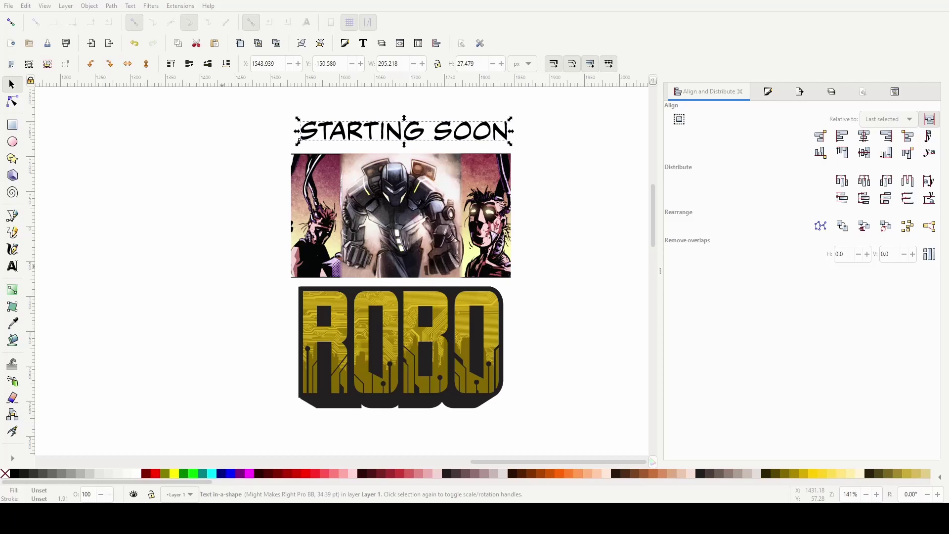
Bring the Sunburst comic page artwork onto the canvas as an embedded image, over the blank document page
{"action": "scroll", "coordinate": [225, 267], "scroll_direction": "down", "scroll_amount": 4}
{"action": "scroll", "coordinate": [353, 297], "scroll_direction": "left", "scroll_amount": 5}
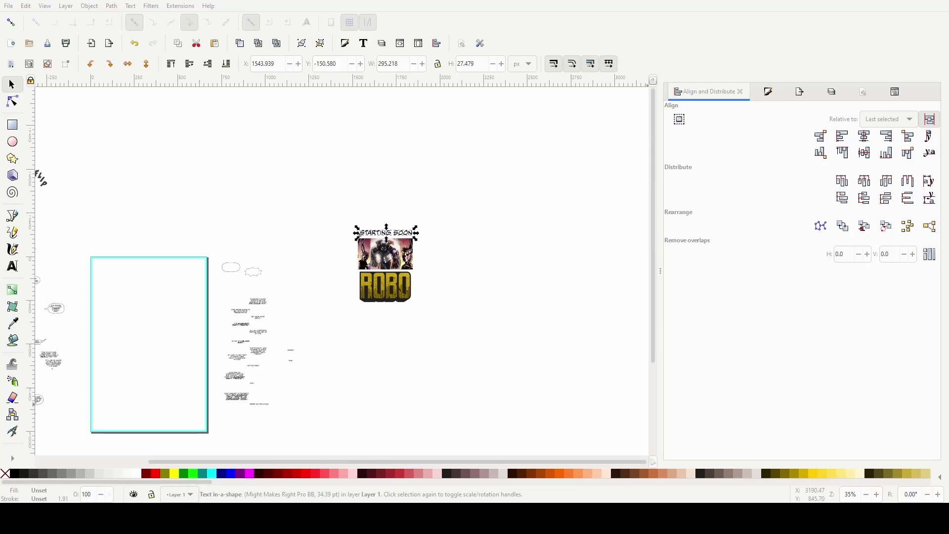
{"action": "left_click", "coordinate": [173, 388]}
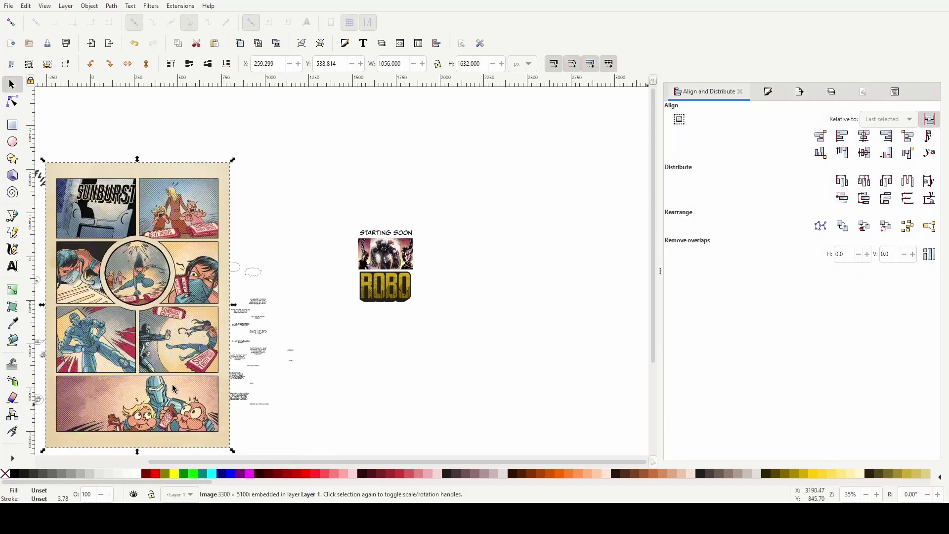
Examine the comic page artwork, from the overall panel layout down to the halftone dots in the last panel
{"action": "scroll", "coordinate": [172, 384], "scroll_direction": "up", "scroll_amount": 1}
{"action": "scroll", "coordinate": [171, 369], "scroll_direction": "left", "scroll_amount": 3}
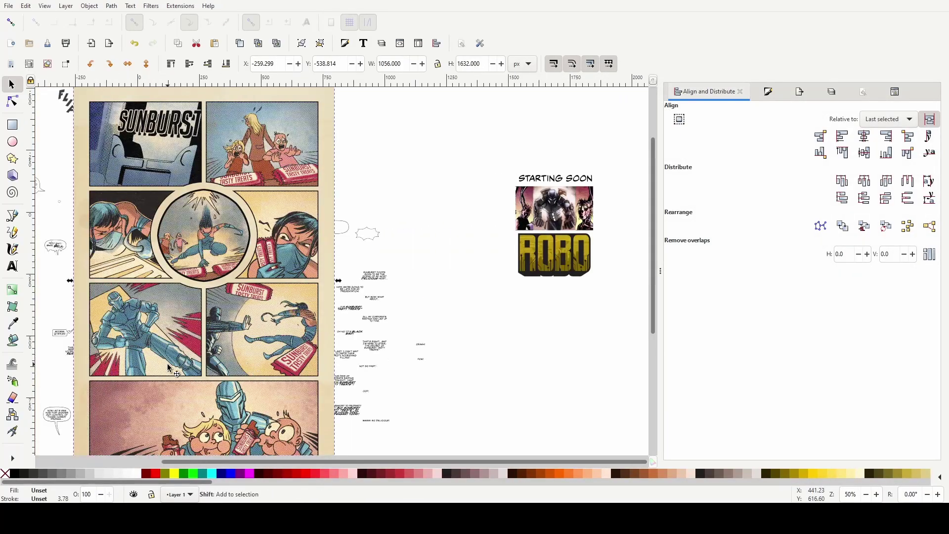
{"action": "scroll", "coordinate": [171, 368], "scroll_direction": "left", "scroll_amount": 2}
{"action": "scroll", "coordinate": [228, 317], "scroll_direction": "down", "scroll_amount": 1}
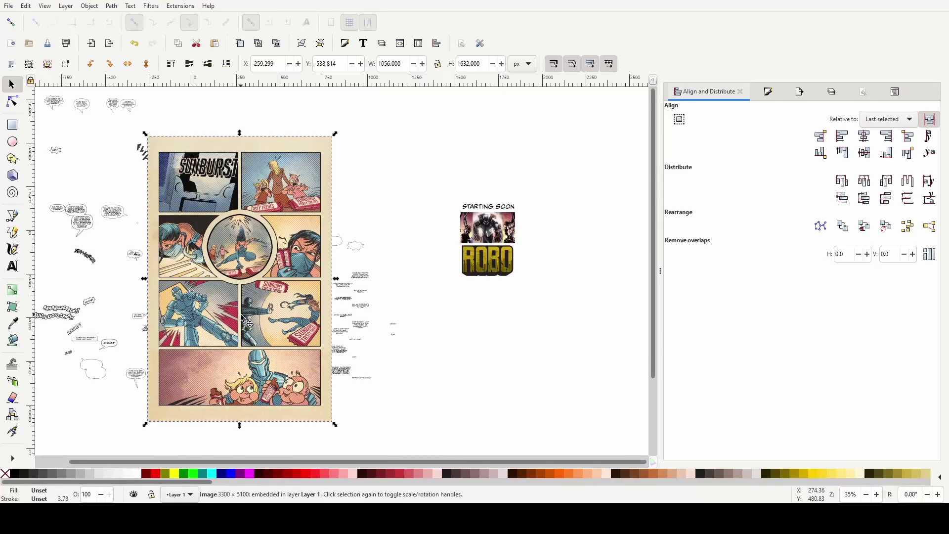
{"action": "scroll", "coordinate": [242, 319], "scroll_direction": "up", "scroll_amount": 1}
{"action": "scroll", "coordinate": [265, 300], "scroll_direction": "down", "scroll_amount": 2}
{"action": "scroll", "coordinate": [239, 275], "scroll_direction": "up", "scroll_amount": 1}
{"action": "scroll", "coordinate": [221, 278], "scroll_direction": "up", "scroll_amount": 1}
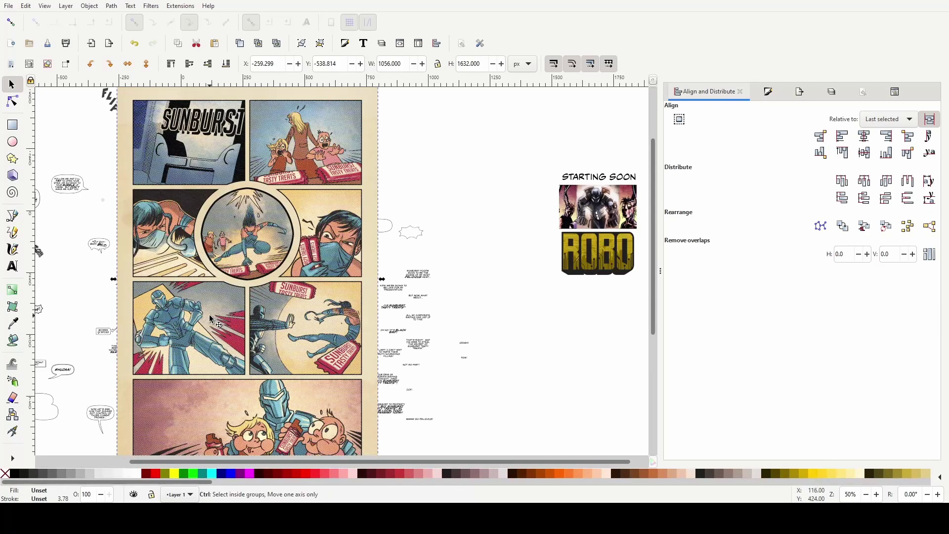
{"action": "scroll", "coordinate": [210, 316], "scroll_direction": "up", "scroll_amount": 1}
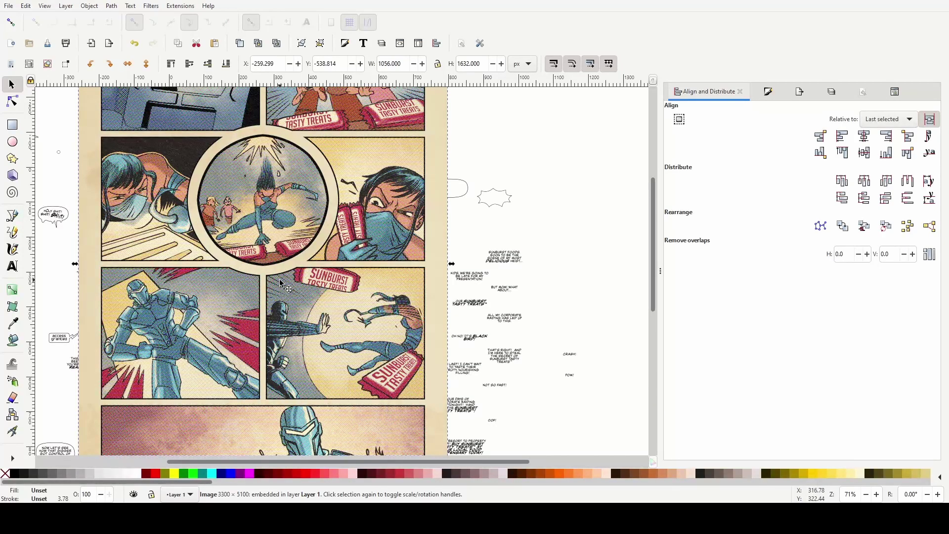
{"action": "scroll", "coordinate": [283, 283], "scroll_direction": "down", "scroll_amount": 3}
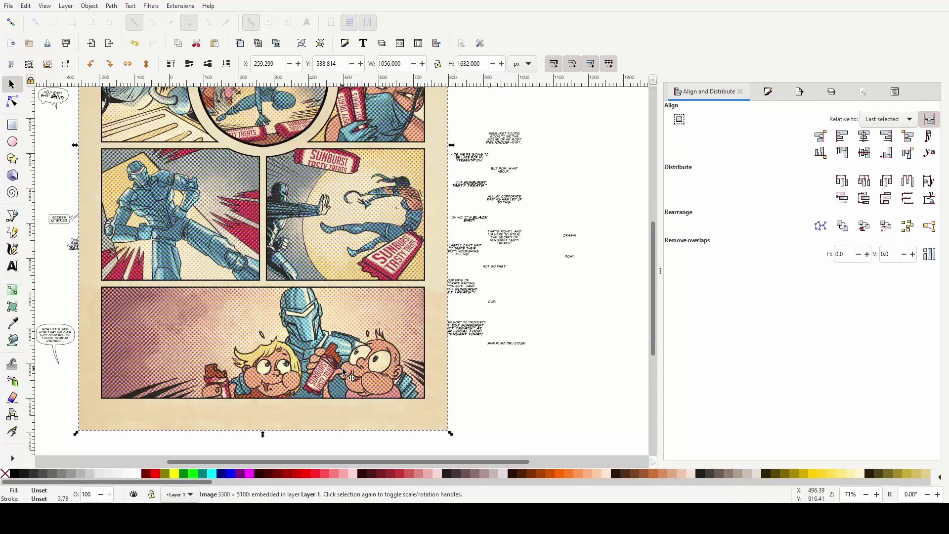
{"action": "scroll", "coordinate": [345, 371], "scroll_direction": "up", "scroll_amount": 3, "text": "ctrl"}
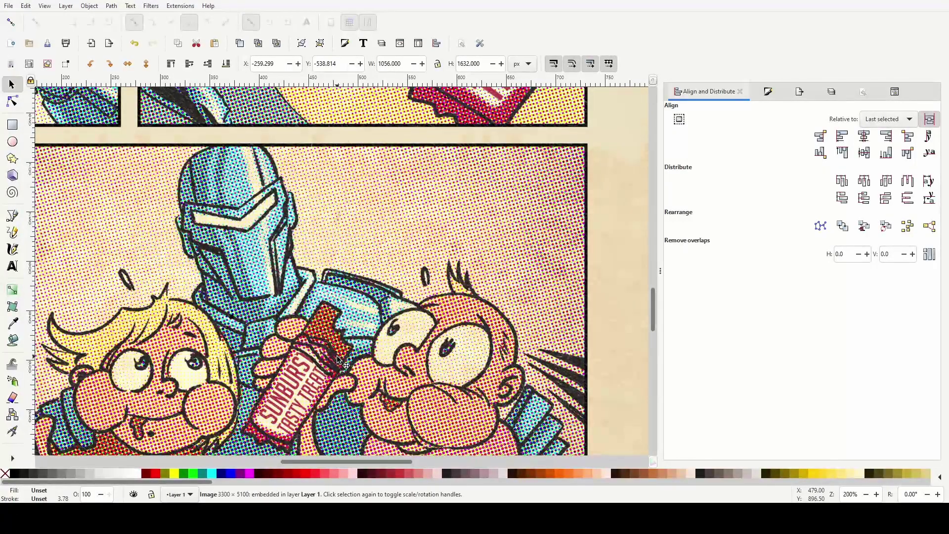
{"action": "scroll", "coordinate": [363, 293], "scroll_direction": "down", "scroll_amount": 1, "text": "ctrl"}
{"action": "scroll", "coordinate": [364, 292], "scroll_direction": "down", "scroll_amount": 2, "text": "ctrl"}
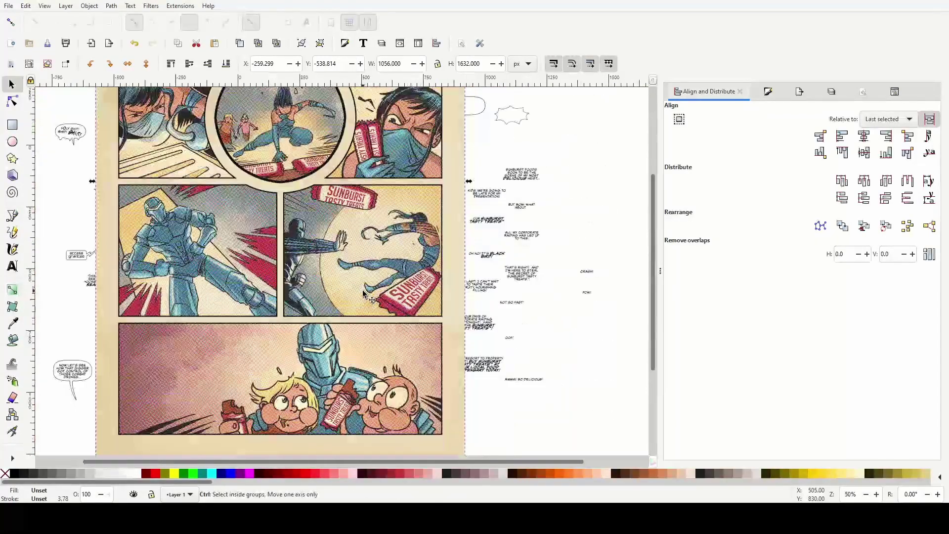
{"action": "scroll", "coordinate": [363, 293], "scroll_direction": "down", "scroll_amount": 1, "text": "ctrl"}
{"action": "scroll", "coordinate": [363, 293], "scroll_direction": "up", "scroll_amount": 4}
{"action": "scroll", "coordinate": [363, 290], "scroll_direction": "down", "scroll_amount": 1, "text": "ctrl"}
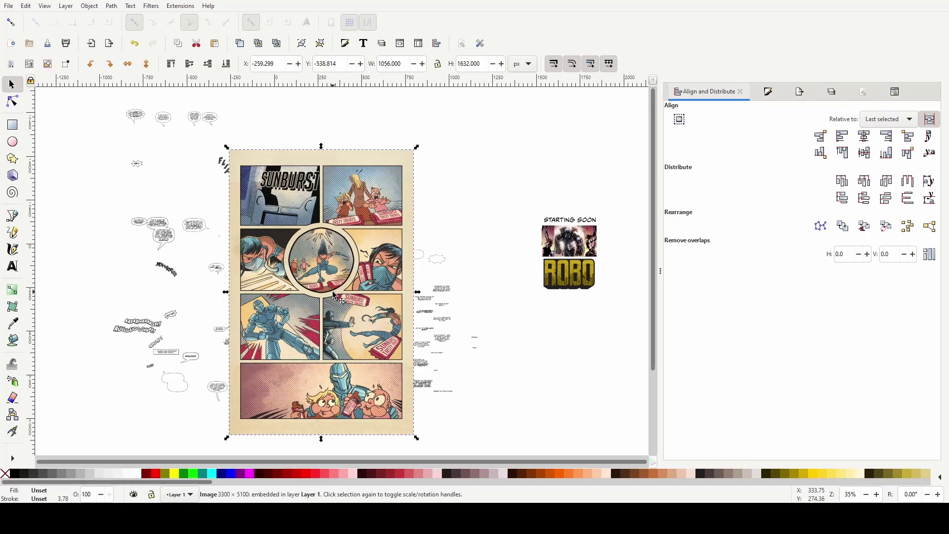
Lock the artwork's width-to-height ratio and switch its measurement units from pixels to inches
{"action": "left_click", "coordinate": [443, 66]}
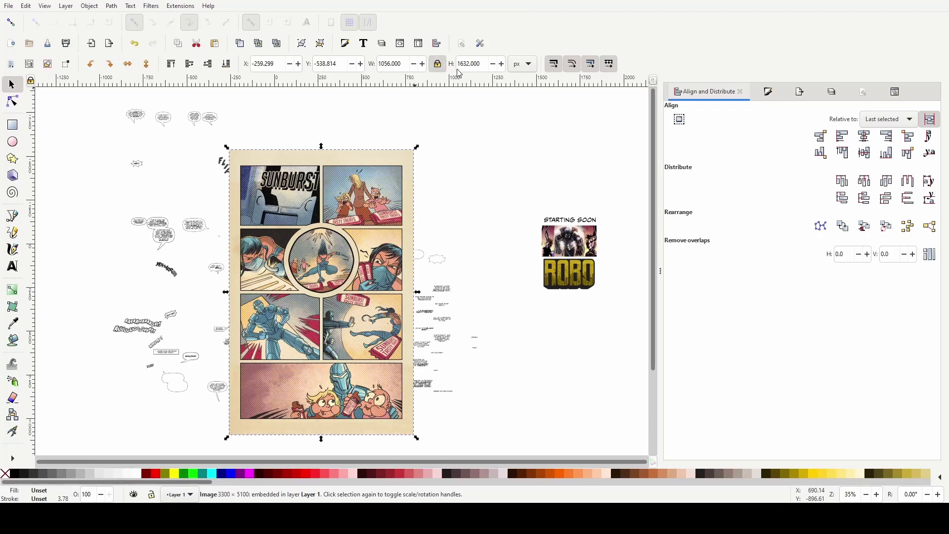
{"action": "left_click", "coordinate": [522, 59]}
{"action": "left_click", "coordinate": [516, 21]}
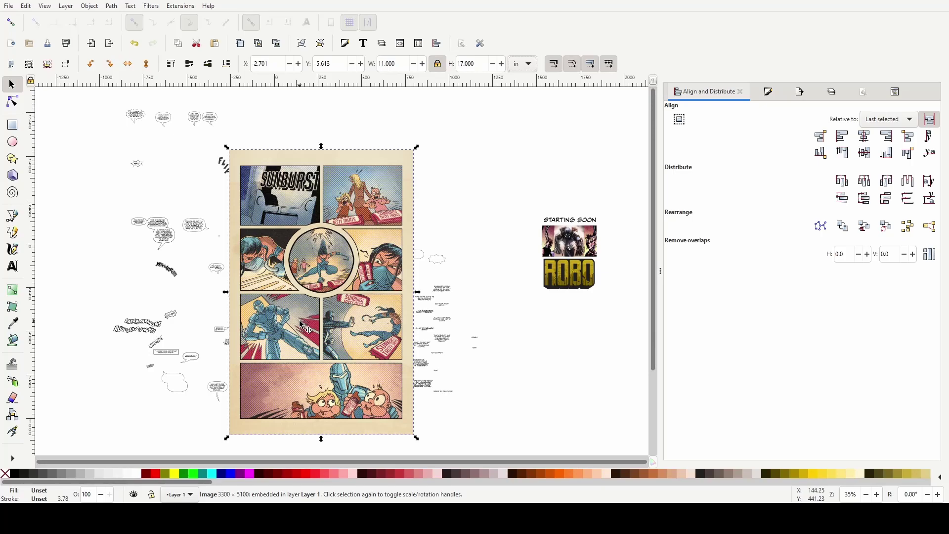
{"action": "scroll", "coordinate": [306, 330], "scroll_direction": "up", "scroll_amount": 1}
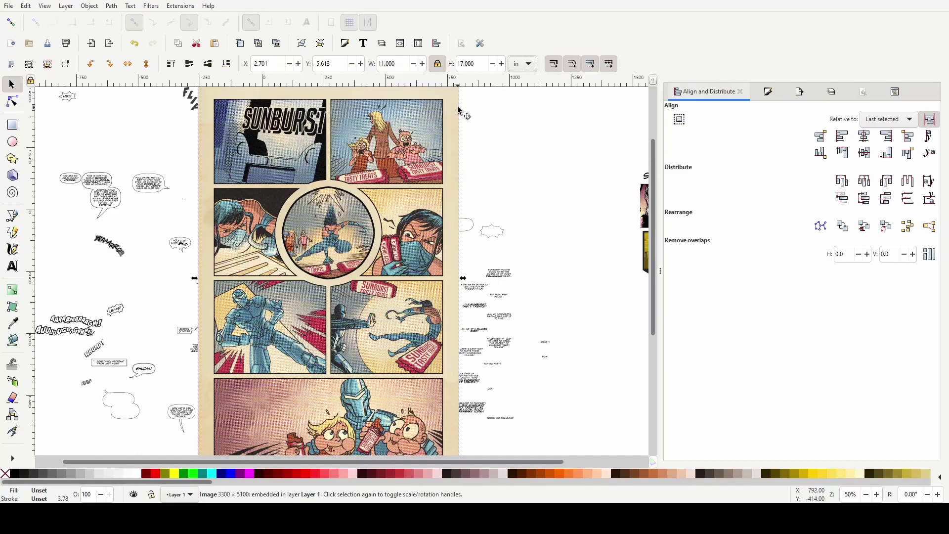
Scale the page artwork proportionally to a width of 6.95 in
{"action": "left_click", "coordinate": [394, 66]}
{"action": "left_click_drag", "start_coordinate": [395, 66], "coordinate": [378, 66]}
{"action": "type", "text": "6.95"}
{"action": "key", "text": "Tab"}
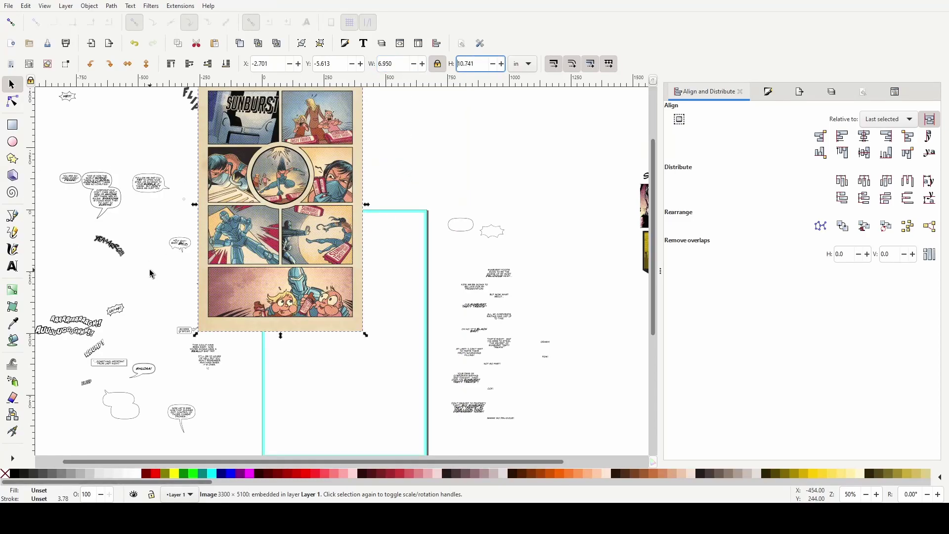
{"action": "scroll", "coordinate": [222, 264], "scroll_direction": "down", "scroll_amount": 1}
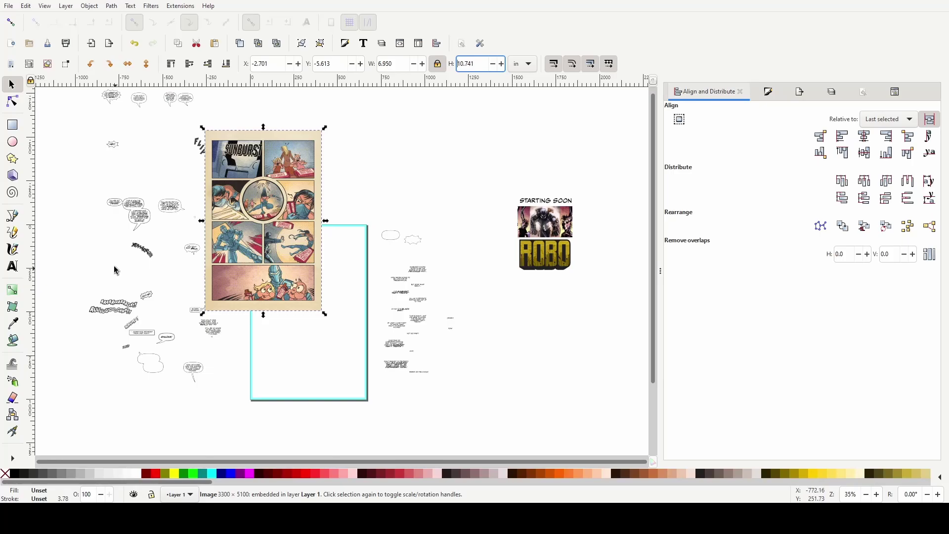
Move the resized artwork roughly over the document page, with its sides near the page edges
{"action": "left_click_drag", "start_coordinate": [269, 222], "coordinate": [342, 305]}
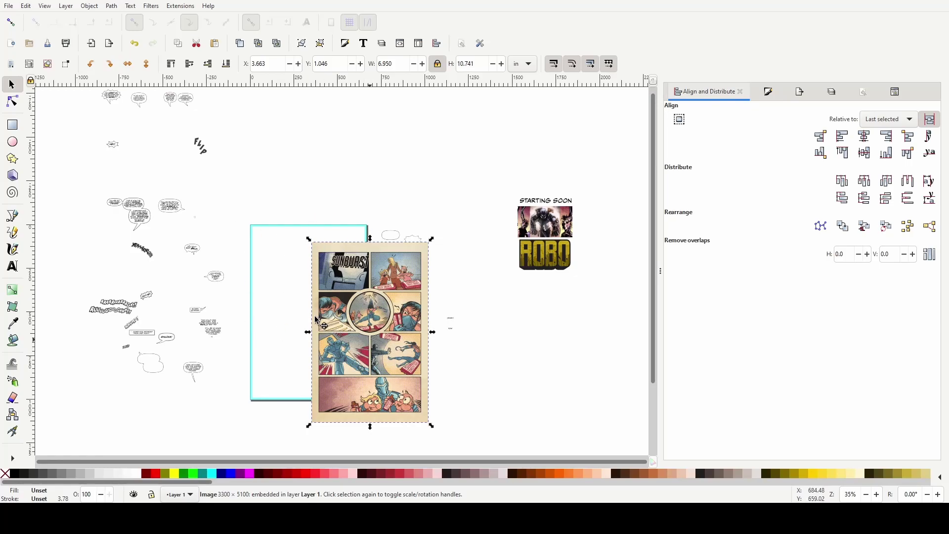
{"action": "left_click_drag", "start_coordinate": [356, 312], "coordinate": [294, 269]}
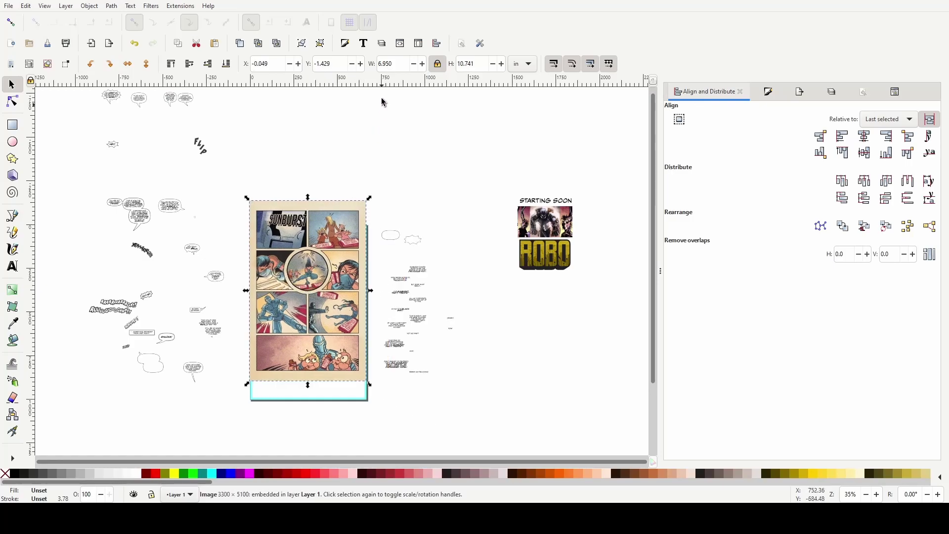
{"action": "left_click", "coordinate": [393, 65]}
{"action": "triple_click", "coordinate": [393, 64]}
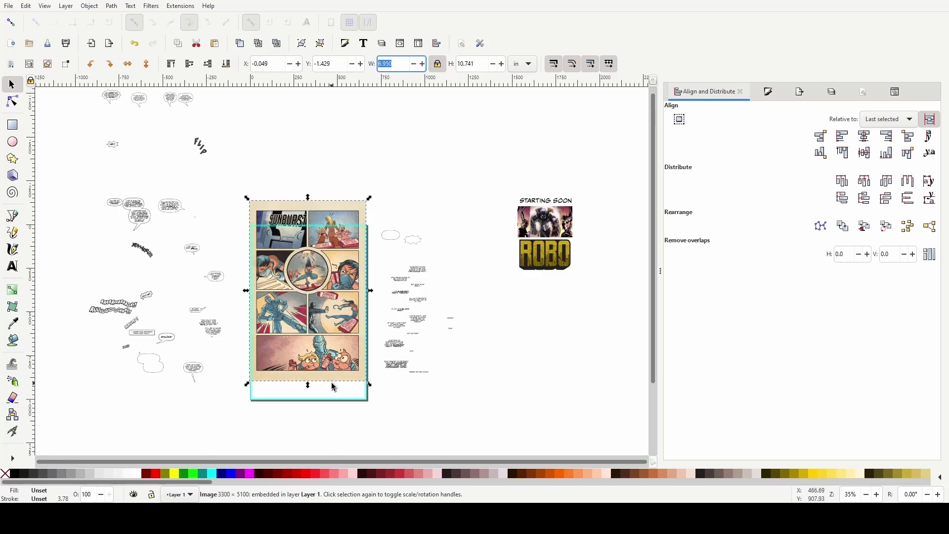
Centre the artwork horizontally and vertically relative to the page, and deselect it
{"action": "scroll", "coordinate": [277, 280], "scroll_direction": "up", "scroll_amount": 1}
{"action": "scroll", "coordinate": [277, 280], "scroll_direction": "down", "scroll_amount": 5}
{"action": "scroll", "coordinate": [277, 279], "scroll_direction": "up", "scroll_amount": 3}
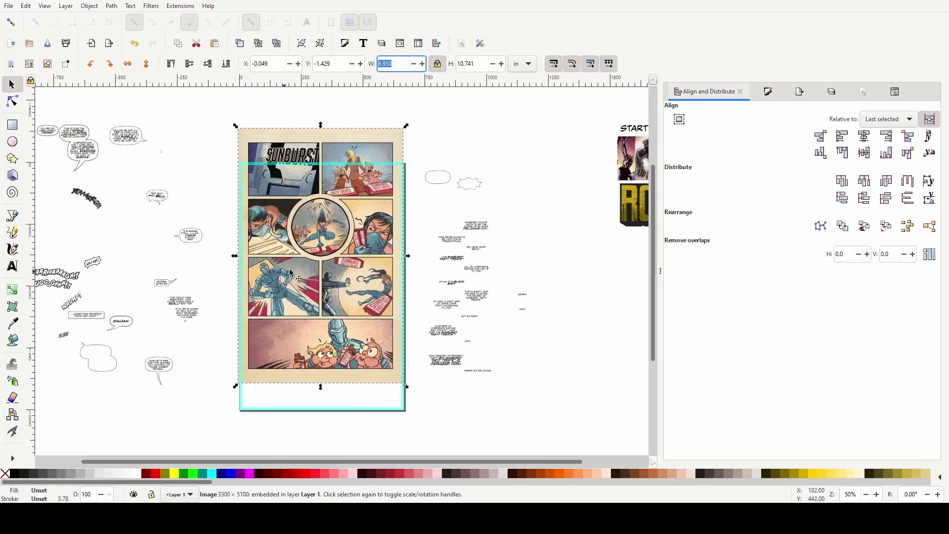
{"action": "left_click", "coordinate": [892, 122]}
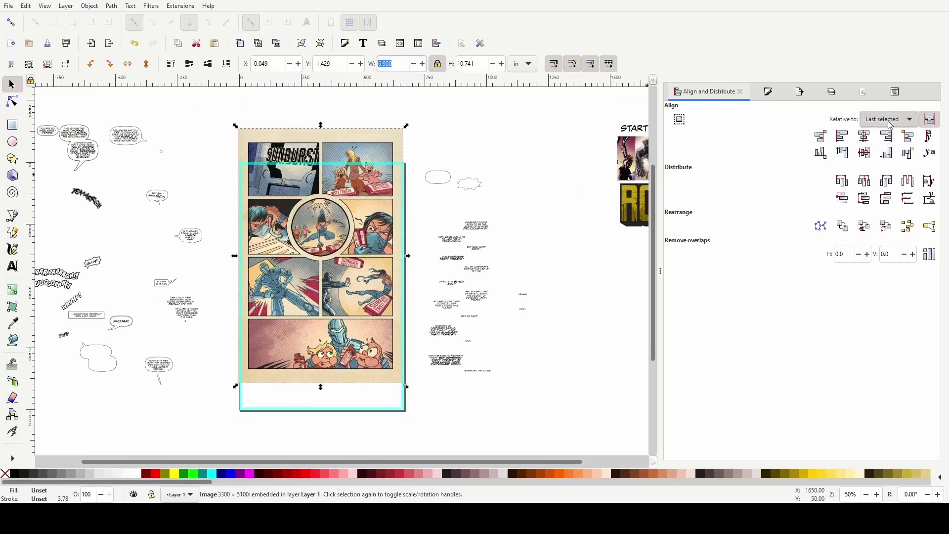
{"action": "left_click", "coordinate": [876, 168]}
{"action": "left_click", "coordinate": [868, 137]}
{"action": "left_click", "coordinate": [864, 153]}
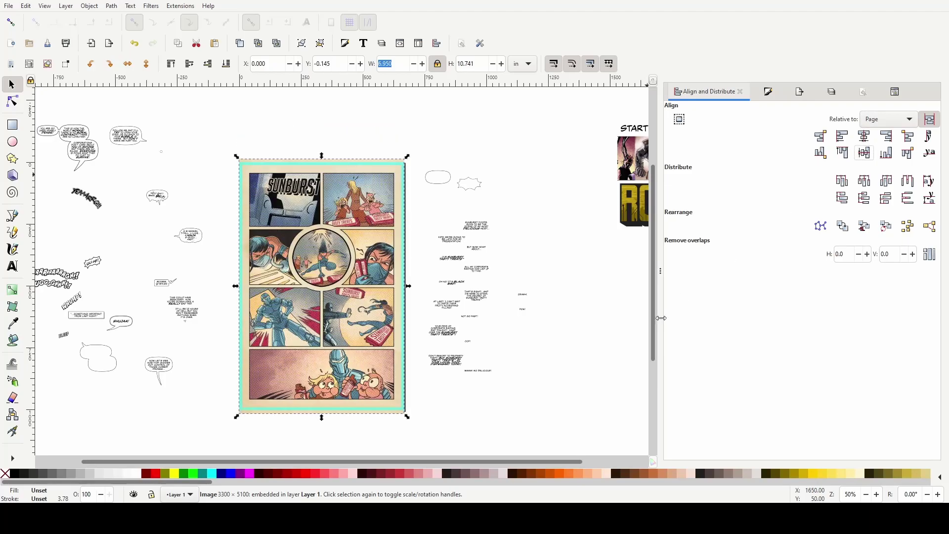
{"action": "left_click", "coordinate": [562, 391]}
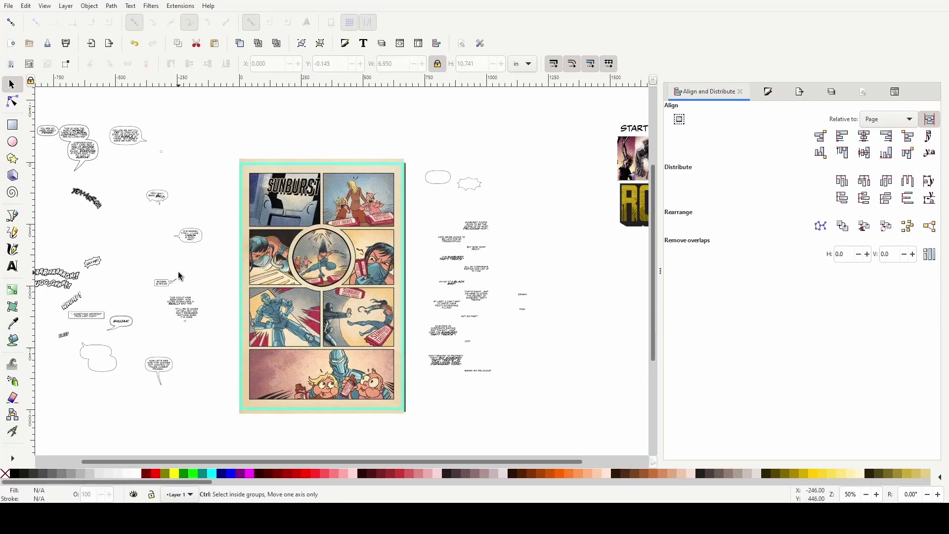
Check the whole comic page from top to bottom for how the artwork sits against the page border
{"action": "scroll", "coordinate": [179, 275], "scroll_direction": "up", "scroll_amount": 2, "text": "ctrl"}
{"action": "scroll", "coordinate": [359, 236], "scroll_direction": "down", "scroll_amount": 6}
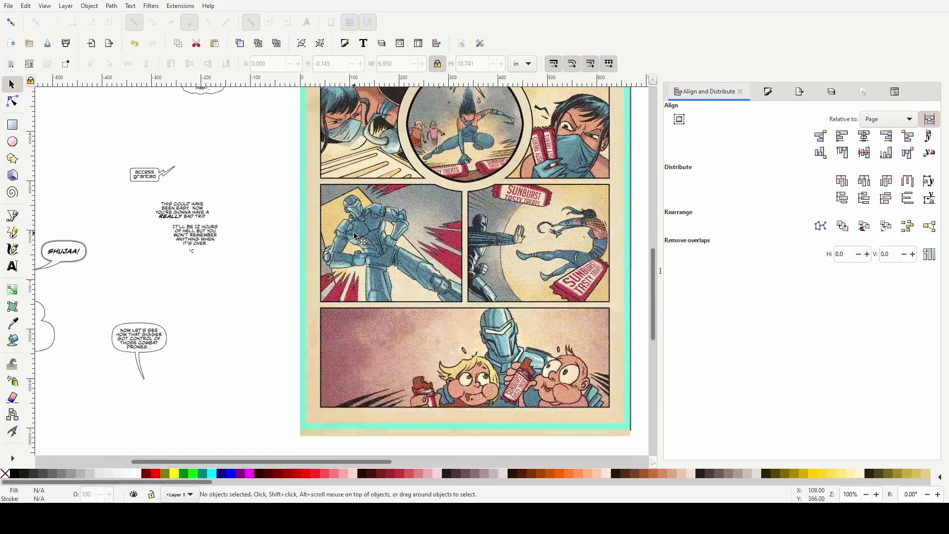
{"action": "scroll", "coordinate": [359, 236], "scroll_direction": "up", "scroll_amount": 1}
{"action": "scroll", "coordinate": [359, 235], "scroll_direction": "up", "scroll_amount": 6}
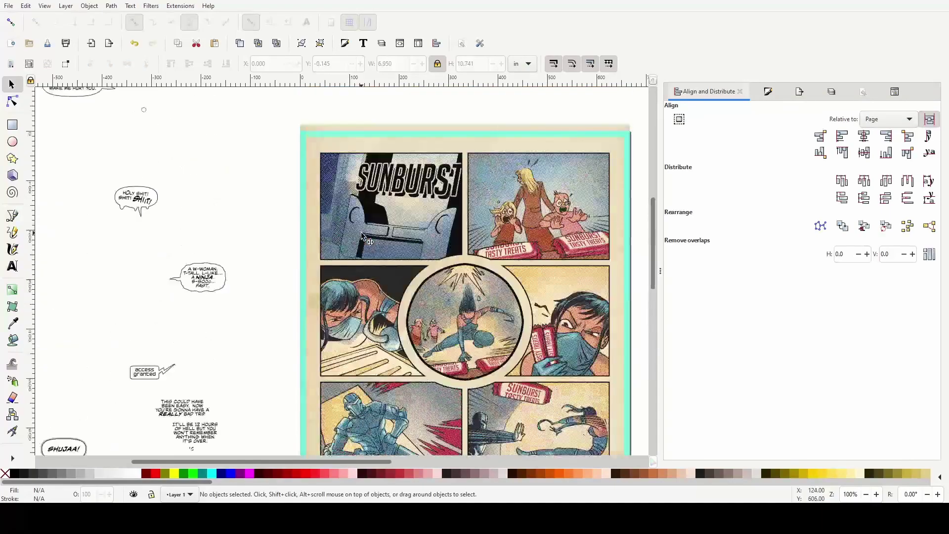
{"action": "scroll", "coordinate": [363, 237], "scroll_direction": "up", "scroll_amount": 4}
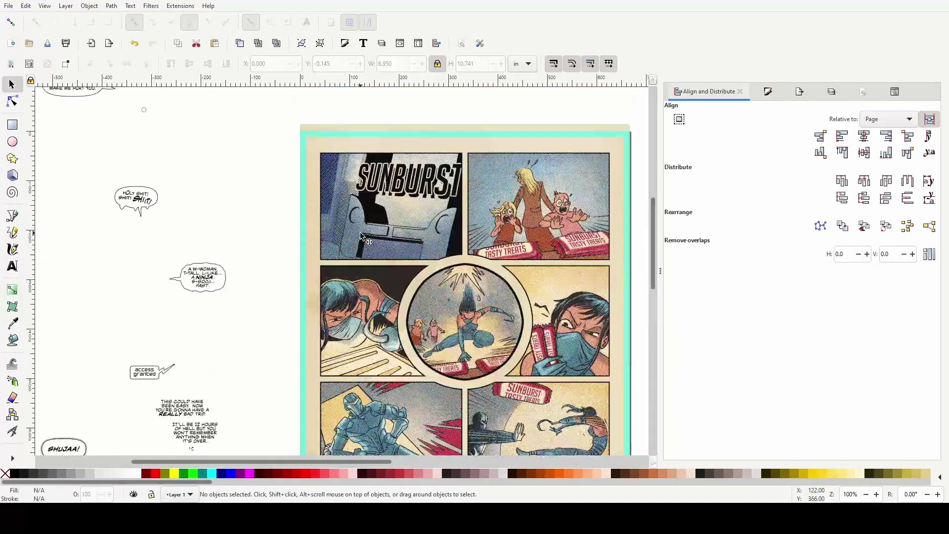
{"action": "scroll", "coordinate": [363, 237], "scroll_direction": "down", "scroll_amount": 4}
{"action": "scroll", "coordinate": [363, 236], "scroll_direction": "down", "scroll_amount": 8}
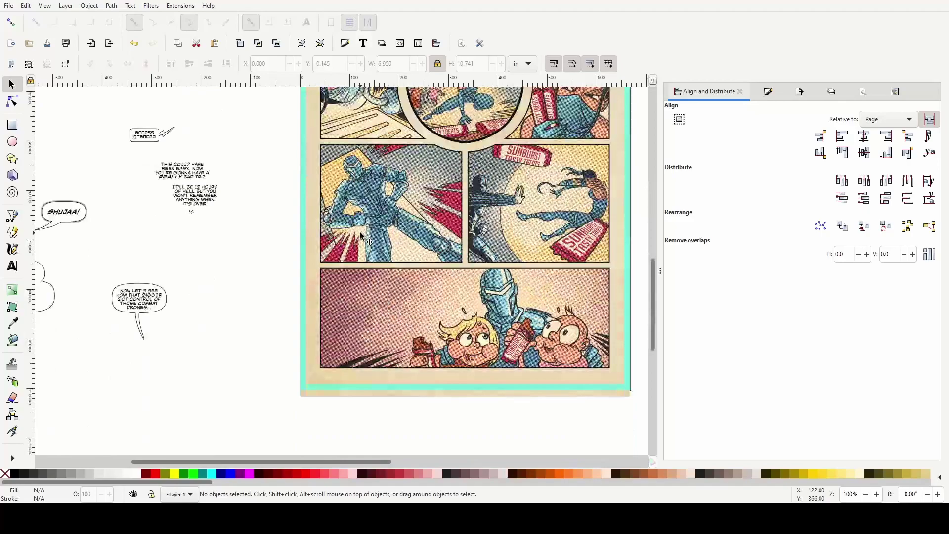
{"action": "scroll", "coordinate": [374, 234], "scroll_direction": "up", "scroll_amount": 6}
{"action": "scroll", "coordinate": [371, 231], "scroll_direction": "up", "scroll_amount": 6}
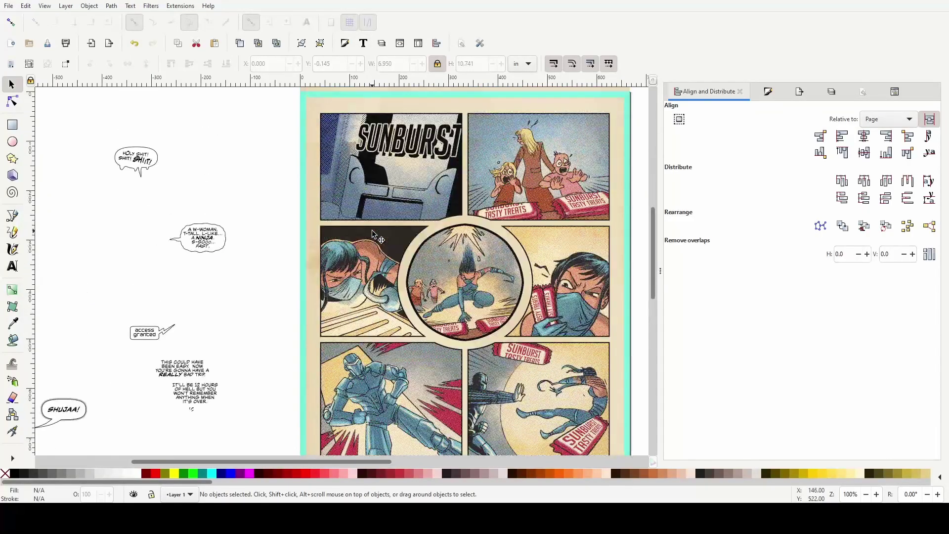
{"action": "scroll", "coordinate": [430, 245], "scroll_direction": "down", "scroll_amount": 2}
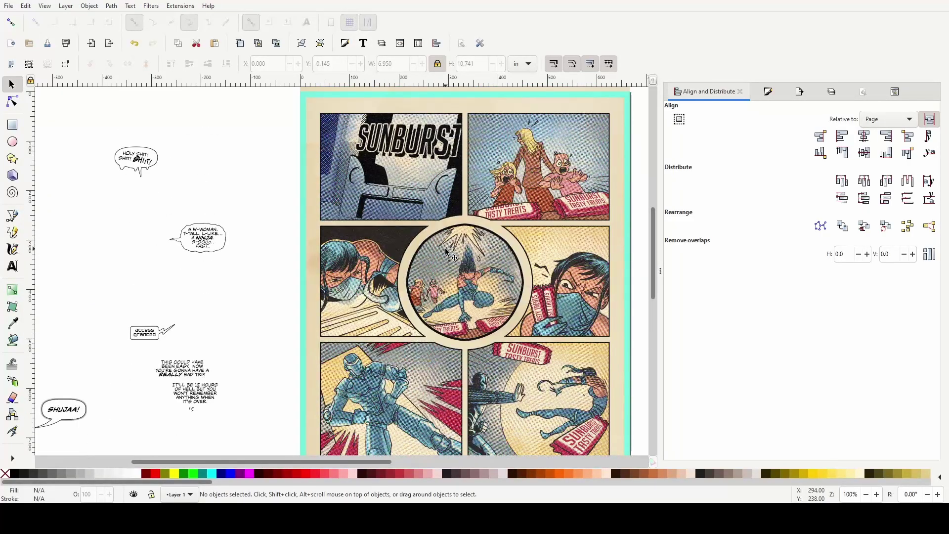
{"action": "scroll", "coordinate": [446, 252], "scroll_direction": "down", "scroll_amount": 1}
{"action": "scroll", "coordinate": [447, 252], "scroll_direction": "down", "scroll_amount": 2}
{"action": "scroll", "coordinate": [447, 252], "scroll_direction": "up", "scroll_amount": 2}
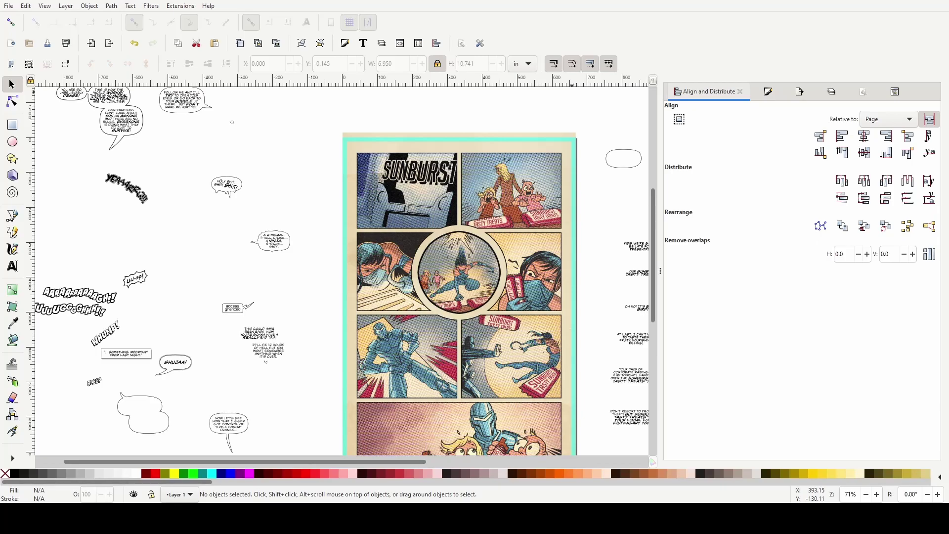
Look over the spare balloons, sound effects and dialogue lines beside the page, and select the page artwork
{"action": "scroll", "coordinate": [359, 308], "scroll_direction": "right", "scroll_amount": 2}
{"action": "scroll", "coordinate": [319, 250], "scroll_direction": "down", "scroll_amount": 2}
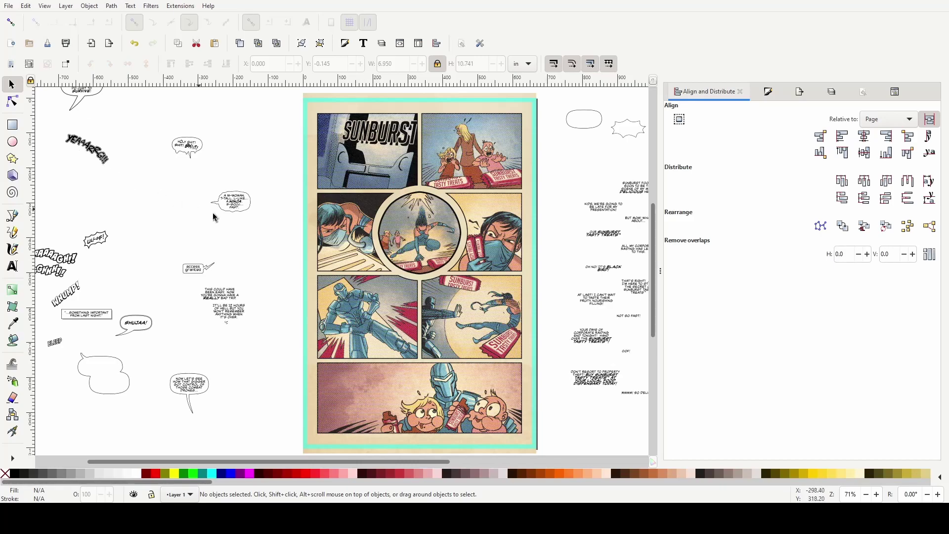
{"action": "scroll", "coordinate": [557, 327], "scroll_direction": "down", "scroll_amount": 2}
{"action": "scroll", "coordinate": [557, 327], "scroll_direction": "up", "scroll_amount": 2}
{"action": "key", "text": "ctrl"}
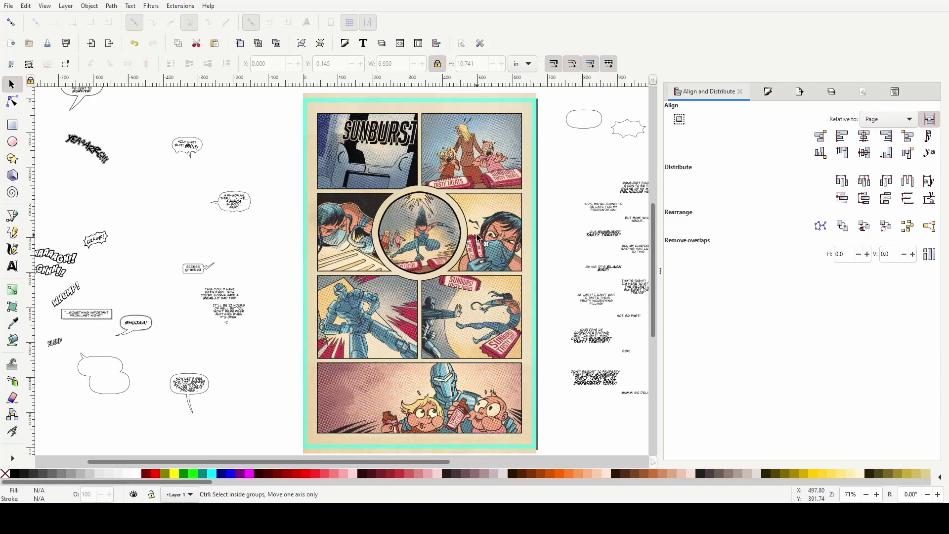
{"action": "scroll", "coordinate": [478, 238], "scroll_direction": "up", "scroll_amount": 1}
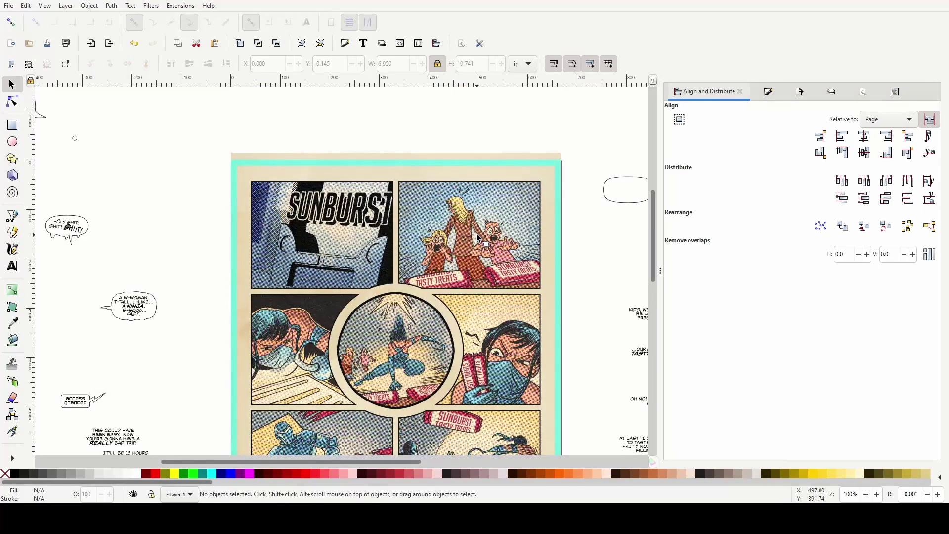
{"action": "scroll", "coordinate": [479, 238], "scroll_direction": "down", "scroll_amount": 5}
{"action": "scroll", "coordinate": [479, 239], "scroll_direction": "right", "scroll_amount": 6}
{"action": "scroll", "coordinate": [479, 238], "scroll_direction": "up", "scroll_amount": 1}
{"action": "scroll", "coordinate": [478, 238], "scroll_direction": "up", "scroll_amount": 2}
{"action": "left_click", "coordinate": [289, 188]}
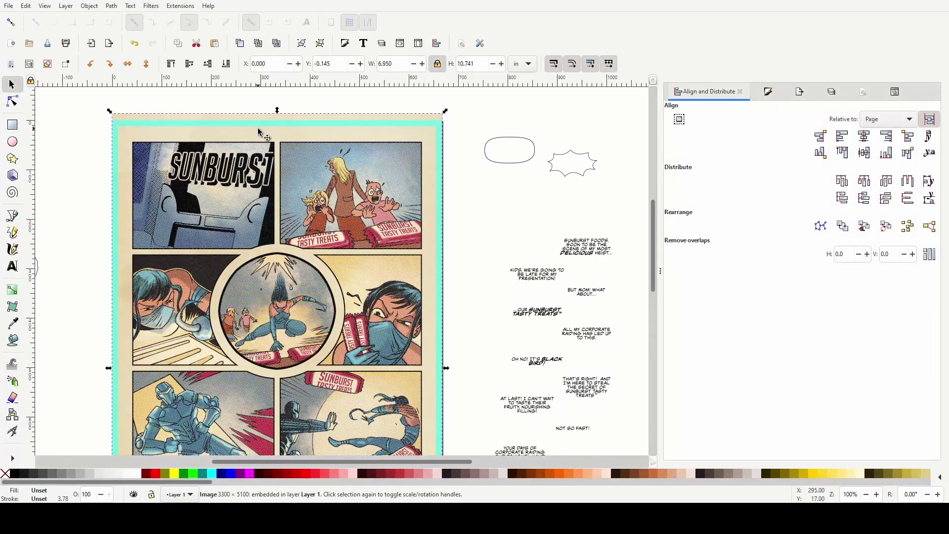
{"action": "scroll", "coordinate": [472, 297], "scroll_direction": "down", "scroll_amount": 5}
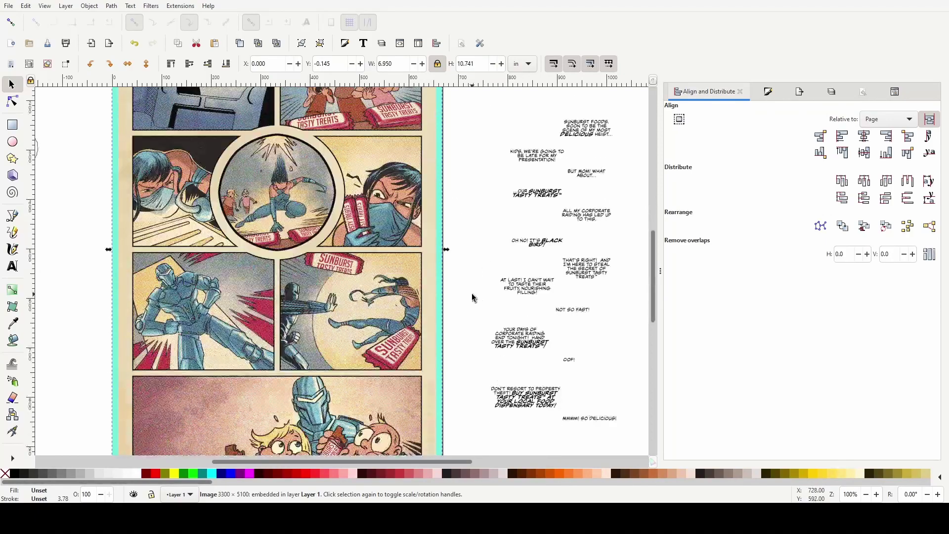
{"action": "scroll", "coordinate": [477, 186], "scroll_direction": "up", "scroll_amount": 3}
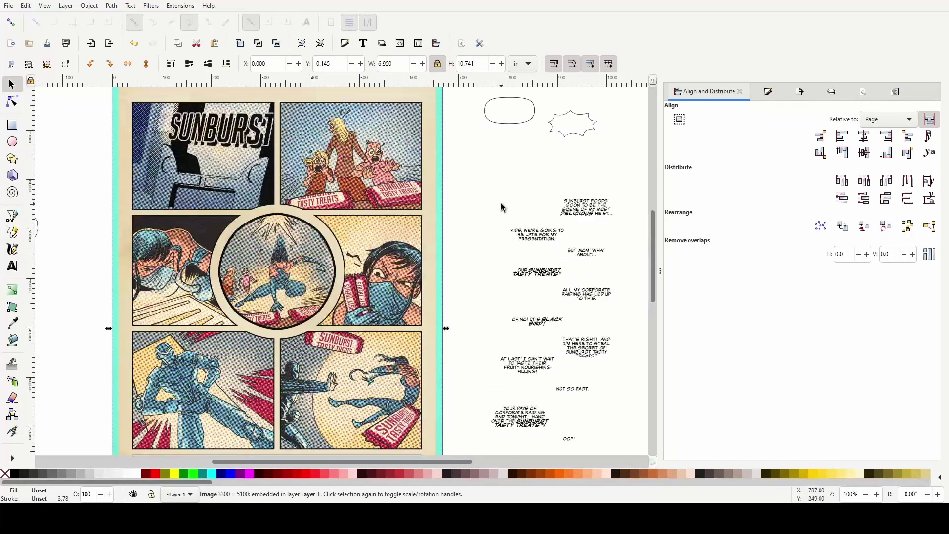
Look over the dialogue lines beside the comic page, selecting all of them together to highlight them before deselecting
{"action": "scroll", "coordinate": [502, 207], "scroll_direction": "right", "scroll_amount": 2}
{"action": "scroll", "coordinate": [502, 207], "scroll_direction": "down", "scroll_amount": 4}
{"action": "scroll", "coordinate": [543, 233], "scroll_direction": "down", "scroll_amount": 2, "text": "ctrl"}
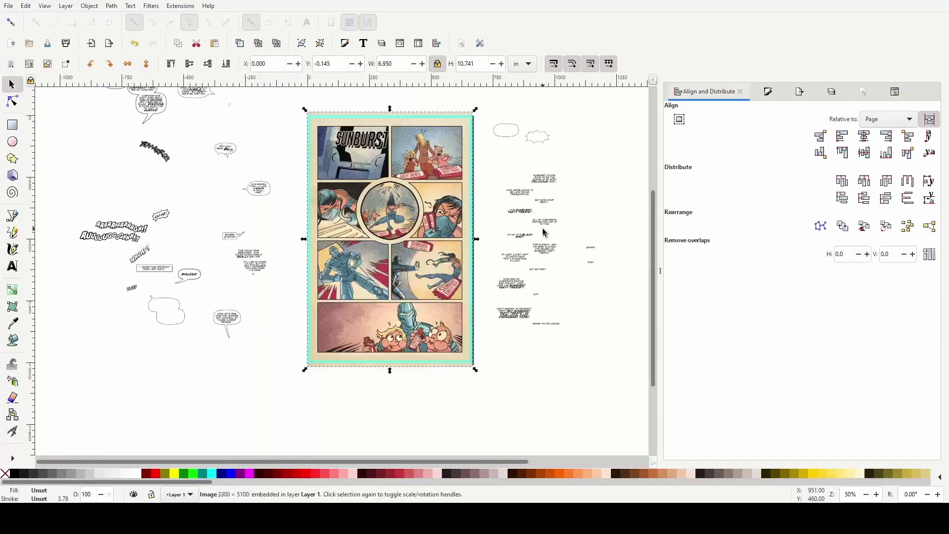
{"action": "scroll", "coordinate": [564, 212], "scroll_direction": "up", "scroll_amount": 2}
{"action": "left_click_drag", "start_coordinate": [487, 200], "coordinate": [612, 381]}
{"action": "scroll", "coordinate": [587, 284], "scroll_direction": "up", "scroll_amount": 2, "text": "ctrl"}
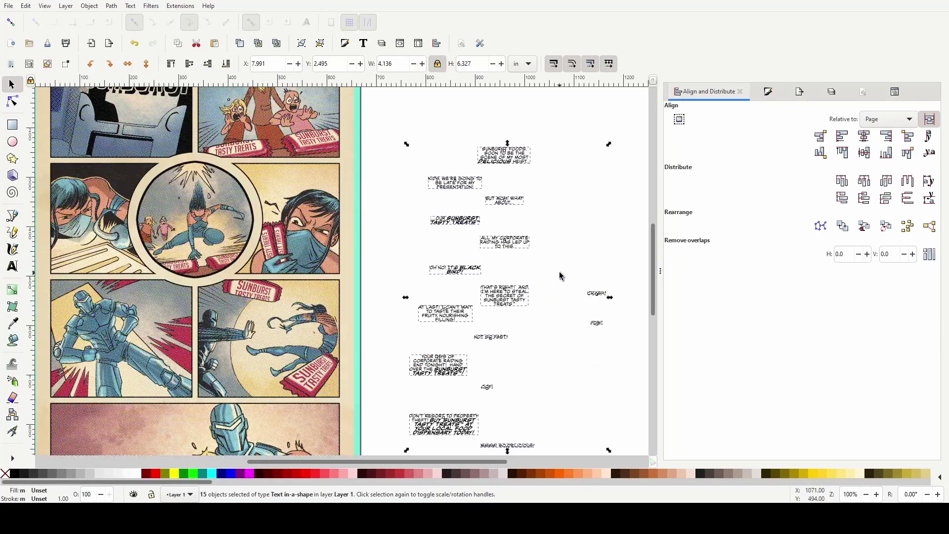
{"action": "scroll", "coordinate": [556, 272], "scroll_direction": "down", "scroll_amount": 2}
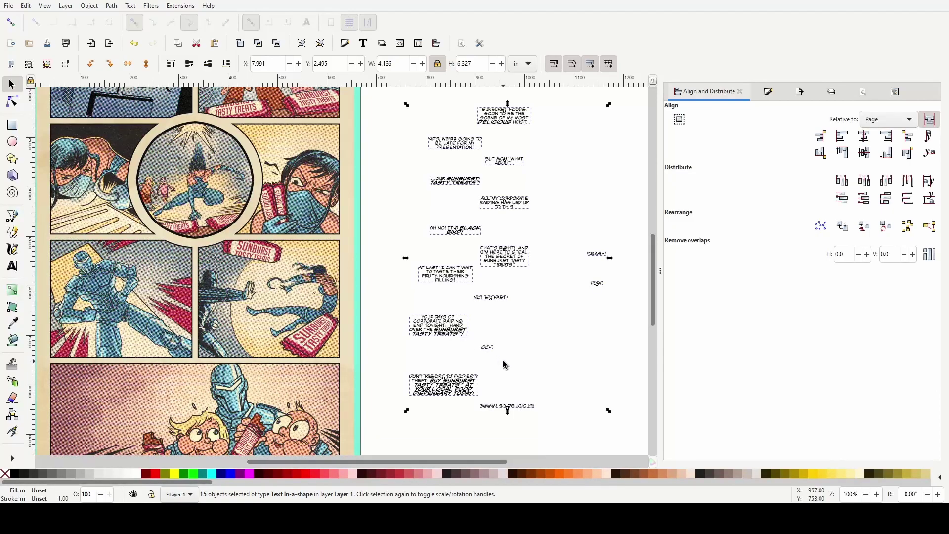
{"action": "left_click", "coordinate": [574, 368]}
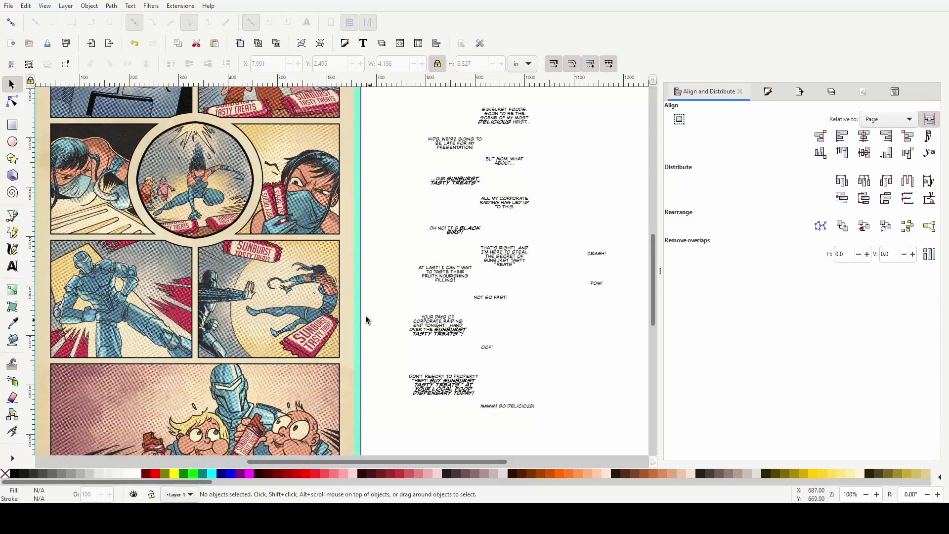
Move the complete "...Something important from last night." caption, with its box and shadow, to the empty area beside the Sunburst dialogue
{"action": "scroll", "coordinate": [416, 223], "scroll_direction": "up", "scroll_amount": 3}
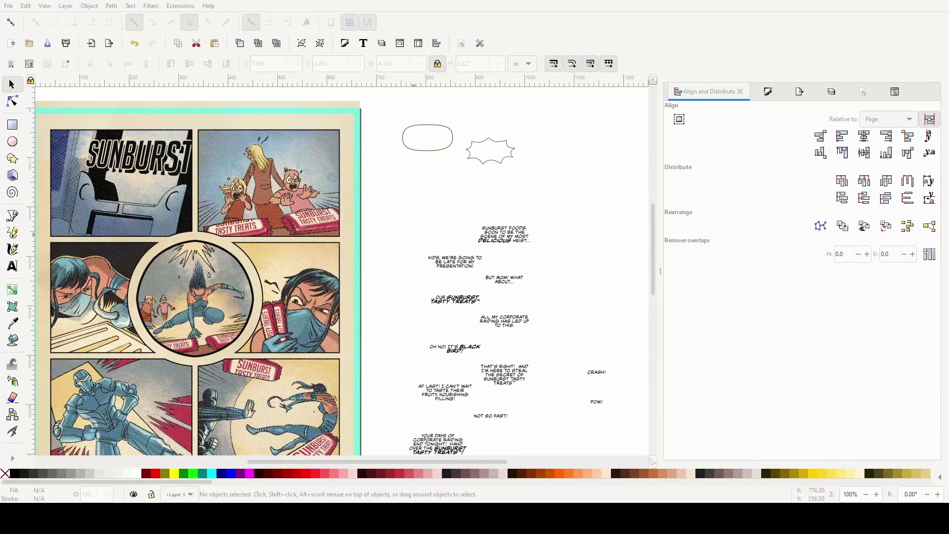
{"action": "scroll", "coordinate": [341, 269], "scroll_direction": "left", "scroll_amount": 15}
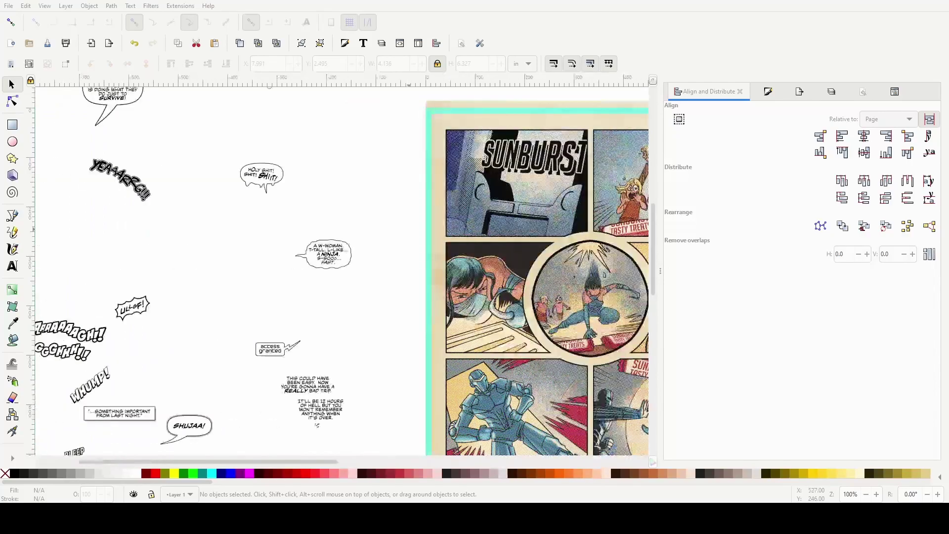
{"action": "scroll", "coordinate": [144, 429], "scroll_direction": "down", "scroll_amount": 2, "text": "ctrl"}
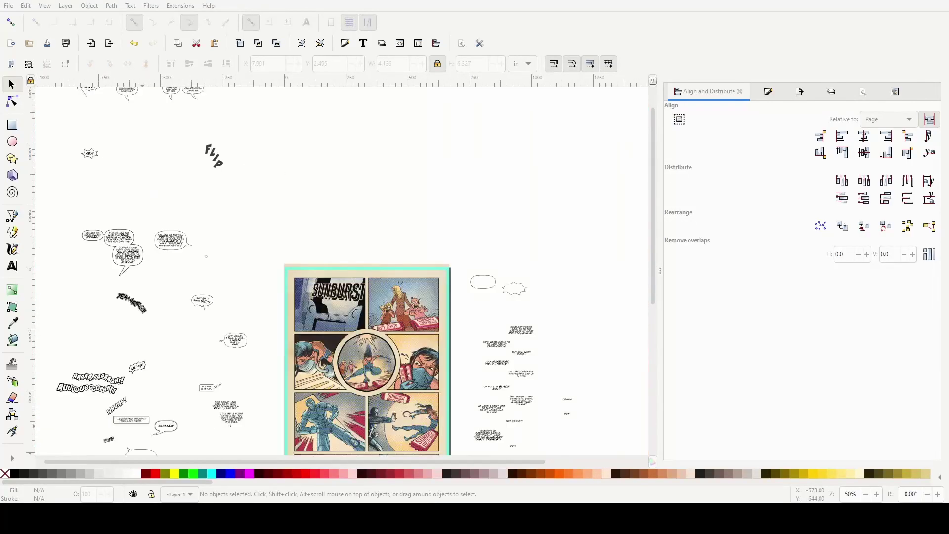
{"action": "scroll", "coordinate": [144, 429], "scroll_direction": "down", "scroll_amount": 4}
{"action": "scroll", "coordinate": [143, 428], "scroll_direction": "up", "scroll_amount": 4, "text": "ctrl"}
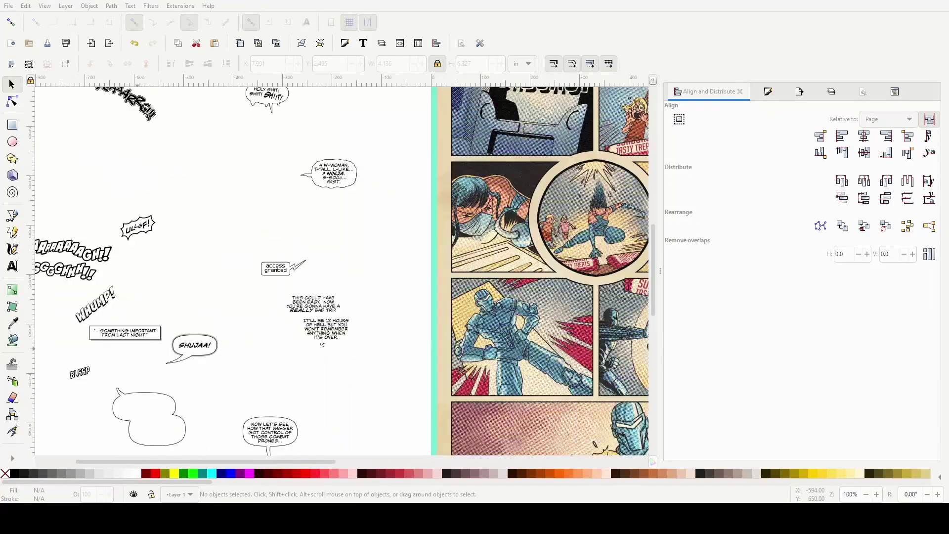
{"action": "scroll", "coordinate": [341, 269], "scroll_direction": "left", "scroll_amount": 3}
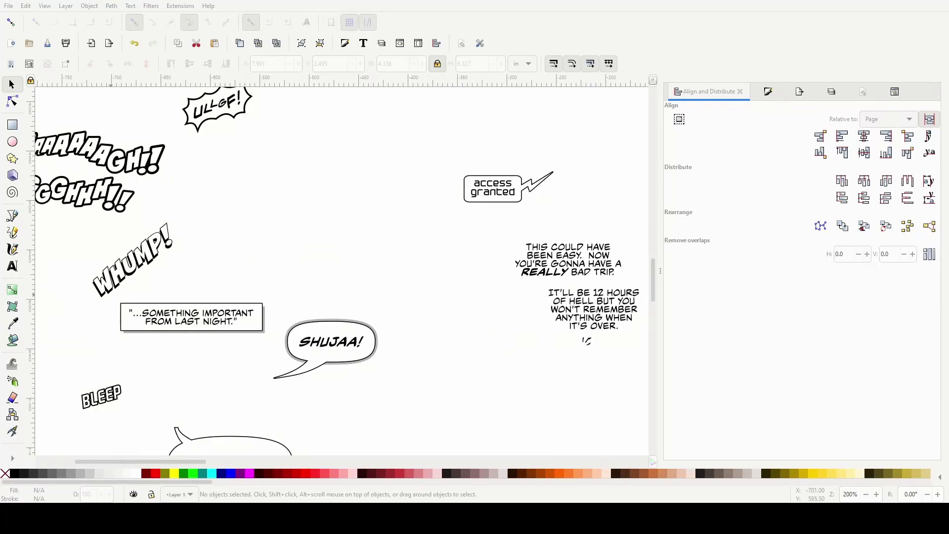
{"action": "left_click", "coordinate": [170, 334]}
{"action": "key", "text": "ctrl+z"}
{"action": "key", "text": "Escape"}
{"action": "left_click_drag", "start_coordinate": [114, 302], "coordinate": [277, 357]}
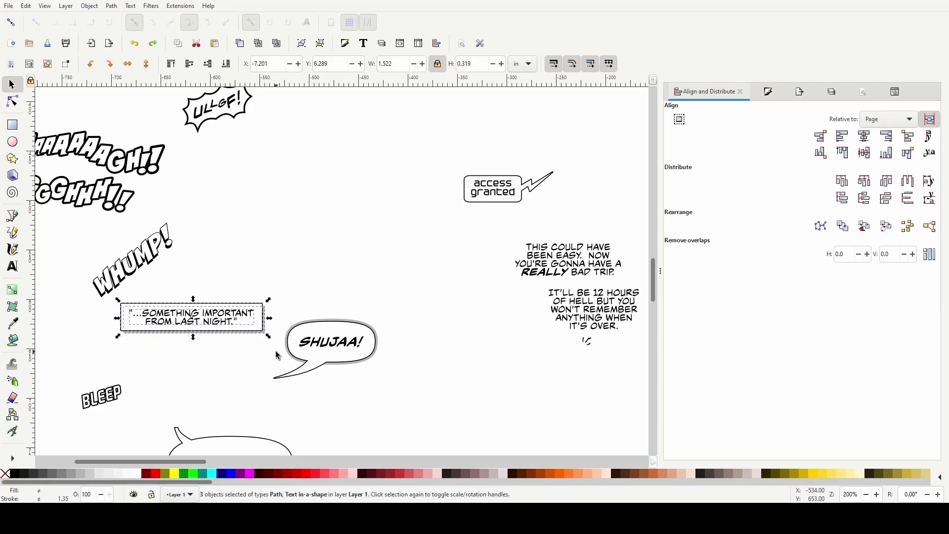
{"action": "scroll", "coordinate": [277, 356], "scroll_direction": "down", "scroll_amount": 6}
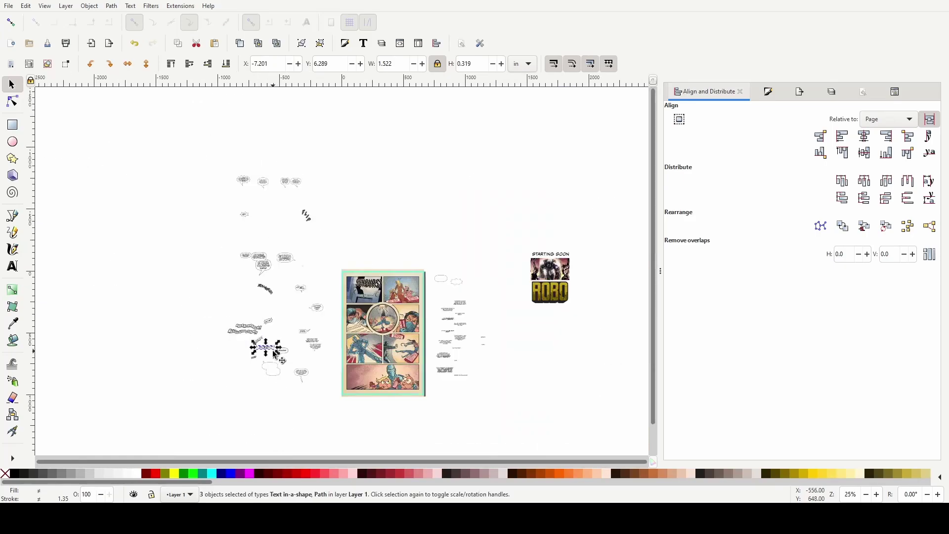
{"action": "left_click_drag", "start_coordinate": [262, 351], "coordinate": [487, 298]}
{"action": "scroll", "coordinate": [487, 299], "scroll_direction": "up", "scroll_amount": 3}
{"action": "scroll", "coordinate": [487, 299], "scroll_direction": "up", "scroll_amount": 3}
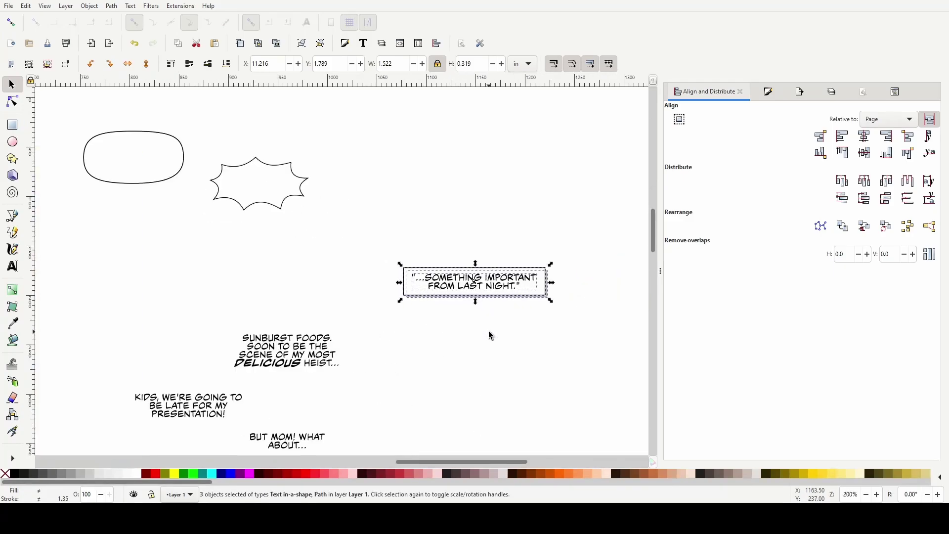
Delete the "...Something important from last night." text from the moved caption, keeping the box and its shadow
{"action": "left_click", "coordinate": [489, 335]}
{"action": "left_click", "coordinate": [456, 290]}
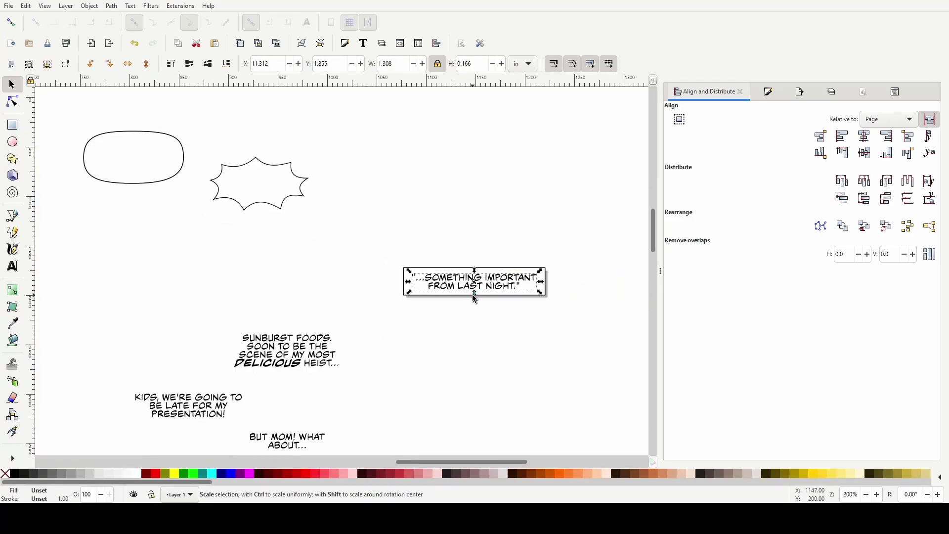
{"action": "left_click", "coordinate": [515, 308]}
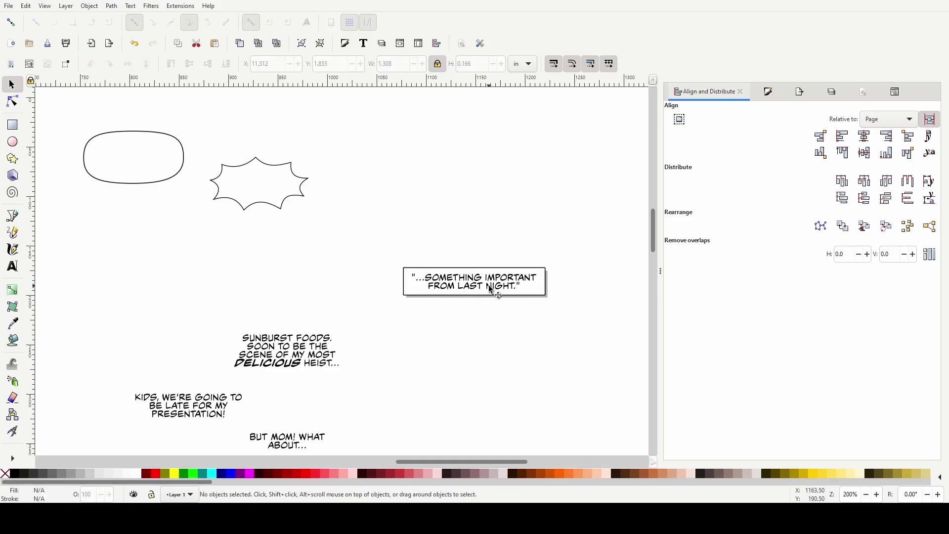
{"action": "left_click", "coordinate": [455, 280]}
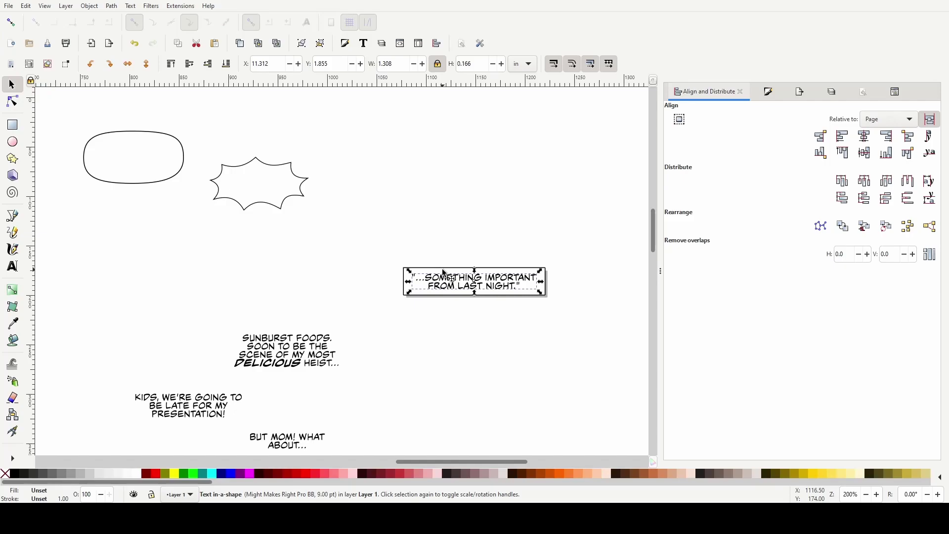
{"action": "key", "text": "Delete"}
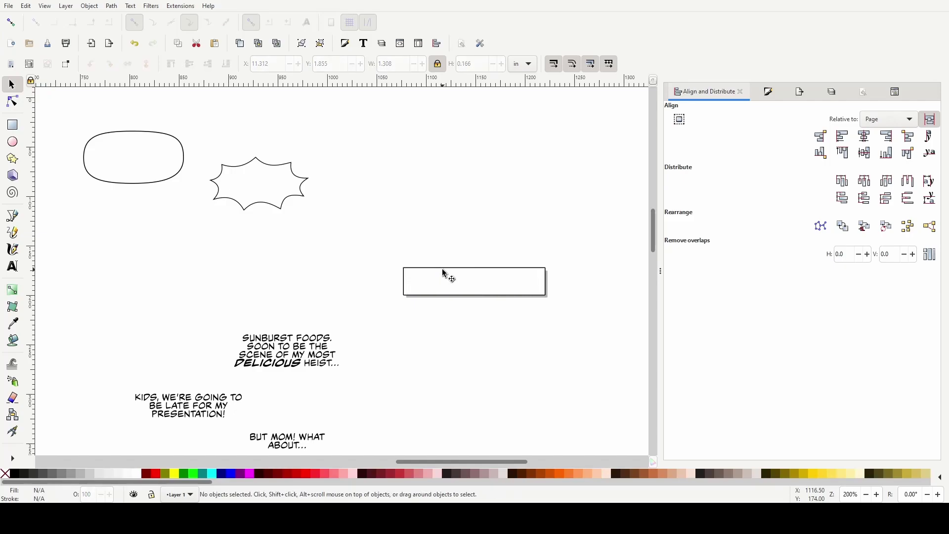
Move the "Sunburst Foods. Soon to be the scene of my most delicious heist..." line up next to the empty caption box
{"action": "left_click", "coordinate": [305, 368]}
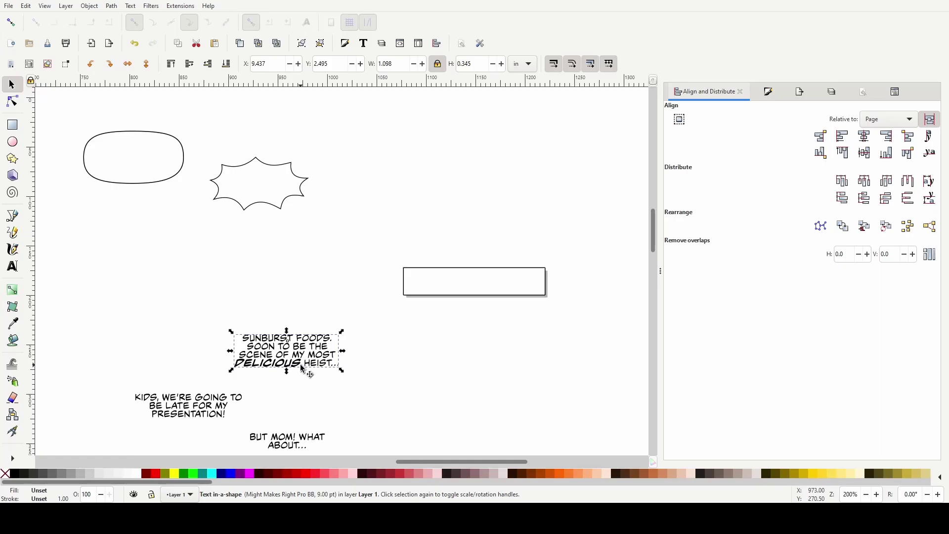
{"action": "left_click_drag", "start_coordinate": [296, 356], "coordinate": [327, 277]}
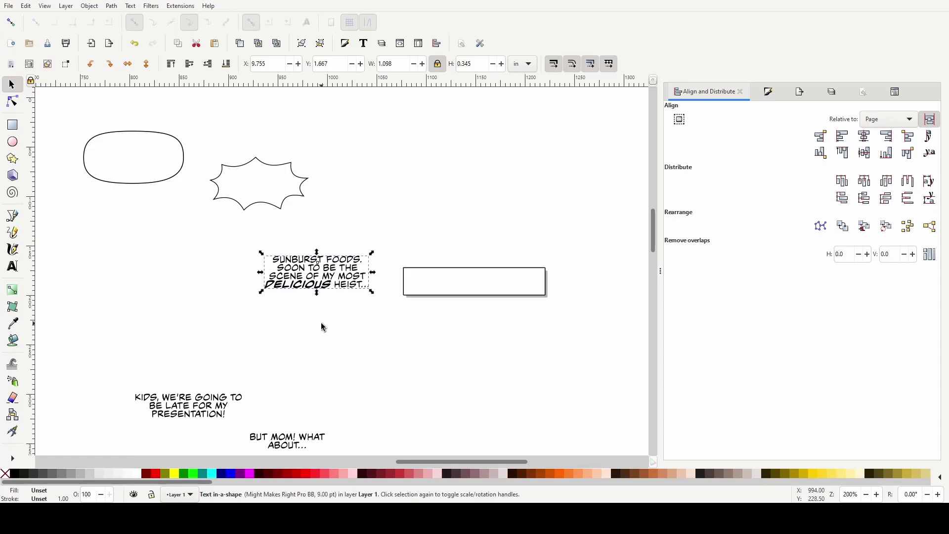
{"action": "scroll", "coordinate": [322, 327], "scroll_direction": "up", "scroll_amount": 2, "text": "ctrl"}
{"action": "scroll", "coordinate": [322, 327], "scroll_direction": "up", "scroll_amount": 2}
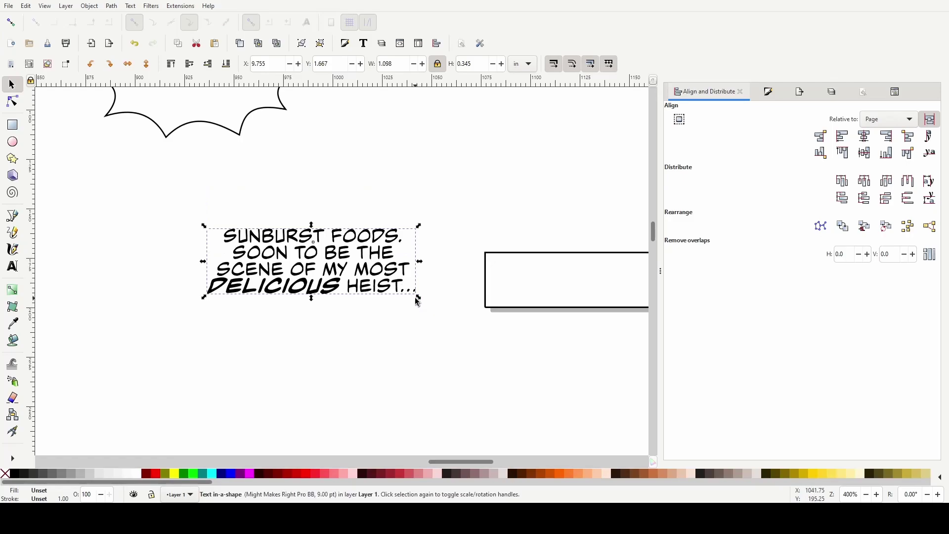
Widen and shorten the Sunburst Foods line's text frame so the dialogue reflows into three lines matching the caption box's width
{"action": "scroll", "coordinate": [418, 303], "scroll_direction": "down", "scroll_amount": 4, "text": "ctrl"}
{"action": "scroll", "coordinate": [418, 303], "scroll_direction": "down", "scroll_amount": 2, "text": "ctrl"}
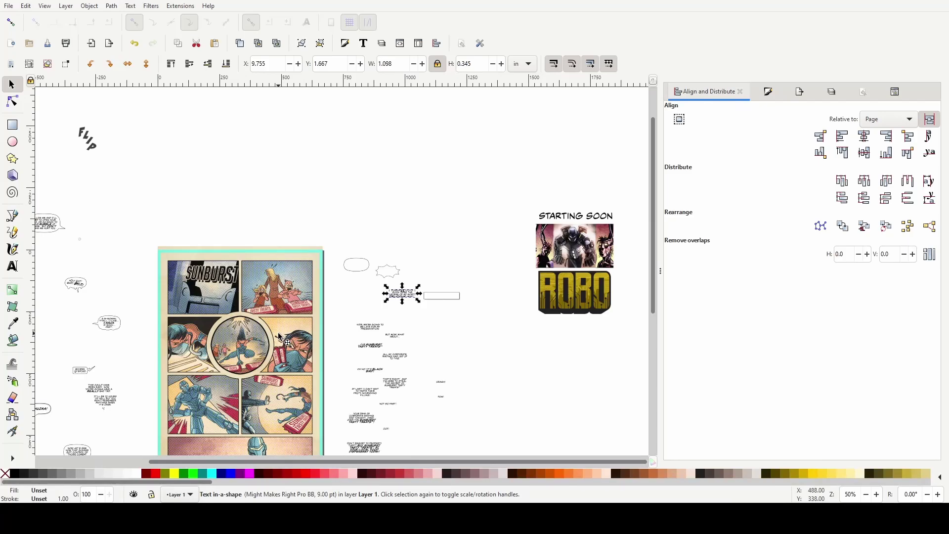
{"action": "scroll", "coordinate": [460, 320], "scroll_direction": "up", "scroll_amount": 2, "text": "ctrl"}
{"action": "scroll", "coordinate": [410, 298], "scroll_direction": "up", "scroll_amount": 2, "text": "ctrl"}
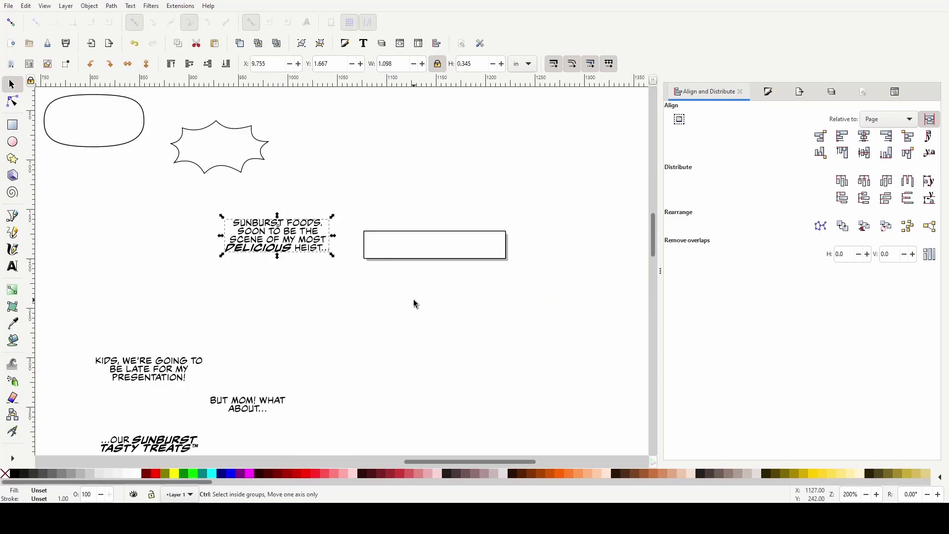
{"action": "scroll", "coordinate": [413, 299], "scroll_direction": "up", "scroll_amount": 2, "text": "ctrl"}
{"action": "scroll", "coordinate": [242, 254], "scroll_direction": "left", "scroll_amount": 2}
{"action": "scroll", "coordinate": [235, 248], "scroll_direction": "up", "scroll_amount": 3}
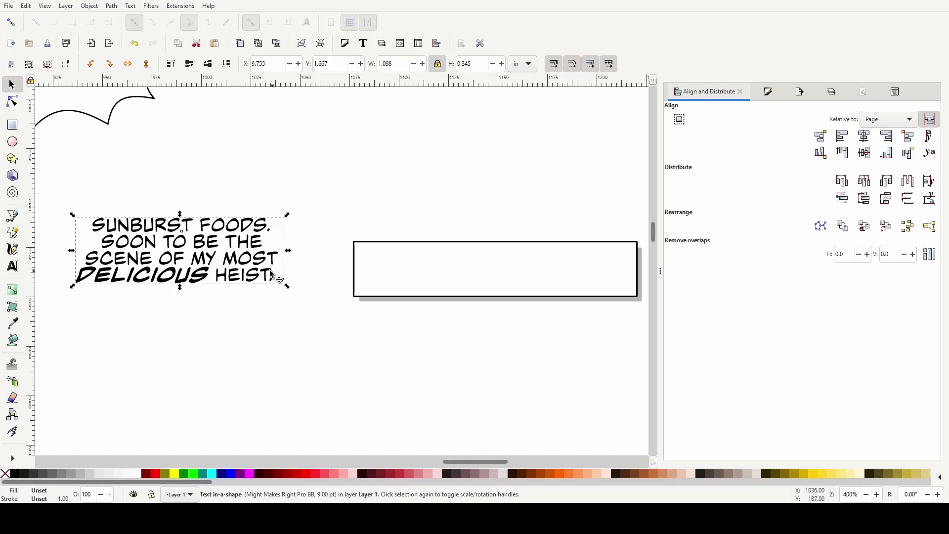
{"action": "left_click", "coordinate": [212, 251]}
{"action": "key", "text": "t"}
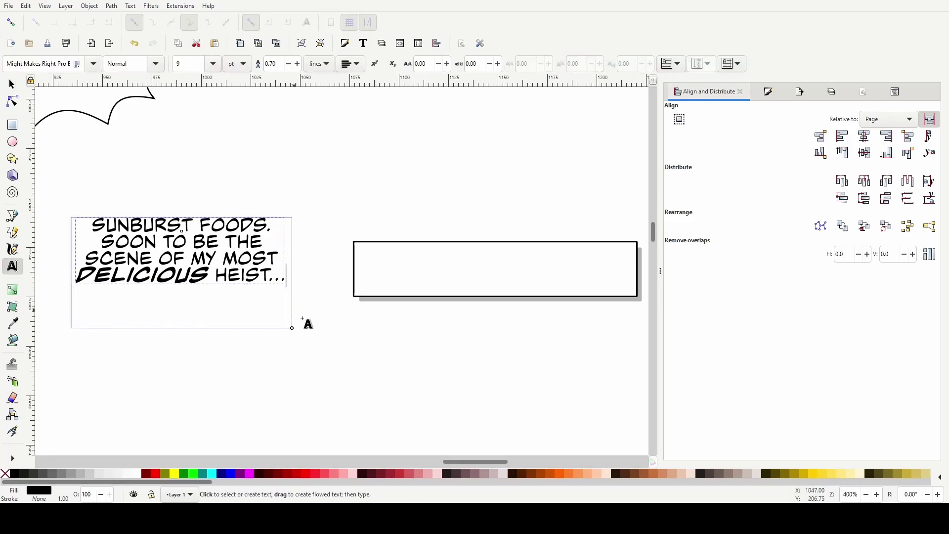
{"action": "left_click_drag", "start_coordinate": [292, 329], "coordinate": [351, 309]}
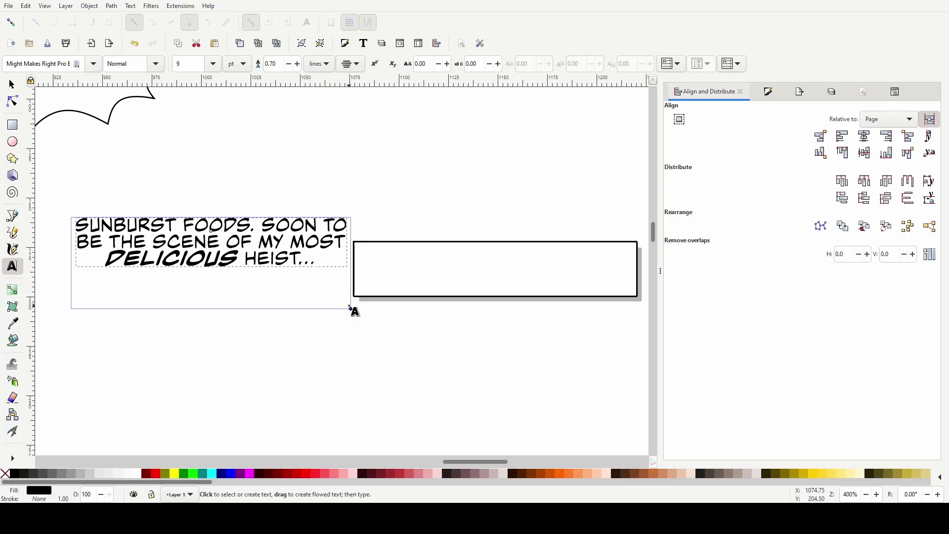
{"action": "mouse_move", "coordinate": [351, 309]}
{"action": "left_mouse_down"}
{"action": "mouse_move", "coordinate": [423, 296]}
{"action": "mouse_move", "coordinate": [359, 299]}
{"action": "left_mouse_up"}
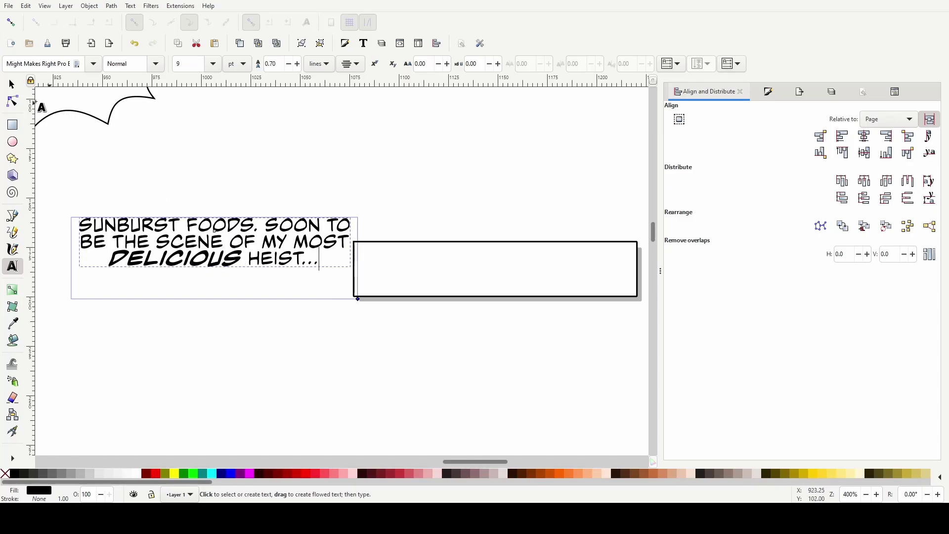
Place the reflowed Sunburst Foods text inside the empty caption box and deselect it
{"action": "left_click", "coordinate": [12, 84]}
{"action": "left_click_drag", "start_coordinate": [251, 253], "coordinate": [461, 272]}
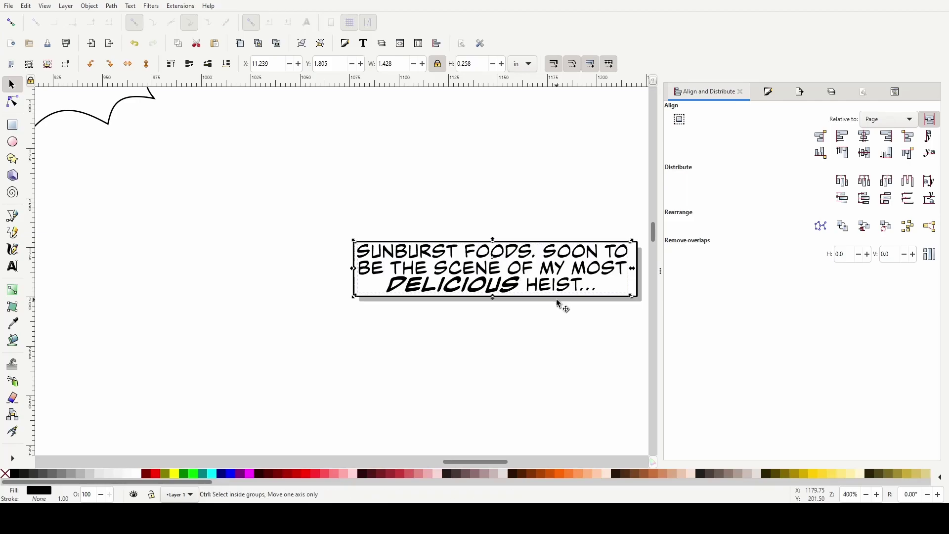
{"action": "scroll", "coordinate": [562, 303], "scroll_direction": "down", "scroll_amount": 1}
{"action": "scroll", "coordinate": [553, 303], "scroll_direction": "down", "scroll_amount": 2}
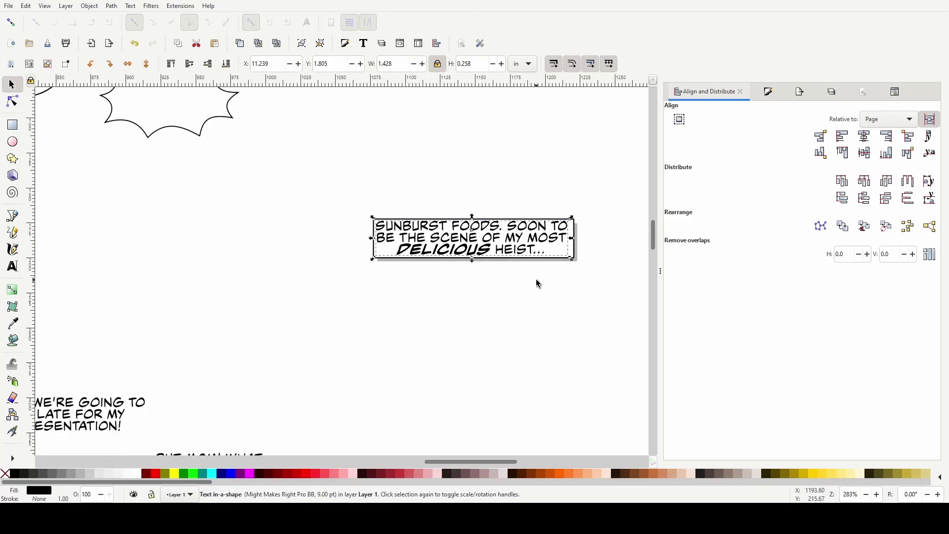
{"action": "scroll", "coordinate": [536, 278], "scroll_direction": "up", "scroll_amount": 2}
{"action": "left_click", "coordinate": [536, 278]}
{"action": "scroll", "coordinate": [527, 286], "scroll_direction": "up", "scroll_amount": 2}
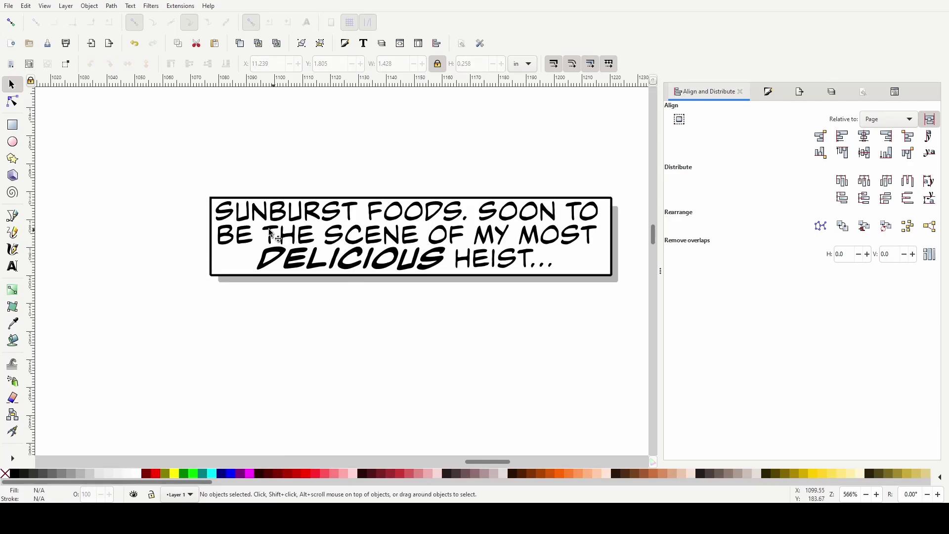
Enlarge the caption box and its shadow together on all sides around the text, to about 1.585 by 0.418 in overall
{"action": "left_click", "coordinate": [210, 259]}
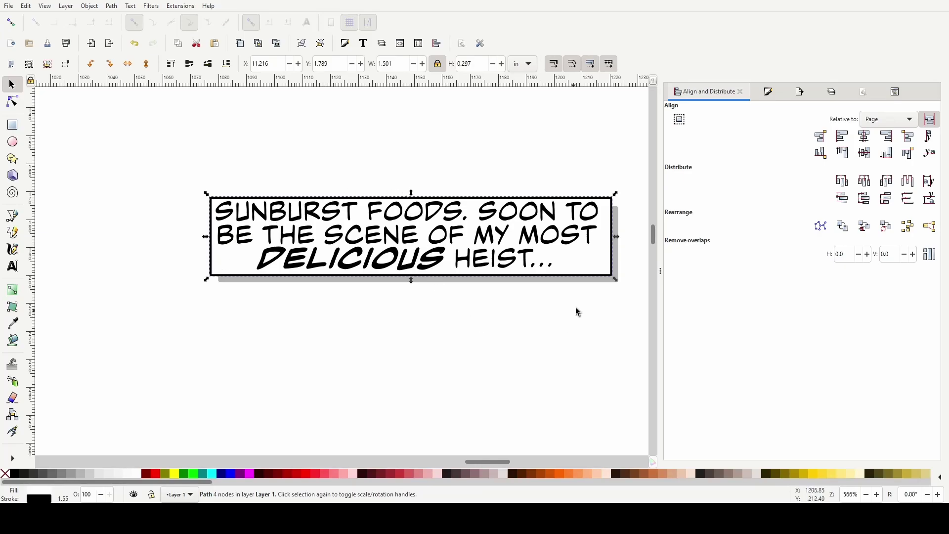
{"action": "left_click", "coordinate": [573, 280], "text": "shift"}
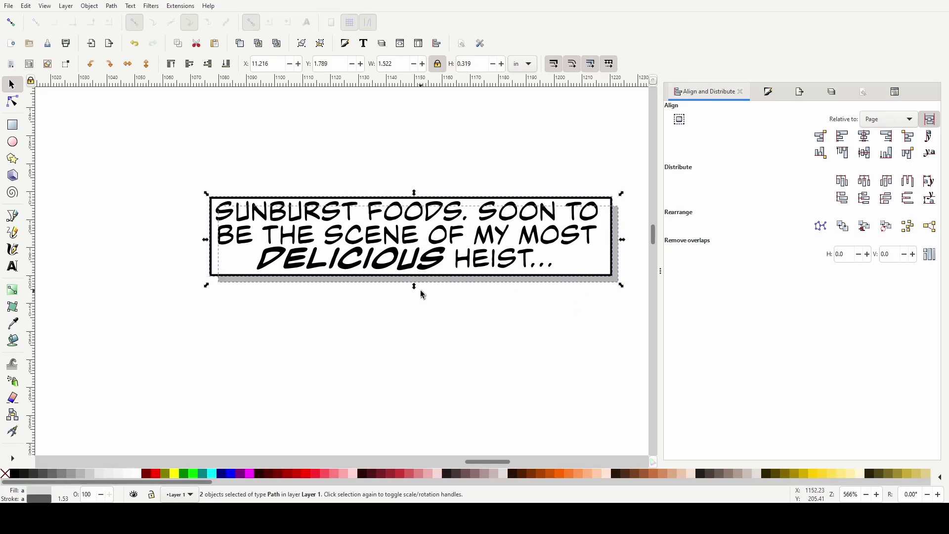
{"action": "left_click_drag", "start_coordinate": [417, 291], "coordinate": [414, 298]}
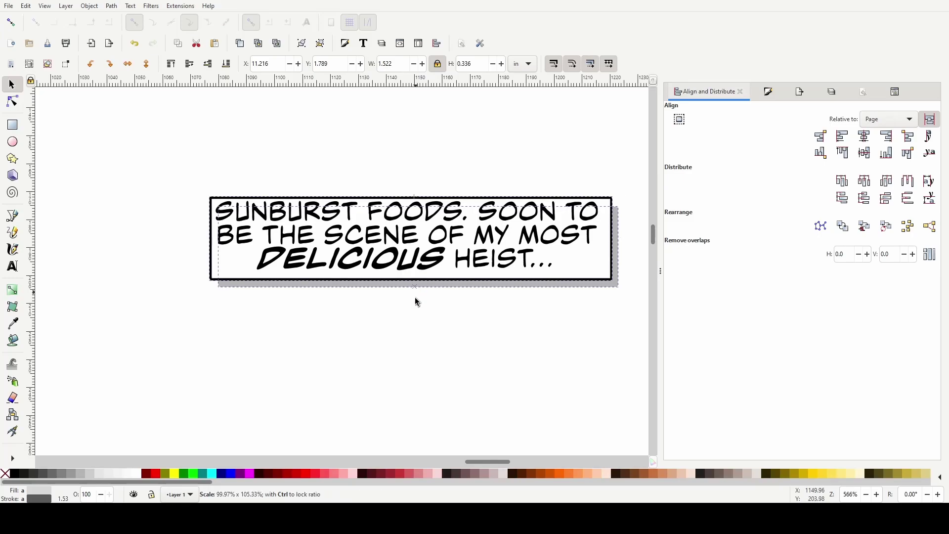
{"action": "left_click_drag", "start_coordinate": [205, 245], "coordinate": [196, 245]}
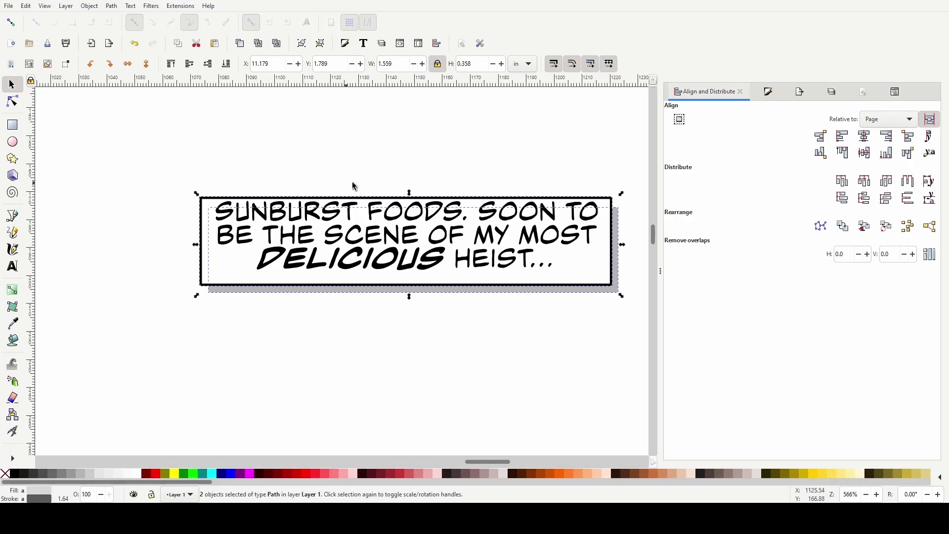
{"action": "left_click_drag", "start_coordinate": [408, 193], "coordinate": [408, 186]}
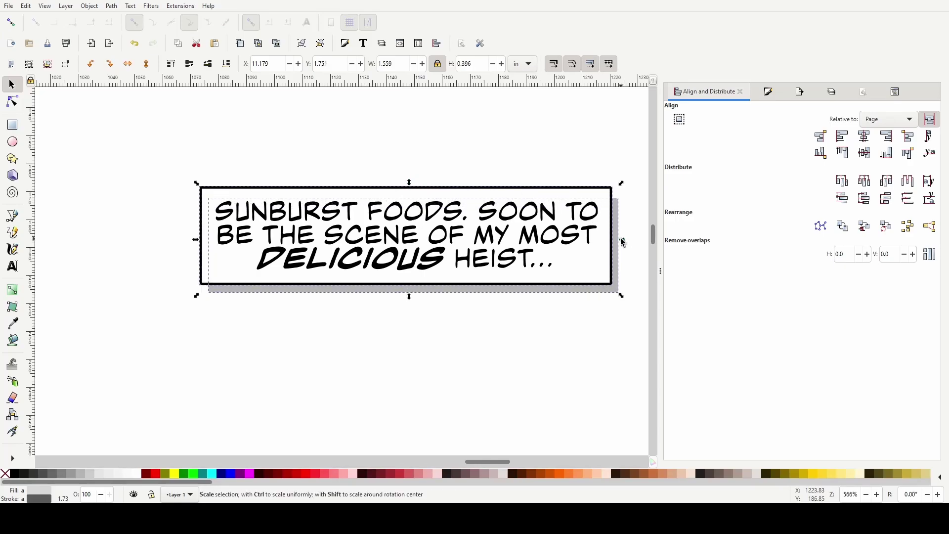
{"action": "left_click_drag", "start_coordinate": [623, 243], "coordinate": [624, 238]}
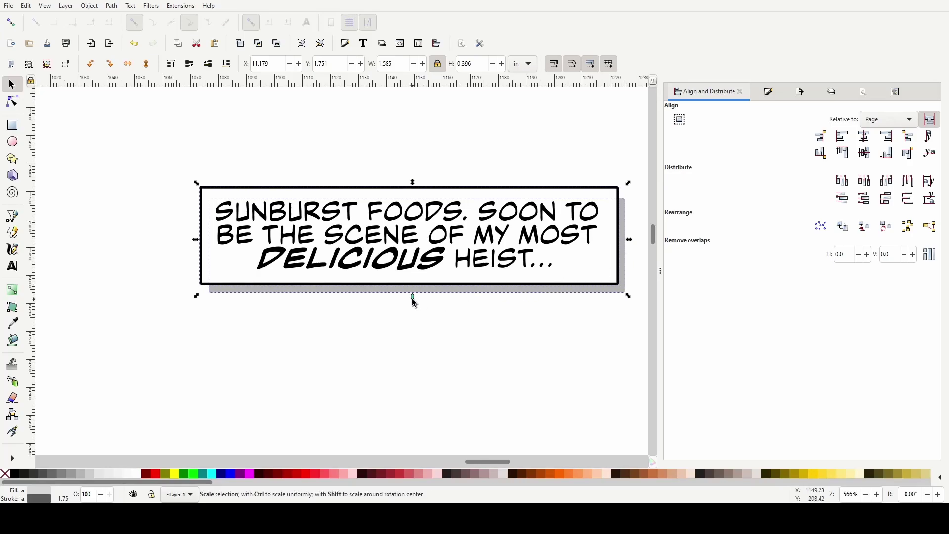
{"action": "left_click_drag", "start_coordinate": [417, 303], "coordinate": [418, 308]}
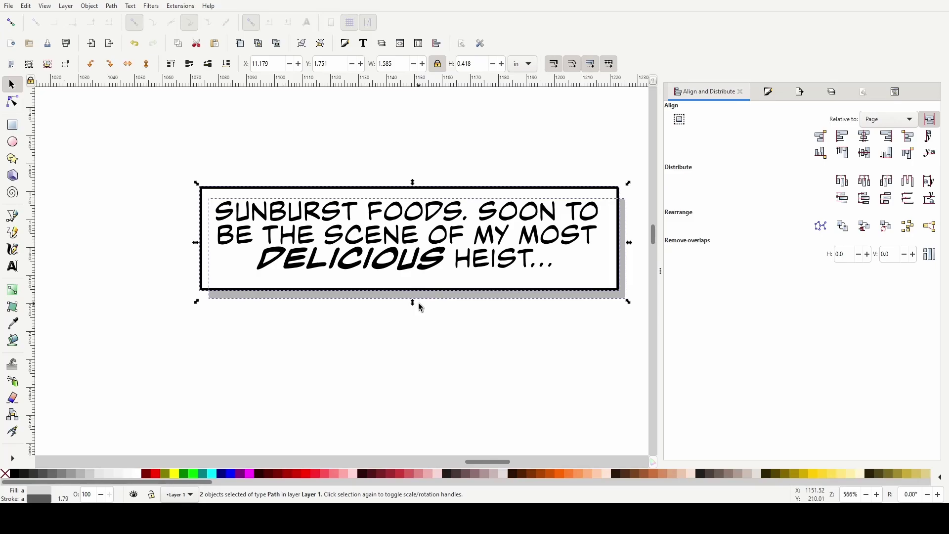
Extend the left and top edges of the caption box and its shadow to about 1.592 by 0.429 in overall, and deselect them
{"action": "left_click_drag", "start_coordinate": [195, 242], "coordinate": [197, 244]}
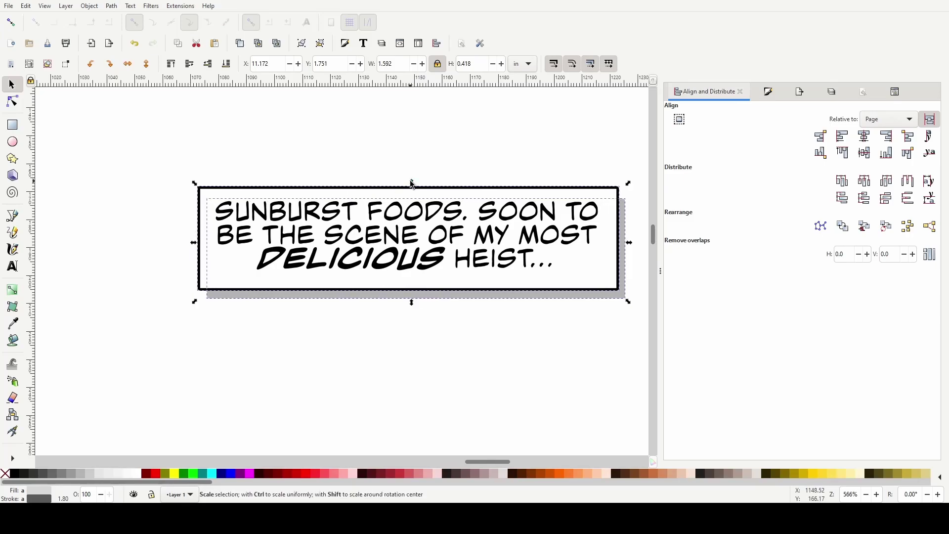
{"action": "left_click_drag", "start_coordinate": [413, 184], "coordinate": [413, 182]}
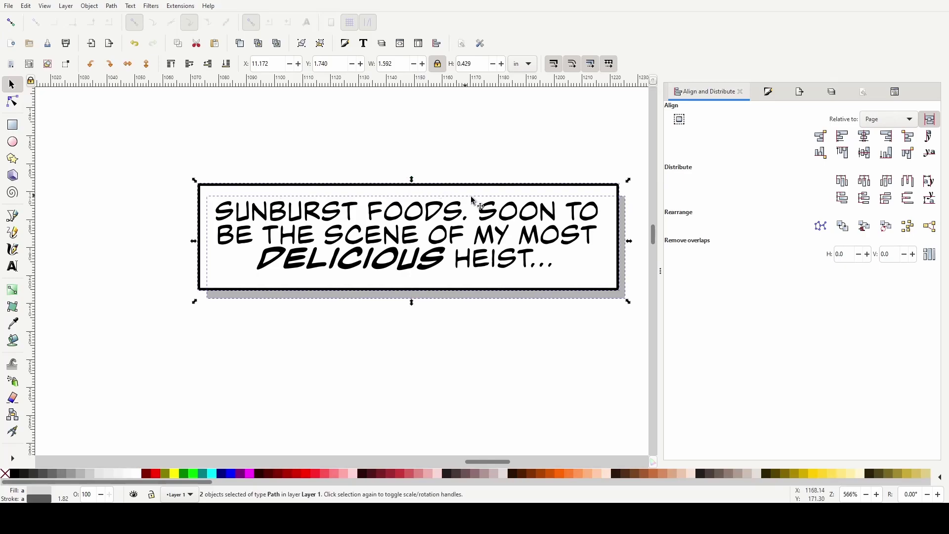
{"action": "left_click", "coordinate": [544, 362]}
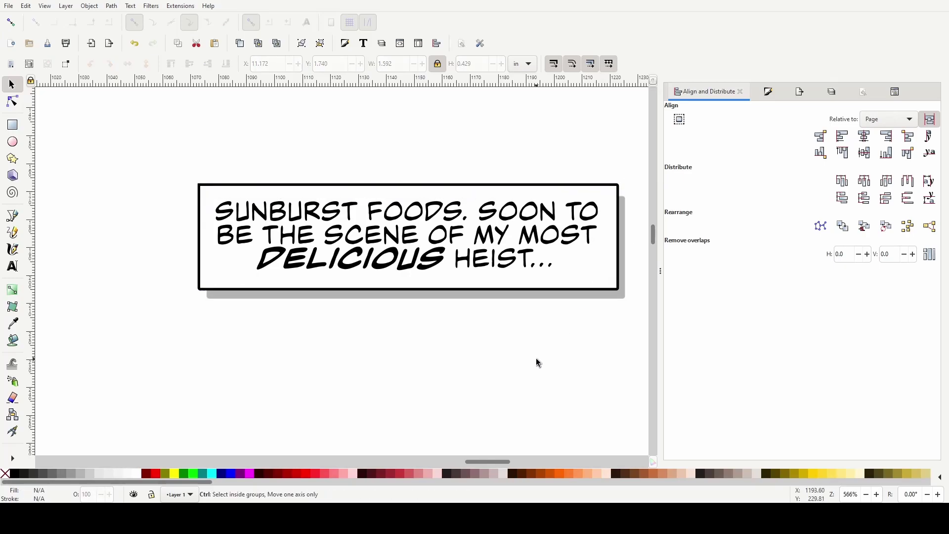
Center the Sunburst Foods text horizontally and vertically in its caption box, aligning relative to the last selected object
{"action": "scroll", "coordinate": [536, 358], "scroll_direction": "down", "scroll_amount": 2, "text": "ctrl"}
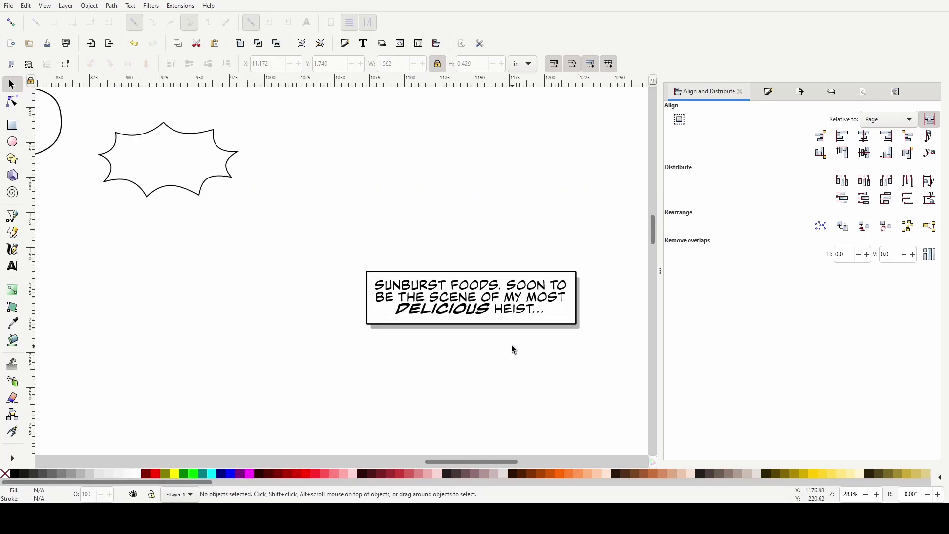
{"action": "scroll", "coordinate": [511, 345], "scroll_direction": "down", "scroll_amount": 2}
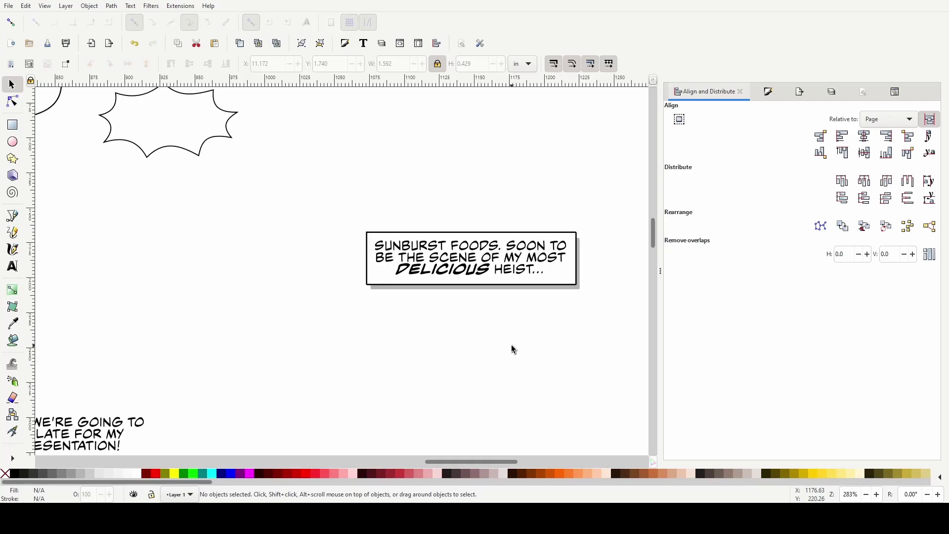
{"action": "left_click", "coordinate": [483, 249]}
{"action": "left_click", "coordinate": [500, 233], "text": "shift"}
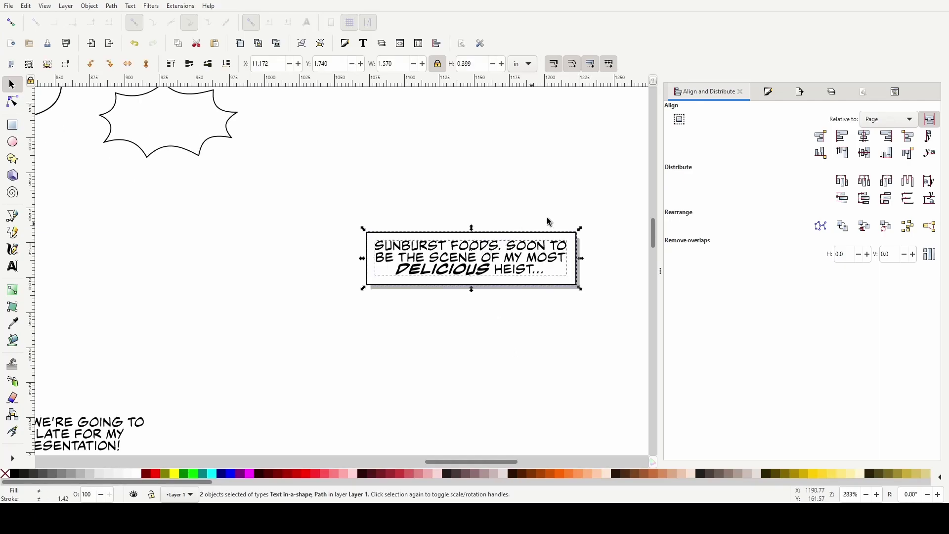
{"action": "left_click", "coordinate": [889, 119]}
{"action": "left_click", "coordinate": [883, 67]}
{"action": "left_click", "coordinate": [871, 142]}
{"action": "left_click", "coordinate": [866, 153]}
{"action": "left_click", "coordinate": [525, 392]}
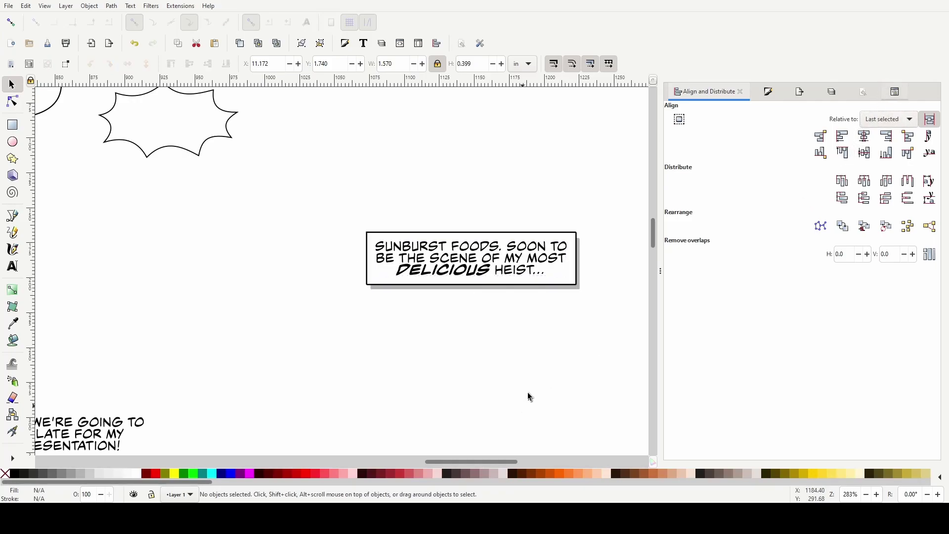
Select the caption box, its shadow and the Sunburst Foods text together and move them onto the lower part of the first comic panel
{"action": "scroll", "coordinate": [529, 378], "scroll_direction": "down", "scroll_amount": 2}
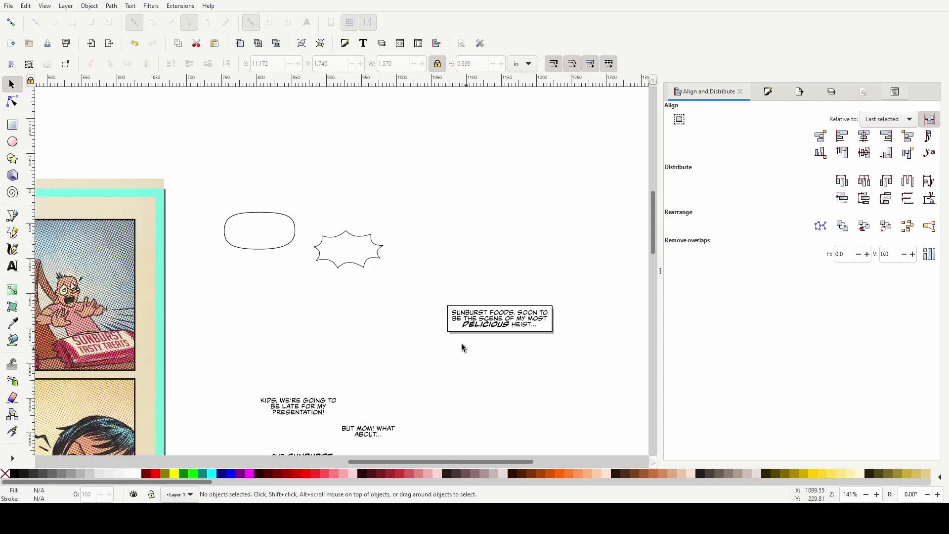
{"action": "left_click_drag", "start_coordinate": [435, 296], "coordinate": [565, 348]}
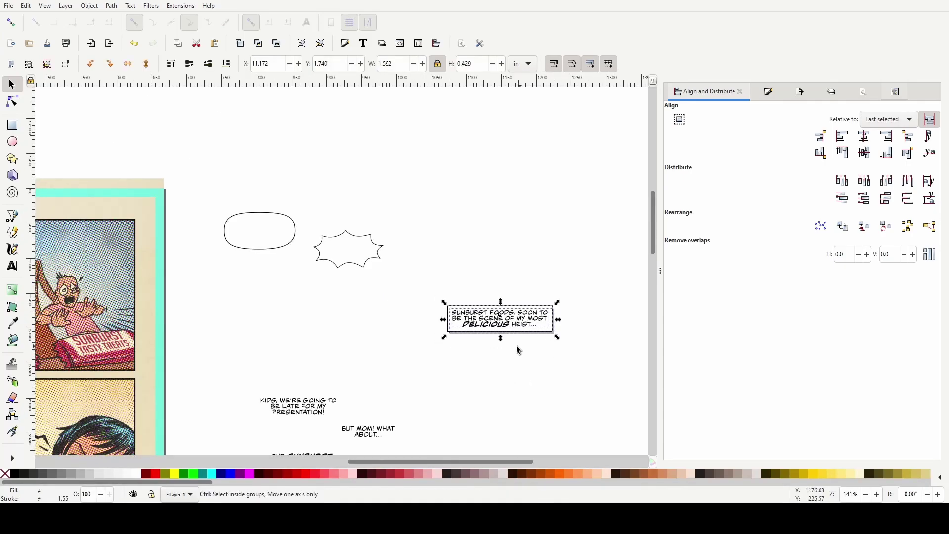
{"action": "scroll", "coordinate": [422, 340], "scroll_direction": "up", "scroll_amount": 4}
{"action": "scroll", "coordinate": [414, 337], "scroll_direction": "down", "scroll_amount": 8}
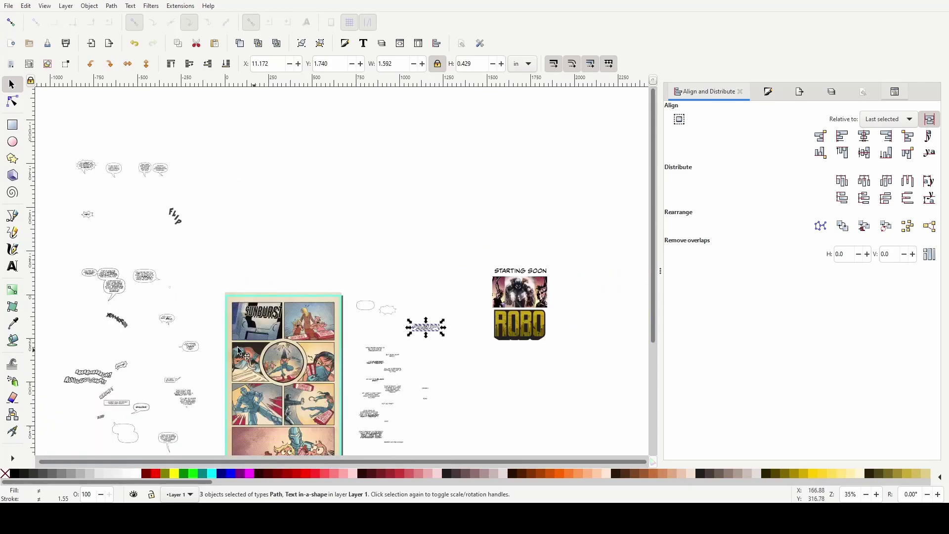
{"action": "scroll", "coordinate": [226, 307], "scroll_direction": "up", "scroll_amount": 3}
{"action": "scroll", "coordinate": [274, 345], "scroll_direction": "down", "scroll_amount": 4}
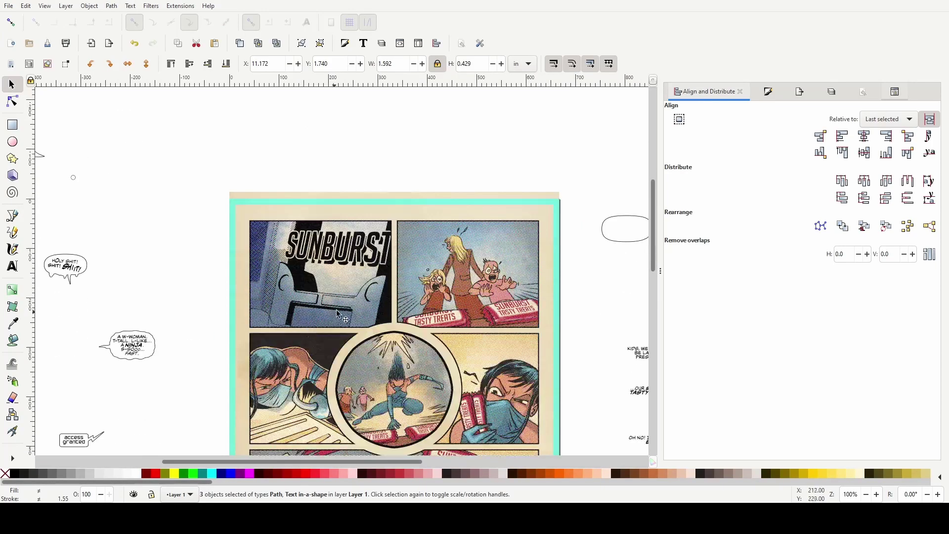
{"action": "scroll", "coordinate": [296, 327], "scroll_direction": "right", "scroll_amount": 6}
{"action": "scroll", "coordinate": [302, 317], "scroll_direction": "down", "scroll_amount": 2}
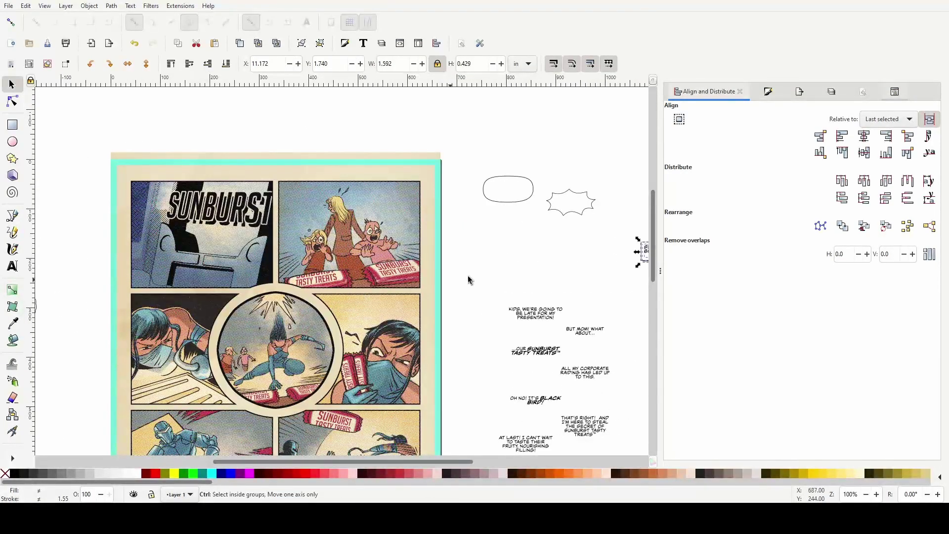
{"action": "left_click_drag", "start_coordinate": [643, 269], "coordinate": [140, 268]}
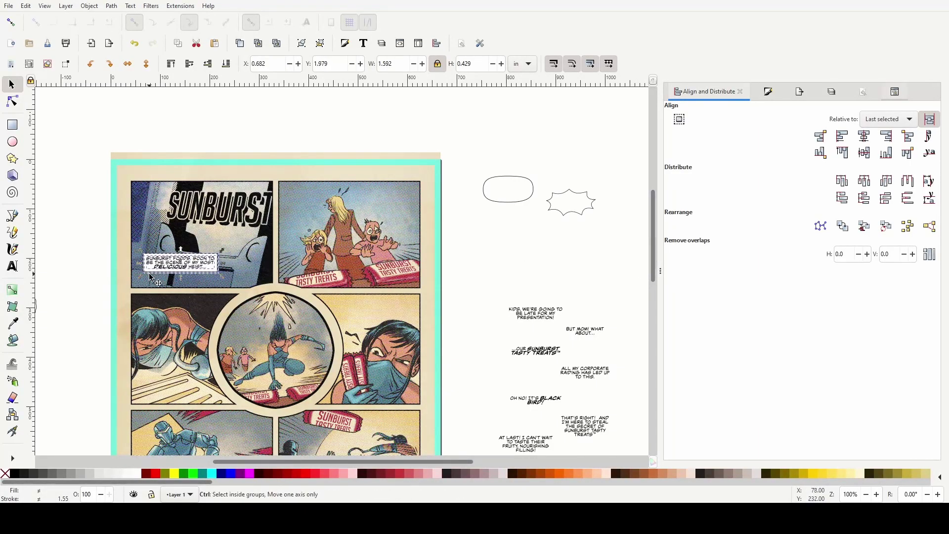
Try the caption in the lower-left corner of the first panel, settle it just below the SUNBURST sign, and deselect it
{"action": "scroll", "coordinate": [141, 269], "scroll_direction": "up", "scroll_amount": 2}
{"action": "scroll", "coordinate": [147, 282], "scroll_direction": "up", "scroll_amount": 1}
{"action": "scroll", "coordinate": [216, 374], "scroll_direction": "up", "scroll_amount": 3}
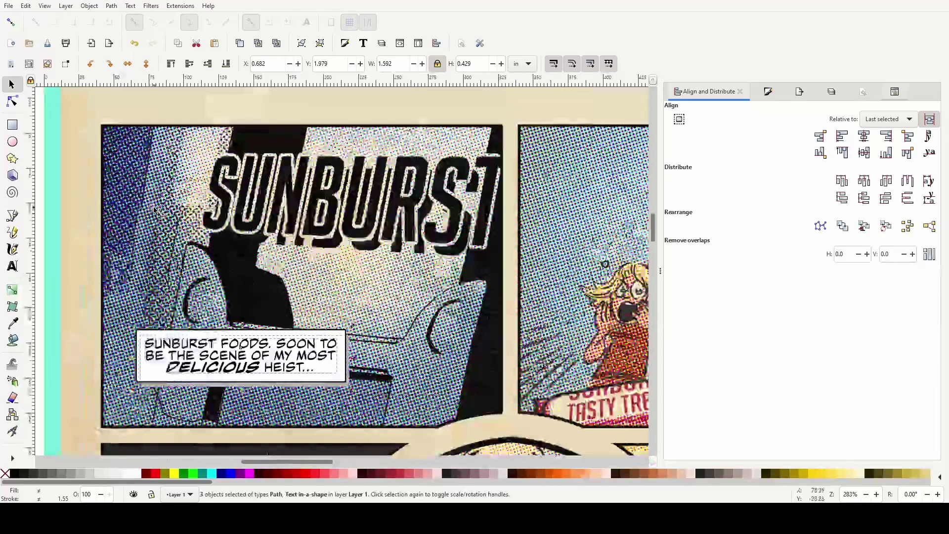
{"action": "left_click_drag", "start_coordinate": [242, 384], "coordinate": [215, 406]}
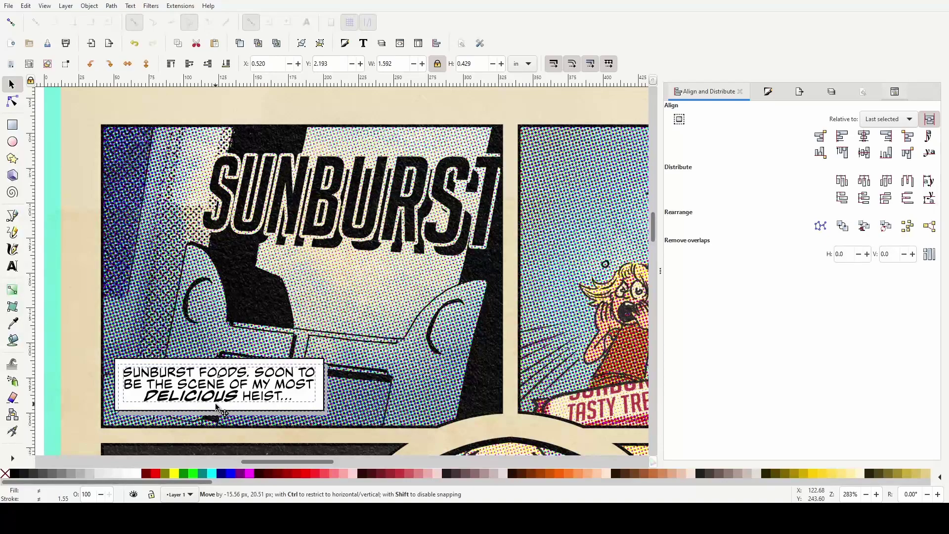
{"action": "left_click_drag", "start_coordinate": [215, 406], "coordinate": [260, 309]}
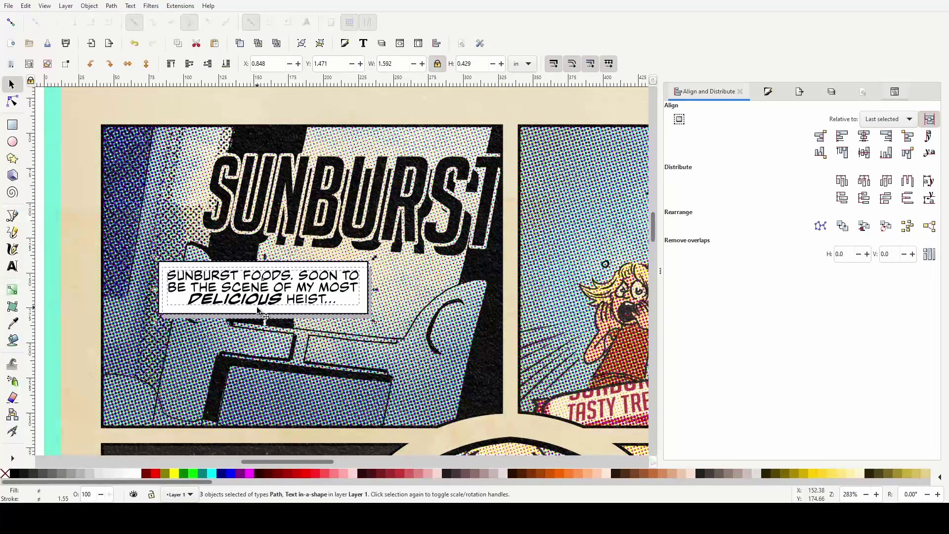
{"action": "scroll", "coordinate": [284, 320], "scroll_direction": "down", "scroll_amount": 1}
{"action": "scroll", "coordinate": [289, 354], "scroll_direction": "down", "scroll_amount": 2}
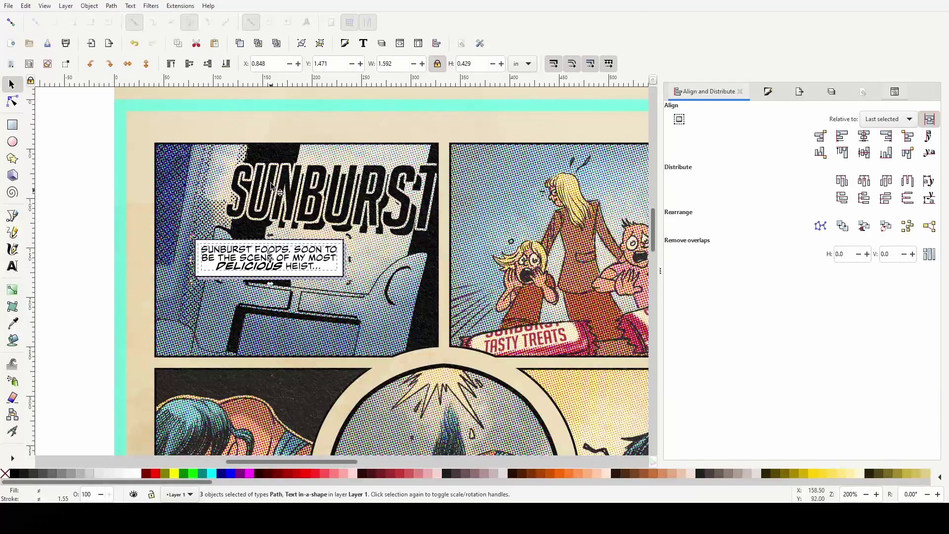
{"action": "left_click", "coordinate": [97, 286]}
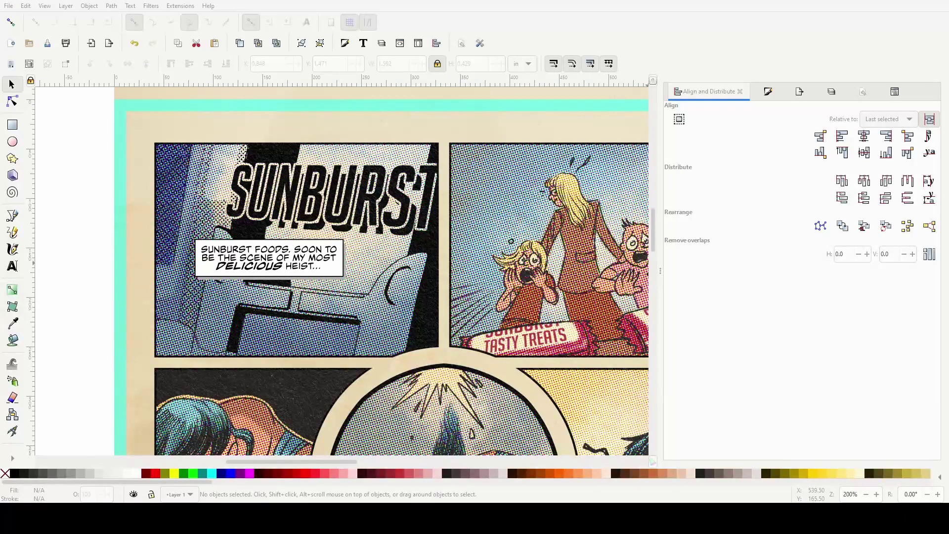
{"action": "scroll", "coordinate": [183, 252], "scroll_direction": "up", "scroll_amount": 1}
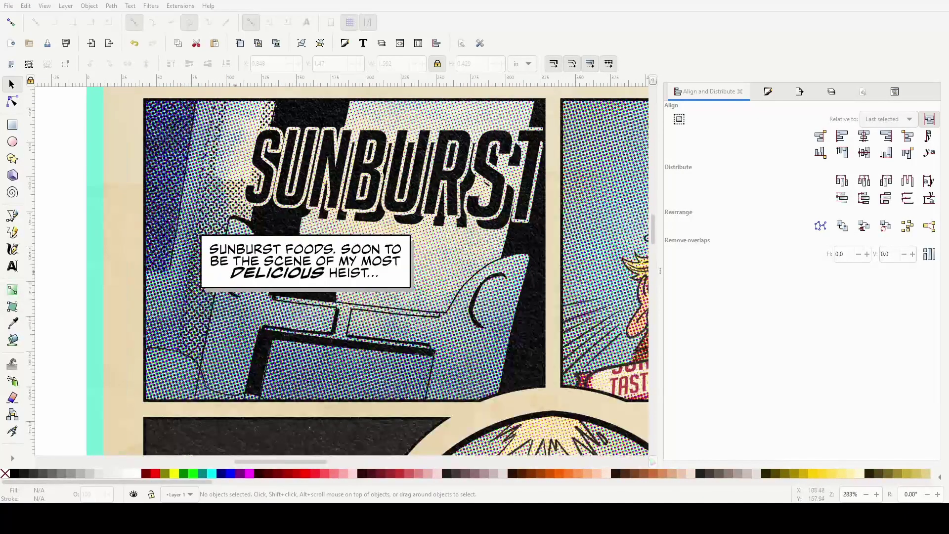
{"action": "left_click", "coordinate": [281, 274]}
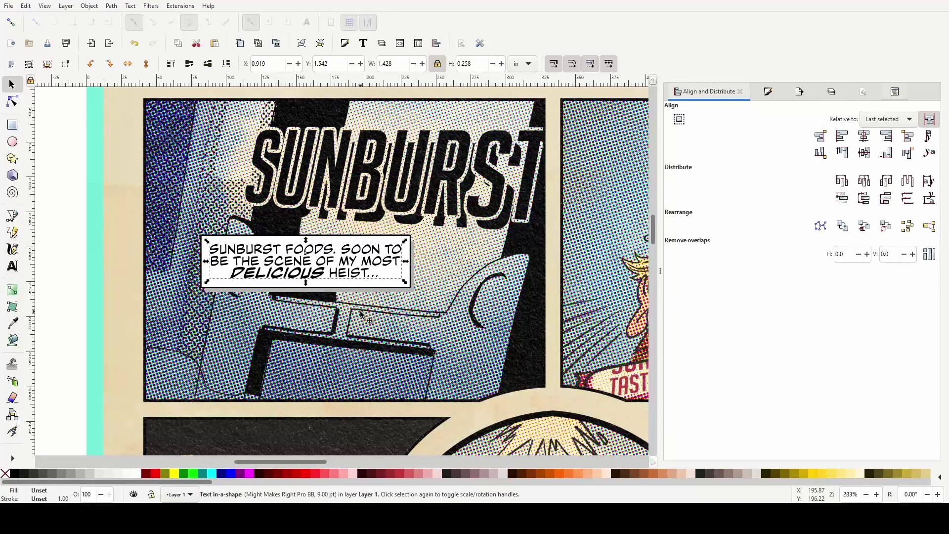
{"action": "left_click", "coordinate": [67, 289]}
Move the "Kids, we're going to be late for my presentation!" text up and place a duplicate of the rounded balloon behind it
{"action": "scroll", "coordinate": [67, 289], "scroll_direction": "down", "scroll_amount": 4, "text": "ctrl"}
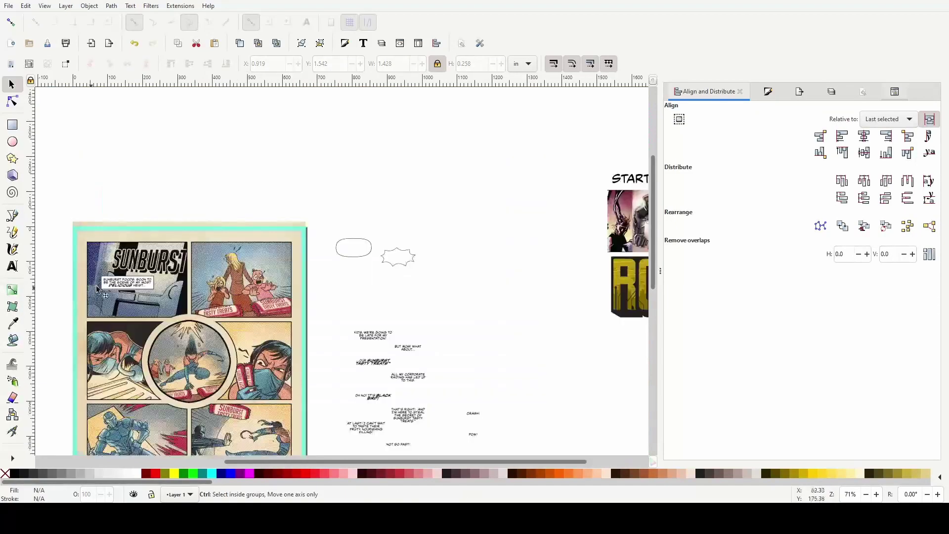
{"action": "scroll", "coordinate": [442, 366], "scroll_direction": "up", "scroll_amount": 2, "text": "ctrl"}
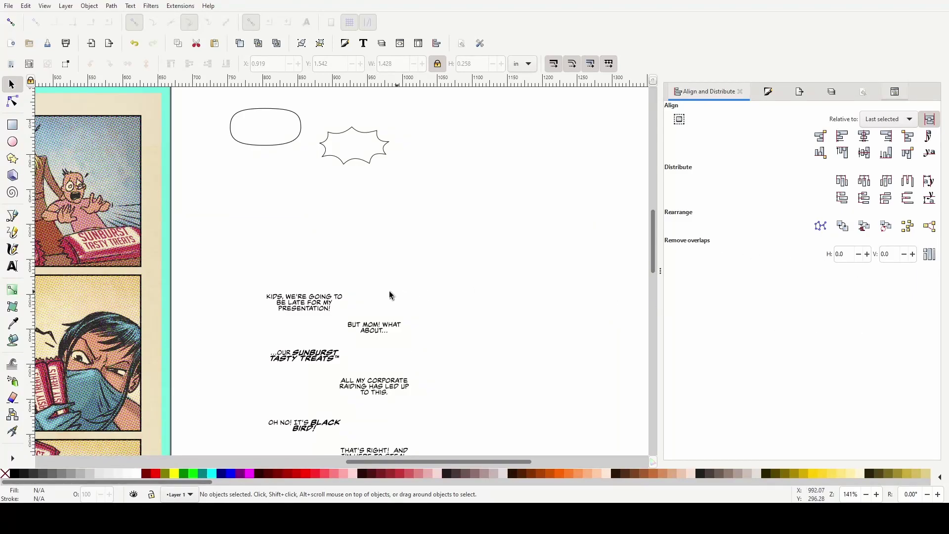
{"action": "left_click_drag", "start_coordinate": [317, 301], "coordinate": [326, 237]}
{"action": "left_click", "coordinate": [267, 136]}
{"action": "key", "text": "ctrl+d"}
{"action": "left_click_drag", "start_coordinate": [285, 165], "coordinate": [321, 253]}
{"action": "key", "text": "Page_Down"}
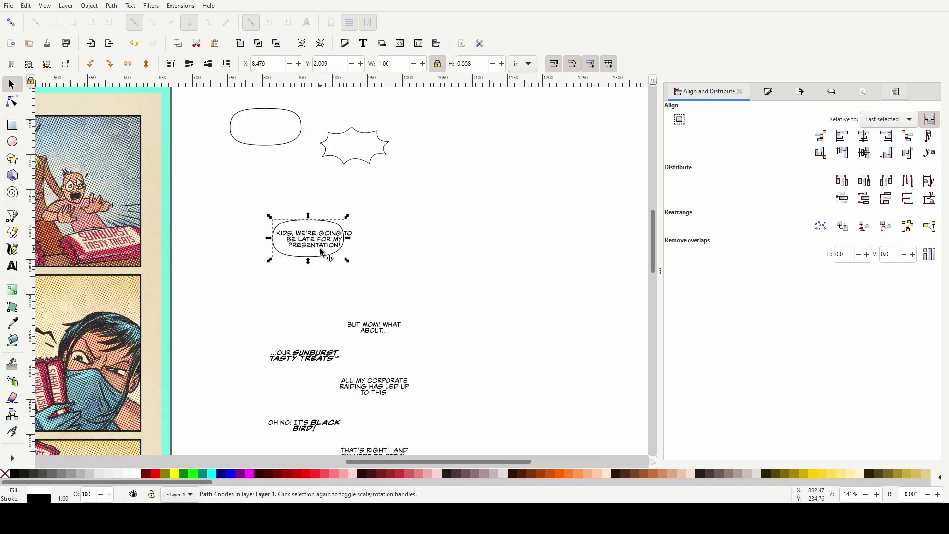
Raise the duplicated balloon to the top of the stacking order and send it to the bottom, behind the "Kids" text
{"action": "scroll", "coordinate": [322, 252], "scroll_direction": "up", "scroll_amount": 1}
{"action": "scroll", "coordinate": [254, 195], "scroll_direction": "up", "scroll_amount": 2}
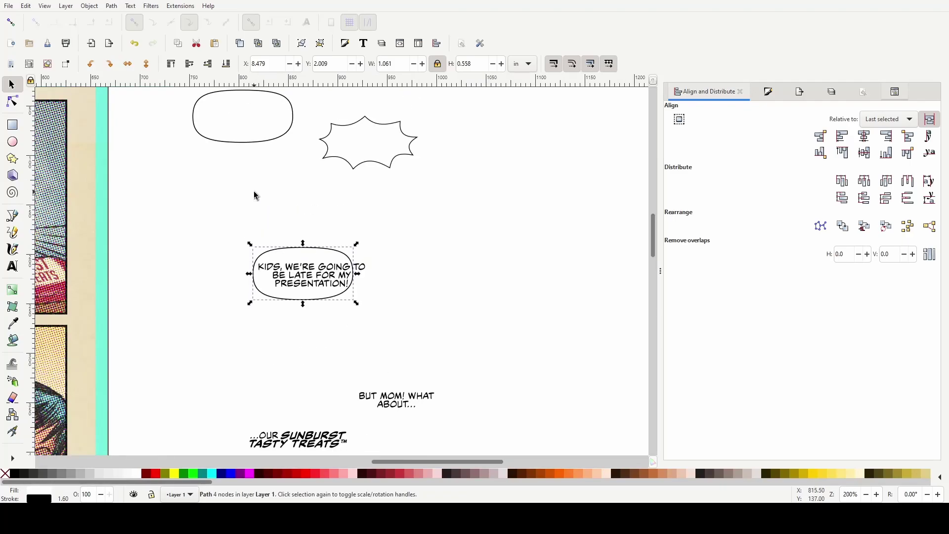
{"action": "scroll", "coordinate": [235, 177], "scroll_direction": "up", "scroll_amount": 2}
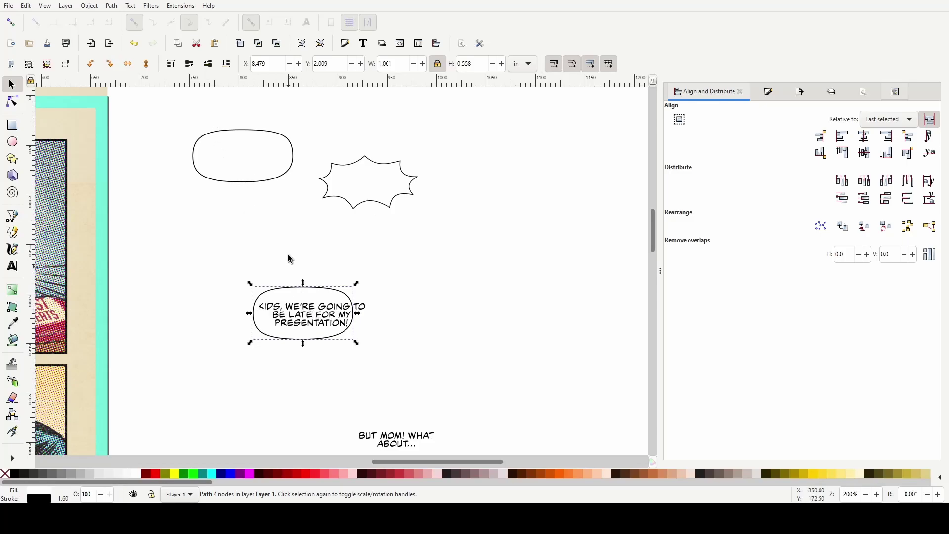
{"action": "left_click", "coordinate": [233, 173]}
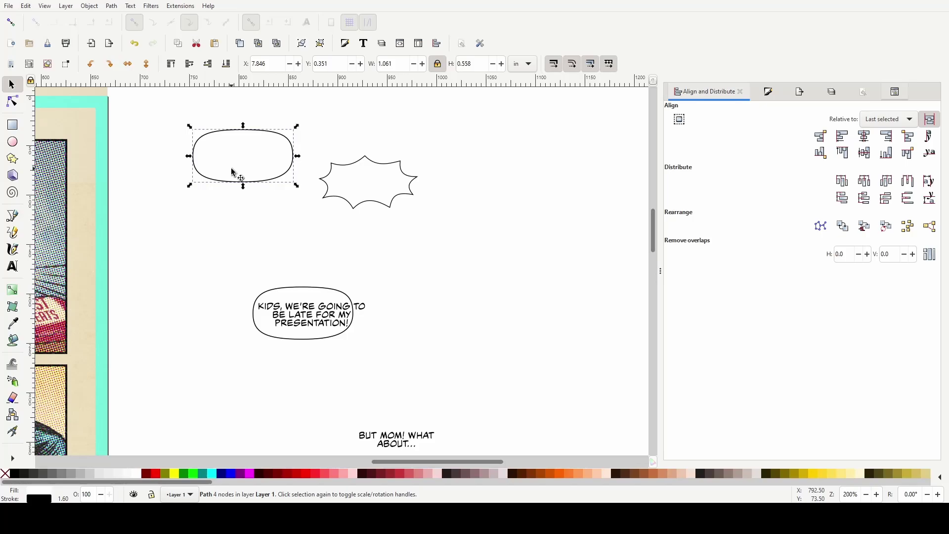
{"action": "left_click", "coordinate": [302, 292]}
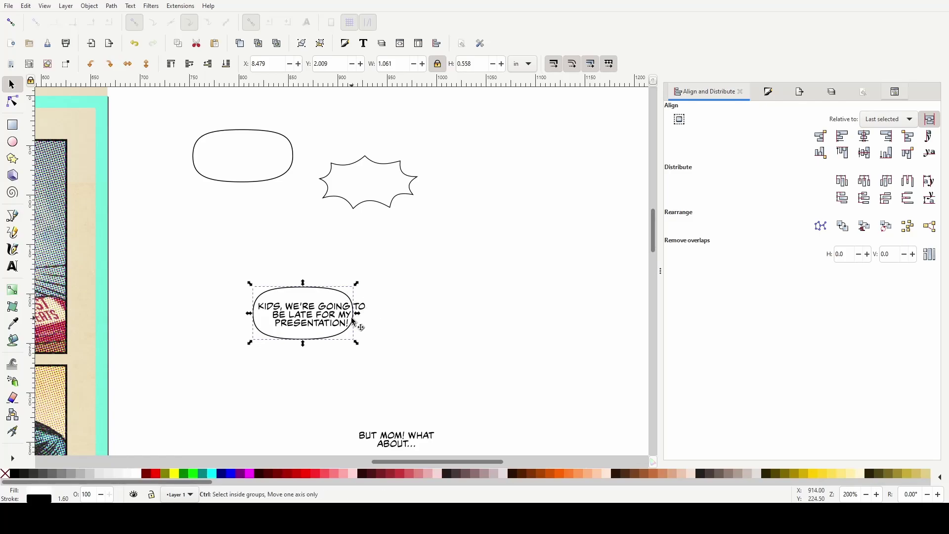
{"action": "scroll", "coordinate": [363, 311], "scroll_direction": "up", "scroll_amount": 2}
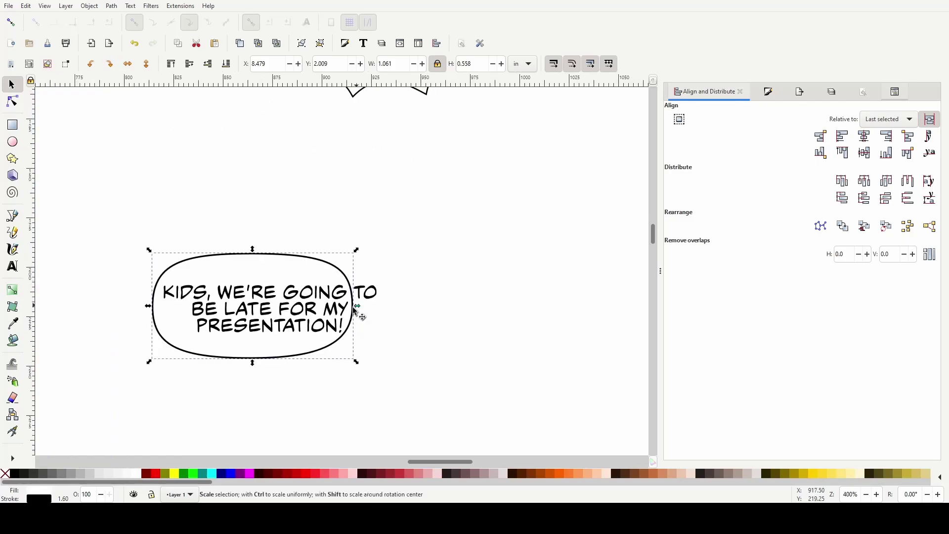
{"action": "left_click", "coordinate": [322, 283]}
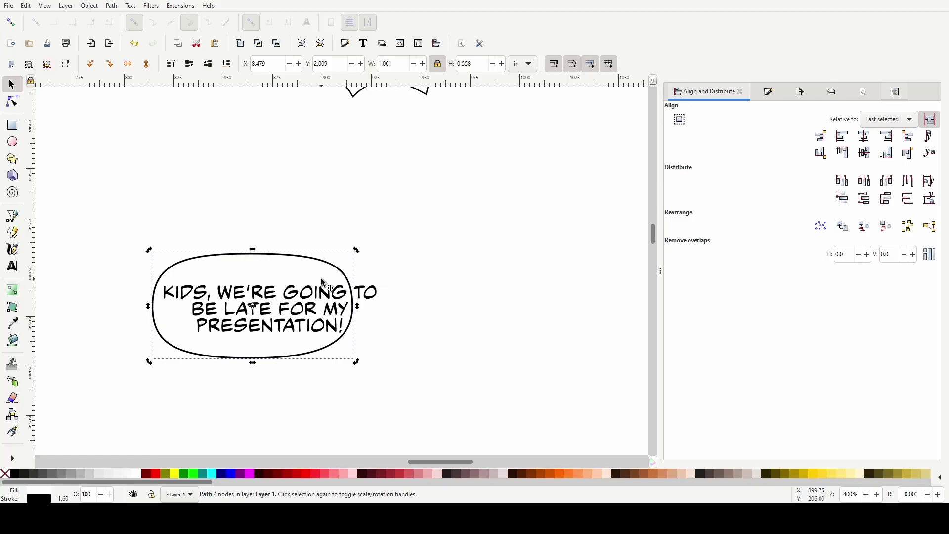
{"action": "key", "text": "Home"}
{"action": "key", "text": "End"}
Widen the duplicated balloon on both sides of the "Kids" text to about 1.35 in and lower its top edge slightly
{"action": "left_click_drag", "start_coordinate": [358, 307], "coordinate": [406, 302]}
{"action": "left_click_drag", "start_coordinate": [149, 309], "coordinate": [142, 306]}
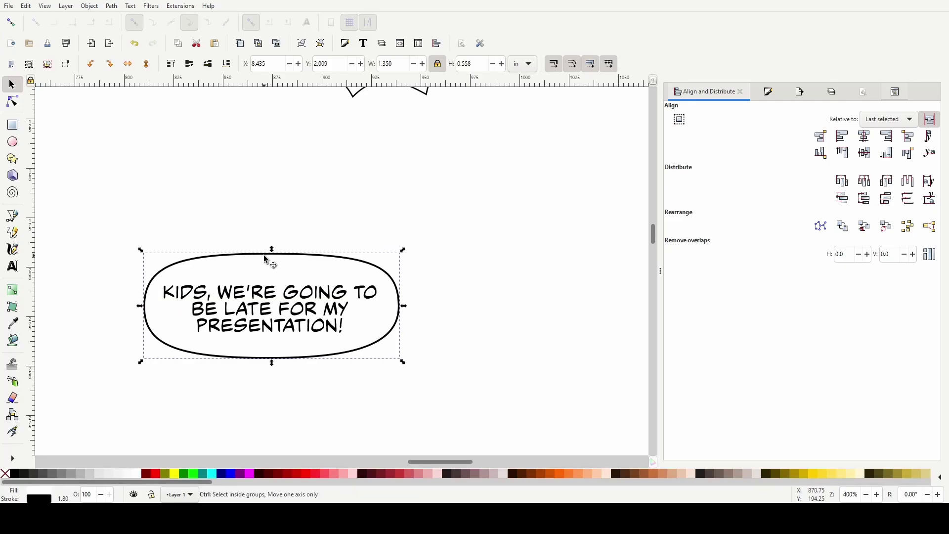
{"action": "mouse_move", "coordinate": [272, 254]}
{"action": "left_mouse_down"}
{"action": "mouse_move", "coordinate": [267, 266]}
{"action": "mouse_move", "coordinate": [256, 253]}
{"action": "mouse_move", "coordinate": [270, 262]}
{"action": "left_mouse_up"}
Narrow the "Kids" text frame so the first line ends at "going", keeping three lines, and move the text to the middle of the balloon
{"action": "left_click", "coordinate": [296, 313]}
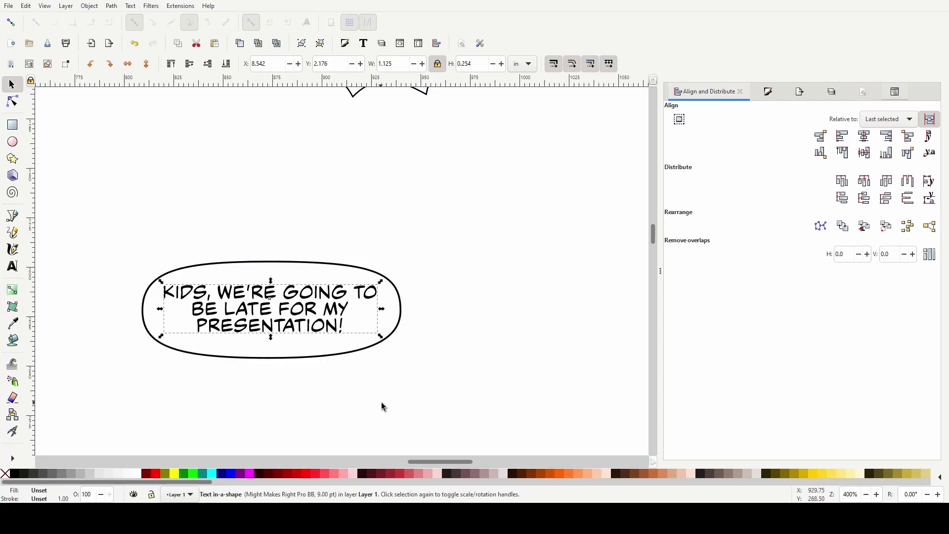
{"action": "key", "text": "t"}
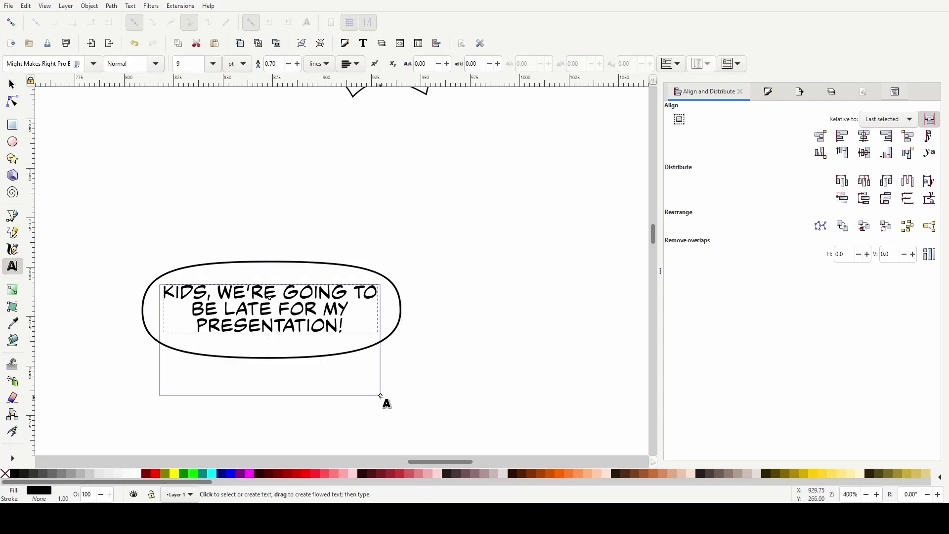
{"action": "left_click_drag", "start_coordinate": [380, 394], "coordinate": [339, 412]}
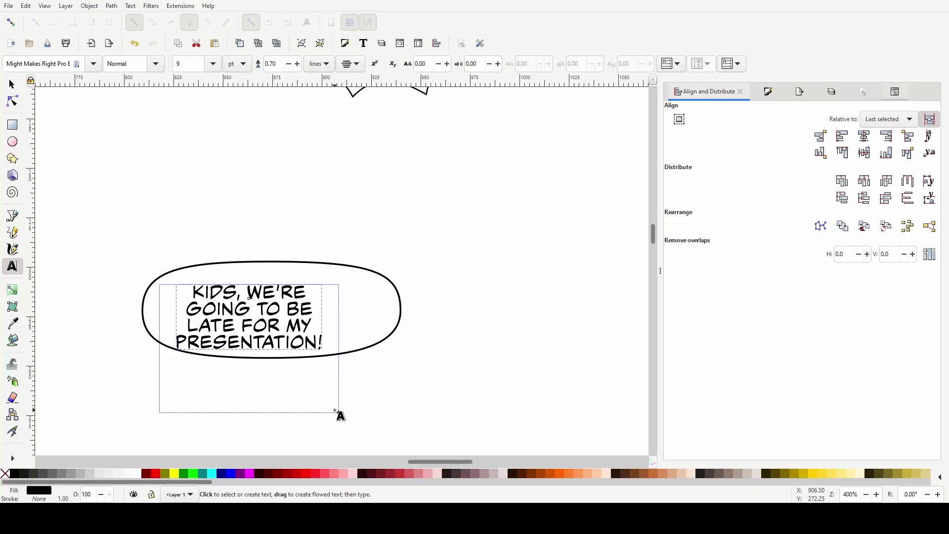
{"action": "left_click_drag", "start_coordinate": [338, 413], "coordinate": [351, 414]}
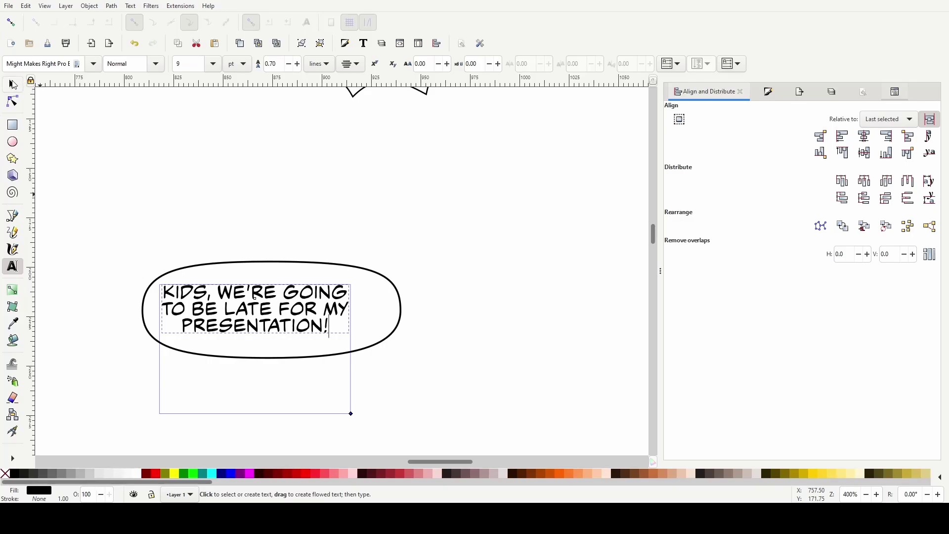
{"action": "left_click", "coordinate": [12, 85]}
{"action": "left_click_drag", "start_coordinate": [267, 321], "coordinate": [281, 322]}
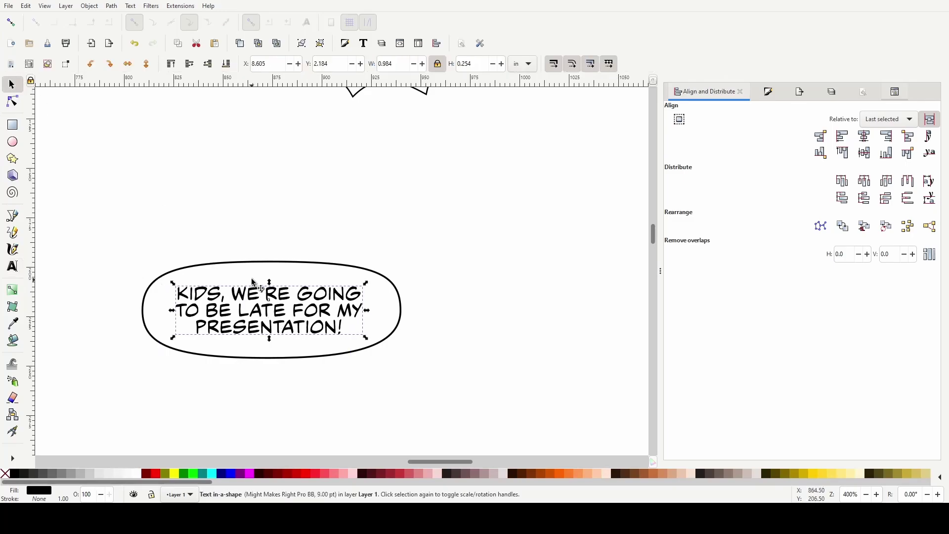
Center the "Kids" text horizontally and vertically on the rounded balloon behind it
{"action": "left_click", "coordinate": [251, 275], "text": "shift"}
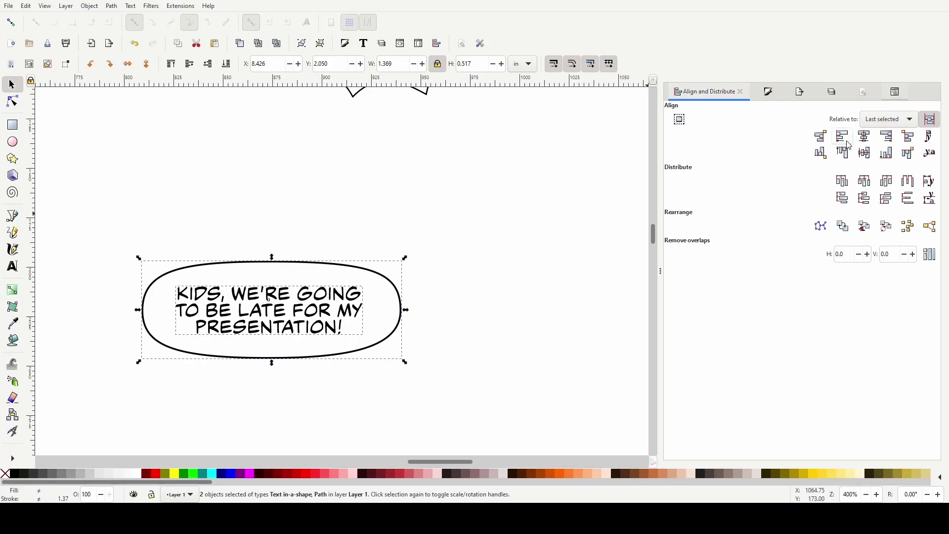
{"action": "left_click", "coordinate": [866, 153]}
{"action": "left_click", "coordinate": [410, 325]}
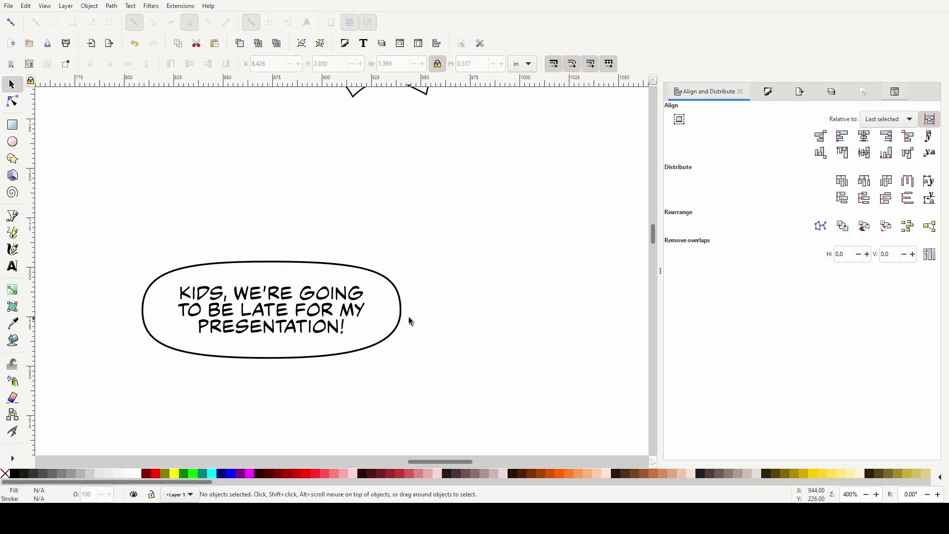
Shrink the balloon evenly around the "Kids" text to about 1.25 in wide and 0.45 in high
{"action": "left_click", "coordinate": [399, 314]}
{"action": "left_click_drag", "start_coordinate": [407, 310], "coordinate": [393, 311]}
{"action": "left_click_drag", "start_coordinate": [137, 310], "coordinate": [148, 310]}
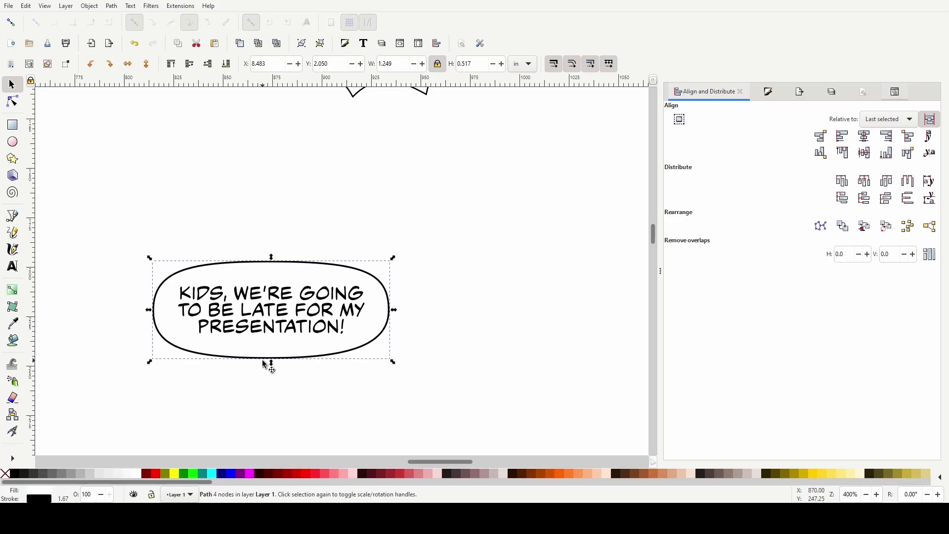
{"action": "left_click_drag", "start_coordinate": [271, 364], "coordinate": [264, 355]}
{"action": "left_click_drag", "start_coordinate": [272, 269], "coordinate": [274, 262]}
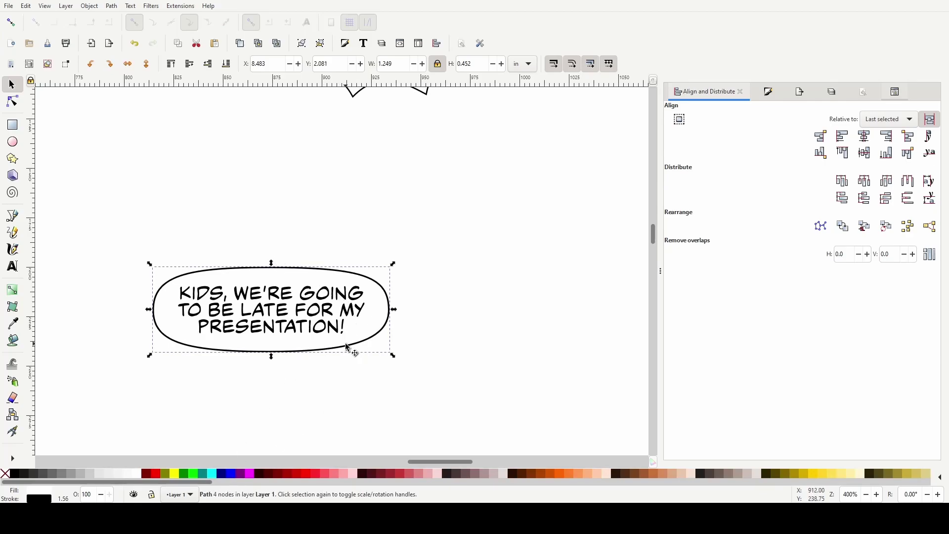
Adjust the curve handles of the balloon's nodes to even out the roundness of its corners around the "Kids" text
{"action": "key", "text": "n"}
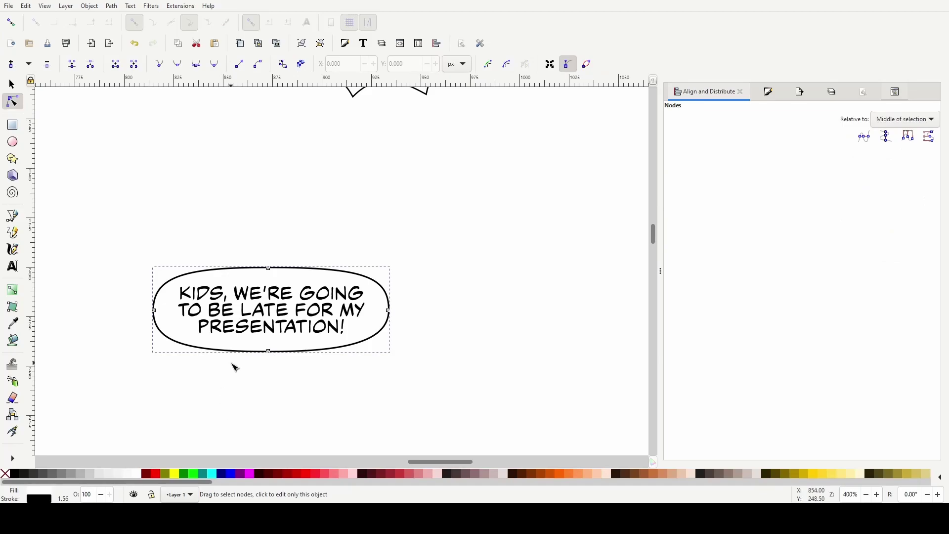
{"action": "scroll", "coordinate": [233, 366], "scroll_direction": "up", "scroll_amount": 2}
{"action": "left_click", "coordinate": [542, 218]}
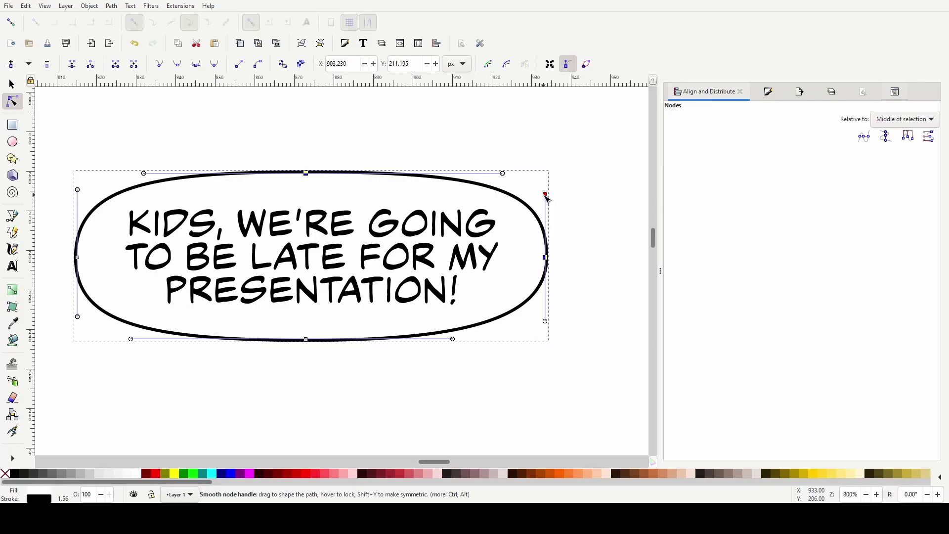
{"action": "left_click_drag", "start_coordinate": [545, 196], "coordinate": [545, 194]}
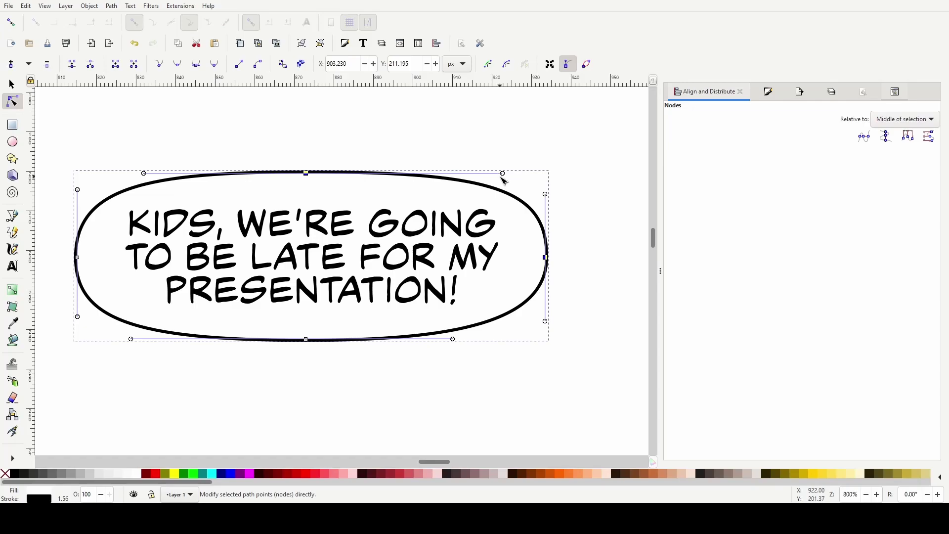
{"action": "left_click_drag", "start_coordinate": [502, 173], "coordinate": [494, 174]}
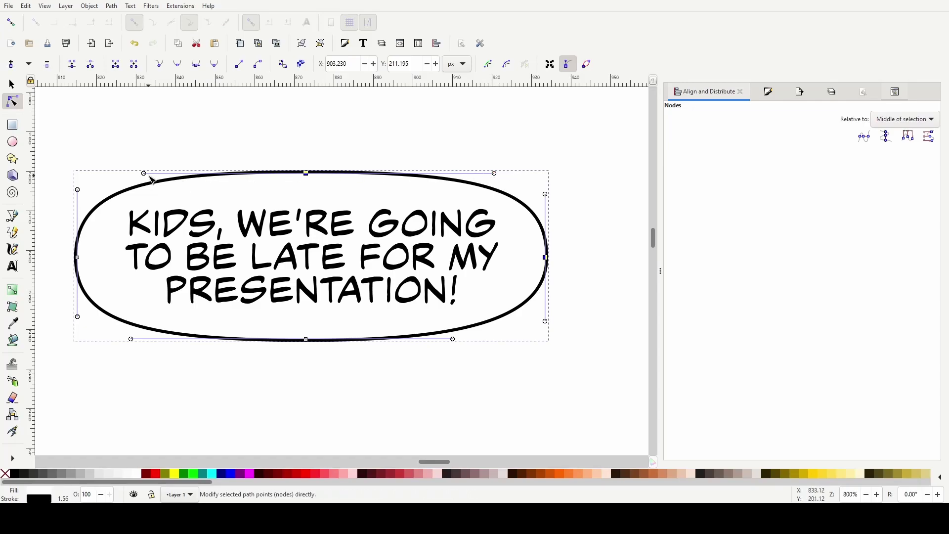
{"action": "left_click_drag", "start_coordinate": [148, 176], "coordinate": [155, 177]}
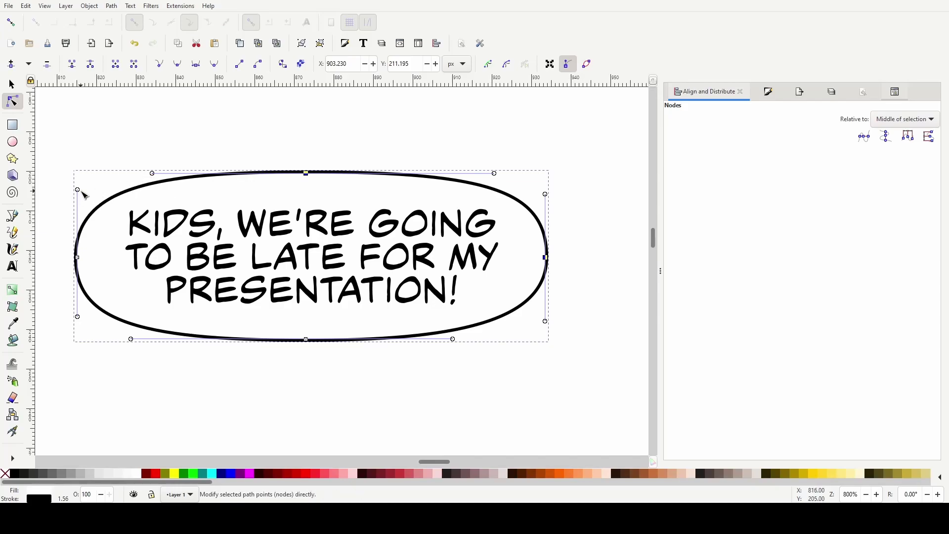
{"action": "left_click_drag", "start_coordinate": [78, 190], "coordinate": [77, 183]}
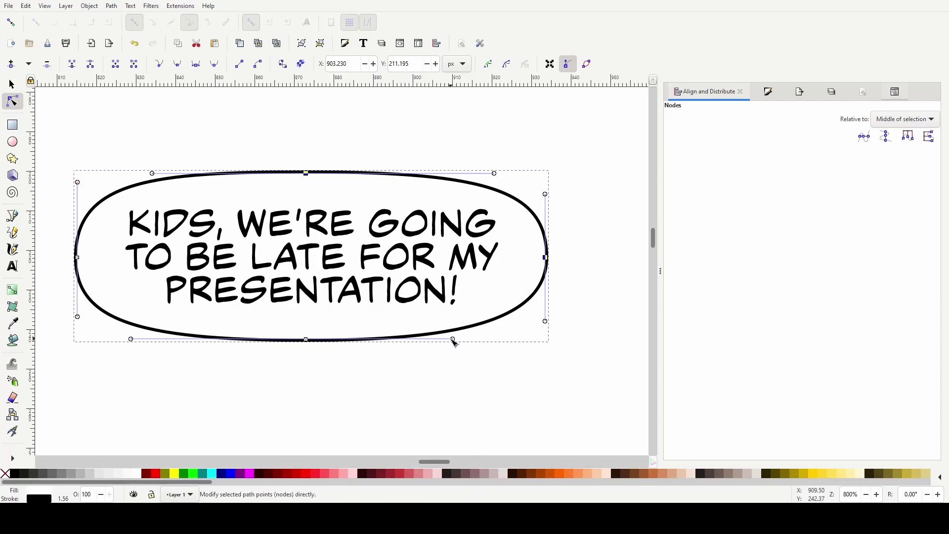
{"action": "left_click_drag", "start_coordinate": [453, 341], "coordinate": [465, 340]}
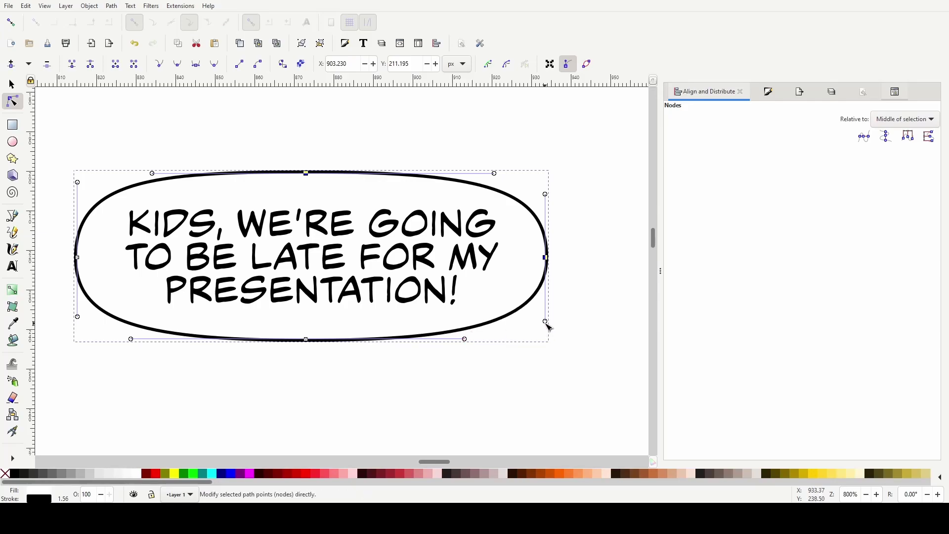
{"action": "left_click_drag", "start_coordinate": [545, 321], "coordinate": [545, 318]}
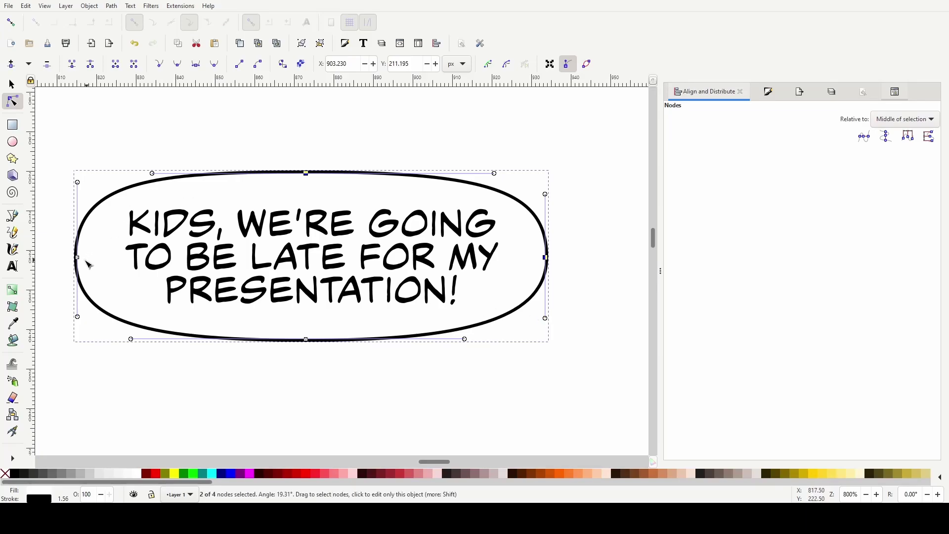
Move the balloon's left and right nodes inward, narrowing it to about 1.18 in
{"action": "left_click_drag", "start_coordinate": [78, 258], "coordinate": [92, 257]}
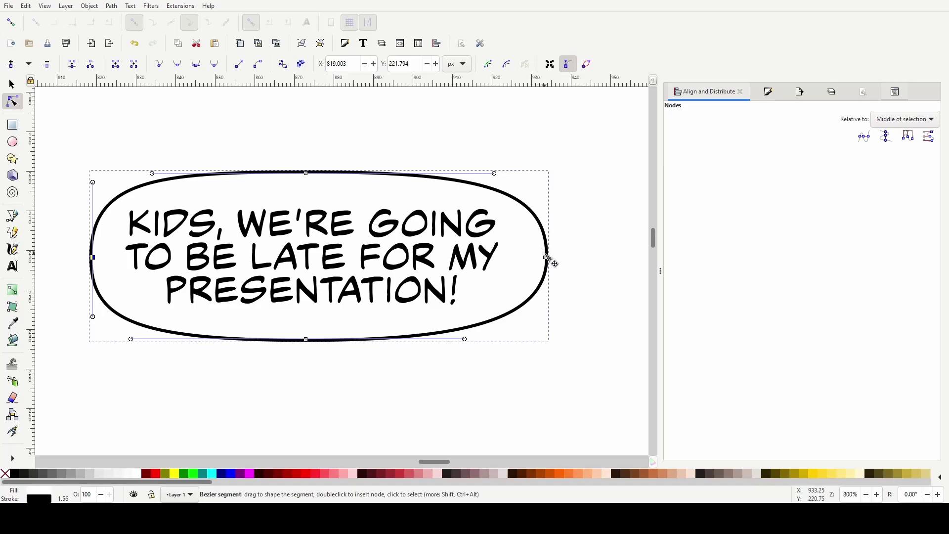
{"action": "left_click_drag", "start_coordinate": [546, 257], "coordinate": [535, 257]}
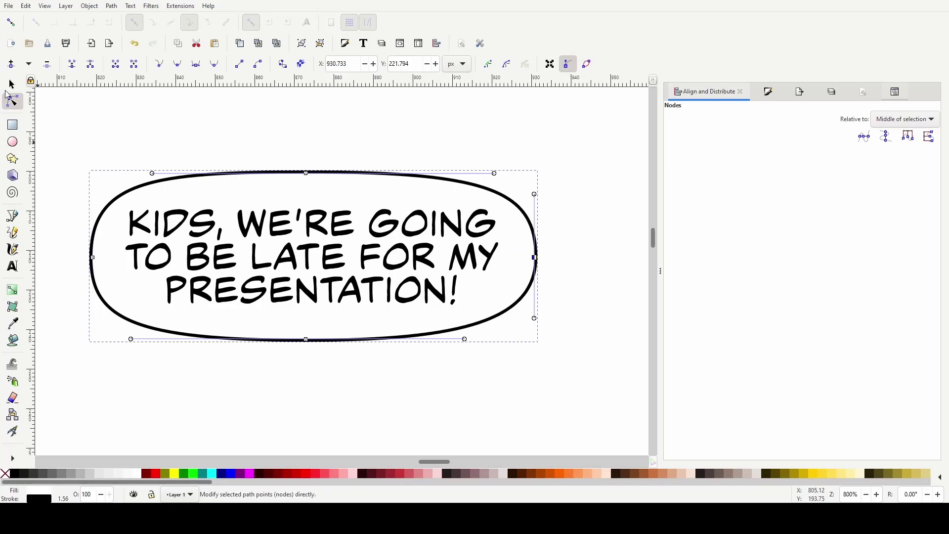
{"action": "left_click", "coordinate": [11, 84]}
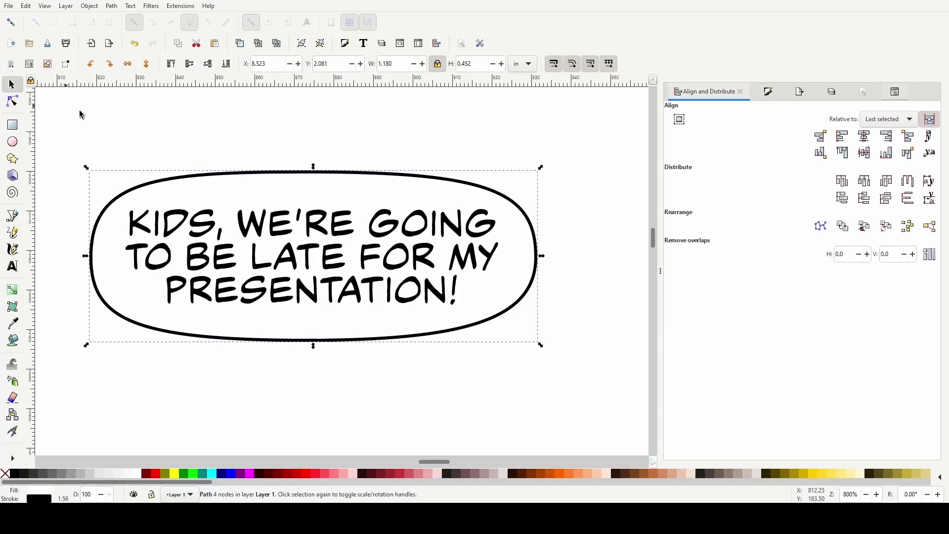
Set the balloon outline's stroke width to 1.6 px
{"action": "left_click", "coordinate": [768, 92]}
{"action": "left_click", "coordinate": [787, 112]}
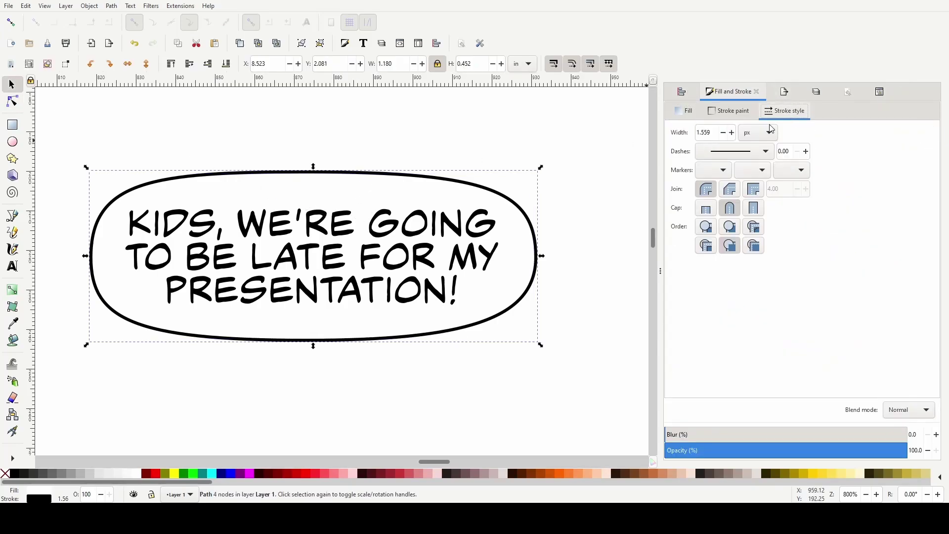
{"action": "left_click_drag", "start_coordinate": [697, 136], "coordinate": [701, 135]}
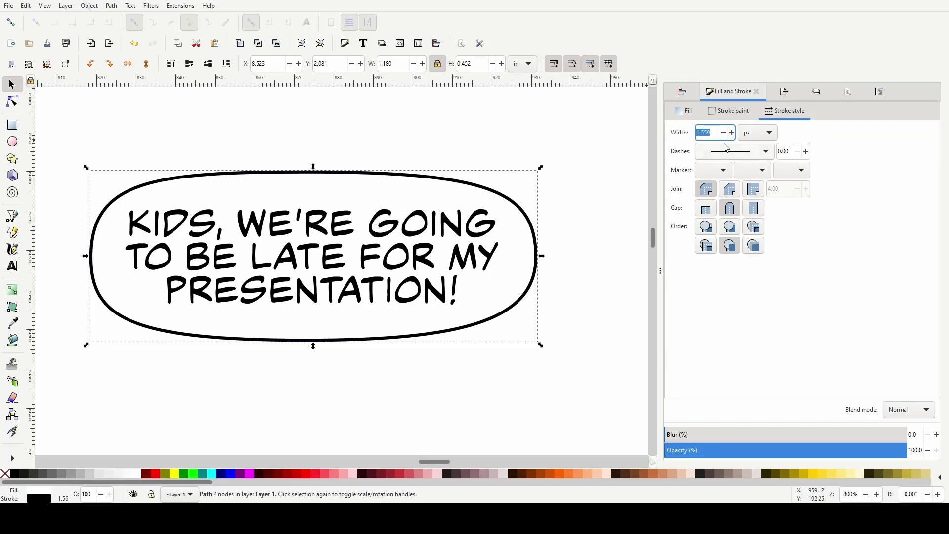
{"action": "type", "text": "1.600"}
{"action": "left_click", "coordinate": [558, 377]}
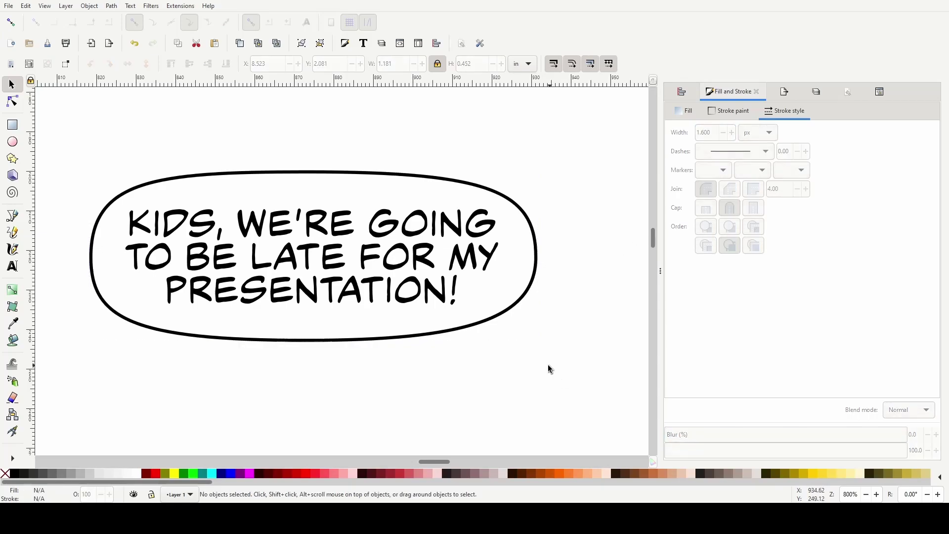
Make the word "KIDS" 10 pt italic and widen the text frame slightly so the line wraps into three lines again
{"action": "scroll", "coordinate": [523, 339], "scroll_direction": "down", "scroll_amount": 2}
{"action": "scroll", "coordinate": [521, 349], "scroll_direction": "down", "scroll_amount": 2}
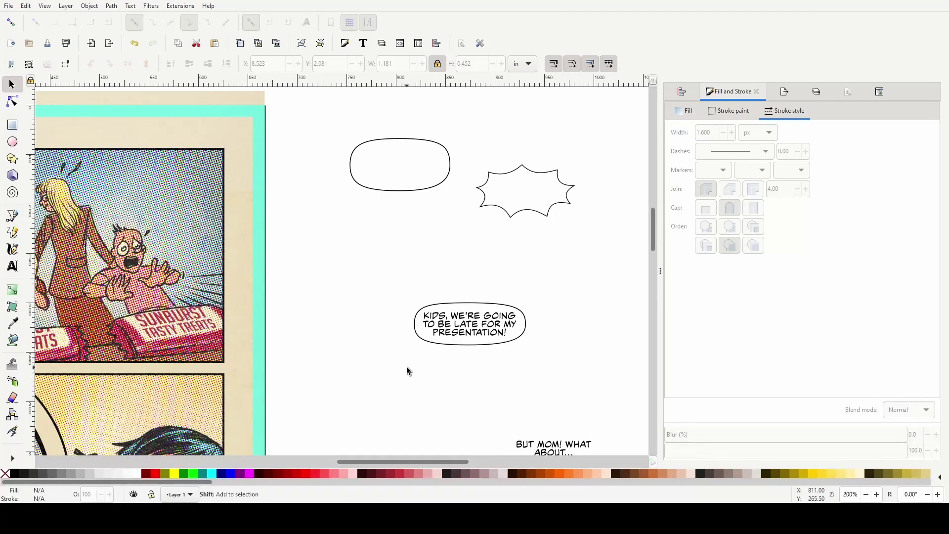
{"action": "scroll", "coordinate": [406, 367], "scroll_direction": "left", "scroll_amount": 5}
{"action": "scroll", "coordinate": [406, 367], "scroll_direction": "down", "scroll_amount": 2}
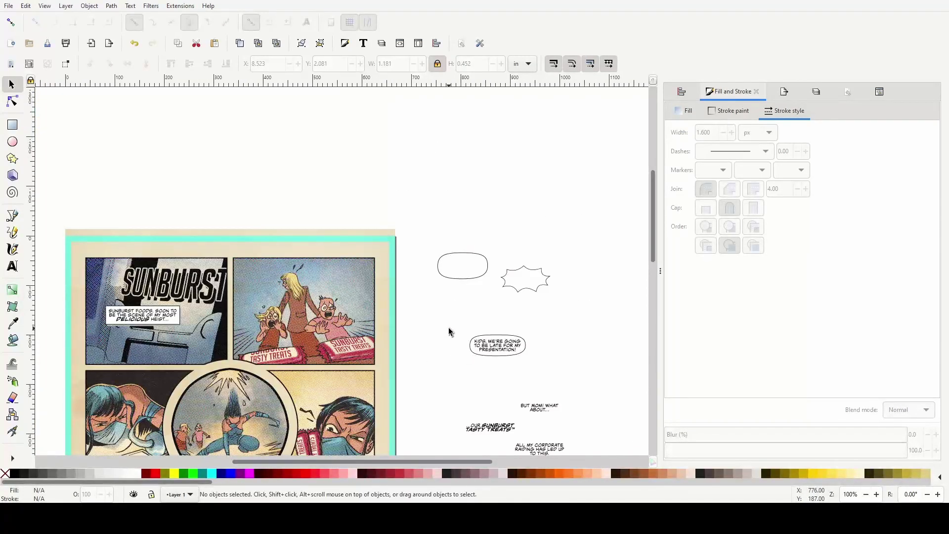
{"action": "scroll", "coordinate": [501, 381], "scroll_direction": "up", "scroll_amount": 4}
{"action": "scroll", "coordinate": [489, 306], "scroll_direction": "up", "scroll_amount": 3}
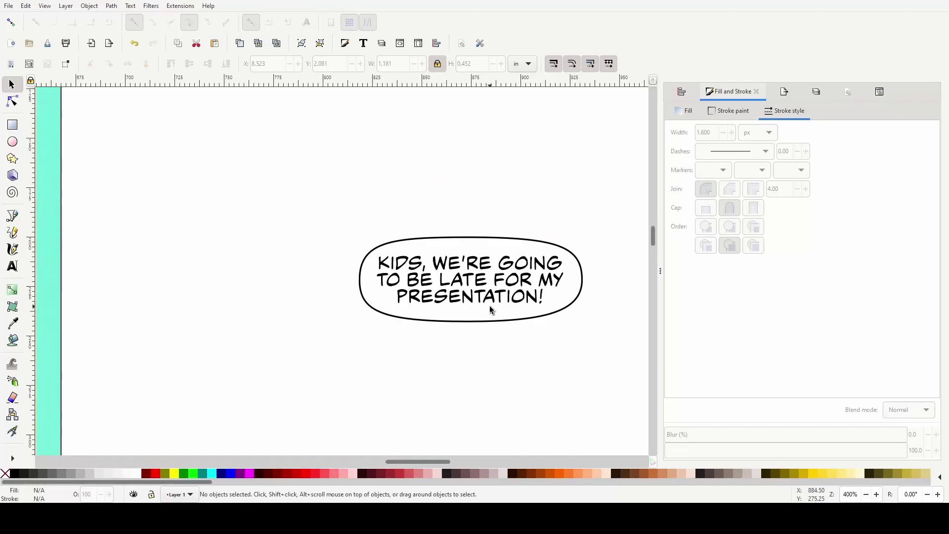
{"action": "left_click", "coordinate": [411, 267]}
{"action": "key", "text": "t"}
{"action": "triple_click", "coordinate": [402, 259]}
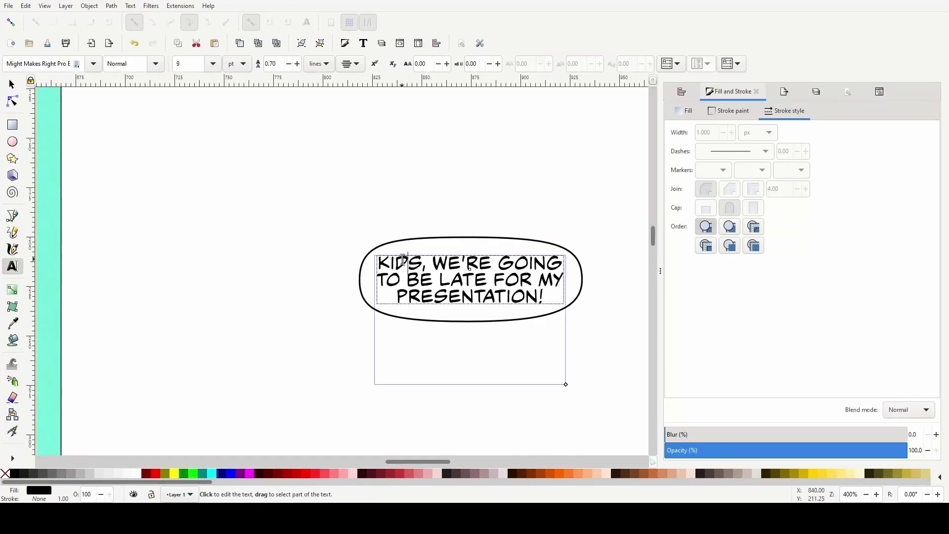
{"action": "double_click", "coordinate": [402, 259]}
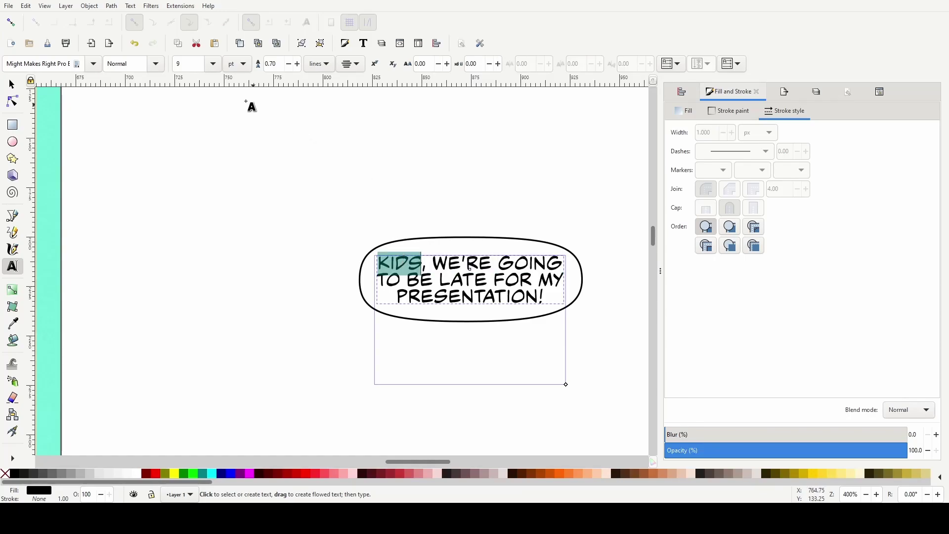
{"action": "key", "text": "ctrl+greater"}
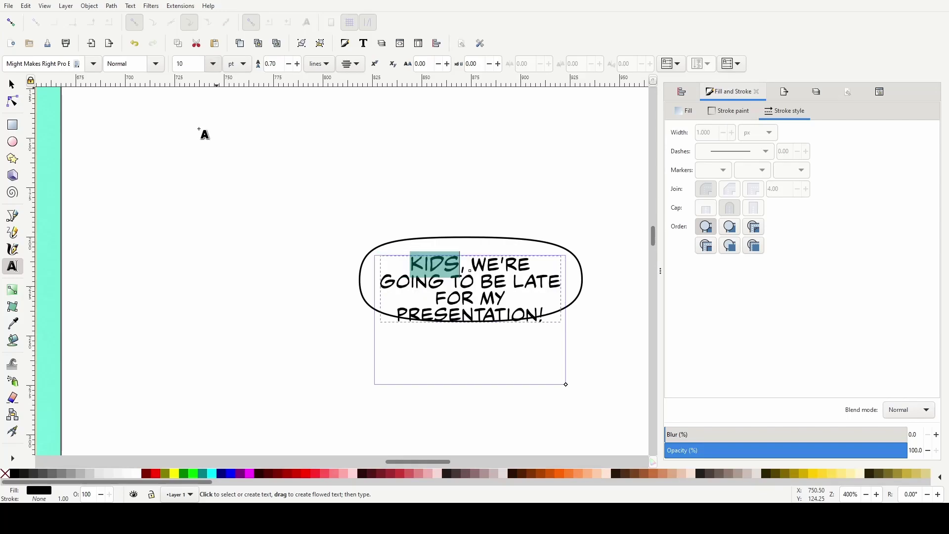
{"action": "key", "text": "ctrl+i"}
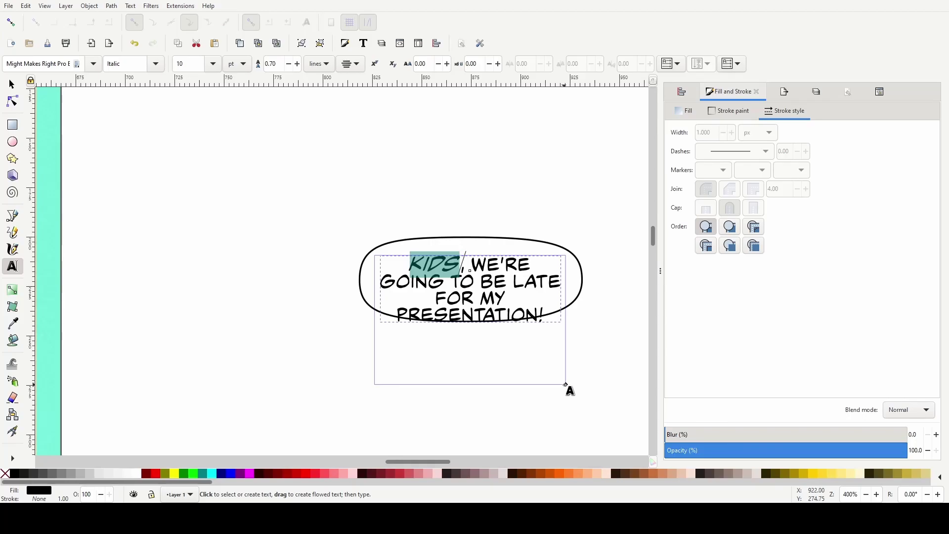
{"action": "left_click_drag", "start_coordinate": [567, 385], "coordinate": [573, 385]}
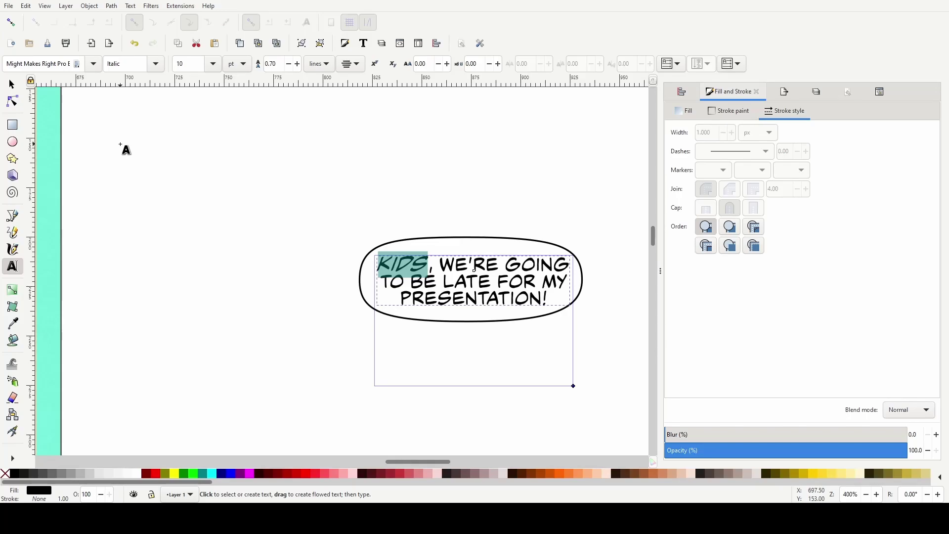
Replace the comma after "KIDS" with an italic exclamation mark
{"action": "key", "text": "Right"}
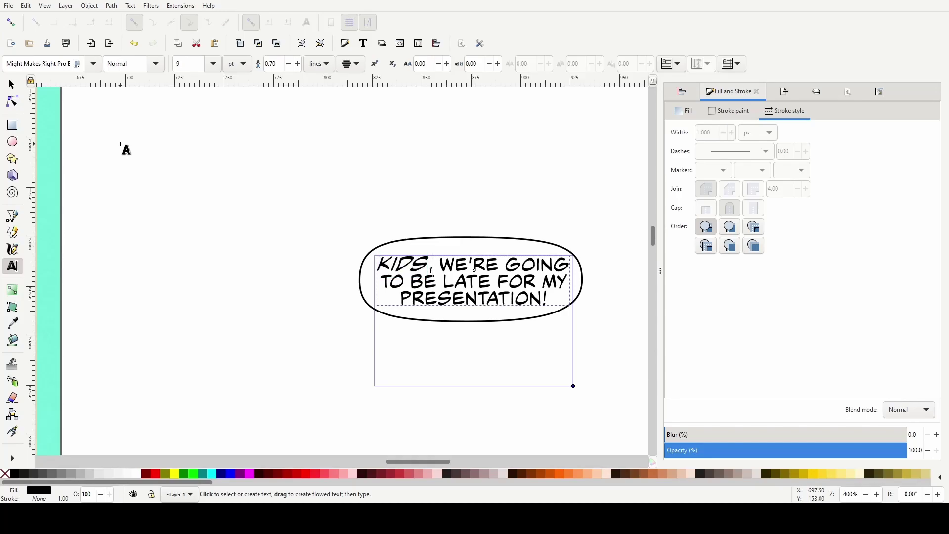
{"action": "key", "text": "BackSpace"}
{"action": "type", "text": "!"}
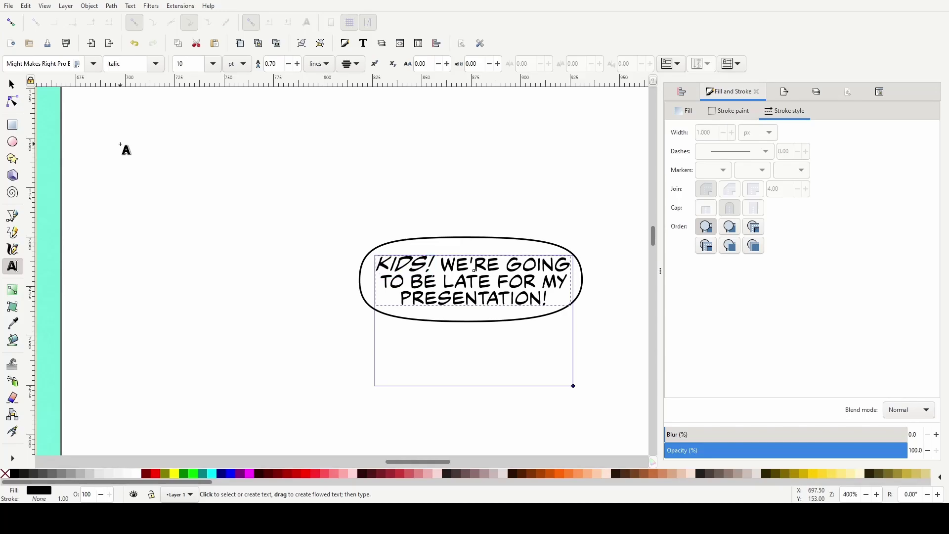
Center the revised "Kids!" text horizontally and vertically on its balloon
{"action": "left_click", "coordinate": [11, 85]}
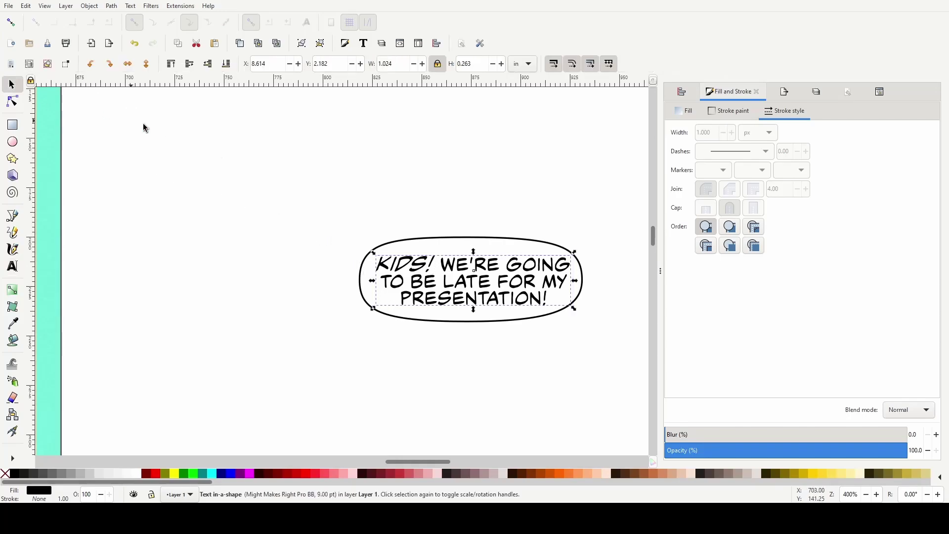
{"action": "left_click", "coordinate": [512, 250], "text": "shift"}
{"action": "left_click", "coordinate": [785, 91]}
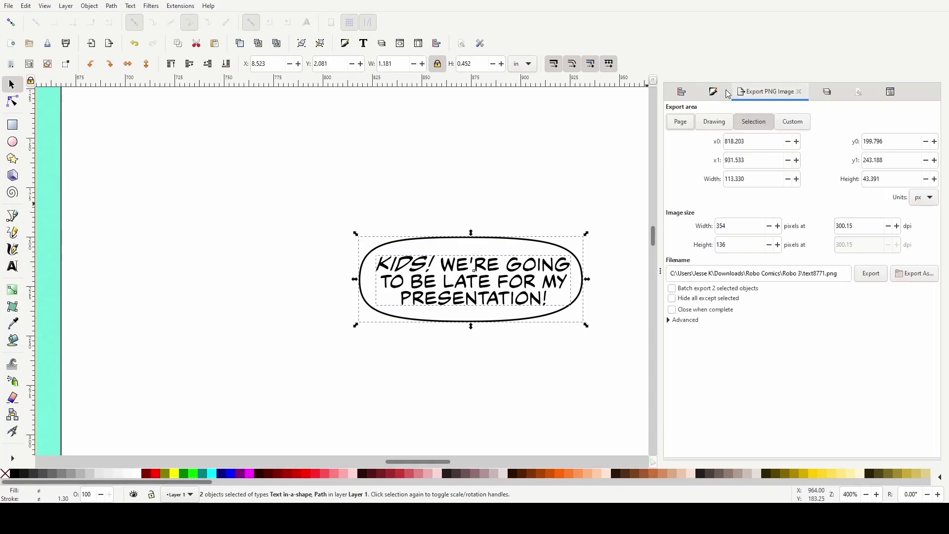
{"action": "left_click", "coordinate": [683, 93]}
{"action": "left_click", "coordinate": [864, 139]}
{"action": "left_click", "coordinate": [866, 155]}
{"action": "key", "text": "Escape"}
Lengthen the right curve handle of the balloon's top node to fill out the upper-right curve beside "going"
{"action": "scroll", "coordinate": [352, 370], "scroll_direction": "down", "scroll_amount": 2}
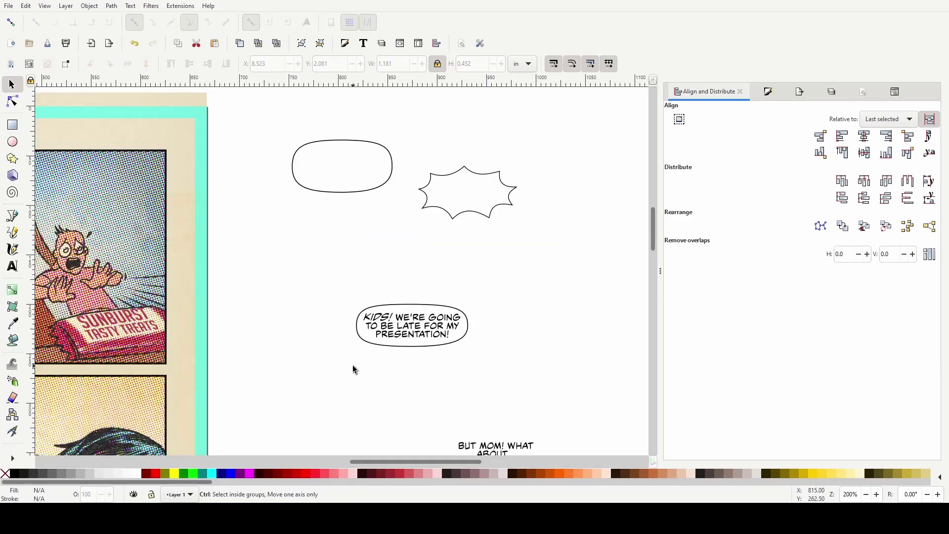
{"action": "scroll", "coordinate": [351, 381], "scroll_direction": "up", "scroll_amount": 2}
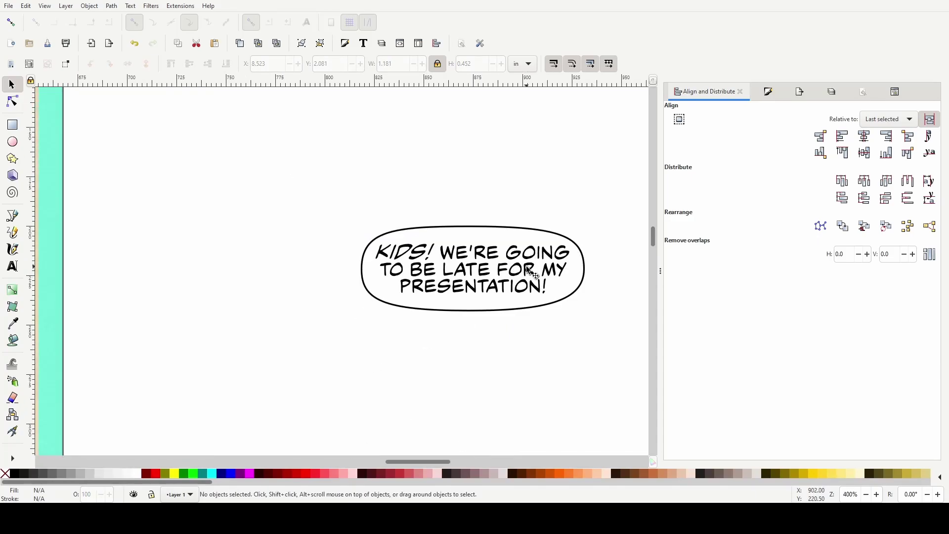
{"action": "left_click", "coordinate": [574, 245]}
{"action": "key", "text": "n"}
{"action": "scroll", "coordinate": [600, 283], "scroll_direction": "up", "scroll_amount": 2}
{"action": "left_click", "coordinate": [569, 229]}
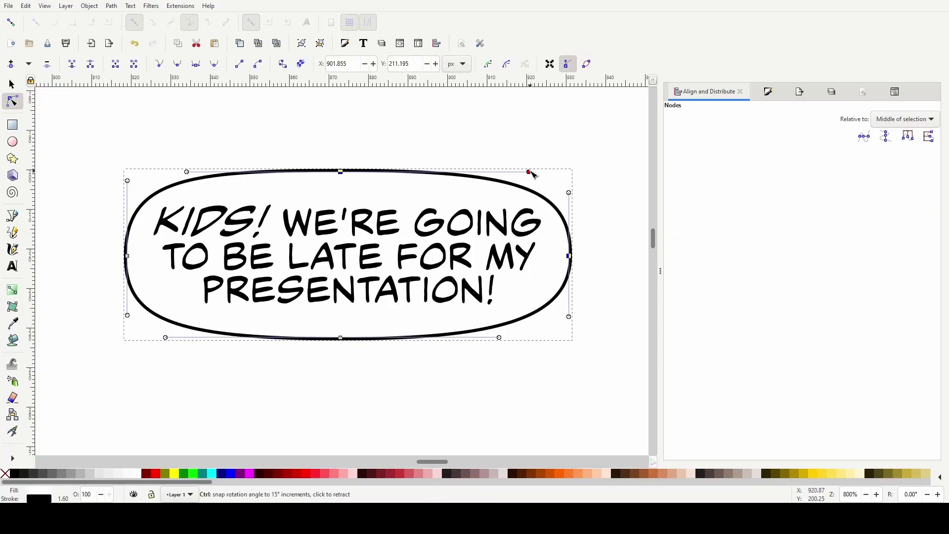
{"action": "left_click_drag", "start_coordinate": [532, 171], "coordinate": [540, 173]}
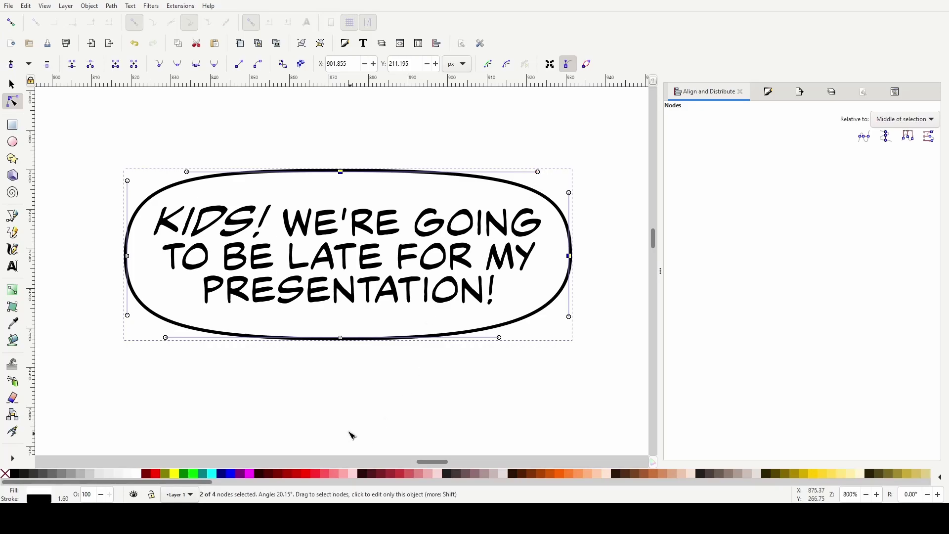
{"action": "left_click", "coordinate": [18, 83]}
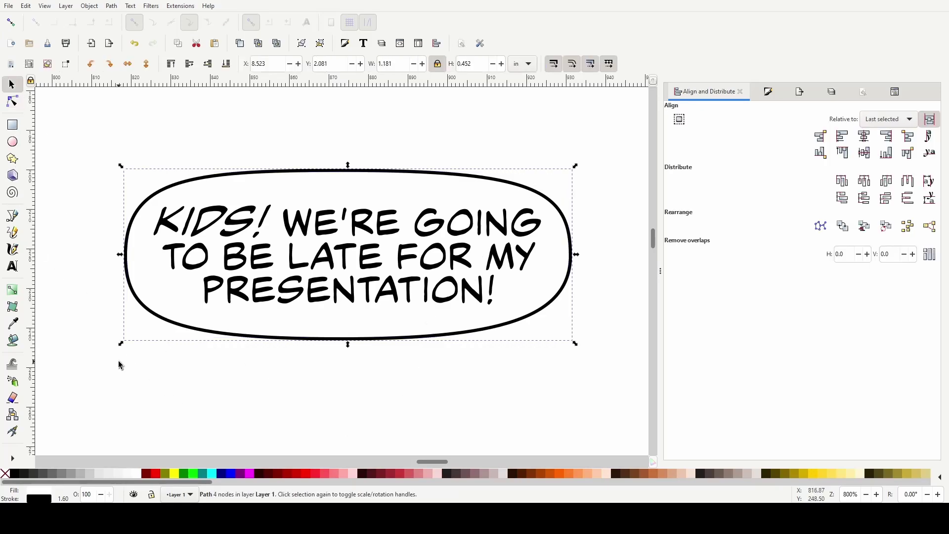
Move the "Kids!" balloon and its text onto the first panel below the caption, at about X 0.908 in, Y 2.081 in
{"action": "scroll", "coordinate": [118, 366], "scroll_direction": "down", "scroll_amount": 4, "text": "ctrl"}
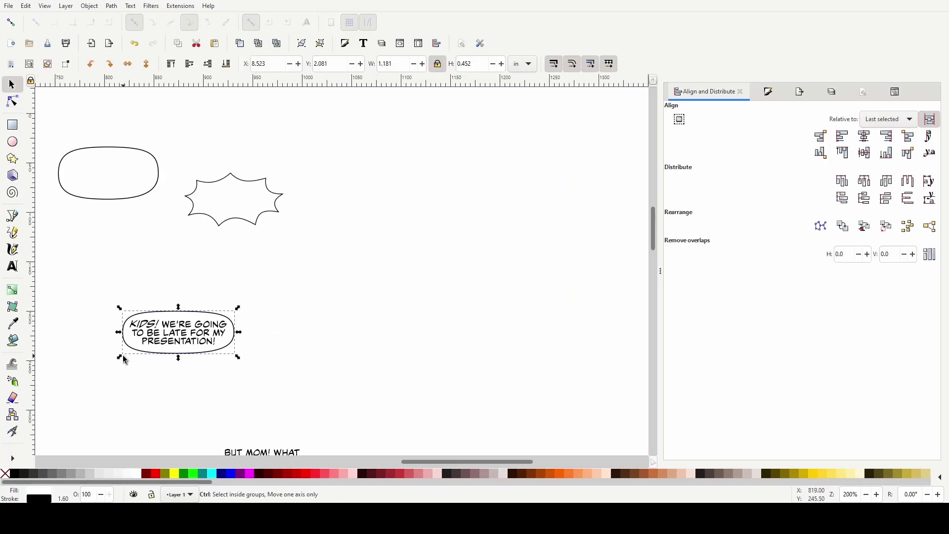
{"action": "left_click", "coordinate": [203, 281]}
{"action": "left_click_drag", "start_coordinate": [203, 276], "coordinate": [398, 392]}
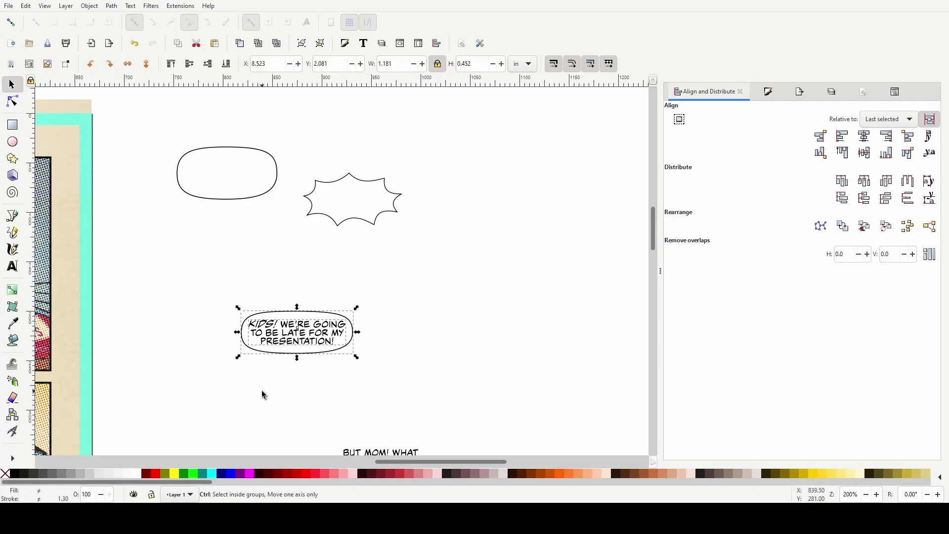
{"action": "scroll", "coordinate": [262, 390], "scroll_direction": "down", "scroll_amount": 2}
{"action": "scroll", "coordinate": [396, 366], "scroll_direction": "left", "scroll_amount": 8}
{"action": "left_click_drag", "start_coordinate": [472, 365], "coordinate": [123, 369]}
{"action": "scroll", "coordinate": [127, 368], "scroll_direction": "left", "scroll_amount": 4}
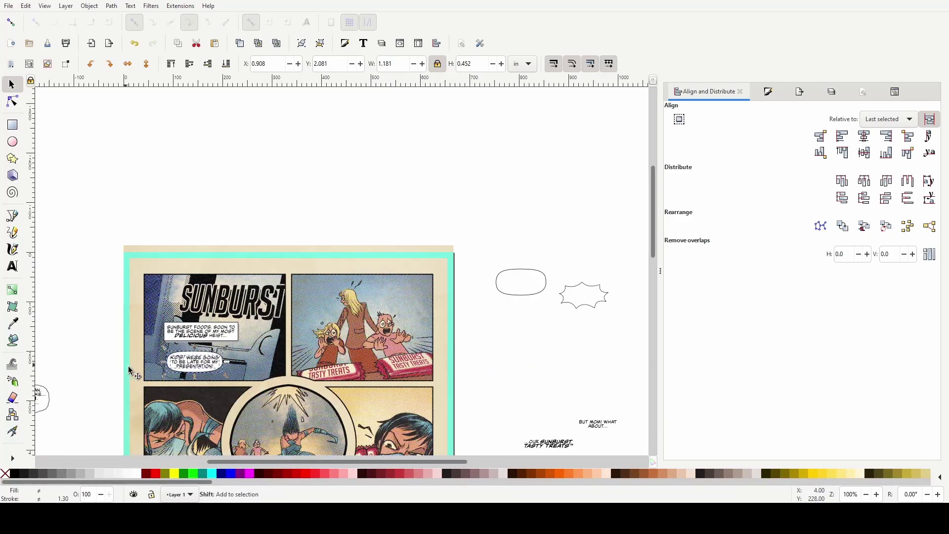
{"action": "scroll", "coordinate": [127, 368], "scroll_direction": "up", "scroll_amount": 2}
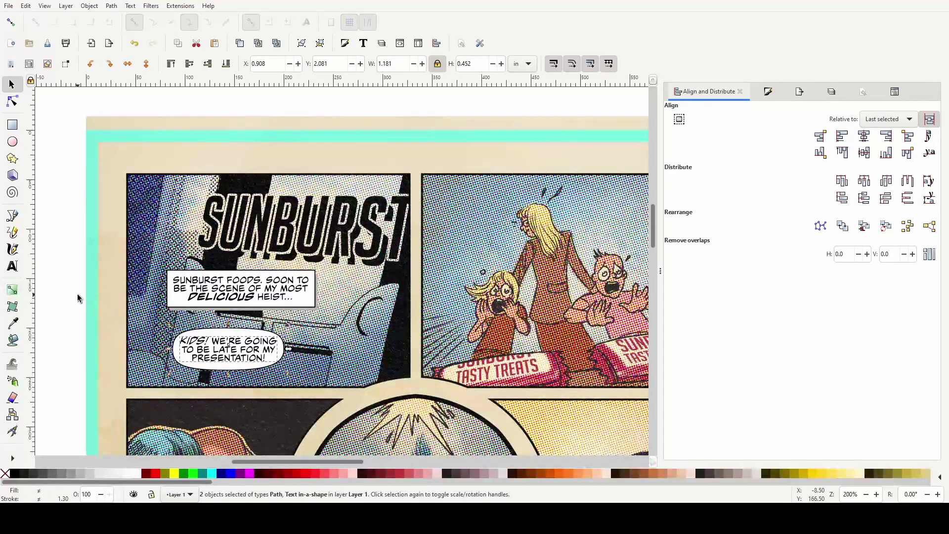
{"action": "scroll", "coordinate": [76, 289], "scroll_direction": "left", "scroll_amount": 4}
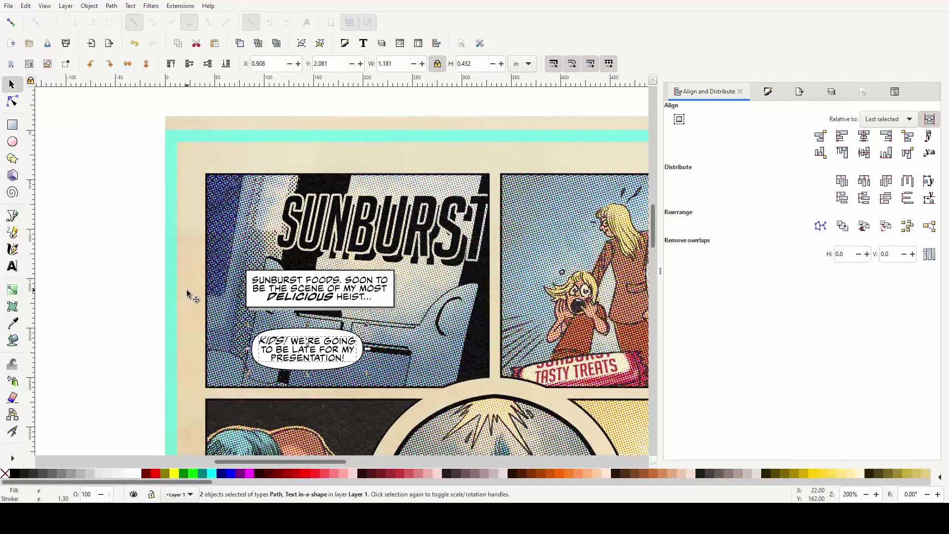
Move the "Sunburst Foods" caption, its box and shadow toward the panel's left edge, to about X 0.530 in, Y 1.429 in
{"action": "left_click", "coordinate": [142, 260]}
{"action": "left_click_drag", "start_coordinate": [121, 251], "coordinate": [357, 312]}
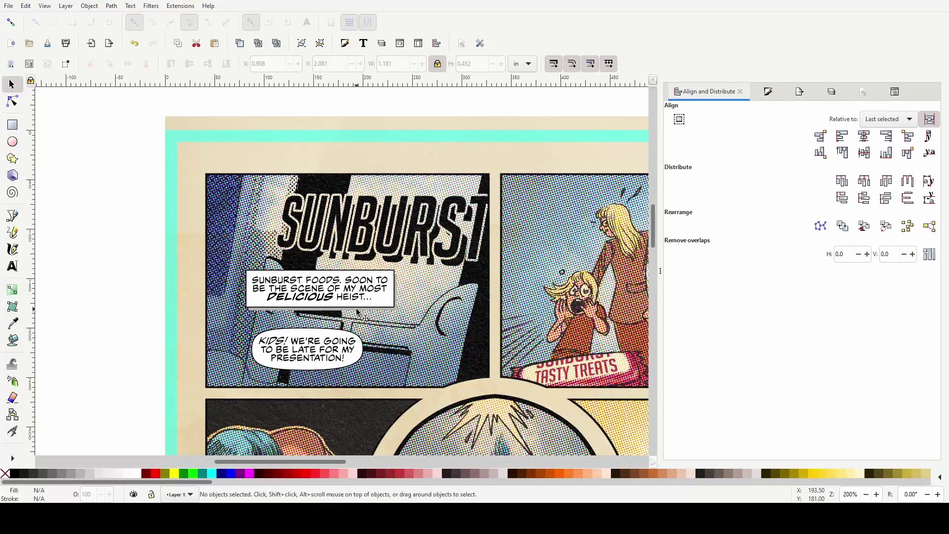
{"action": "left_click_drag", "start_coordinate": [148, 257], "coordinate": [431, 322]}
{"action": "left_click_drag", "start_coordinate": [336, 299], "coordinate": [301, 295]}
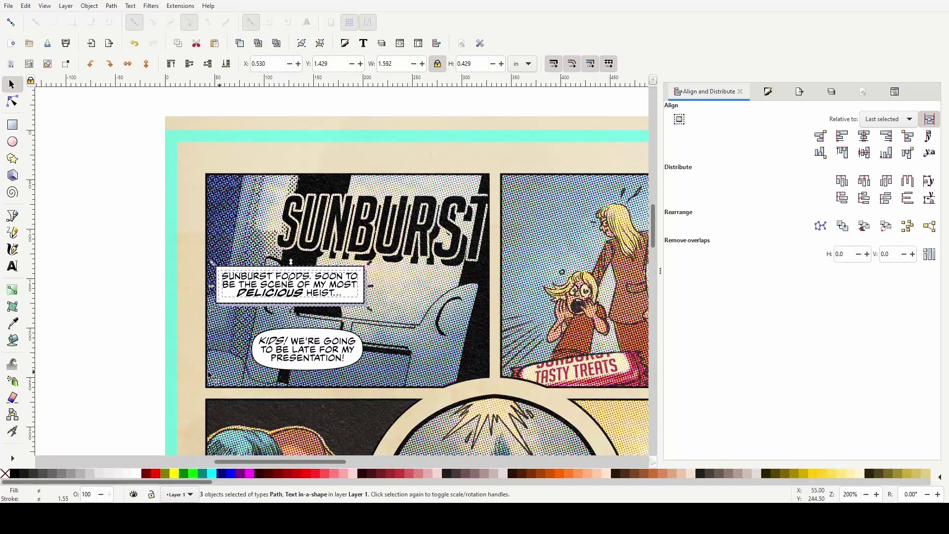
{"action": "left_click", "coordinate": [111, 343]}
Shift the "Kids!" balloon and its text left under the caption's left edge, to about X 0.528 in, Y 2.092 in
{"action": "scroll", "coordinate": [96, 375], "scroll_direction": "left", "scroll_amount": 5}
{"action": "scroll", "coordinate": [191, 321], "scroll_direction": "down", "scroll_amount": 4}
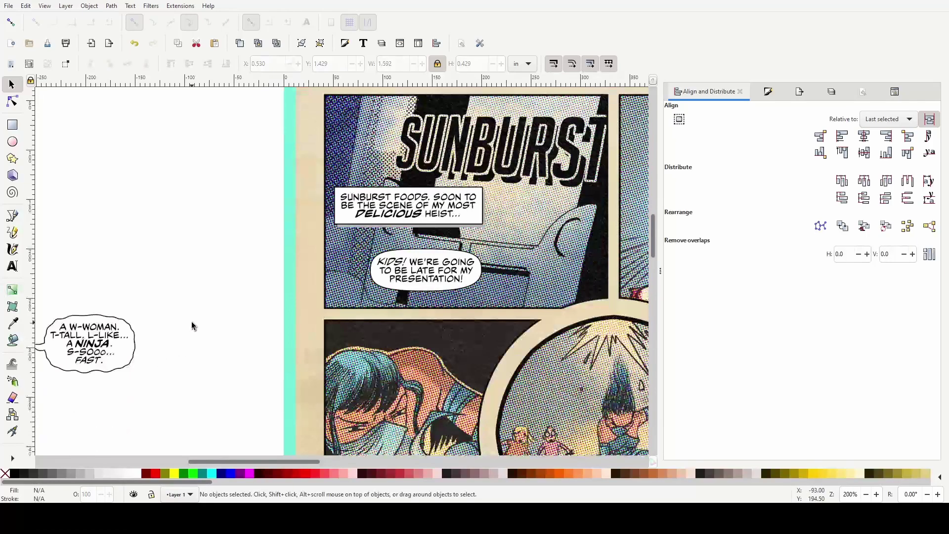
{"action": "left_click_drag", "start_coordinate": [226, 238], "coordinate": [527, 305]}
{"action": "left_click_drag", "start_coordinate": [417, 278], "coordinate": [381, 283]}
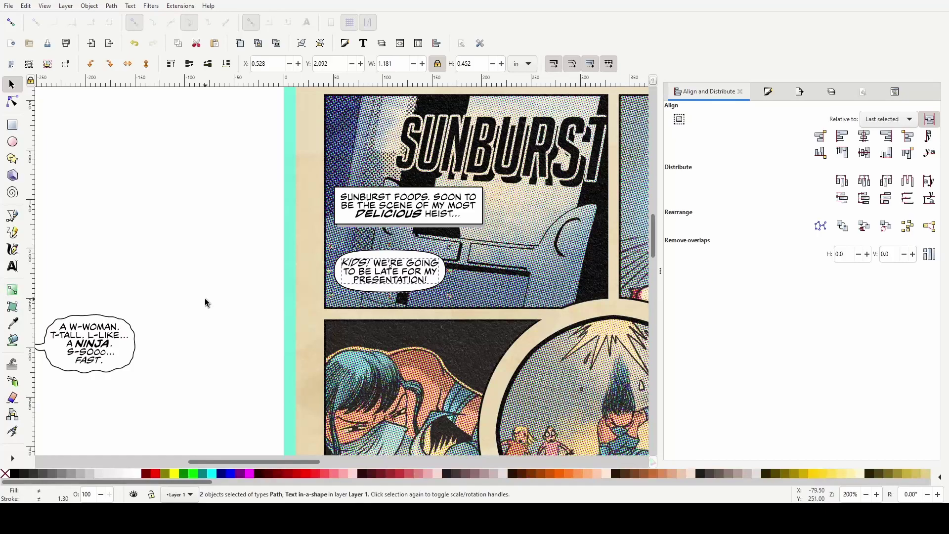
{"action": "key", "text": "1"}
{"action": "key", "text": "Escape"}
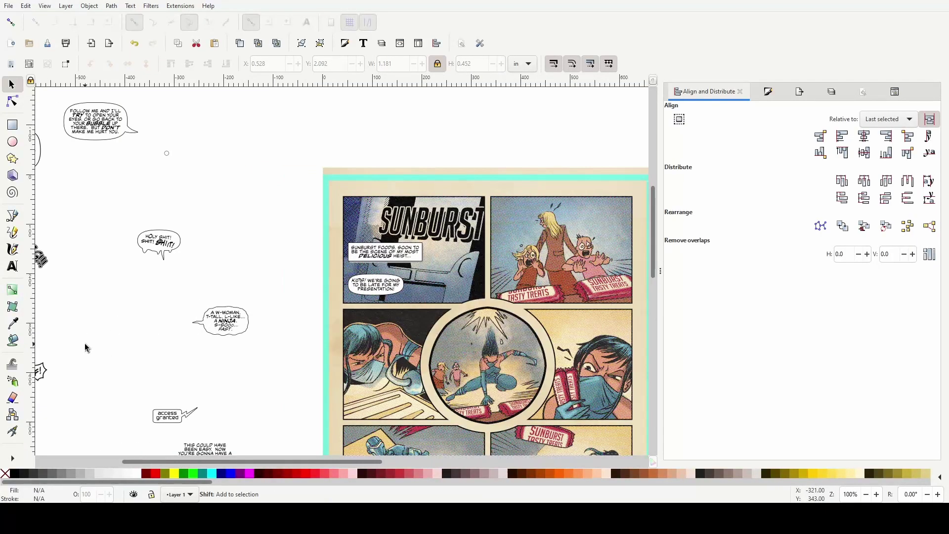
{"action": "scroll", "coordinate": [85, 343], "scroll_direction": "left", "scroll_amount": 8}
{"action": "scroll", "coordinate": [231, 322], "scroll_direction": "down", "scroll_amount": 12}
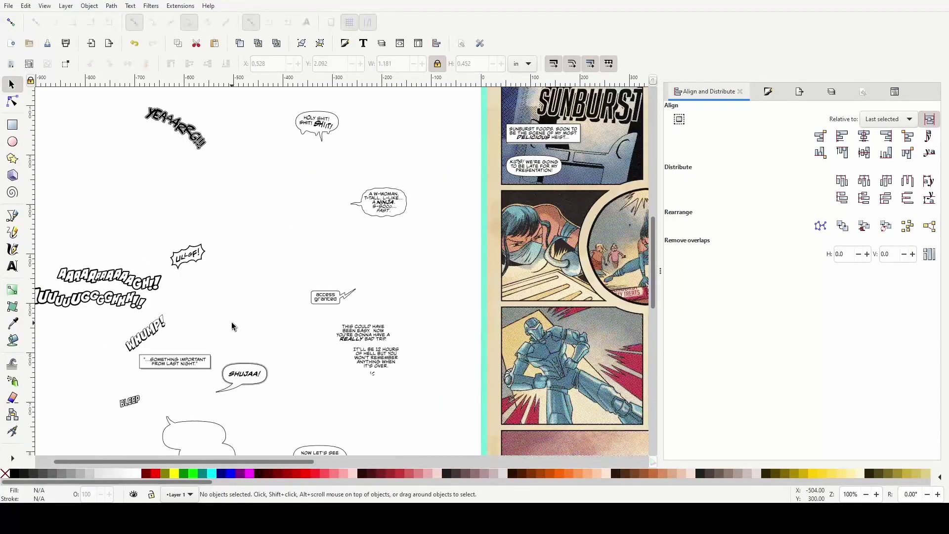
{"action": "scroll", "coordinate": [236, 322], "scroll_direction": "up", "scroll_amount": 16}
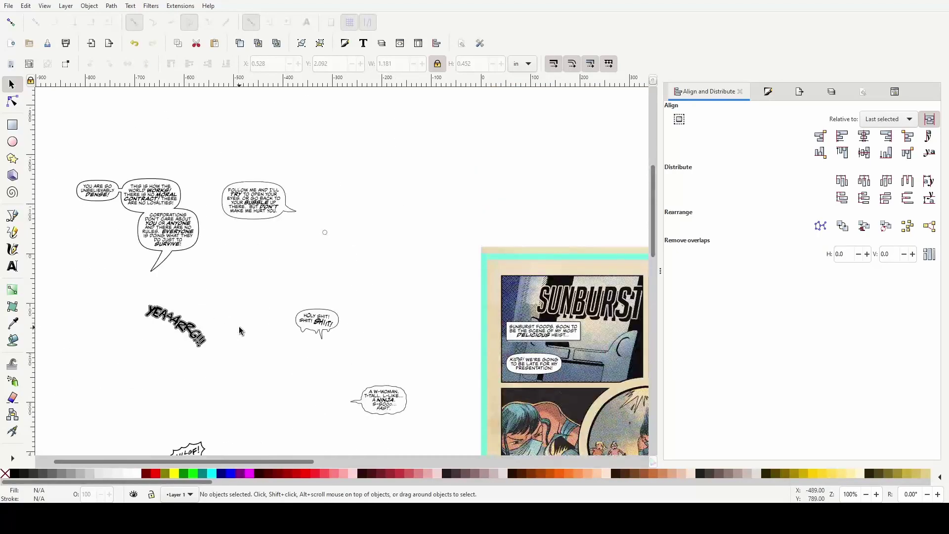
{"action": "scroll", "coordinate": [239, 328], "scroll_direction": "right", "scroll_amount": 6}
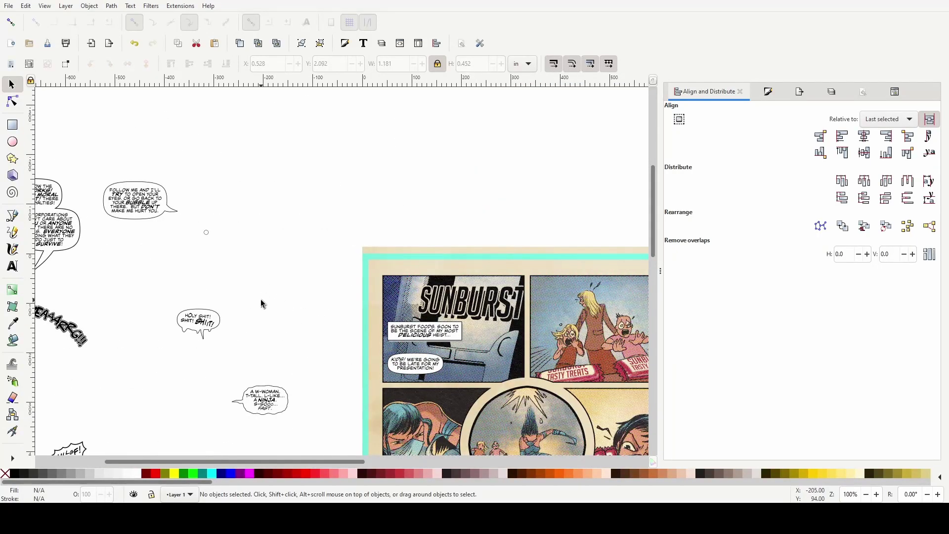
{"action": "scroll", "coordinate": [253, 367], "scroll_direction": "up", "scroll_amount": 4}
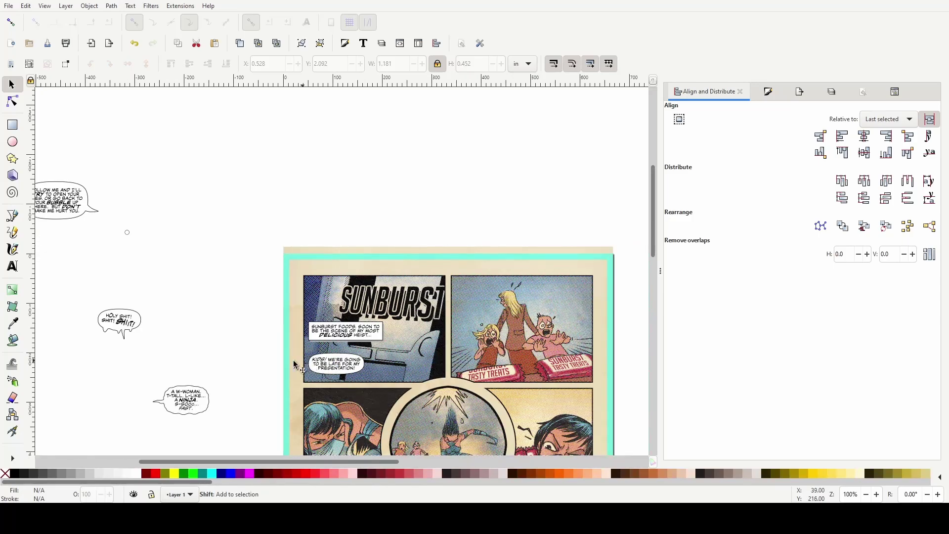
Draw a small closed five-sided path with the Pen tool on the empty canvas left of the page and fill it white
{"action": "scroll", "coordinate": [253, 366], "scroll_direction": "right", "scroll_amount": 16}
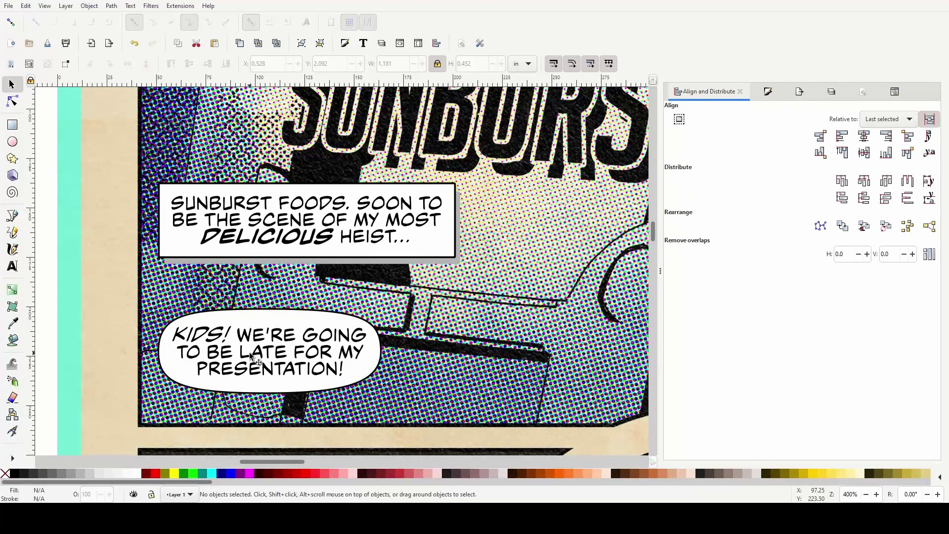
{"action": "scroll", "coordinate": [101, 310], "scroll_direction": "left", "scroll_amount": 4}
{"action": "left_click", "coordinate": [12, 216]}
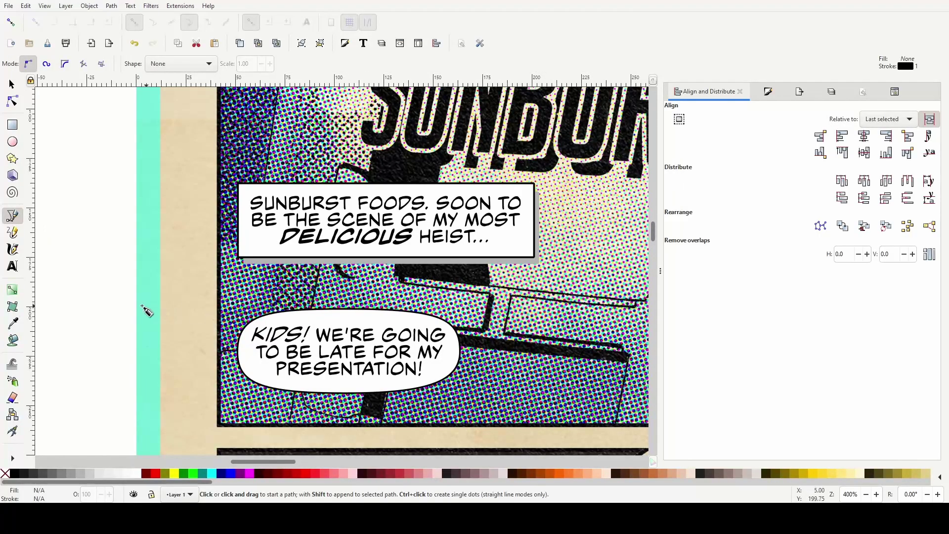
{"action": "scroll", "coordinate": [92, 301], "scroll_direction": "left", "scroll_amount": 2}
{"action": "left_click", "coordinate": [69, 302]}
{"action": "left_click", "coordinate": [89, 288]}
{"action": "left_click", "coordinate": [102, 305]}
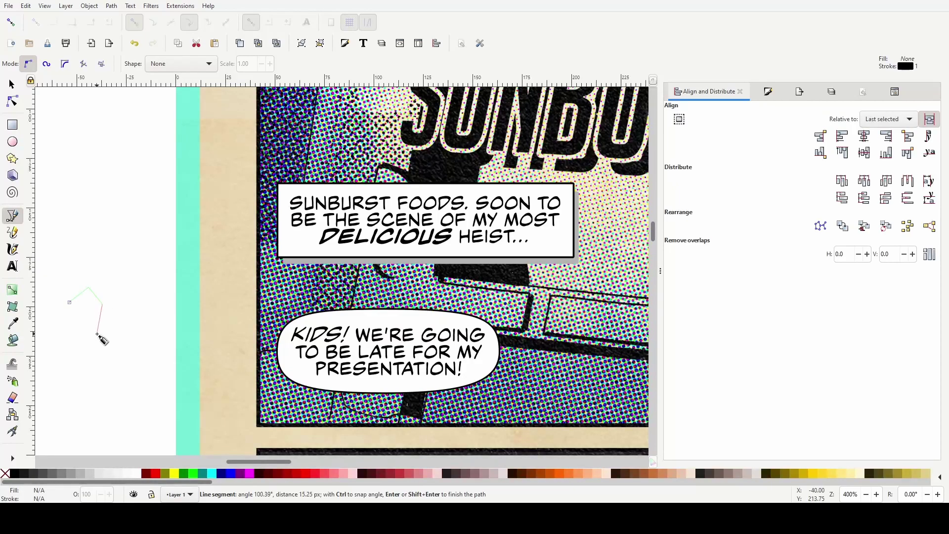
{"action": "left_click", "coordinate": [89, 327]}
{"action": "left_click", "coordinate": [69, 326]}
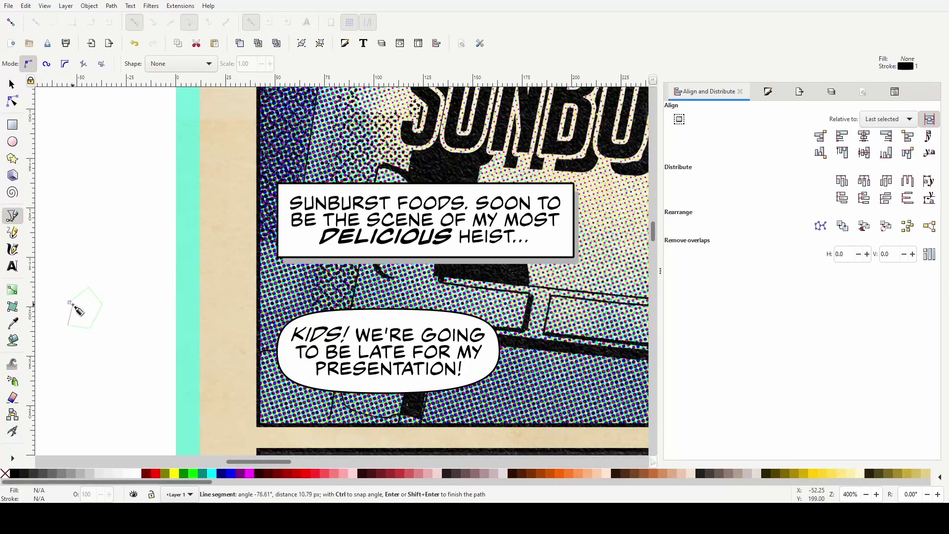
{"action": "left_click", "coordinate": [70, 302]}
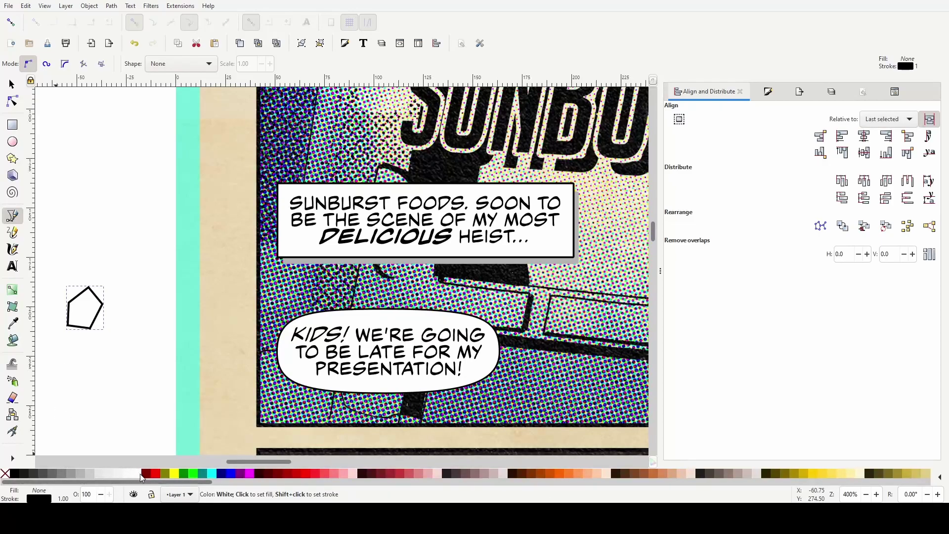
{"action": "left_click", "coordinate": [140, 475]}
Bend the pentagon's five straight edges inward so the shape becomes a five-pointed starburst
{"action": "left_click", "coordinate": [15, 102]}
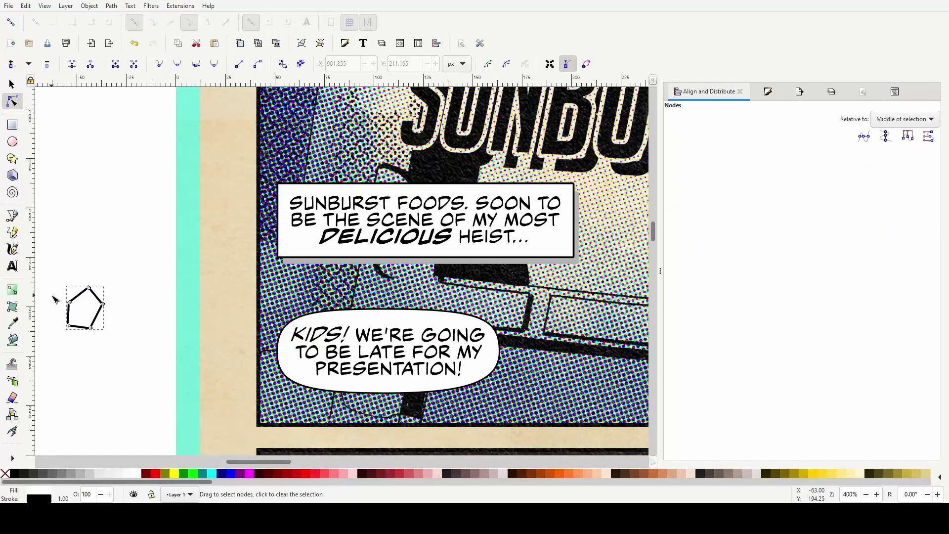
{"action": "scroll", "coordinate": [131, 322], "scroll_direction": "left", "scroll_amount": 5}
{"action": "scroll", "coordinate": [131, 322], "scroll_direction": "up", "scroll_amount": 2}
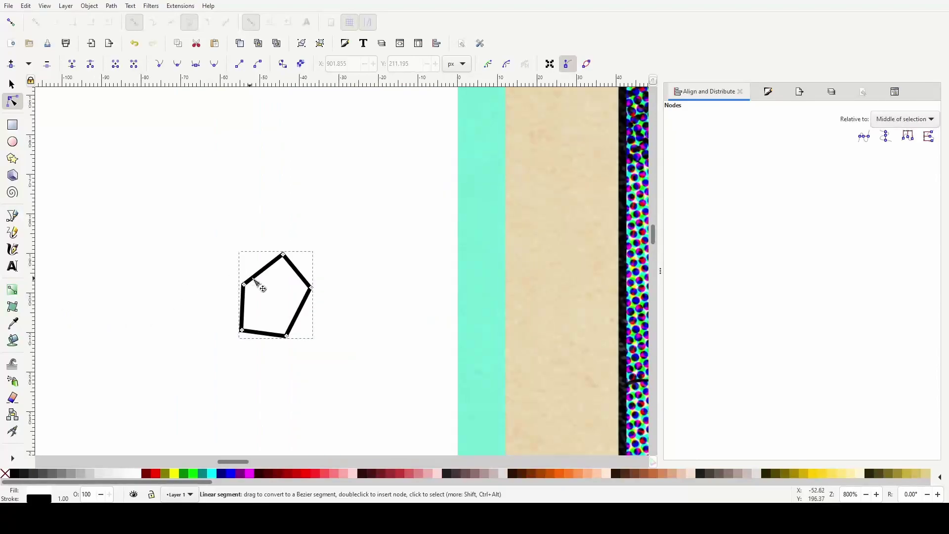
{"action": "left_click_drag", "start_coordinate": [262, 272], "coordinate": [273, 292]}
{"action": "key", "text": "ctrl+z"}
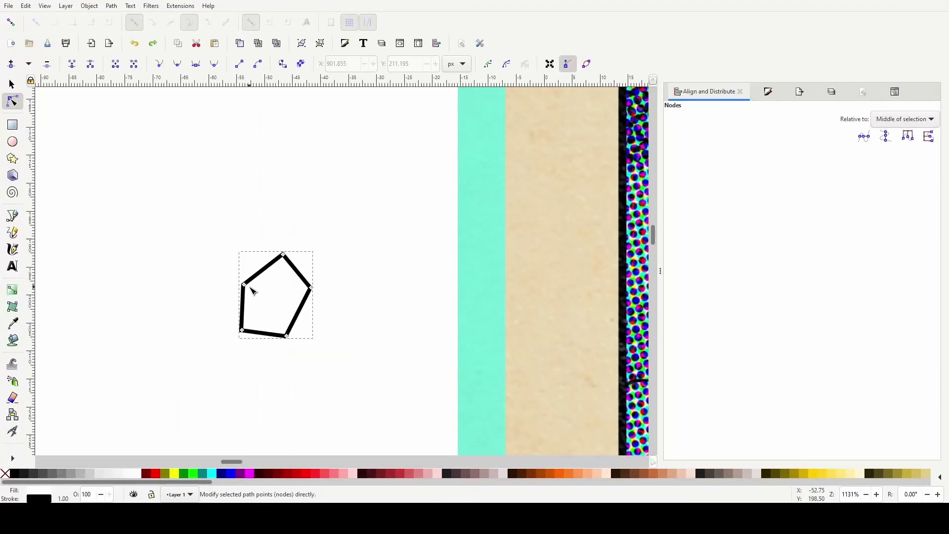
{"action": "scroll", "coordinate": [250, 290], "scroll_direction": "up", "scroll_amount": 2}
{"action": "left_click_drag", "start_coordinate": [283, 265], "coordinate": [295, 283]}
{"action": "left_click_drag", "start_coordinate": [348, 269], "coordinate": [328, 287]}
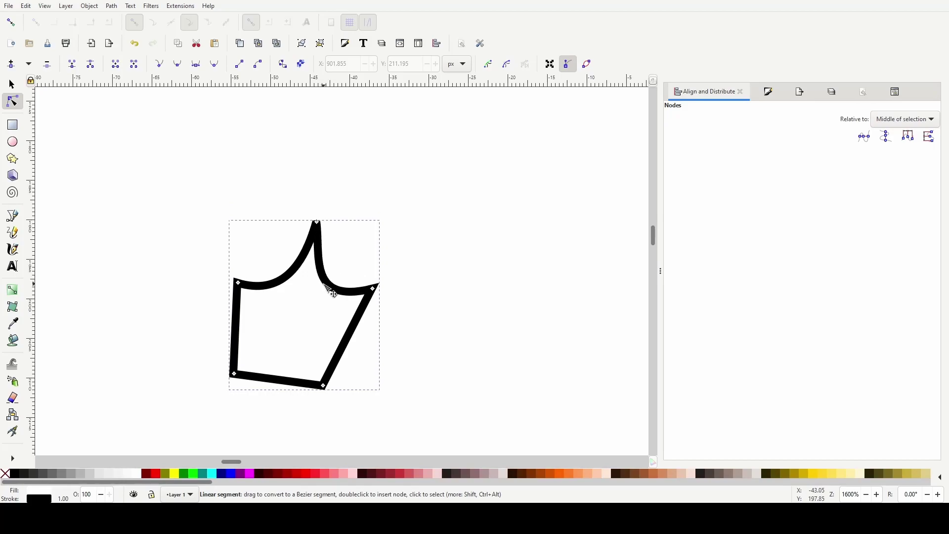
{"action": "left_click_drag", "start_coordinate": [349, 340], "coordinate": [331, 335]}
{"action": "left_click_drag", "start_coordinate": [266, 382], "coordinate": [281, 340]}
{"action": "key", "text": "ctrl+z"}
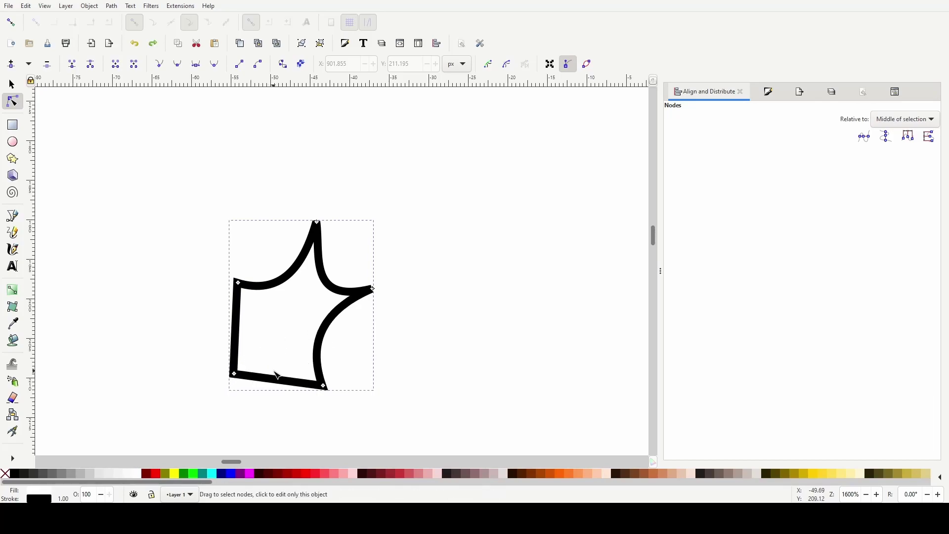
{"action": "left_click_drag", "start_coordinate": [283, 385], "coordinate": [270, 336]}
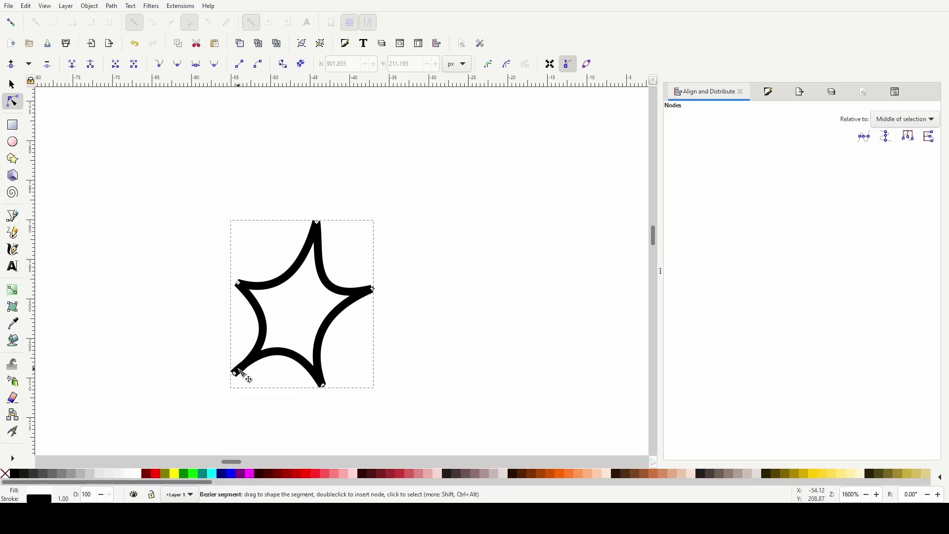
Pull the starburst's lower-left point inward to about X -53.75 px, Y 207.69 px and even out the curves on its left side
{"action": "mouse_move", "coordinate": [236, 376]}
{"action": "left_mouse_down"}
{"action": "mouse_move", "coordinate": [261, 339]}
{"action": "mouse_move", "coordinate": [246, 363]}
{"action": "left_mouse_up"}
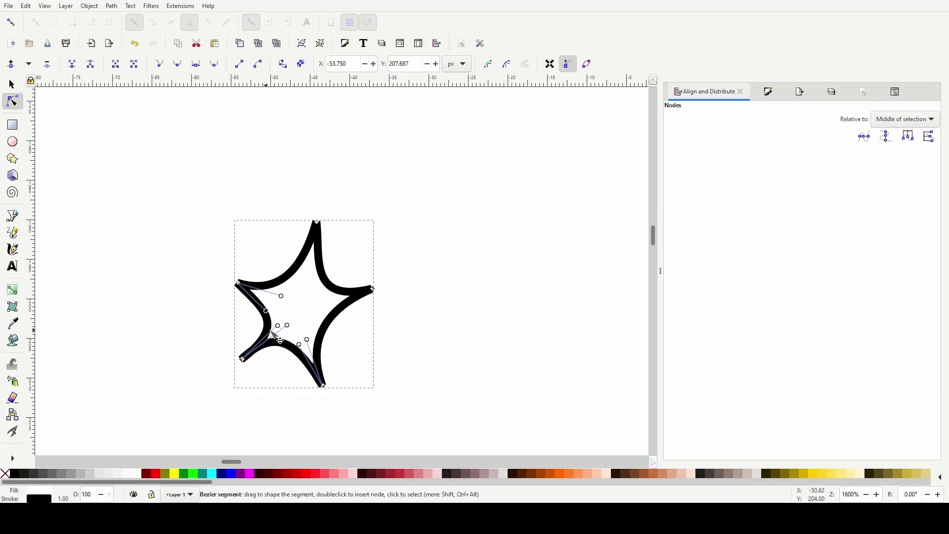
{"action": "mouse_move", "coordinate": [282, 328]}
{"action": "left_mouse_down"}
{"action": "mouse_move", "coordinate": [271, 341]}
{"action": "mouse_move", "coordinate": [278, 328]}
{"action": "left_mouse_up"}
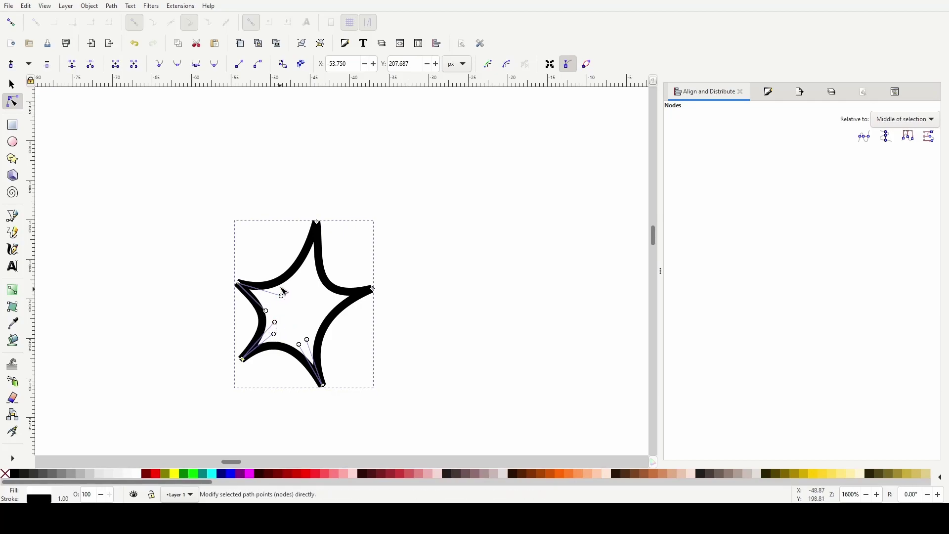
{"action": "left_click_drag", "start_coordinate": [287, 286], "coordinate": [288, 285]}
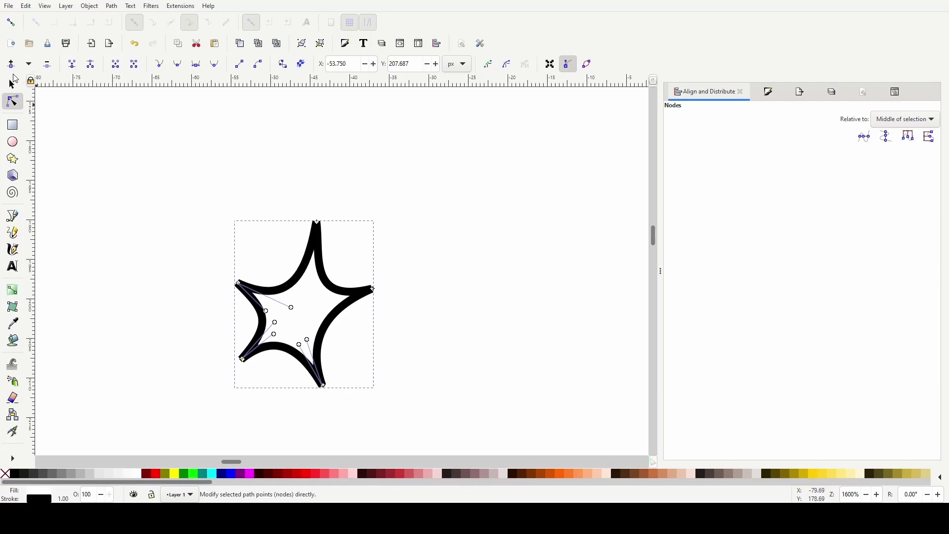
Give the starburst's stroke round caps, round joins and a width of 1.6 px
{"action": "left_click", "coordinate": [7, 87]}
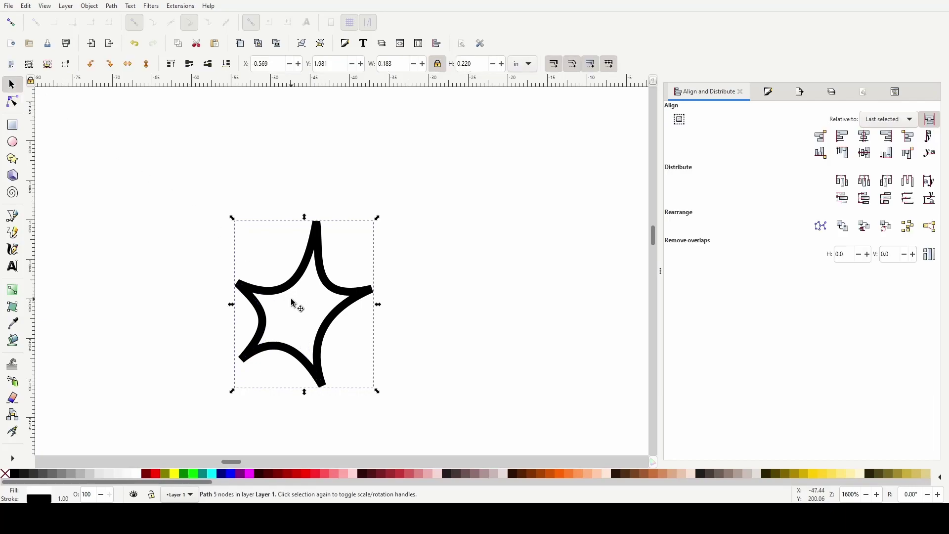
{"action": "left_click", "coordinate": [768, 95]}
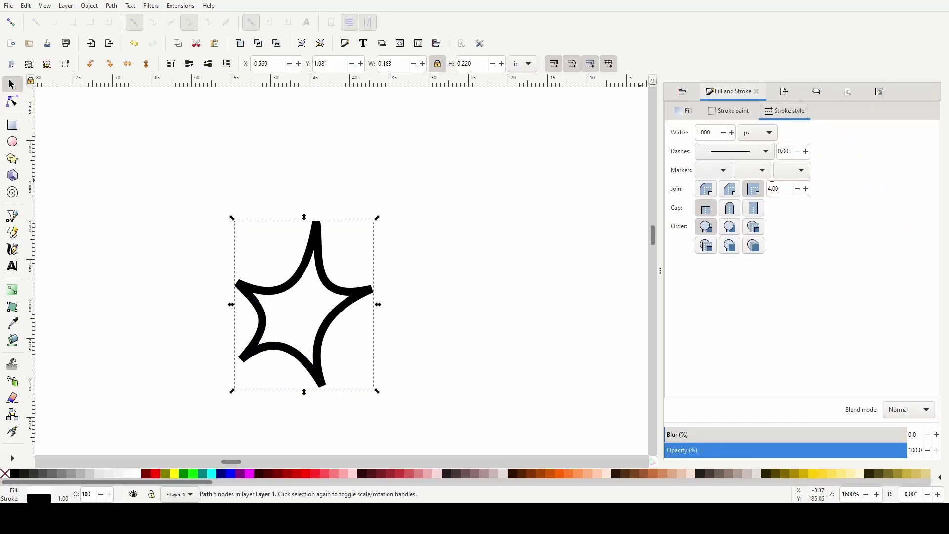
{"action": "left_click", "coordinate": [730, 208]}
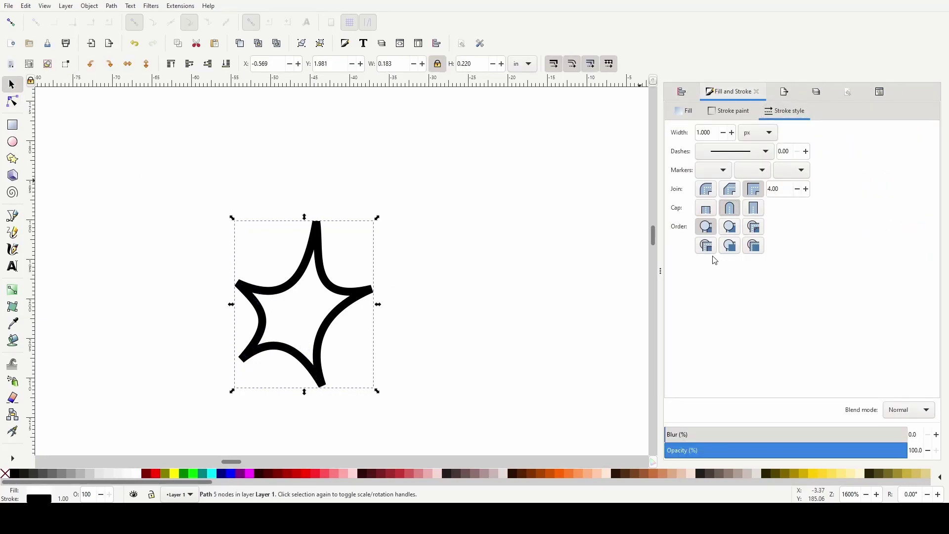
{"action": "left_click", "coordinate": [707, 189]}
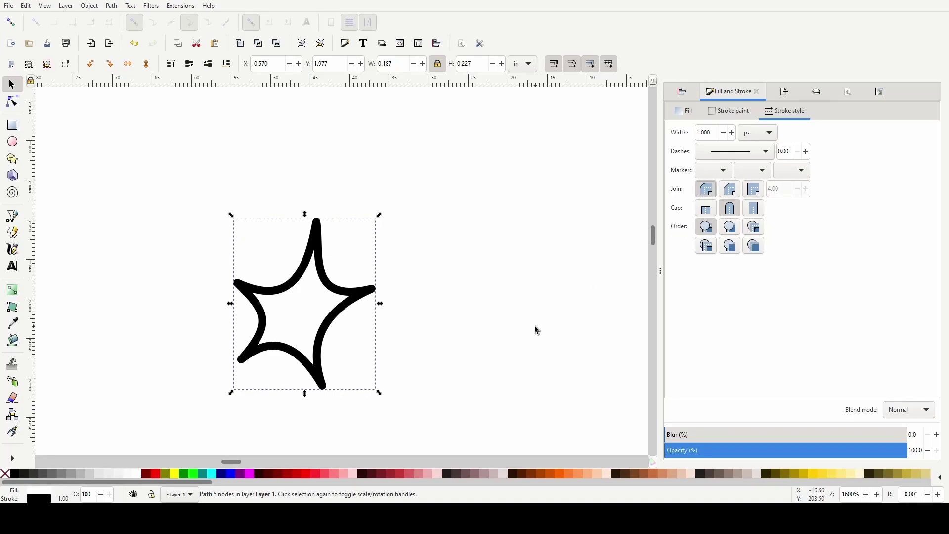
{"action": "double_click", "coordinate": [704, 133]}
{"action": "type", "text": "6"}
{"action": "key", "text": "Return"}
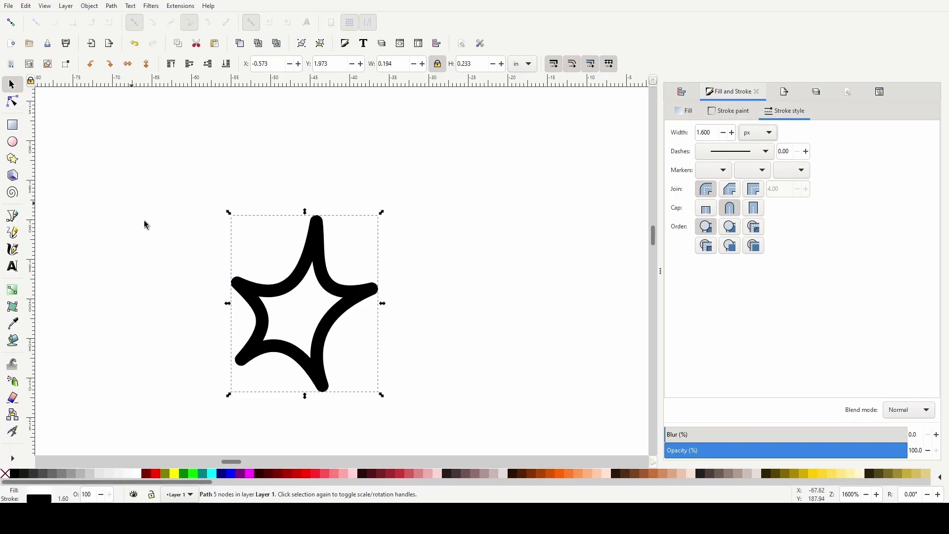
Place the starburst in the first panel just past the "Kids!" balloon's right end and rotate it slightly counterclockwise
{"action": "scroll", "coordinate": [311, 291], "scroll_direction": "down", "scroll_amount": 4}
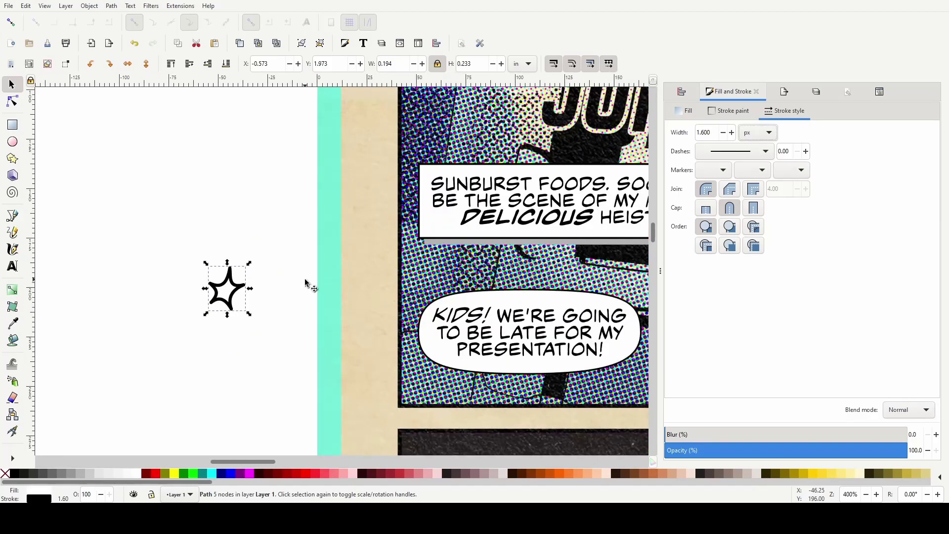
{"action": "scroll", "coordinate": [277, 289], "scroll_direction": "right", "scroll_amount": 8}
{"action": "left_click_drag", "start_coordinate": [74, 299], "coordinate": [530, 305]}
{"action": "left_click", "coordinate": [554, 278]}
{"action": "left_click_drag", "start_coordinate": [552, 271], "coordinate": [540, 267]}
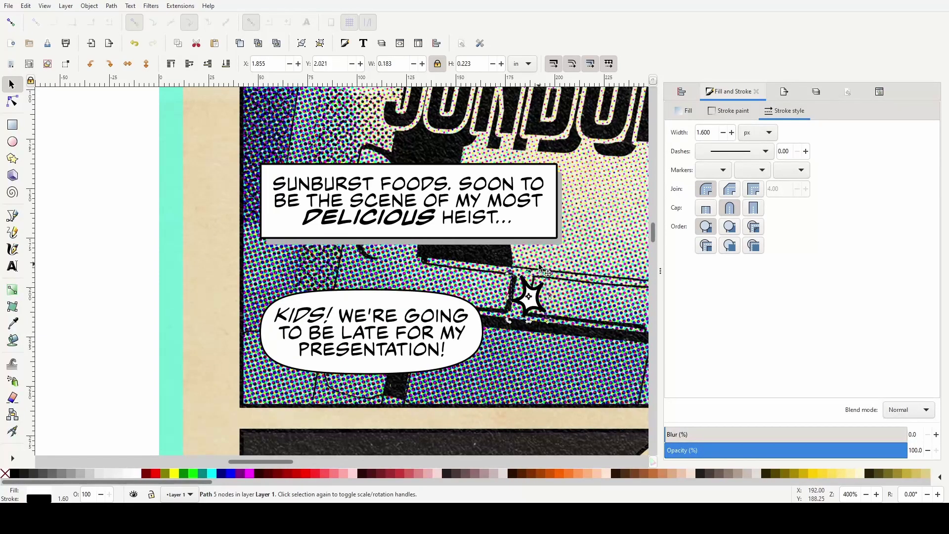
{"action": "left_click", "coordinate": [129, 283]}
{"action": "scroll", "coordinate": [206, 381], "scroll_direction": "up", "scroll_amount": 1}
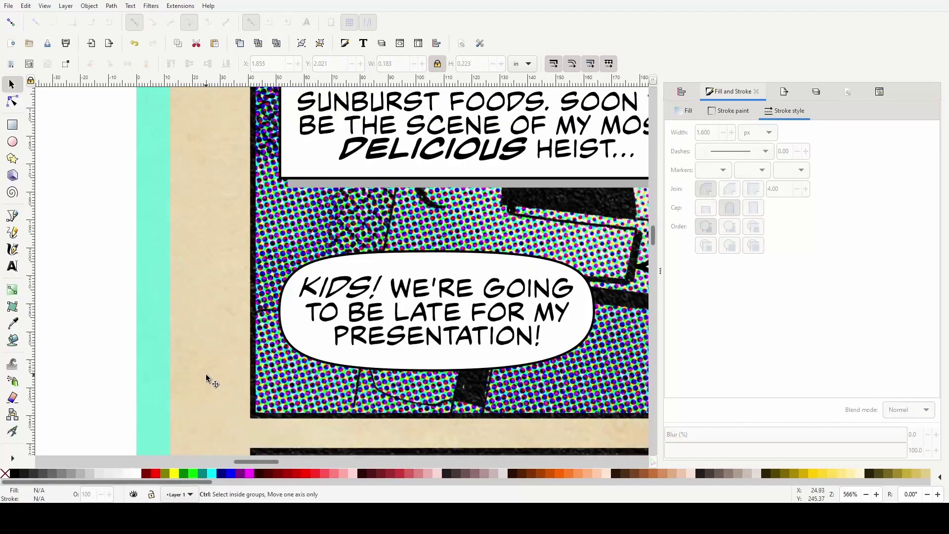
{"action": "scroll", "coordinate": [267, 346], "scroll_direction": "right", "scroll_amount": 5}
{"action": "key", "text": "b"}
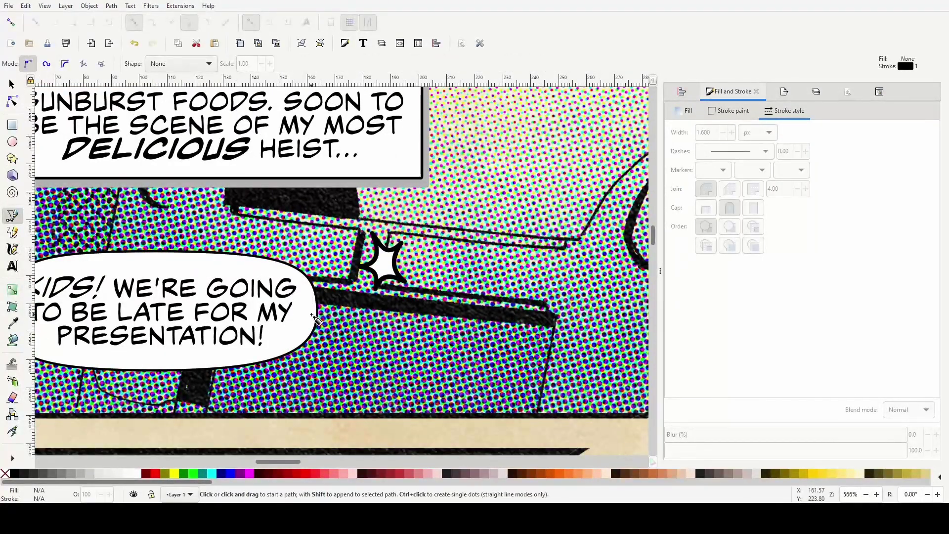
{"action": "left_click", "coordinate": [307, 306]}
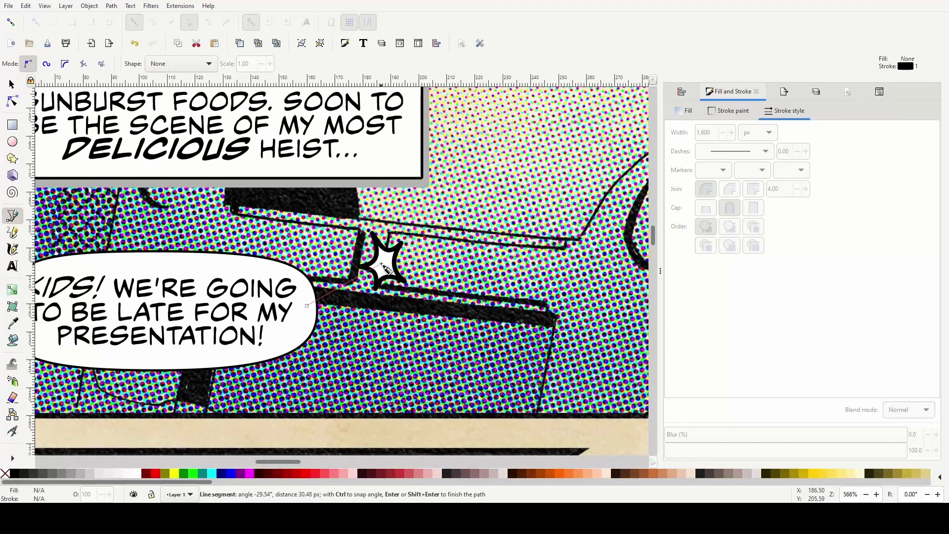
{"action": "left_click", "coordinate": [384, 268]}
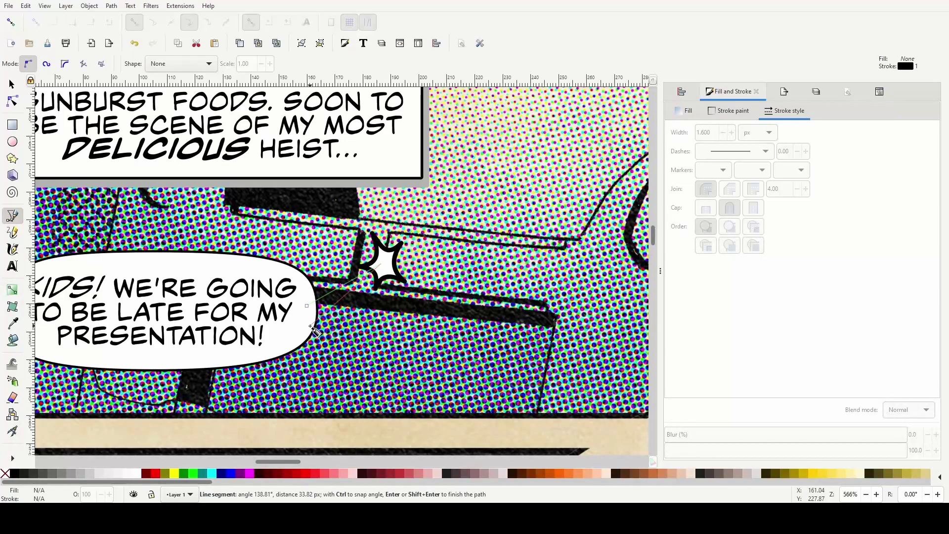
{"action": "key", "text": "Escape"}
{"action": "scroll", "coordinate": [306, 309], "scroll_direction": "up", "scroll_amount": 1}
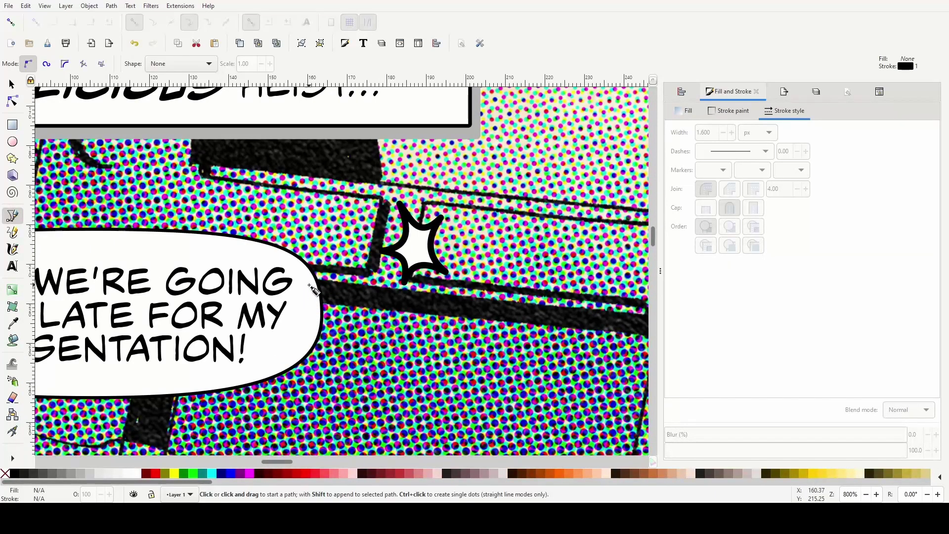
{"action": "scroll", "coordinate": [237, 306], "scroll_direction": "down", "scroll_amount": 2}
{"action": "key", "text": "s"}
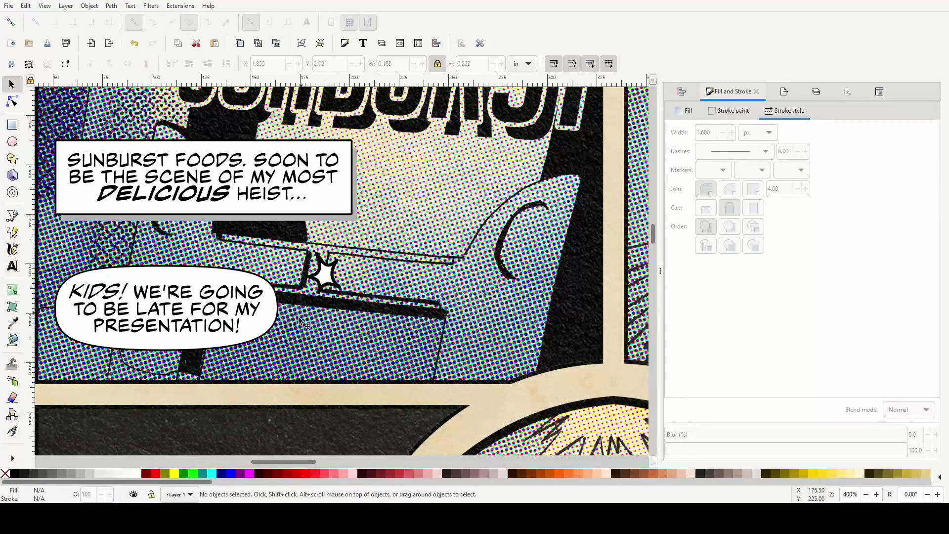
Move the "Kids!" balloon and its text together slightly up and left, to about X 0.473 in, Y 1.989 in
{"action": "scroll", "coordinate": [257, 316], "scroll_direction": "down", "scroll_amount": 1}
{"action": "scroll", "coordinate": [213, 316], "scroll_direction": "left", "scroll_amount": 2}
{"action": "scroll", "coordinate": [201, 319], "scroll_direction": "left", "scroll_amount": 1}
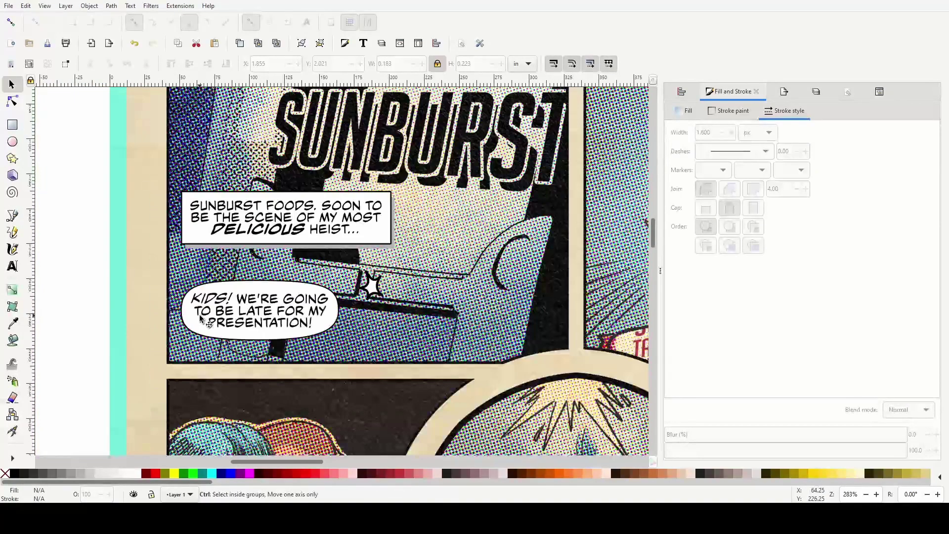
{"action": "mouse_move", "coordinate": [64, 258]}
{"action": "left_mouse_down"}
{"action": "mouse_move", "coordinate": [170, 313]}
{"action": "mouse_move", "coordinate": [341, 352]}
{"action": "left_mouse_up"}
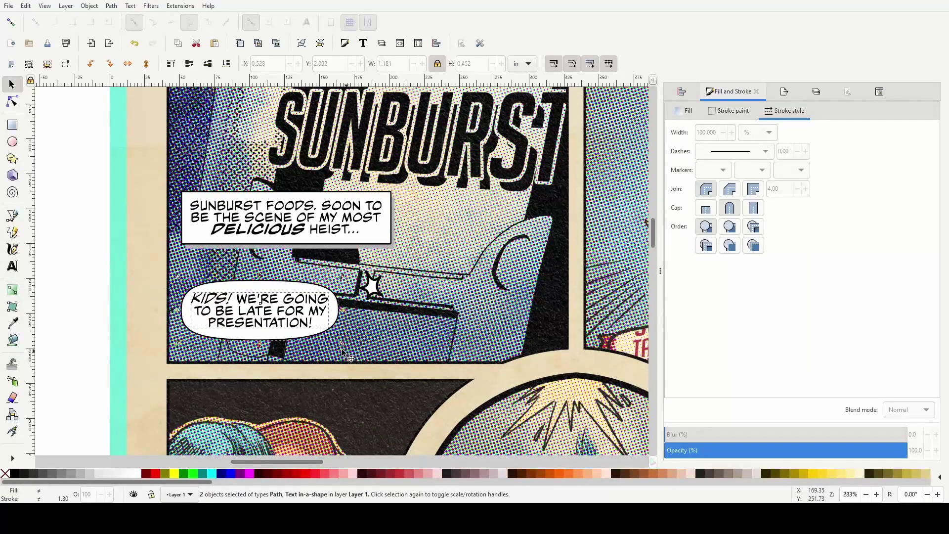
{"action": "mouse_move", "coordinate": [283, 315]}
{"action": "left_mouse_down"}
{"action": "mouse_move", "coordinate": [273, 316]}
{"action": "mouse_move", "coordinate": [269, 306]}
{"action": "mouse_move", "coordinate": [281, 314]}
{"action": "mouse_move", "coordinate": [264, 306]}
{"action": "mouse_move", "coordinate": [272, 303]}
{"action": "left_mouse_up"}
{"action": "key", "text": "Escape"}
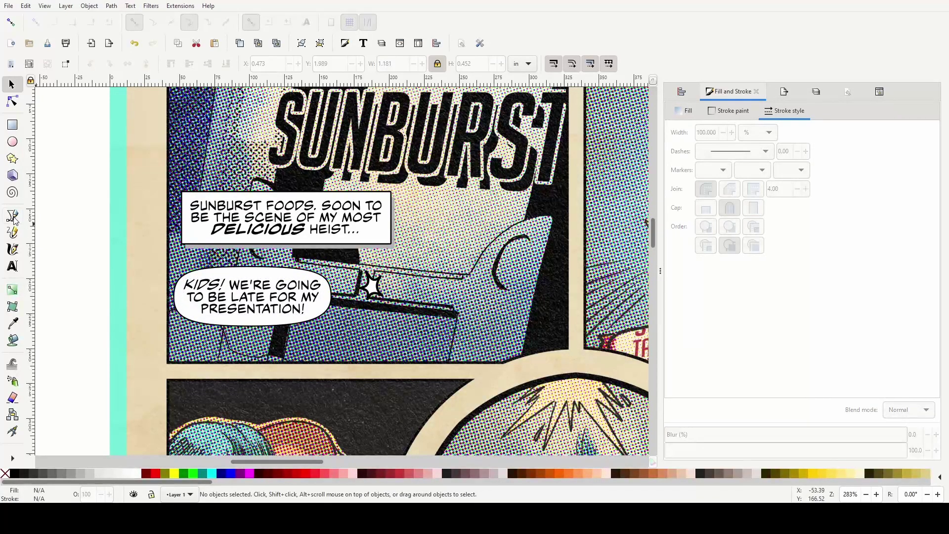
Draw a closed triangular tail from the "Kids!" balloon's right edge to the inside of the starburst and fill it white
{"action": "left_click", "coordinate": [12, 216]}
{"action": "scroll", "coordinate": [285, 316], "scroll_direction": "up", "scroll_amount": 2}
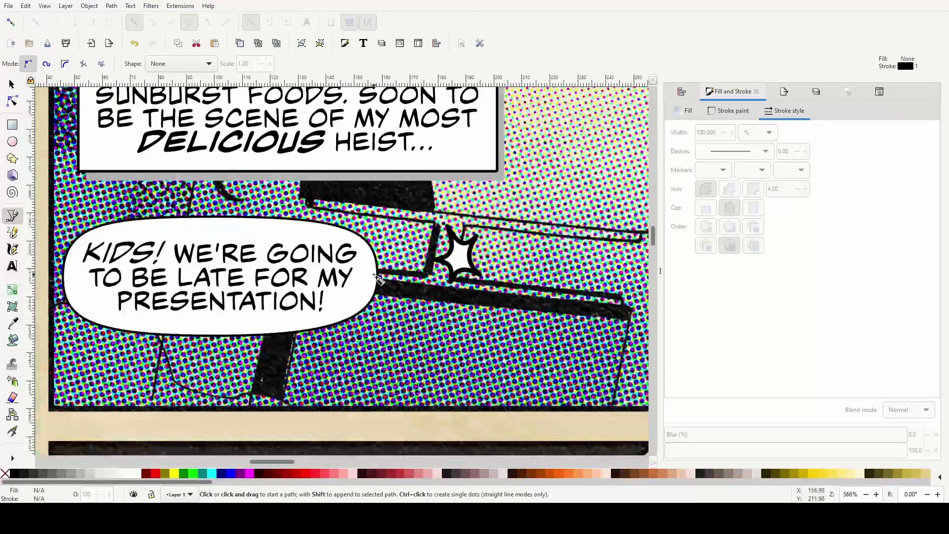
{"action": "left_click", "coordinate": [371, 267]}
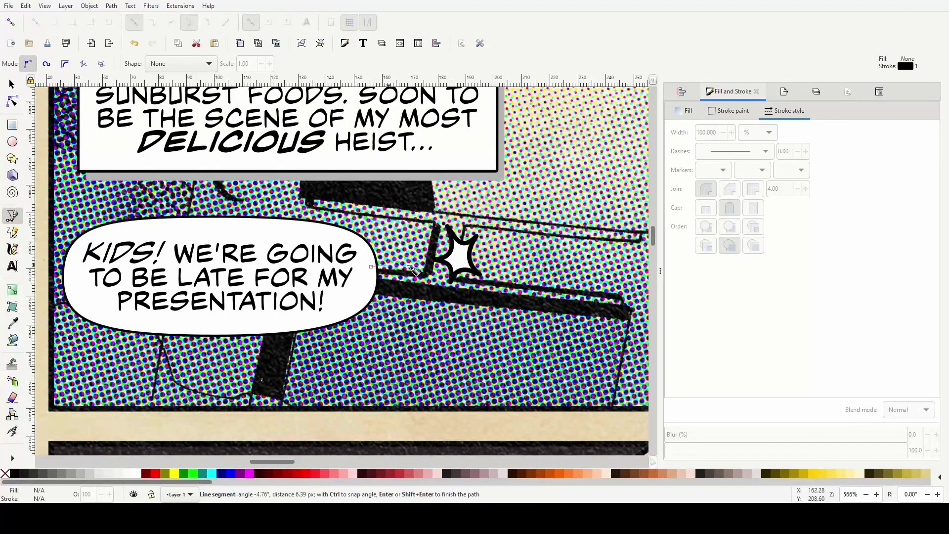
{"action": "left_click", "coordinate": [454, 265]}
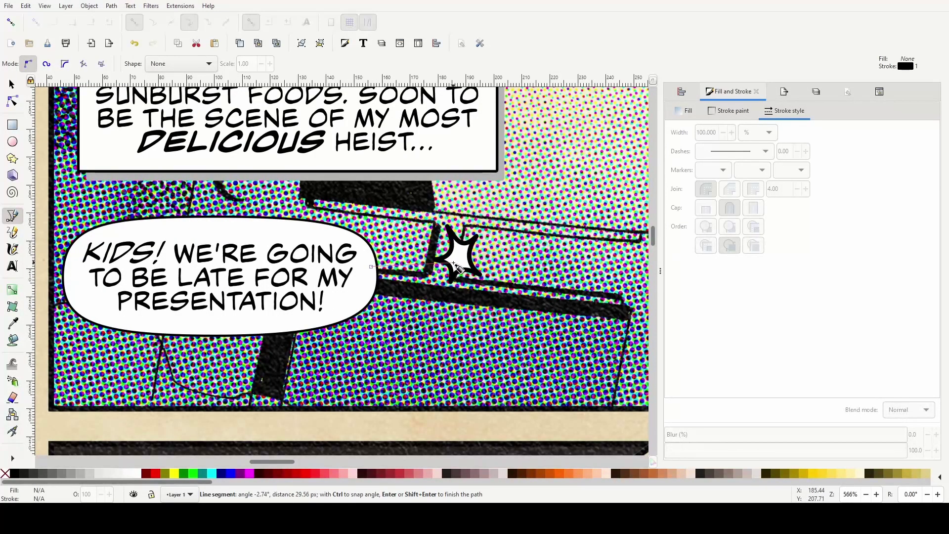
{"action": "left_click", "coordinate": [370, 297]}
{"action": "left_click", "coordinate": [371, 267]}
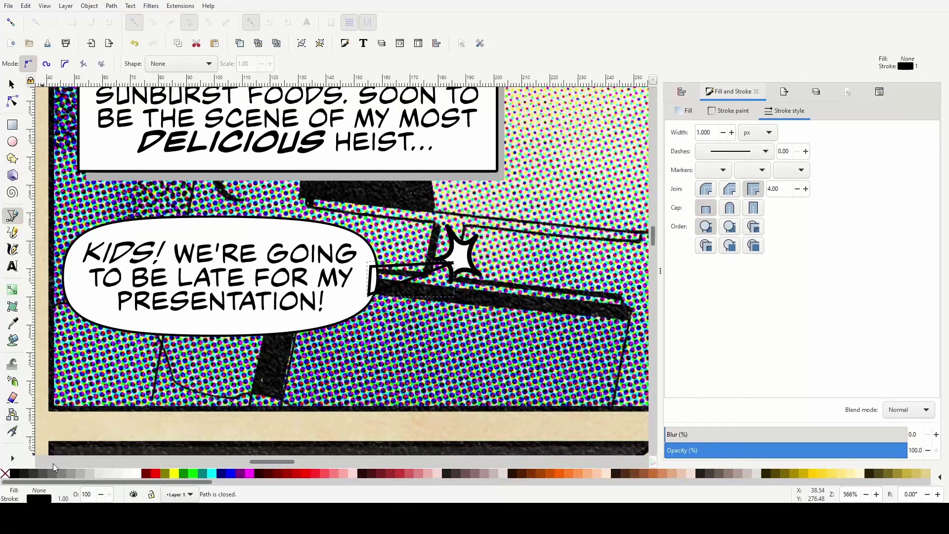
{"action": "left_click", "coordinate": [138, 474]}
Bend both long edges of the tail downward so it curves up into the starburst
{"action": "key", "text": "n"}
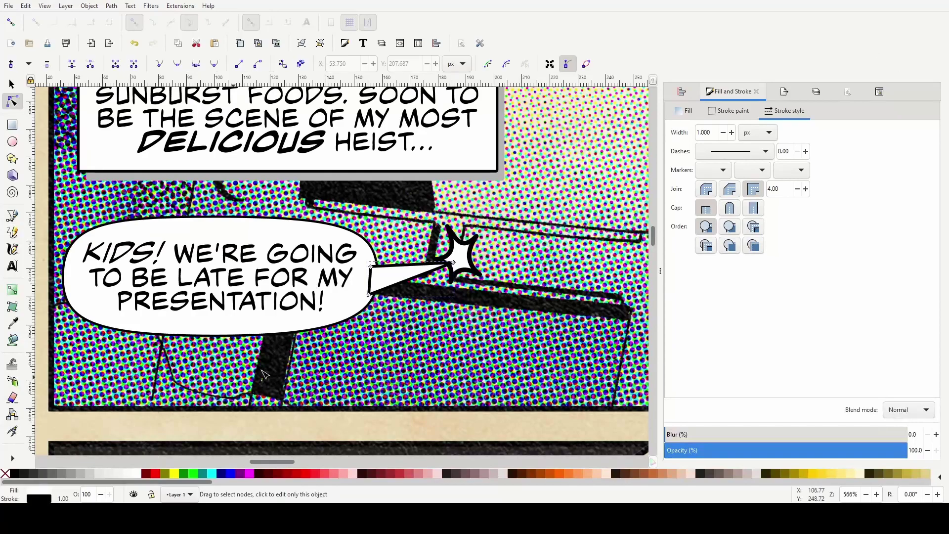
{"action": "scroll", "coordinate": [440, 297], "scroll_direction": "up", "scroll_amount": 2}
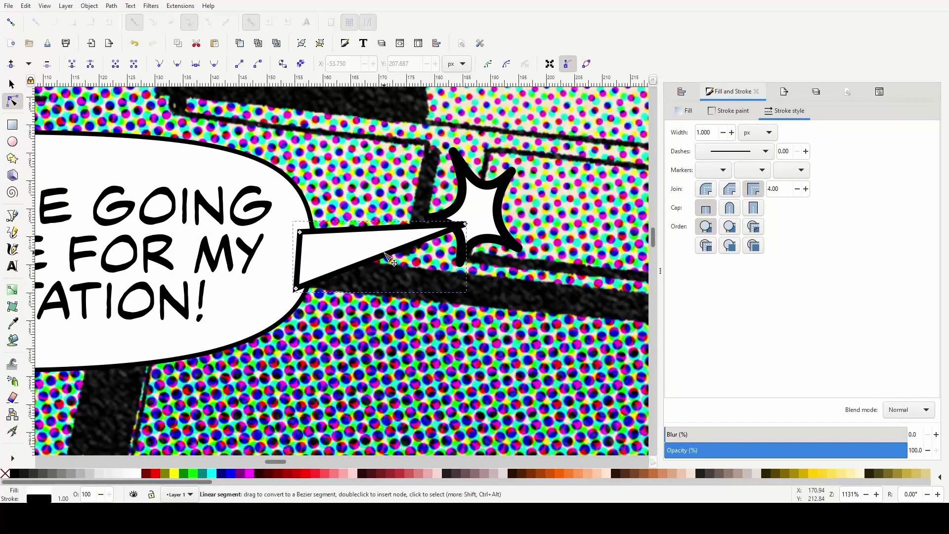
{"action": "mouse_move", "coordinate": [379, 256]}
{"action": "left_mouse_down"}
{"action": "mouse_move", "coordinate": [384, 267]}
{"action": "mouse_move", "coordinate": [372, 242]}
{"action": "left_mouse_up"}
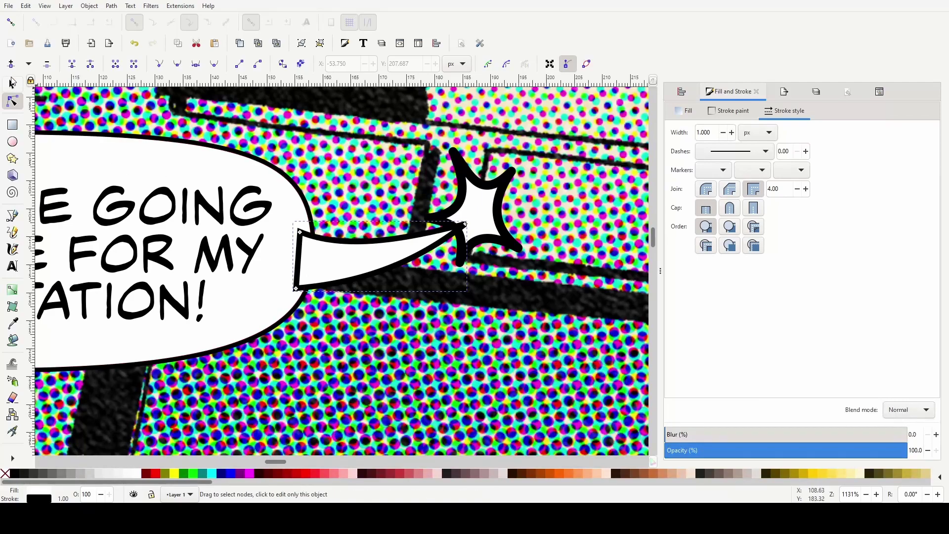
Nudge the starburst left to about X 1.834 in so the tail's tip reaches well inside it
{"action": "left_click", "coordinate": [11, 85]}
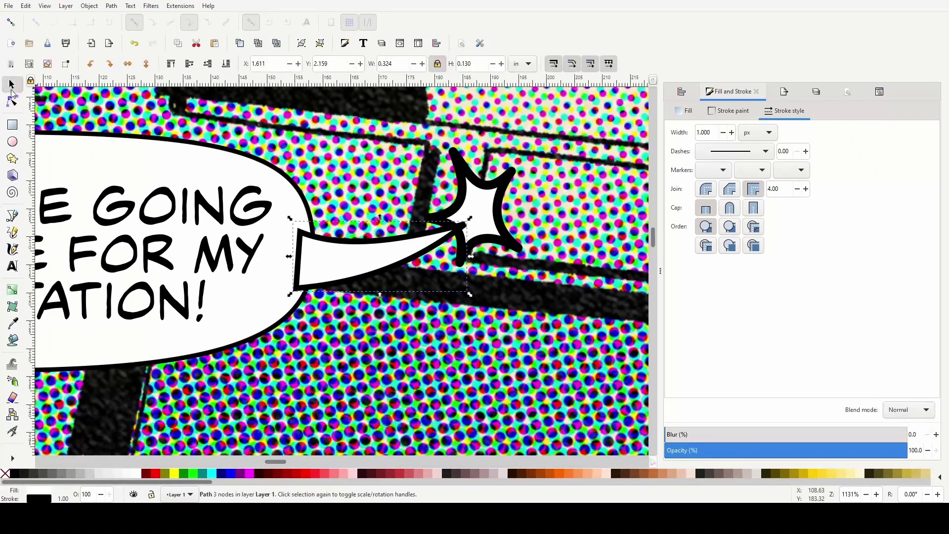
{"action": "left_click", "coordinate": [486, 217], "text": "shift"}
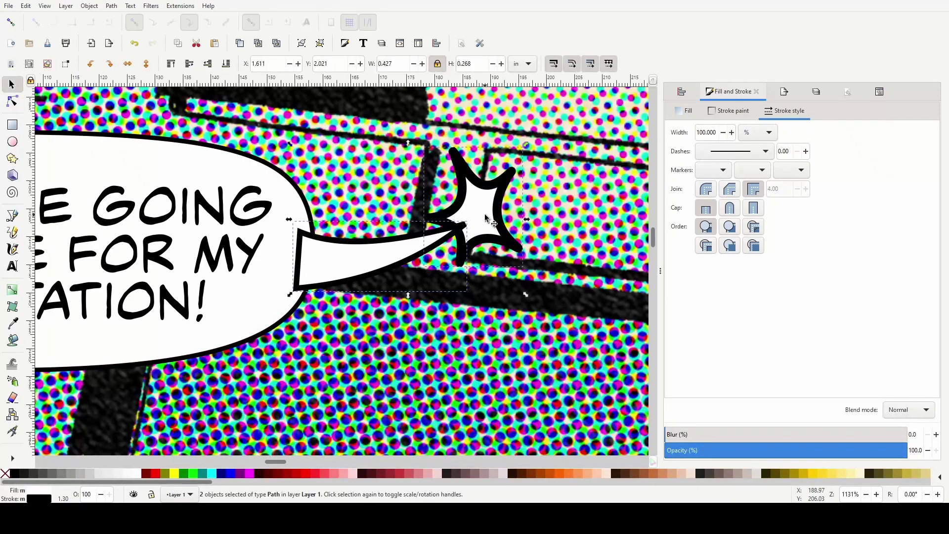
{"action": "left_click", "coordinate": [266, 315], "text": "shift"}
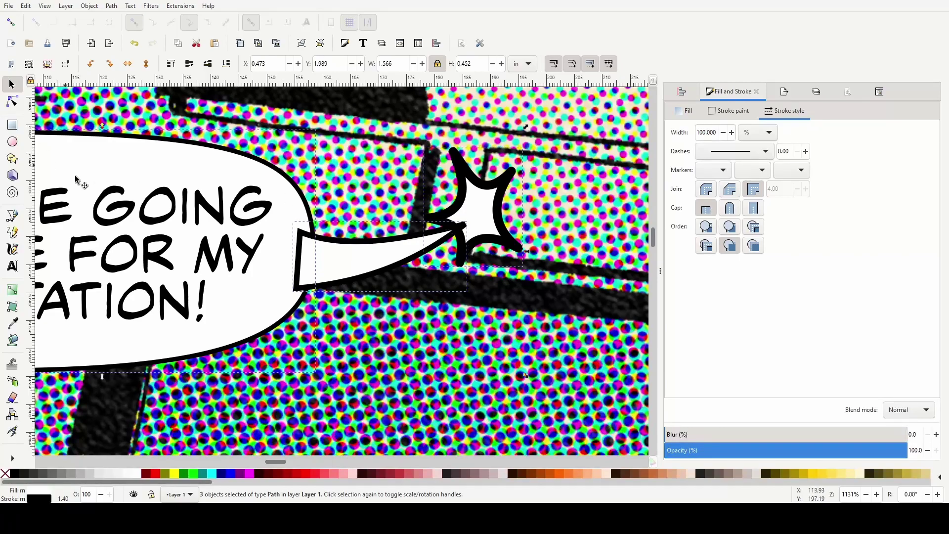
{"action": "left_click", "coordinate": [470, 210]}
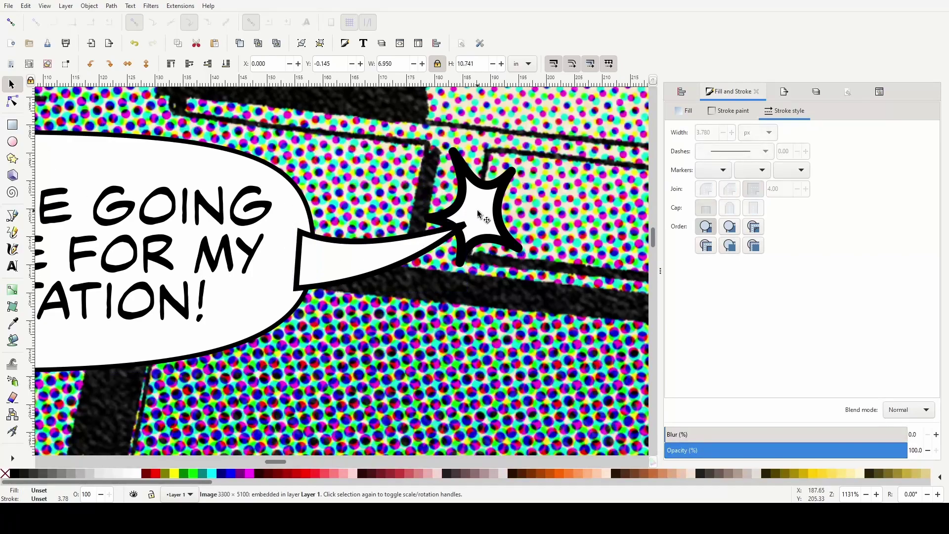
{"action": "key", "text": "Left"}
{"action": "key", "text": "Left"}
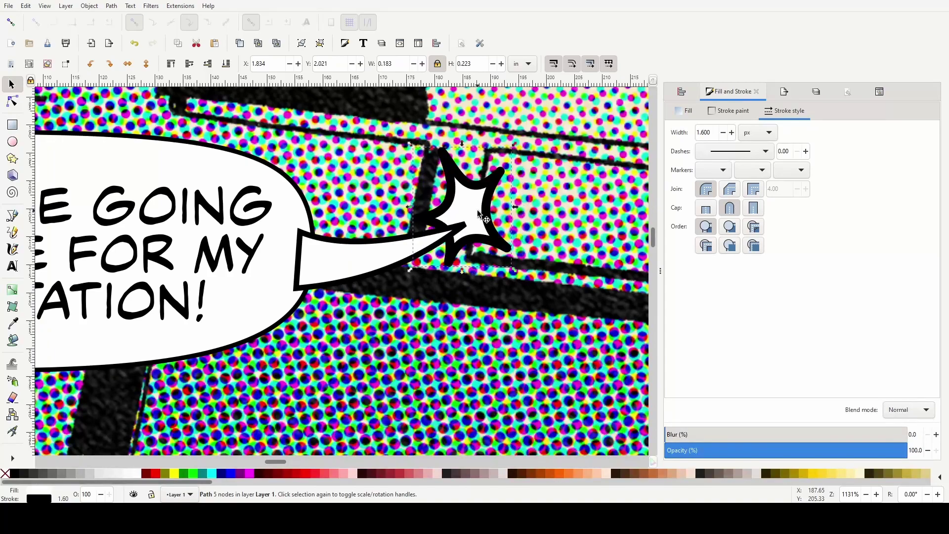
{"action": "key", "text": "Right"}
Unite the starburst, the tail and the "Kids!" balloon into a single path
{"action": "left_click", "coordinate": [350, 246], "text": "shift"}
{"action": "left_click", "coordinate": [300, 205], "text": "shift"}
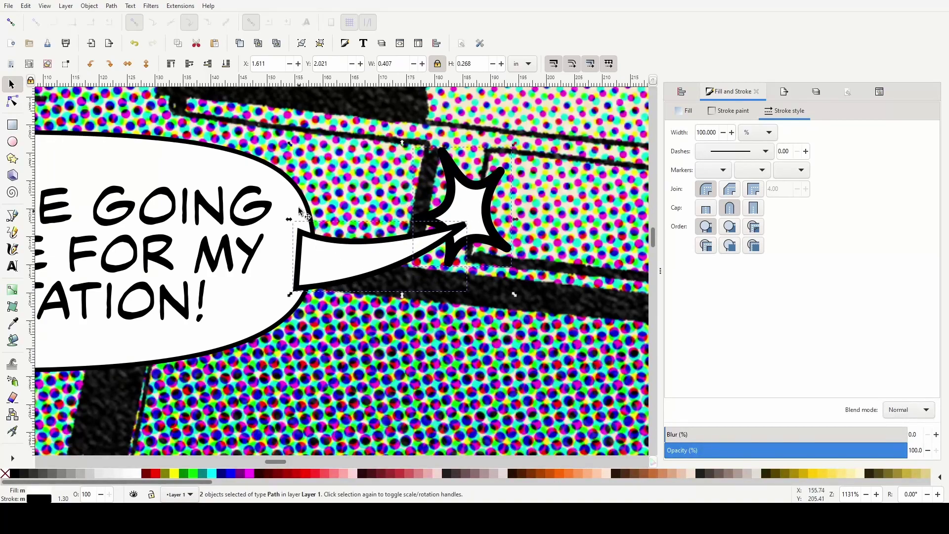
{"action": "key", "text": "ctrl+plus"}
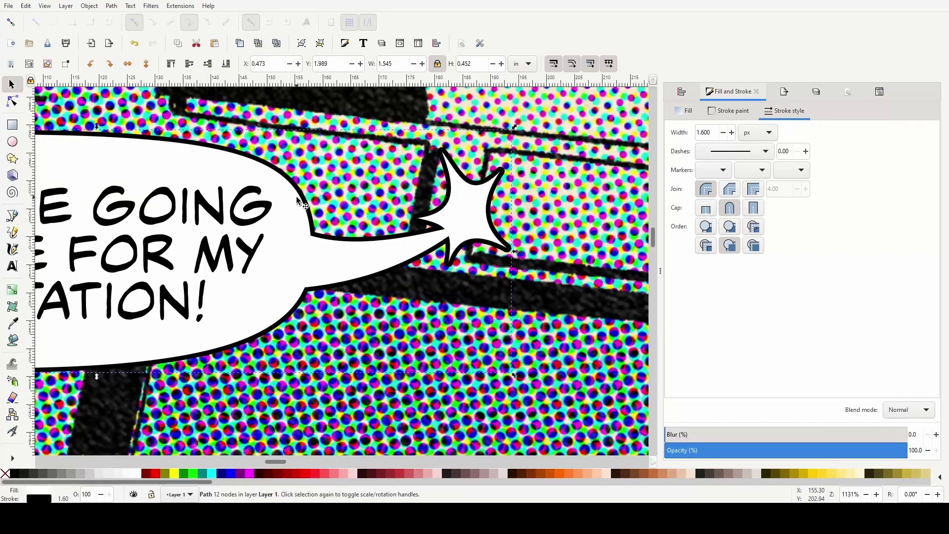
{"action": "scroll", "coordinate": [402, 254], "scroll_direction": "down", "scroll_amount": 4, "text": "ctrl"}
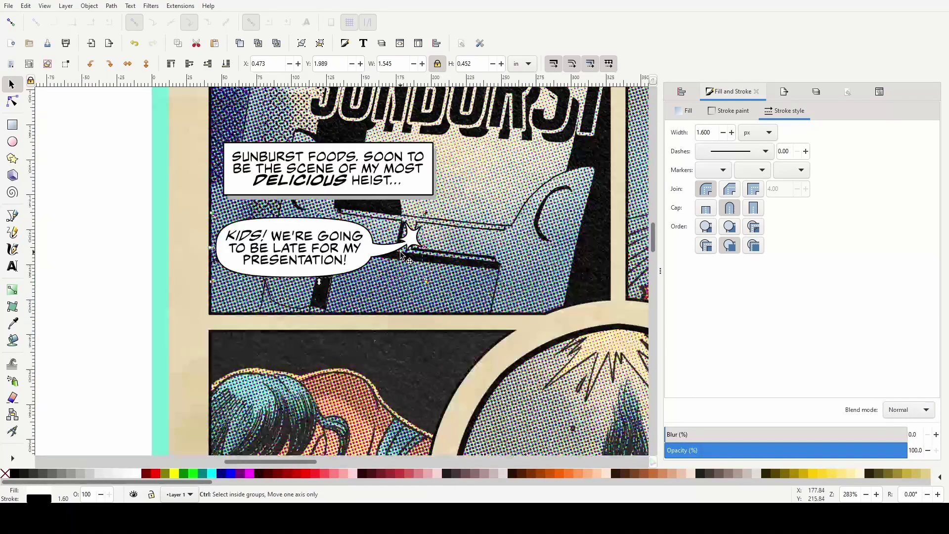
{"action": "left_click", "coordinate": [101, 322]}
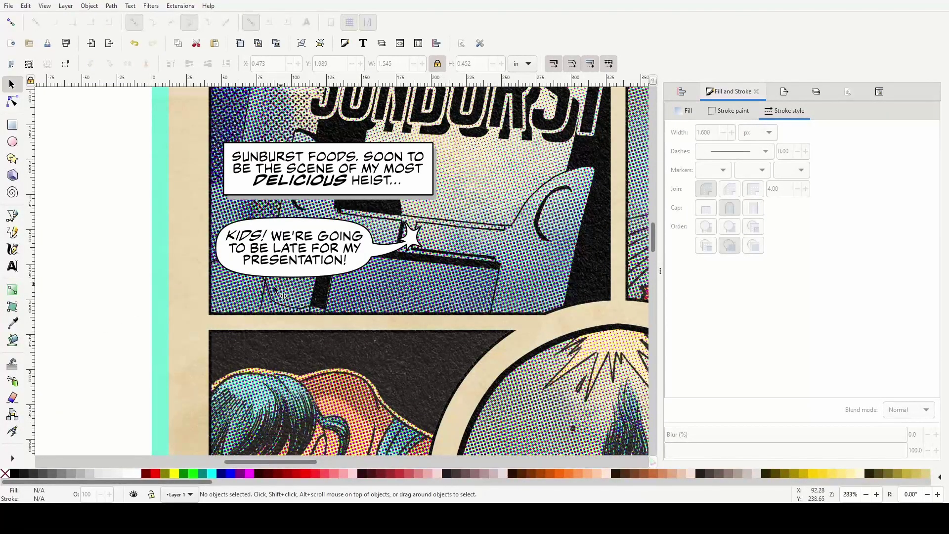
Fill the united balloon with the paper colour sampled from the page margin and lighten it to the off-white f1ede2ff
{"action": "scroll", "coordinate": [228, 301], "scroll_direction": "up", "scroll_amount": 4}
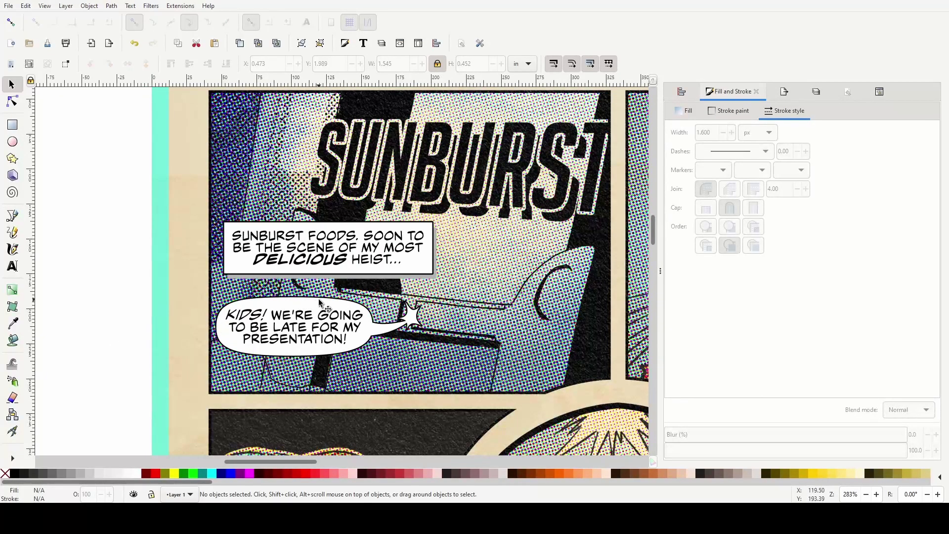
{"action": "left_click", "coordinate": [13, 324]}
{"action": "left_click", "coordinate": [189, 303]}
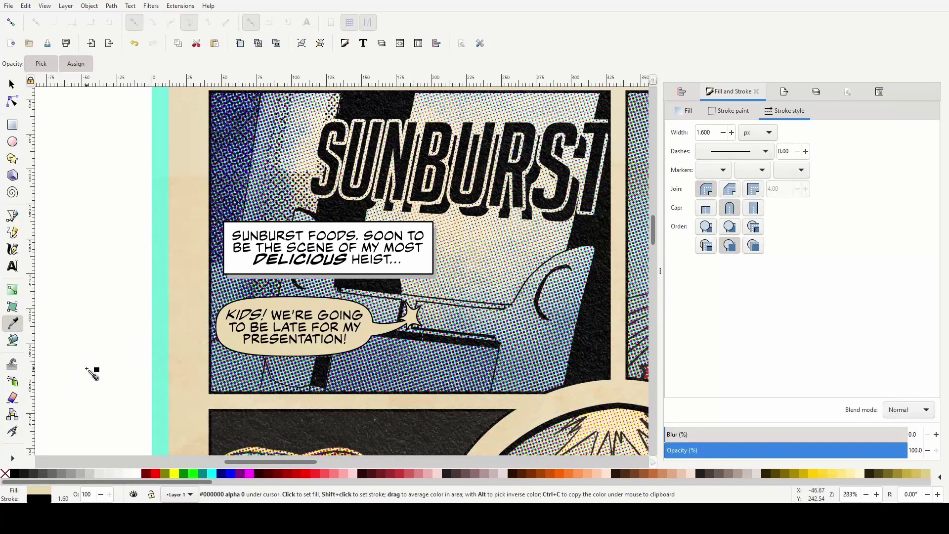
{"action": "left_click", "coordinate": [42, 492]}
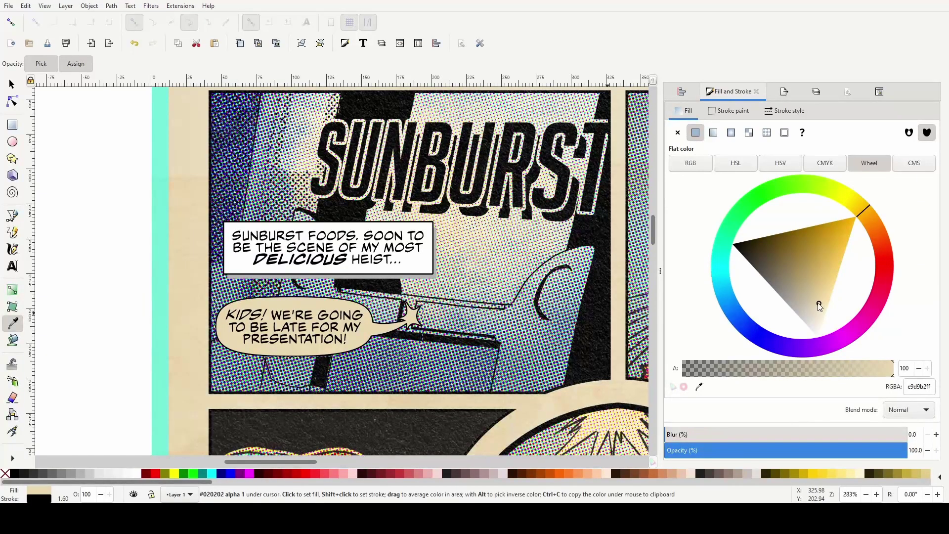
{"action": "left_click_drag", "start_coordinate": [820, 305], "coordinate": [817, 324]}
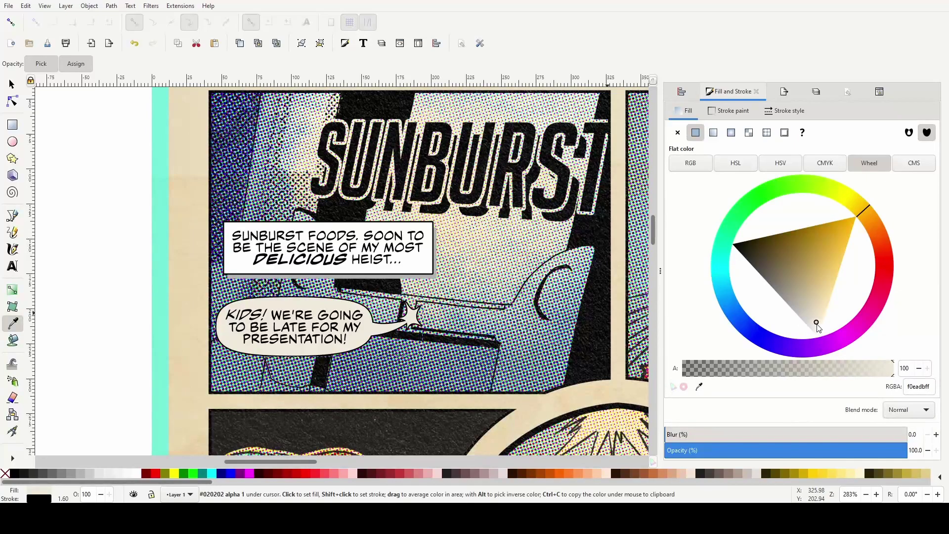
{"action": "left_click_drag", "start_coordinate": [818, 324], "coordinate": [807, 323]}
{"action": "left_click", "coordinate": [18, 85]}
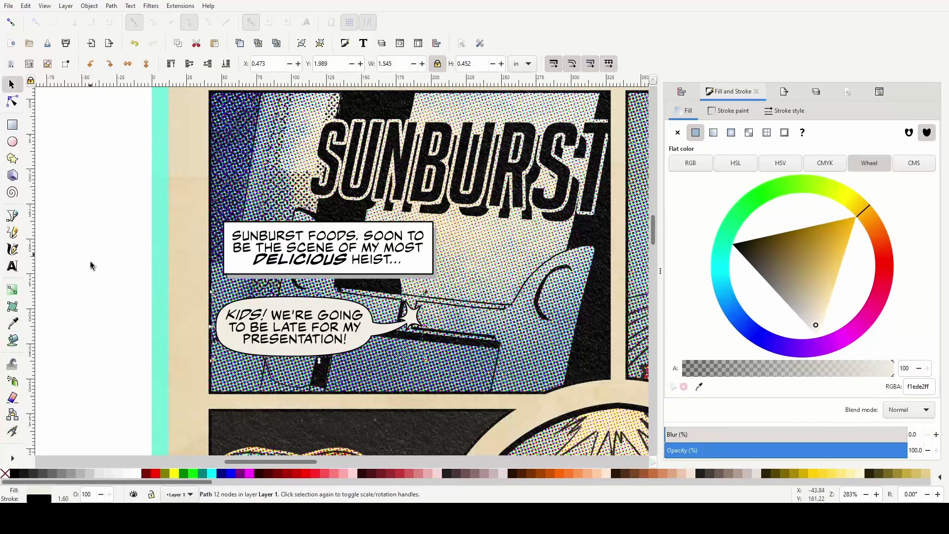
{"action": "left_click", "coordinate": [99, 345]}
{"action": "scroll", "coordinate": [99, 339], "scroll_direction": "down", "scroll_amount": 2}
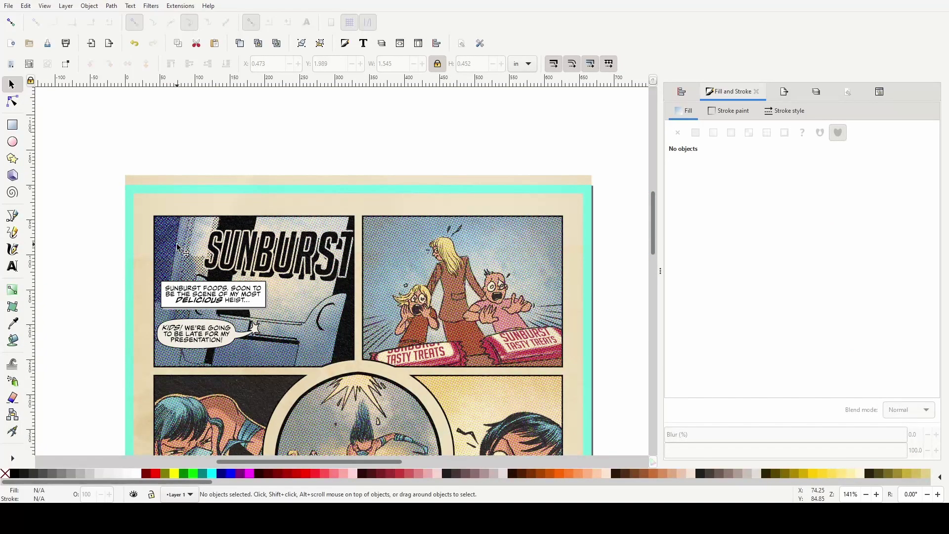
Place a copy of the finished balloon with its starburst tail off the page, above the spare balloon shapes, at about X 7.787 in, Y -0.408 in
{"action": "scroll", "coordinate": [90, 339], "scroll_direction": "up", "scroll_amount": 2}
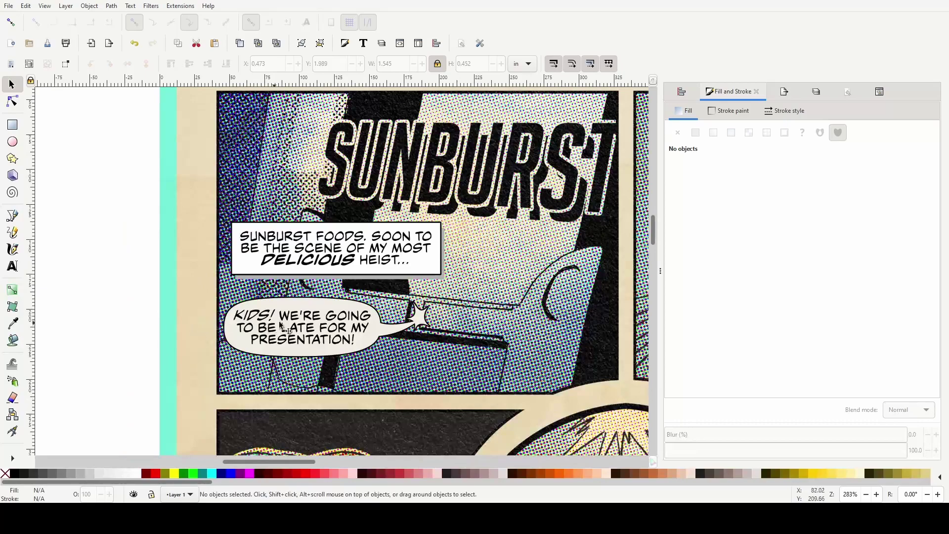
{"action": "left_click", "coordinate": [290, 308]}
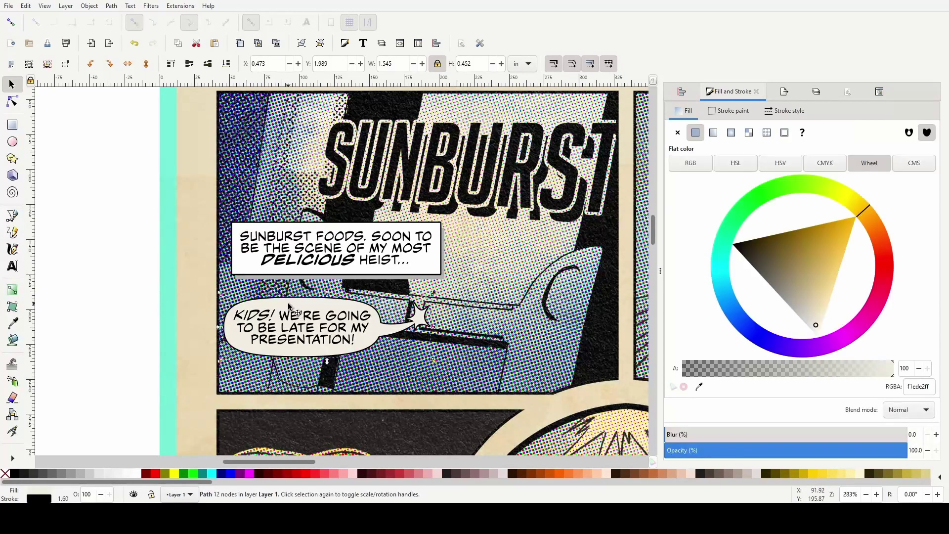
{"action": "mouse_move", "coordinate": [290, 308]}
{"action": "left_mouse_down"}
{"action": "mouse_move", "coordinate": [310, 318]}
{"action": "mouse_move", "coordinate": [157, 155]}
{"action": "mouse_move", "coordinate": [125, 170]}
{"action": "mouse_move", "coordinate": [352, 179]}
{"action": "mouse_move", "coordinate": [569, 153]}
{"action": "mouse_move", "coordinate": [574, 111]}
{"action": "mouse_move", "coordinate": [538, 120]}
{"action": "left_mouse_up"}
{"action": "scroll", "coordinate": [140, 178], "scroll_direction": "down", "scroll_amount": 3}
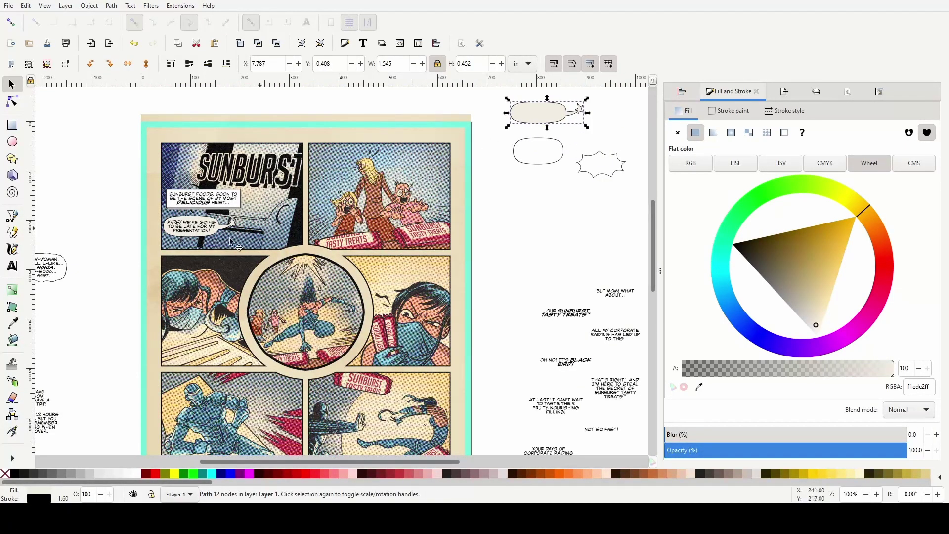
{"action": "left_click", "coordinate": [99, 211]}
{"action": "scroll", "coordinate": [124, 247], "scroll_direction": "up", "scroll_amount": 3}
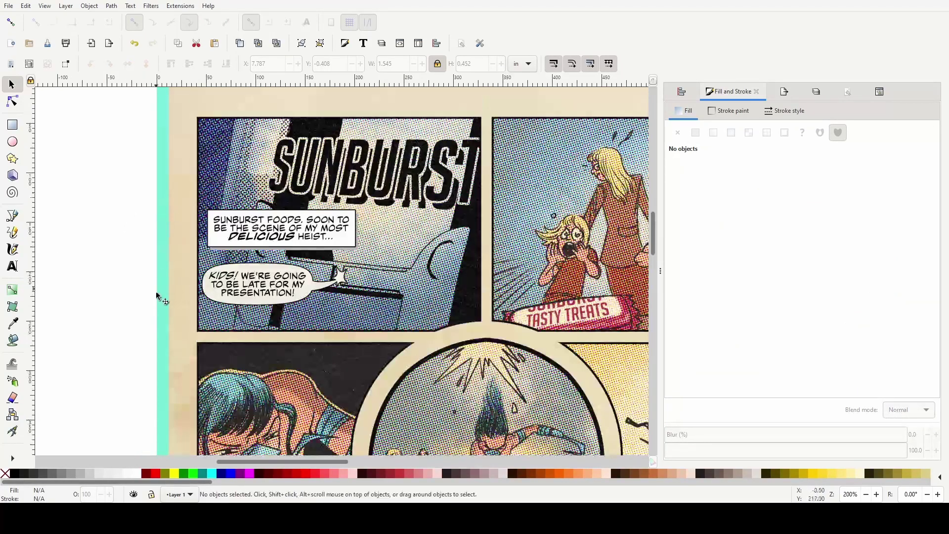
Delete the grey drop-shadow rectangle behind the "Sunburst Foods" caption box in the first panel
{"action": "scroll", "coordinate": [156, 288], "scroll_direction": "up", "scroll_amount": 2}
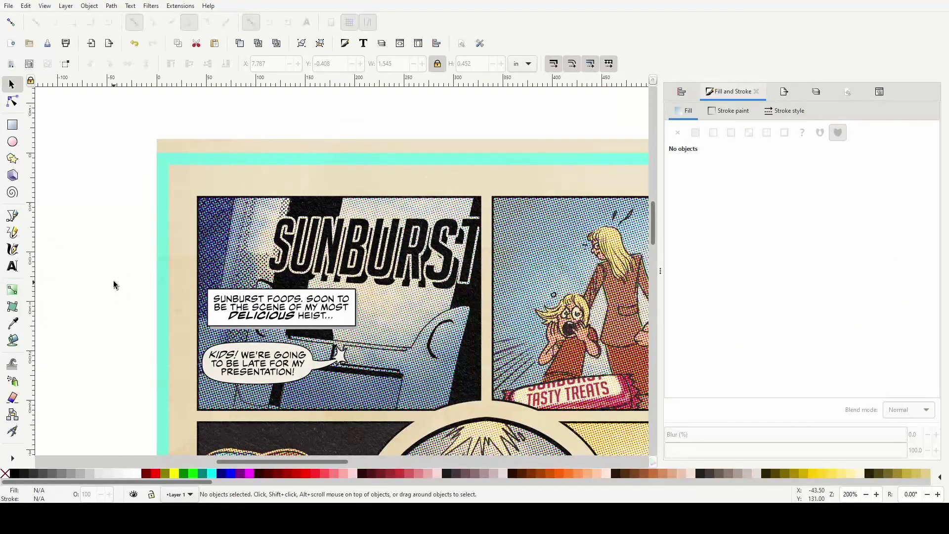
{"action": "left_click_drag", "start_coordinate": [117, 280], "coordinate": [371, 344]}
{"action": "scroll", "coordinate": [322, 343], "scroll_direction": "up", "scroll_amount": 2}
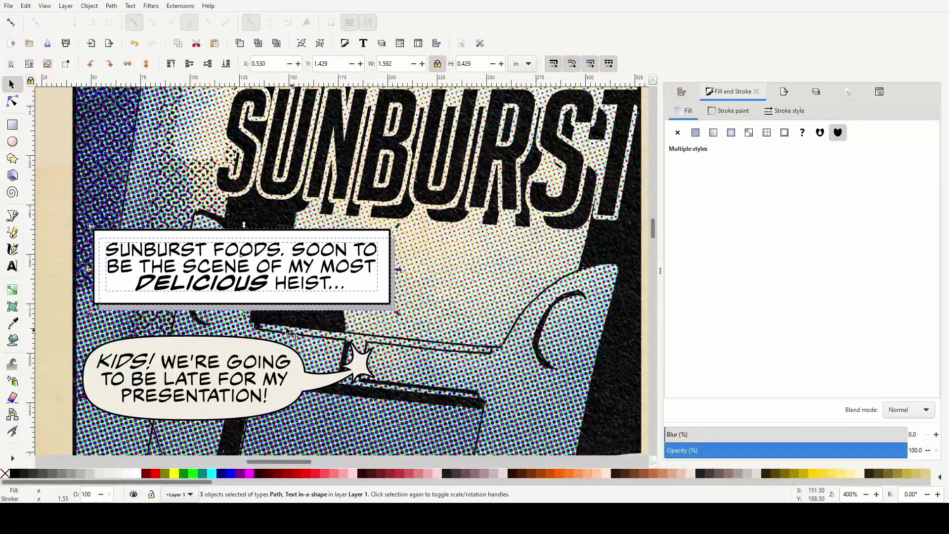
{"action": "key", "text": "ctrl"}
{"action": "scroll", "coordinate": [106, 306], "scroll_direction": "down", "scroll_amount": 2}
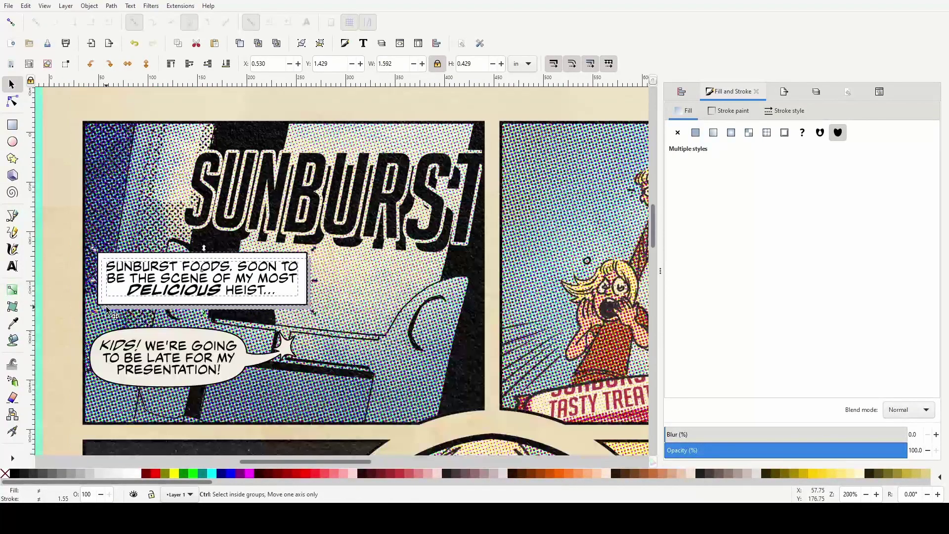
{"action": "left_click", "coordinate": [82, 297]}
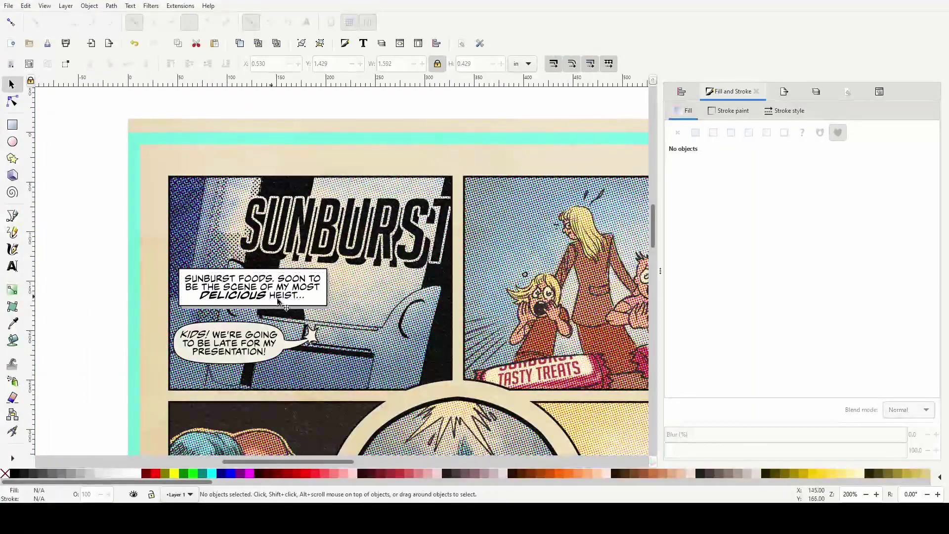
{"action": "left_click", "coordinate": [313, 309], "text": "ctrl"}
{"action": "scroll", "coordinate": [286, 326], "scroll_direction": "up", "scroll_amount": 1}
{"action": "scroll", "coordinate": [285, 313], "scroll_direction": "up", "scroll_amount": 1}
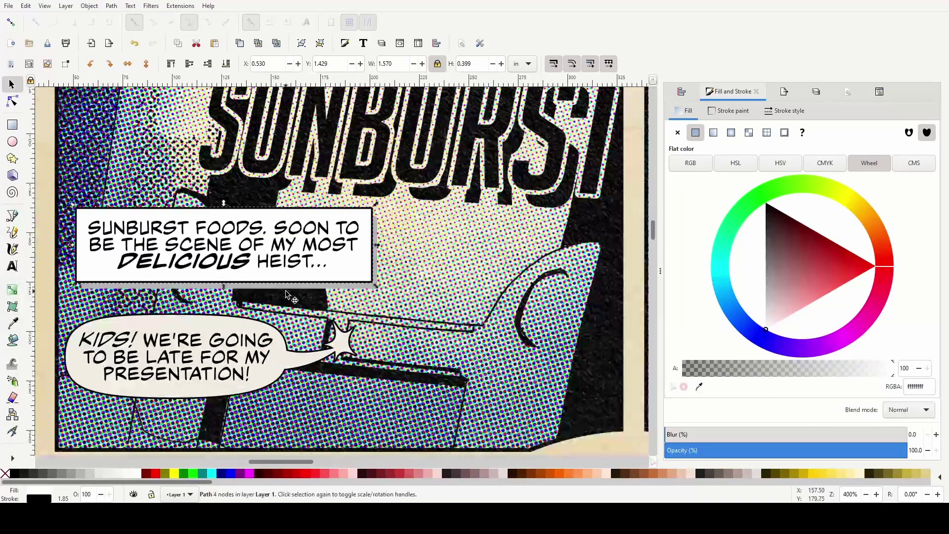
{"action": "left_click", "coordinate": [293, 296], "text": "ctrl+alt"}
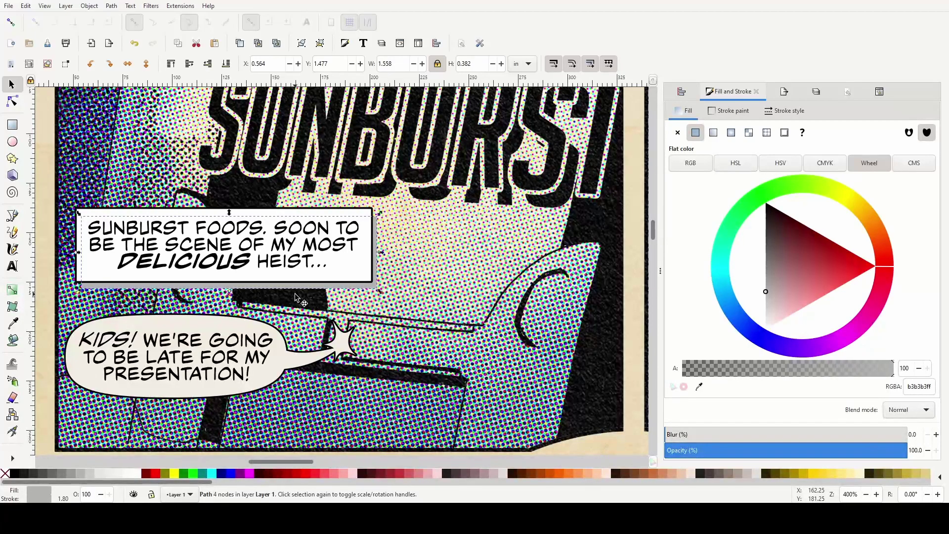
{"action": "key", "text": "Escape"}
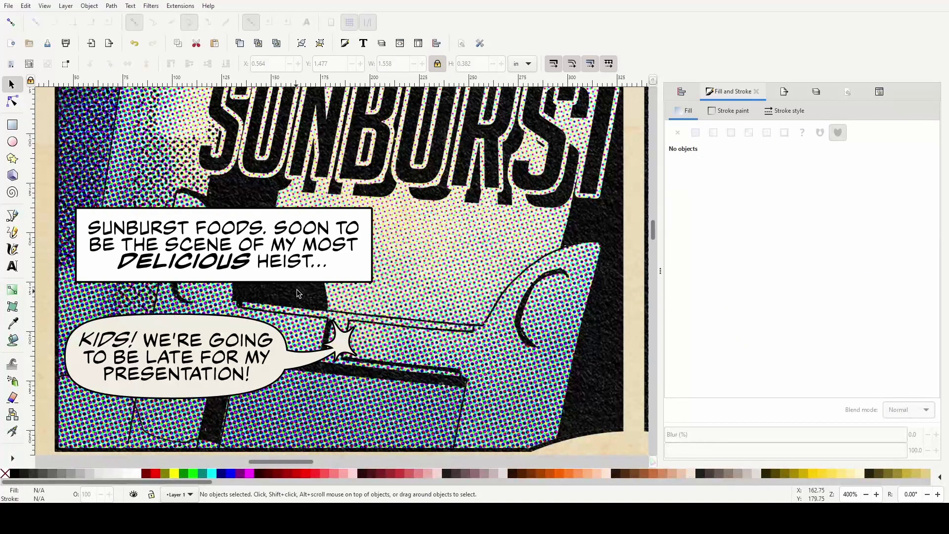
Set the caption box's outline width to 2 px
{"action": "left_click", "coordinate": [322, 285]}
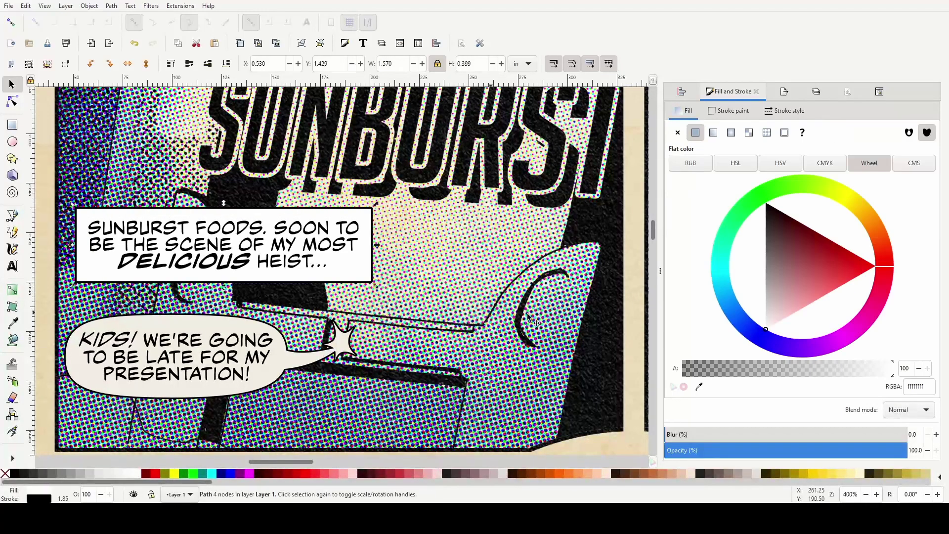
{"action": "left_click", "coordinate": [784, 111]}
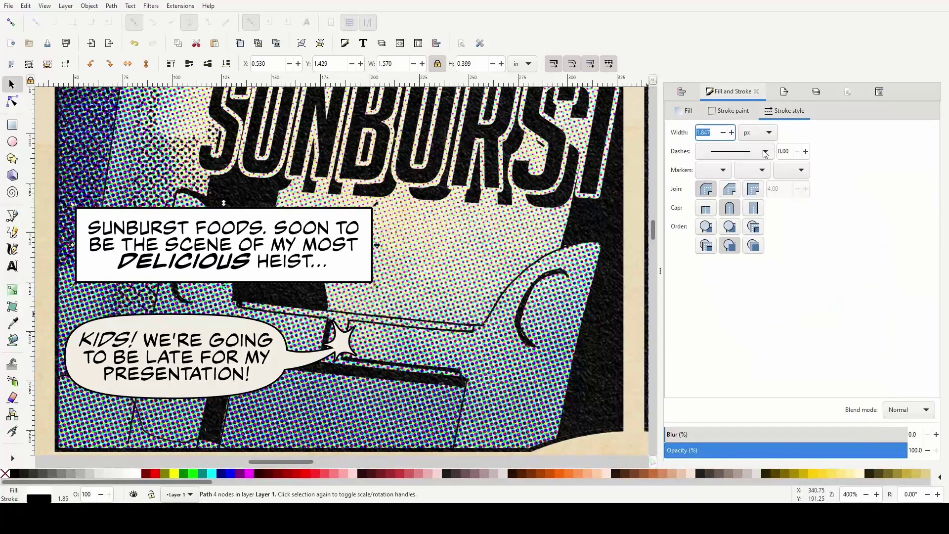
{"action": "double_click", "coordinate": [709, 132]}
{"action": "key", "text": "Tab"}
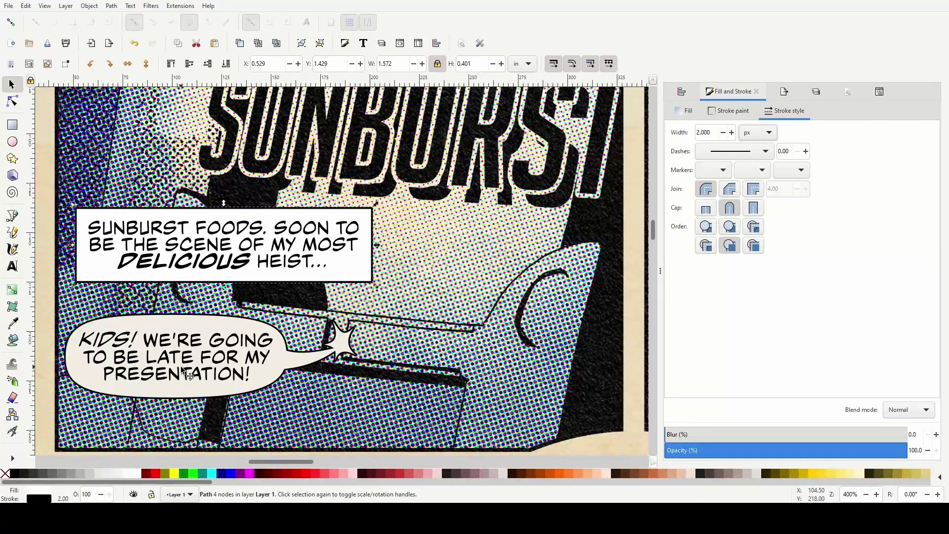
{"action": "scroll", "coordinate": [194, 357], "scroll_direction": "down", "scroll_amount": 3}
{"action": "scroll", "coordinate": [363, 271], "scroll_direction": "up", "scroll_amount": 3}
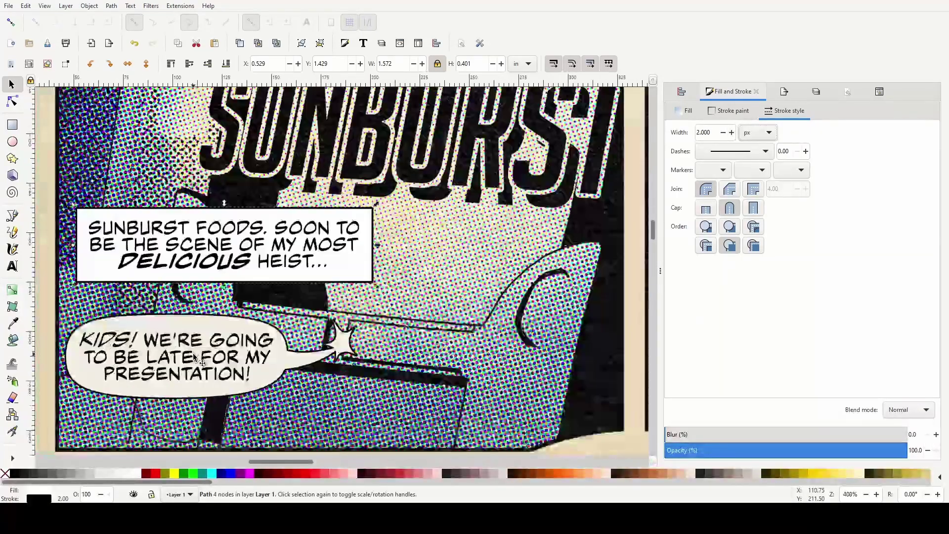
Thicken the caption box's outline to 2.6 px
{"action": "left_click", "coordinate": [707, 133]}
{"action": "double_click", "coordinate": [707, 133]}
{"action": "type", "text": "6"}
{"action": "key", "text": "Tab"}
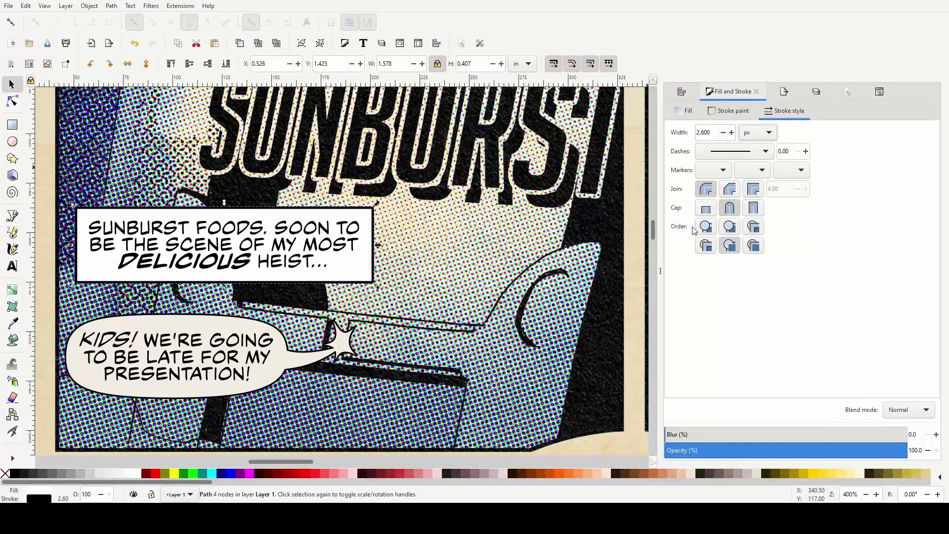
{"action": "scroll", "coordinate": [74, 364], "scroll_direction": "down", "scroll_amount": 1}
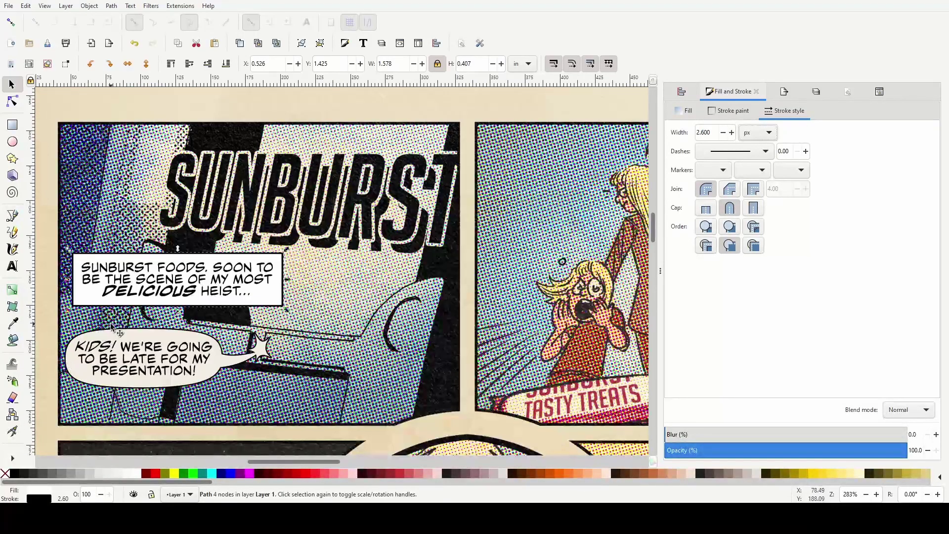
{"action": "key", "text": "Escape"}
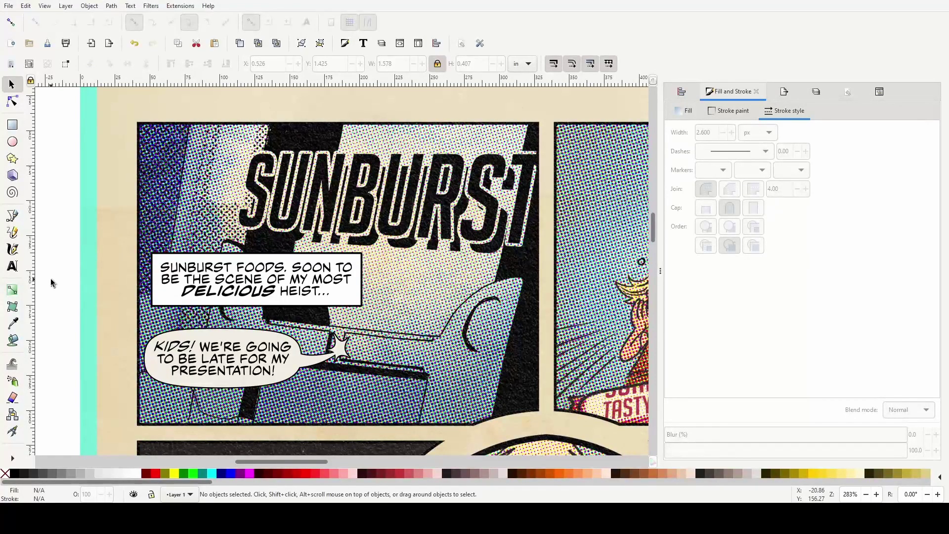
Set the "Sunburst Foods" caption box's outline width to 2.3 px
{"action": "scroll", "coordinate": [48, 277], "scroll_direction": "up", "scroll_amount": 2}
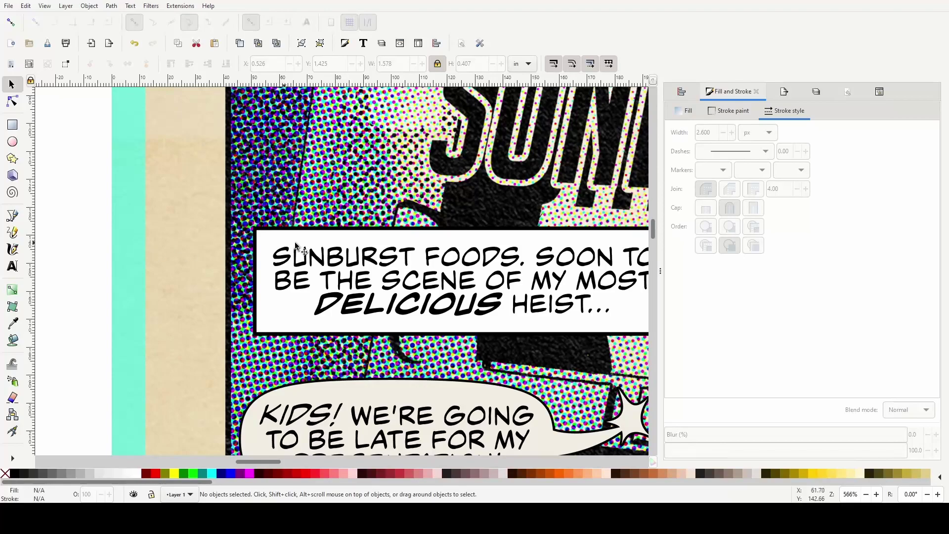
{"action": "left_click", "coordinate": [351, 233]}
{"action": "left_click", "coordinate": [712, 133]}
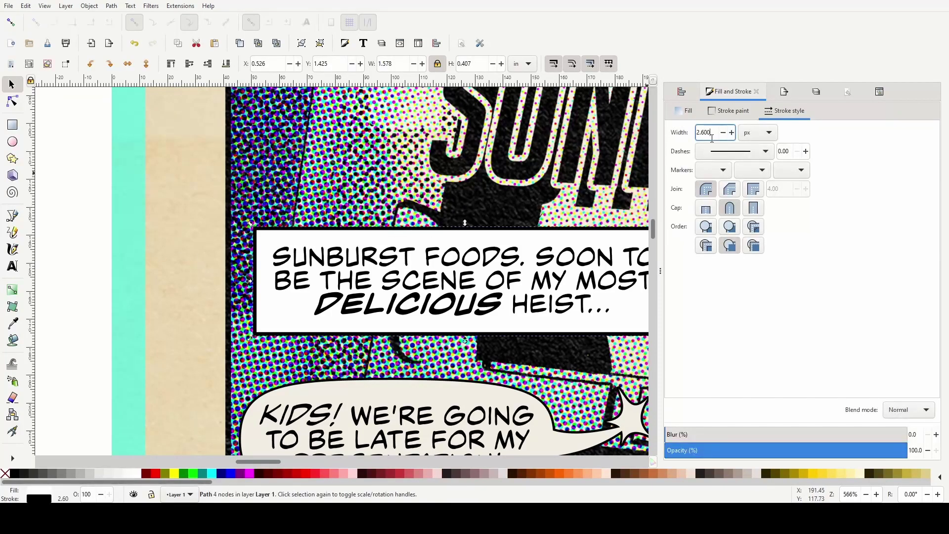
{"action": "key", "text": "Tab"}
{"action": "left_click", "coordinate": [59, 301]}
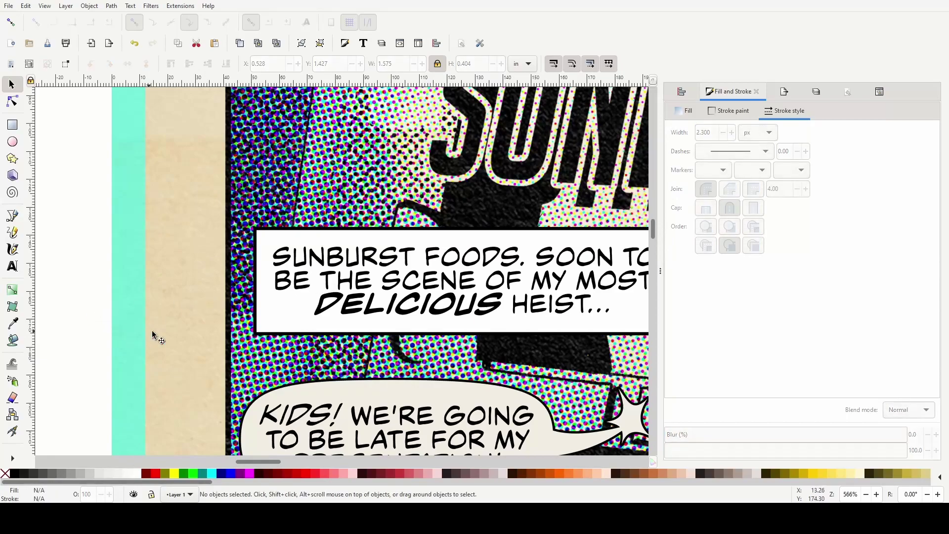
{"action": "scroll", "coordinate": [162, 265], "scroll_direction": "down", "scroll_amount": 1, "text": "ctrl"}
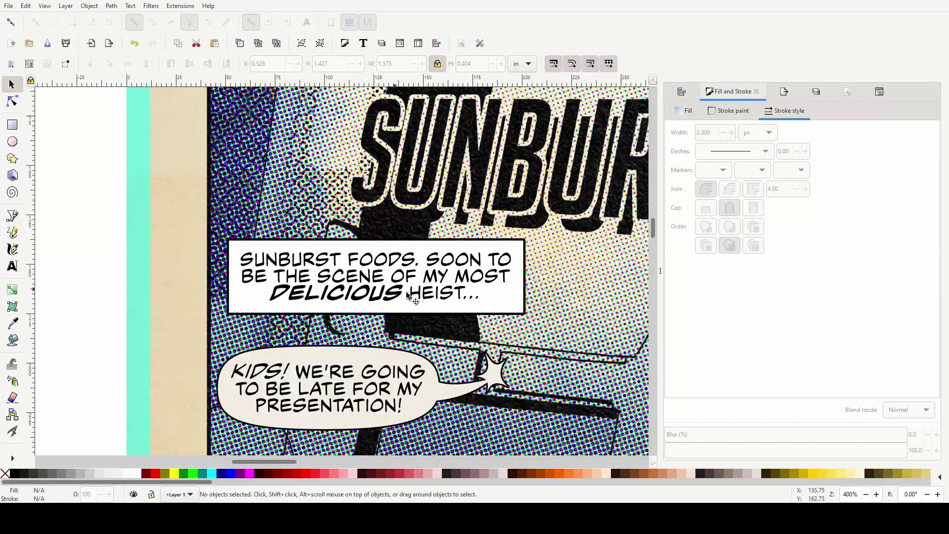
Fill the caption box with the off-white f1ede2 sampled from the "Kids!" balloon
{"action": "scroll", "coordinate": [439, 298], "scroll_direction": "up", "scroll_amount": 2}
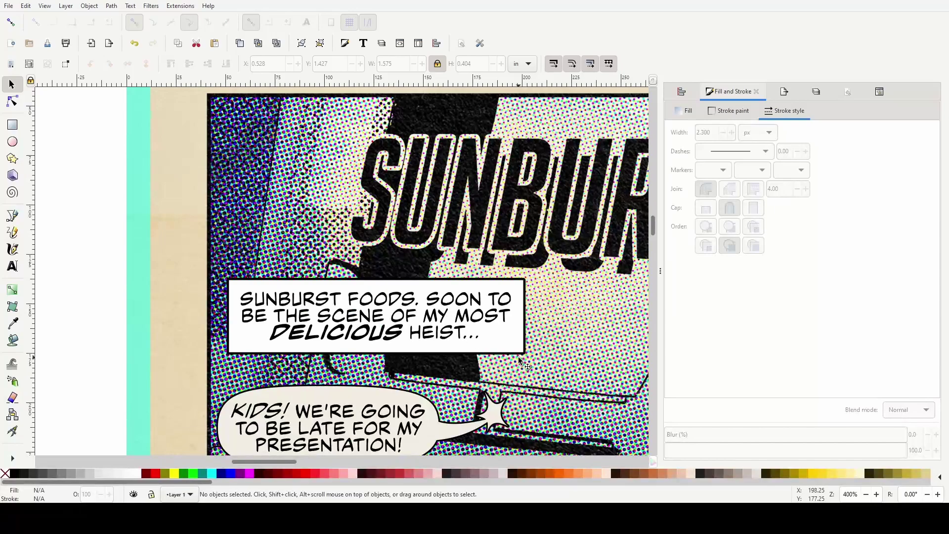
{"action": "left_click", "coordinate": [511, 339]}
{"action": "left_click", "coordinate": [13, 323]}
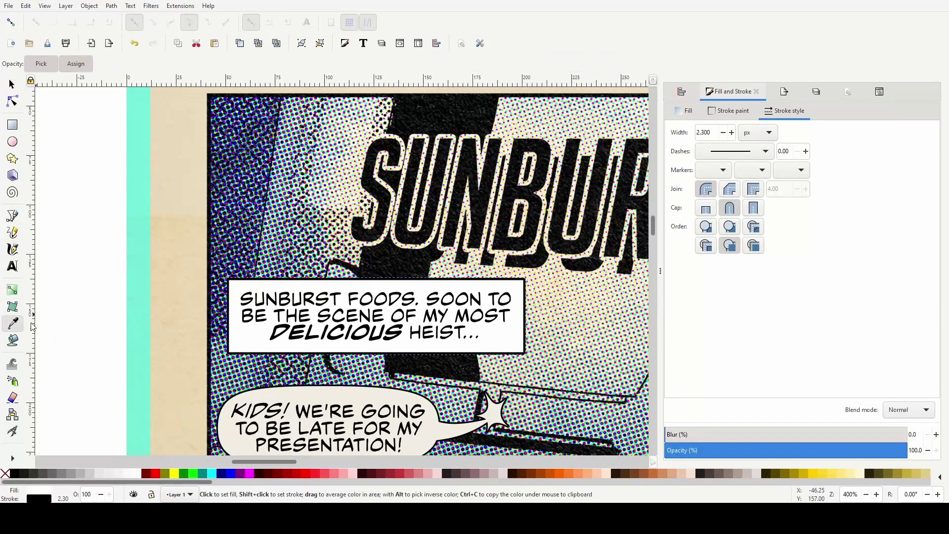
{"action": "left_click", "coordinate": [347, 404]}
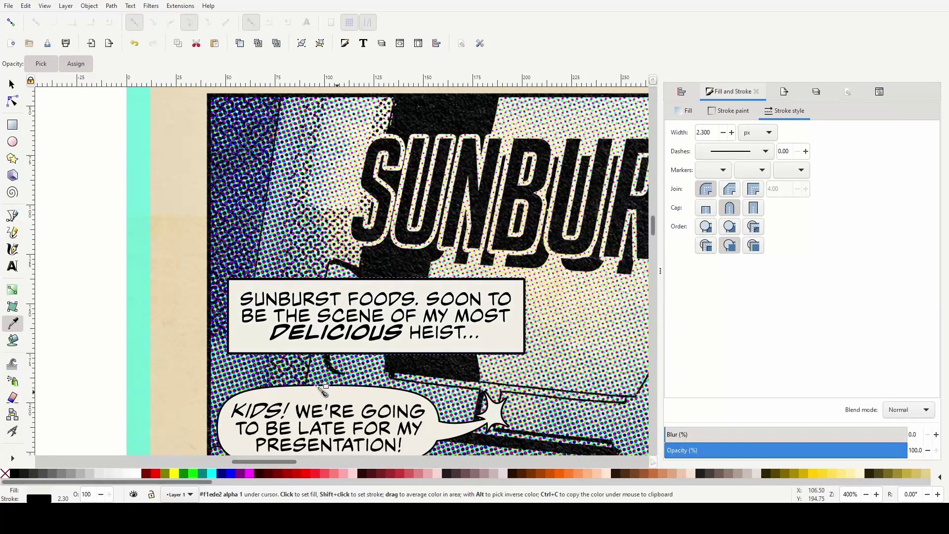
{"action": "left_click", "coordinate": [105, 306]}
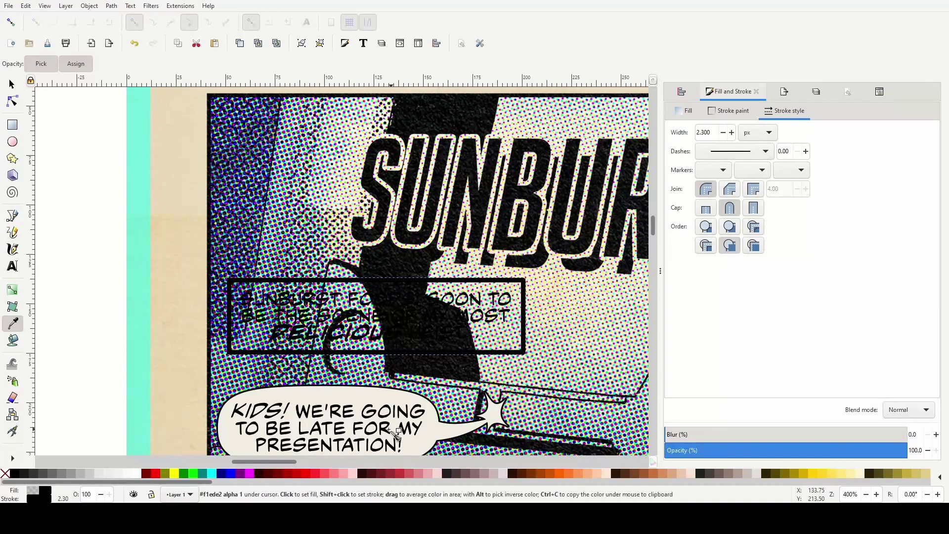
{"action": "left_click", "coordinate": [362, 397]}
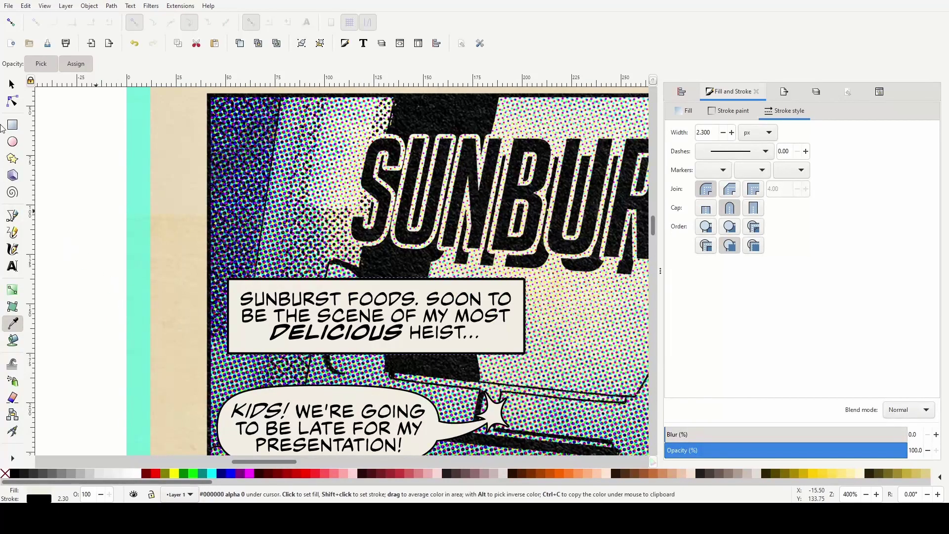
{"action": "left_click", "coordinate": [12, 84]}
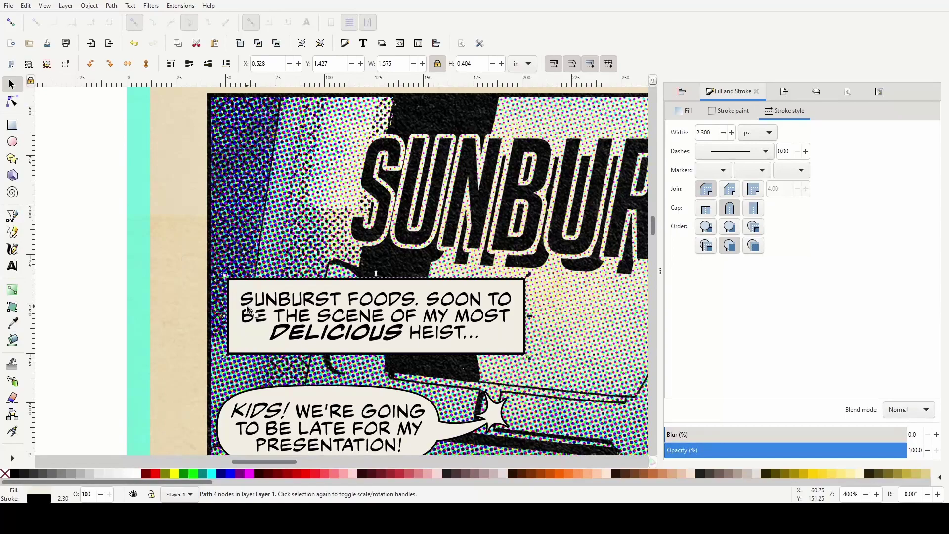
Try the caption box with its text in the first panel's upper-left corner, at about X 0.509 in, Y 0.539 in
{"action": "scroll", "coordinate": [257, 317], "scroll_direction": "down", "scroll_amount": 1}
{"action": "scroll", "coordinate": [351, 371], "scroll_direction": "down", "scroll_amount": 2}
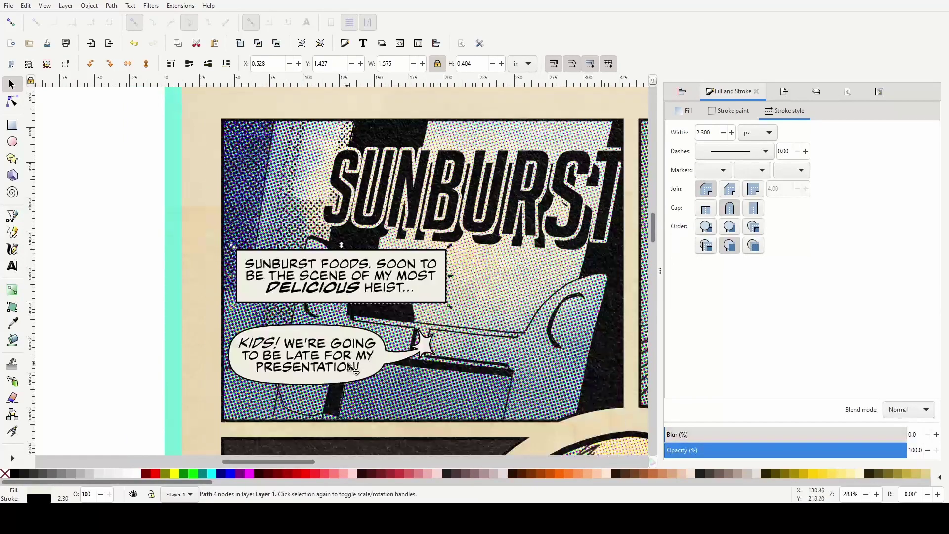
{"action": "left_click_drag", "start_coordinate": [99, 238], "coordinate": [468, 318]}
{"action": "left_click_drag", "start_coordinate": [426, 293], "coordinate": [428, 176]}
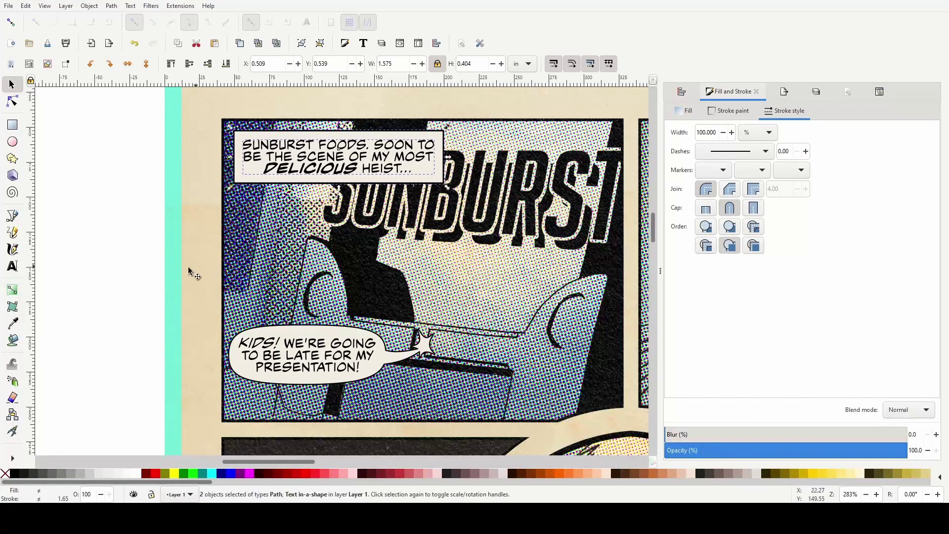
{"action": "left_click", "coordinate": [121, 272]}
{"action": "scroll", "coordinate": [120, 272], "scroll_direction": "down", "scroll_amount": 4}
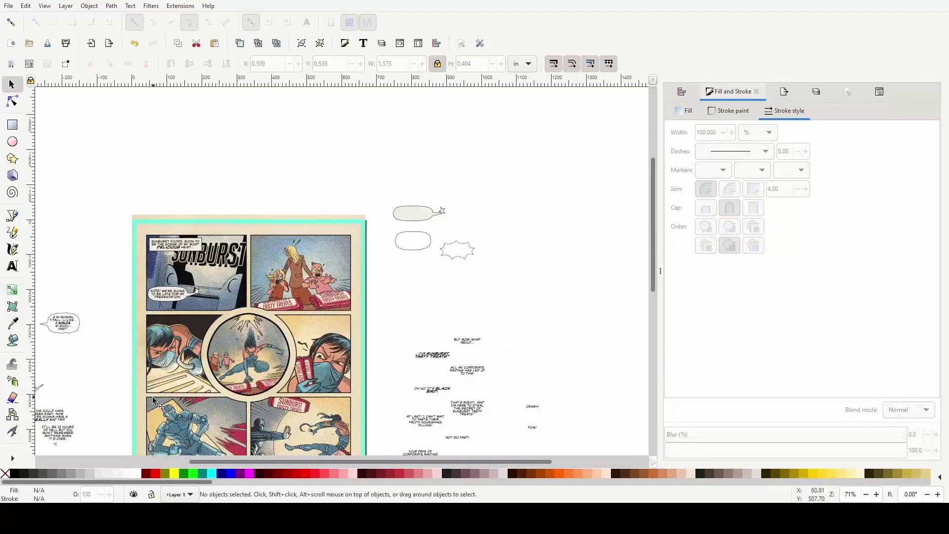
{"action": "scroll", "coordinate": [120, 254], "scroll_direction": "up", "scroll_amount": 4}
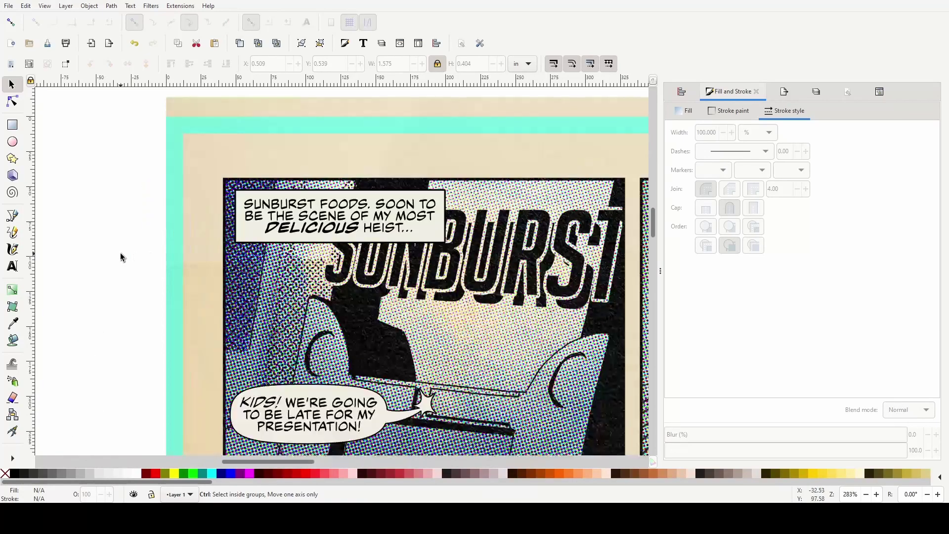
Move the caption box with its text down between the Sunburst title and the "Kids!" balloon, at about X 0.487 in, Y 1.427 in
{"action": "left_click_drag", "start_coordinate": [106, 176], "coordinate": [450, 274]}
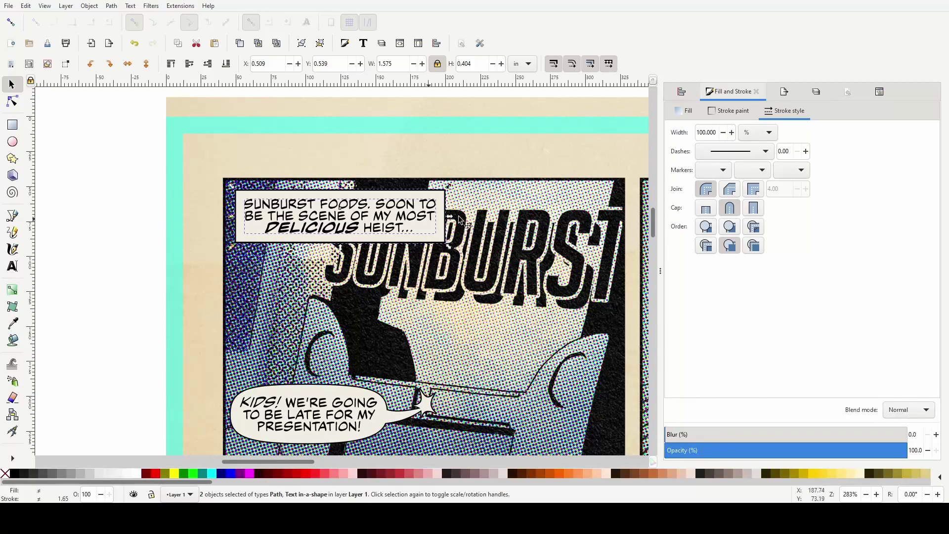
{"action": "left_click_drag", "start_coordinate": [377, 218], "coordinate": [377, 338]}
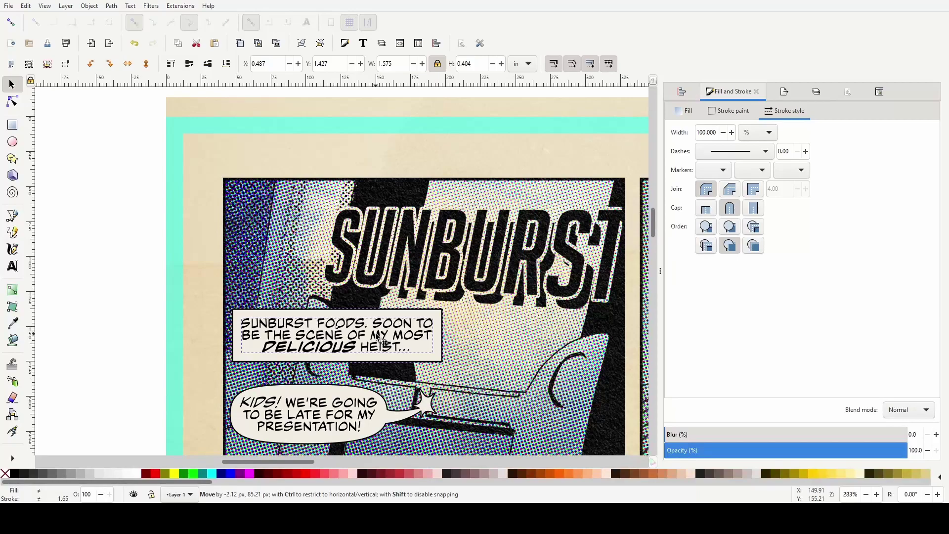
{"action": "left_click_drag", "start_coordinate": [377, 337], "coordinate": [377, 338]}
Nudge the caption box with its text slightly right and up to about X 0.520 in, Y 1.401 in
{"action": "scroll", "coordinate": [117, 345], "scroll_direction": "down", "scroll_amount": 2, "text": "ctrl"}
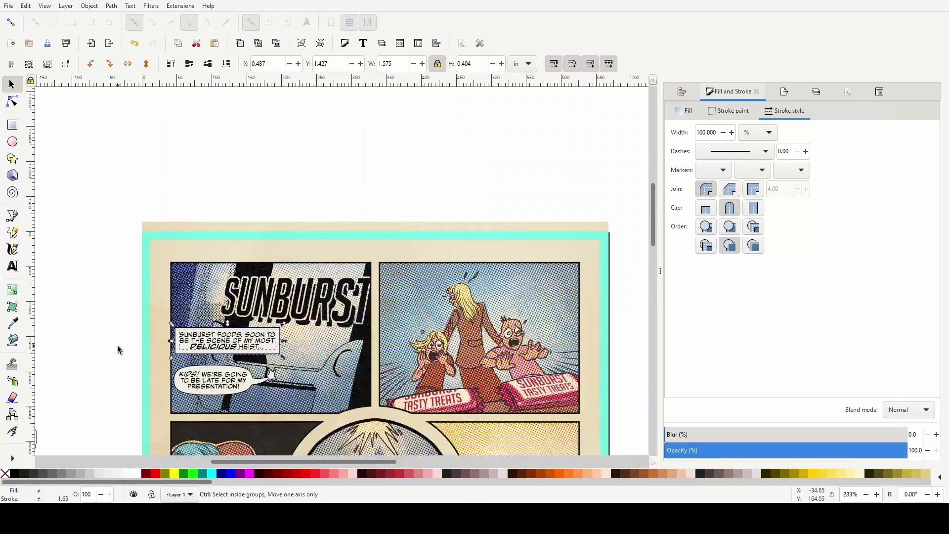
{"action": "scroll", "coordinate": [99, 371], "scroll_direction": "up", "scroll_amount": 2}
{"action": "scroll", "coordinate": [99, 372], "scroll_direction": "down", "scroll_amount": 6}
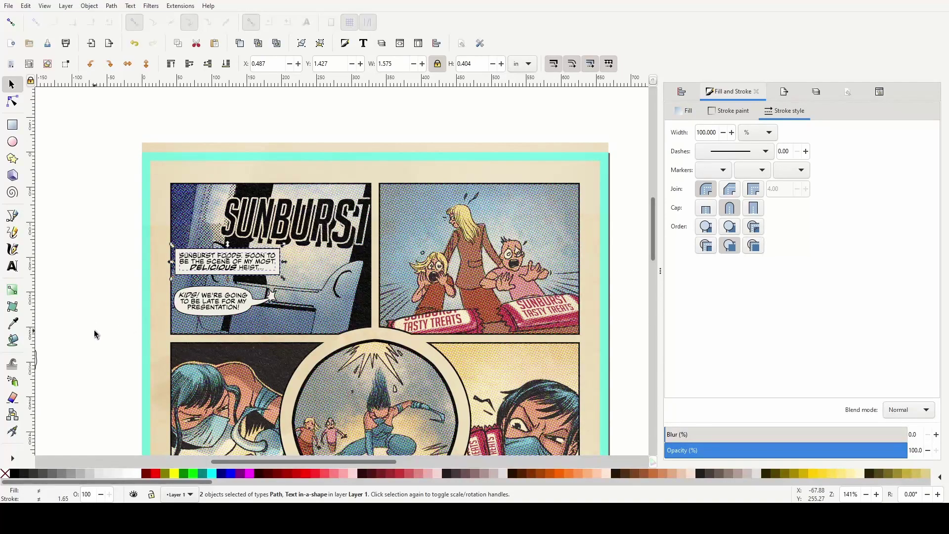
{"action": "scroll", "coordinate": [90, 304], "scroll_direction": "up", "scroll_amount": 2, "text": "ctrl"}
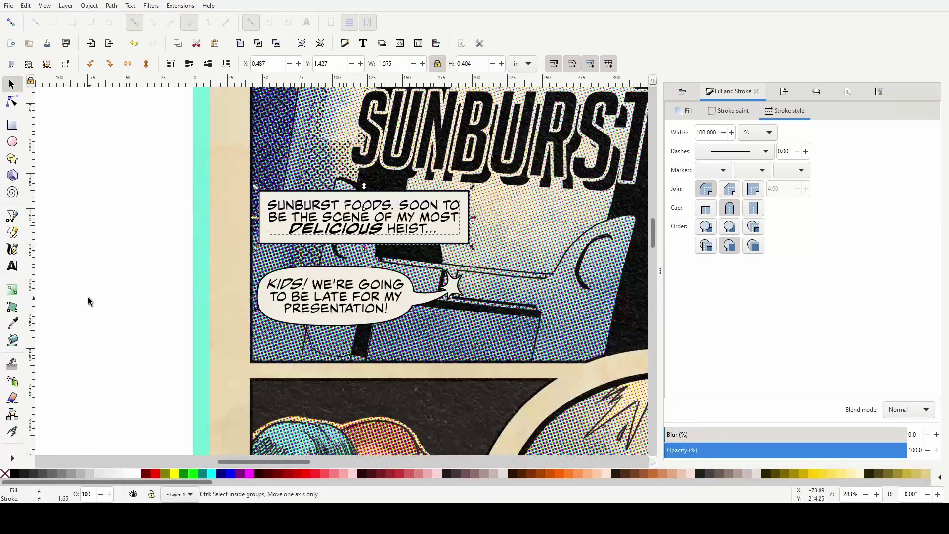
{"action": "scroll", "coordinate": [104, 270], "scroll_direction": "up", "scroll_amount": 1}
{"action": "scroll", "coordinate": [113, 279], "scroll_direction": "down", "scroll_amount": 8}
{"action": "scroll", "coordinate": [124, 285], "scroll_direction": "up", "scroll_amount": 8}
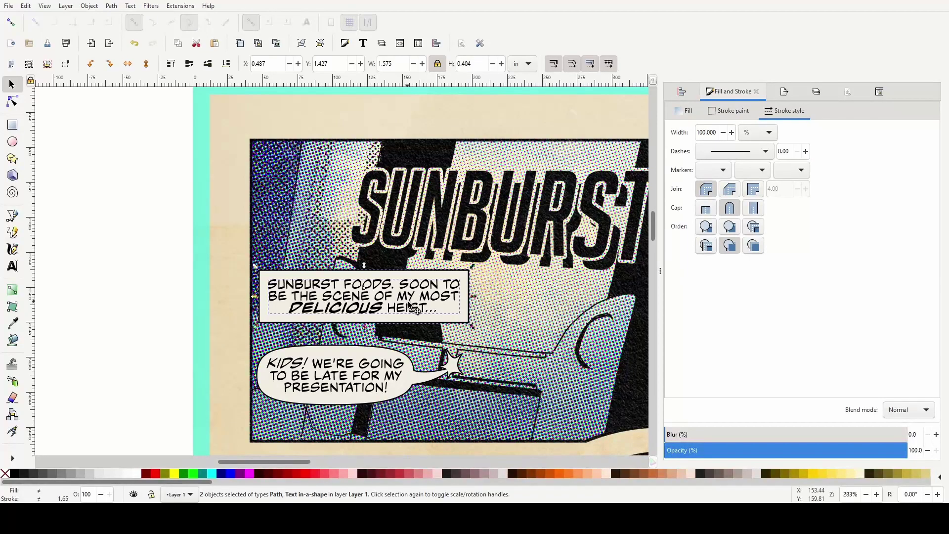
{"action": "left_click_drag", "start_coordinate": [409, 304], "coordinate": [423, 300]}
{"action": "left_click_drag", "start_coordinate": [275, 319], "coordinate": [265, 318]}
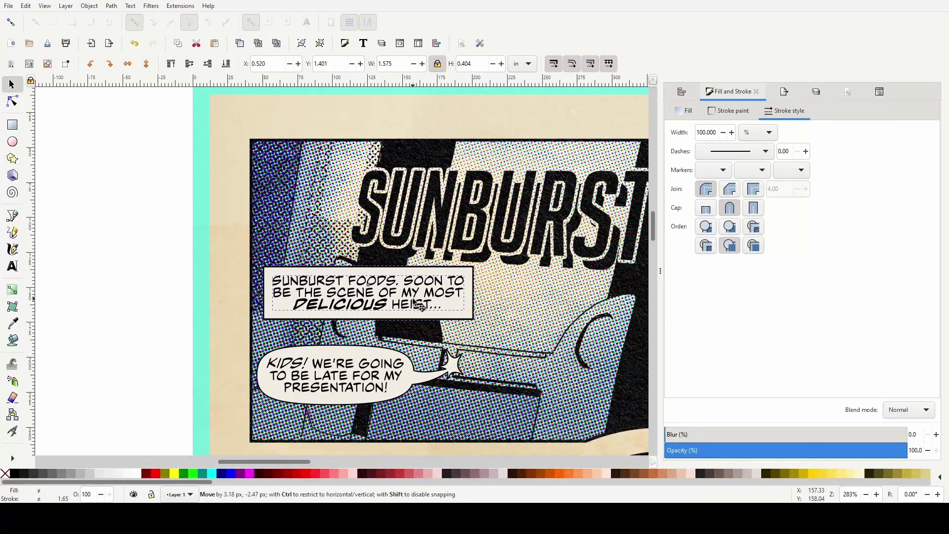
Recolour the first panel's caption box from off-white to a pale yellow fill, f0e39a
{"action": "left_click", "coordinate": [158, 294]}
{"action": "scroll", "coordinate": [157, 295], "scroll_direction": "down", "scroll_amount": 4}
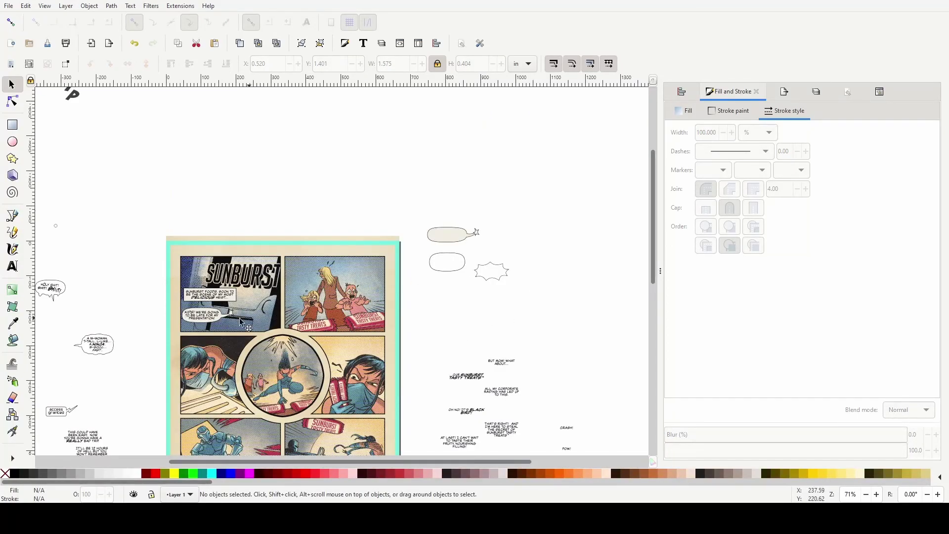
{"action": "scroll", "coordinate": [131, 310], "scroll_direction": "up", "scroll_amount": 4}
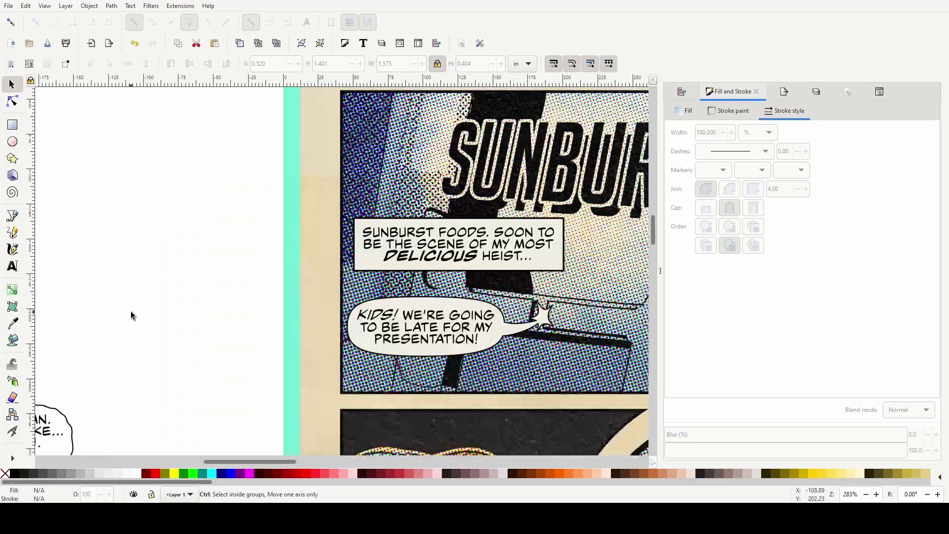
{"action": "left_click", "coordinate": [375, 268]}
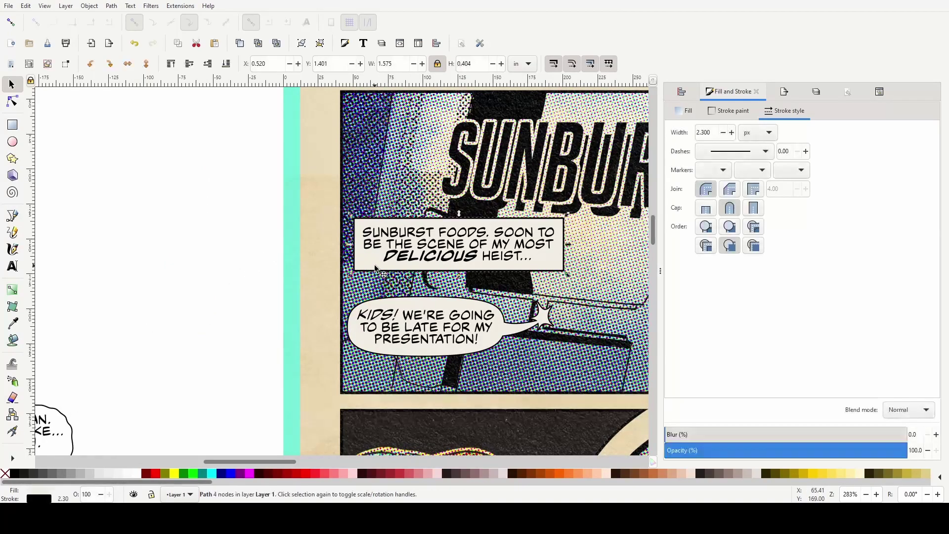
{"action": "left_click", "coordinate": [35, 491]}
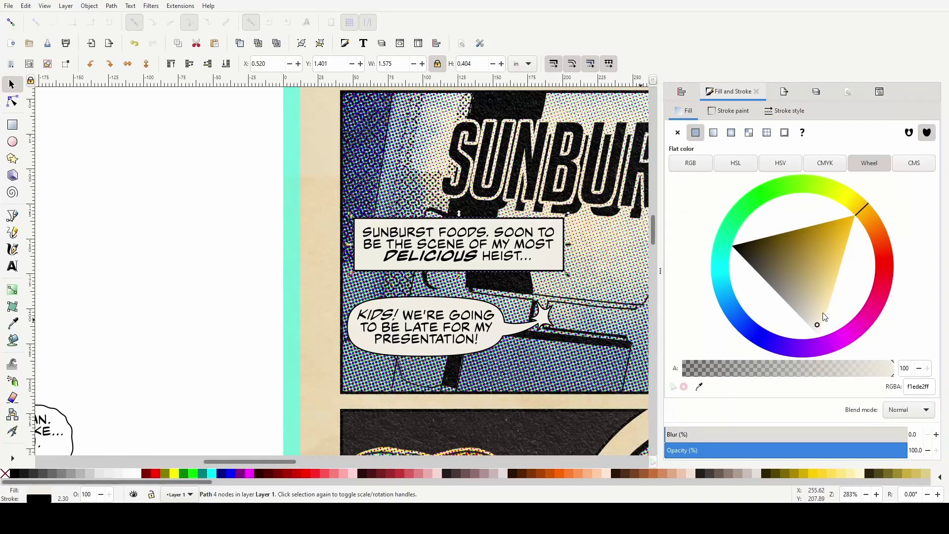
{"action": "mouse_move", "coordinate": [818, 325]}
{"action": "left_mouse_down"}
{"action": "mouse_move", "coordinate": [838, 279]}
{"action": "mouse_move", "coordinate": [818, 275]}
{"action": "mouse_move", "coordinate": [830, 280]}
{"action": "mouse_move", "coordinate": [840, 250]}
{"action": "mouse_move", "coordinate": [829, 262]}
{"action": "left_mouse_up"}
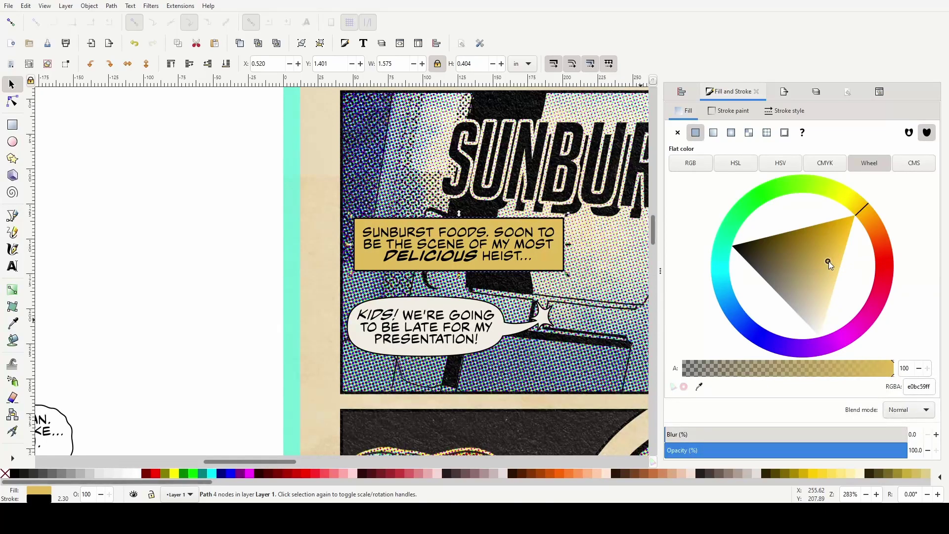
{"action": "left_click_drag", "start_coordinate": [829, 261], "coordinate": [833, 270]}
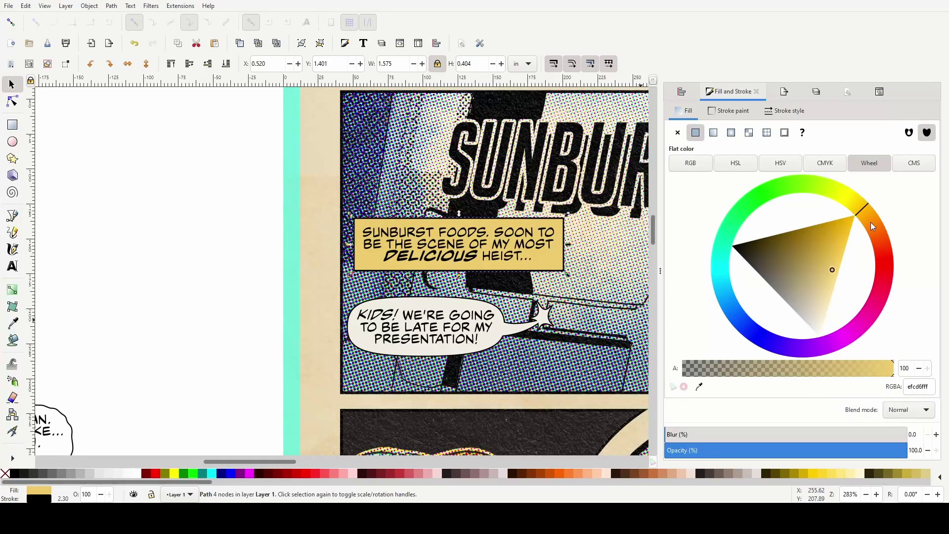
{"action": "left_click_drag", "start_coordinate": [862, 206], "coordinate": [853, 203]}
{"action": "left_click_drag", "start_coordinate": [832, 271], "coordinate": [831, 292]}
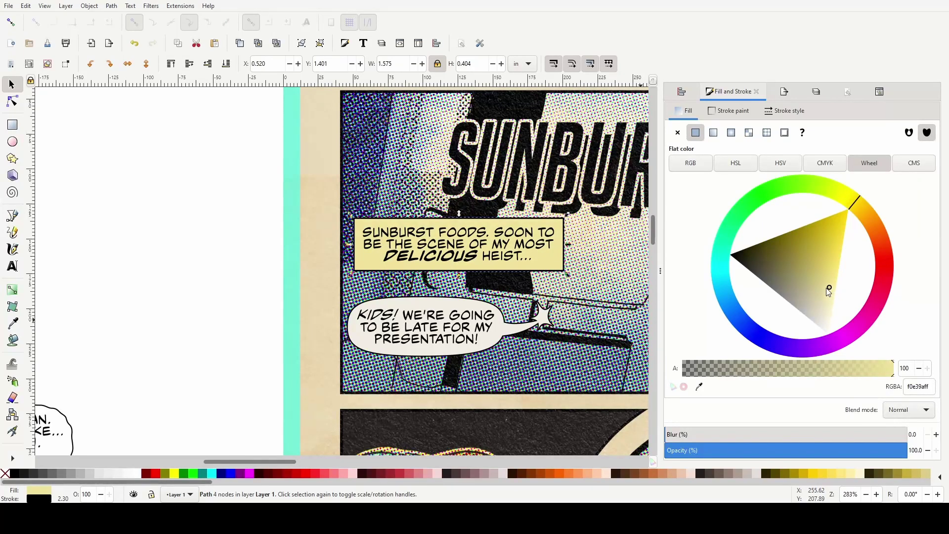
{"action": "left_click", "coordinate": [145, 309]}
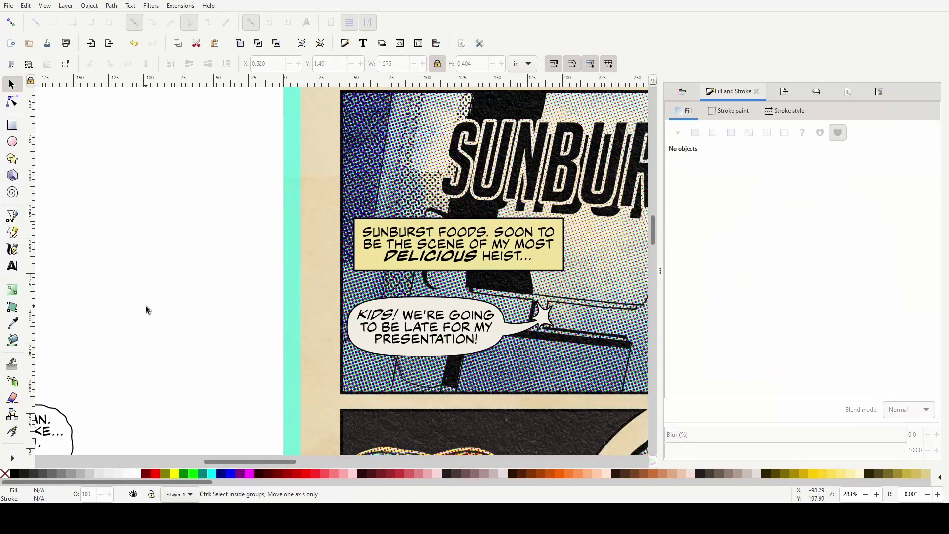
Review the page with the recoloured caption, then examine the blank balloon shapes and remaining dialogue beside the page
{"action": "scroll", "coordinate": [145, 304], "scroll_direction": "down", "scroll_amount": 2}
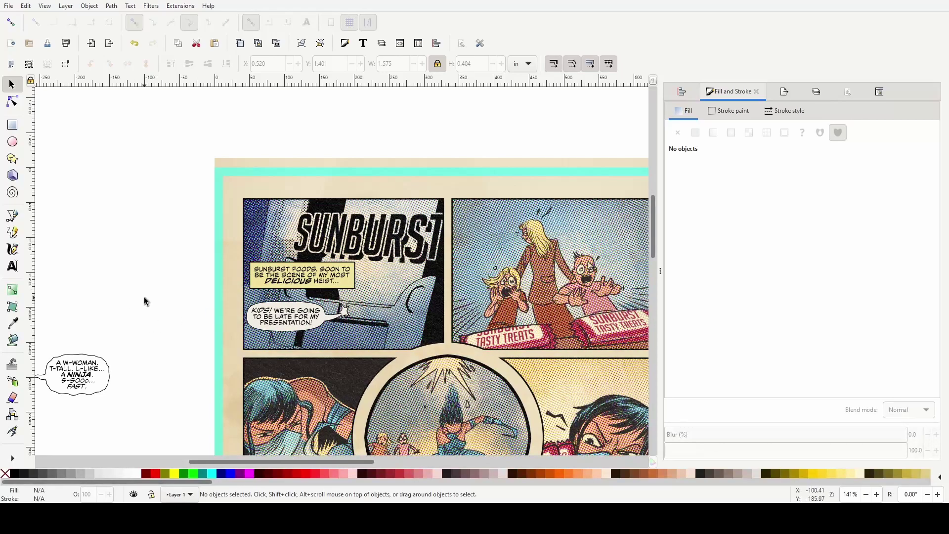
{"action": "scroll", "coordinate": [144, 296], "scroll_direction": "right", "scroll_amount": 5}
{"action": "scroll", "coordinate": [145, 299], "scroll_direction": "down", "scroll_amount": 3}
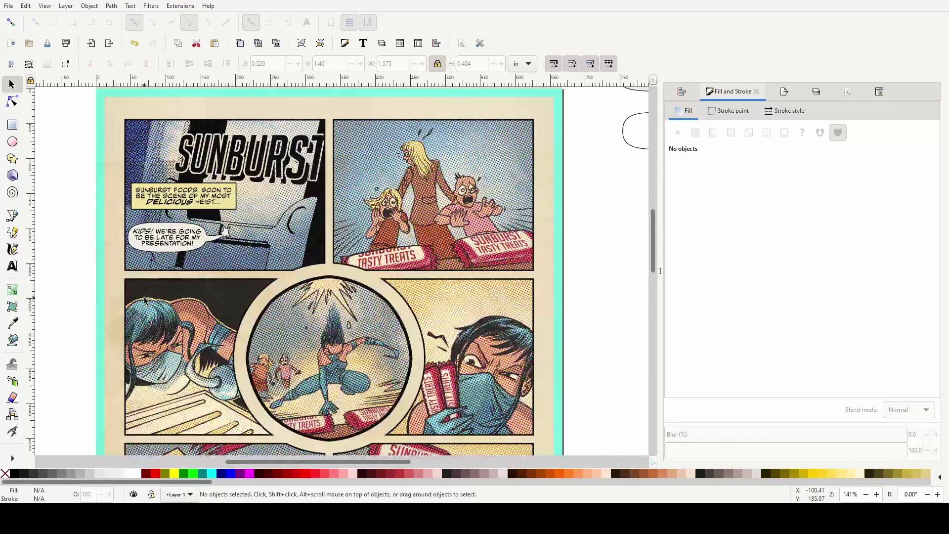
{"action": "scroll", "coordinate": [585, 292], "scroll_direction": "up", "scroll_amount": 5}
{"action": "scroll", "coordinate": [581, 312], "scroll_direction": "down", "scroll_amount": 2}
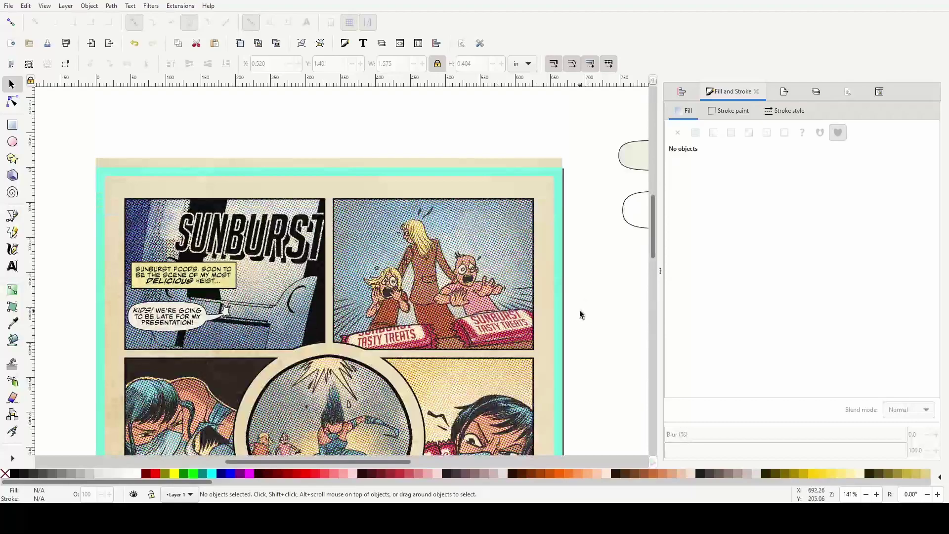
{"action": "scroll", "coordinate": [580, 310], "scroll_direction": "right", "scroll_amount": 5}
{"action": "scroll", "coordinate": [511, 328], "scroll_direction": "left", "scroll_amount": 3}
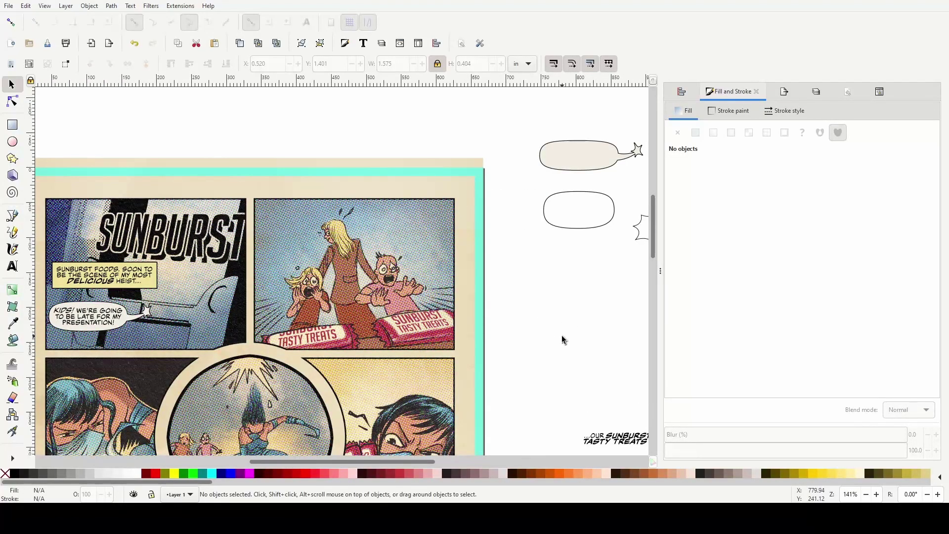
{"action": "scroll", "coordinate": [562, 335], "scroll_direction": "down", "scroll_amount": 4}
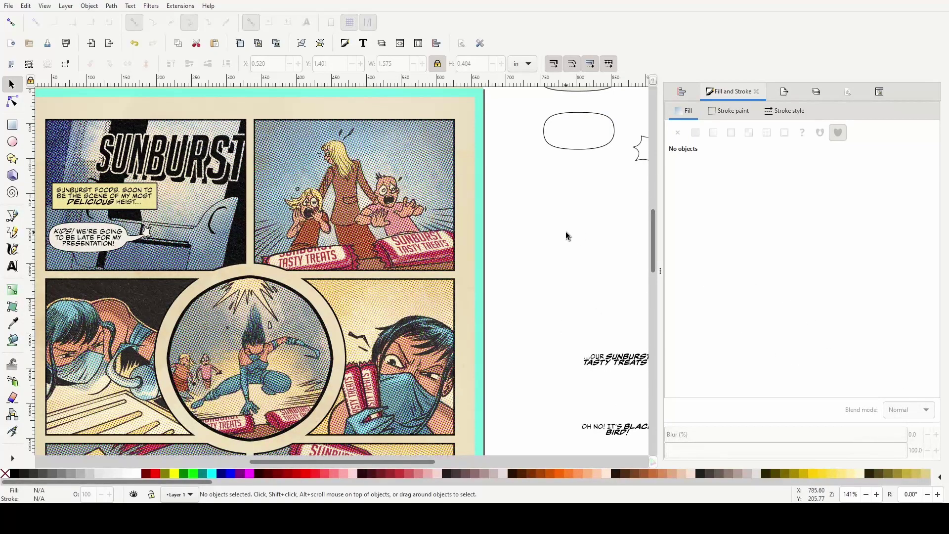
{"action": "scroll", "coordinate": [565, 235], "scroll_direction": "right", "scroll_amount": 5}
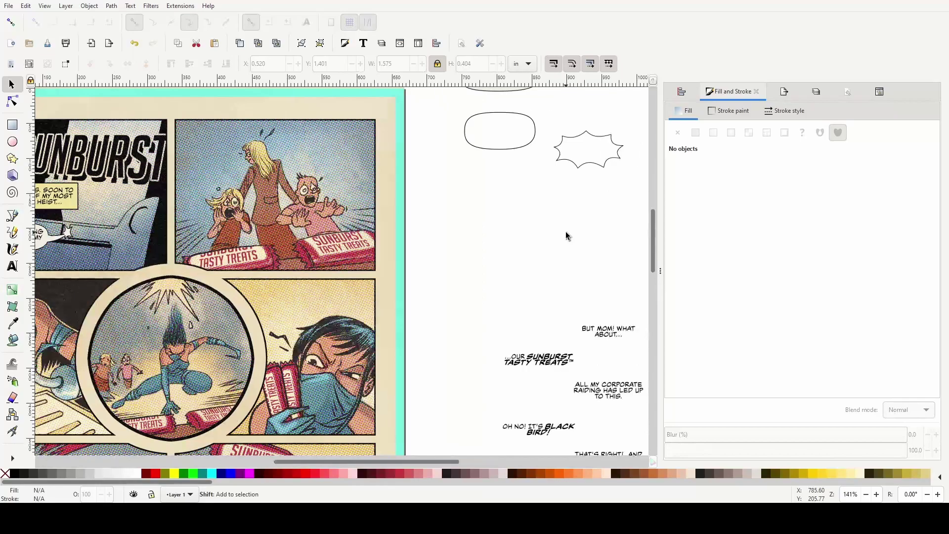
{"action": "scroll", "coordinate": [522, 249], "scroll_direction": "up", "scroll_amount": 2}
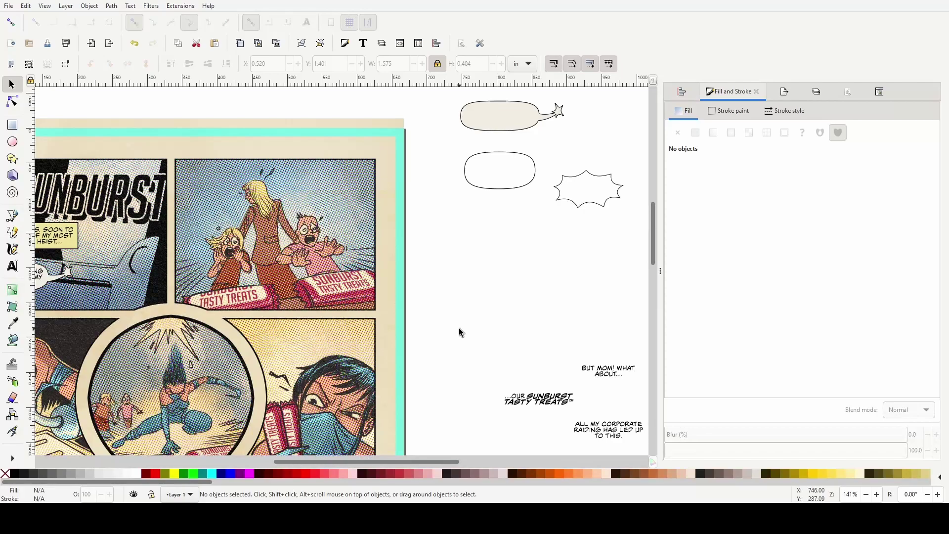
Duplicate the blank rounded balloon below the originals and place the "But Mom! What about..." text on top of it
{"action": "left_click", "coordinate": [503, 185]}
{"action": "key", "text": "ctrl+d"}
{"action": "left_click_drag", "start_coordinate": [500, 191], "coordinate": [500, 292]}
{"action": "left_click", "coordinate": [593, 365]}
{"action": "left_click_drag", "start_coordinate": [612, 374], "coordinate": [500, 298]}
{"action": "left_click", "coordinate": [500, 309]}
{"action": "key", "text": "Home"}
{"action": "left_click", "coordinate": [498, 418]}
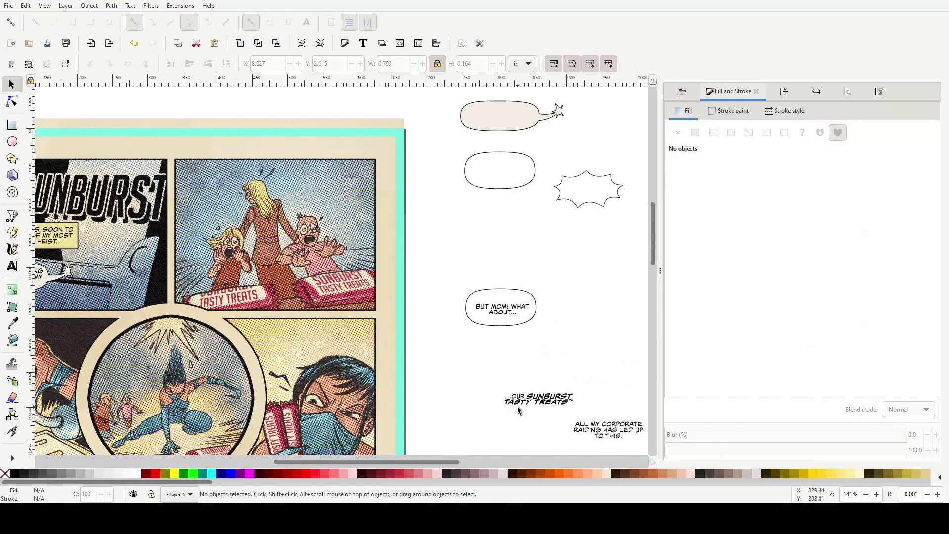
Move the "...our Sunburst Tasty Treats" text below and right of the "But Mom!" balloon and put a balloon copy behind it
{"action": "left_click_drag", "start_coordinate": [558, 394], "coordinate": [608, 350]}
{"action": "left_click", "coordinate": [514, 316]}
{"action": "key", "text": "Home"}
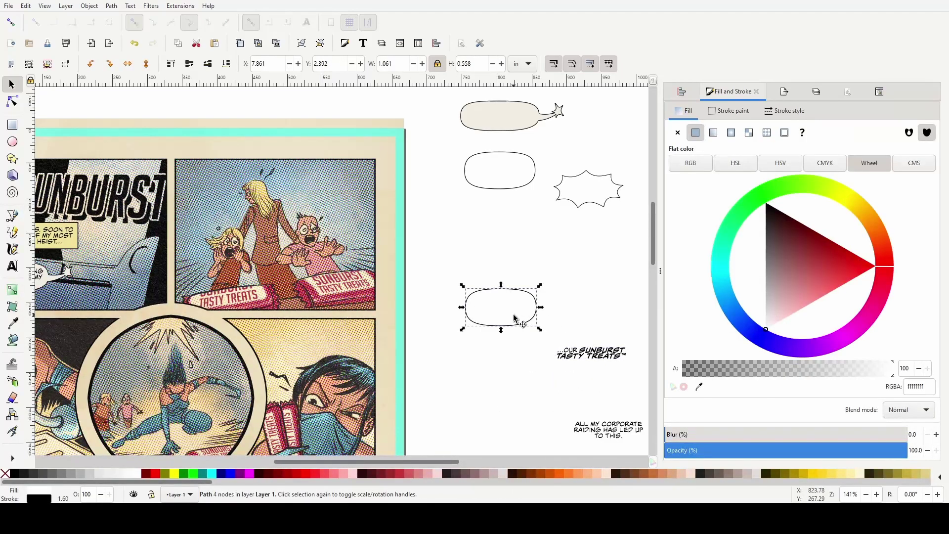
{"action": "left_click_drag", "start_coordinate": [514, 316], "coordinate": [609, 362]}
{"action": "key", "text": "End"}
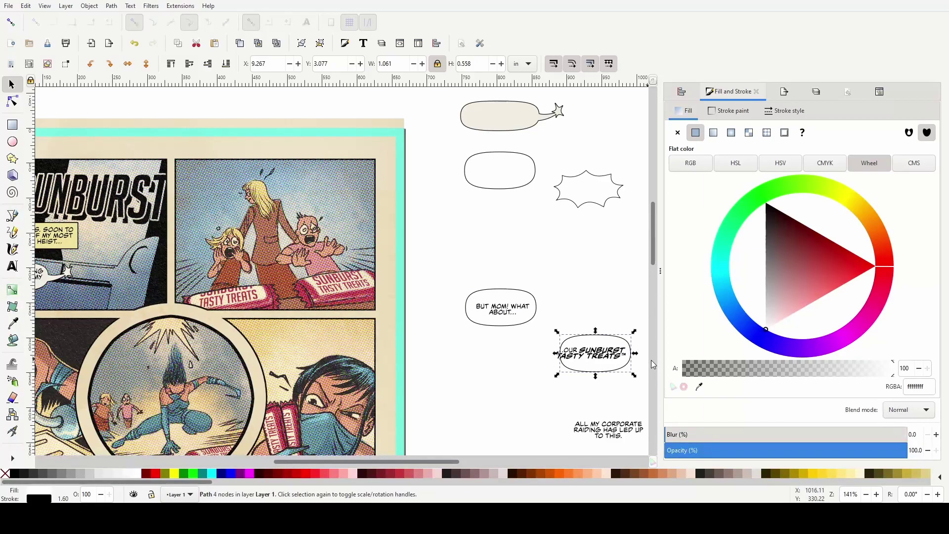
{"action": "left_click", "coordinate": [504, 375]}
Tighten the "But Mom! What about..." balloon around its text to about 0.943 in wide and 0.380 in high
{"action": "scroll", "coordinate": [512, 378], "scroll_direction": "up", "scroll_amount": 2}
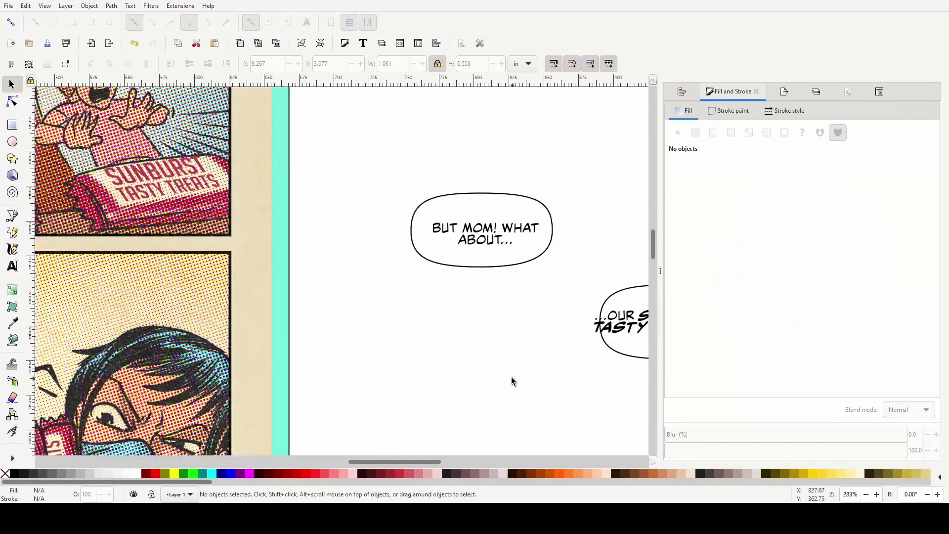
{"action": "left_click", "coordinate": [390, 261]}
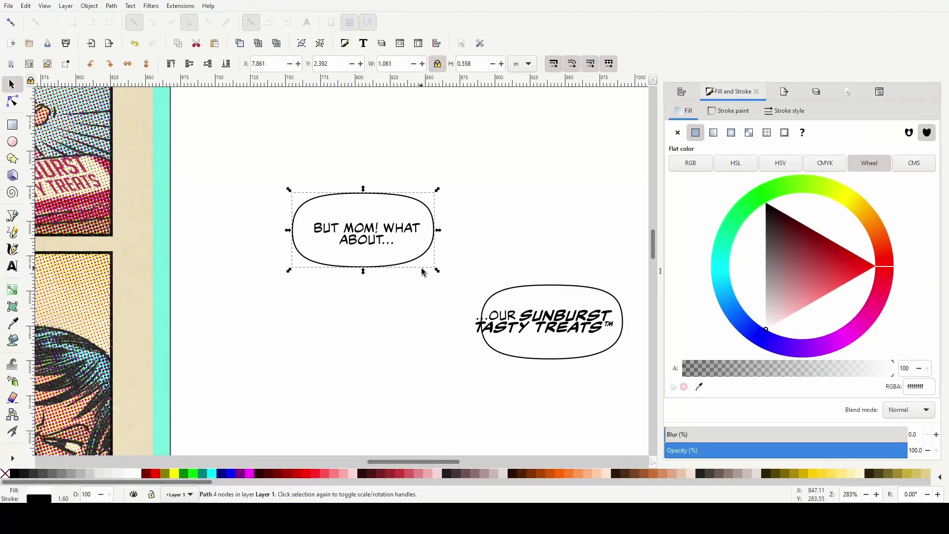
{"action": "scroll", "coordinate": [430, 293], "scroll_direction": "up", "scroll_amount": 2}
{"action": "left_click_drag", "start_coordinate": [312, 177], "coordinate": [298, 170]}
{"action": "left_click", "coordinate": [405, 219]}
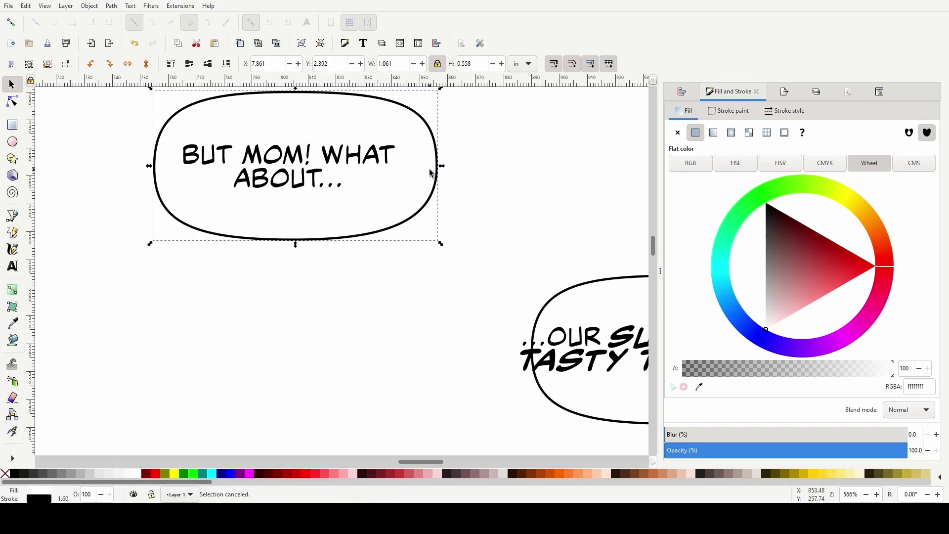
{"action": "left_click_drag", "start_coordinate": [443, 168], "coordinate": [423, 168]}
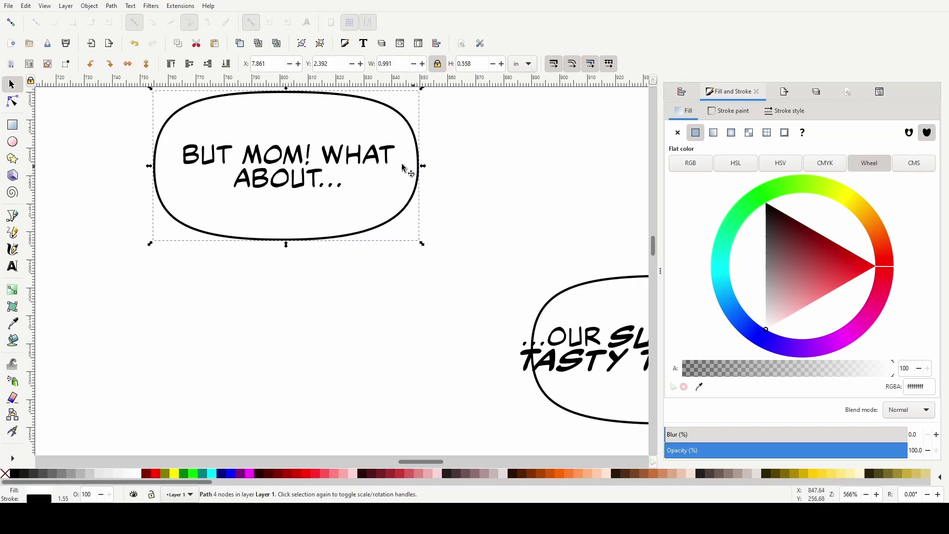
{"action": "left_click_drag", "start_coordinate": [150, 169], "coordinate": [163, 169]}
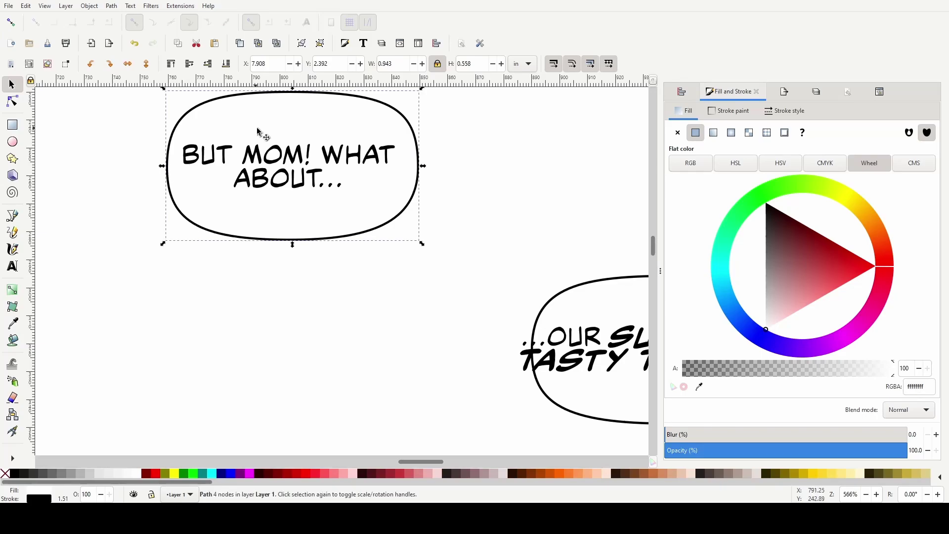
{"action": "scroll", "coordinate": [256, 131], "scroll_direction": "up", "scroll_amount": 2}
{"action": "left_click_drag", "start_coordinate": [292, 125], "coordinate": [289, 149]}
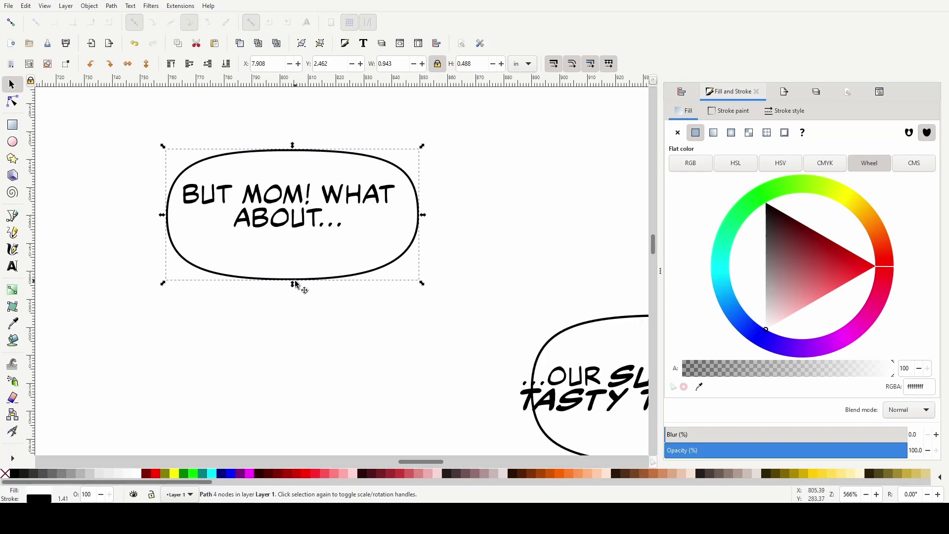
{"action": "left_click_drag", "start_coordinate": [295, 284], "coordinate": [292, 258]}
Centre the "But Mom! What about..." text horizontally and vertically within its balloon, aligning relative to the last selected object
{"action": "left_click", "coordinate": [332, 195]}
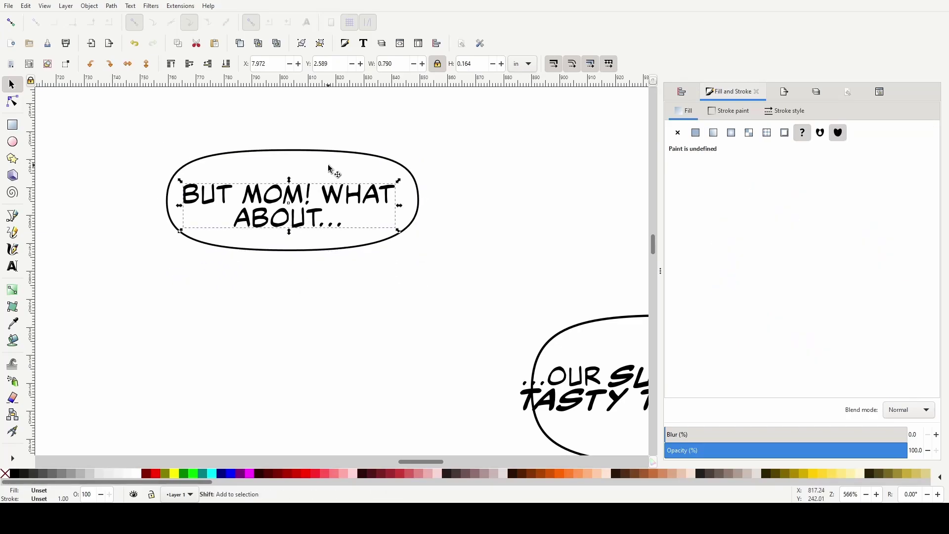
{"action": "left_click", "coordinate": [330, 167], "text": "shift"}
{"action": "left_click", "coordinate": [681, 91]}
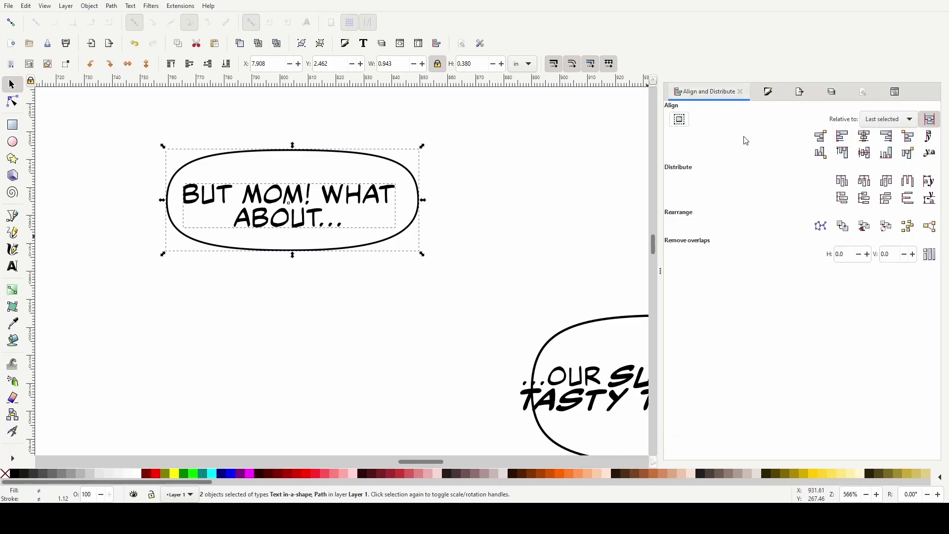
{"action": "left_click", "coordinate": [864, 136]}
{"action": "left_click", "coordinate": [864, 153]}
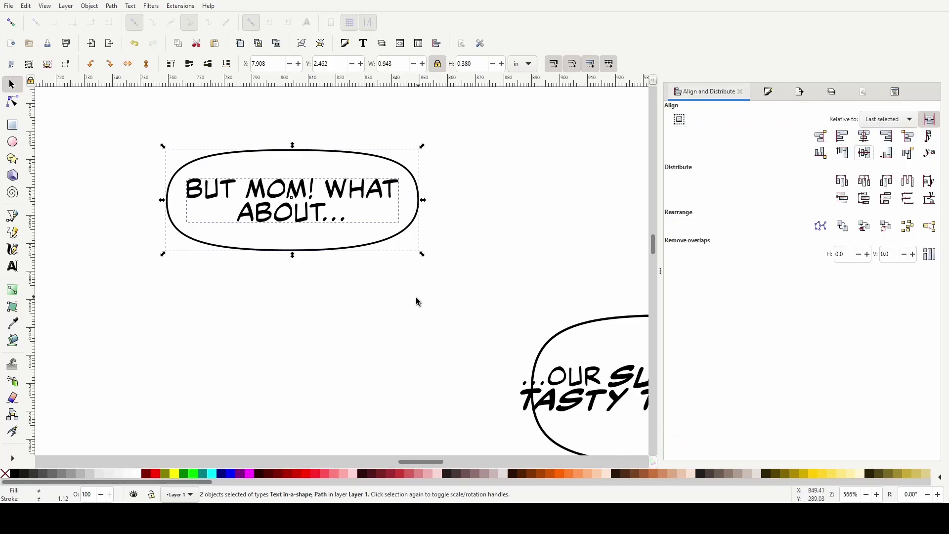
{"action": "left_click", "coordinate": [434, 316]}
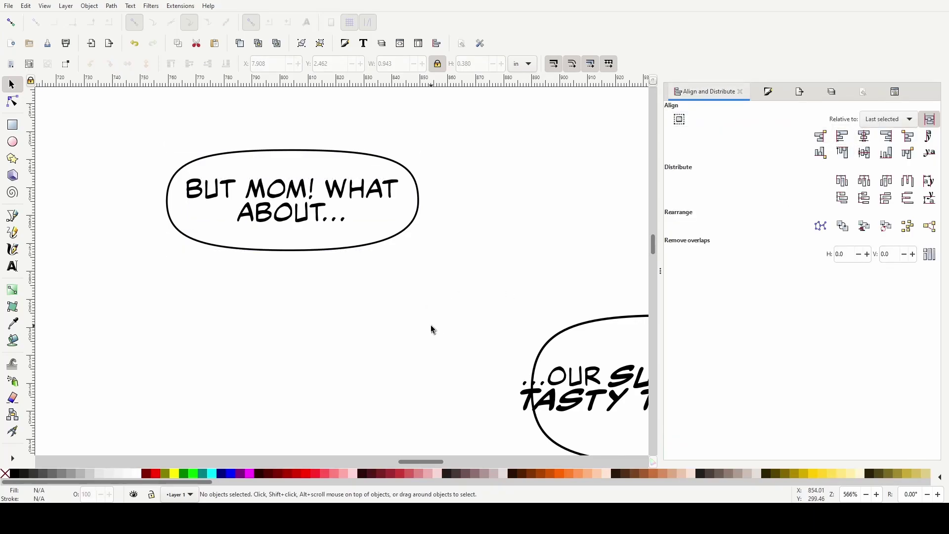
Examine the resized "But Mom!" balloon's outline and text fit up close and alongside the neighbouring balloons and dialogue
{"action": "scroll", "coordinate": [426, 320], "scroll_direction": "down", "scroll_amount": 2}
{"action": "scroll", "coordinate": [426, 320], "scroll_direction": "up", "scroll_amount": 3}
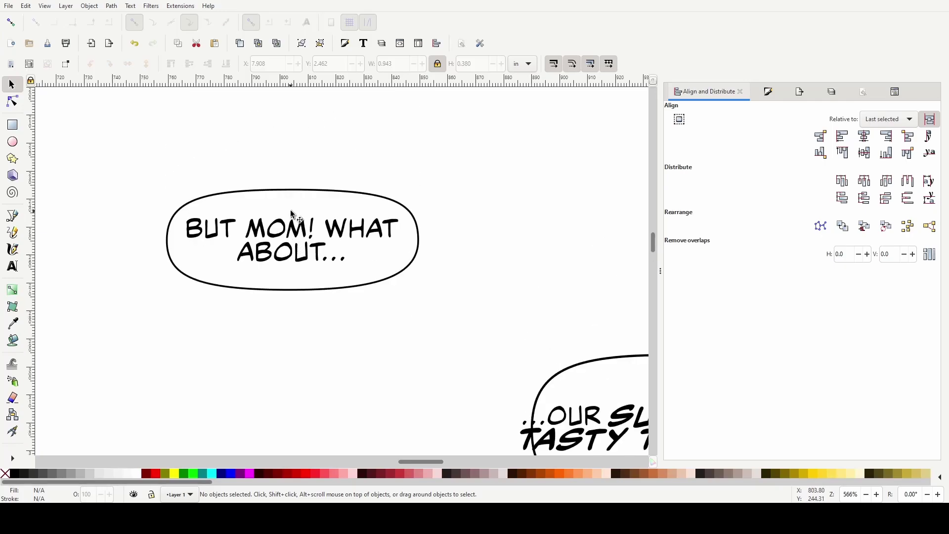
{"action": "left_click", "coordinate": [329, 246]}
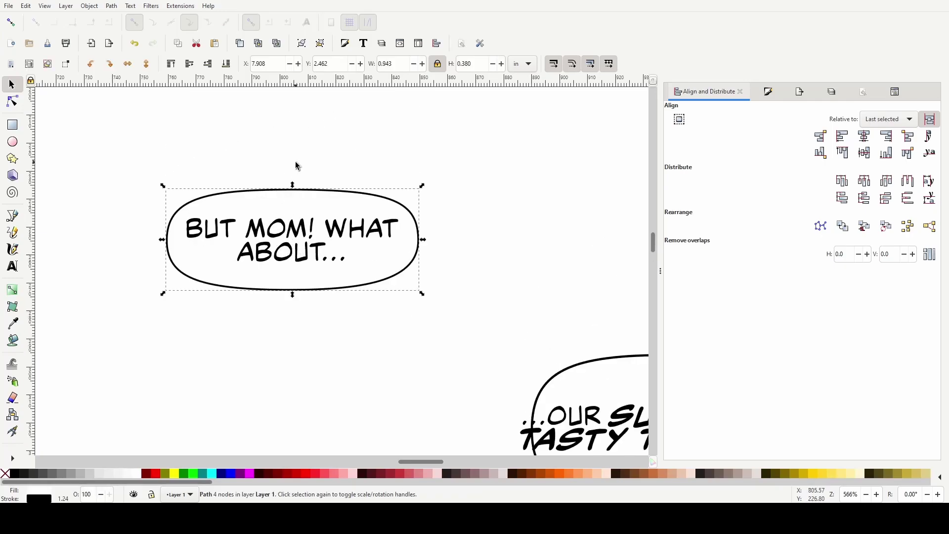
{"action": "scroll", "coordinate": [257, 277], "scroll_direction": "up", "scroll_amount": 1}
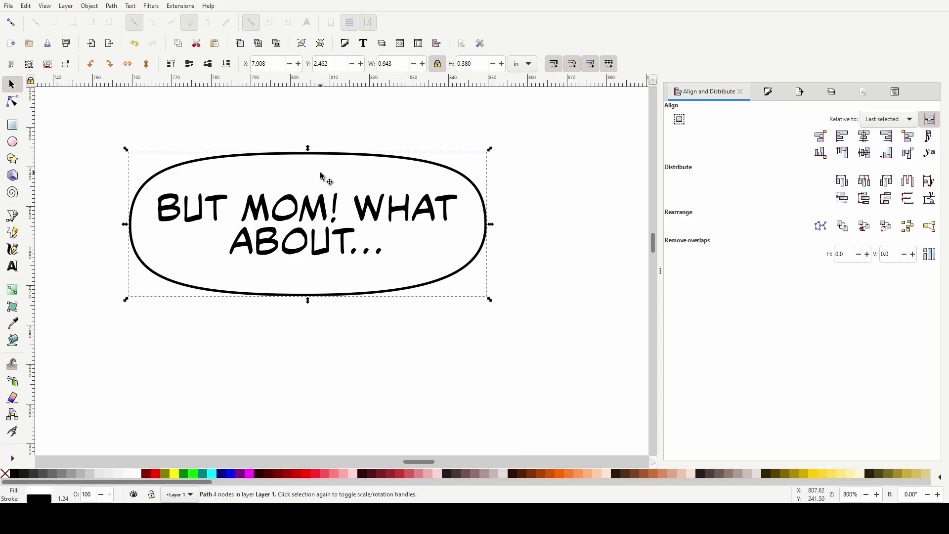
{"action": "scroll", "coordinate": [333, 278], "scroll_direction": "down", "scroll_amount": 6}
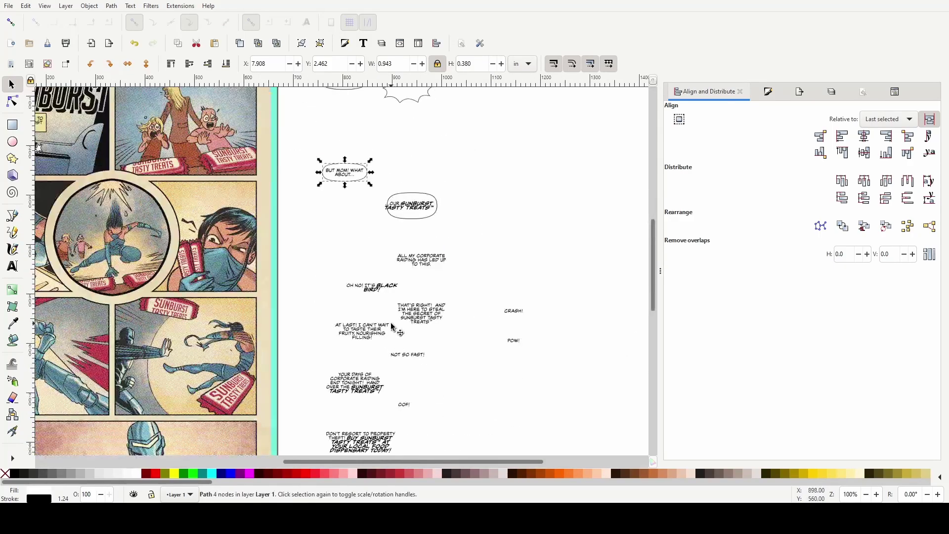
{"action": "scroll", "coordinate": [366, 277], "scroll_direction": "up", "scroll_amount": 4}
{"action": "scroll", "coordinate": [351, 292], "scroll_direction": "up", "scroll_amount": 2}
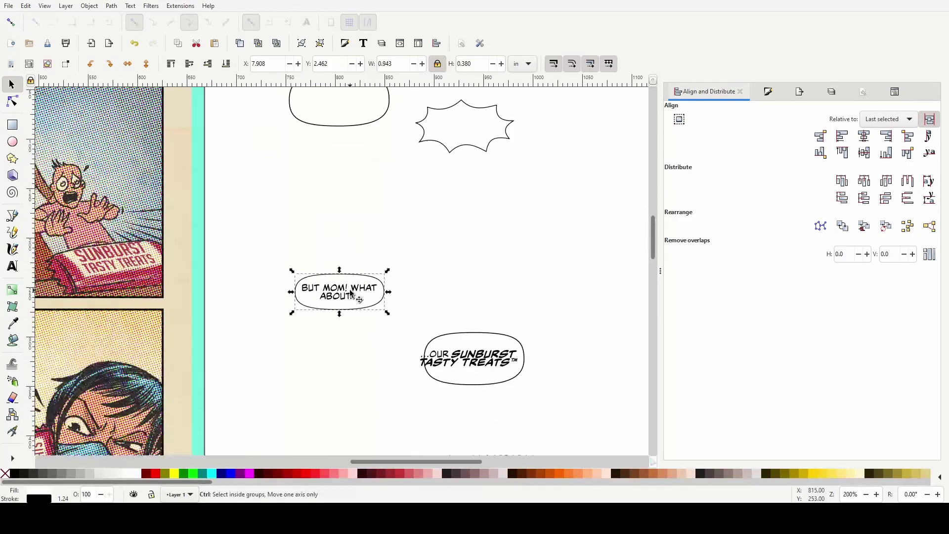
{"action": "scroll", "coordinate": [352, 315], "scroll_direction": "down", "scroll_amount": 1}
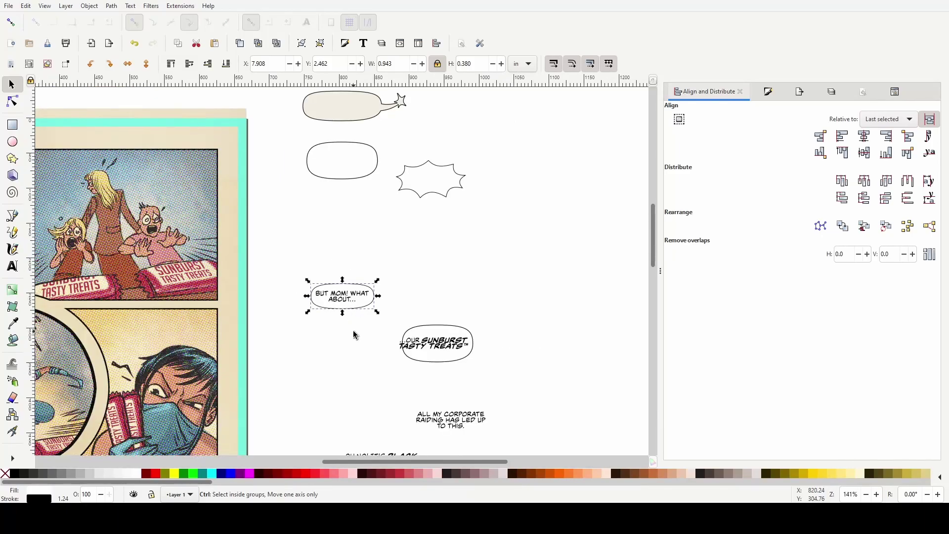
{"action": "scroll", "coordinate": [353, 330], "scroll_direction": "up", "scroll_amount": 4}
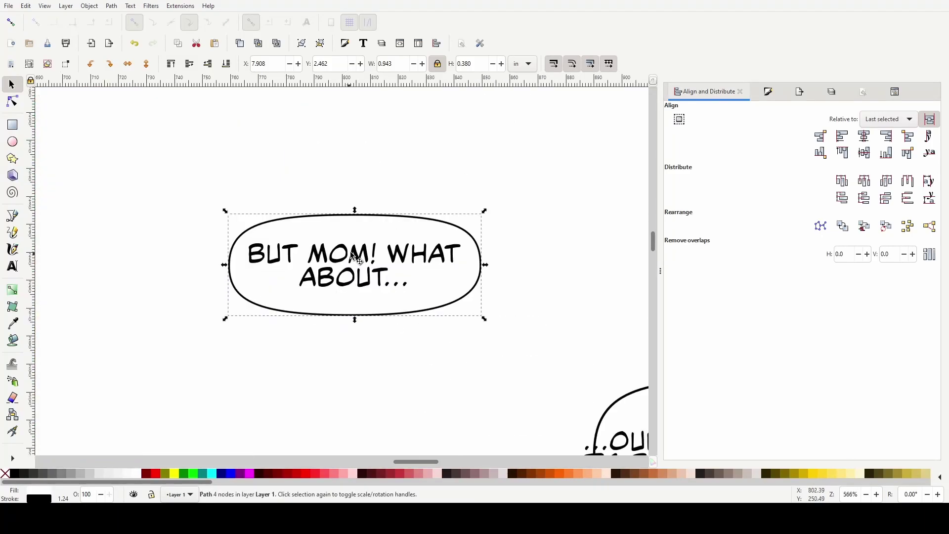
Flatten the "But Mom! What about..." balloon to about 0.336 in high by moving its upper and lower edges inward
{"action": "left_click_drag", "start_coordinate": [355, 210], "coordinate": [352, 217]}
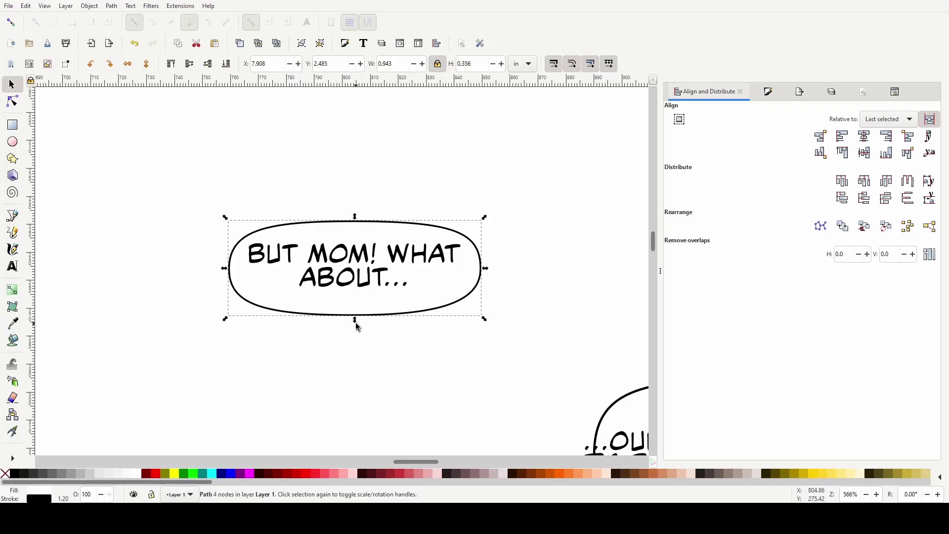
{"action": "left_click_drag", "start_coordinate": [354, 319], "coordinate": [354, 313]}
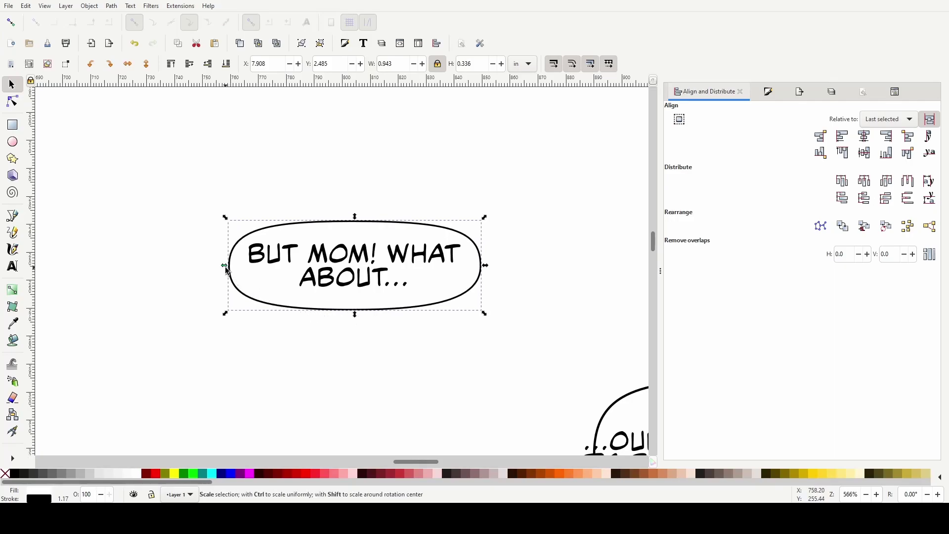
{"action": "left_click", "coordinate": [392, 267], "text": "shift"}
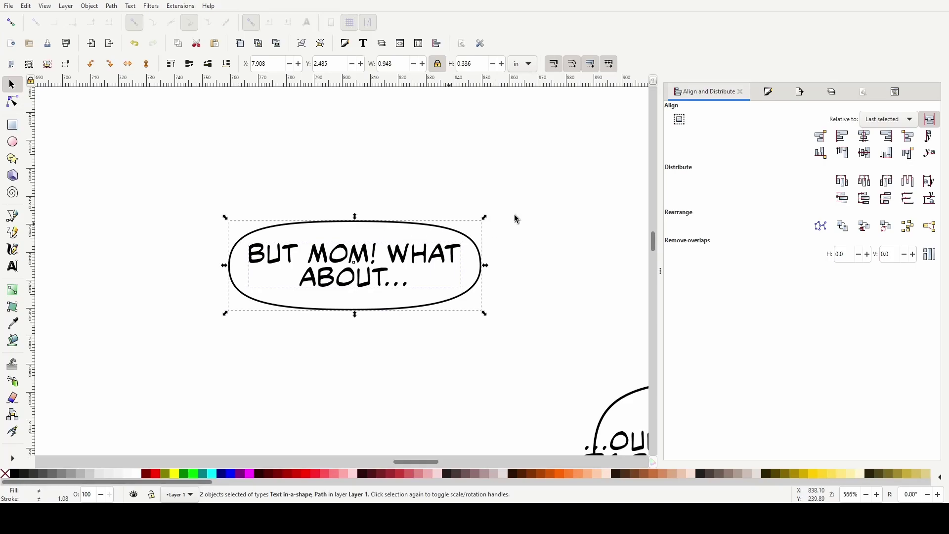
Edit the "But Mom!" balloon's nodes and lengthen the top node's left handle to fill out the upper-left curve
{"action": "left_click", "coordinate": [450, 309]}
{"action": "left_click", "coordinate": [394, 228]}
{"action": "key", "text": "n"}
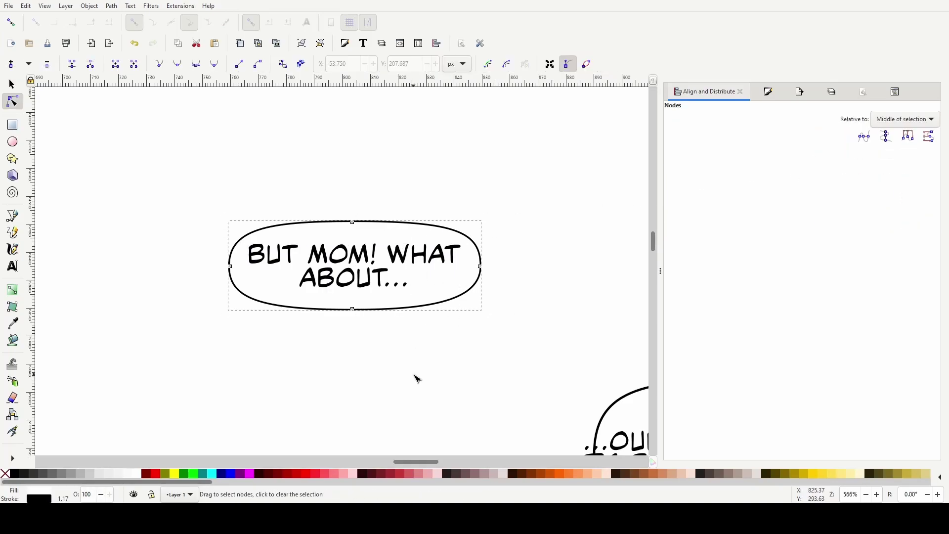
{"action": "scroll", "coordinate": [455, 394], "scroll_direction": "up", "scroll_amount": 2}
{"action": "scroll", "coordinate": [492, 201], "scroll_direction": "up", "scroll_amount": 6}
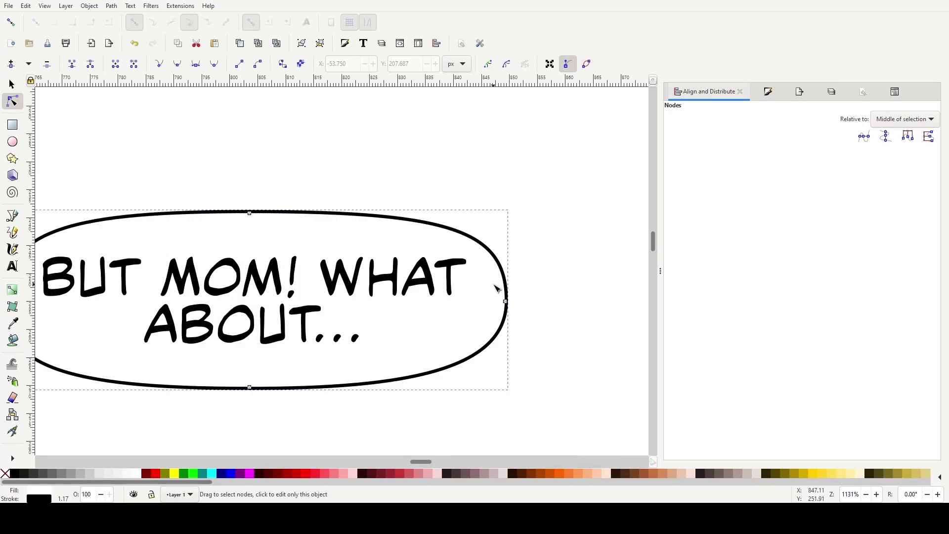
{"action": "left_click", "coordinate": [502, 273]}
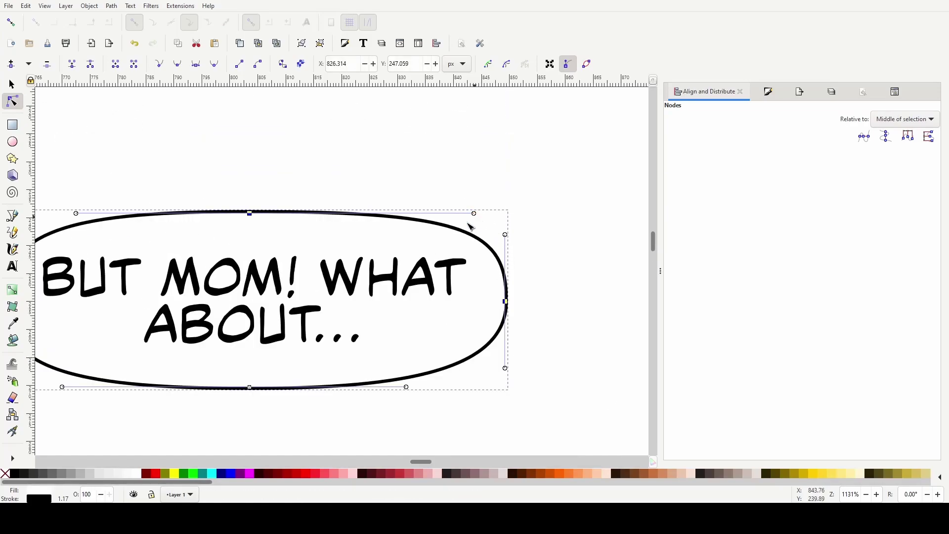
{"action": "scroll", "coordinate": [398, 231], "scroll_direction": "left", "scroll_amount": 5}
{"action": "scroll", "coordinate": [398, 230], "scroll_direction": "left", "scroll_amount": 3}
{"action": "left_click_drag", "start_coordinate": [273, 213], "coordinate": [252, 221]}
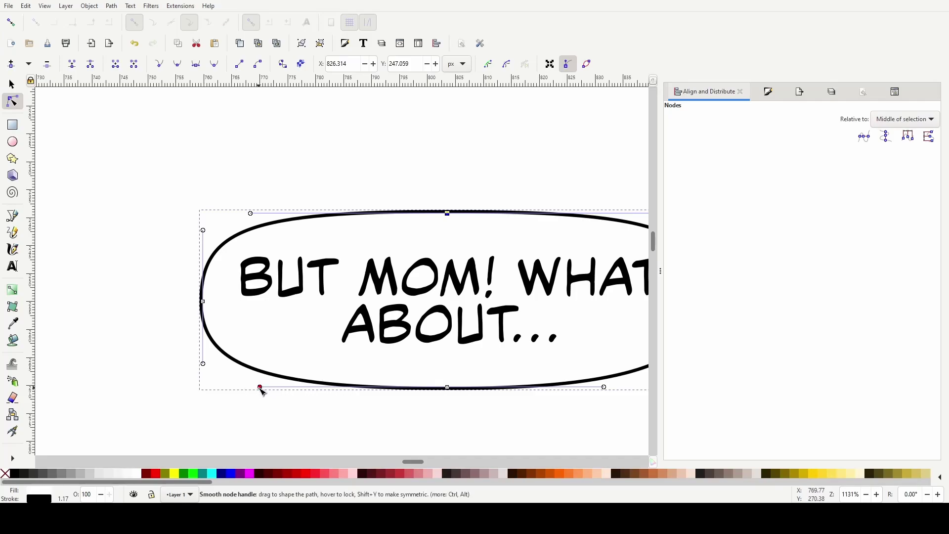
Shorten both handles of the "But Mom!" balloon's bottom node and the left node's upper handle for a slightly irregular outline
{"action": "left_click_drag", "start_coordinate": [261, 389], "coordinate": [274, 387]}
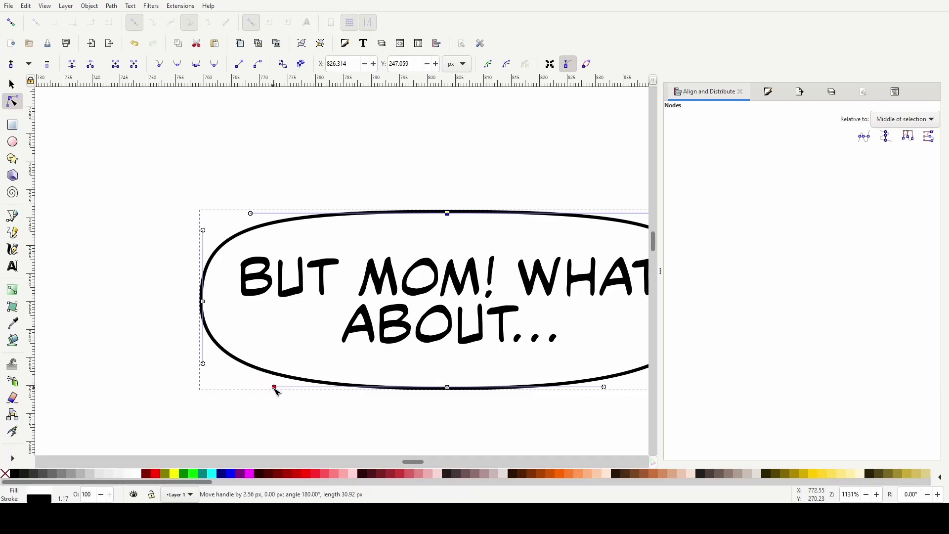
{"action": "scroll", "coordinate": [379, 379], "scroll_direction": "right", "scroll_amount": 5}
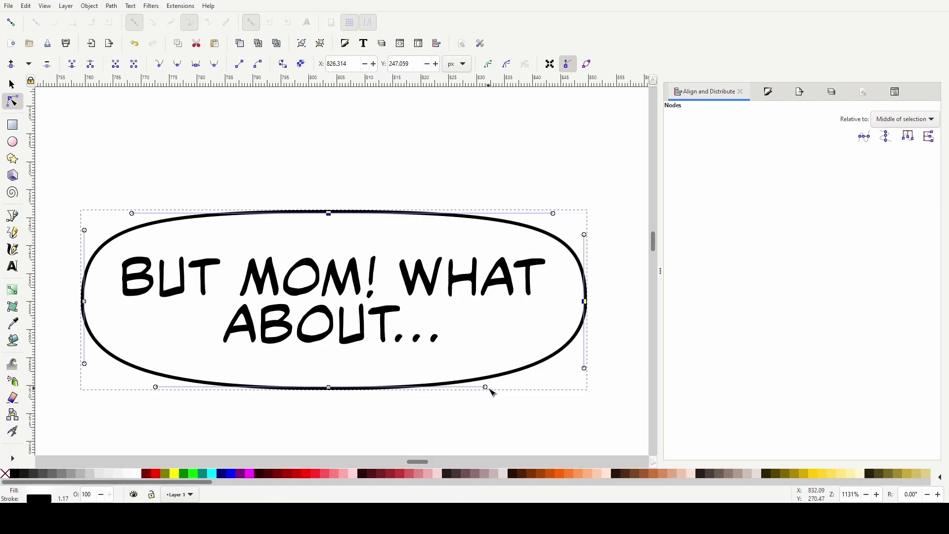
{"action": "left_click_drag", "start_coordinate": [483, 392], "coordinate": [465, 391]}
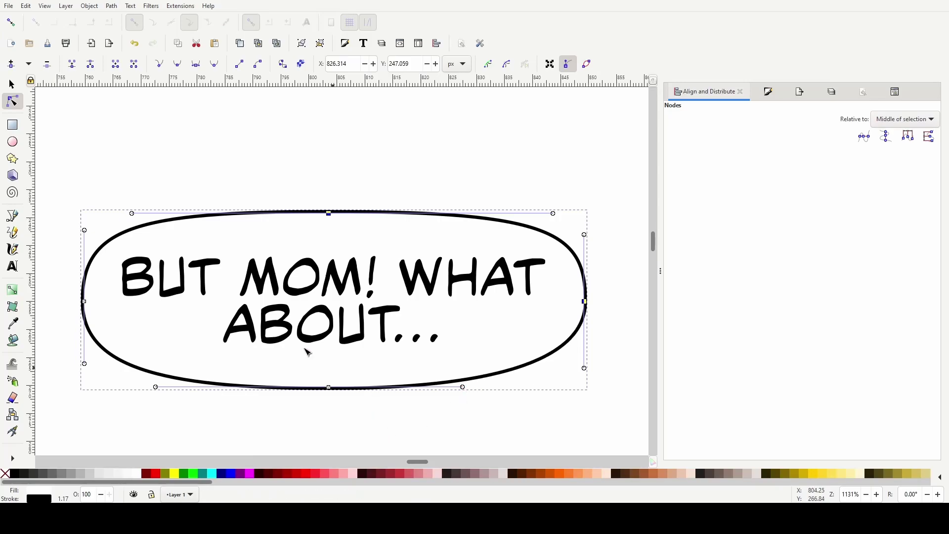
{"action": "left_click_drag", "start_coordinate": [84, 231], "coordinate": [90, 240]}
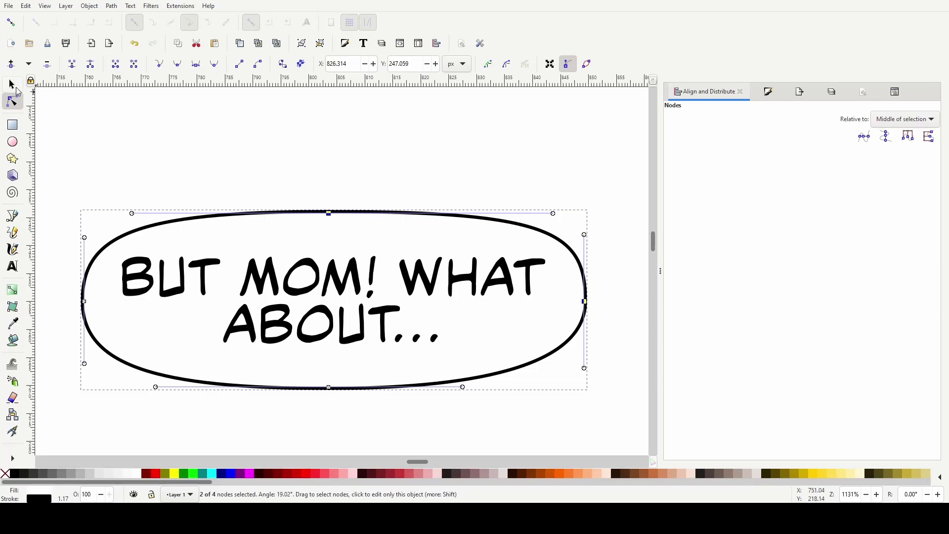
{"action": "left_click", "coordinate": [18, 90]}
{"action": "left_click", "coordinate": [176, 199]}
Examine the dripping "Holy Shit!" balloon on the pasteboard left of the page, including its outline and tail up close
{"action": "scroll", "coordinate": [177, 200], "scroll_direction": "down", "scroll_amount": 2}
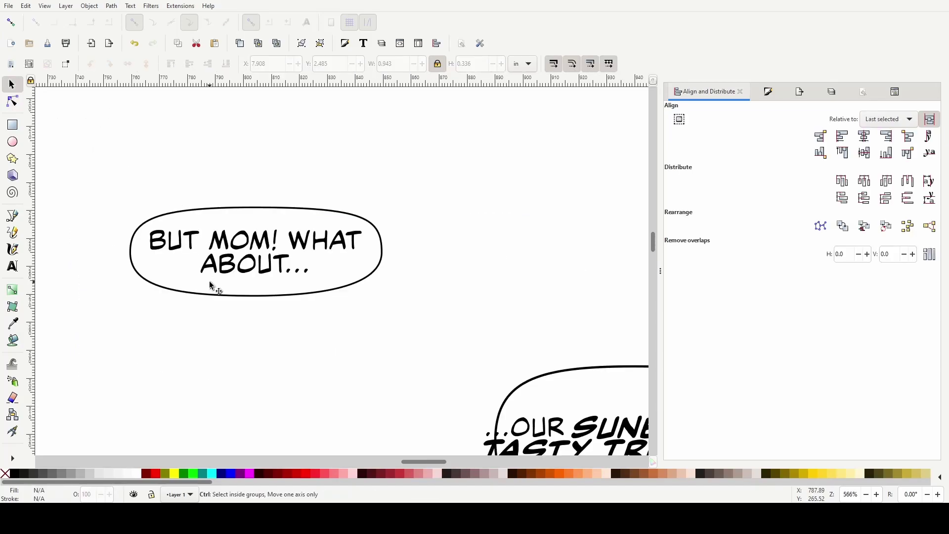
{"action": "scroll", "coordinate": [209, 285], "scroll_direction": "down", "scroll_amount": 1}
{"action": "scroll", "coordinate": [191, 299], "scroll_direction": "left", "scroll_amount": 5}
{"action": "scroll", "coordinate": [191, 300], "scroll_direction": "down", "scroll_amount": 2}
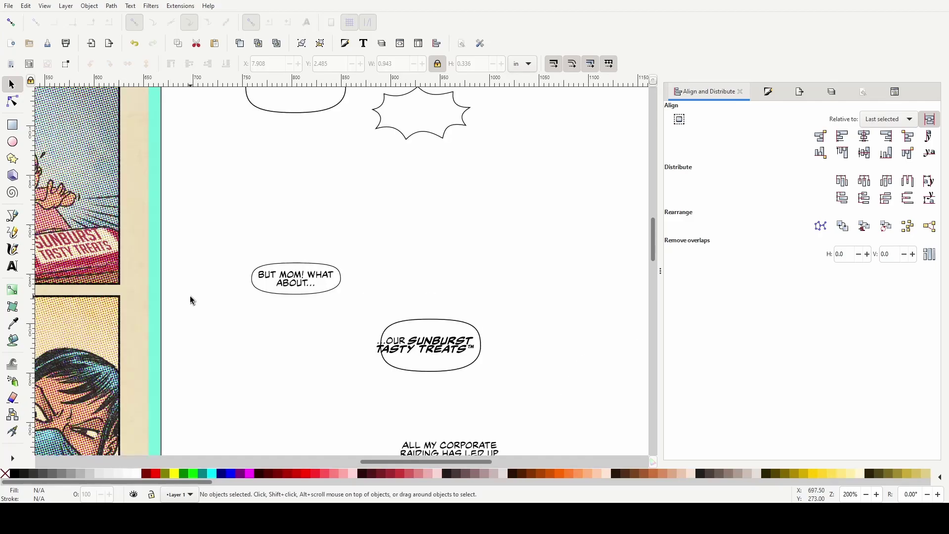
{"action": "scroll", "coordinate": [191, 295], "scroll_direction": "left", "scroll_amount": 5}
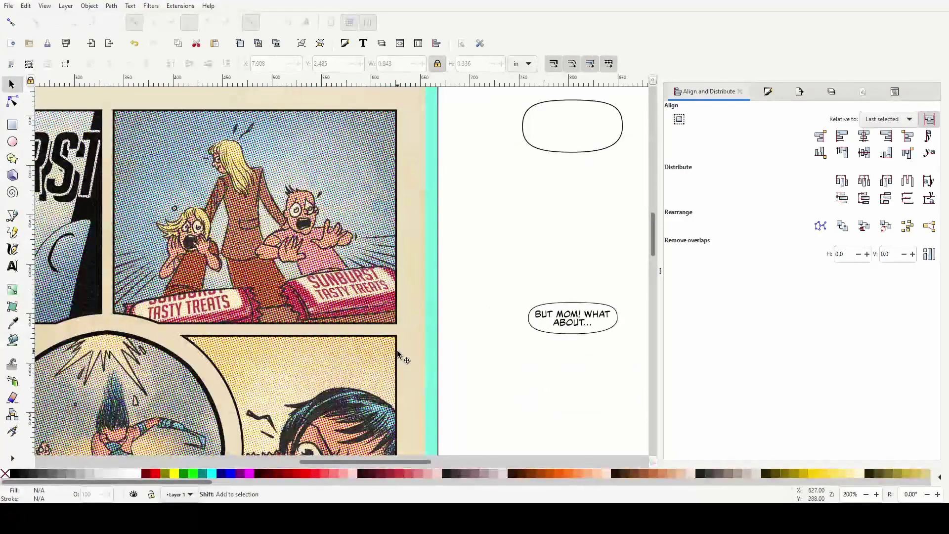
{"action": "scroll", "coordinate": [473, 330], "scroll_direction": "down", "scroll_amount": 2}
{"action": "scroll", "coordinate": [244, 357], "scroll_direction": "up", "scroll_amount": 3}
{"action": "scroll", "coordinate": [244, 357], "scroll_direction": "down", "scroll_amount": 4}
{"action": "scroll", "coordinate": [148, 316], "scroll_direction": "left", "scroll_amount": 4}
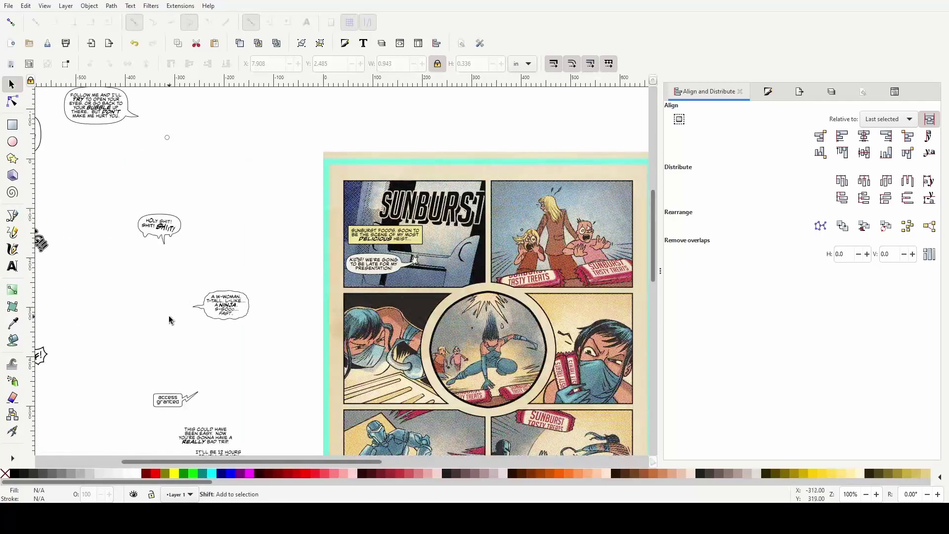
{"action": "scroll", "coordinate": [168, 320], "scroll_direction": "left", "scroll_amount": 2}
{"action": "scroll", "coordinate": [277, 301], "scroll_direction": "up", "scroll_amount": 2}
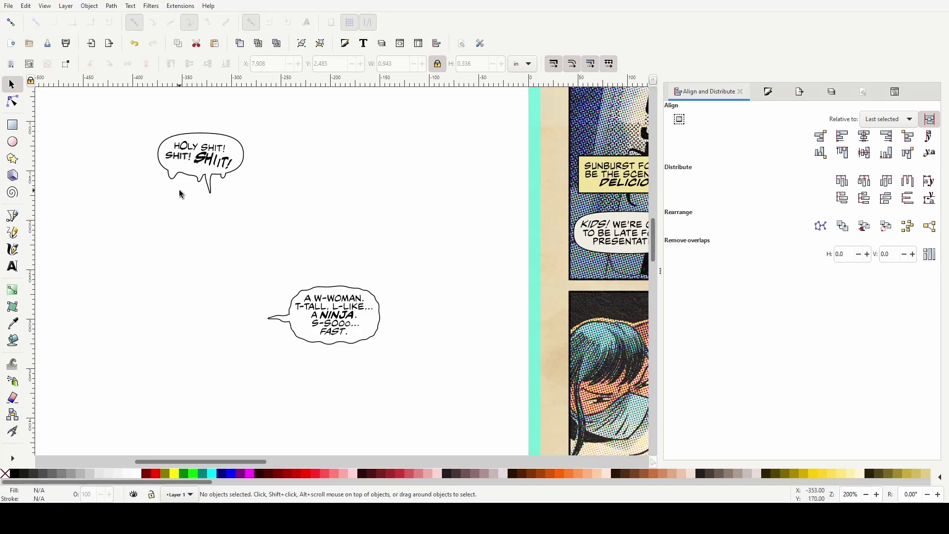
{"action": "left_click_drag", "start_coordinate": [127, 119], "coordinate": [142, 143]}
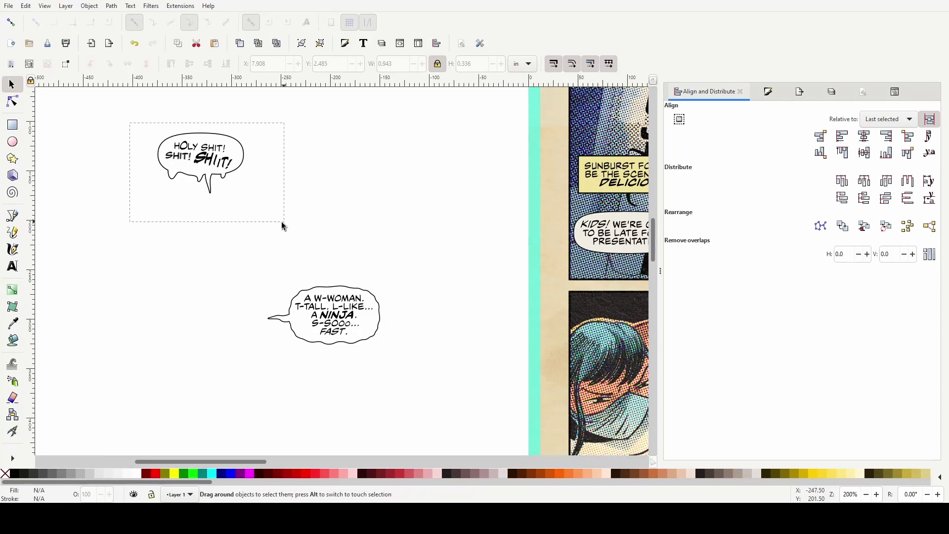
{"action": "left_click_drag", "start_coordinate": [282, 221], "coordinate": [283, 222]}
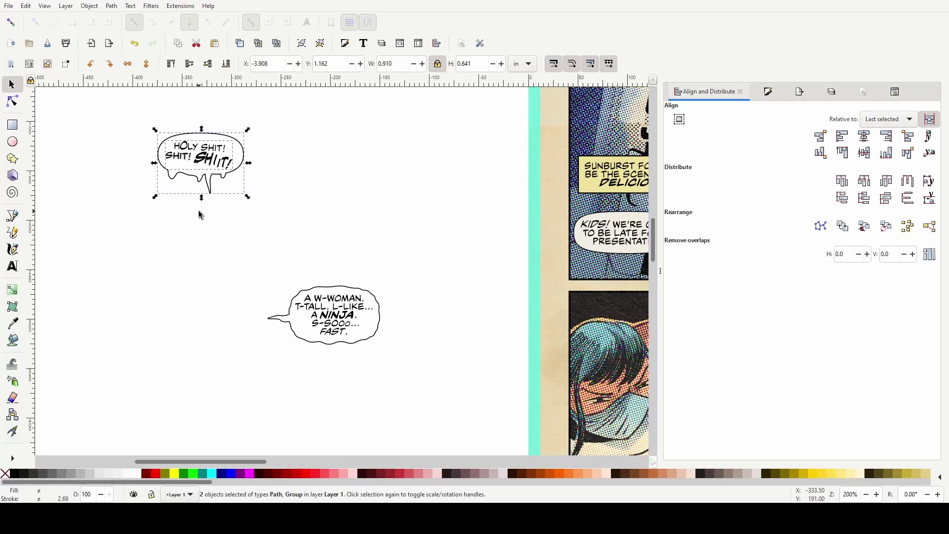
{"action": "left_click", "coordinate": [143, 212]}
{"action": "scroll", "coordinate": [147, 211], "scroll_direction": "up", "scroll_amount": 2}
{"action": "scroll", "coordinate": [149, 199], "scroll_direction": "up", "scroll_amount": 3}
{"action": "scroll", "coordinate": [210, 286], "scroll_direction": "up", "scroll_amount": 2}
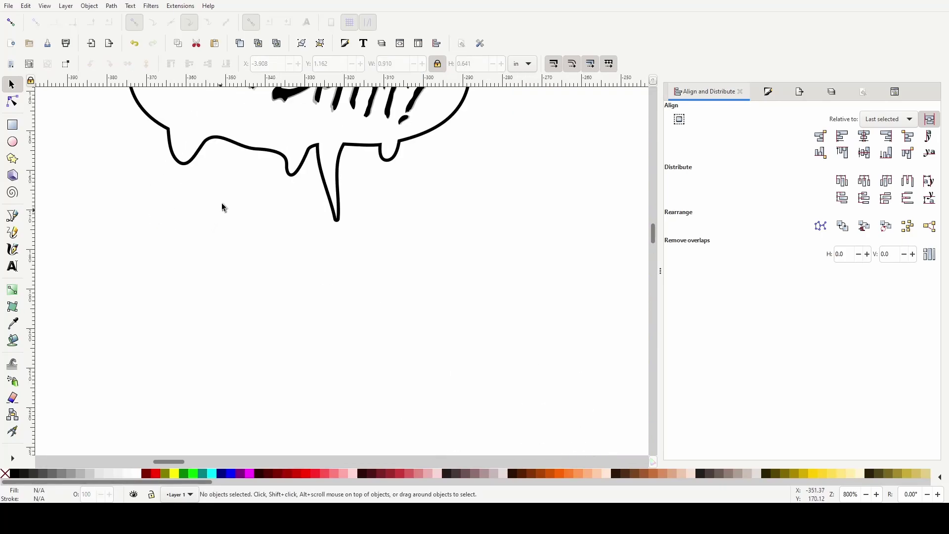
{"action": "scroll", "coordinate": [220, 209], "scroll_direction": "up", "scroll_amount": 5}
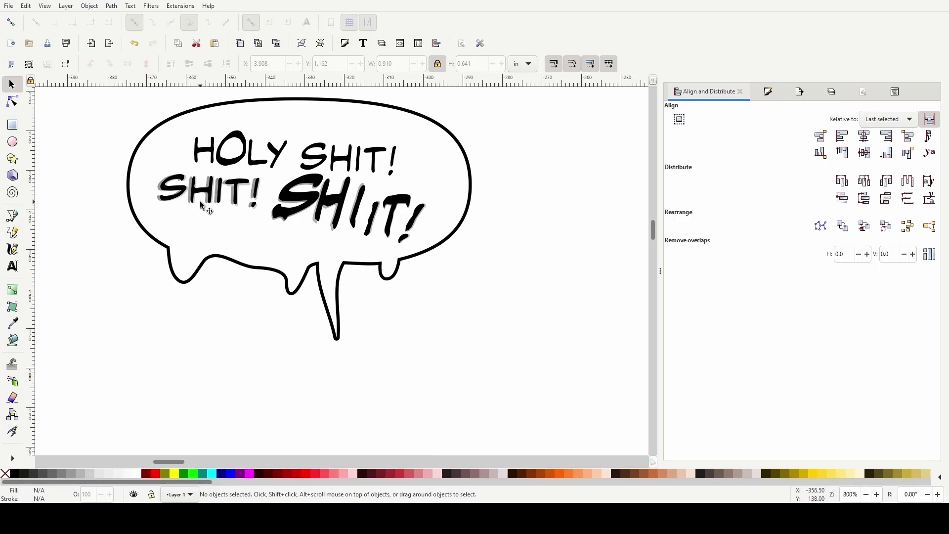
{"action": "scroll", "coordinate": [405, 321], "scroll_direction": "down", "scroll_amount": 2}
{"action": "scroll", "coordinate": [403, 324], "scroll_direction": "up", "scroll_amount": 2}
Examine the wavy outline and tail of the "A W-woman. T-tall." balloon on the pasteboard left of the page
{"action": "scroll", "coordinate": [435, 292], "scroll_direction": "down", "scroll_amount": 13}
{"action": "scroll", "coordinate": [455, 308], "scroll_direction": "down", "scroll_amount": 4, "text": "ctrl"}
{"action": "scroll", "coordinate": [455, 307], "scroll_direction": "down", "scroll_amount": 2}
{"action": "scroll", "coordinate": [572, 336], "scroll_direction": "right", "scroll_amount": 4}
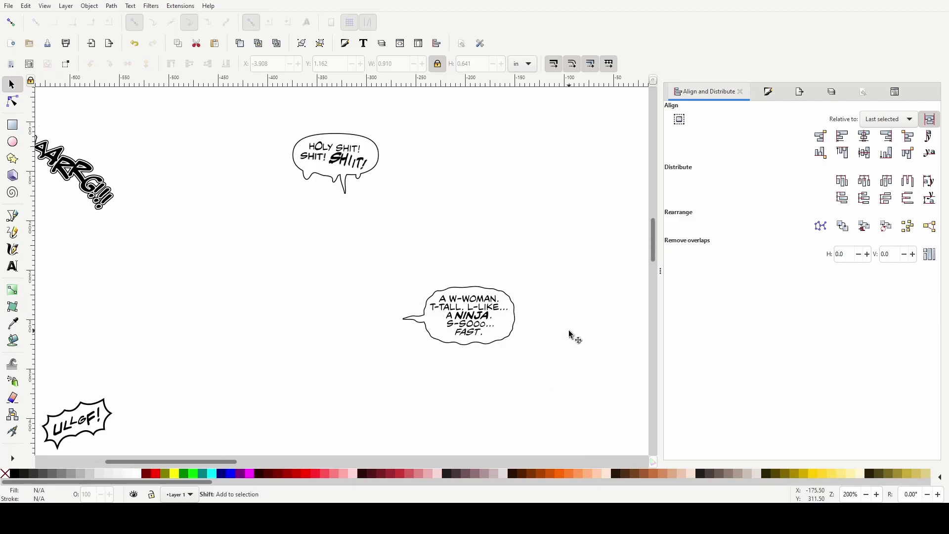
{"action": "scroll", "coordinate": [494, 320], "scroll_direction": "up", "scroll_amount": 2, "text": "ctrl"}
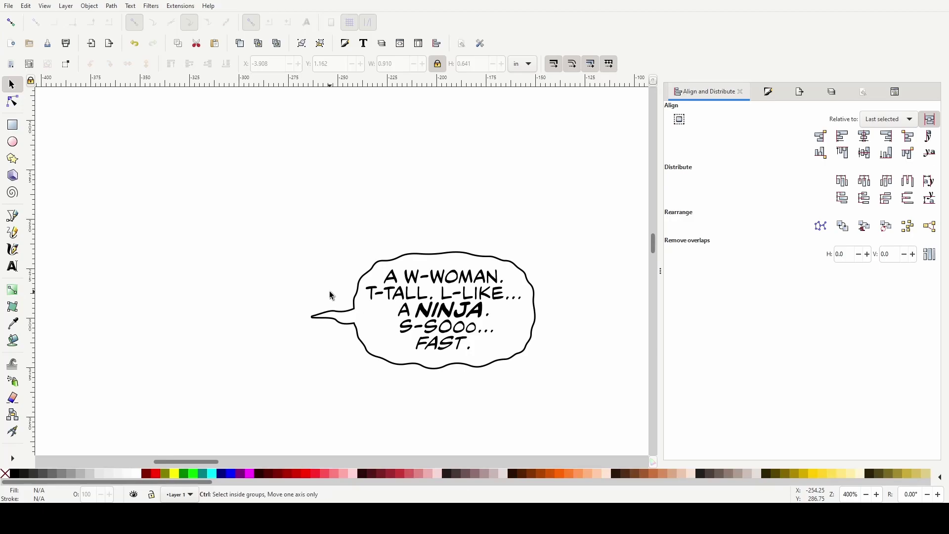
{"action": "scroll", "coordinate": [331, 295], "scroll_direction": "down", "scroll_amount": 4, "text": "ctrl"}
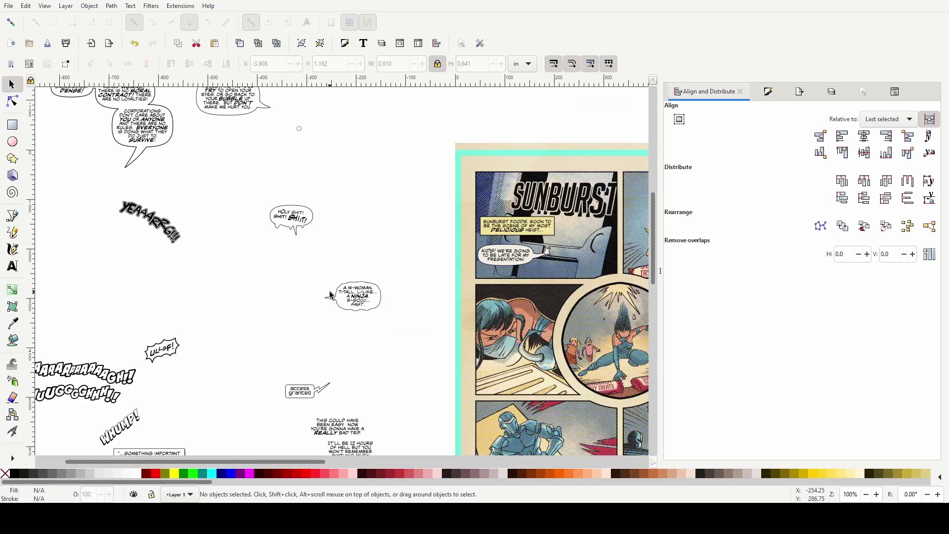
Widen the "...our Sunburst Tasty Treats" balloon on both sides to about 1.222 in so it encloses its text
{"action": "scroll", "coordinate": [330, 295], "scroll_direction": "right", "scroll_amount": 8}
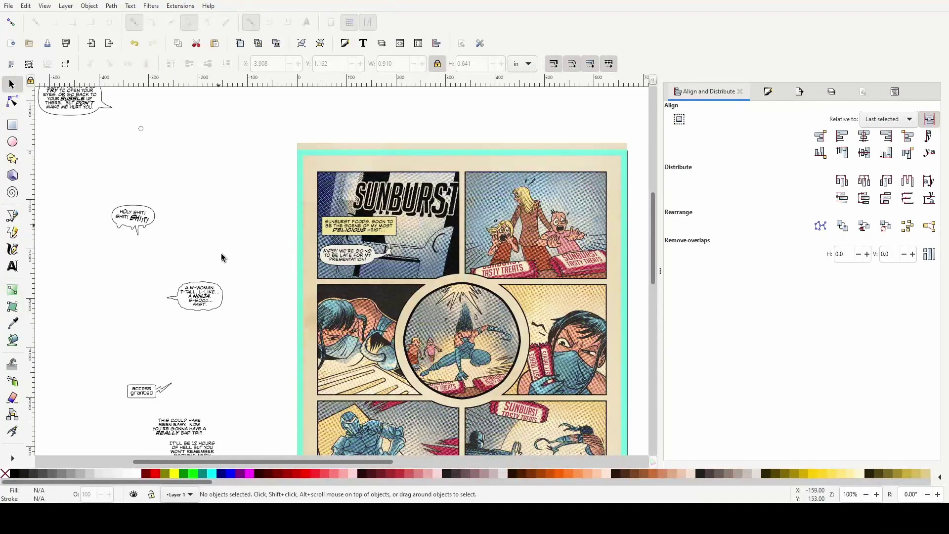
{"action": "scroll", "coordinate": [204, 297], "scroll_direction": "right", "scroll_amount": 10}
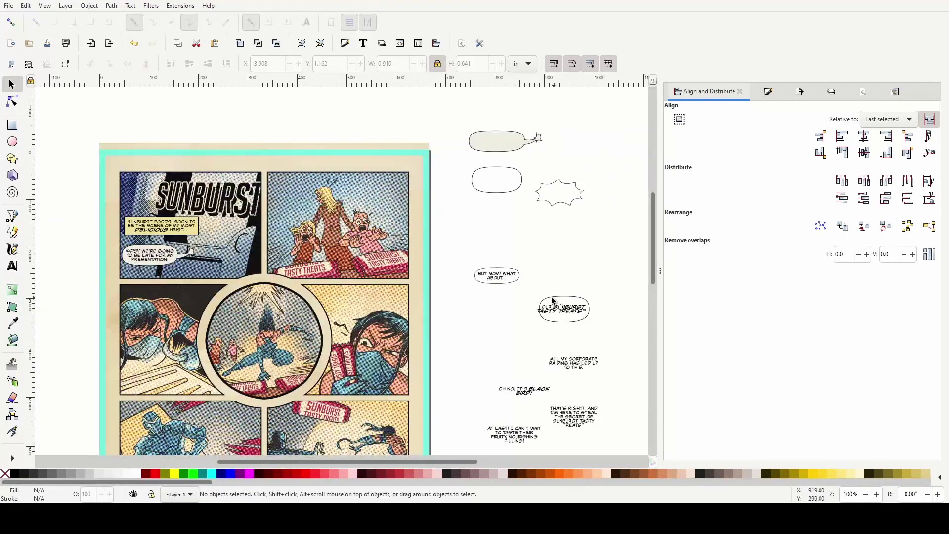
{"action": "scroll", "coordinate": [593, 317], "scroll_direction": "up", "scroll_amount": 2}
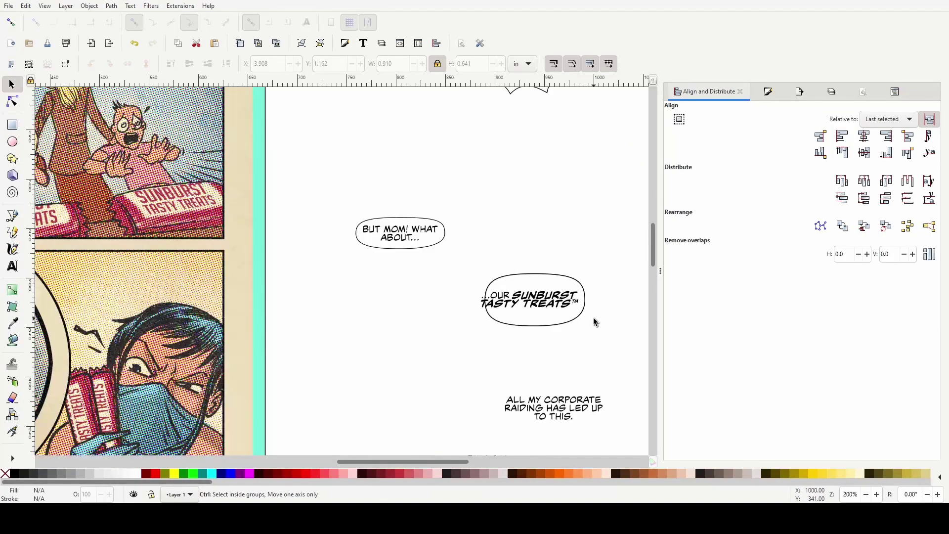
{"action": "scroll", "coordinate": [589, 317], "scroll_direction": "up", "scroll_amount": 1}
{"action": "scroll", "coordinate": [576, 372], "scroll_direction": "up", "scroll_amount": 2}
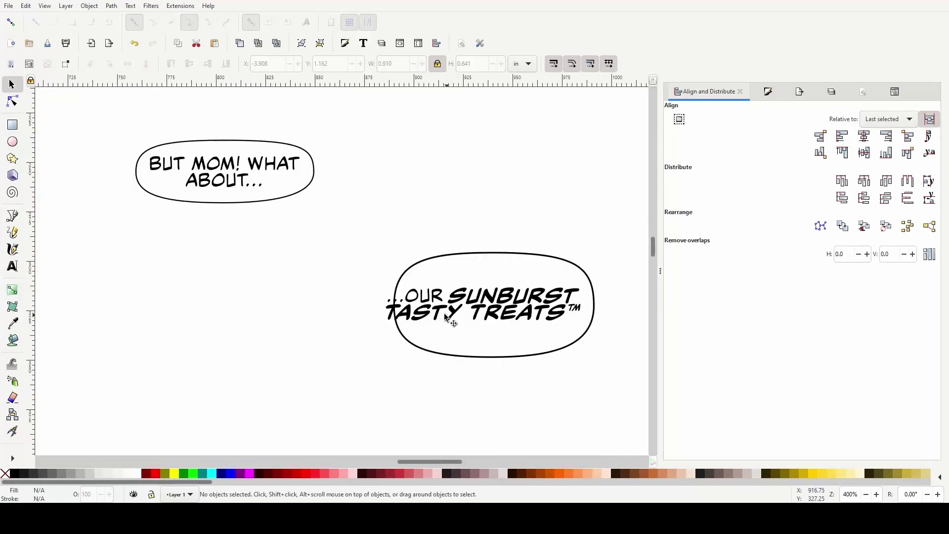
{"action": "left_click", "coordinate": [418, 272]}
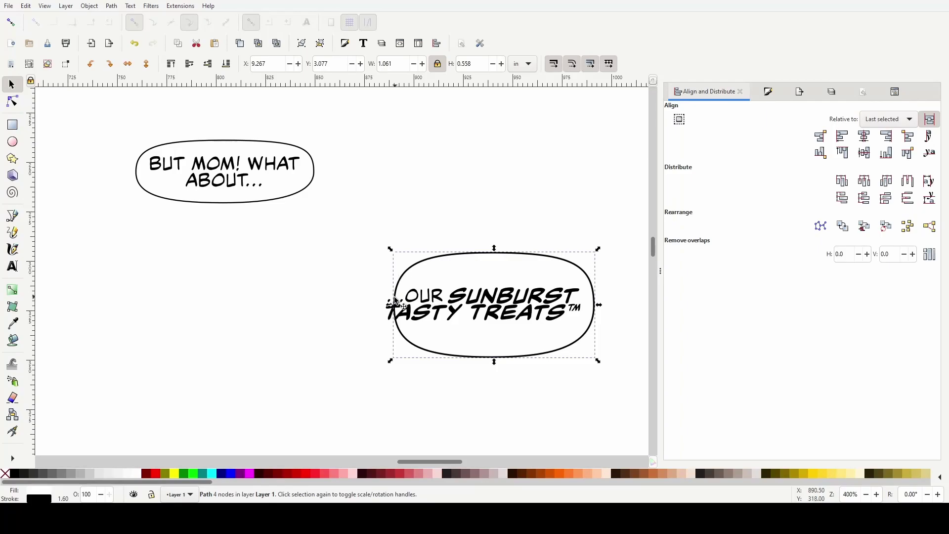
{"action": "left_click_drag", "start_coordinate": [390, 305], "coordinate": [367, 304]}
{"action": "scroll", "coordinate": [523, 356], "scroll_direction": "up", "scroll_amount": 1}
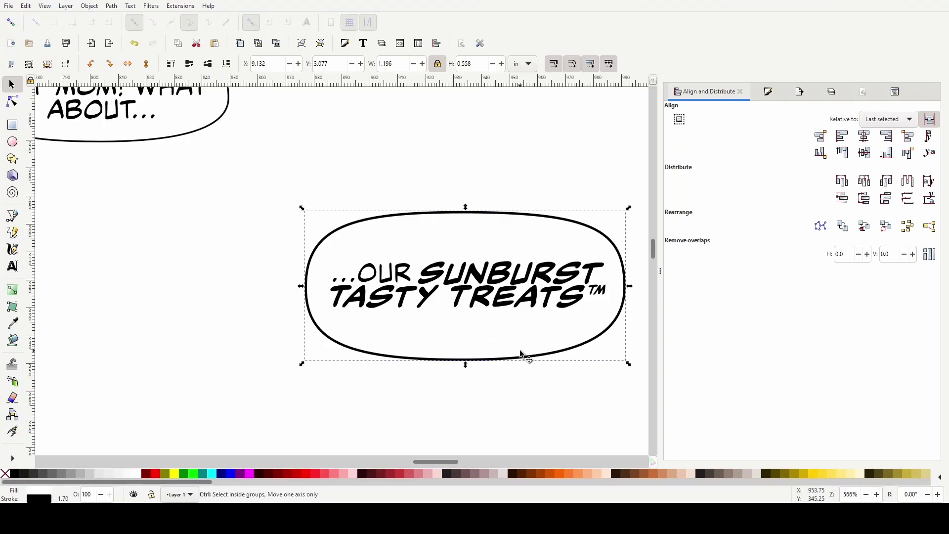
{"action": "scroll", "coordinate": [523, 324], "scroll_direction": "right", "scroll_amount": 2}
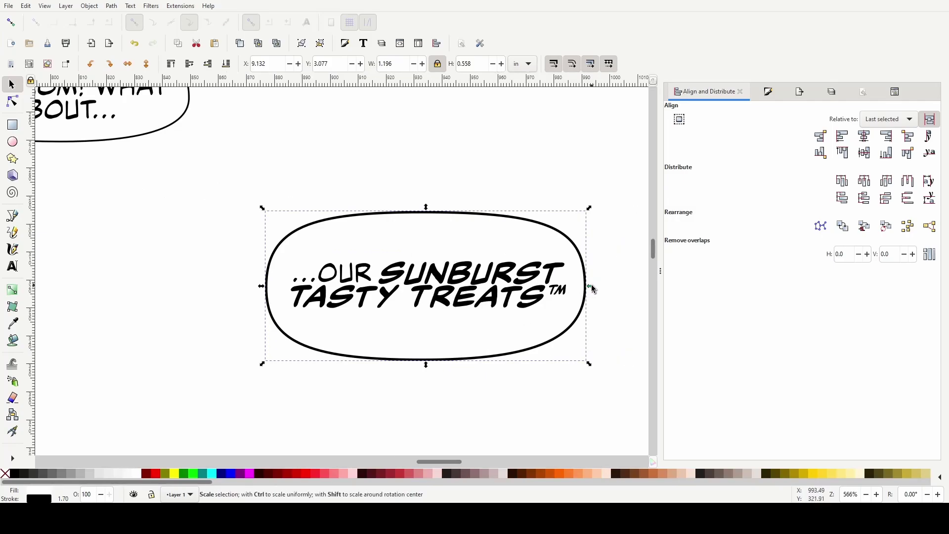
{"action": "left_click_drag", "start_coordinate": [590, 286], "coordinate": [598, 287]}
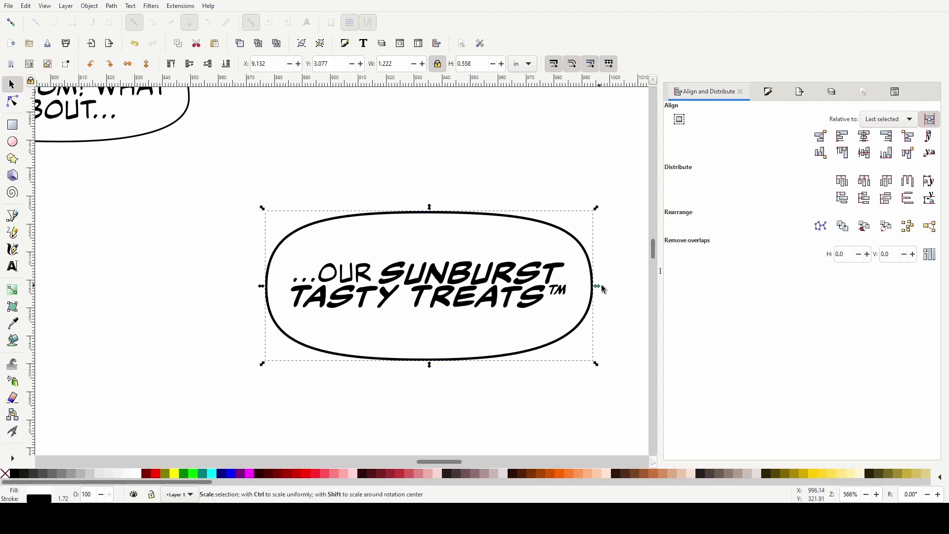
{"action": "left_click", "coordinate": [533, 295]}
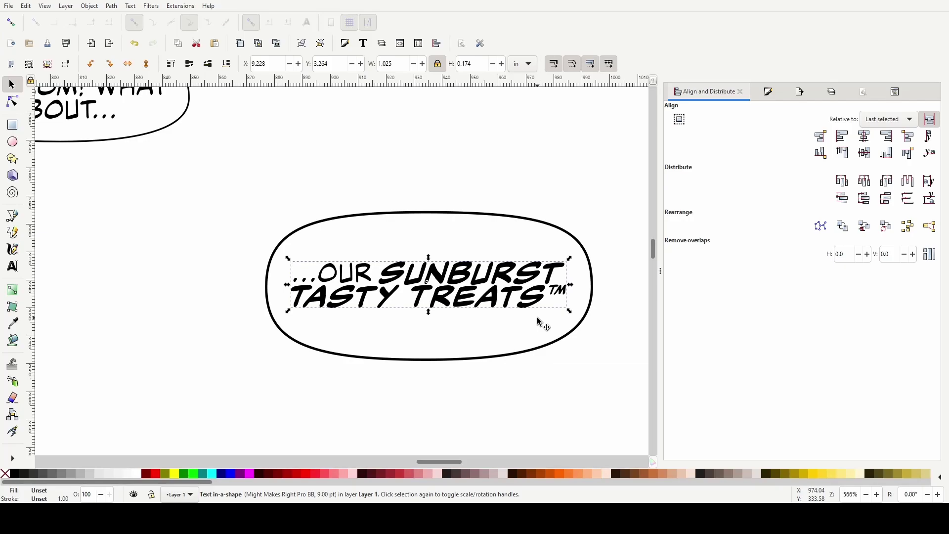
{"action": "left_click", "coordinate": [438, 424]}
Lower the top and bottom edges of the "...our Sunburst Tasty Treats" balloon, making it about 0.522 in high
{"action": "scroll", "coordinate": [384, 325], "scroll_direction": "up", "scroll_amount": 1}
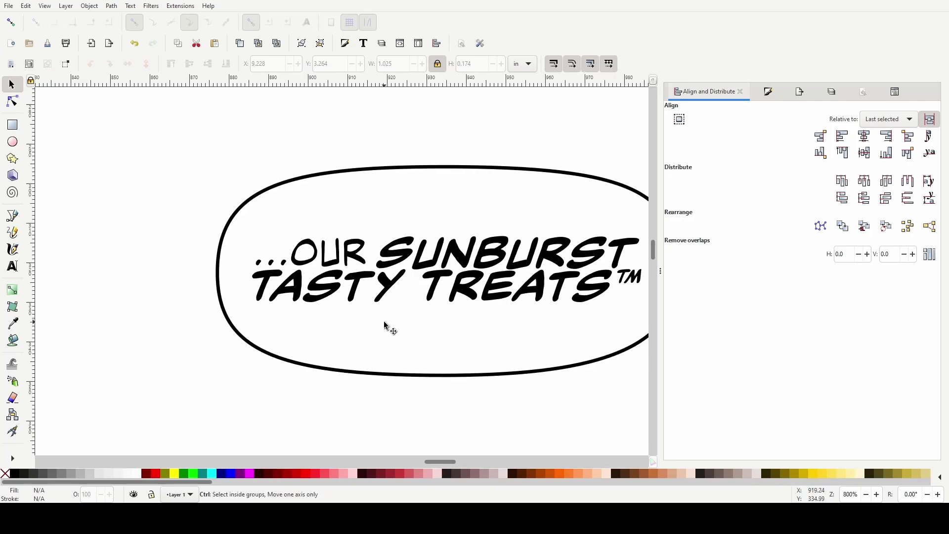
{"action": "scroll", "coordinate": [445, 325], "scroll_direction": "right", "scroll_amount": 4}
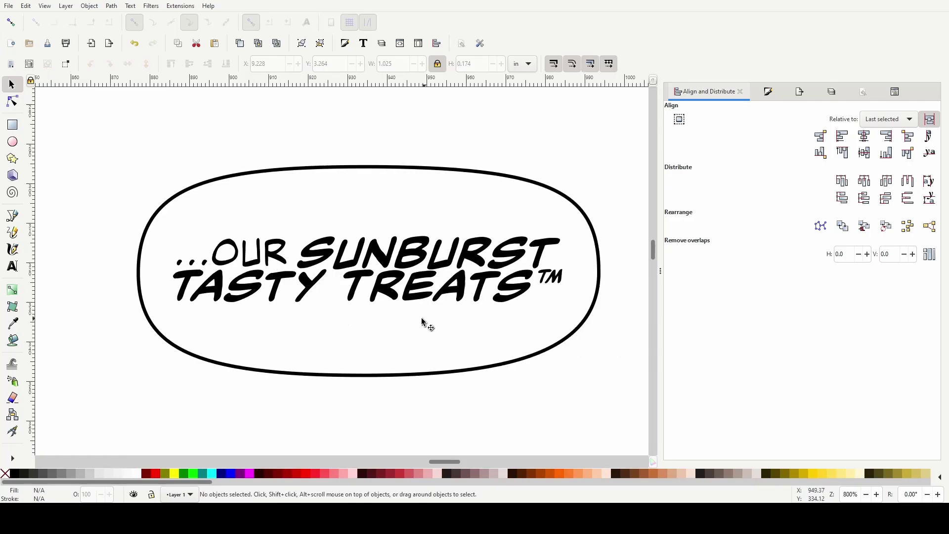
{"action": "left_click", "coordinate": [370, 171]}
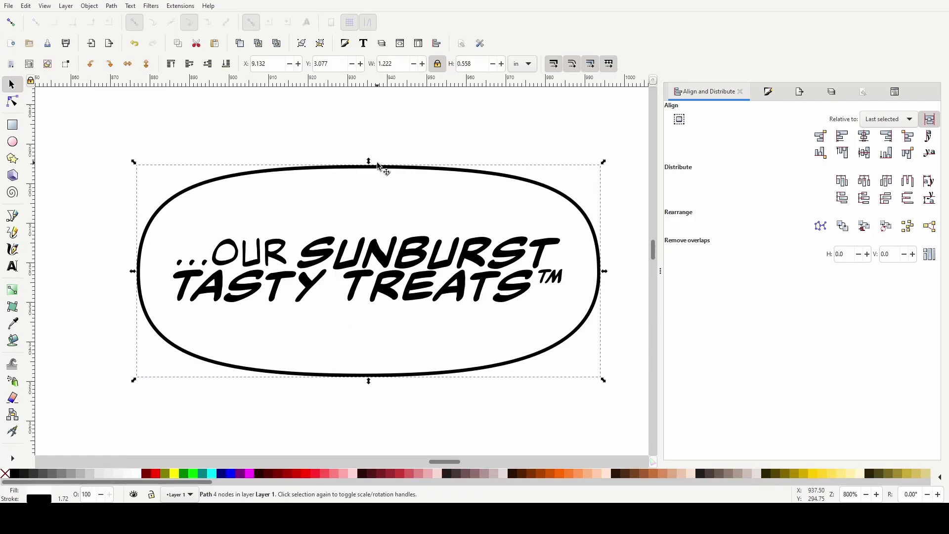
{"action": "left_click_drag", "start_coordinate": [370, 161], "coordinate": [369, 191]}
{"action": "mouse_move", "coordinate": [370, 383]}
{"action": "left_mouse_down"}
{"action": "mouse_move", "coordinate": [369, 372]}
{"action": "mouse_move", "coordinate": [375, 392]}
{"action": "left_mouse_up"}
Narrow the "...our Sunburst Tasty Treats" text frame so the text wraps into four centre-aligned lines, and move the text inside the balloon
{"action": "left_click", "coordinate": [363, 296]}
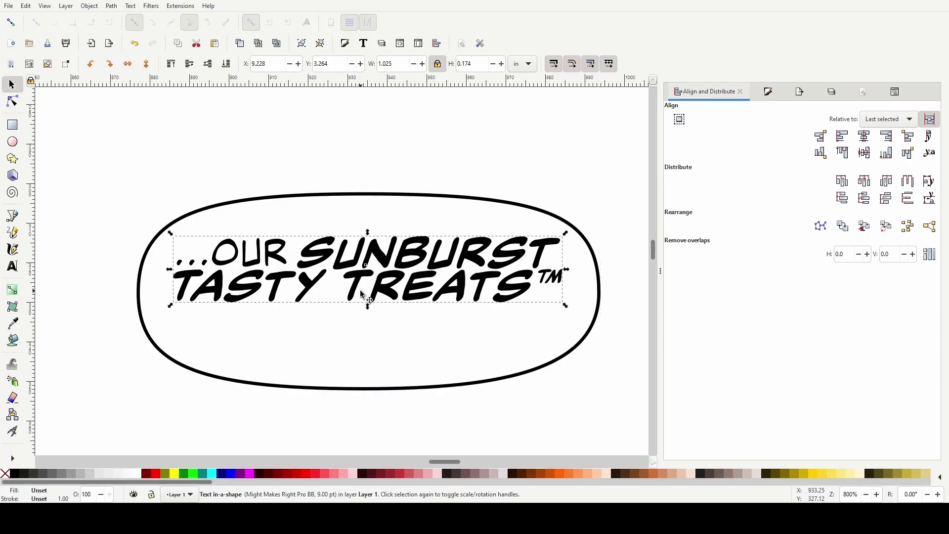
{"action": "key", "text": "n"}
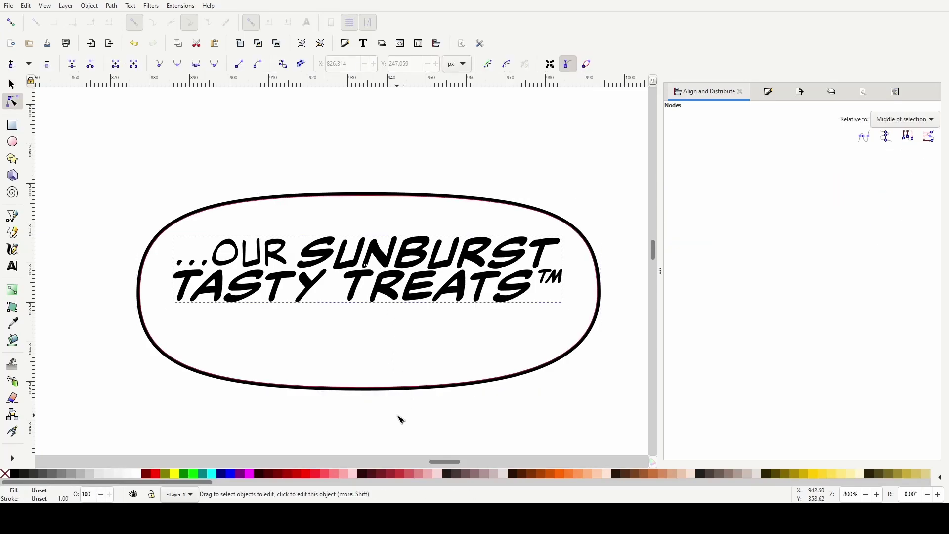
{"action": "key", "text": "t"}
{"action": "scroll", "coordinate": [457, 384], "scroll_direction": "down", "scroll_amount": 1}
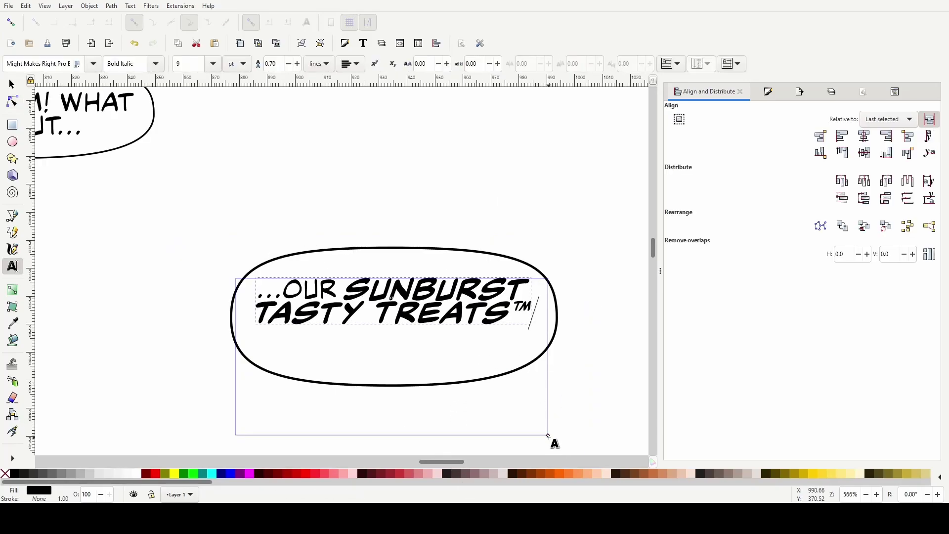
{"action": "left_click_drag", "start_coordinate": [548, 436], "coordinate": [499, 441]}
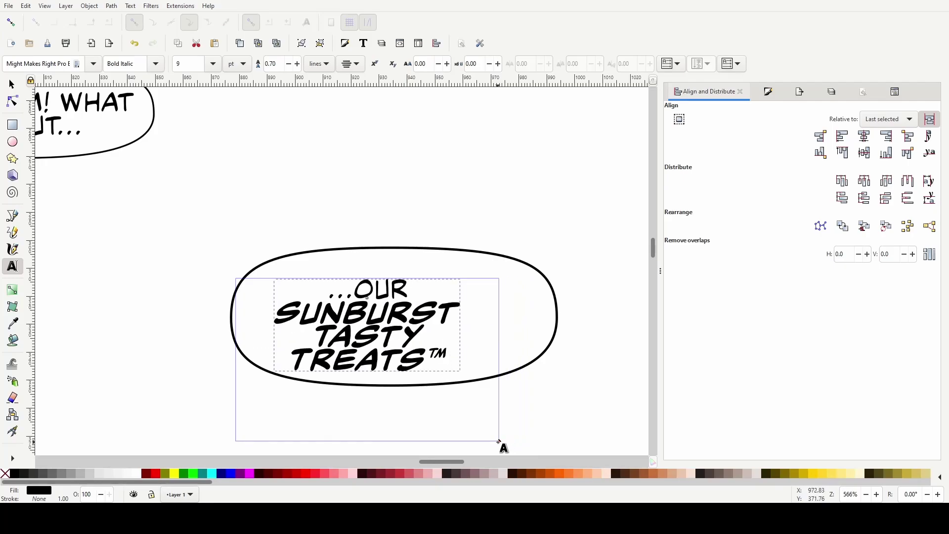
{"action": "left_click", "coordinate": [12, 84]}
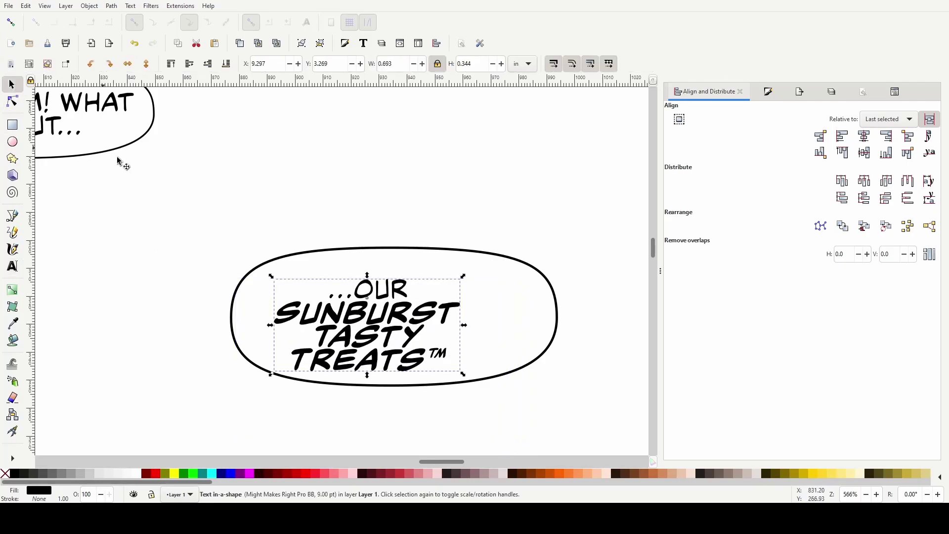
{"action": "left_click_drag", "start_coordinate": [439, 368], "coordinate": [454, 357]}
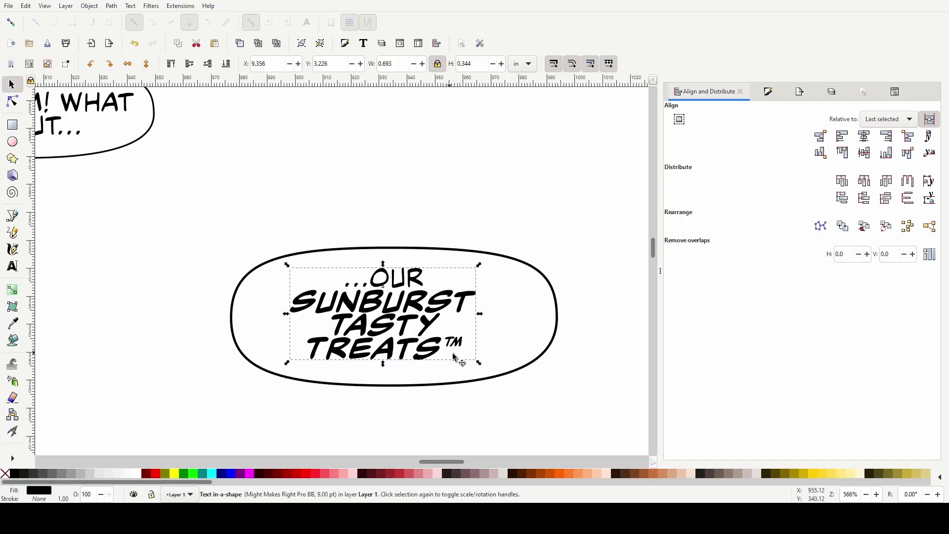
Narrow the "...our Sunburst Tasty Treats" balloon from both sides to about 0.922 in so it fits the four-line text
{"action": "left_click", "coordinate": [253, 317]}
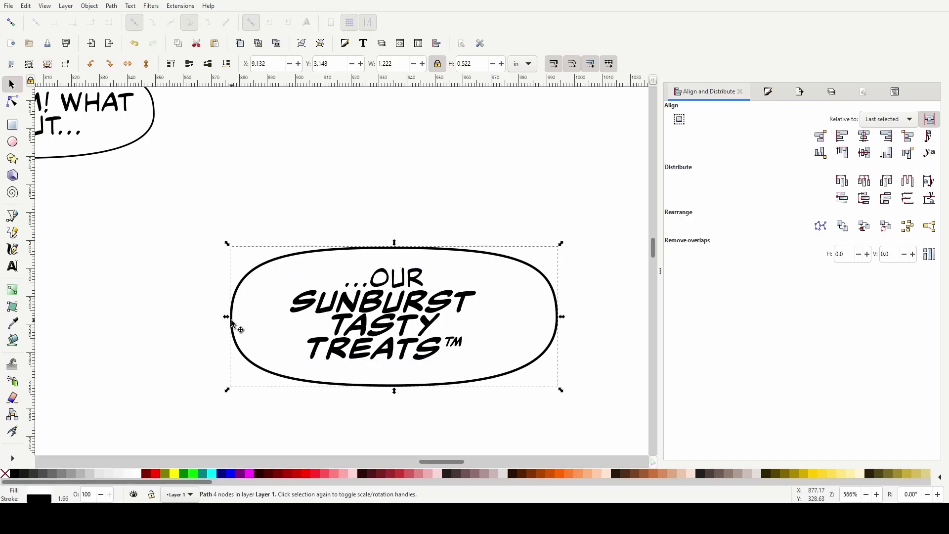
{"action": "left_click_drag", "start_coordinate": [225, 321], "coordinate": [253, 321]}
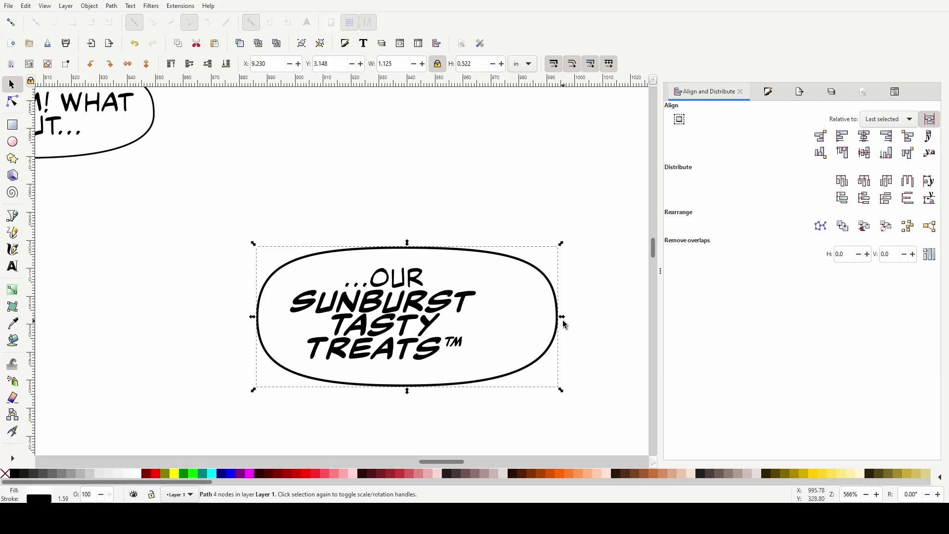
{"action": "left_click_drag", "start_coordinate": [563, 321], "coordinate": [514, 326]}
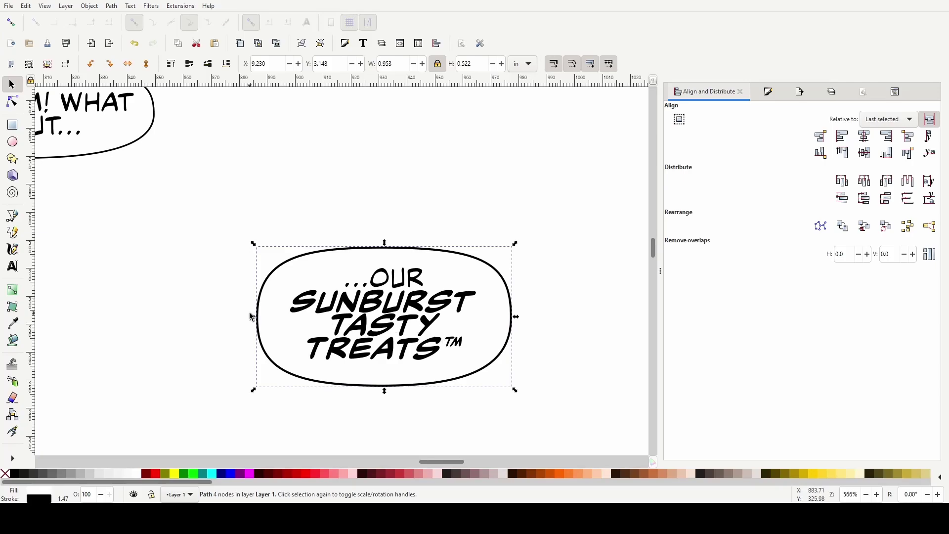
{"action": "left_click_drag", "start_coordinate": [255, 318], "coordinate": [263, 318]}
{"action": "scroll", "coordinate": [444, 420], "scroll_direction": "up", "scroll_amount": 2}
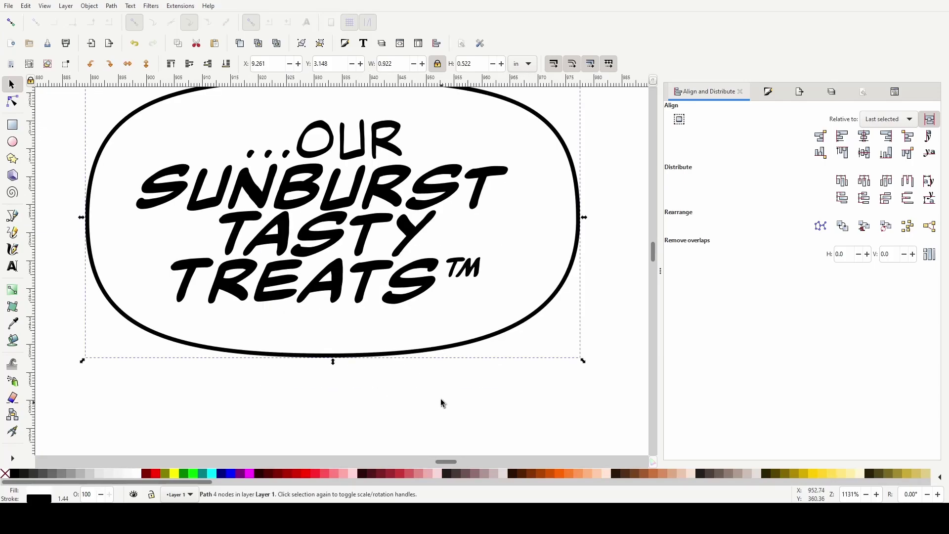
{"action": "scroll", "coordinate": [440, 391], "scroll_direction": "down", "scroll_amount": 2}
Centre the "...our Sunburst Tasty Treats" text horizontally and vertically on its balloon
{"action": "left_click", "coordinate": [382, 304]}
{"action": "left_click", "coordinate": [529, 228], "text": "shift"}
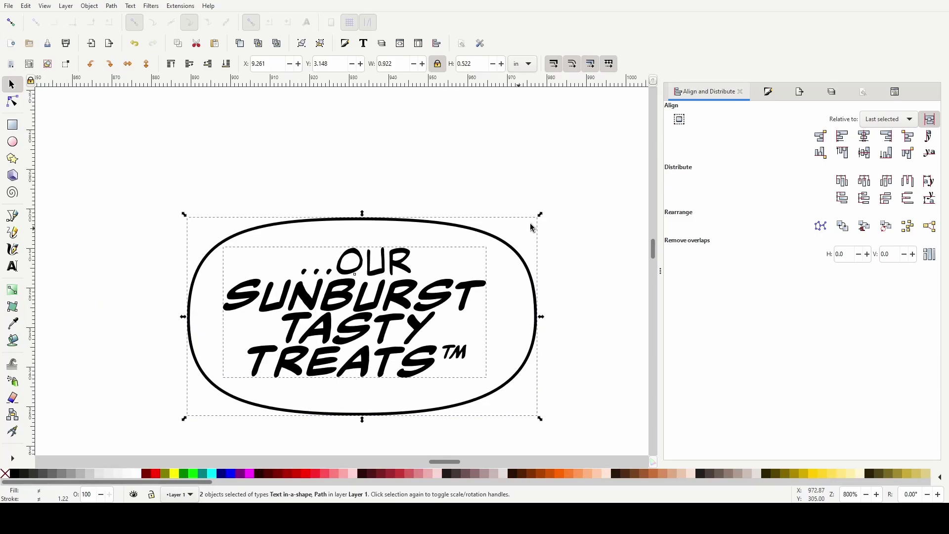
{"action": "left_click", "coordinate": [864, 137]}
{"action": "left_click", "coordinate": [865, 153]}
{"action": "left_click", "coordinate": [603, 357]}
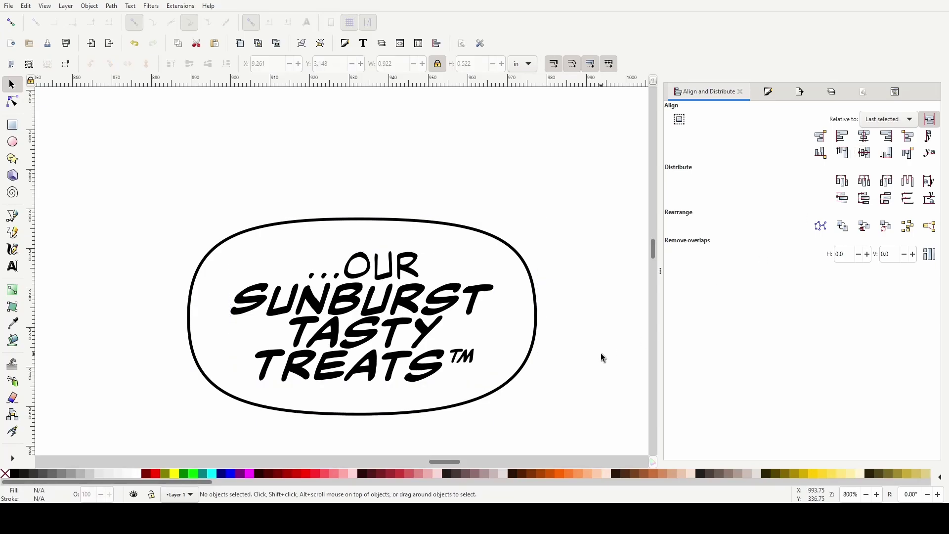
{"action": "scroll", "coordinate": [547, 352], "scroll_direction": "down", "scroll_amount": 2}
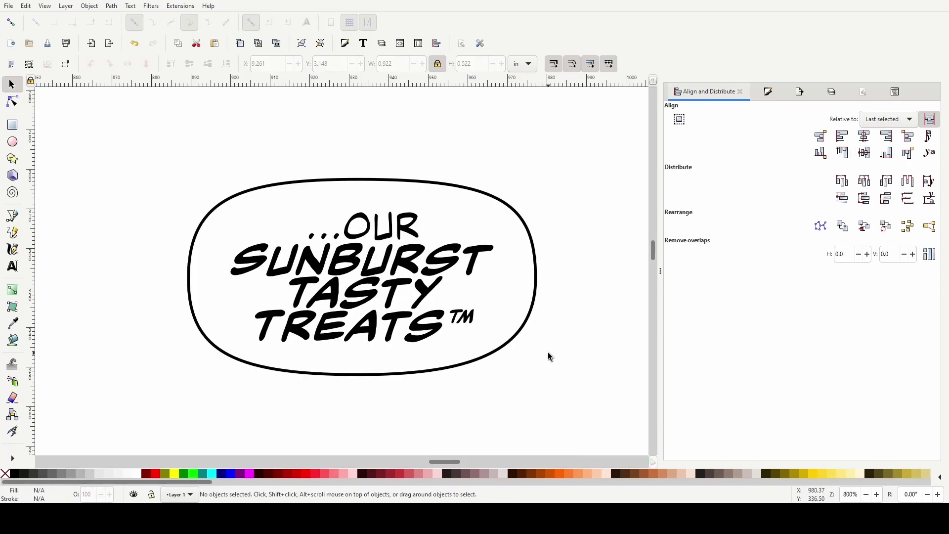
Narrow the "...our Sunburst Tasty Treats" balloon from its left side to about 0.901 in and re-centre the text horizontally on it
{"action": "left_click", "coordinate": [190, 280]}
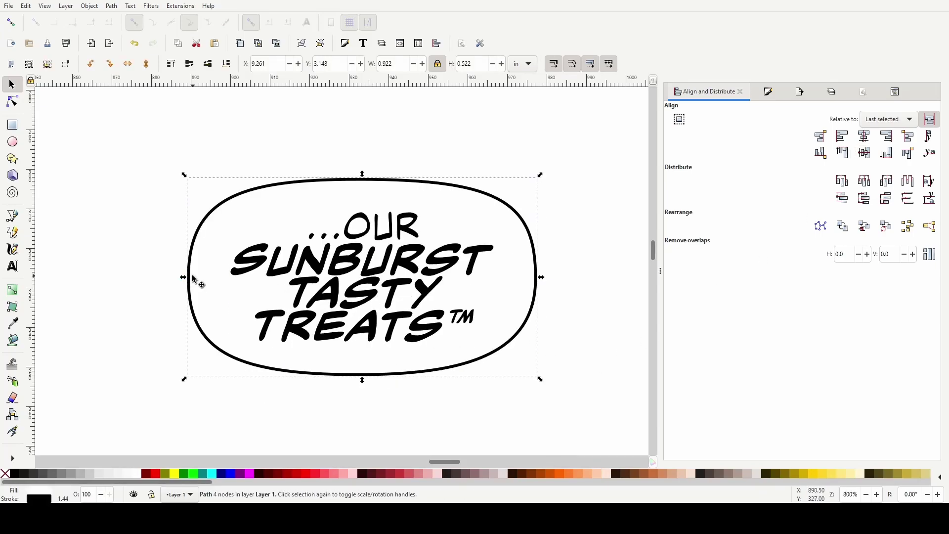
{"action": "left_click_drag", "start_coordinate": [188, 282], "coordinate": [192, 281]}
{"action": "left_click", "coordinate": [401, 271], "text": "shift"}
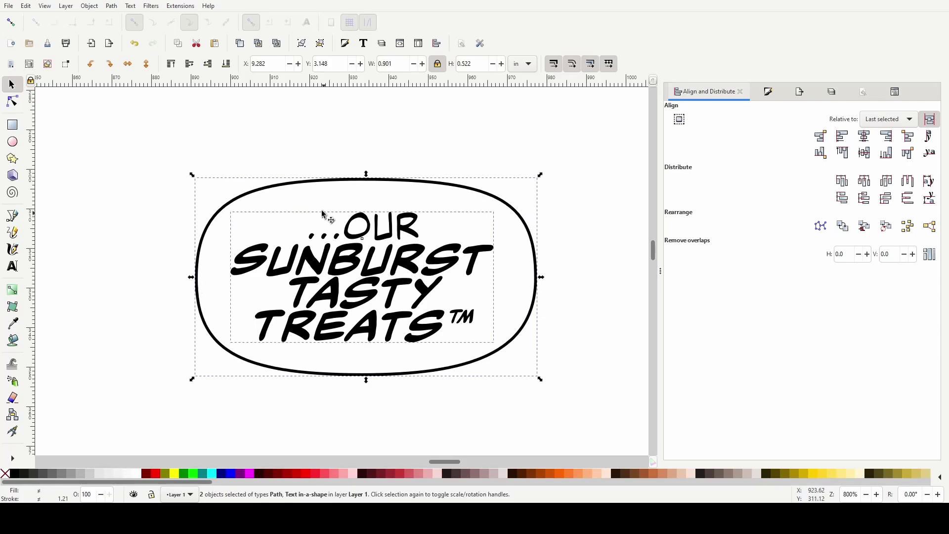
{"action": "left_click", "coordinate": [524, 203], "text": "shift"}
{"action": "left_click", "coordinate": [457, 203], "text": "shift"}
{"action": "left_click", "coordinate": [864, 136]}
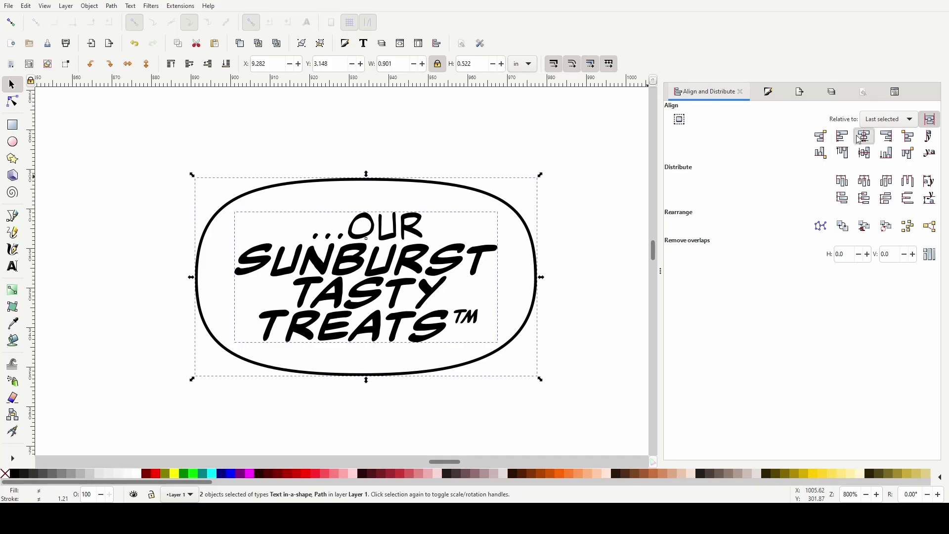
{"action": "left_click", "coordinate": [596, 354]}
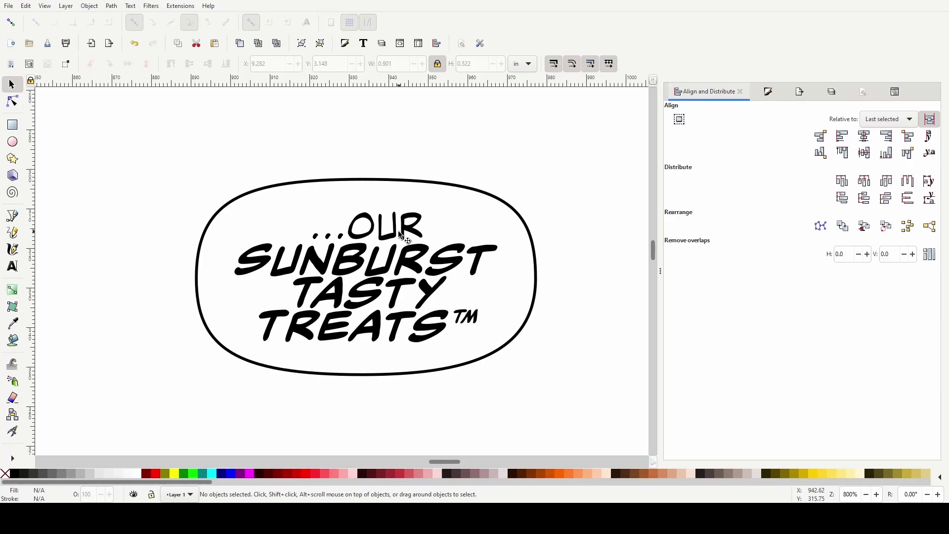
Shorten both handles of the "...our Sunburst Tasty Treats" balloon's top node and the upper handle of its right node
{"action": "scroll", "coordinate": [520, 365], "scroll_direction": "down", "scroll_amount": 2}
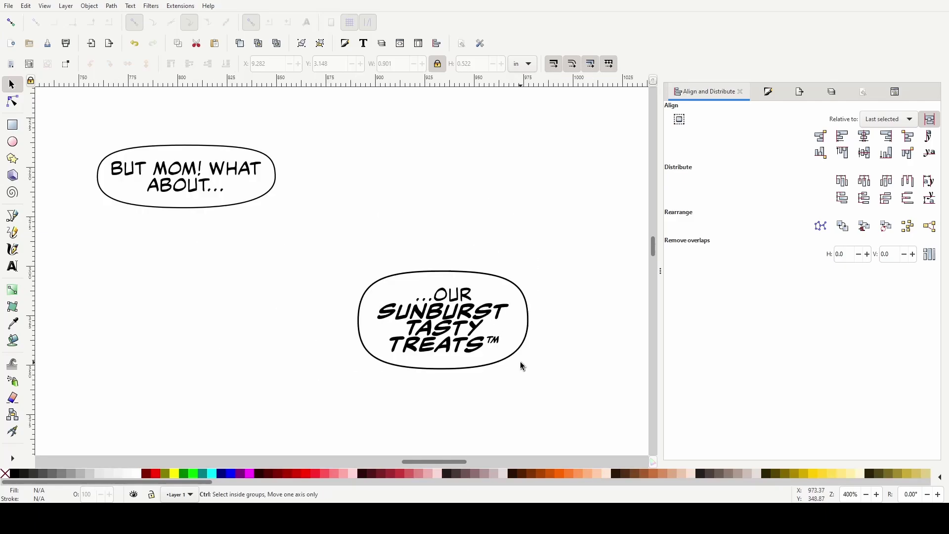
{"action": "left_click", "coordinate": [446, 328]}
{"action": "scroll", "coordinate": [483, 373], "scroll_direction": "up", "scroll_amount": 2}
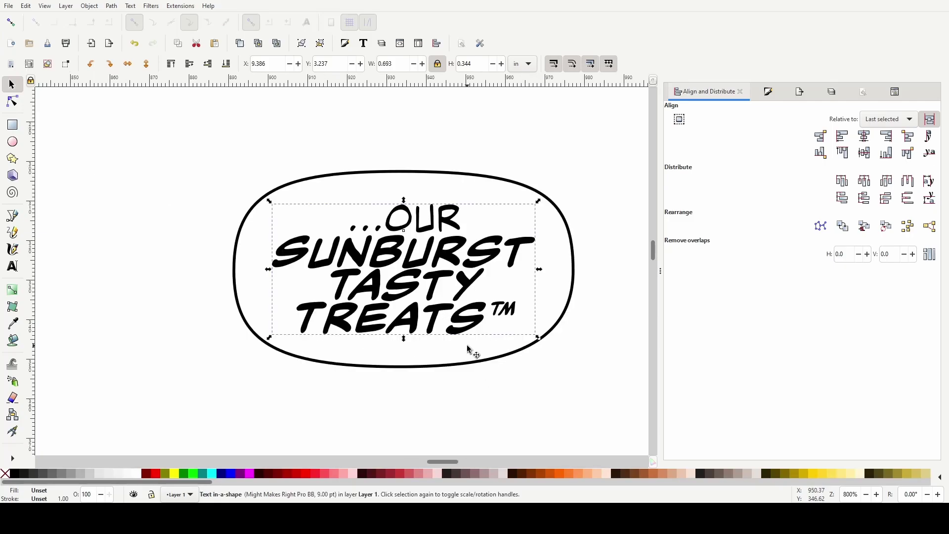
{"action": "left_click", "coordinate": [416, 365]}
{"action": "double_click", "coordinate": [435, 368]}
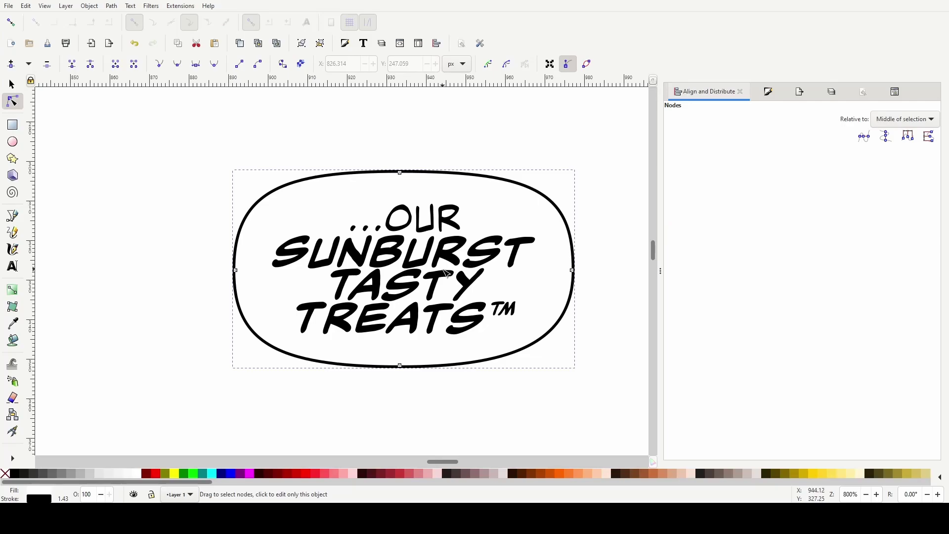
{"action": "left_click", "coordinate": [399, 172]}
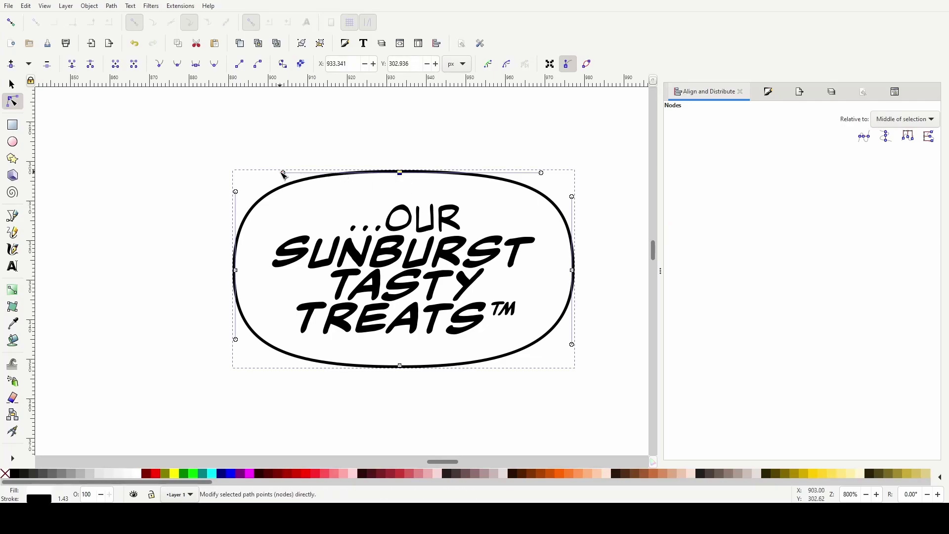
{"action": "left_click_drag", "start_coordinate": [285, 175], "coordinate": [296, 173]}
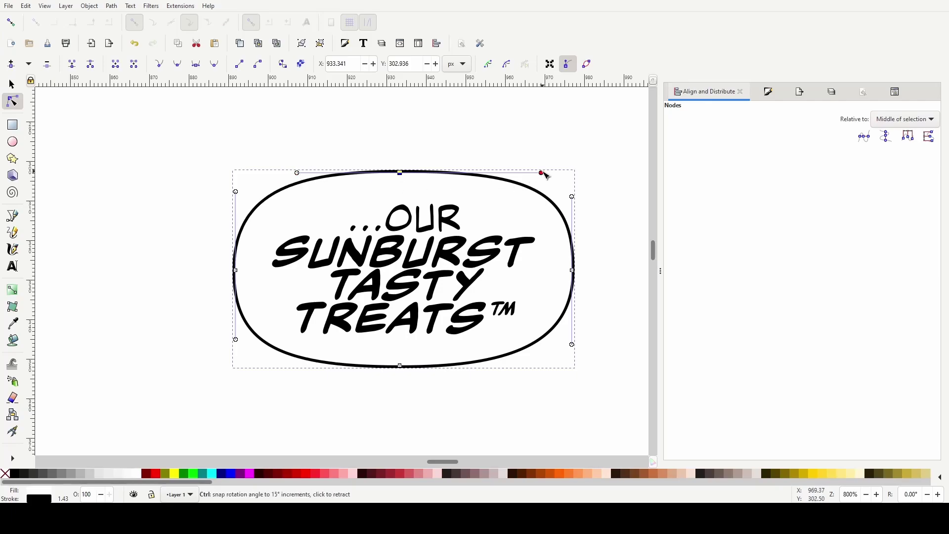
{"action": "left_click_drag", "start_coordinate": [543, 173], "coordinate": [573, 203]}
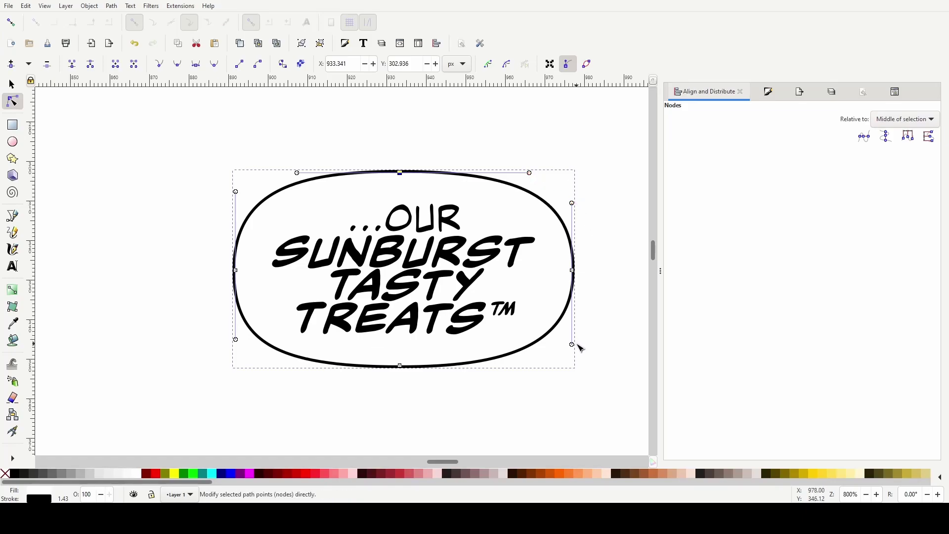
Shorten the lower handle of the Sunburst balloon's right node and both handles of its left node
{"action": "left_click_drag", "start_coordinate": [573, 344], "coordinate": [572, 337]}
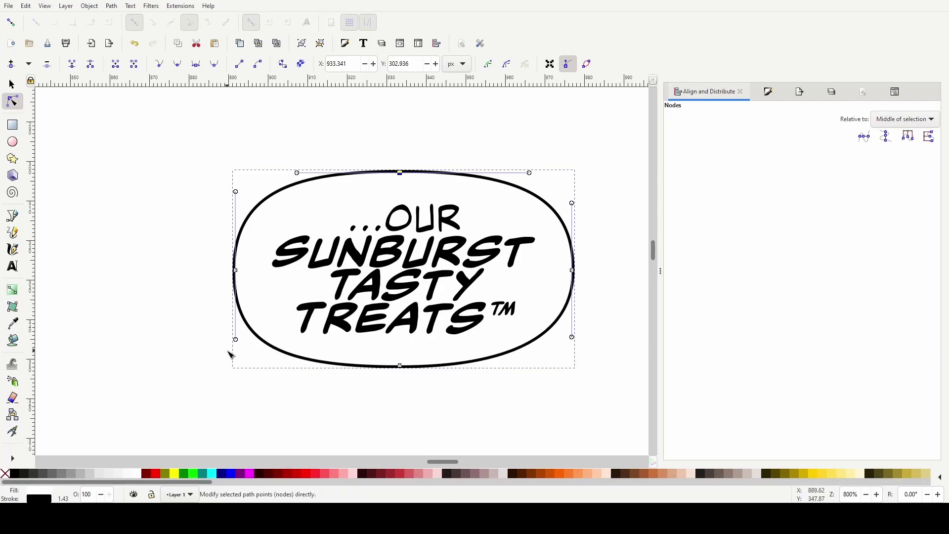
{"action": "left_click_drag", "start_coordinate": [236, 340], "coordinate": [241, 327]}
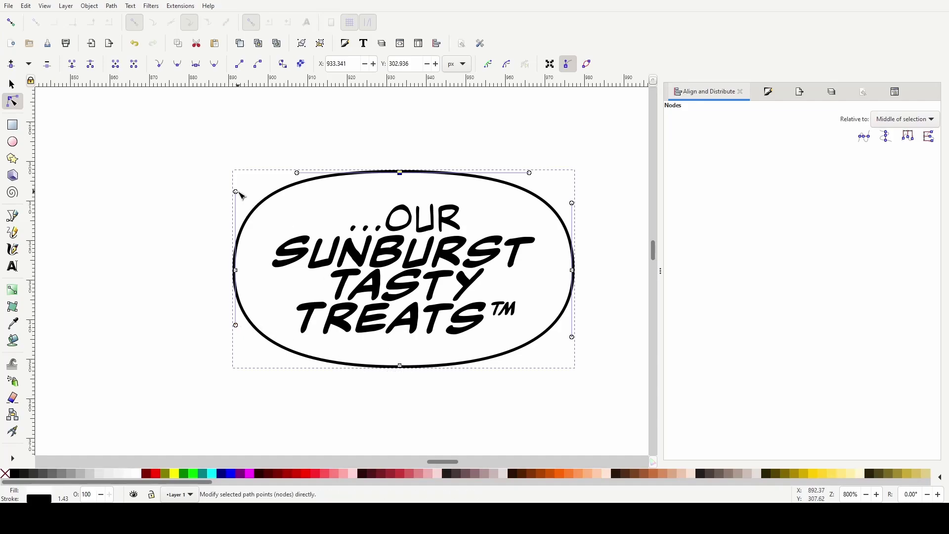
{"action": "left_click_drag", "start_coordinate": [235, 191], "coordinate": [236, 200]}
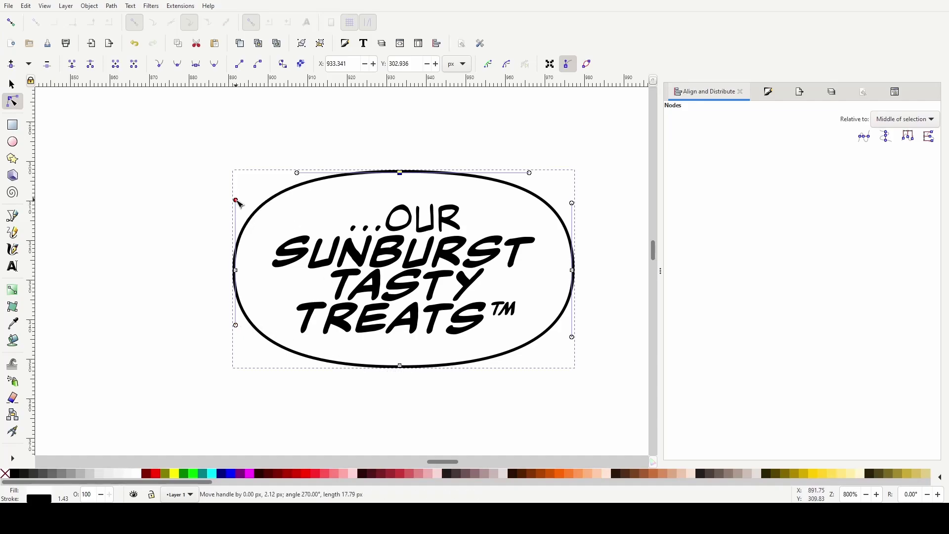
Shorten the left handle of the Sunburst balloon's bottom node and lengthen its right handle for an irregular outline
{"action": "left_click", "coordinate": [400, 366]}
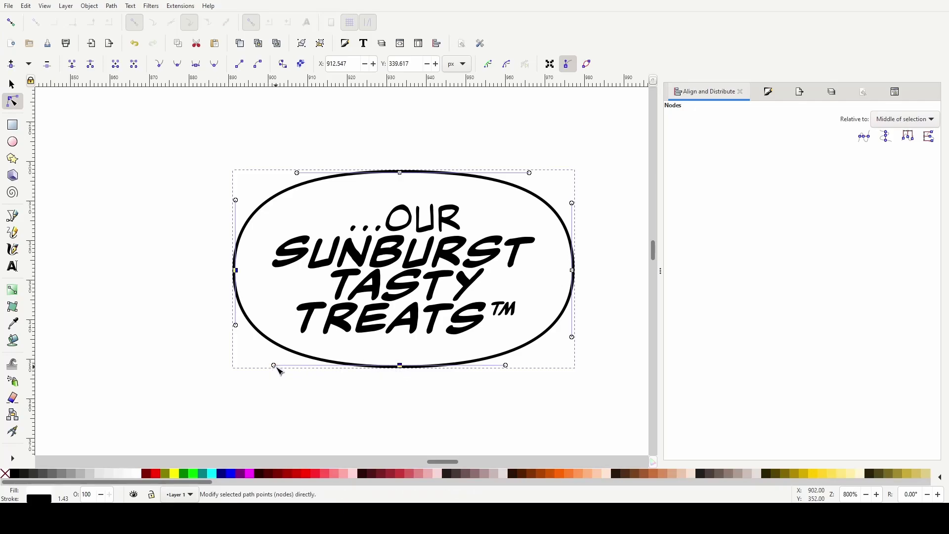
{"action": "left_click_drag", "start_coordinate": [274, 365], "coordinate": [284, 370]}
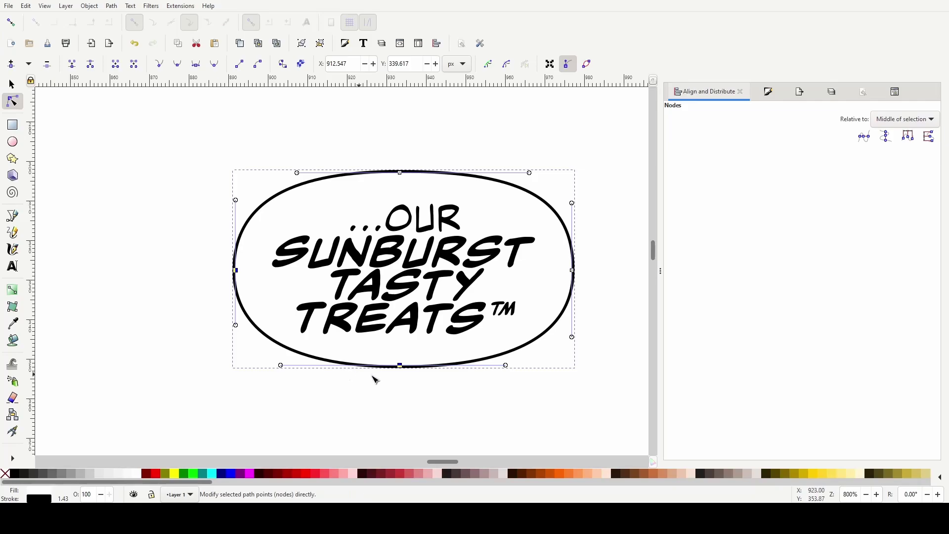
{"action": "left_click_drag", "start_coordinate": [507, 366], "coordinate": [535, 372]}
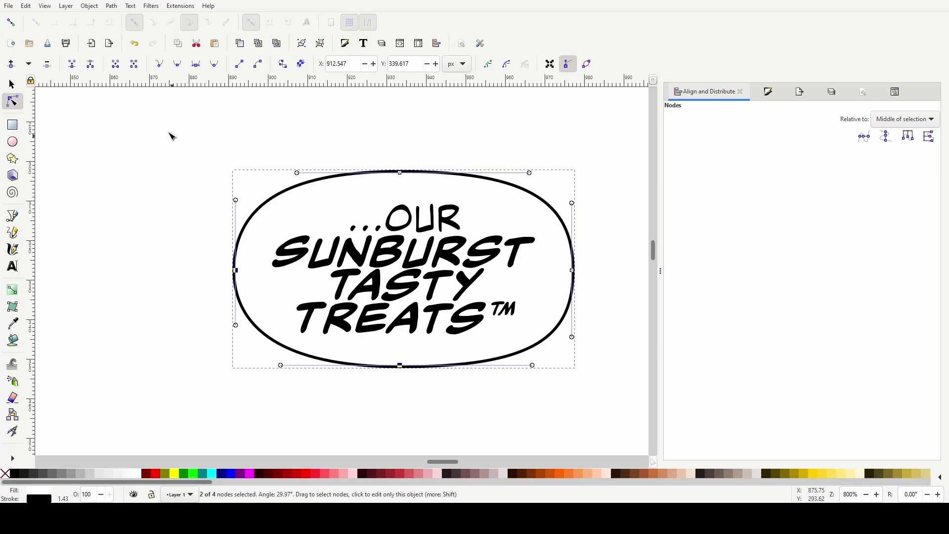
Align the "...our Sunburst Tasty Treats" text to the vertical centre of its reshaped balloon
{"action": "left_click", "coordinate": [18, 85]}
{"action": "left_click", "coordinate": [383, 297]}
{"action": "left_click", "coordinate": [553, 199], "text": "shift"}
{"action": "left_click", "coordinate": [864, 152]}
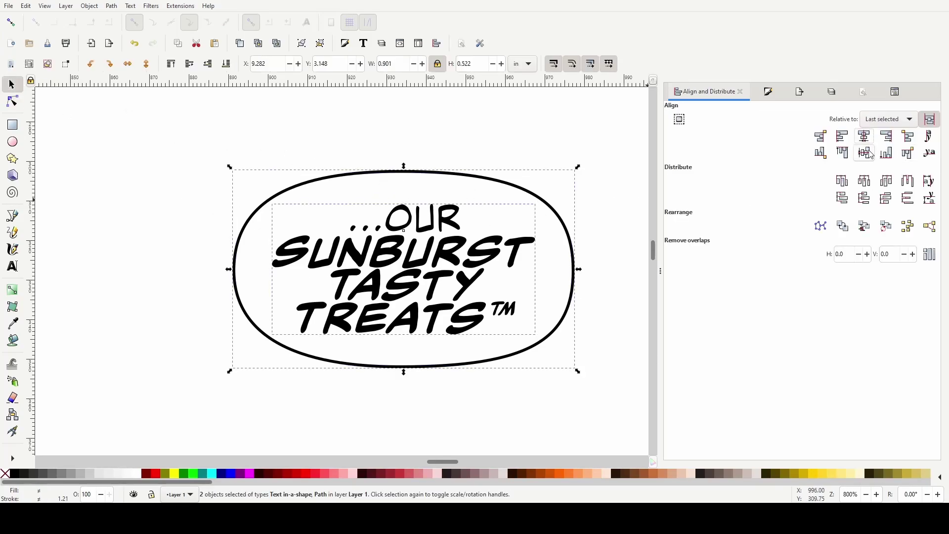
{"action": "left_click", "coordinate": [557, 412]}
{"action": "scroll", "coordinate": [556, 420], "scroll_direction": "down", "scroll_amount": 2}
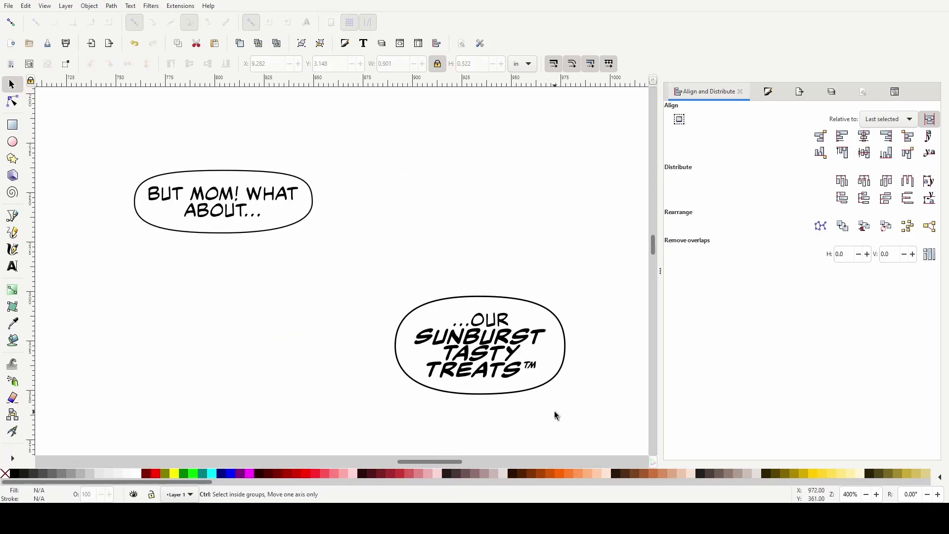
{"action": "scroll", "coordinate": [549, 425], "scroll_direction": "down", "scroll_amount": 4}
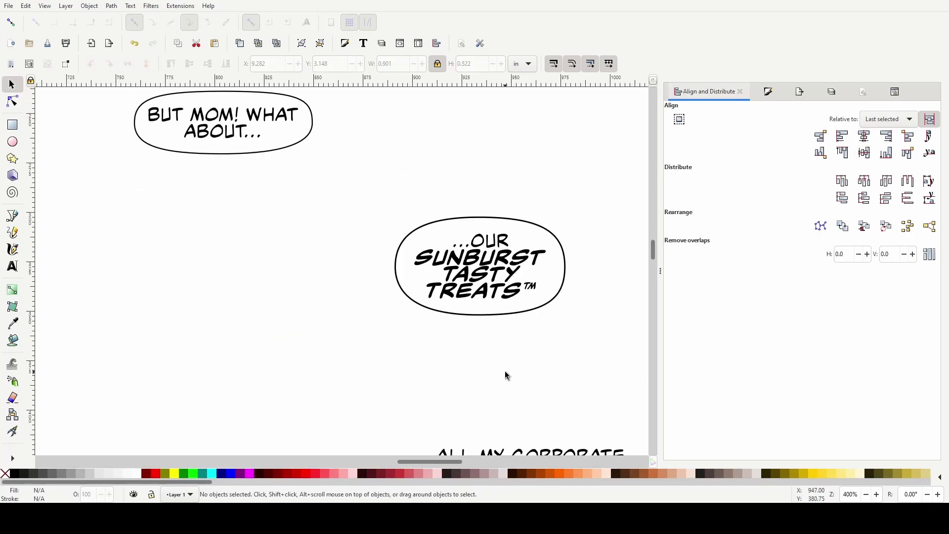
{"action": "scroll", "coordinate": [507, 376], "scroll_direction": "up", "scroll_amount": 2}
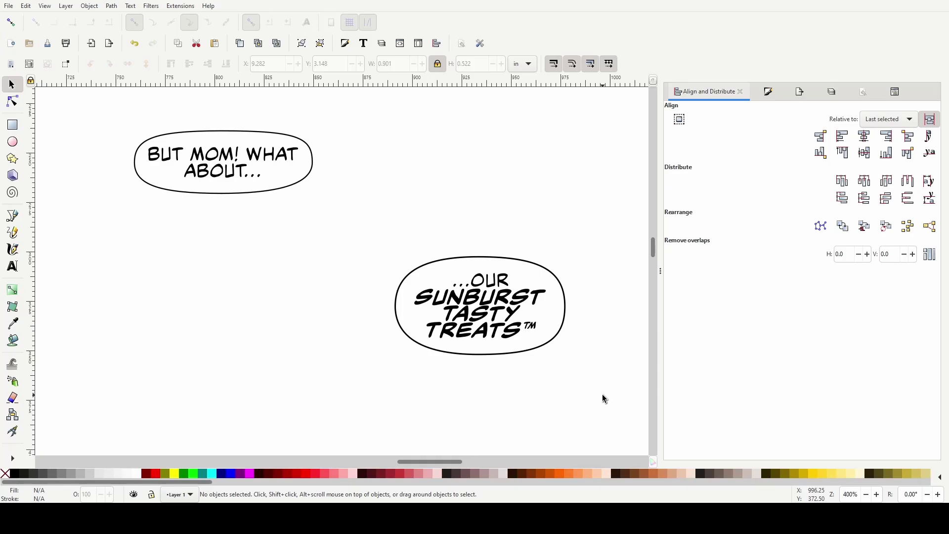
{"action": "scroll", "coordinate": [495, 361], "scroll_direction": "up", "scroll_amount": 2}
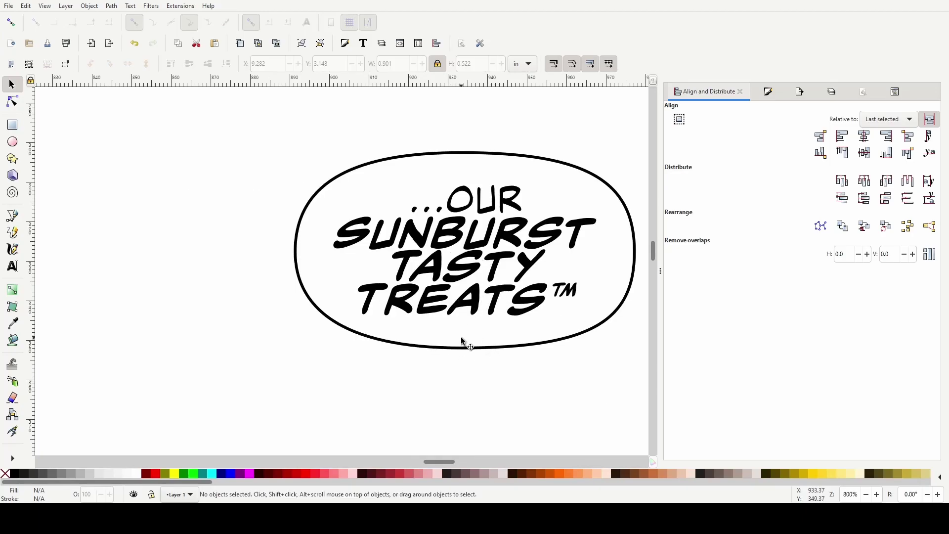
Stretch the balloon outline around the "...OUR SUNBURST TASTY TREATS" text downward to about 0.552 in high
{"action": "left_click", "coordinate": [469, 299]}
{"action": "left_click", "coordinate": [485, 346]}
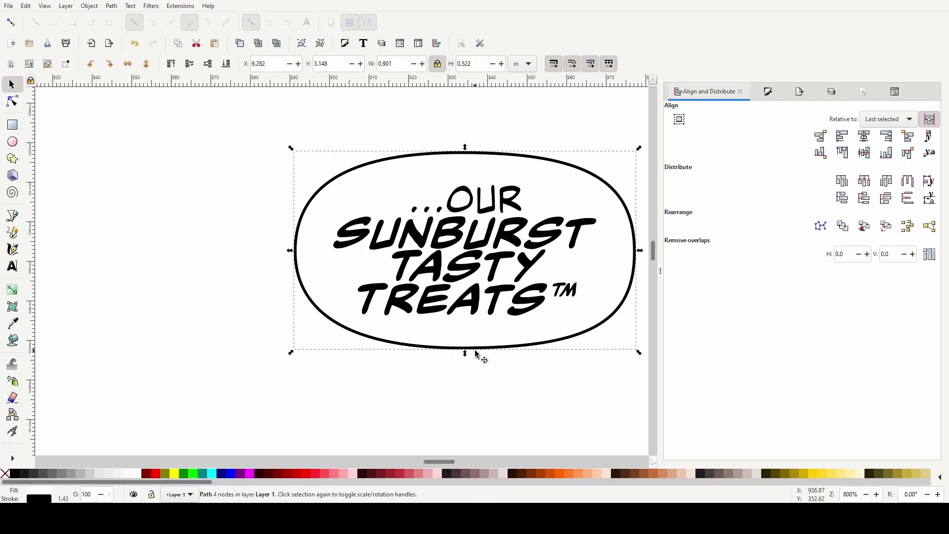
{"action": "left_click_drag", "start_coordinate": [465, 357], "coordinate": [467, 365]}
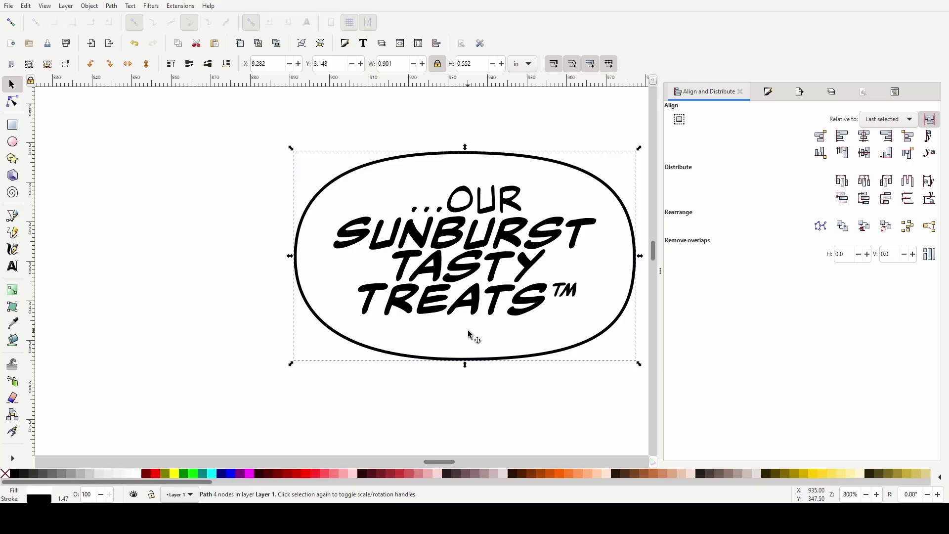
Center the "...OUR SUNBURST TASTY TREATS" text and its balloon on each other along the vertical axis
{"action": "left_click", "coordinate": [509, 225]}
{"action": "left_click", "coordinate": [438, 174], "text": "shift"}
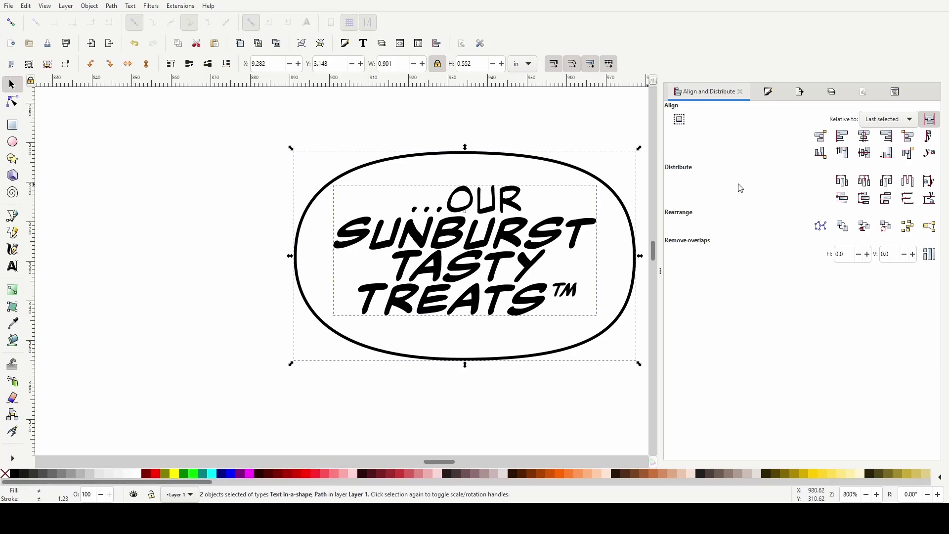
{"action": "left_click", "coordinate": [865, 137]}
{"action": "left_click", "coordinate": [390, 421]}
{"action": "scroll", "coordinate": [390, 415], "scroll_direction": "down", "scroll_amount": 4, "text": "ctrl"}
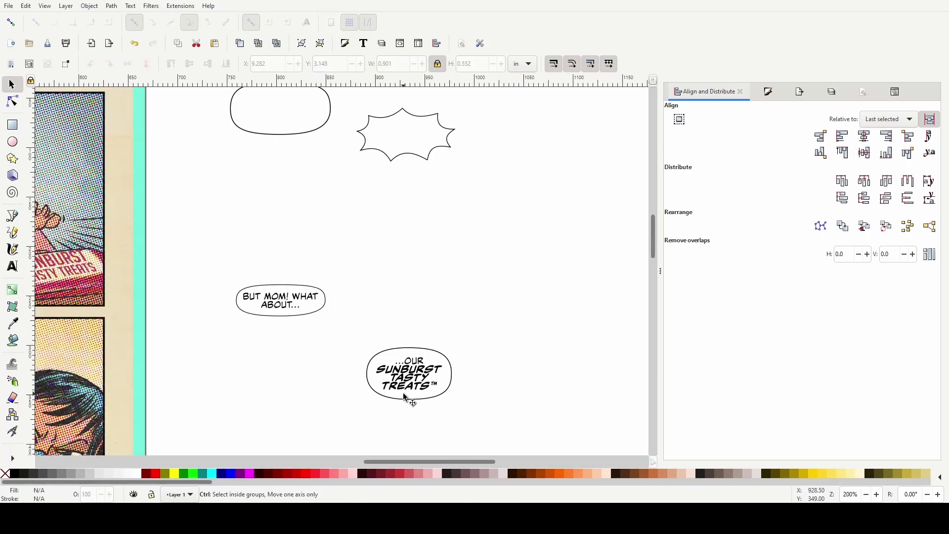
{"action": "scroll", "coordinate": [239, 349], "scroll_direction": "up", "scroll_amount": 6}
{"action": "scroll", "coordinate": [239, 349], "scroll_direction": "right", "scroll_amount": 5}
{"action": "scroll", "coordinate": [235, 361], "scroll_direction": "down", "scroll_amount": 8}
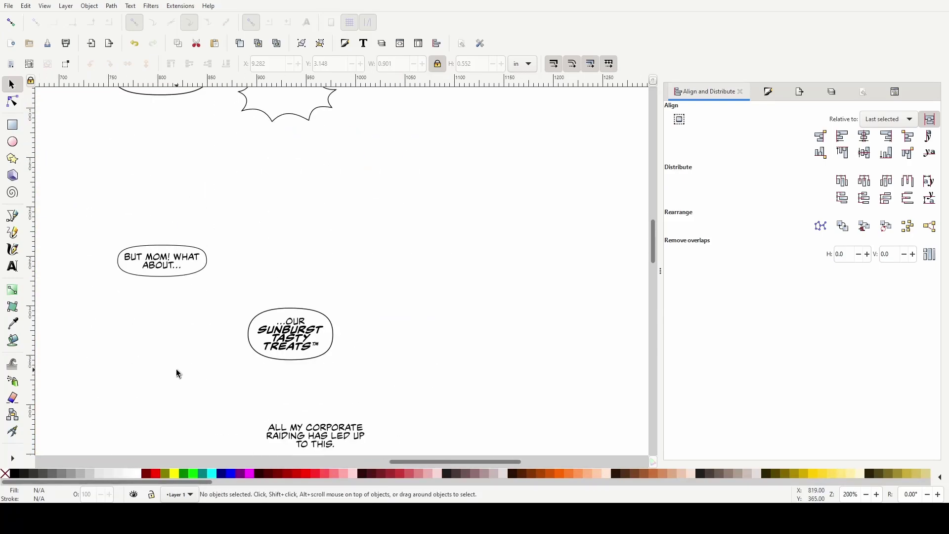
{"action": "scroll", "coordinate": [178, 373], "scroll_direction": "up", "scroll_amount": 2}
{"action": "left_click_drag", "start_coordinate": [245, 335], "coordinate": [341, 418]}
{"action": "scroll", "coordinate": [199, 403], "scroll_direction": "left", "scroll_amount": 6}
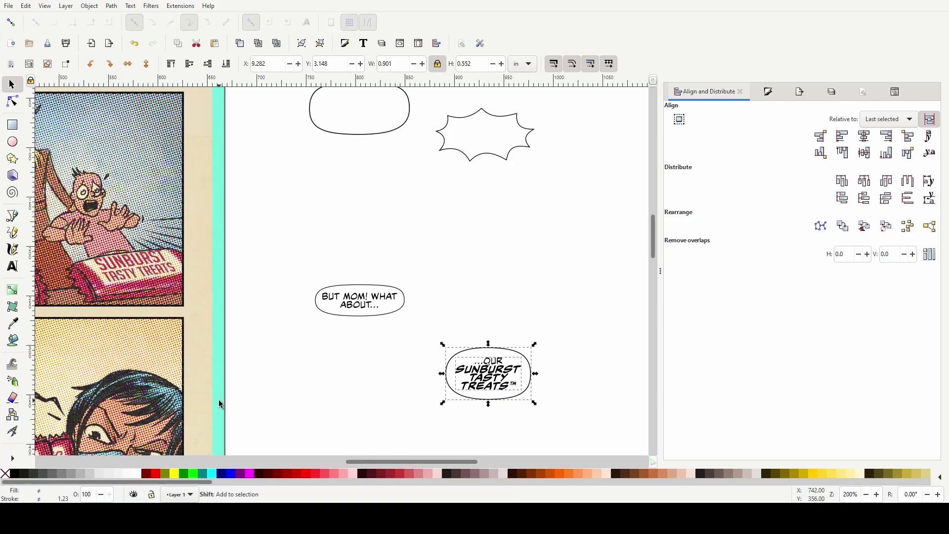
Duplicate the balloon outline around the "...OUR SUNBURST TASTY TREATS" text in place
{"action": "left_click", "coordinate": [401, 392]}
{"action": "left_click", "coordinate": [463, 390]}
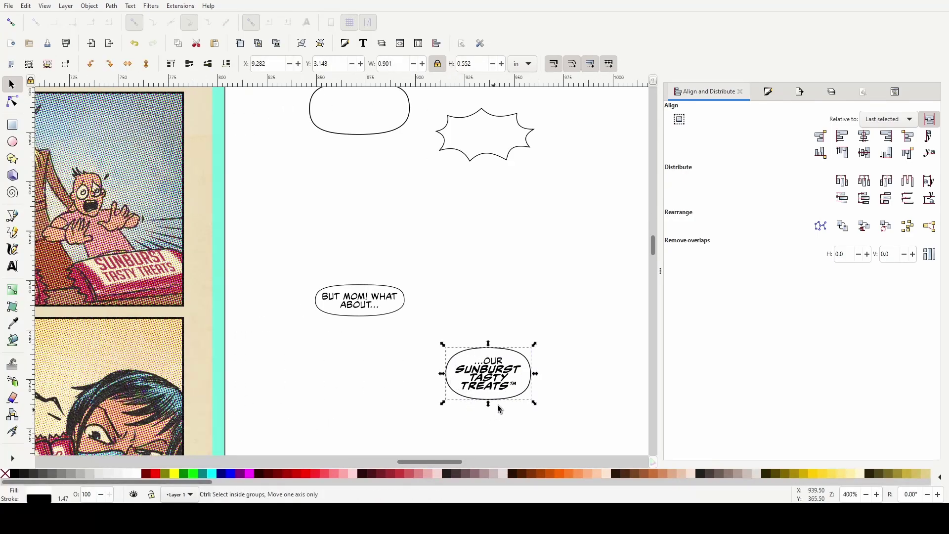
{"action": "scroll", "coordinate": [494, 415], "scroll_direction": "up", "scroll_amount": 4}
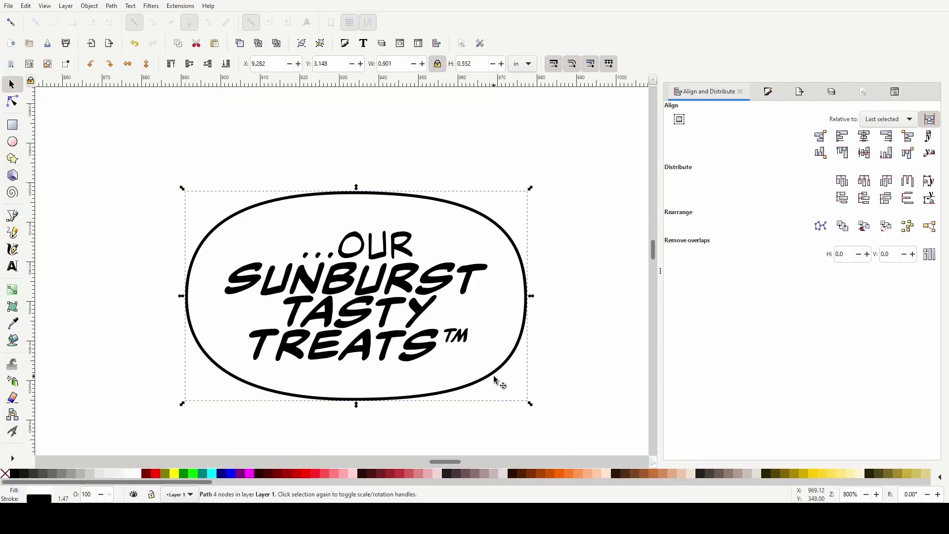
{"action": "key", "text": "Home"}
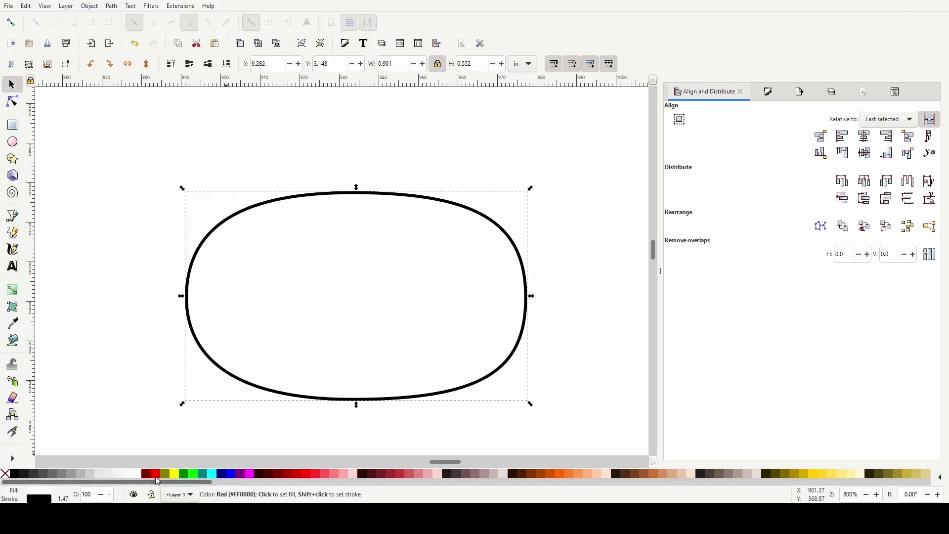
Give the duplicate balloon a white fill and red stroke, and lower it behind the text and the original balloon
{"action": "left_click", "coordinate": [771, 91]}
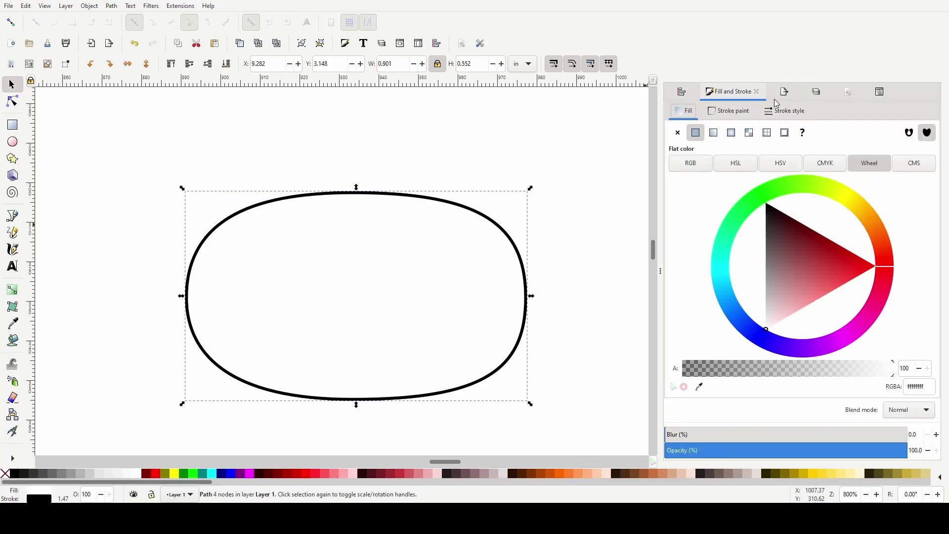
{"action": "left_click", "coordinate": [785, 111]}
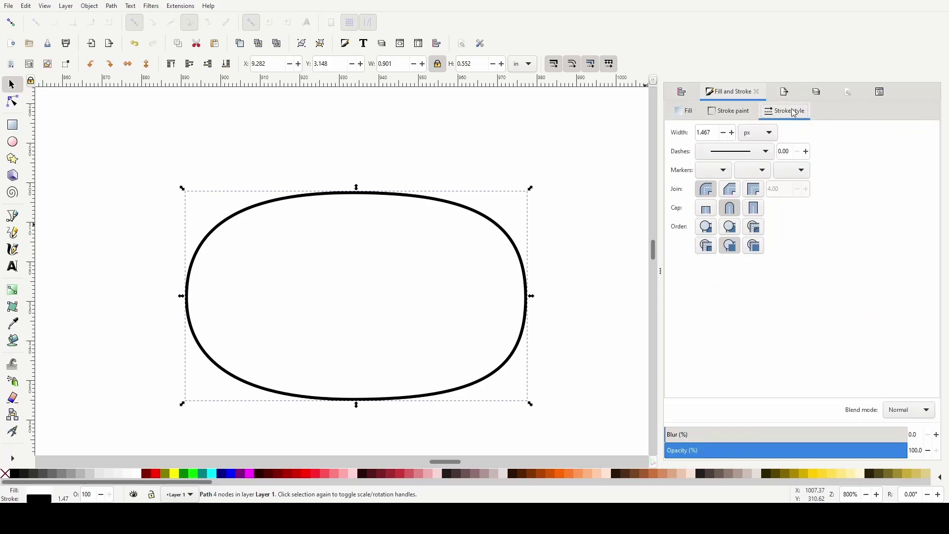
{"action": "left_click", "coordinate": [158, 475]}
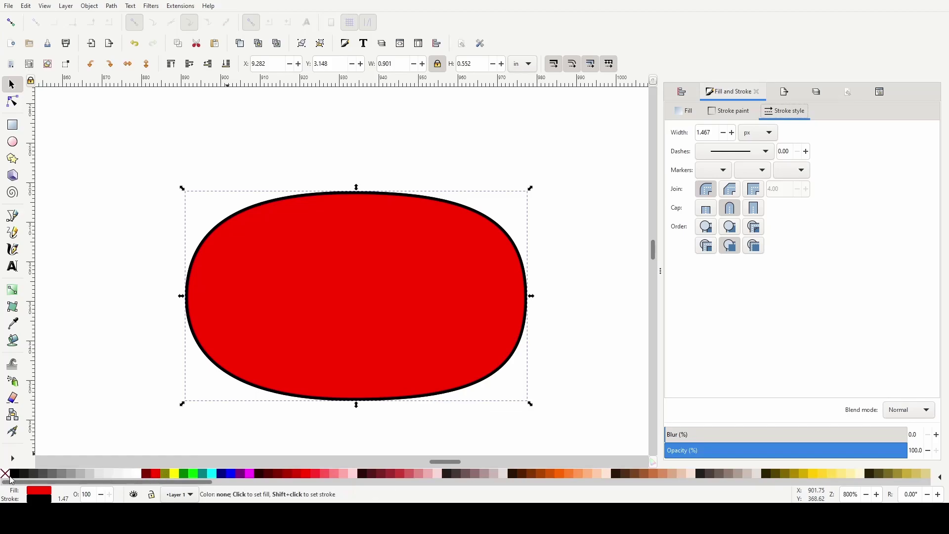
{"action": "left_click", "coordinate": [140, 475]}
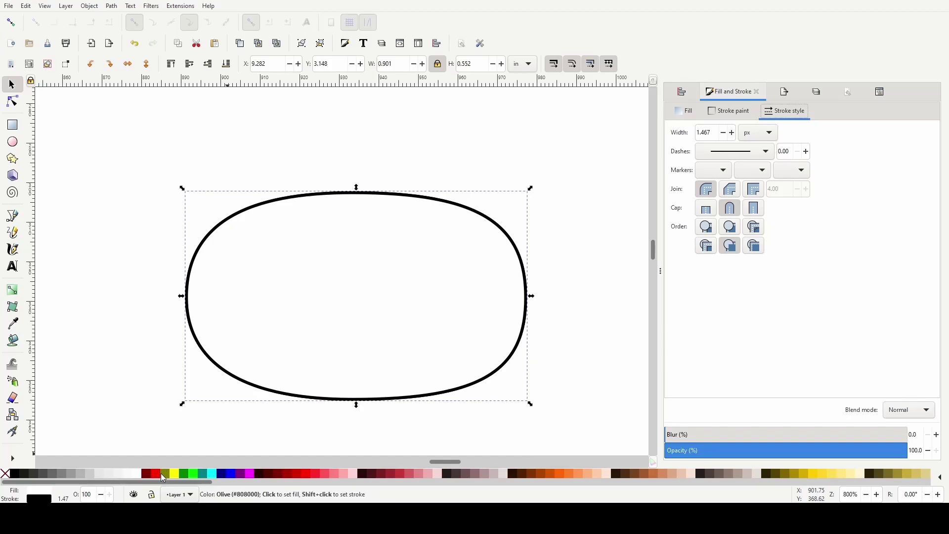
{"action": "left_click", "coordinate": [157, 476], "text": "shift"}
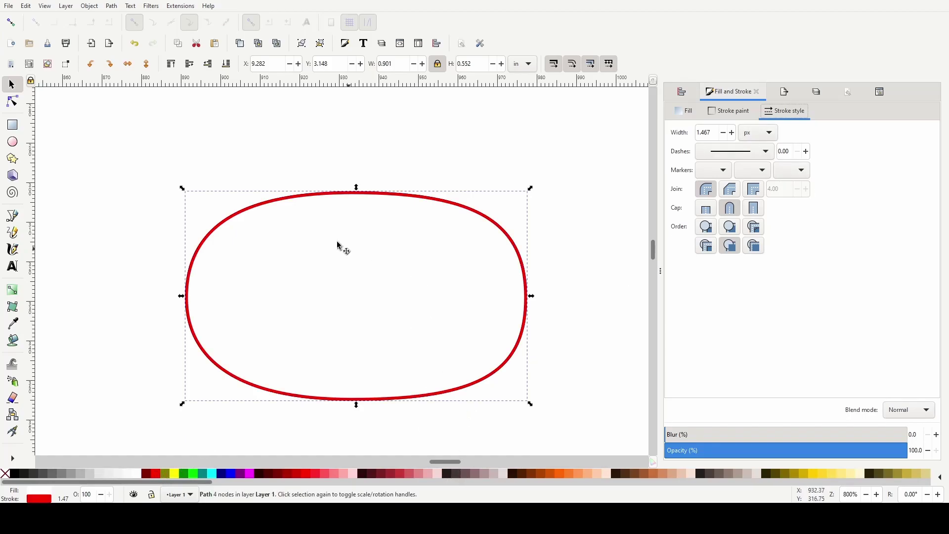
{"action": "left_click", "coordinate": [208, 64]}
{"action": "left_click", "coordinate": [207, 65]}
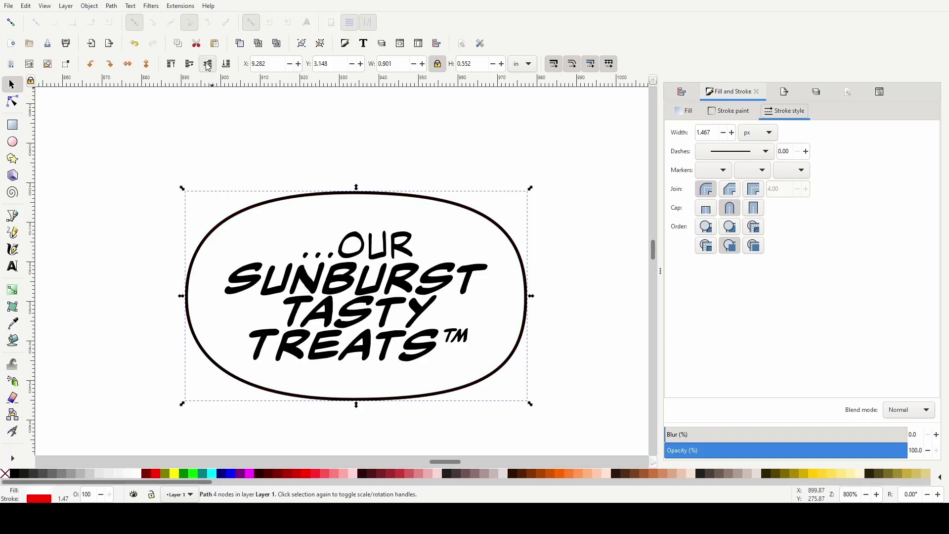
Set the stroke width of the original black balloon to 1.6 px
{"action": "left_click", "coordinate": [713, 134]}
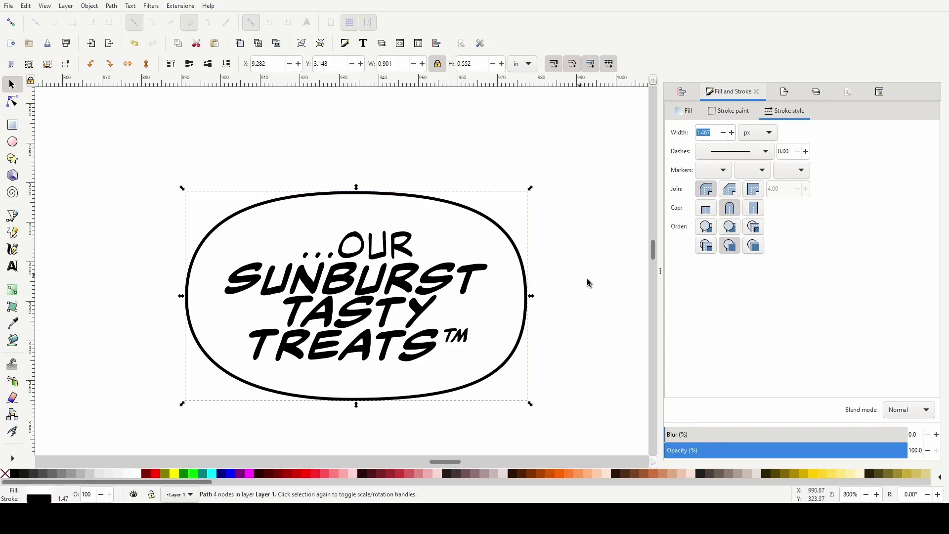
{"action": "left_click", "coordinate": [587, 296]}
{"action": "left_click", "coordinate": [504, 244]}
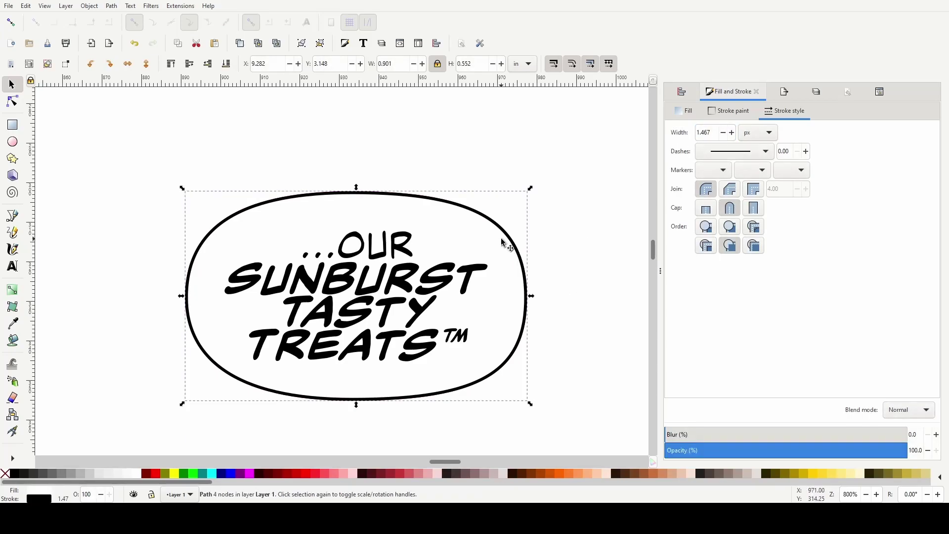
{"action": "triple_click", "coordinate": [714, 127]}
{"action": "type", "text": "1."}
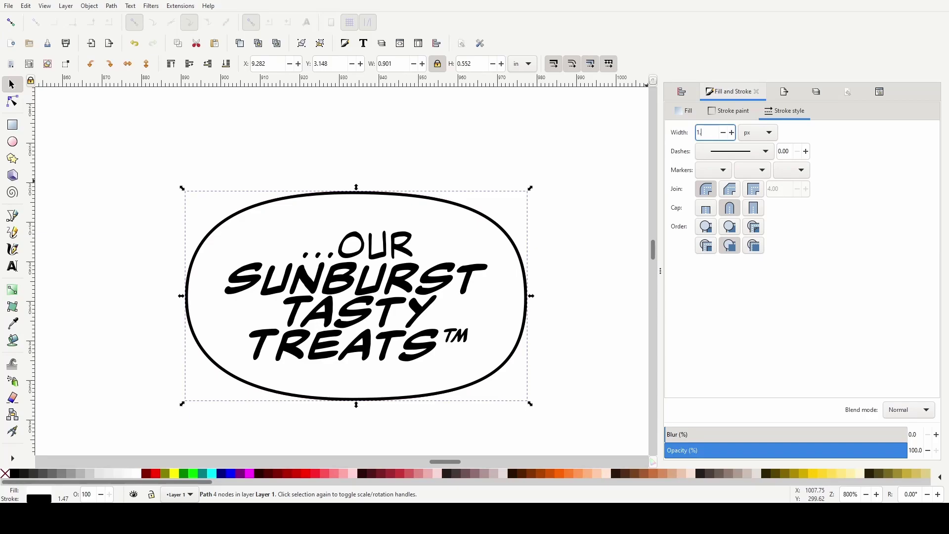
{"action": "type", "text": "6"}
{"action": "key", "text": "Return"}
{"action": "left_click", "coordinate": [549, 296]}
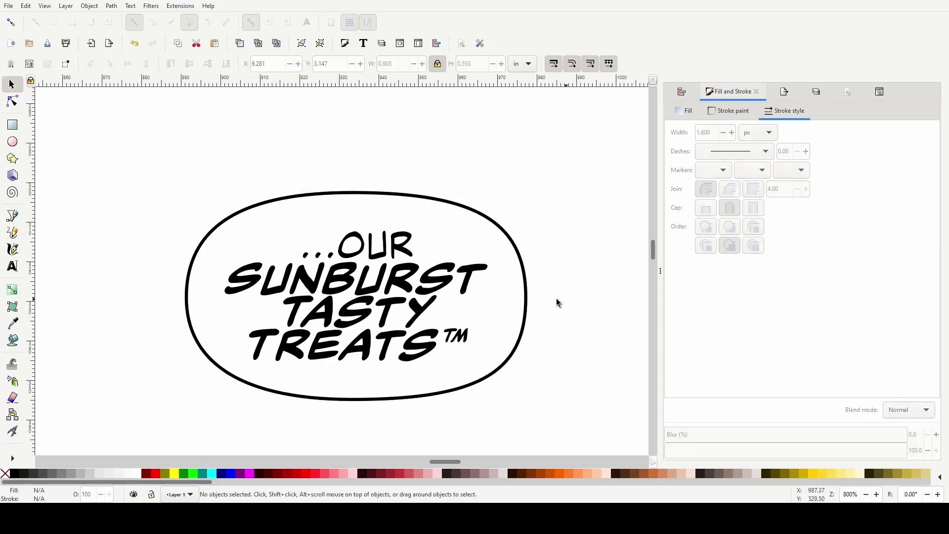
Shift the black balloon slightly right and the red copy further left to separate the overlapping outlines
{"action": "left_click", "coordinate": [504, 350]}
{"action": "left_click", "coordinate": [503, 348]}
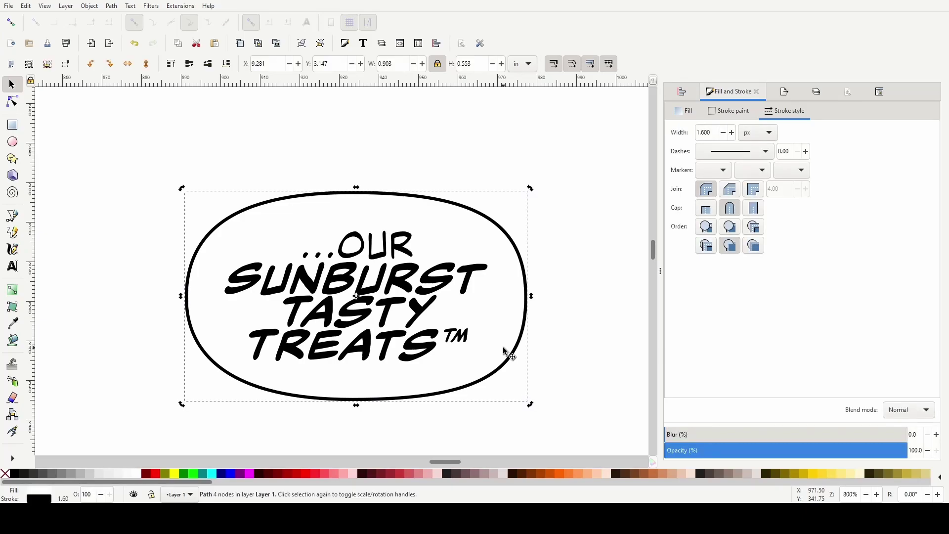
{"action": "left_click", "coordinate": [577, 398]}
{"action": "left_click", "coordinate": [507, 372]}
{"action": "left_click", "coordinate": [508, 371]}
{"action": "key", "text": "Right"}
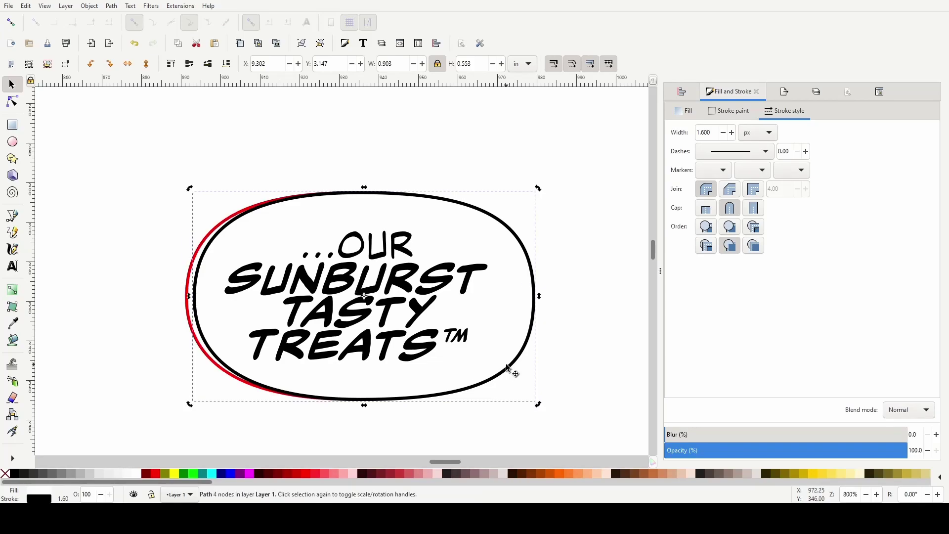
{"action": "left_click", "coordinate": [154, 276]}
{"action": "left_click", "coordinate": [193, 289]}
{"action": "left_click", "coordinate": [186, 283]}
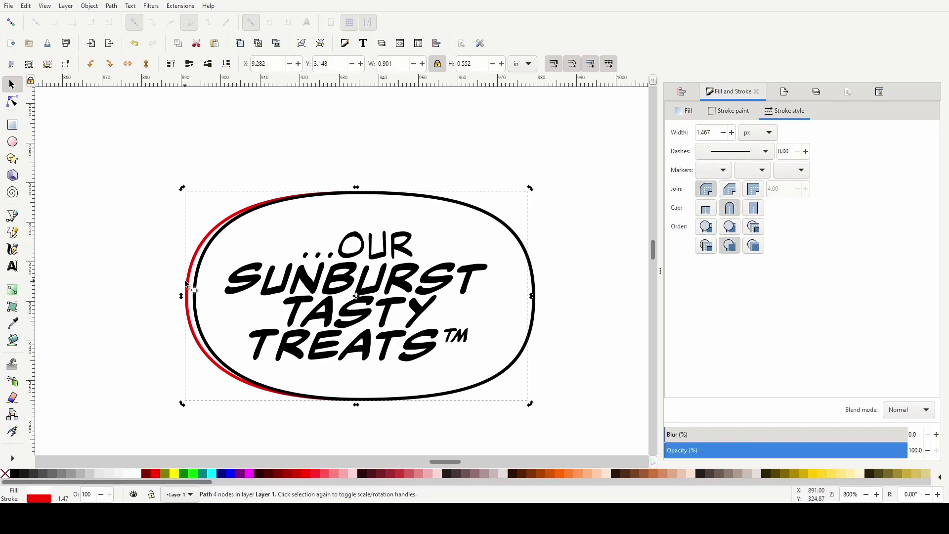
{"action": "key", "text": "shift+Left"}
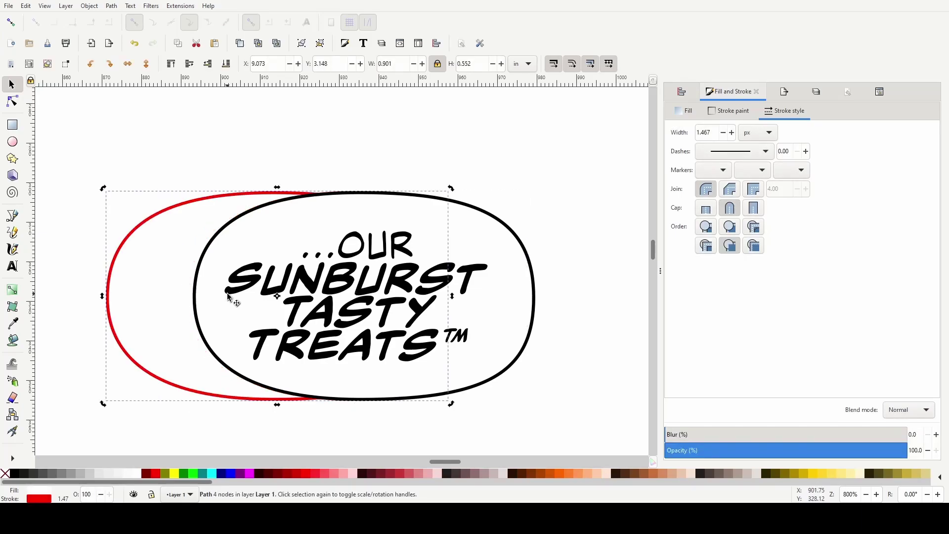
Move the black balloon and the red copy back to their aligned positions around the text
{"action": "left_click", "coordinate": [515, 312]}
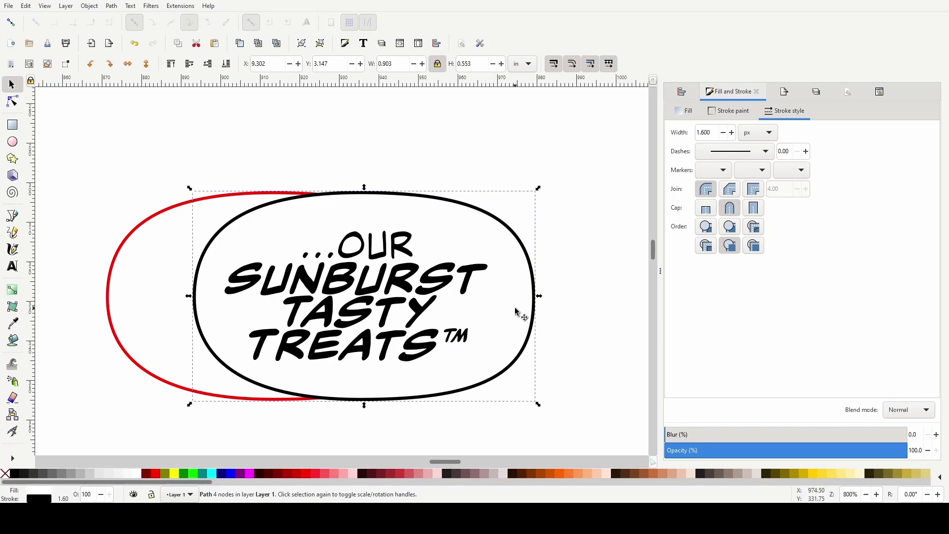
{"action": "key", "text": "Left"}
{"action": "left_click", "coordinate": [171, 276]}
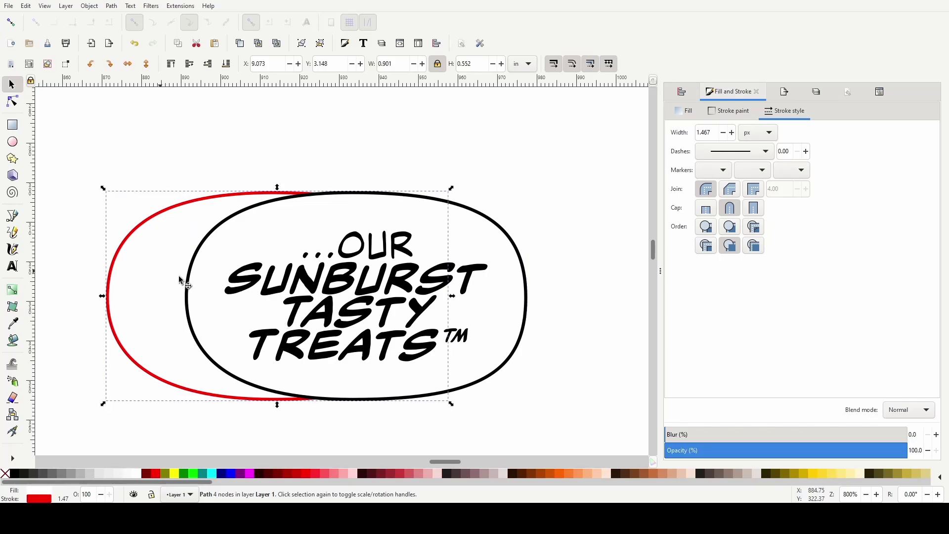
{"action": "key", "text": "shift+Right"}
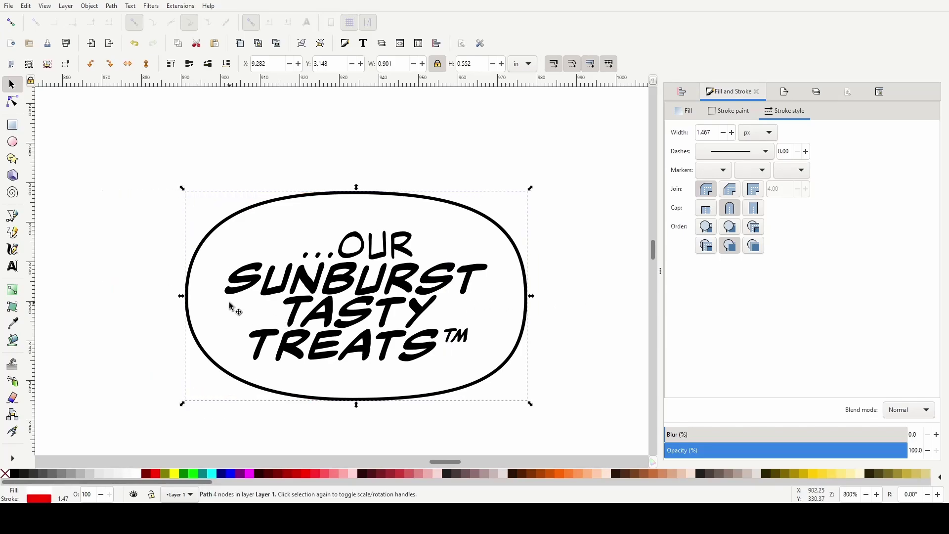
Set the stroke width of the red balloon copy to 4.6 px
{"action": "left_click", "coordinate": [712, 138]}
{"action": "key", "text": "shift+Left"}
{"action": "key", "text": "shift+Left"}
{"action": "key", "text": "shift+Left"}
{"action": "key", "text": "shift+Left"}
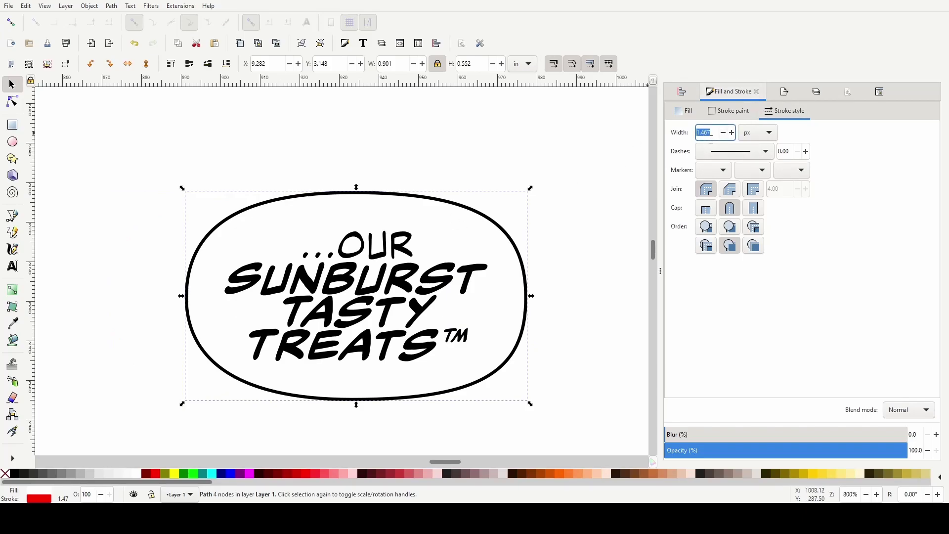
{"action": "type", "text": "4.6"}
{"action": "key", "text": "Return"}
Set the stroke width of the red balloon copy to 5.2 px and deselect it
{"action": "left_click", "coordinate": [711, 139]}
{"action": "key", "text": "shift+Left"}
{"action": "key", "text": "shift+Left"}
{"action": "key", "text": "shift+Left"}
{"action": "key", "text": "shift+Left"}
{"action": "left_click", "coordinate": [731, 117]}
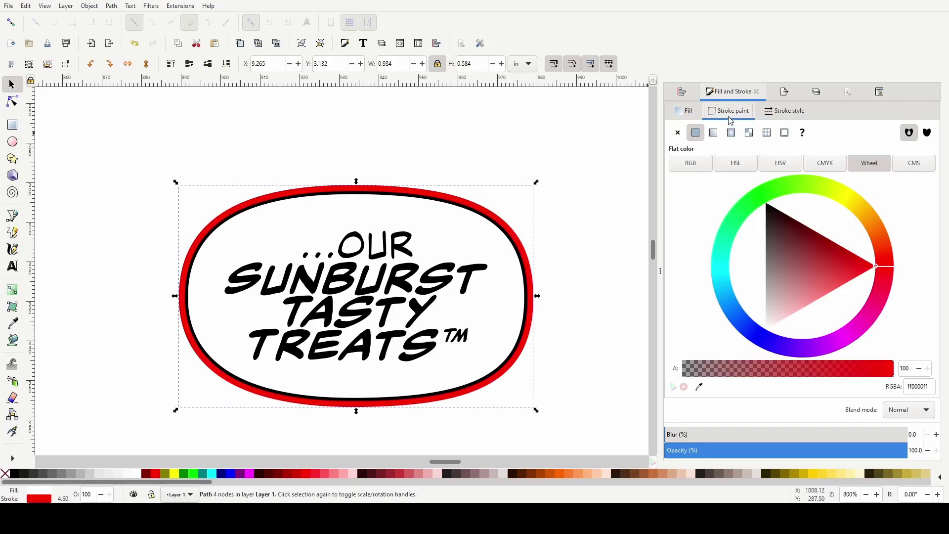
{"action": "left_click", "coordinate": [786, 111]}
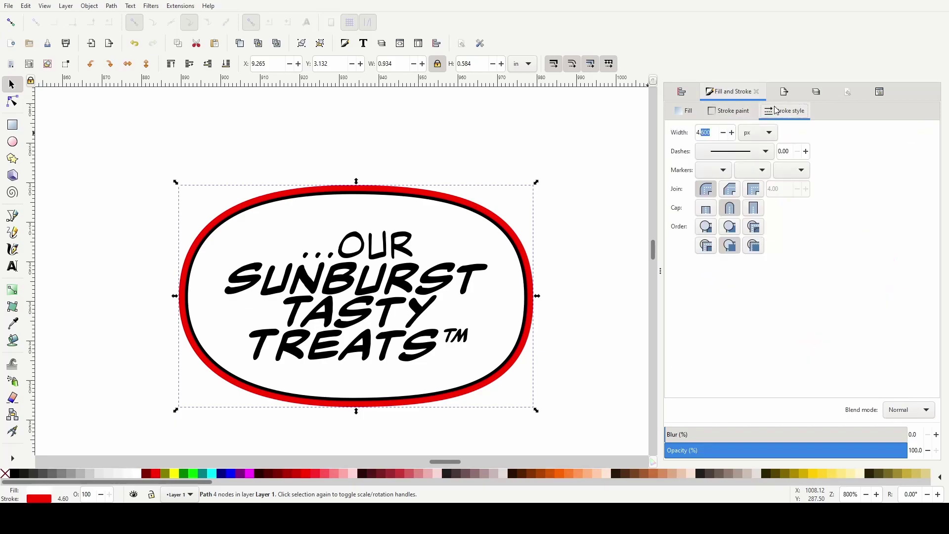
{"action": "double_click", "coordinate": [710, 134]}
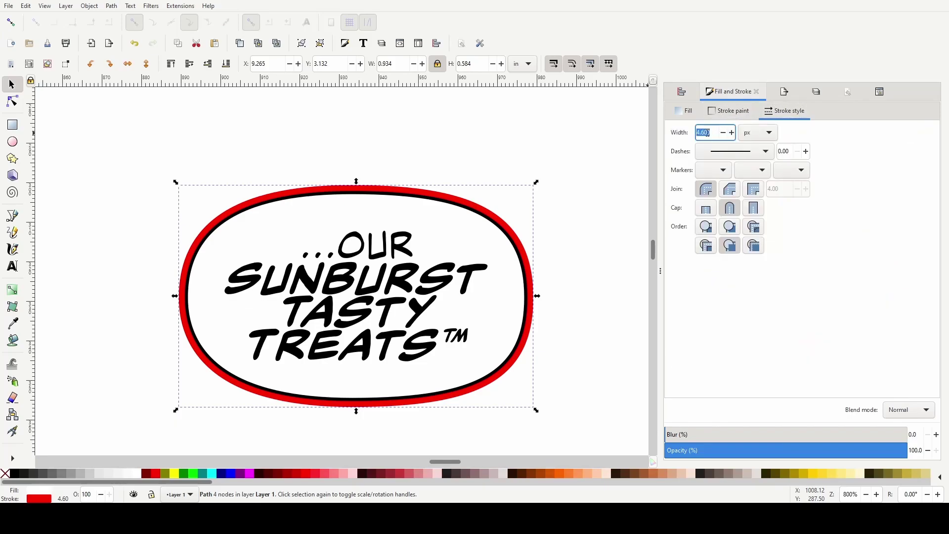
{"action": "type", "text": "5.2"}
{"action": "key", "text": "Return"}
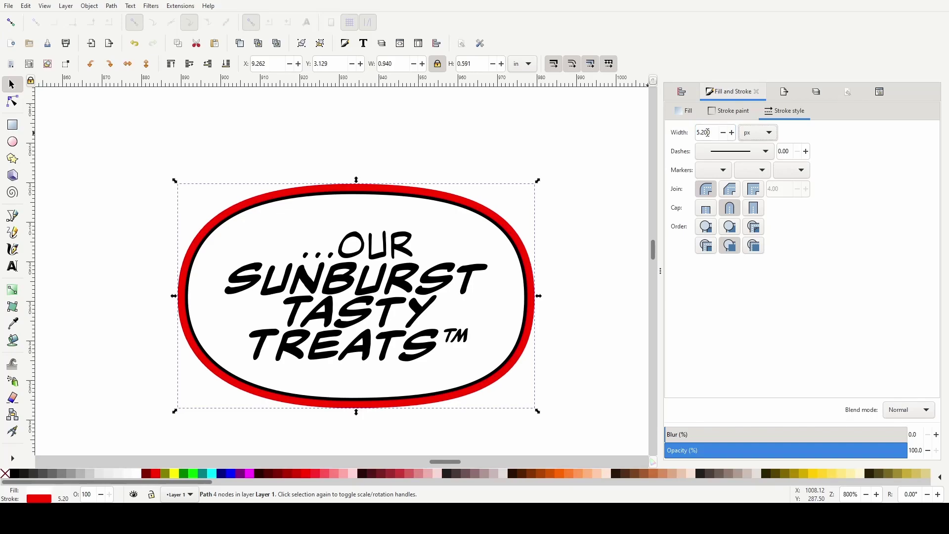
{"action": "left_click", "coordinate": [585, 354]}
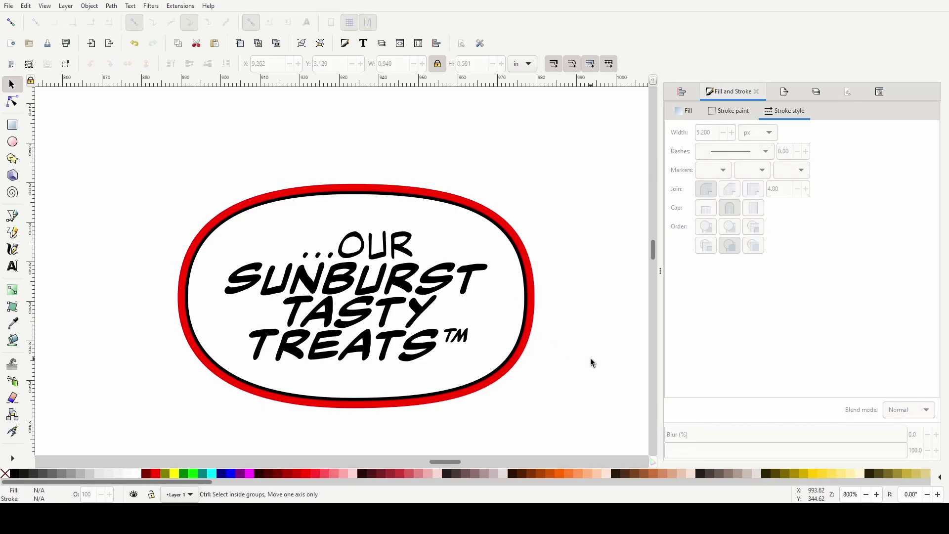
Set the stroke width of the inner black balloon to 2 px
{"action": "scroll", "coordinate": [597, 381], "scroll_direction": "down", "scroll_amount": 2}
{"action": "scroll", "coordinate": [595, 382], "scroll_direction": "up", "scroll_amount": 2}
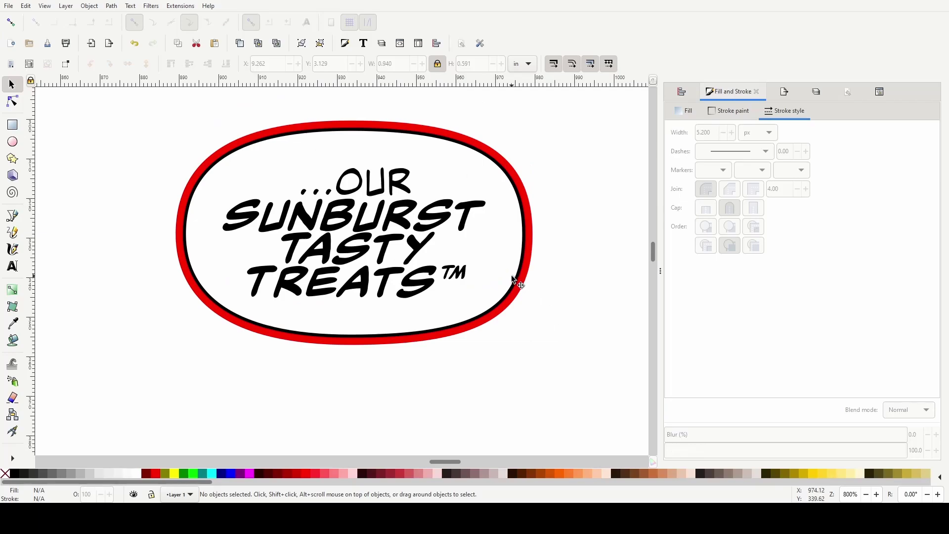
{"action": "left_click", "coordinate": [517, 278]}
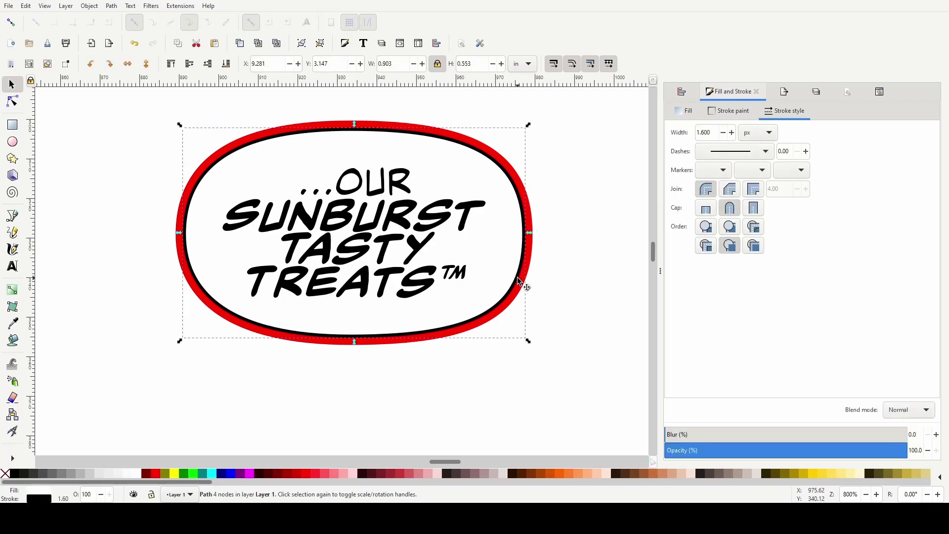
{"action": "left_click", "coordinate": [715, 135]}
{"action": "type", "text": "2"}
{"action": "key", "text": "Tab"}
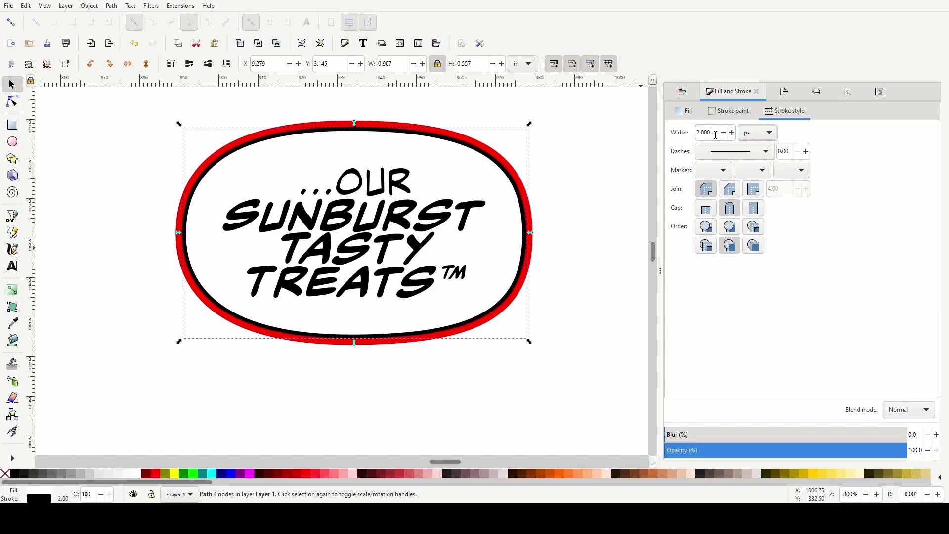
Recolour the outer balloon's stroke around the "Sunburst Tasty Treats" text, trying magenta and pure red before settling on muted red dc6565ff
{"action": "left_click", "coordinate": [478, 380]}
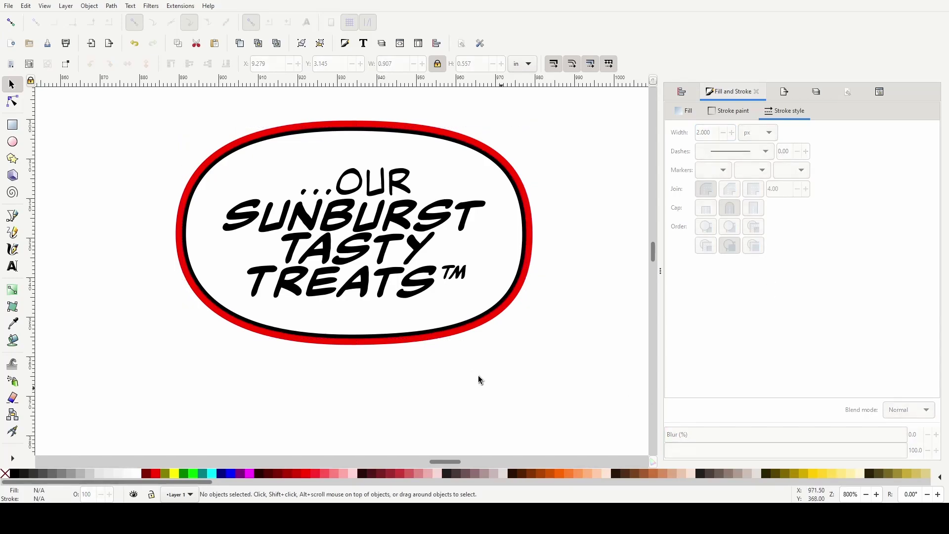
{"action": "left_click", "coordinate": [400, 341]}
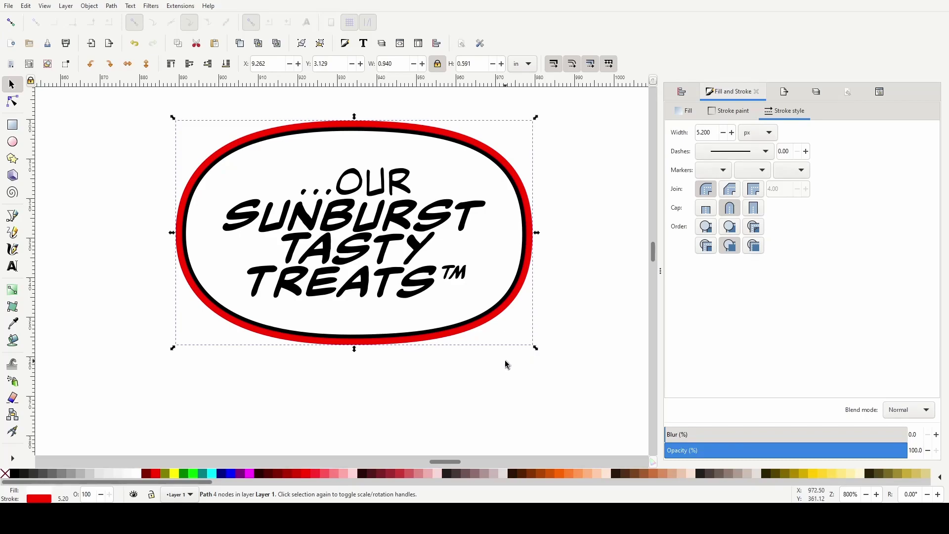
{"action": "left_click", "coordinate": [251, 478], "text": "shift"}
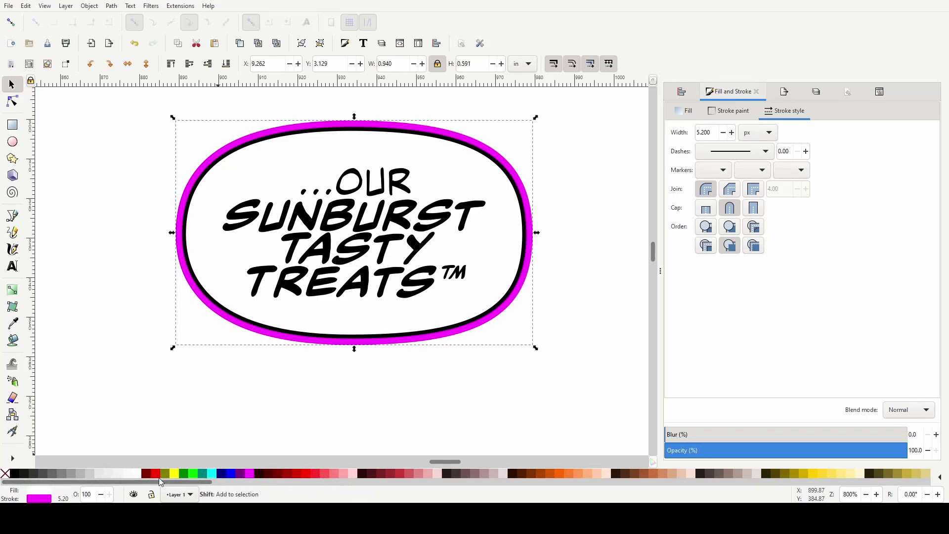
{"action": "left_click", "coordinate": [158, 474], "text": "shift"}
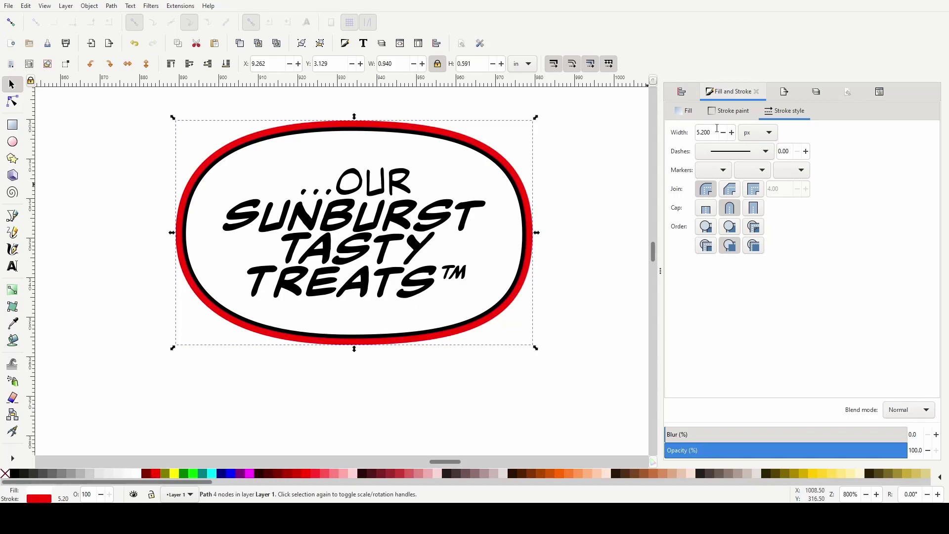
{"action": "left_click", "coordinate": [730, 110]}
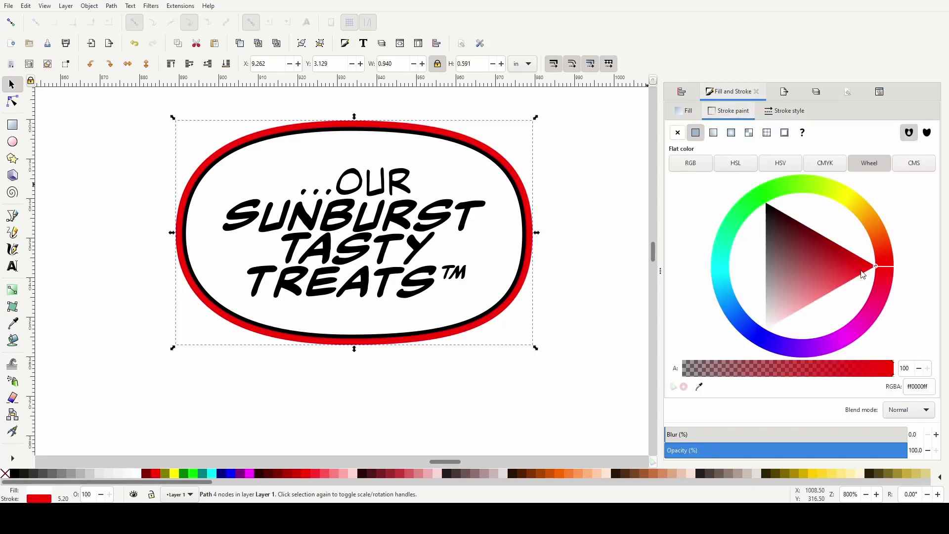
{"action": "left_click_drag", "start_coordinate": [861, 276], "coordinate": [817, 283]}
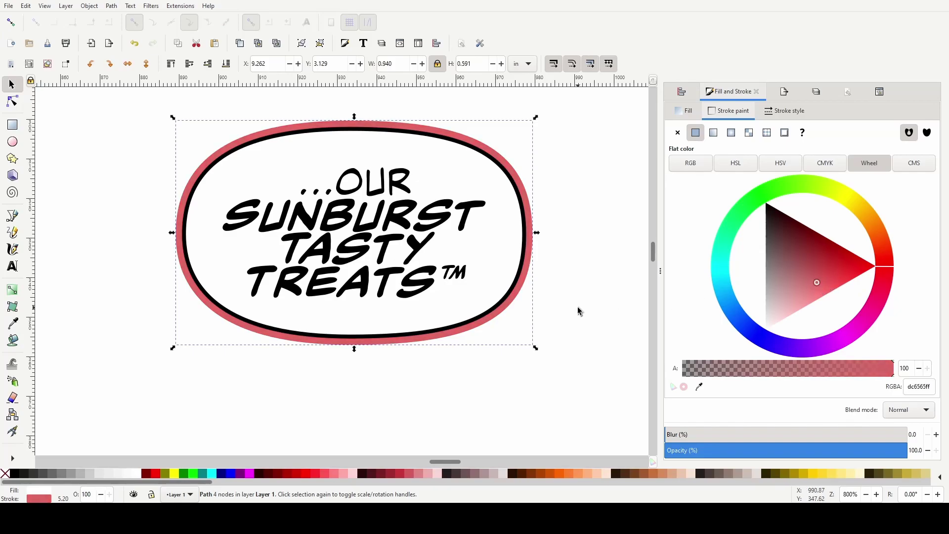
Move both "Sunburst Tasty Treats" balloons together with their text into the upper-right corner of the mother-and-children panel
{"action": "scroll", "coordinate": [581, 321], "scroll_direction": "down", "scroll_amount": 4}
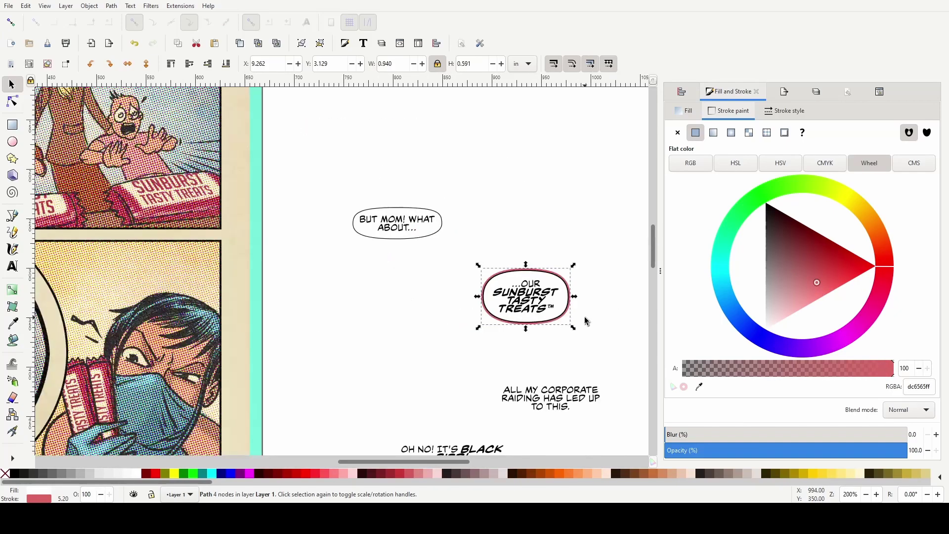
{"action": "left_click", "coordinate": [377, 325]}
{"action": "left_click_drag", "start_coordinate": [471, 249], "coordinate": [610, 346]}
{"action": "scroll", "coordinate": [393, 324], "scroll_direction": "down", "scroll_amount": 2}
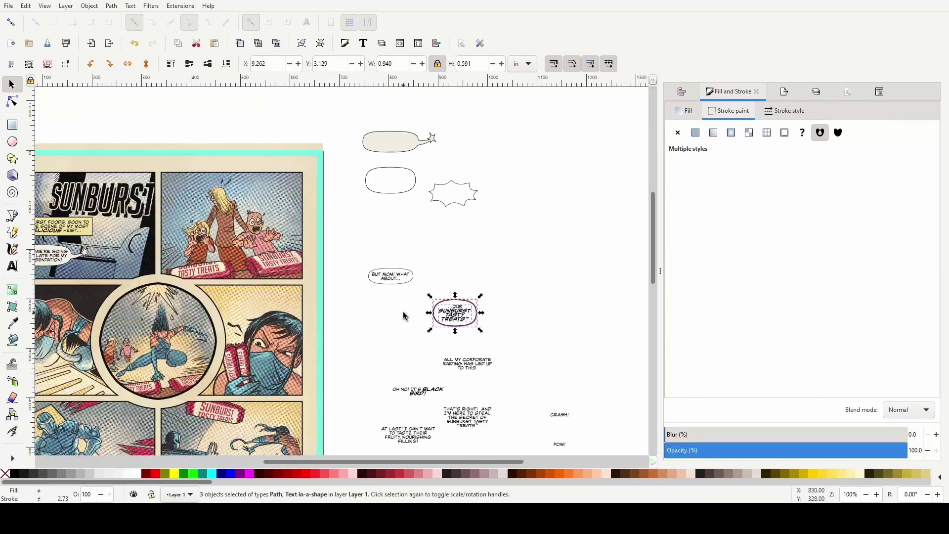
{"action": "scroll", "coordinate": [423, 378], "scroll_direction": "down", "scroll_amount": 4}
{"action": "left_click_drag", "start_coordinate": [460, 318], "coordinate": [285, 202]}
{"action": "left_click", "coordinate": [430, 307]}
Try placing the "But mom! What about..." balloon and its text in the upper-left area of the mother-and-children panel
{"action": "scroll", "coordinate": [387, 314], "scroll_direction": "up", "scroll_amount": 2}
{"action": "left_click_drag", "start_coordinate": [326, 214], "coordinate": [460, 286]}
{"action": "scroll", "coordinate": [399, 254], "scroll_direction": "up", "scroll_amount": 2}
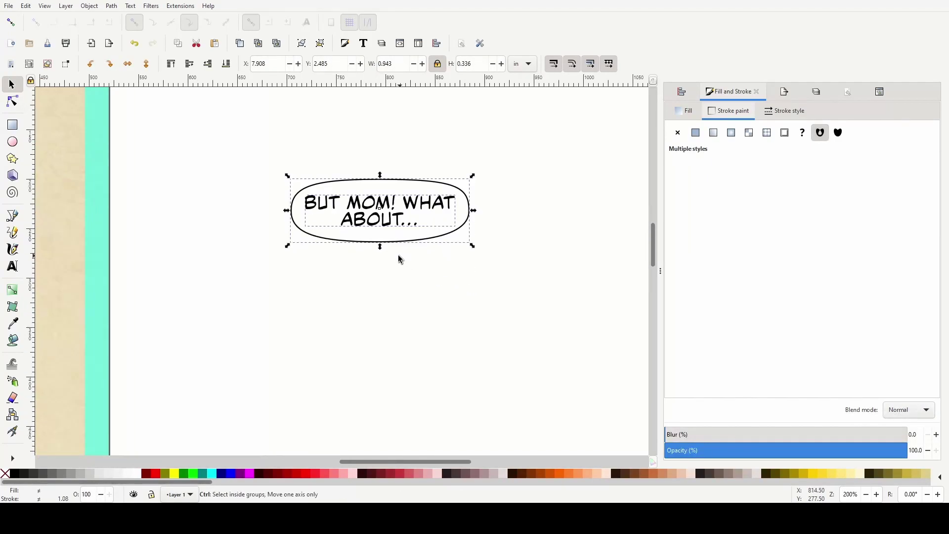
{"action": "scroll", "coordinate": [399, 254], "scroll_direction": "down", "scroll_amount": 4}
{"action": "left_click_drag", "start_coordinate": [399, 257], "coordinate": [194, 163]}
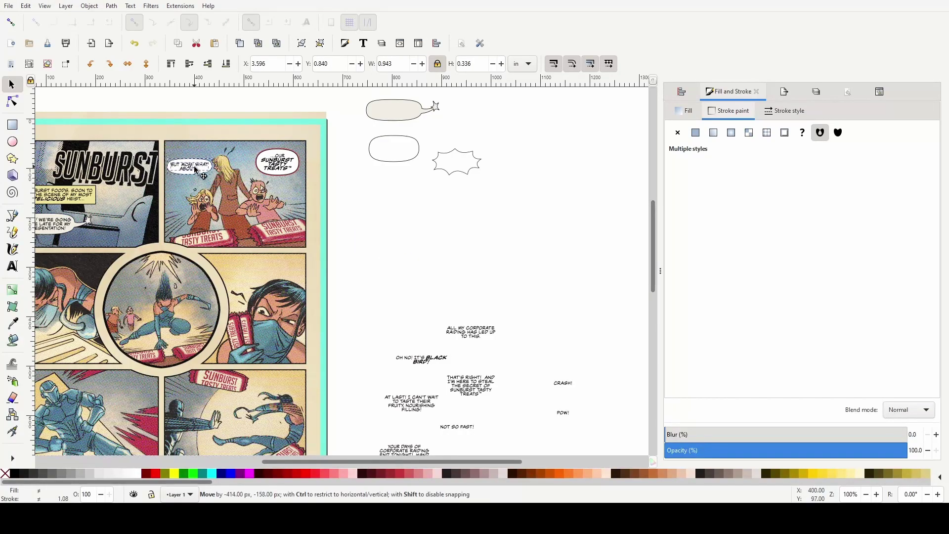
{"action": "key", "text": "ctrl+z"}
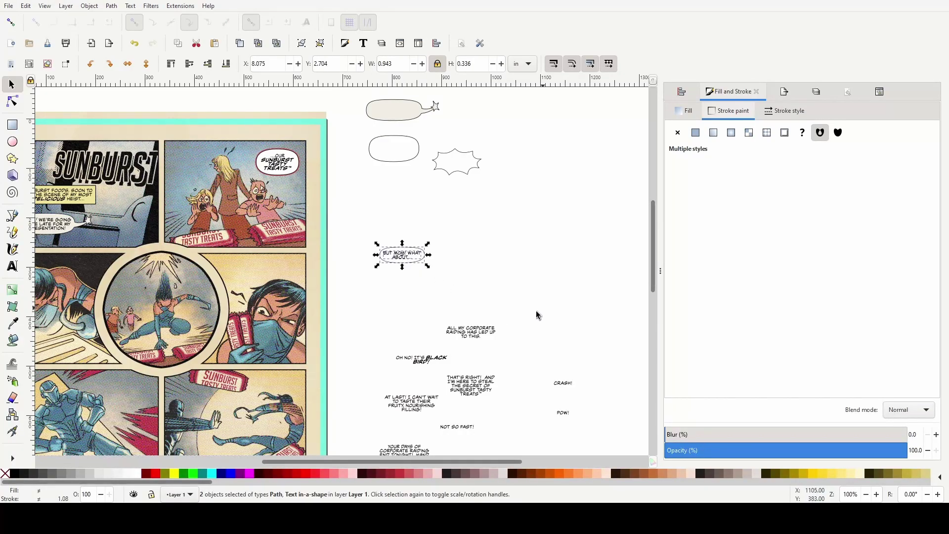
{"action": "left_click", "coordinate": [538, 315]}
Narrow the text frame in the "But mom! What about..." balloon so the lines break after "BUT MOM!"
{"action": "scroll", "coordinate": [413, 263], "scroll_direction": "up", "scroll_amount": 2}
{"action": "scroll", "coordinate": [401, 340], "scroll_direction": "up", "scroll_amount": 3}
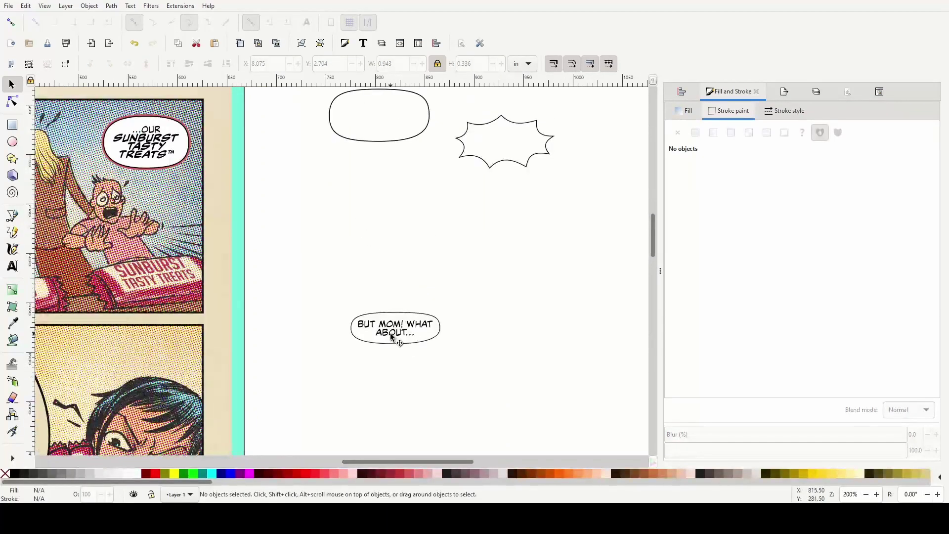
{"action": "left_click", "coordinate": [390, 333]}
{"action": "scroll", "coordinate": [420, 404], "scroll_direction": "up", "scroll_amount": 2}
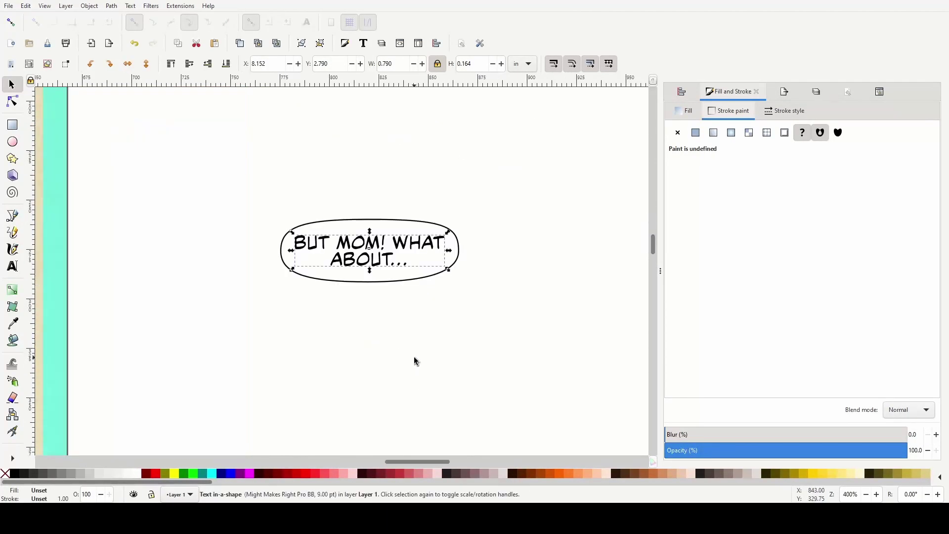
{"action": "key", "text": "t"}
{"action": "left_click_drag", "start_coordinate": [479, 346], "coordinate": [403, 330]}
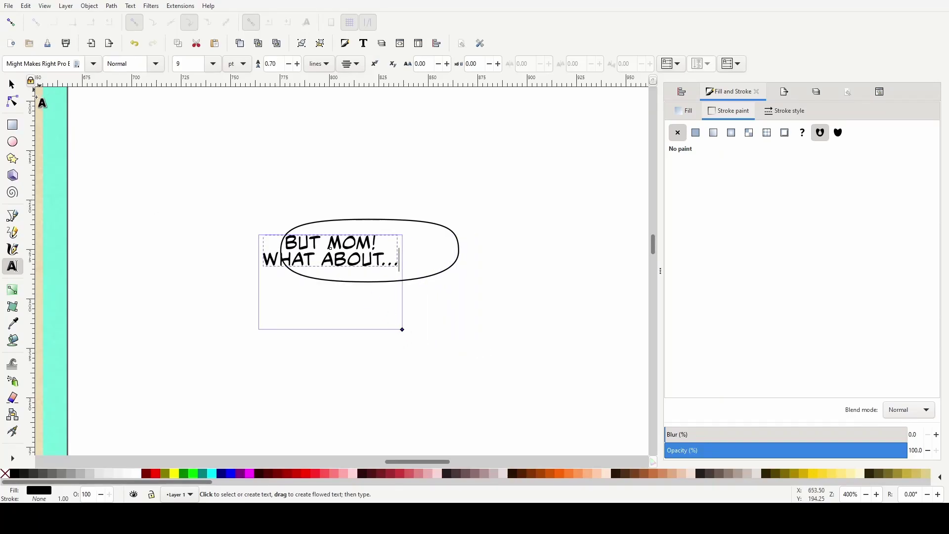
Centre the "But mom! What about..." text horizontally on its balloon, aligned relative to the last selected object
{"action": "left_click", "coordinate": [12, 87]}
{"action": "left_click", "coordinate": [449, 261], "text": "shift"}
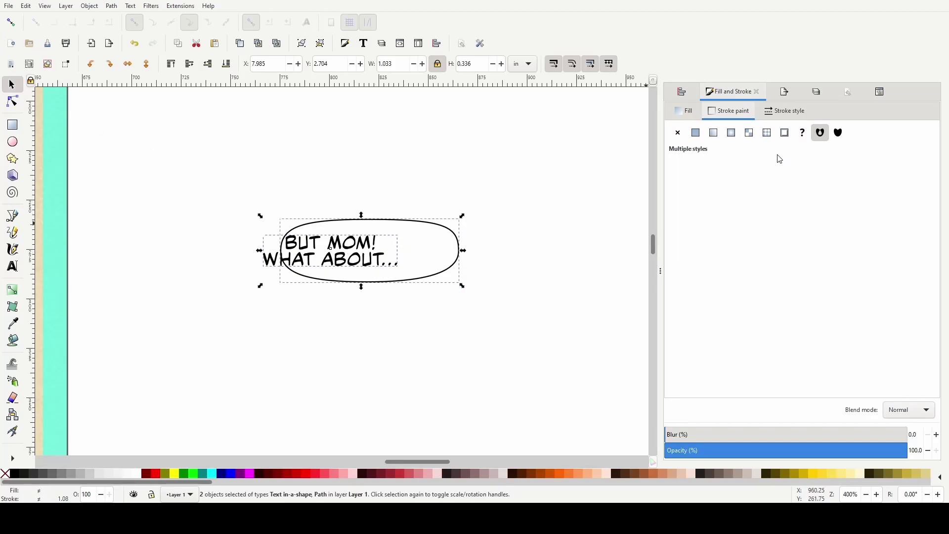
{"action": "left_click", "coordinate": [682, 92]}
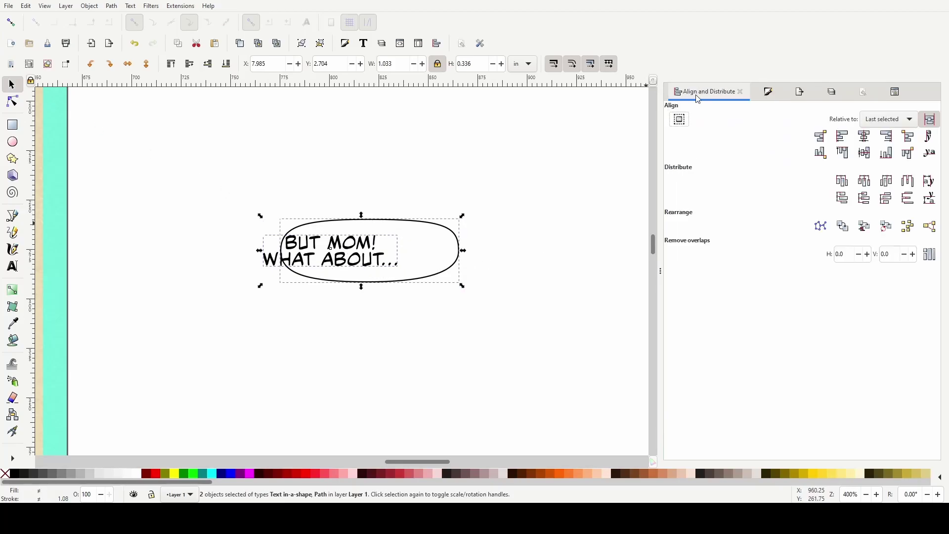
{"action": "left_click", "coordinate": [864, 136]}
{"action": "left_click", "coordinate": [469, 366]}
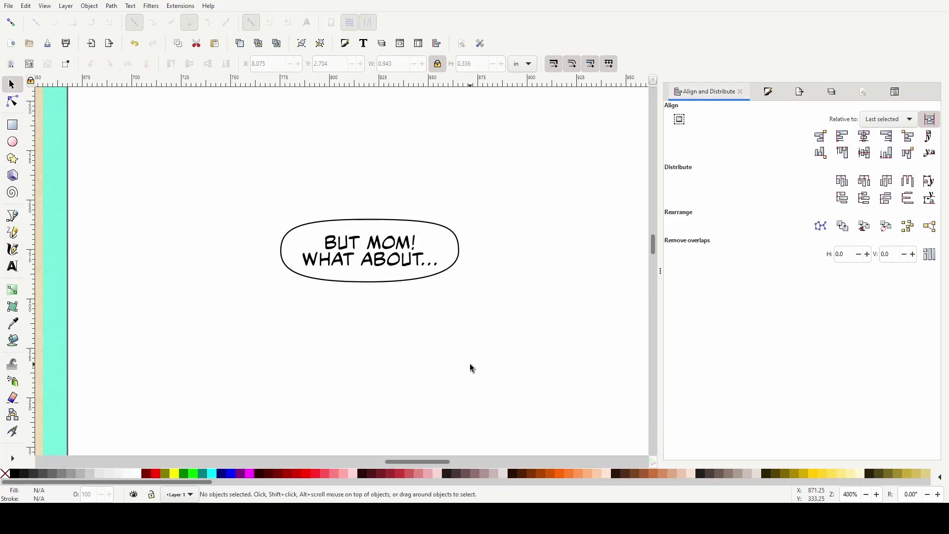
Narrow the "But mom!" balloon from both sides to about 0.88 in wide so it fits the reflowed text
{"action": "left_click", "coordinate": [376, 255]}
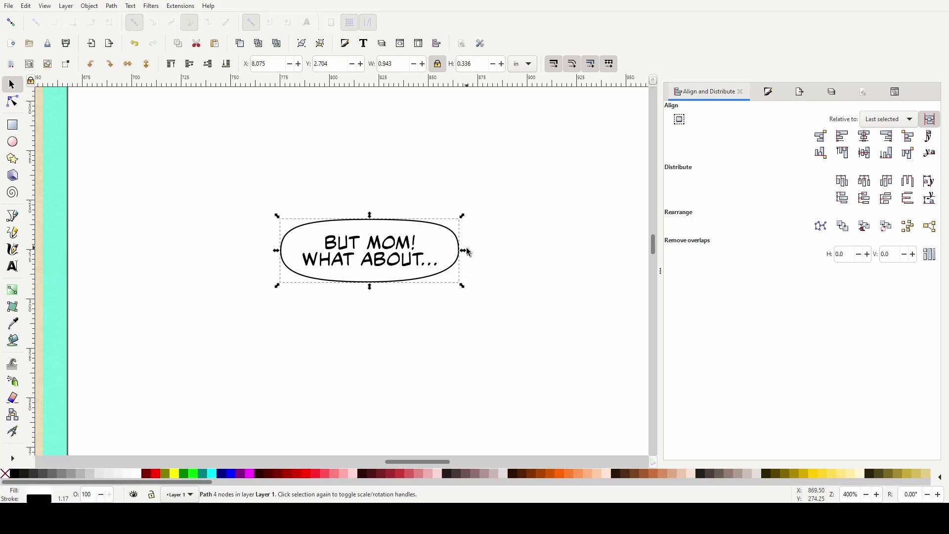
{"action": "left_click_drag", "start_coordinate": [462, 252], "coordinate": [449, 256]}
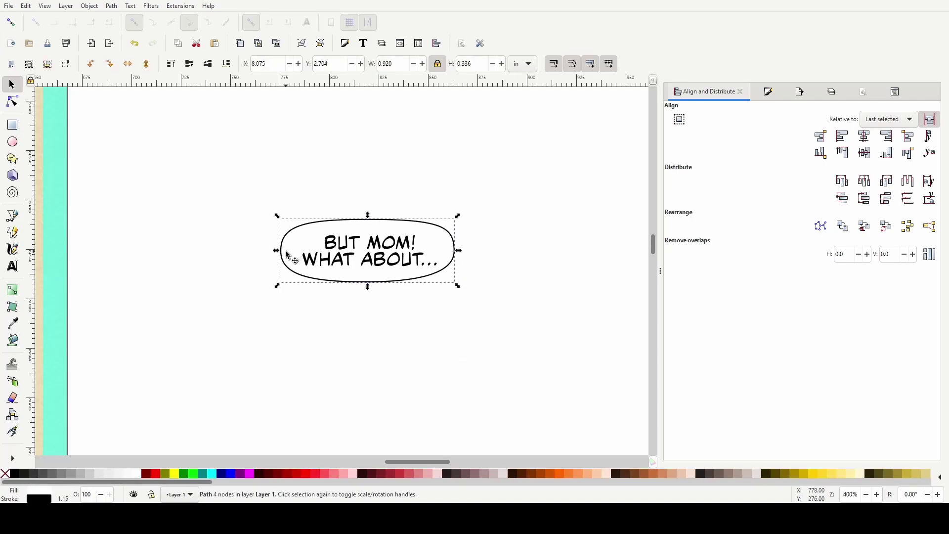
{"action": "left_click_drag", "start_coordinate": [276, 251], "coordinate": [288, 249]}
Lengthen both curve handles of the "But mom!" balloon's bottom node to make its lower corners fuller
{"action": "double_click", "coordinate": [325, 269]}
{"action": "scroll", "coordinate": [504, 370], "scroll_direction": "up", "scroll_amount": 2}
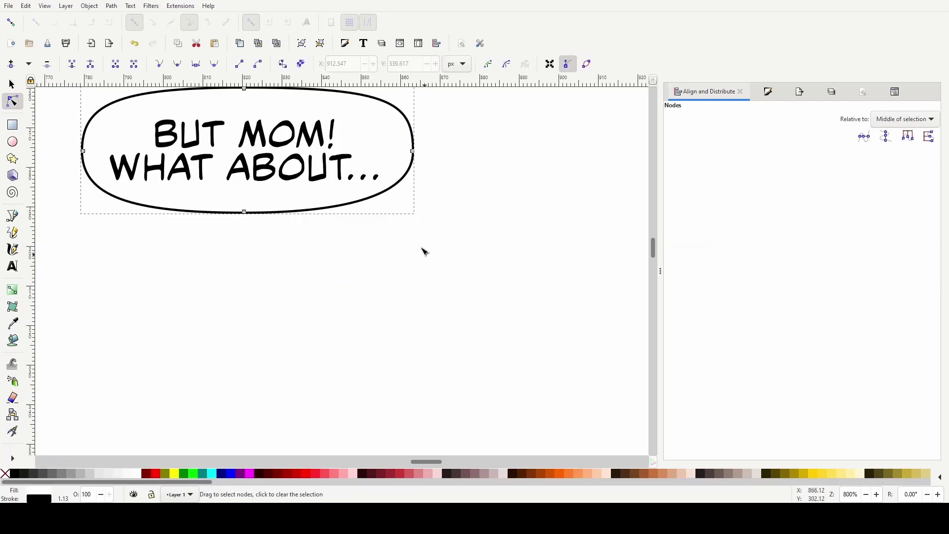
{"action": "left_click", "coordinate": [398, 190]}
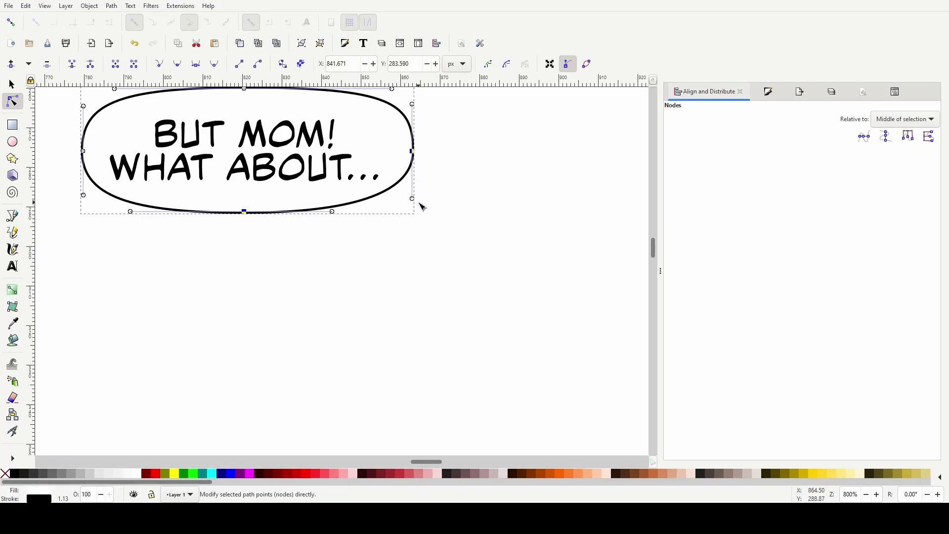
{"action": "left_click_drag", "start_coordinate": [332, 212], "coordinate": [378, 211]}
{"action": "left_click_drag", "start_coordinate": [131, 212], "coordinate": [120, 212]}
{"action": "scroll", "coordinate": [291, 166], "scroll_direction": "up", "scroll_amount": 2}
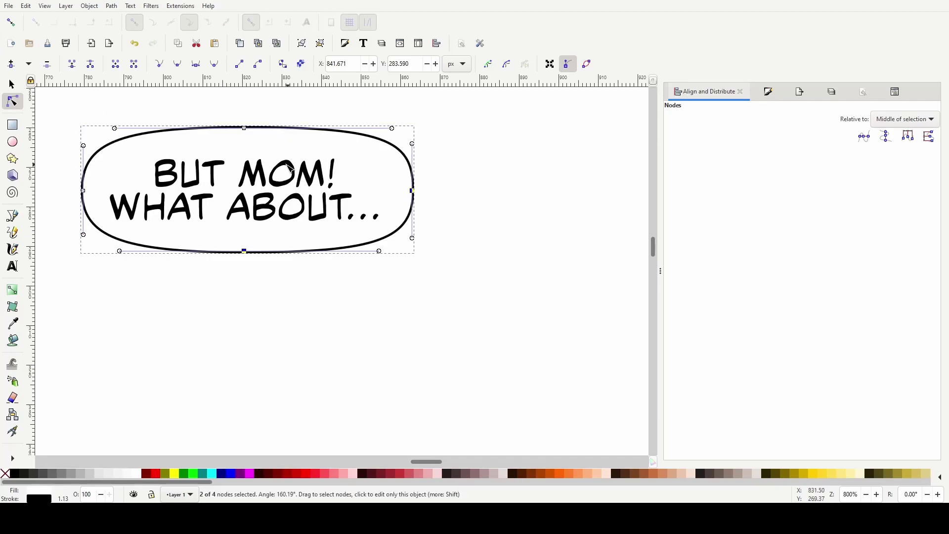
Nudge the "But mom! What about..." text upward and move it straight back down to the balloon's middle
{"action": "left_click", "coordinate": [10, 87]}
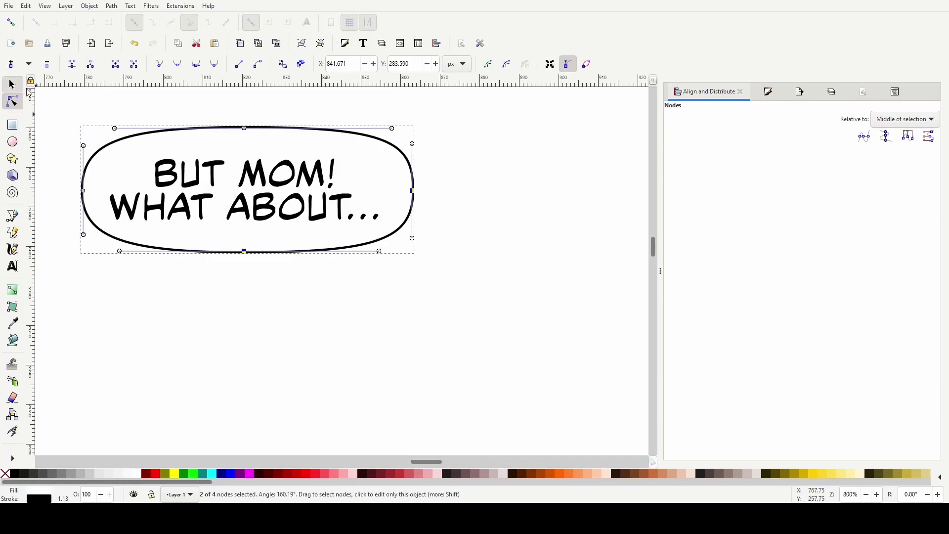
{"action": "left_click", "coordinate": [241, 184]}
{"action": "key", "text": "Up"}
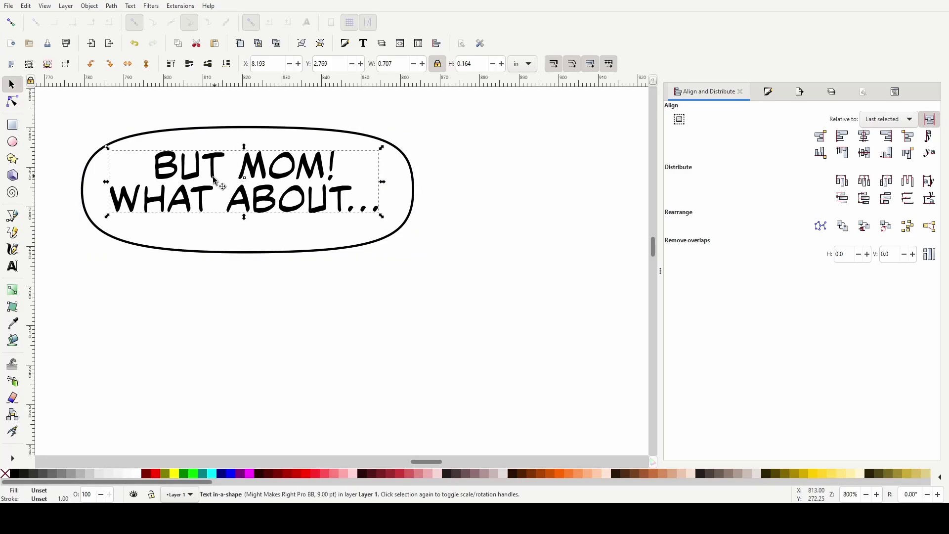
{"action": "key", "text": "ctrl"}
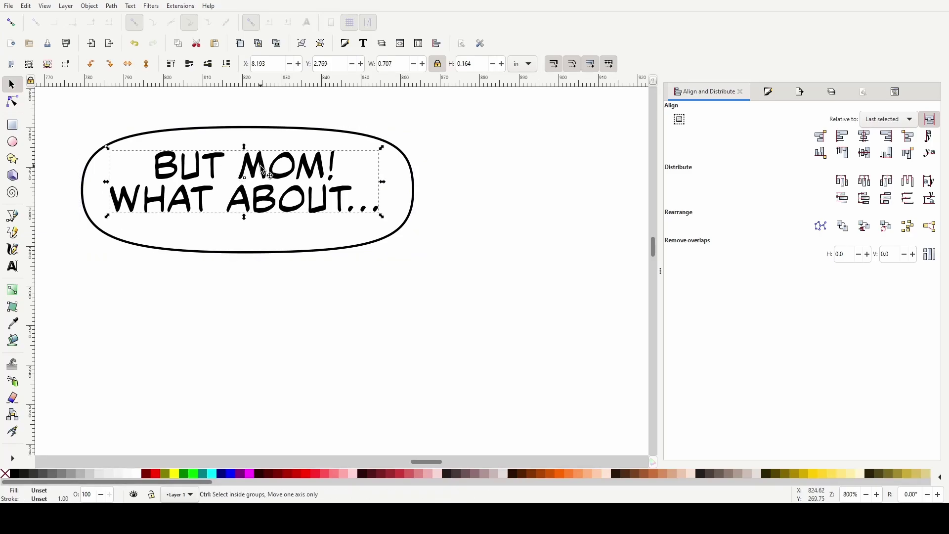
{"action": "left_click_drag", "start_coordinate": [262, 169], "coordinate": [267, 177]}
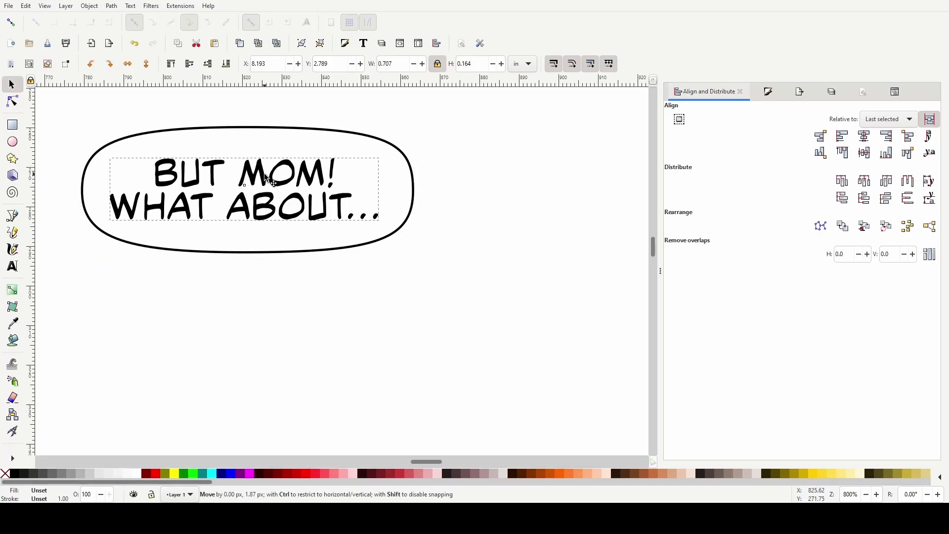
{"action": "left_click", "coordinate": [443, 303]}
Move the "But mom! What about..." balloon and its text into the upper-left corner of the mother-and-children panel
{"action": "scroll", "coordinate": [444, 304], "scroll_direction": "down", "scroll_amount": 2}
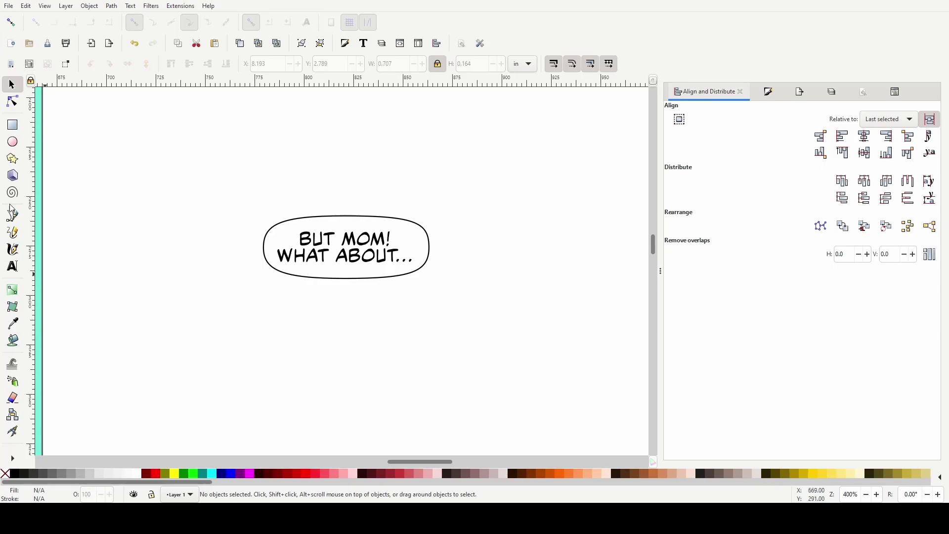
{"action": "scroll", "coordinate": [85, 166], "scroll_direction": "down", "scroll_amount": 2}
{"action": "left_click_drag", "start_coordinate": [157, 184], "coordinate": [269, 252]}
{"action": "scroll", "coordinate": [201, 191], "scroll_direction": "left", "scroll_amount": 10}
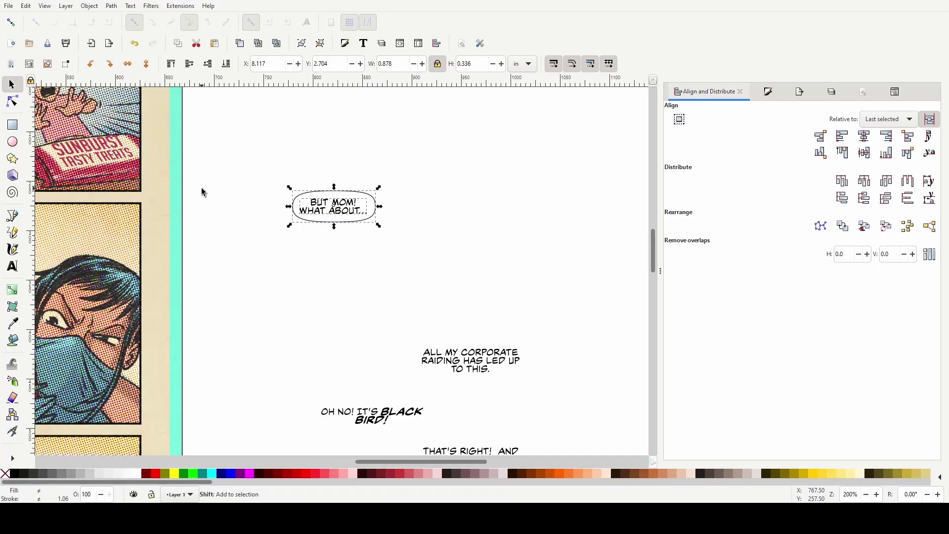
{"action": "scroll", "coordinate": [201, 190], "scroll_direction": "up", "scroll_amount": 5}
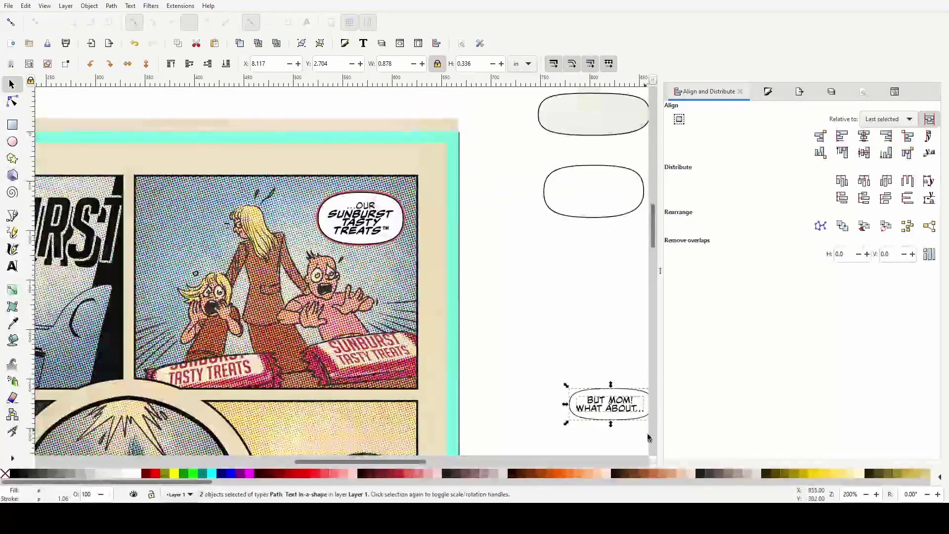
{"action": "left_click_drag", "start_coordinate": [610, 405], "coordinate": [185, 203]}
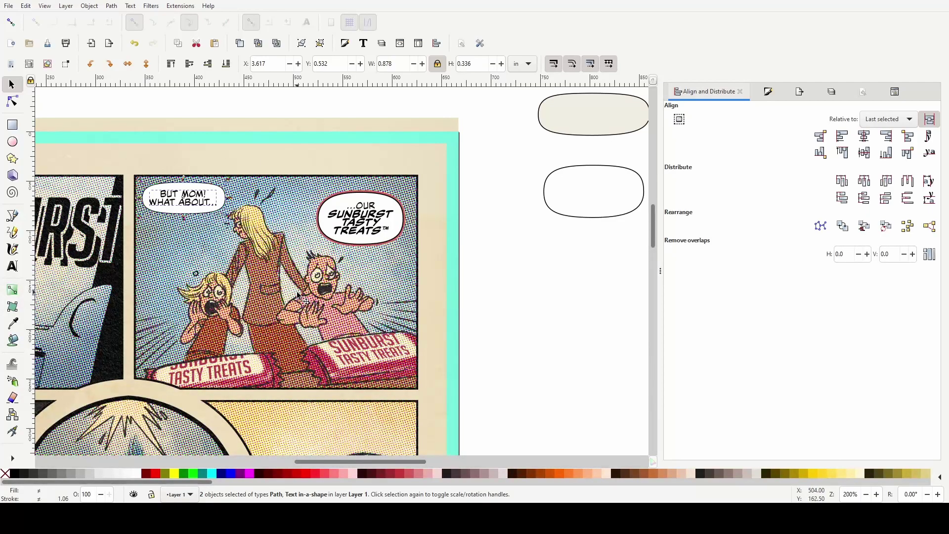
{"action": "left_click", "coordinate": [520, 349]}
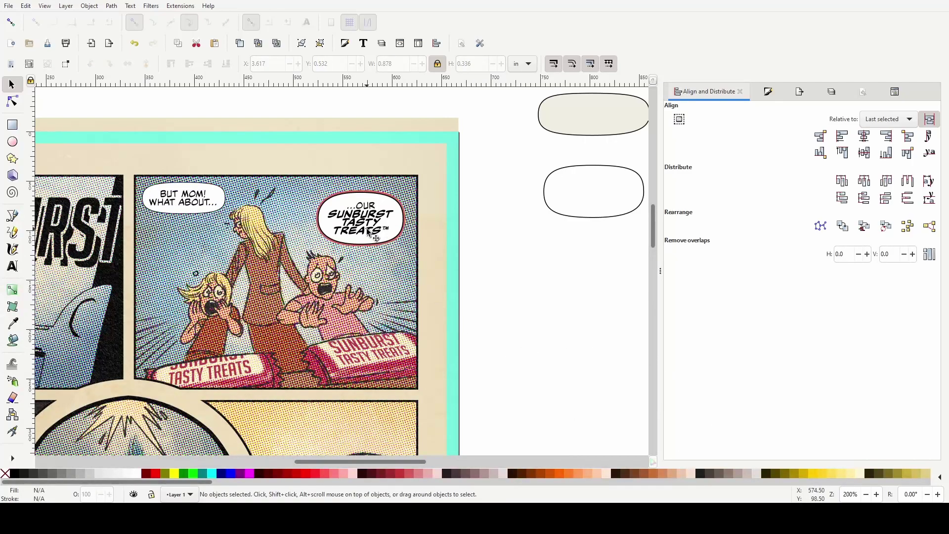
Nudge the whole "Sunburst Tasty Treats" balloon with its text down to Y 0.660 in, and deselect it
{"action": "left_click_drag", "start_coordinate": [505, 266], "coordinate": [311, 180]}
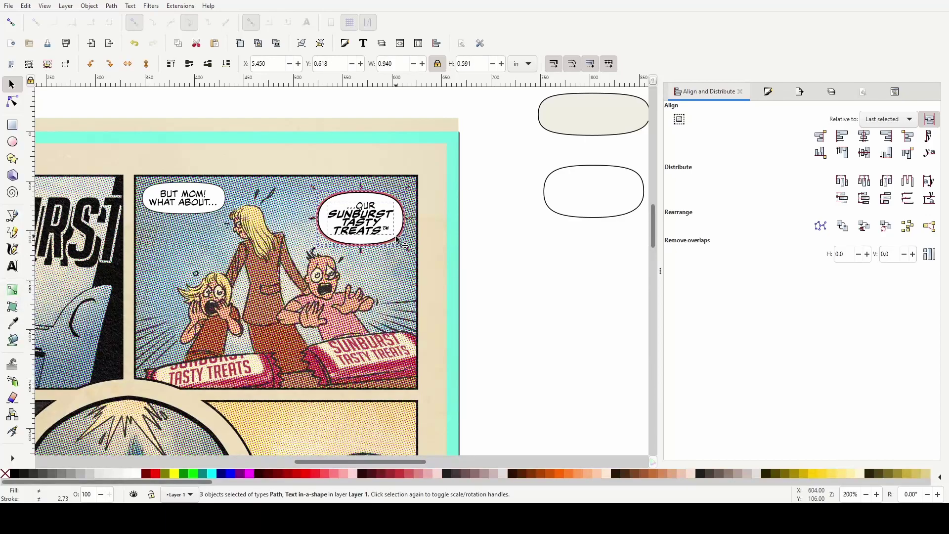
{"action": "key", "text": "Down"}
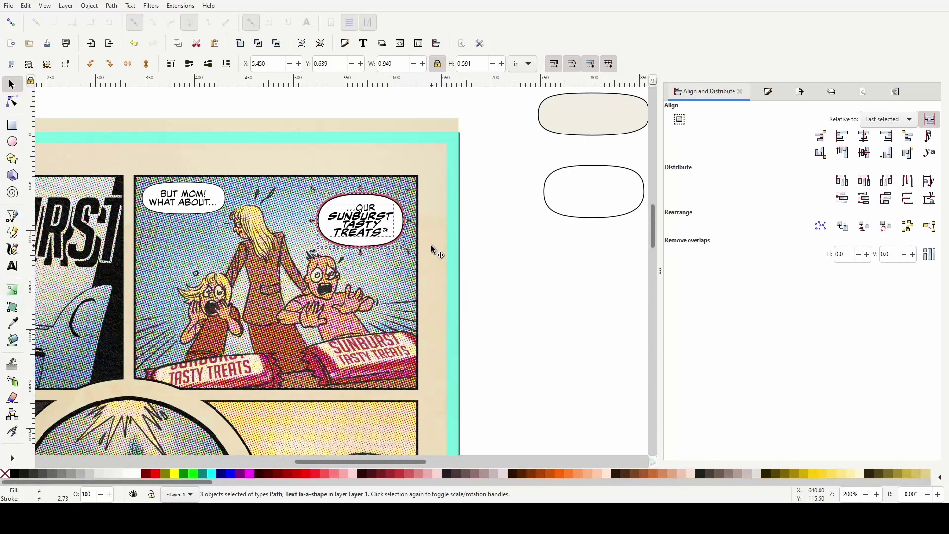
{"action": "key", "text": "Down"}
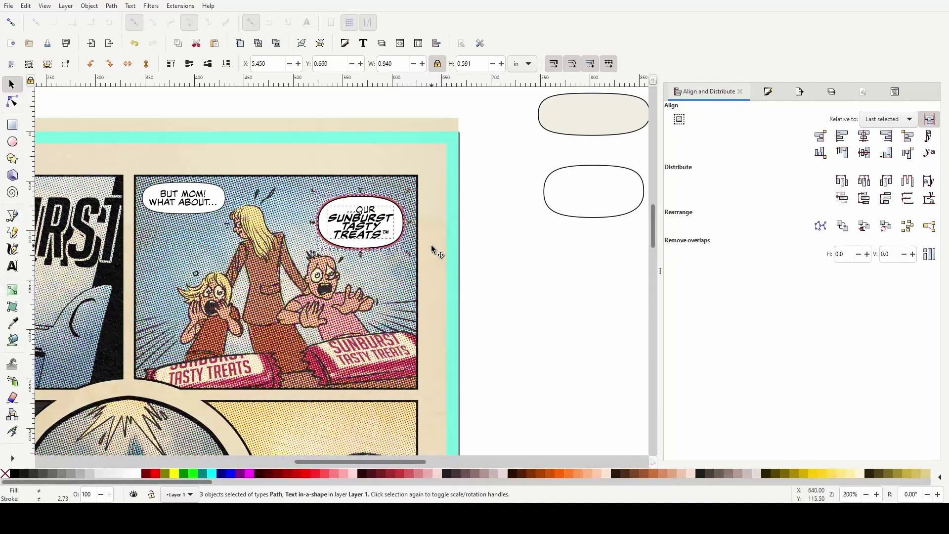
{"action": "left_click", "coordinate": [612, 331]}
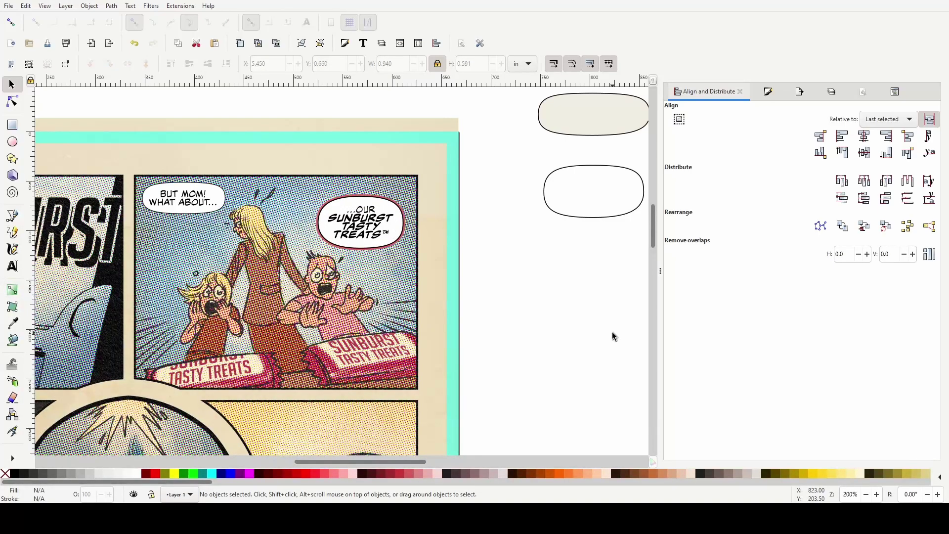
Fill the "...our Sunburst Tasty Treats" balloon with the off-white sampled from the spare tailed balloon beside the page
{"action": "scroll", "coordinate": [519, 295], "scroll_direction": "left", "scroll_amount": 2}
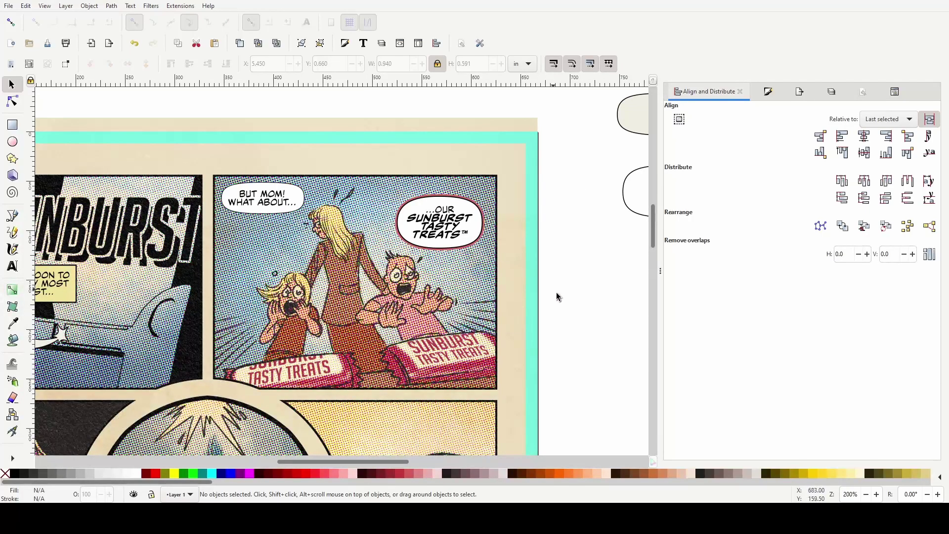
{"action": "scroll", "coordinate": [591, 335], "scroll_direction": "down", "scroll_amount": 1}
{"action": "scroll", "coordinate": [546, 297], "scroll_direction": "up", "scroll_amount": 2}
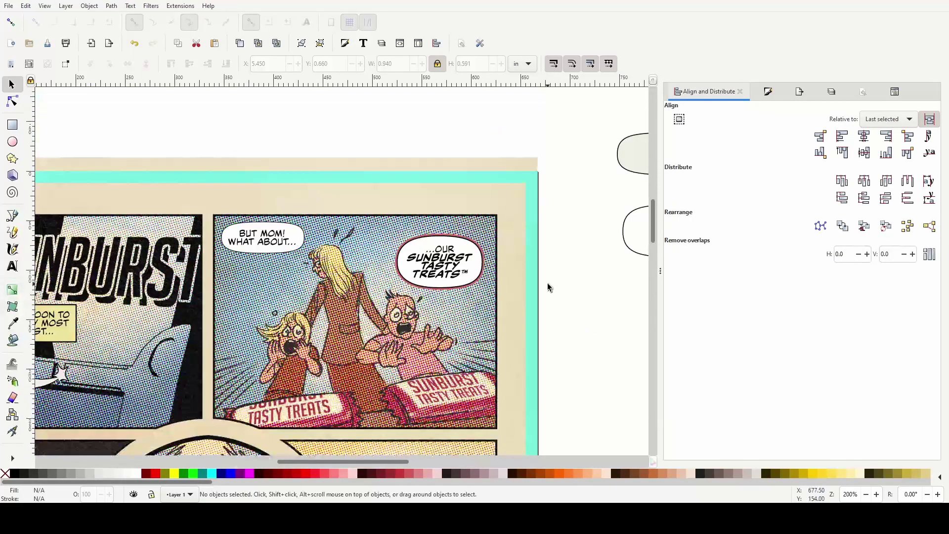
{"action": "left_click", "coordinate": [470, 265]}
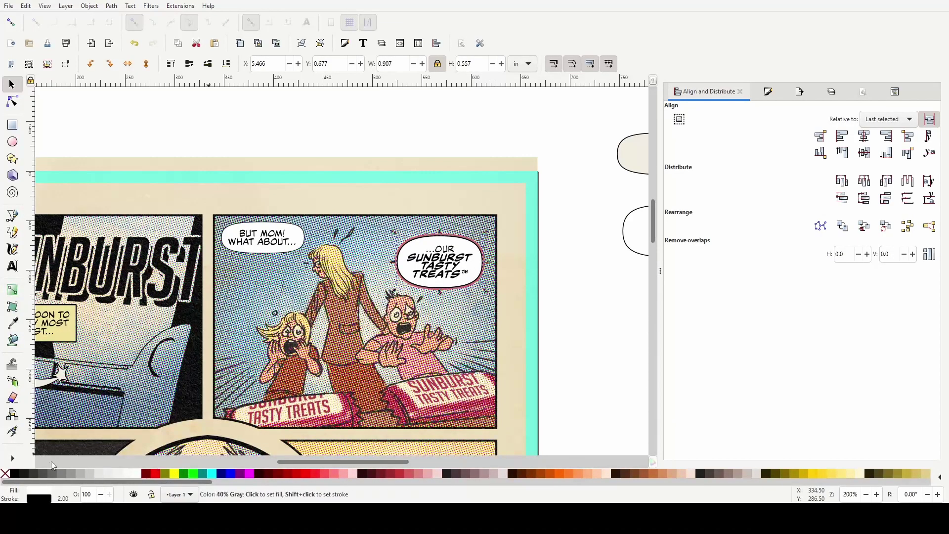
{"action": "scroll", "coordinate": [562, 253], "scroll_direction": "right", "scroll_amount": 4}
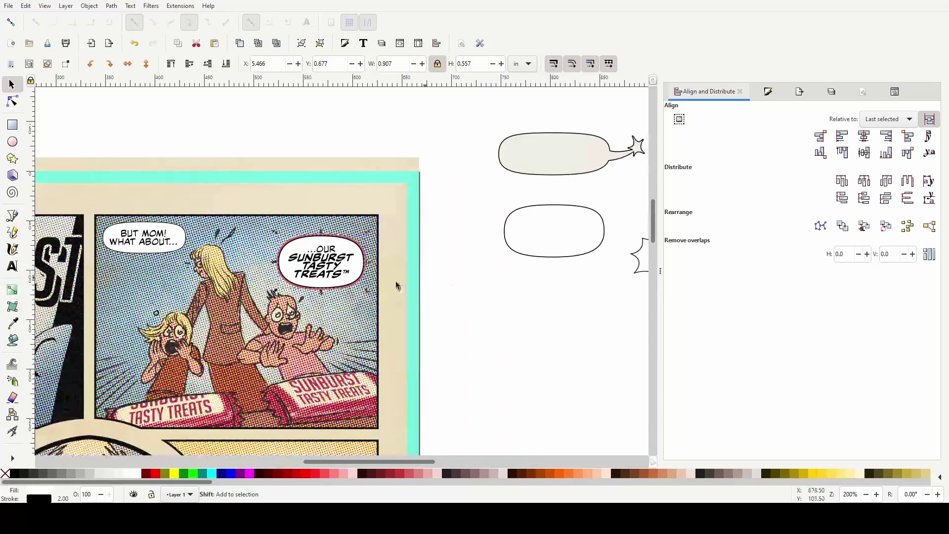
{"action": "left_click", "coordinate": [19, 328]}
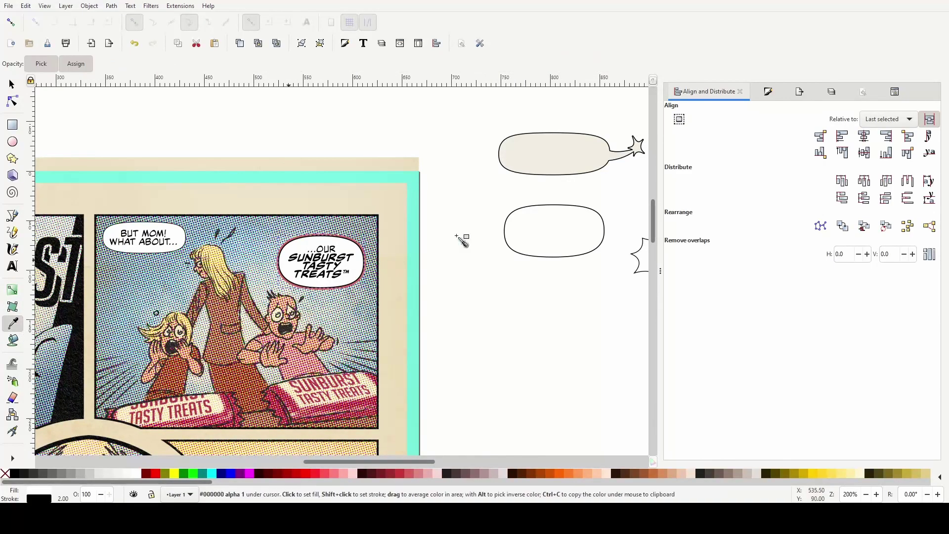
{"action": "left_click", "coordinate": [538, 158]}
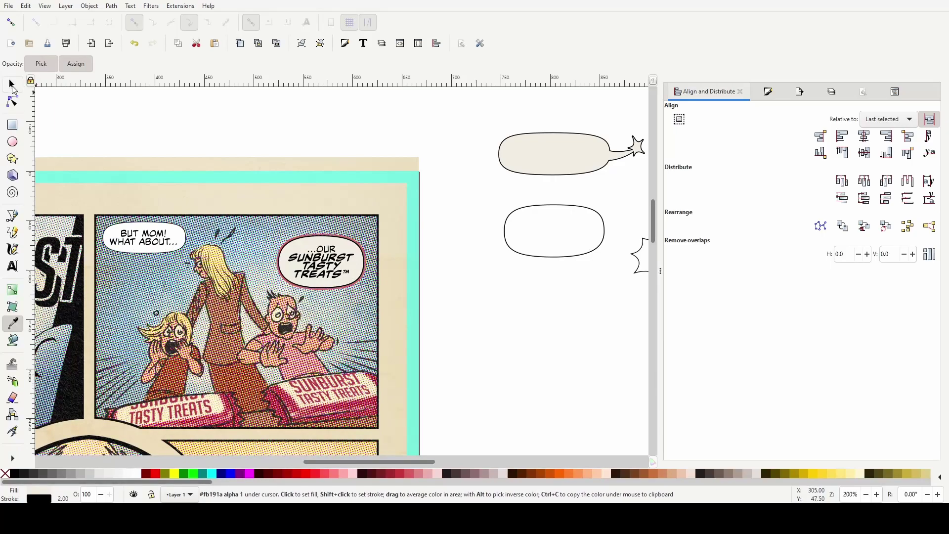
Give the "But mom! What about..." balloon the same sampled off-white fill, and deselect it
{"action": "left_click", "coordinate": [12, 86]}
{"action": "left_click", "coordinate": [183, 245]}
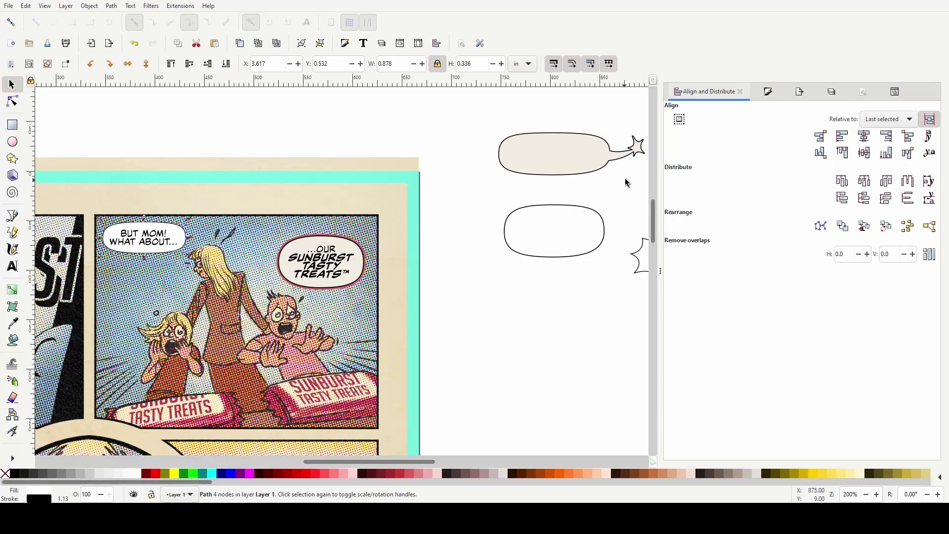
{"action": "left_click", "coordinate": [12, 323]}
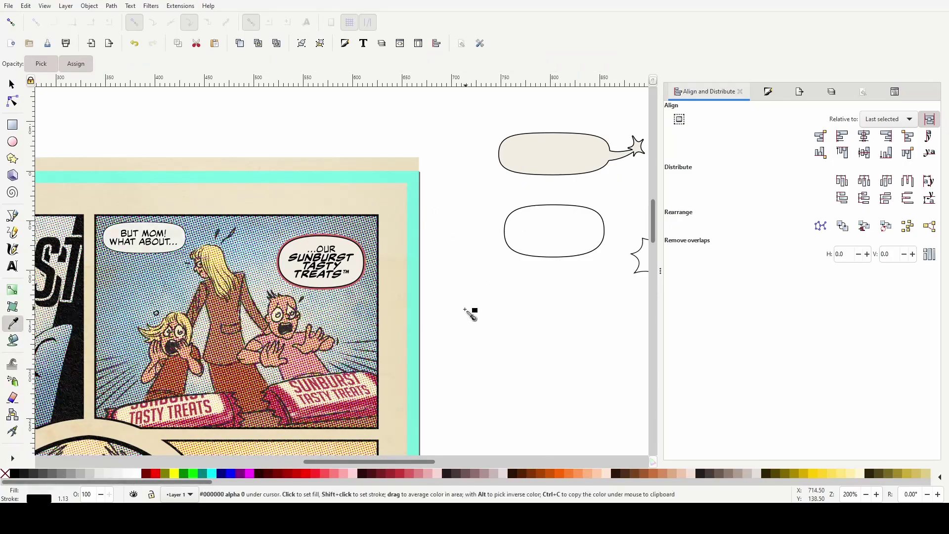
{"action": "left_click", "coordinate": [12, 85]}
{"action": "left_click", "coordinate": [503, 357]}
Compare the fills of the two balloons in the family panel with the "Kids!" balloon in the neighbouring panel
{"action": "scroll", "coordinate": [503, 357], "scroll_direction": "left", "scroll_amount": 8}
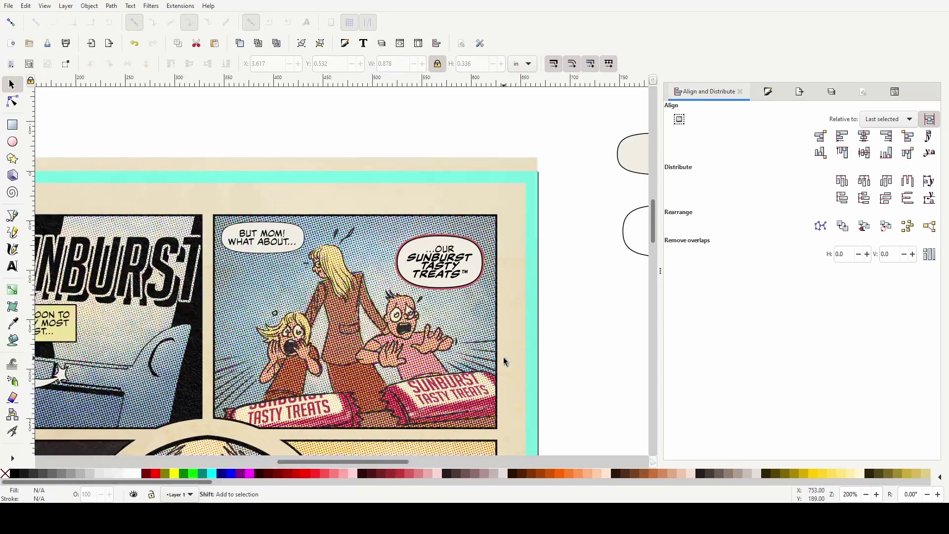
{"action": "scroll", "coordinate": [505, 364], "scroll_direction": "left", "scroll_amount": 3}
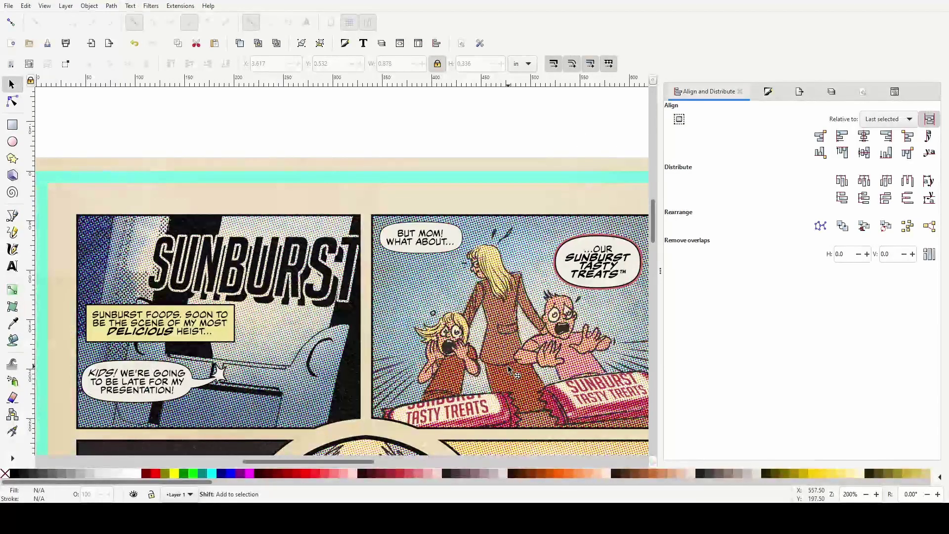
{"action": "scroll", "coordinate": [508, 366], "scroll_direction": "right", "scroll_amount": 5}
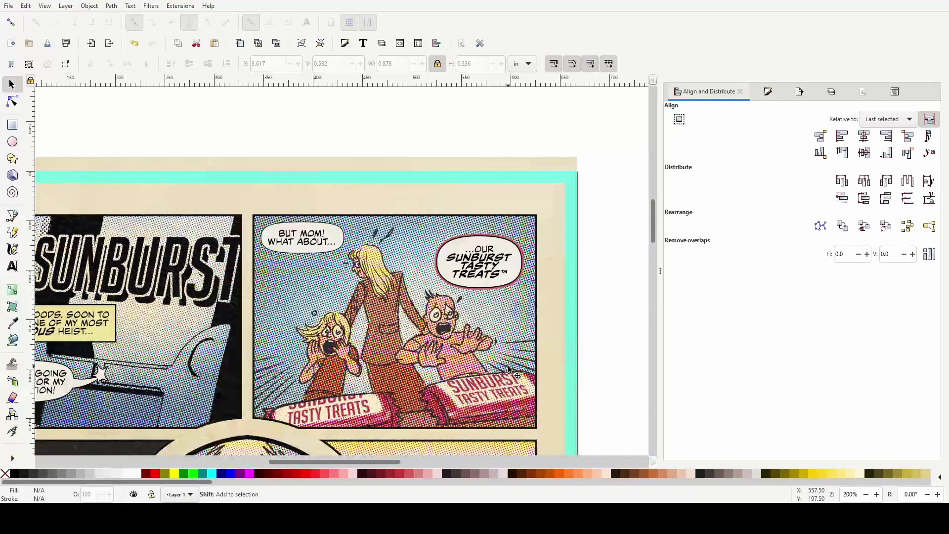
{"action": "scroll", "coordinate": [543, 347], "scroll_direction": "up", "scroll_amount": 1}
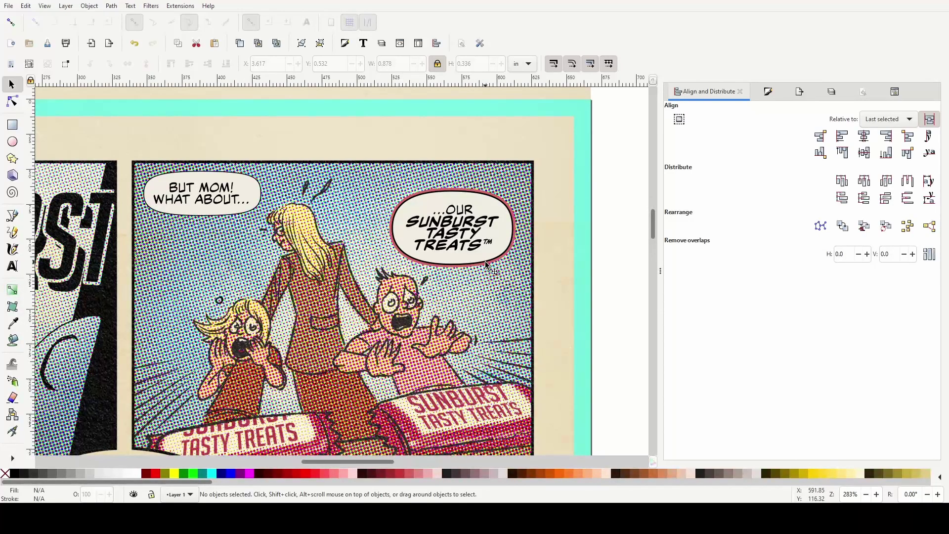
{"action": "scroll", "coordinate": [560, 302], "scroll_direction": "down", "scroll_amount": 4}
{"action": "scroll", "coordinate": [560, 303], "scroll_direction": "down", "scroll_amount": 2, "text": "ctrl"}
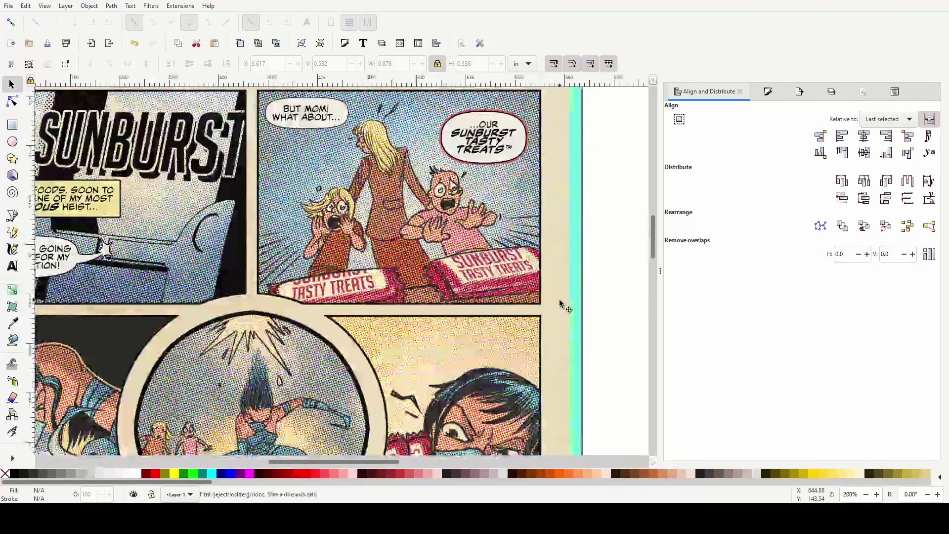
{"action": "scroll", "coordinate": [560, 302], "scroll_direction": "down", "scroll_amount": 2, "text": "ctrl"}
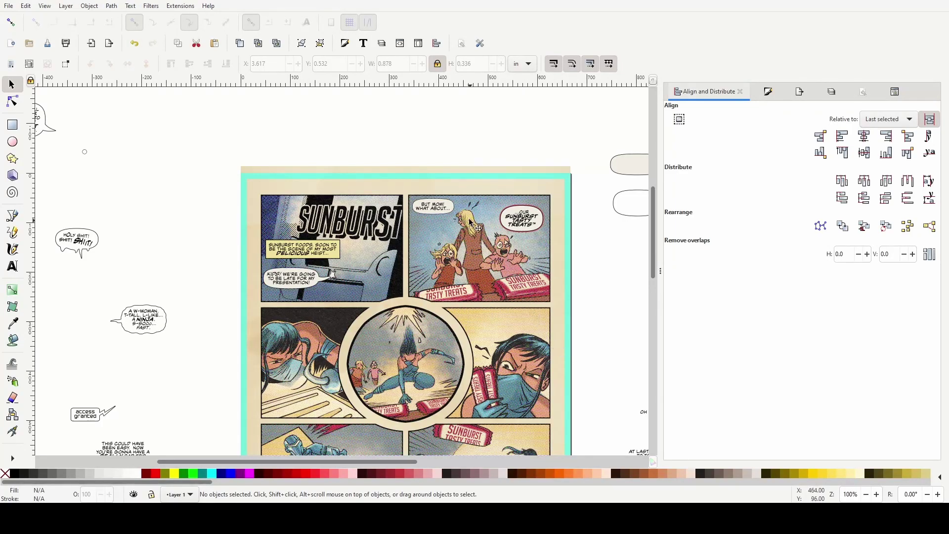
Refill the "But mom! What about..." balloon with the off-white sampled from the "Kids!" balloon in the first panel
{"action": "left_click", "coordinate": [448, 208]}
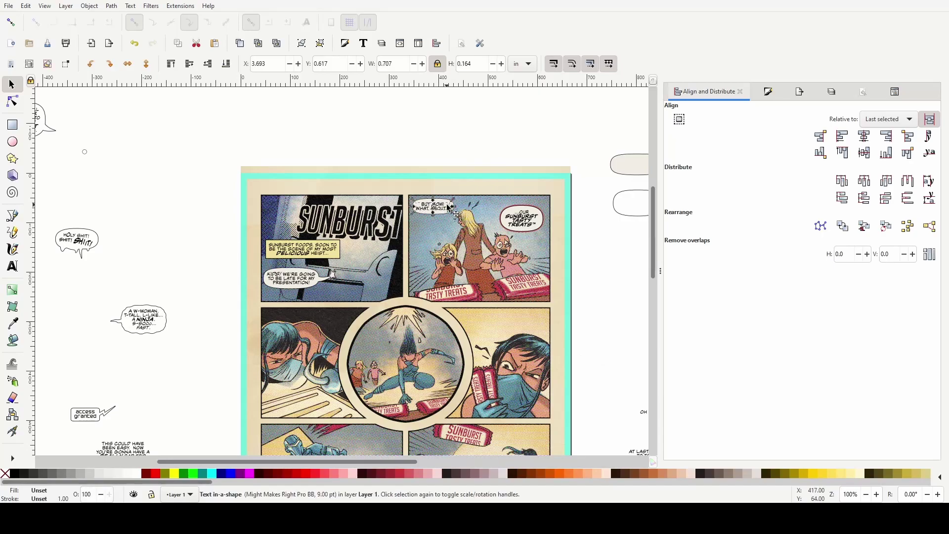
{"action": "scroll", "coordinate": [457, 245], "scroll_direction": "up", "scroll_amount": 2, "text": "ctrl"}
{"action": "key", "text": "Escape"}
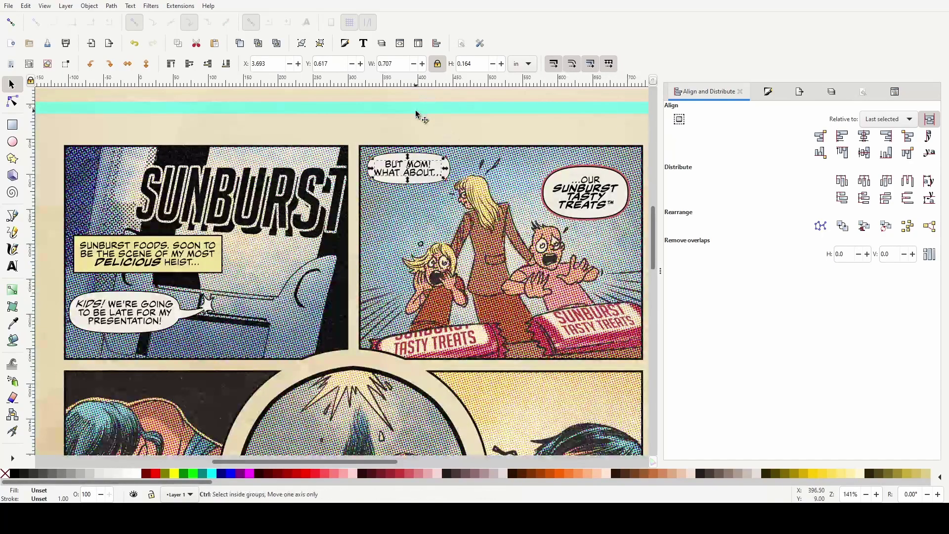
{"action": "scroll", "coordinate": [415, 112], "scroll_direction": "down", "scroll_amount": 1, "text": "ctrl"}
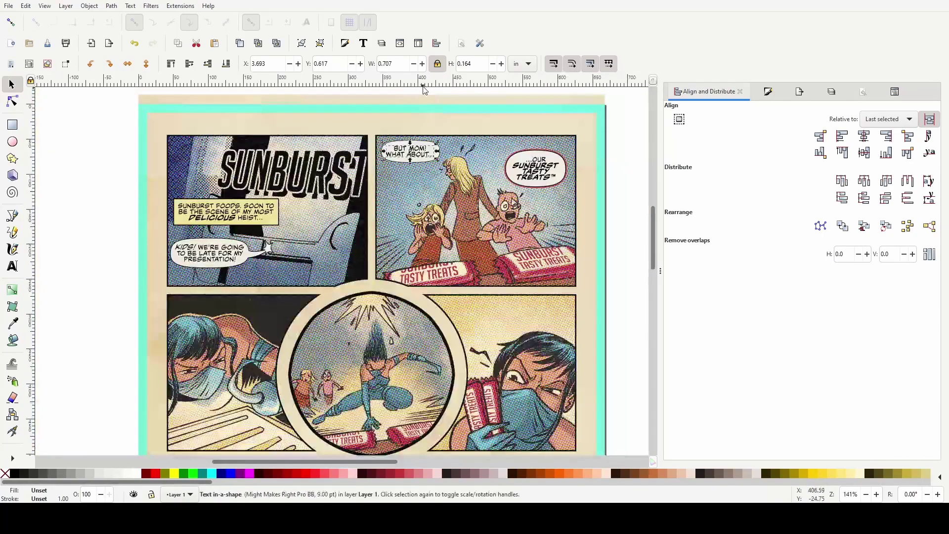
{"action": "left_click", "coordinate": [435, 154]}
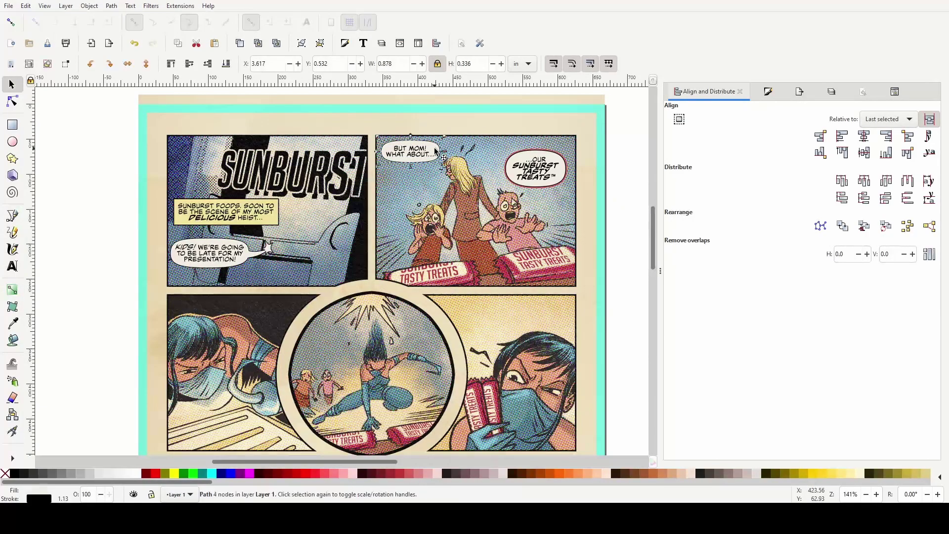
{"action": "left_click", "coordinate": [12, 323]}
{"action": "scroll", "coordinate": [246, 276], "scroll_direction": "up", "scroll_amount": 1, "text": "ctrl"}
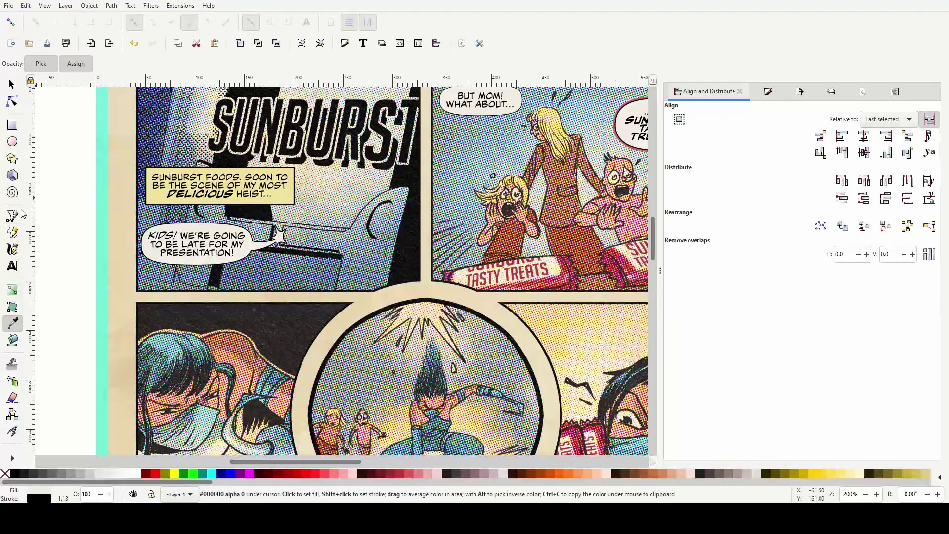
Refill the "...our Sunburst Tasty Treats" balloon with the off-white sampled from the "Kids!" balloon, and deselect it
{"action": "left_click", "coordinate": [12, 84]}
{"action": "scroll", "coordinate": [537, 158], "scroll_direction": "right", "scroll_amount": 3, "text": "shift"}
{"action": "scroll", "coordinate": [538, 139], "scroll_direction": "right", "scroll_amount": 1}
{"action": "left_click", "coordinate": [575, 139]}
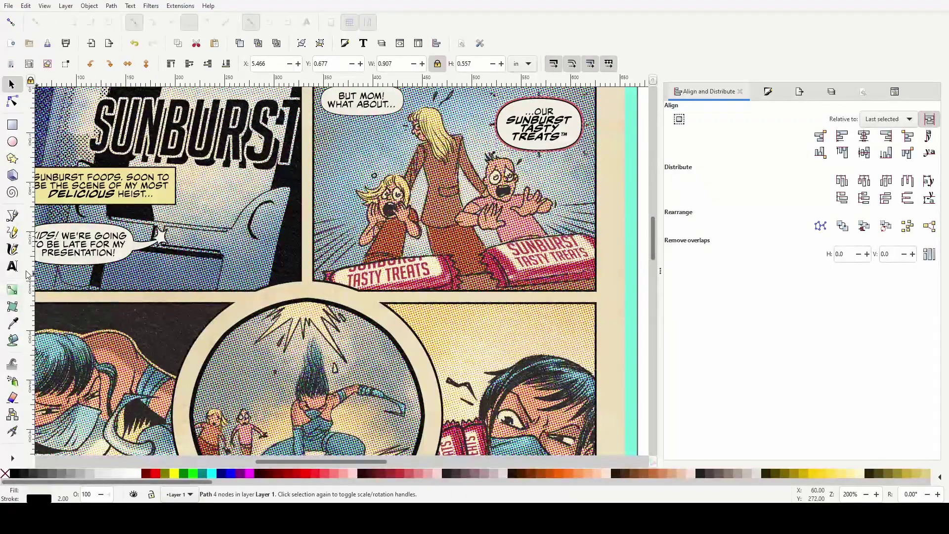
{"action": "left_click", "coordinate": [13, 324]}
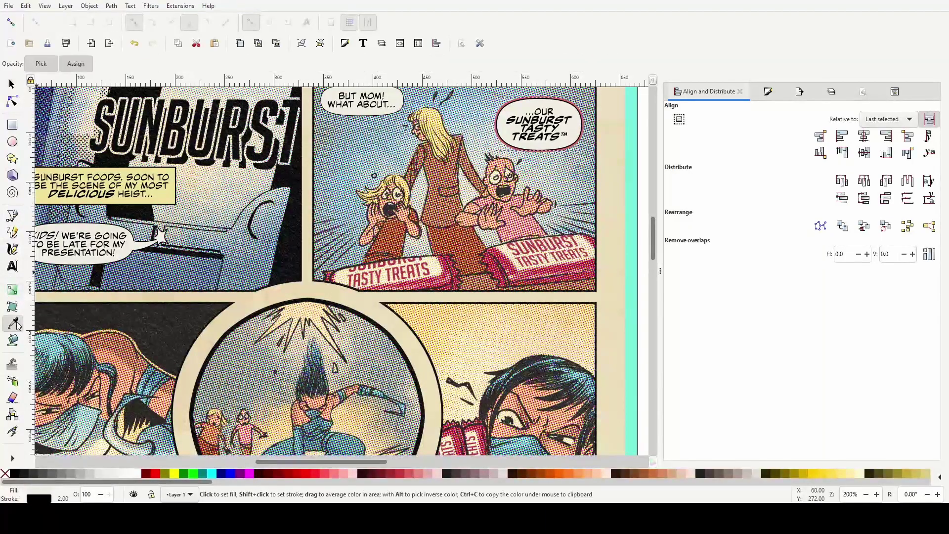
{"action": "scroll", "coordinate": [203, 329], "scroll_direction": "left", "scroll_amount": 3}
{"action": "left_click", "coordinate": [247, 257]}
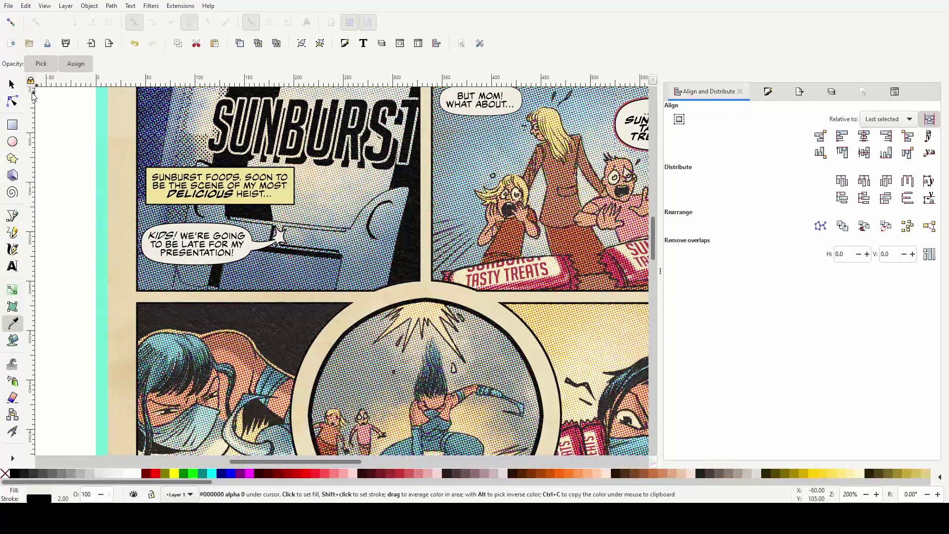
{"action": "scroll", "coordinate": [54, 214], "scroll_direction": "down", "scroll_amount": 2, "text": "ctrl"}
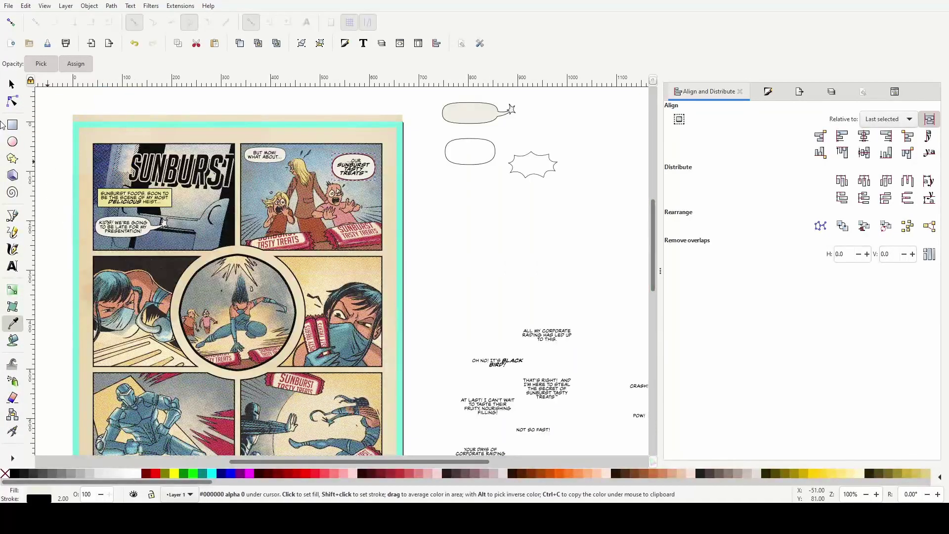
{"action": "left_click", "coordinate": [11, 84]}
{"action": "left_click", "coordinate": [479, 256]}
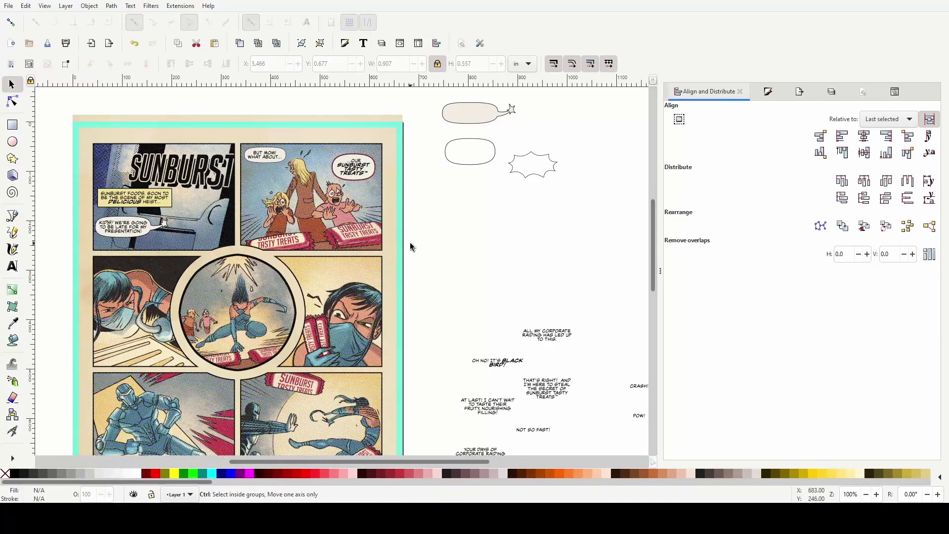
Draw a closed triangular Pen tail about 12 px wide and 53 px long from the "But mom!" balloon toward the girl, and fill it white
{"action": "scroll", "coordinate": [410, 243], "scroll_direction": "up", "scroll_amount": 2, "text": "ctrl"}
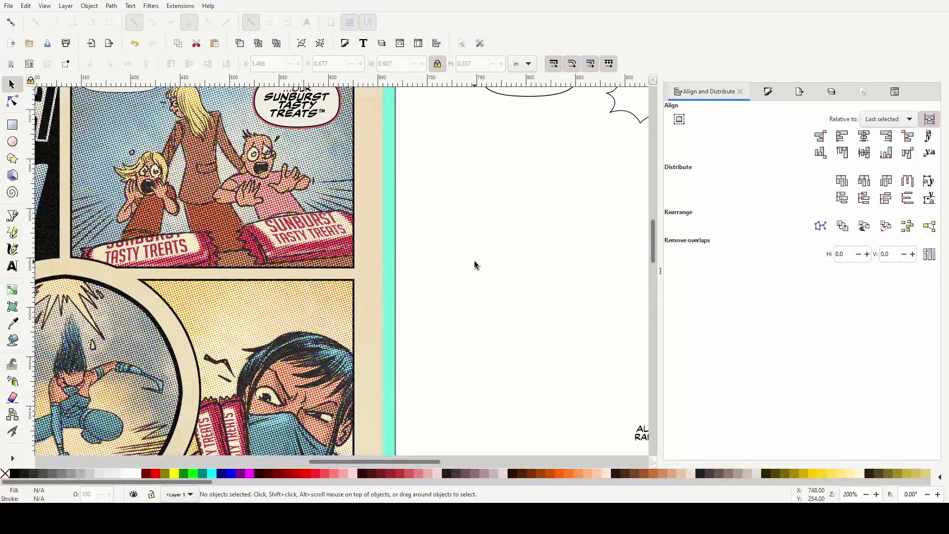
{"action": "scroll", "coordinate": [435, 184], "scroll_direction": "up", "scroll_amount": 5}
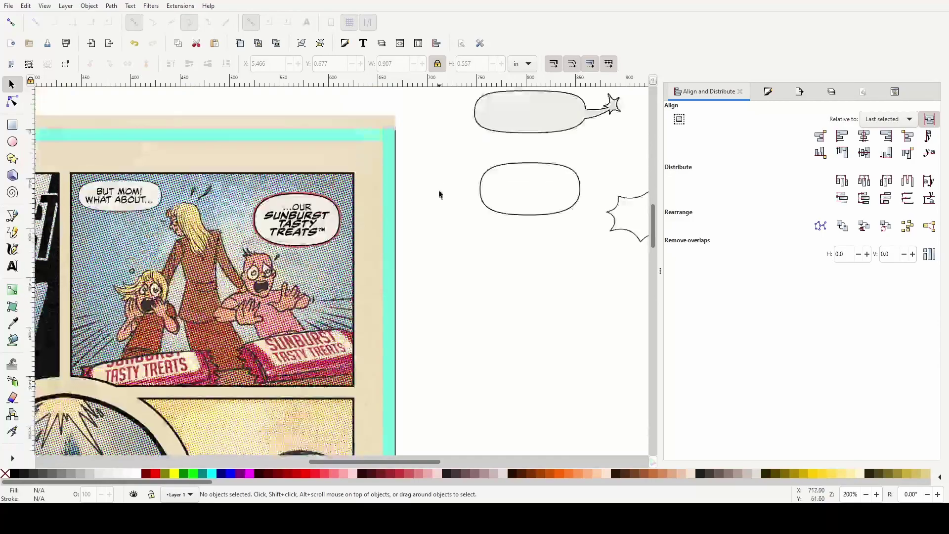
{"action": "scroll", "coordinate": [397, 303], "scroll_direction": "left", "scroll_amount": 2}
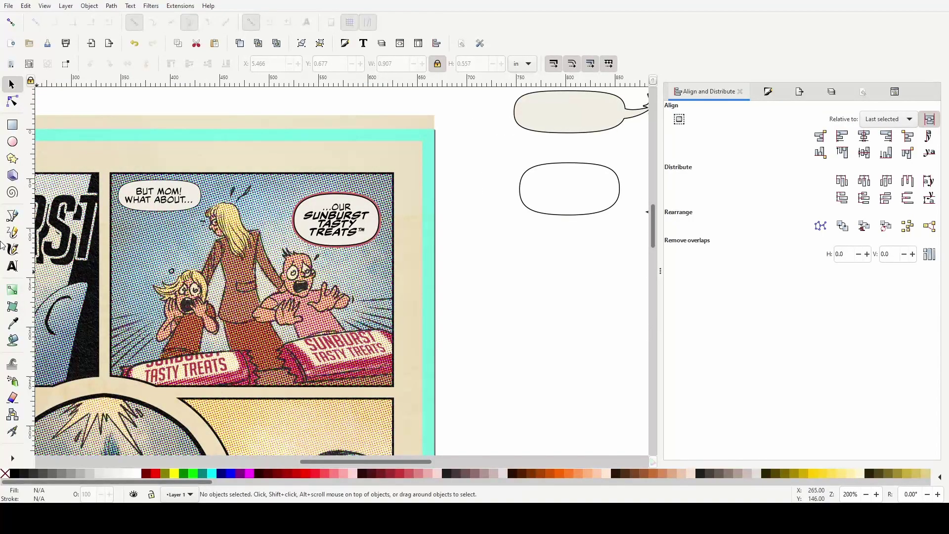
{"action": "left_click", "coordinate": [13, 217]}
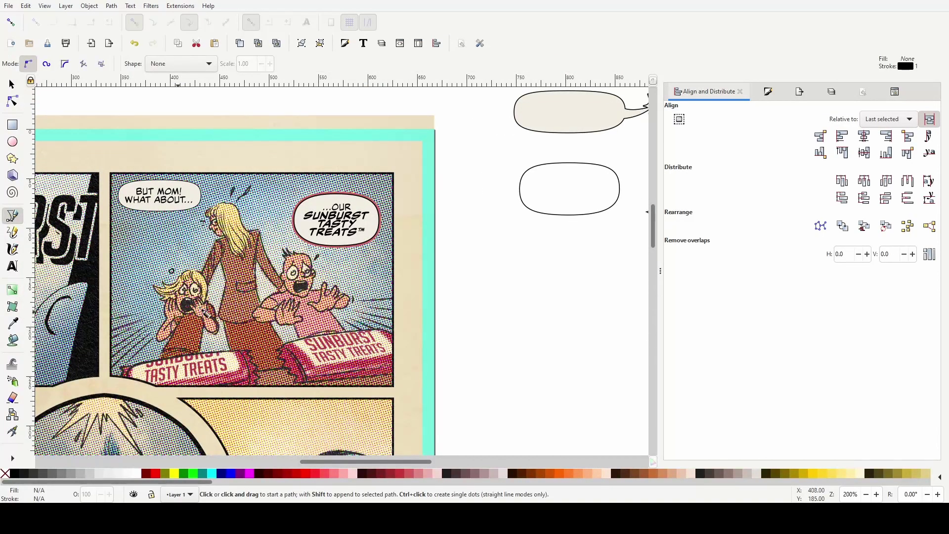
{"action": "scroll", "coordinate": [184, 312], "scroll_direction": "up", "scroll_amount": 2}
{"action": "scroll", "coordinate": [174, 218], "scroll_direction": "left", "scroll_amount": 2}
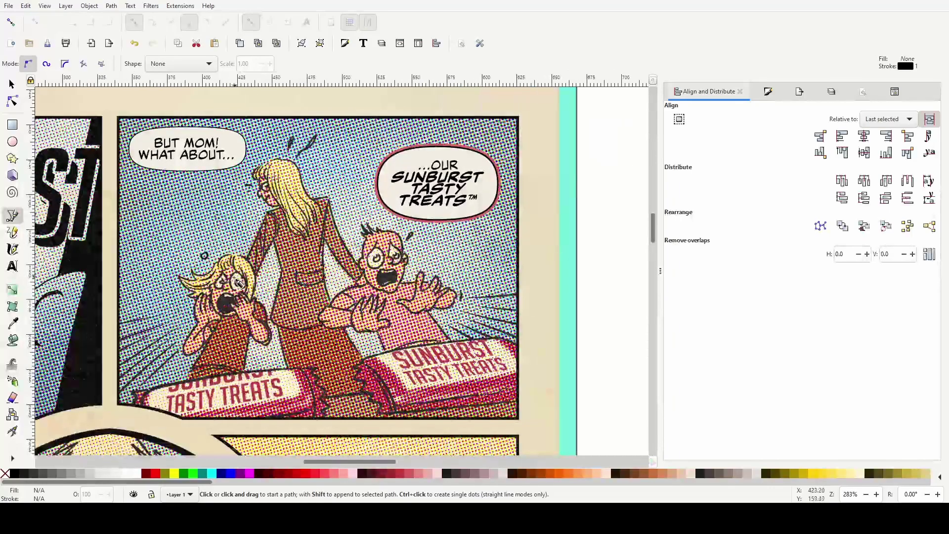
{"action": "scroll", "coordinate": [174, 217], "scroll_direction": "up", "scroll_amount": 1}
{"action": "scroll", "coordinate": [174, 217], "scroll_direction": "up", "scroll_amount": 2}
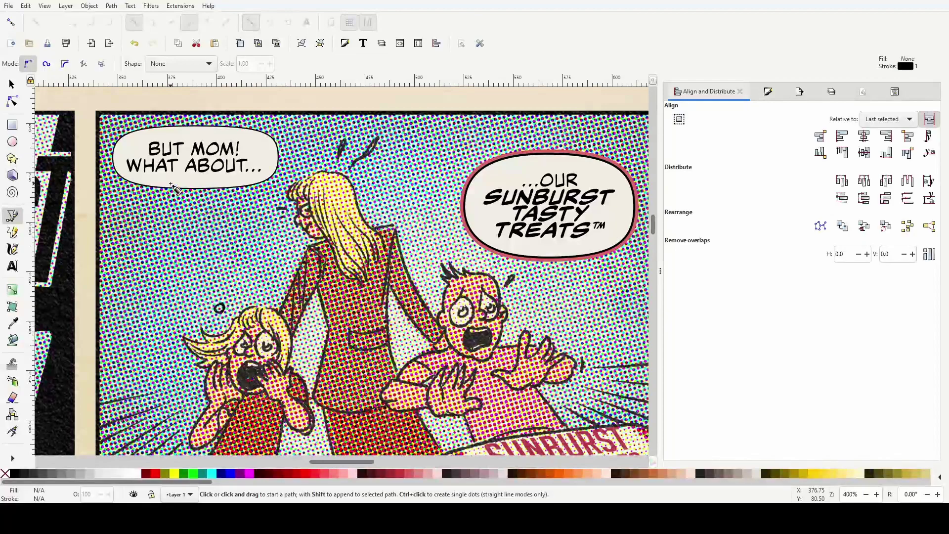
{"action": "left_click", "coordinate": [170, 184]}
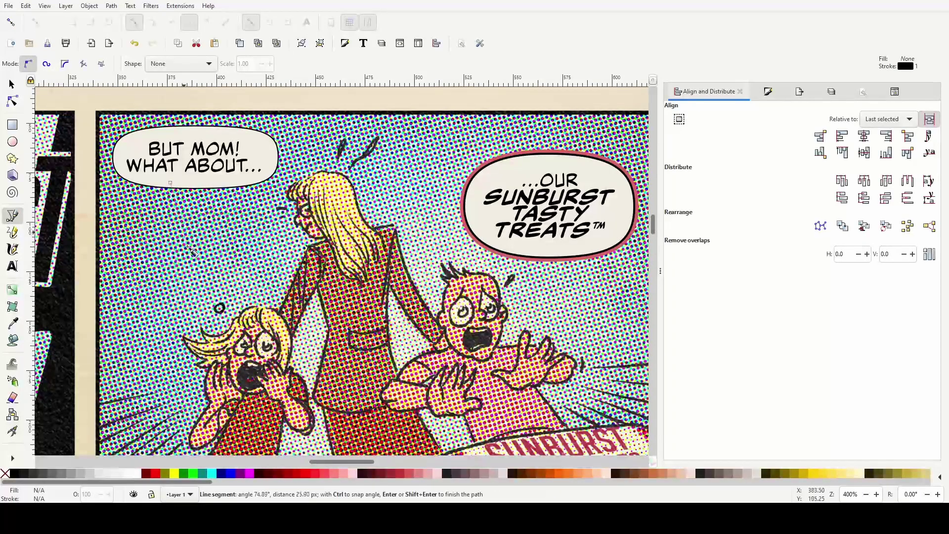
{"action": "left_click", "coordinate": [213, 288]}
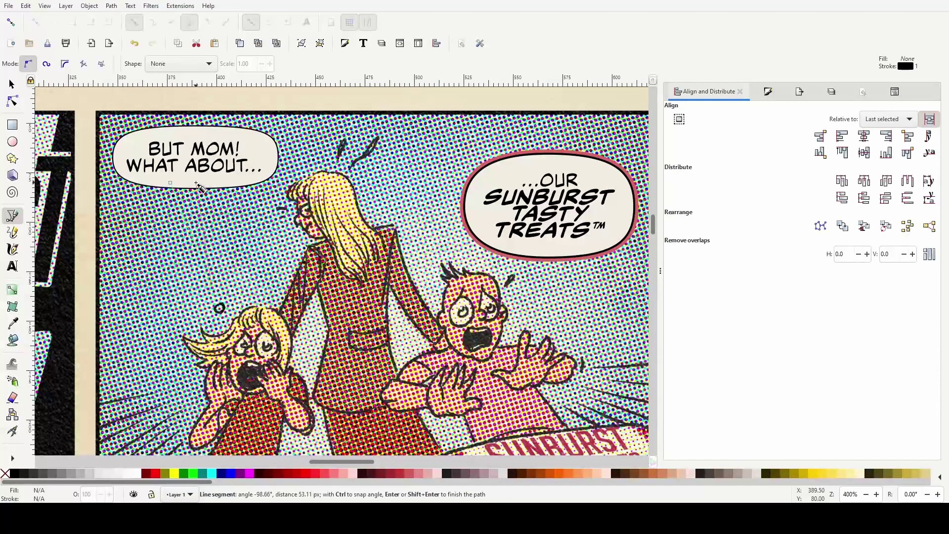
{"action": "left_click", "coordinate": [198, 185]}
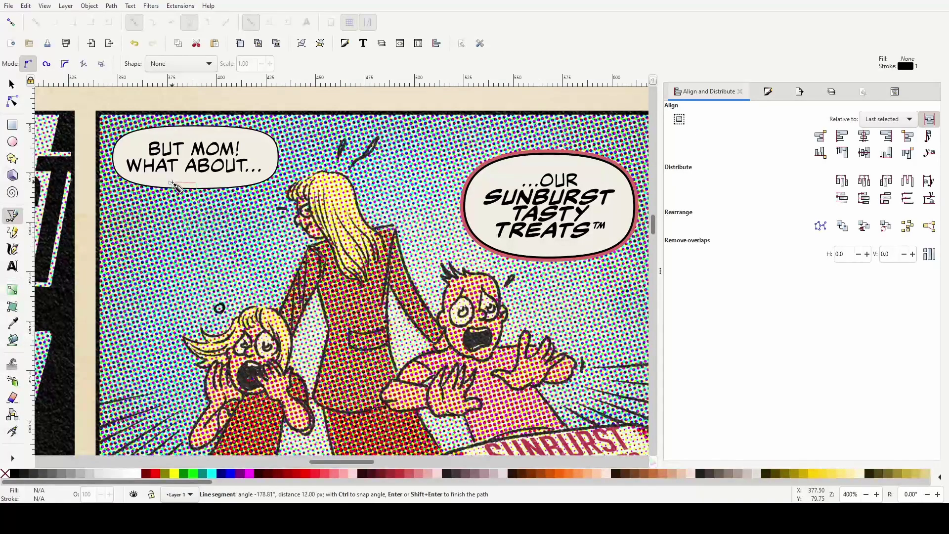
{"action": "left_click", "coordinate": [171, 183]}
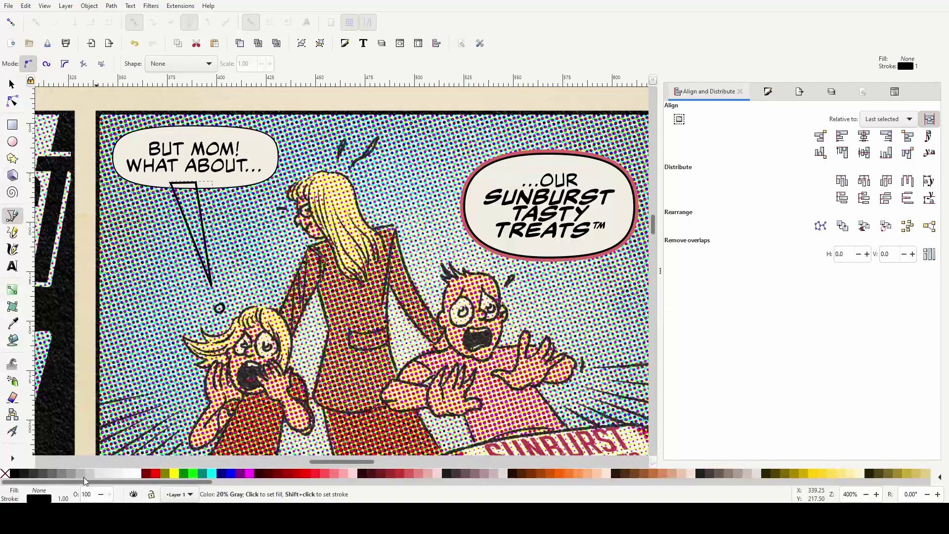
{"action": "left_click", "coordinate": [135, 474]}
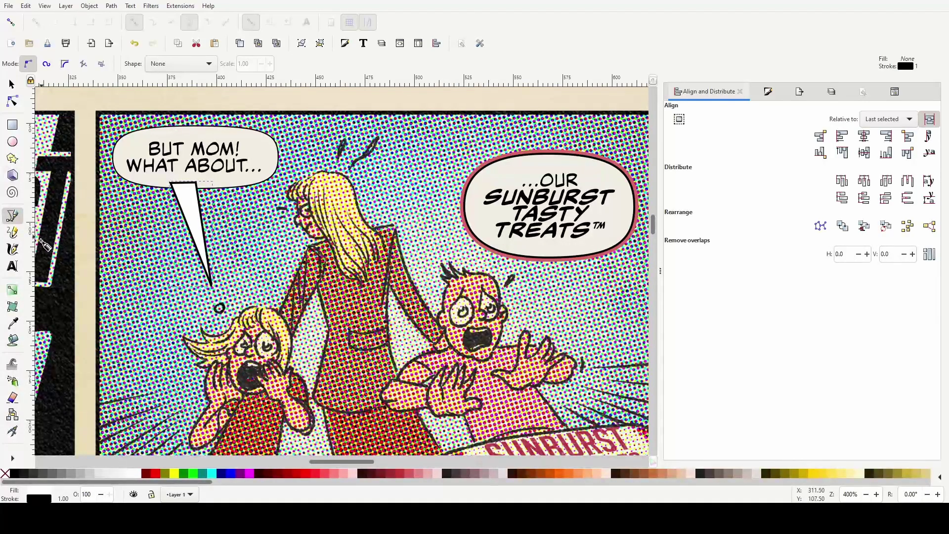
Fill the "But mom!" tail with the balloon's off-white and bend both long sides into a curve toward the girl
{"action": "left_click", "coordinate": [13, 323]}
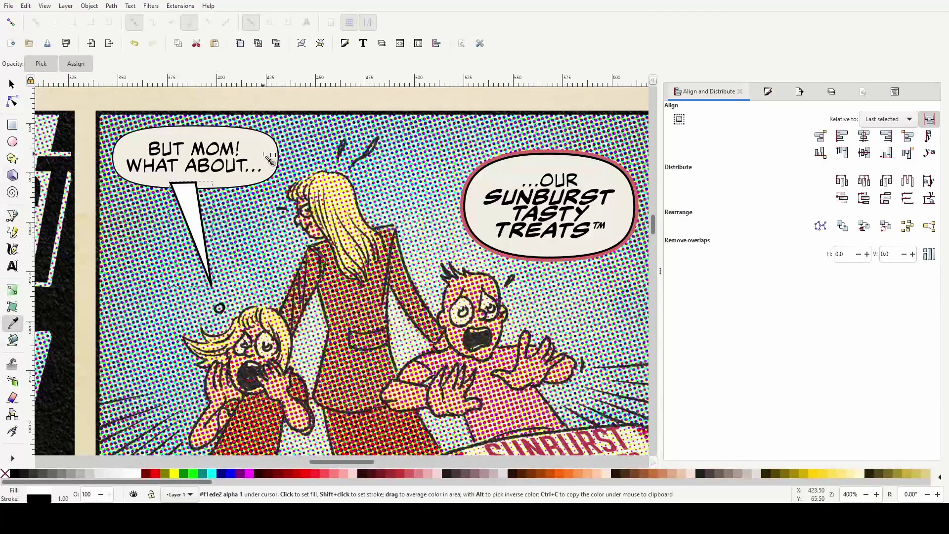
{"action": "left_click", "coordinate": [12, 101]}
{"action": "scroll", "coordinate": [170, 269], "scroll_direction": "up", "scroll_amount": 1}
{"action": "scroll", "coordinate": [184, 282], "scroll_direction": "up", "scroll_amount": 1}
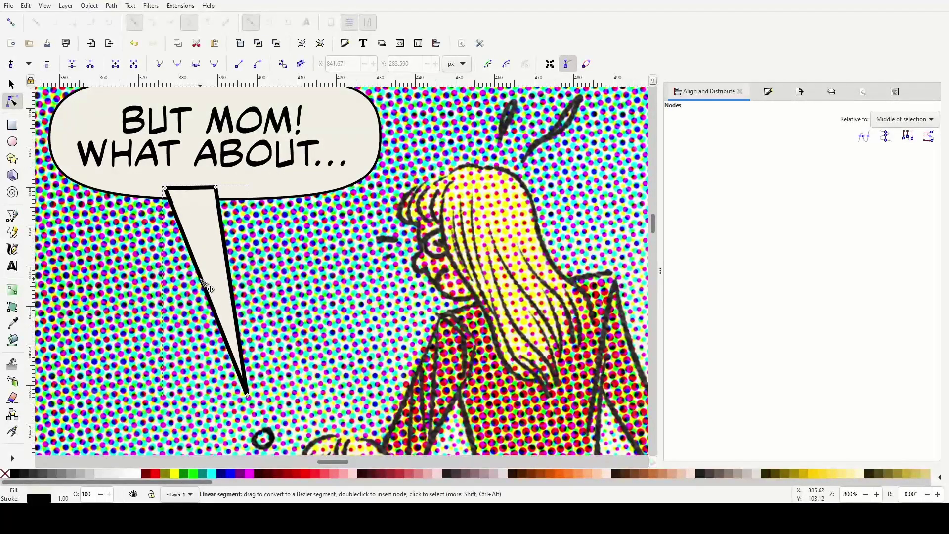
{"action": "left_click_drag", "start_coordinate": [202, 280], "coordinate": [218, 293]}
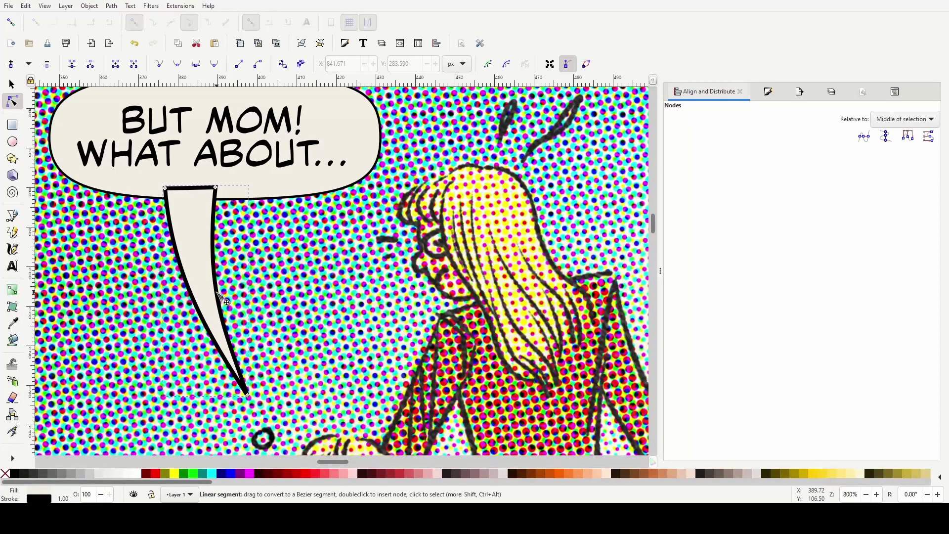
Narrow the base of the "But mom!" tail by moving its right corner node 1.5 px inward
{"action": "scroll", "coordinate": [201, 247], "scroll_direction": "up", "scroll_amount": 2, "text": "ctrl"}
{"action": "scroll", "coordinate": [227, 213], "scroll_direction": "up", "scroll_amount": 4}
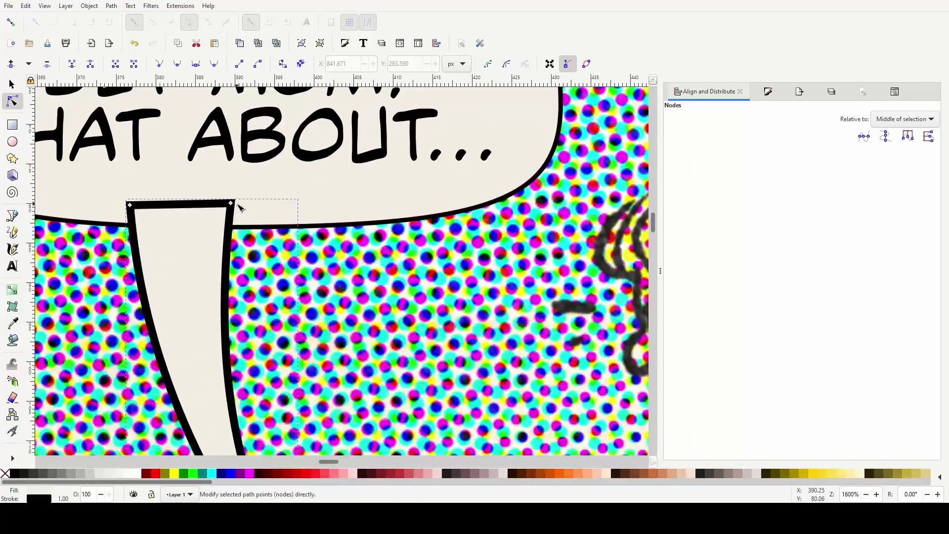
{"action": "left_click", "coordinate": [227, 208]}
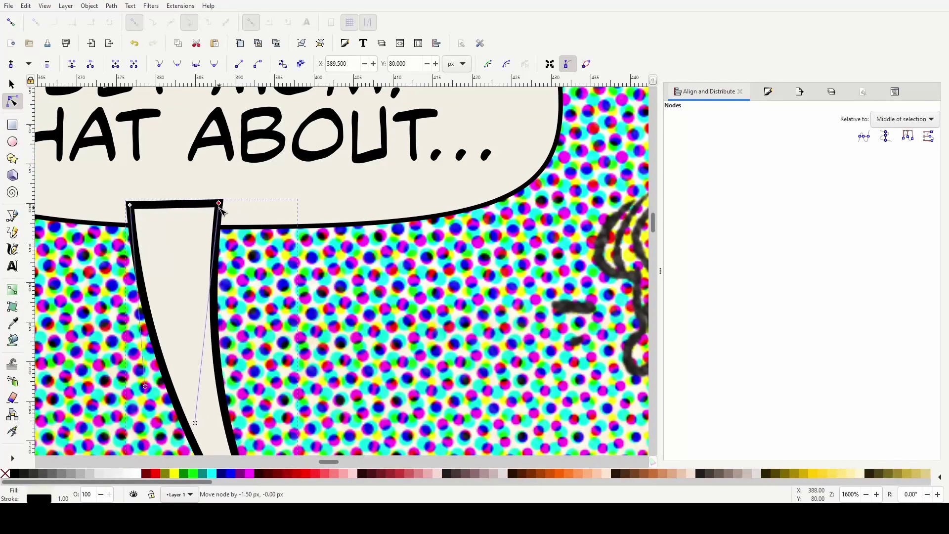
{"action": "scroll", "coordinate": [230, 212], "scroll_direction": "down", "scroll_amount": 2, "text": "ctrl"}
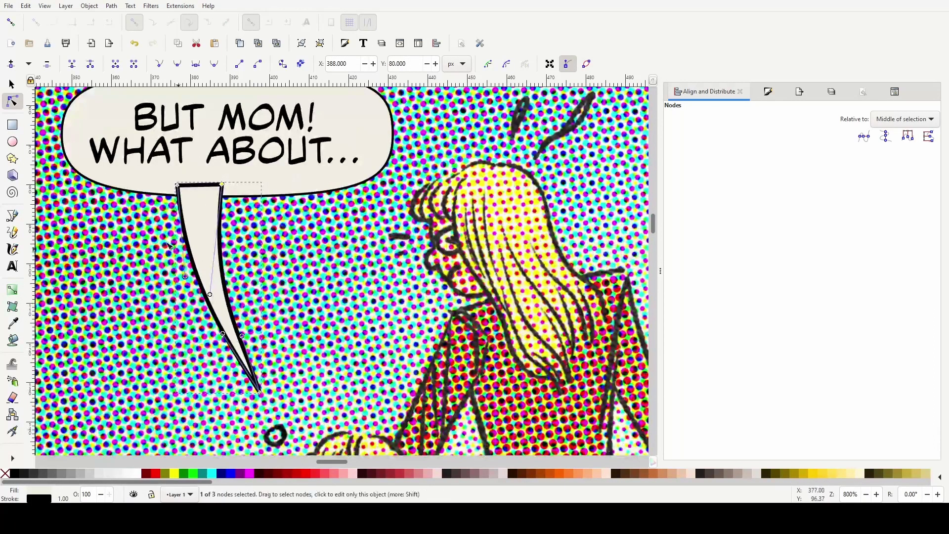
Unite the curved tail and the "But mom! What about..." balloon into a single path
{"action": "left_click", "coordinate": [12, 84]}
{"action": "left_click", "coordinate": [285, 189], "text": "shift"}
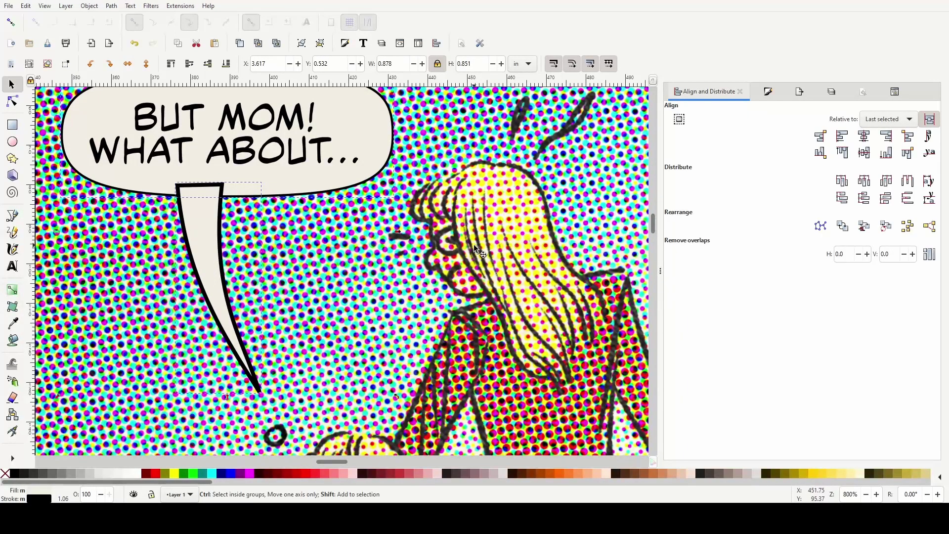
{"action": "key", "text": "ctrl+plus"}
{"action": "scroll", "coordinate": [473, 244], "scroll_direction": "down", "scroll_amount": 1, "text": "ctrl"}
{"action": "scroll", "coordinate": [473, 244], "scroll_direction": "down", "scroll_amount": 1, "text": "ctrl"}
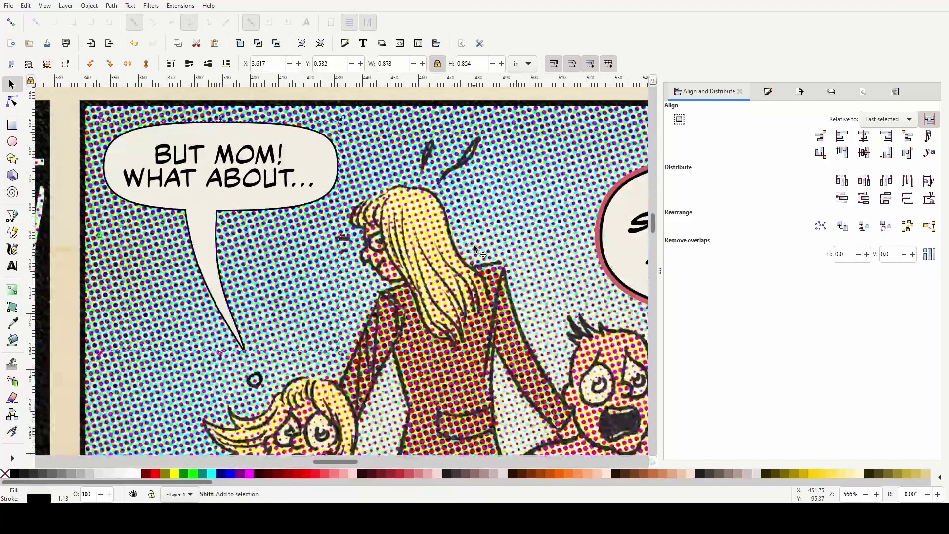
Draw a closed triangular Pen tail about 0.34 by 0.32 in from the "Sunburst Tasty Treats" balloon toward the boy, filled with the balloon's off-white
{"action": "scroll", "coordinate": [554, 241], "scroll_direction": "right", "scroll_amount": 5}
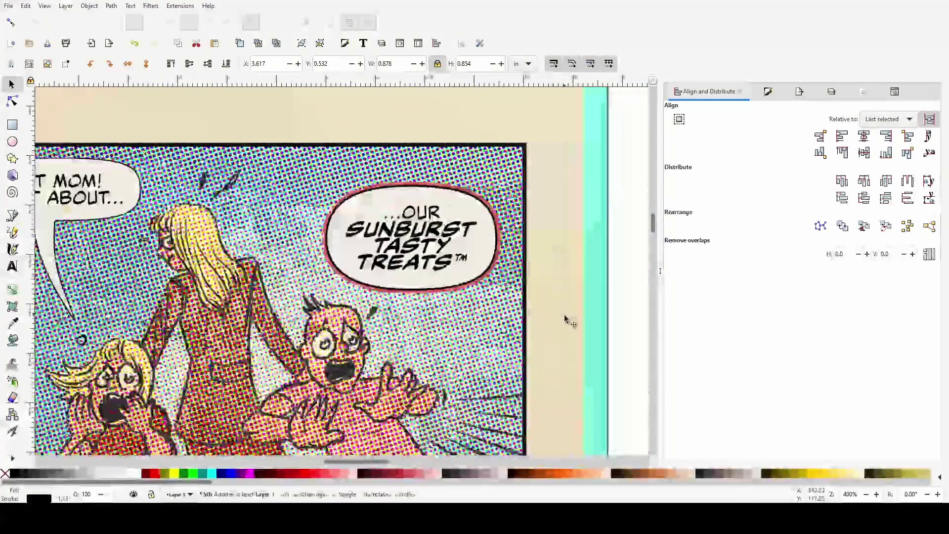
{"action": "left_click", "coordinate": [13, 216]}
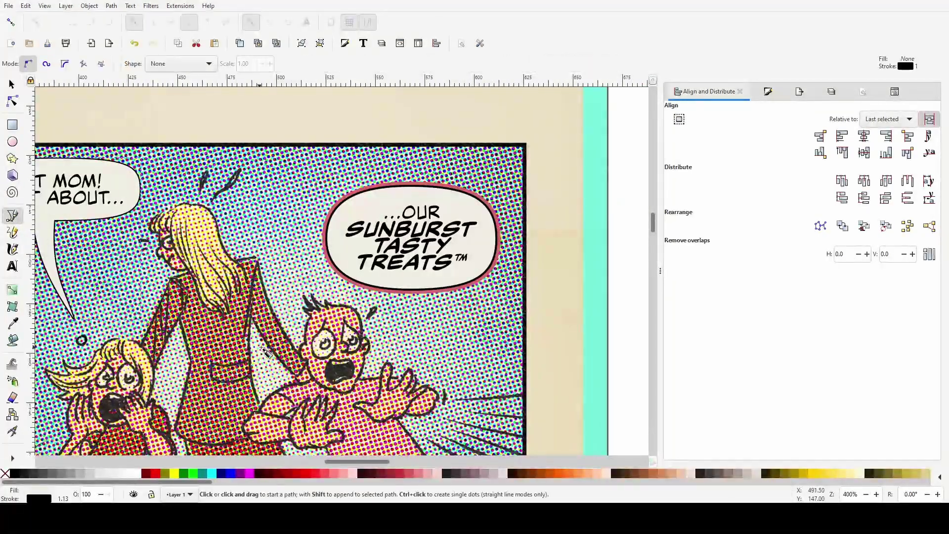
{"action": "scroll", "coordinate": [262, 345], "scroll_direction": "up", "scroll_amount": 1, "text": "ctrl"}
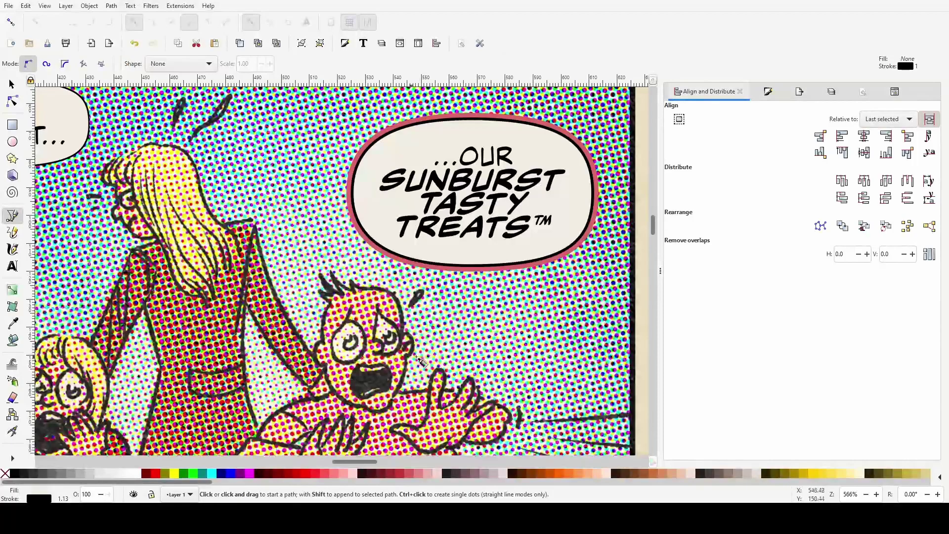
{"action": "left_click", "coordinate": [471, 259]}
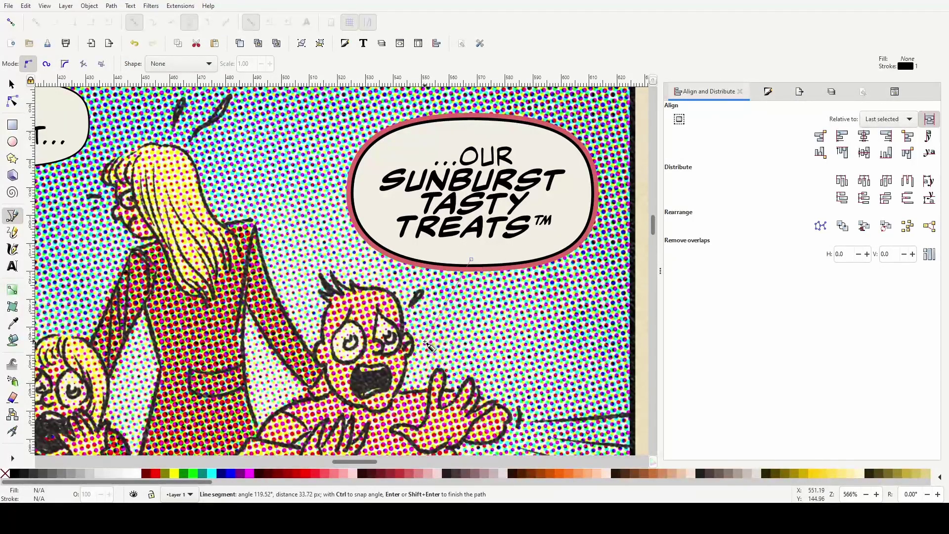
{"action": "left_click", "coordinate": [441, 334]}
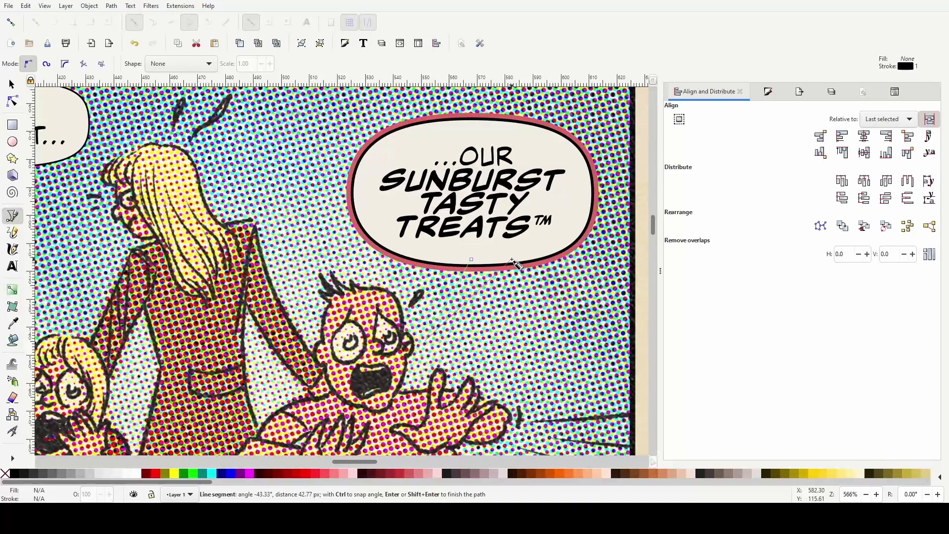
{"action": "left_click", "coordinate": [471, 259]}
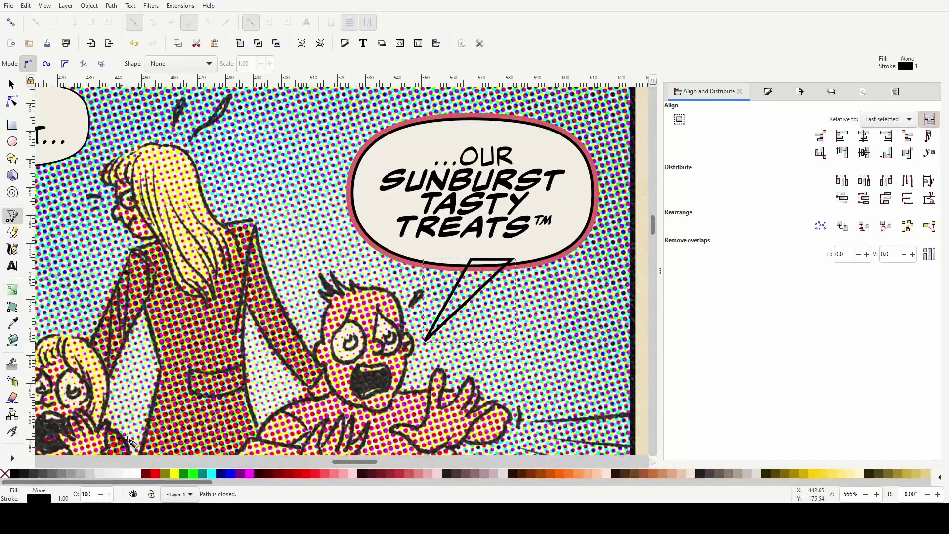
{"action": "left_click", "coordinate": [12, 324]}
{"action": "left_click", "coordinate": [541, 242]}
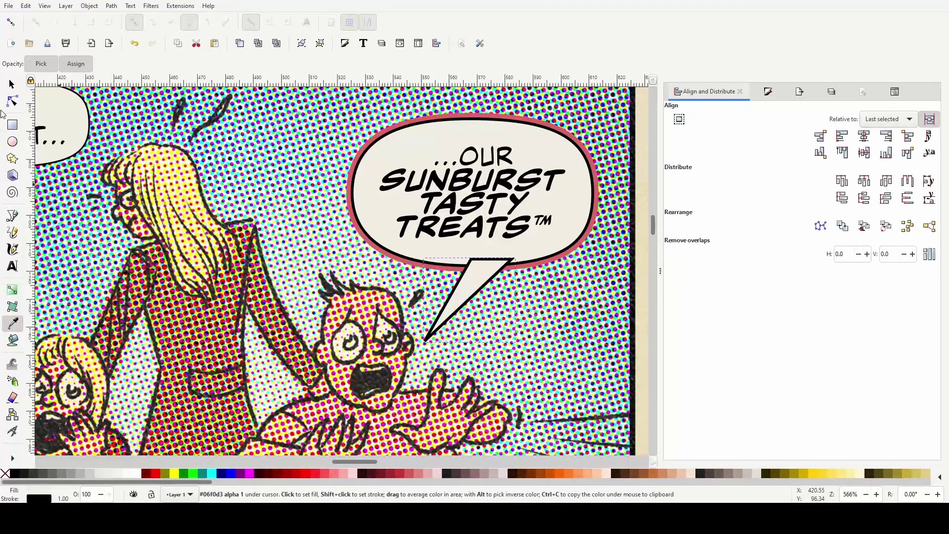
Bend both long sides of the "Sunburst Tasty Treats" tail into a downward curve that tapers toward the boy
{"action": "left_click", "coordinate": [12, 84]}
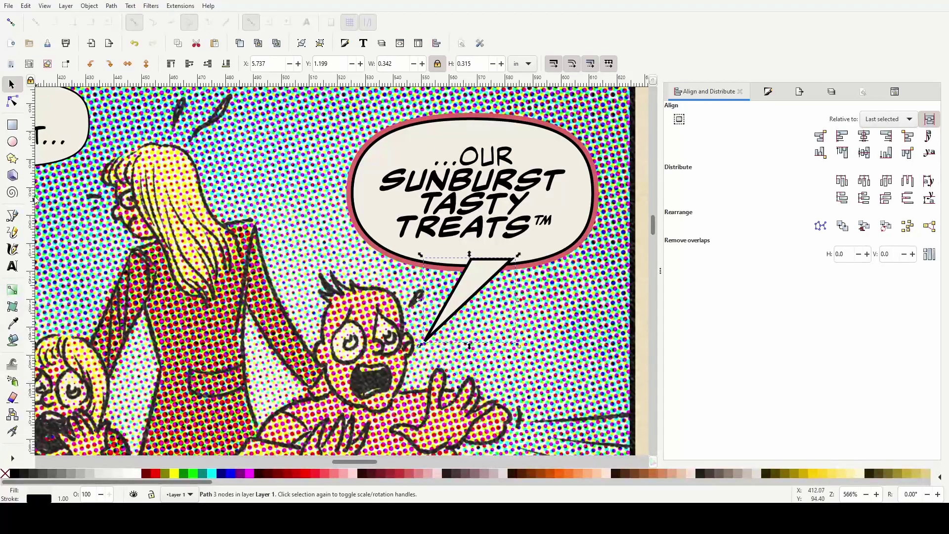
{"action": "left_click", "coordinate": [8, 104]}
{"action": "scroll", "coordinate": [481, 289], "scroll_direction": "up", "scroll_amount": 3, "text": "ctrl"}
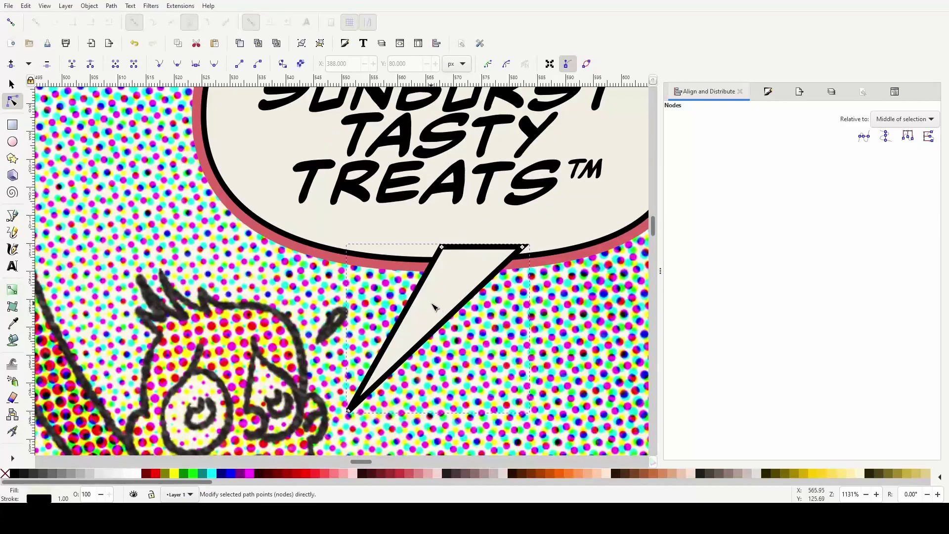
{"action": "left_click_drag", "start_coordinate": [447, 322], "coordinate": [446, 345]}
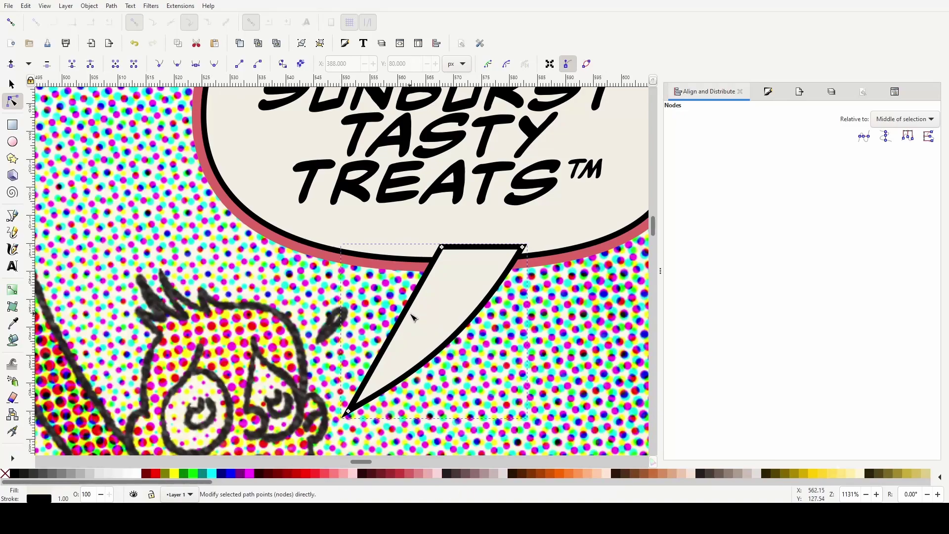
{"action": "mouse_move", "coordinate": [411, 319]}
{"action": "left_mouse_down"}
{"action": "mouse_move", "coordinate": [420, 329]}
{"action": "mouse_move", "coordinate": [408, 348]}
{"action": "mouse_move", "coordinate": [413, 332]}
{"action": "left_mouse_up"}
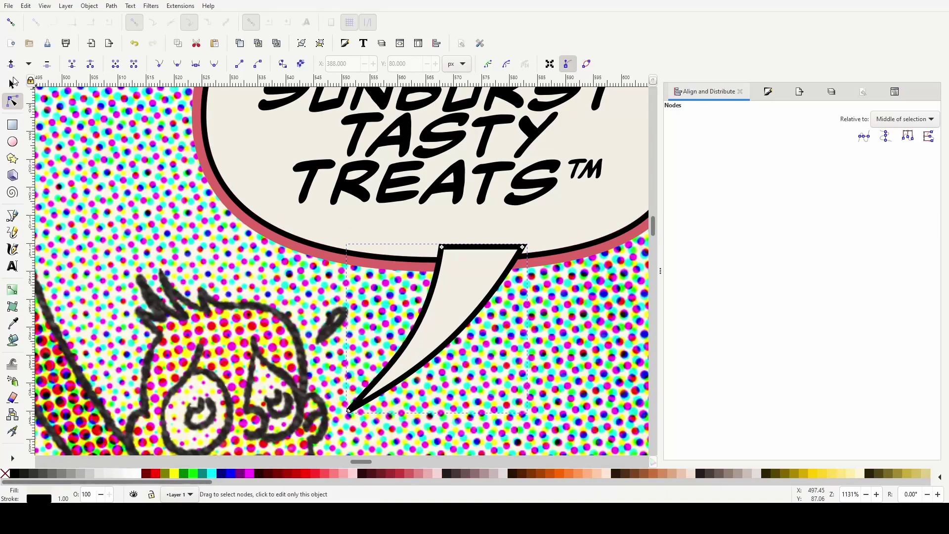
Unite the tail with the "...our Sunburst Tasty Treats" balloon into a single path, and deselect it
{"action": "left_click", "coordinate": [13, 83]}
{"action": "left_click", "coordinate": [560, 226], "text": "shift"}
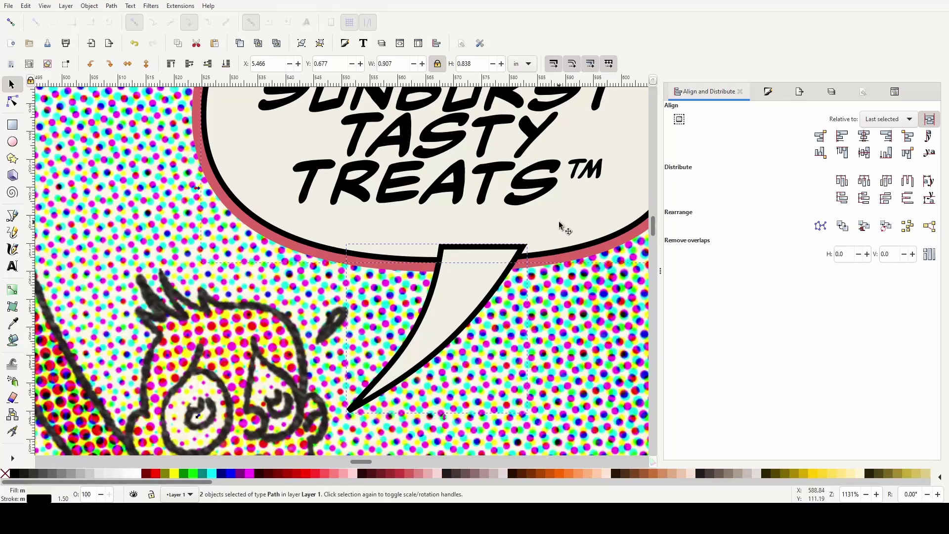
{"action": "scroll", "coordinate": [560, 226], "scroll_direction": "down", "scroll_amount": 3}
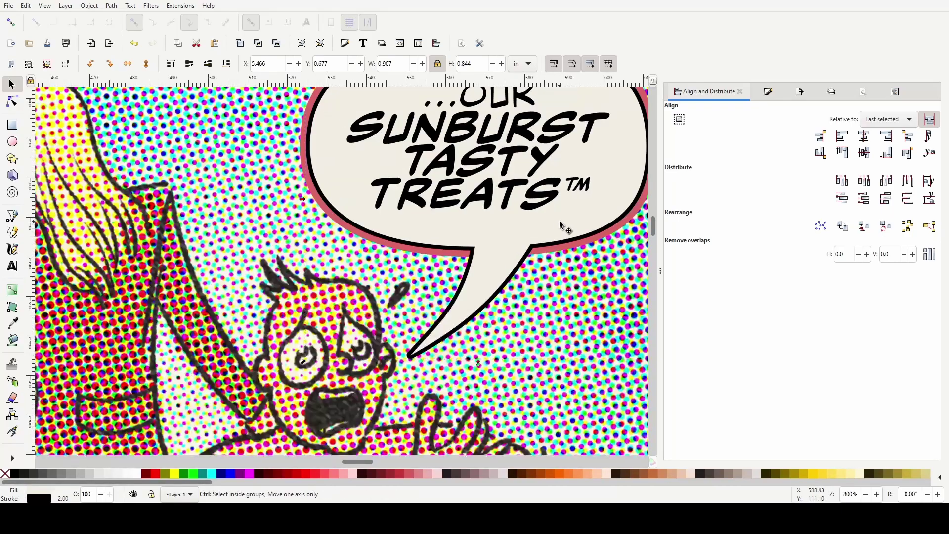
{"action": "scroll", "coordinate": [560, 226], "scroll_direction": "down", "scroll_amount": 1}
{"action": "scroll", "coordinate": [559, 224], "scroll_direction": "right", "scroll_amount": 6}
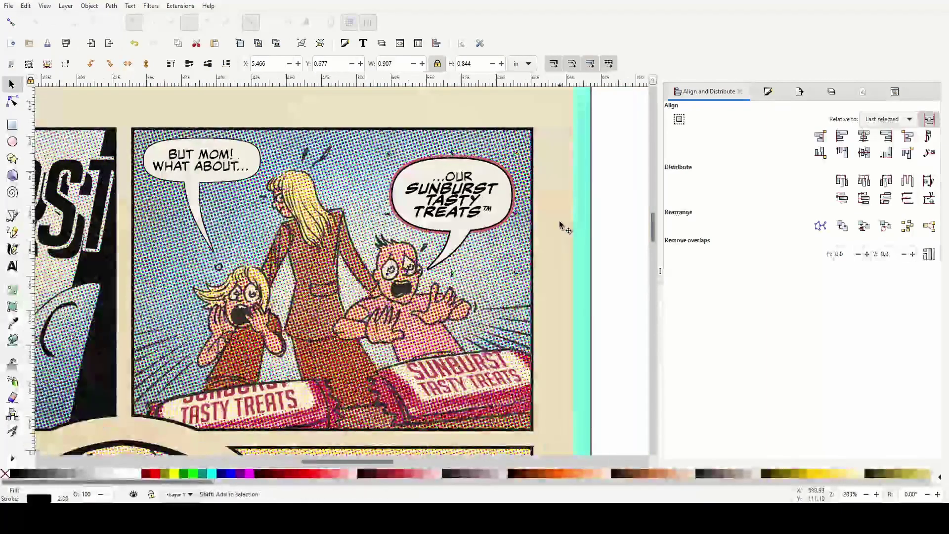
{"action": "left_click", "coordinate": [547, 279]}
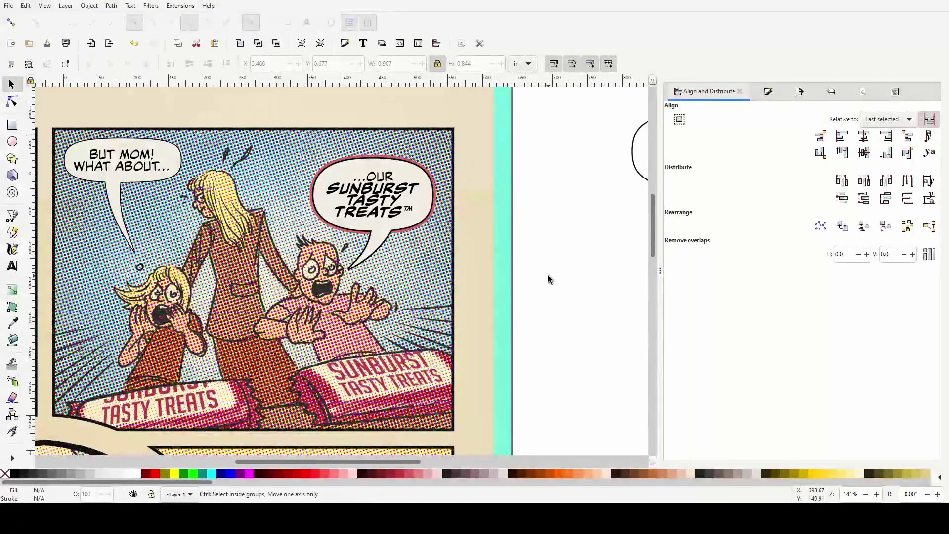
Move the "All my corporate raiding has led up to this." text to the blank area just beside the page's second row
{"action": "scroll", "coordinate": [548, 279], "scroll_direction": "down", "scroll_amount": 2}
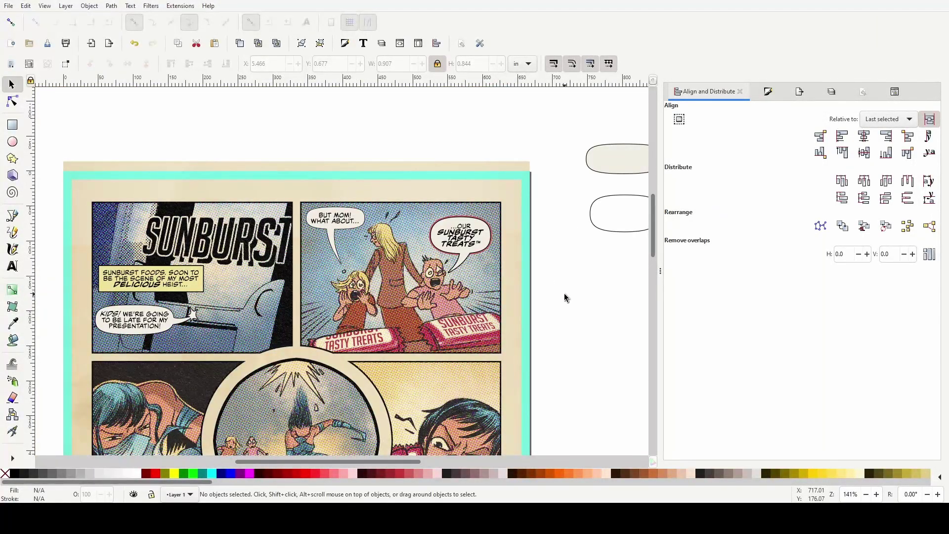
{"action": "scroll", "coordinate": [565, 294], "scroll_direction": "down", "scroll_amount": 2}
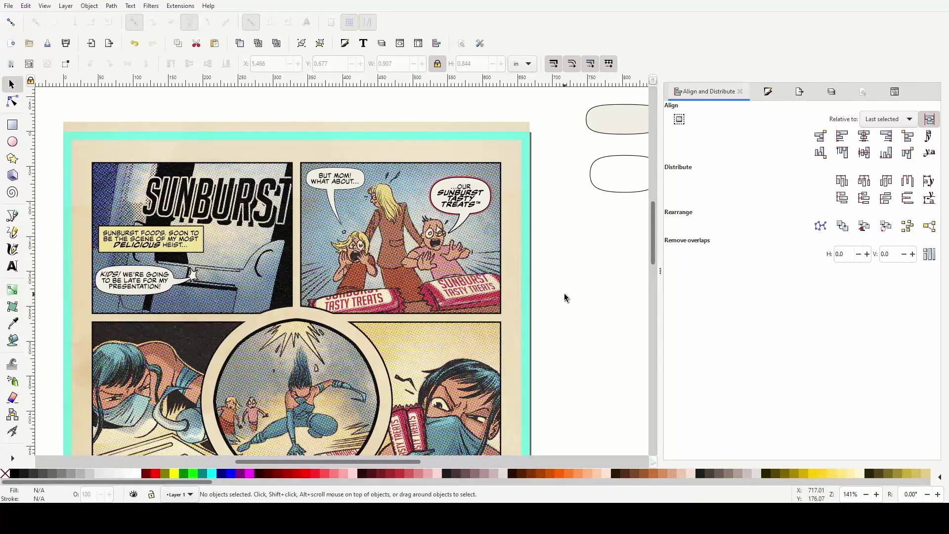
{"action": "scroll", "coordinate": [565, 295], "scroll_direction": "down", "scroll_amount": 2}
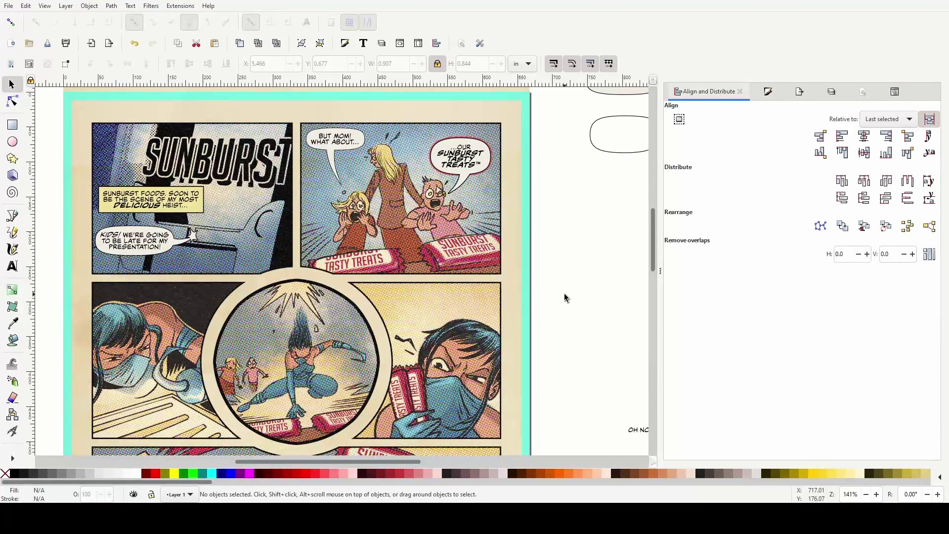
{"action": "scroll", "coordinate": [564, 293], "scroll_direction": "right", "scroll_amount": 6}
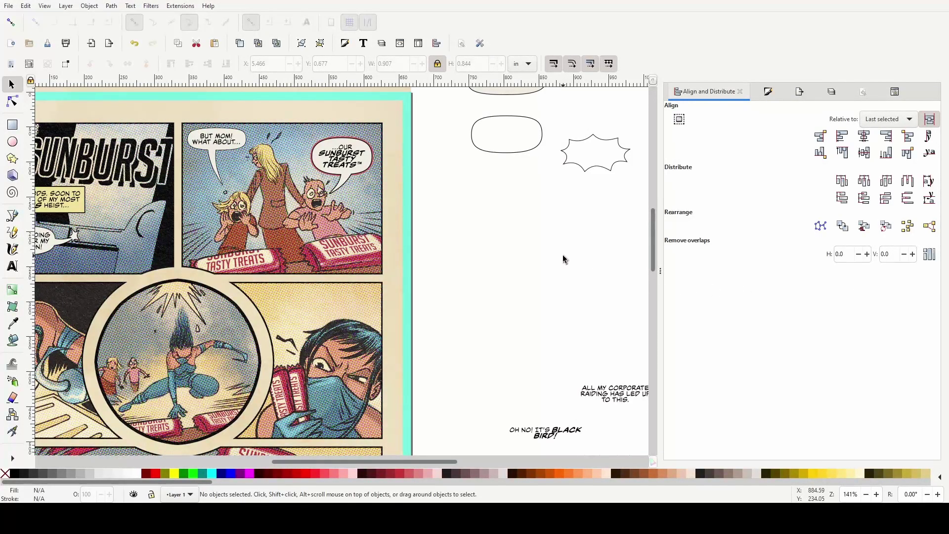
{"action": "scroll", "coordinate": [563, 255], "scroll_direction": "down", "scroll_amount": 2}
{"action": "scroll", "coordinate": [564, 255], "scroll_direction": "down", "scroll_amount": 2}
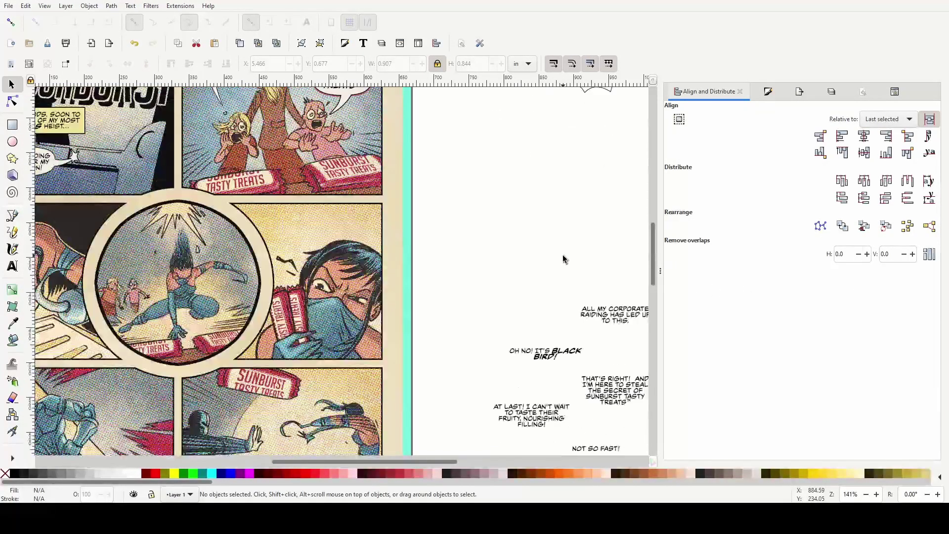
{"action": "left_click", "coordinate": [615, 309]}
{"action": "left_click_drag", "start_coordinate": [616, 309], "coordinate": [475, 232]}
{"action": "scroll", "coordinate": [464, 240], "scroll_direction": "left", "scroll_amount": 8}
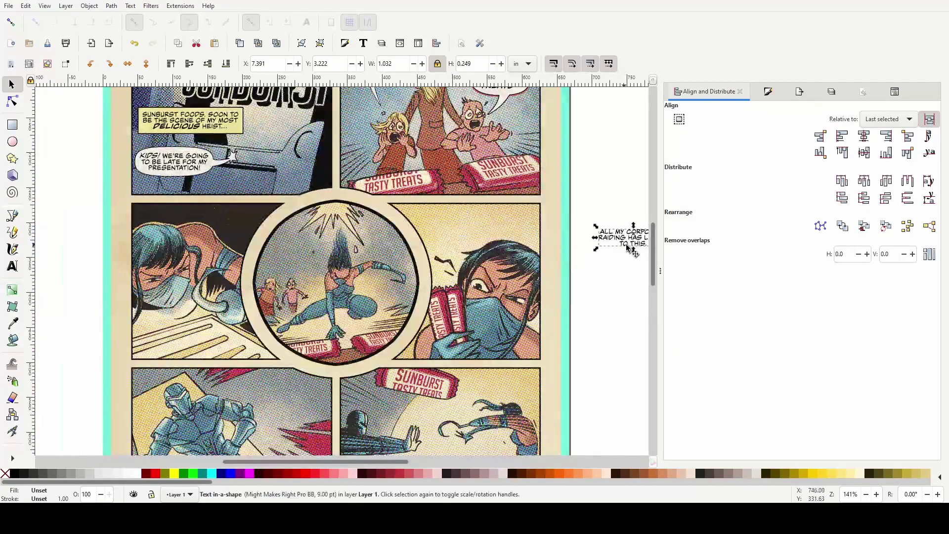
Try the "All my corporate raiding..." text in the dark area above the crouching masked woman, and bring it back beside the page
{"action": "left_click_drag", "start_coordinate": [635, 245], "coordinate": [219, 216]}
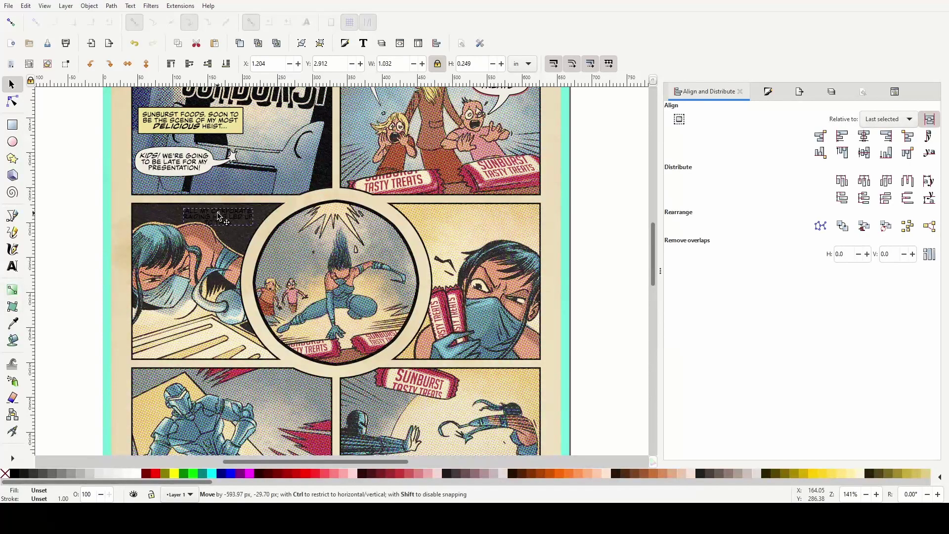
{"action": "left_click_drag", "start_coordinate": [220, 215], "coordinate": [617, 242]}
{"action": "key", "text": "shift"}
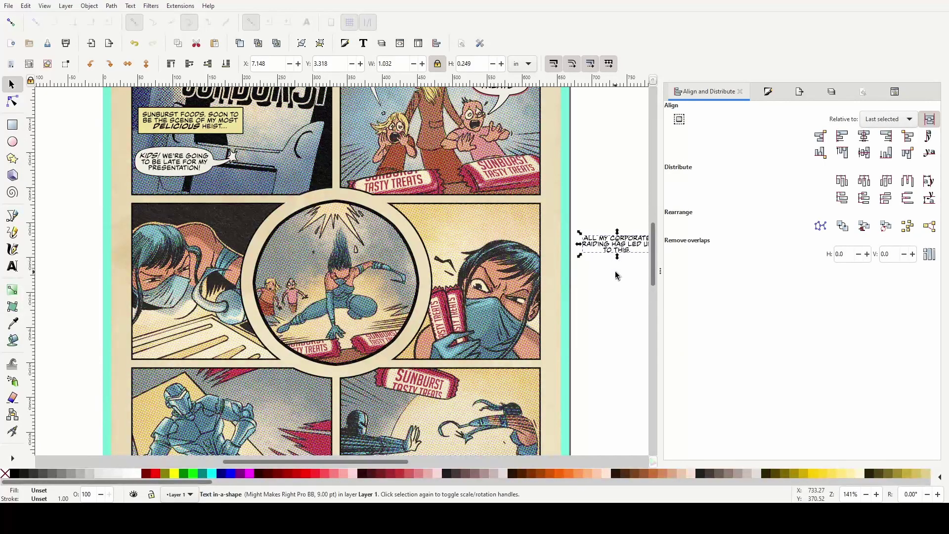
Widen and shorten the frame of the "All my corporate raiding..." text so it wraps onto two lines
{"action": "scroll", "coordinate": [615, 271], "scroll_direction": "right", "scroll_amount": 5}
{"action": "key", "text": "t"}
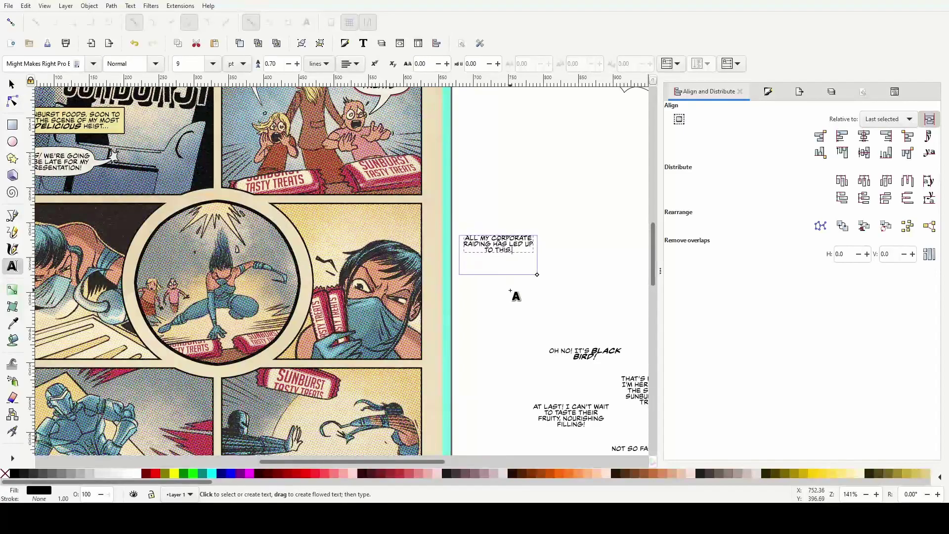
{"action": "scroll", "coordinate": [513, 291], "scroll_direction": "up", "scroll_amount": 2}
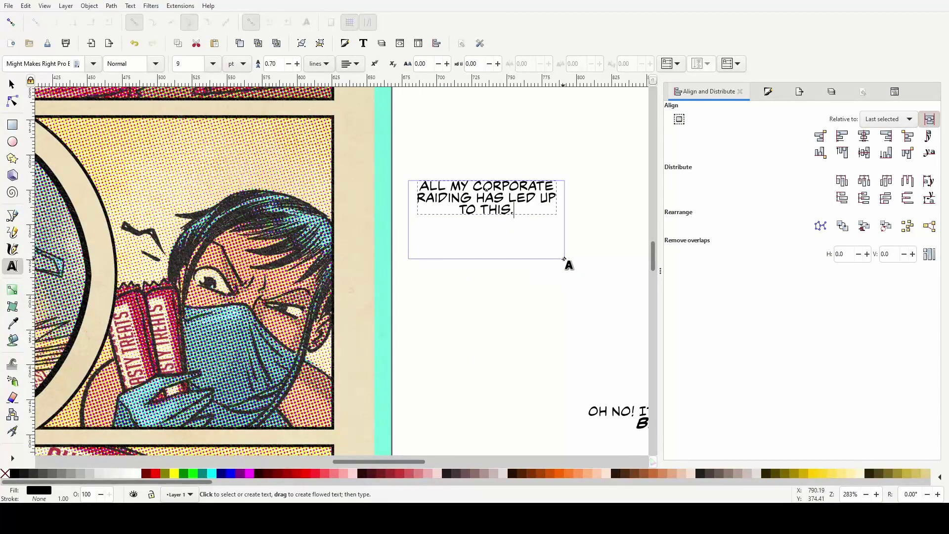
{"action": "left_click_drag", "start_coordinate": [564, 259], "coordinate": [613, 208]}
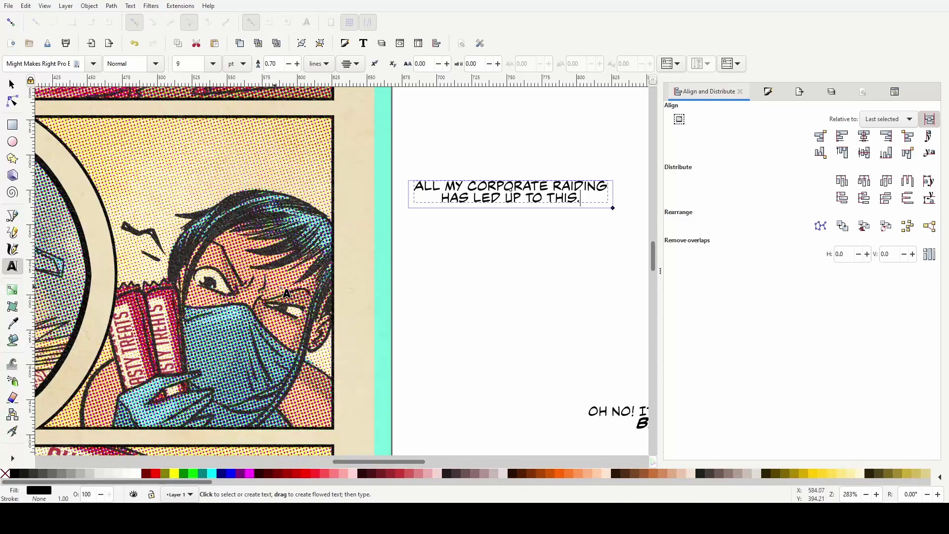
{"action": "scroll", "coordinate": [438, 245], "scroll_direction": "down", "scroll_amount": 3, "text": "ctrl"}
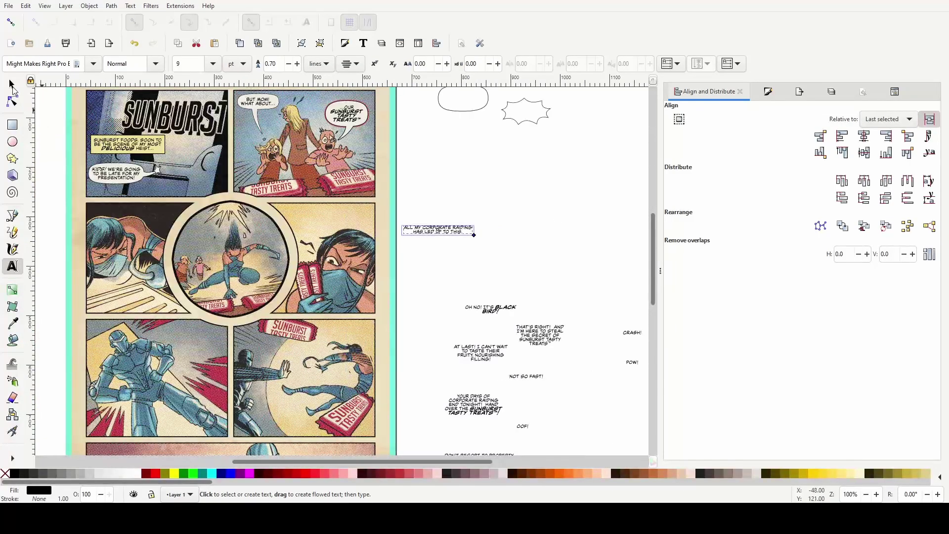
Place a copy of the first panel's yellow caption box behind the "All my corporate raiding has led up to this." text
{"action": "left_click", "coordinate": [12, 85]}
{"action": "left_click", "coordinate": [158, 149]}
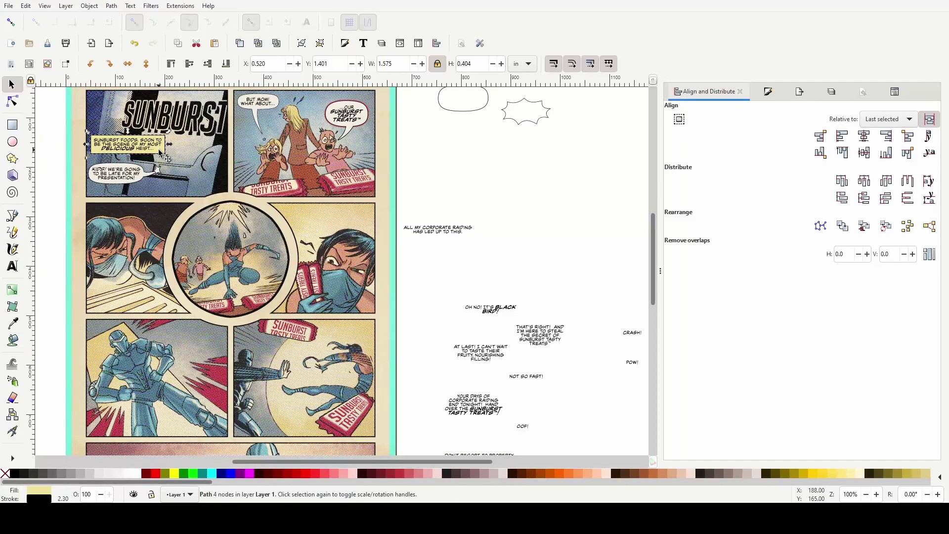
{"action": "left_click_drag", "start_coordinate": [159, 149], "coordinate": [479, 237]}
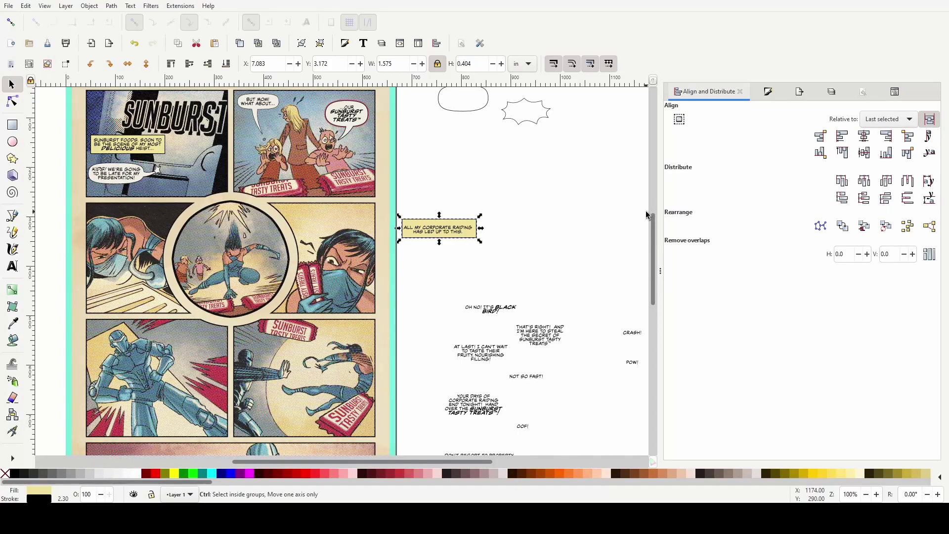
Center the "All my corporate raiding..." text horizontally and vertically within its yellow caption box, and deselect both
{"action": "scroll", "coordinate": [646, 211], "scroll_direction": "up", "scroll_amount": 2}
{"action": "scroll", "coordinate": [382, 215], "scroll_direction": "left", "scroll_amount": 10}
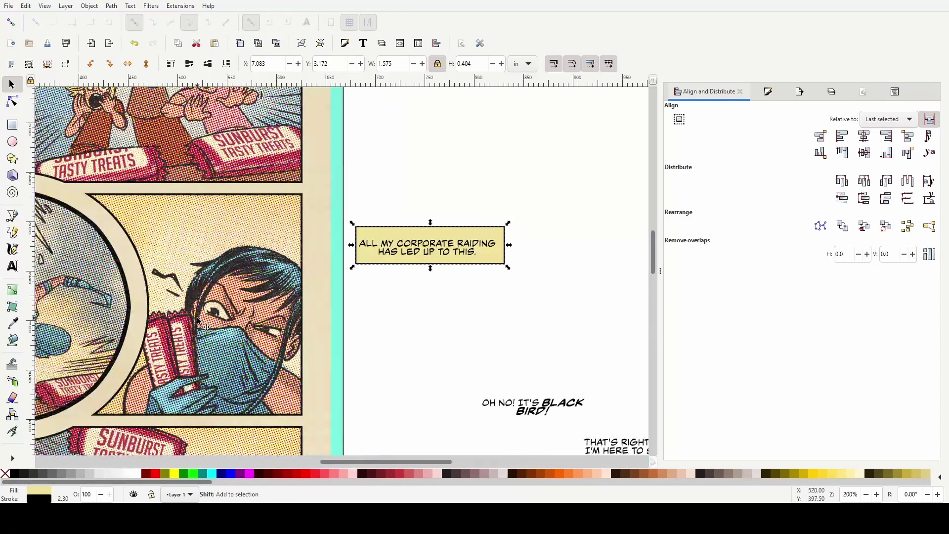
{"action": "scroll", "coordinate": [198, 322], "scroll_direction": "left", "scroll_amount": 14}
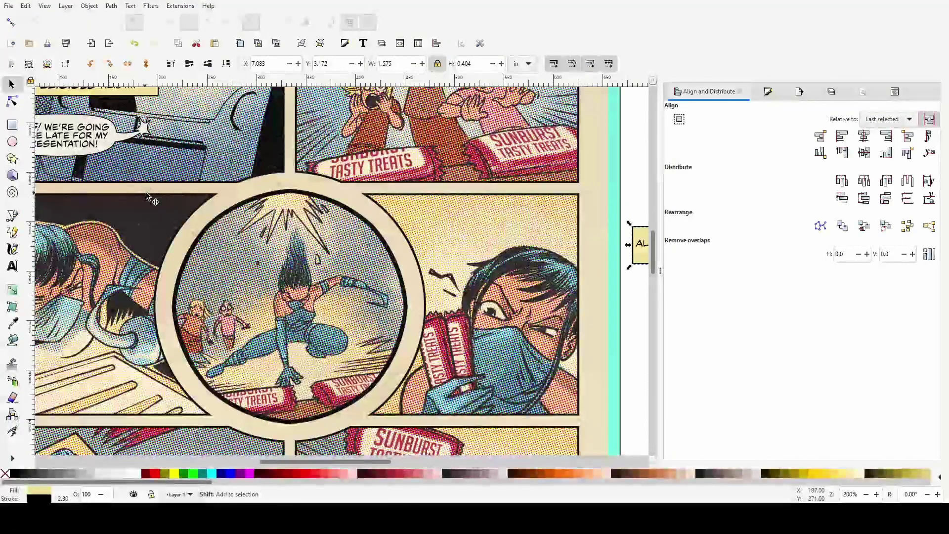
{"action": "scroll", "coordinate": [395, 247], "scroll_direction": "right", "scroll_amount": 12}
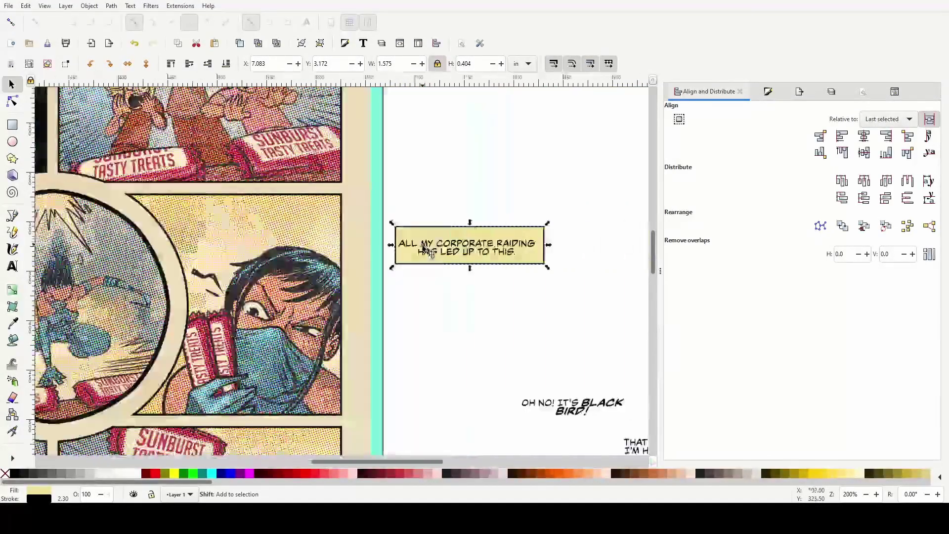
{"action": "scroll", "coordinate": [422, 247], "scroll_direction": "up", "scroll_amount": 2}
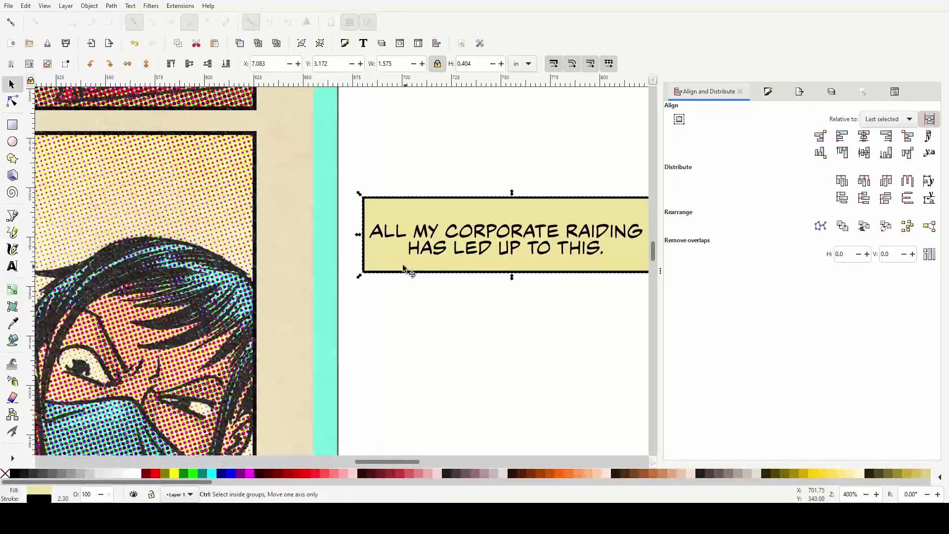
{"action": "scroll", "coordinate": [405, 251], "scroll_direction": "right", "scroll_amount": 2}
{"action": "left_click", "coordinate": [457, 225]}
{"action": "left_click", "coordinate": [515, 215], "text": "shift"}
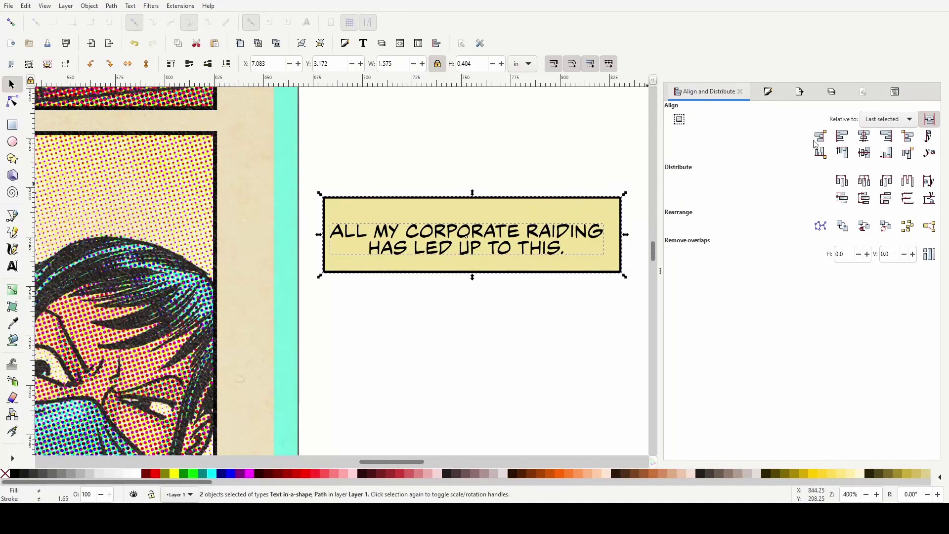
{"action": "left_click", "coordinate": [864, 135]}
{"action": "left_click", "coordinate": [864, 153]}
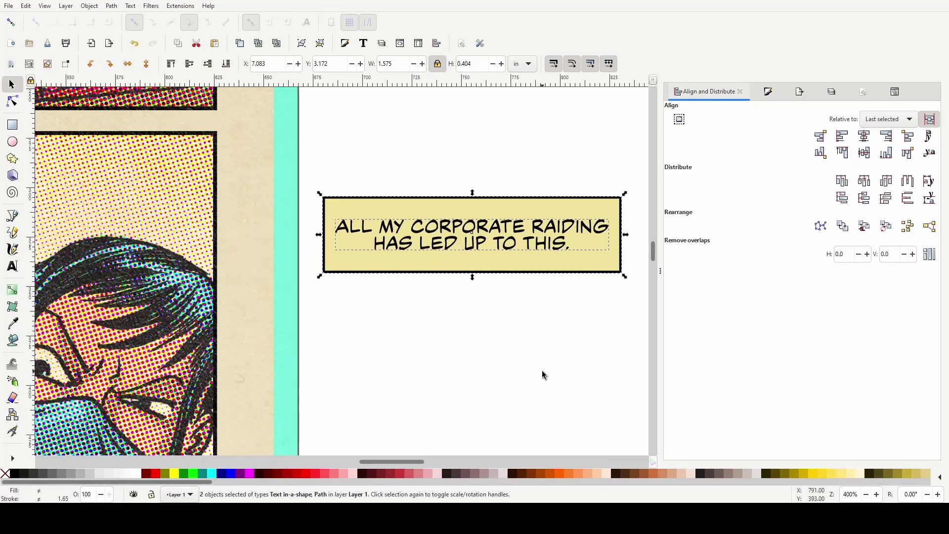
{"action": "left_click", "coordinate": [493, 352]}
Bring the upper and lower edges of the yellow box closer to its two-line text, making it about 0.268 in high
{"action": "scroll", "coordinate": [493, 348], "scroll_direction": "up", "scroll_amount": 2}
{"action": "scroll", "coordinate": [492, 348], "scroll_direction": "up", "scroll_amount": 5}
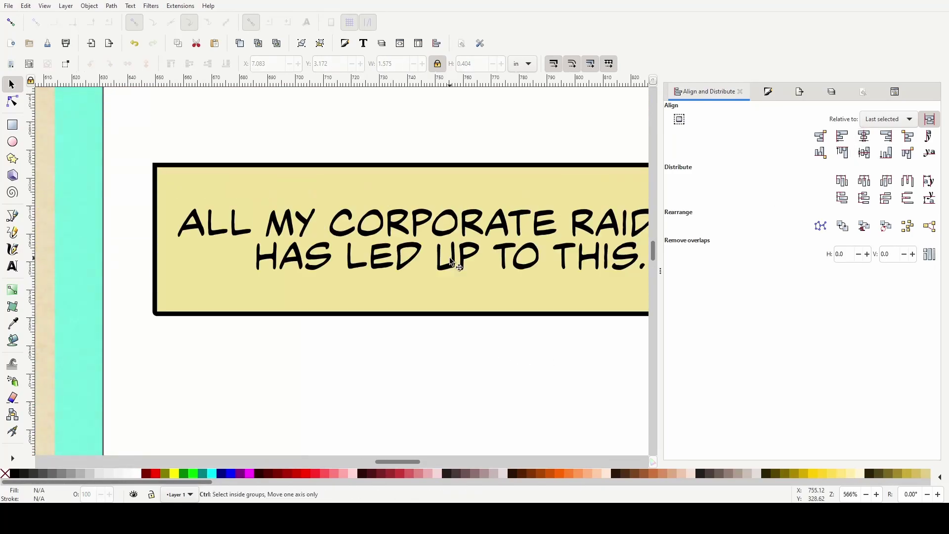
{"action": "scroll", "coordinate": [450, 257], "scroll_direction": "down", "scroll_amount": 1}
{"action": "scroll", "coordinate": [449, 257], "scroll_direction": "down", "scroll_amount": 1}
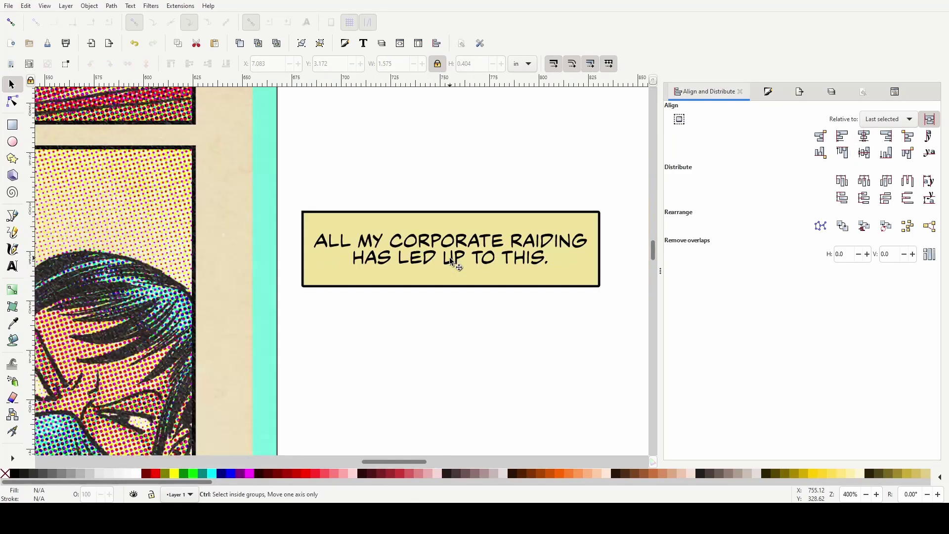
{"action": "left_click", "coordinate": [459, 216]}
{"action": "mouse_move", "coordinate": [452, 208]}
{"action": "left_mouse_down"}
{"action": "mouse_move", "coordinate": [448, 222]}
{"action": "mouse_move", "coordinate": [460, 225]}
{"action": "mouse_move", "coordinate": [449, 221]}
{"action": "left_mouse_up"}
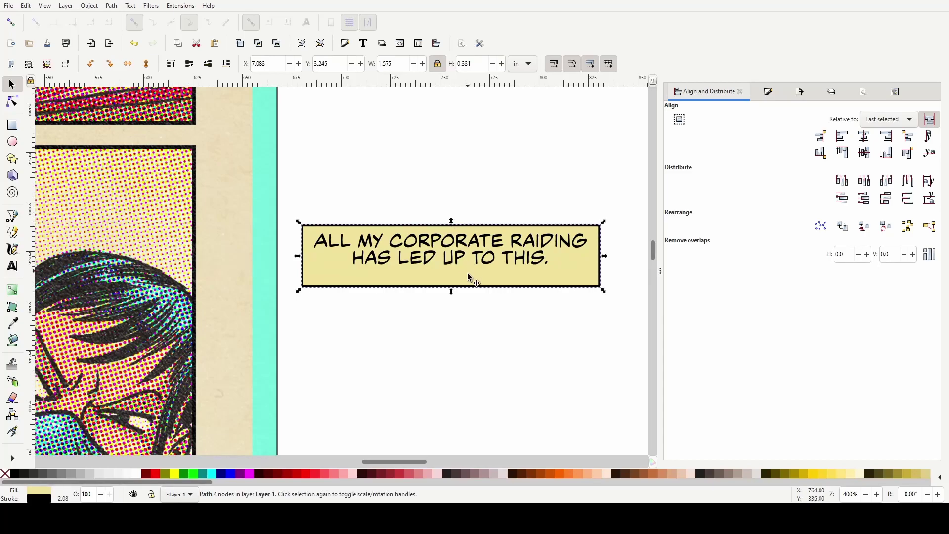
{"action": "left_click_drag", "start_coordinate": [452, 291], "coordinate": [447, 280]}
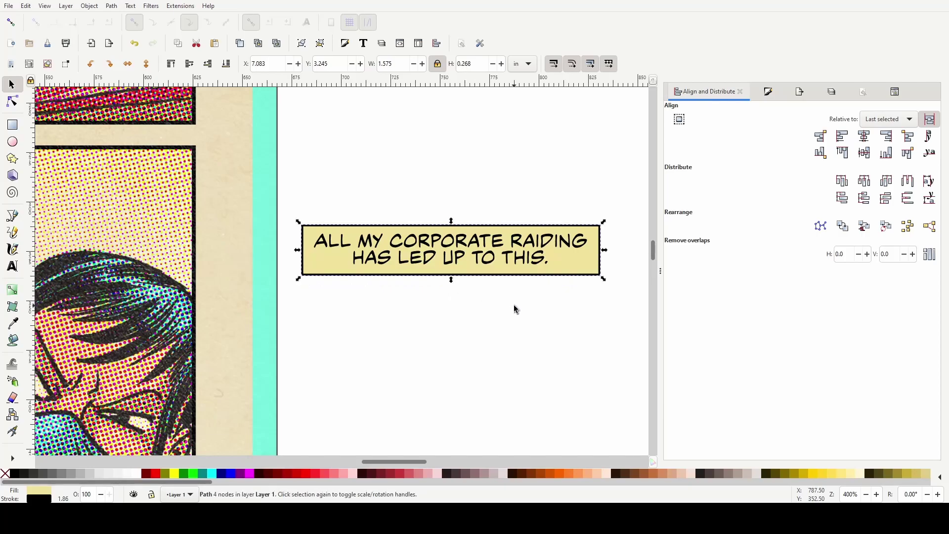
{"action": "left_click", "coordinate": [523, 358]}
Move the "All my corporate raiding..." text and its box together into the dark area above the crouching masked woman
{"action": "scroll", "coordinate": [523, 359], "scroll_direction": "down", "scroll_amount": 2}
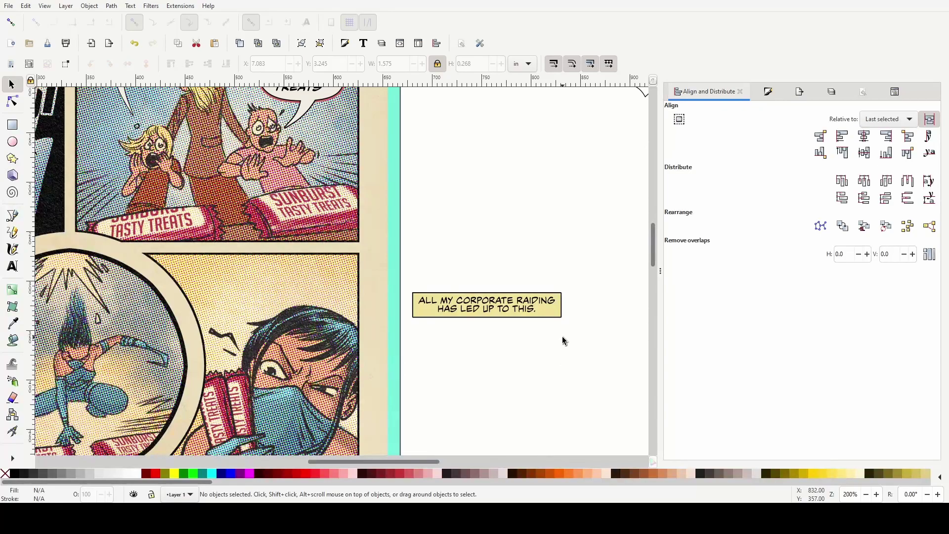
{"action": "left_click_drag", "start_coordinate": [574, 330], "coordinate": [409, 279]}
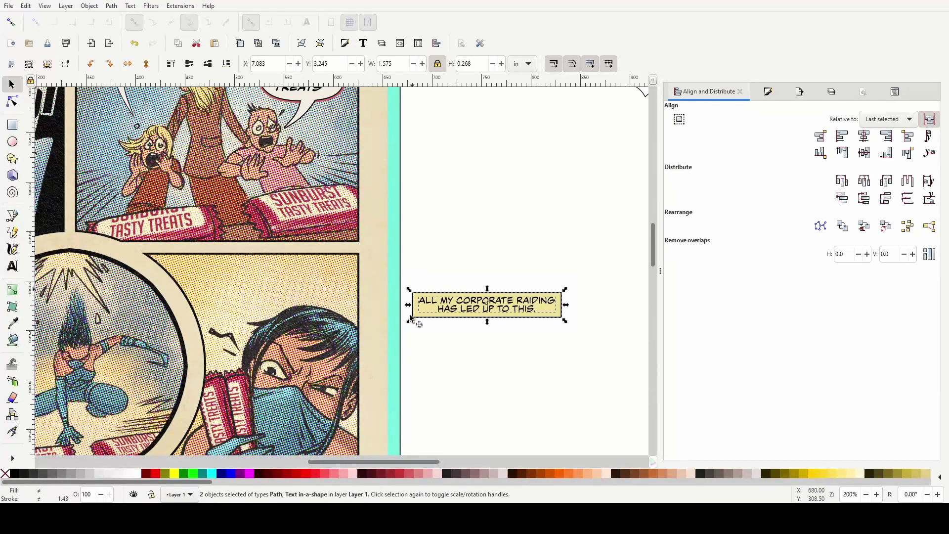
{"action": "scroll", "coordinate": [398, 348], "scroll_direction": "down", "scroll_amount": 1}
{"action": "scroll", "coordinate": [398, 348], "scroll_direction": "left", "scroll_amount": 2}
{"action": "scroll", "coordinate": [397, 334], "scroll_direction": "left", "scroll_amount": 3}
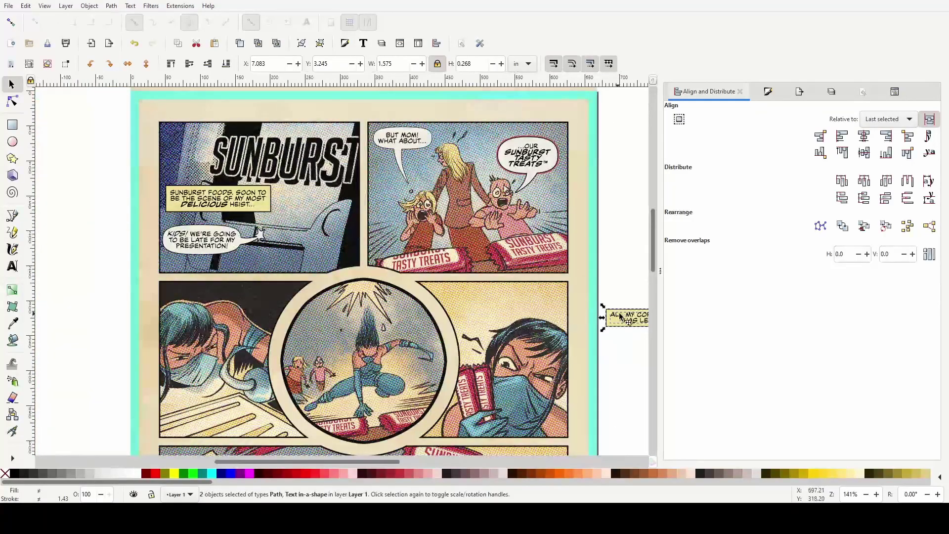
{"action": "left_click_drag", "start_coordinate": [627, 317], "coordinate": [203, 294]}
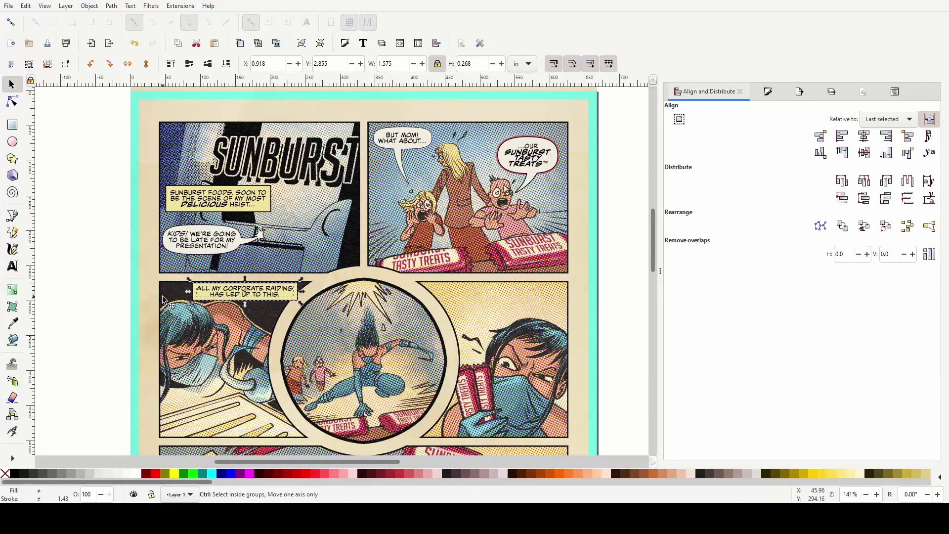
Narrow the "All my corporate raiding..." caption box from both sides to about 1.546 in wide
{"action": "scroll", "coordinate": [157, 294], "scroll_direction": "up", "scroll_amount": 2, "text": "ctrl"}
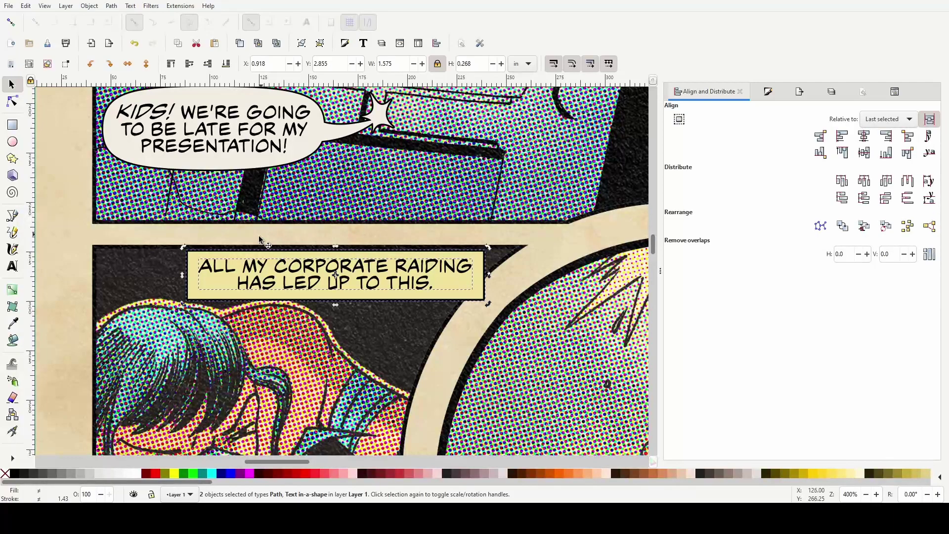
{"action": "key", "text": "Escape"}
{"action": "left_click", "coordinate": [474, 288]}
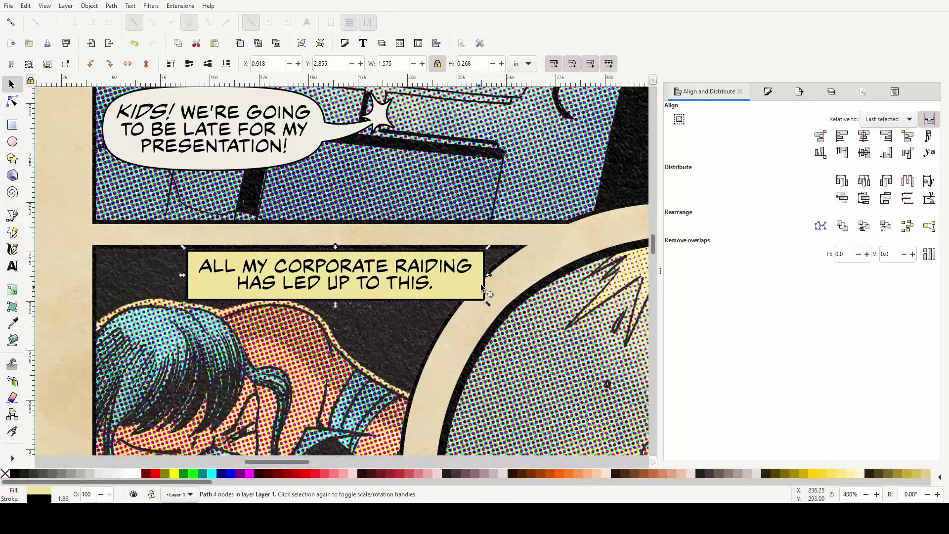
{"action": "left_click_drag", "start_coordinate": [487, 278], "coordinate": [485, 278]}
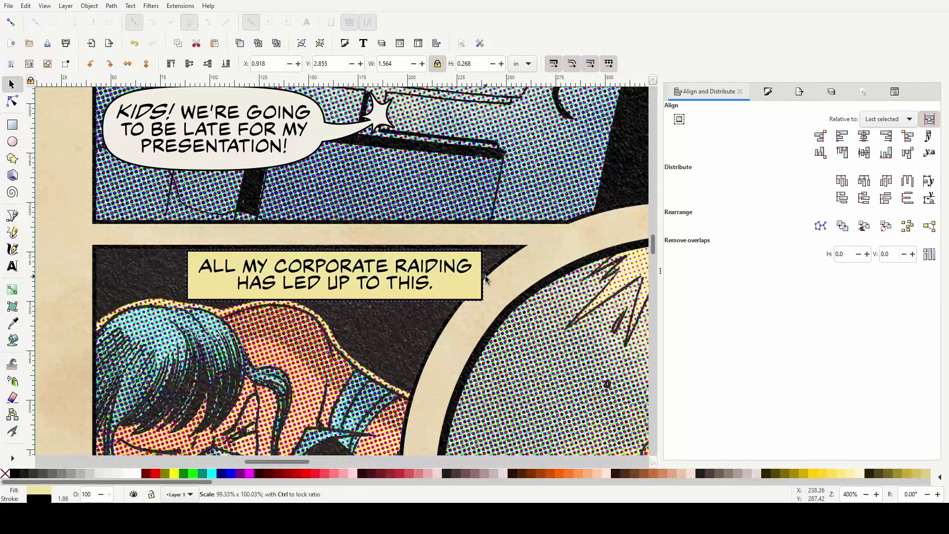
{"action": "left_click_drag", "start_coordinate": [184, 275], "coordinate": [188, 275]}
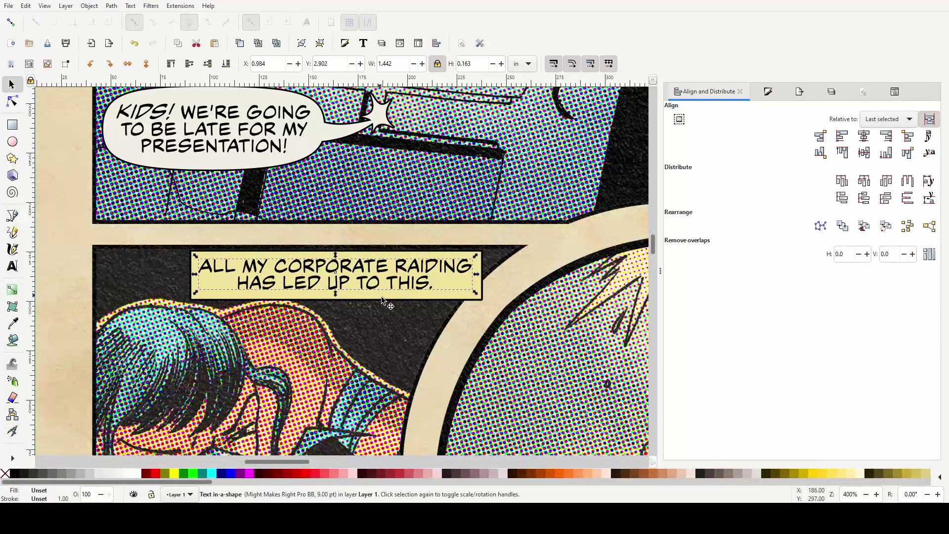
Tighten the letter spacing of the whole "All my corporate raiding..." text to -0.06
{"action": "key", "text": "t"}
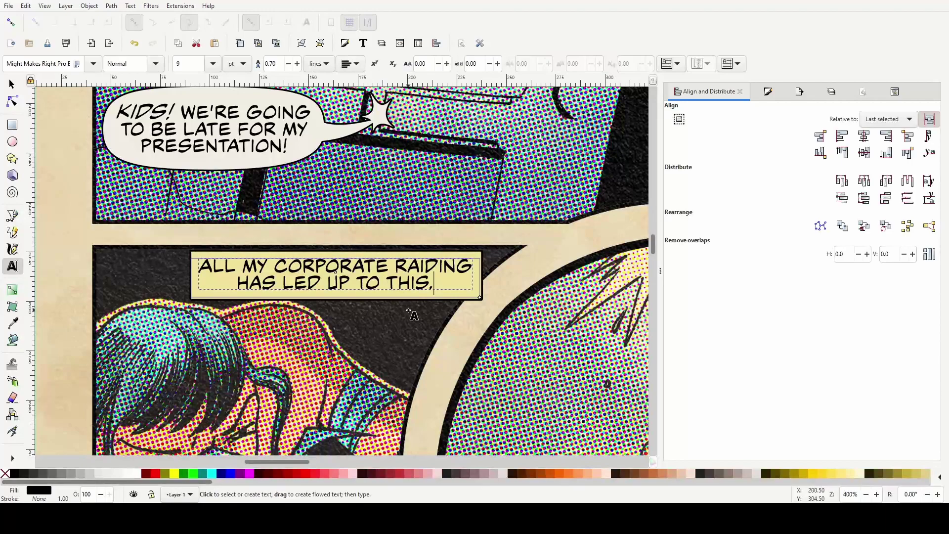
{"action": "key", "text": "ctrl+a"}
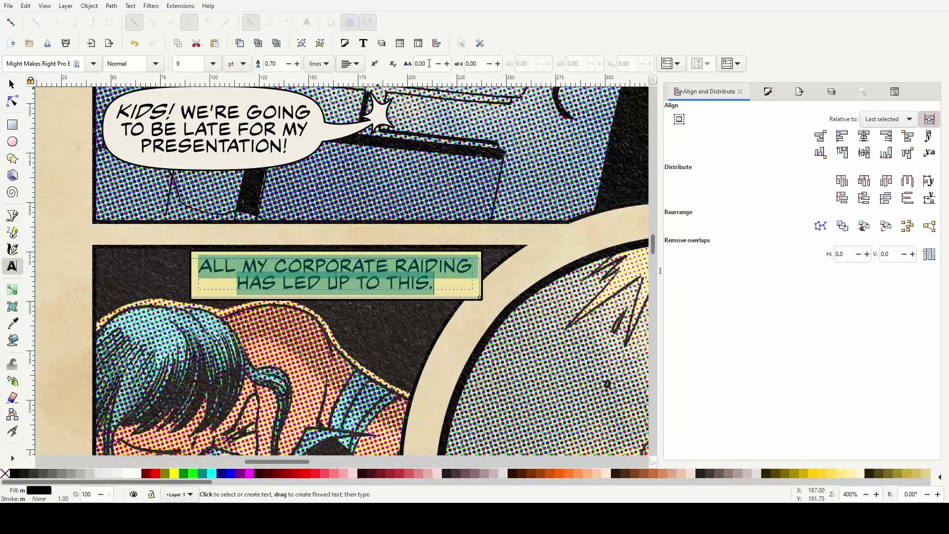
{"action": "left_click", "coordinate": [429, 63]}
{"action": "left_click", "coordinate": [439, 64]}
{"action": "left_click", "coordinate": [439, 64]}
{"action": "left_click", "coordinate": [439, 63]}
{"action": "left_click", "coordinate": [439, 64]}
{"action": "left_click", "coordinate": [439, 64]}
{"action": "left_click", "coordinate": [440, 65]}
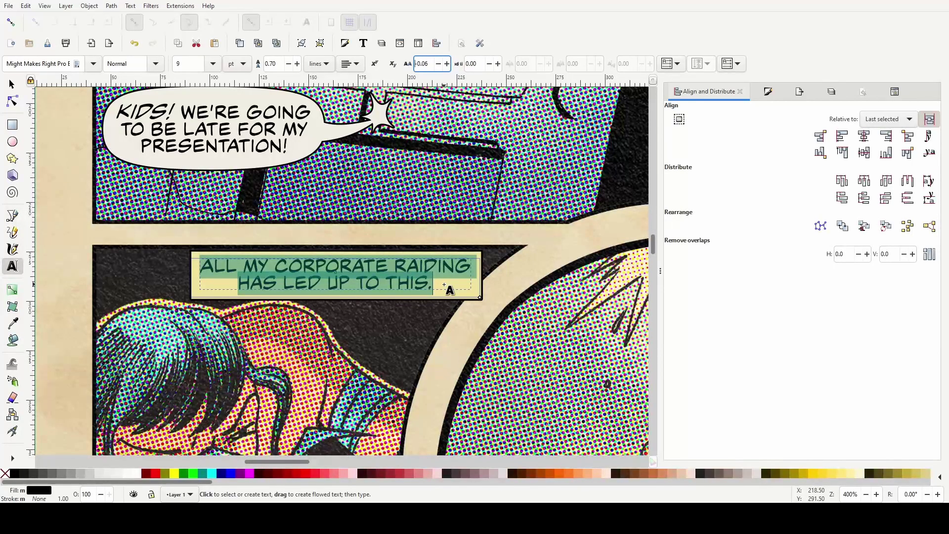
Tighten the word spacing of the "All my corporate raiding..." text to -0.07 and finish editing it
{"action": "left_click", "coordinate": [488, 66]}
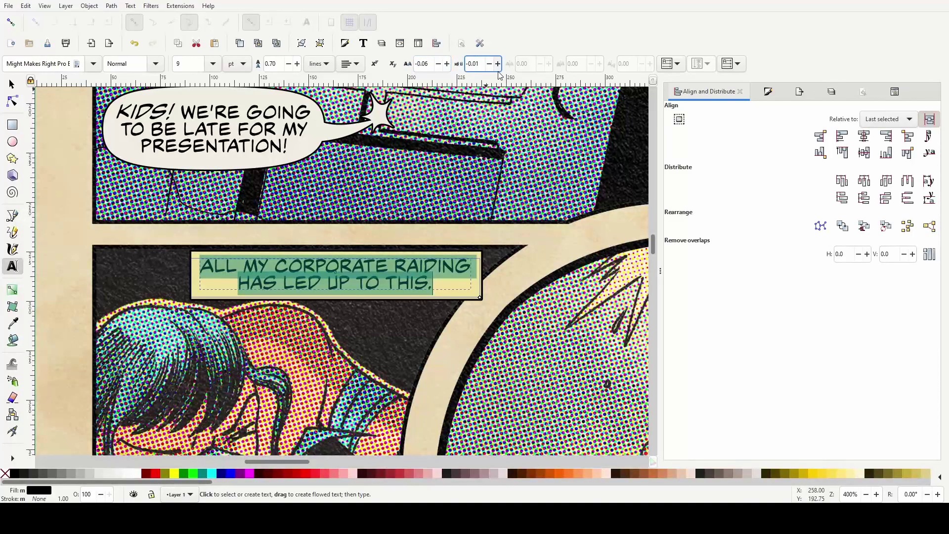
{"action": "left_click", "coordinate": [489, 67]}
{"action": "left_click", "coordinate": [489, 67]}
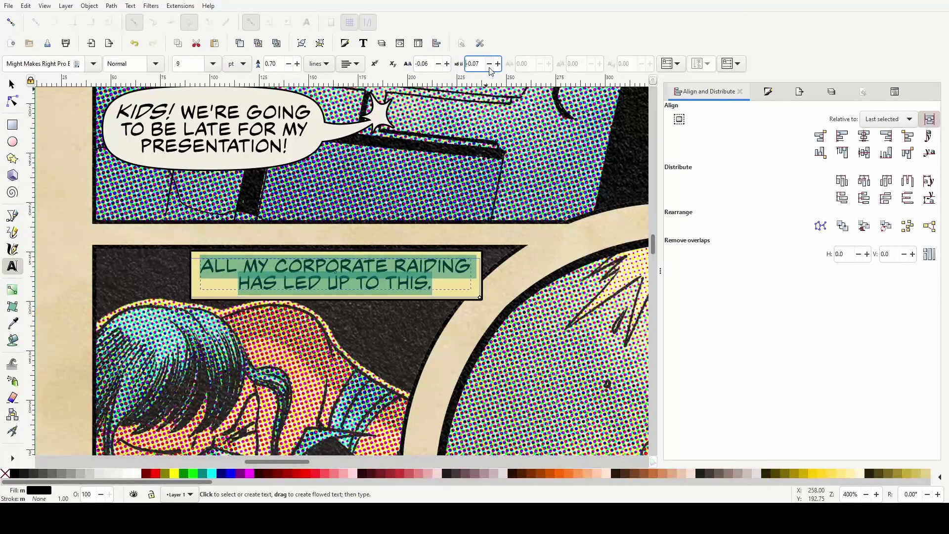
{"action": "left_click", "coordinate": [11, 85]}
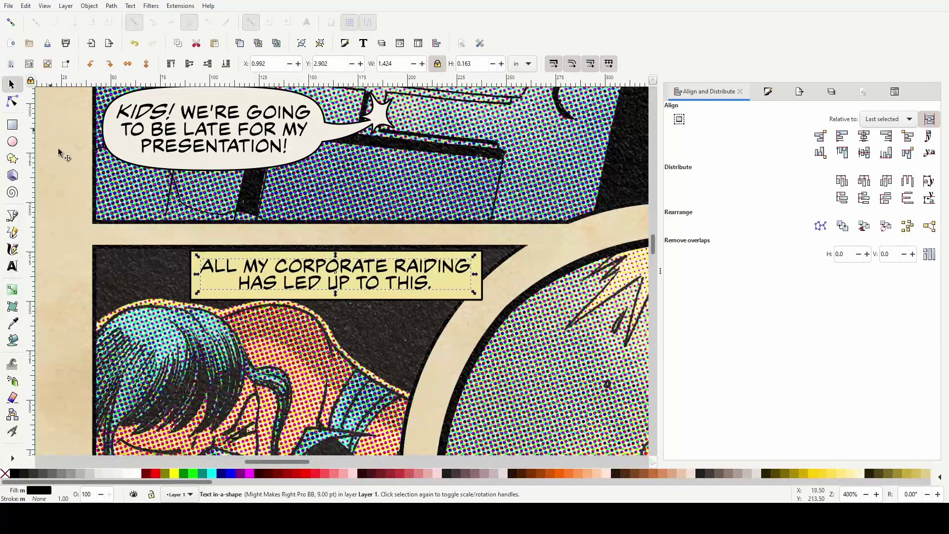
Trim the yellow box around the tightened "All my corporate raiding..." text to about 1.515 in wide and 0.265 in high
{"action": "scroll", "coordinate": [130, 297], "scroll_direction": "down", "scroll_amount": 1}
{"action": "scroll", "coordinate": [149, 299], "scroll_direction": "up", "scroll_amount": 1}
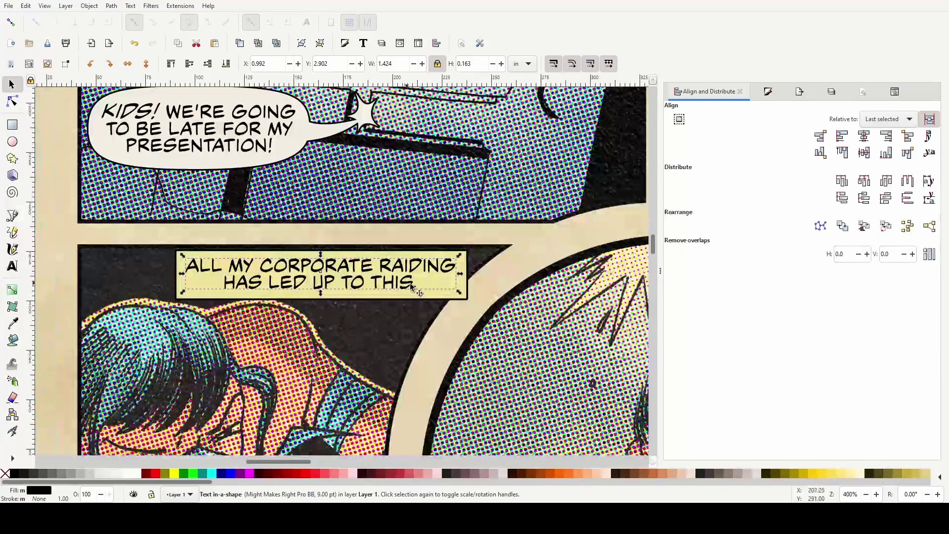
{"action": "left_click", "coordinate": [467, 277]}
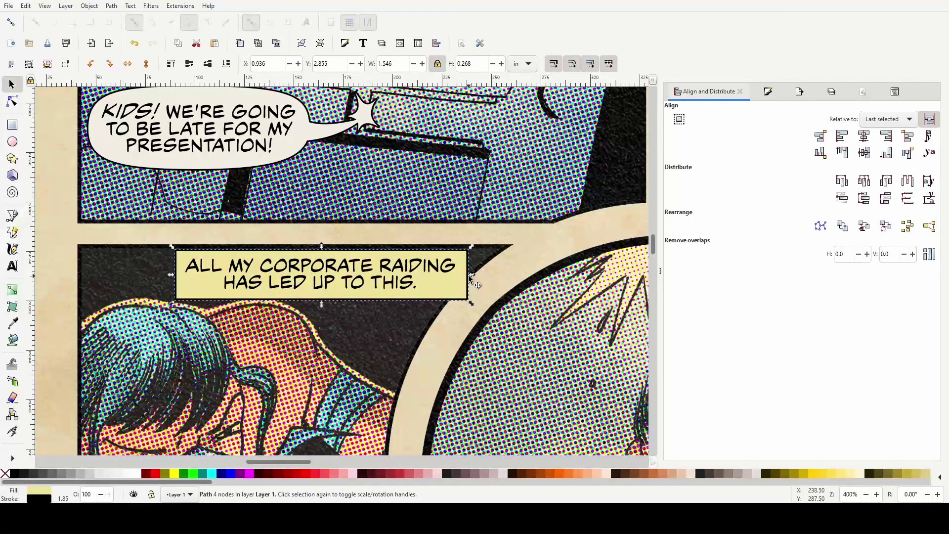
{"action": "left_click_drag", "start_coordinate": [472, 277], "coordinate": [469, 277]}
{"action": "mouse_move", "coordinate": [173, 276]}
{"action": "left_mouse_down"}
{"action": "mouse_move", "coordinate": [182, 277]}
{"action": "mouse_move", "coordinate": [174, 276]}
{"action": "left_mouse_up"}
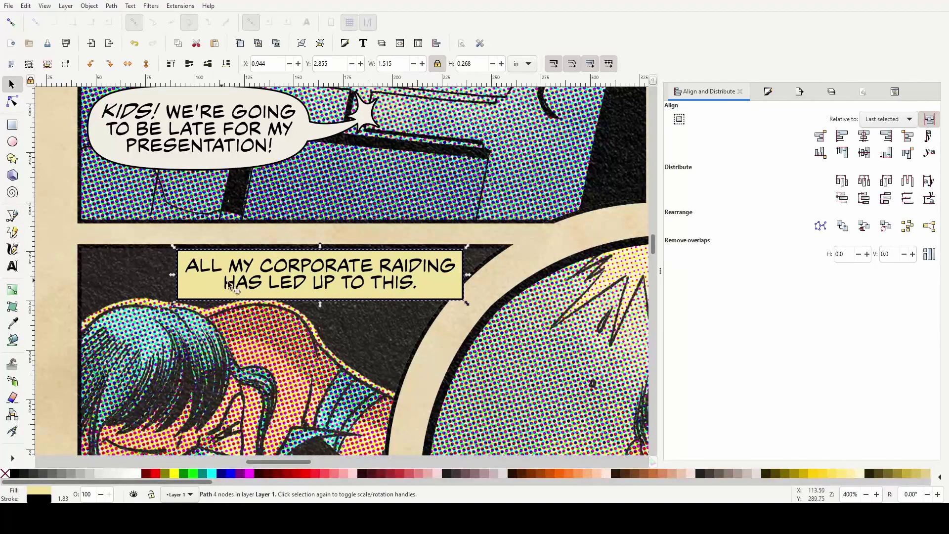
{"action": "scroll", "coordinate": [325, 313], "scroll_direction": "up", "scroll_amount": 1, "text": "ctrl"}
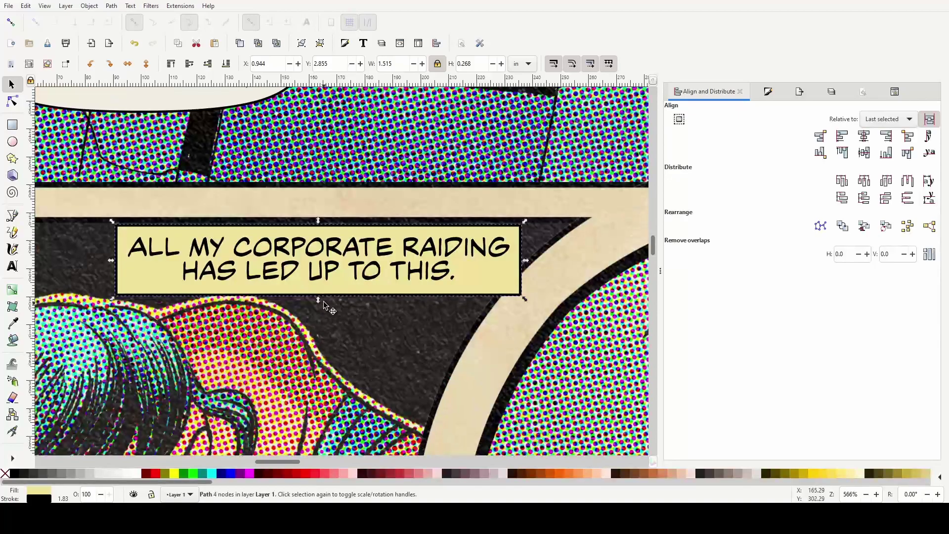
{"action": "left_click_drag", "start_coordinate": [320, 303], "coordinate": [315, 302]}
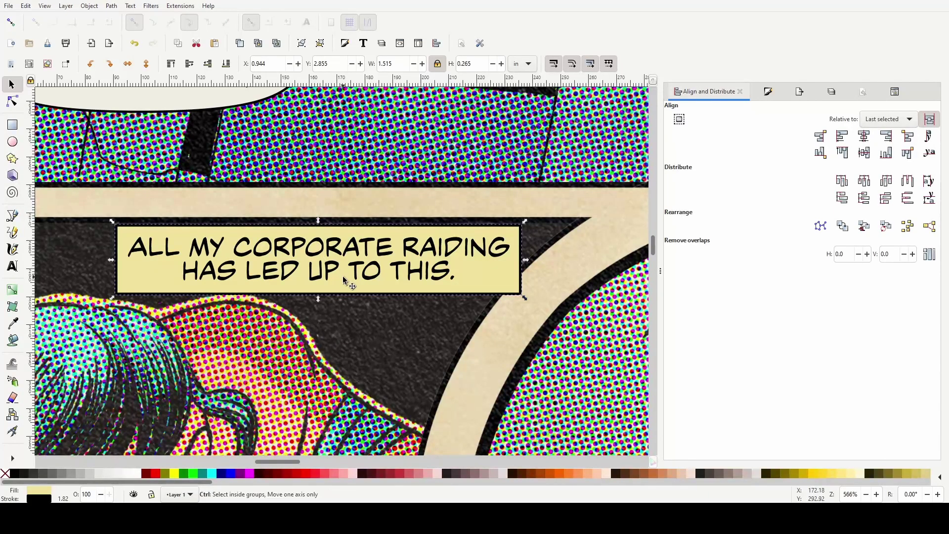
Move the "All my corporate raiding..." caption and its box together so they sit flush in the panel's upper-left corner
{"action": "scroll", "coordinate": [343, 276], "scroll_direction": "down", "scroll_amount": 3, "text": "ctrl"}
{"action": "left_click", "coordinate": [125, 303]}
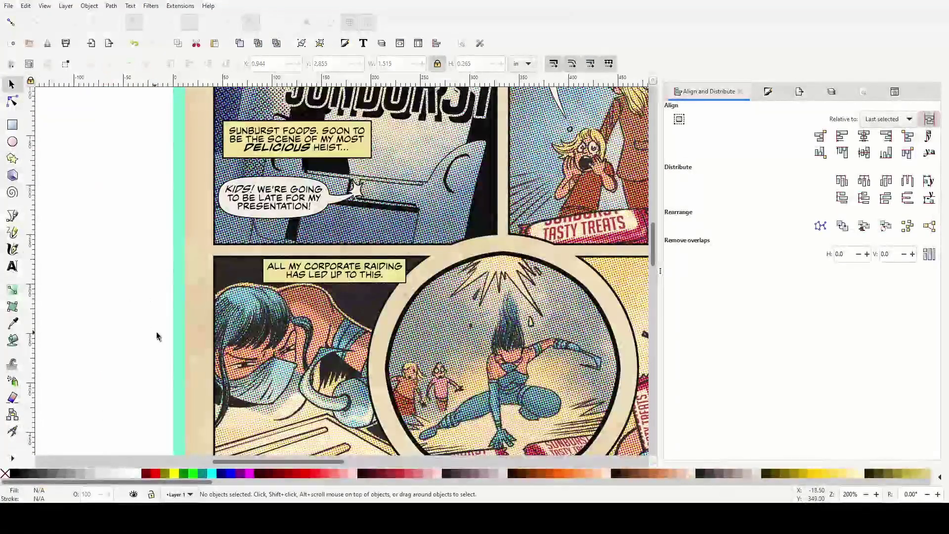
{"action": "left_click_drag", "start_coordinate": [124, 251], "coordinate": [429, 306]}
{"action": "scroll", "coordinate": [339, 349], "scroll_direction": "up", "scroll_amount": 1, "text": "ctrl"}
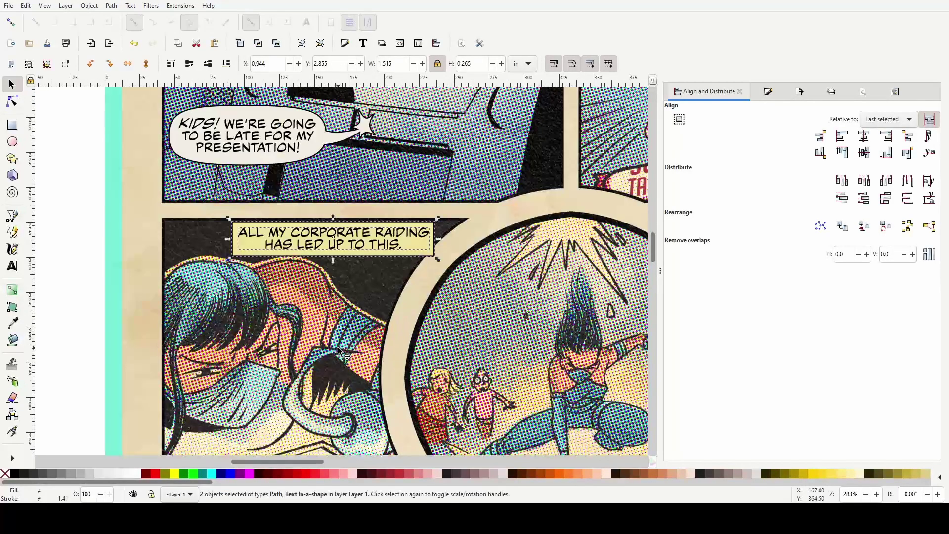
{"action": "left_click_drag", "start_coordinate": [350, 244], "coordinate": [277, 244]}
{"action": "scroll", "coordinate": [92, 260], "scroll_direction": "up", "scroll_amount": 2}
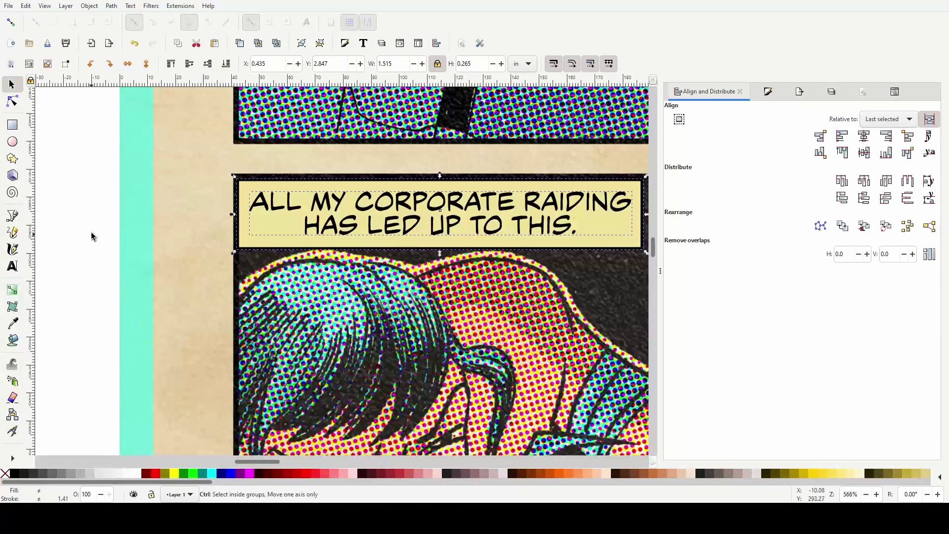
{"action": "scroll", "coordinate": [284, 289], "scroll_direction": "up", "scroll_amount": 2}
{"action": "scroll", "coordinate": [450, 277], "scroll_direction": "up", "scroll_amount": 1}
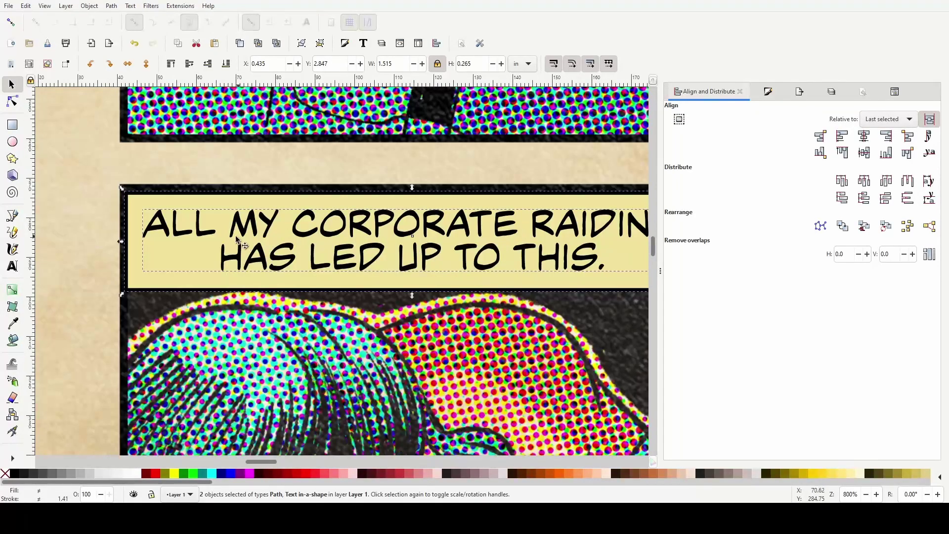
Nudge the "All my corporate raiding..." caption with its box to X 0.433 in, Y 2.839 in against the panel border, and deselect it
{"action": "left_click_drag", "start_coordinate": [216, 238], "coordinate": [213, 246]}
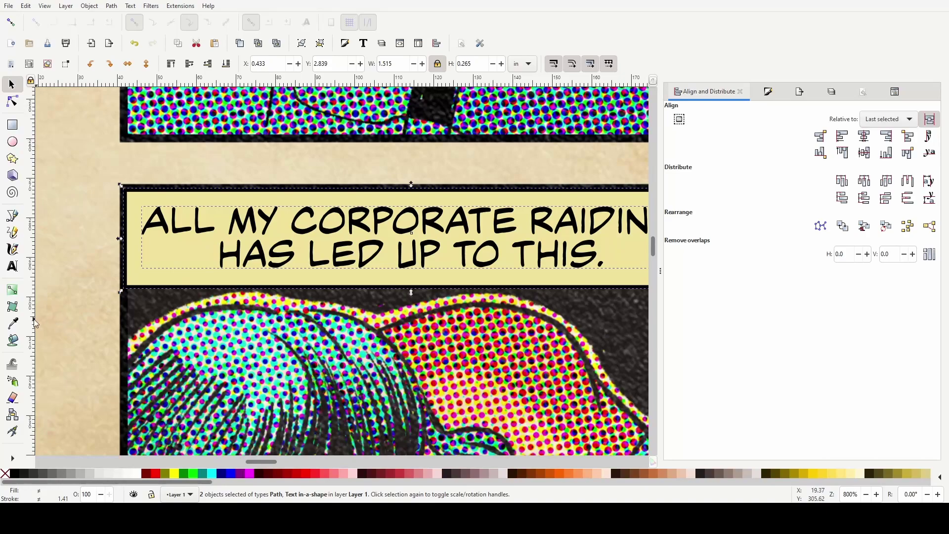
{"action": "scroll", "coordinate": [74, 317], "scroll_direction": "down", "scroll_amount": 2, "text": "ctrl"}
{"action": "key", "text": "Escape"}
Examine the placed captions and the panels of the middle row, including the circular one, along with the dialogue waiting beside the page
{"action": "scroll", "coordinate": [89, 316], "scroll_direction": "left", "scroll_amount": 5}
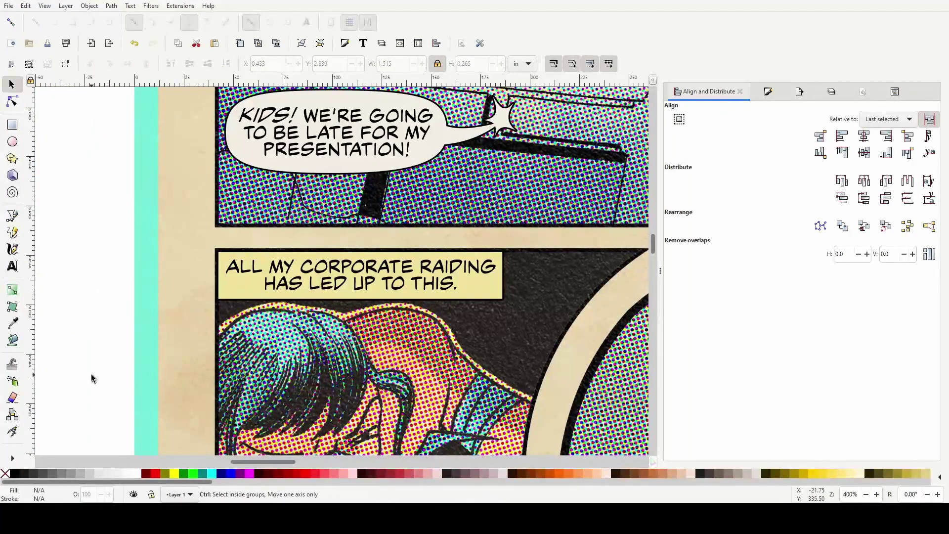
{"action": "scroll", "coordinate": [92, 378], "scroll_direction": "down", "scroll_amount": 2, "text": "ctrl"}
{"action": "scroll", "coordinate": [91, 379], "scroll_direction": "down", "scroll_amount": 5}
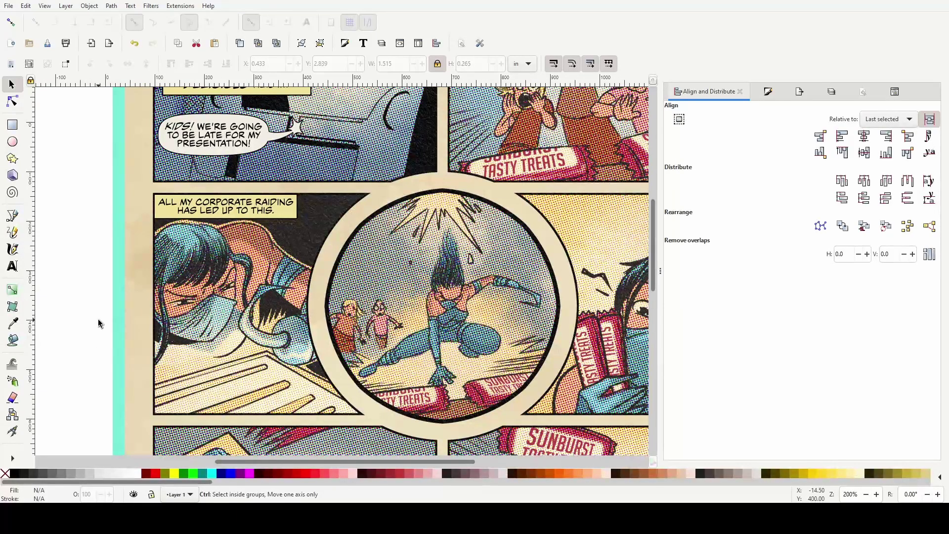
{"action": "scroll", "coordinate": [98, 319], "scroll_direction": "down", "scroll_amount": 2}
{"action": "scroll", "coordinate": [98, 319], "scroll_direction": "up", "scroll_amount": 2}
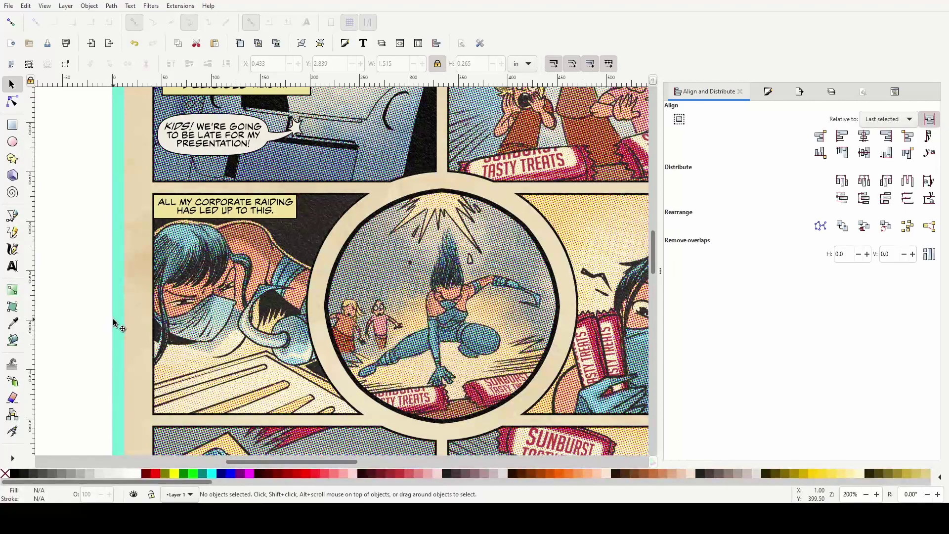
{"action": "scroll", "coordinate": [116, 322], "scroll_direction": "down", "scroll_amount": 2}
{"action": "scroll", "coordinate": [142, 297], "scroll_direction": "right", "scroll_amount": 1}
{"action": "scroll", "coordinate": [143, 296], "scroll_direction": "right", "scroll_amount": 2}
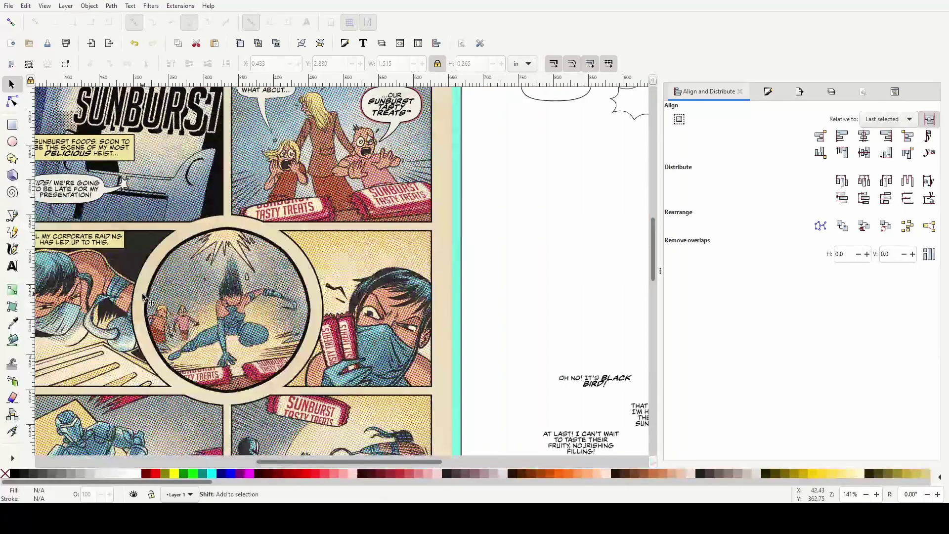
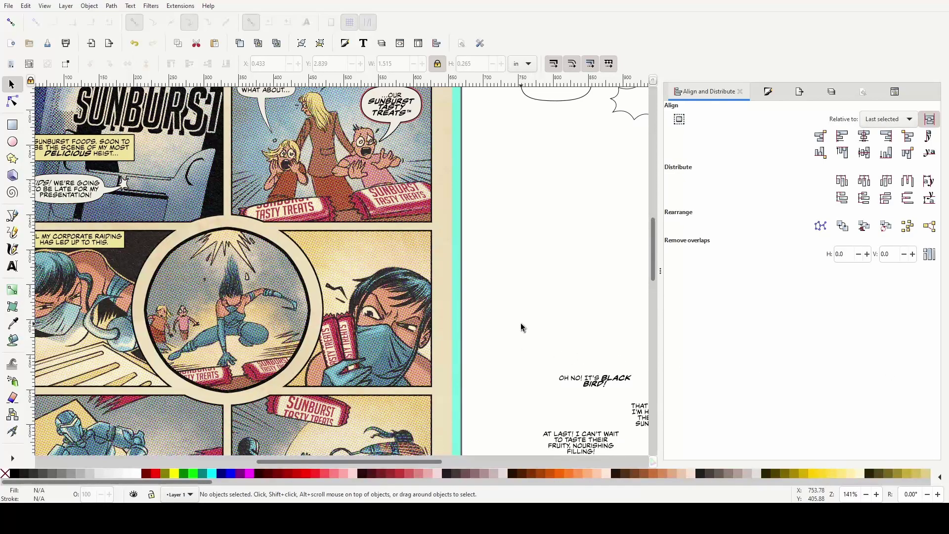
{"action": "scroll", "coordinate": [522, 328], "scroll_direction": "down", "scroll_amount": 3}
{"action": "scroll", "coordinate": [522, 328], "scroll_direction": "up", "scroll_amount": 2}
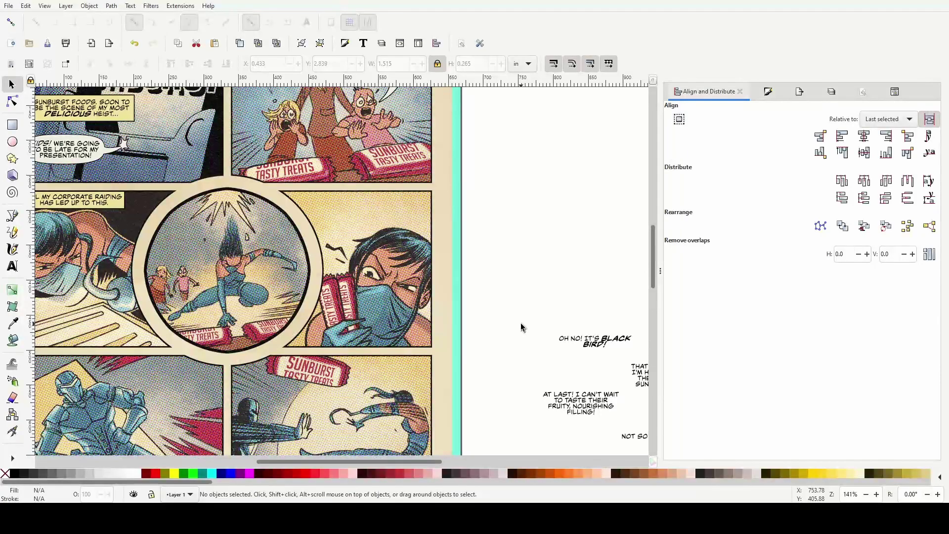
{"action": "scroll", "coordinate": [520, 327], "scroll_direction": "left", "scroll_amount": 3}
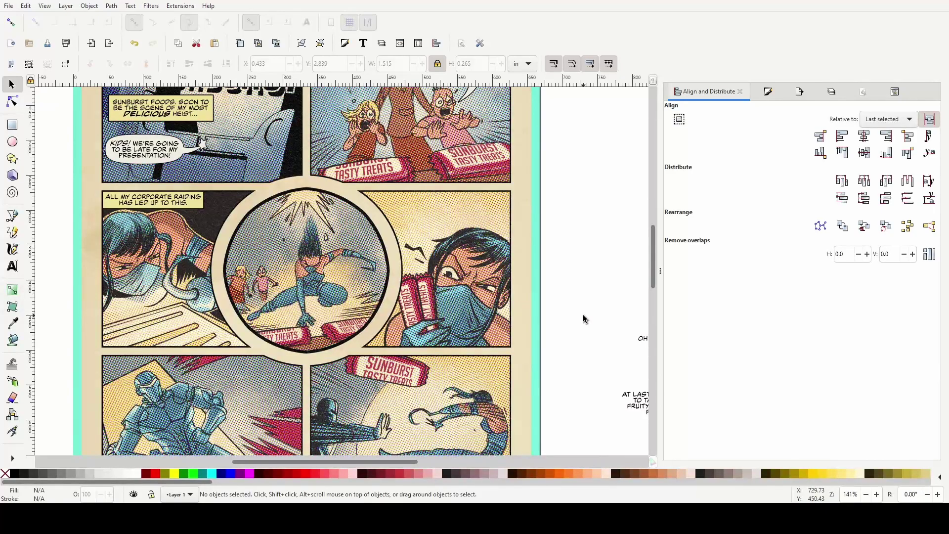
Try the "Oh no! It's Black Bird!" text above the two small figures in the circular panel, shifting the "That's right!..." text closer to the page
{"action": "scroll", "coordinate": [583, 315], "scroll_direction": "right", "scroll_amount": 8}
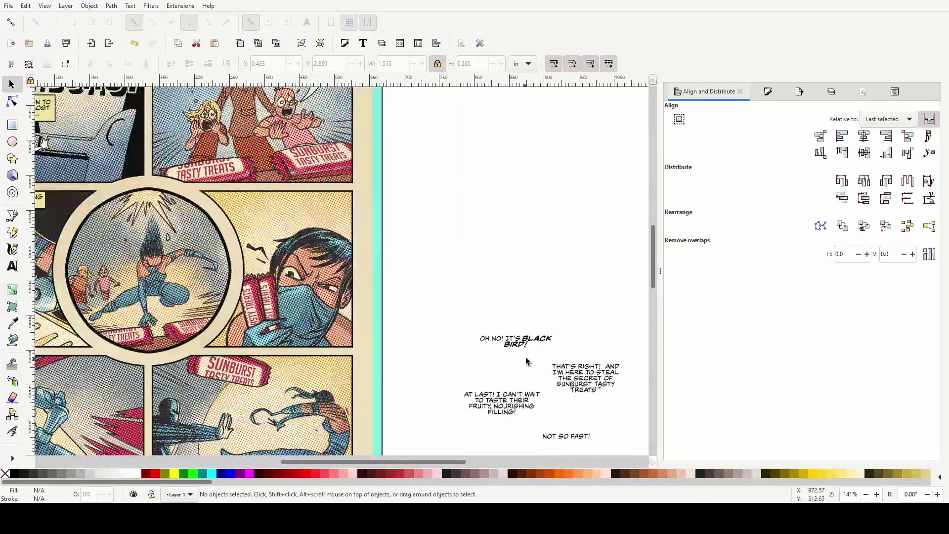
{"action": "left_click_drag", "start_coordinate": [528, 348], "coordinate": [487, 279]}
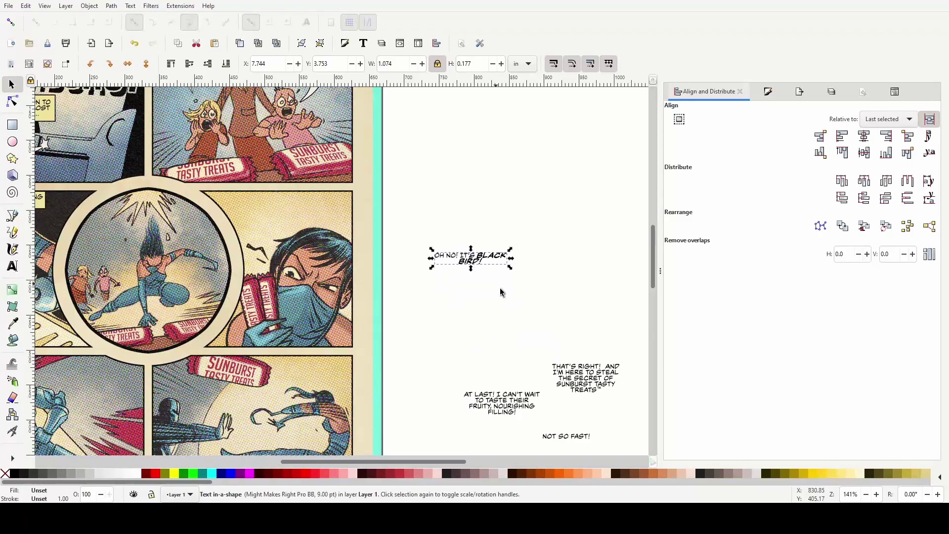
{"action": "left_click_drag", "start_coordinate": [597, 380], "coordinate": [487, 291]}
{"action": "left_click_drag", "start_coordinate": [461, 262], "coordinate": [101, 250]}
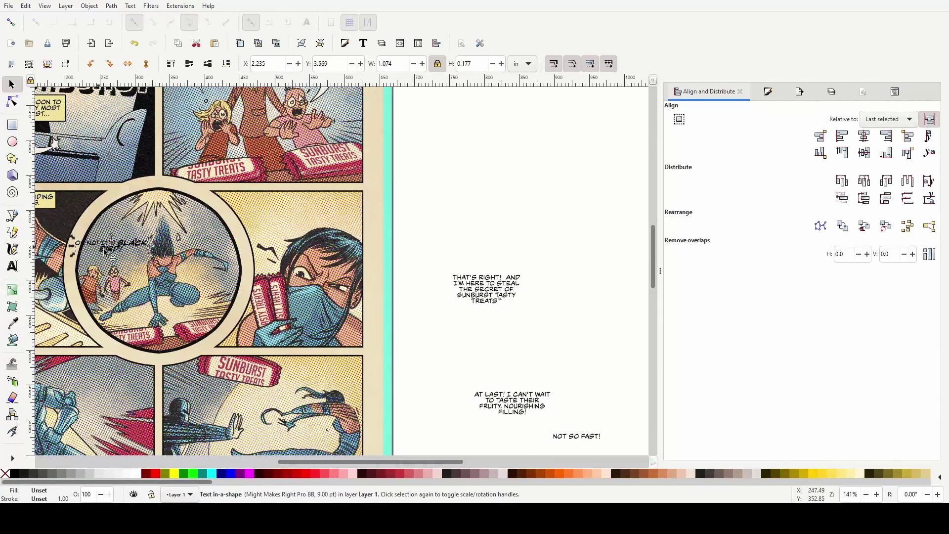
Stack the "That's right!..." text above the "At last! I can't wait..." text in the blank area beside the page
{"action": "left_click_drag", "start_coordinate": [482, 295], "coordinate": [472, 278]}
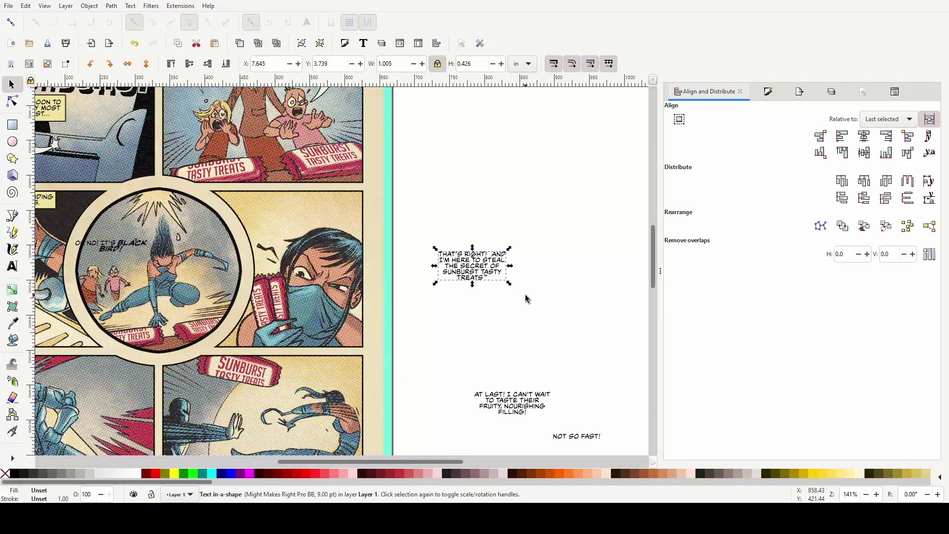
{"action": "scroll", "coordinate": [525, 294], "scroll_direction": "down", "scroll_amount": 3}
{"action": "scroll", "coordinate": [525, 295], "scroll_direction": "up", "scroll_amount": 3}
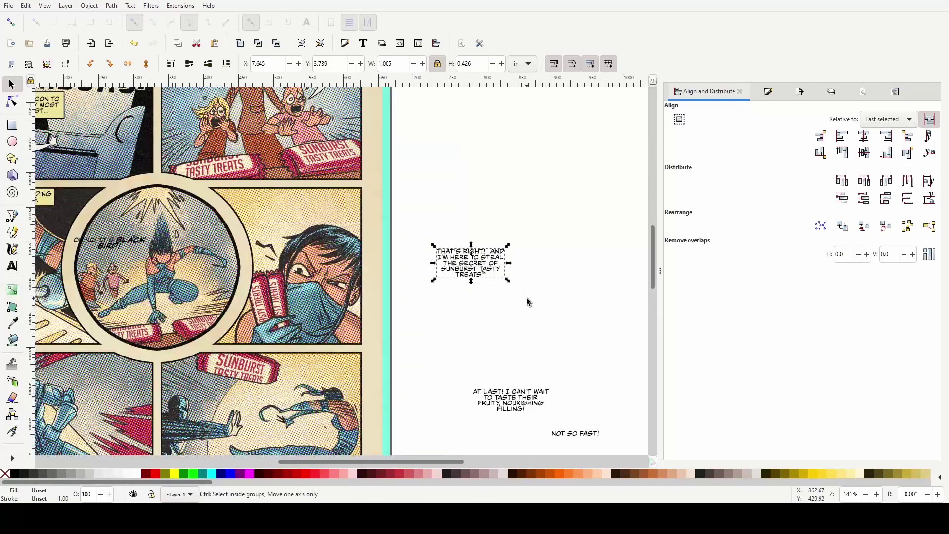
{"action": "scroll", "coordinate": [526, 297], "scroll_direction": "up", "scroll_amount": 2}
{"action": "scroll", "coordinate": [508, 390], "scroll_direction": "down", "scroll_amount": 2}
{"action": "left_click_drag", "start_coordinate": [514, 449], "coordinate": [568, 332]}
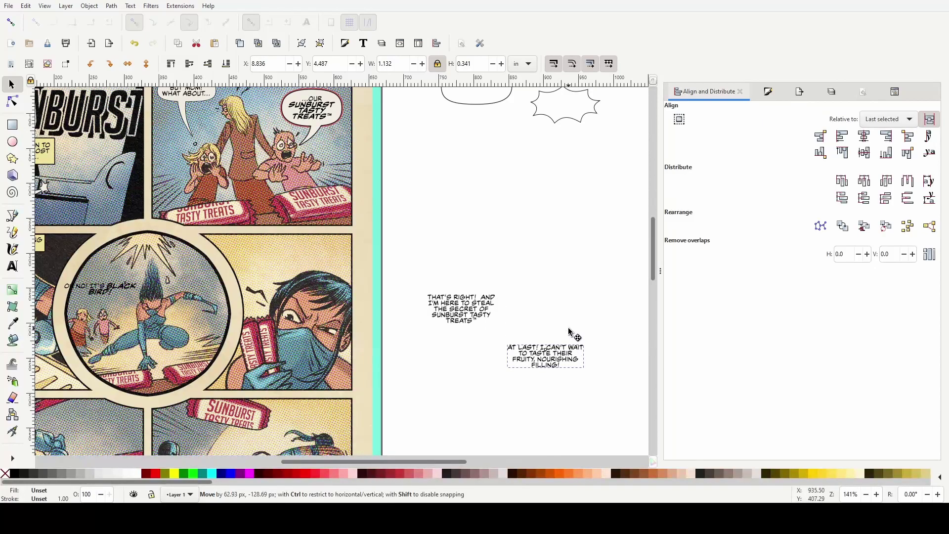
{"action": "left_click_drag", "start_coordinate": [444, 299], "coordinate": [527, 297]}
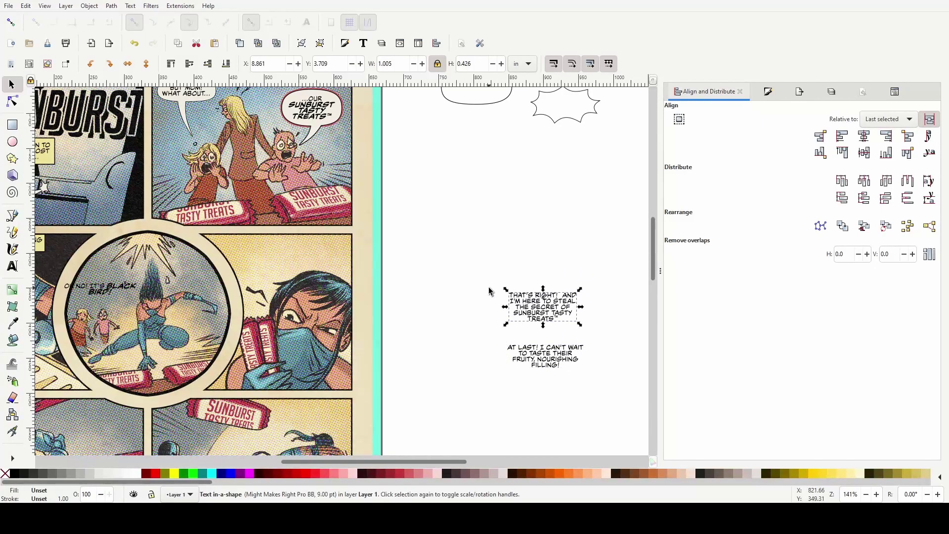
Move the "Oh no! It's Black Bird!" text back beside the page and narrow its frame so "Black Bird!" fills the second line
{"action": "left_click", "coordinate": [87, 295]}
{"action": "left_click", "coordinate": [102, 291]}
{"action": "left_click_drag", "start_coordinate": [119, 282], "coordinate": [467, 225]}
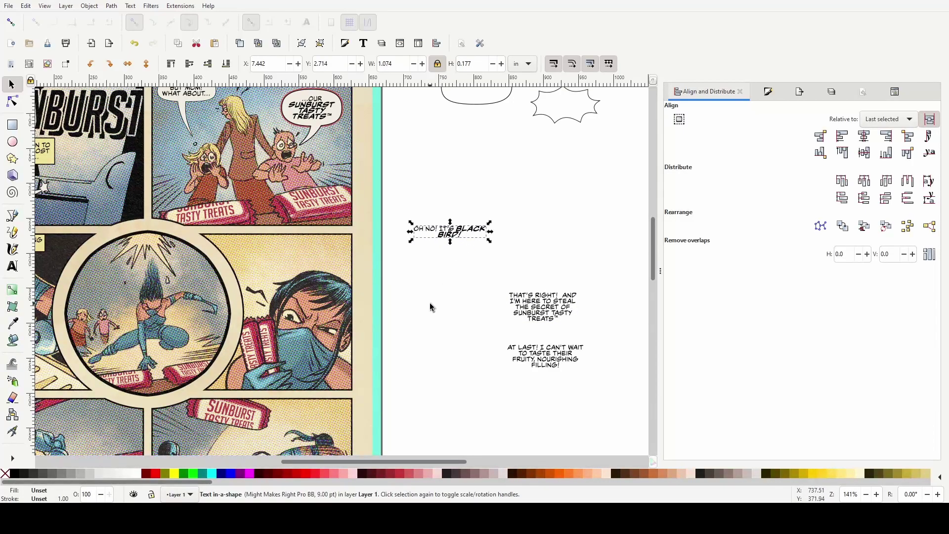
{"action": "key", "text": "t"}
{"action": "scroll", "coordinate": [468, 276], "scroll_direction": "up", "scroll_amount": 2, "text": "ctrl"}
{"action": "left_click_drag", "start_coordinate": [512, 257], "coordinate": [479, 262]}
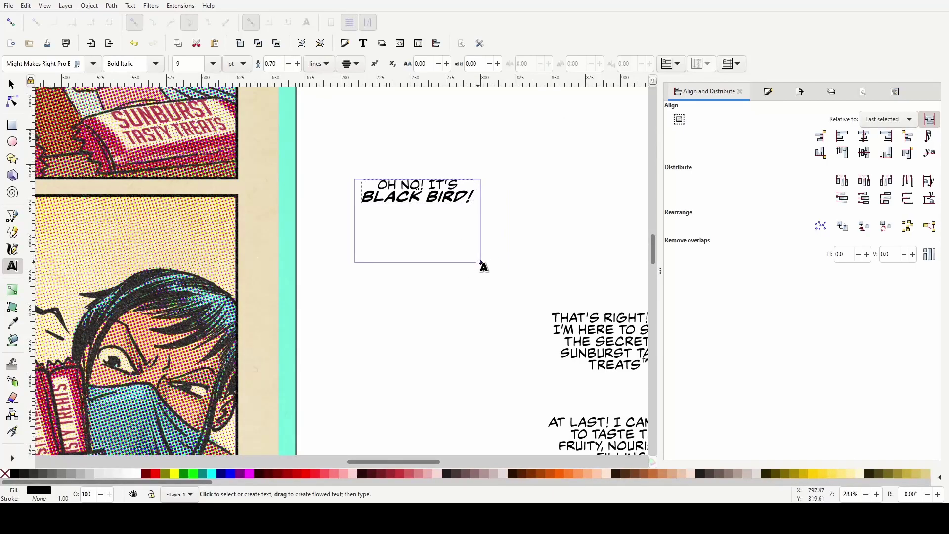
{"action": "scroll", "coordinate": [479, 262], "scroll_direction": "down", "scroll_amount": 2, "text": "ctrl"}
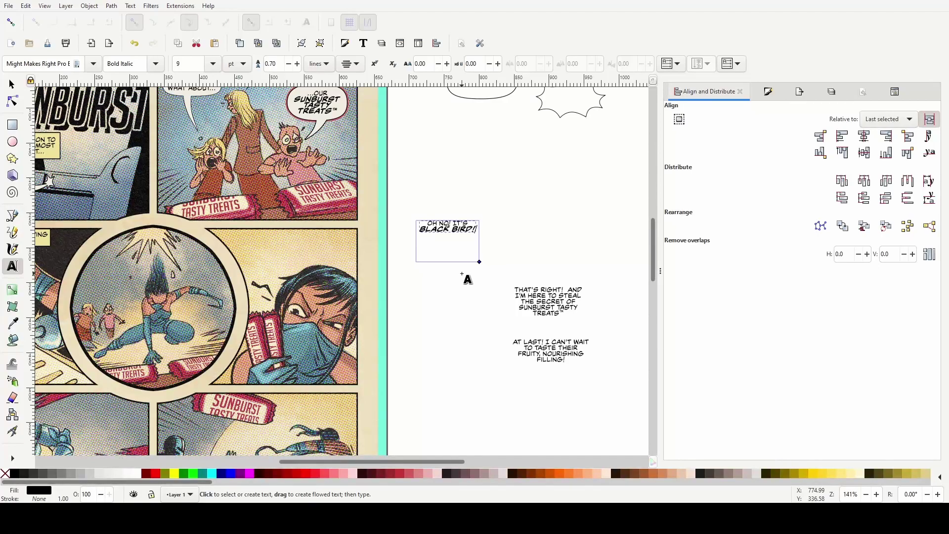
{"action": "scroll", "coordinate": [460, 267], "scroll_direction": "up", "scroll_amount": 2}
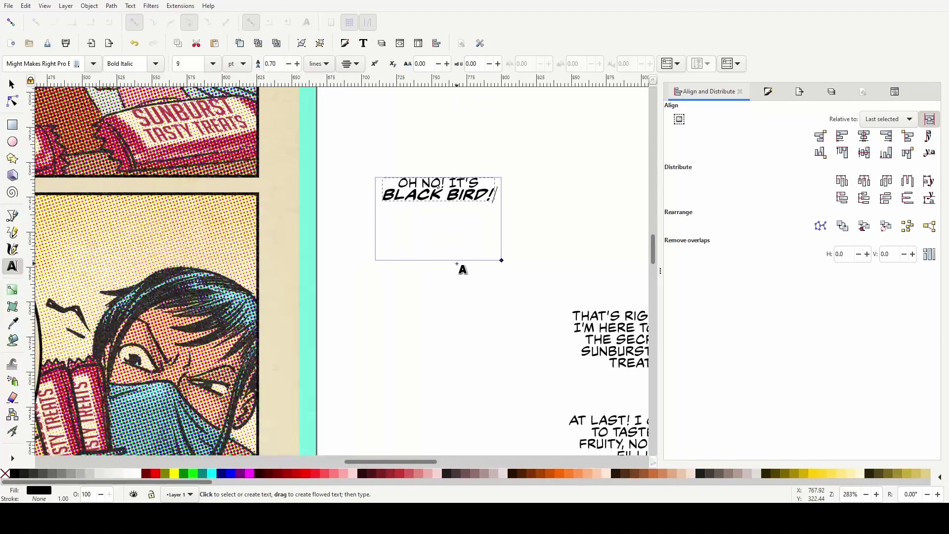
{"action": "scroll", "coordinate": [462, 253], "scroll_direction": "down", "scroll_amount": 2}
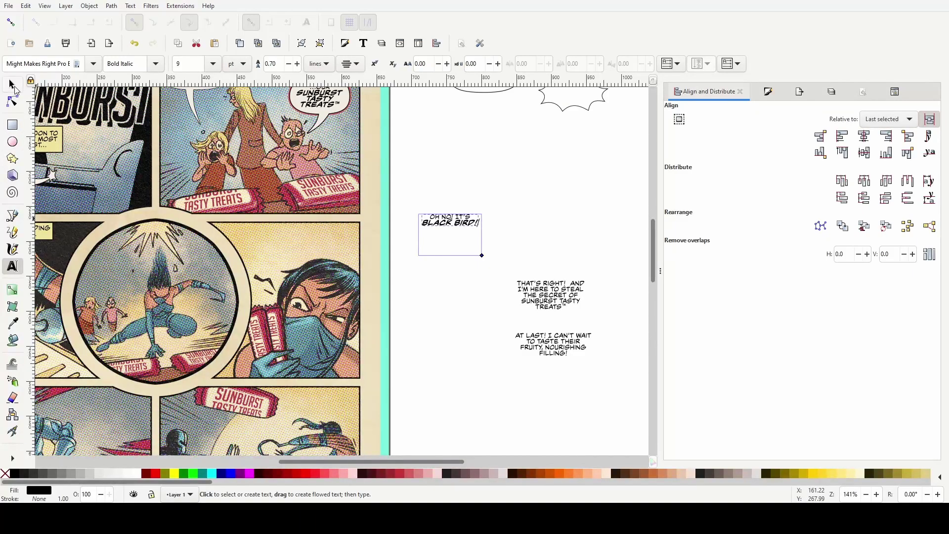
Test the narrowed "Oh no! It's Black Bird!" text in the circular panel, and put it back beside the page
{"action": "left_click", "coordinate": [13, 85]}
{"action": "left_click_drag", "start_coordinate": [454, 229], "coordinate": [117, 285]}
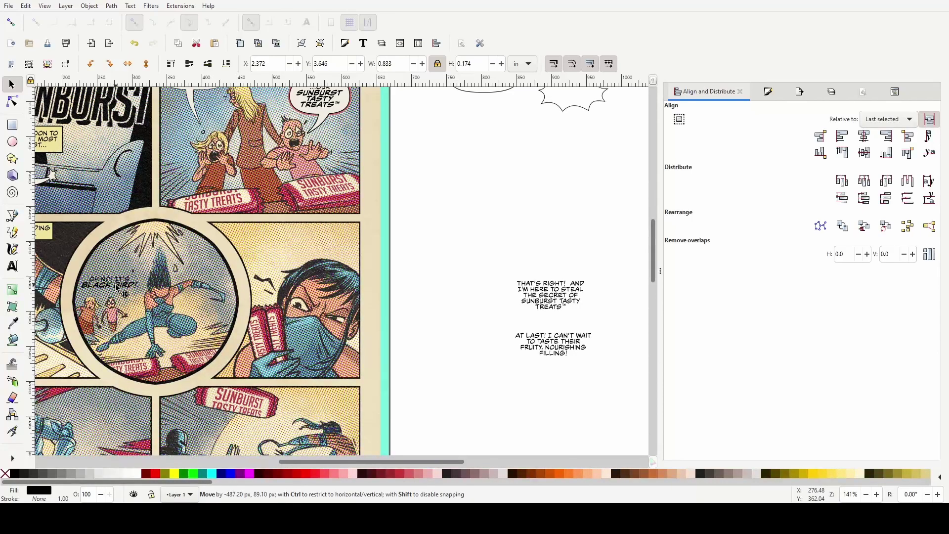
{"action": "mouse_move", "coordinate": [117, 286]}
{"action": "left_mouse_down"}
{"action": "mouse_move", "coordinate": [422, 262]}
{"action": "mouse_move", "coordinate": [448, 272]}
{"action": "mouse_move", "coordinate": [438, 252]}
{"action": "left_mouse_up"}
{"action": "key", "text": "Escape"}
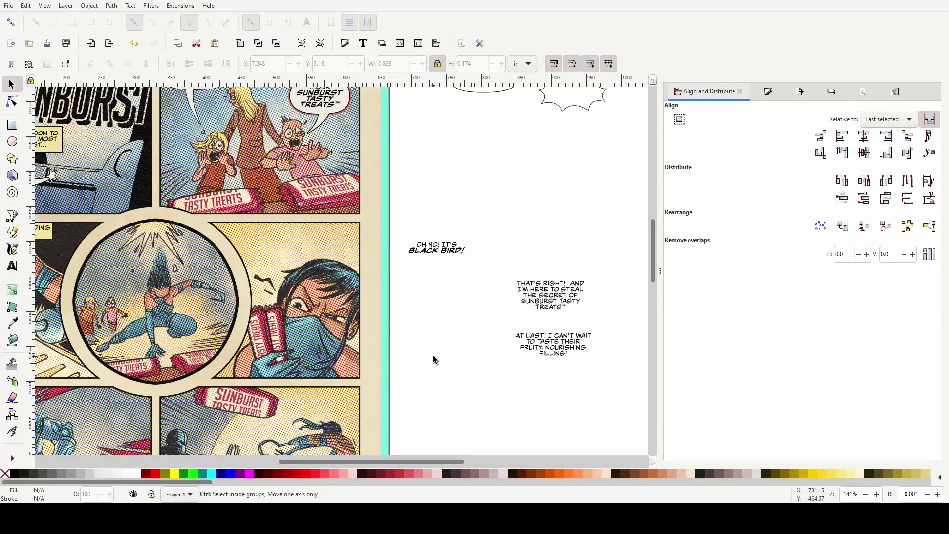
Bring the "Crash!" text next to the page, below the "Oh no! It's Black Bird!" text
{"action": "scroll", "coordinate": [433, 354], "scroll_direction": "down", "scroll_amount": 4}
{"action": "scroll", "coordinate": [526, 387], "scroll_direction": "up", "scroll_amount": 2}
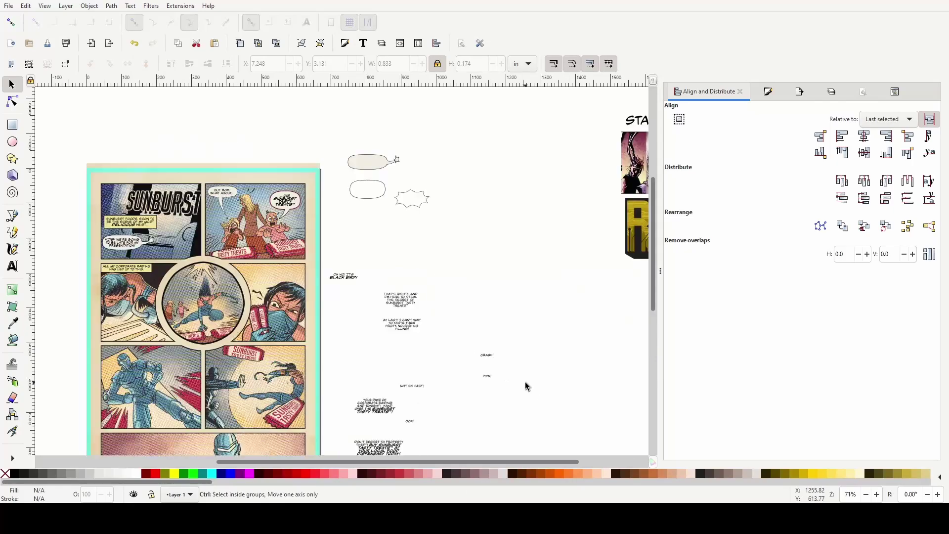
{"action": "scroll", "coordinate": [522, 378], "scroll_direction": "up", "scroll_amount": 2}
{"action": "left_click", "coordinate": [451, 334]}
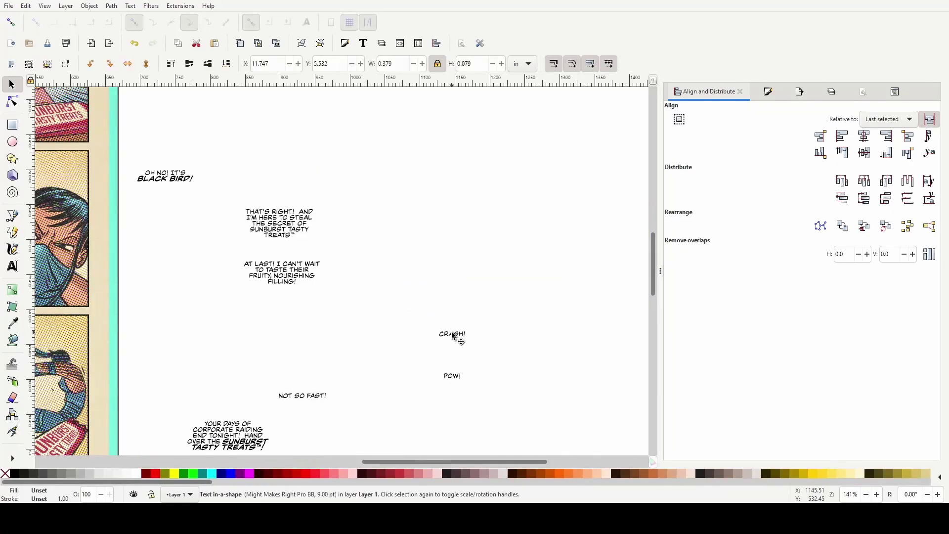
{"action": "left_click_drag", "start_coordinate": [451, 334], "coordinate": [196, 261]}
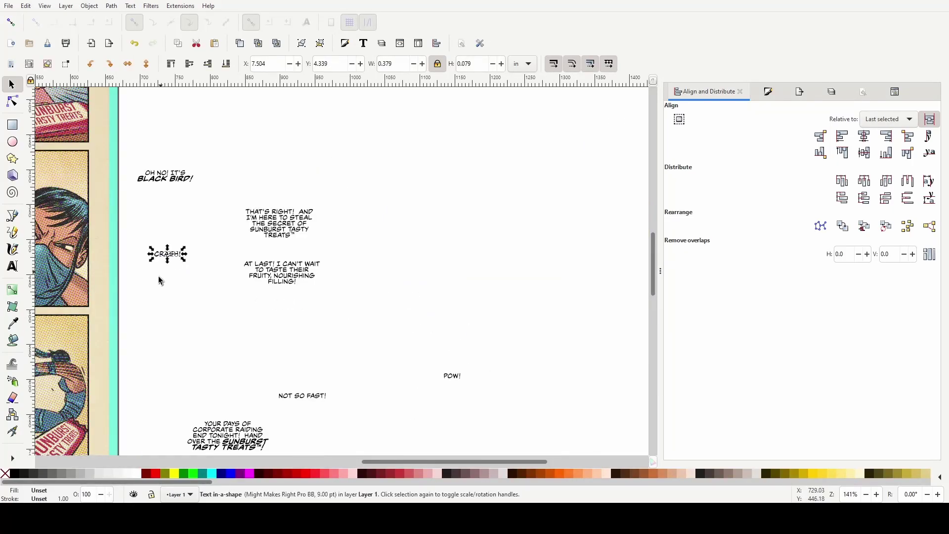
Set the whole "Crash!" text in the CCSmashSlice font and finish editing it
{"action": "scroll", "coordinate": [183, 293], "scroll_direction": "left", "scroll_amount": 10}
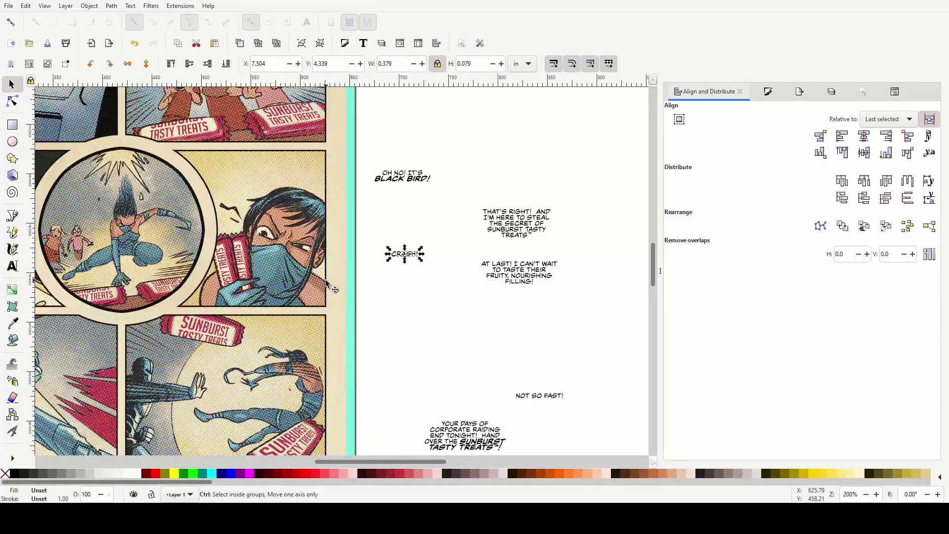
{"action": "scroll", "coordinate": [326, 280], "scroll_direction": "up", "scroll_amount": 1}
{"action": "scroll", "coordinate": [299, 345], "scroll_direction": "up", "scroll_amount": 6}
{"action": "scroll", "coordinate": [300, 345], "scroll_direction": "left", "scroll_amount": 3}
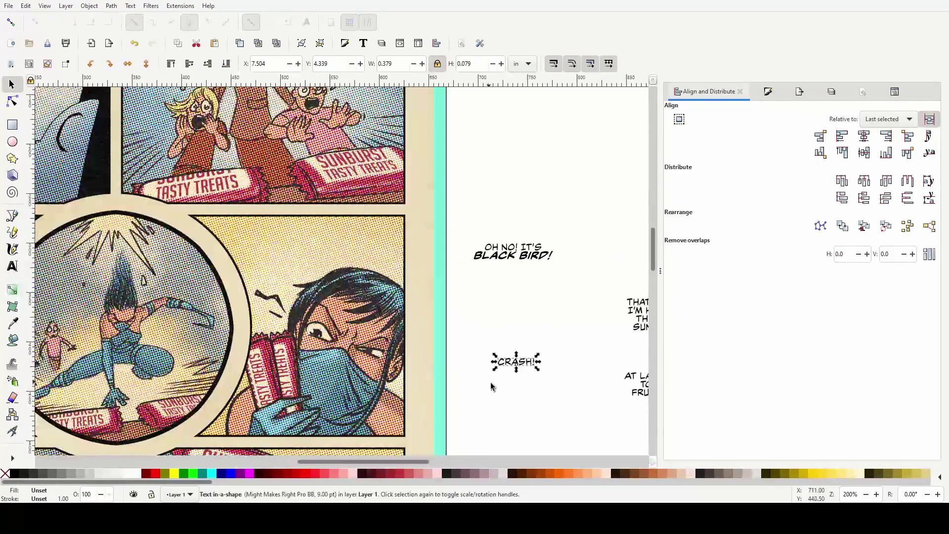
{"action": "double_click", "coordinate": [495, 361]}
{"action": "key", "text": "ctrl+a"}
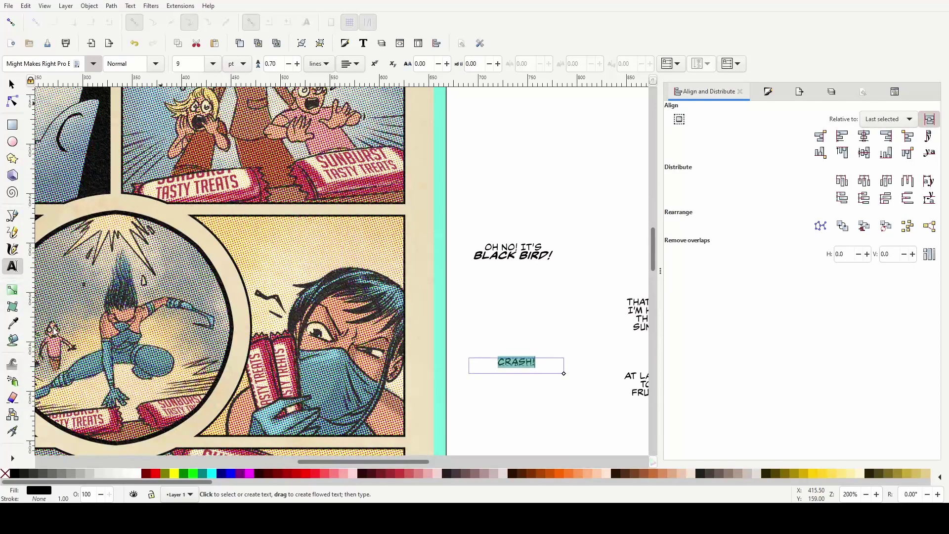
{"action": "scroll", "coordinate": [593, 341], "scroll_direction": "up", "scroll_amount": 2, "text": "ctrl"}
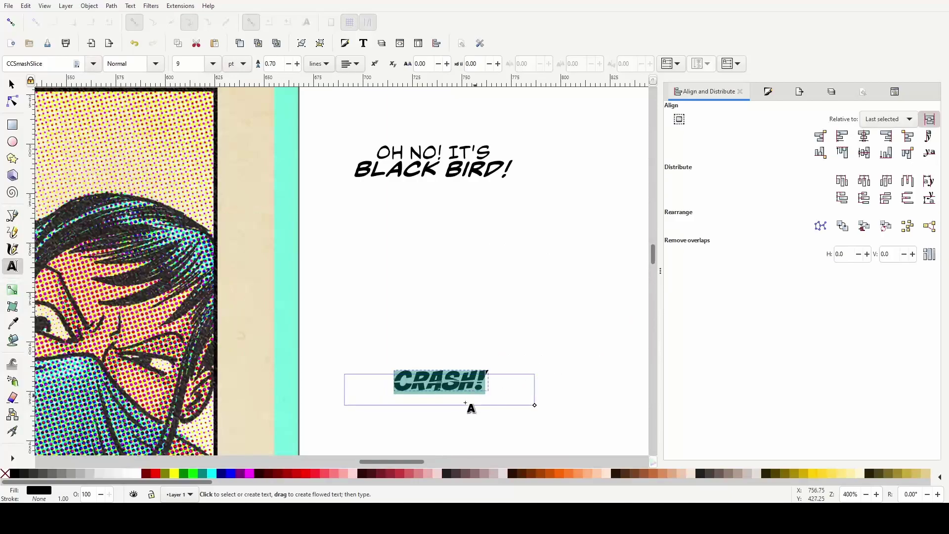
{"action": "scroll", "coordinate": [388, 337], "scroll_direction": "down", "scroll_amount": 4}
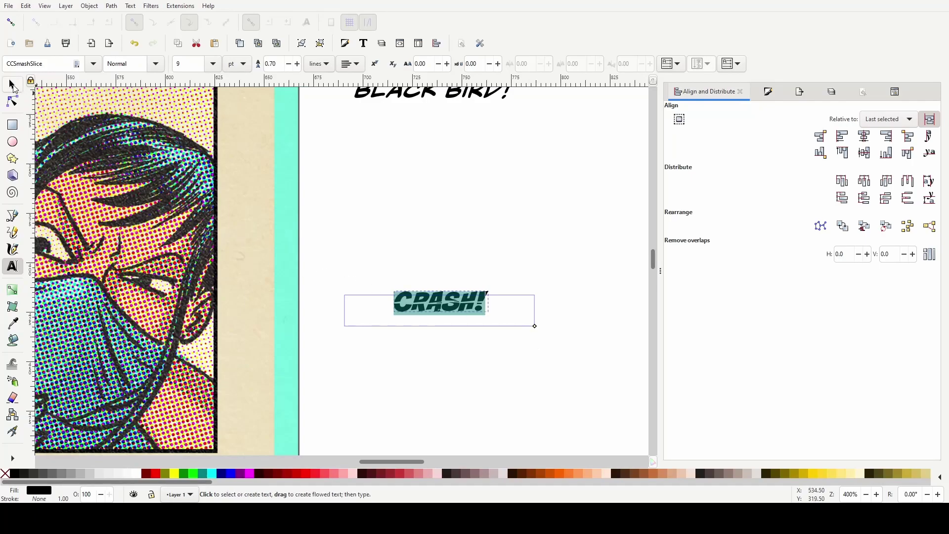
{"action": "left_click", "coordinate": [13, 85]}
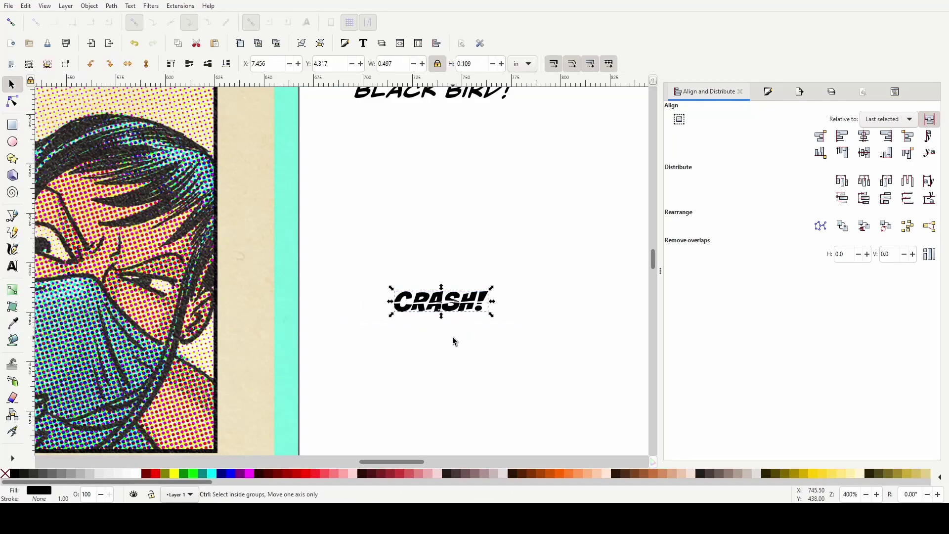
Examine the circular panel and the ready-made sound-effect lettering on the far side of the page, such as "YEAAARRG!!!"
{"action": "scroll", "coordinate": [398, 356], "scroll_direction": "down", "scroll_amount": 4}
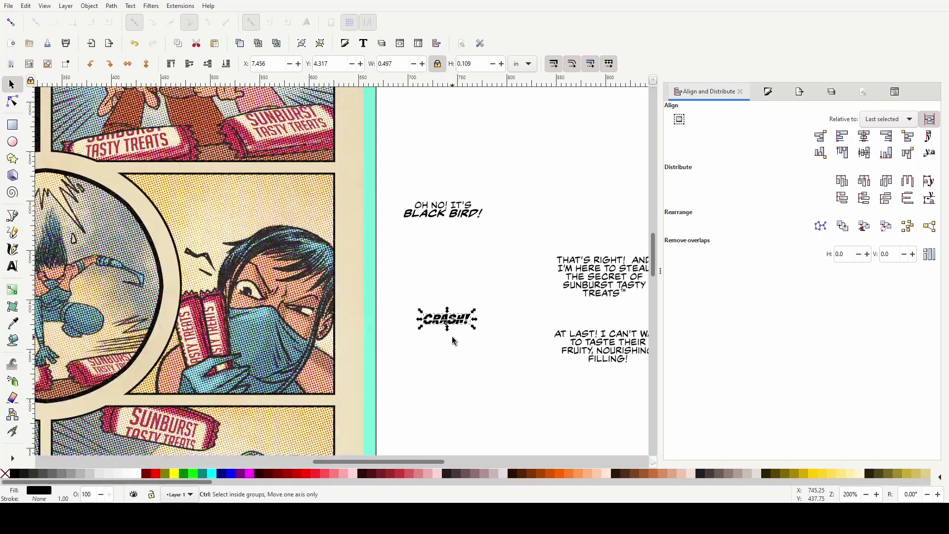
{"action": "scroll", "coordinate": [398, 356], "scroll_direction": "up", "scroll_amount": 2}
{"action": "scroll", "coordinate": [398, 360], "scroll_direction": "down", "scroll_amount": 1}
{"action": "scroll", "coordinate": [399, 358], "scroll_direction": "left", "scroll_amount": 2}
{"action": "scroll", "coordinate": [81, 304], "scroll_direction": "right", "scroll_amount": 3}
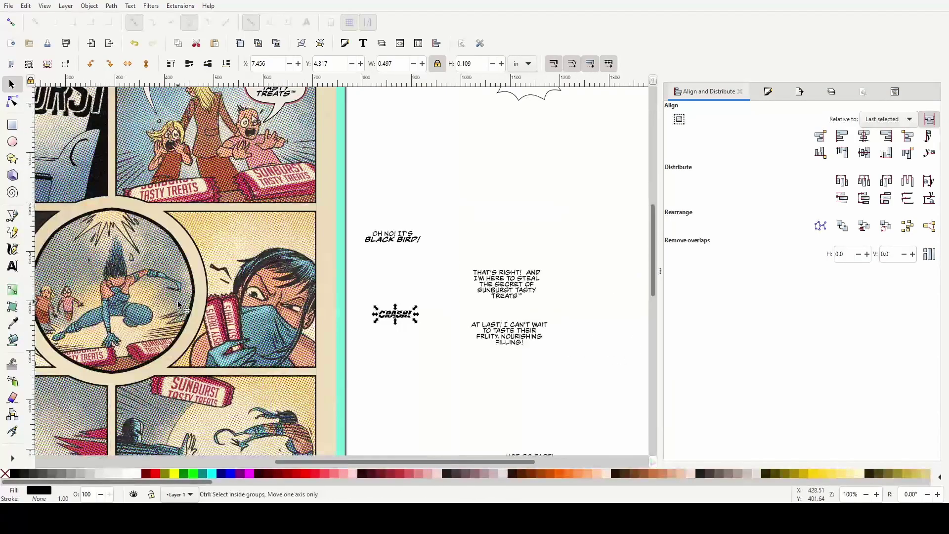
{"action": "scroll", "coordinate": [158, 297], "scroll_direction": "down", "scroll_amount": 3}
{"action": "scroll", "coordinate": [148, 322], "scroll_direction": "left", "scroll_amount": 6}
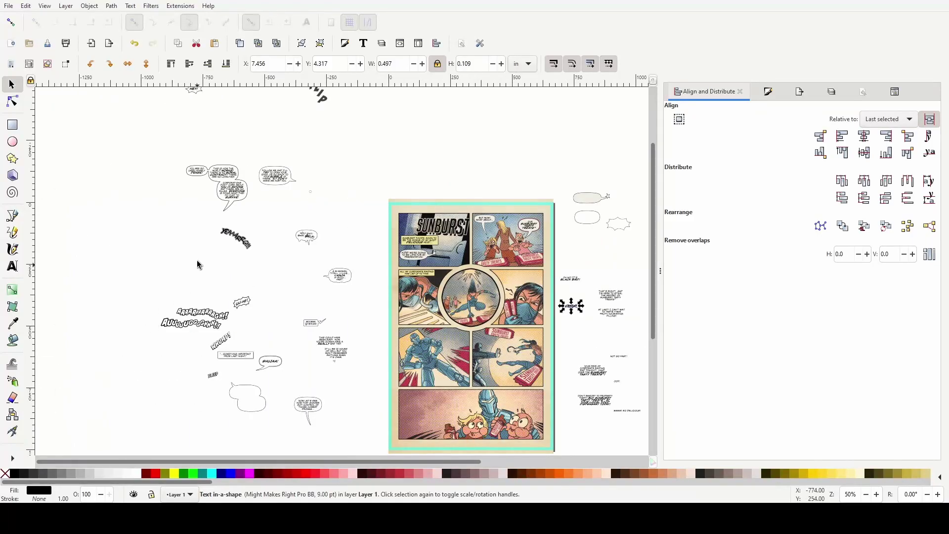
{"action": "scroll", "coordinate": [200, 249], "scroll_direction": "up", "scroll_amount": 4}
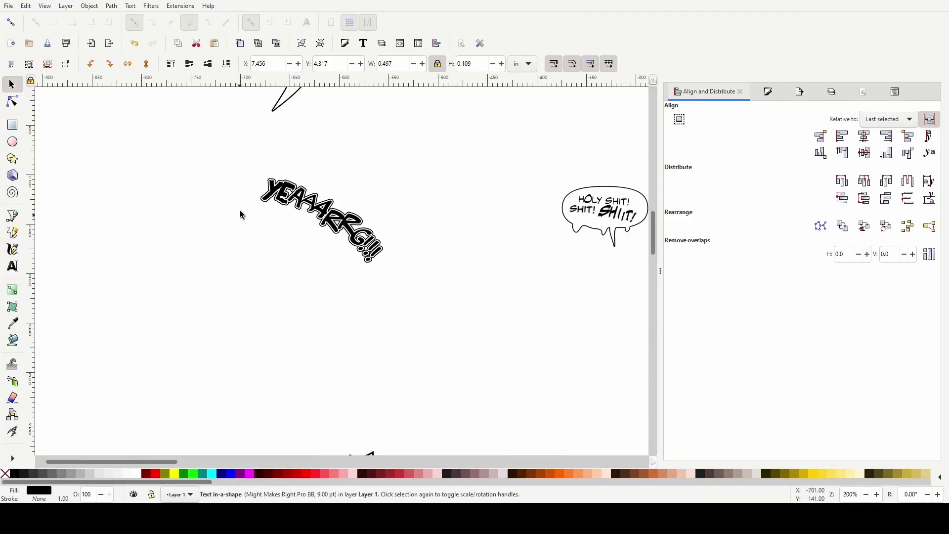
Examine the rest of the ready-made lettering below "YEAAARRG!!!", such as "ULLGF!", "WHUMP!" and "BLEEP", and return to the comic page
{"action": "scroll", "coordinate": [290, 260], "scroll_direction": "down", "scroll_amount": 4}
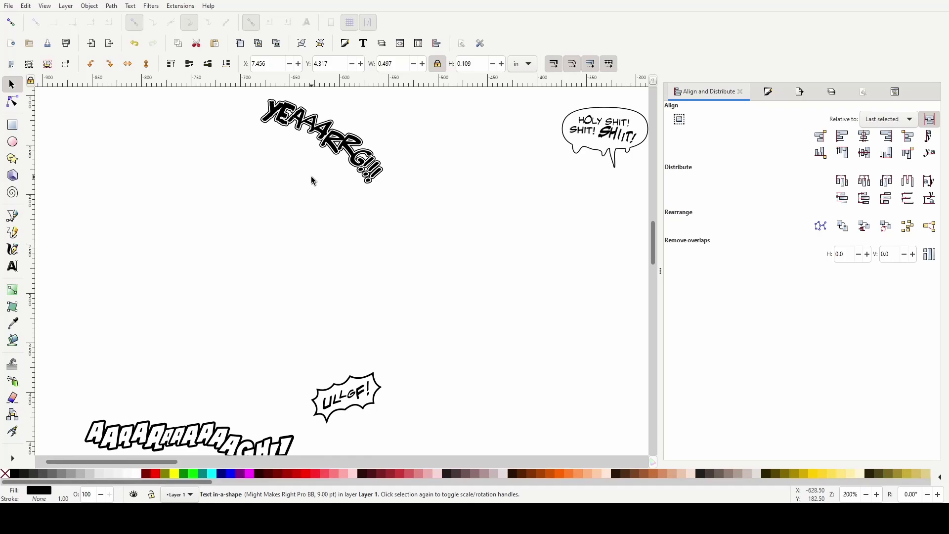
{"action": "scroll", "coordinate": [277, 230], "scroll_direction": "down", "scroll_amount": 8}
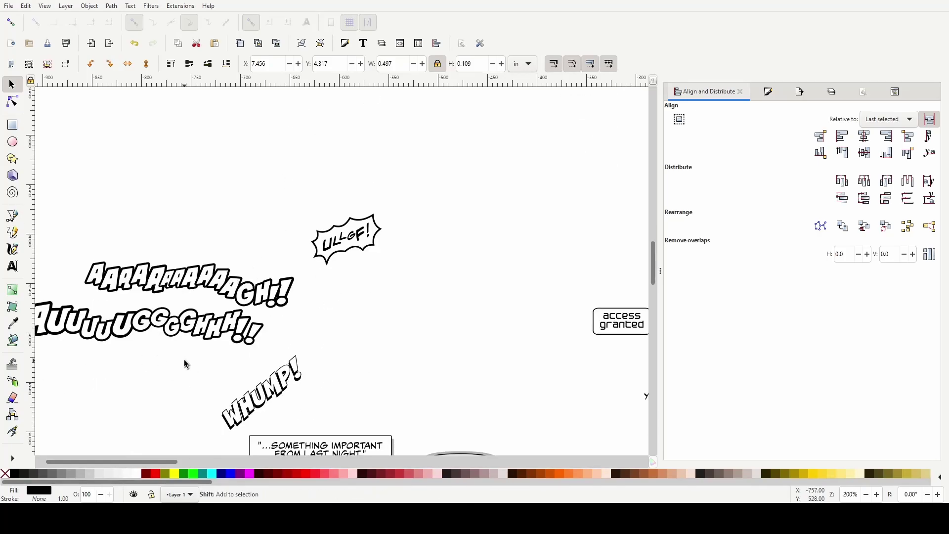
{"action": "scroll", "coordinate": [184, 359], "scroll_direction": "left", "scroll_amount": 4}
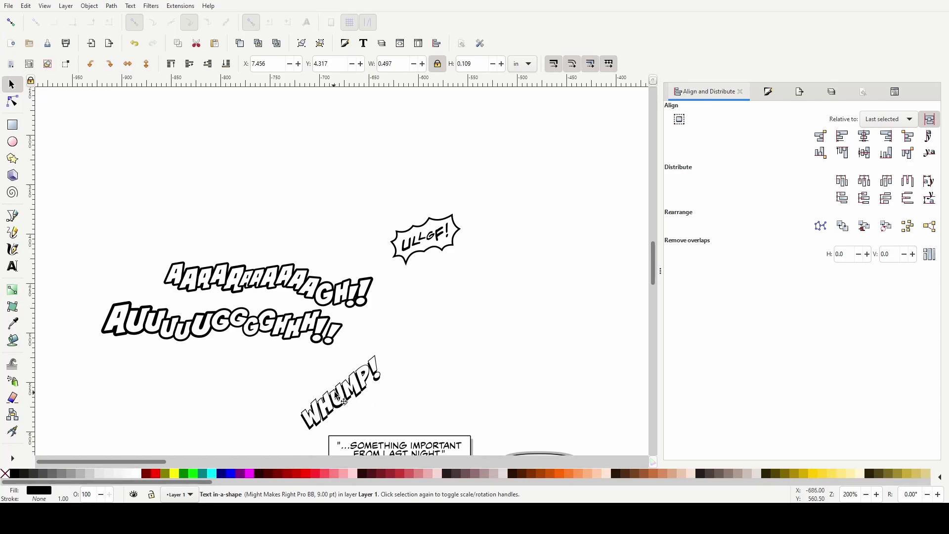
{"action": "scroll", "coordinate": [379, 370], "scroll_direction": "up", "scroll_amount": 2}
{"action": "scroll", "coordinate": [374, 331], "scroll_direction": "down", "scroll_amount": 2, "text": "ctrl"}
{"action": "scroll", "coordinate": [395, 267], "scroll_direction": "up", "scroll_amount": 5}
{"action": "scroll", "coordinate": [472, 297], "scroll_direction": "down", "scroll_amount": 2}
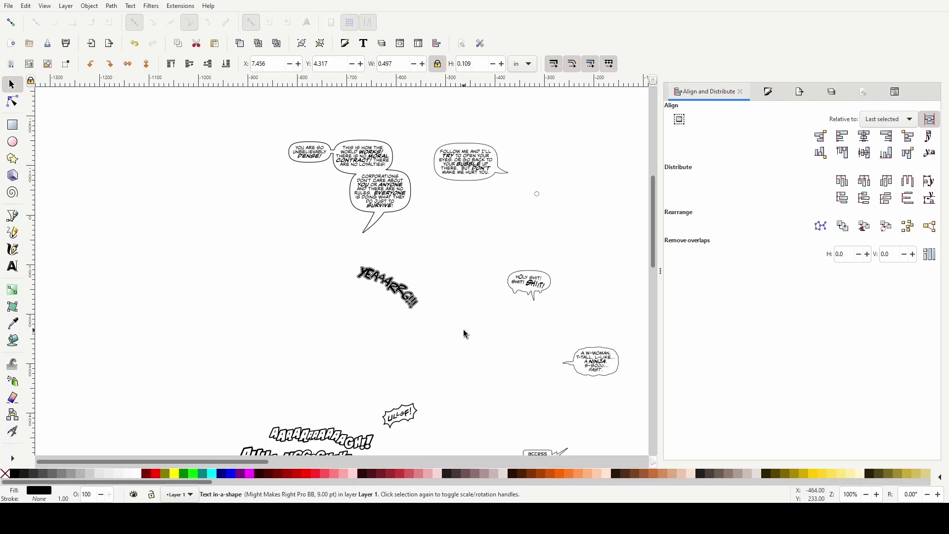
{"action": "scroll", "coordinate": [402, 365], "scroll_direction": "down", "scroll_amount": 6}
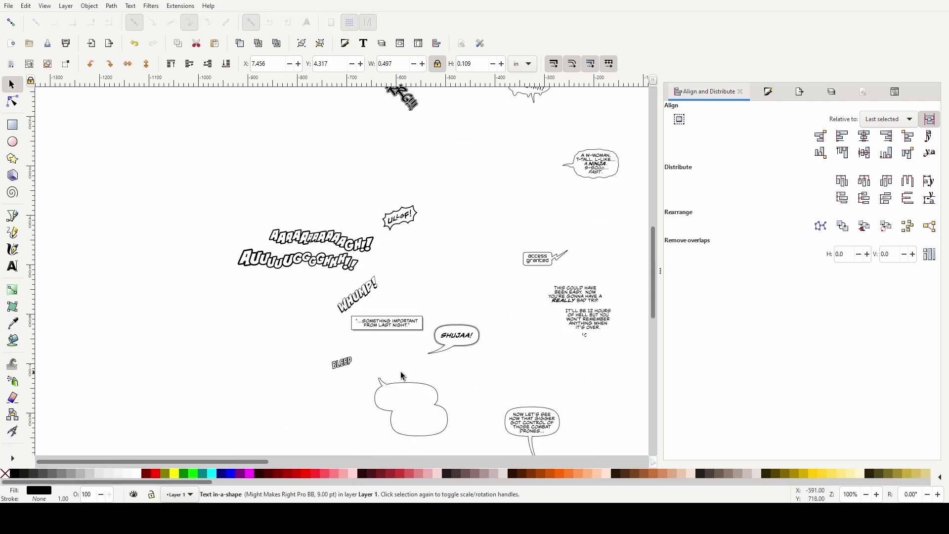
{"action": "scroll", "coordinate": [403, 373], "scroll_direction": "right", "scroll_amount": 14}
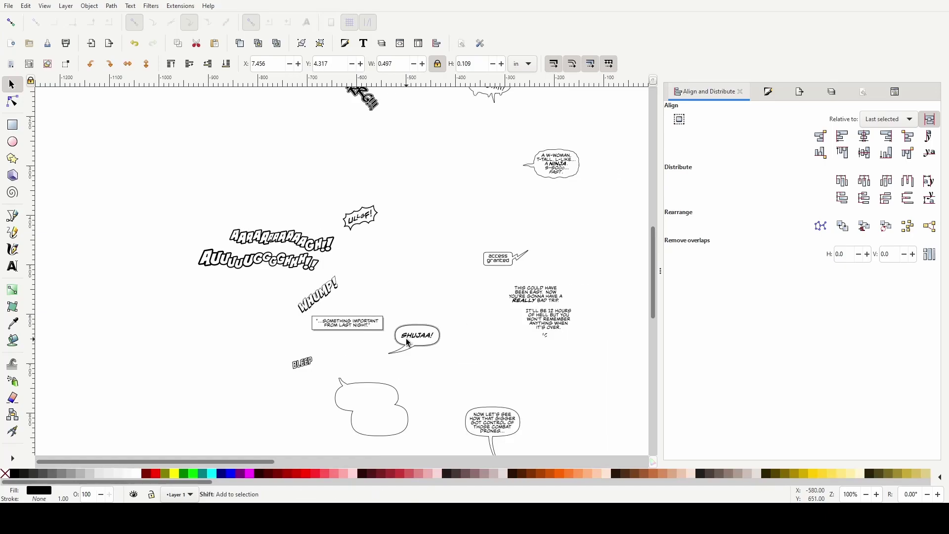
{"action": "scroll", "coordinate": [406, 342], "scroll_direction": "right", "scroll_amount": 2}
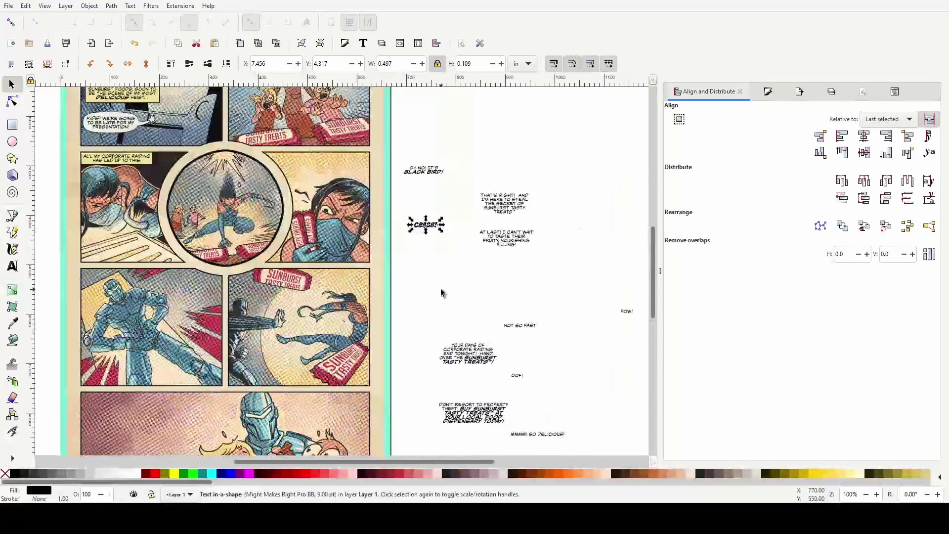
Move the "Crash!" text onto the burst lines at the top of the circular panel
{"action": "left_click", "coordinate": [429, 262]}
{"action": "scroll", "coordinate": [424, 260], "scroll_direction": "up", "scroll_amount": 2}
{"action": "scroll", "coordinate": [422, 262], "scroll_direction": "up", "scroll_amount": 2}
{"action": "scroll", "coordinate": [417, 208], "scroll_direction": "up", "scroll_amount": 6}
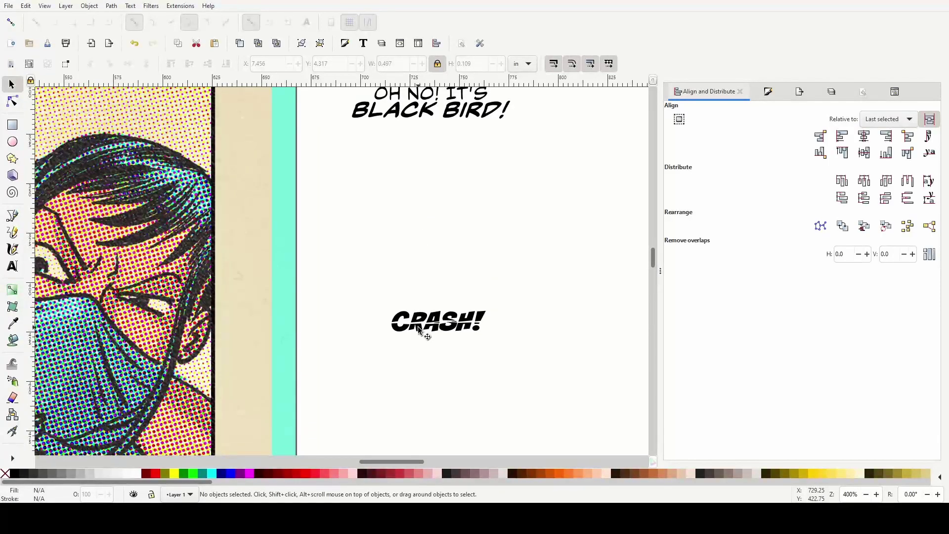
{"action": "left_click", "coordinate": [418, 329]}
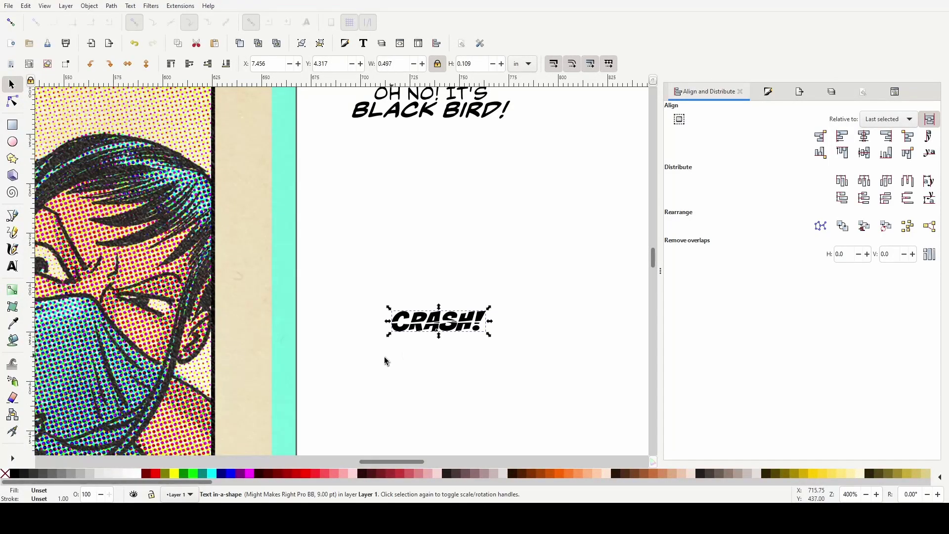
{"action": "left_click_drag", "start_coordinate": [424, 328], "coordinate": [135, 237]}
{"action": "scroll", "coordinate": [136, 242], "scroll_direction": "down", "scroll_amount": 3}
{"action": "scroll", "coordinate": [135, 242], "scroll_direction": "left", "scroll_amount": 8}
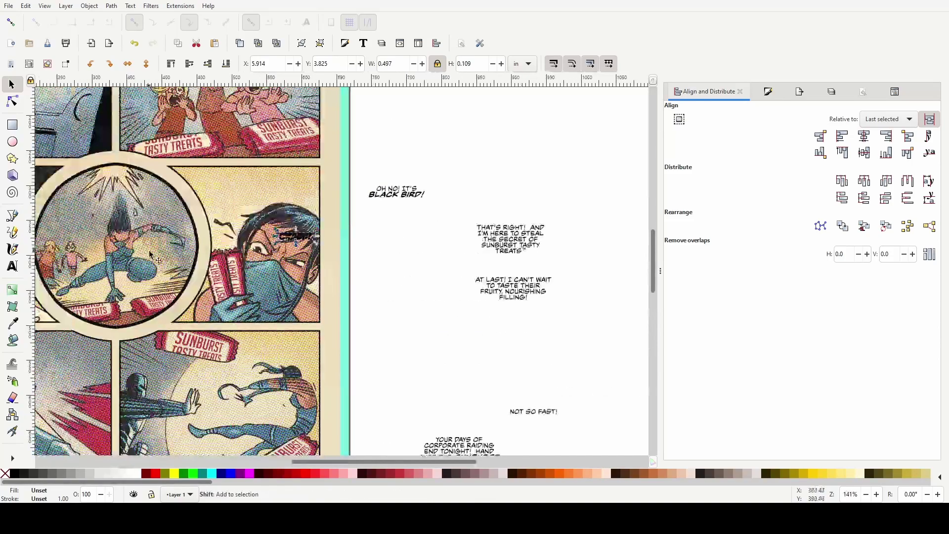
{"action": "left_click_drag", "start_coordinate": [300, 235], "coordinate": [101, 202]}
Enlarge the "Crash!" text proportionally to about 0.75 in wide and center it over the burst in the circular panel
{"action": "scroll", "coordinate": [98, 207], "scroll_direction": "up", "scroll_amount": 1}
{"action": "scroll", "coordinate": [98, 206], "scroll_direction": "up", "scroll_amount": 4}
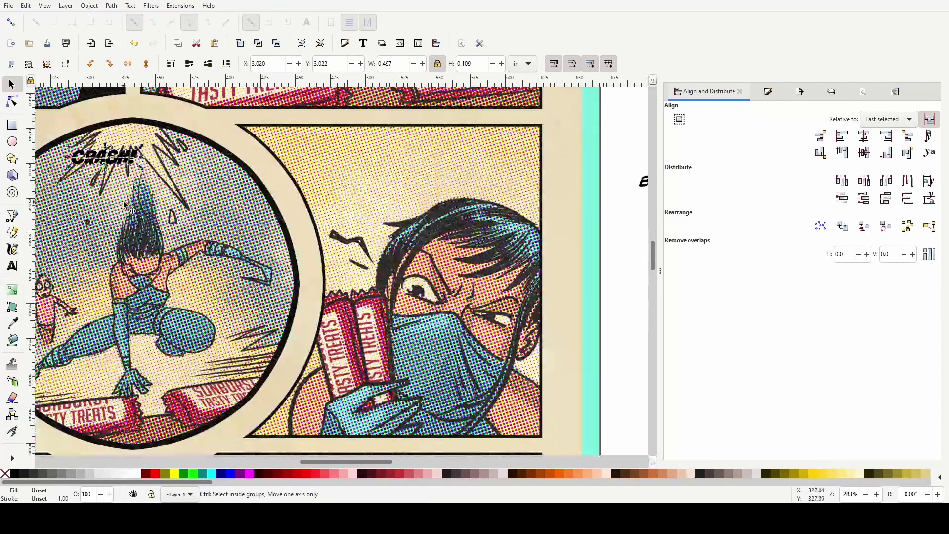
{"action": "scroll", "coordinate": [143, 215], "scroll_direction": "down", "scroll_amount": 2}
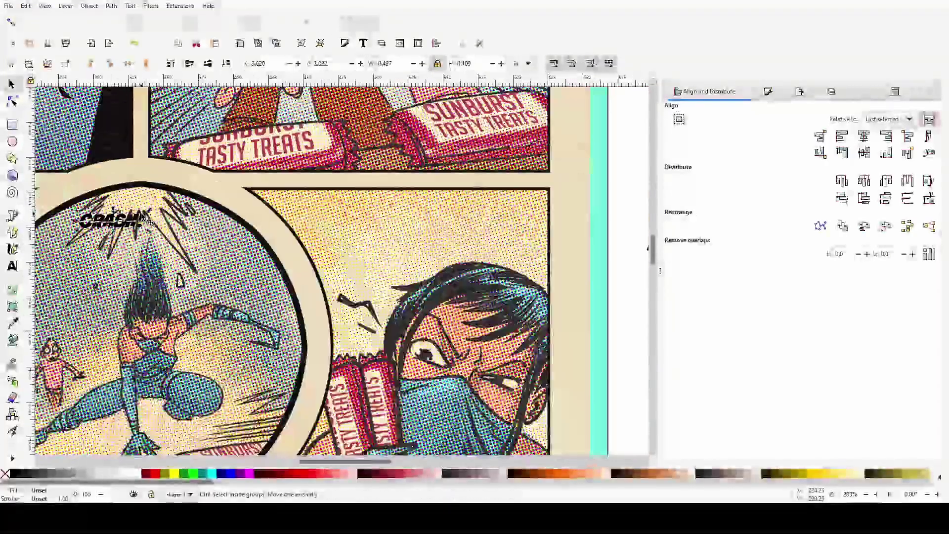
{"action": "scroll", "coordinate": [232, 228], "scroll_direction": "up", "scroll_amount": 1}
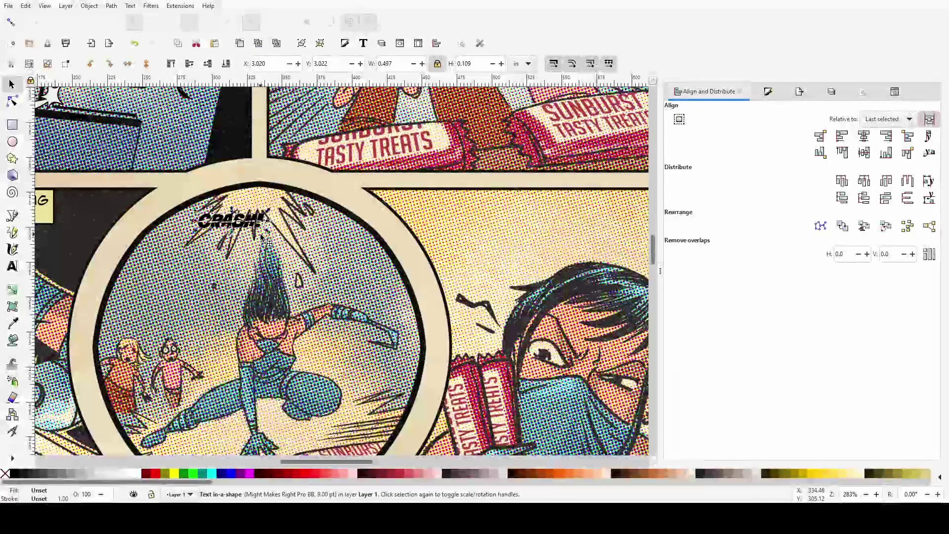
{"action": "scroll", "coordinate": [242, 236], "scroll_direction": "up", "scroll_amount": 1}
{"action": "left_click_drag", "start_coordinate": [267, 232], "coordinate": [315, 256]}
{"action": "left_click_drag", "start_coordinate": [262, 236], "coordinate": [282, 250]}
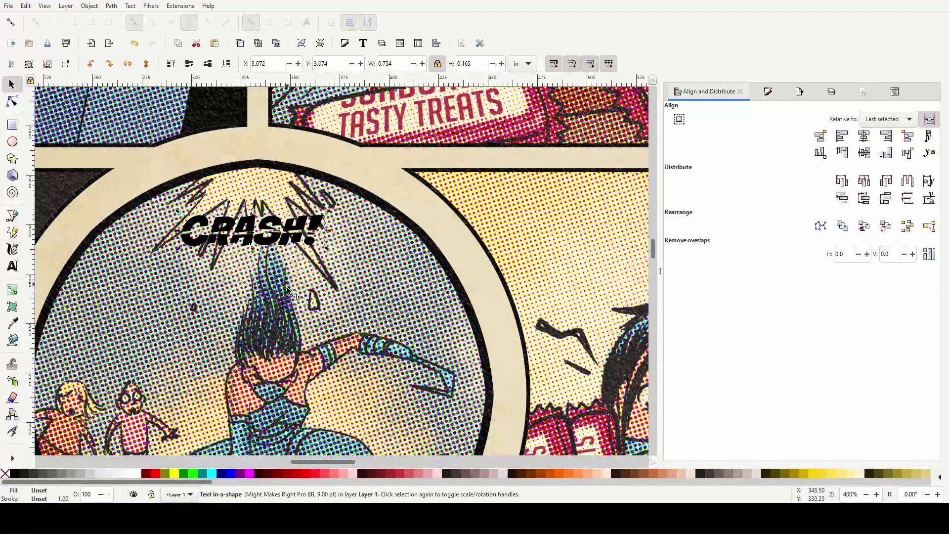
Put the enlarged "Crash!" text back beside the page and convert it into separate letter paths
{"action": "scroll", "coordinate": [337, 301], "scroll_direction": "down", "scroll_amount": 3}
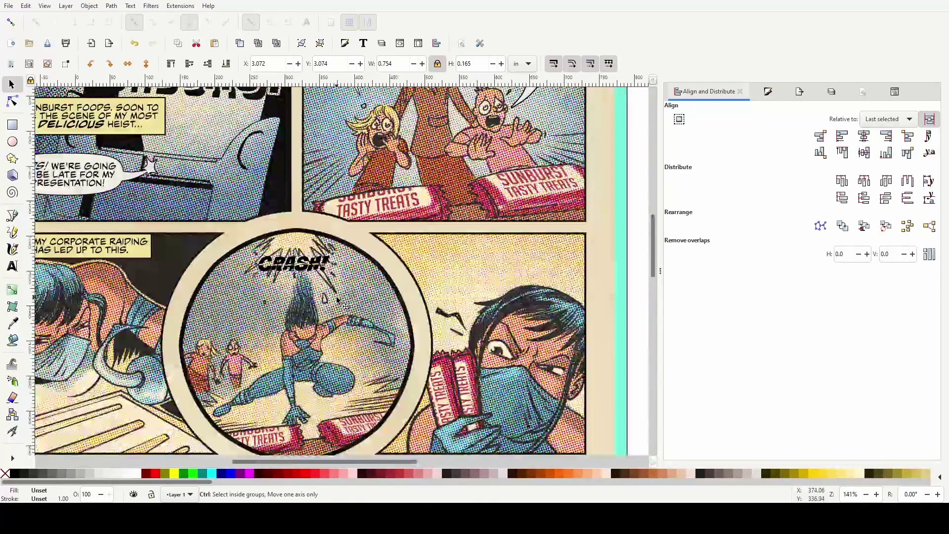
{"action": "left_click_drag", "start_coordinate": [232, 278], "coordinate": [527, 363]}
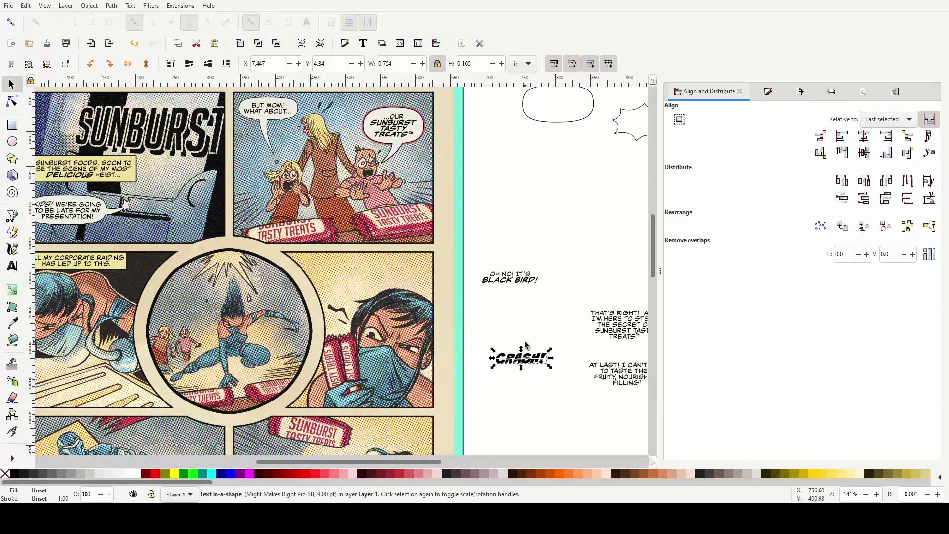
{"action": "left_click", "coordinate": [536, 413]}
{"action": "left_click", "coordinate": [518, 360]}
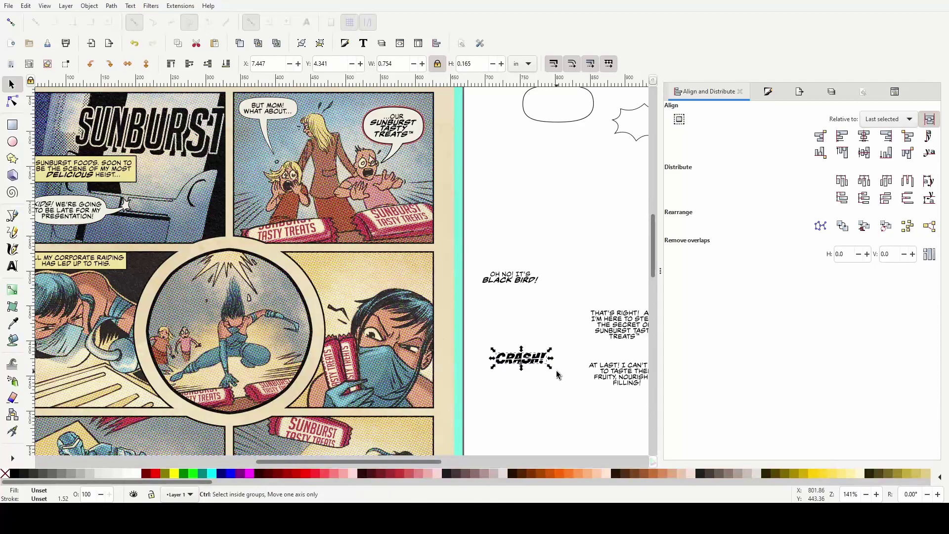
{"action": "scroll", "coordinate": [557, 373], "scroll_direction": "up", "scroll_amount": 2, "text": "ctrl"}
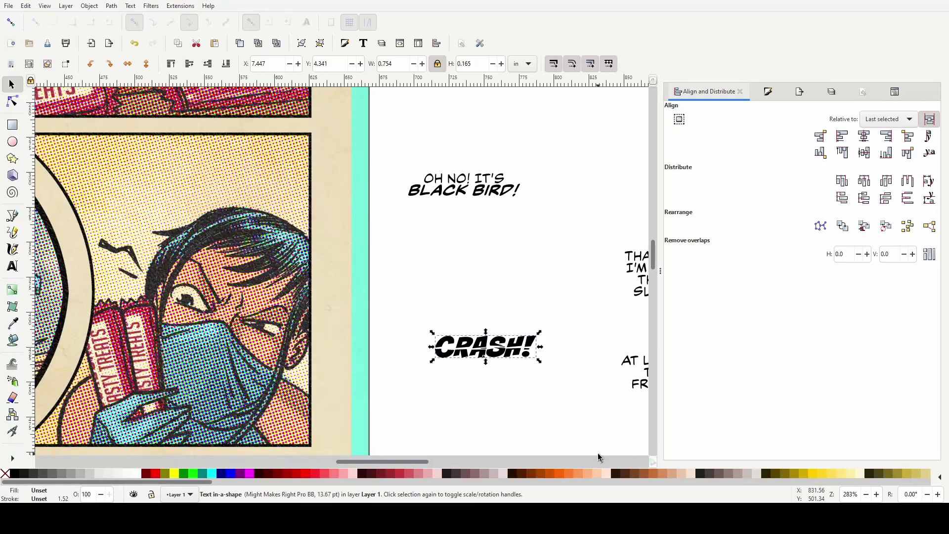
{"action": "key", "text": "ctrl+g"}
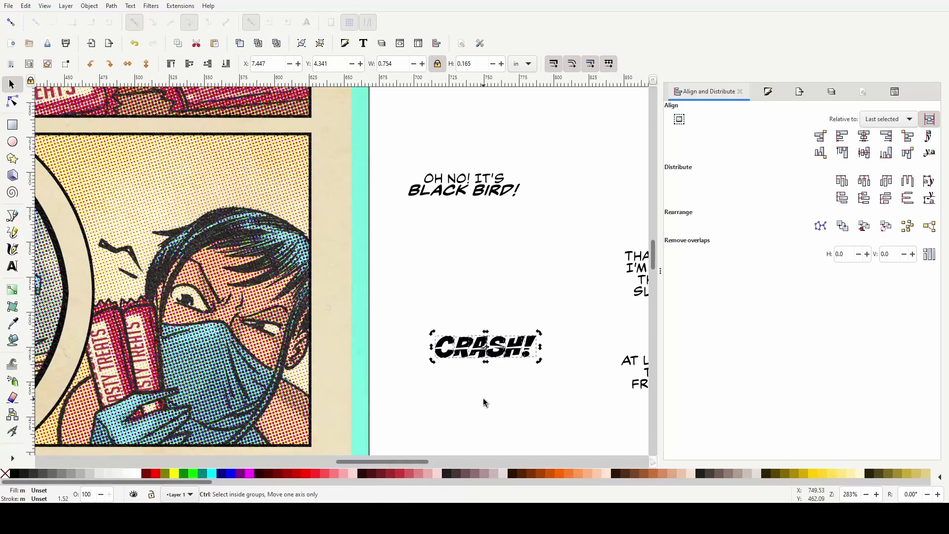
{"action": "scroll", "coordinate": [483, 398], "scroll_direction": "up", "scroll_amount": 2}
Try moving the letter "C" away from the rest of the word, and put it back in its place
{"action": "left_click", "coordinate": [408, 315], "text": "ctrl"}
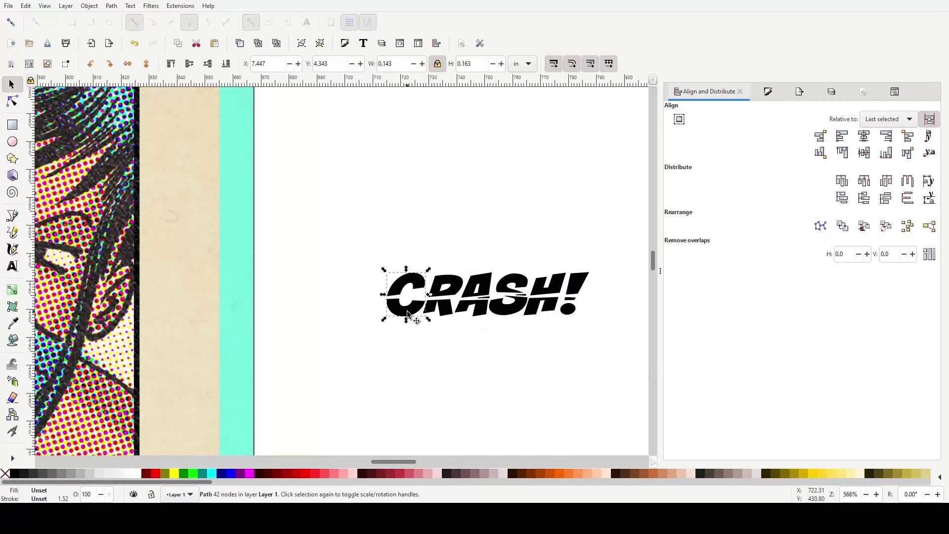
{"action": "key", "text": "shift+Left"}
{"action": "key", "text": "shift+Left"}
{"action": "key", "text": "shift+Up"}
{"action": "key", "text": "shift+Right"}
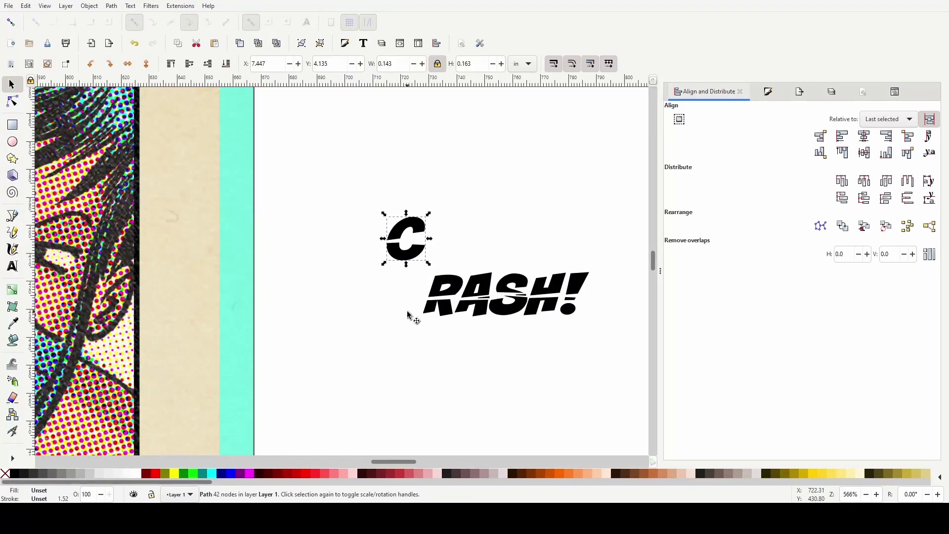
{"action": "key", "text": "shift+Right"}
{"action": "key", "text": "shift+Down"}
{"action": "left_click", "coordinate": [457, 356]}
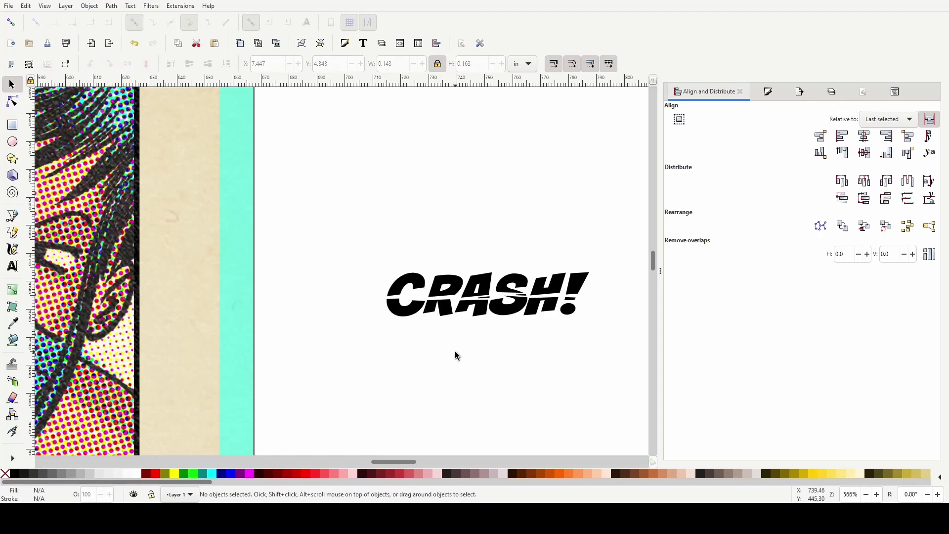
Tilt the letter "C" slightly, and lower and tilt the neighboring "R" and "A" of "Crash!"
{"action": "left_click", "coordinate": [410, 294], "text": "ctrl"}
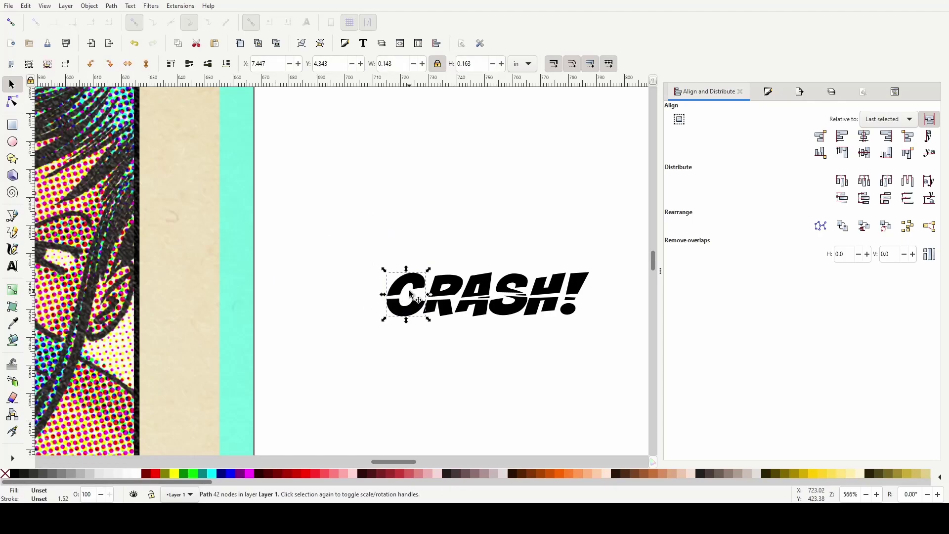
{"action": "left_click", "coordinate": [410, 293]}
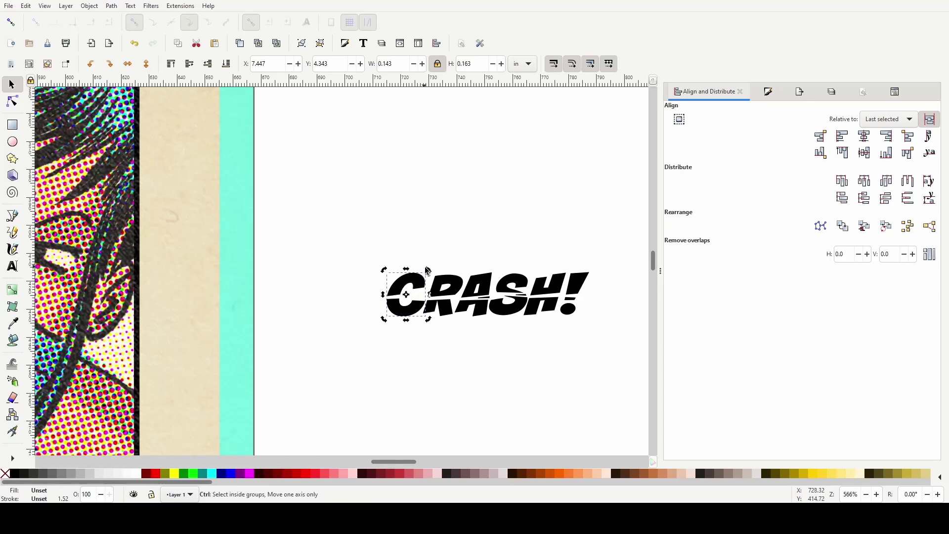
{"action": "left_click_drag", "start_coordinate": [430, 272], "coordinate": [483, 329]}
{"action": "left_click", "coordinate": [484, 307]}
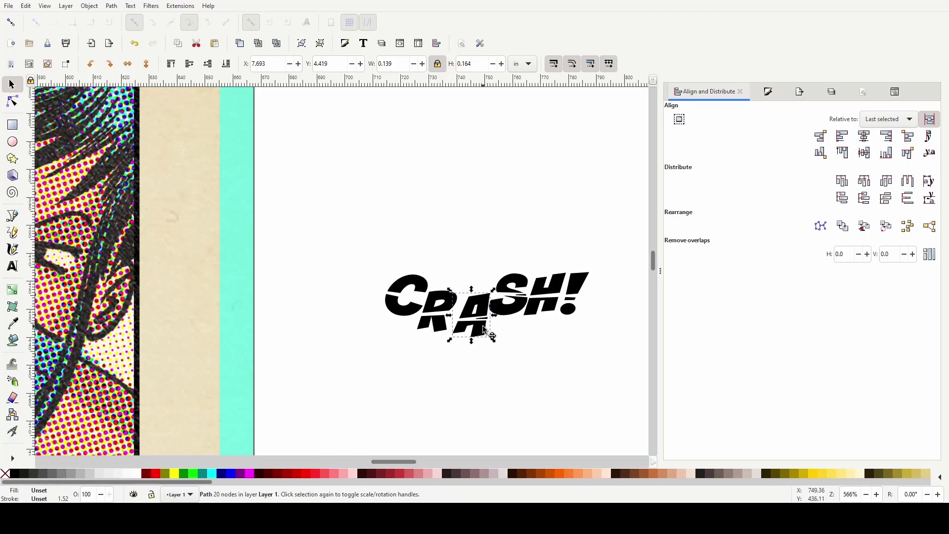
{"action": "left_click_drag", "start_coordinate": [493, 295], "coordinate": [495, 304]}
Rotate the letter "S" slightly and lower it to sit level beside the "A"
{"action": "left_click", "coordinate": [521, 304]}
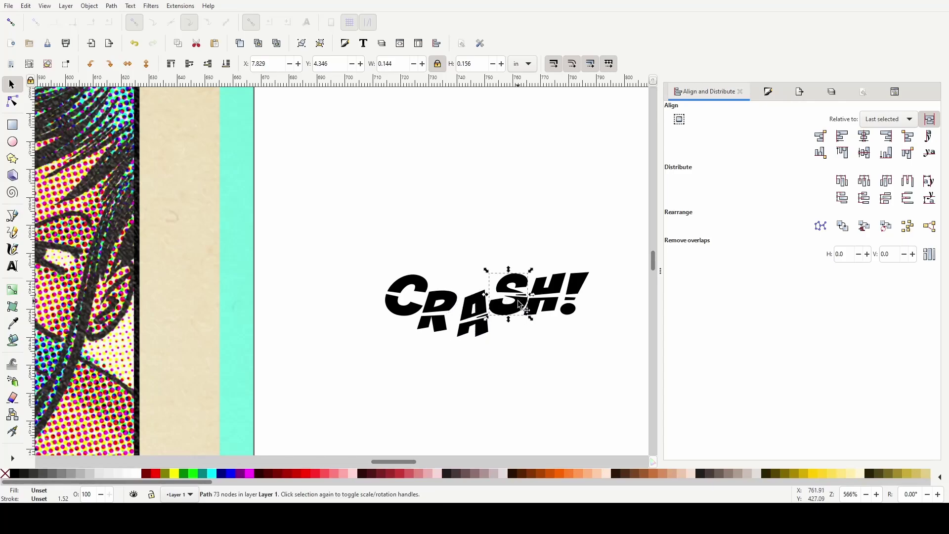
{"action": "key", "text": "Escape"}
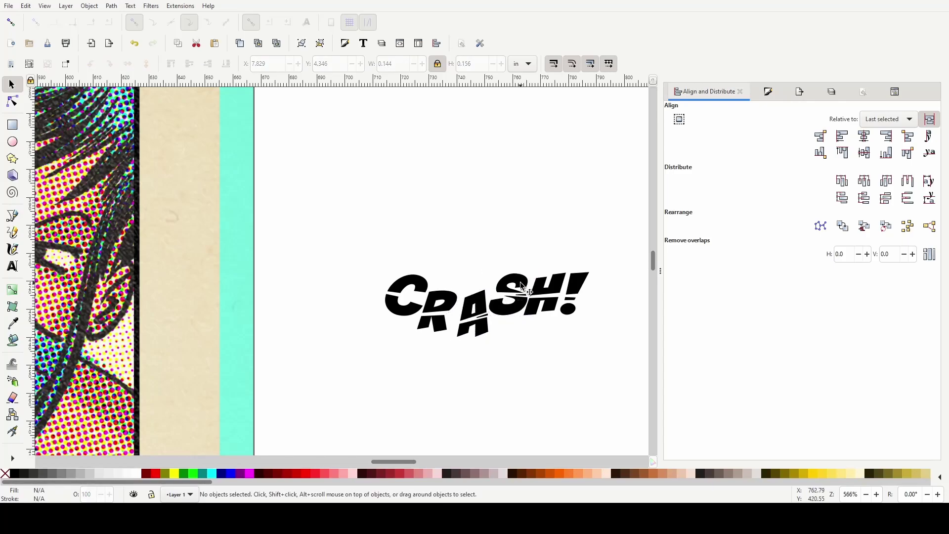
{"action": "left_click", "coordinate": [523, 287]}
{"action": "left_click", "coordinate": [528, 290]}
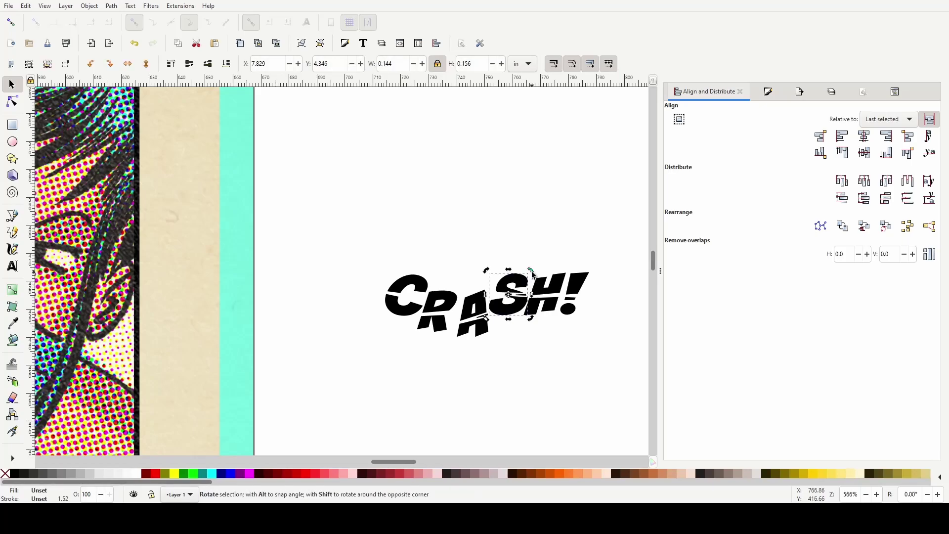
{"action": "left_click_drag", "start_coordinate": [532, 272], "coordinate": [519, 305]}
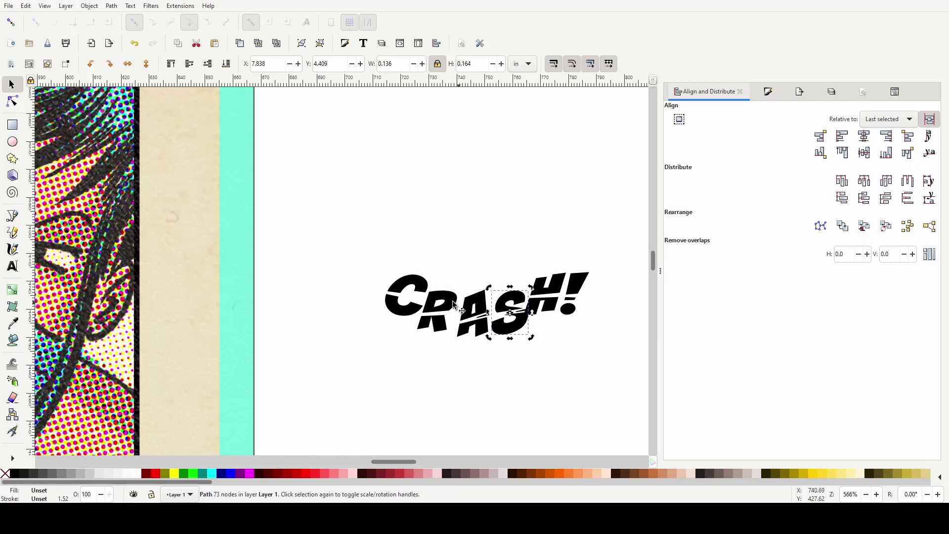
Spread out the first letters by shifting "C" up and left, "R" left, and "A" down and left
{"action": "left_click", "coordinate": [401, 292]}
{"action": "left_click_drag", "start_coordinate": [401, 292], "coordinate": [384, 286]}
{"action": "left_click_drag", "start_coordinate": [430, 325], "coordinate": [422, 328]}
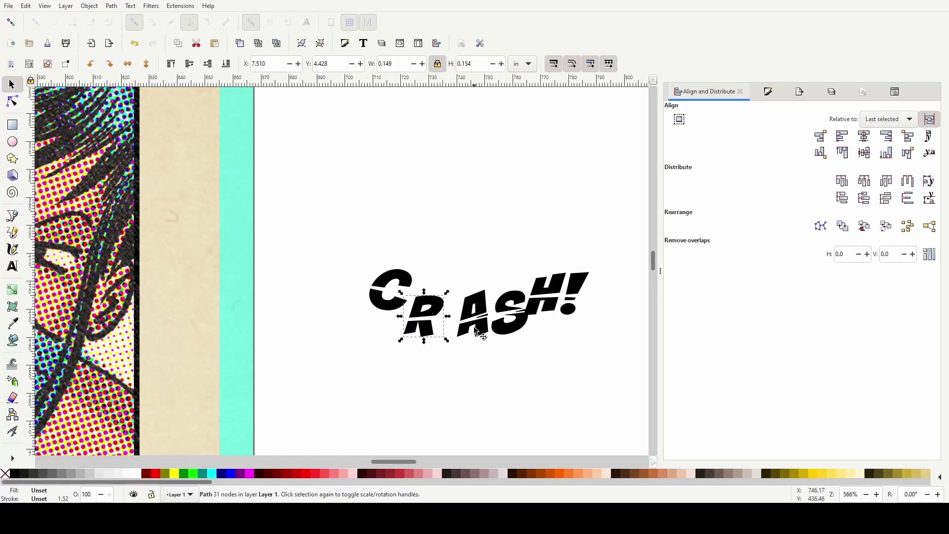
{"action": "left_click_drag", "start_coordinate": [482, 330], "coordinate": [473, 345]}
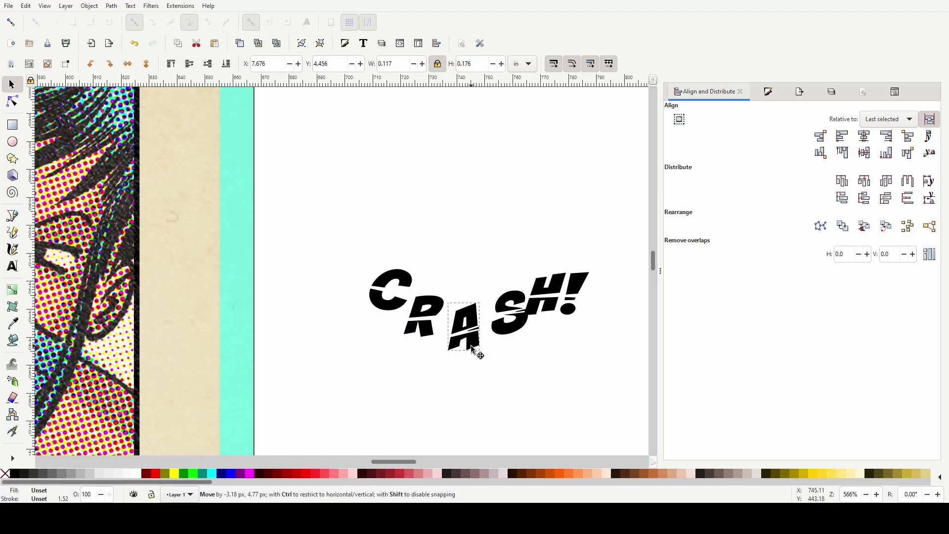
Move the letter "S" down and left, close against the "A"
{"action": "left_click", "coordinate": [517, 329]}
{"action": "key", "text": "n"}
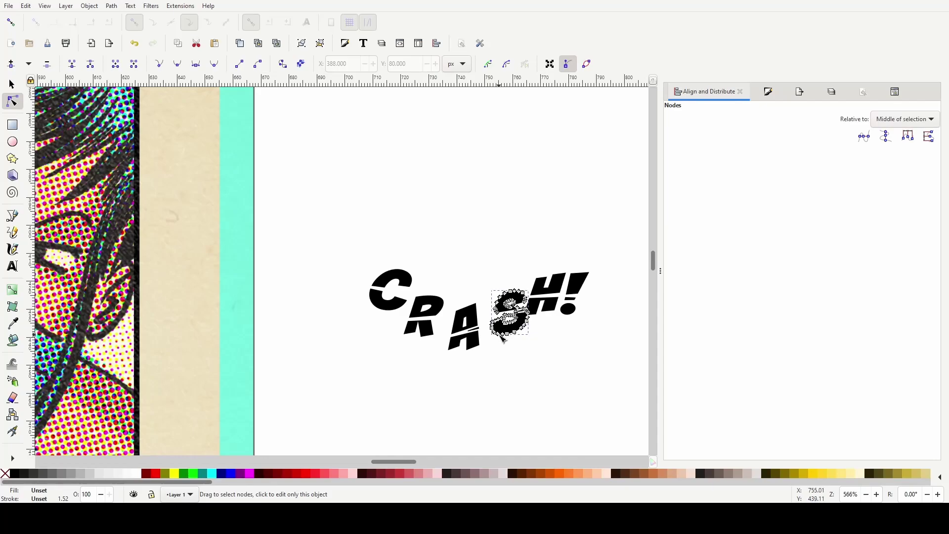
{"action": "left_click", "coordinate": [517, 355]}
{"action": "left_click", "coordinate": [517, 331]}
{"action": "left_click", "coordinate": [11, 85]}
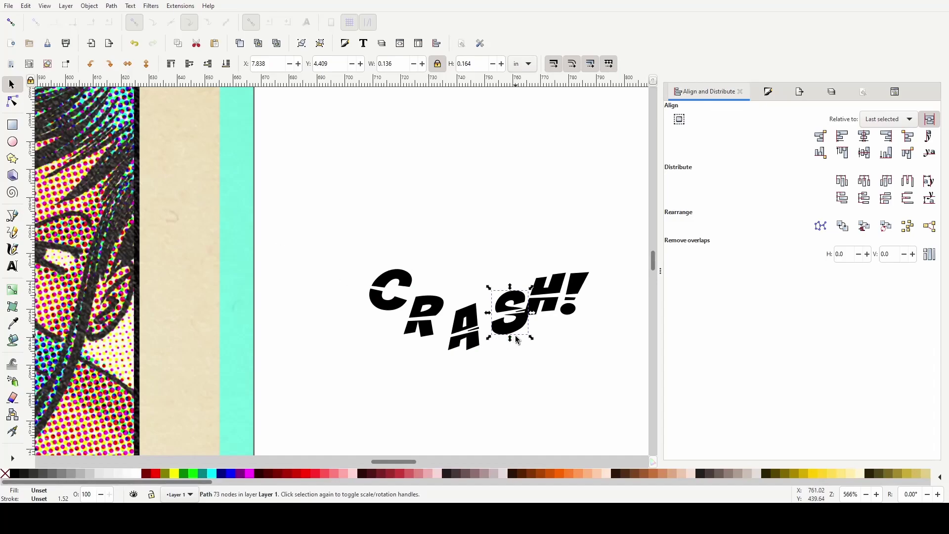
{"action": "left_click_drag", "start_coordinate": [513, 334], "coordinate": [499, 345]}
Rotate the letter "H" and position it close to the upper right of the "S"
{"action": "left_click", "coordinate": [553, 302]}
{"action": "left_click", "coordinate": [553, 296]}
{"action": "left_click_drag", "start_coordinate": [569, 269], "coordinate": [542, 293]}
{"action": "left_click_drag", "start_coordinate": [545, 295], "coordinate": [546, 281]}
{"action": "left_click", "coordinate": [550, 269]}
{"action": "left_click_drag", "start_coordinate": [552, 263], "coordinate": [553, 293]}
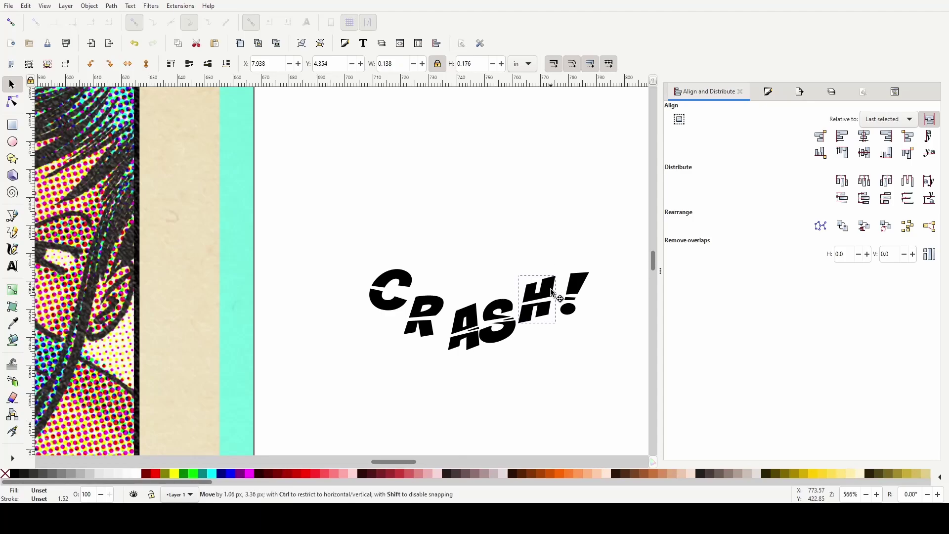
Tilt the exclamation mark further to the right and lower it beside the "H"
{"action": "left_click", "coordinate": [583, 292]}
{"action": "left_click", "coordinate": [580, 286]}
{"action": "left_click_drag", "start_coordinate": [593, 274], "coordinate": [575, 310]}
{"action": "left_click", "coordinate": [471, 312]}
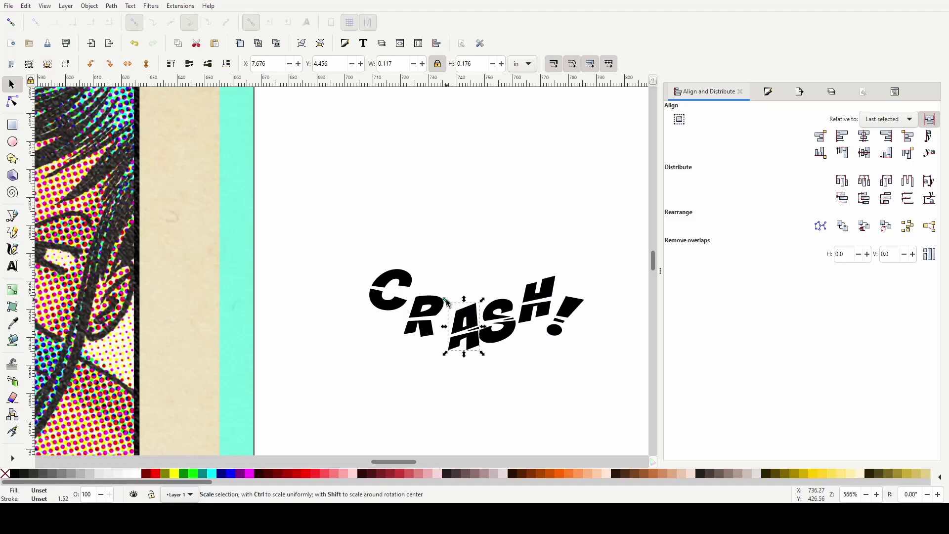
Enlarge the letter "A" and fit it between the "R" and the "S"
{"action": "left_click_drag", "start_coordinate": [446, 300], "coordinate": [466, 307]}
{"action": "left_click", "coordinate": [425, 309]}
{"action": "left_click", "coordinate": [467, 307]}
{"action": "left_click", "coordinate": [511, 417]}
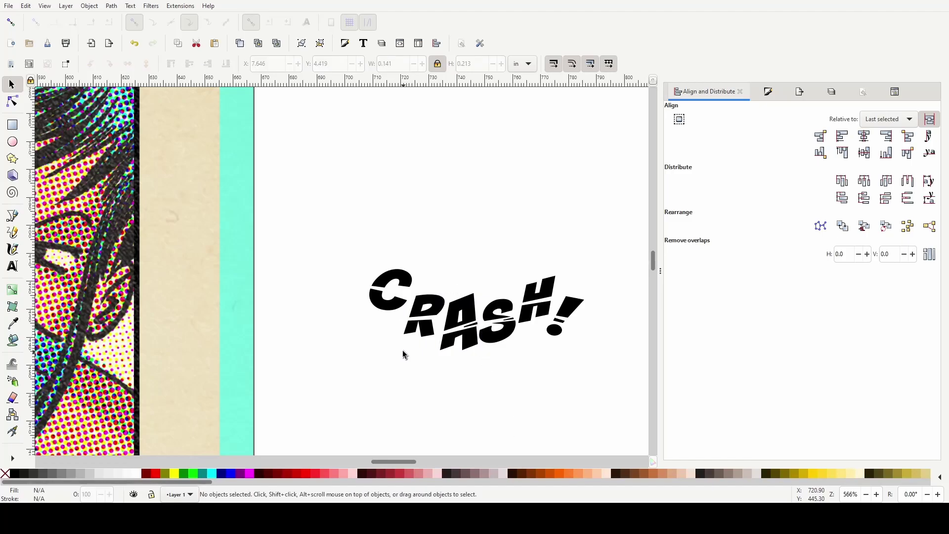
Tighten the sound effect by shifting "S", "H" and the exclamation mark left, and fine-tune the position of the "C"
{"action": "left_click", "coordinate": [514, 338]}
{"action": "left_click_drag", "start_coordinate": [512, 338], "coordinate": [555, 317]}
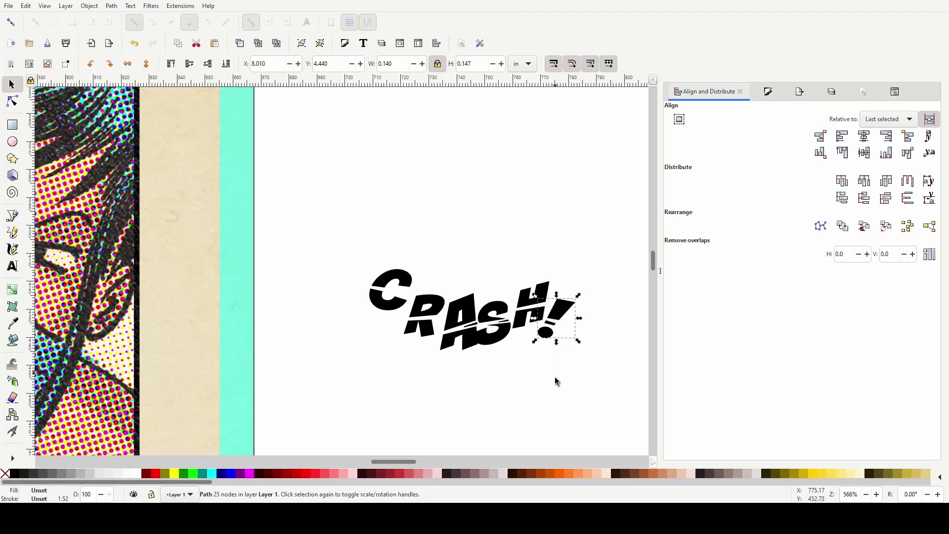
{"action": "mouse_move", "coordinate": [394, 312]}
{"action": "left_mouse_down"}
{"action": "mouse_move", "coordinate": [454, 312]}
{"action": "mouse_move", "coordinate": [394, 311]}
{"action": "left_mouse_up"}
{"action": "mouse_move", "coordinate": [405, 276]}
{"action": "left_mouse_down"}
{"action": "mouse_move", "coordinate": [348, 249]}
{"action": "mouse_move", "coordinate": [394, 279]}
{"action": "mouse_move", "coordinate": [394, 270]}
{"action": "left_mouse_up"}
Move the whole "CRASH!" lettering onto the impact burst in the circular panel, and lower the "C" slightly toward the "R"
{"action": "left_click_drag", "start_coordinate": [345, 220], "coordinate": [599, 382]}
{"action": "scroll", "coordinate": [567, 372], "scroll_direction": "down", "scroll_amount": 4}
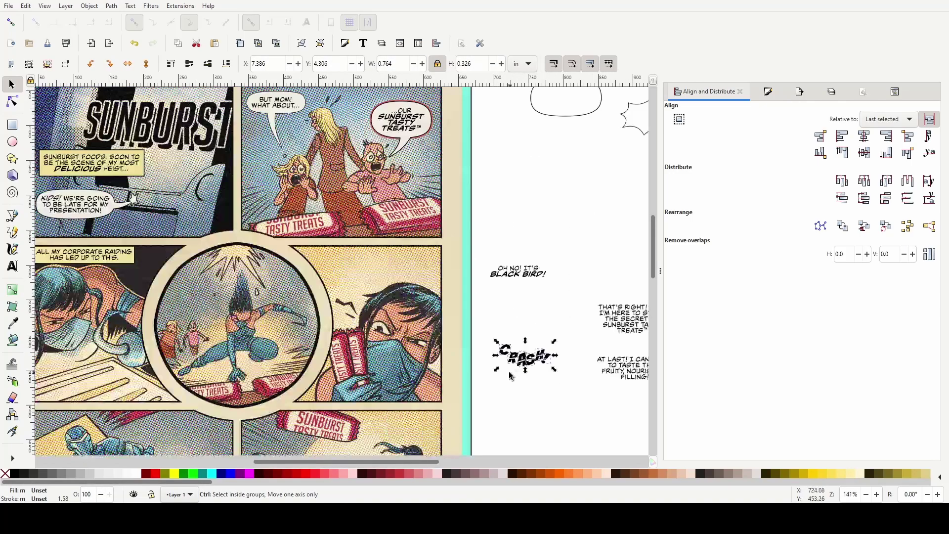
{"action": "left_click_drag", "start_coordinate": [504, 356], "coordinate": [241, 277]}
{"action": "scroll", "coordinate": [190, 314], "scroll_direction": "up", "scroll_amount": 1}
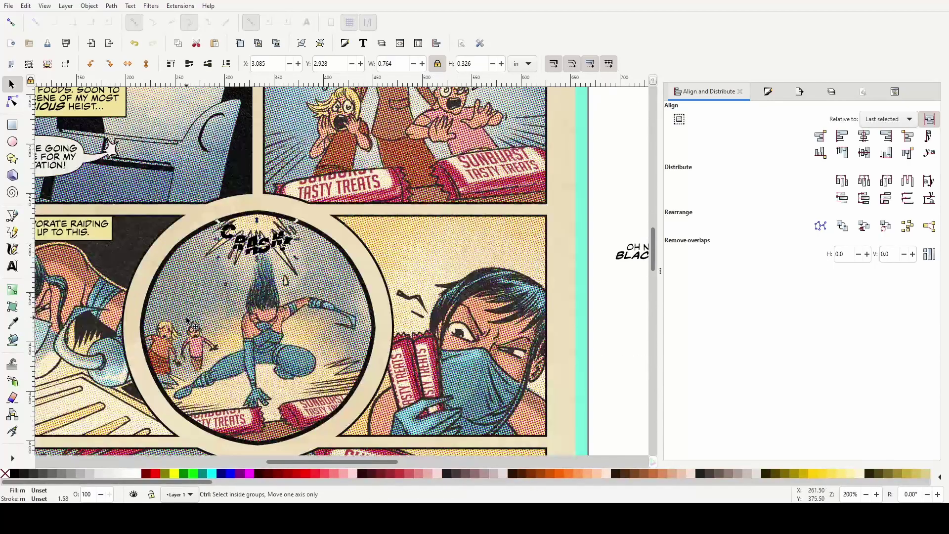
{"action": "scroll", "coordinate": [189, 321], "scroll_direction": "up", "scroll_amount": 2}
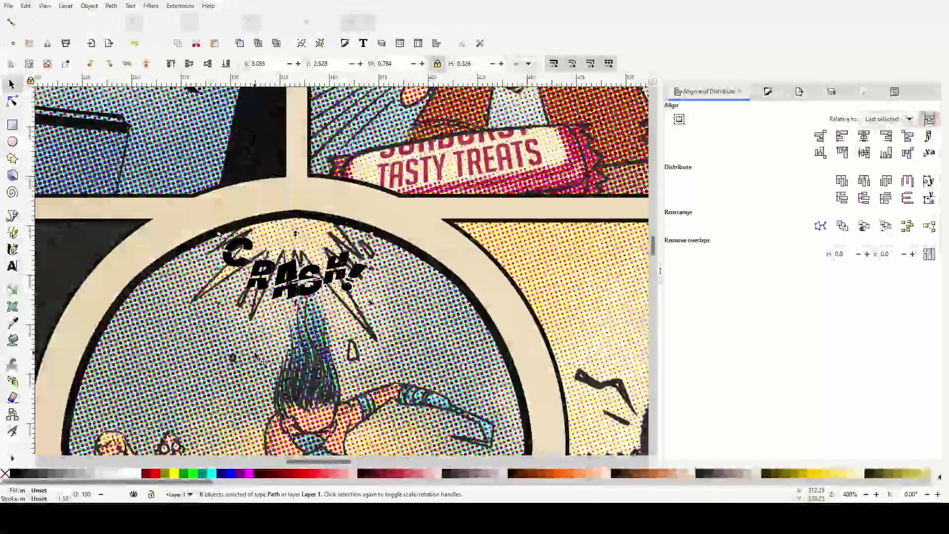
{"action": "scroll", "coordinate": [255, 356], "scroll_direction": "up", "scroll_amount": 1}
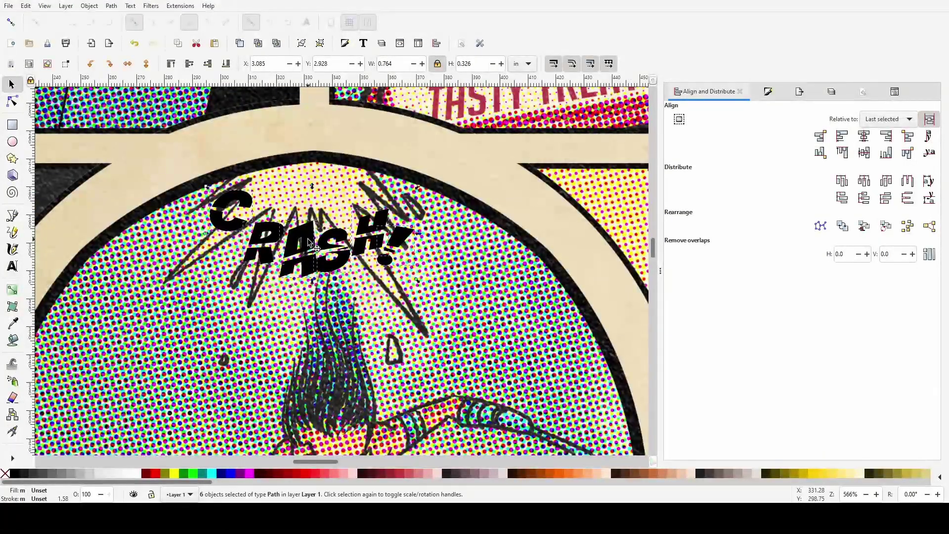
{"action": "left_click_drag", "start_coordinate": [308, 247], "coordinate": [310, 243]}
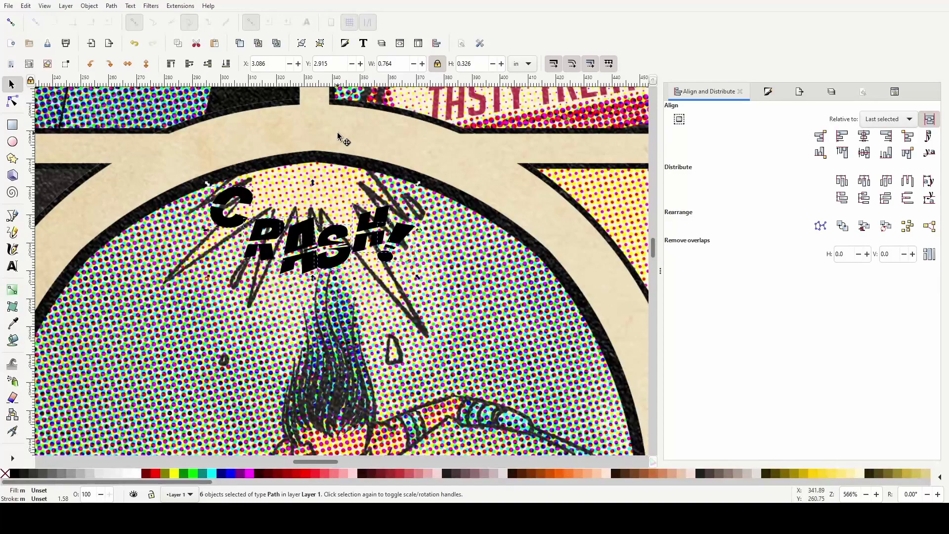
{"action": "left_click", "coordinate": [248, 200]}
{"action": "left_click_drag", "start_coordinate": [248, 200], "coordinate": [244, 211]}
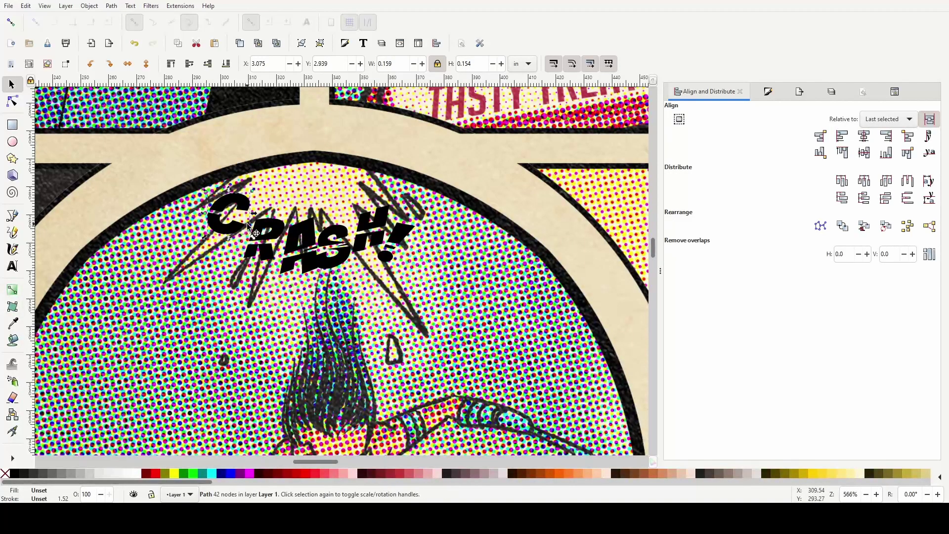
Give all letters of "CRASH!" and the exclamation mark a white fill and a black outline
{"action": "left_click", "coordinate": [279, 234], "text": "shift"}
{"action": "left_click", "coordinate": [313, 232], "text": "shift"}
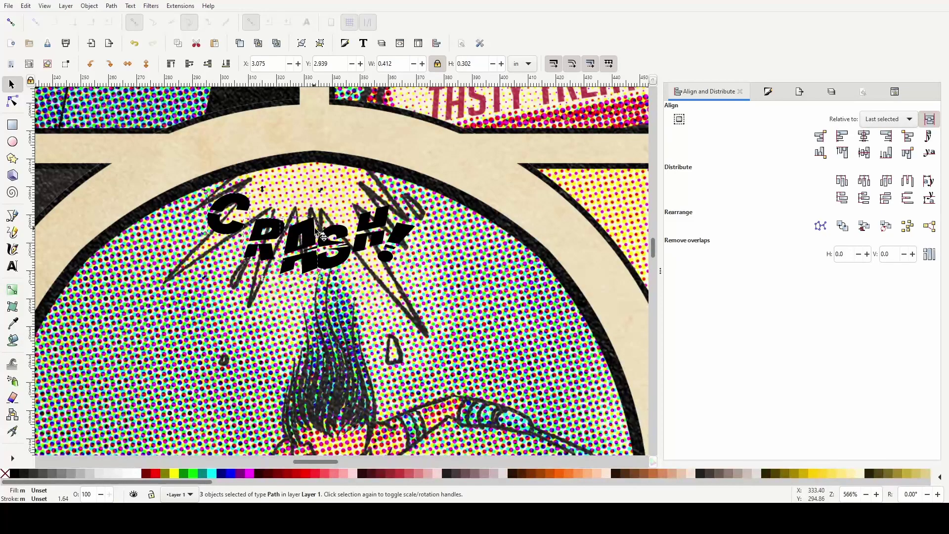
{"action": "left_click", "coordinate": [346, 241], "text": "shift"}
{"action": "left_click", "coordinate": [372, 228], "text": "shift"}
{"action": "left_click", "coordinate": [403, 232], "text": "shift"}
{"action": "left_click", "coordinate": [137, 478]}
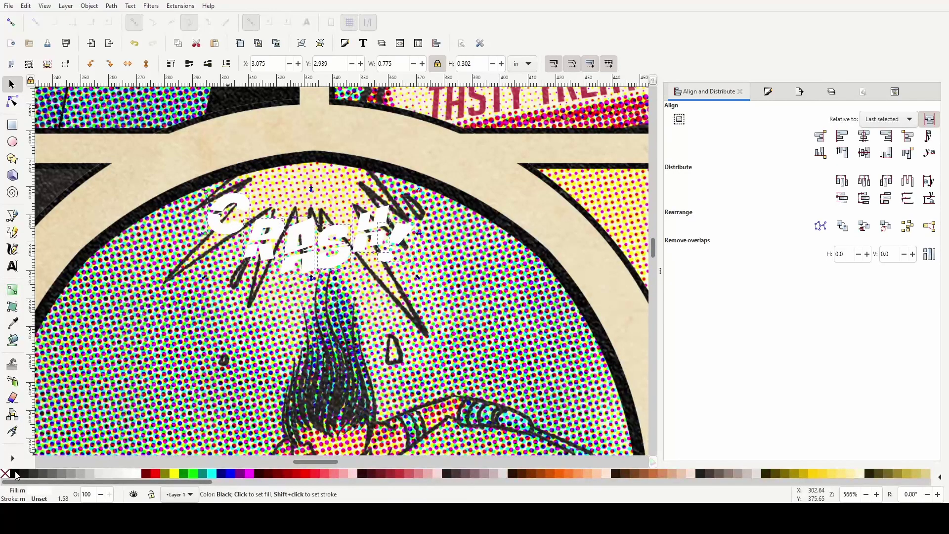
{"action": "left_click", "coordinate": [16, 475], "text": "shift"}
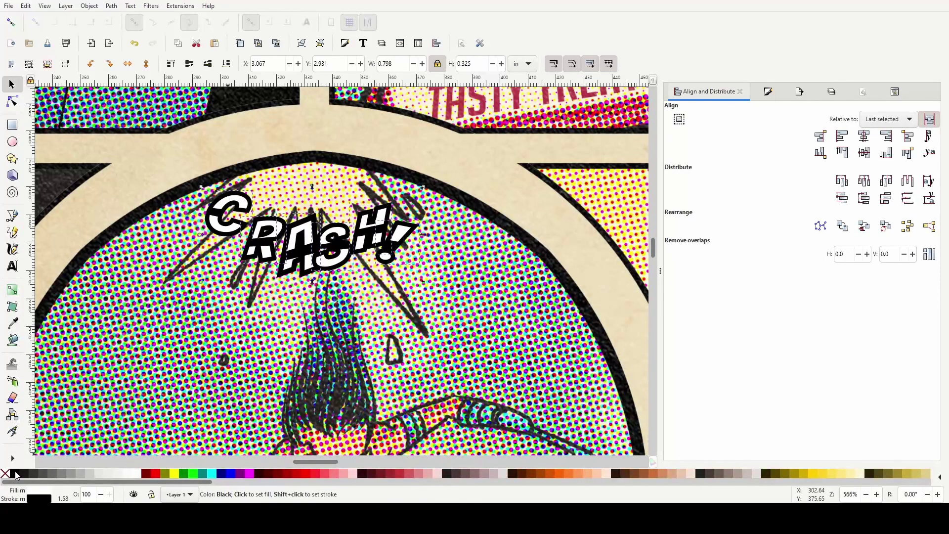
Change the stroke order of the "CRASH!" letters so the outline sits behind the fill
{"action": "left_click", "coordinate": [767, 91]}
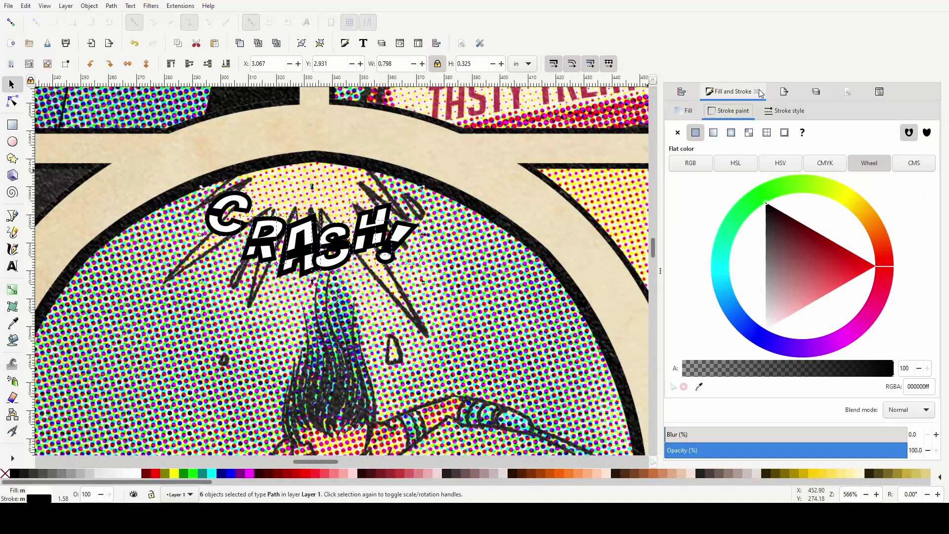
{"action": "left_click", "coordinate": [777, 109]}
{"action": "left_click", "coordinate": [731, 249]}
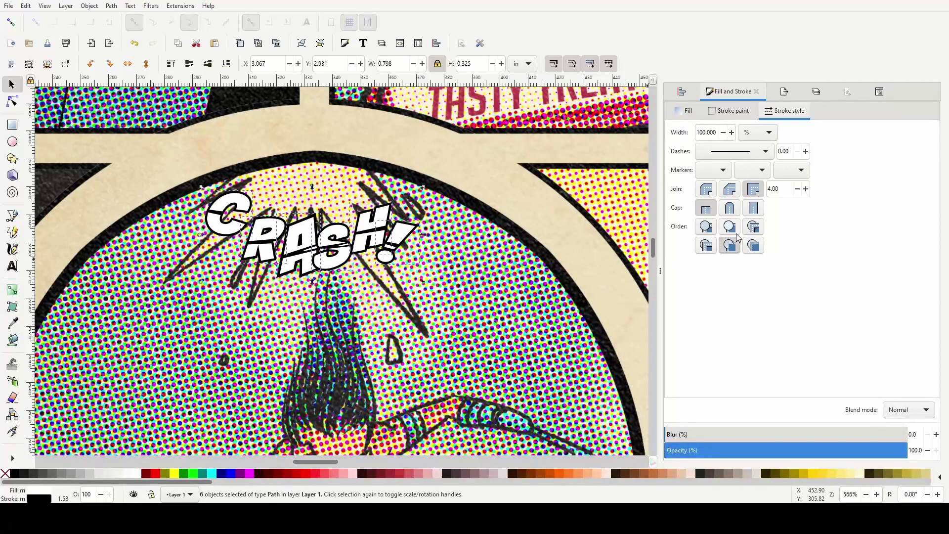
{"action": "left_click", "coordinate": [755, 117]}
{"action": "triple_click", "coordinate": [708, 132]}
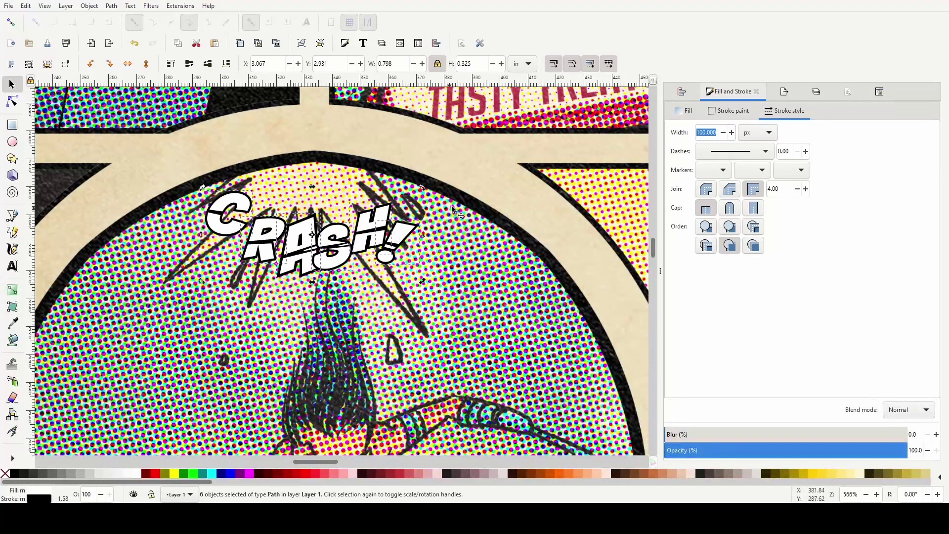
{"action": "left_click", "coordinate": [406, 235]}
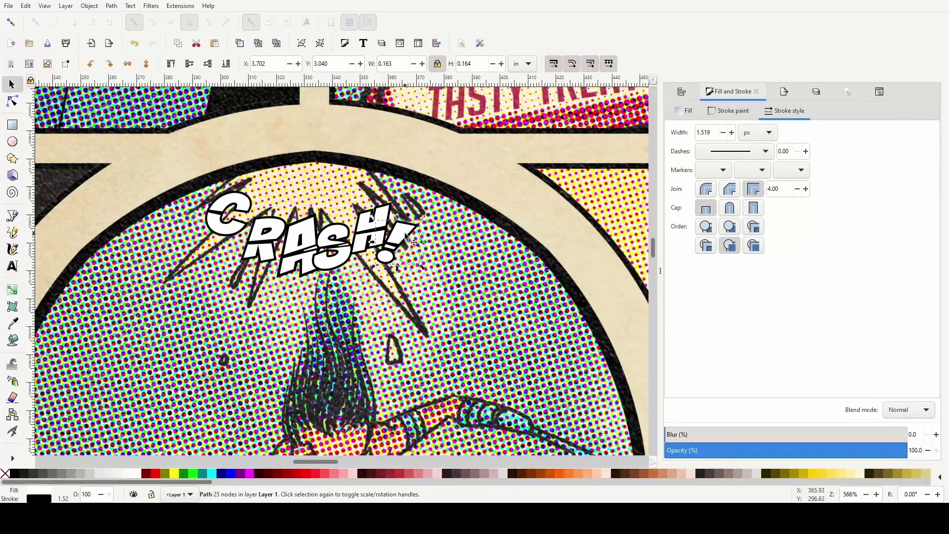
{"action": "left_click", "coordinate": [513, 204]}
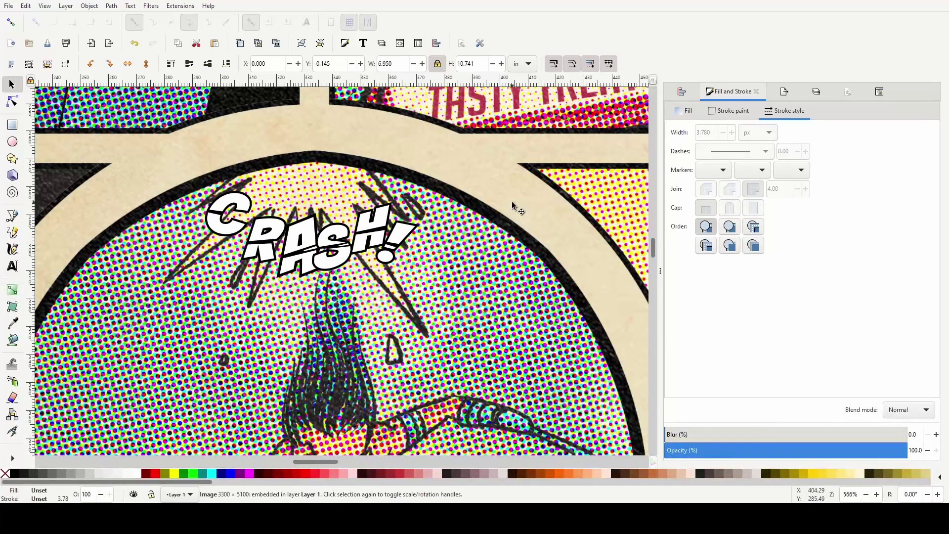
Select all the letters of "CRASH!" together with the exclamation mark
{"action": "scroll", "coordinate": [512, 204], "scroll_direction": "down", "scroll_amount": 3}
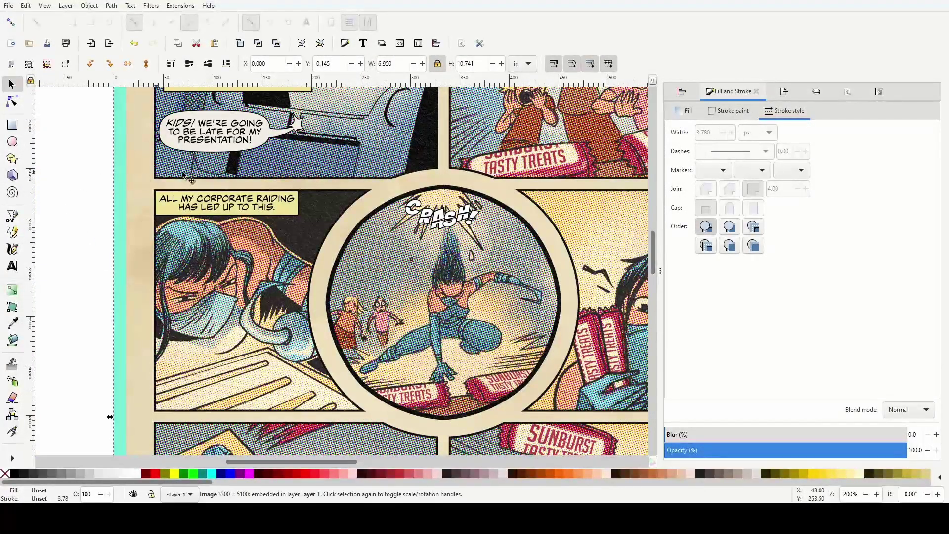
{"action": "scroll", "coordinate": [424, 245], "scroll_direction": "up", "scroll_amount": 2}
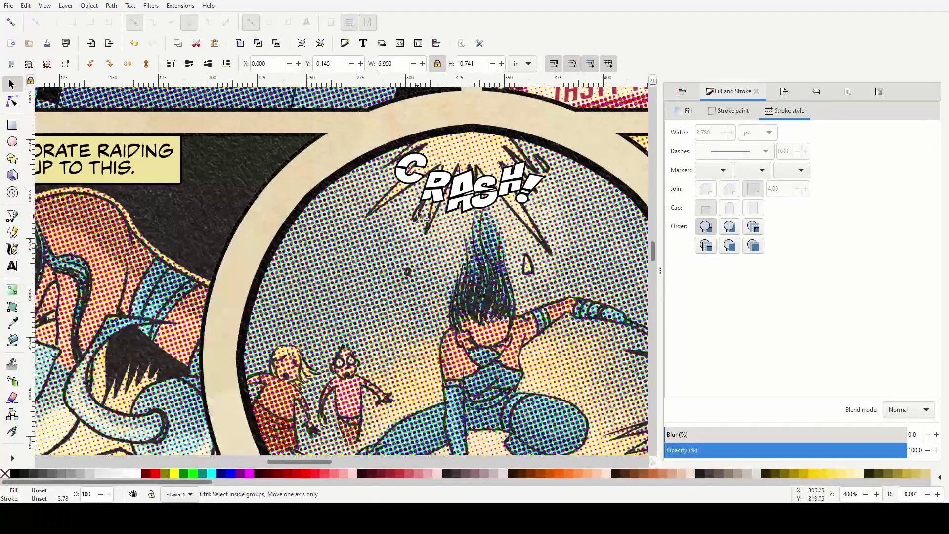
{"action": "left_click", "coordinate": [415, 162]}
{"action": "left_click", "coordinate": [460, 186], "text": "shift"}
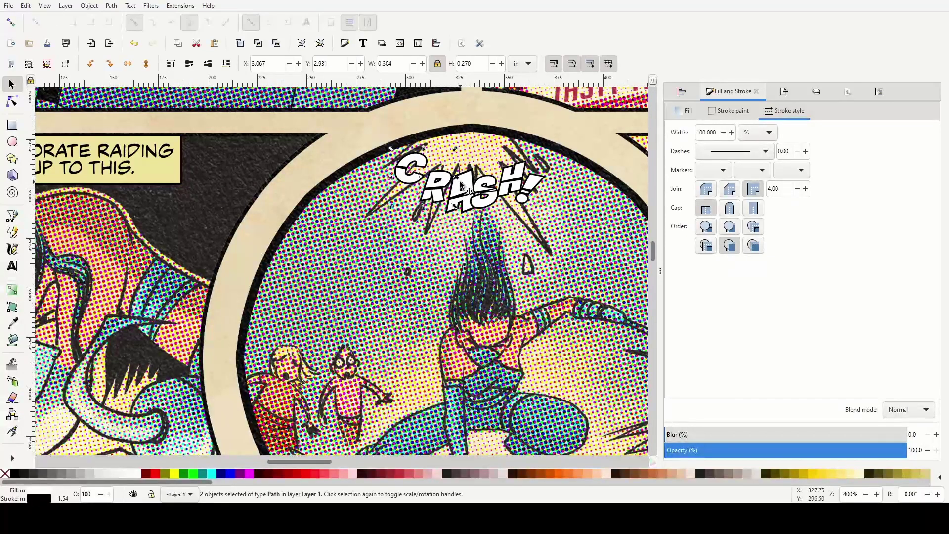
{"action": "left_click", "coordinate": [465, 188], "text": "shift"}
{"action": "left_click", "coordinate": [505, 189], "text": "shift"}
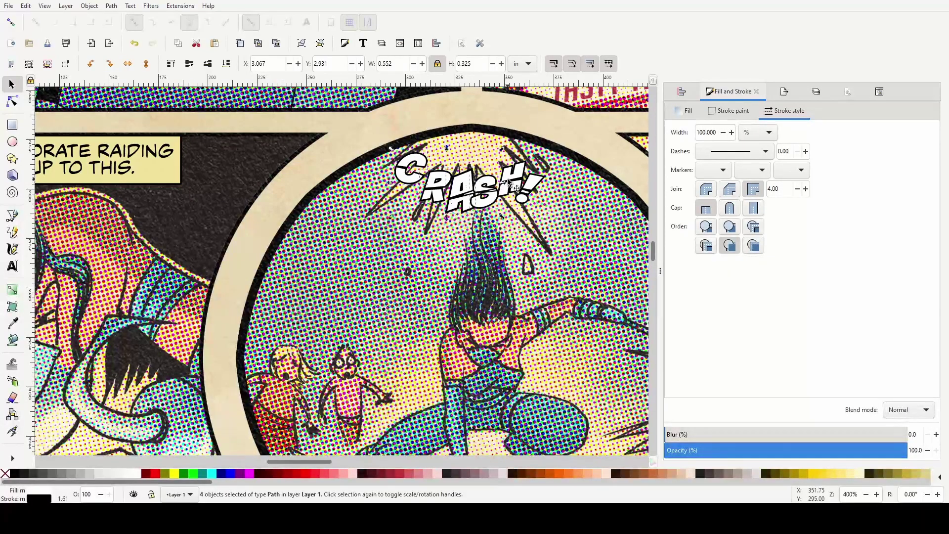
{"action": "left_click", "coordinate": [538, 184], "text": "shift"}
Try filling the "CRASH!" letters with the bright yellow sampled from behind the armored figure in the lower panel
{"action": "scroll", "coordinate": [556, 191], "scroll_direction": "down", "scroll_amount": 3}
{"action": "scroll", "coordinate": [586, 179], "scroll_direction": "up", "scroll_amount": 1}
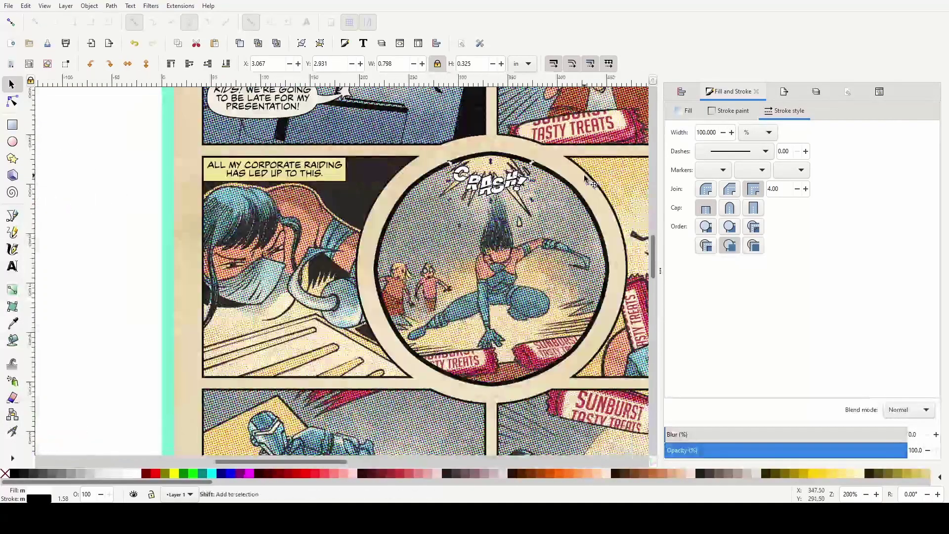
{"action": "scroll", "coordinate": [586, 179], "scroll_direction": "right", "scroll_amount": 4}
{"action": "scroll", "coordinate": [563, 206], "scroll_direction": "down", "scroll_amount": 2}
{"action": "scroll", "coordinate": [539, 232], "scroll_direction": "down", "scroll_amount": 6}
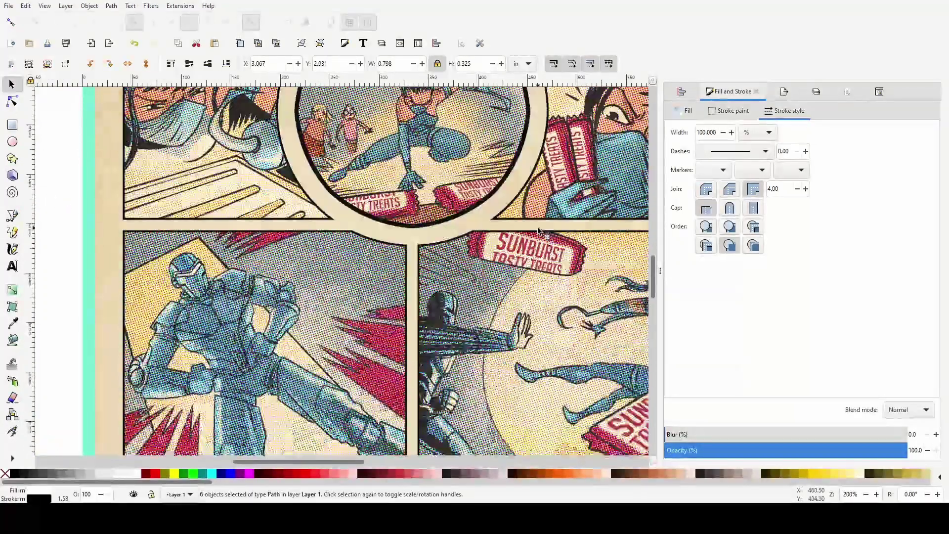
{"action": "scroll", "coordinate": [131, 290], "scroll_direction": "up", "scroll_amount": 3, "text": "ctrl"}
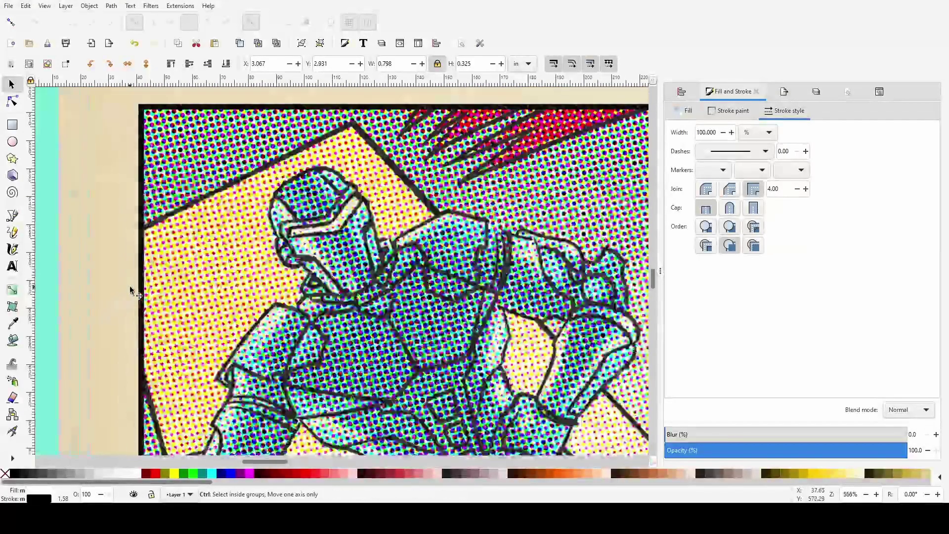
{"action": "left_click", "coordinate": [13, 321]}
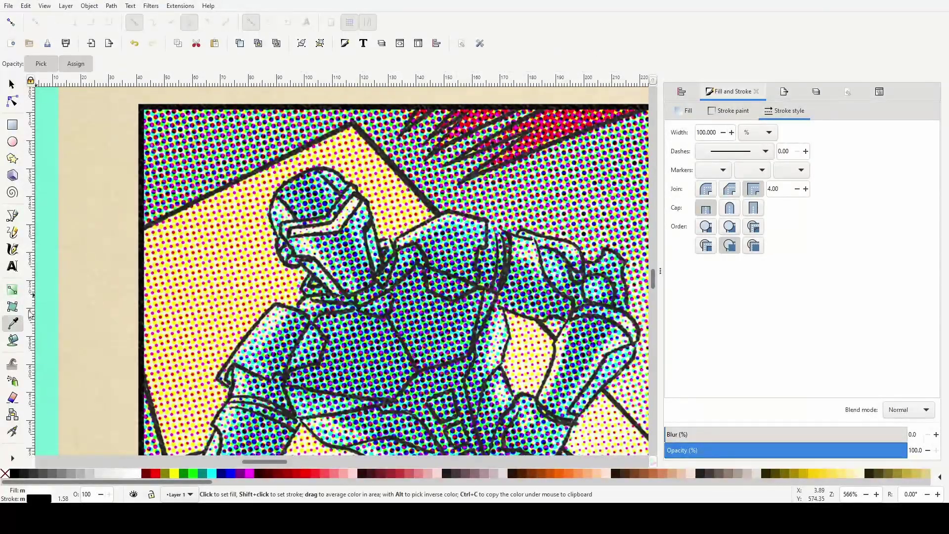
{"action": "left_click", "coordinate": [194, 269]}
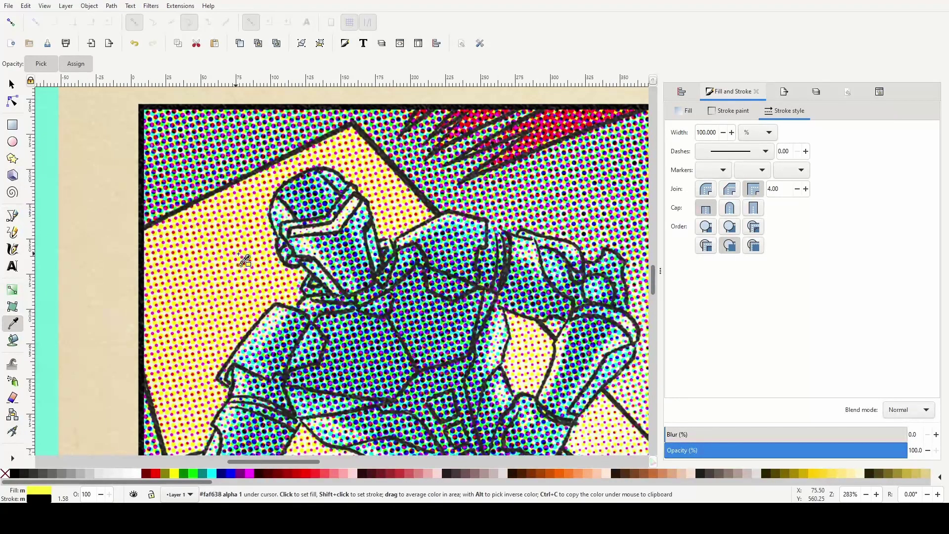
Try filling the "CRASH!" letters with the pale yellow sampled from a caption box
{"action": "scroll", "coordinate": [244, 263], "scroll_direction": "down", "scroll_amount": 2, "text": "ctrl"}
{"action": "scroll", "coordinate": [484, 155], "scroll_direction": "up", "scroll_amount": 3}
{"action": "scroll", "coordinate": [484, 155], "scroll_direction": "up", "scroll_amount": 3}
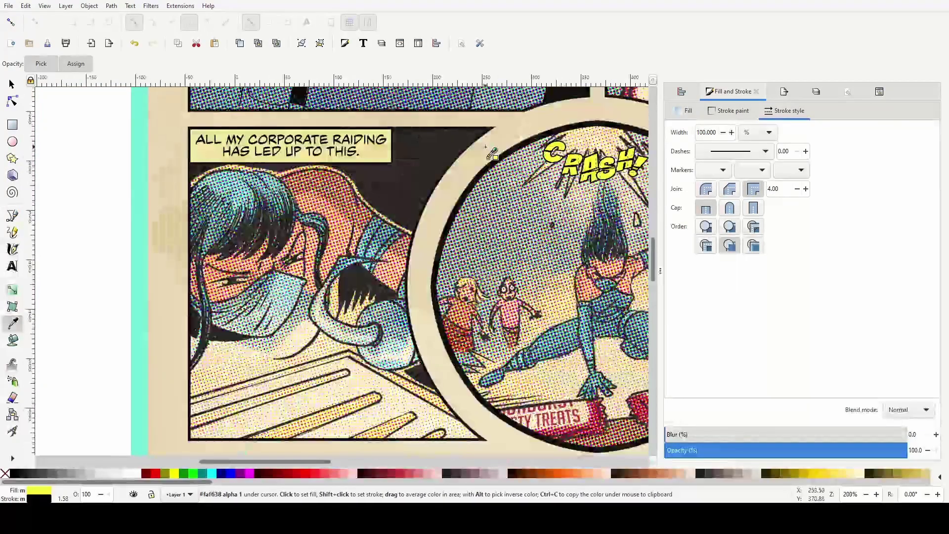
{"action": "scroll", "coordinate": [560, 156], "scroll_direction": "down", "scroll_amount": 2, "text": "ctrl"}
{"action": "scroll", "coordinate": [560, 156], "scroll_direction": "right", "scroll_amount": 3}
{"action": "scroll", "coordinate": [500, 223], "scroll_direction": "up", "scroll_amount": 4}
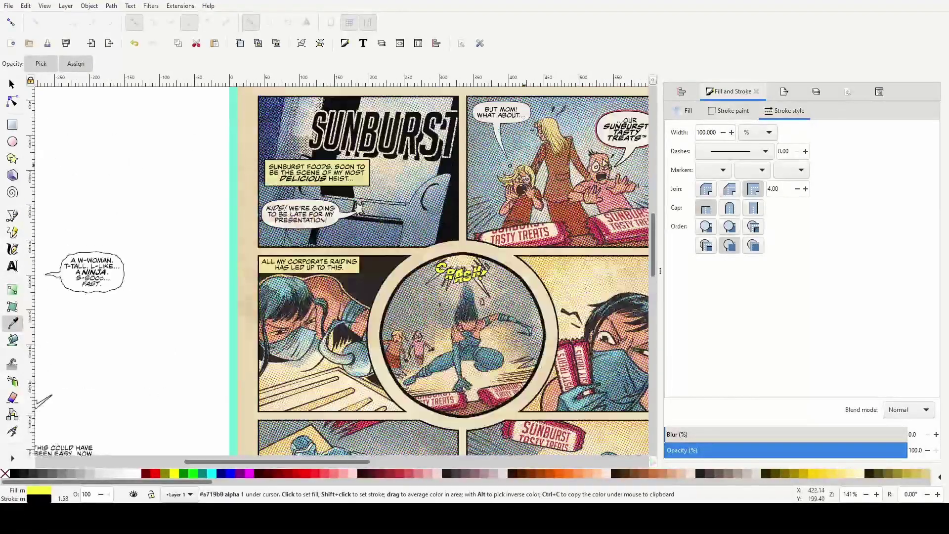
{"action": "scroll", "coordinate": [496, 267], "scroll_direction": "down", "scroll_amount": 2, "text": "ctrl"}
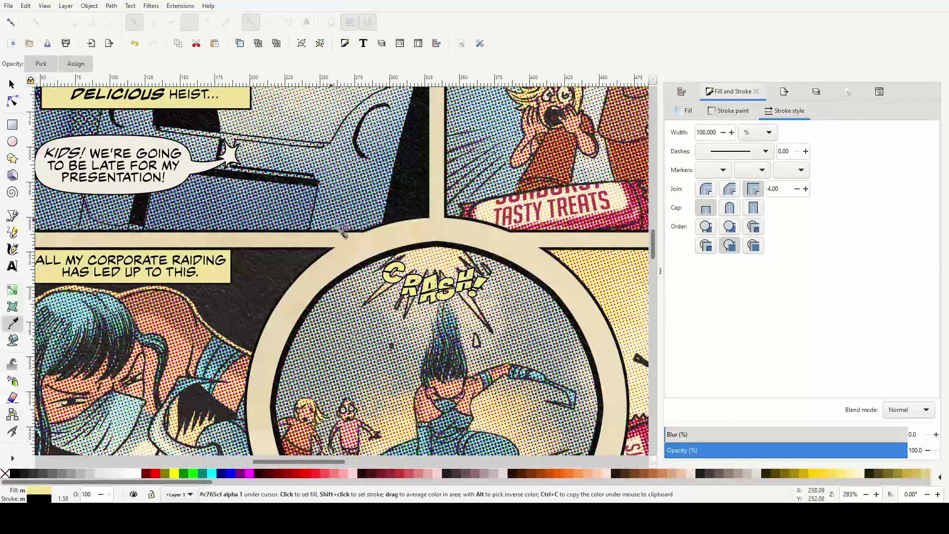
{"action": "left_click", "coordinate": [371, 296]}
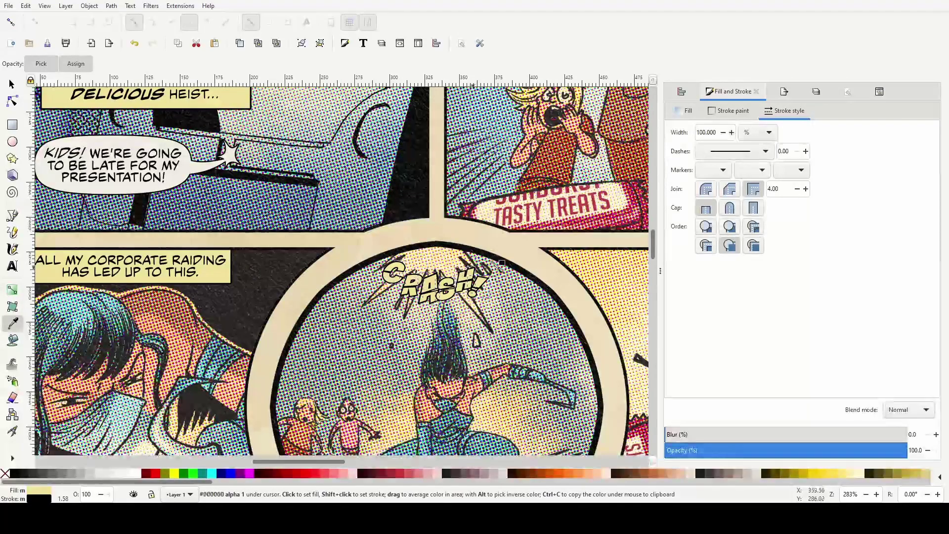
Try red, off-white and magenta fills on the "CRASH!" letters, sampling the colors from the artwork
{"action": "left_click", "coordinate": [628, 216]}
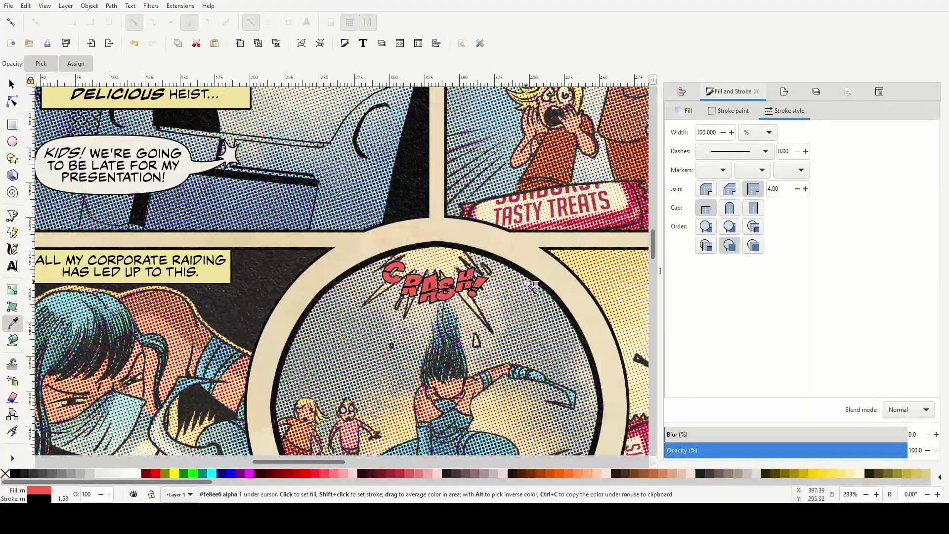
{"action": "left_click", "coordinate": [543, 212]}
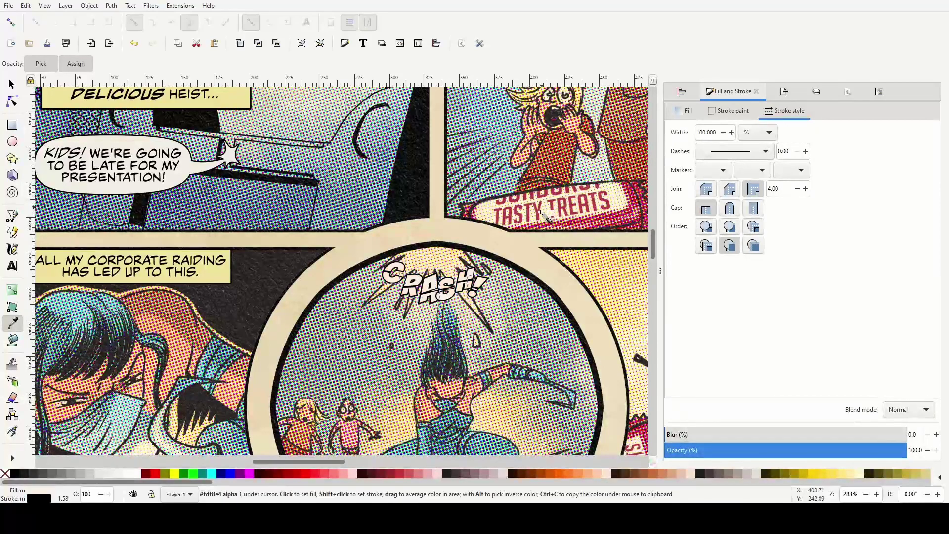
{"action": "scroll", "coordinate": [519, 275], "scroll_direction": "down", "scroll_amount": 6}
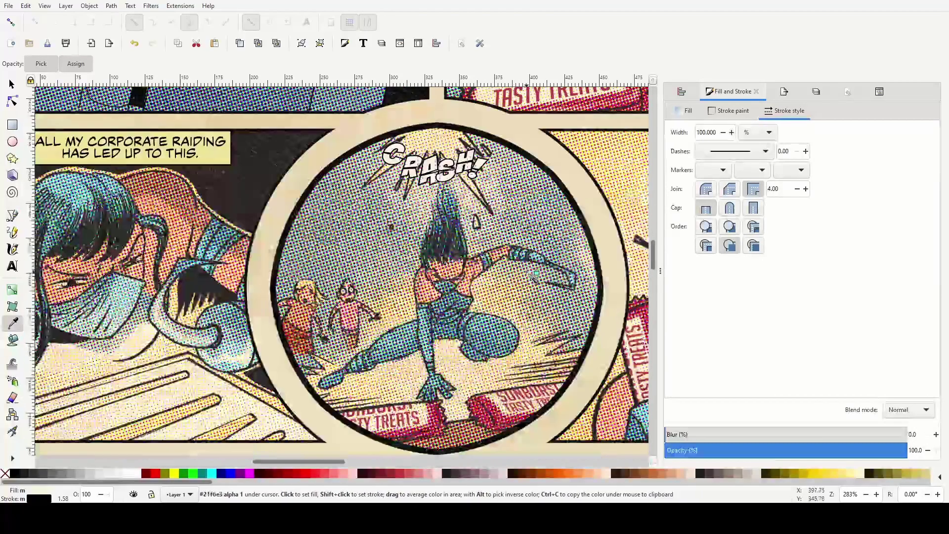
{"action": "left_click", "coordinate": [473, 380]}
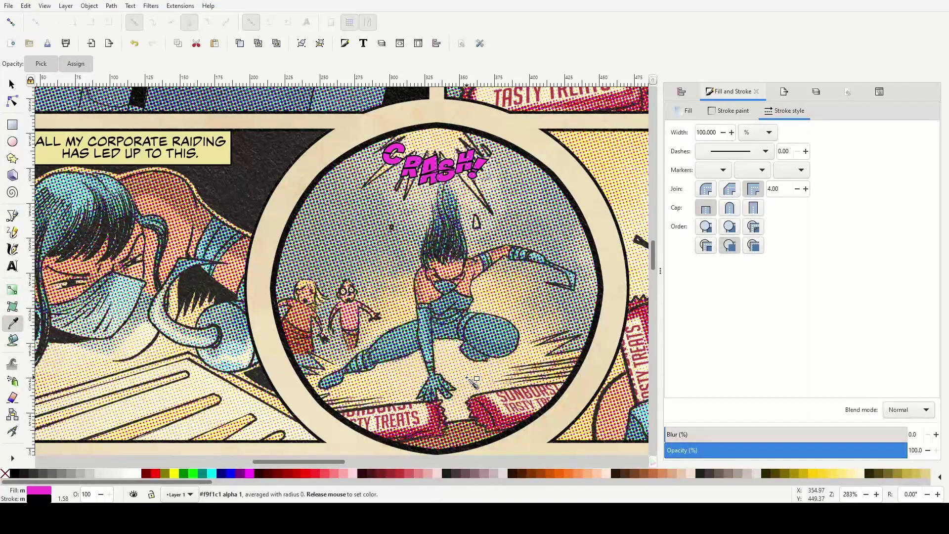
Fill "CRASH!" with the cream sampled from the floor beside the crouching figure's hand, and color its outline magenta from the candy wrapper
{"action": "left_click", "coordinate": [473, 381]}
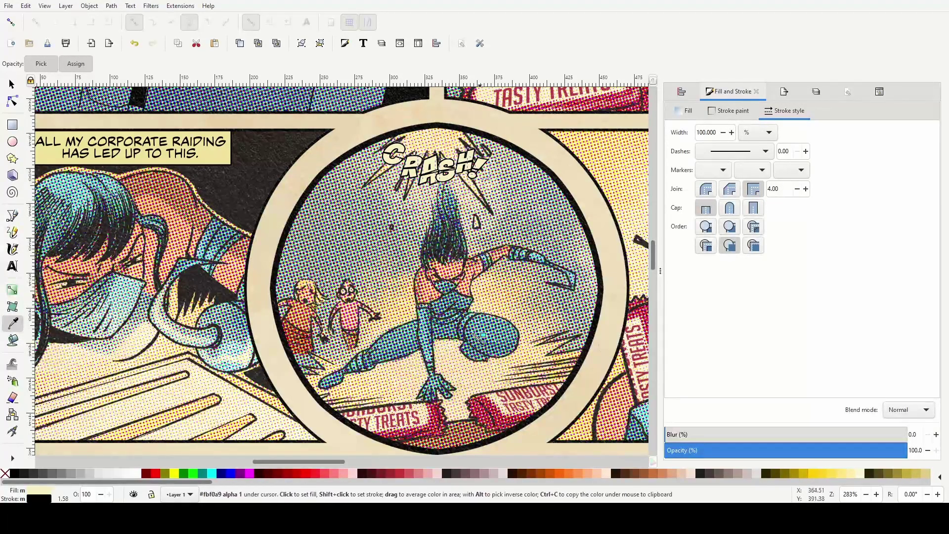
{"action": "left_click", "coordinate": [485, 405], "text": "shift"}
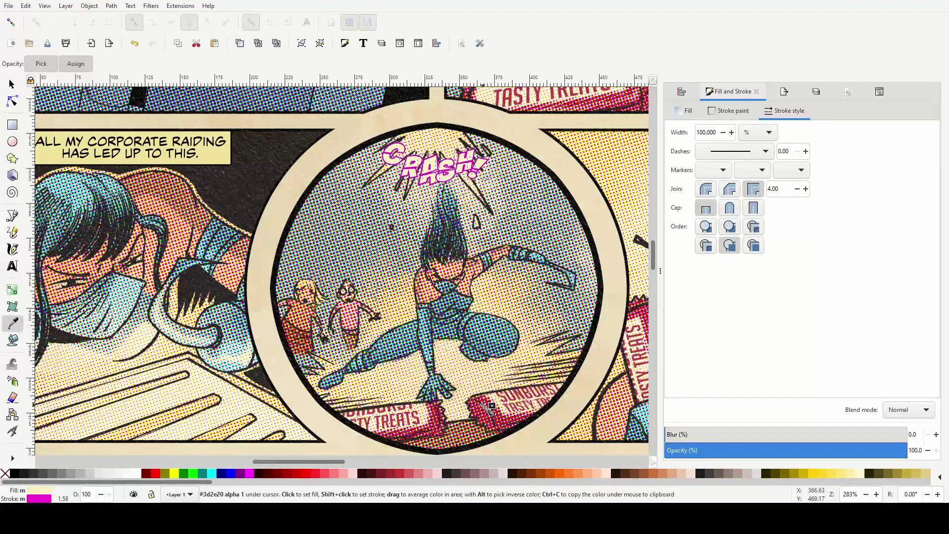
Try green, off-white, gray-green and pale mint outlines on the "CRASH!" letters, sampling the colors from the circular panel's artwork
{"action": "left_click", "coordinate": [310, 320], "text": "shift"}
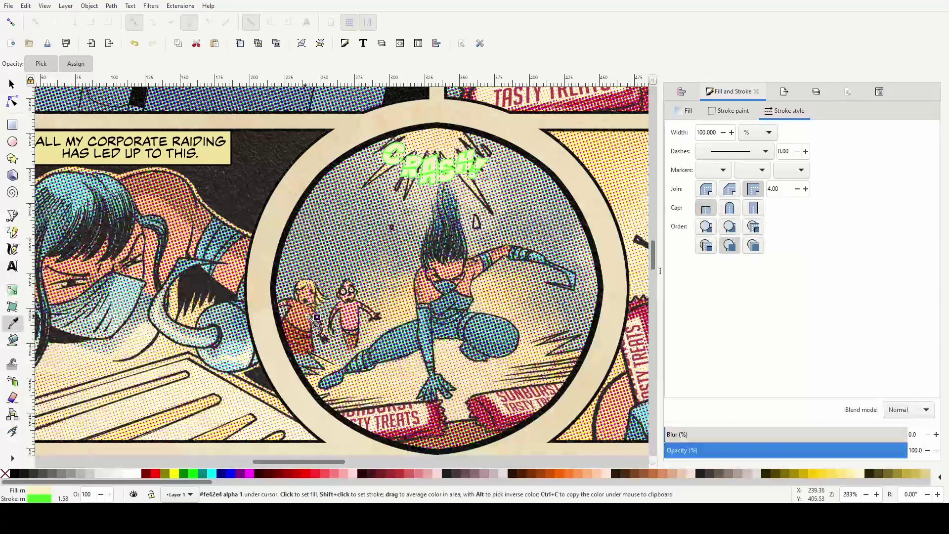
{"action": "left_click", "coordinate": [445, 254], "text": "shift"}
{"action": "left_click", "coordinate": [464, 342], "text": "shift"}
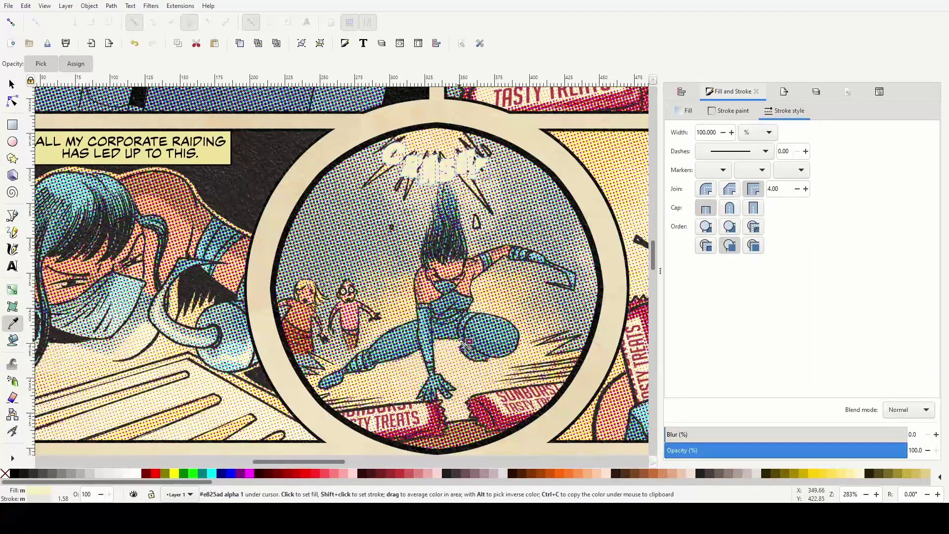
{"action": "left_click", "coordinate": [449, 321], "text": "shift"}
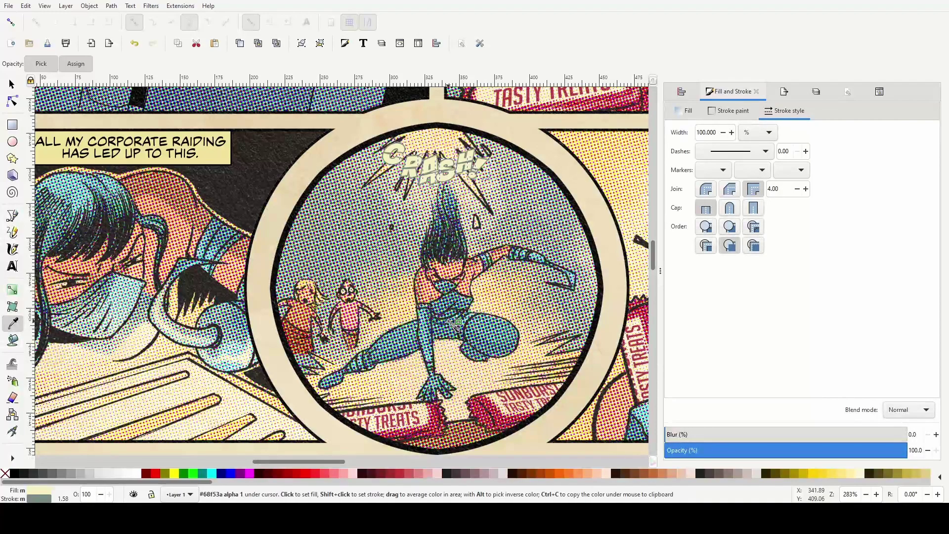
{"action": "left_click", "coordinate": [465, 327], "text": "shift"}
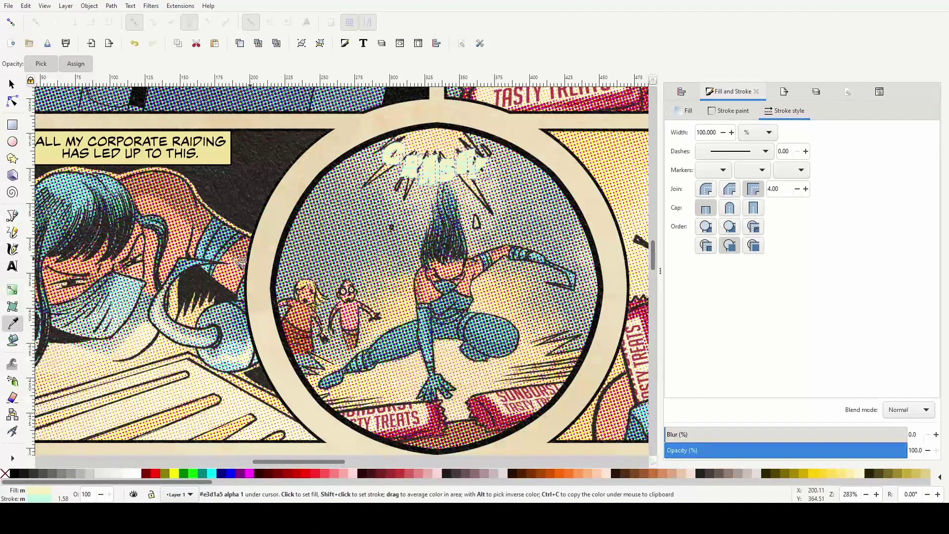
Color the "CRASH!" outline near-black from the masked figure's hair, and fill the letters with the pale yellow sampled from a caption box
{"action": "left_click", "coordinate": [105, 240], "text": "shift"}
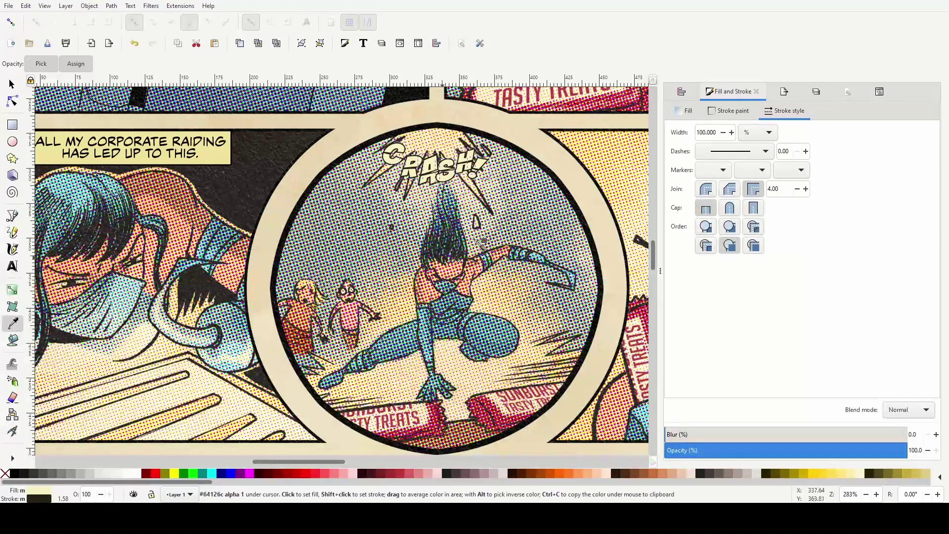
{"action": "scroll", "coordinate": [496, 207], "scroll_direction": "up", "scroll_amount": 10}
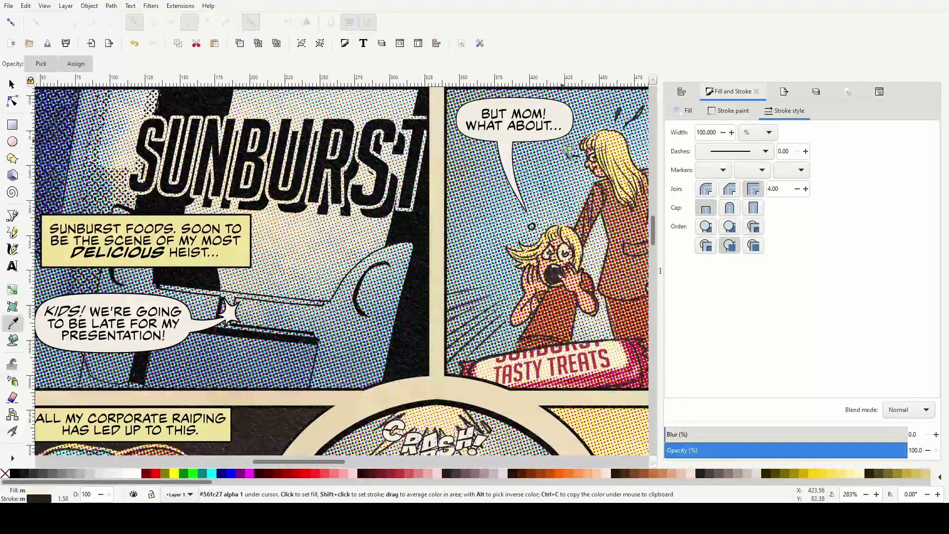
{"action": "left_click", "coordinate": [237, 264]}
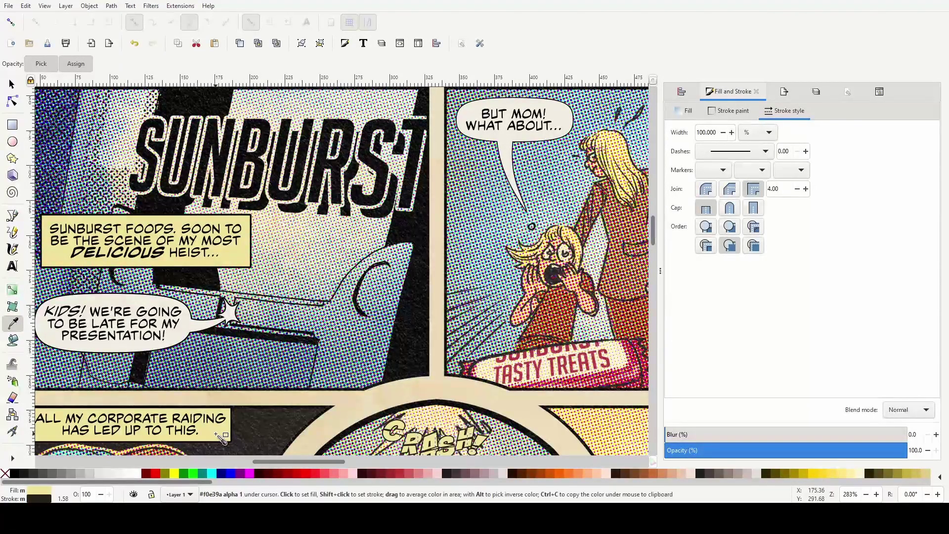
{"action": "scroll", "coordinate": [413, 377], "scroll_direction": "down", "scroll_amount": 8}
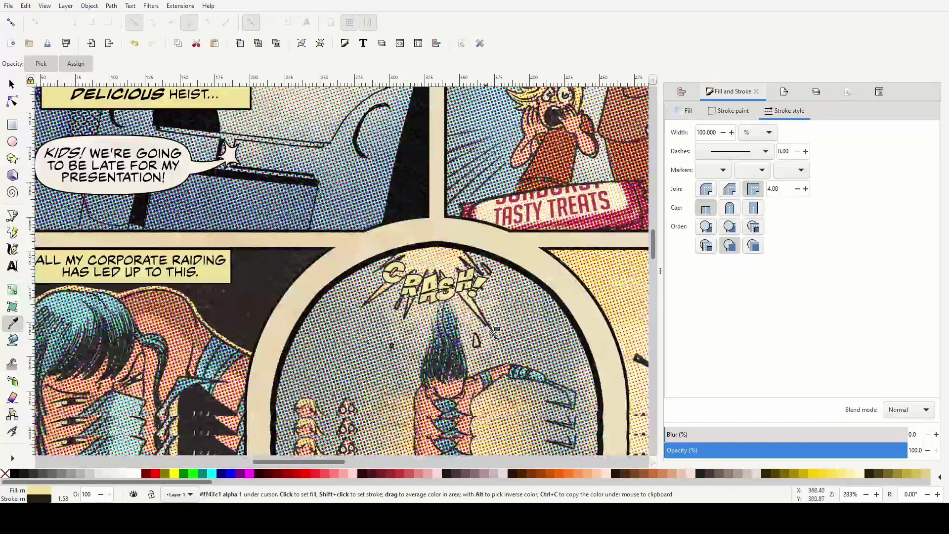
{"action": "scroll", "coordinate": [491, 330], "scroll_direction": "down", "scroll_amount": 2}
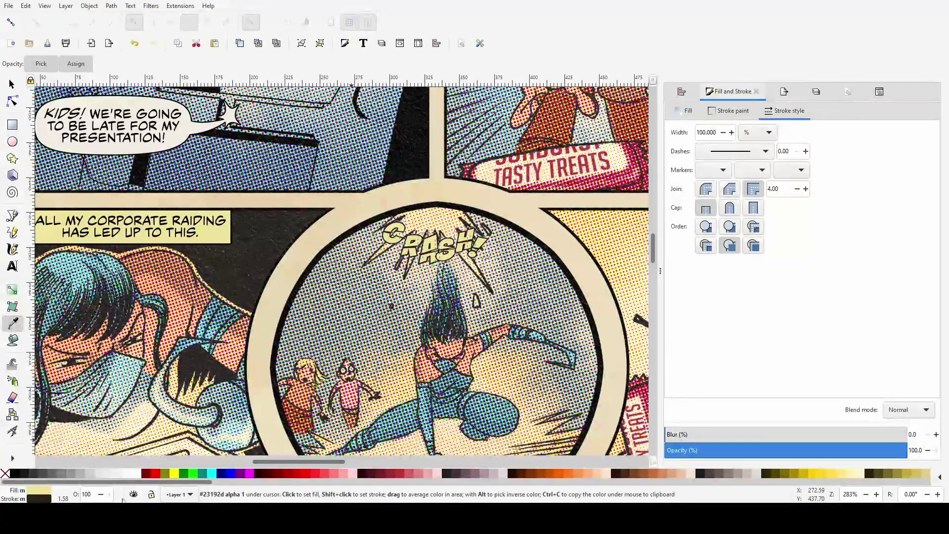
Try an orange fill, ee883cff, on the "CRASH!" letters by adjusting the hue and saturation
{"action": "left_click", "coordinate": [39, 491]}
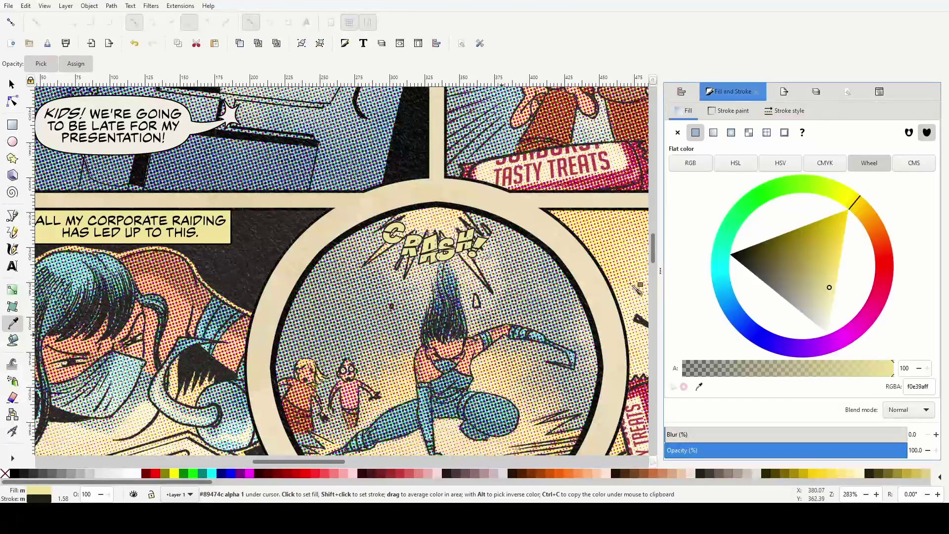
{"action": "left_click_drag", "start_coordinate": [873, 223], "coordinate": [884, 227]}
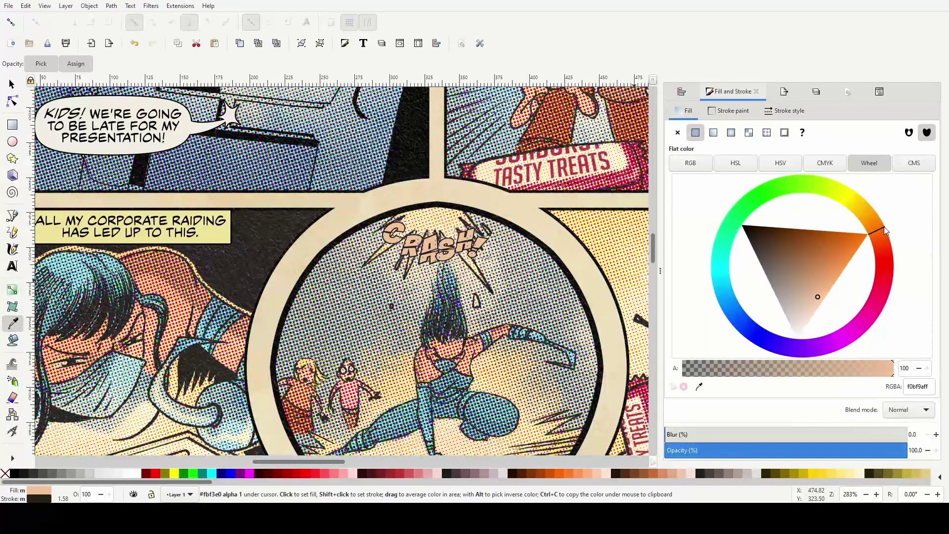
{"action": "left_click", "coordinate": [833, 278]}
{"action": "mouse_move", "coordinate": [836, 278]}
{"action": "left_mouse_down"}
{"action": "mouse_move", "coordinate": [829, 265]}
{"action": "mouse_move", "coordinate": [843, 258]}
{"action": "left_mouse_up"}
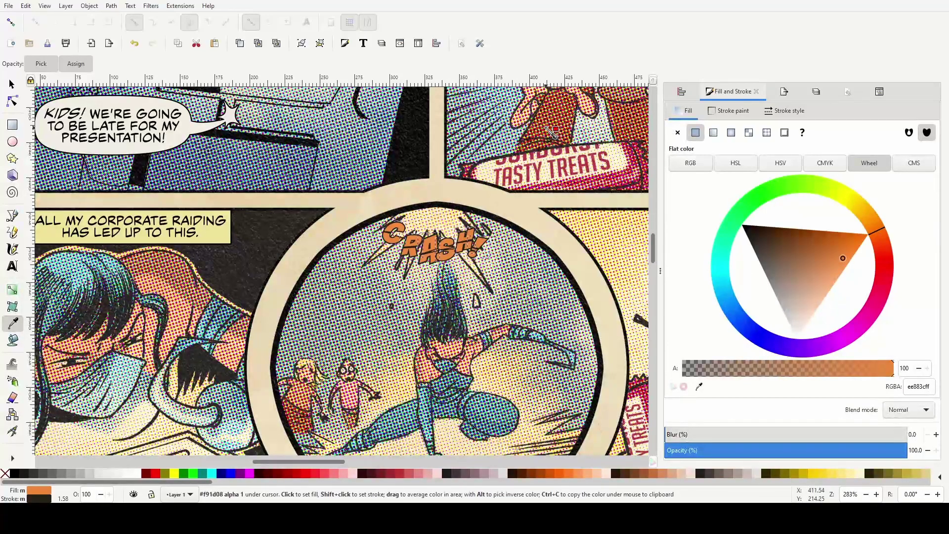
Examine the red halftone dots of the child's outfit above the candy bar, and darken the orange "CRASH!" fill to e17e35ff
{"action": "scroll", "coordinate": [571, 124], "scroll_direction": "up", "scroll_amount": 2}
{"action": "scroll", "coordinate": [571, 124], "scroll_direction": "up", "scroll_amount": 3}
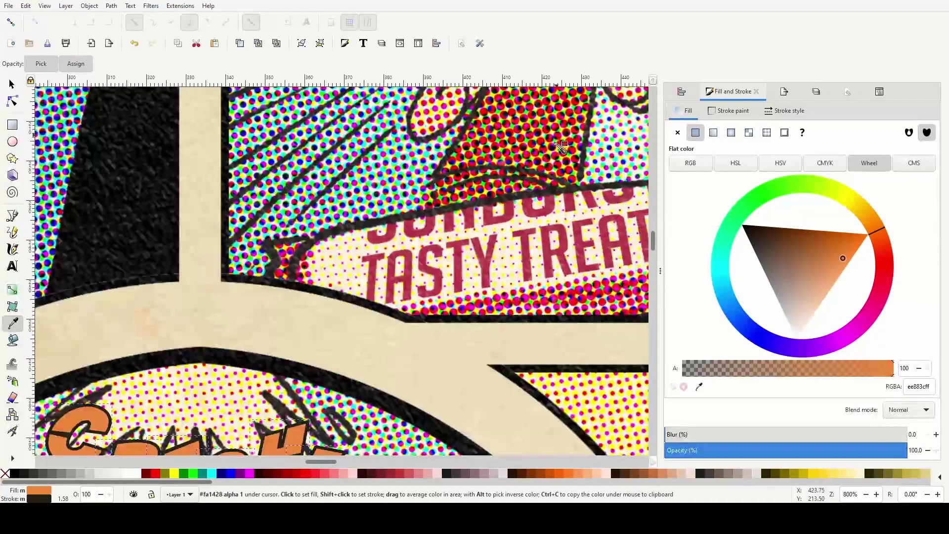
{"action": "scroll", "coordinate": [531, 161], "scroll_direction": "up", "scroll_amount": 3}
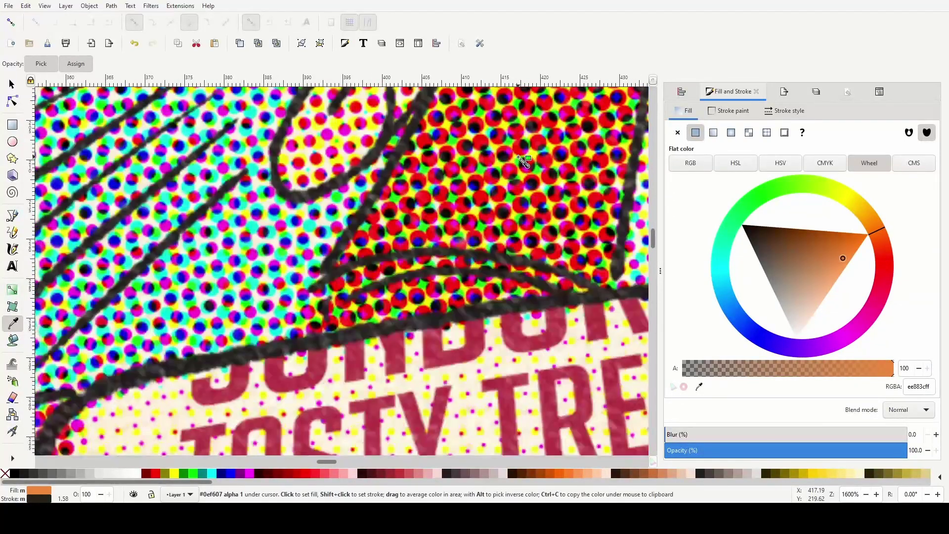
{"action": "scroll", "coordinate": [503, 228], "scroll_direction": "up", "scroll_amount": 1}
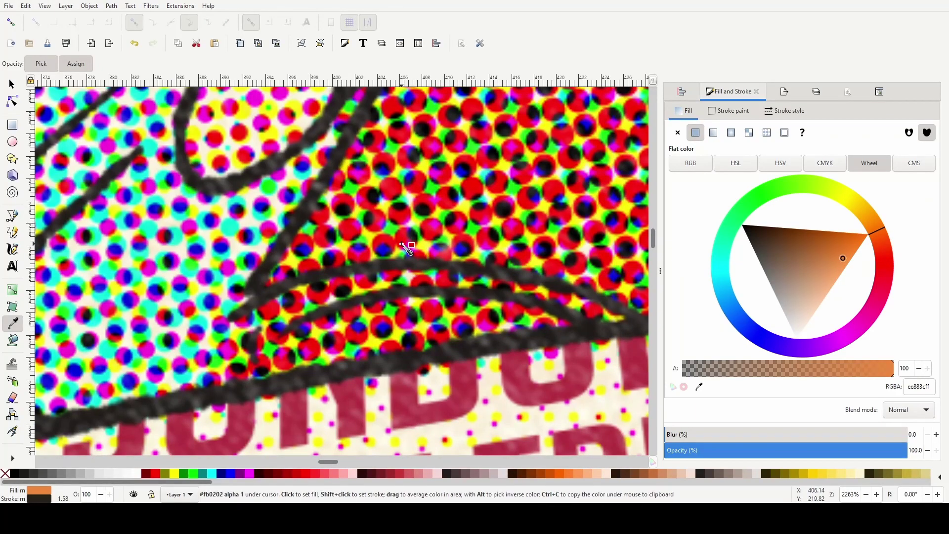
{"action": "scroll", "coordinate": [458, 245], "scroll_direction": "down", "scroll_amount": 5}
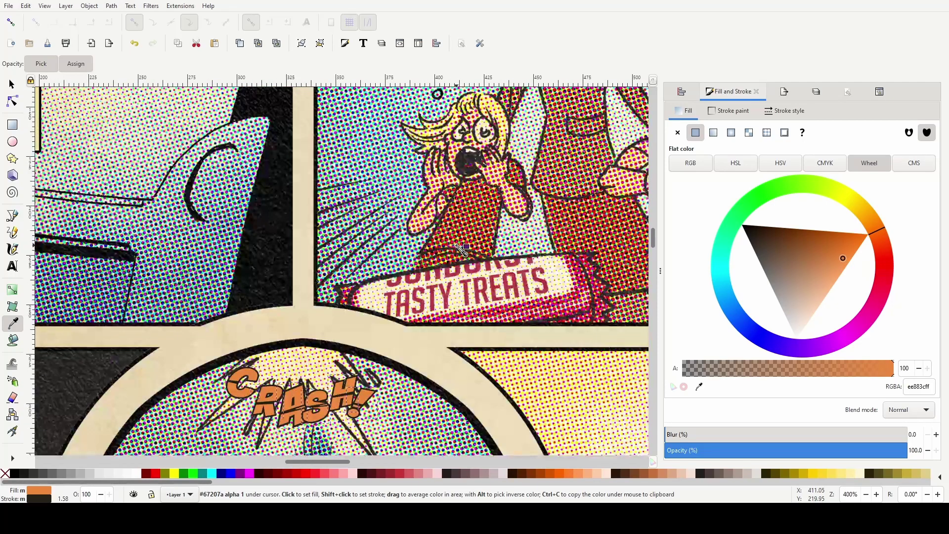
{"action": "scroll", "coordinate": [464, 249], "scroll_direction": "down", "scroll_amount": 1}
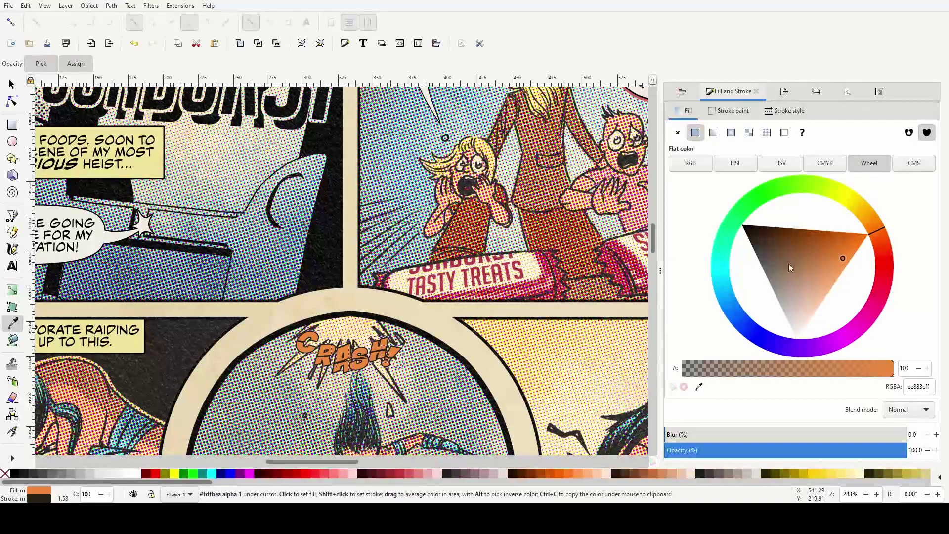
{"action": "left_click_drag", "start_coordinate": [841, 260], "coordinate": [839, 255]}
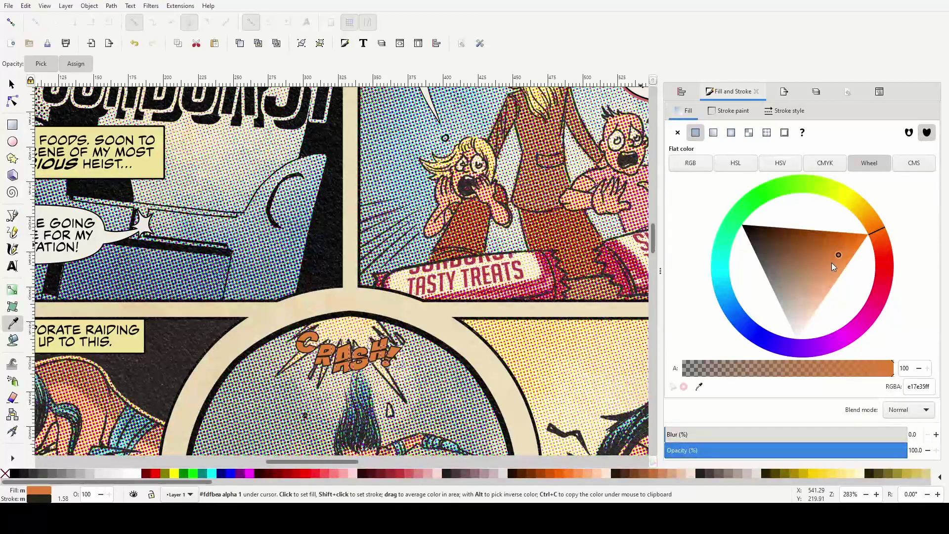
Fill the "CRASH!" letters with the caption box's pale yellow and saturate it to efdc73ff
{"action": "scroll", "coordinate": [223, 296], "scroll_direction": "up", "scroll_amount": 8}
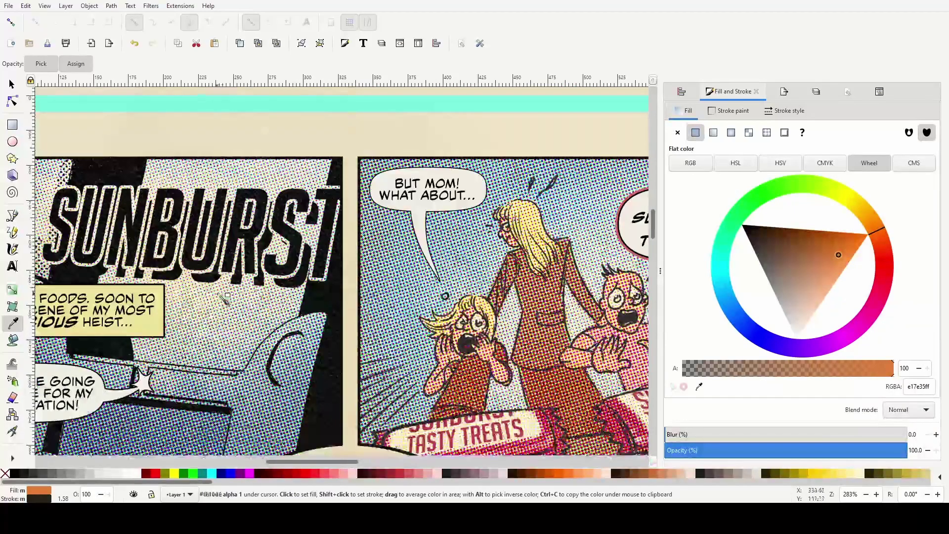
{"action": "scroll", "coordinate": [223, 296], "scroll_direction": "down", "scroll_amount": 8}
{"action": "left_click", "coordinate": [306, 367]}
{"action": "scroll", "coordinate": [307, 367], "scroll_direction": "down", "scroll_amount": 6}
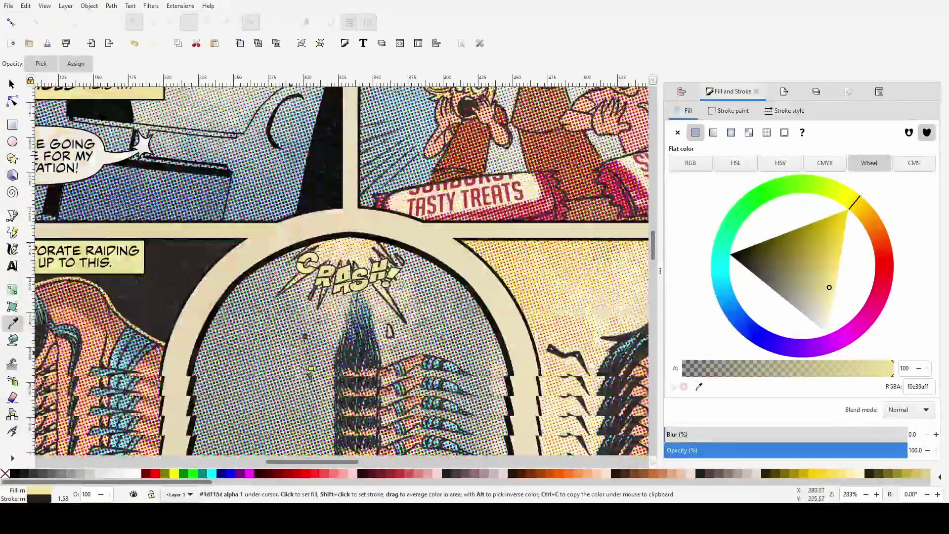
{"action": "scroll", "coordinate": [317, 286], "scroll_direction": "up", "scroll_amount": 1, "text": "ctrl"}
{"action": "scroll", "coordinate": [451, 369], "scroll_direction": "up", "scroll_amount": 2}
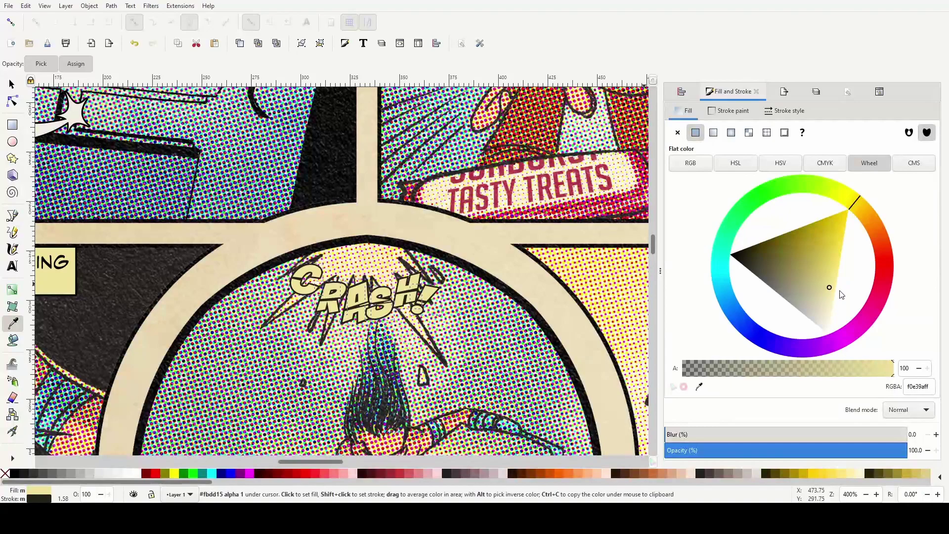
{"action": "left_click_drag", "start_coordinate": [830, 288], "coordinate": [831, 269]}
Set the opacity of the "CRASH!" letters to 85% and check them against the whole page
{"action": "left_click_drag", "start_coordinate": [906, 454], "coordinate": [859, 455]}
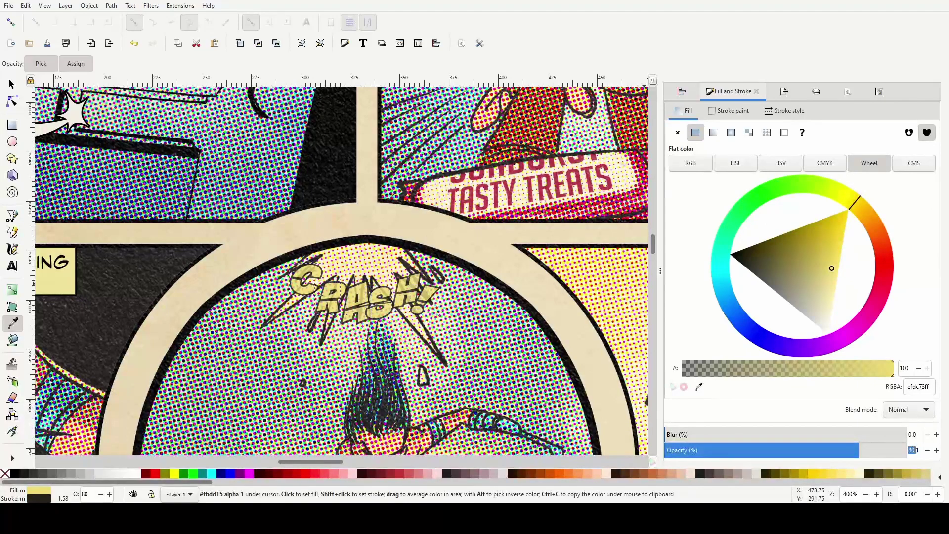
{"action": "type", "text": "5"}
{"action": "key", "text": "Return"}
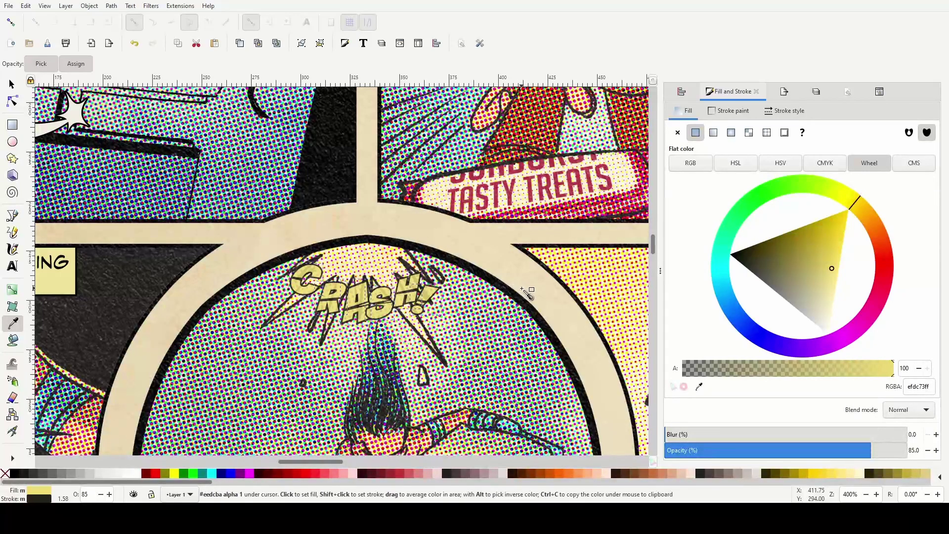
{"action": "scroll", "coordinate": [527, 293], "scroll_direction": "down", "scroll_amount": 2}
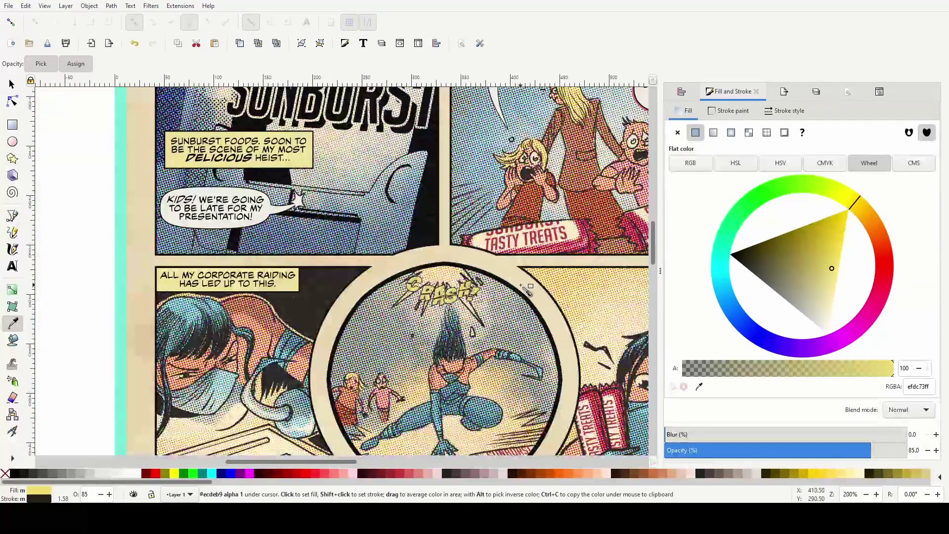
{"action": "scroll", "coordinate": [527, 291], "scroll_direction": "down", "scroll_amount": 2}
{"action": "scroll", "coordinate": [526, 290], "scroll_direction": "down", "scroll_amount": 2}
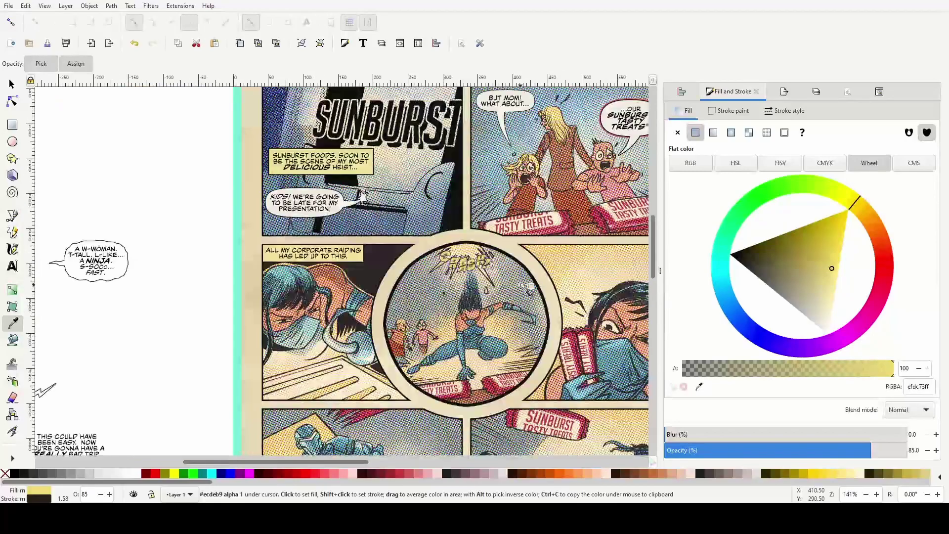
{"action": "scroll", "coordinate": [527, 290], "scroll_direction": "up", "scroll_amount": 4}
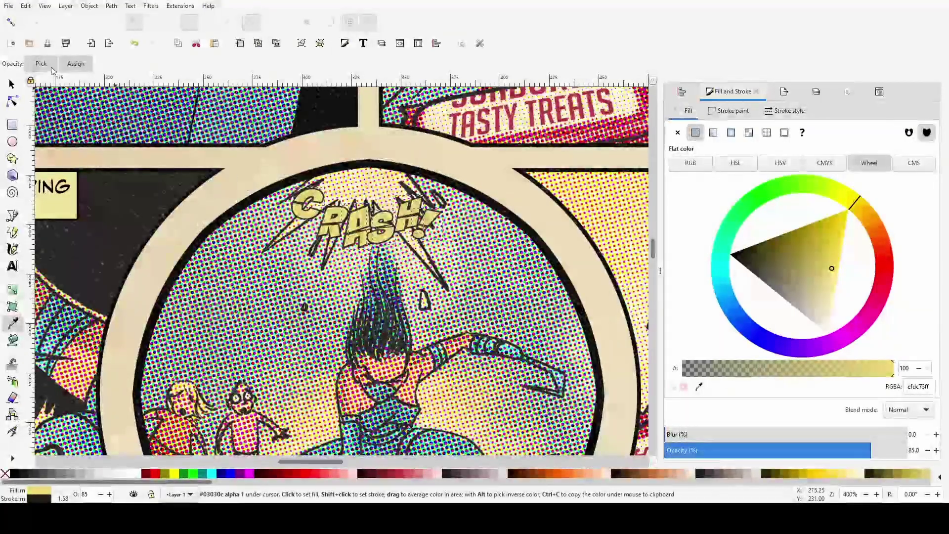
Set the outline width of the exclamation mark in "CRASH!" to 2.2 px and increase it to 2.6 px
{"action": "left_click", "coordinate": [12, 85]}
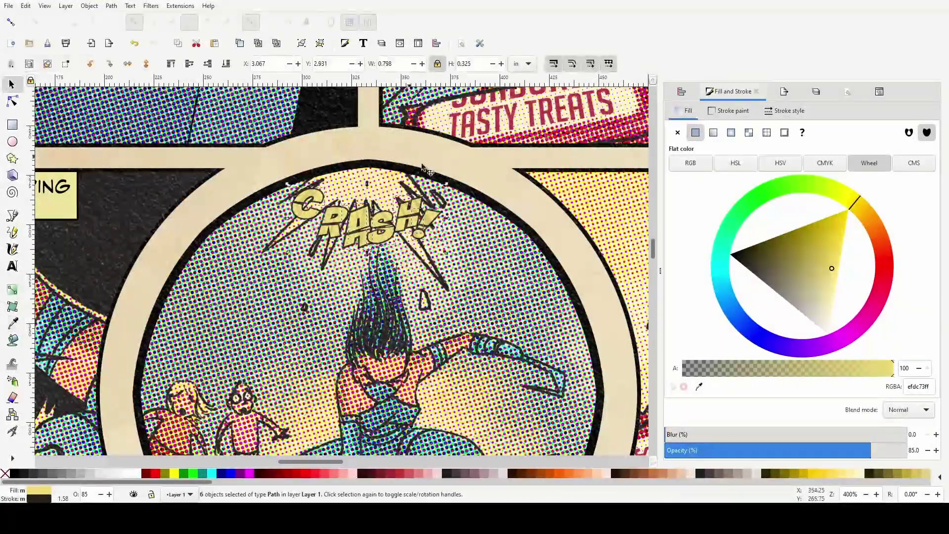
{"action": "left_click", "coordinate": [488, 176]}
{"action": "scroll", "coordinate": [432, 182], "scroll_direction": "up", "scroll_amount": 1}
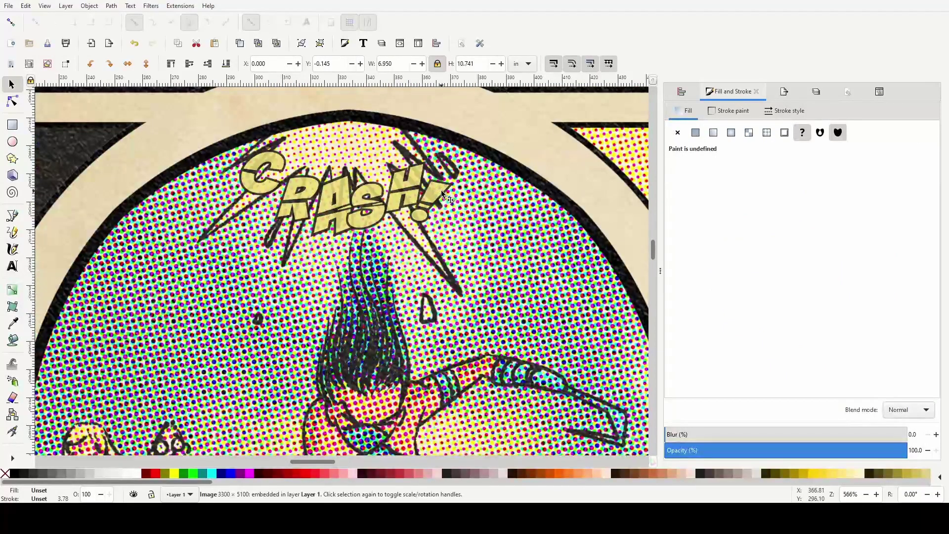
{"action": "left_click", "coordinate": [441, 190]}
{"action": "left_click", "coordinate": [786, 112]}
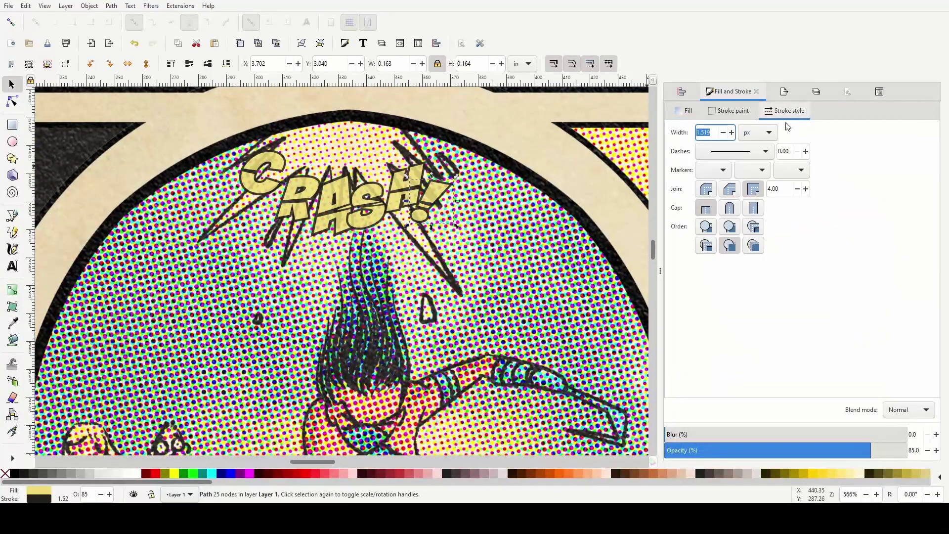
{"action": "left_click", "coordinate": [711, 134]}
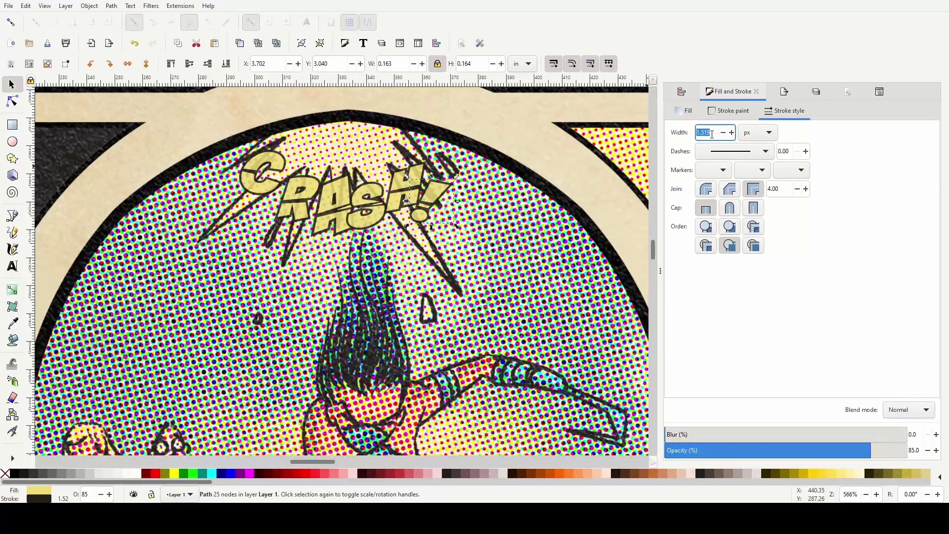
{"action": "type", "text": "22"}
{"action": "key", "text": "Tab"}
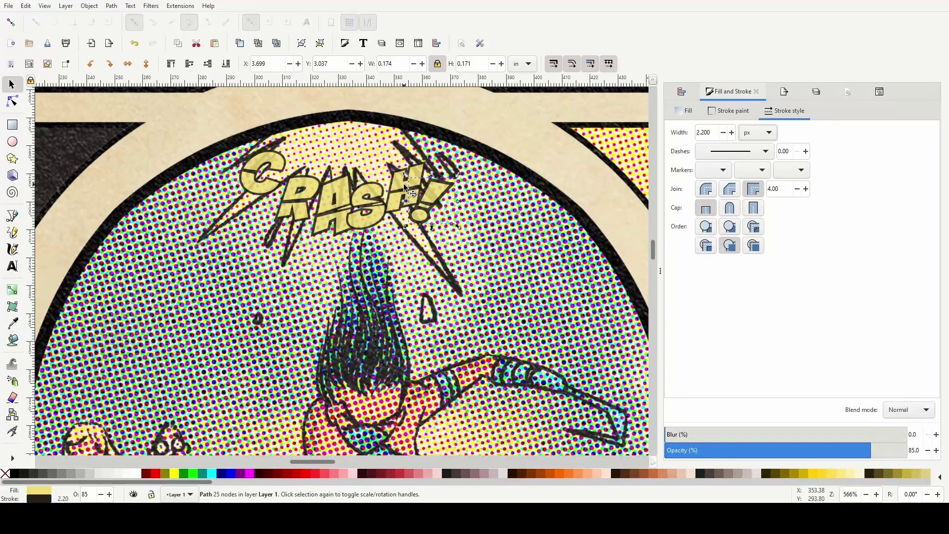
{"action": "double_click", "coordinate": [713, 137]}
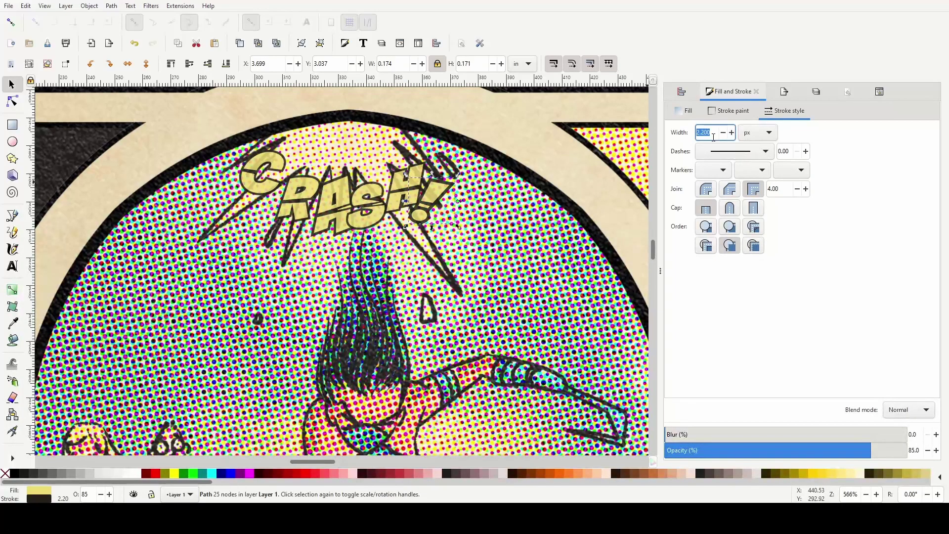
{"action": "type", "text": "2.6"}
{"action": "key", "text": "Tab"}
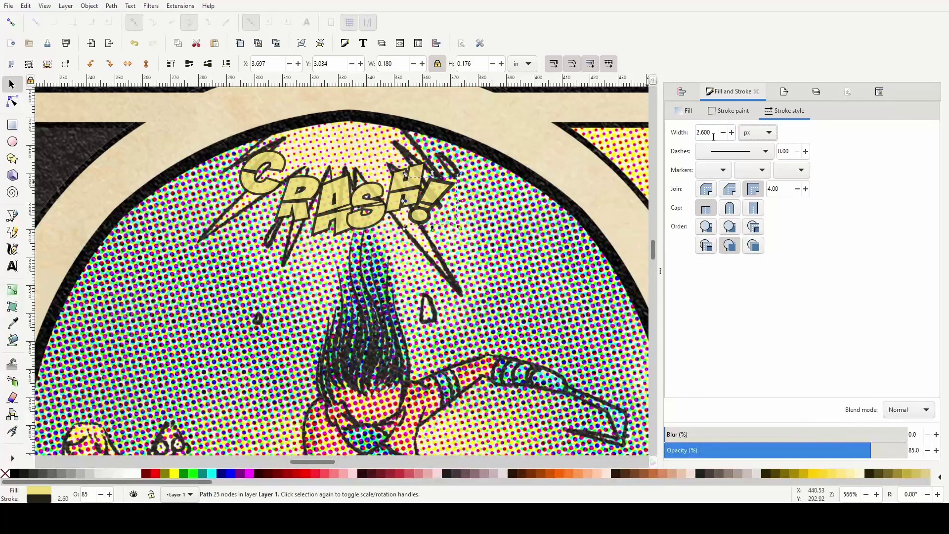
Set the outline width of the letter H in "CRASH!" to 2.6 px
{"action": "left_click", "coordinate": [399, 186]}
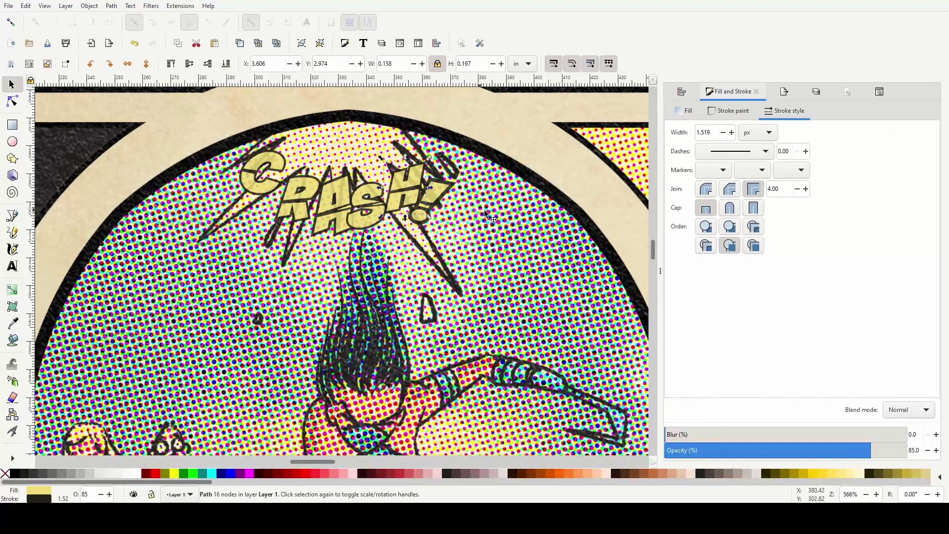
{"action": "triple_click", "coordinate": [704, 134]}
{"action": "type", "text": "2.6"}
{"action": "key", "text": "Tab"}
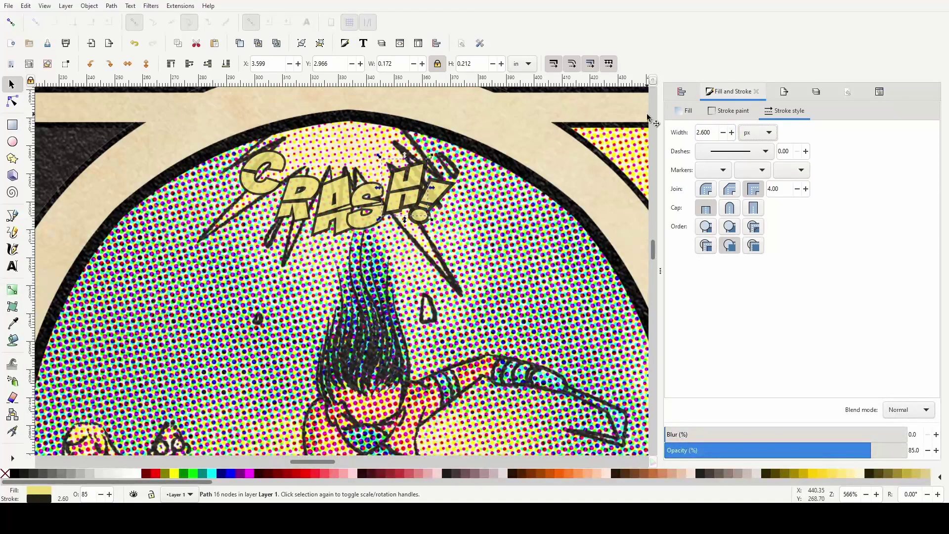
Set the outline width of the letters S and A in "CRASH!" to 2.6 px
{"action": "left_click", "coordinate": [356, 226]}
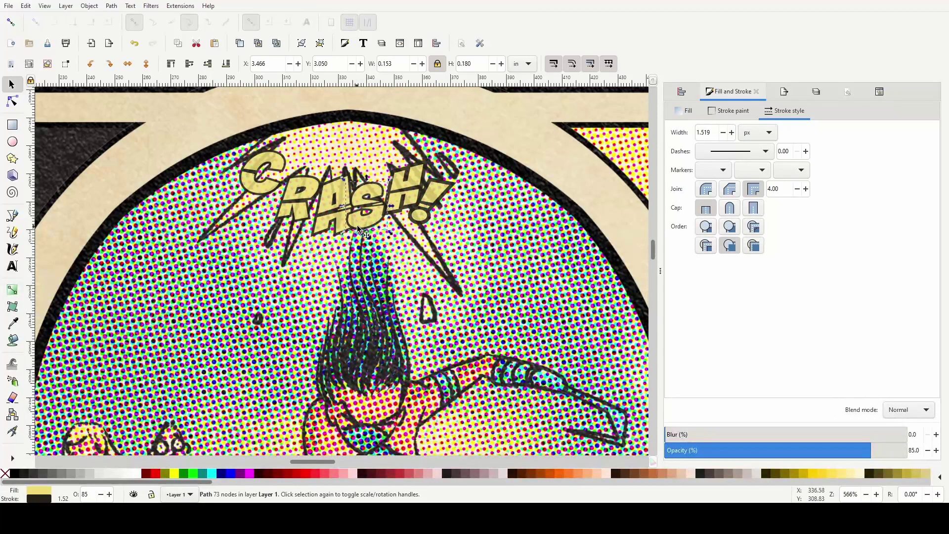
{"action": "triple_click", "coordinate": [709, 131]}
{"action": "type", "text": "2.6"}
{"action": "key", "text": "Tab"}
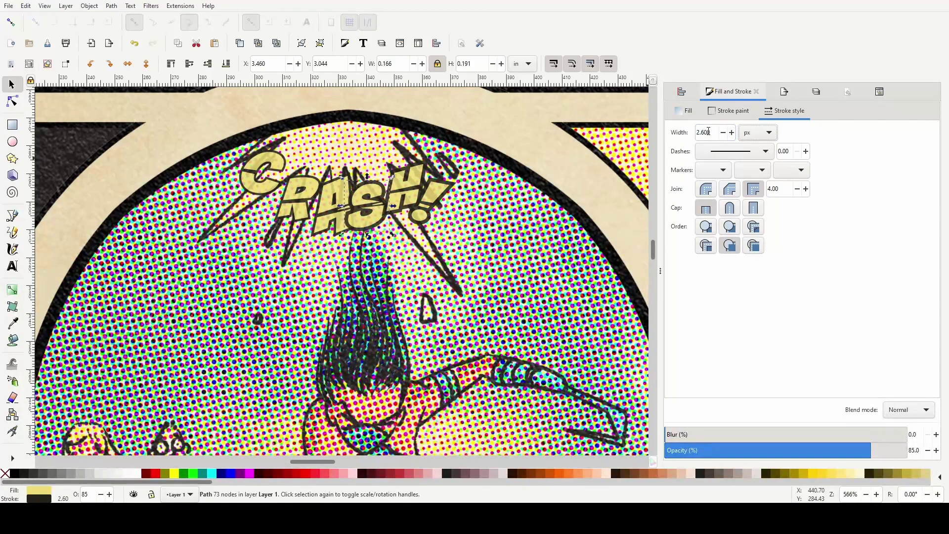
{"action": "left_click", "coordinate": [334, 198]}
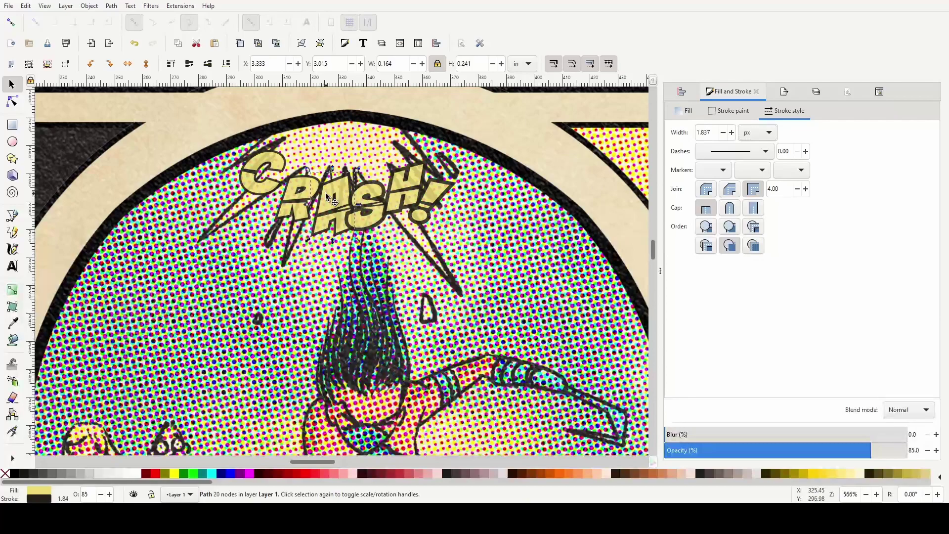
{"action": "triple_click", "coordinate": [714, 131]}
{"action": "type", "text": "2.6"}
{"action": "key", "text": "Tab"}
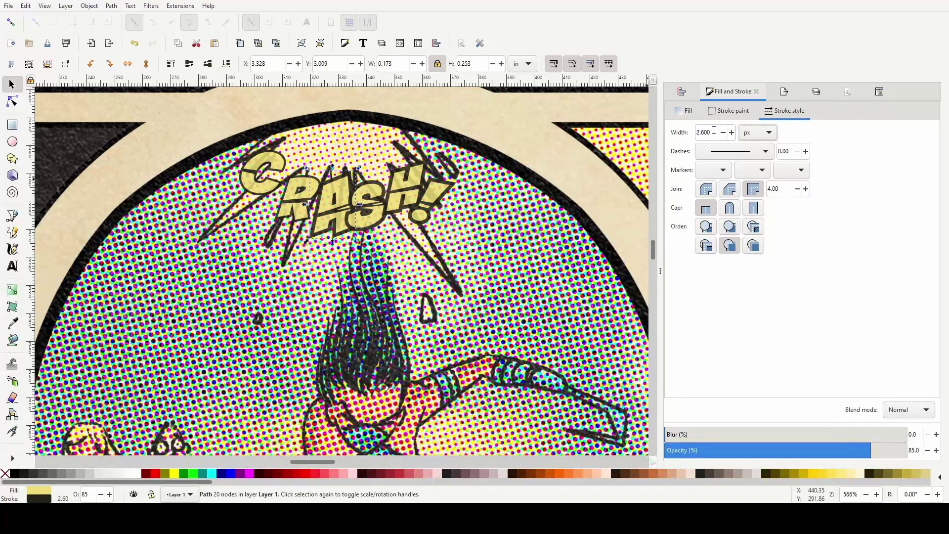
Set the outline width of the letters R and C in "CRASH!" to 2.6 px and deselect the lettering
{"action": "left_click", "coordinate": [296, 197]}
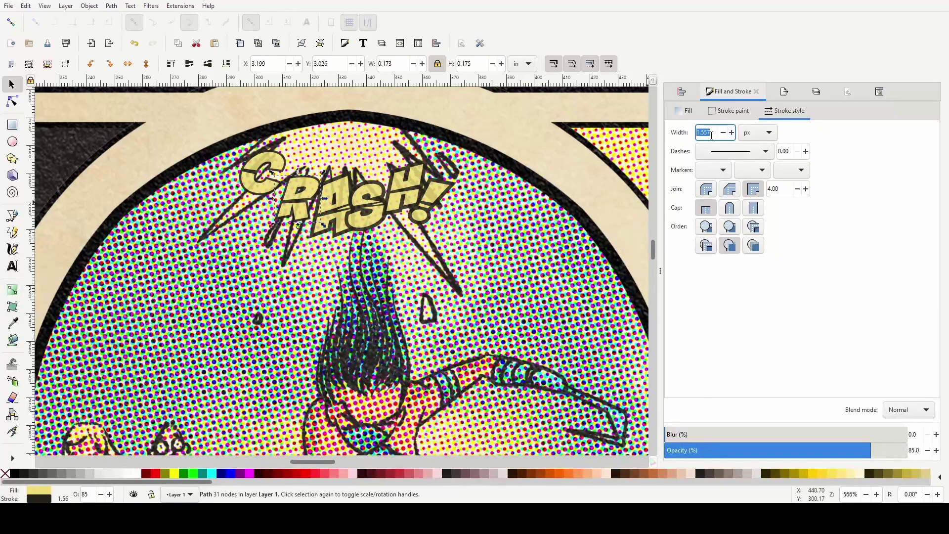
{"action": "type", "text": "2.6"}
{"action": "key", "text": "Tab"}
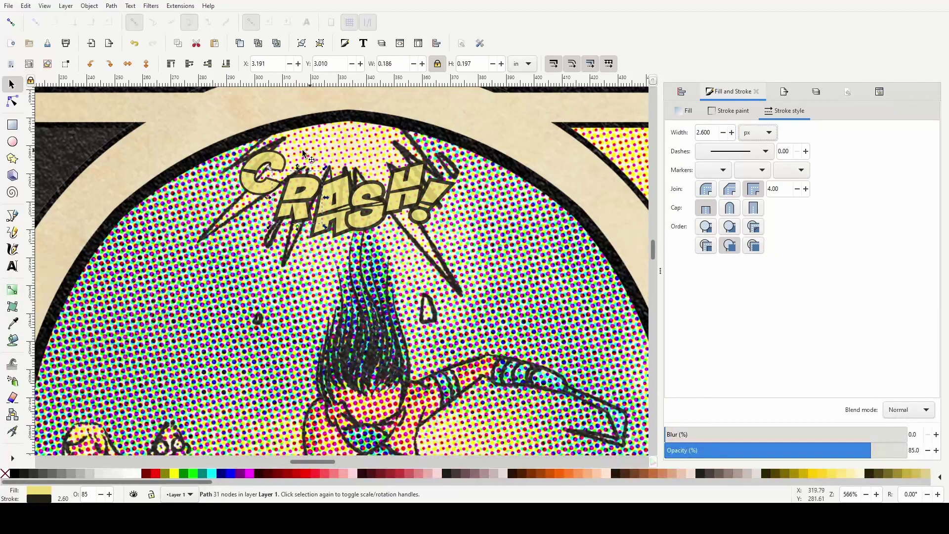
{"action": "left_click", "coordinate": [269, 156]}
{"action": "triple_click", "coordinate": [705, 132]}
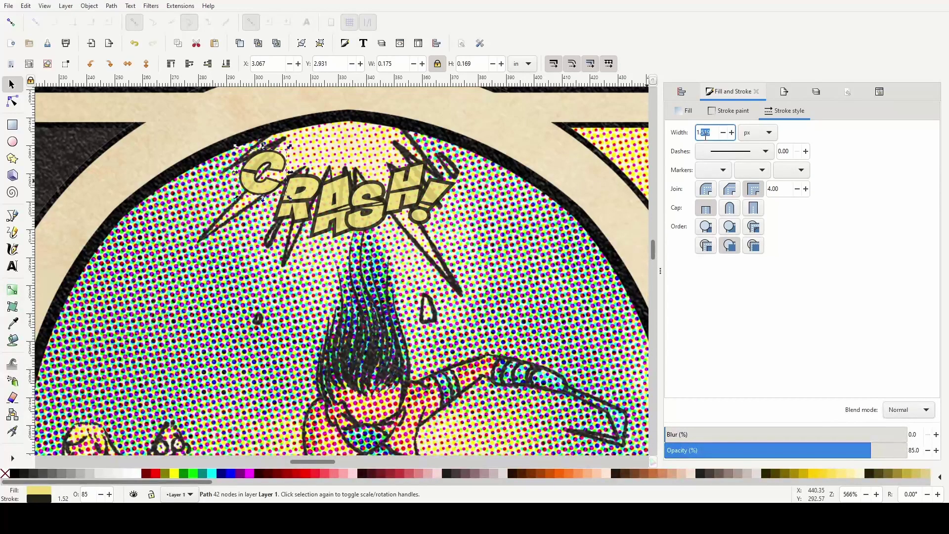
{"action": "type", "text": "2.6"}
{"action": "key", "text": "Tab"}
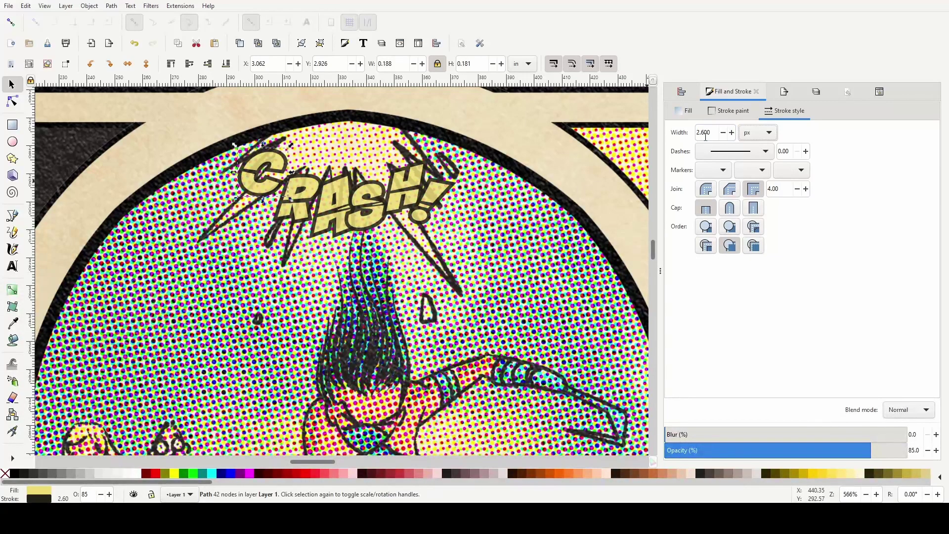
{"action": "scroll", "coordinate": [383, 232], "scroll_direction": "down", "scroll_amount": 1, "text": "ctrl"}
{"action": "scroll", "coordinate": [405, 238], "scroll_direction": "down", "scroll_amount": 2}
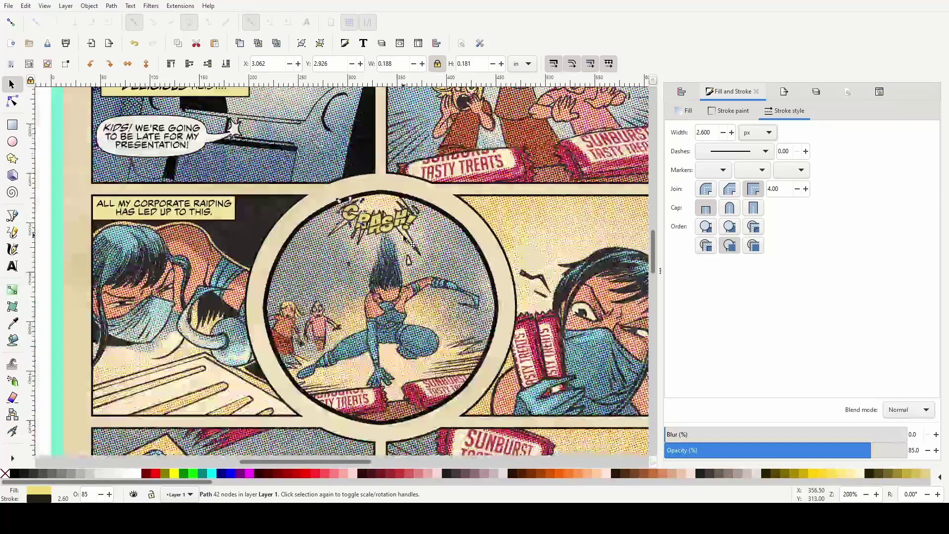
{"action": "scroll", "coordinate": [479, 275], "scroll_direction": "down", "scroll_amount": 1}
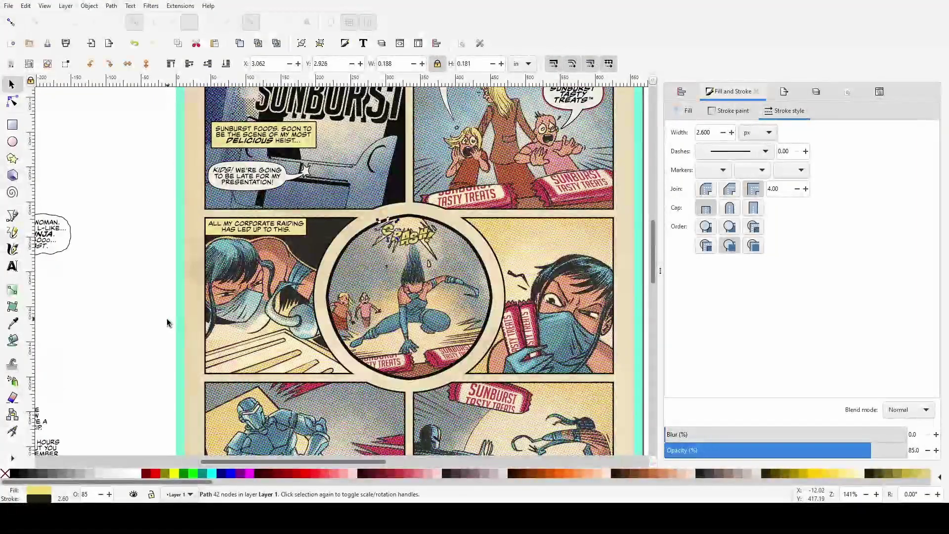
{"action": "left_click", "coordinate": [142, 343]}
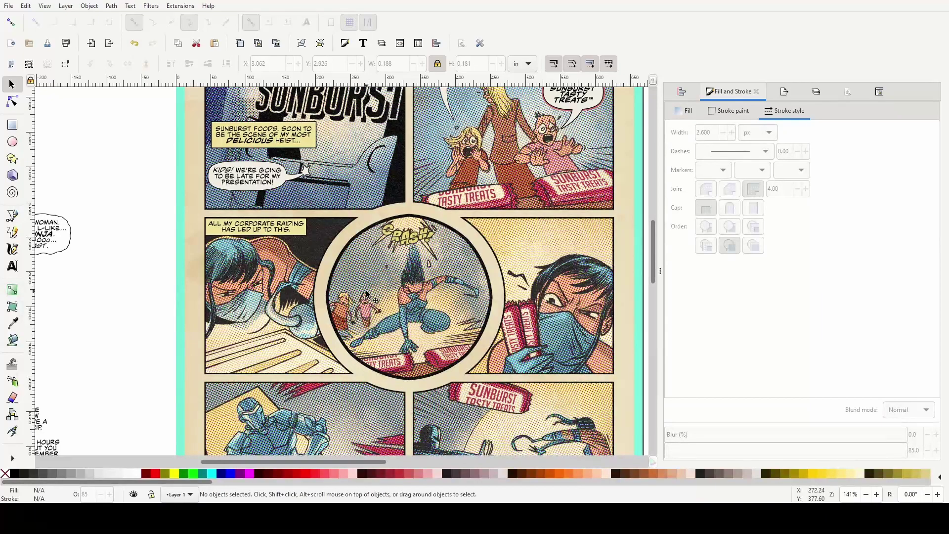
Reduce the font size of the whole "OH NO! IT'S BLACK BIRD!" text to 8 pt
{"action": "scroll", "coordinate": [367, 294], "scroll_direction": "right", "scroll_amount": 5}
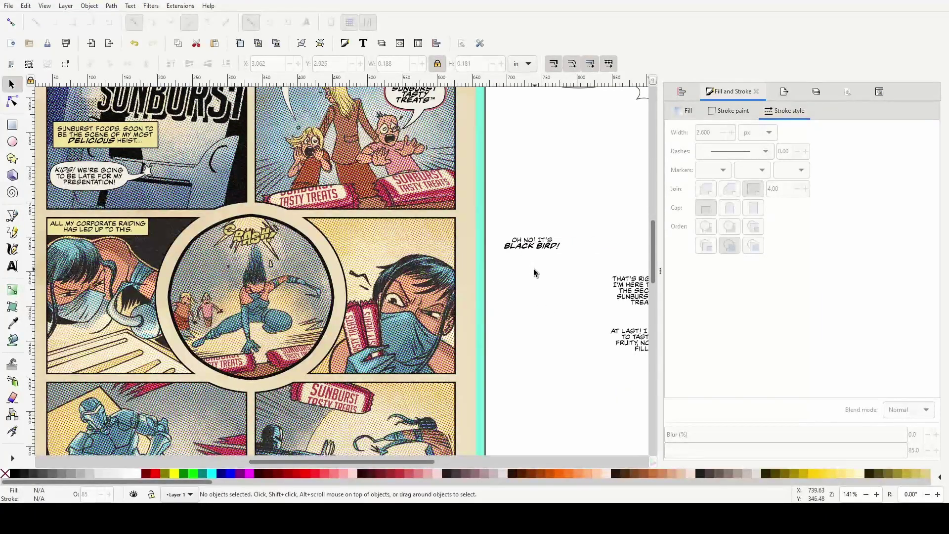
{"action": "left_click", "coordinate": [524, 248]}
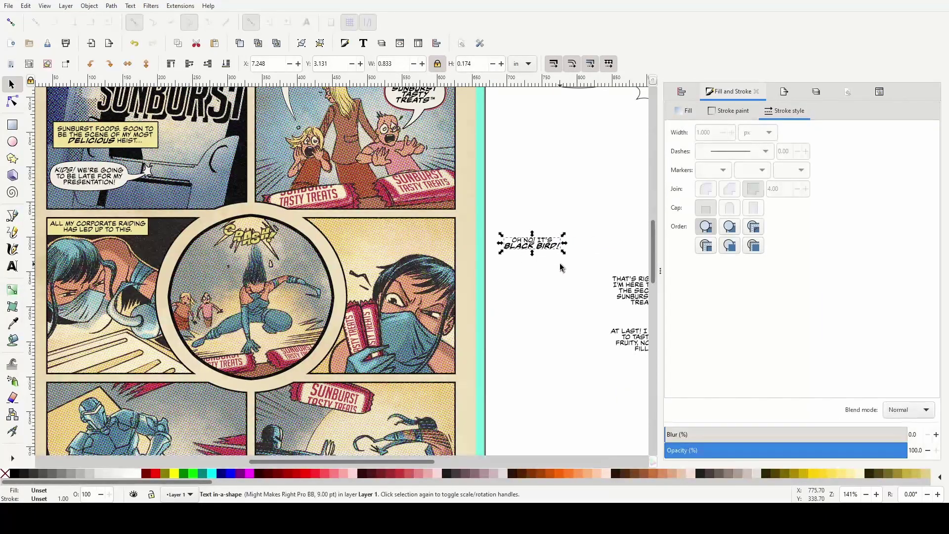
{"action": "double_click", "coordinate": [524, 249]}
{"action": "key", "text": "ctrl+a"}
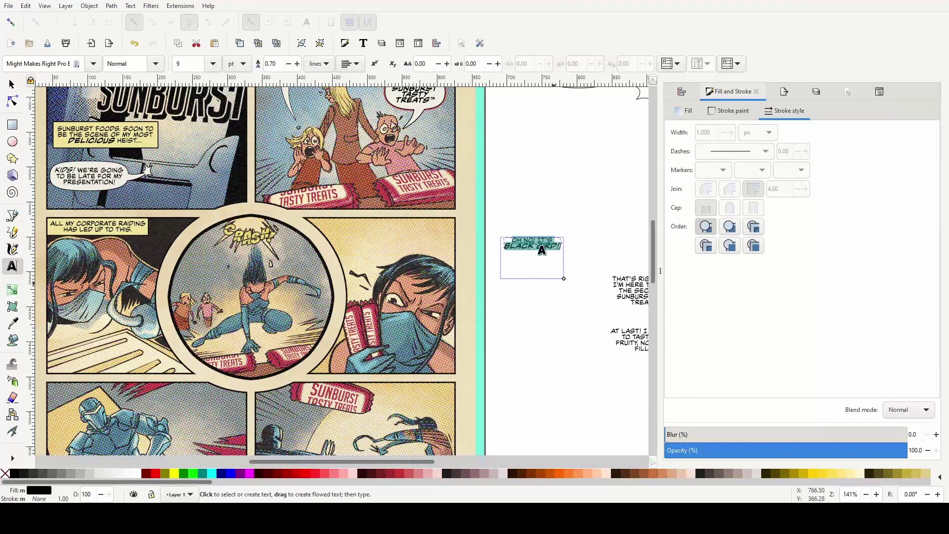
{"action": "left_click", "coordinate": [202, 116]}
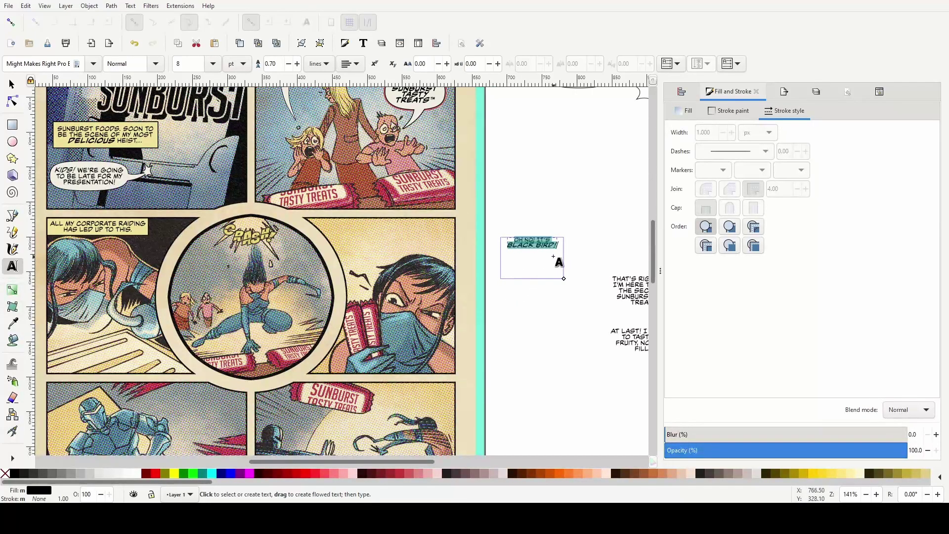
{"action": "left_click", "coordinate": [529, 244]}
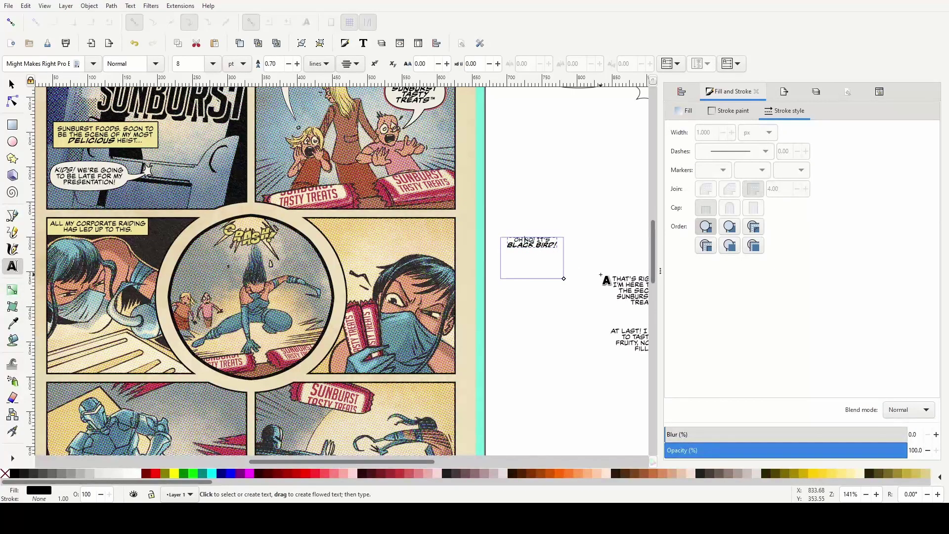
Place a copy of the spiky burst balloon around the "OH NO! IT'S BLACK BIRD!" text and lower it behind the lettering
{"action": "scroll", "coordinate": [564, 258], "scroll_direction": "up", "scroll_amount": 2}
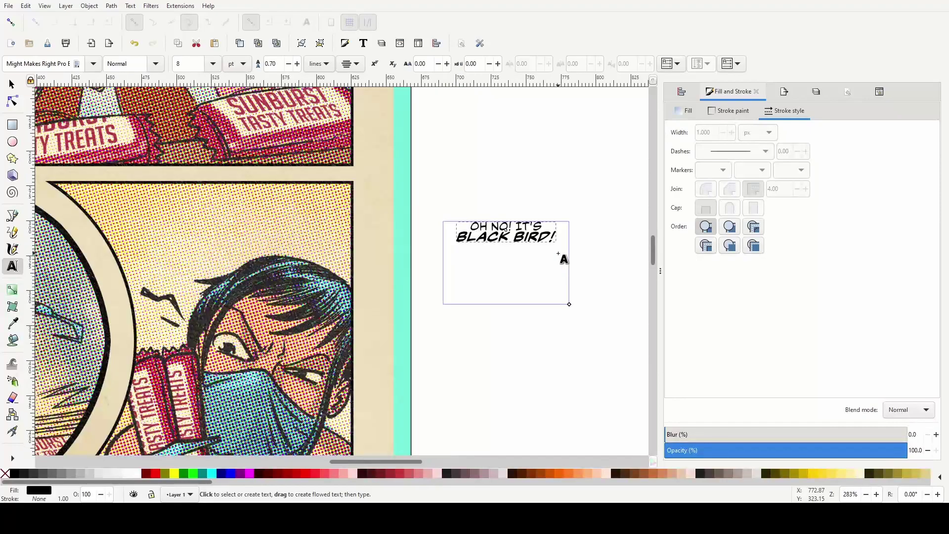
{"action": "scroll", "coordinate": [564, 258], "scroll_direction": "left", "scroll_amount": 2}
{"action": "scroll", "coordinate": [559, 254], "scroll_direction": "right", "scroll_amount": 2}
{"action": "scroll", "coordinate": [571, 217], "scroll_direction": "down", "scroll_amount": 2}
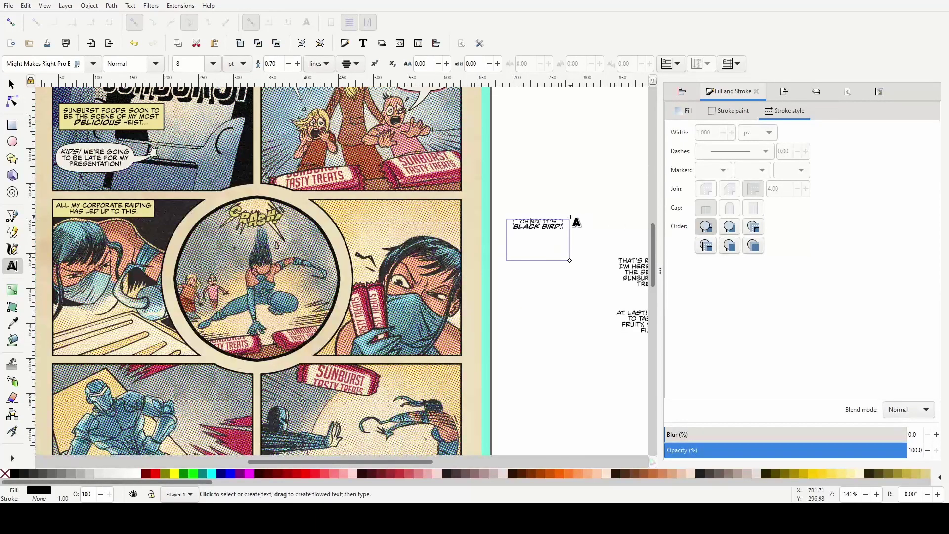
{"action": "scroll", "coordinate": [571, 217], "scroll_direction": "left", "scroll_amount": 6}
{"action": "scroll", "coordinate": [571, 217], "scroll_direction": "right", "scroll_amount": 8}
{"action": "scroll", "coordinate": [575, 221], "scroll_direction": "up", "scroll_amount": 4}
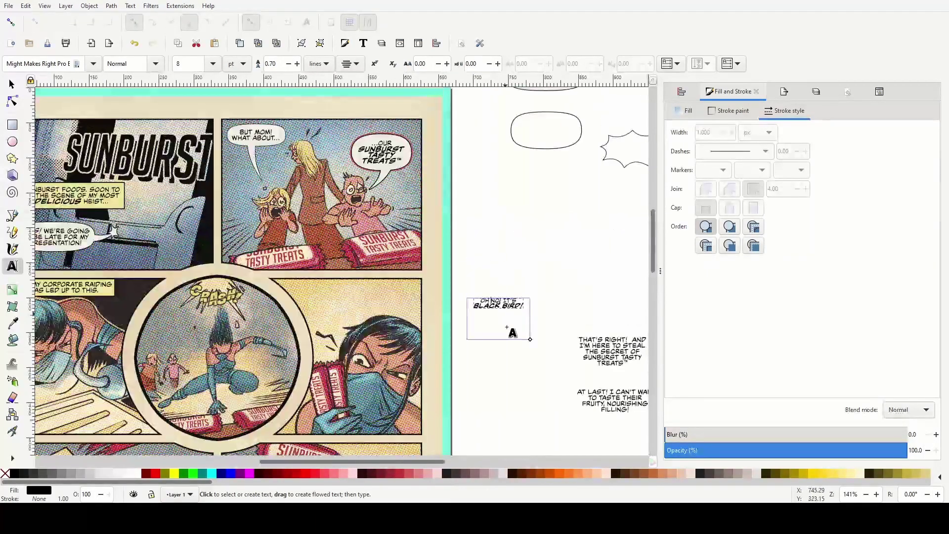
{"action": "left_click", "coordinate": [12, 84]}
{"action": "scroll", "coordinate": [557, 273], "scroll_direction": "right", "scroll_amount": 2}
{"action": "scroll", "coordinate": [556, 273], "scroll_direction": "right", "scroll_amount": 2}
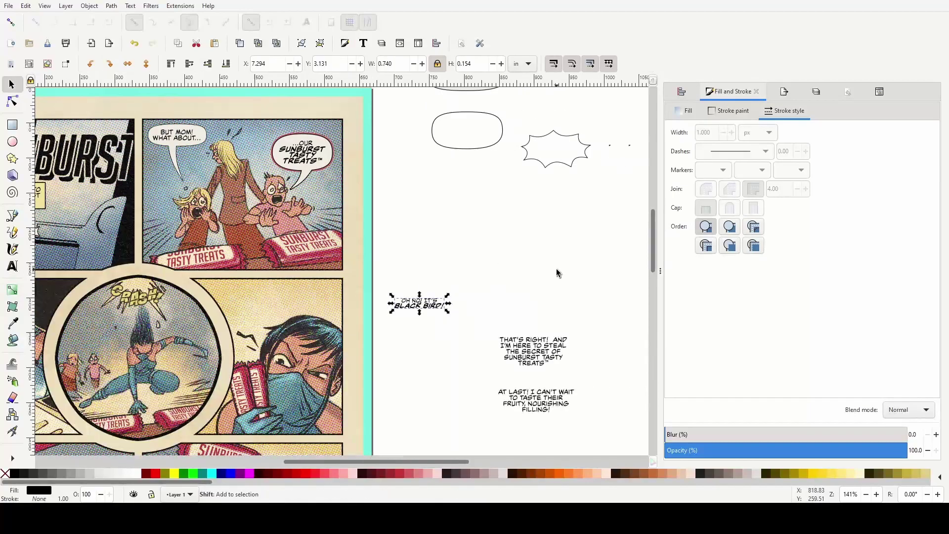
{"action": "left_click", "coordinate": [562, 159]}
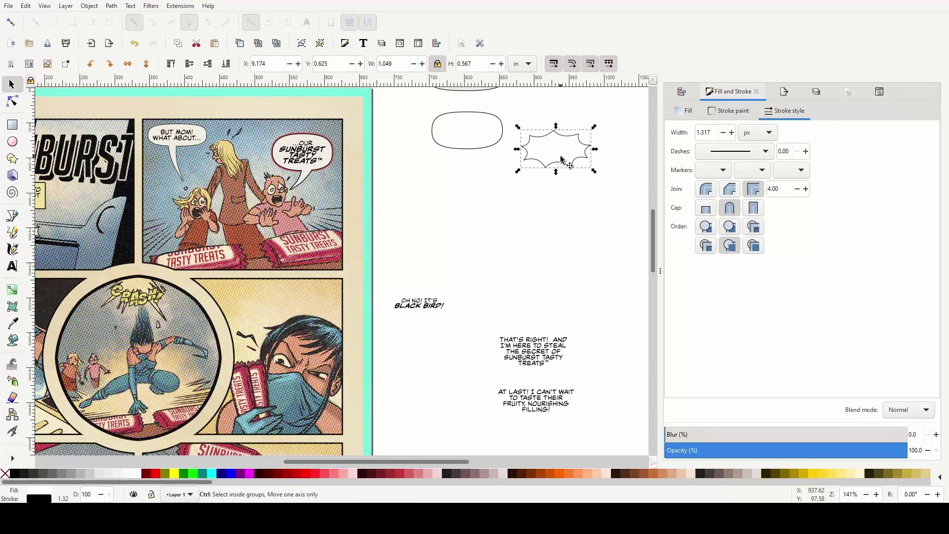
{"action": "left_click_drag", "start_coordinate": [562, 160], "coordinate": [414, 324]}
{"action": "key", "text": "Page_Down"}
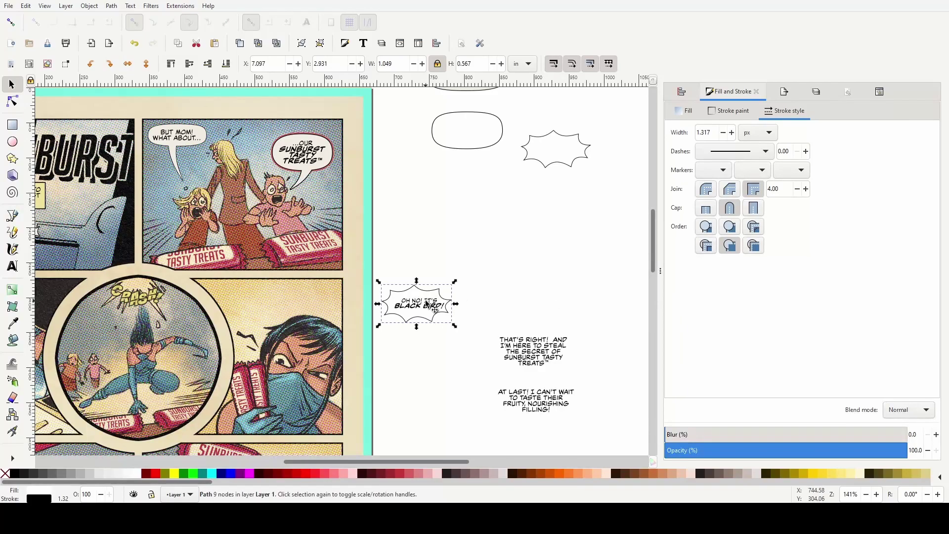
Reposition the burst balloon around "OH NO! IT'S BLACK BIRD!" and shrink it to about 1.02 by 0.45 in
{"action": "scroll", "coordinate": [430, 304], "scroll_direction": "up", "scroll_amount": 5}
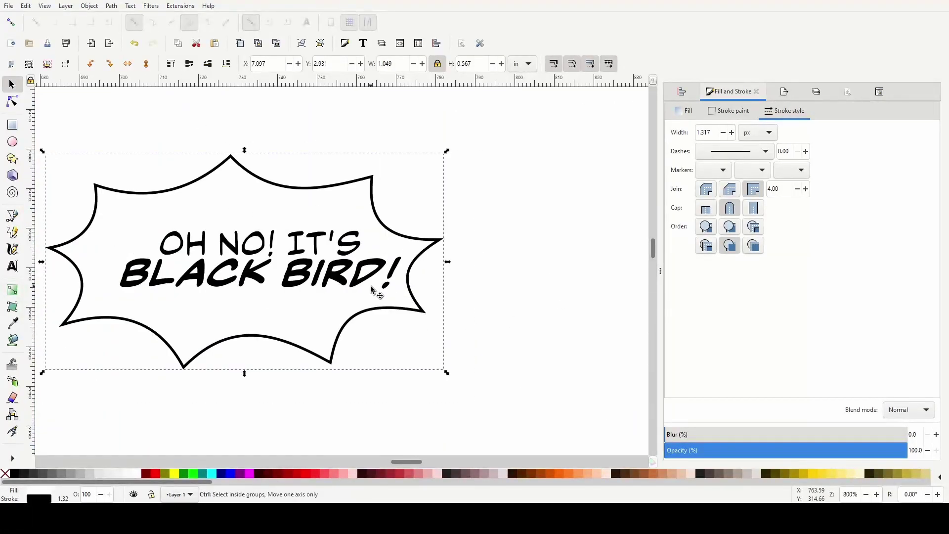
{"action": "left_click_drag", "start_coordinate": [204, 198], "coordinate": [229, 200]}
{"action": "left_click_drag", "start_coordinate": [264, 152], "coordinate": [256, 181]}
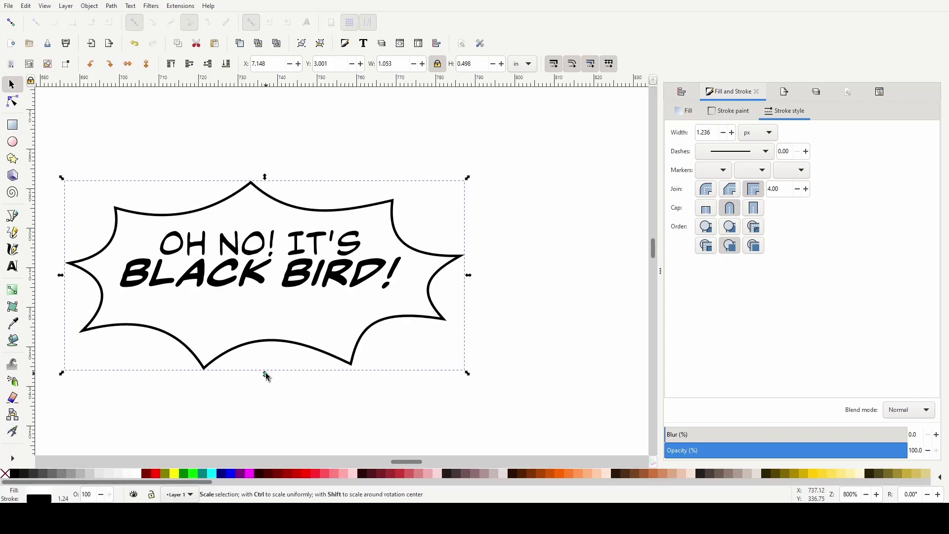
{"action": "left_click_drag", "start_coordinate": [264, 374], "coordinate": [267, 354]}
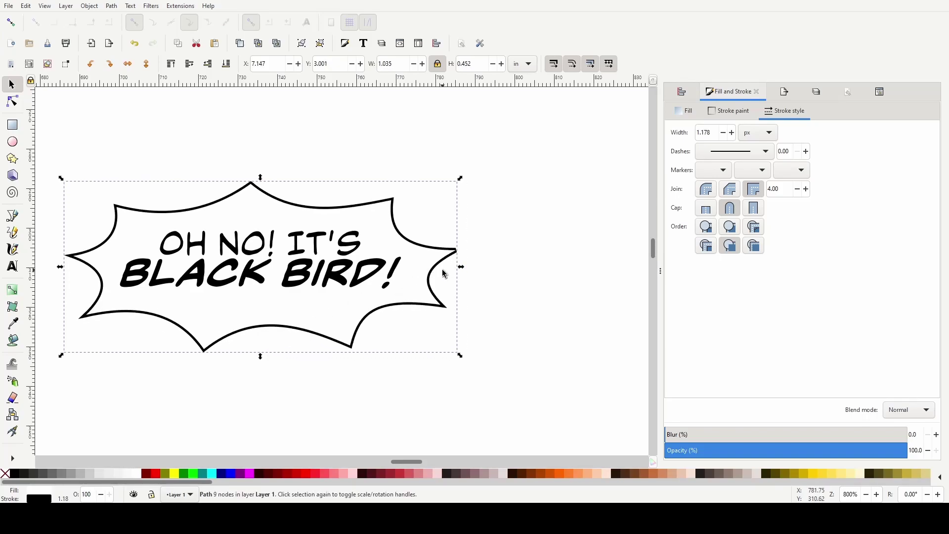
{"action": "left_click_drag", "start_coordinate": [460, 272], "coordinate": [455, 272]}
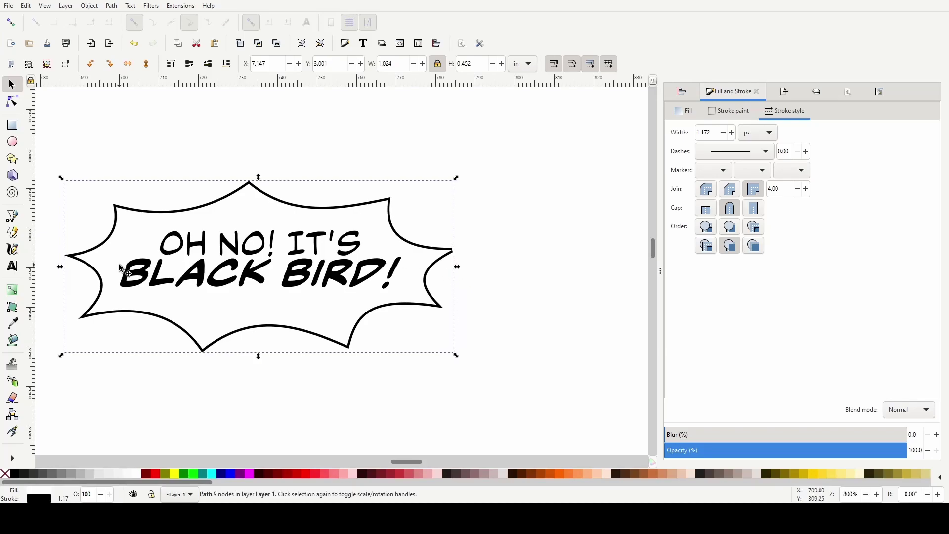
Center the "OH NO! IT'S BLACK BIRD!" text horizontally and vertically on its burst balloon
{"action": "left_click", "coordinate": [271, 269]}
{"action": "left_click", "coordinate": [376, 217], "text": "shift"}
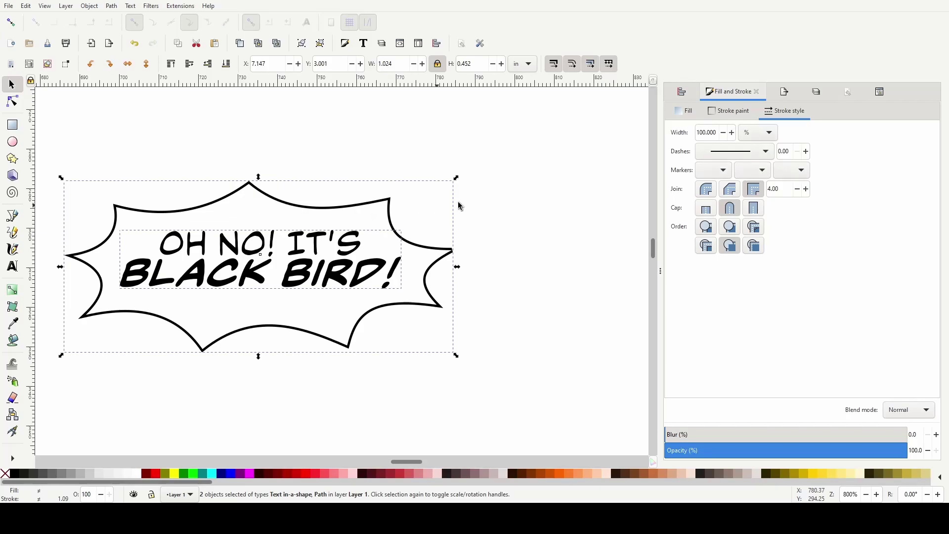
{"action": "left_click", "coordinate": [681, 93]}
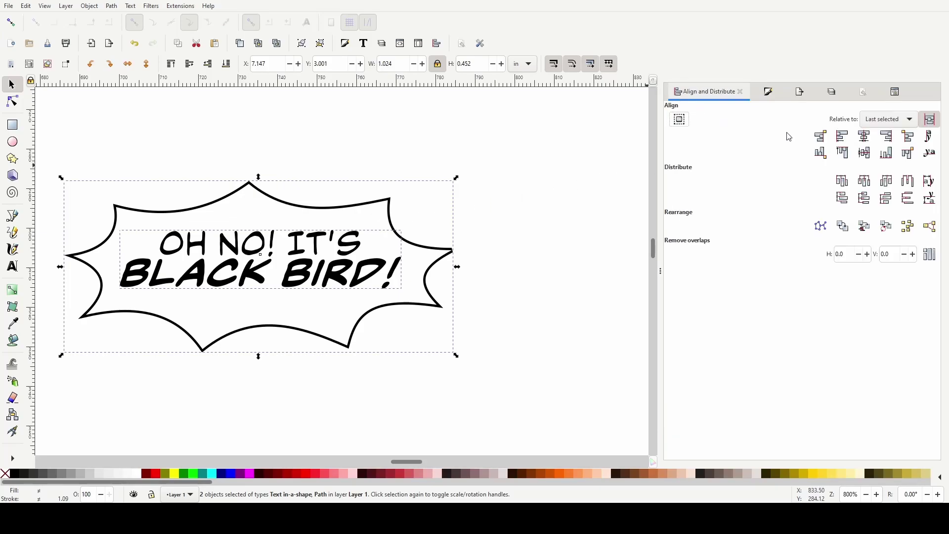
{"action": "left_click", "coordinate": [864, 136]}
{"action": "left_click", "coordinate": [864, 153]}
{"action": "left_click", "coordinate": [568, 321]}
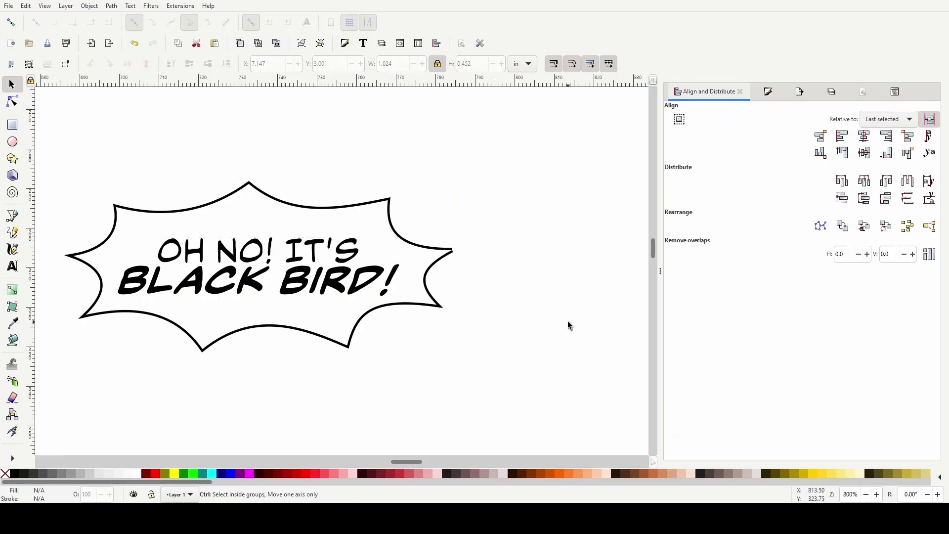
Nudge the "OH NO! IT'S BLACK BIRD!" text slightly upward within its burst balloon, to about X 7.29, Y 3.14 in
{"action": "scroll", "coordinate": [567, 322], "scroll_direction": "down", "scroll_amount": 4}
{"action": "left_click", "coordinate": [499, 314]}
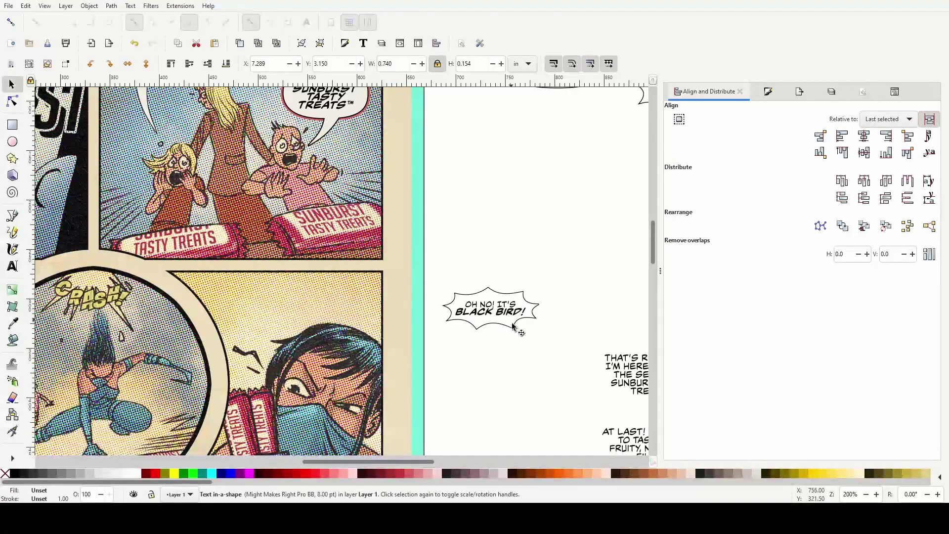
{"action": "scroll", "coordinate": [517, 356], "scroll_direction": "up", "scroll_amount": 2}
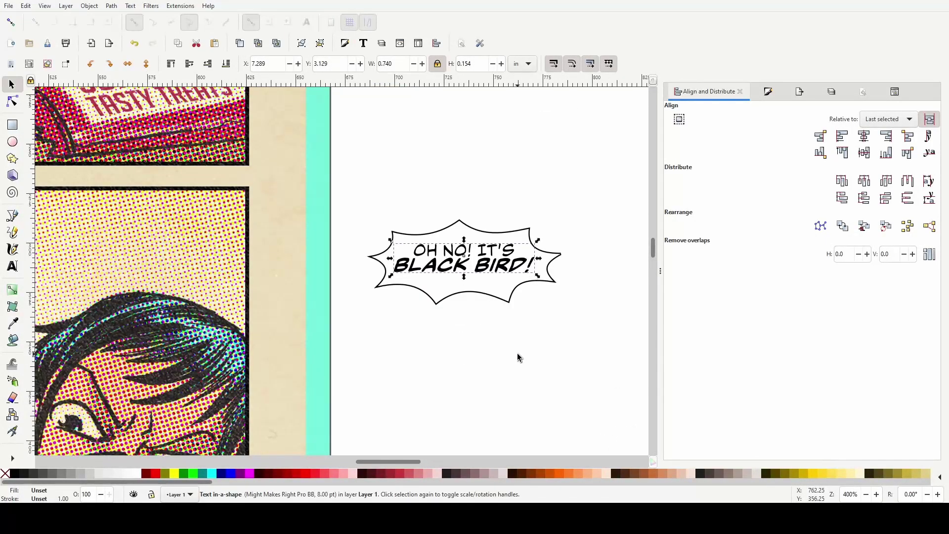
{"action": "scroll", "coordinate": [536, 311], "scroll_direction": "up", "scroll_amount": 2}
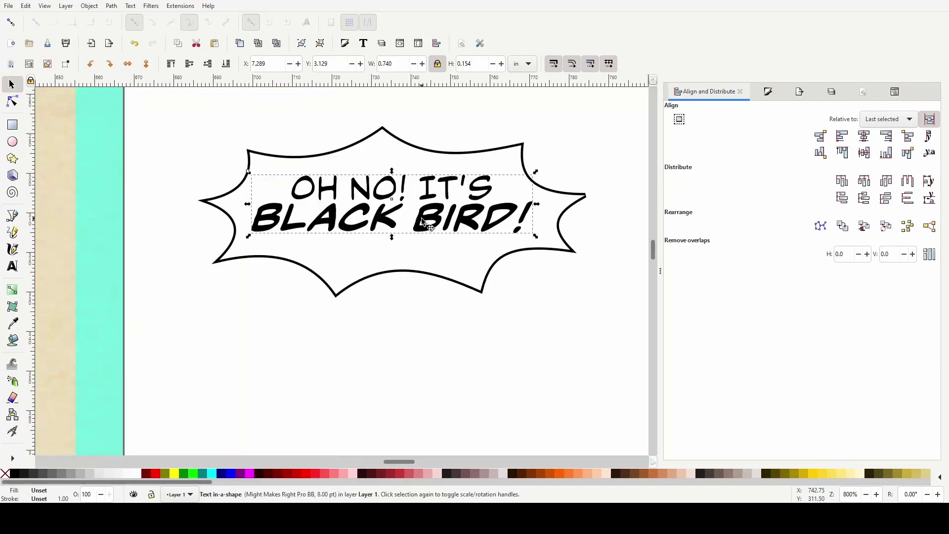
{"action": "left_click_drag", "start_coordinate": [420, 220], "coordinate": [423, 220]}
{"action": "left_click", "coordinate": [579, 354]}
{"action": "scroll", "coordinate": [583, 356], "scroll_direction": "down", "scroll_amount": 4, "text": "ctrl"}
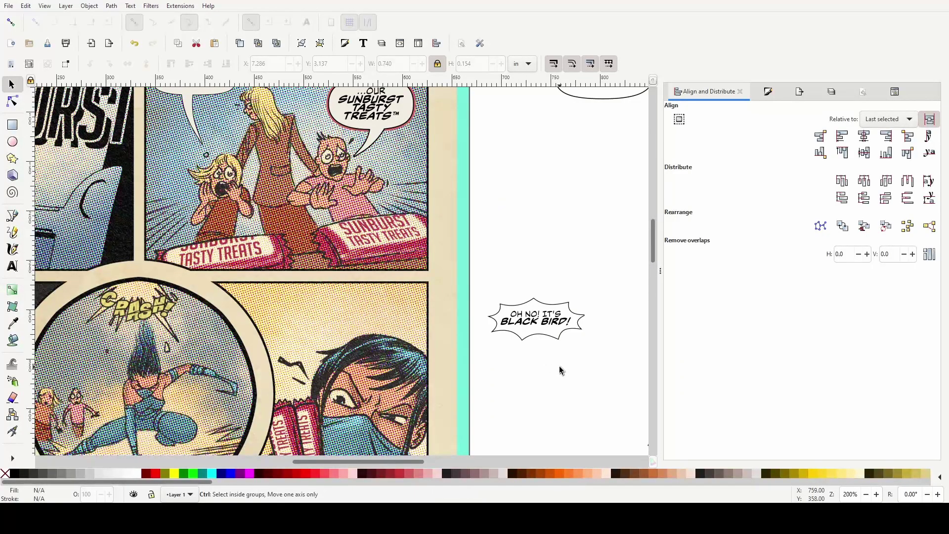
{"action": "scroll", "coordinate": [559, 368], "scroll_direction": "down", "scroll_amount": 2, "text": "ctrl"}
{"action": "scroll", "coordinate": [553, 403], "scroll_direction": "up", "scroll_amount": 2, "text": "ctrl"}
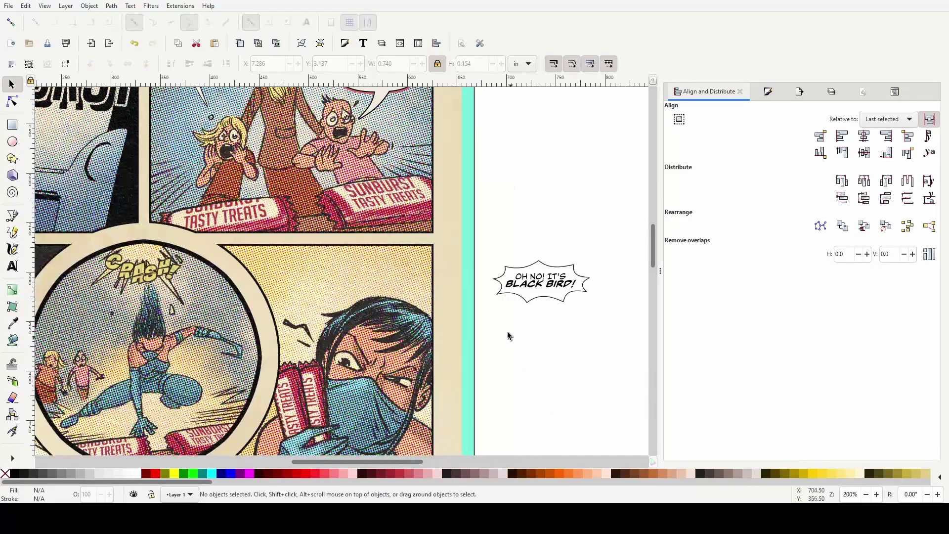
Move the burst balloon with its "OH NO! IT'S BLACK BIRD!" text into the circular panel, above the two children
{"action": "left_click_drag", "start_coordinate": [485, 242], "coordinate": [599, 335]}
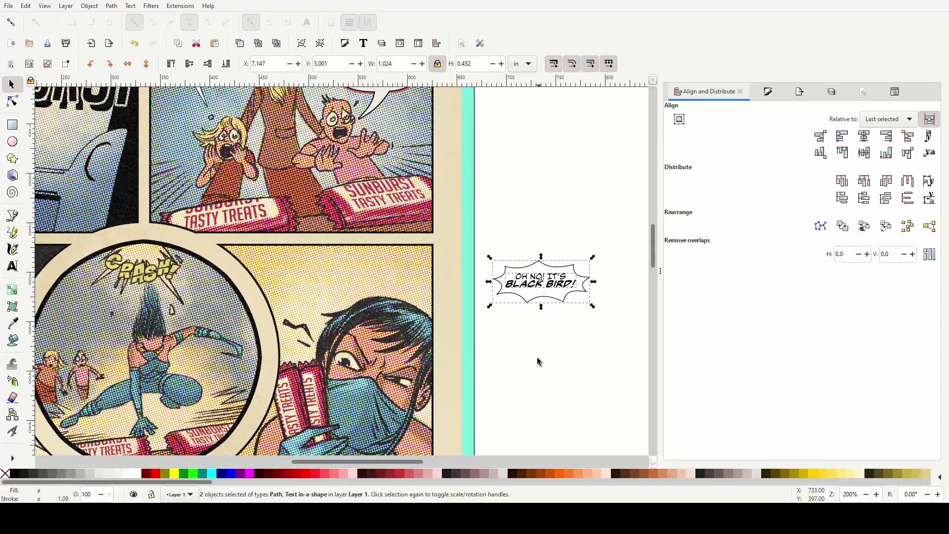
{"action": "left_click_drag", "start_coordinate": [568, 292], "coordinate": [101, 332]}
{"action": "scroll", "coordinate": [207, 387], "scroll_direction": "left", "scroll_amount": 8}
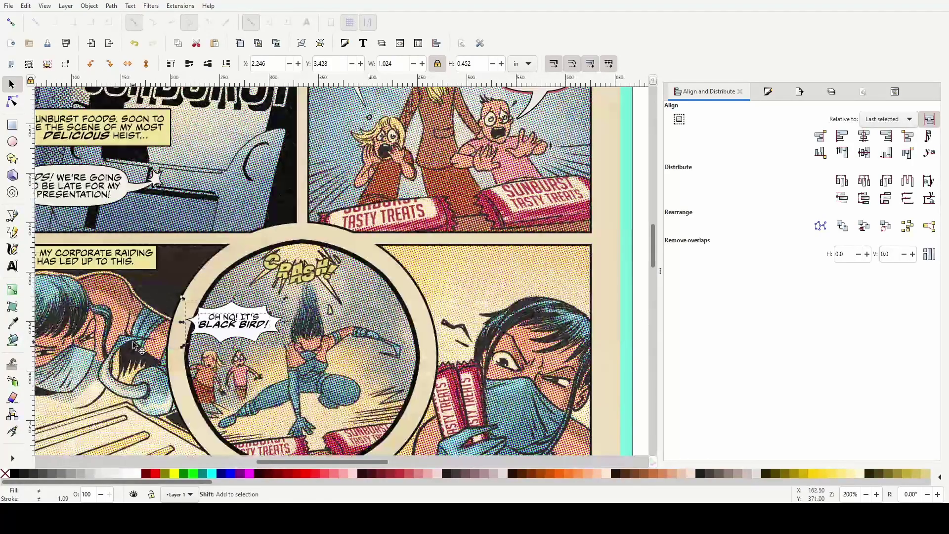
{"action": "scroll", "coordinate": [206, 387], "scroll_direction": "up", "scroll_amount": 2}
{"action": "scroll", "coordinate": [212, 380], "scroll_direction": "up", "scroll_amount": 1}
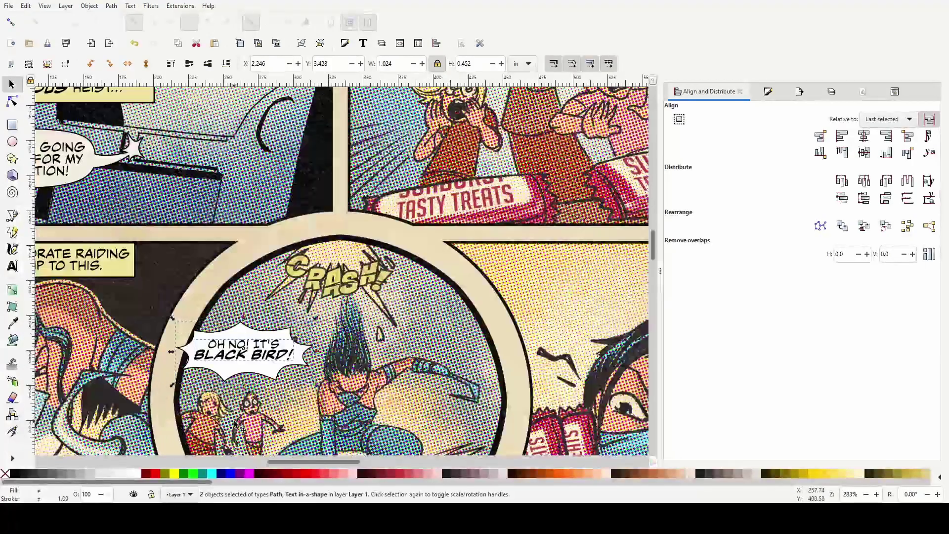
{"action": "scroll", "coordinate": [228, 370], "scroll_direction": "down", "scroll_amount": 4}
{"action": "left_click_drag", "start_coordinate": [251, 276], "coordinate": [243, 266]}
{"action": "scroll", "coordinate": [303, 351], "scroll_direction": "down", "scroll_amount": 1}
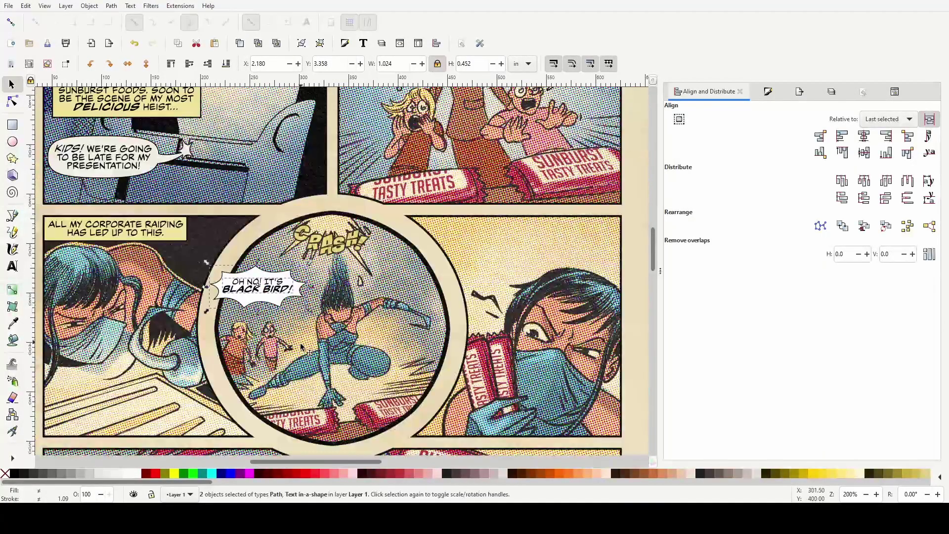
{"action": "scroll", "coordinate": [292, 381], "scroll_direction": "down", "scroll_amount": 1}
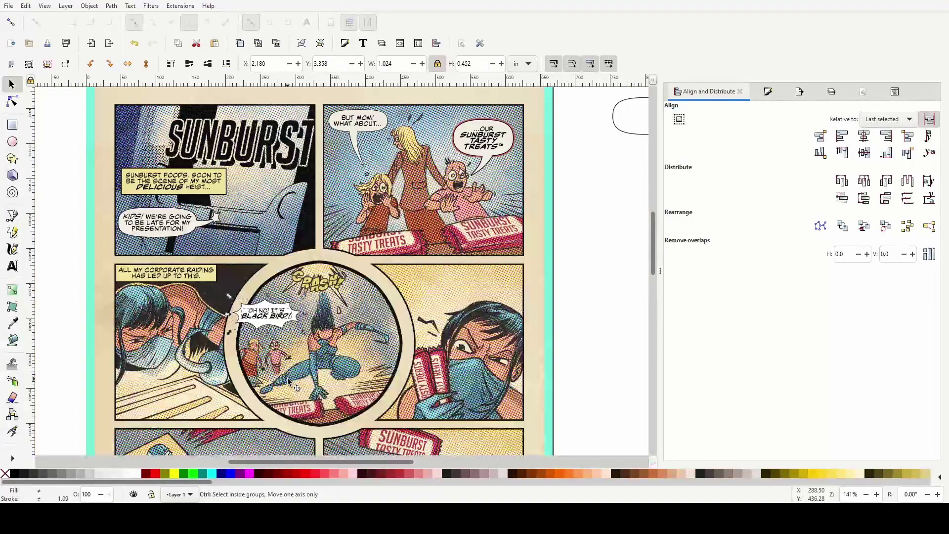
{"action": "left_click", "coordinate": [576, 343]}
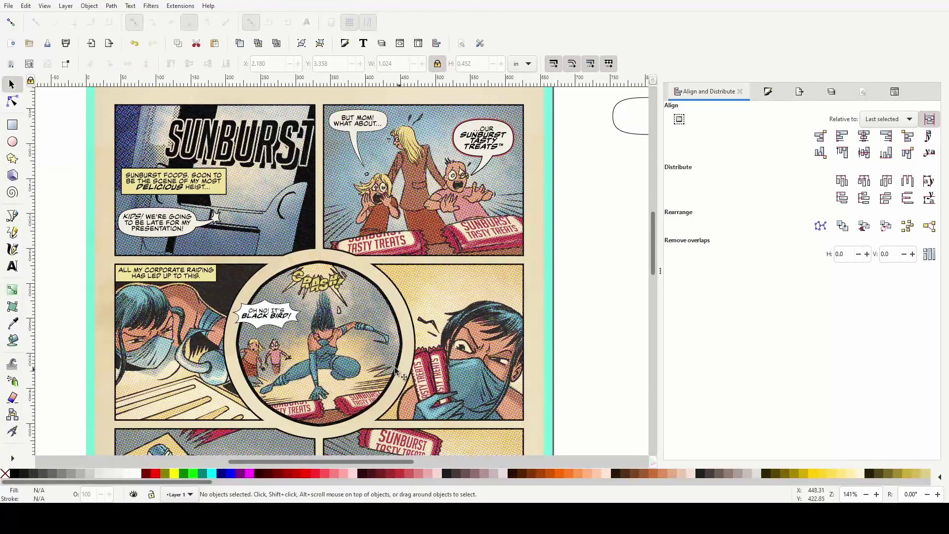
Fill the burst balloon with an off-white sampled from the artwork, and brighten it to a light warm cream
{"action": "scroll", "coordinate": [323, 349], "scroll_direction": "up", "scroll_amount": 1}
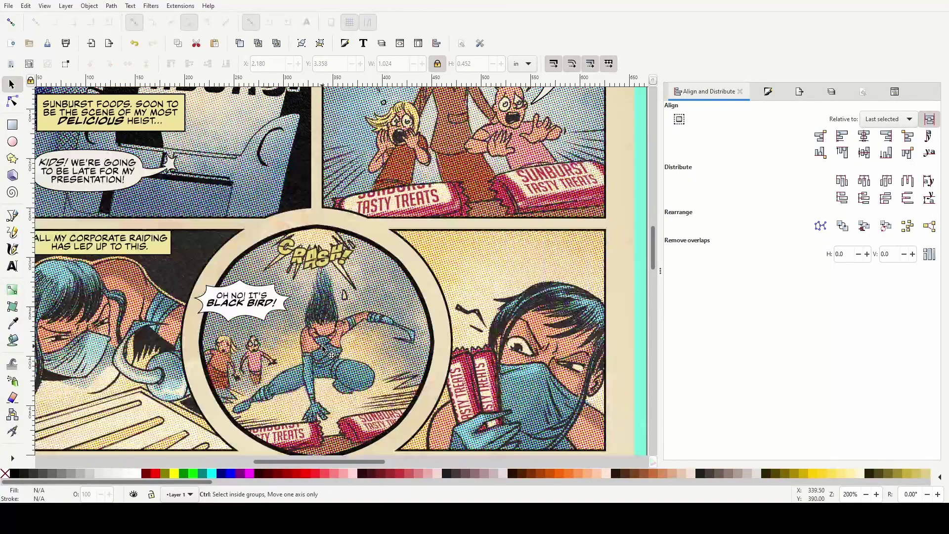
{"action": "left_click", "coordinate": [241, 316]}
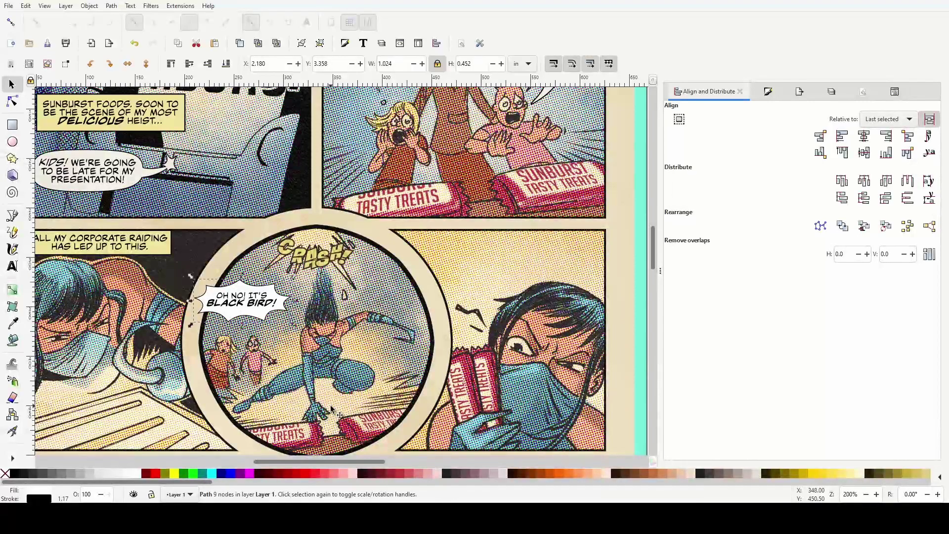
{"action": "left_click", "coordinate": [15, 324]}
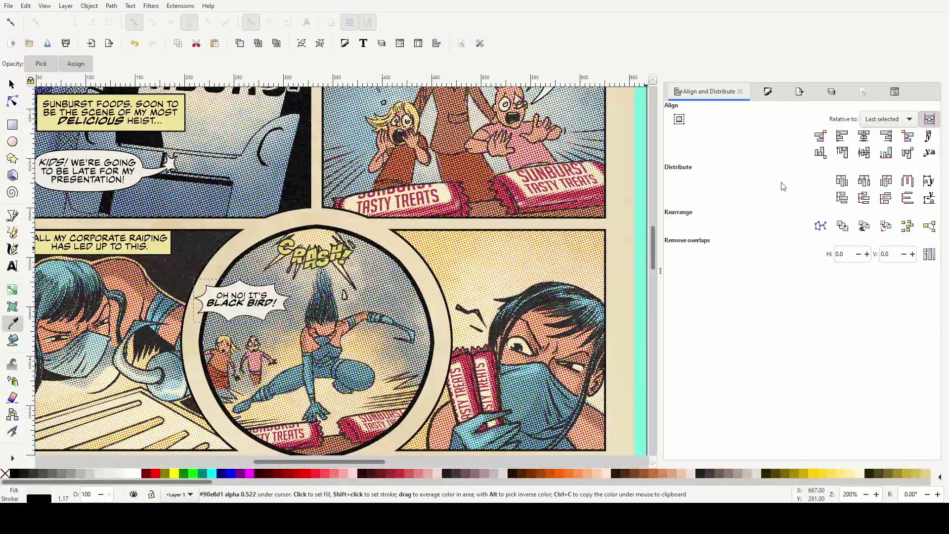
{"action": "left_click", "coordinate": [767, 94]}
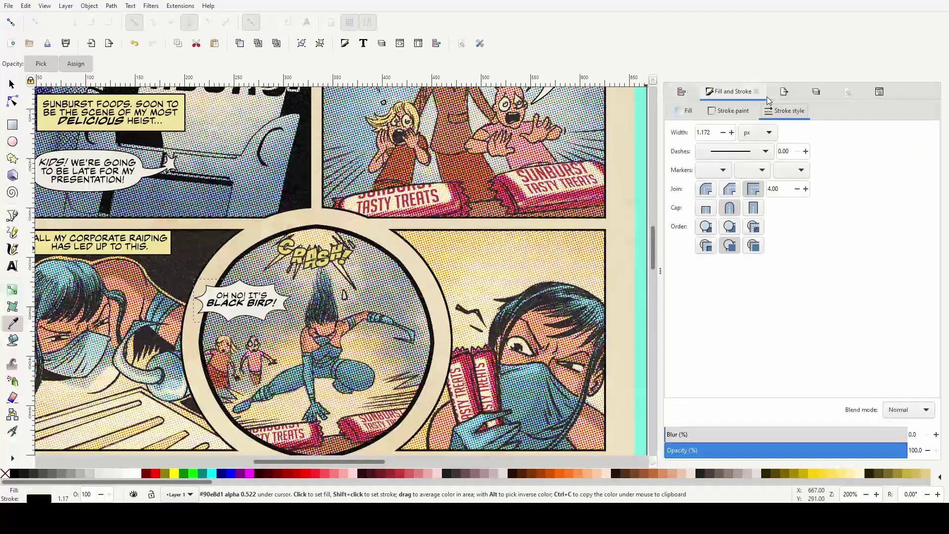
{"action": "left_click", "coordinate": [724, 109]}
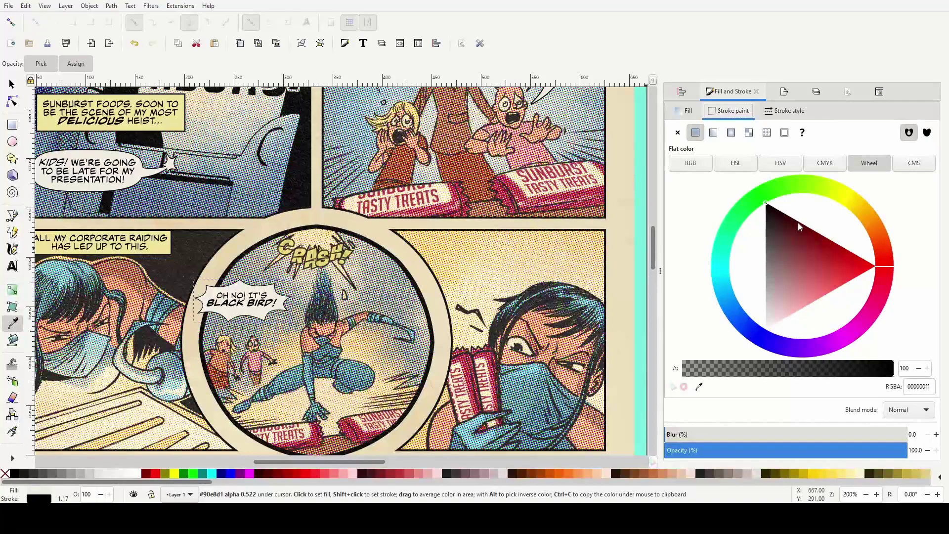
{"action": "left_click", "coordinate": [686, 110]}
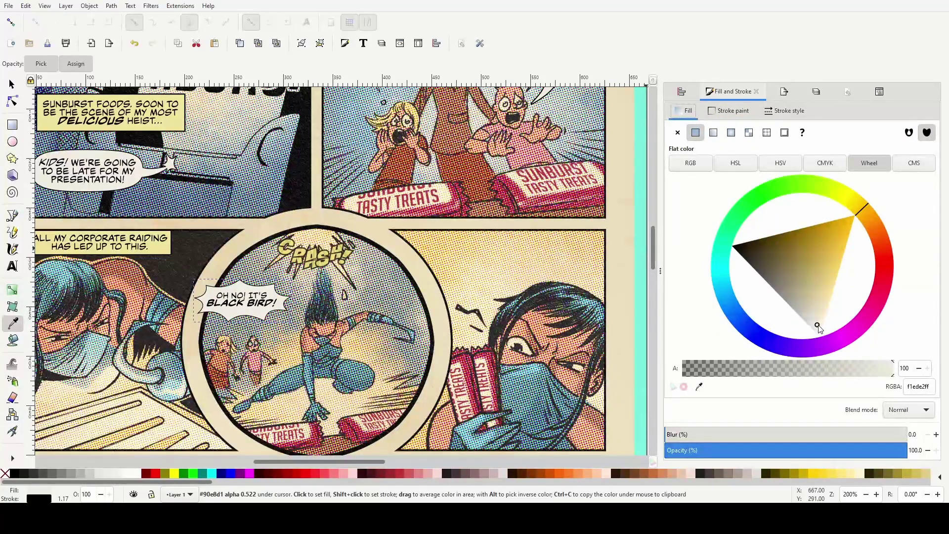
{"action": "left_click_drag", "start_coordinate": [819, 326], "coordinate": [822, 329]}
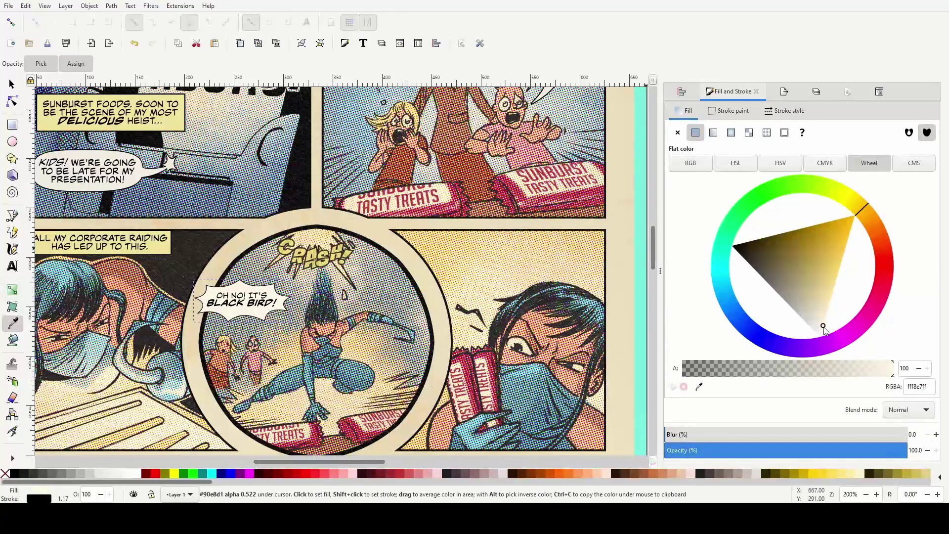
{"action": "left_click_drag", "start_coordinate": [824, 328], "coordinate": [824, 331]}
Set the burst balloon's outline width to 1.6 px and deselect it
{"action": "left_click", "coordinate": [786, 111]}
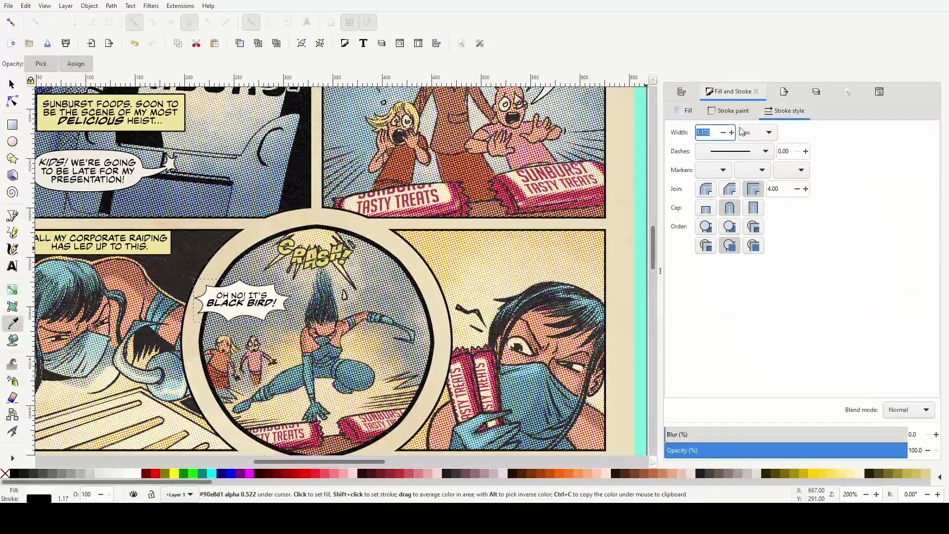
{"action": "triple_click", "coordinate": [714, 133]}
{"action": "type", "text": "1.6"}
{"action": "key", "text": "Return"}
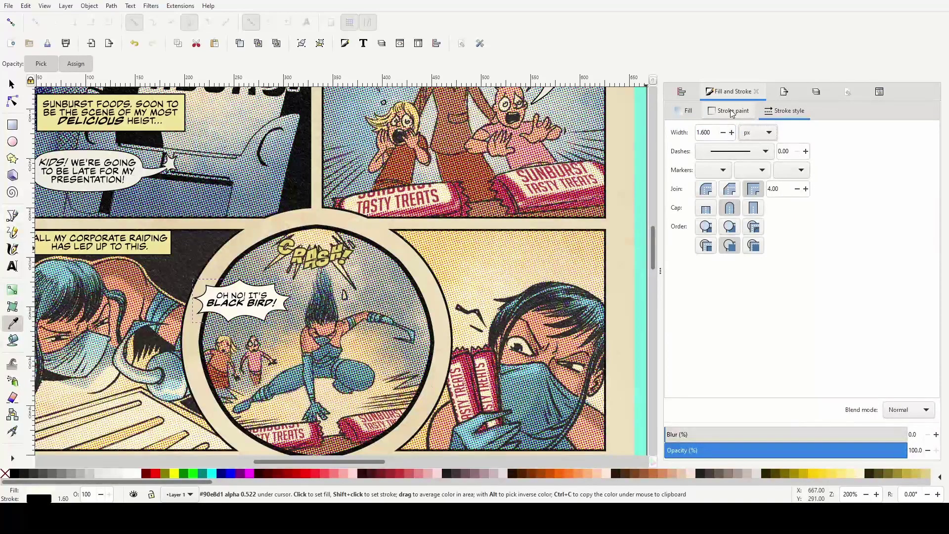
{"action": "scroll", "coordinate": [438, 313], "scroll_direction": "down", "scroll_amount": 2, "text": "ctrl"}
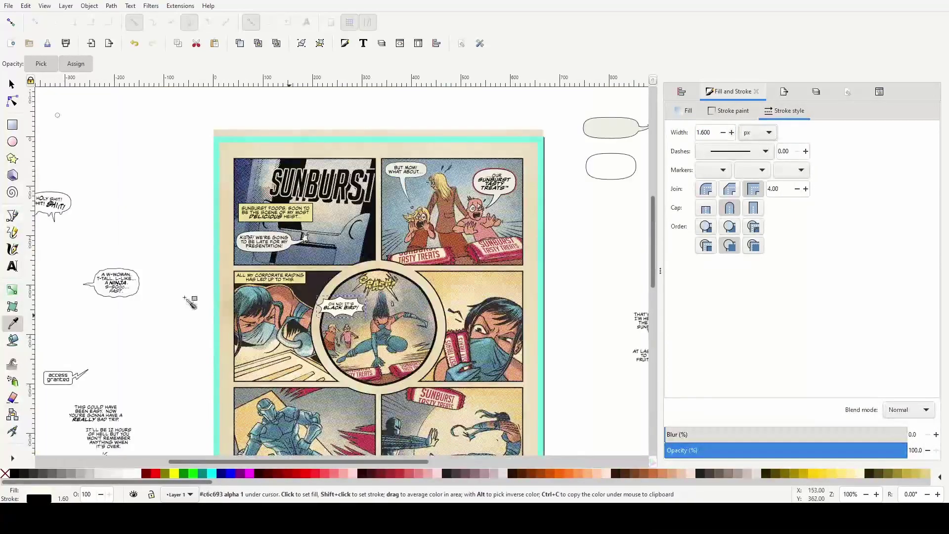
{"action": "left_click", "coordinate": [12, 84]}
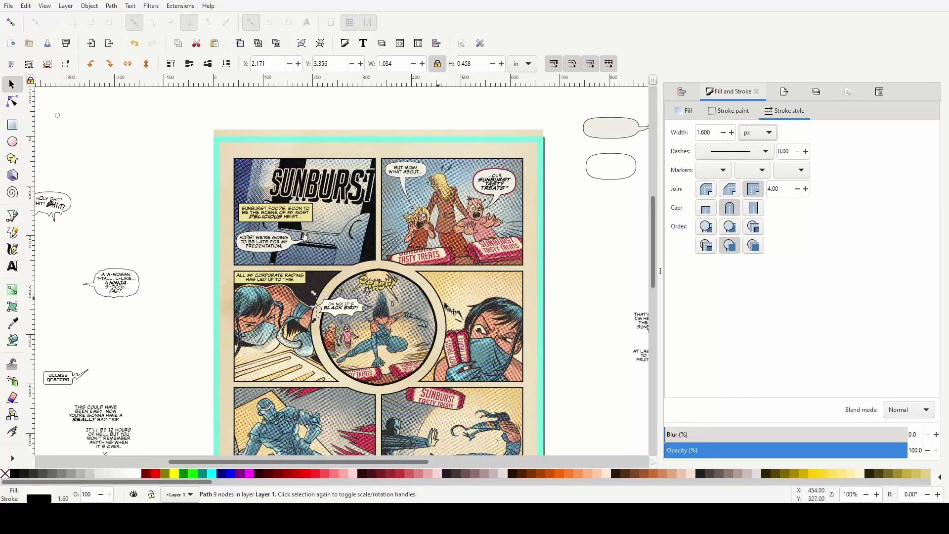
{"action": "left_click", "coordinate": [573, 306]}
Draw a closed triangular tail, about 0.11 by 0.23 in, from the balloon's lower-left edge down towards the blonde child
{"action": "scroll", "coordinate": [317, 371], "scroll_direction": "up", "scroll_amount": 2, "text": "ctrl"}
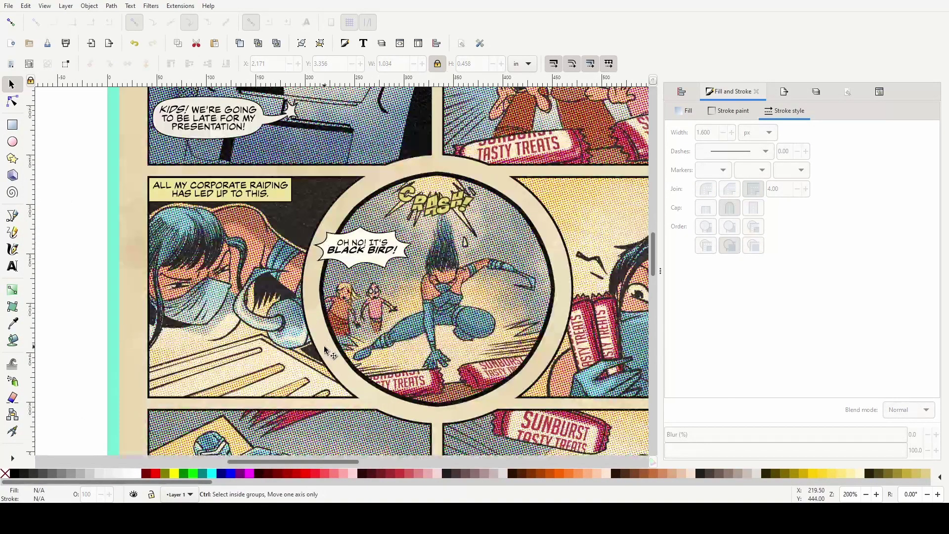
{"action": "scroll", "coordinate": [378, 299], "scroll_direction": "up", "scroll_amount": 2, "text": "ctrl"}
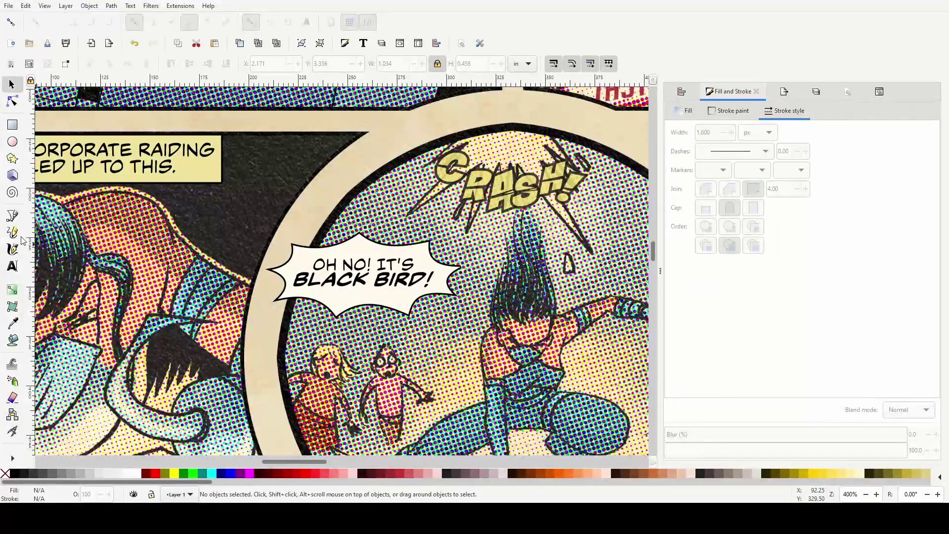
{"action": "left_click", "coordinate": [13, 219]}
{"action": "scroll", "coordinate": [315, 342], "scroll_direction": "up", "scroll_amount": 1, "text": "ctrl"}
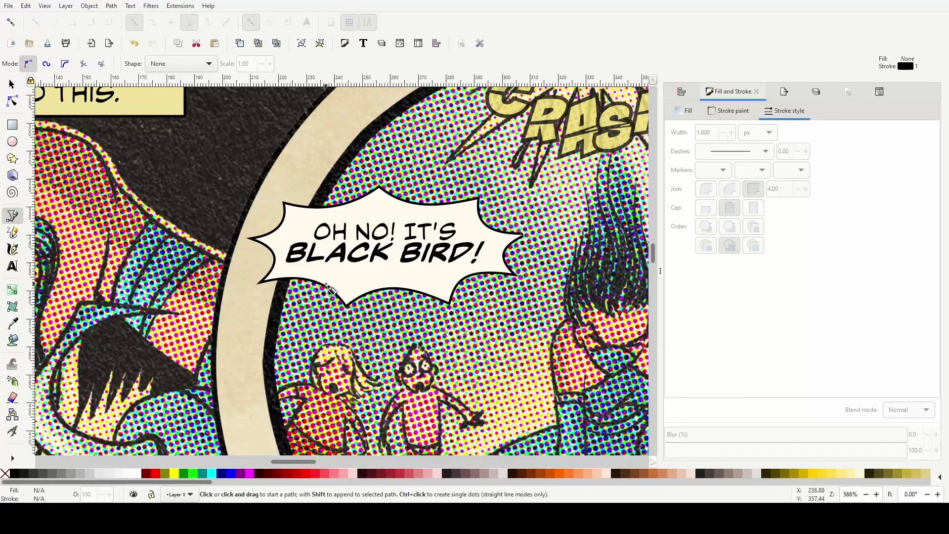
{"action": "left_click", "coordinate": [302, 272]}
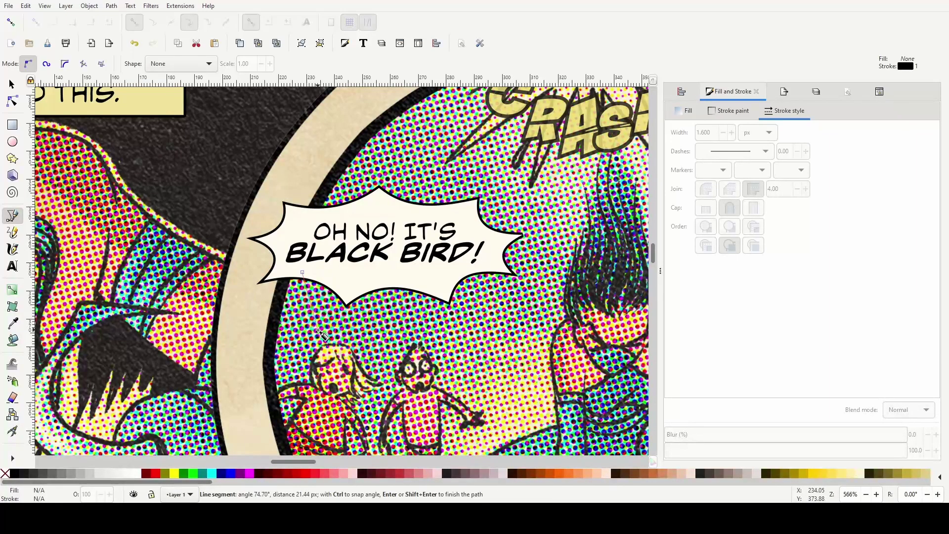
{"action": "left_click", "coordinate": [324, 280]}
{"action": "left_click", "coordinate": [302, 272]}
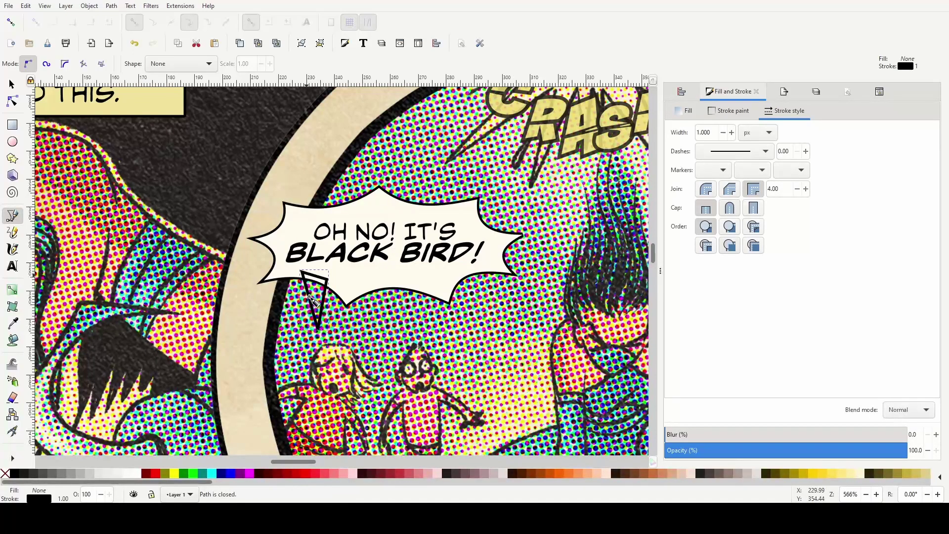
Fill the triangular tail with the cream colour sampled from the burst balloon
{"action": "left_click", "coordinate": [139, 477]}
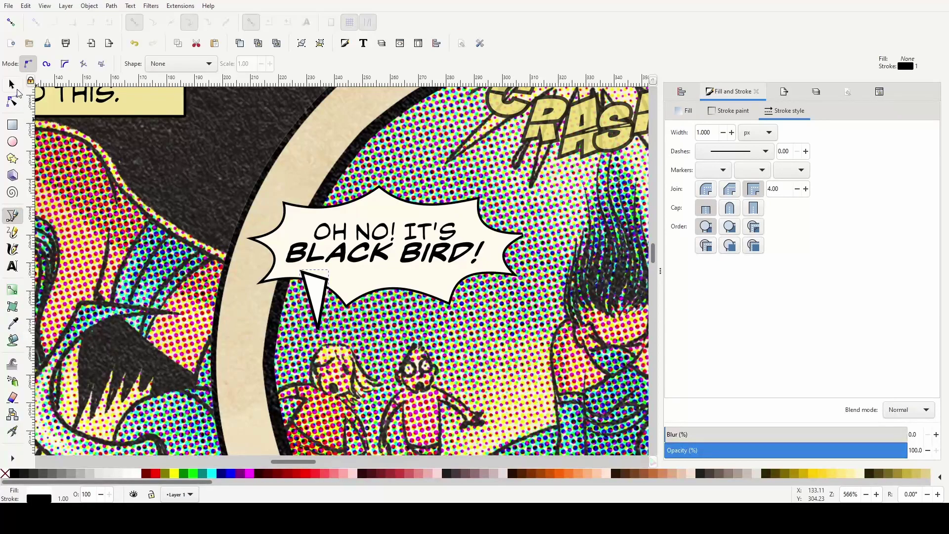
{"action": "left_click", "coordinate": [13, 325]}
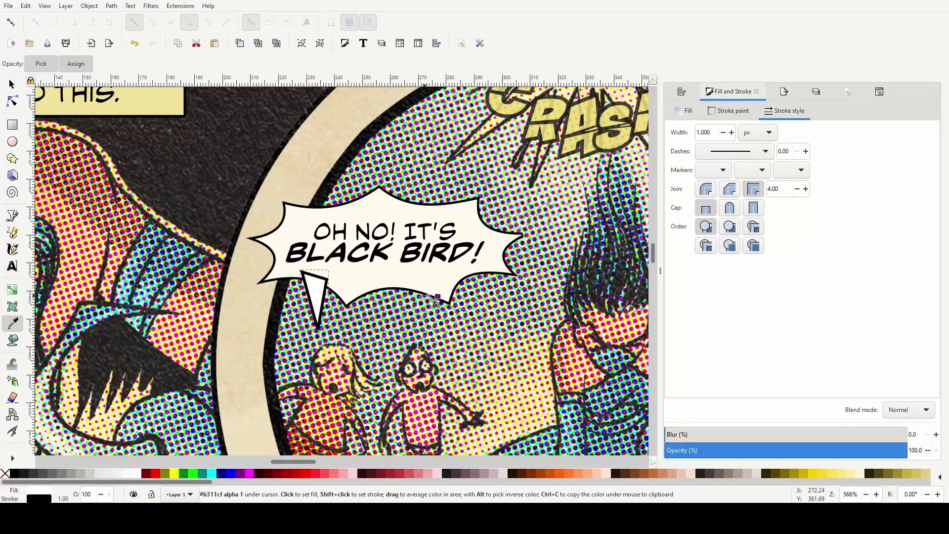
{"action": "left_click", "coordinate": [390, 281]}
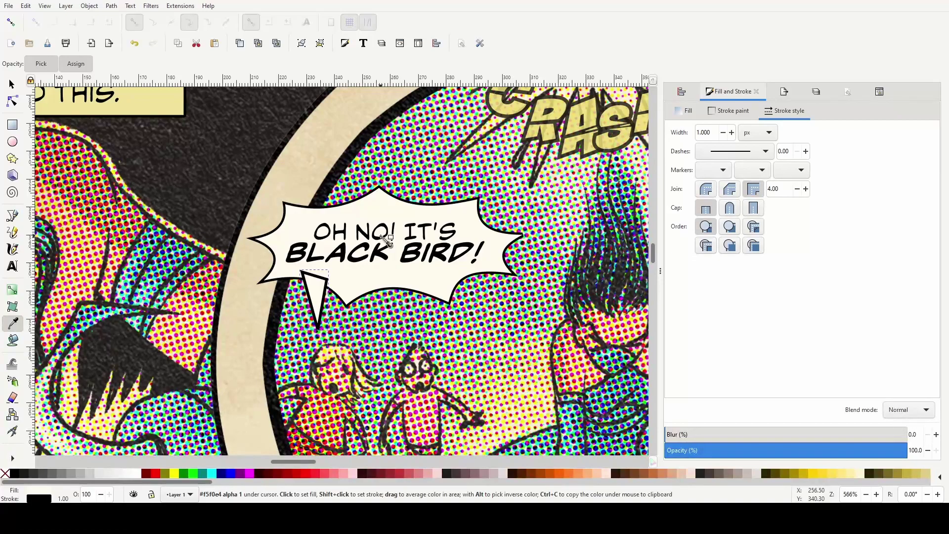
Duplicate the triangular tail and place the copy above the second child's head
{"action": "left_click", "coordinate": [12, 84]}
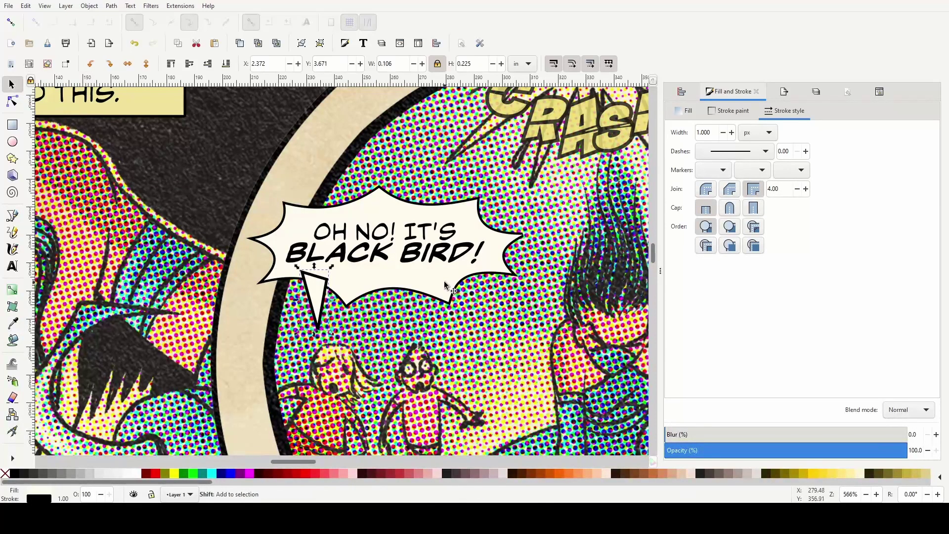
{"action": "key", "text": "ctrl+d"}
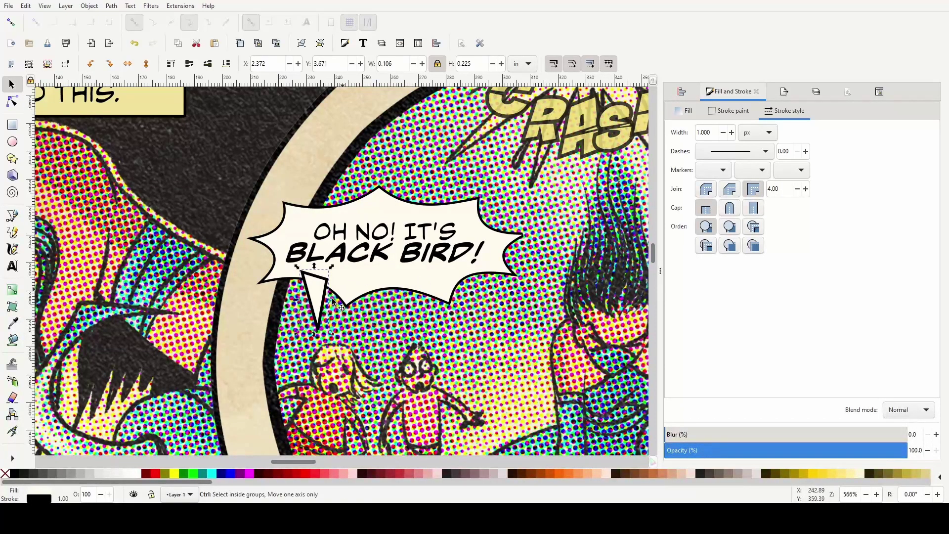
{"action": "left_click_drag", "start_coordinate": [324, 308], "coordinate": [418, 313]}
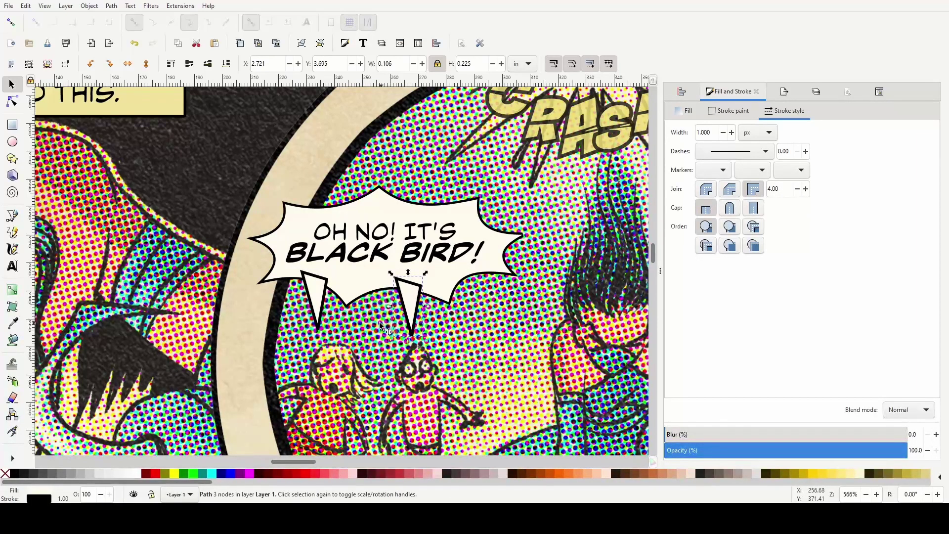
Flip only the burst balloon shape vertically behind its text
{"action": "key", "text": "plus"}
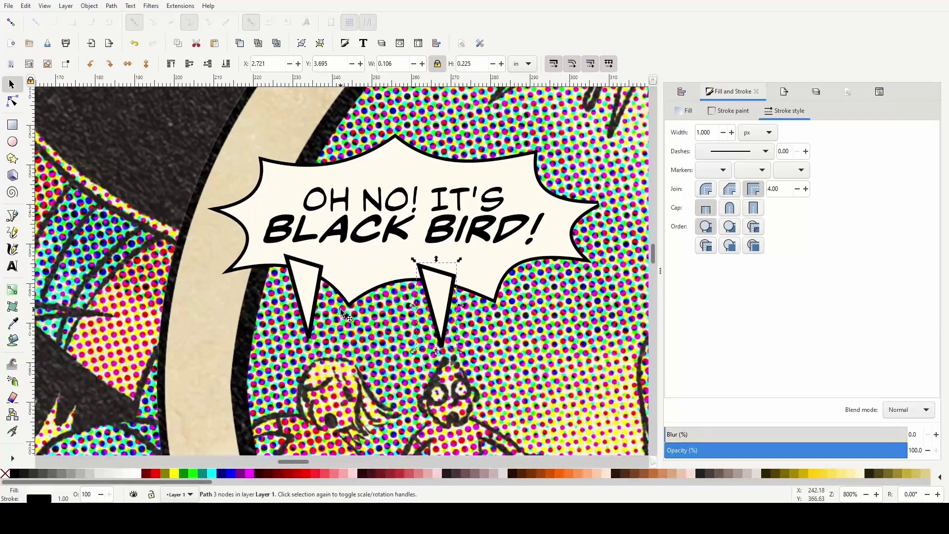
{"action": "scroll", "coordinate": [342, 313], "scroll_direction": "left", "scroll_amount": 2}
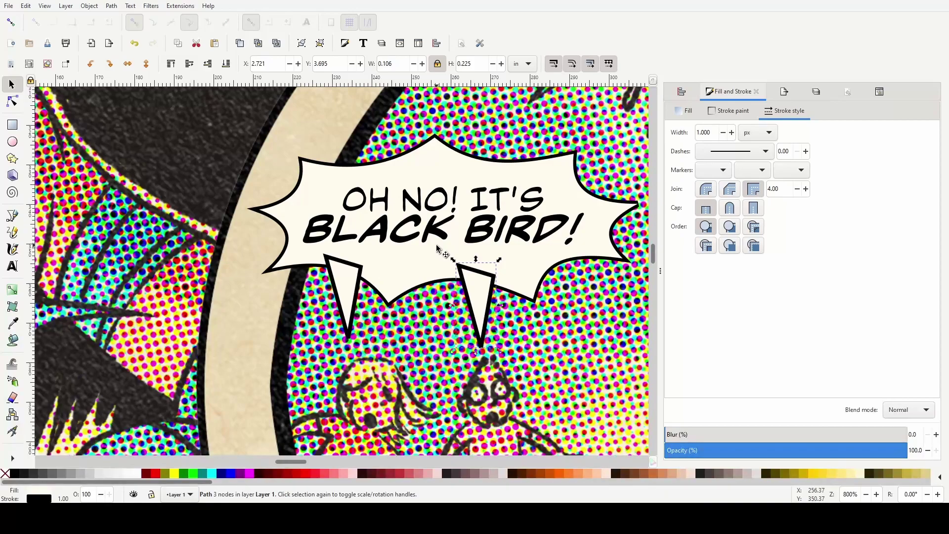
{"action": "left_click", "coordinate": [415, 271]}
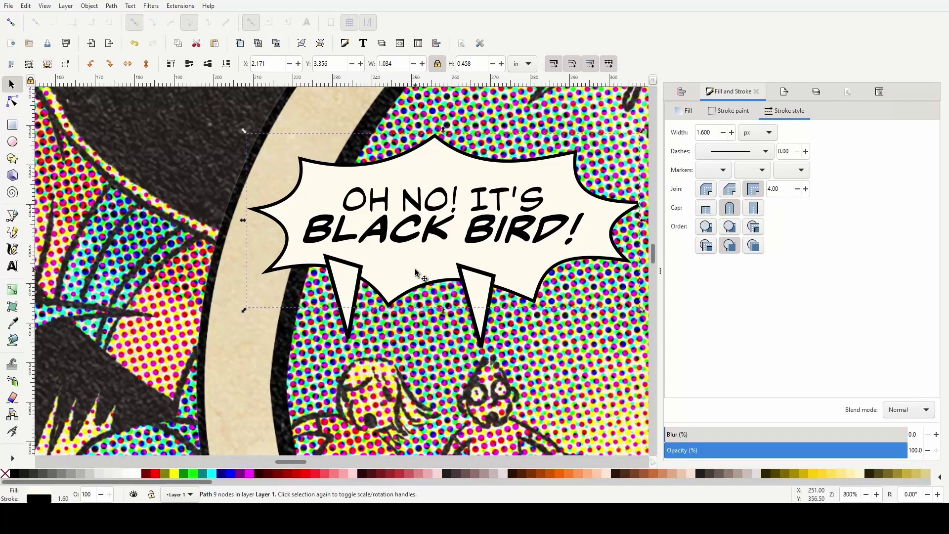
{"action": "key", "text": "v"}
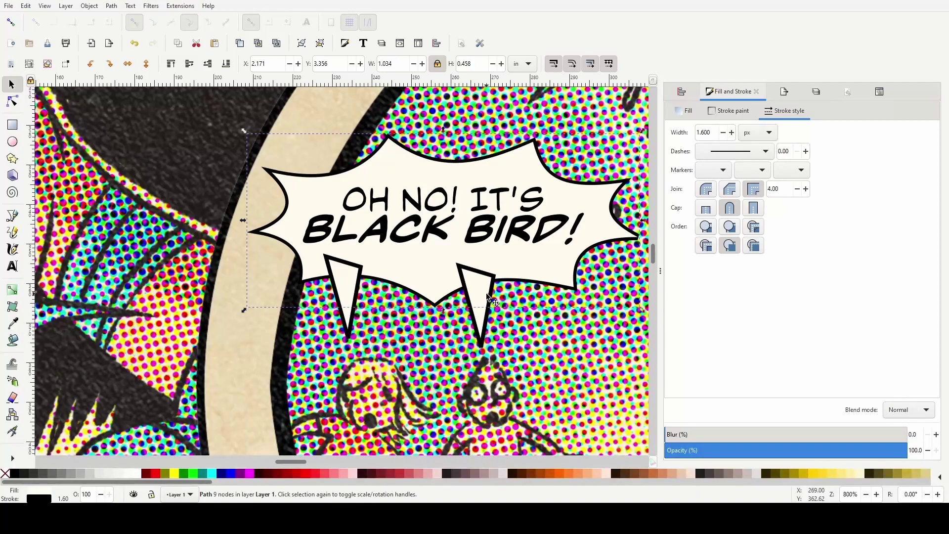
Shift both triangular tails slightly right so each attaches to the flipped balloon's lower edge and points at its child
{"action": "left_click_drag", "start_coordinate": [482, 293], "coordinate": [508, 292]}
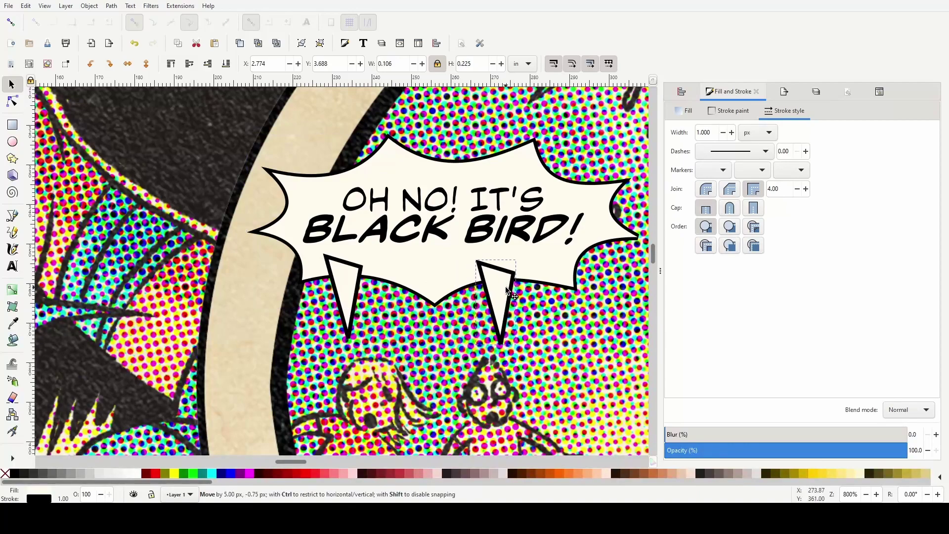
{"action": "left_click_drag", "start_coordinate": [346, 287], "coordinate": [364, 297]}
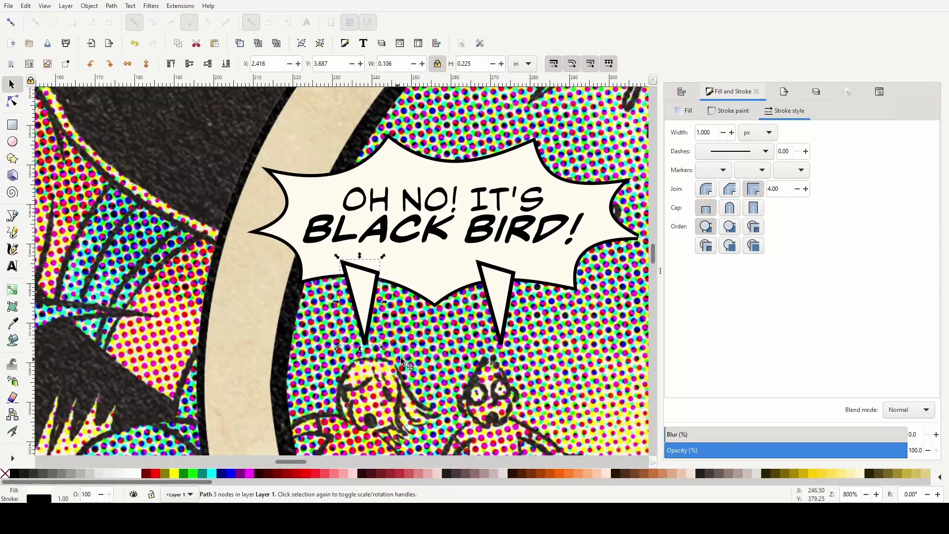
{"action": "scroll", "coordinate": [420, 341], "scroll_direction": "down", "scroll_amount": 3}
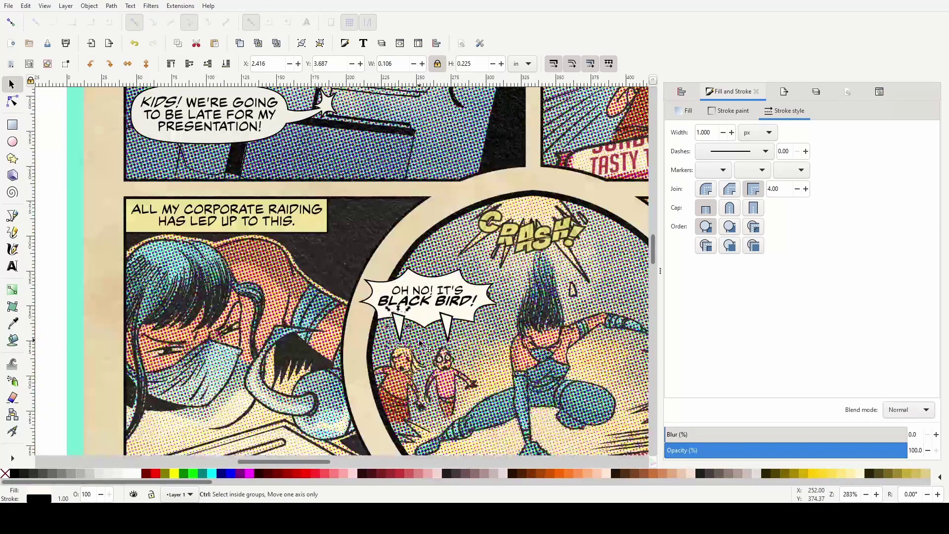
Bend the long sides of both triangular tails into curves, bowing the first child's tail to the left and the second child's to the right
{"action": "scroll", "coordinate": [420, 341], "scroll_direction": "up", "scroll_amount": 3}
{"action": "scroll", "coordinate": [427, 348], "scroll_direction": "up", "scroll_amount": 1}
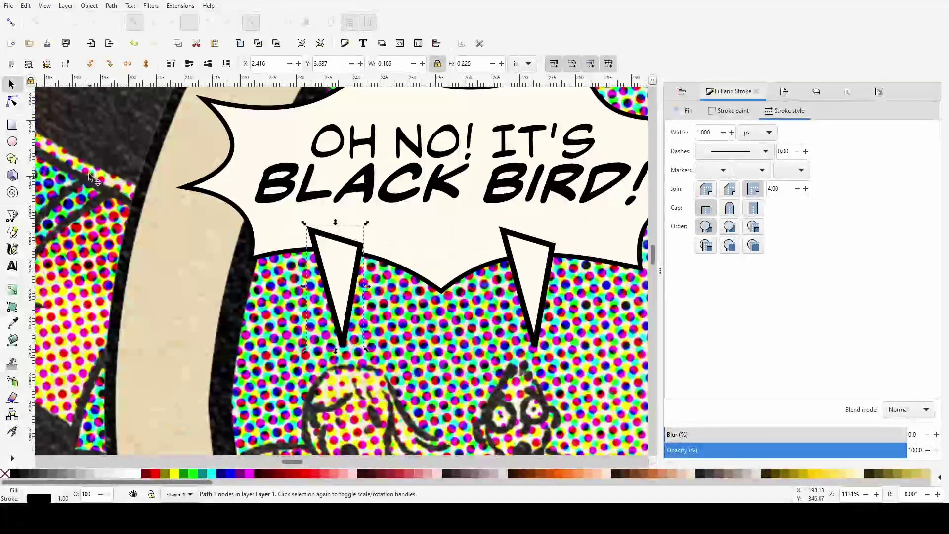
{"action": "key", "text": "n"}
{"action": "scroll", "coordinate": [417, 303], "scroll_direction": "up", "scroll_amount": 1}
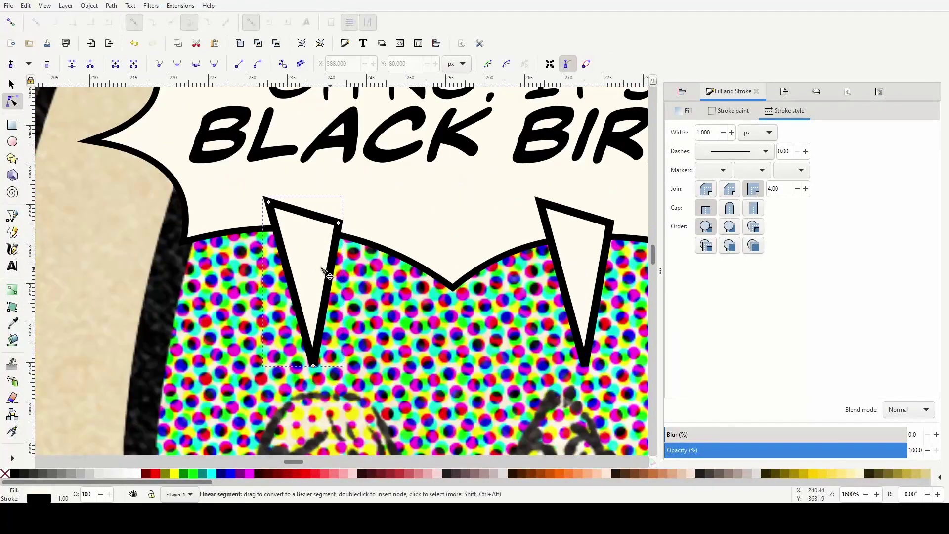
{"action": "left_click_drag", "start_coordinate": [330, 278], "coordinate": [316, 280]}
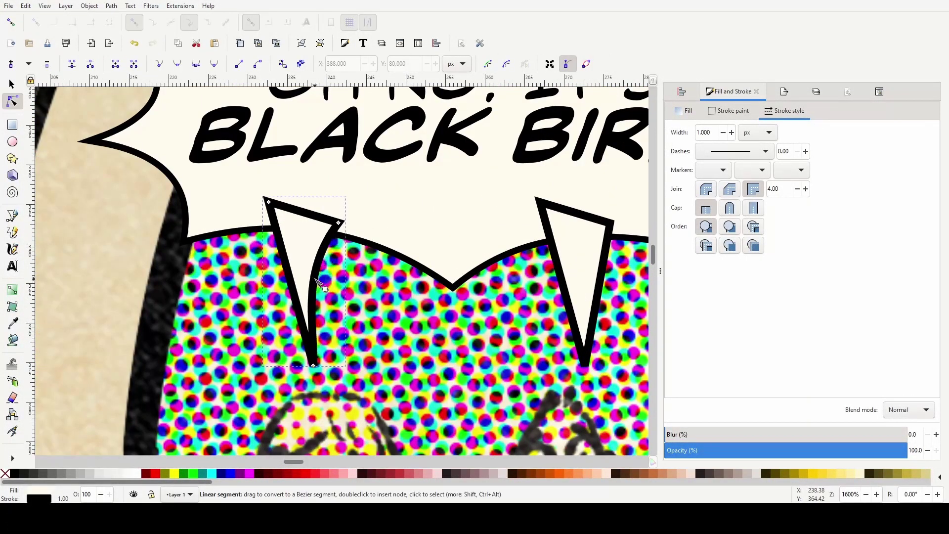
{"action": "mouse_move", "coordinate": [293, 280]}
{"action": "left_mouse_down"}
{"action": "mouse_move", "coordinate": [281, 277]}
{"action": "mouse_move", "coordinate": [285, 297]}
{"action": "left_mouse_up"}
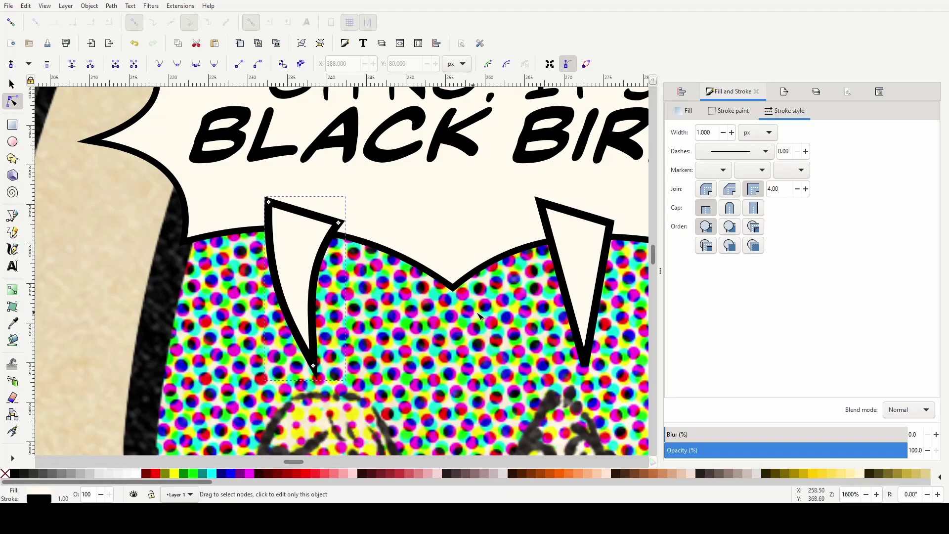
{"action": "scroll", "coordinate": [569, 291], "scroll_direction": "right", "scroll_amount": 5}
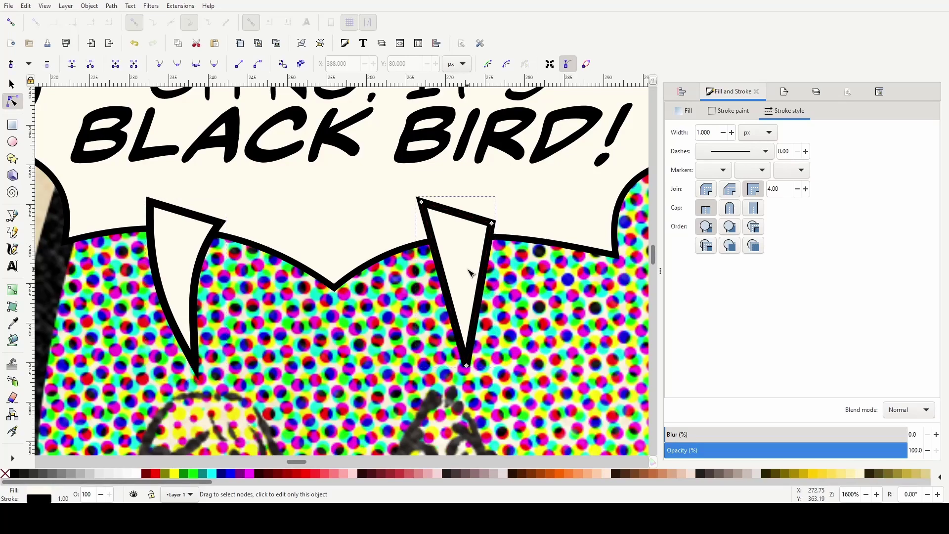
{"action": "left_click_drag", "start_coordinate": [480, 291], "coordinate": [463, 280]}
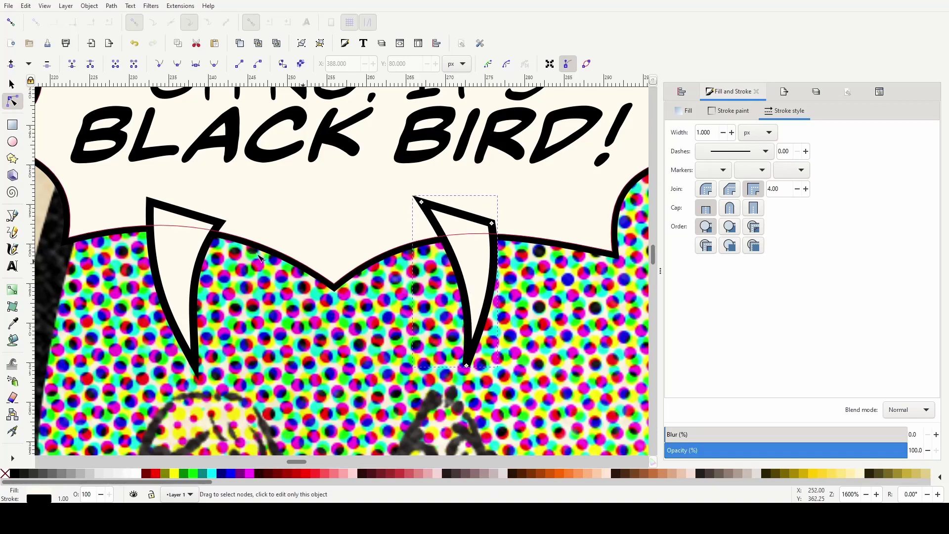
Union the burst balloon shape and its two curved tails into a single outline, keeping the text separate
{"action": "key", "text": "s"}
{"action": "scroll", "coordinate": [338, 313], "scroll_direction": "down", "scroll_amount": 2, "text": "ctrl"}
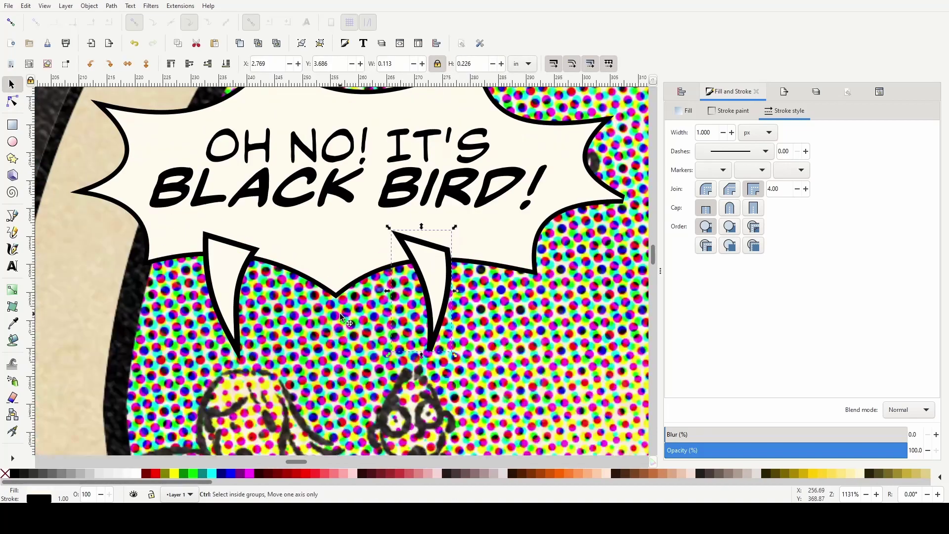
{"action": "left_click", "coordinate": [464, 260], "text": "shift"}
{"action": "left_click", "coordinate": [270, 281], "text": "shift"}
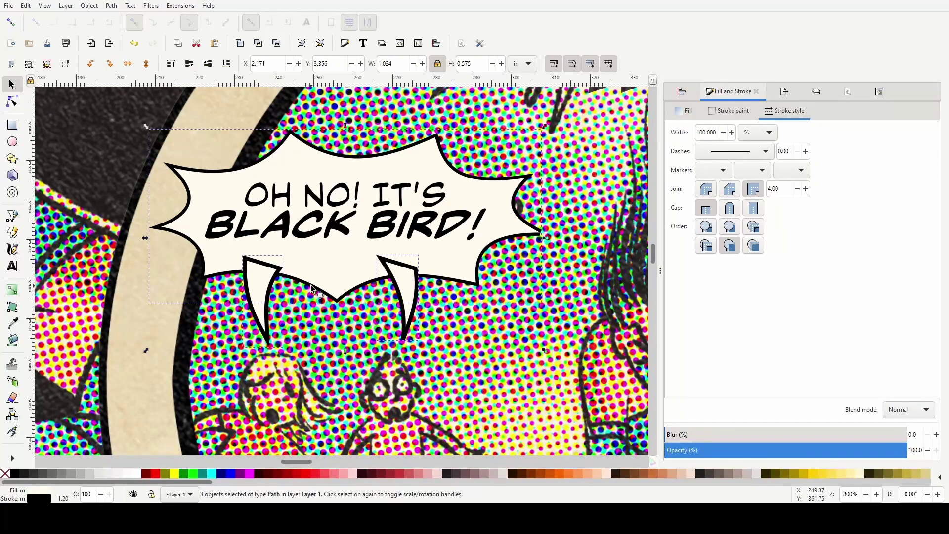
{"action": "key", "text": "ctrl+plus"}
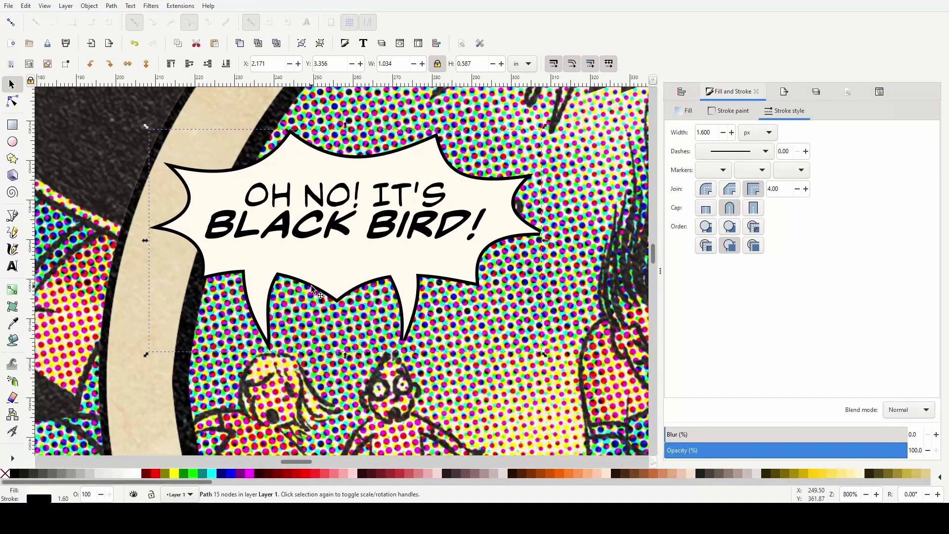
{"action": "scroll", "coordinate": [358, 343], "scroll_direction": "down", "scroll_amount": 4, "text": "ctrl"}
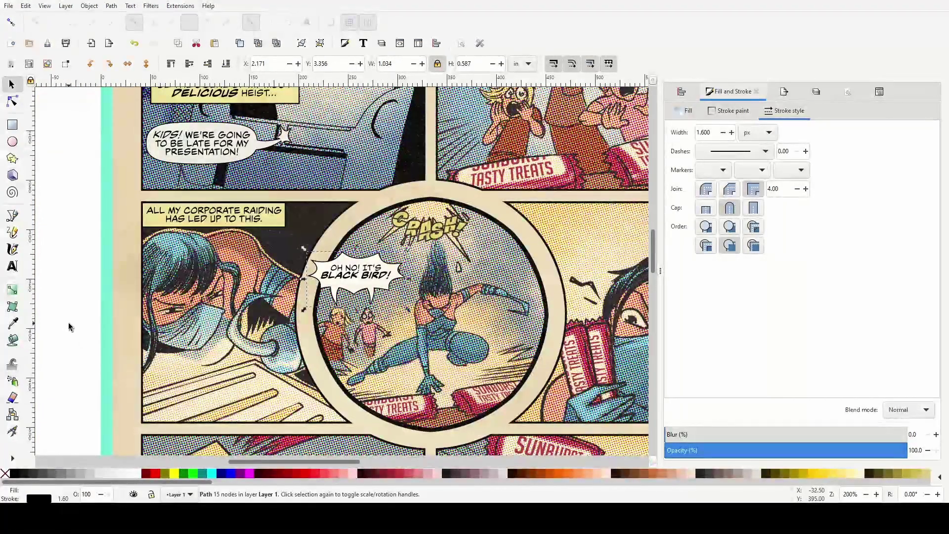
{"action": "left_click", "coordinate": [68, 322]}
{"action": "scroll", "coordinate": [373, 338], "scroll_direction": "up", "scroll_amount": 2, "text": "ctrl"}
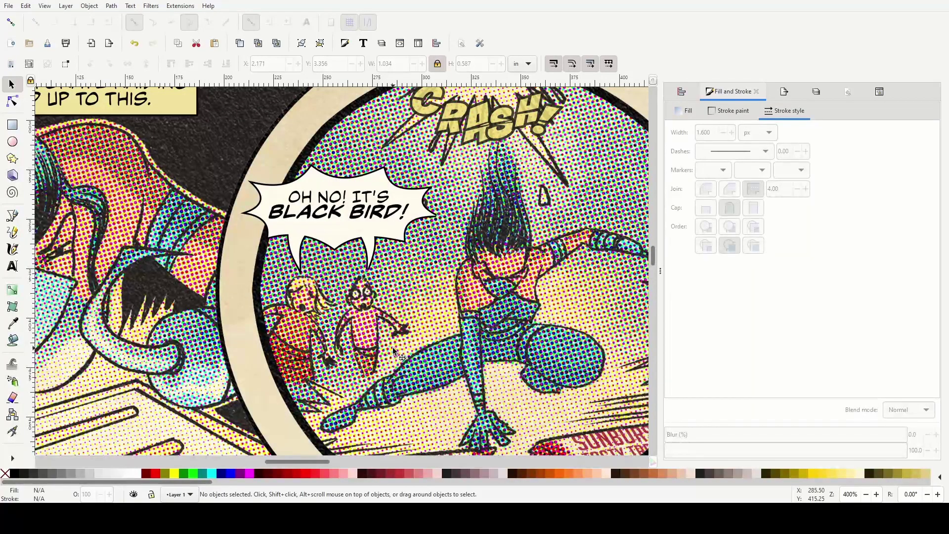
{"action": "scroll", "coordinate": [393, 351], "scroll_direction": "down", "scroll_amount": 2}
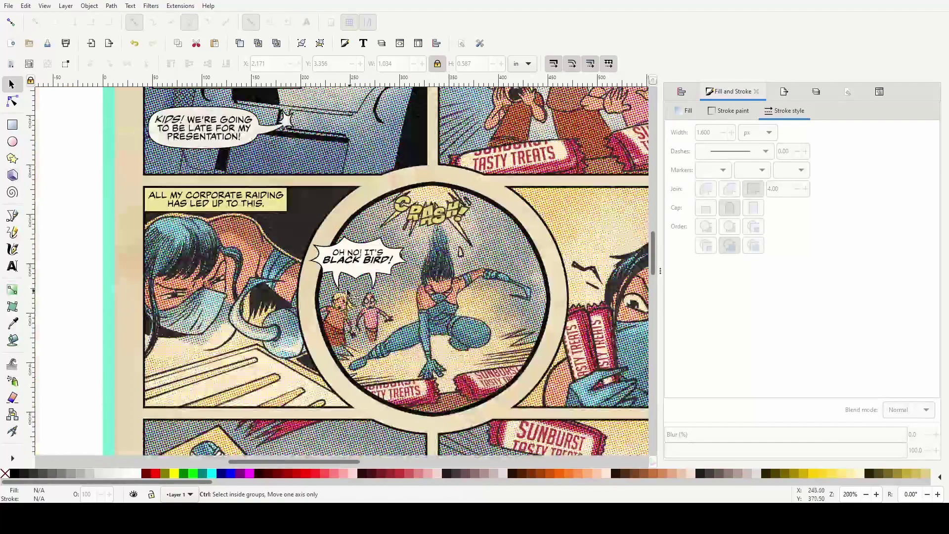
Duplicate the merged two-tailed burst balloon without its text and park the blank copy outside the page, beside the first panel
{"action": "left_click", "coordinate": [358, 268]}
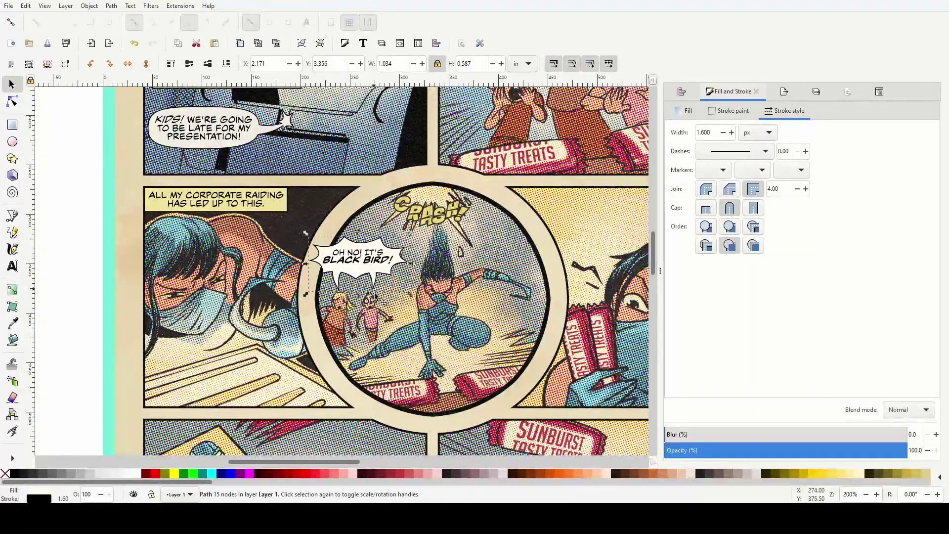
{"action": "key", "text": "Home"}
{"action": "scroll", "coordinate": [305, 352], "scroll_direction": "down", "scroll_amount": 2}
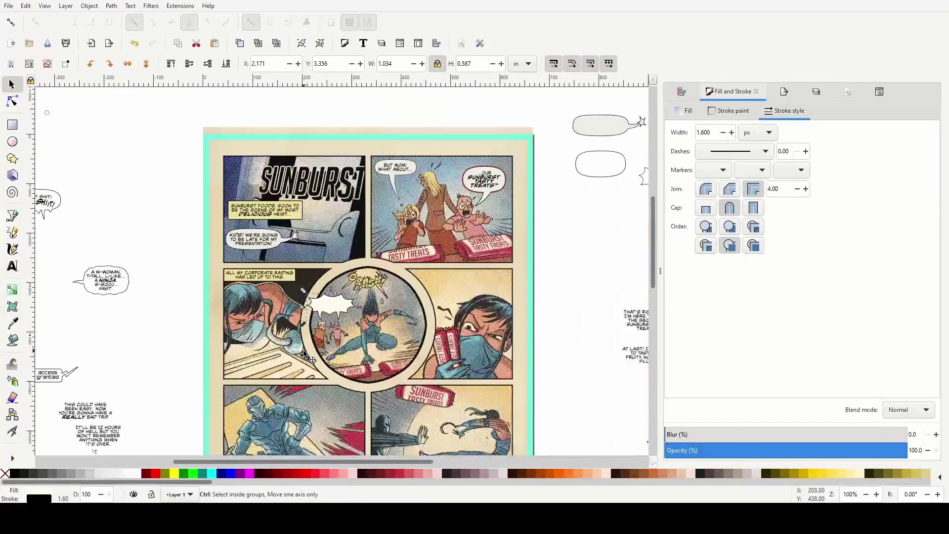
{"action": "left_click_drag", "start_coordinate": [334, 306], "coordinate": [138, 195]}
{"action": "left_click", "coordinate": [190, 317]}
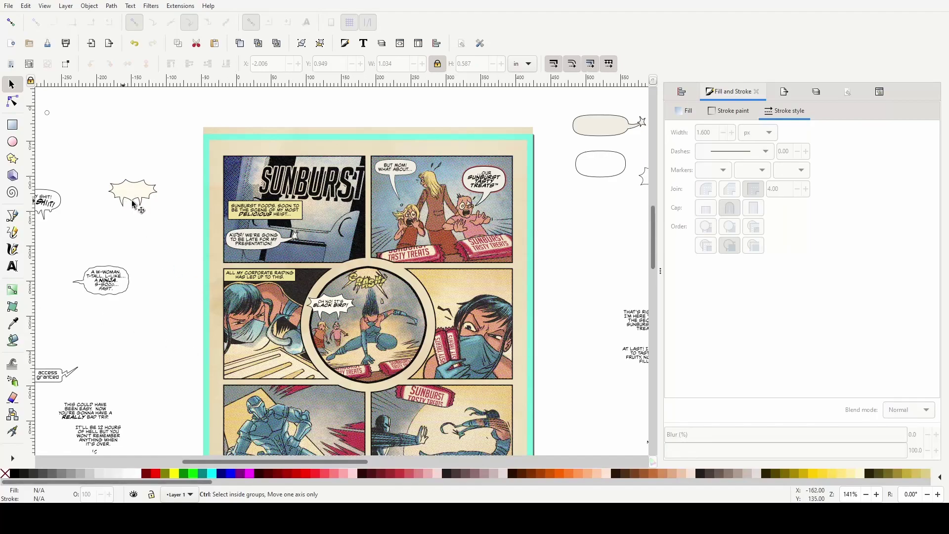
{"action": "scroll", "coordinate": [157, 229], "scroll_direction": "up", "scroll_amount": 5}
{"action": "scroll", "coordinate": [153, 247], "scroll_direction": "left", "scroll_amount": 6}
{"action": "scroll", "coordinate": [153, 247], "scroll_direction": "up", "scroll_amount": 2}
{"action": "scroll", "coordinate": [315, 297], "scroll_direction": "down", "scroll_amount": 6}
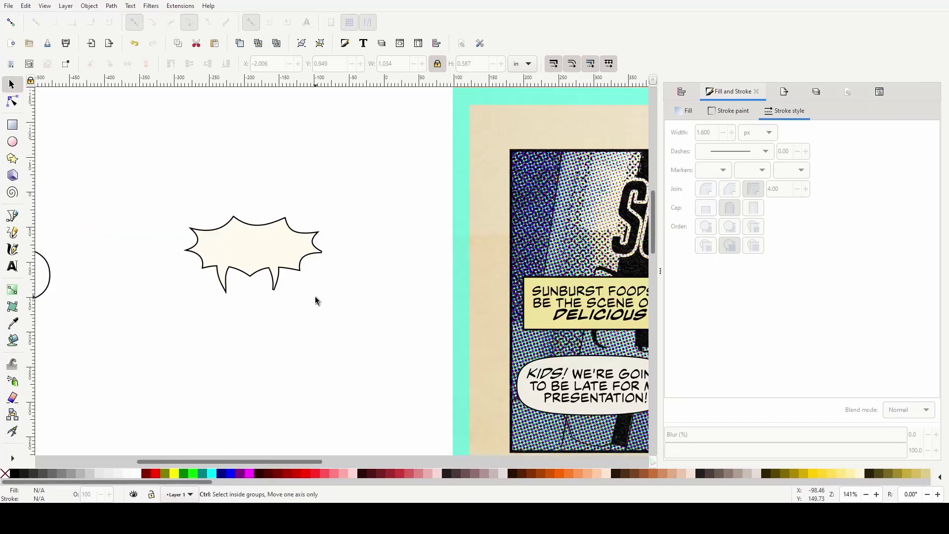
{"action": "scroll", "coordinate": [325, 339], "scroll_direction": "down", "scroll_amount": 3}
{"action": "scroll", "coordinate": [567, 300], "scroll_direction": "right", "scroll_amount": 4}
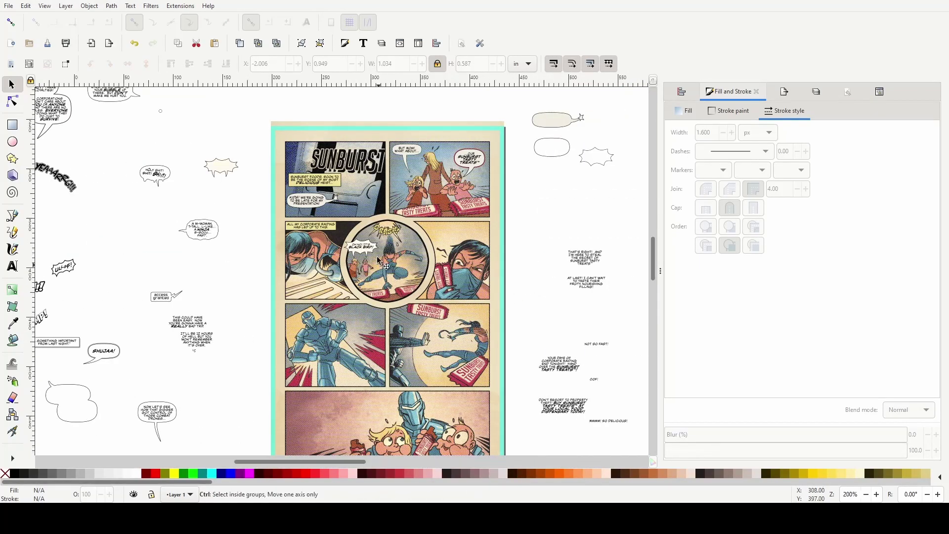
Nudge the burst balloon together with its "OH NO! IT'S BLACK BIRD!" text slightly left, to X 2.150 in
{"action": "scroll", "coordinate": [384, 270], "scroll_direction": "up", "scroll_amount": 3}
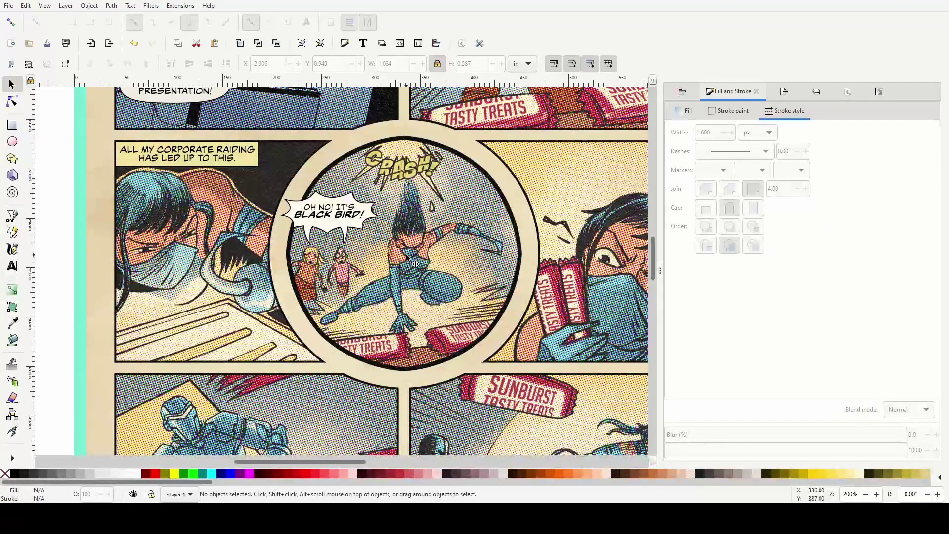
{"action": "key", "text": "ctrl"}
{"action": "scroll", "coordinate": [316, 256], "scroll_direction": "up", "scroll_amount": 2}
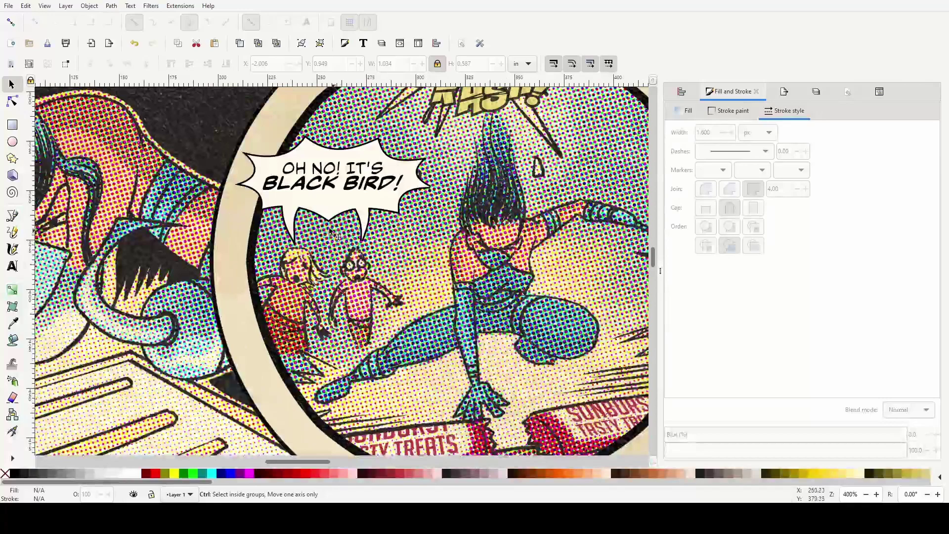
{"action": "left_click", "coordinate": [324, 211]}
{"action": "left_click", "coordinate": [321, 189], "text": "shift"}
{"action": "key", "text": "Left"}
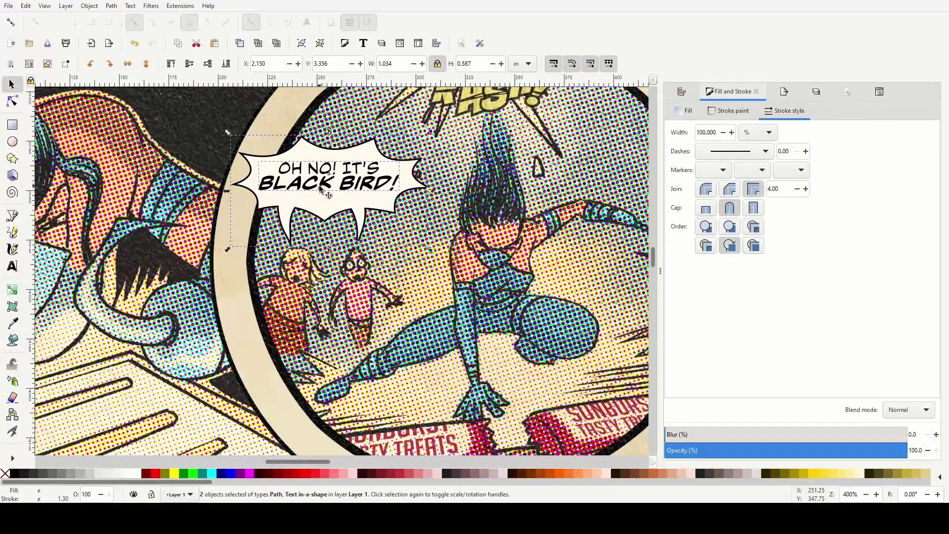
Pull the burst's upper-left spike node slightly inward from the circular panel's border, to about X 214.5, Y 332.6 px
{"action": "scroll", "coordinate": [360, 247], "scroll_direction": "down", "scroll_amount": 2, "text": "ctrl"}
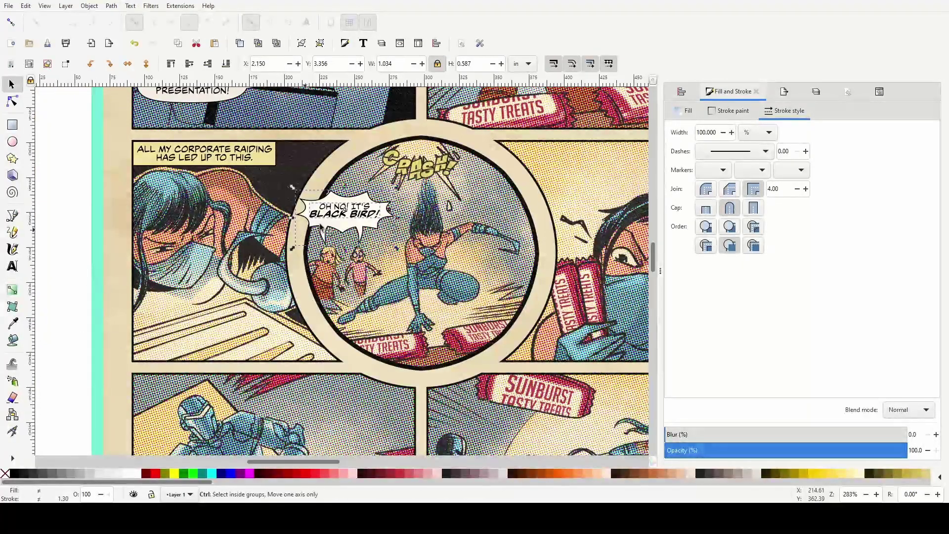
{"action": "scroll", "coordinate": [329, 219], "scroll_direction": "up", "scroll_amount": 2, "text": "ctrl"}
{"action": "scroll", "coordinate": [328, 219], "scroll_direction": "up", "scroll_amount": 2, "text": "ctrl"}
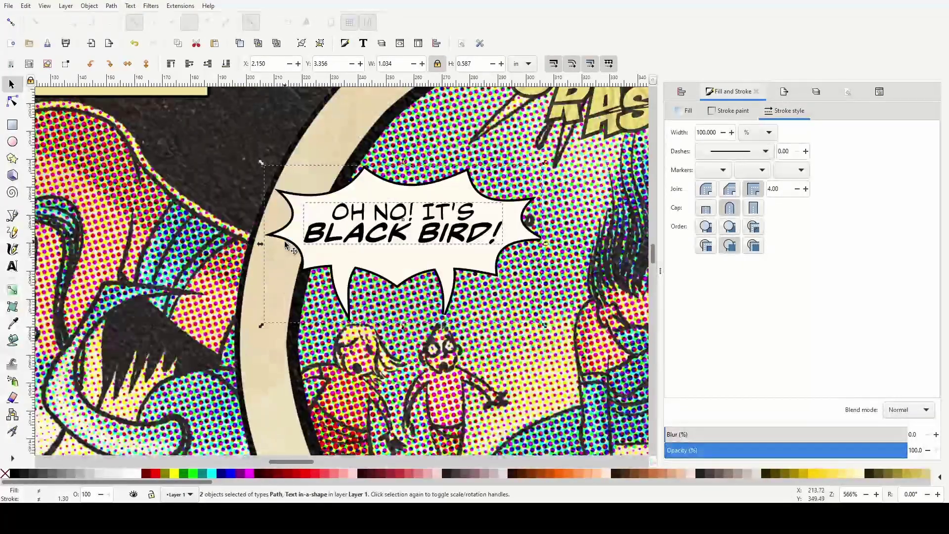
{"action": "left_click", "coordinate": [279, 217]}
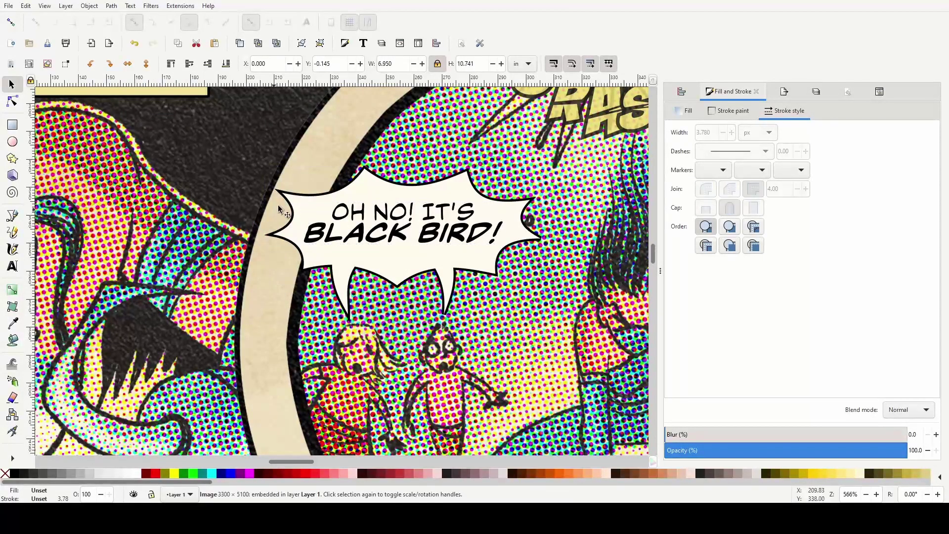
{"action": "left_click", "coordinate": [309, 211]}
{"action": "key", "text": "n"}
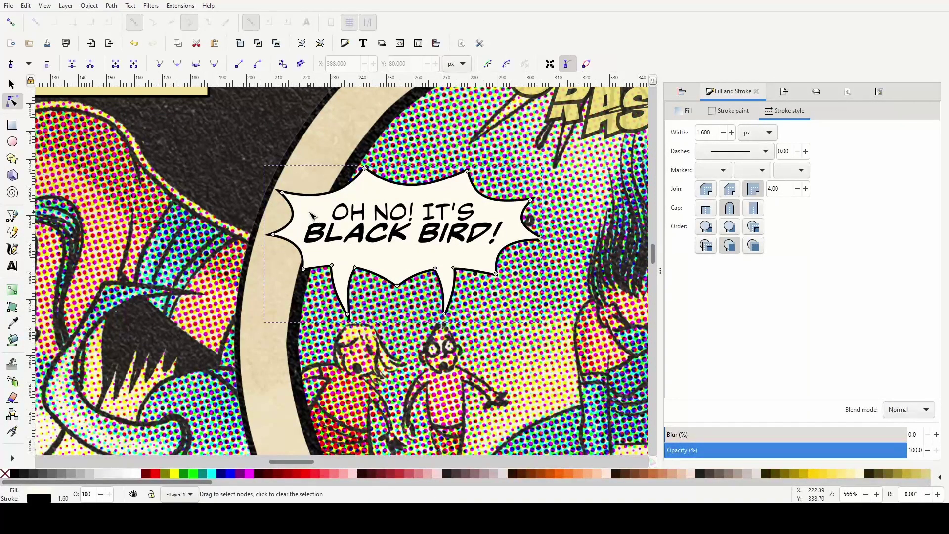
{"action": "scroll", "coordinate": [287, 185], "scroll_direction": "up", "scroll_amount": 2, "text": "ctrl"}
{"action": "scroll", "coordinate": [277, 217], "scroll_direction": "up", "scroll_amount": 1, "text": "ctrl"}
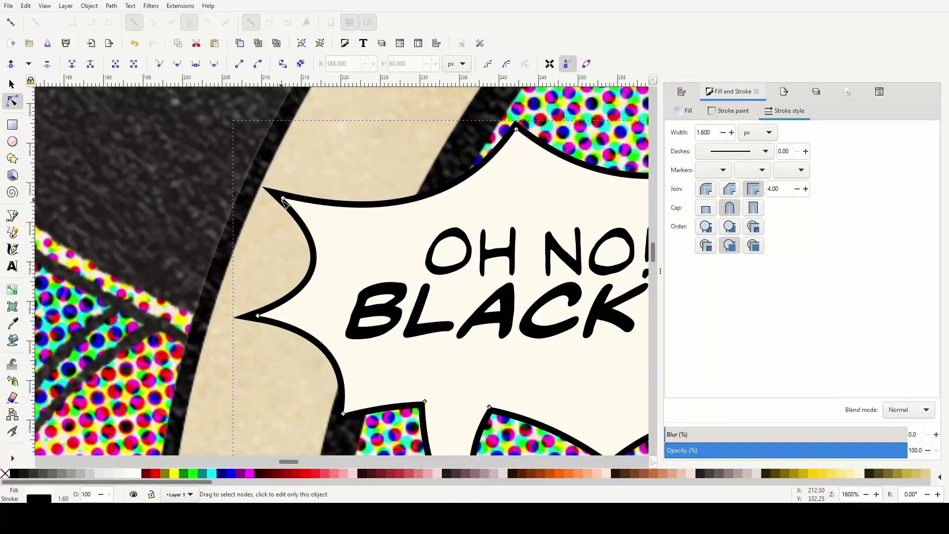
{"action": "left_click_drag", "start_coordinate": [285, 200], "coordinate": [300, 205]}
{"action": "key", "text": "ctrl+z"}
{"action": "scroll", "coordinate": [304, 222], "scroll_direction": "down", "scroll_amount": 5}
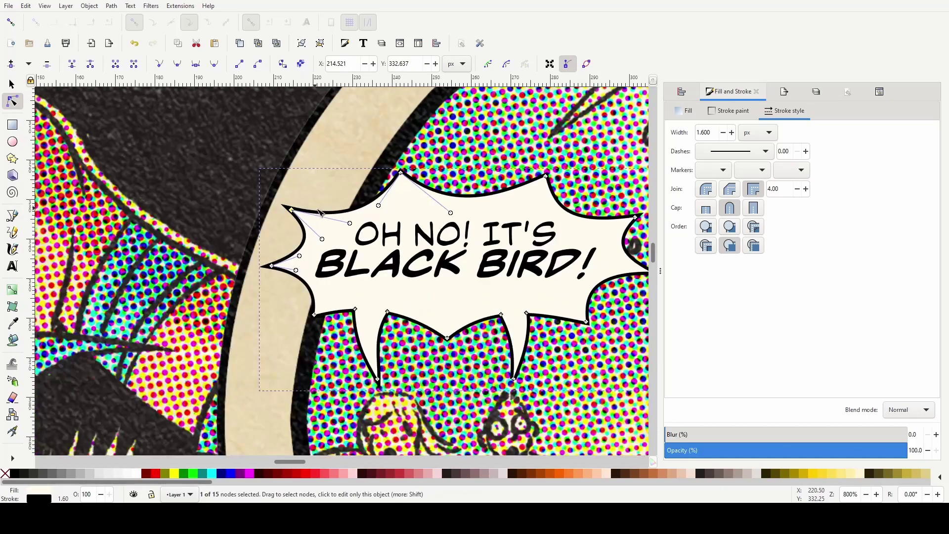
{"action": "scroll", "coordinate": [323, 226], "scroll_direction": "down", "scroll_amount": 1}
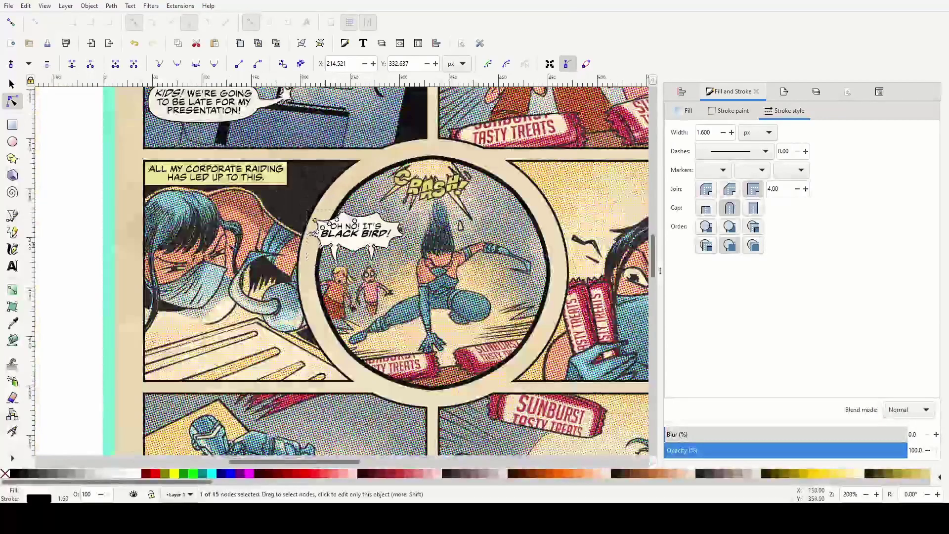
{"action": "left_click", "coordinate": [20, 84]}
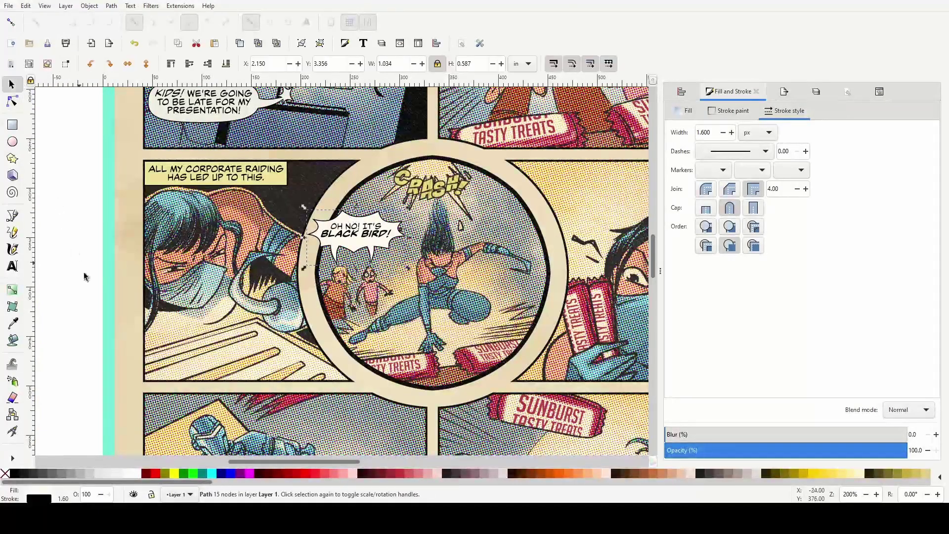
{"action": "left_click", "coordinate": [55, 280]}
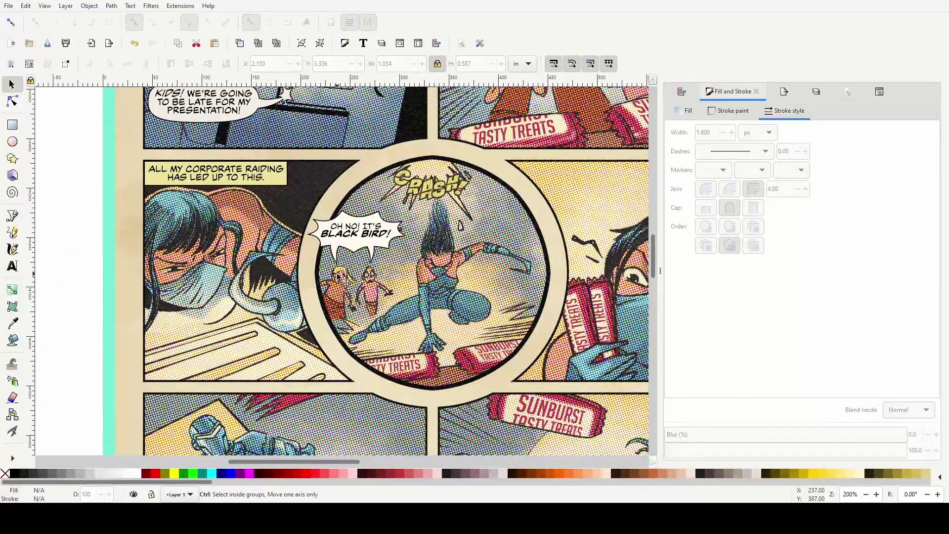
Inspect the burst balloon's spikes against the circular panel border, and survey the remaining panels and the unplaced dialogue beside the page
{"action": "scroll", "coordinate": [338, 274], "scroll_direction": "up", "scroll_amount": 2}
{"action": "scroll", "coordinate": [322, 259], "scroll_direction": "up", "scroll_amount": 2}
{"action": "scroll", "coordinate": [292, 197], "scroll_direction": "left", "scroll_amount": 3}
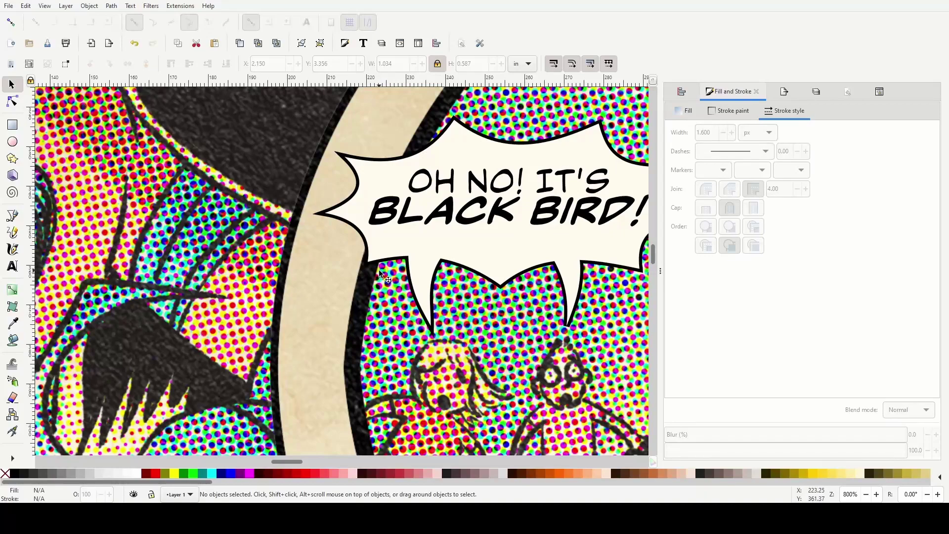
{"action": "scroll", "coordinate": [363, 191], "scroll_direction": "up", "scroll_amount": 2}
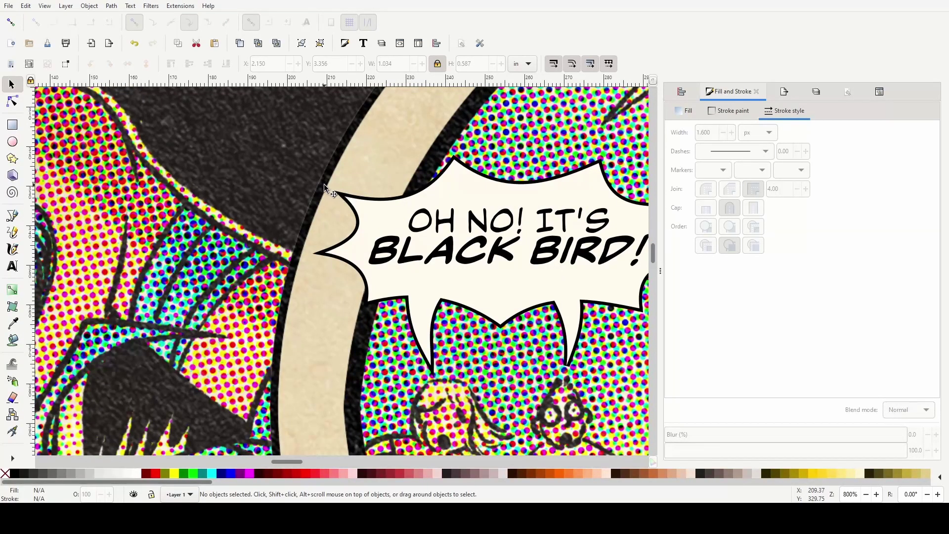
{"action": "scroll", "coordinate": [364, 241], "scroll_direction": "down", "scroll_amount": 1}
{"action": "scroll", "coordinate": [363, 241], "scroll_direction": "down", "scroll_amount": 5}
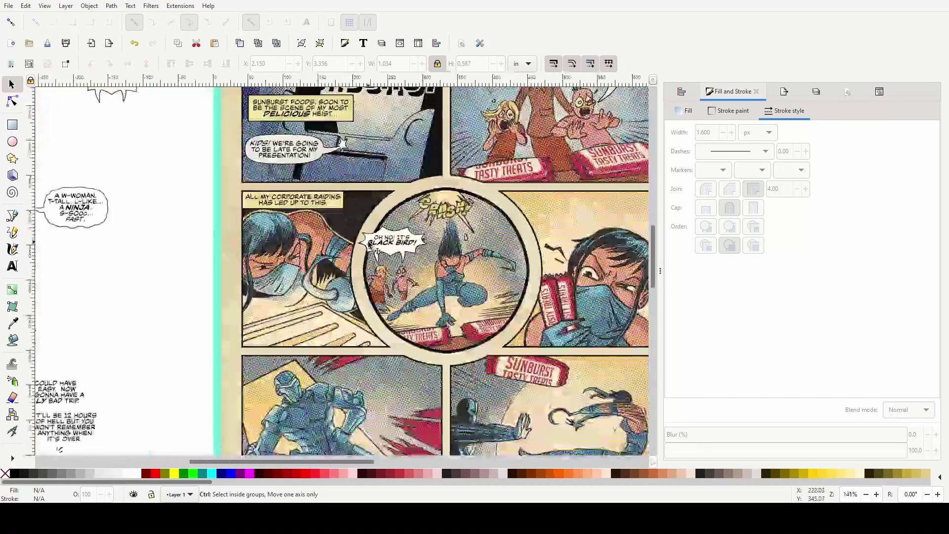
{"action": "scroll", "coordinate": [514, 296], "scroll_direction": "right", "scroll_amount": 4}
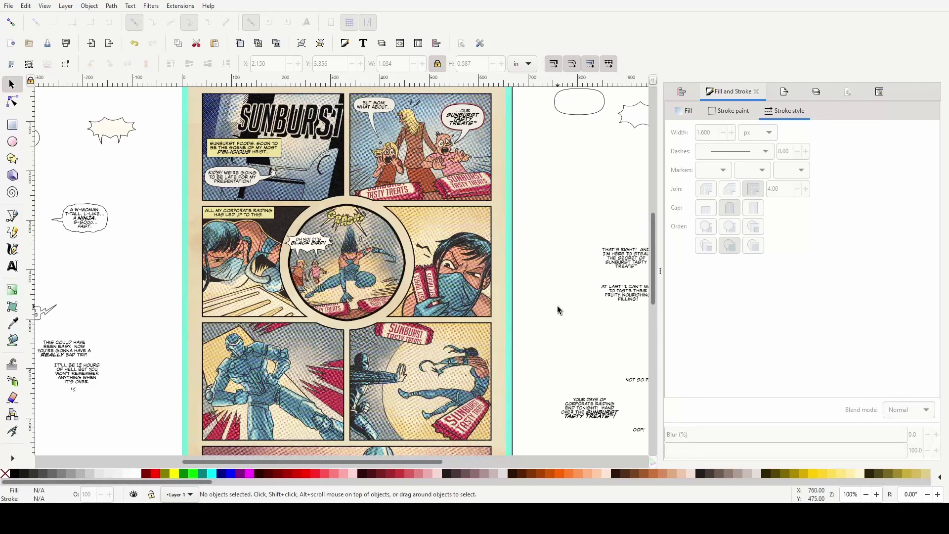
{"action": "scroll", "coordinate": [557, 307], "scroll_direction": "down", "scroll_amount": 4}
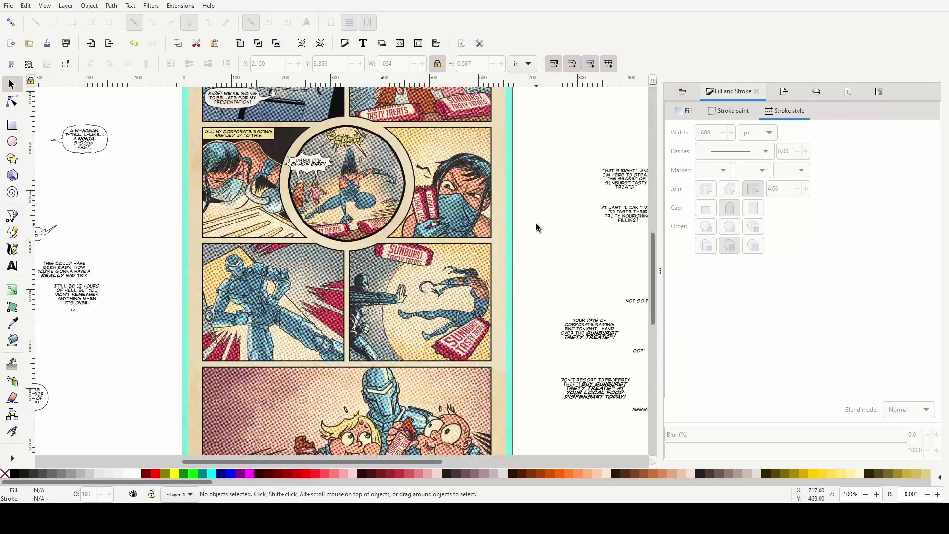
{"action": "scroll", "coordinate": [536, 224], "scroll_direction": "up", "scroll_amount": 4}
{"action": "scroll", "coordinate": [549, 242], "scroll_direction": "right", "scroll_amount": 6}
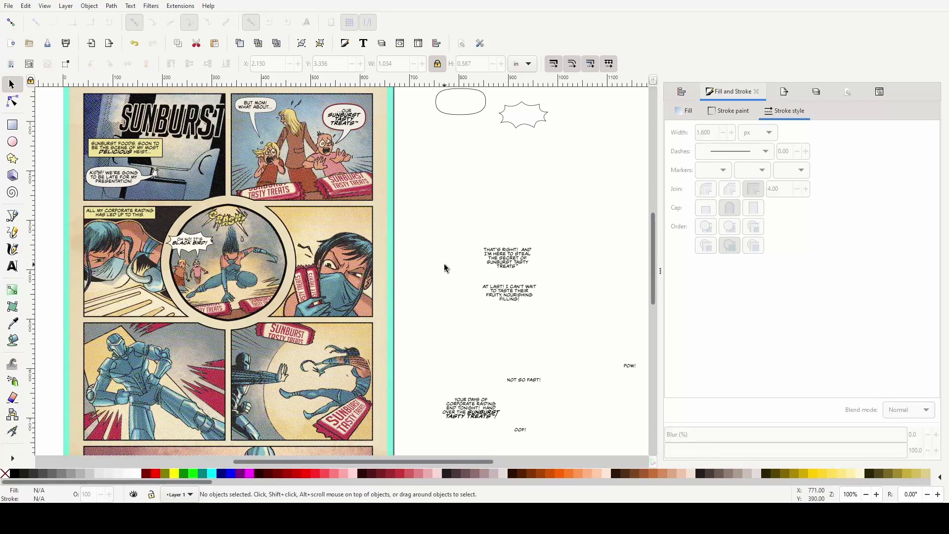
Examine the tail of the "...OUR SUNBURST TASTY TREATS" balloon in the family panel up close, along with the unplaced dialogue beside the page
{"action": "left_click", "coordinate": [503, 262]}
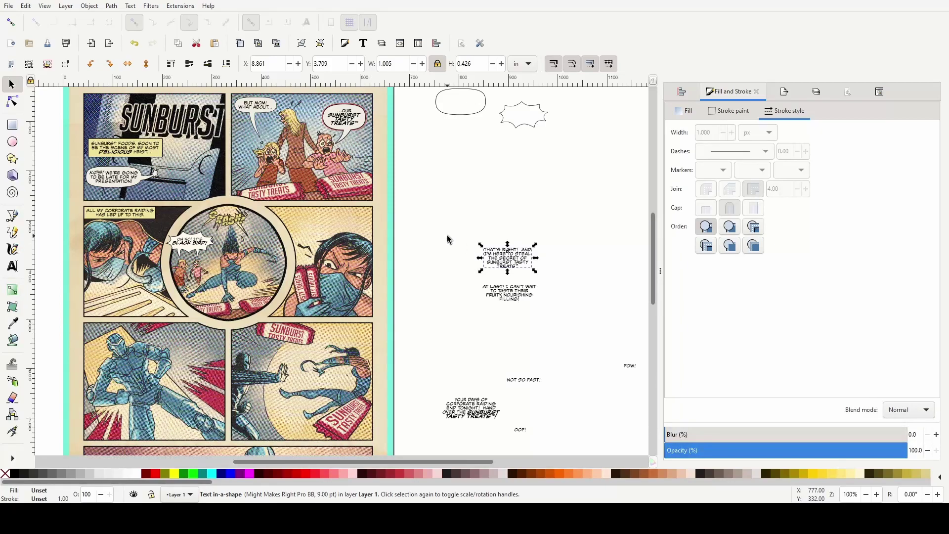
{"action": "scroll", "coordinate": [470, 149], "scroll_direction": "up", "scroll_amount": 4}
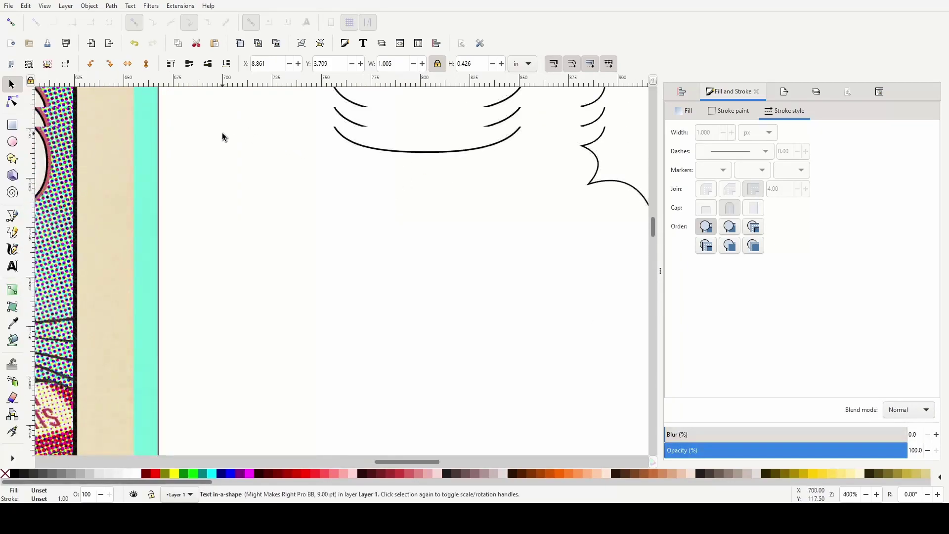
{"action": "scroll", "coordinate": [152, 292], "scroll_direction": "up", "scroll_amount": 3}
{"action": "scroll", "coordinate": [152, 311], "scroll_direction": "left", "scroll_amount": 5}
{"action": "scroll", "coordinate": [163, 346], "scroll_direction": "up", "scroll_amount": 1}
{"action": "scroll", "coordinate": [170, 379], "scroll_direction": "up", "scroll_amount": 2}
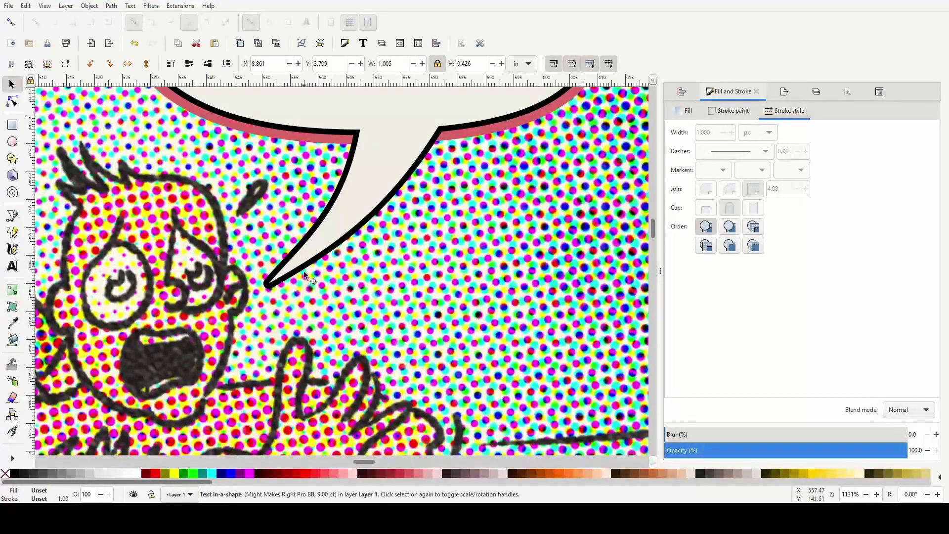
{"action": "scroll", "coordinate": [316, 292], "scroll_direction": "down", "scroll_amount": 6}
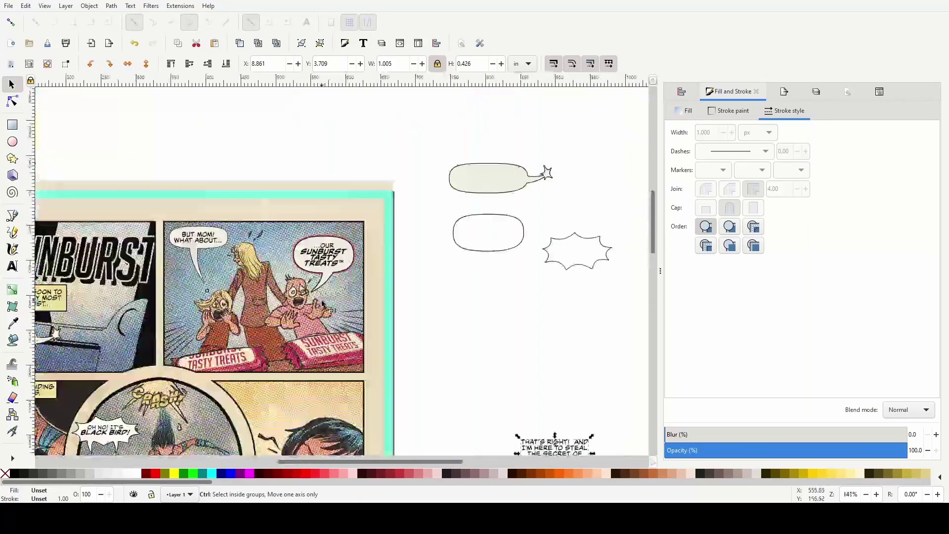
{"action": "left_click", "coordinate": [426, 371]}
{"action": "scroll", "coordinate": [426, 370], "scroll_direction": "down", "scroll_amount": 10}
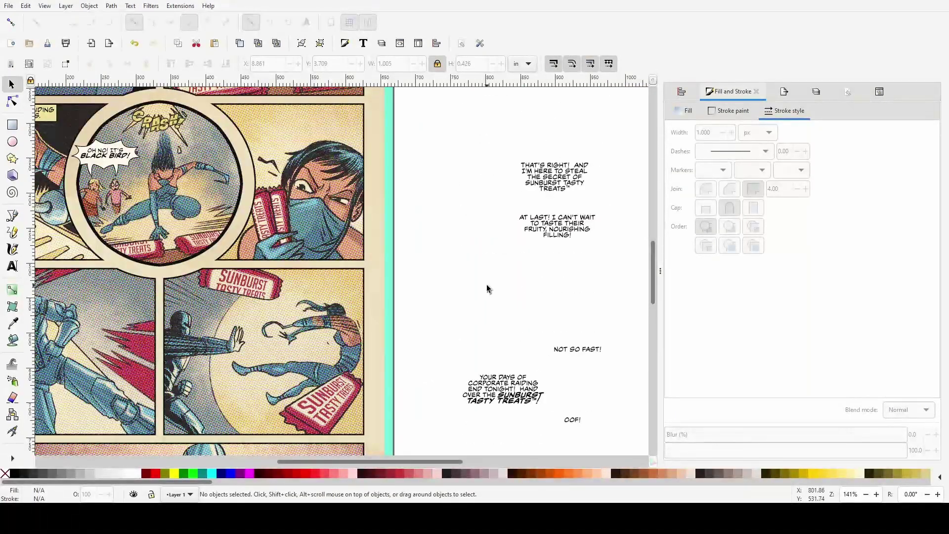
Compare the two upper unplaced dialogue blocks with the page's panels and delete the "THAT'S RIGHT! AND I'M HERE TO STEAL..." text
{"action": "left_click", "coordinate": [549, 191]}
{"action": "scroll", "coordinate": [570, 268], "scroll_direction": "right", "scroll_amount": 4}
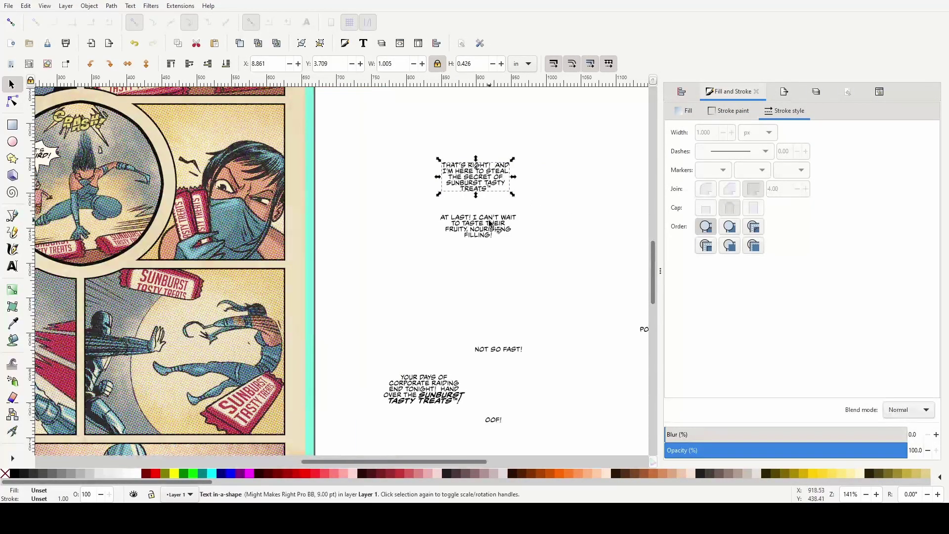
{"action": "left_click", "coordinate": [490, 223]}
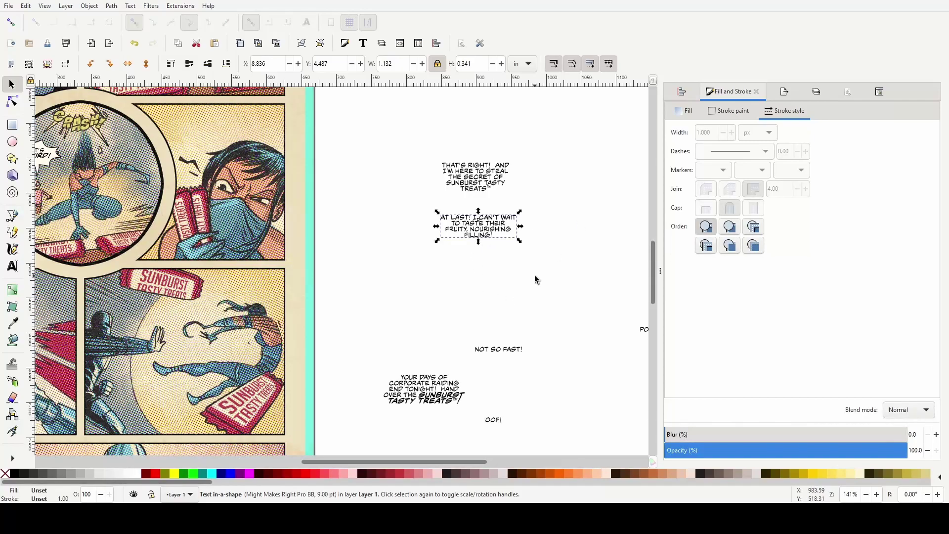
{"action": "scroll", "coordinate": [421, 228], "scroll_direction": "left", "scroll_amount": 10}
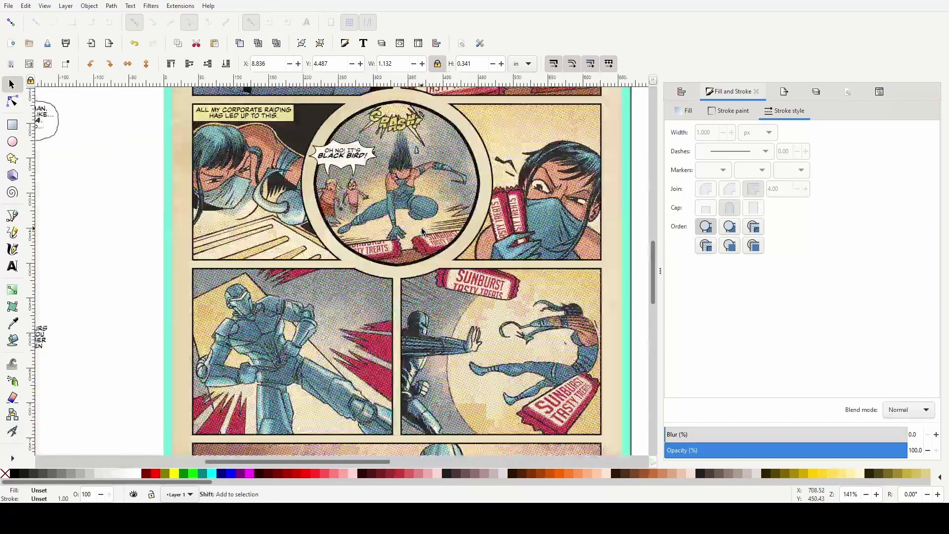
{"action": "scroll", "coordinate": [421, 231], "scroll_direction": "up", "scroll_amount": 5}
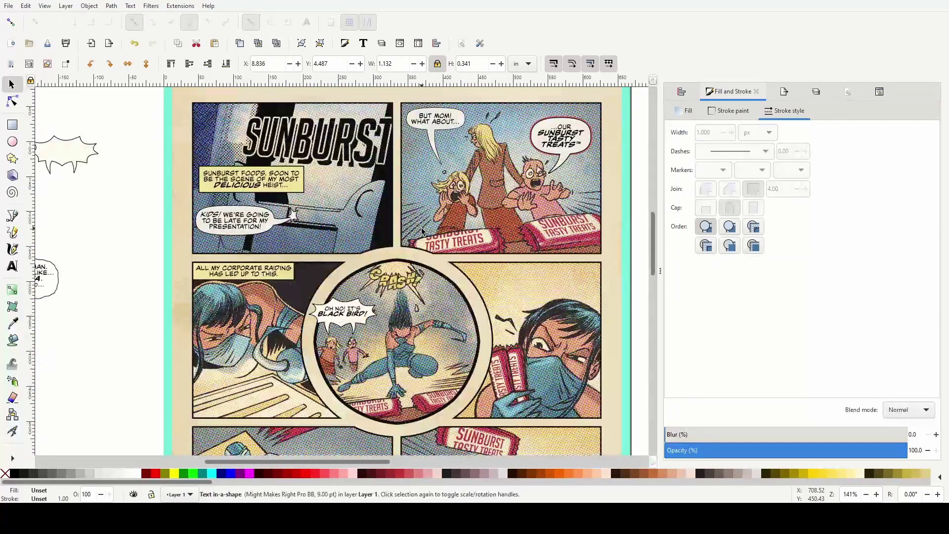
{"action": "scroll", "coordinate": [421, 228], "scroll_direction": "down", "scroll_amount": 5}
{"action": "scroll", "coordinate": [421, 228], "scroll_direction": "right", "scroll_amount": 9}
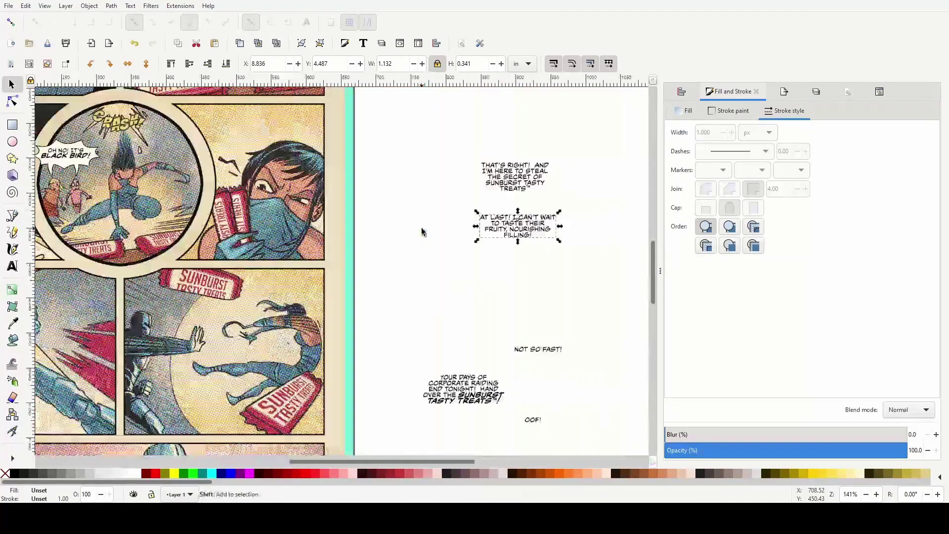
{"action": "left_click", "coordinate": [514, 190]}
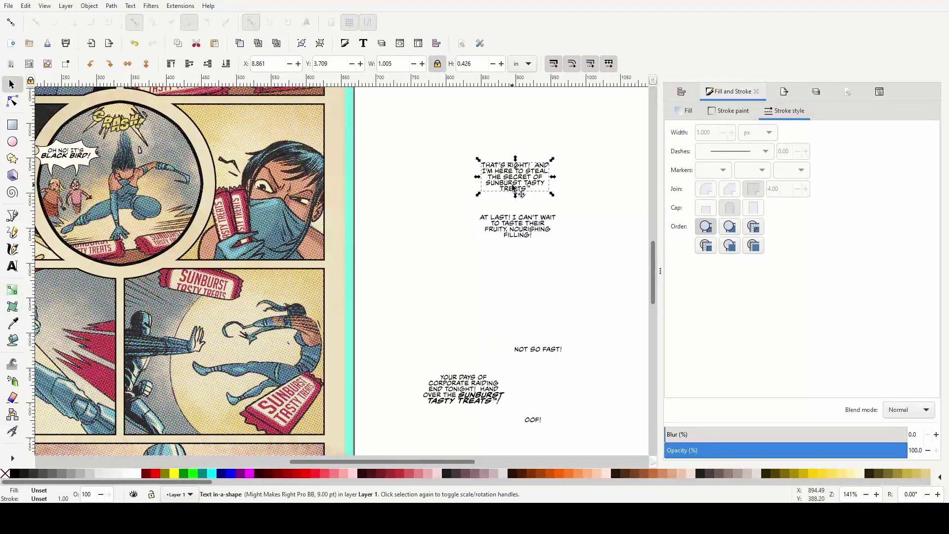
{"action": "key", "text": "Delete"}
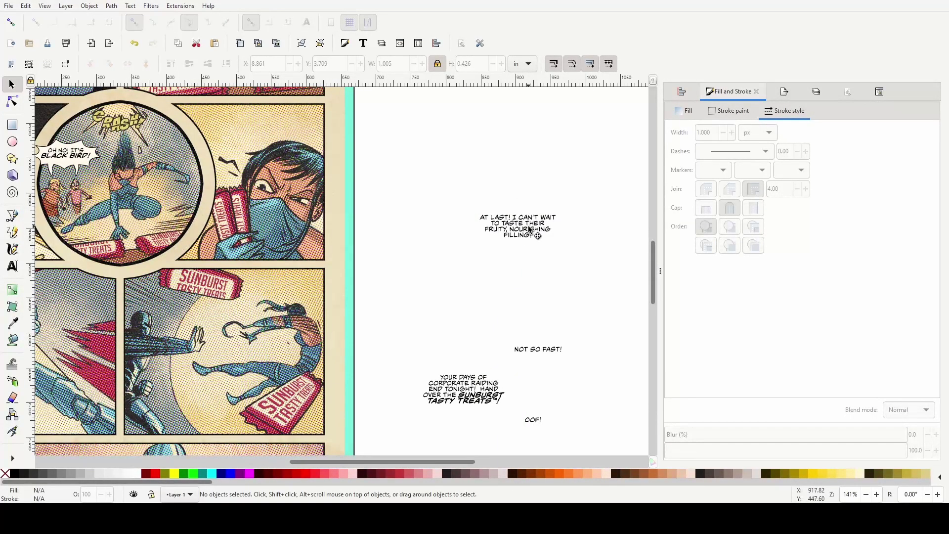
Narrow the "AT LAST!" text frame so the lines break after "CAN'T", "THEIR" and "NOURISHING", with the text about 1.054 in wide
{"action": "left_click", "coordinate": [529, 229]}
{"action": "key", "text": "n"}
{"action": "scroll", "coordinate": [583, 236], "scroll_direction": "up", "scroll_amount": 2, "text": "ctrl"}
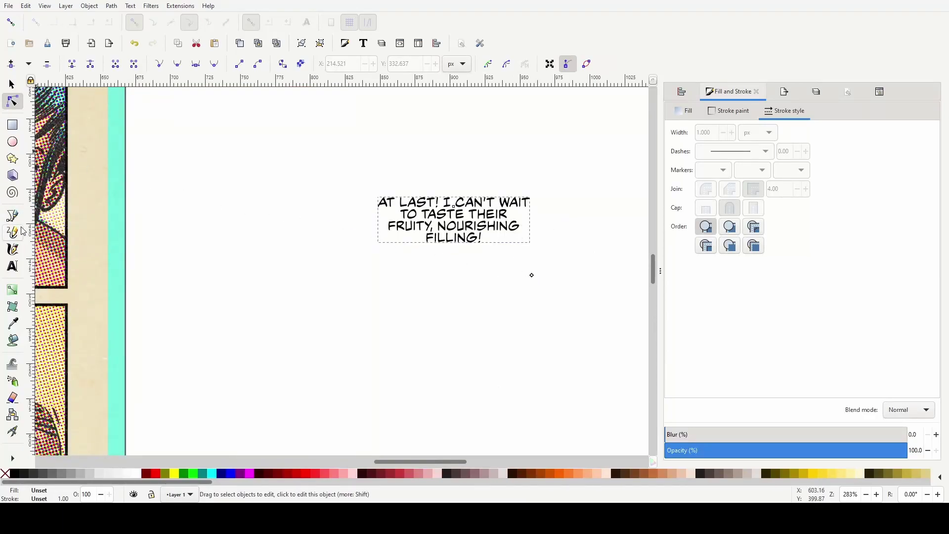
{"action": "key", "text": "t"}
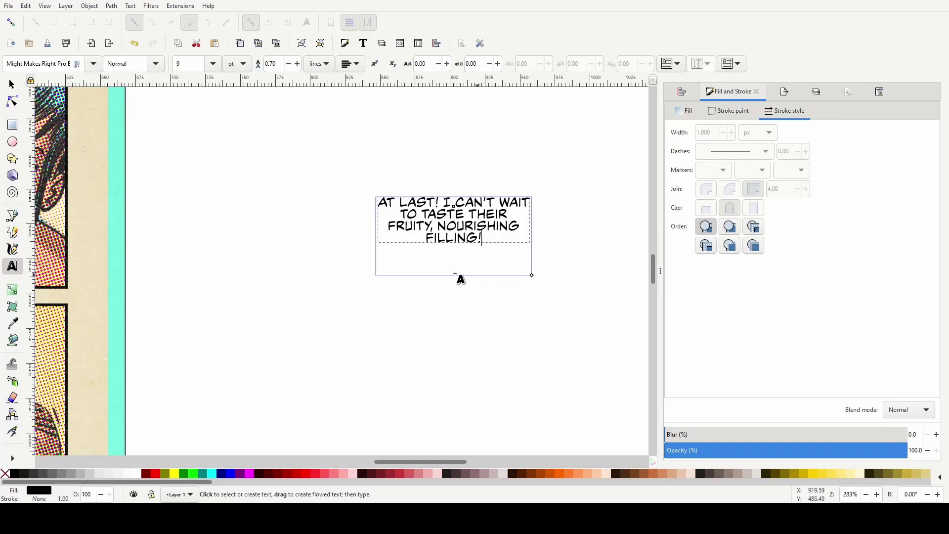
{"action": "scroll", "coordinate": [250, 230], "scroll_direction": "down", "scroll_amount": 3, "text": "ctrl"}
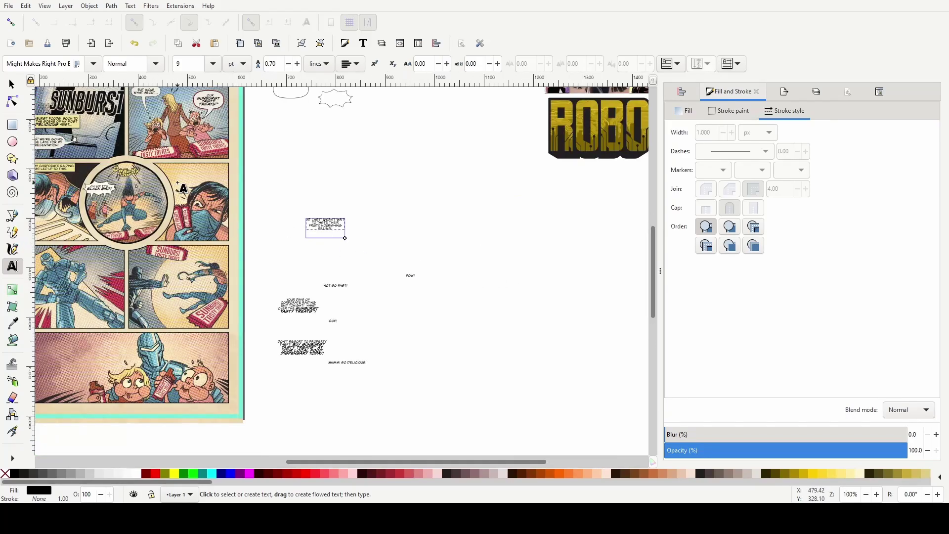
{"action": "scroll", "coordinate": [179, 183], "scroll_direction": "up", "scroll_amount": 2, "text": "ctrl"}
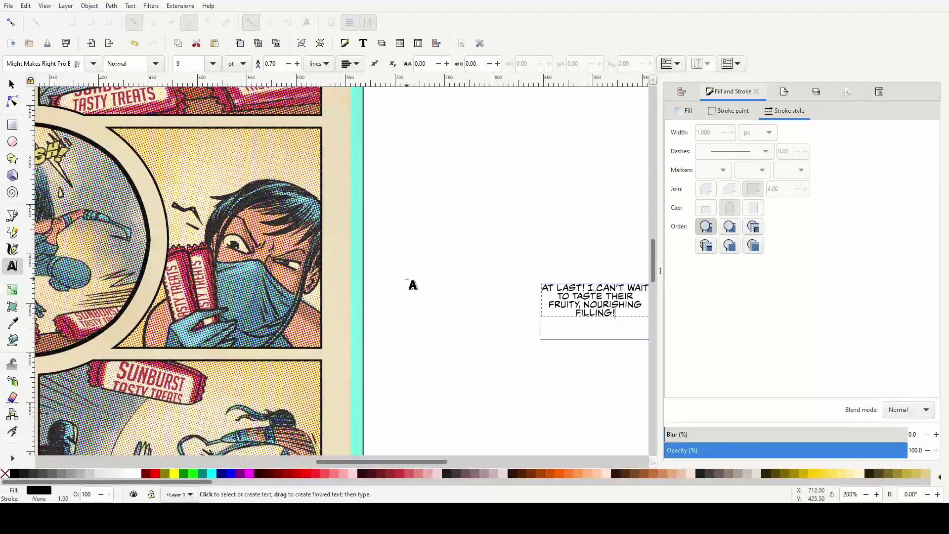
{"action": "scroll", "coordinate": [415, 280], "scroll_direction": "right", "scroll_amount": 2}
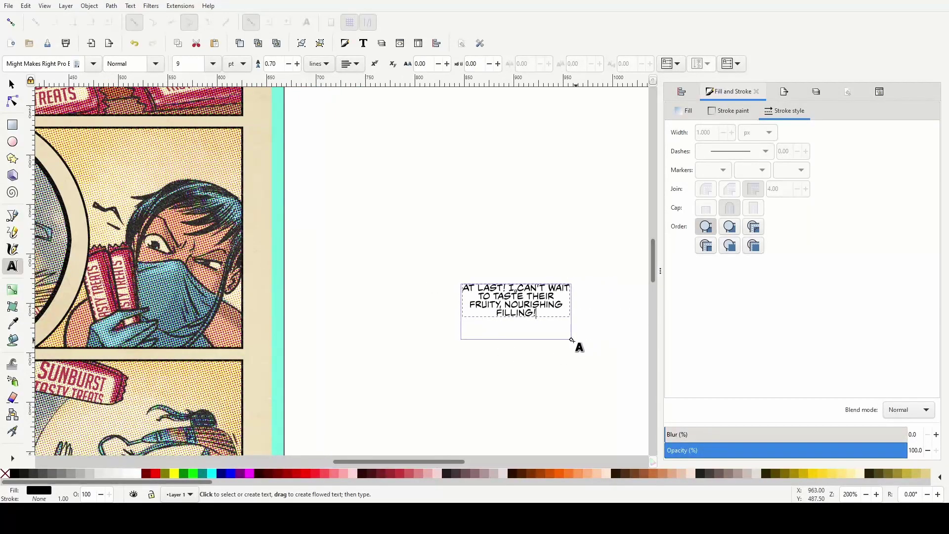
{"action": "left_click_drag", "start_coordinate": [572, 340], "coordinate": [564, 344]}
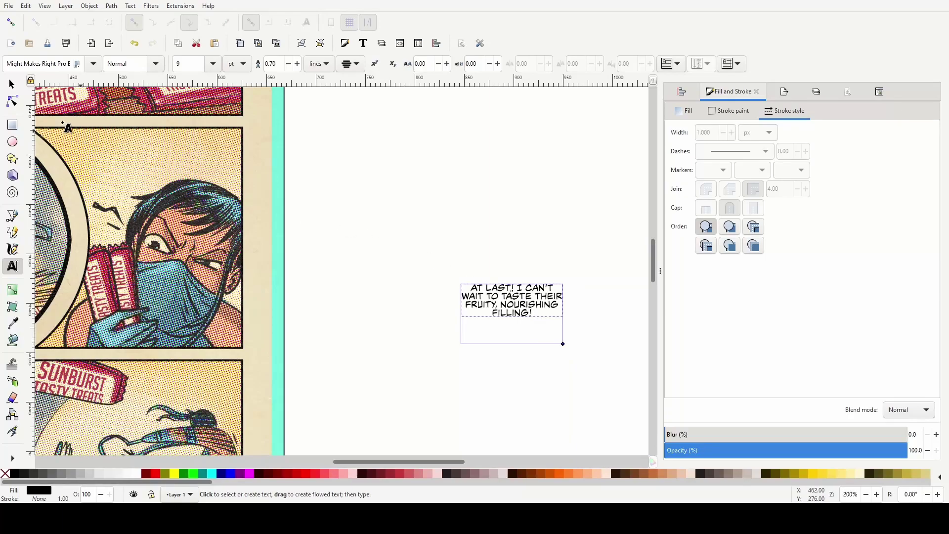
Set the word "NOURISHING" in the "AT LAST!" dialogue in italic, then return to object selection
{"action": "double_click", "coordinate": [529, 304]}
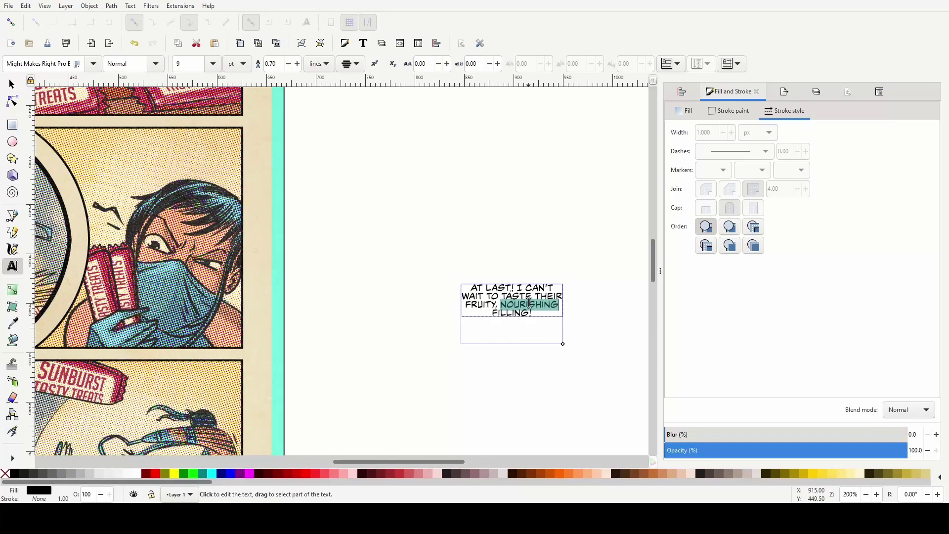
{"action": "key", "text": "ctrl+i"}
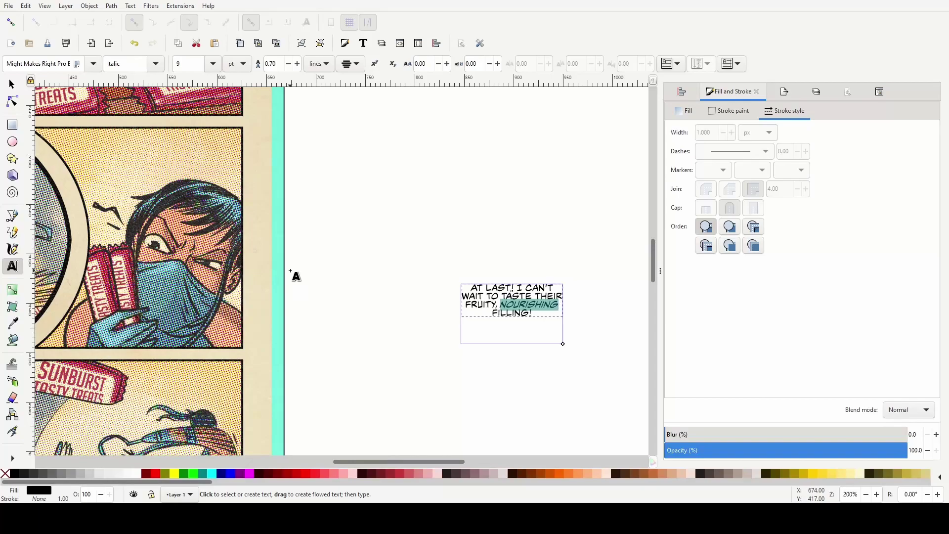
{"action": "scroll", "coordinate": [290, 271], "scroll_direction": "down", "scroll_amount": 4}
{"action": "scroll", "coordinate": [291, 272], "scroll_direction": "right", "scroll_amount": 2}
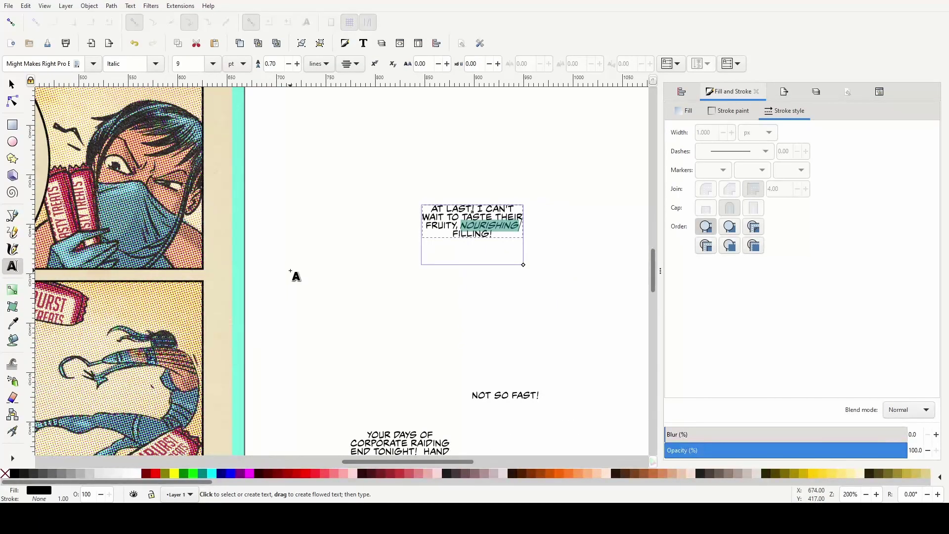
{"action": "scroll", "coordinate": [290, 271], "scroll_direction": "left", "scroll_amount": 5}
{"action": "scroll", "coordinate": [391, 330], "scroll_direction": "down", "scroll_amount": 2, "text": "ctrl"}
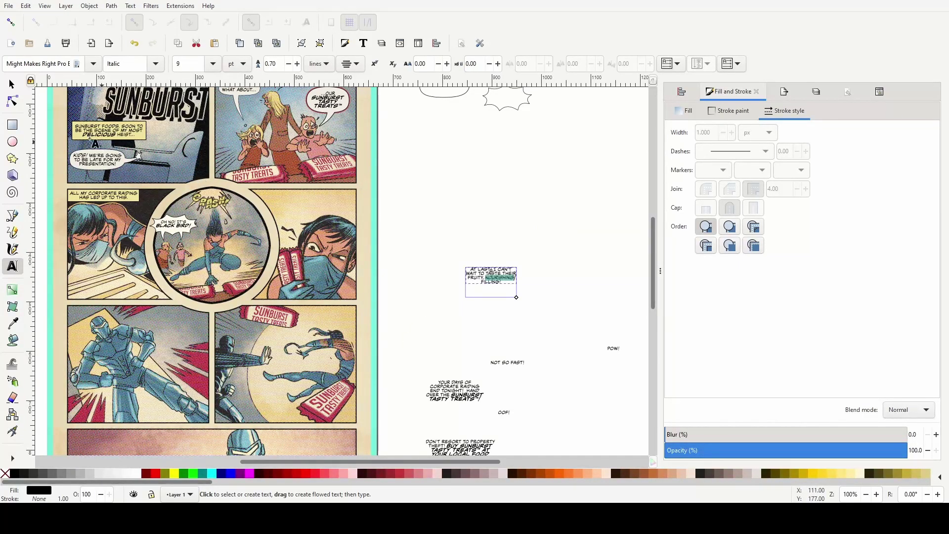
{"action": "left_click", "coordinate": [9, 83]}
{"action": "scroll", "coordinate": [504, 306], "scroll_direction": "up", "scroll_amount": 4, "text": "ctrl"}
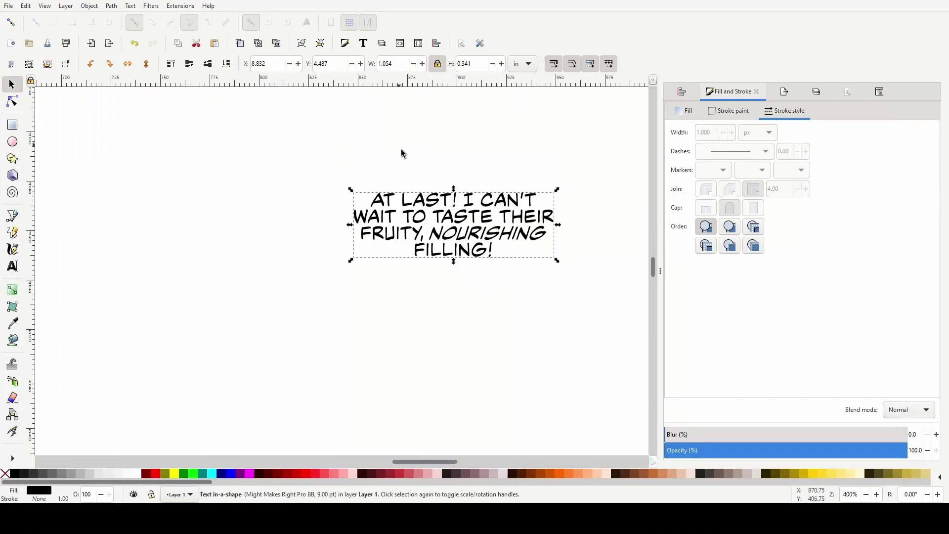
{"action": "scroll", "coordinate": [345, 225], "scroll_direction": "down", "scroll_amount": 2, "text": "ctrl"}
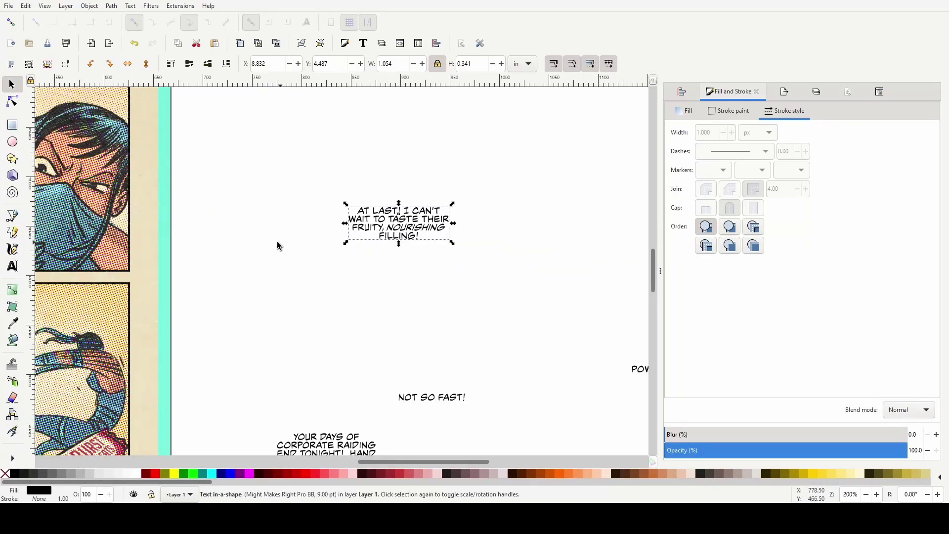
Try the "AT LAST!" text in the open area above the masked woman's head, at X 4.759, Y 2.945 in
{"action": "scroll", "coordinate": [260, 241], "scroll_direction": "up", "scroll_amount": 6}
{"action": "scroll", "coordinate": [260, 241], "scroll_direction": "down", "scroll_amount": 4}
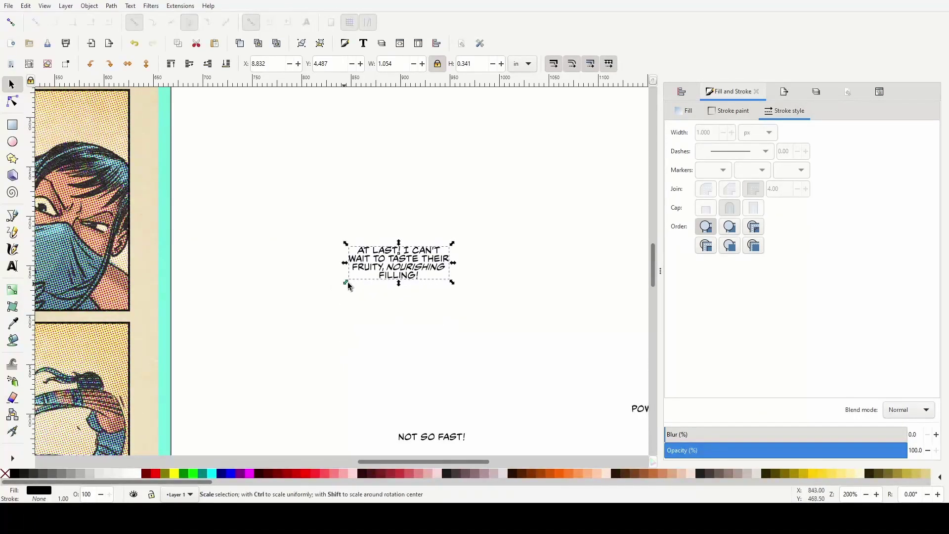
{"action": "left_click", "coordinate": [414, 276]}
{"action": "left_click_drag", "start_coordinate": [417, 265], "coordinate": [273, 286]}
{"action": "scroll", "coordinate": [245, 325], "scroll_direction": "left", "scroll_amount": 2}
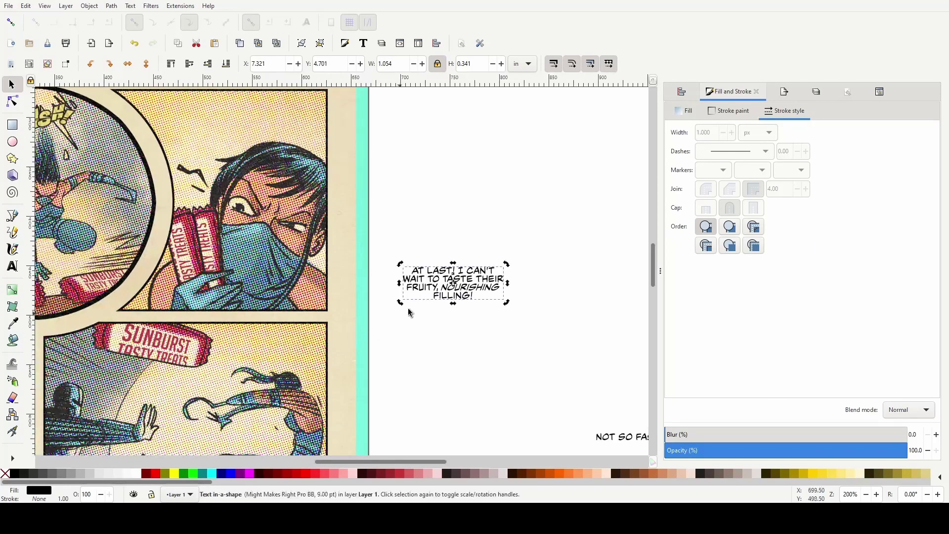
{"action": "left_click_drag", "start_coordinate": [463, 282], "coordinate": [220, 119]}
{"action": "left_click", "coordinate": [455, 252]}
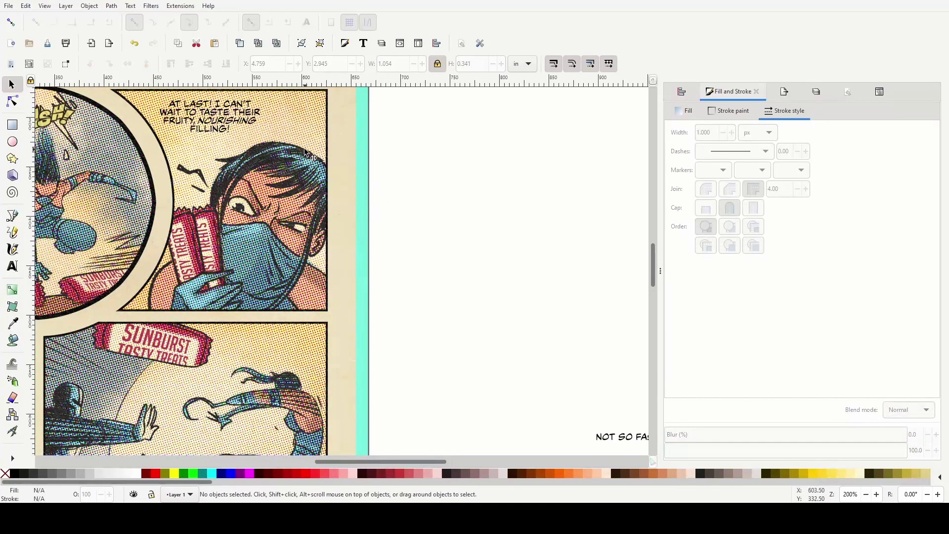
{"action": "scroll", "coordinate": [410, 247], "scroll_direction": "up", "scroll_amount": 8}
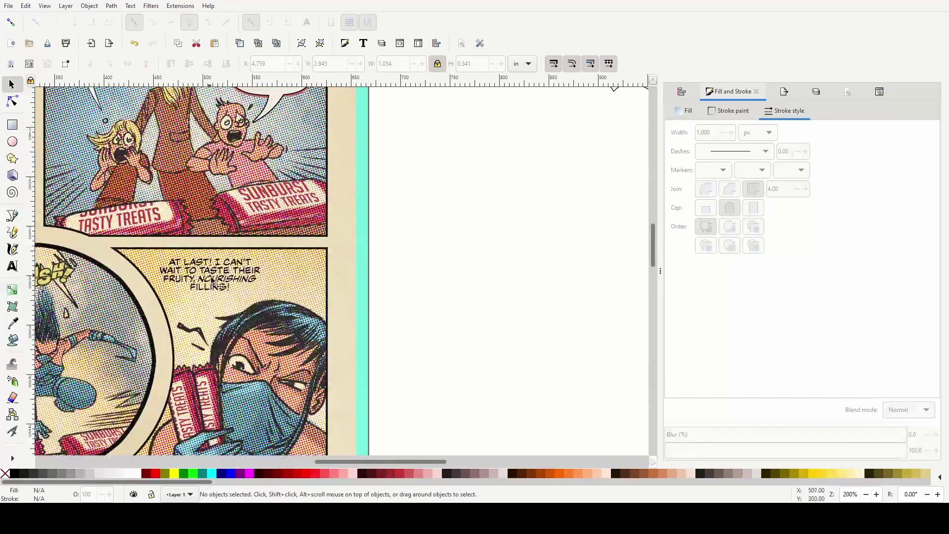
Park the "AT LAST!" text outside the page and place a duplicate of the blank rounded balloon behind it, at X 7.684, Y 3.169 in
{"action": "left_click_drag", "start_coordinate": [222, 287], "coordinate": [500, 310]}
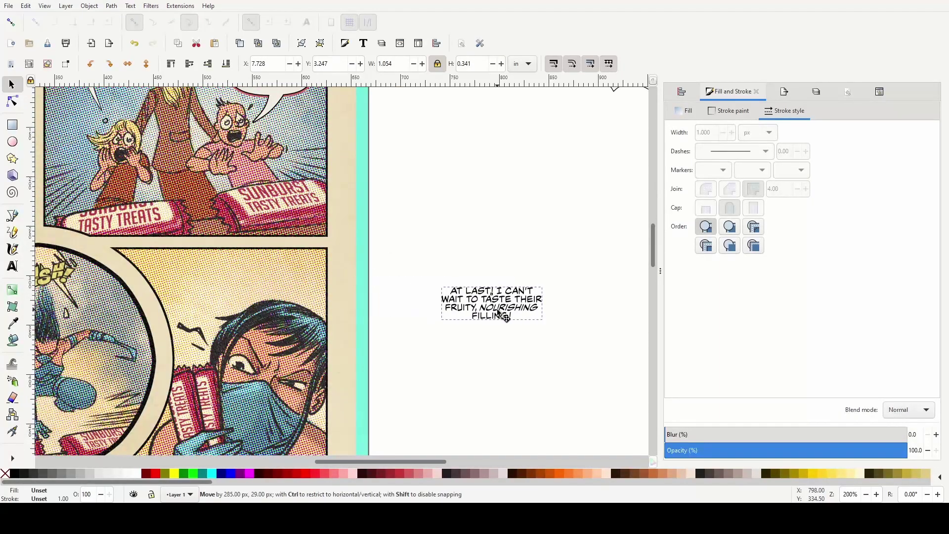
{"action": "scroll", "coordinate": [483, 252], "scroll_direction": "up", "scroll_amount": 8}
{"action": "left_click", "coordinate": [494, 222]}
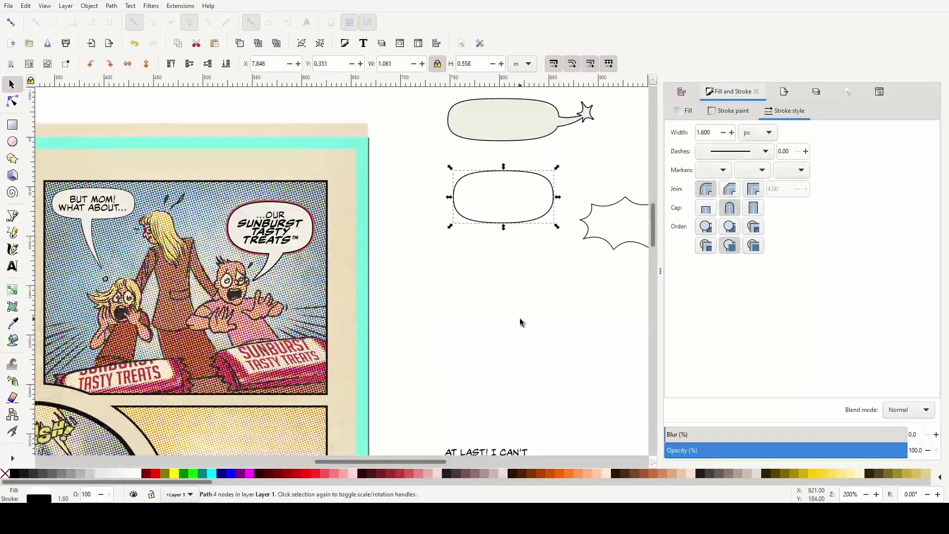
{"action": "scroll", "coordinate": [567, 335], "scroll_direction": "down", "scroll_amount": 6}
{"action": "scroll", "coordinate": [541, 268], "scroll_direction": "up", "scroll_amount": 2}
{"action": "key", "text": "ctrl+d"}
{"action": "left_click_drag", "start_coordinate": [501, 138], "coordinate": [481, 421]}
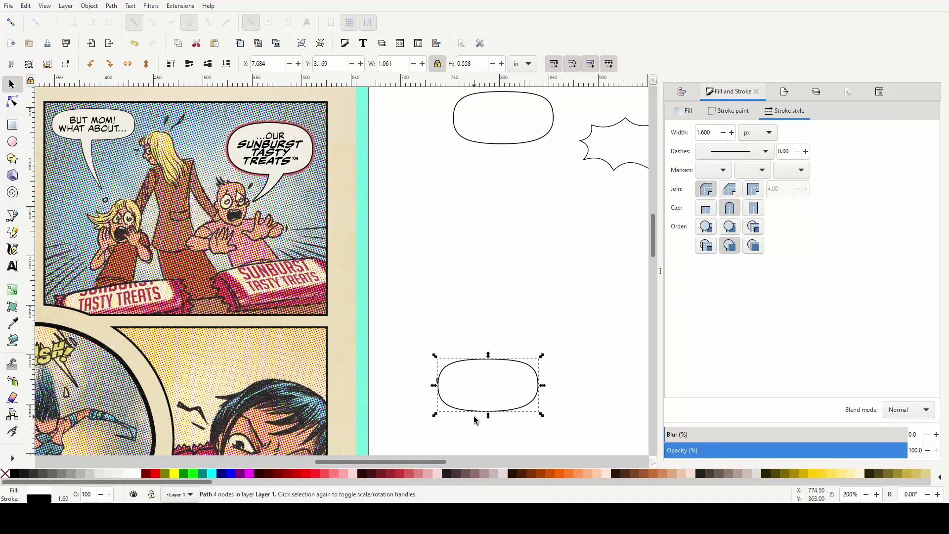
{"action": "key", "text": "Page_Down"}
{"action": "scroll", "coordinate": [435, 393], "scroll_direction": "up", "scroll_amount": 2}
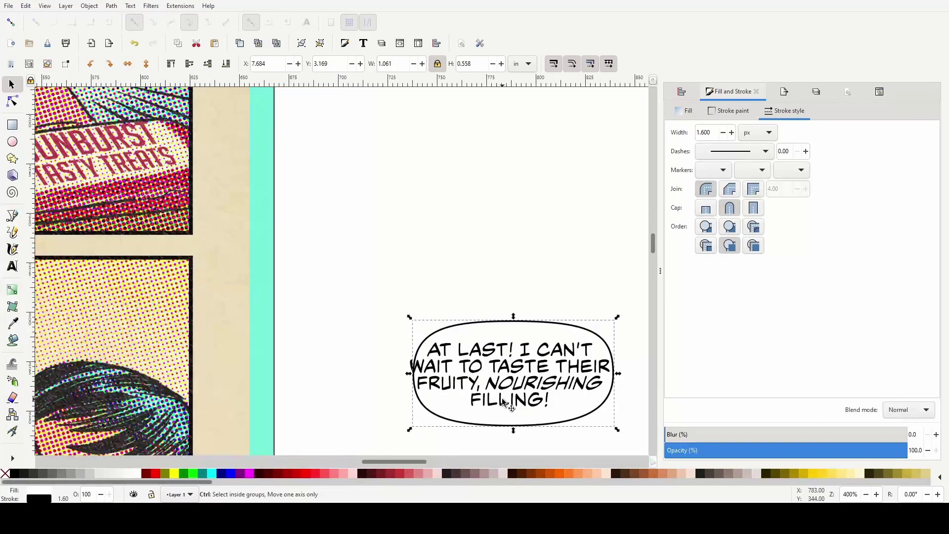
Stretch the rounded balloon horizontally on both sides to about 1.271 in wide, leaving margins around the "AT LAST!" text
{"action": "scroll", "coordinate": [457, 402], "scroll_direction": "right", "scroll_amount": 2}
{"action": "scroll", "coordinate": [460, 404], "scroll_direction": "up", "scroll_amount": 1}
{"action": "scroll", "coordinate": [445, 395], "scroll_direction": "down", "scroll_amount": 1}
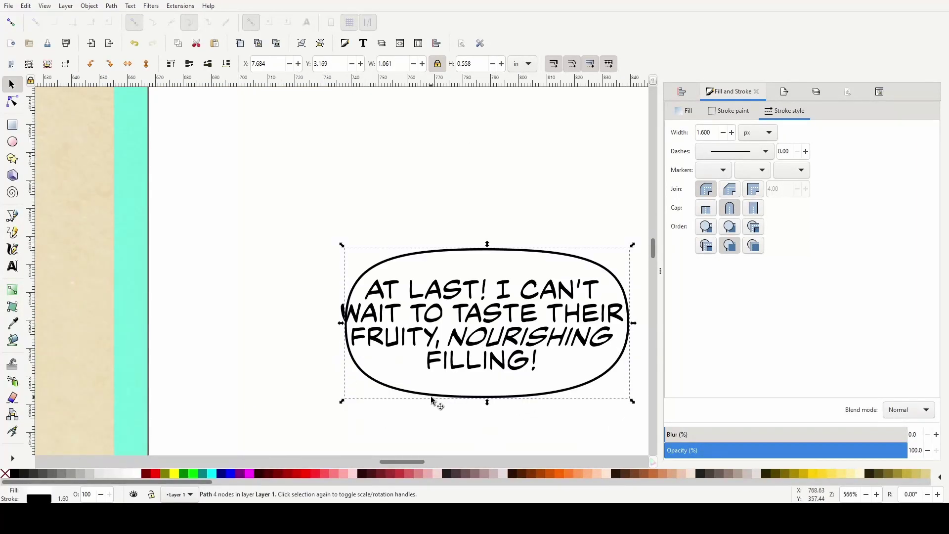
{"action": "scroll", "coordinate": [425, 390], "scroll_direction": "down", "scroll_amount": 1}
{"action": "scroll", "coordinate": [414, 381], "scroll_direction": "down", "scroll_amount": 1}
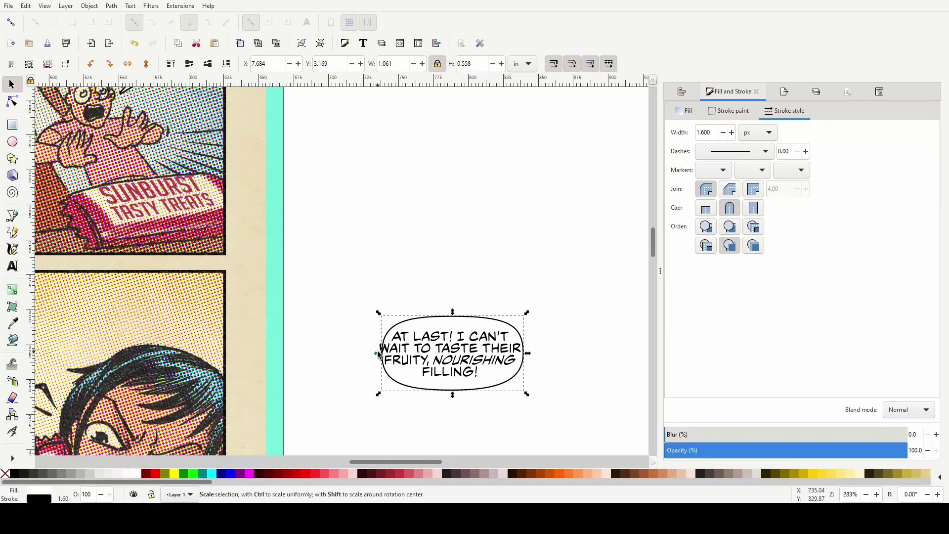
{"action": "left_click_drag", "start_coordinate": [378, 354], "coordinate": [364, 350]}
{"action": "left_click_drag", "start_coordinate": [528, 354], "coordinate": [541, 357]}
{"action": "scroll", "coordinate": [452, 409], "scroll_direction": "up", "scroll_amount": 2}
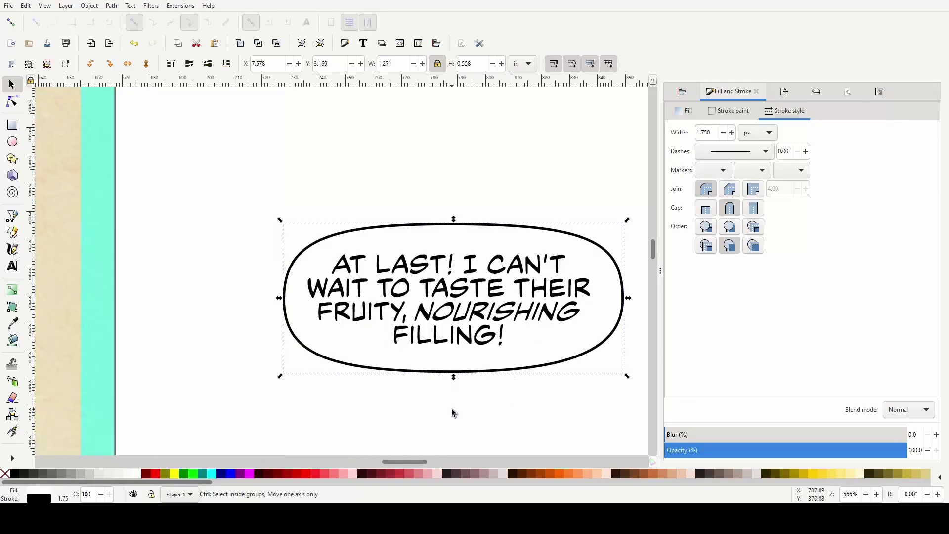
Reduce the rounded balloon's height to about 0.544 in and move it with its text into the masked woman's panel at X 4.619, Y 2.757 in
{"action": "mouse_move", "coordinate": [453, 382]}
{"action": "left_mouse_down"}
{"action": "mouse_move", "coordinate": [452, 369]}
{"action": "mouse_move", "coordinate": [456, 376]}
{"action": "left_mouse_up"}
{"action": "scroll", "coordinate": [302, 380], "scroll_direction": "down", "scroll_amount": 4}
{"action": "scroll", "coordinate": [261, 386], "scroll_direction": "left", "scroll_amount": 4}
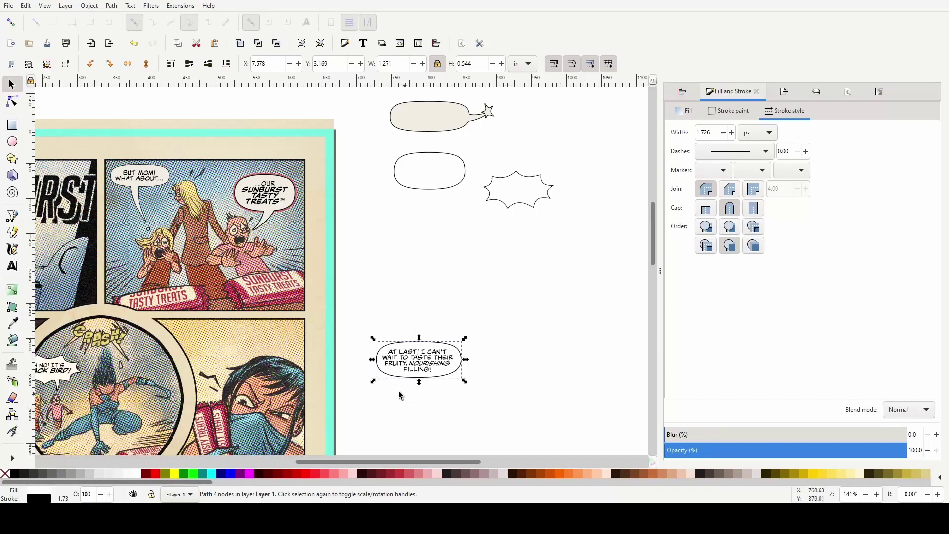
{"action": "scroll", "coordinate": [366, 419], "scroll_direction": "down", "scroll_amount": 2}
{"action": "scroll", "coordinate": [332, 352], "scroll_direction": "up", "scroll_amount": 1, "text": "ctrl"}
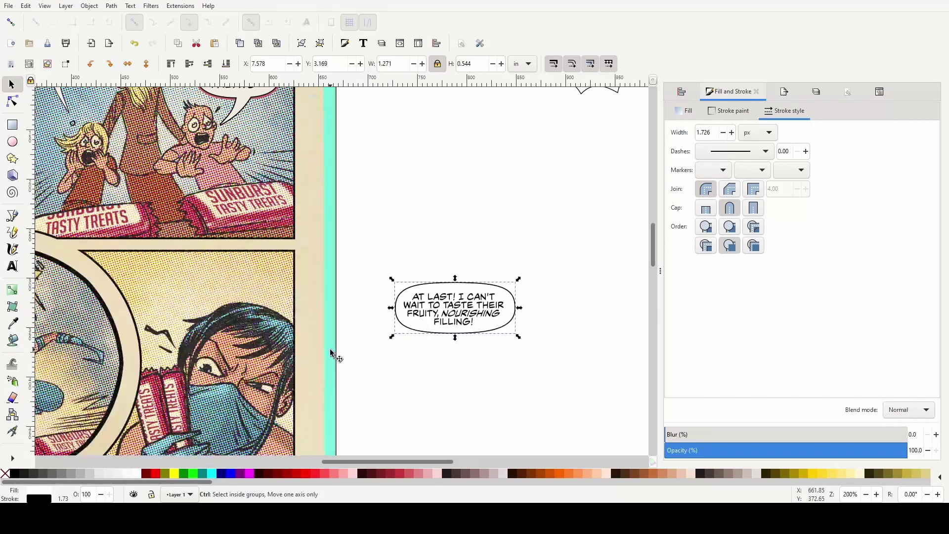
{"action": "left_click_drag", "start_coordinate": [367, 262], "coordinate": [583, 384]}
{"action": "left_click_drag", "start_coordinate": [401, 306], "coordinate": [192, 267]}
{"action": "scroll", "coordinate": [162, 286], "scroll_direction": "left", "scroll_amount": 3}
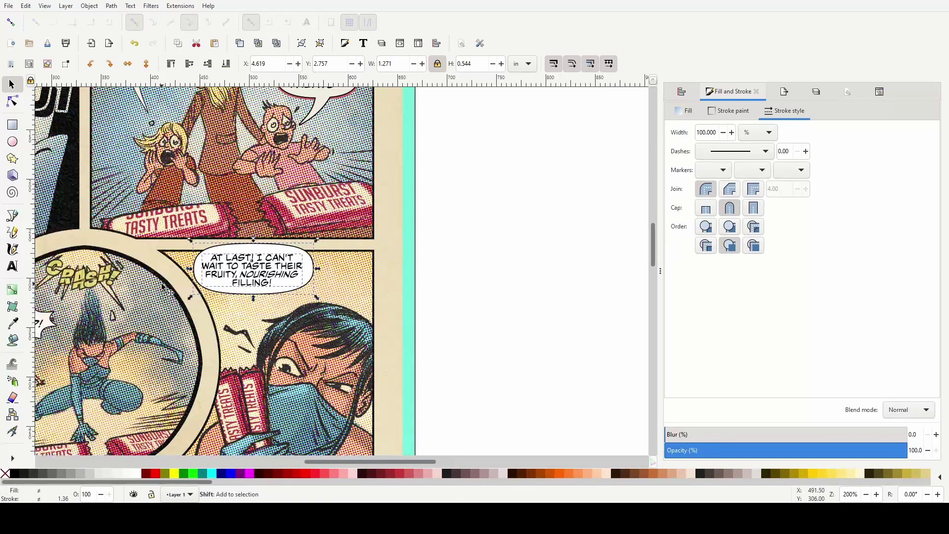
Nudge the "AT LAST!" balloon and text slightly right and down to X 4.661, Y 2.778 in, and deselect them
{"action": "scroll", "coordinate": [187, 280], "scroll_direction": "up", "scroll_amount": 2}
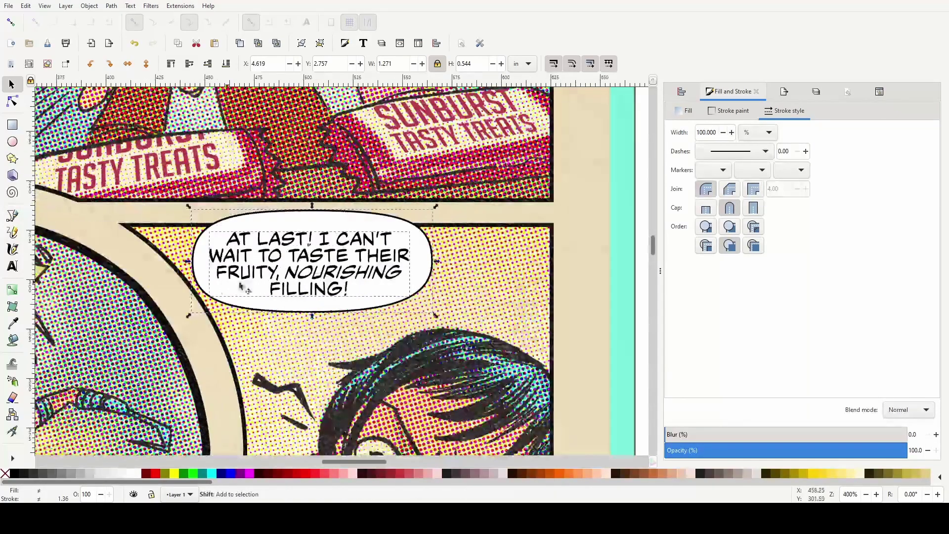
{"action": "scroll", "coordinate": [324, 290], "scroll_direction": "up", "scroll_amount": 1}
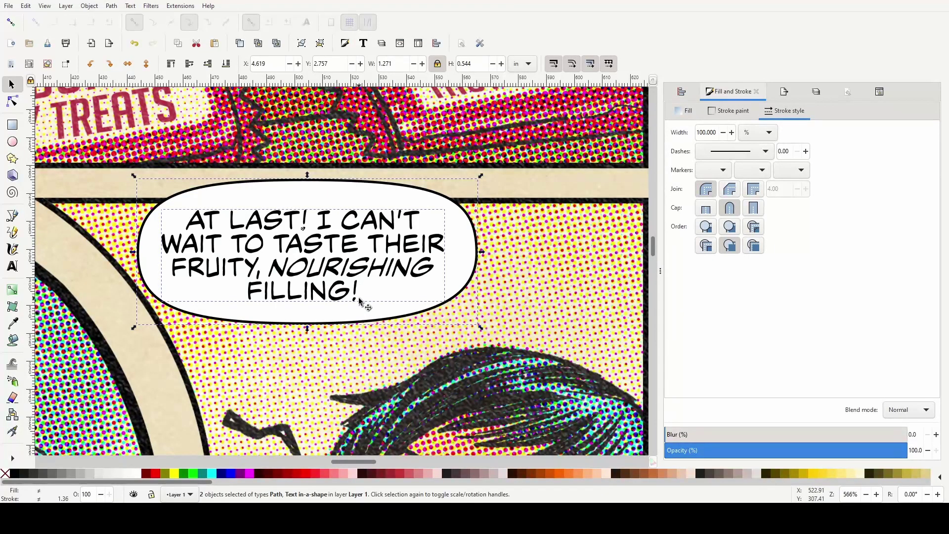
{"action": "key", "text": "Right"}
{"action": "key", "text": "Down"}
{"action": "key", "text": "Right"}
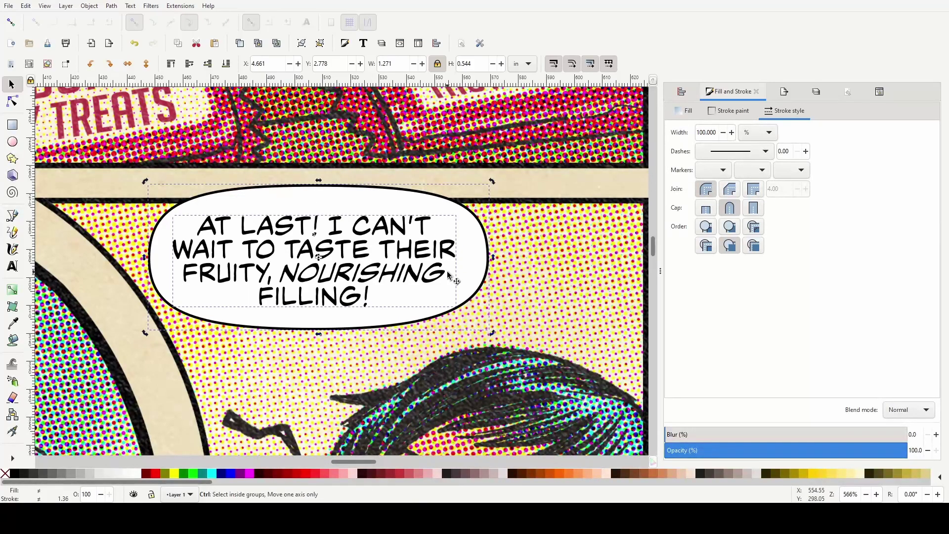
{"action": "scroll", "coordinate": [447, 272], "scroll_direction": "down", "scroll_amount": 1}
{"action": "scroll", "coordinate": [540, 269], "scroll_direction": "down", "scroll_amount": 1}
{"action": "scroll", "coordinate": [622, 293], "scroll_direction": "right", "scroll_amount": 2}
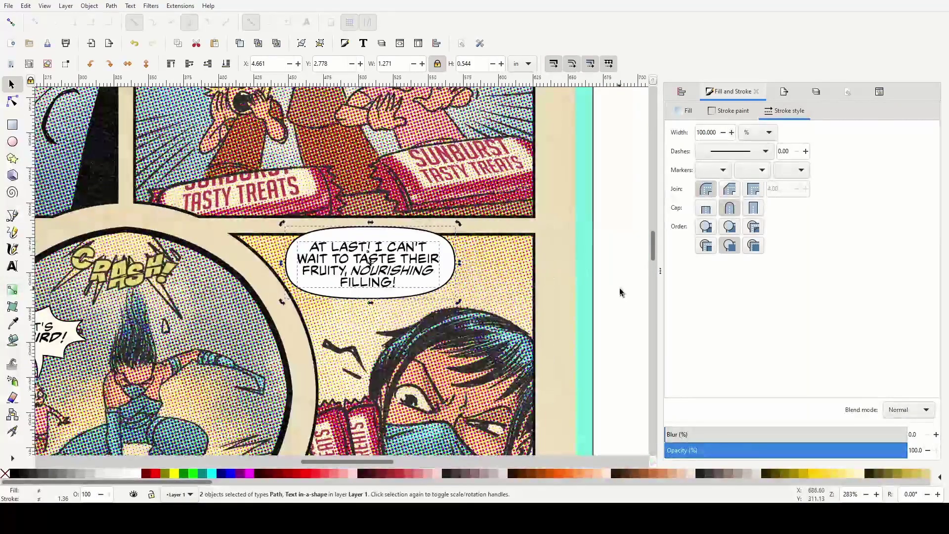
{"action": "left_click", "coordinate": [621, 292]}
Lower the balloon's top node to Y 274.206 px, just under the panel border, and lengthen both side nodes' upper handles to fill the upper corners
{"action": "scroll", "coordinate": [351, 271], "scroll_direction": "up", "scroll_amount": 2}
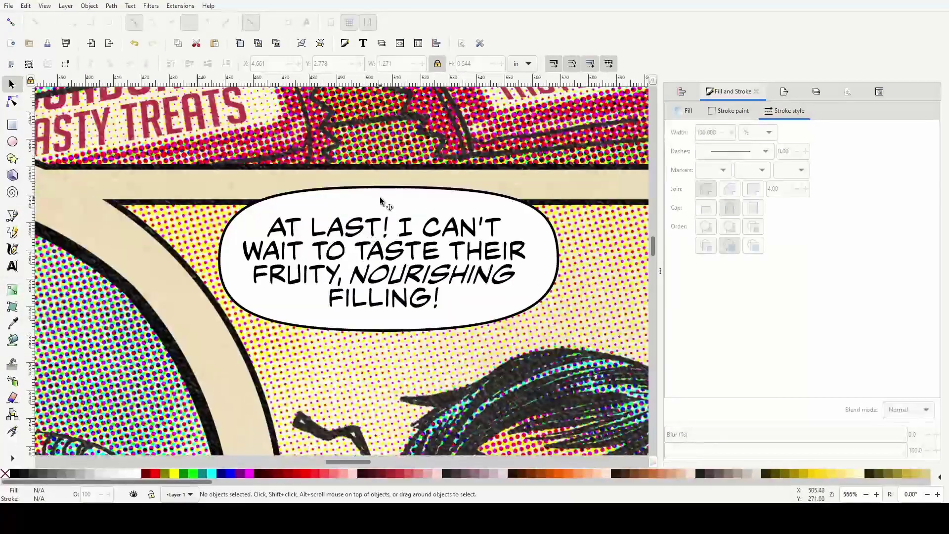
{"action": "left_click", "coordinate": [381, 188]}
{"action": "key", "text": "n"}
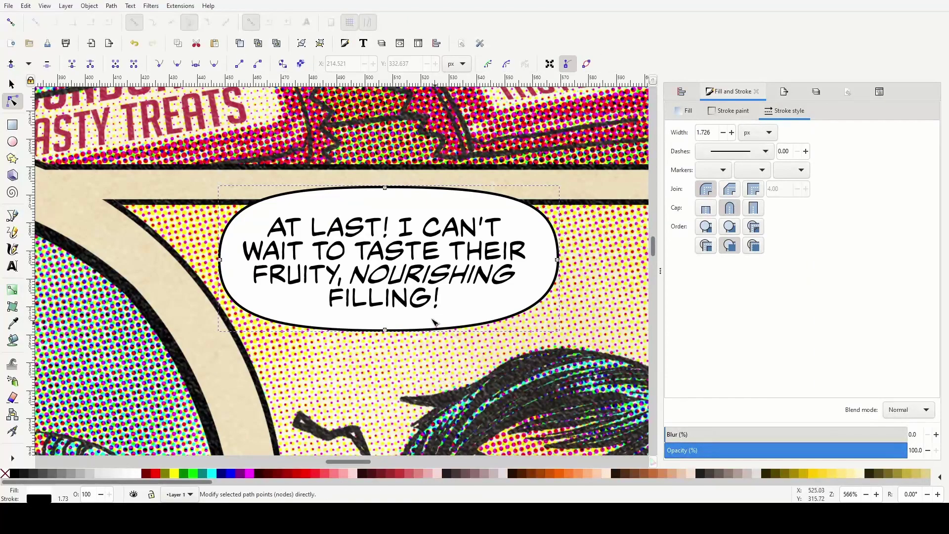
{"action": "scroll", "coordinate": [415, 260], "scroll_direction": "up", "scroll_amount": 1}
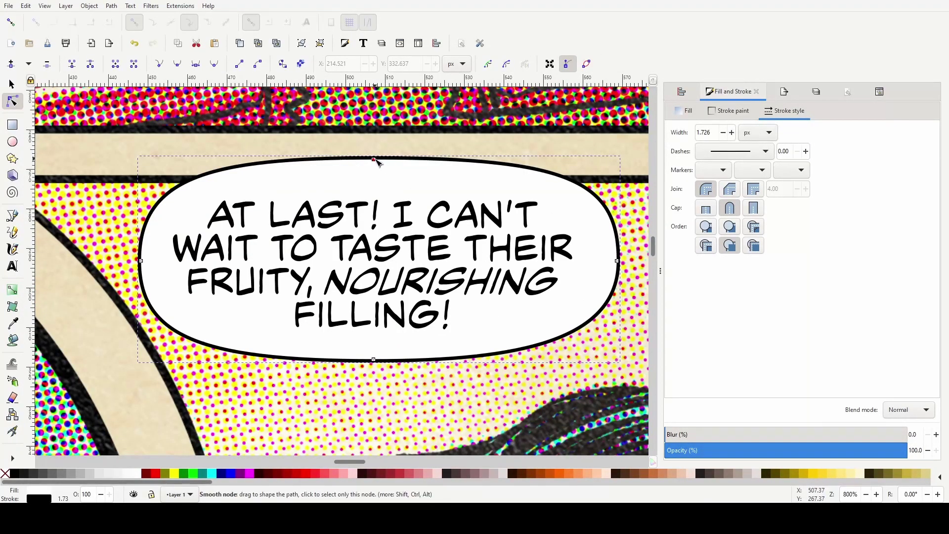
{"action": "left_click_drag", "start_coordinate": [374, 170], "coordinate": [383, 188]}
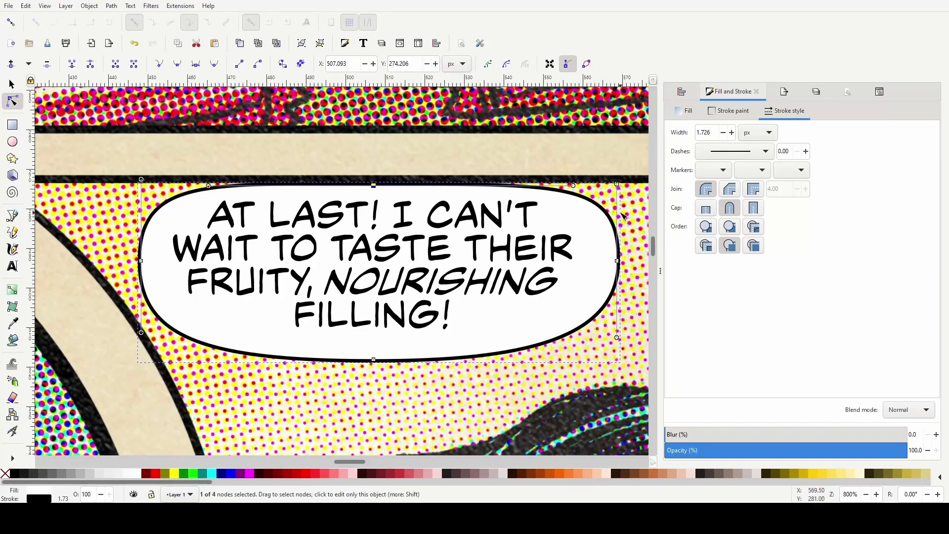
{"action": "left_click_drag", "start_coordinate": [618, 185], "coordinate": [614, 176]}
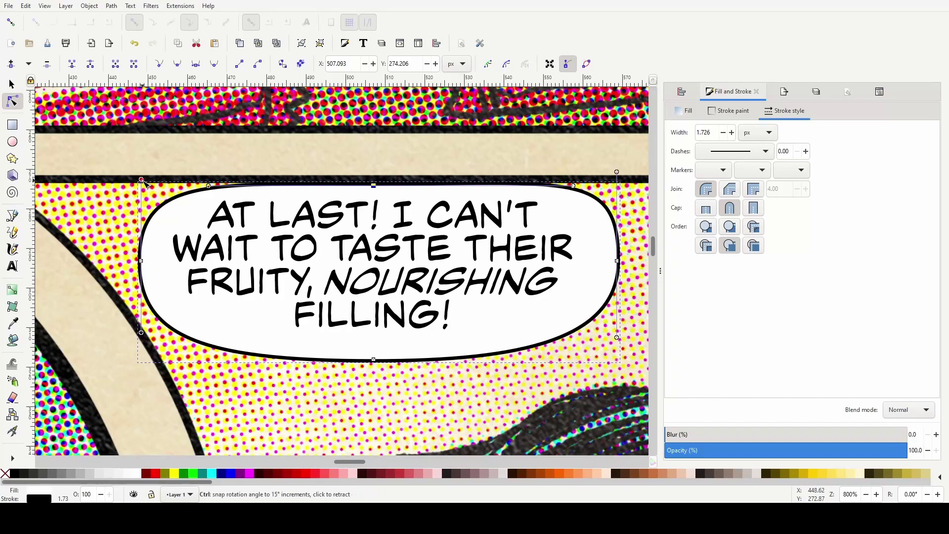
{"action": "left_click_drag", "start_coordinate": [142, 179], "coordinate": [150, 172]}
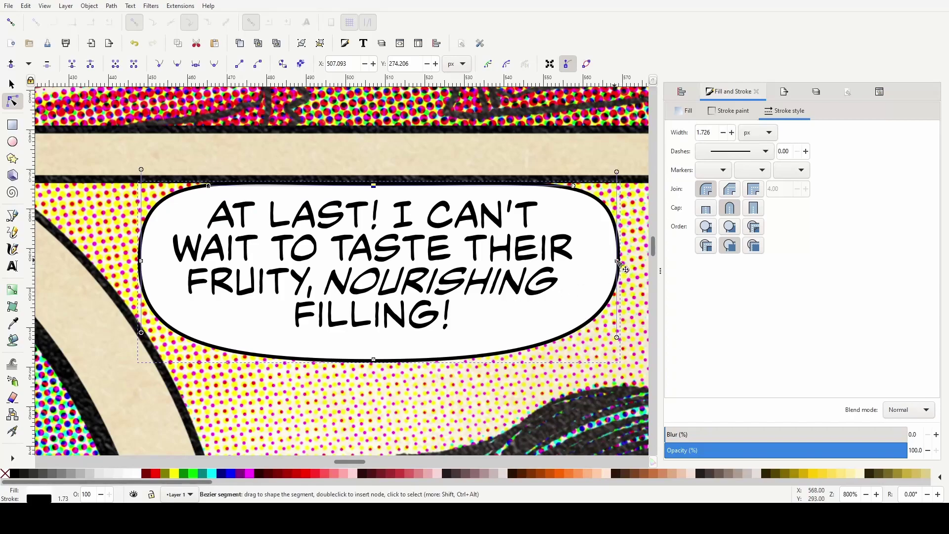
Pull the balloon's side nodes inward, the right one to X 564.956 px and the left one to X 449.555 px
{"action": "left_click_drag", "start_coordinate": [616, 260], "coordinate": [610, 261]}
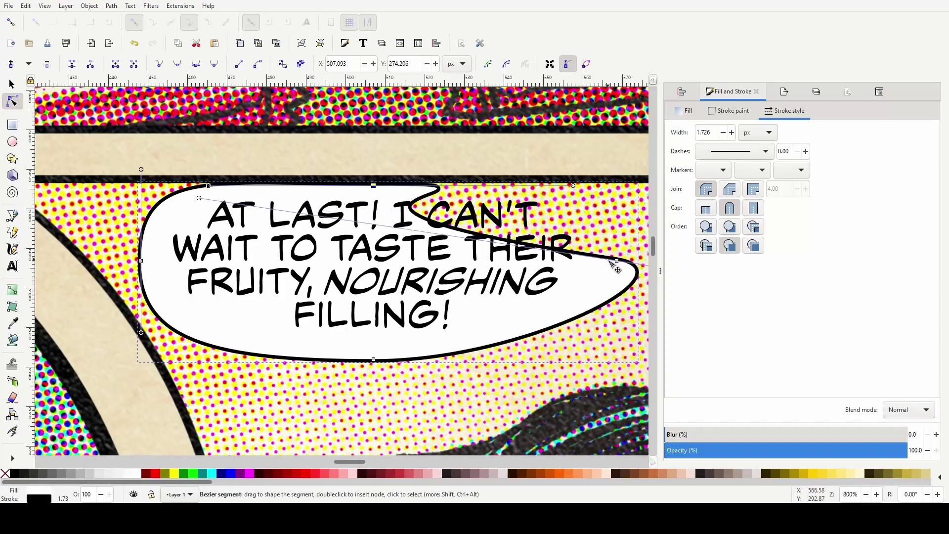
{"action": "key", "text": "ctrl+z"}
{"action": "left_click_drag", "start_coordinate": [618, 261], "coordinate": [603, 260]}
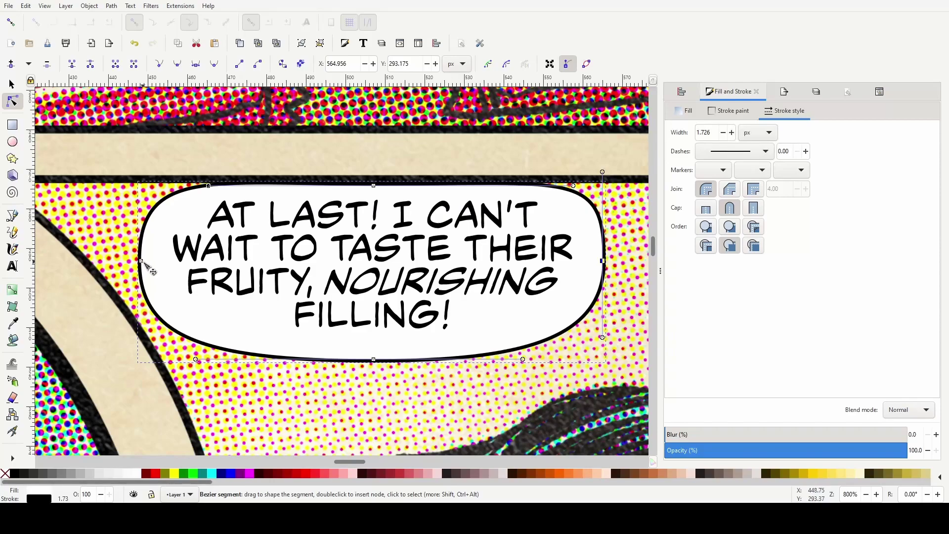
{"action": "left_click_drag", "start_coordinate": [144, 263], "coordinate": [148, 262]}
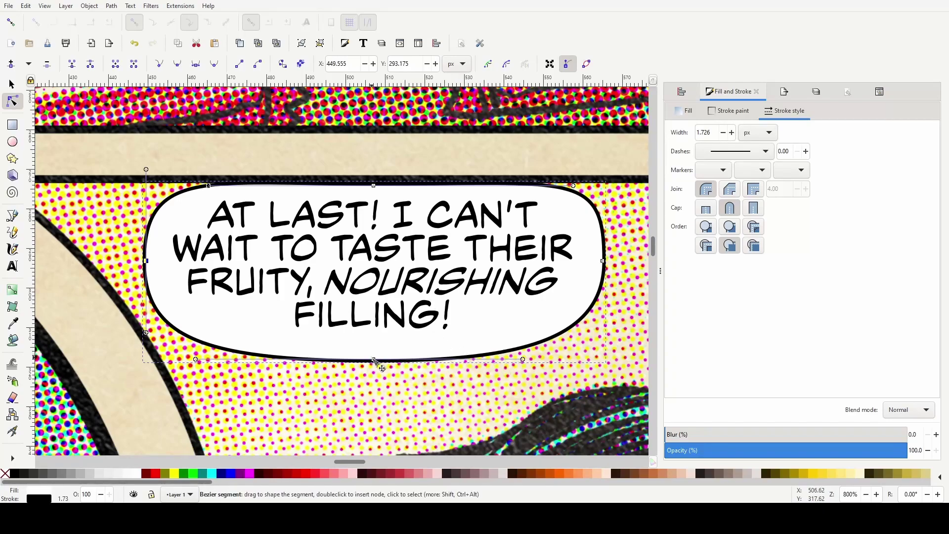
Adjust the balloon's bottom node to X 507.218, Y 318.041 px and shorten the lower handles of both side nodes
{"action": "left_click_drag", "start_coordinate": [376, 362], "coordinate": [376, 361]}
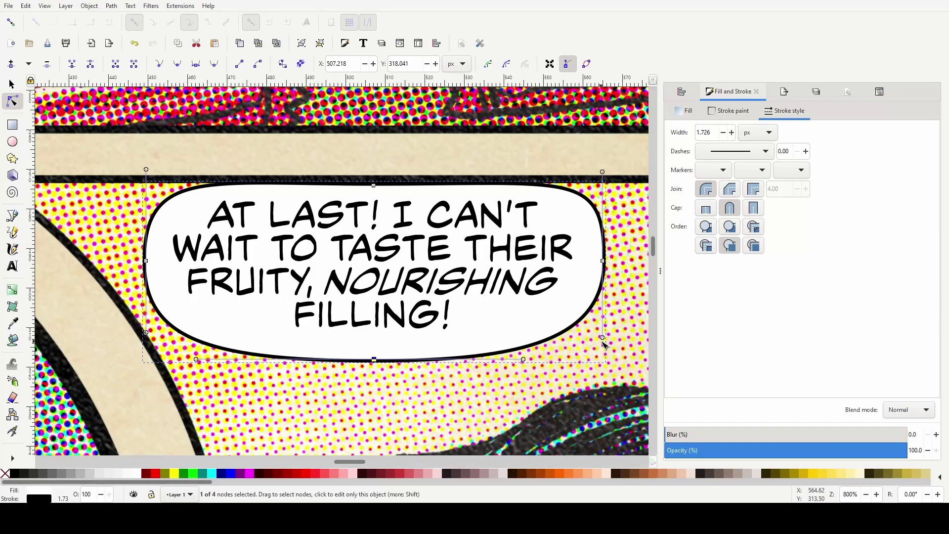
{"action": "left_click_drag", "start_coordinate": [603, 338], "coordinate": [603, 334]}
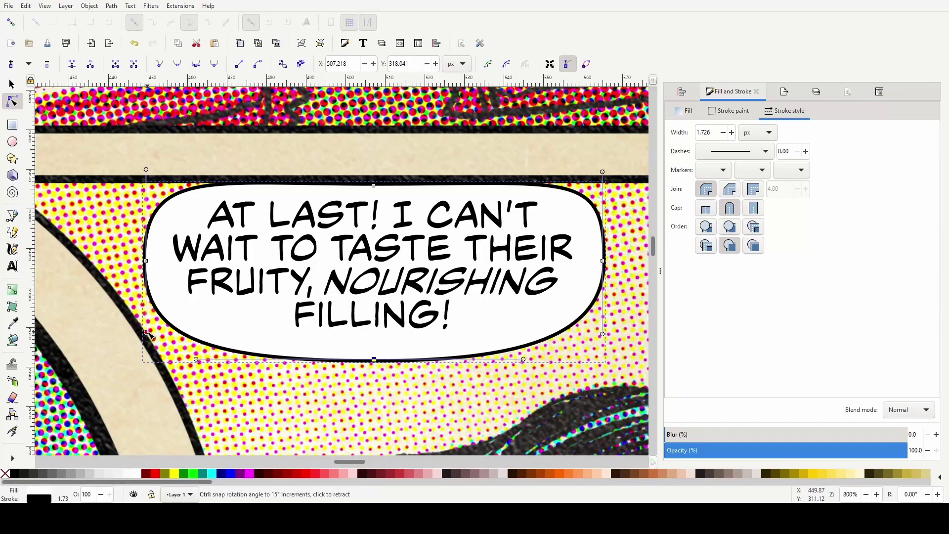
{"action": "left_click_drag", "start_coordinate": [147, 333], "coordinate": [147, 329]}
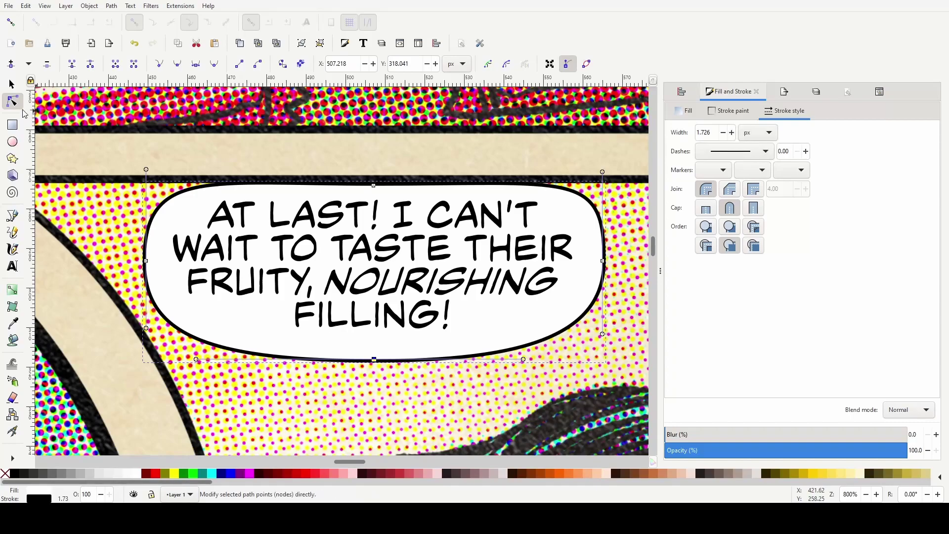
Re-centre the "AT LAST!" text inside the reshaped balloon at X 4.763, Y 2.904 in and deselect it
{"action": "left_click", "coordinate": [12, 88]}
{"action": "left_click", "coordinate": [354, 250]}
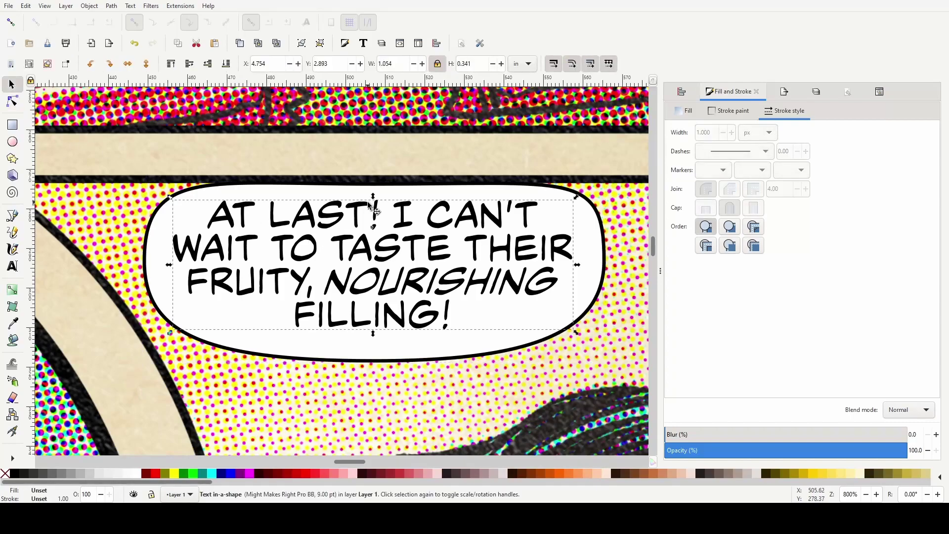
{"action": "left_click_drag", "start_coordinate": [391, 253], "coordinate": [396, 260]}
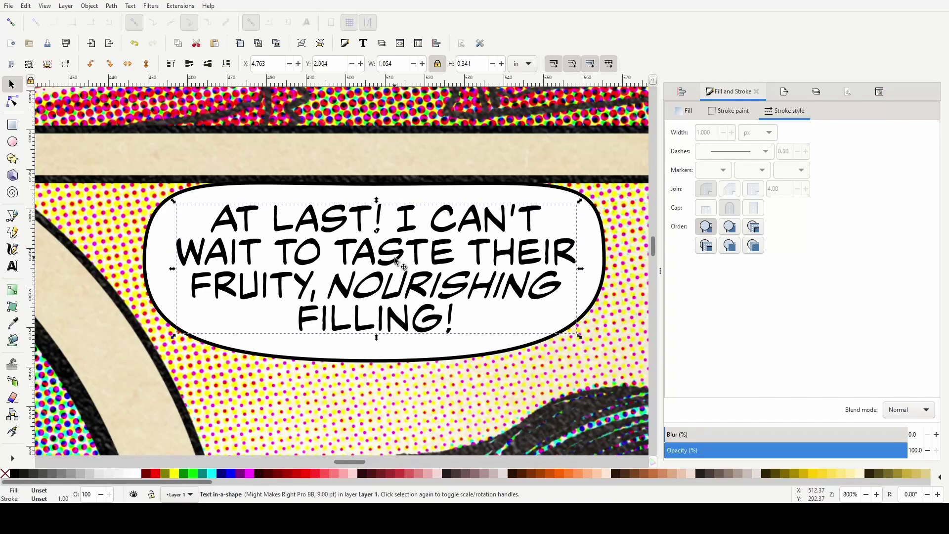
{"action": "scroll", "coordinate": [390, 297], "scroll_direction": "down", "scroll_amount": 2}
{"action": "scroll", "coordinate": [645, 315], "scroll_direction": "down", "scroll_amount": 2}
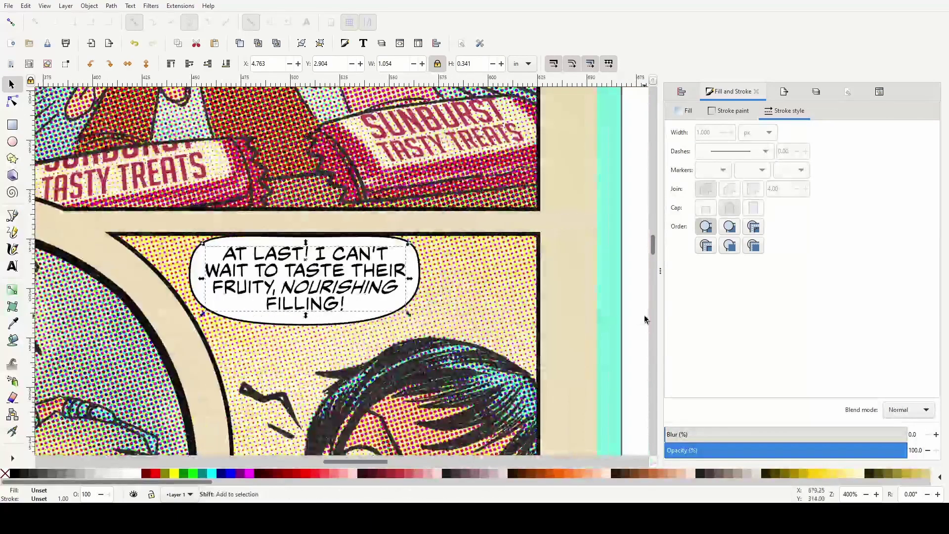
{"action": "left_click", "coordinate": [642, 310]}
{"action": "scroll", "coordinate": [633, 308], "scroll_direction": "down", "scroll_amount": 2}
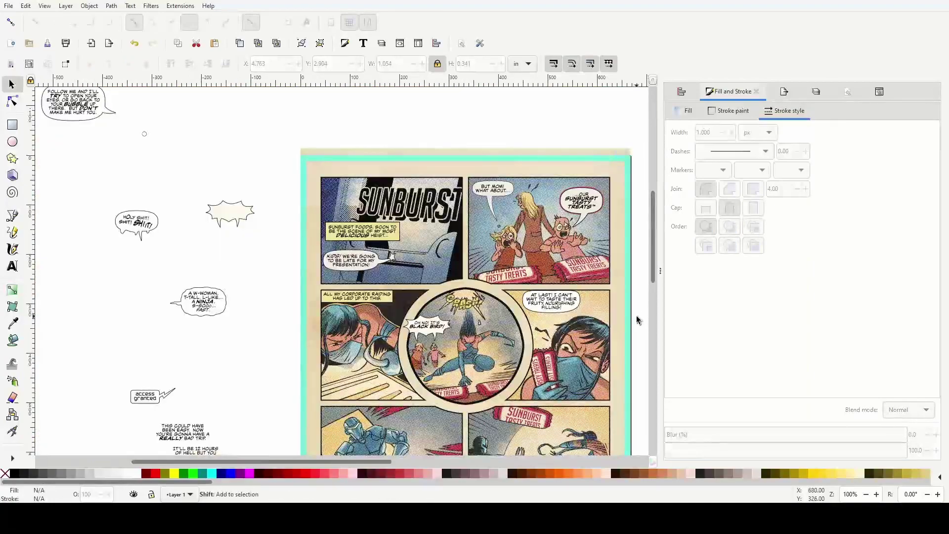
{"action": "scroll", "coordinate": [634, 314], "scroll_direction": "up", "scroll_amount": 2}
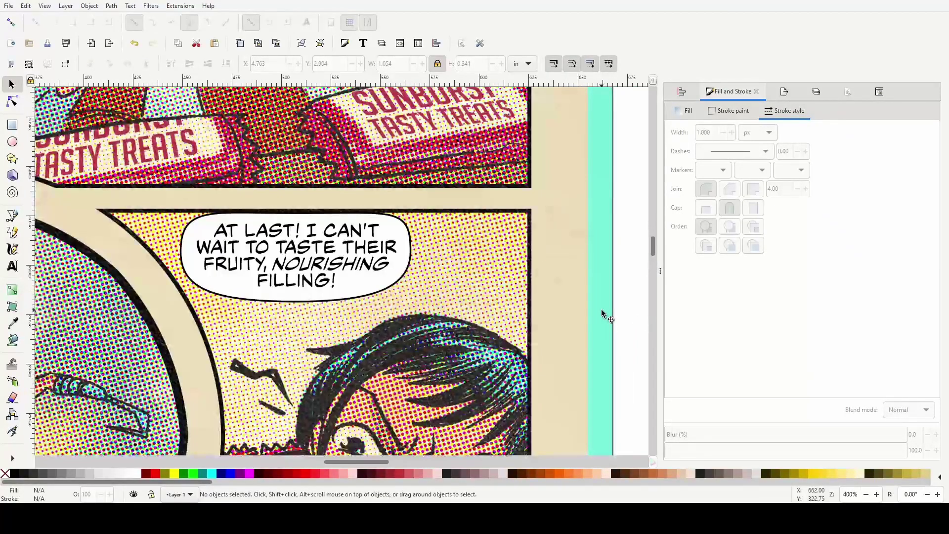
{"action": "scroll", "coordinate": [603, 313], "scroll_direction": "up", "scroll_amount": 2}
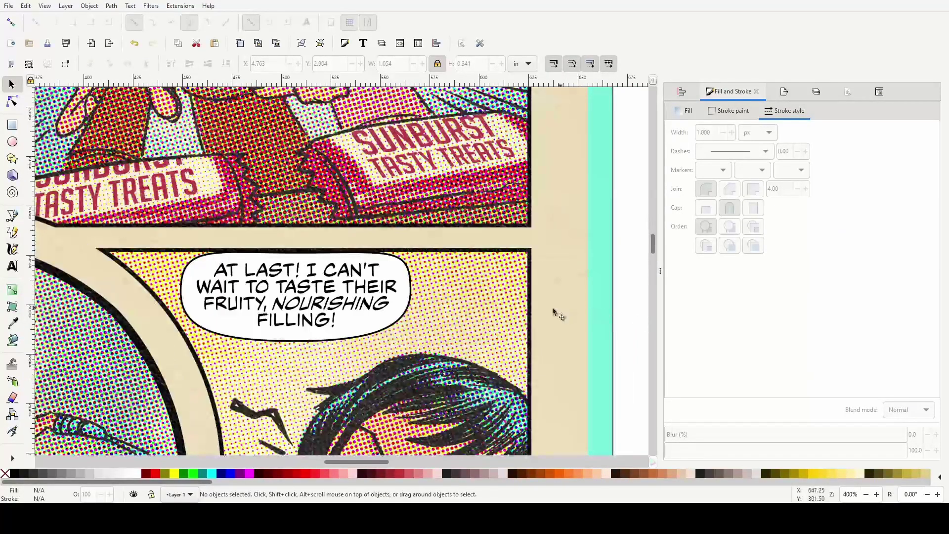
{"action": "left_click", "coordinate": [15, 322]}
{"action": "scroll", "coordinate": [415, 200], "scroll_direction": "up", "scroll_amount": 5}
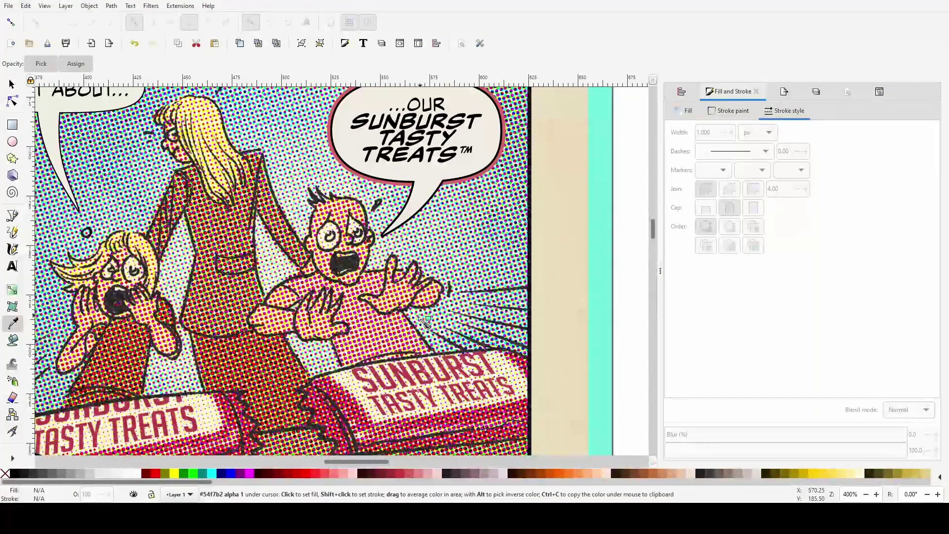
{"action": "scroll", "coordinate": [411, 329], "scroll_direction": "down", "scroll_amount": 10}
{"action": "scroll", "coordinate": [417, 334], "scroll_direction": "down", "scroll_amount": 2}
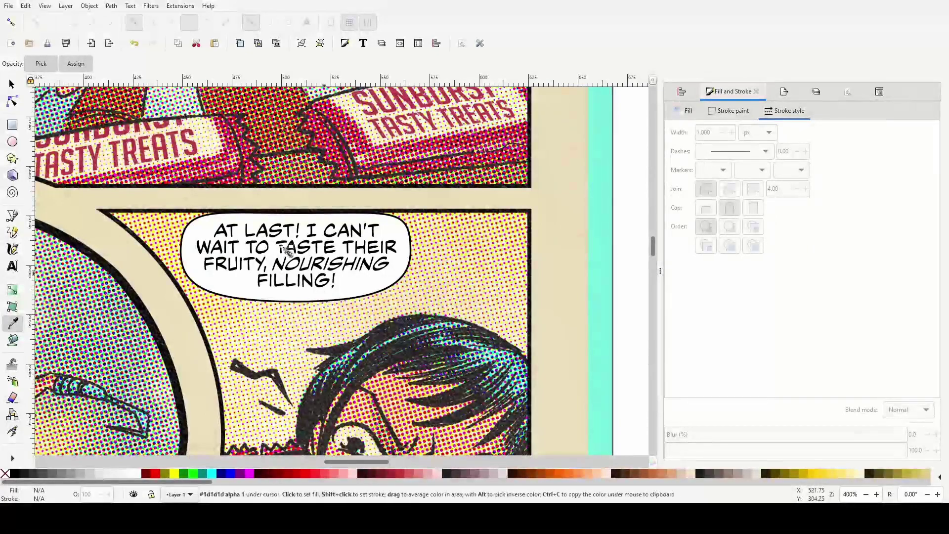
{"action": "left_click", "coordinate": [13, 84]}
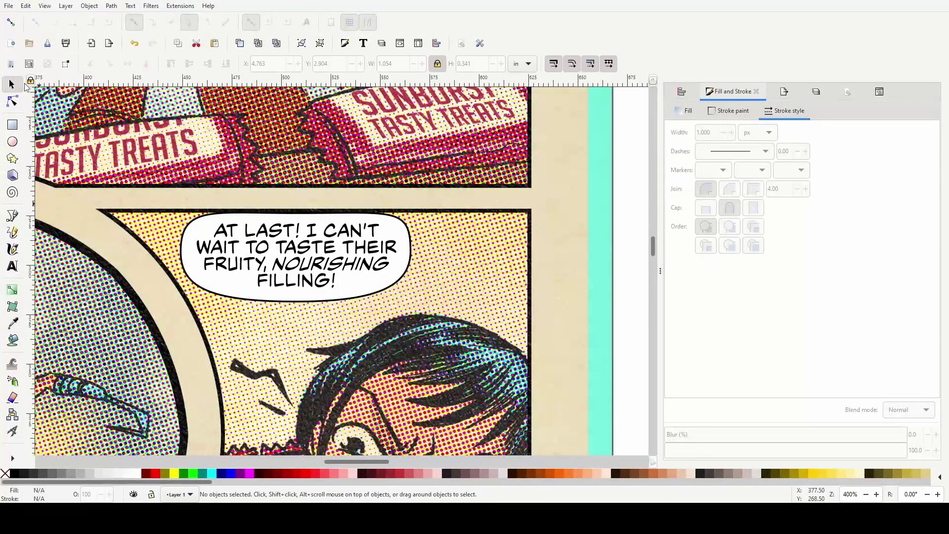
Fill the "AT LAST!" balloon with the off-white #f1ede2 sampled from the "...OUR SUNBURST TASTY TREATS" balloon, and deselect it
{"action": "left_click", "coordinate": [375, 278]}
{"action": "left_click", "coordinate": [12, 323]}
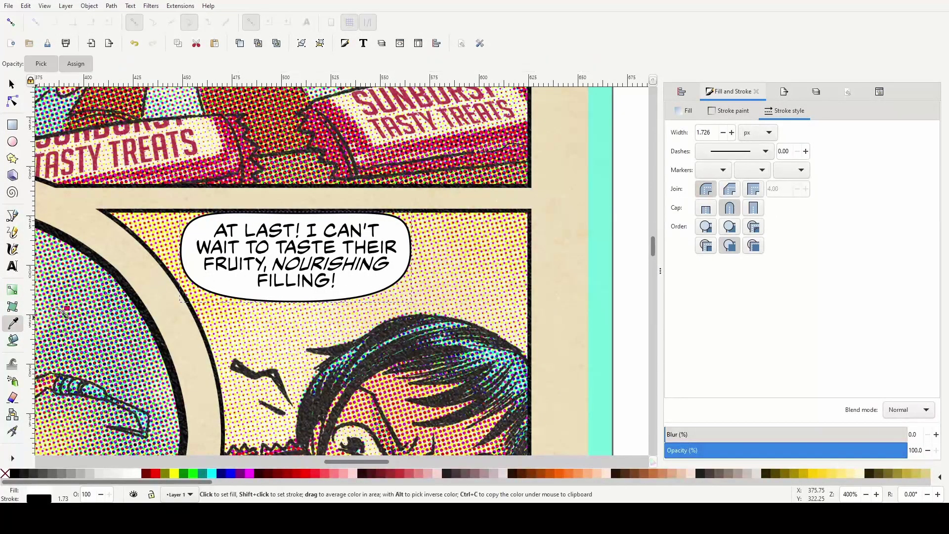
{"action": "scroll", "coordinate": [474, 126], "scroll_direction": "up", "scroll_amount": 10}
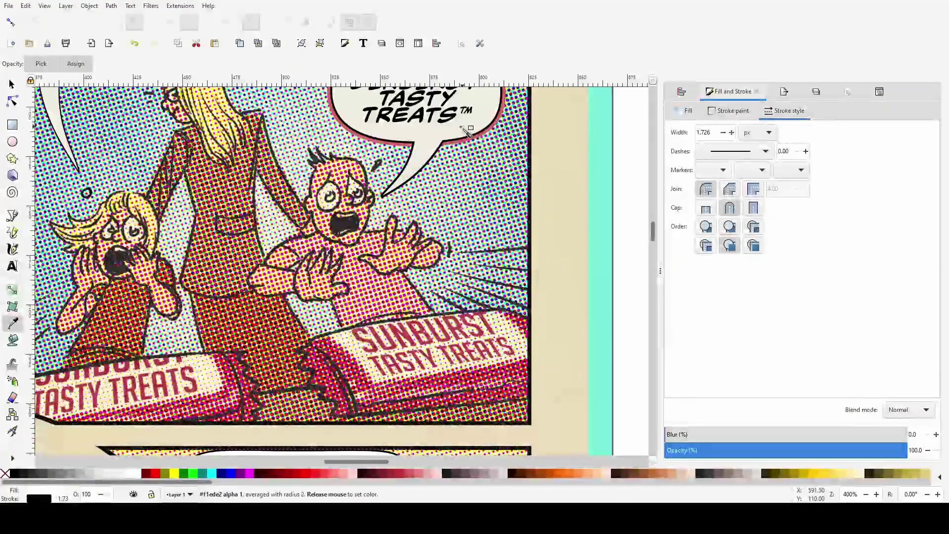
{"action": "scroll", "coordinate": [50, 153], "scroll_direction": "down", "scroll_amount": 10}
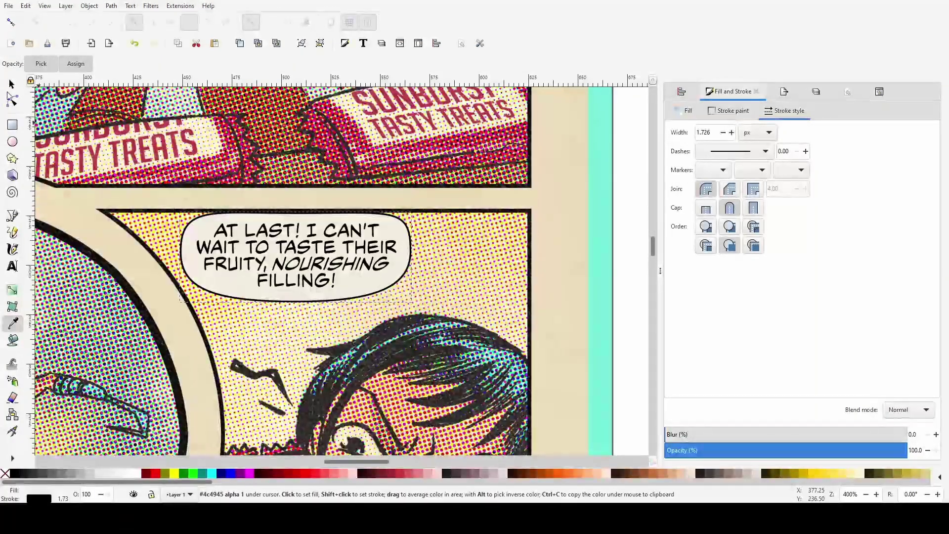
{"action": "key", "text": "s"}
{"action": "left_click", "coordinate": [636, 287]}
Draw a closed triangular tail from the lower edge of the "AT LAST!" balloon, pointing down toward the masked woman
{"action": "scroll", "coordinate": [631, 292], "scroll_direction": "down", "scroll_amount": 4}
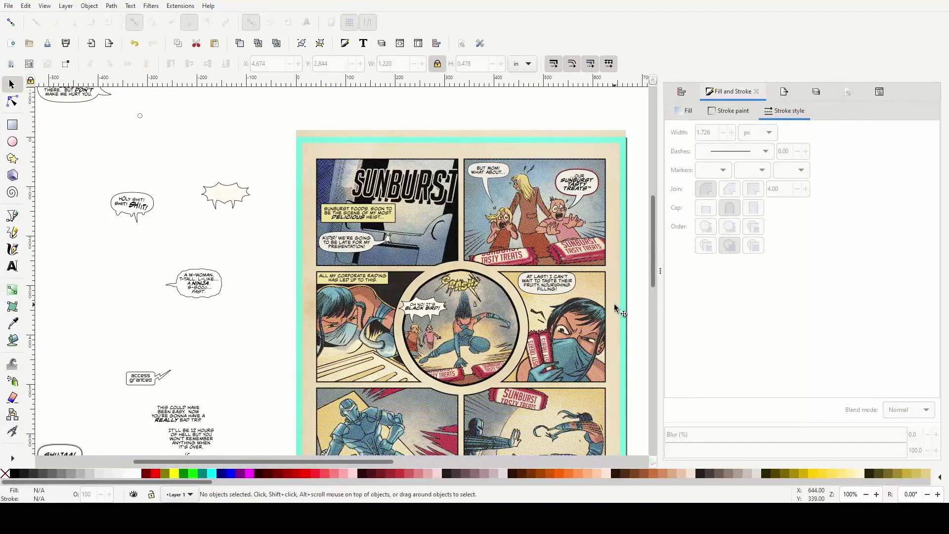
{"action": "scroll", "coordinate": [588, 323], "scroll_direction": "up", "scroll_amount": 3}
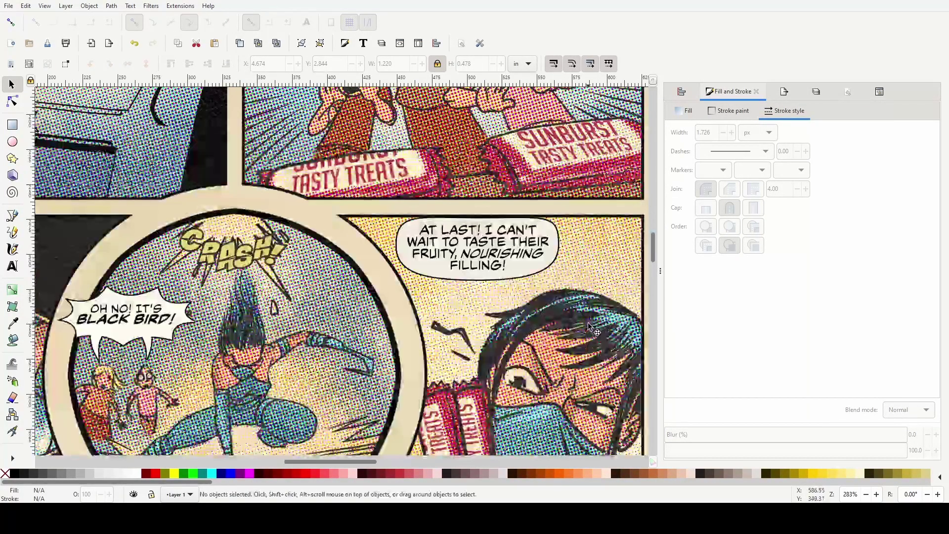
{"action": "scroll", "coordinate": [588, 322], "scroll_direction": "up", "scroll_amount": 1}
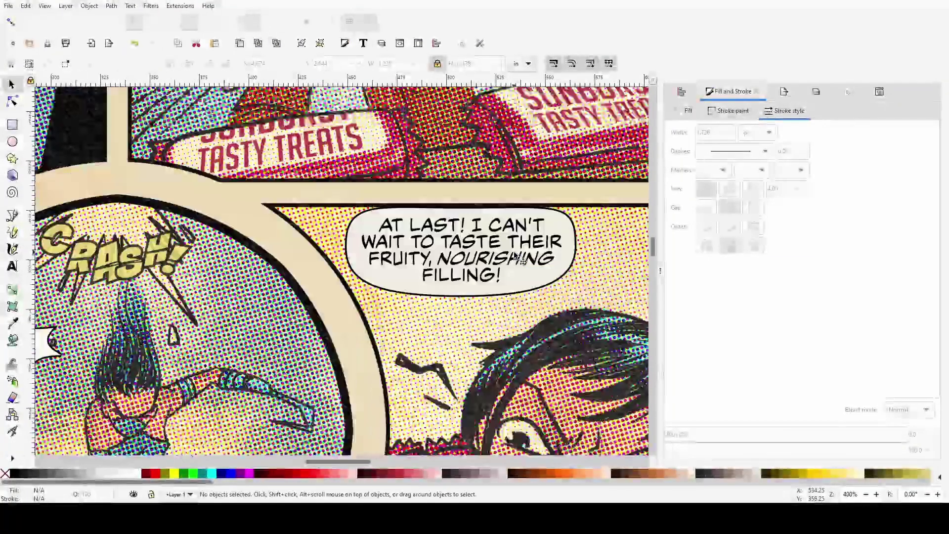
{"action": "key", "text": "b"}
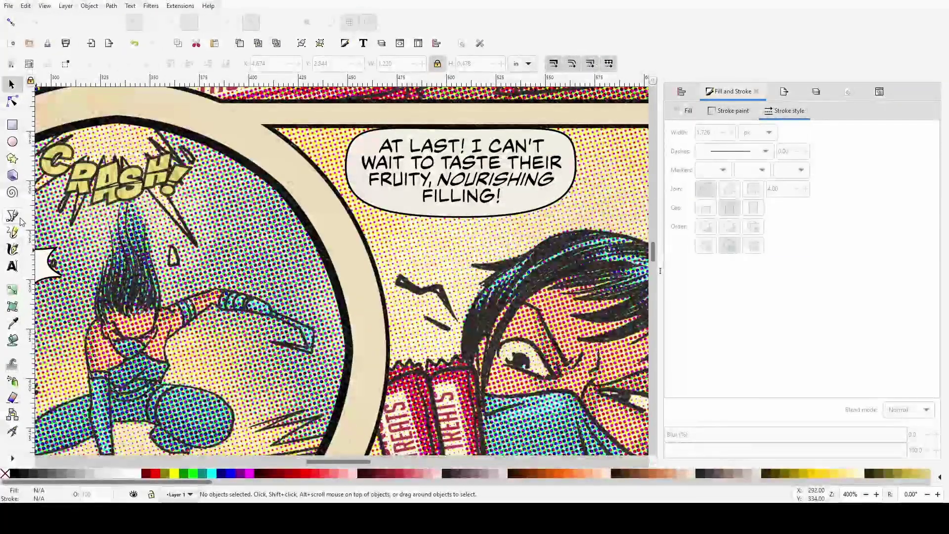
{"action": "scroll", "coordinate": [487, 252], "scroll_direction": "down", "scroll_amount": 5}
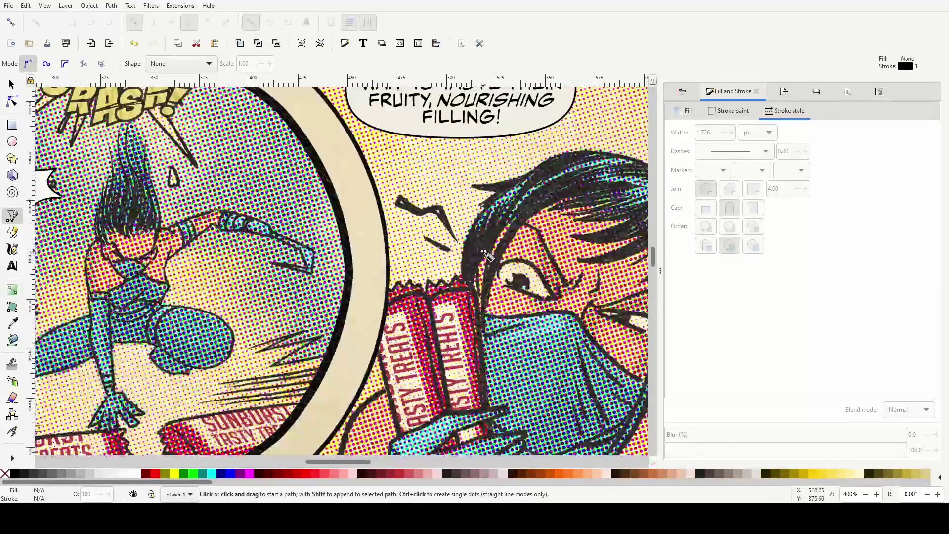
{"action": "scroll", "coordinate": [486, 252], "scroll_direction": "up", "scroll_amount": 8}
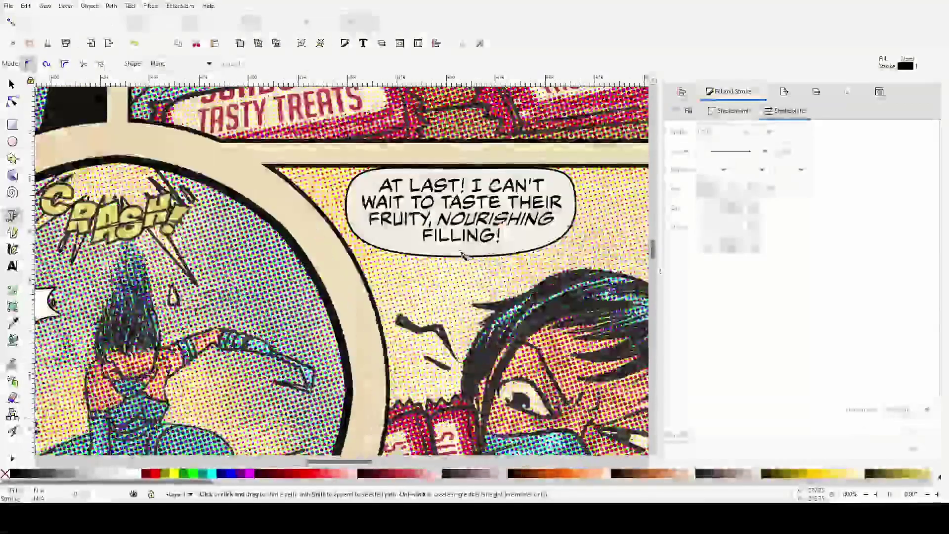
{"action": "left_click", "coordinate": [449, 252]}
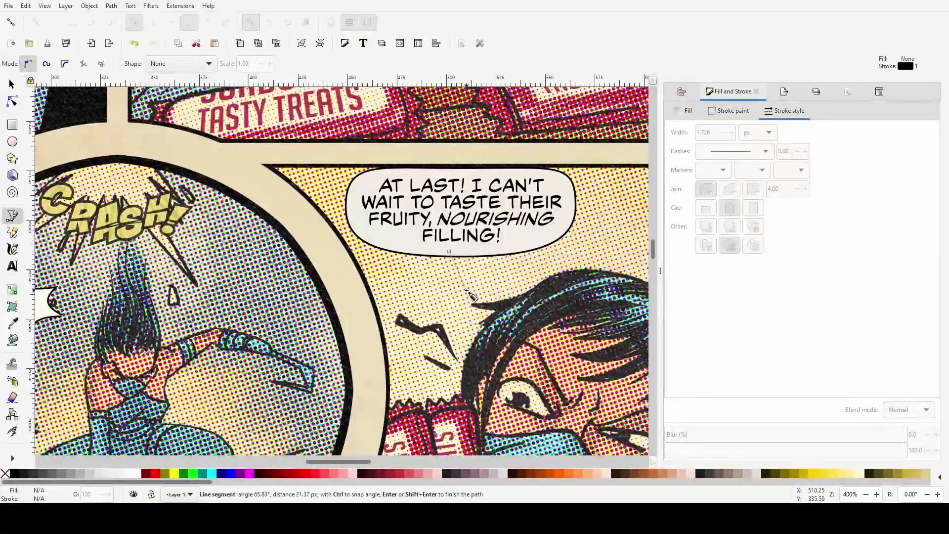
{"action": "left_click", "coordinate": [471, 290]}
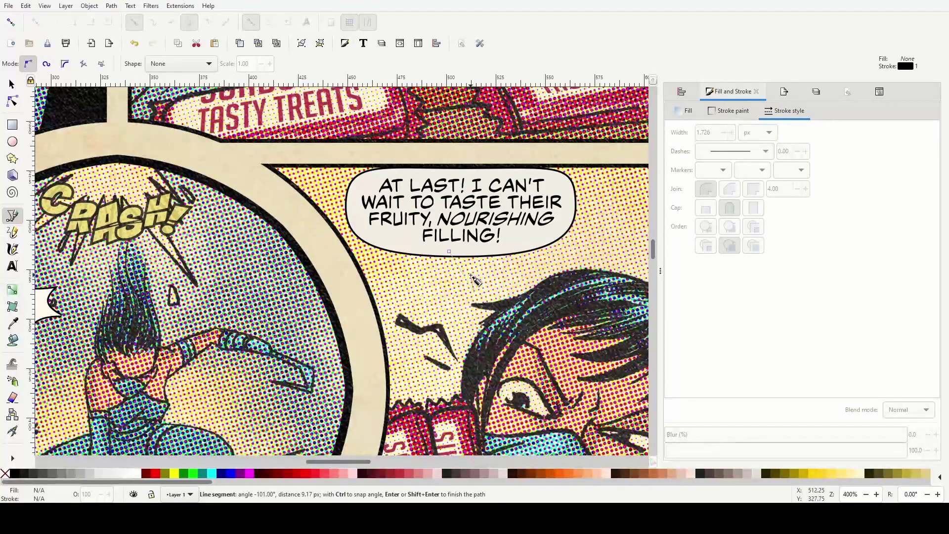
{"action": "left_click", "coordinate": [479, 252]}
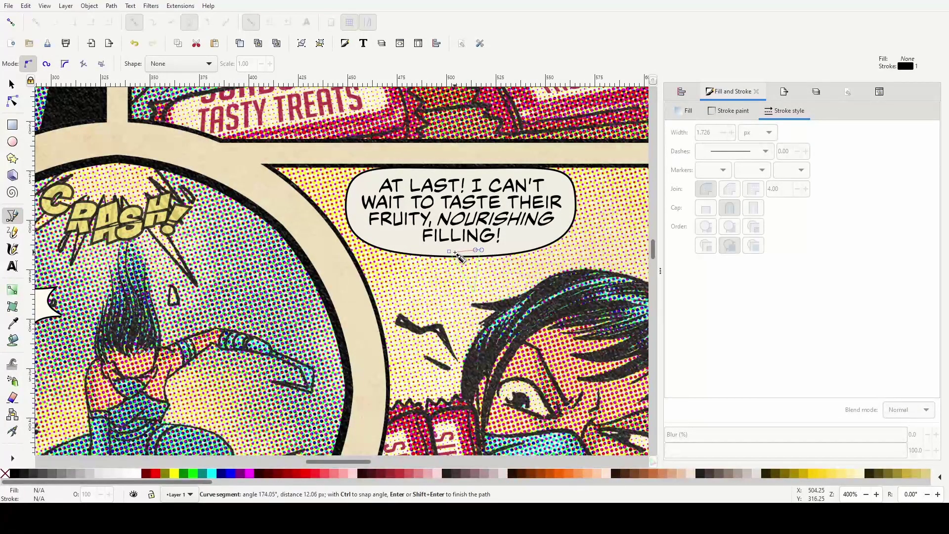
{"action": "left_click", "coordinate": [449, 251]}
{"action": "scroll", "coordinate": [494, 282], "scroll_direction": "down", "scroll_amount": 4}
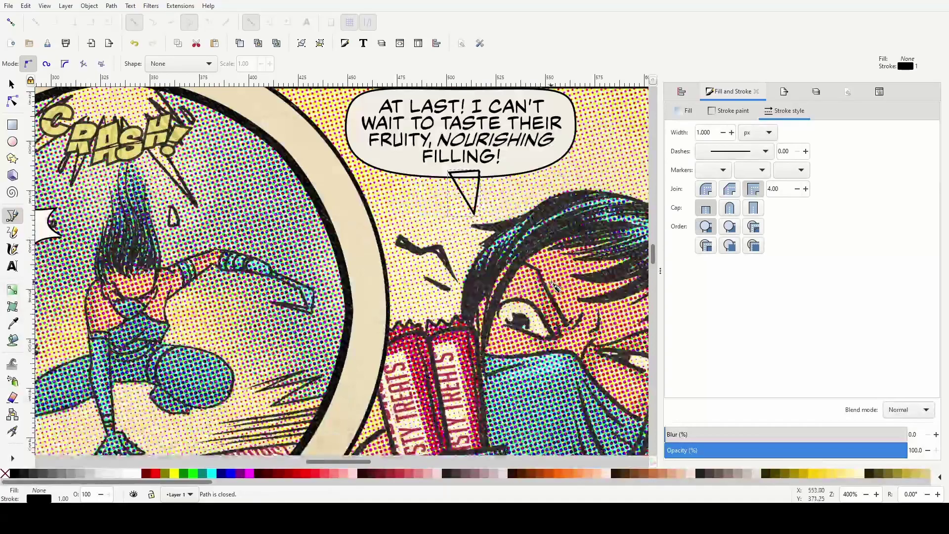
Fill the triangular tail with the off-white sampled from the "AT LAST!" balloon
{"action": "scroll", "coordinate": [543, 286], "scroll_direction": "right", "scroll_amount": 5}
{"action": "scroll", "coordinate": [494, 291], "scroll_direction": "down", "scroll_amount": 1}
{"action": "scroll", "coordinate": [445, 296], "scroll_direction": "up", "scroll_amount": 5}
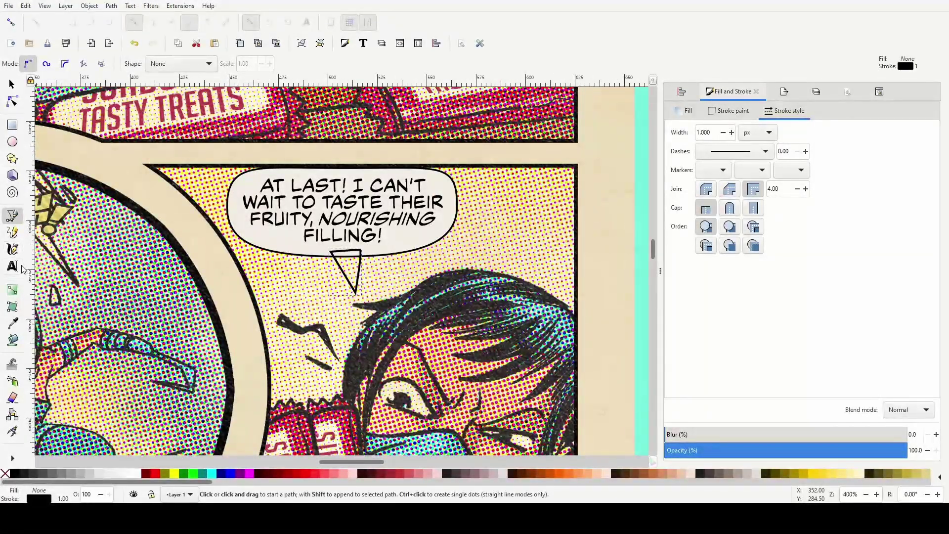
{"action": "left_click", "coordinate": [14, 324]}
{"action": "scroll", "coordinate": [393, 386], "scroll_direction": "down", "scroll_amount": 5}
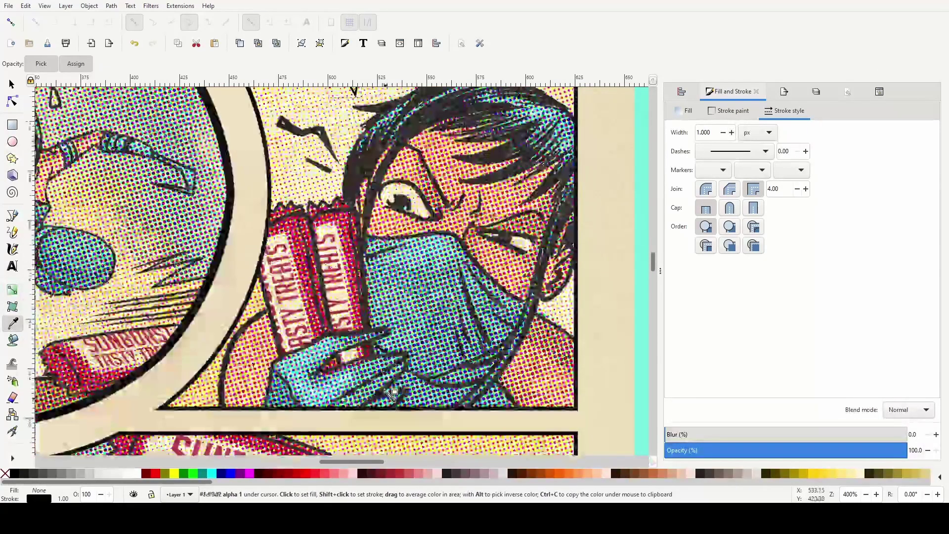
{"action": "scroll", "coordinate": [391, 390], "scroll_direction": "up", "scroll_amount": 3}
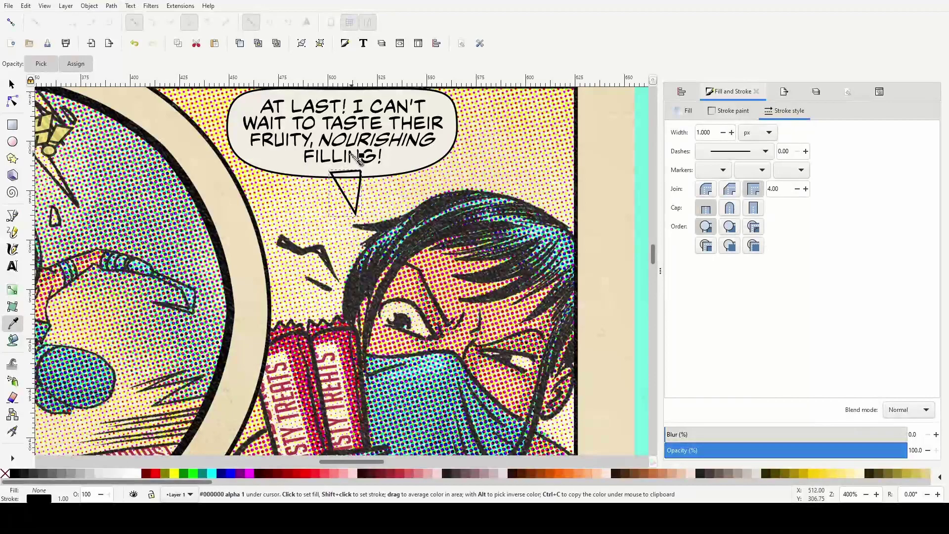
{"action": "left_click", "coordinate": [398, 162]}
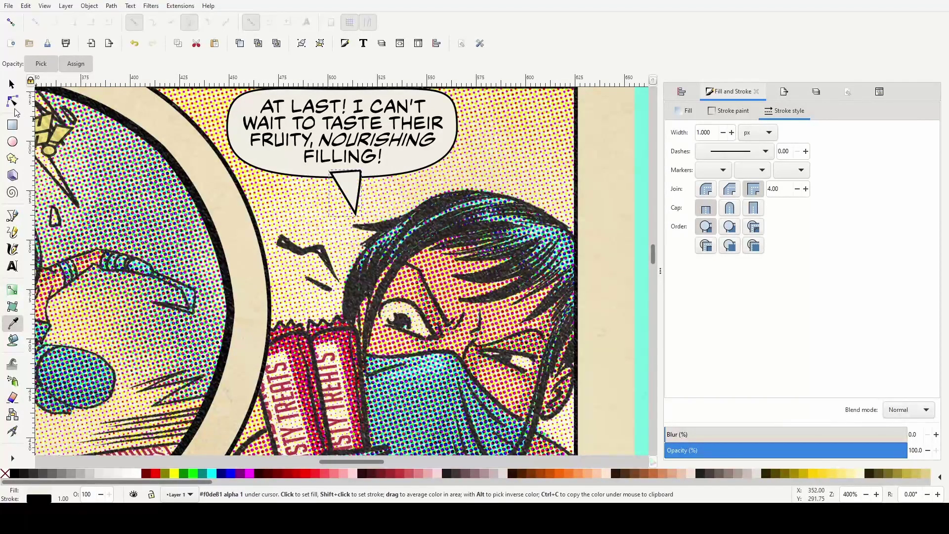
Try bending the tail's side nearest the page edge outward into a curve
{"action": "left_click", "coordinate": [13, 102]}
{"action": "scroll", "coordinate": [296, 217], "scroll_direction": "up", "scroll_amount": 3}
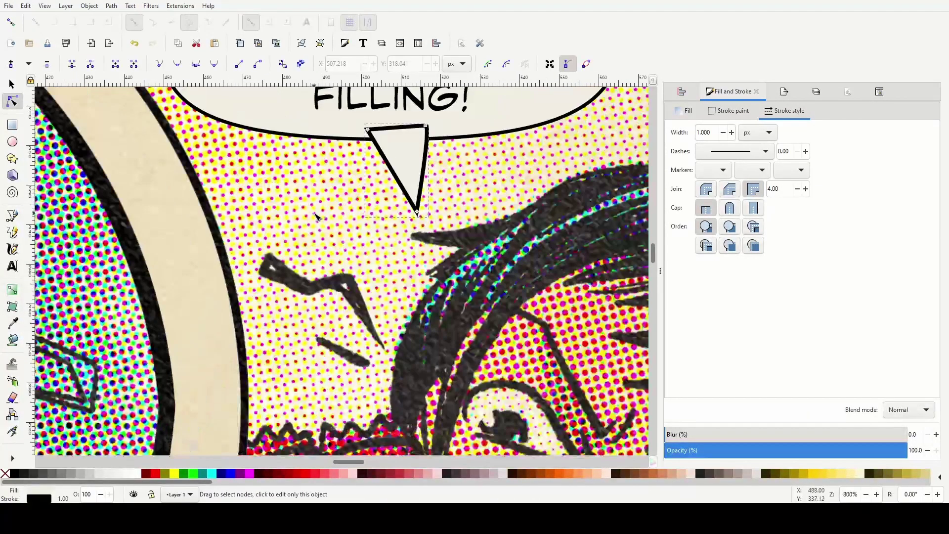
{"action": "scroll", "coordinate": [403, 213], "scroll_direction": "up", "scroll_amount": 3}
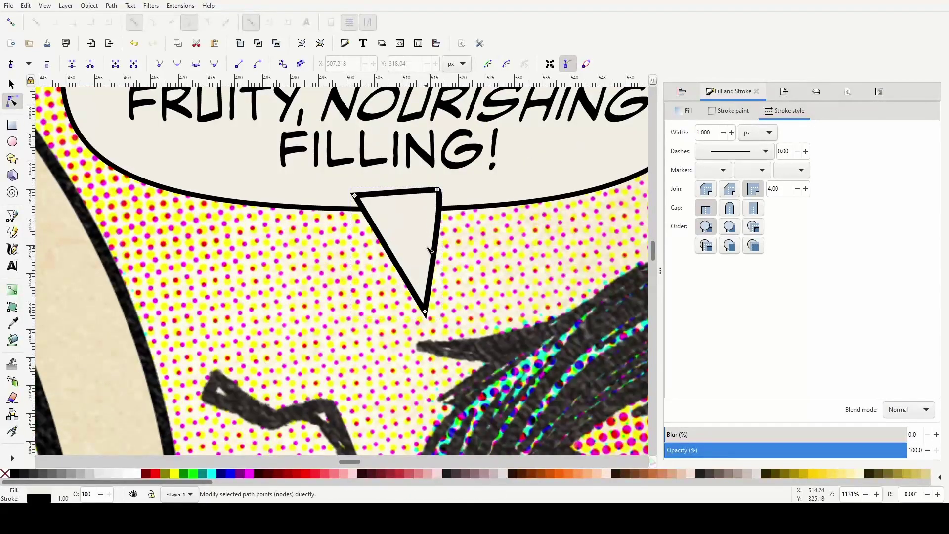
{"action": "left_click_drag", "start_coordinate": [425, 254], "coordinate": [467, 252]}
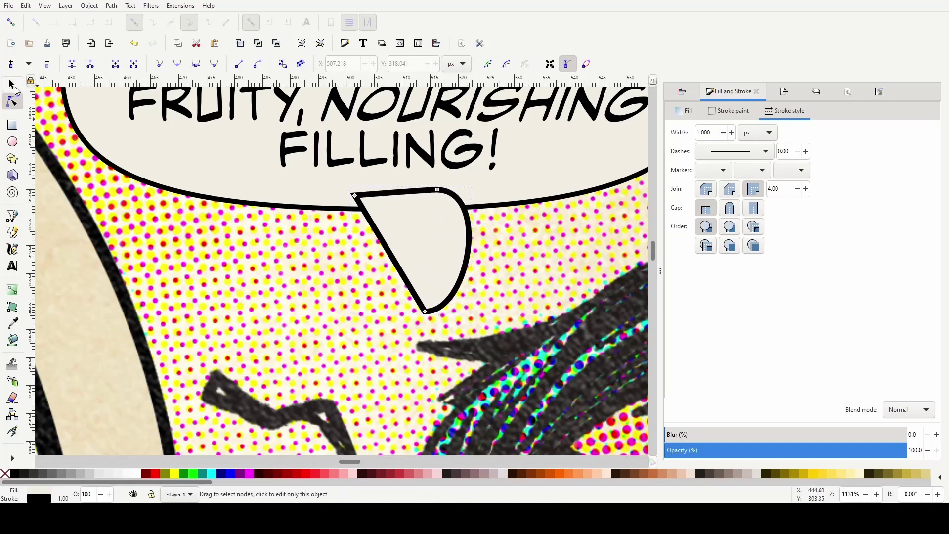
Delete the bulging tail shape under the "AT LAST!" balloon
{"action": "left_click", "coordinate": [15, 89]}
{"action": "left_click", "coordinate": [444, 233]}
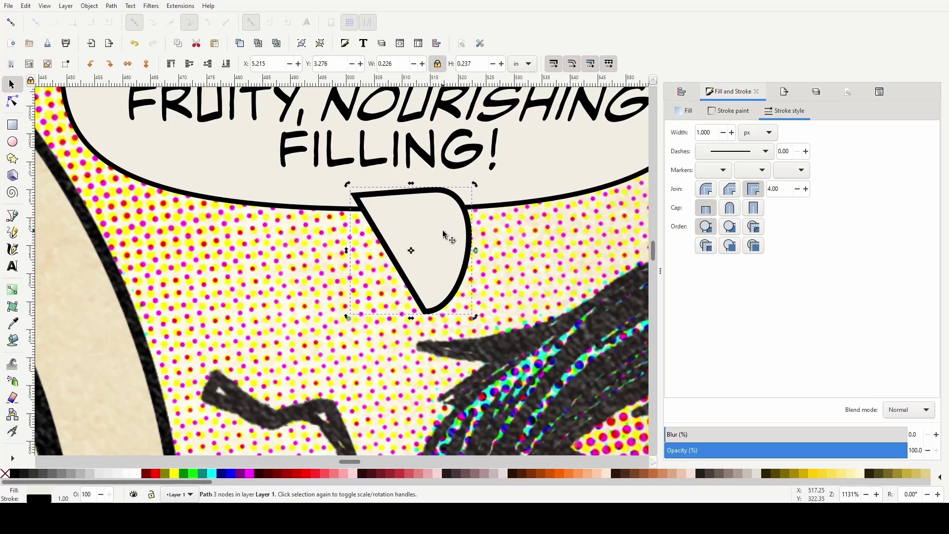
{"action": "key", "text": "Delete"}
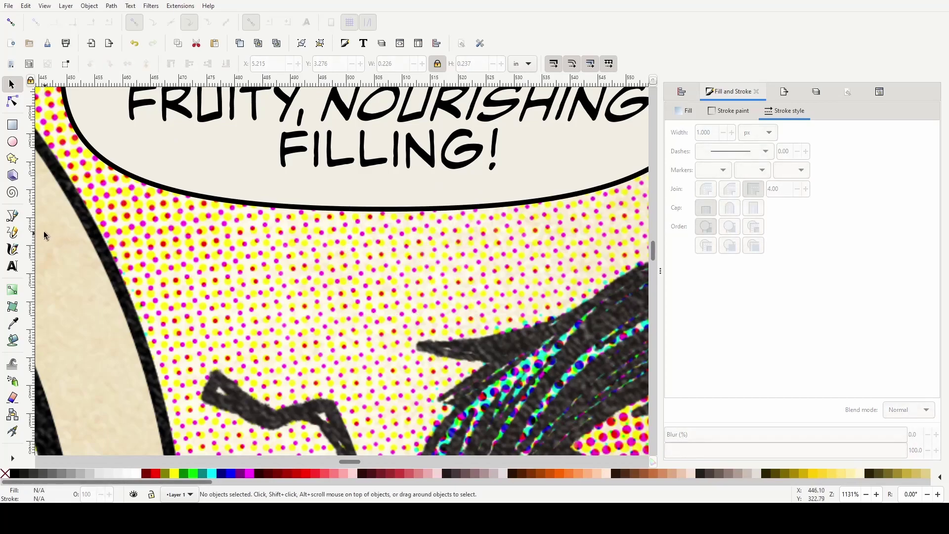
Draw a closed triangular tail about 0.2 in wide and 0.26 in tall below "FILLING!" and fill it with the balloon's off-white
{"action": "left_click", "coordinate": [13, 216]}
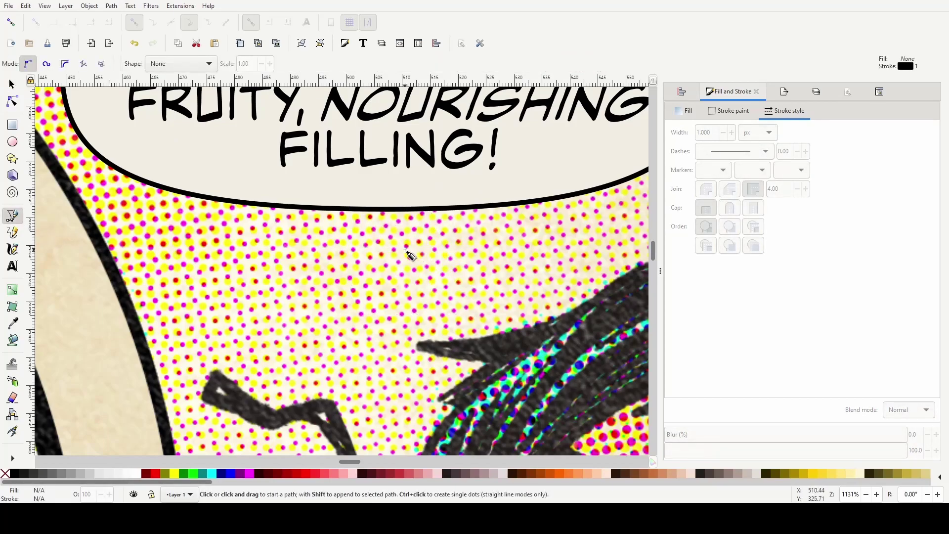
{"action": "scroll", "coordinate": [410, 253], "scroll_direction": "down", "scroll_amount": 3}
{"action": "left_click", "coordinate": [396, 231]}
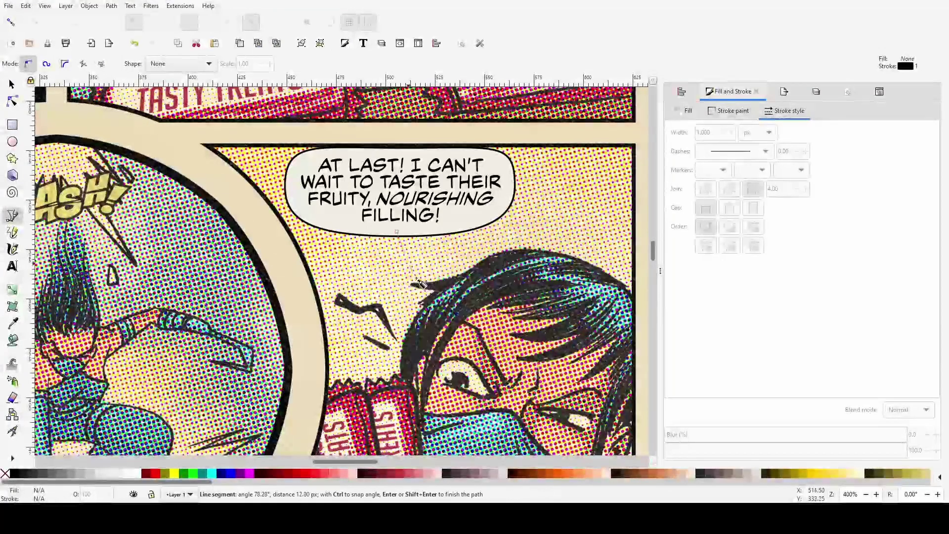
{"action": "left_click", "coordinate": [430, 229]}
{"action": "left_click", "coordinate": [429, 274]}
{"action": "left_click", "coordinate": [396, 231]}
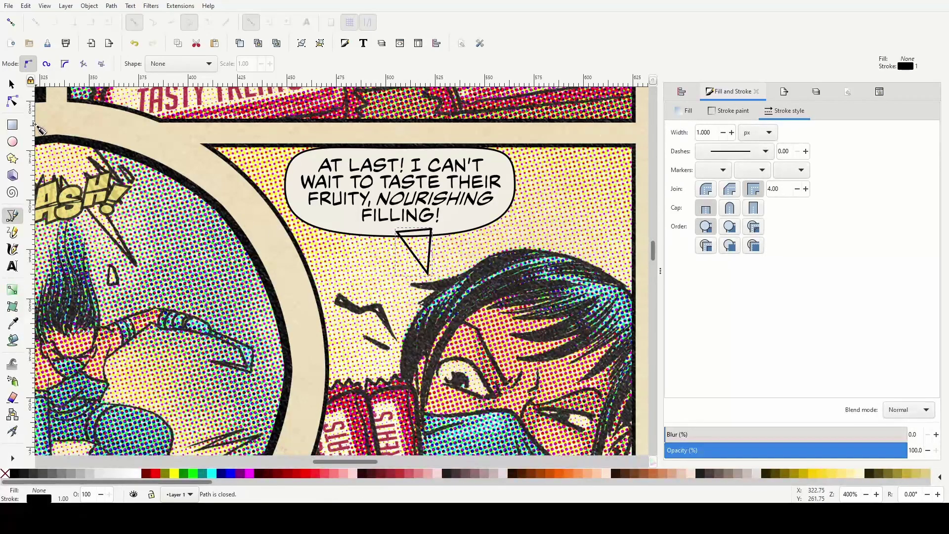
{"action": "left_click", "coordinate": [12, 323]}
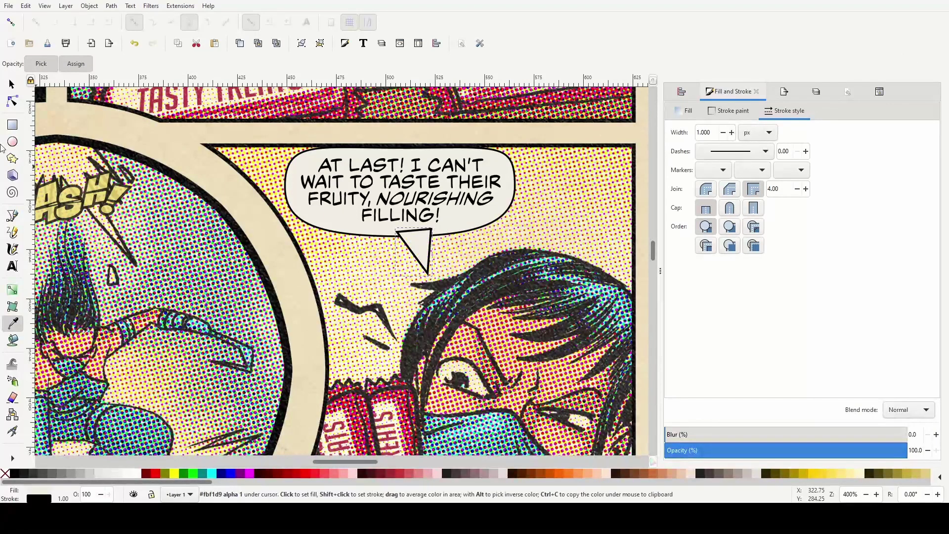
Bend both long sides of the tail into curves that bow toward the circular panel
{"action": "key", "text": "n"}
{"action": "scroll", "coordinate": [367, 283], "scroll_direction": "up", "scroll_amount": 2, "text": "ctrl"}
{"action": "scroll", "coordinate": [480, 260], "scroll_direction": "up", "scroll_amount": 1, "text": "ctrl"}
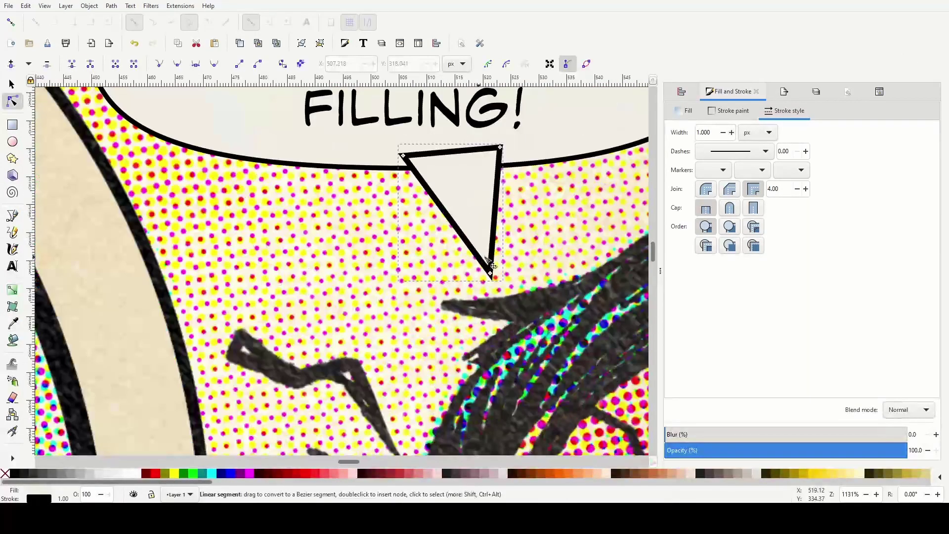
{"action": "left_click_drag", "start_coordinate": [495, 210], "coordinate": [445, 225]}
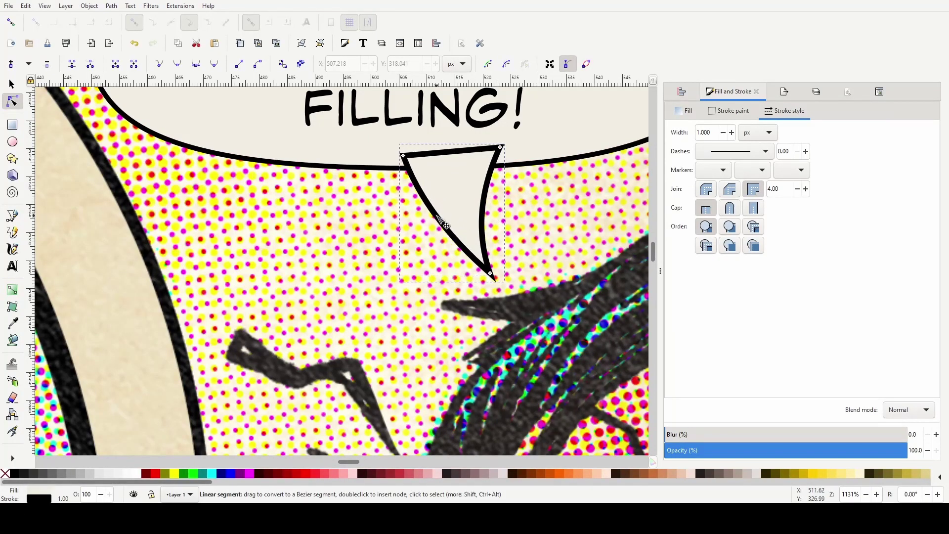
Unite the tail with the "AT LAST!" balloon into a single path and deselect it
{"action": "left_click", "coordinate": [12, 84]}
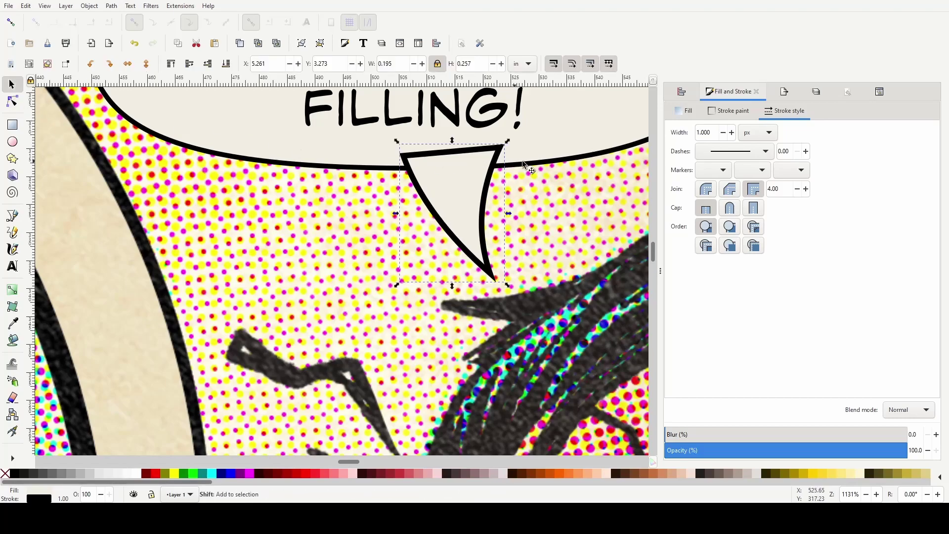
{"action": "left_click", "coordinate": [559, 135], "text": "shift"}
{"action": "key", "text": "ctrl+plus"}
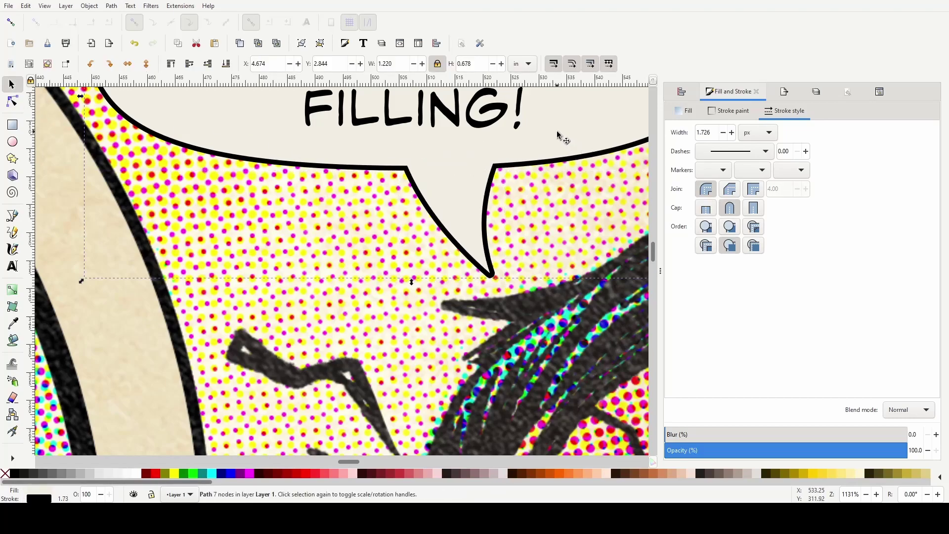
{"action": "scroll", "coordinate": [559, 135], "scroll_direction": "down", "scroll_amount": 4}
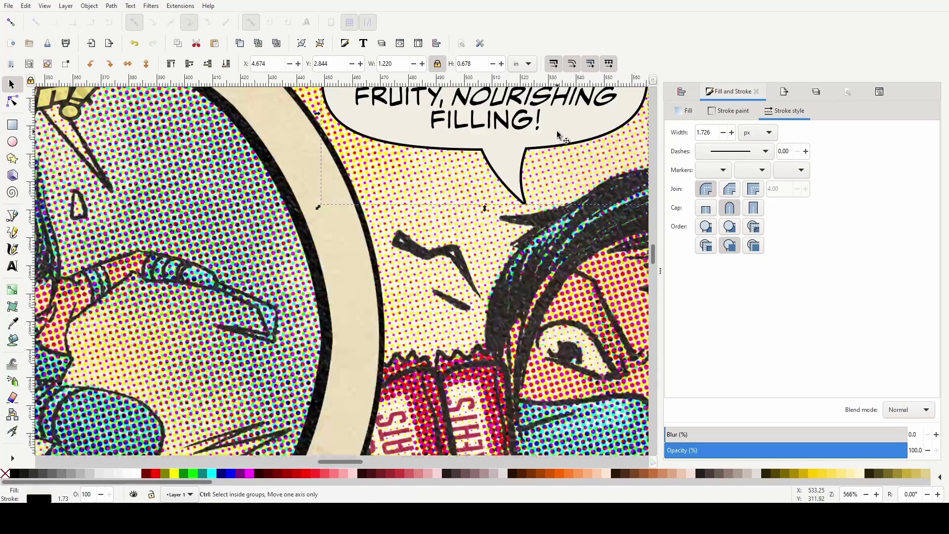
{"action": "scroll", "coordinate": [608, 267], "scroll_direction": "down", "scroll_amount": 3}
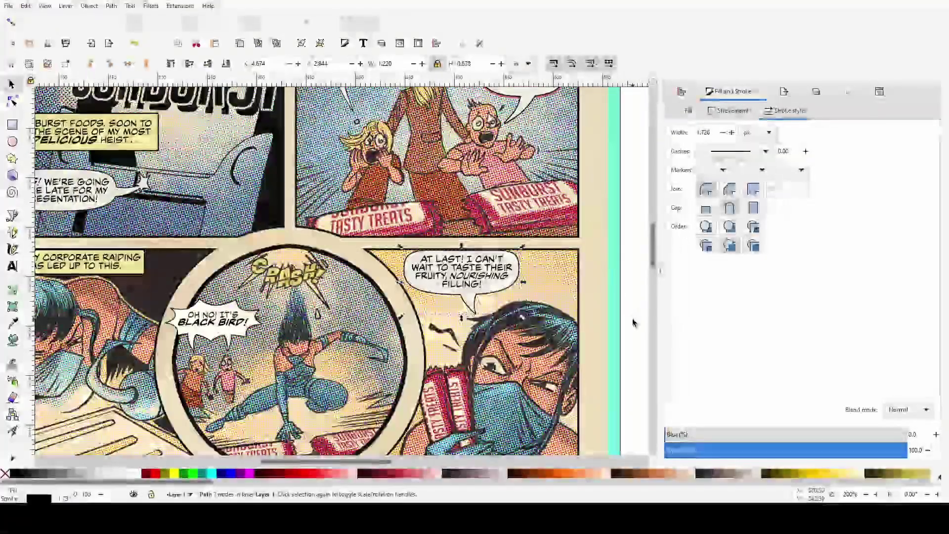
{"action": "left_click", "coordinate": [633, 322]}
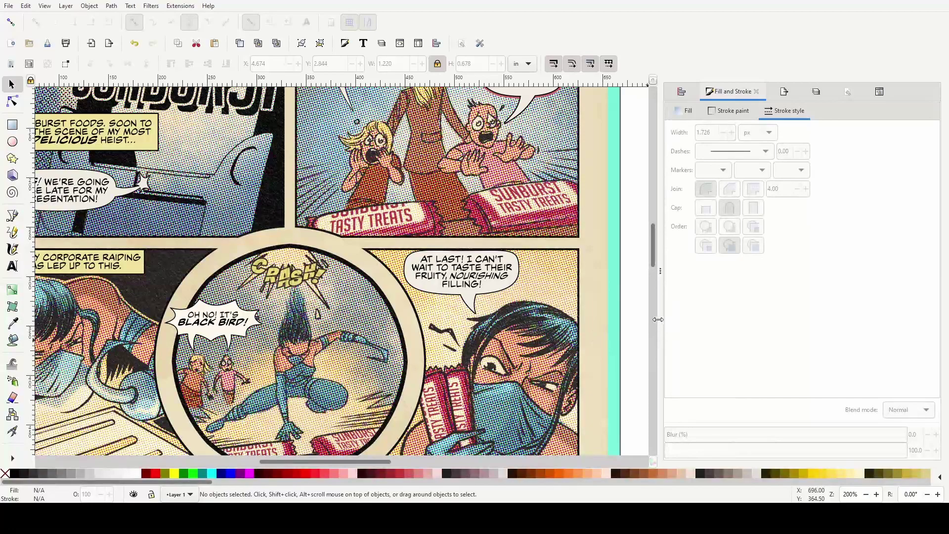
{"action": "scroll", "coordinate": [651, 334], "scroll_direction": "down", "scroll_amount": 2}
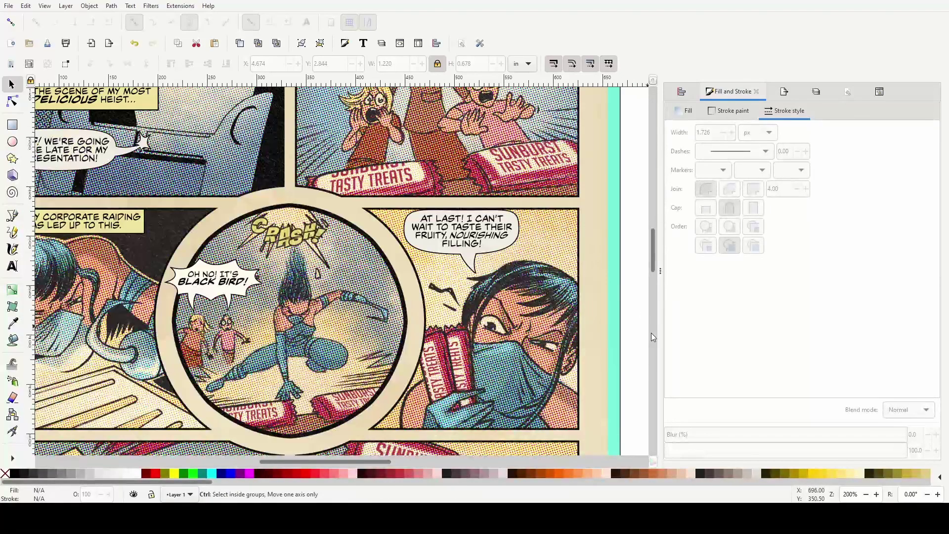
{"action": "scroll", "coordinate": [651, 333], "scroll_direction": "down", "scroll_amount": 2}
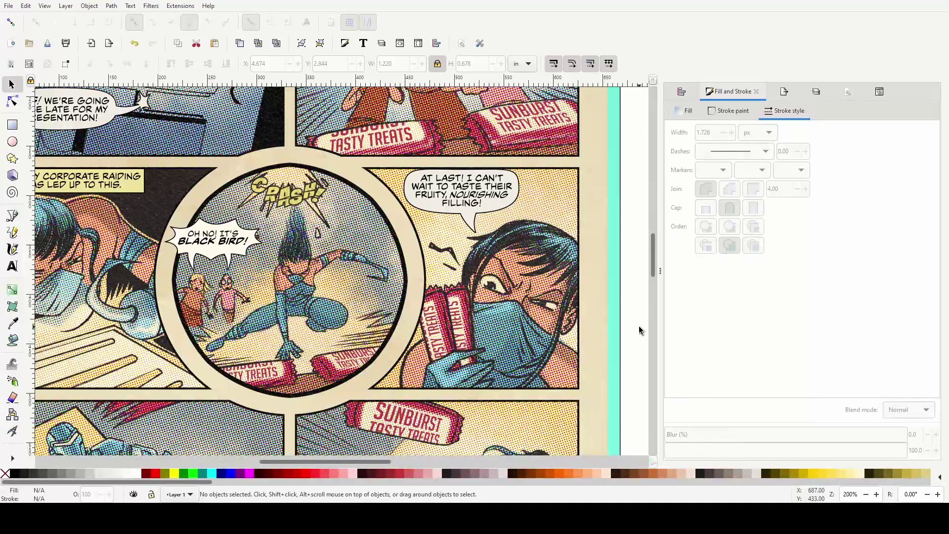
{"action": "scroll", "coordinate": [639, 330], "scroll_direction": "up", "scroll_amount": 4}
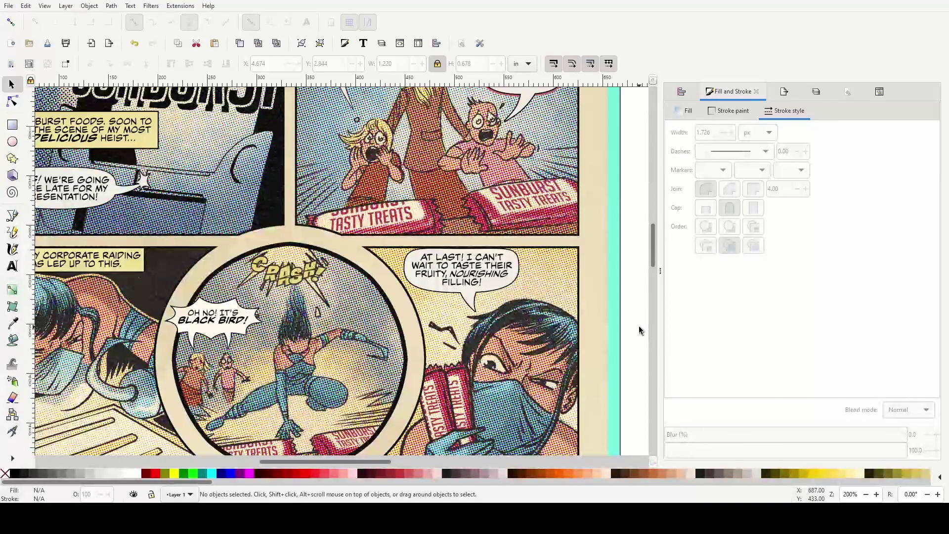
{"action": "scroll", "coordinate": [632, 324], "scroll_direction": "down", "scroll_amount": 2}
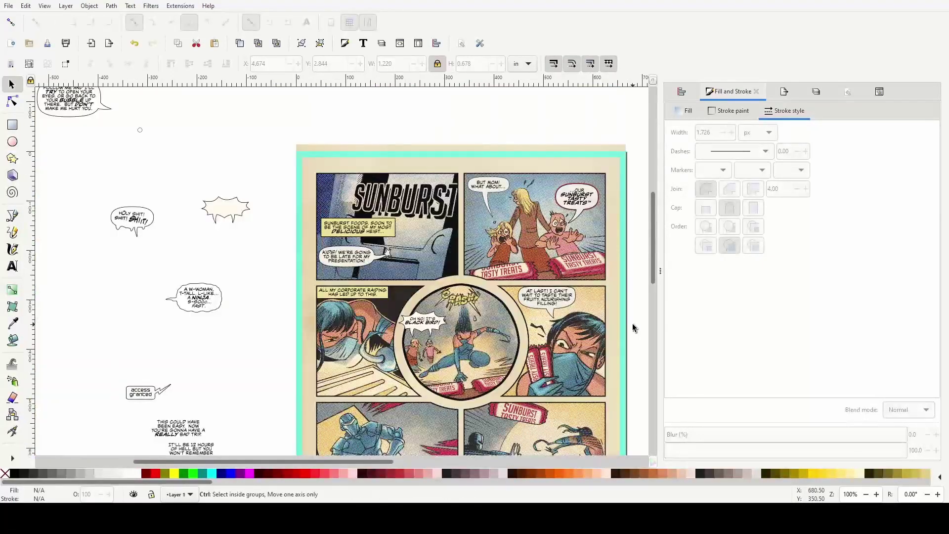
{"action": "scroll", "coordinate": [633, 329], "scroll_direction": "up", "scroll_amount": 2}
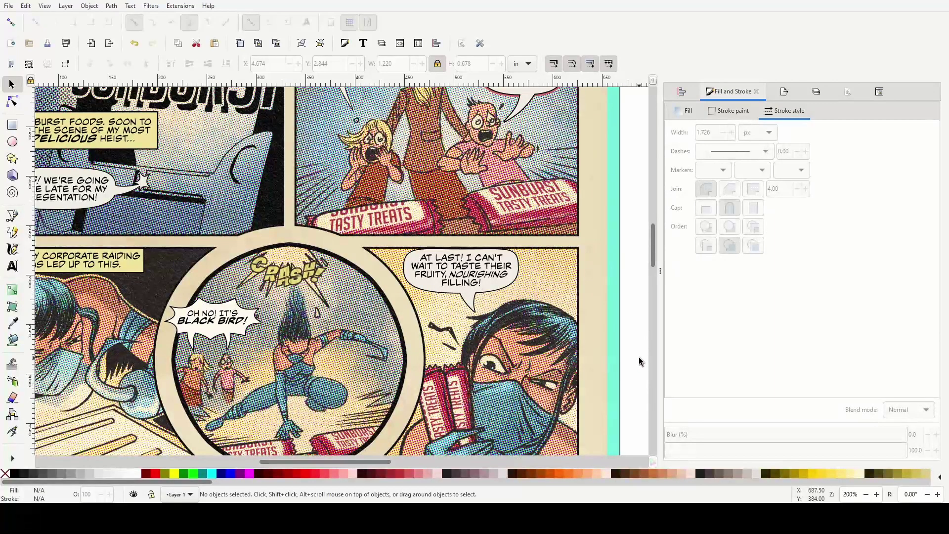
Review the lettered upper panels, the still unlettered robot panels and the loose dialogue texts waiting beside the page
{"action": "scroll", "coordinate": [627, 351], "scroll_direction": "down", "scroll_amount": 2, "text": "ctrl"}
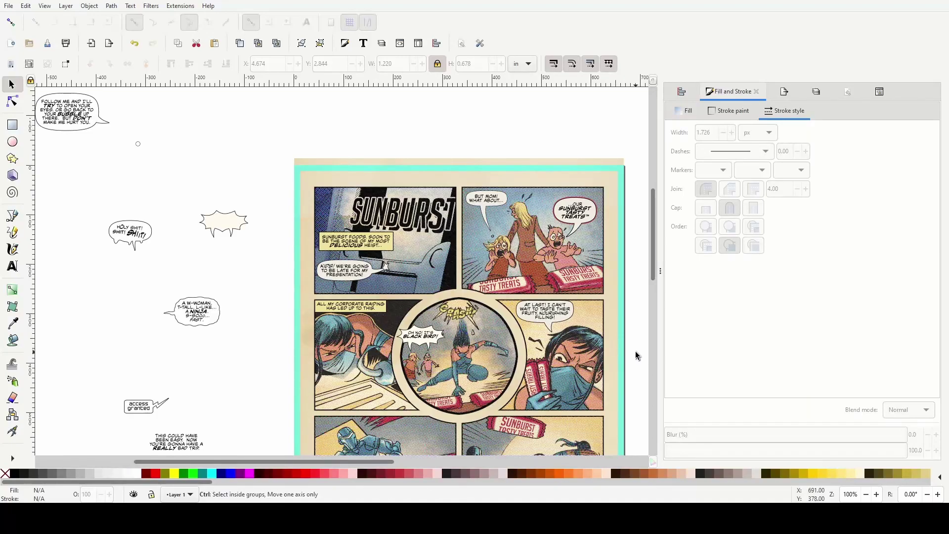
{"action": "scroll", "coordinate": [637, 354], "scroll_direction": "up", "scroll_amount": 4, "text": "ctrl"}
{"action": "scroll", "coordinate": [623, 356], "scroll_direction": "down", "scroll_amount": 2, "text": "ctrl"}
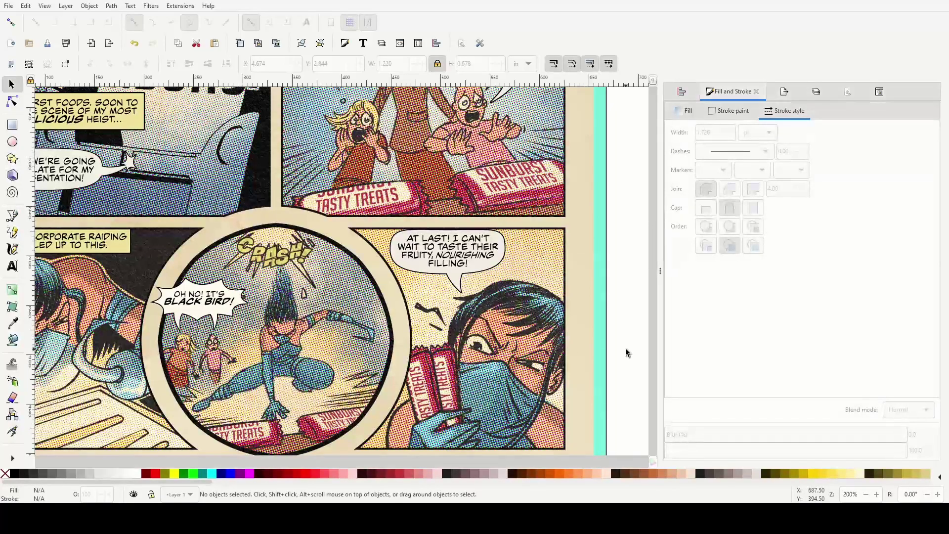
{"action": "scroll", "coordinate": [625, 348], "scroll_direction": "down", "scroll_amount": 2, "text": "ctrl"}
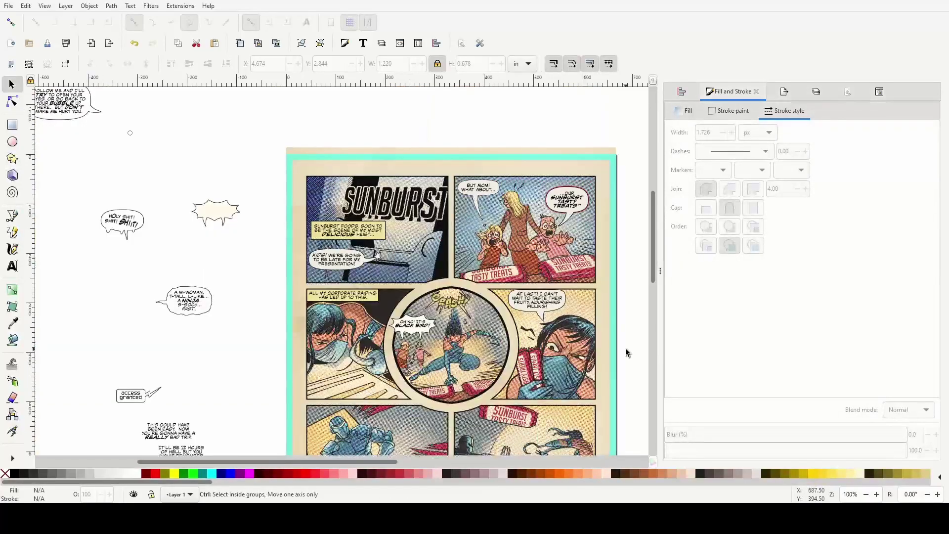
{"action": "scroll", "coordinate": [625, 348], "scroll_direction": "down", "scroll_amount": 4}
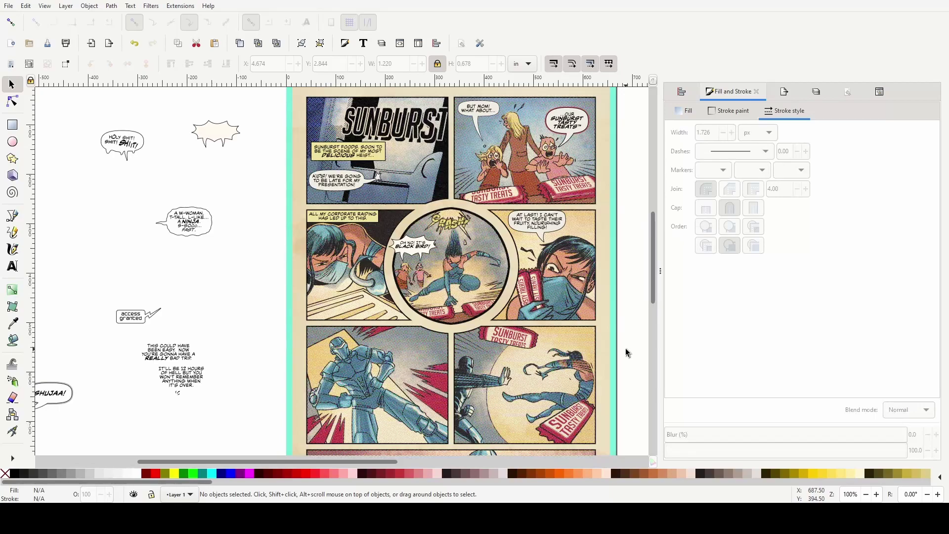
{"action": "scroll", "coordinate": [624, 348], "scroll_direction": "down", "scroll_amount": 3}
{"action": "scroll", "coordinate": [625, 348], "scroll_direction": "up", "scroll_amount": 5}
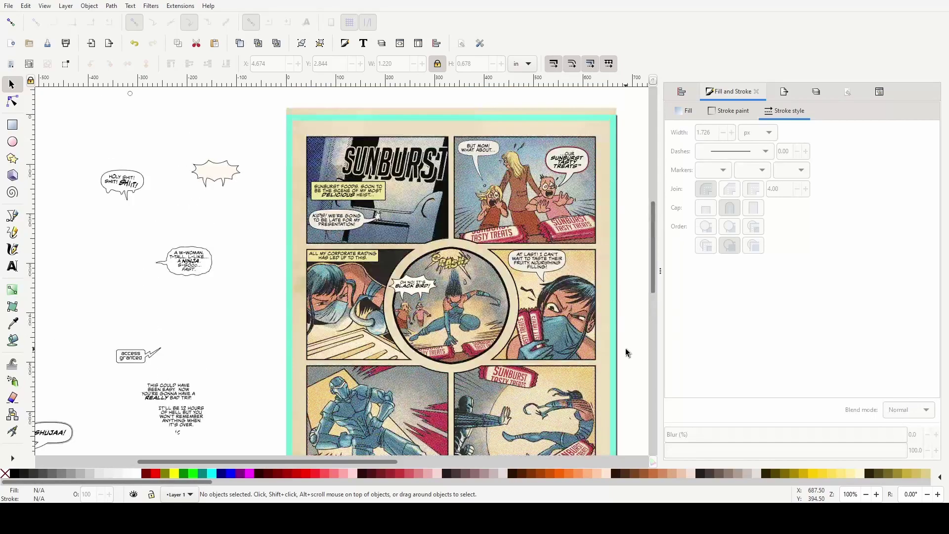
{"action": "scroll", "coordinate": [626, 352], "scroll_direction": "down", "scroll_amount": 2}
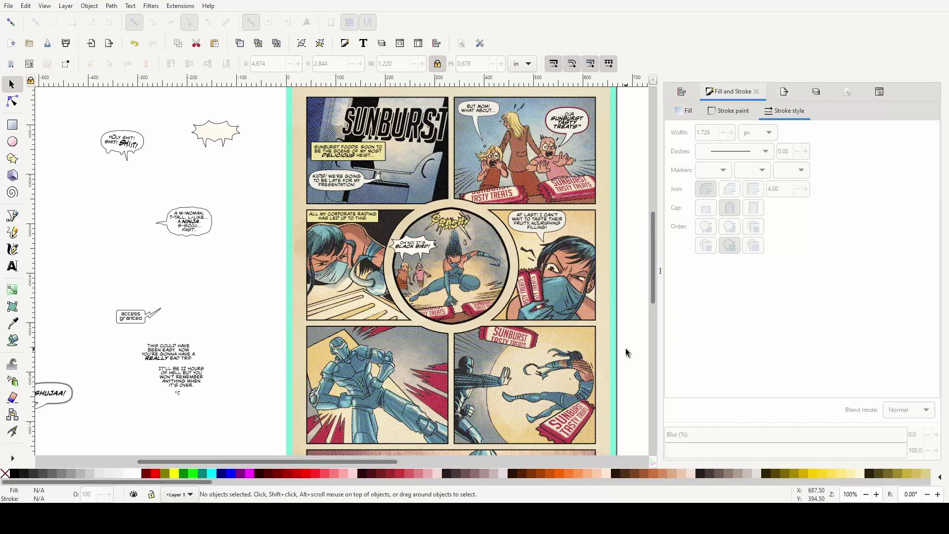
{"action": "scroll", "coordinate": [624, 348], "scroll_direction": "down", "scroll_amount": 2}
{"action": "scroll", "coordinate": [624, 348], "scroll_direction": "right", "scroll_amount": 8}
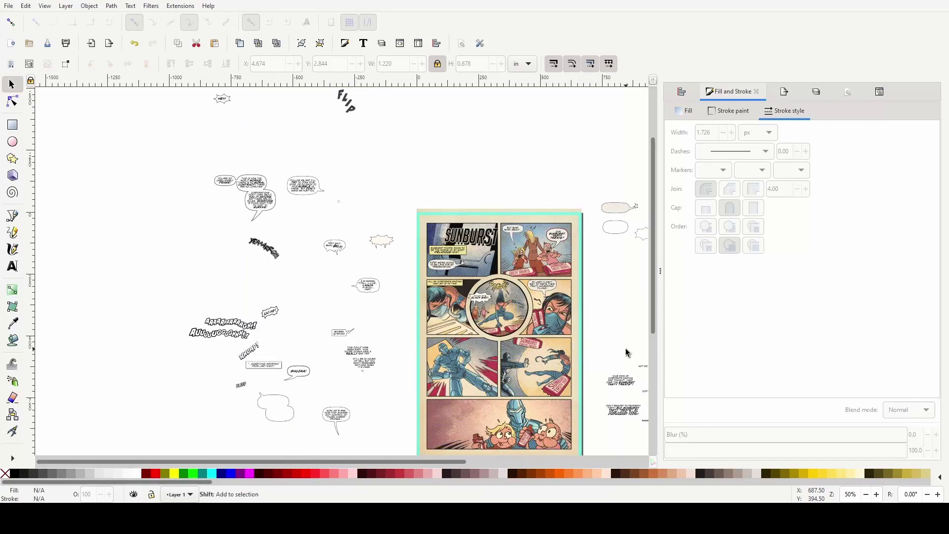
{"action": "scroll", "coordinate": [625, 348], "scroll_direction": "right", "scroll_amount": 4}
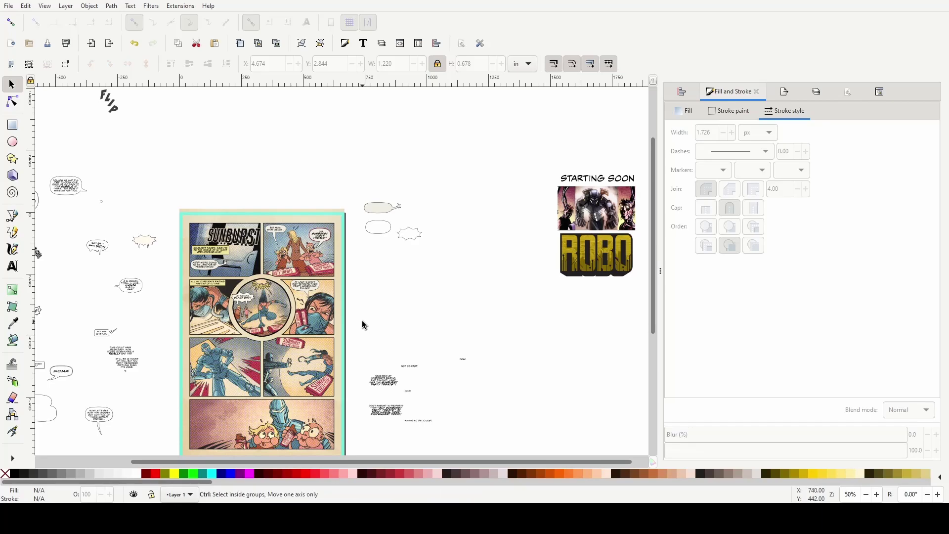
{"action": "scroll", "coordinate": [362, 324], "scroll_direction": "up", "scroll_amount": 2}
{"action": "scroll", "coordinate": [362, 321], "scroll_direction": "left", "scroll_amount": 4}
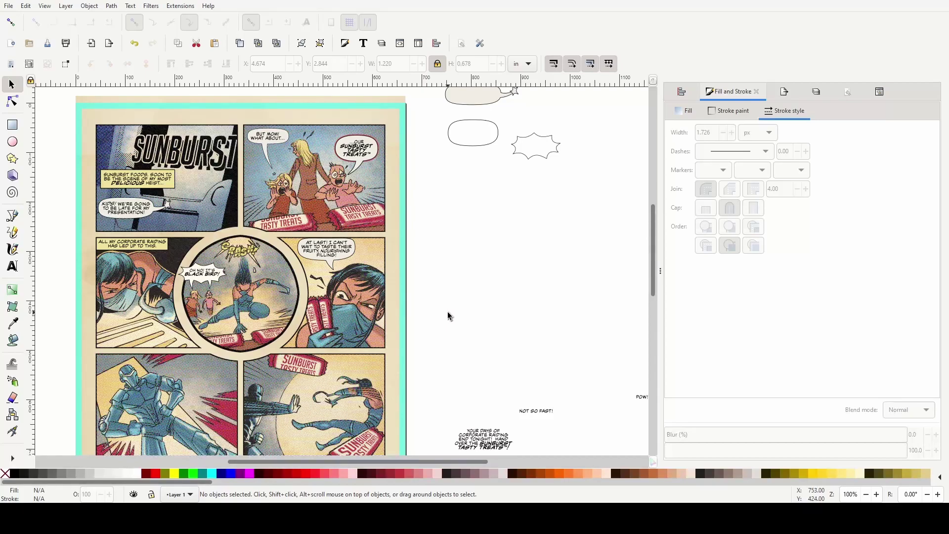
{"action": "scroll", "coordinate": [447, 311], "scroll_direction": "down", "scroll_amount": 2, "text": "ctrl"}
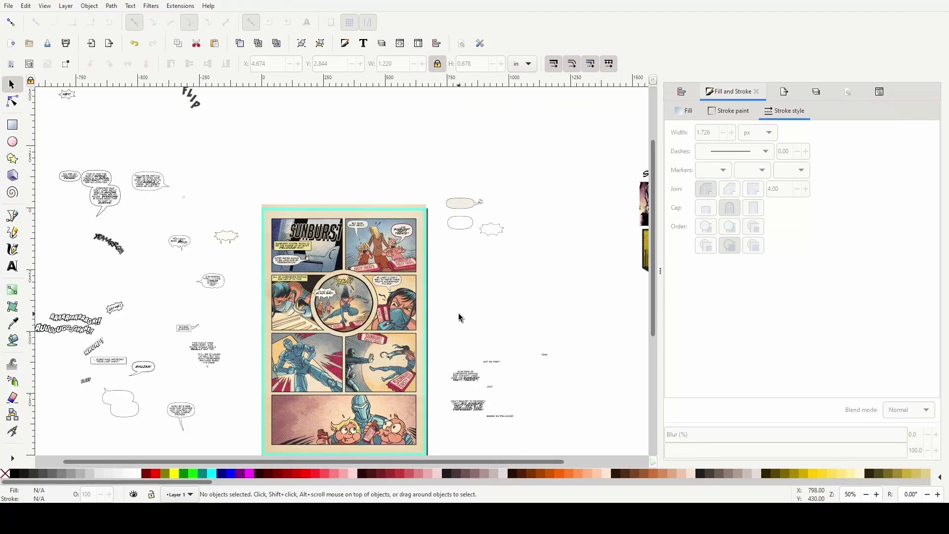
{"action": "scroll", "coordinate": [458, 318], "scroll_direction": "down", "scroll_amount": 2}
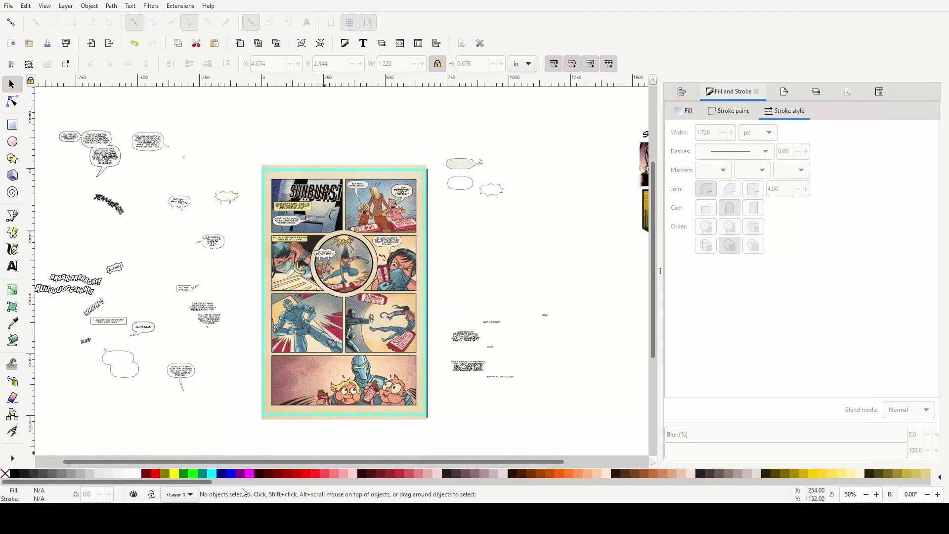
{"action": "scroll", "coordinate": [473, 269], "scroll_direction": "up", "scroll_amount": 2, "text": "ctrl"}
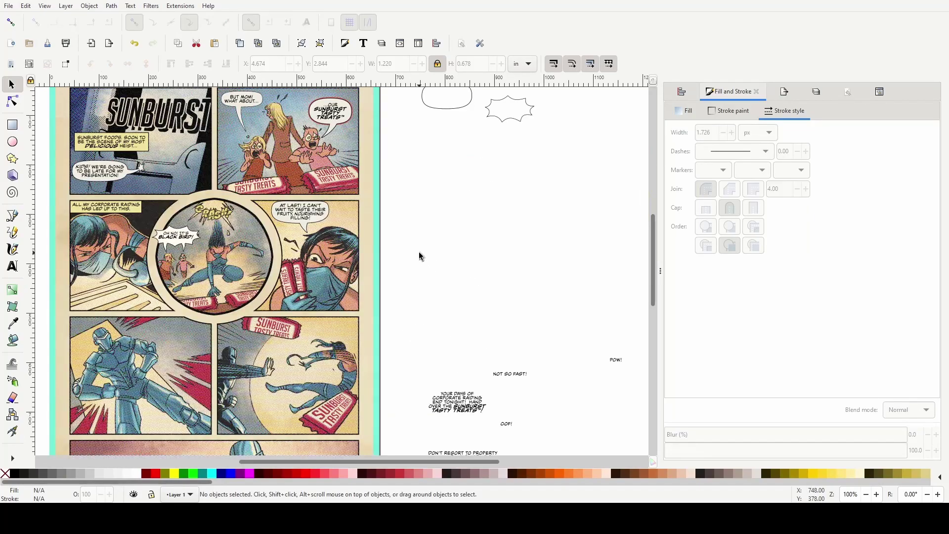
{"action": "scroll", "coordinate": [419, 256], "scroll_direction": "left", "scroll_amount": 2}
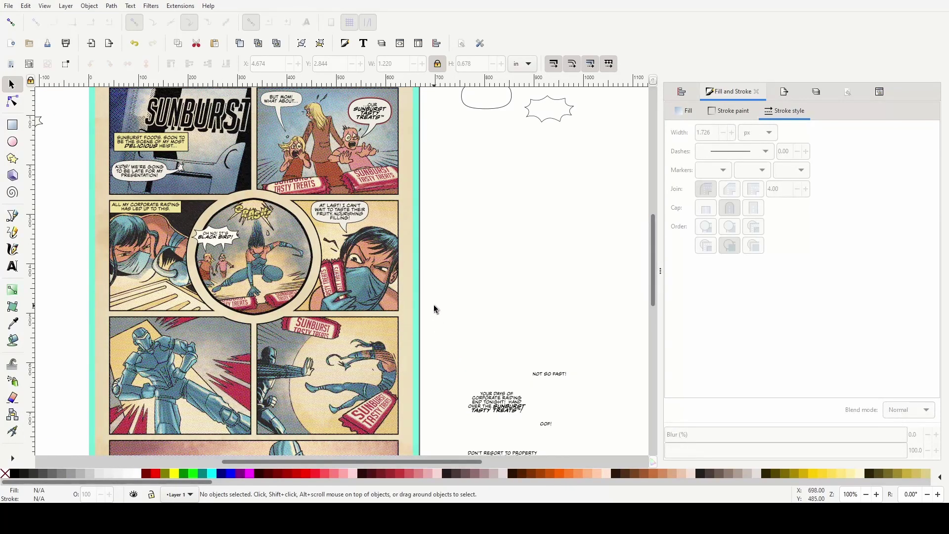
{"action": "scroll", "coordinate": [434, 308], "scroll_direction": "down", "scroll_amount": 2}
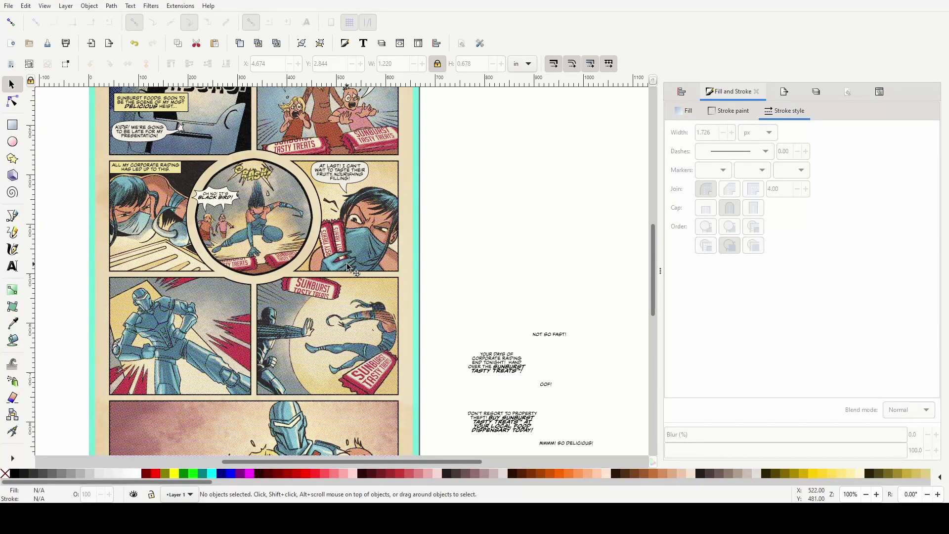
{"action": "scroll", "coordinate": [454, 261], "scroll_direction": "up", "scroll_amount": 4}
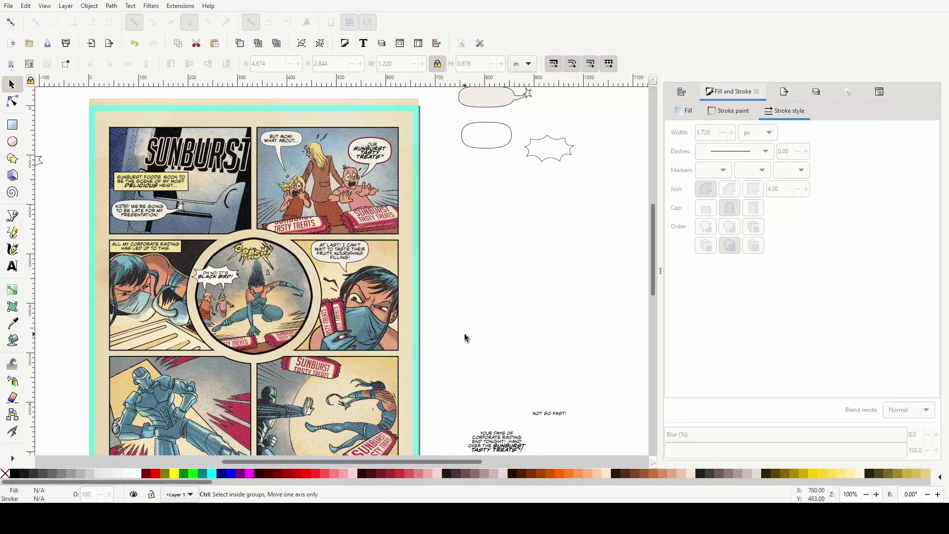
{"action": "scroll", "coordinate": [464, 338], "scroll_direction": "down", "scroll_amount": 2}
{"action": "scroll", "coordinate": [464, 333], "scroll_direction": "down", "scroll_amount": 4}
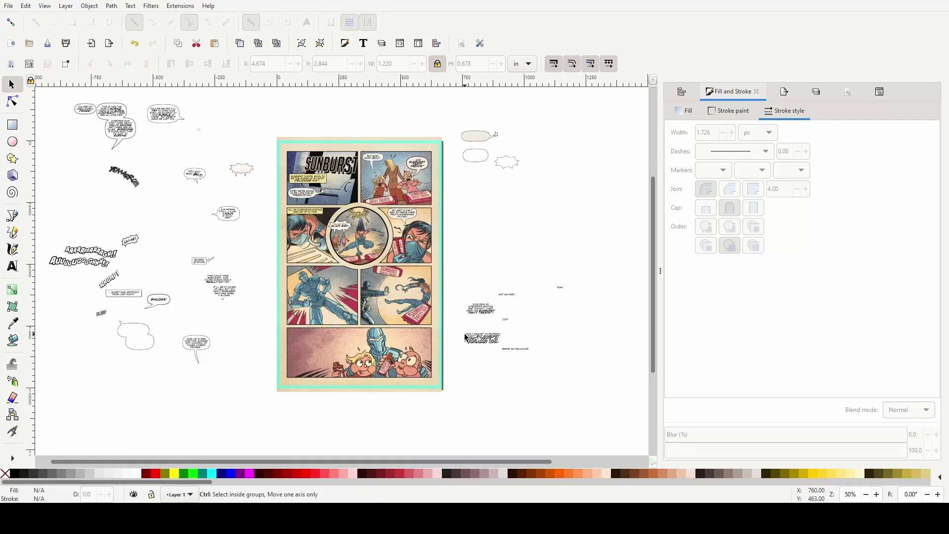
{"action": "scroll", "coordinate": [464, 333], "scroll_direction": "up", "scroll_amount": 2}
{"action": "scroll", "coordinate": [441, 203], "scroll_direction": "up", "scroll_amount": 2}
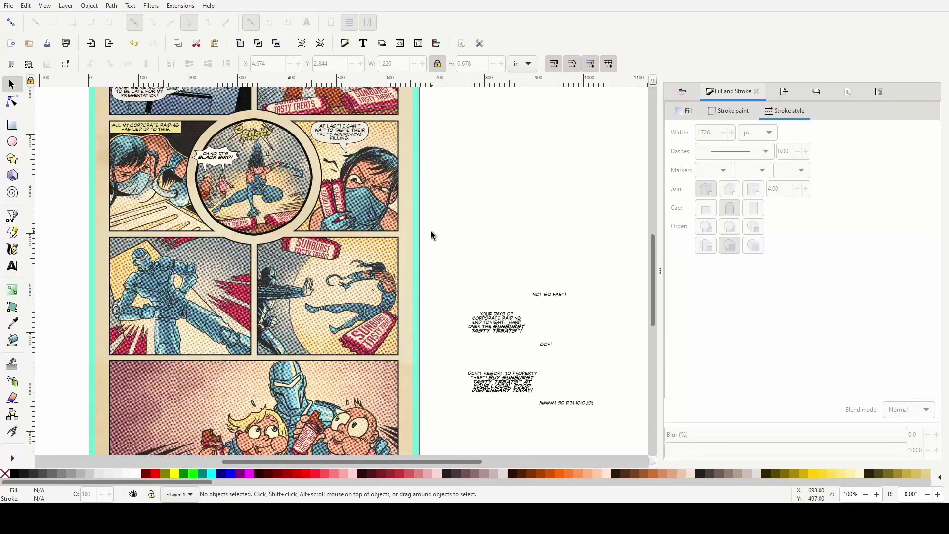
{"action": "scroll", "coordinate": [490, 256], "scroll_direction": "right", "scroll_amount": 10}
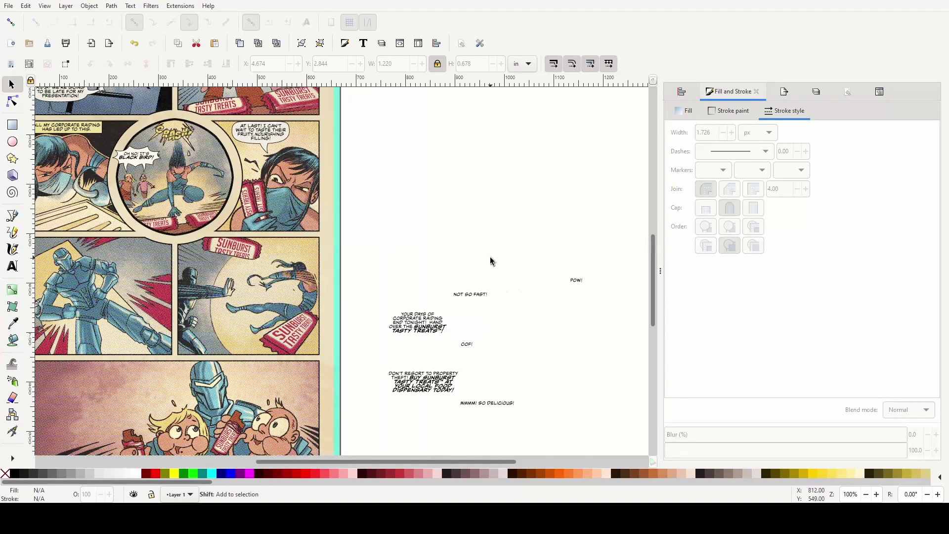
{"action": "scroll", "coordinate": [491, 256], "scroll_direction": "left", "scroll_amount": 6}
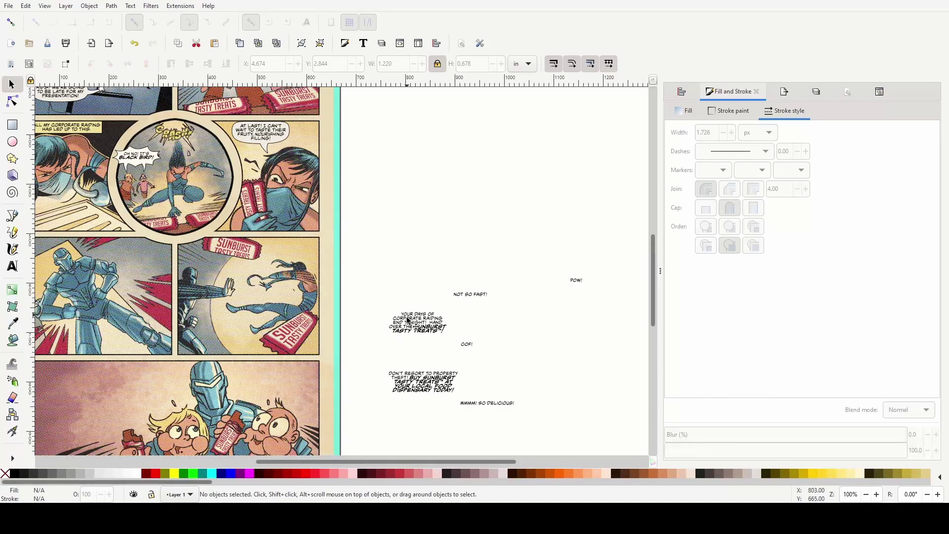
Move the "NOT SO FAST!" text up and closer to the page, beside the third row of panels
{"action": "left_click", "coordinate": [417, 327]}
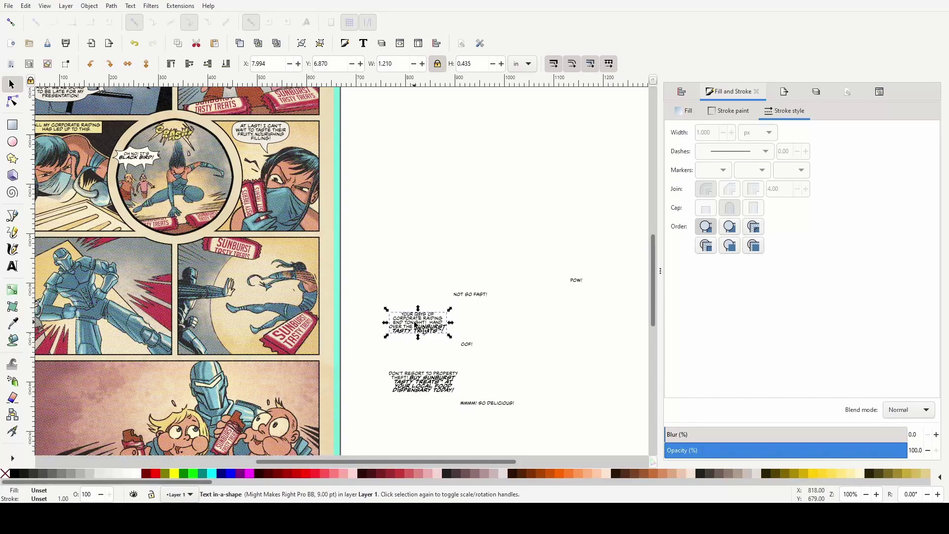
{"action": "scroll", "coordinate": [425, 278], "scroll_direction": "left", "scroll_amount": 4}
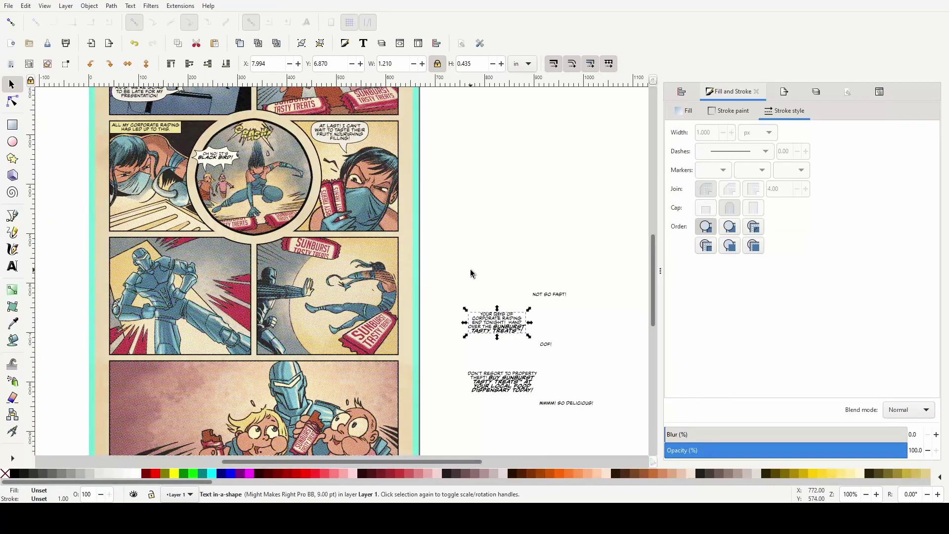
{"action": "left_click", "coordinate": [565, 298]}
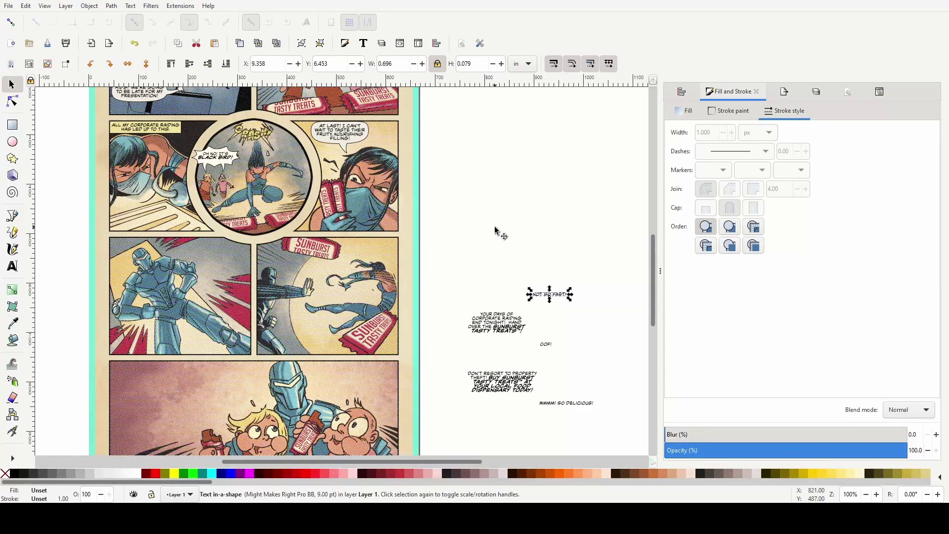
{"action": "left_click_drag", "start_coordinate": [548, 297], "coordinate": [475, 256]}
{"action": "scroll", "coordinate": [174, 313], "scroll_direction": "left", "scroll_amount": 2}
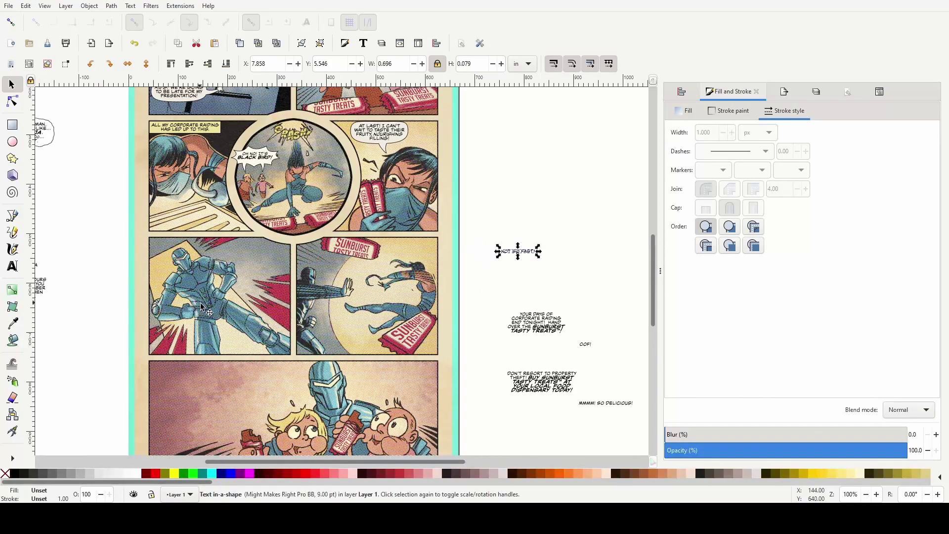
Move the "YOUR DAYS OF CORPORATE RAIDING" text directly beneath "NOT SO FAST!" and deselect it
{"action": "scroll", "coordinate": [254, 231], "scroll_direction": "up", "scroll_amount": 4}
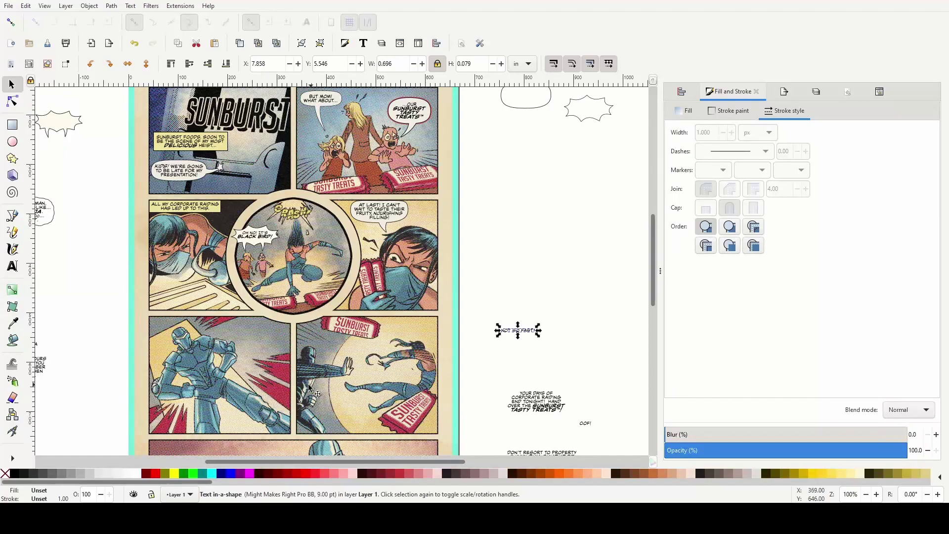
{"action": "scroll", "coordinate": [547, 396], "scroll_direction": "down", "scroll_amount": 4}
{"action": "scroll", "coordinate": [511, 280], "scroll_direction": "up", "scroll_amount": 2}
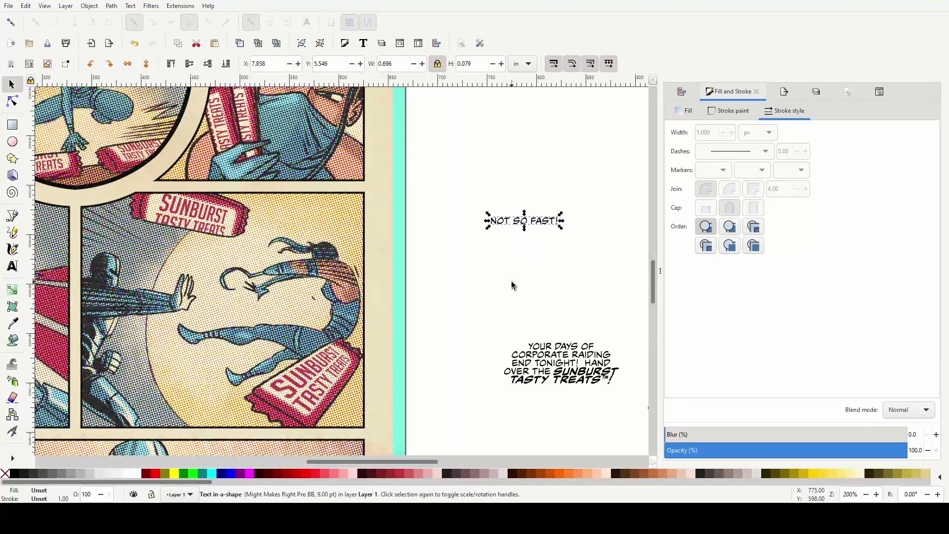
{"action": "scroll", "coordinate": [511, 281], "scroll_direction": "down", "scroll_amount": 2}
{"action": "left_click", "coordinate": [532, 326]}
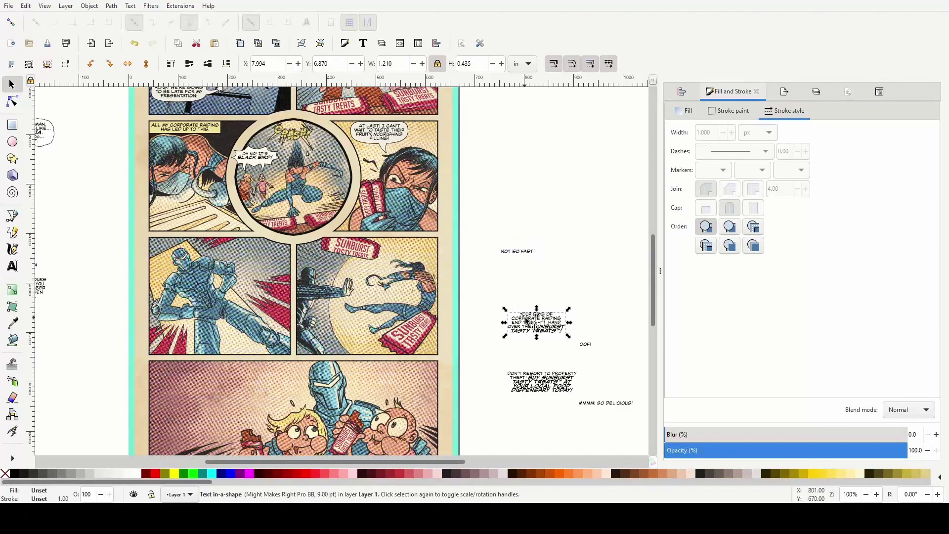
{"action": "left_click_drag", "start_coordinate": [532, 327], "coordinate": [518, 282]}
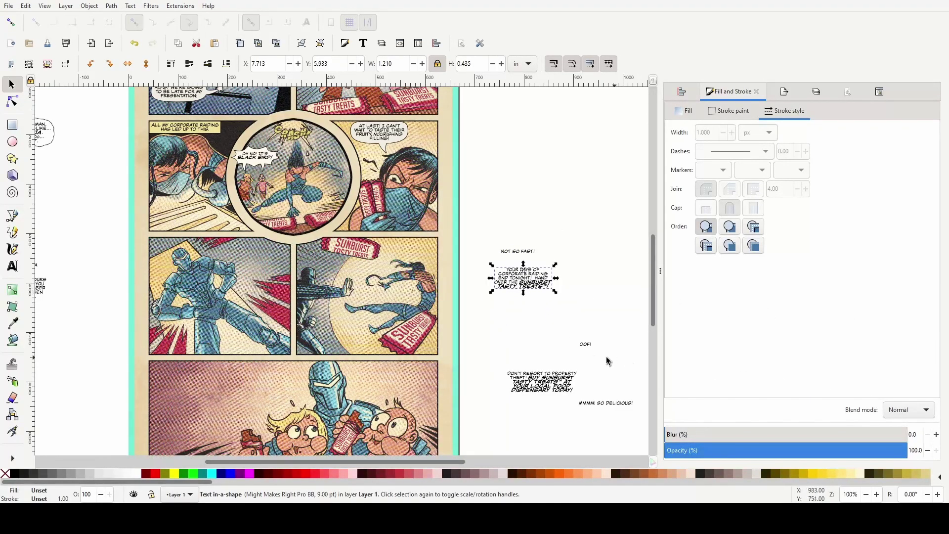
{"action": "scroll", "coordinate": [502, 314], "scroll_direction": "up", "scroll_amount": 2}
{"action": "scroll", "coordinate": [497, 316], "scroll_direction": "left", "scroll_amount": 3}
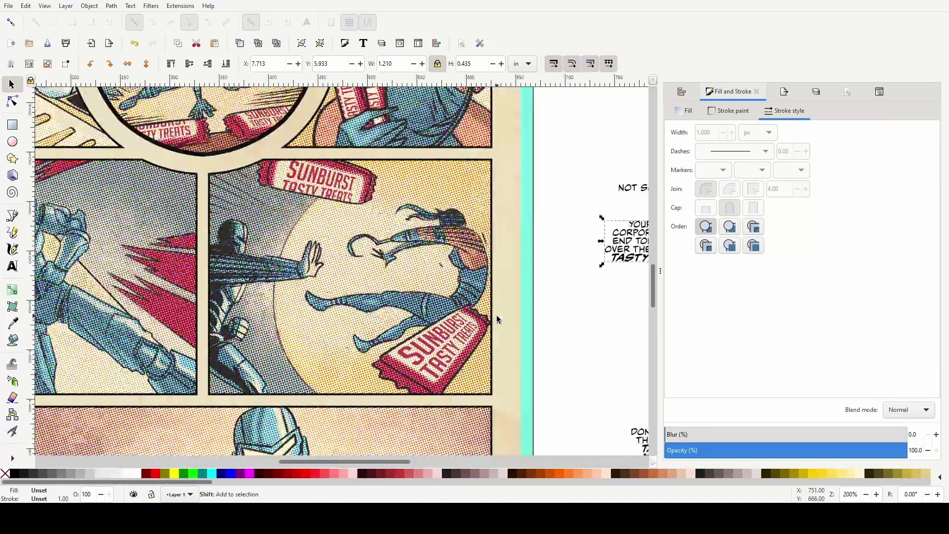
{"action": "scroll", "coordinate": [497, 313], "scroll_direction": "down", "scroll_amount": 1}
{"action": "scroll", "coordinate": [563, 311], "scroll_direction": "right", "scroll_amount": 3}
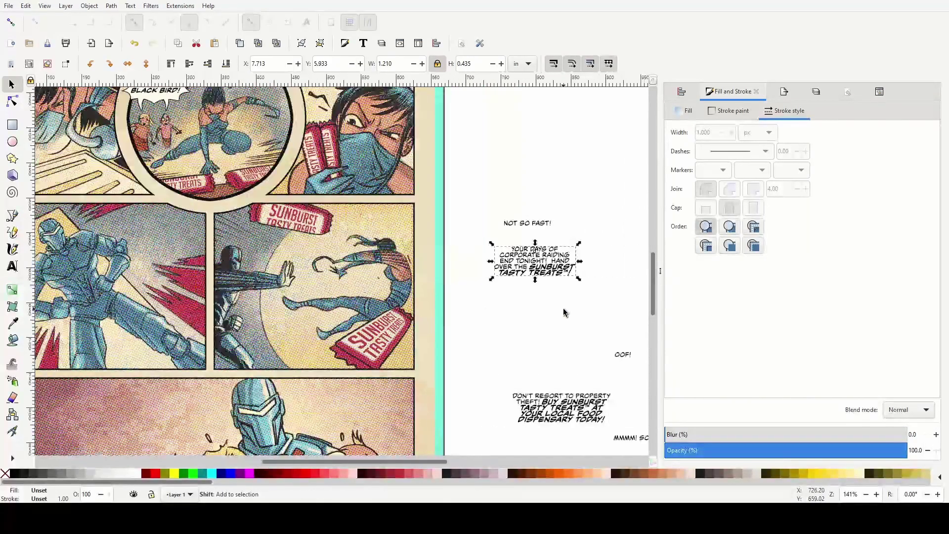
{"action": "left_click", "coordinate": [527, 313]}
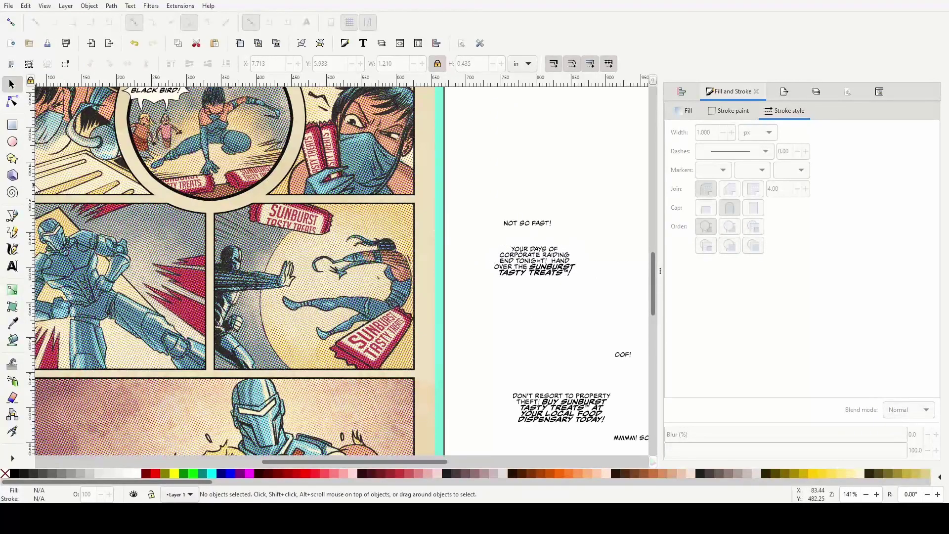
Draw a rectangle about 96 px wide and 62 px high on the blank canvas above "NOT SO FAST!"
{"action": "left_click", "coordinate": [13, 125]}
{"action": "scroll", "coordinate": [492, 182], "scroll_direction": "right", "scroll_amount": 1}
{"action": "left_click_drag", "start_coordinate": [455, 158], "coordinate": [523, 201]}
Round the rectangle's corners to a radius of about 5.3 px
{"action": "scroll", "coordinate": [527, 165], "scroll_direction": "up", "scroll_amount": 4, "text": "ctrl"}
{"action": "scroll", "coordinate": [462, 146], "scroll_direction": "up", "scroll_amount": 1}
{"action": "scroll", "coordinate": [456, 163], "scroll_direction": "up", "scroll_amount": 2, "text": "ctrl"}
{"action": "scroll", "coordinate": [455, 173], "scroll_direction": "down", "scroll_amount": 1}
{"action": "scroll", "coordinate": [450, 129], "scroll_direction": "up", "scroll_amount": 1}
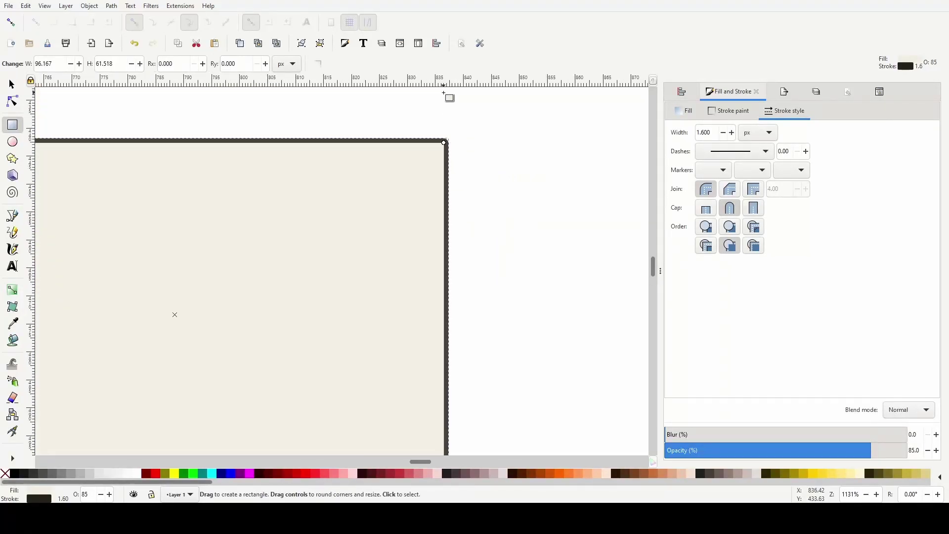
{"action": "left_click_drag", "start_coordinate": [445, 143], "coordinate": [444, 172]}
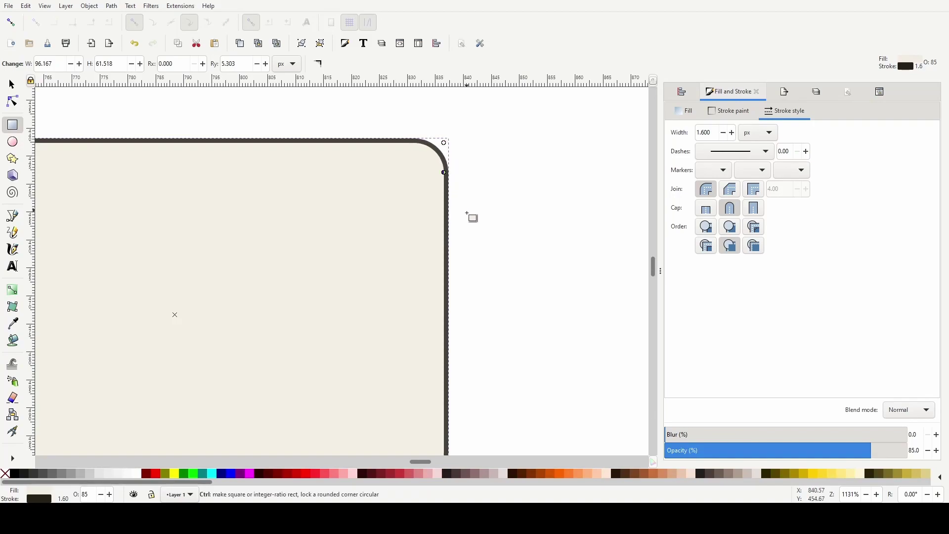
{"action": "scroll", "coordinate": [470, 214], "scroll_direction": "down", "scroll_amount": 4}
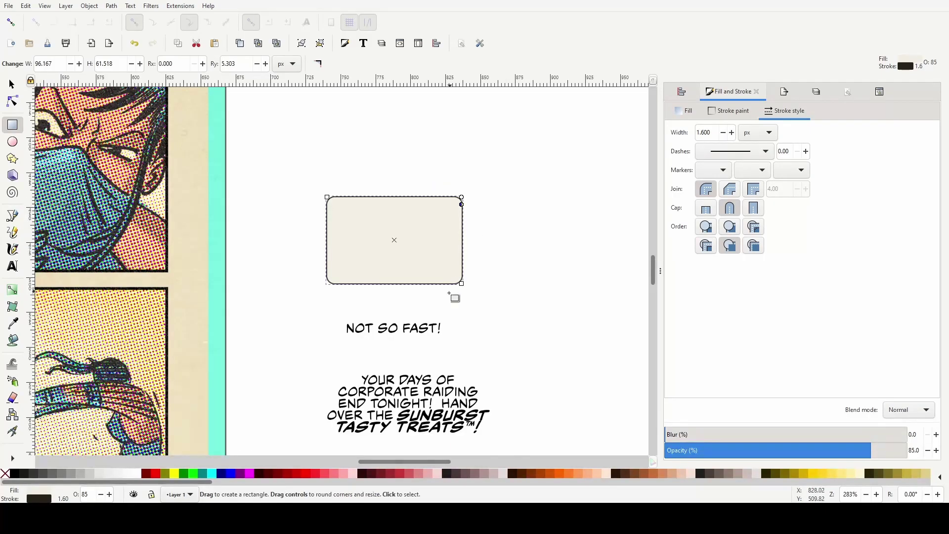
Convert the rounded rectangle to an editable path and keep it selected as an object
{"action": "key", "text": "shift+alt+d"}
{"action": "key", "text": "Escape"}
{"action": "left_click", "coordinate": [12, 84]}
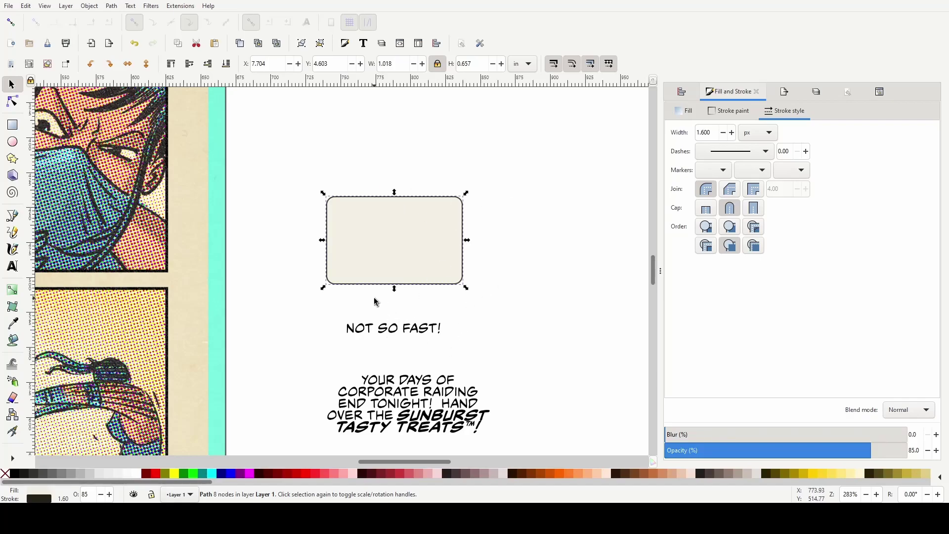
Examine the third-row panels and the existing balloon shapes on the canvas as reference for the robot's balloons
{"action": "left_click", "coordinate": [386, 331]}
{"action": "scroll", "coordinate": [477, 363], "scroll_direction": "down", "scroll_amount": 4}
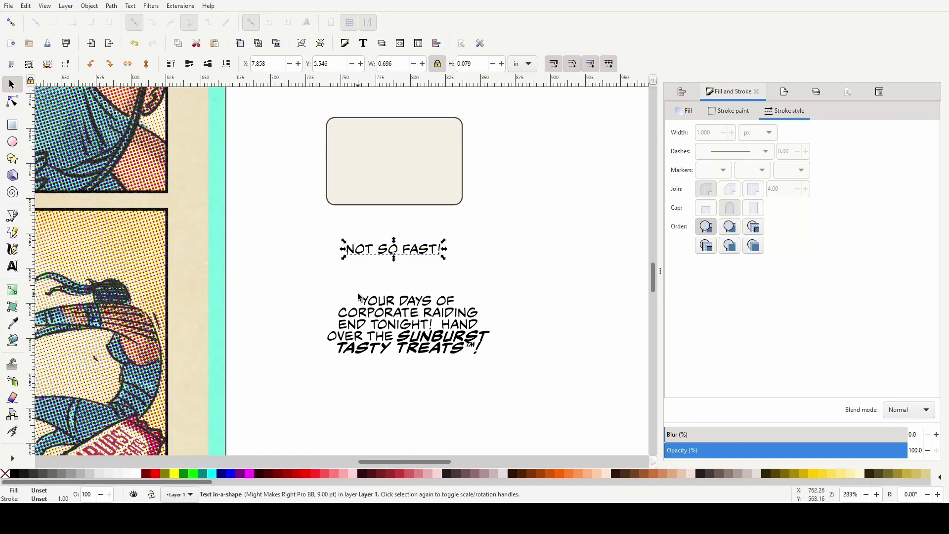
{"action": "scroll", "coordinate": [359, 297], "scroll_direction": "right", "scroll_amount": 2}
{"action": "scroll", "coordinate": [359, 297], "scroll_direction": "down", "scroll_amount": 2}
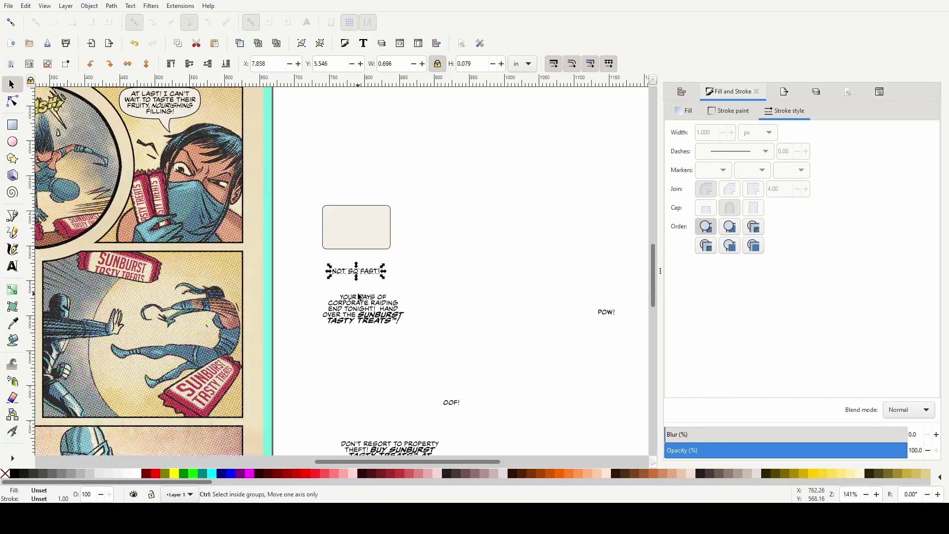
{"action": "scroll", "coordinate": [358, 297], "scroll_direction": "left", "scroll_amount": 5}
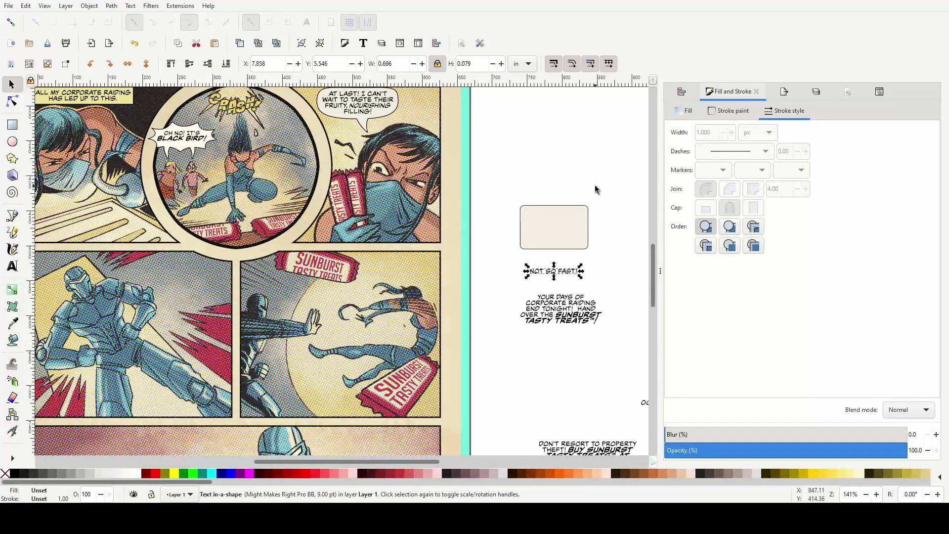
{"action": "scroll", "coordinate": [595, 186], "scroll_direction": "up", "scroll_amount": 3}
{"action": "scroll", "coordinate": [595, 185], "scroll_direction": "up", "scroll_amount": 4}
{"action": "scroll", "coordinate": [587, 222], "scroll_direction": "right", "scroll_amount": 1}
{"action": "scroll", "coordinate": [586, 221], "scroll_direction": "left", "scroll_amount": 1}
{"action": "scroll", "coordinate": [587, 226], "scroll_direction": "down", "scroll_amount": 2}
{"action": "scroll", "coordinate": [587, 227], "scroll_direction": "right", "scroll_amount": 4}
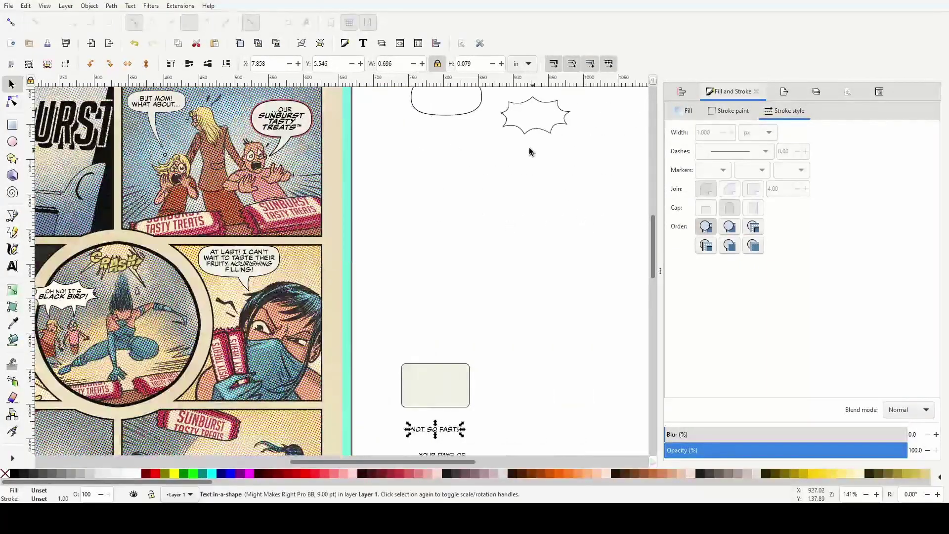
{"action": "left_click", "coordinate": [529, 123]}
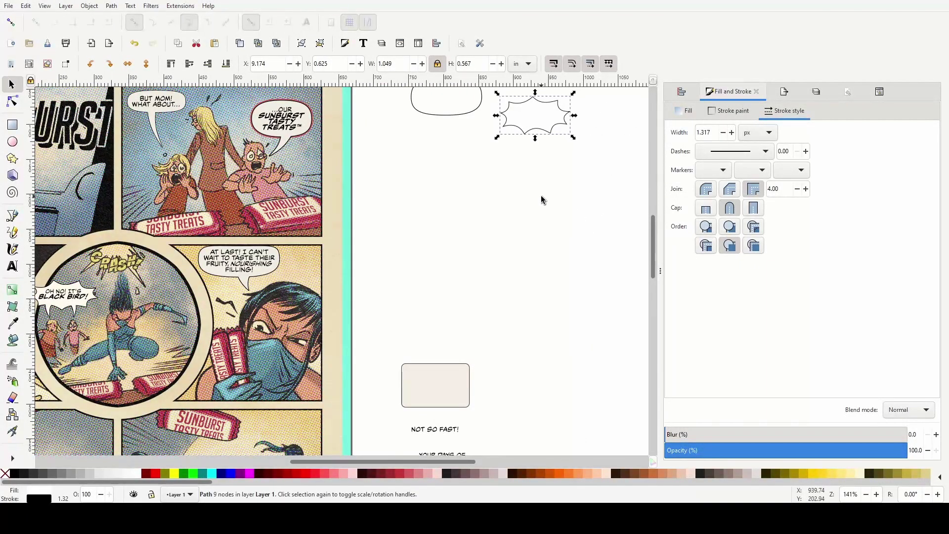
{"action": "left_click", "coordinate": [512, 316]}
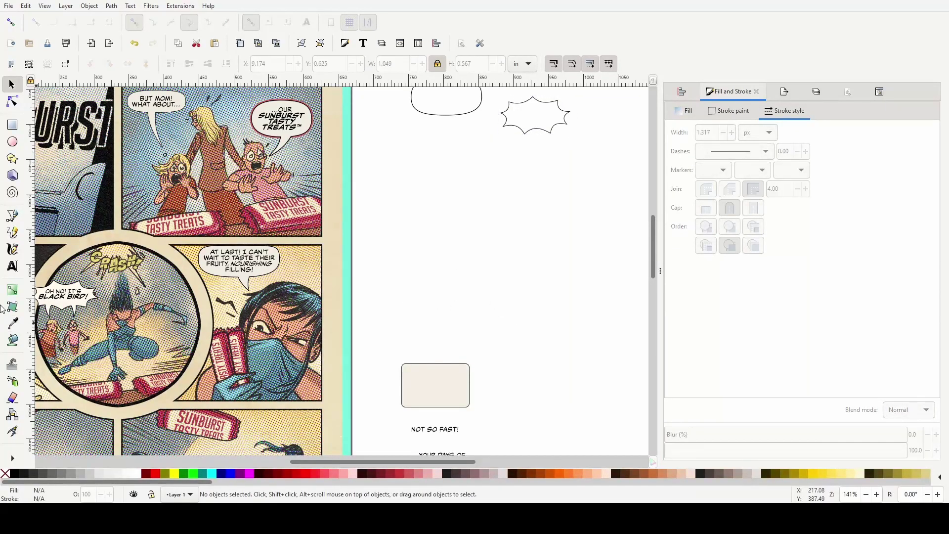
Draw a seven-cornered polygon about 0.95 in wide above the rounded rectangle and convert it to an editable path
{"action": "left_click", "coordinate": [12, 158]}
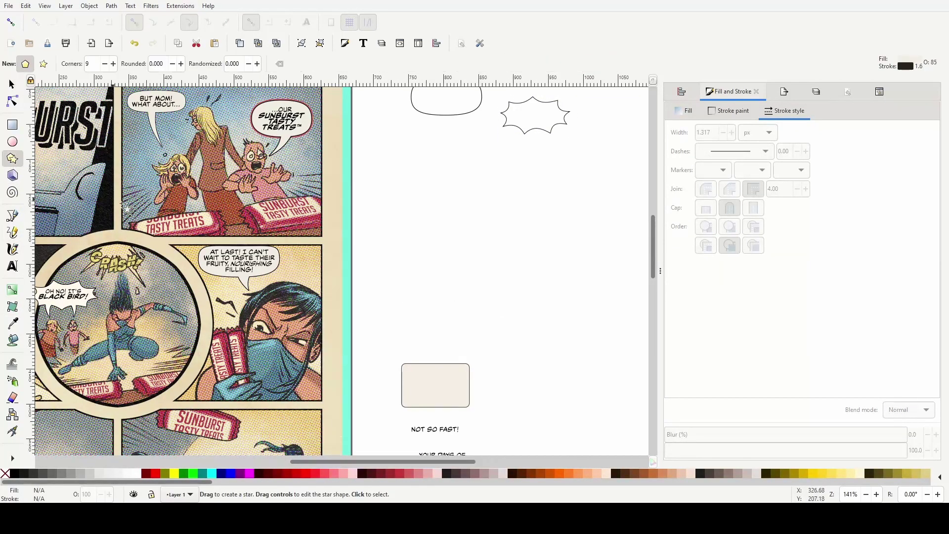
{"action": "left_click_drag", "start_coordinate": [470, 269], "coordinate": [496, 288]}
{"action": "left_click", "coordinate": [102, 63]}
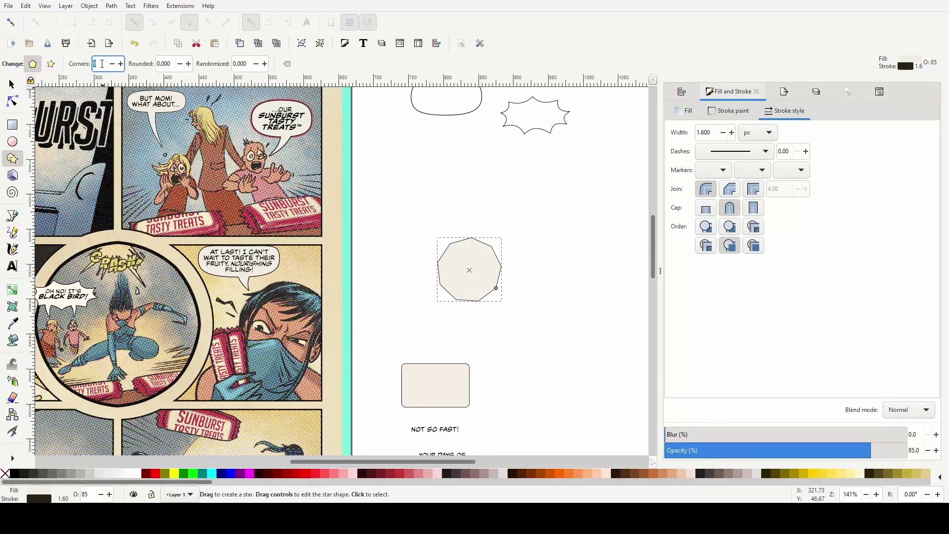
{"action": "type", "text": "7"}
{"action": "key", "text": "Return"}
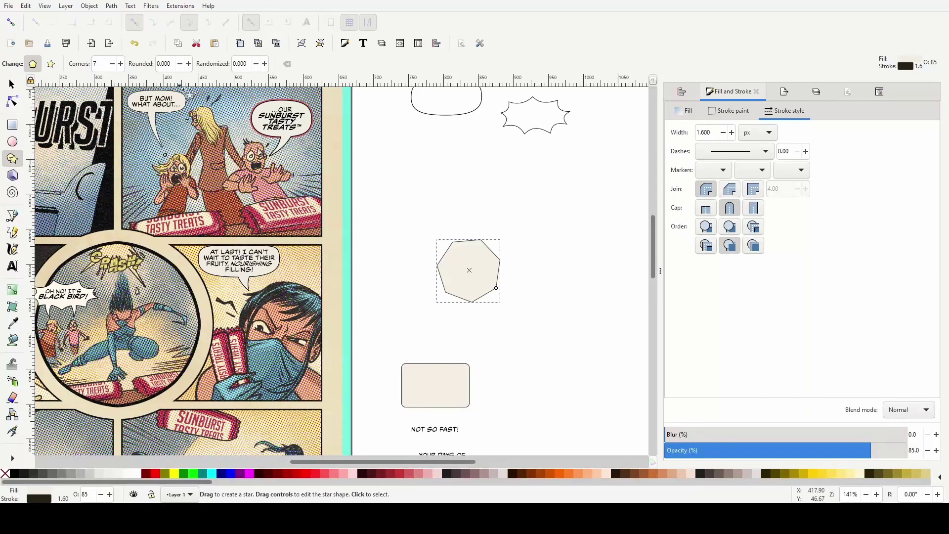
{"action": "key", "text": "shift+alt+d"}
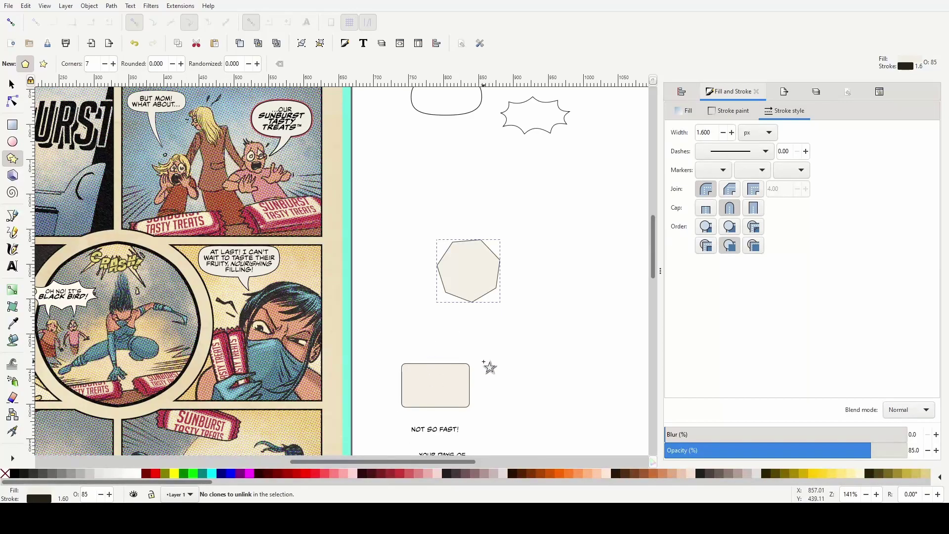
{"action": "scroll", "coordinate": [495, 373], "scroll_direction": "down", "scroll_amount": 5}
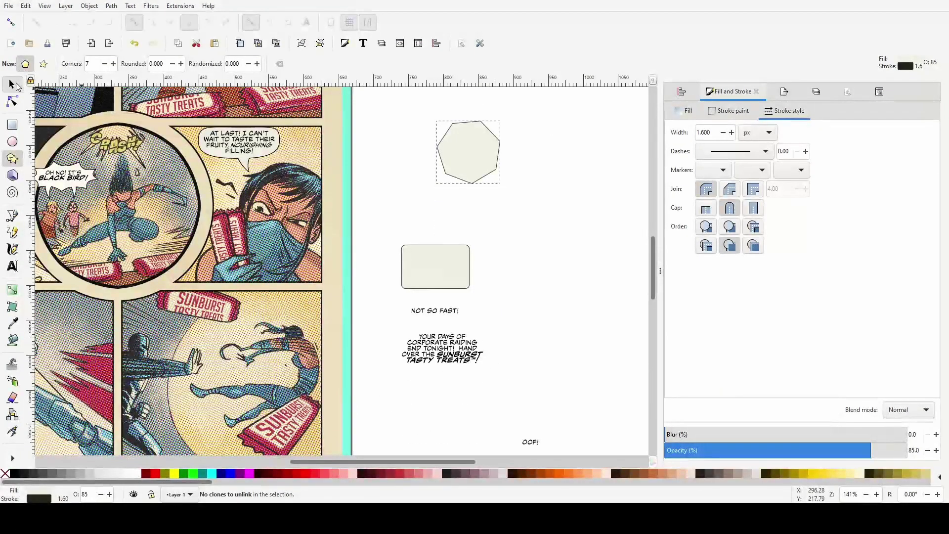
Try narrowing the "YOUR DAYS OF CORPORATE RAIDING" text frame so the dialogue wraps onto eight lines
{"action": "left_click", "coordinate": [11, 85]}
{"action": "left_click", "coordinate": [459, 360]}
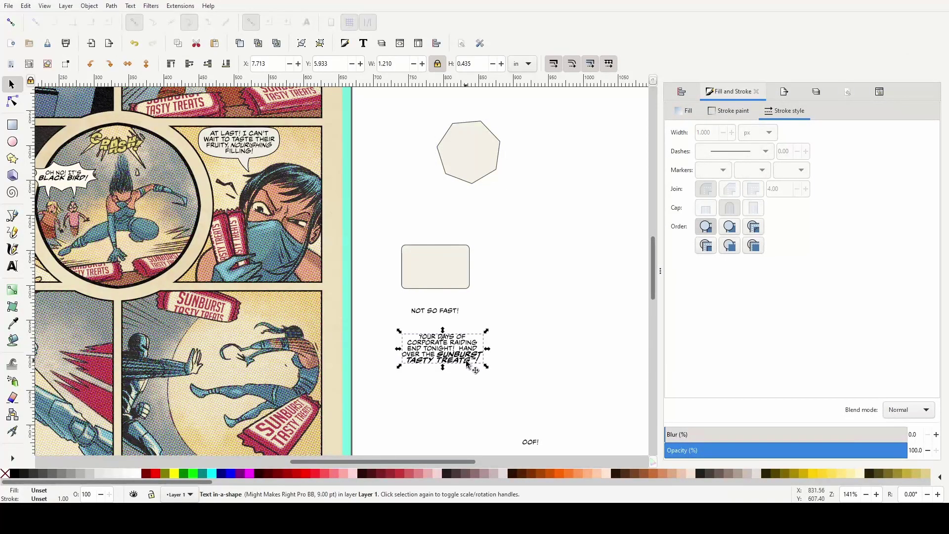
{"action": "key", "text": "t"}
{"action": "scroll", "coordinate": [465, 373], "scroll_direction": "up", "scroll_amount": 2}
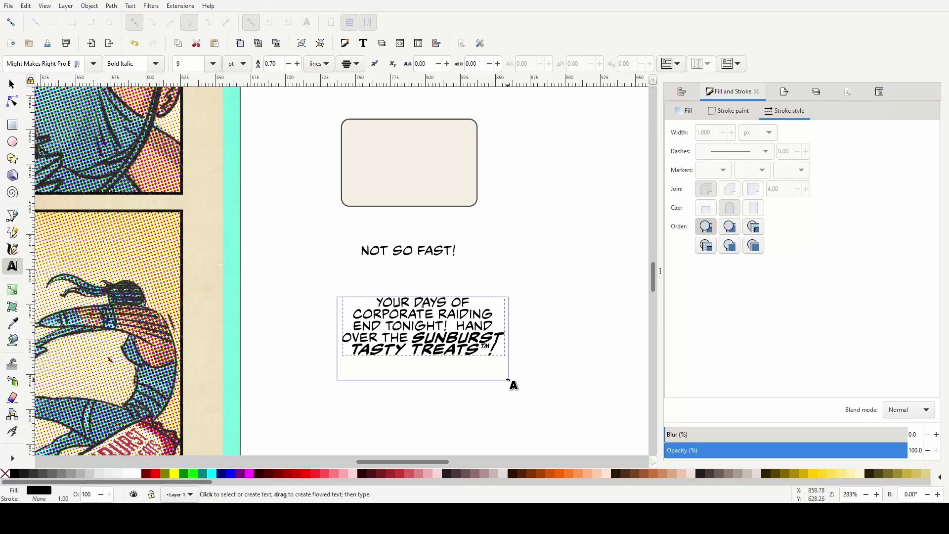
{"action": "left_click_drag", "start_coordinate": [508, 380], "coordinate": [475, 417]}
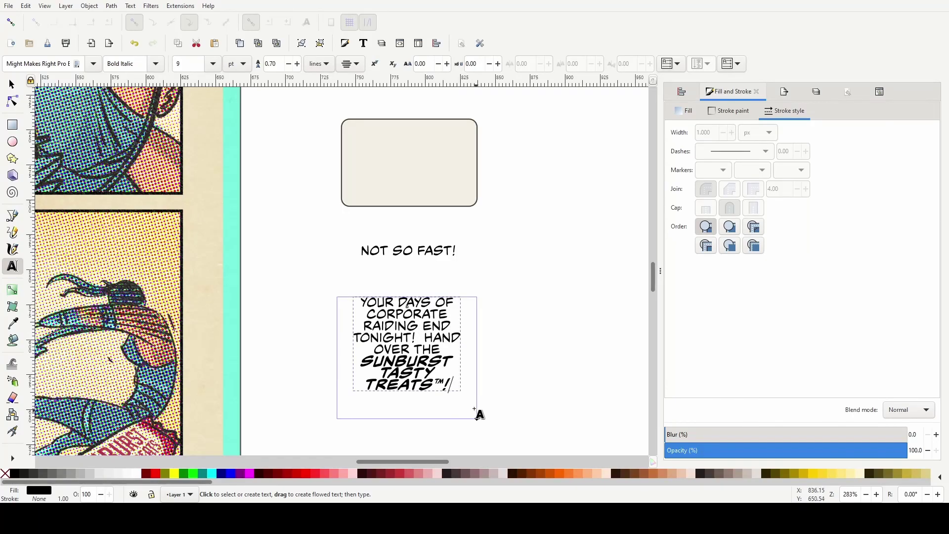
Widen the "YOUR DAYS OF CORPORATE RAIDING" text frame so the dialogue wraps onto five lines
{"action": "scroll", "coordinate": [473, 406], "scroll_direction": "down", "scroll_amount": 2}
{"action": "scroll", "coordinate": [477, 409], "scroll_direction": "down", "scroll_amount": 2}
{"action": "scroll", "coordinate": [477, 410], "scroll_direction": "up", "scroll_amount": 4}
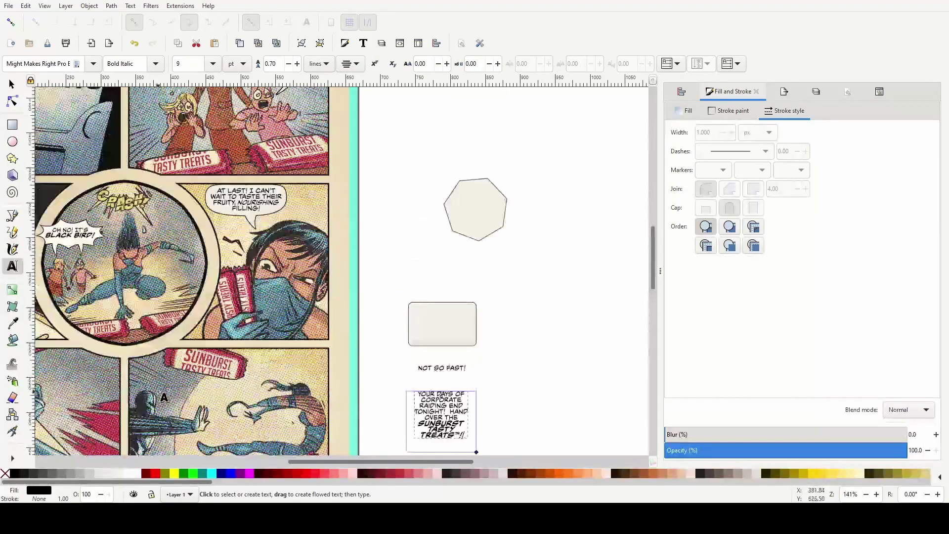
{"action": "scroll", "coordinate": [477, 410], "scroll_direction": "right", "scroll_amount": 2}
{"action": "scroll", "coordinate": [159, 393], "scroll_direction": "up", "scroll_amount": 4}
{"action": "scroll", "coordinate": [159, 393], "scroll_direction": "down", "scroll_amount": 8}
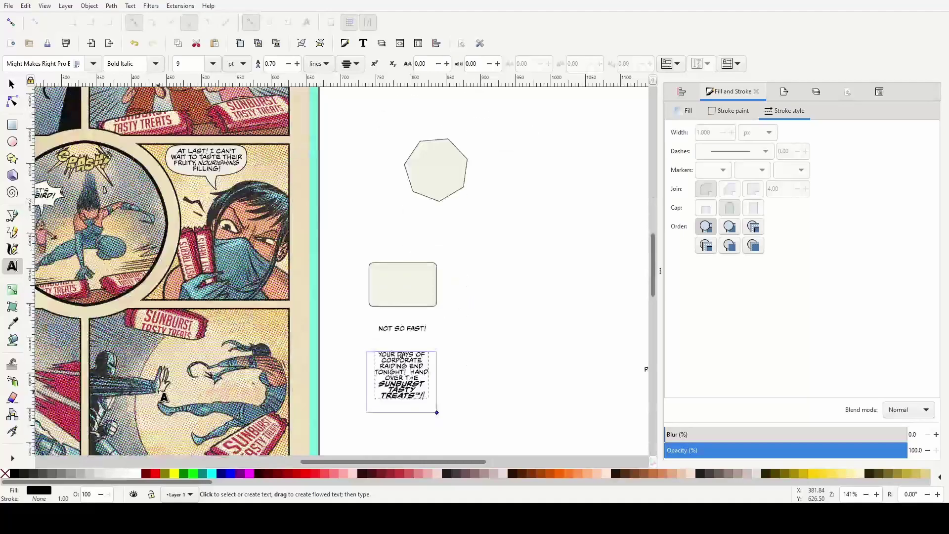
{"action": "scroll", "coordinate": [159, 393], "scroll_direction": "left", "scroll_amount": 5}
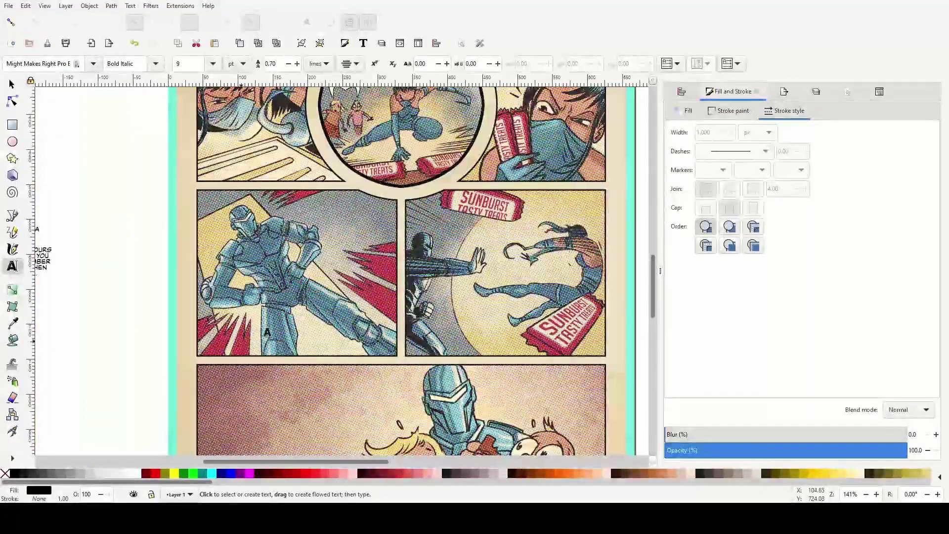
{"action": "scroll", "coordinate": [296, 304], "scroll_direction": "right", "scroll_amount": 3}
{"action": "scroll", "coordinate": [532, 283], "scroll_direction": "up", "scroll_amount": 4}
{"action": "scroll", "coordinate": [495, 248], "scroll_direction": "up", "scroll_amount": 2}
{"action": "scroll", "coordinate": [480, 283], "scroll_direction": "down", "scroll_amount": 1}
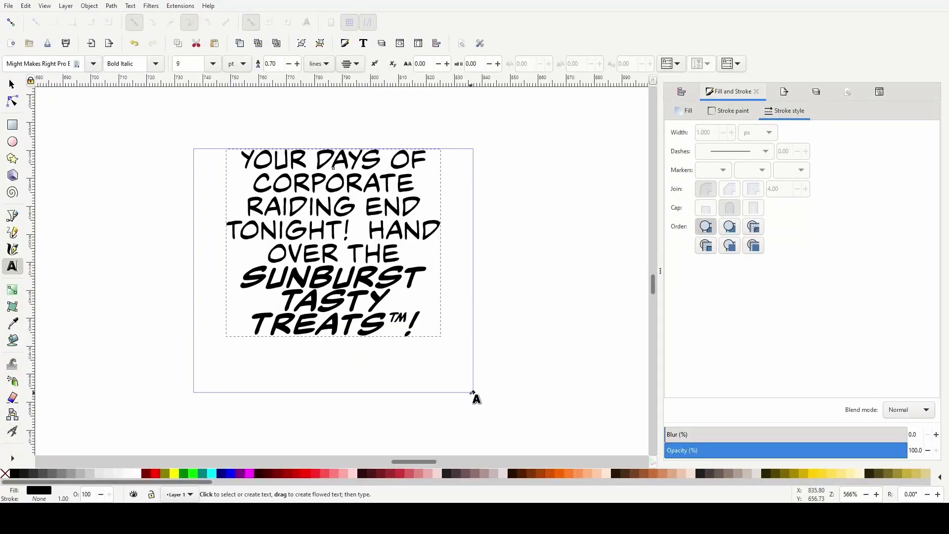
{"action": "left_click_drag", "start_coordinate": [473, 392], "coordinate": [531, 383]}
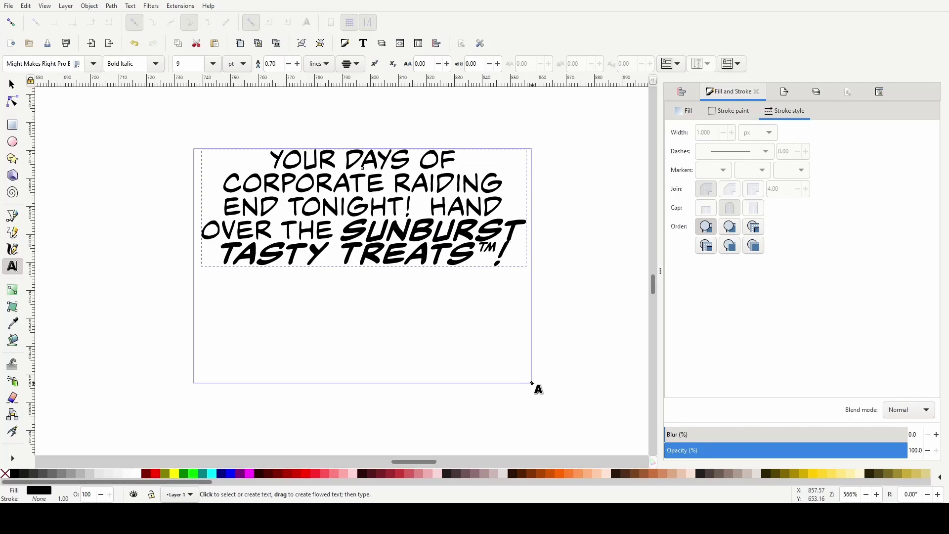
Move the rounded rectangle over the "YOUR DAYS OF CORPORATE RAIDING" text and raise its opacity to 100%
{"action": "scroll", "coordinate": [546, 328], "scroll_direction": "up", "scroll_amount": 6}
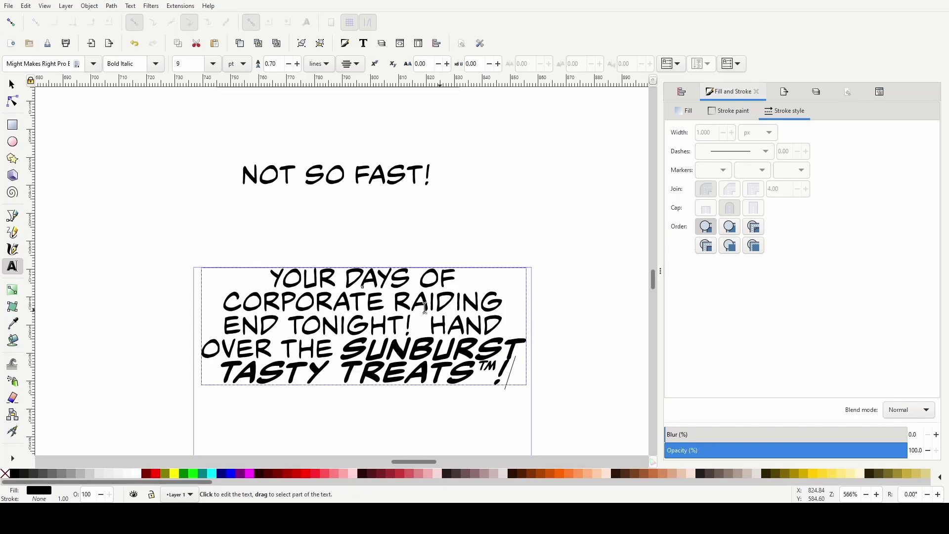
{"action": "scroll", "coordinate": [417, 306], "scroll_direction": "down", "scroll_amount": 1}
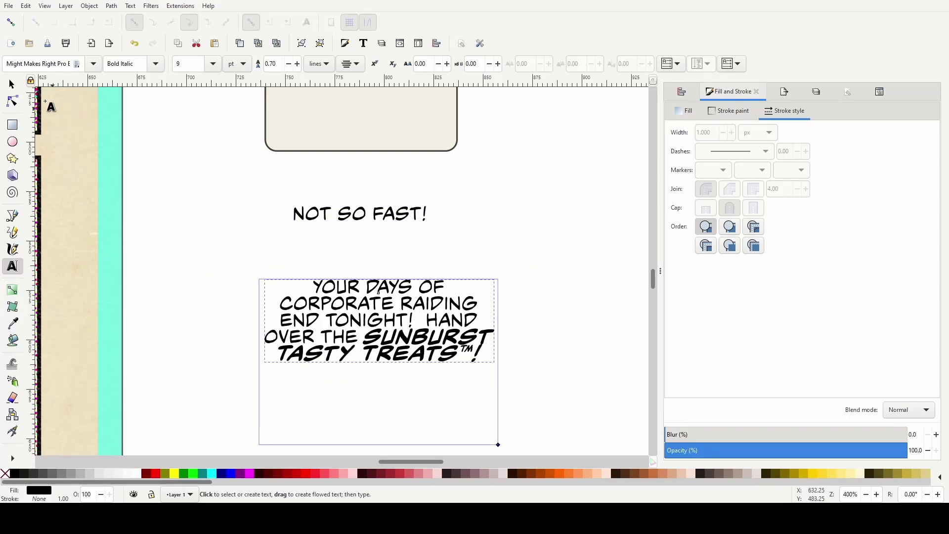
{"action": "left_click", "coordinate": [11, 89]}
{"action": "left_click", "coordinate": [353, 142]}
{"action": "left_click_drag", "start_coordinate": [371, 128], "coordinate": [352, 357]}
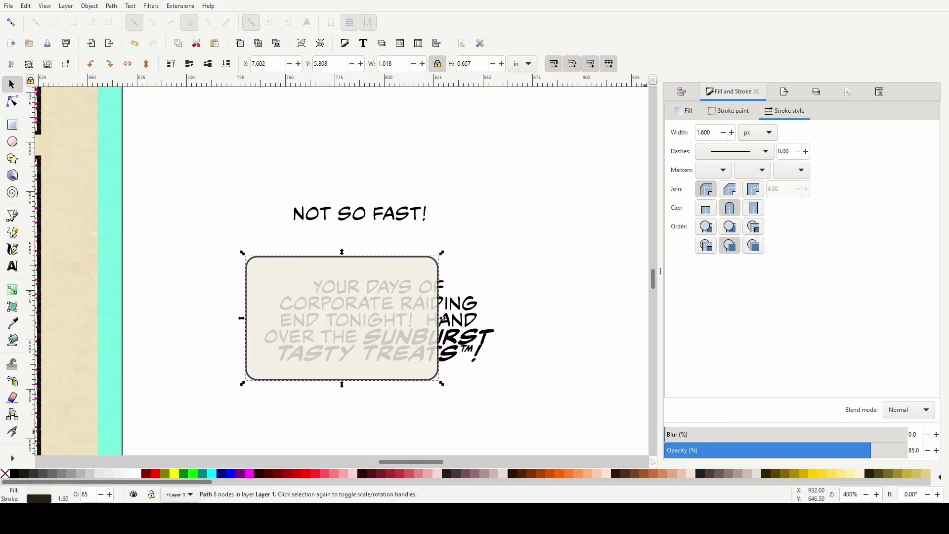
{"action": "left_click_drag", "start_coordinate": [834, 446], "coordinate": [908, 450]}
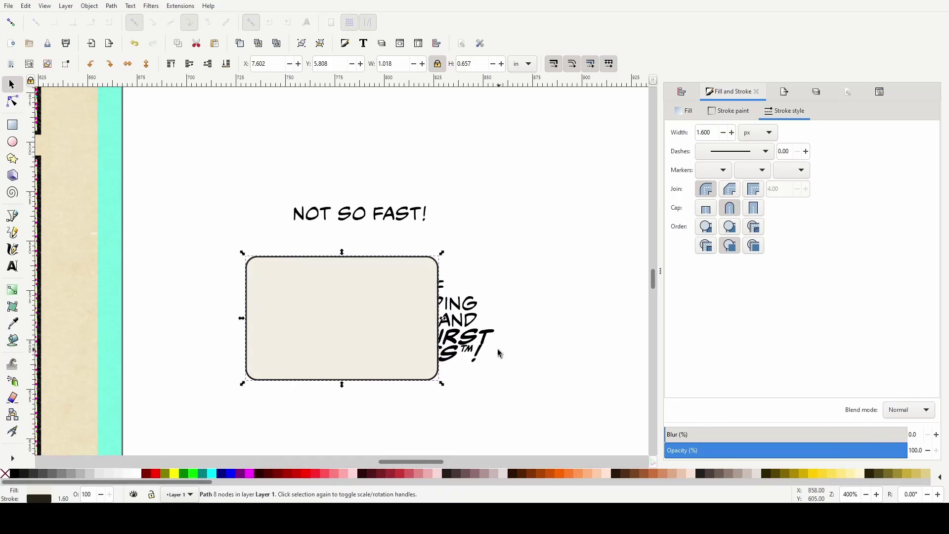
Lower the rounded balloon behind its dialogue and resize it around the text to about 1.37 in wide and 0.6 in high
{"action": "left_click_drag", "start_coordinate": [442, 318], "coordinate": [515, 327]}
{"action": "key", "text": "Page_Down"}
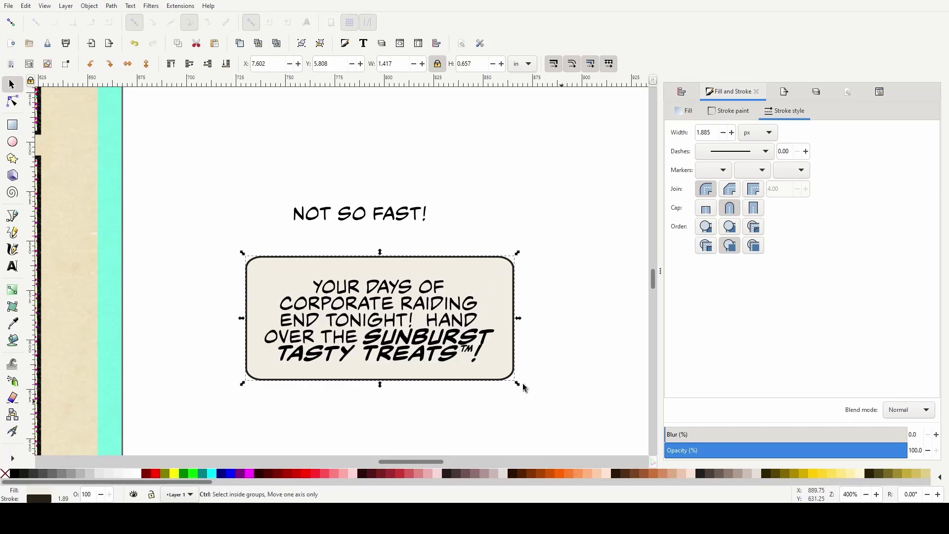
{"action": "scroll", "coordinate": [425, 345], "scroll_direction": "up", "scroll_amount": 1}
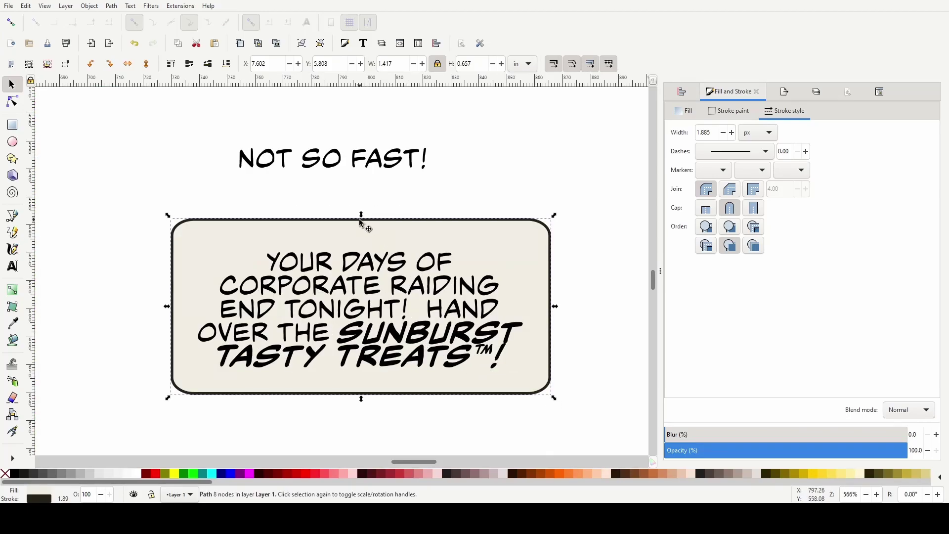
{"action": "left_click_drag", "start_coordinate": [361, 215], "coordinate": [386, 230]}
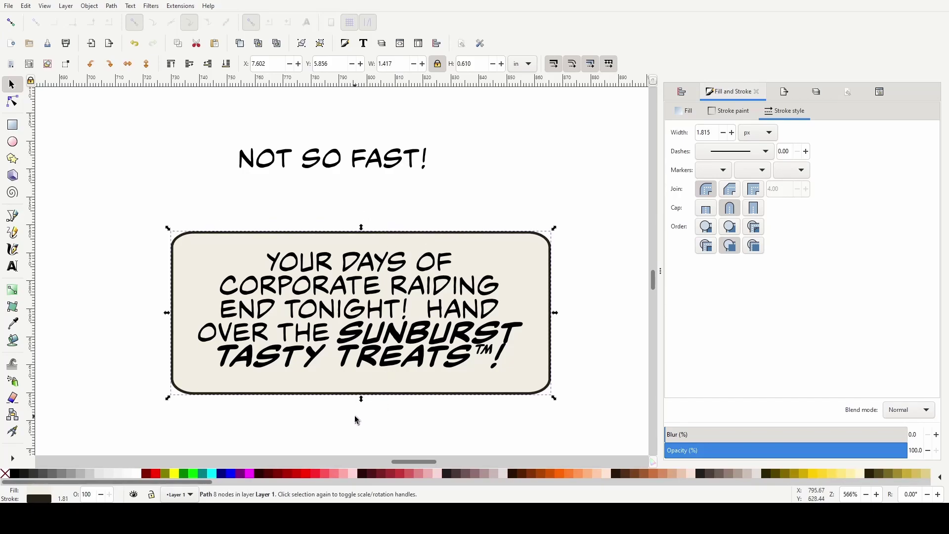
{"action": "left_click_drag", "start_coordinate": [364, 406], "coordinate": [369, 393]}
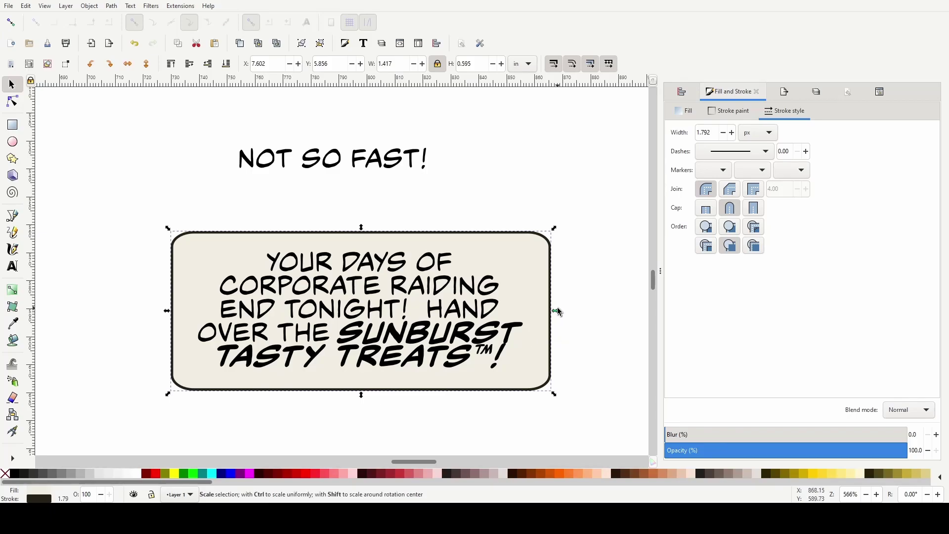
{"action": "left_click_drag", "start_coordinate": [556, 314], "coordinate": [551, 311]}
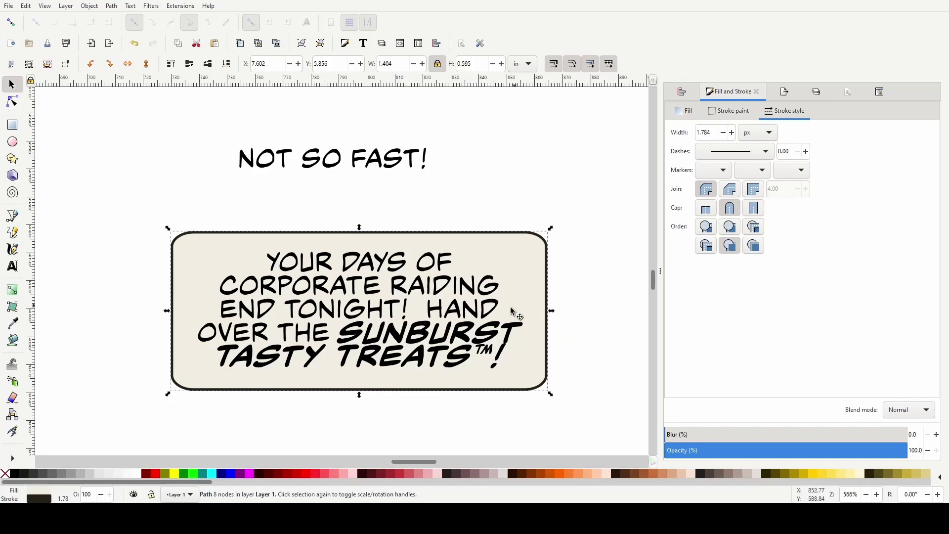
{"action": "left_click_drag", "start_coordinate": [167, 311], "coordinate": [178, 313]}
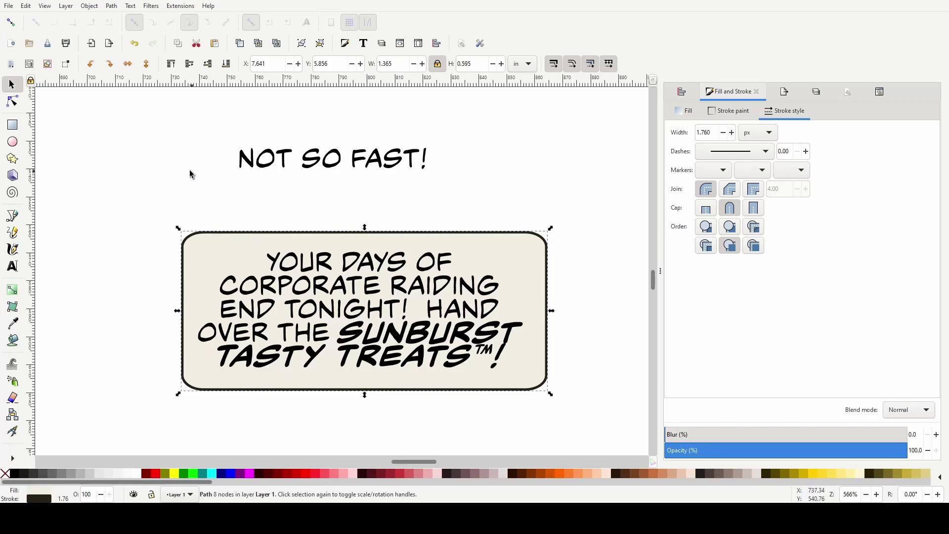
Move the "NOT SO FAST!" text just above the upper-left corner of the rounded balloon
{"action": "left_click", "coordinate": [195, 189]}
{"action": "left_click", "coordinate": [335, 163]}
{"action": "left_click_drag", "start_coordinate": [334, 164], "coordinate": [234, 208]}
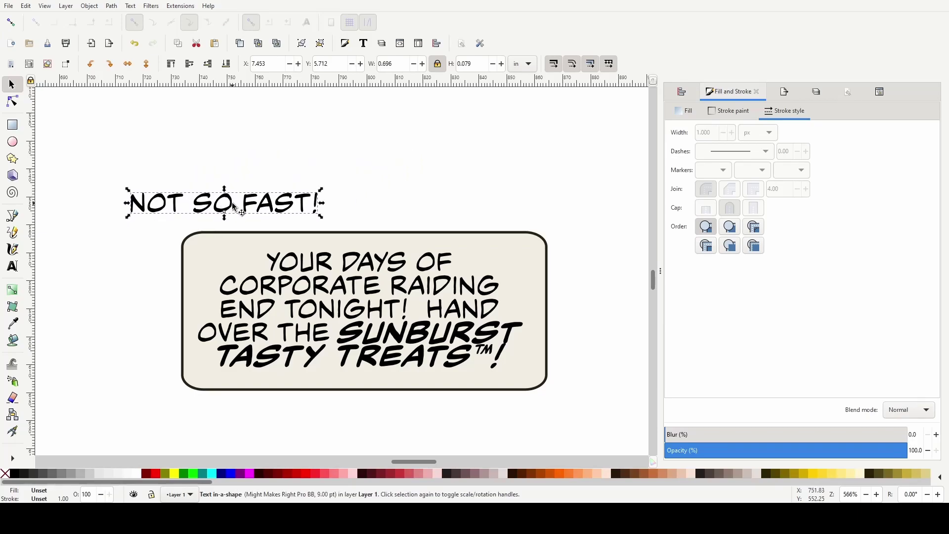
Move the seven-sided shape over the "NOT SO FAST!" text and raise its opacity to 100%
{"action": "scroll", "coordinate": [428, 180], "scroll_direction": "up", "scroll_amount": 15}
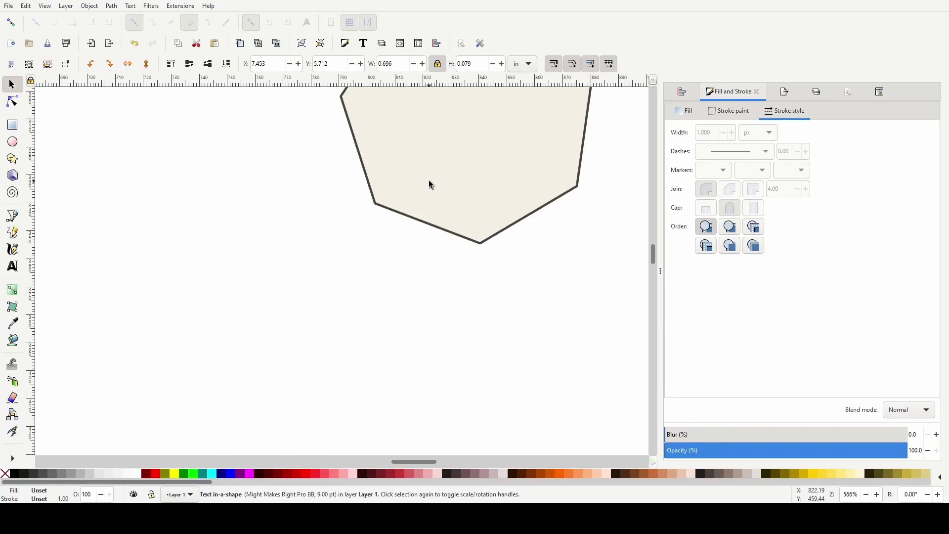
{"action": "scroll", "coordinate": [427, 216], "scroll_direction": "down", "scroll_amount": 1}
{"action": "left_click", "coordinate": [425, 183]}
{"action": "mouse_move", "coordinate": [425, 183]}
{"action": "left_mouse_down"}
{"action": "mouse_move", "coordinate": [282, 425]}
{"action": "mouse_move", "coordinate": [278, 383]}
{"action": "left_mouse_up"}
{"action": "scroll", "coordinate": [278, 383], "scroll_direction": "down", "scroll_amount": 8}
{"action": "left_click_drag", "start_coordinate": [250, 173], "coordinate": [261, 349]}
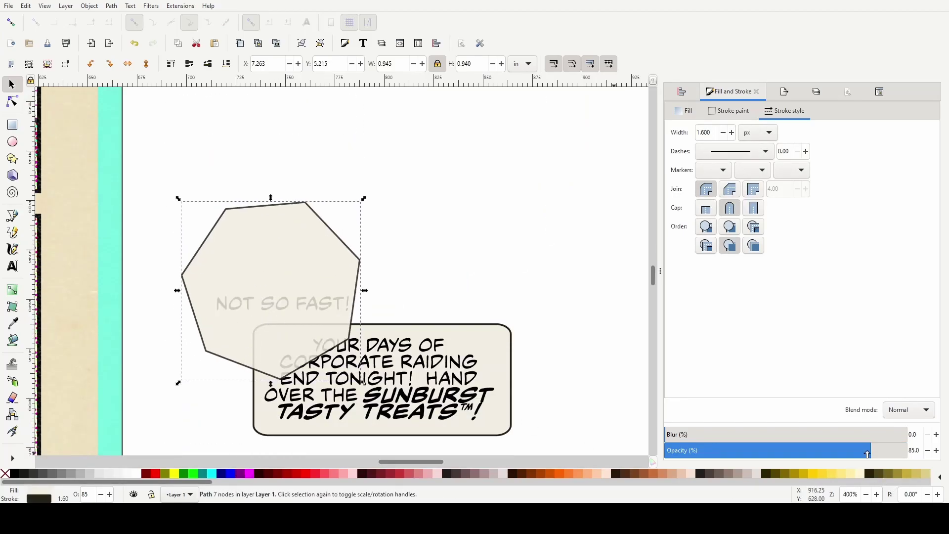
{"action": "left_click_drag", "start_coordinate": [867, 453], "coordinate": [899, 460]}
Resize the seven-sided shape to about 1 in wide and 0.64 in high and lower it behind the "NOT SO FAST!" text
{"action": "mouse_move", "coordinate": [365, 291]}
{"action": "left_mouse_down"}
{"action": "mouse_move", "coordinate": [416, 300]}
{"action": "mouse_move", "coordinate": [425, 292]}
{"action": "left_mouse_up"}
{"action": "left_click_drag", "start_coordinate": [304, 199], "coordinate": [300, 257]}
{"action": "left_click_drag", "start_coordinate": [176, 321], "coordinate": [184, 322]}
{"action": "key", "text": "Page_Down"}
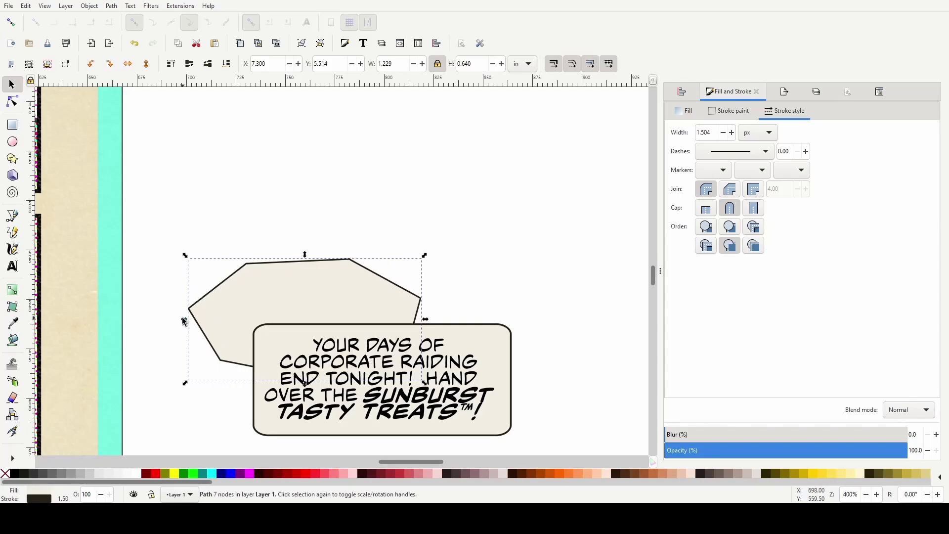
{"action": "key", "text": "Page_Down"}
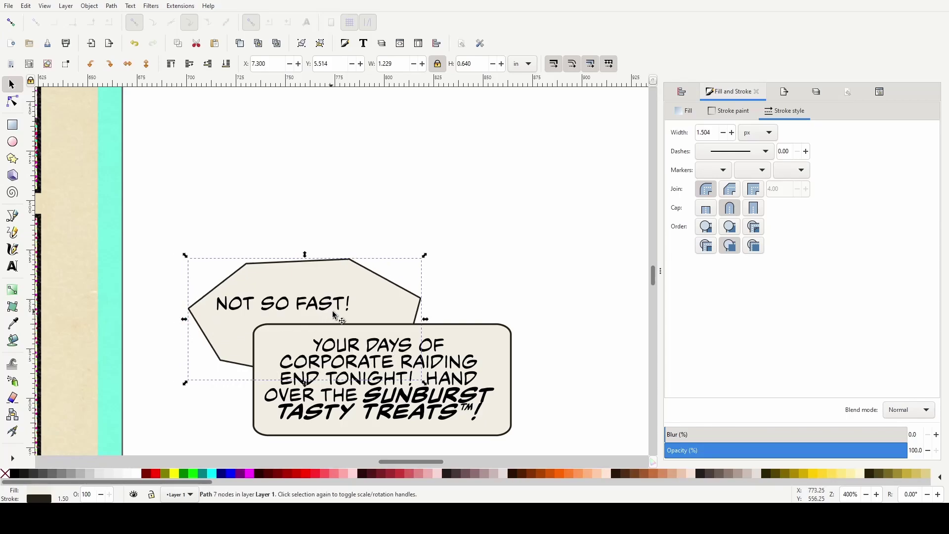
{"action": "left_click_drag", "start_coordinate": [426, 321], "coordinate": [382, 320]}
{"action": "left_click", "coordinate": [216, 358]}
{"action": "left_click", "coordinate": [248, 362]}
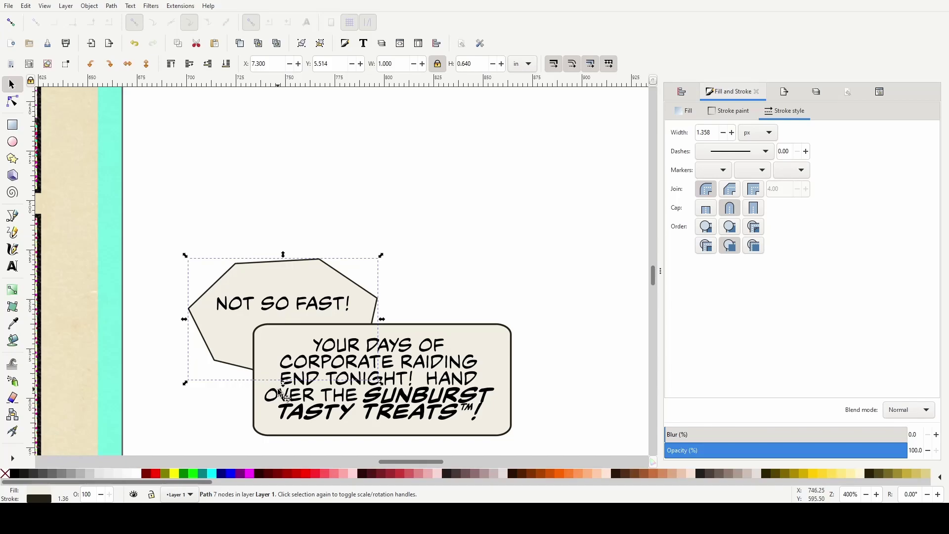
Resize the seven-sided shape around the "NOT SO FAST!" text to about 1.02 in wide and 0.47 in high
{"action": "left_click_drag", "start_coordinate": [283, 383], "coordinate": [283, 358]}
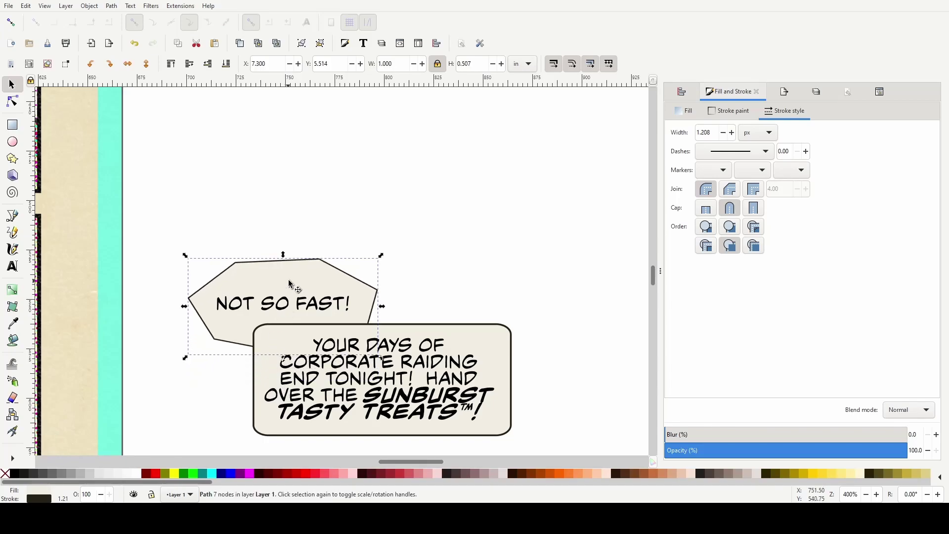
{"action": "left_click_drag", "start_coordinate": [285, 258], "coordinate": [284, 265]}
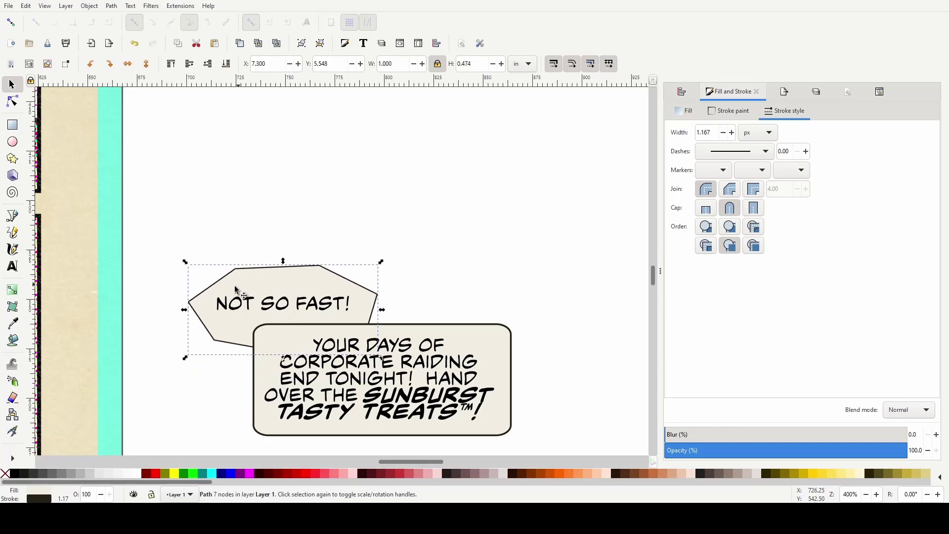
{"action": "left_click_drag", "start_coordinate": [186, 311], "coordinate": [182, 311]}
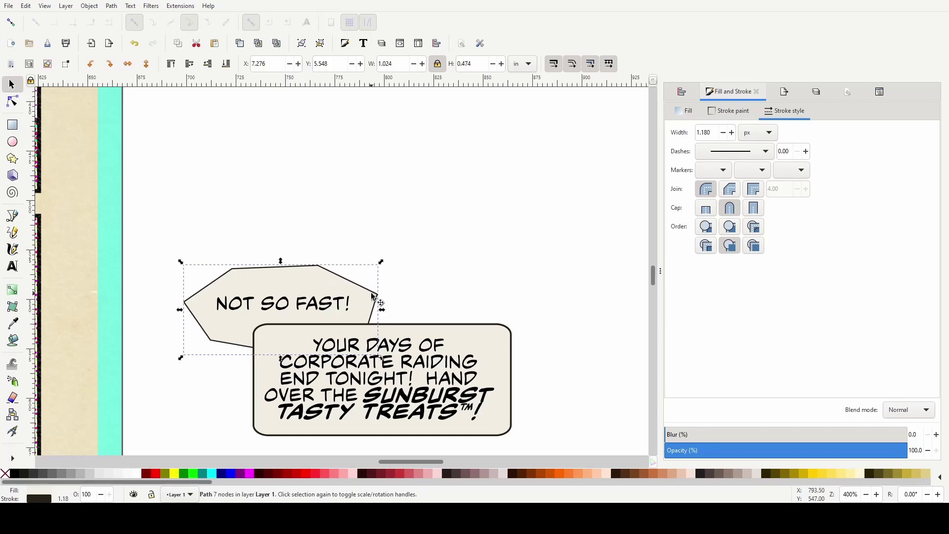
Bend the seven-sided shape's top, upper-right, upper-left, lower-left and bottom edges inward to form a pointed burst
{"action": "scroll", "coordinate": [207, 222], "scroll_direction": "left", "scroll_amount": 2}
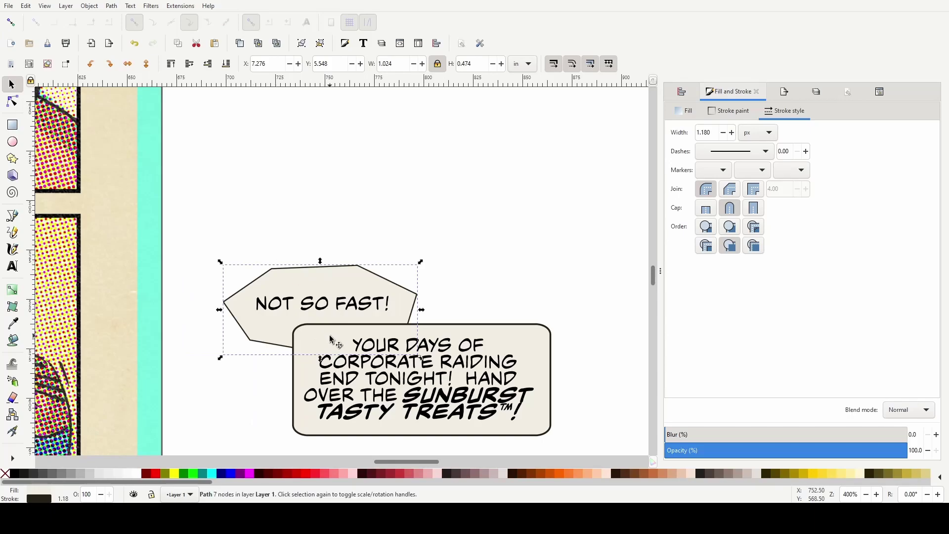
{"action": "scroll", "coordinate": [333, 331], "scroll_direction": "up", "scroll_amount": 1, "text": "ctrl"}
{"action": "scroll", "coordinate": [333, 325], "scroll_direction": "down", "scroll_amount": 2, "text": "ctrl"}
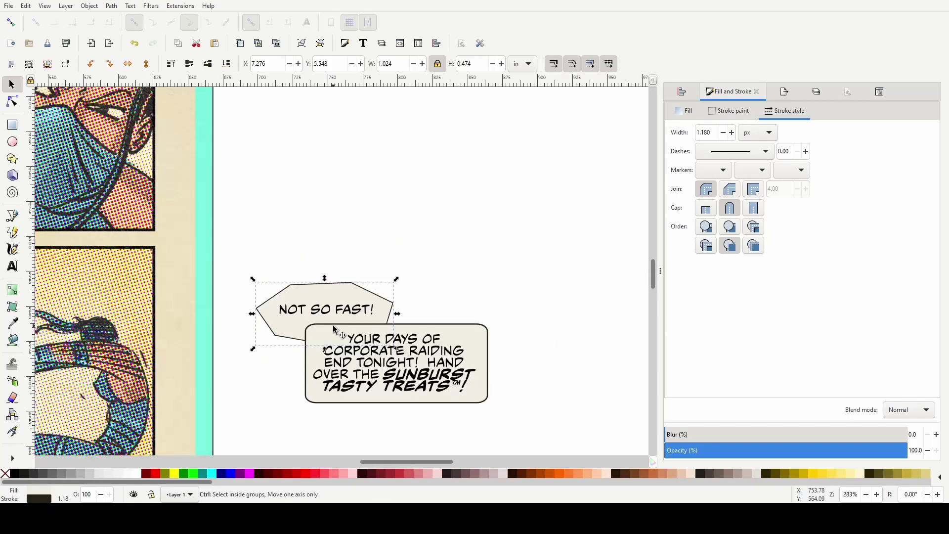
{"action": "key", "text": "n"}
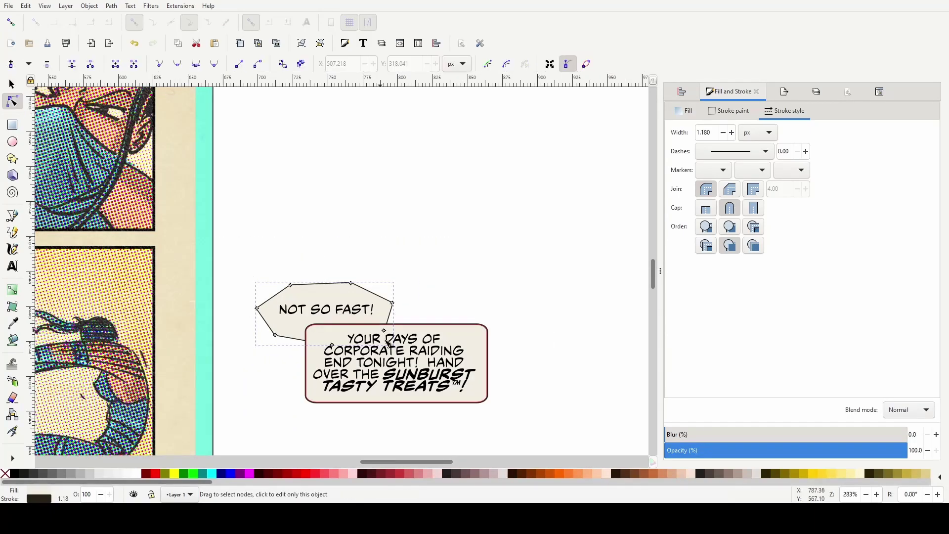
{"action": "scroll", "coordinate": [363, 361], "scroll_direction": "up", "scroll_amount": 1, "text": "ctrl"}
{"action": "scroll", "coordinate": [316, 265], "scroll_direction": "up", "scroll_amount": 2, "text": "ctrl"}
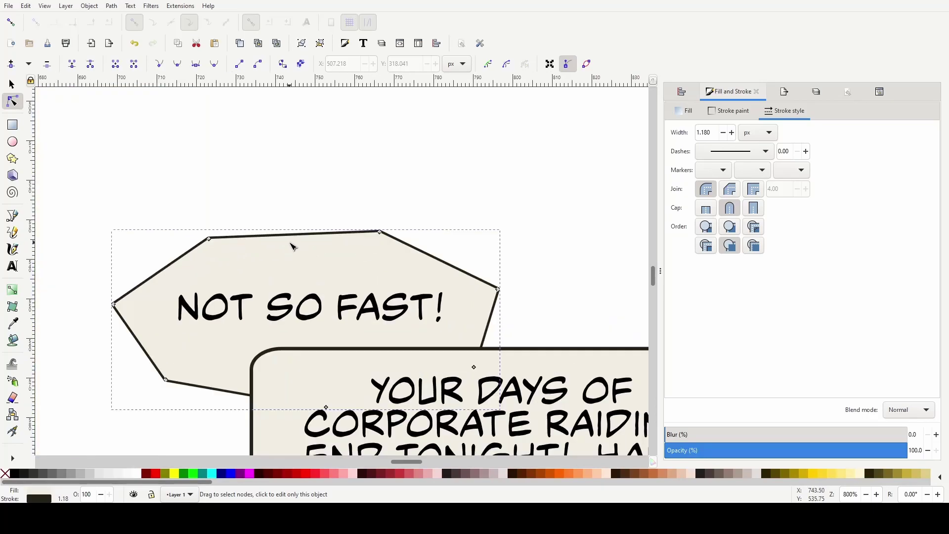
{"action": "left_click_drag", "start_coordinate": [292, 247], "coordinate": [287, 256]}
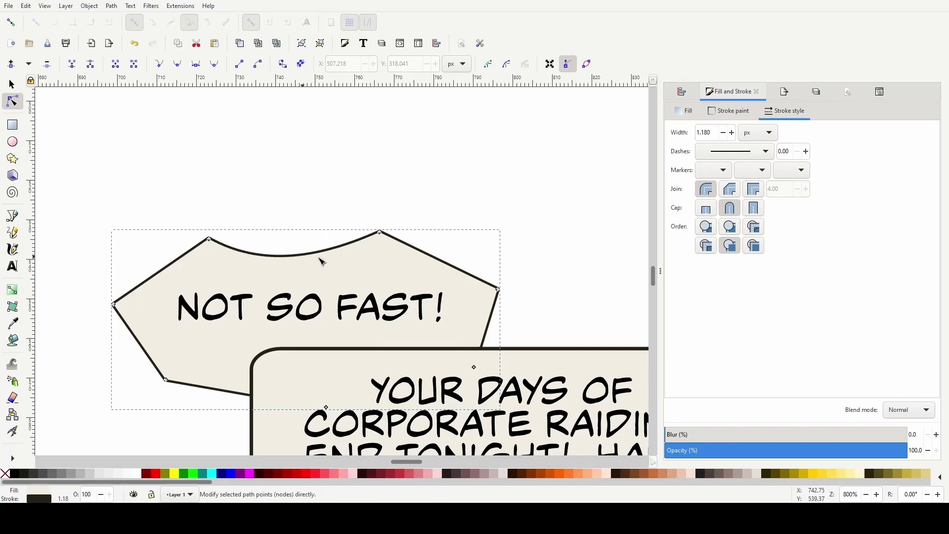
{"action": "left_click_drag", "start_coordinate": [440, 260], "coordinate": [426, 273]}
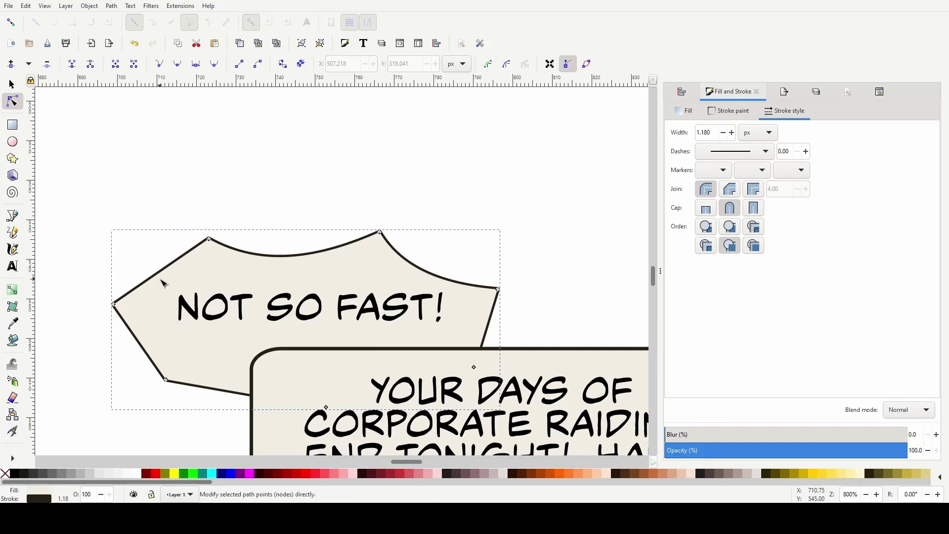
{"action": "left_click_drag", "start_coordinate": [165, 271], "coordinate": [169, 283]}
{"action": "mouse_move", "coordinate": [152, 345]}
{"action": "left_mouse_down"}
{"action": "mouse_move", "coordinate": [157, 319]}
{"action": "mouse_move", "coordinate": [166, 342]}
{"action": "left_mouse_up"}
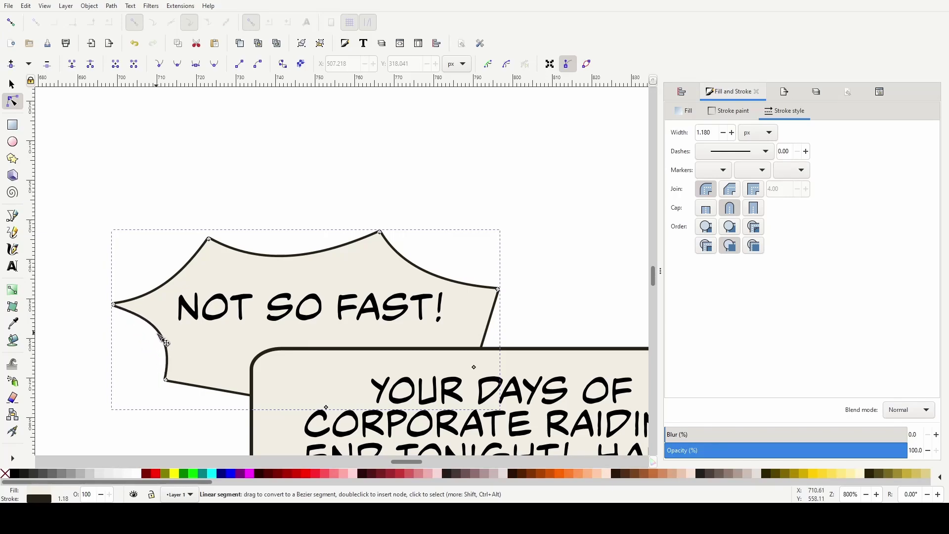
{"action": "left_click_drag", "start_coordinate": [222, 391], "coordinate": [240, 370]}
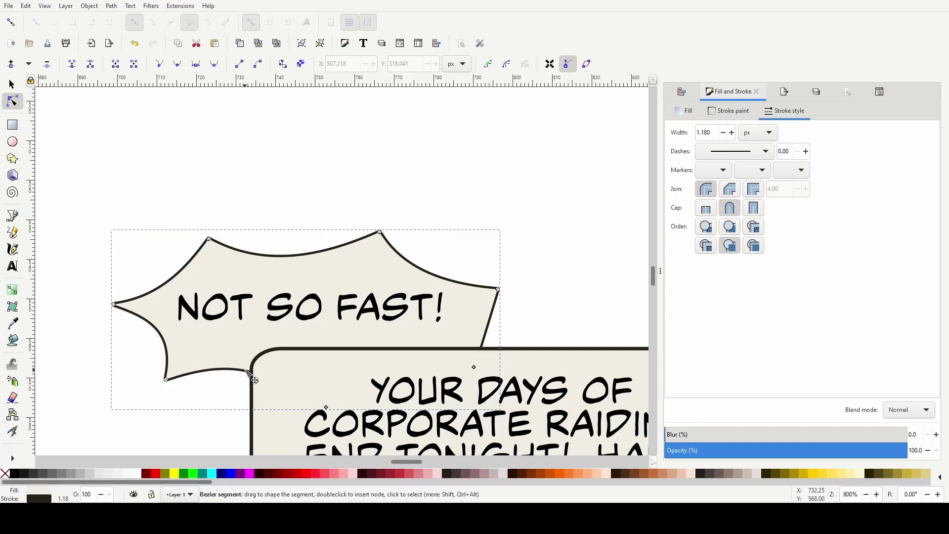
Move the "NOT SO FAST!" text slightly down and right inside the burst and adjust the burst's width to about 1.03 in
{"action": "left_click", "coordinate": [12, 88]}
{"action": "left_click_drag", "start_coordinate": [276, 316], "coordinate": [289, 329]}
{"action": "left_click_drag", "start_coordinate": [298, 281], "coordinate": [299, 279]}
{"action": "left_click_drag", "start_coordinate": [112, 320], "coordinate": [117, 319]}
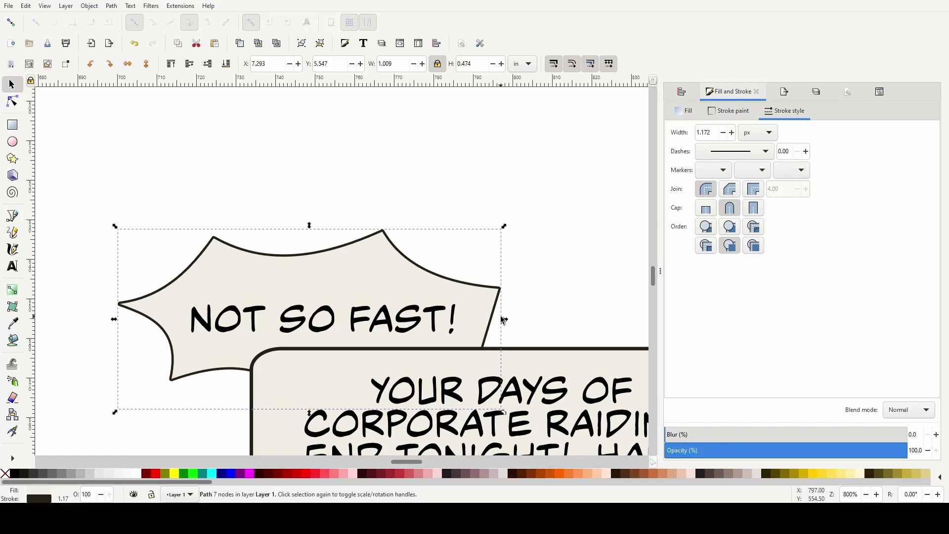
{"action": "left_click_drag", "start_coordinate": [506, 318], "coordinate": [511, 315]}
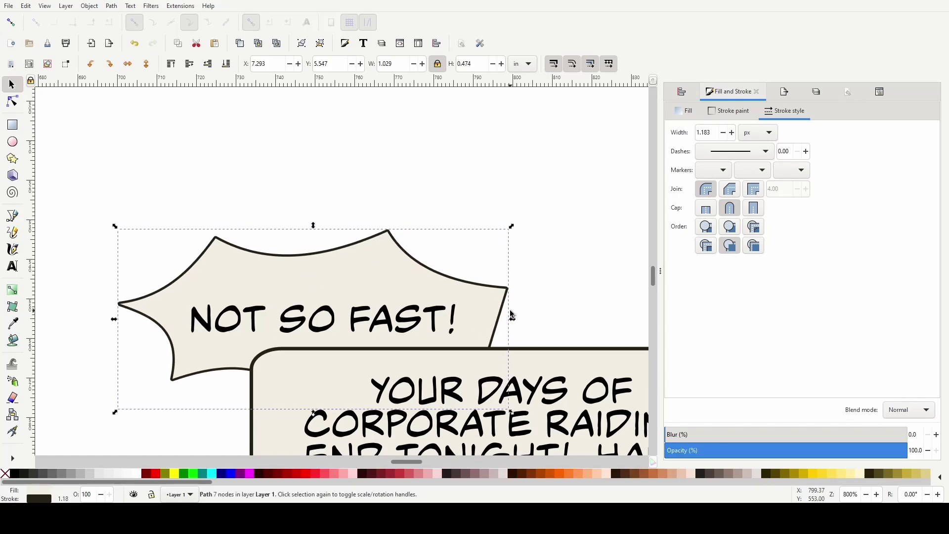
Curve the burst's lower-right edge inward and reduce the burst's height to about 0.44 in from its upper edge
{"action": "key", "text": "n"}
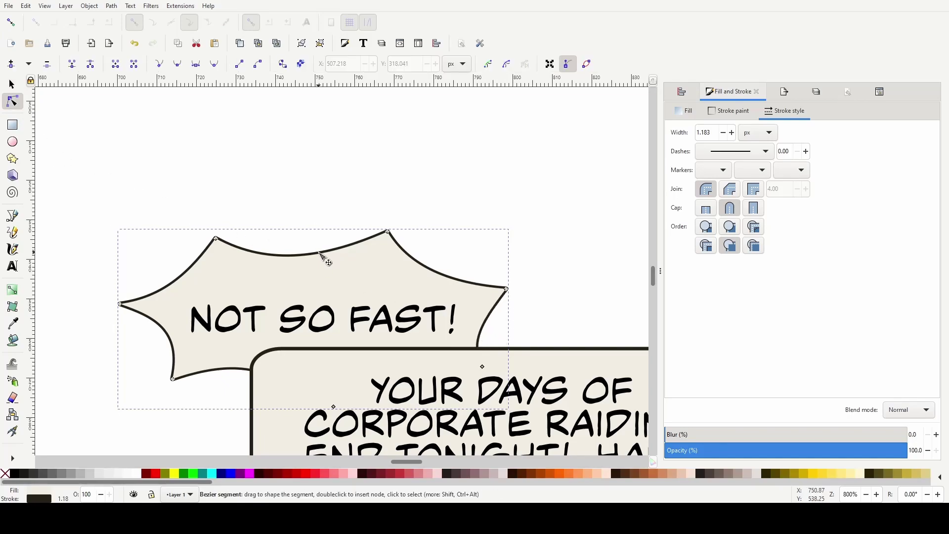
{"action": "left_click", "coordinate": [16, 90]}
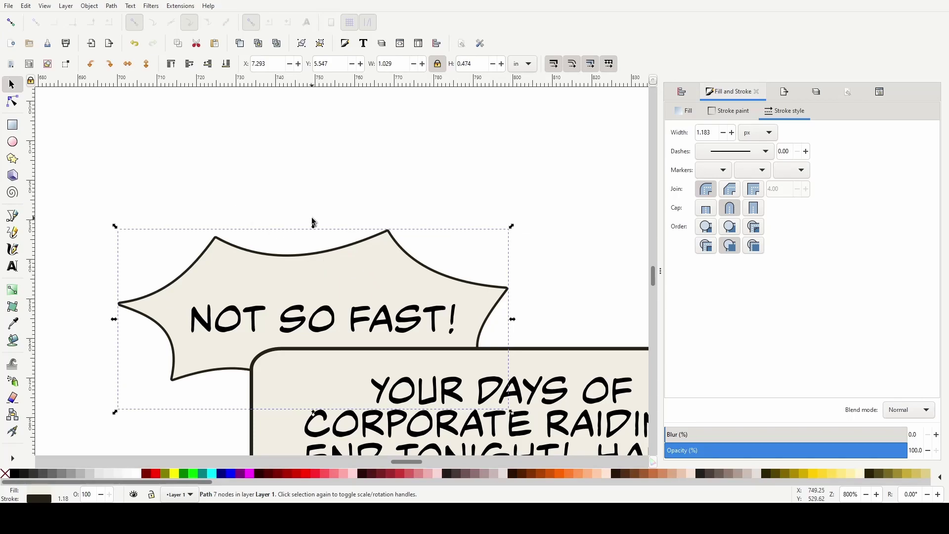
{"action": "left_click_drag", "start_coordinate": [314, 223], "coordinate": [315, 242]}
Try to unite the burst with the rounded balloon, and undo the union
{"action": "scroll", "coordinate": [380, 241], "scroll_direction": "down", "scroll_amount": 3}
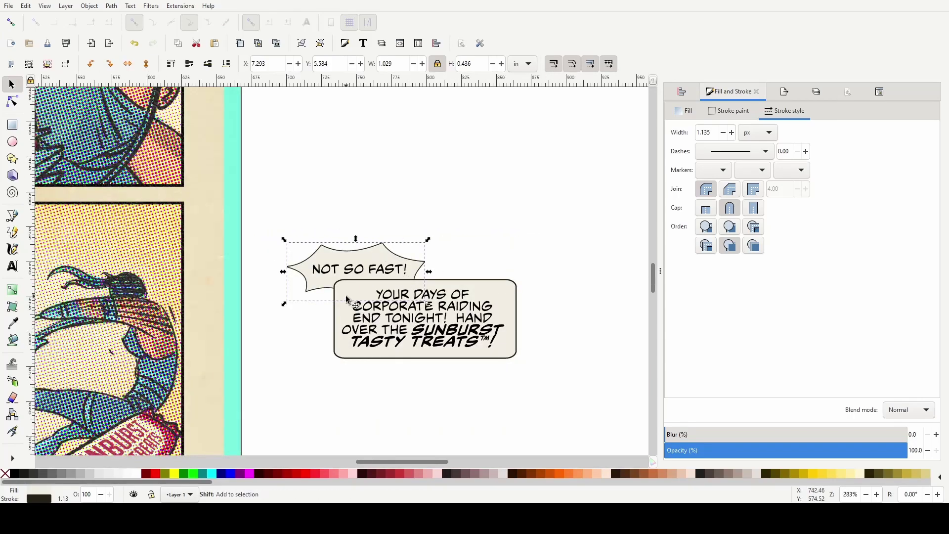
{"action": "left_click", "coordinate": [341, 311], "text": "shift"}
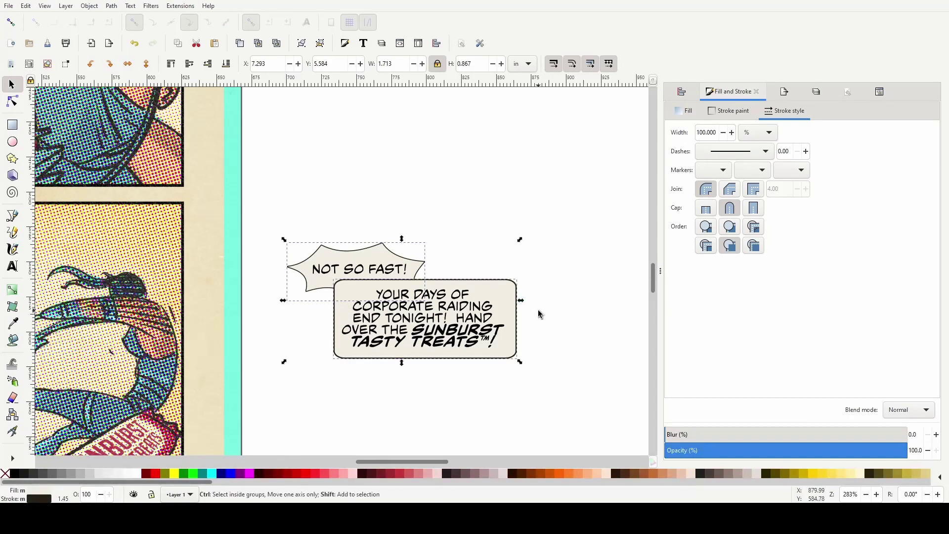
{"action": "key", "text": "ctrl+plus"}
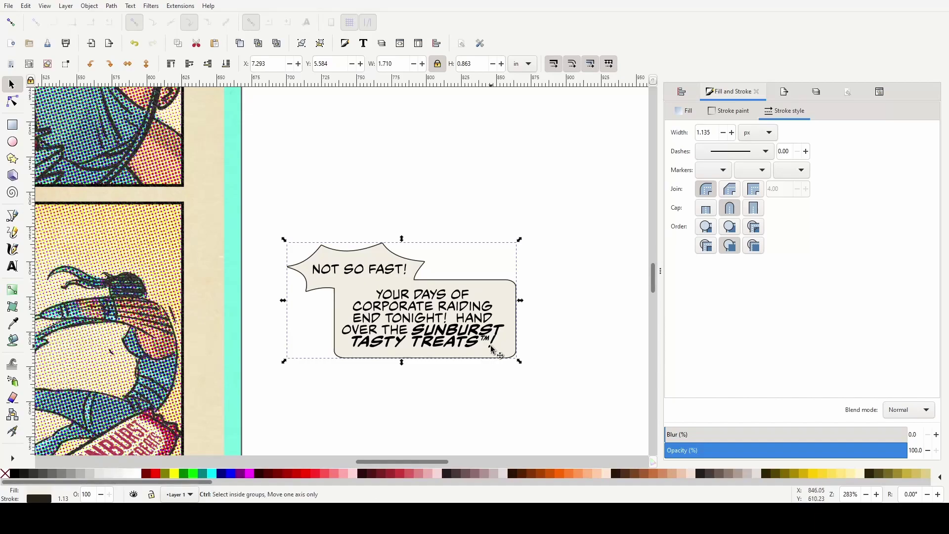
{"action": "key", "text": "ctrl+z"}
Move the burst, the rounded balloon and both texts together into the upper-right part of the third-row robot panel
{"action": "scroll", "coordinate": [402, 366], "scroll_direction": "down", "scroll_amount": 1}
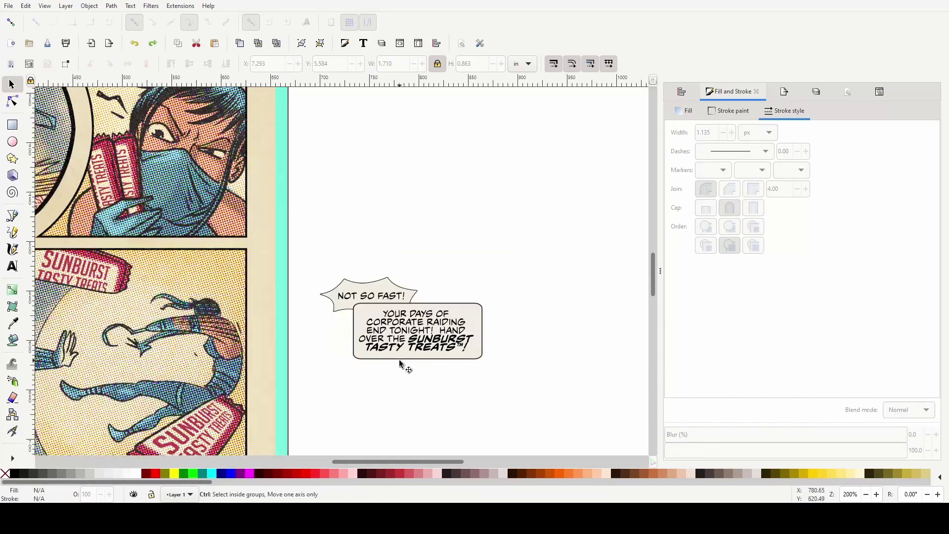
{"action": "scroll", "coordinate": [285, 390], "scroll_direction": "left", "scroll_amount": 6}
{"action": "mouse_move", "coordinate": [426, 265]}
{"action": "left_mouse_down"}
{"action": "mouse_move", "coordinate": [654, 411]}
{"action": "mouse_move", "coordinate": [613, 402]}
{"action": "left_mouse_up"}
{"action": "scroll", "coordinate": [596, 409], "scroll_direction": "down", "scroll_amount": 2}
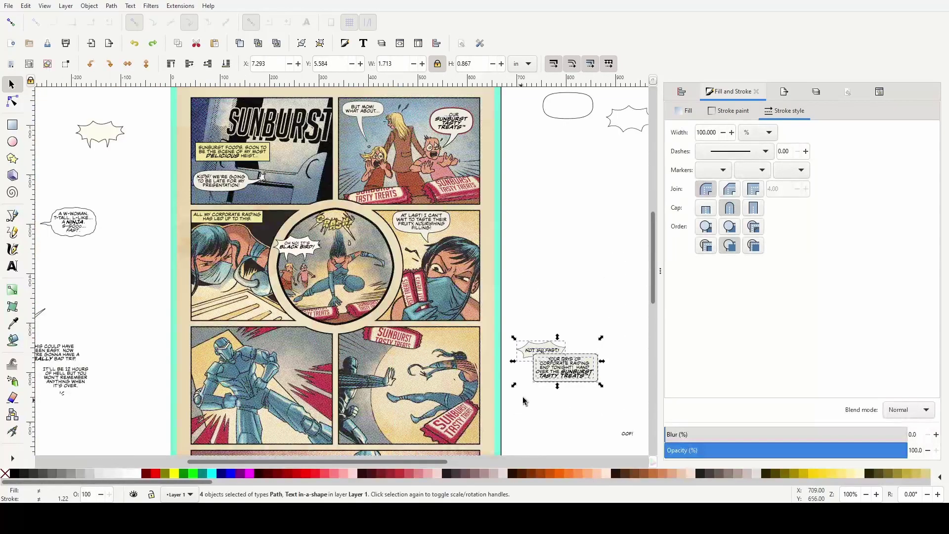
{"action": "left_click_drag", "start_coordinate": [564, 374], "coordinate": [292, 361]}
{"action": "scroll", "coordinate": [292, 362], "scroll_direction": "up", "scroll_amount": 2}
{"action": "scroll", "coordinate": [295, 376], "scroll_direction": "down", "scroll_amount": 3}
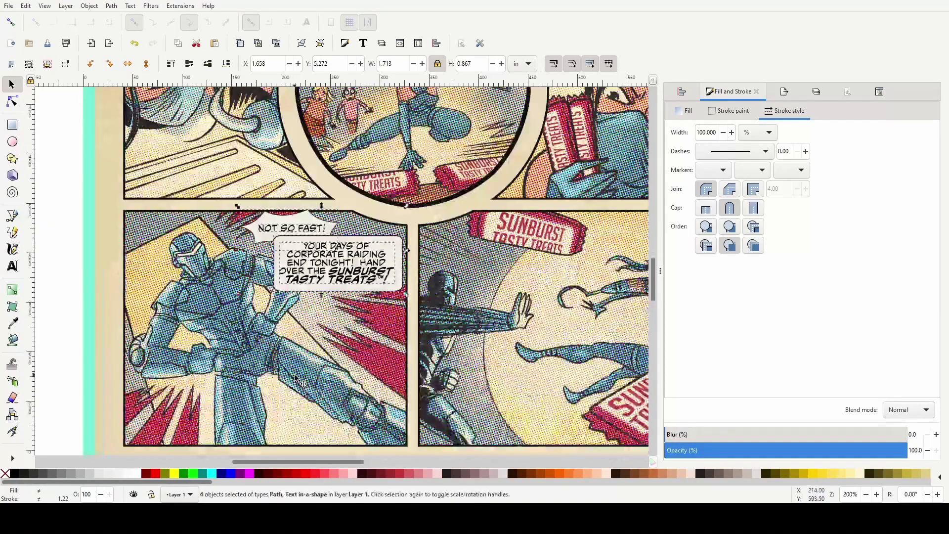
{"action": "scroll", "coordinate": [360, 342], "scroll_direction": "up", "scroll_amount": 1}
{"action": "scroll", "coordinate": [363, 346], "scroll_direction": "up", "scroll_amount": 2}
{"action": "scroll", "coordinate": [386, 346], "scroll_direction": "down", "scroll_amount": 1}
{"action": "scroll", "coordinate": [385, 346], "scroll_direction": "down", "scroll_amount": 1}
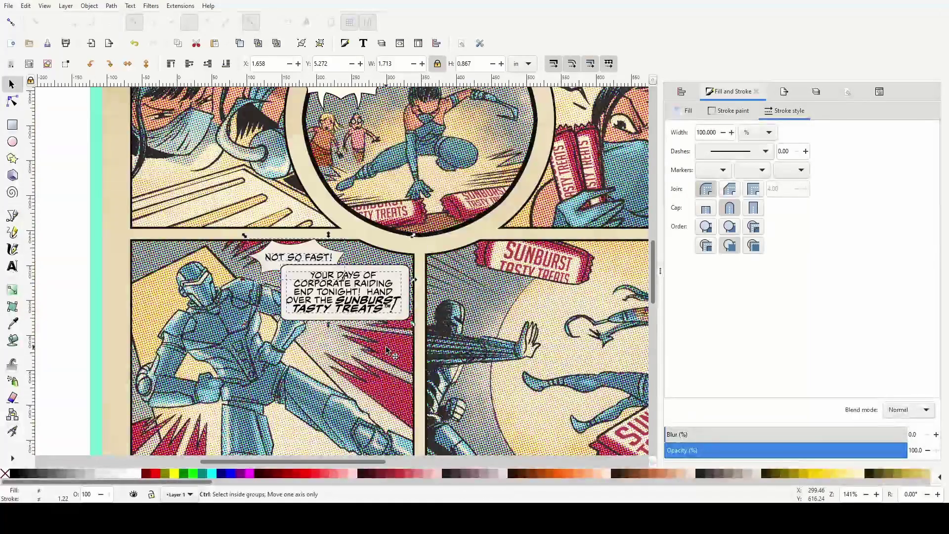
{"action": "left_click", "coordinate": [117, 285]}
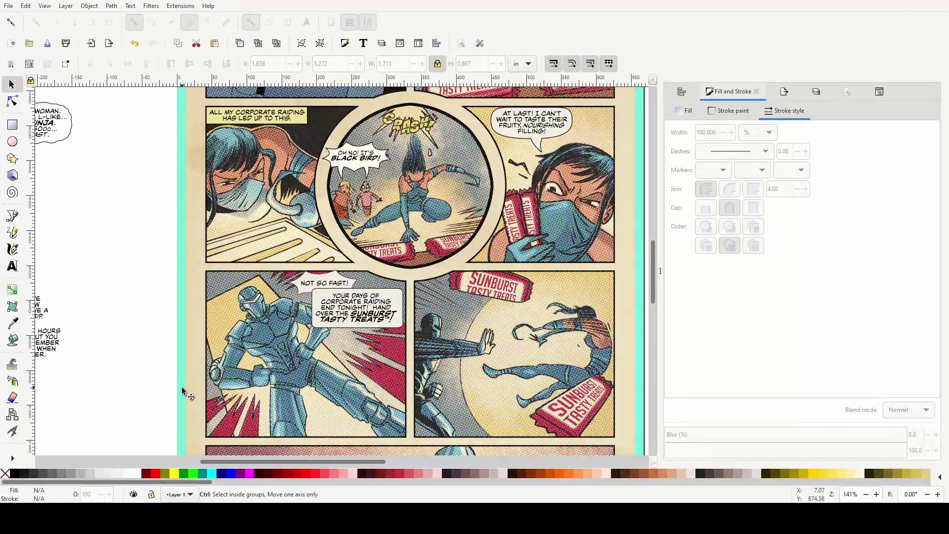
Move the rounded balloon and its dialogue together slightly up and left, to about X 1.93 in and Y 5.44 in
{"action": "scroll", "coordinate": [183, 391], "scroll_direction": "up", "scroll_amount": 1}
{"action": "left_click", "coordinate": [392, 299]}
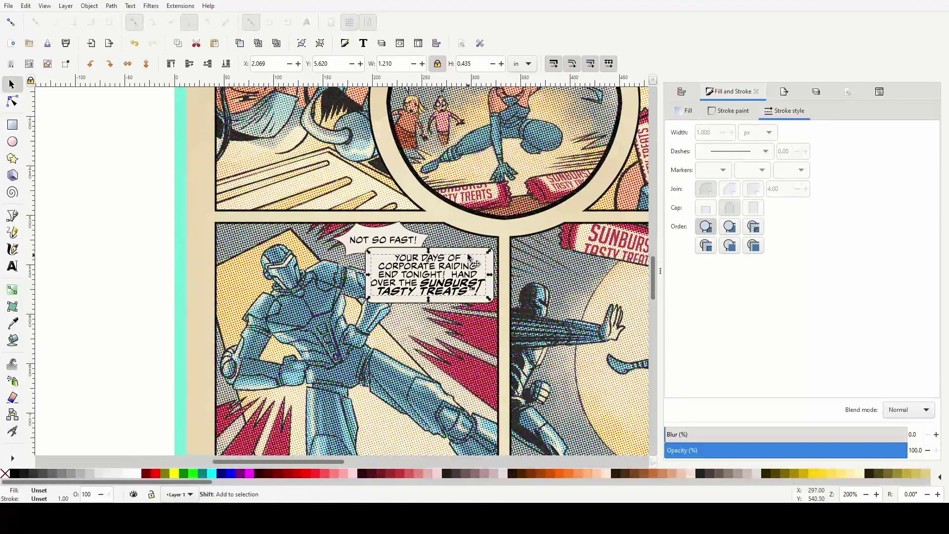
{"action": "left_click", "coordinate": [463, 252], "text": "shift"}
{"action": "mouse_move", "coordinate": [462, 287]}
{"action": "left_mouse_down"}
{"action": "mouse_move", "coordinate": [458, 322]}
{"action": "mouse_move", "coordinate": [464, 282]}
{"action": "mouse_move", "coordinate": [471, 298]}
{"action": "mouse_move", "coordinate": [466, 448]}
{"action": "mouse_move", "coordinate": [470, 297]}
{"action": "mouse_move", "coordinate": [469, 281]}
{"action": "mouse_move", "coordinate": [457, 279]}
{"action": "left_mouse_up"}
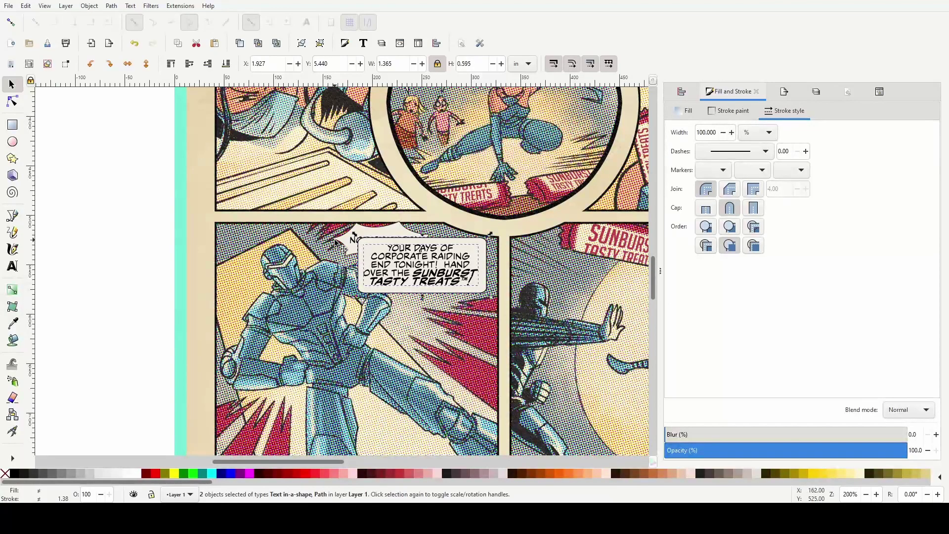
Move the burst and its "NOT SO FAST!" text above the rounded balloon, aligning their left extents at about X 1.93 in
{"action": "left_click", "coordinate": [346, 242]}
{"action": "left_click", "coordinate": [354, 244], "text": "shift"}
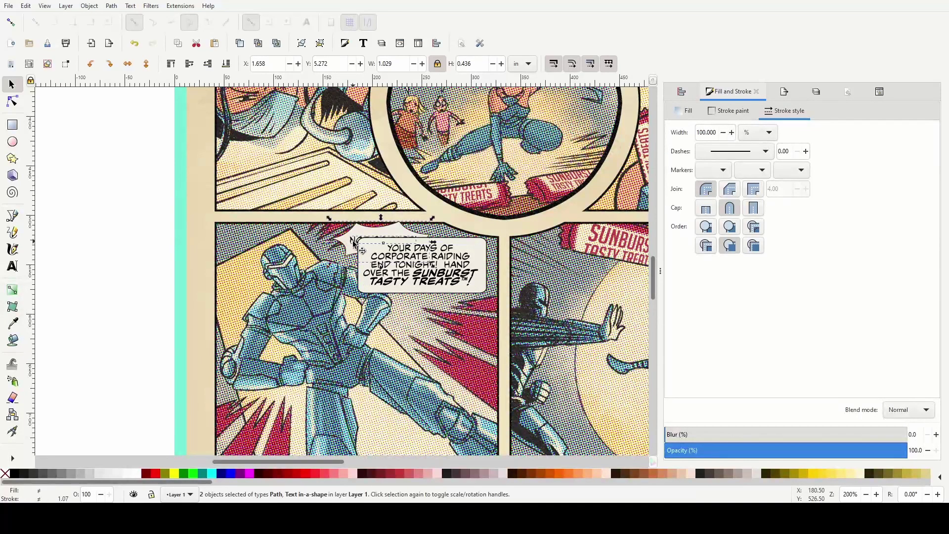
{"action": "mouse_move", "coordinate": [350, 243]}
{"action": "left_mouse_down"}
{"action": "mouse_move", "coordinate": [241, 232]}
{"action": "mouse_move", "coordinate": [223, 247]}
{"action": "mouse_move", "coordinate": [262, 341]}
{"action": "mouse_move", "coordinate": [381, 435]}
{"action": "mouse_move", "coordinate": [380, 385]}
{"action": "mouse_move", "coordinate": [431, 414]}
{"action": "mouse_move", "coordinate": [377, 324]}
{"action": "mouse_move", "coordinate": [365, 241]}
{"action": "mouse_move", "coordinate": [351, 237]}
{"action": "left_mouse_up"}
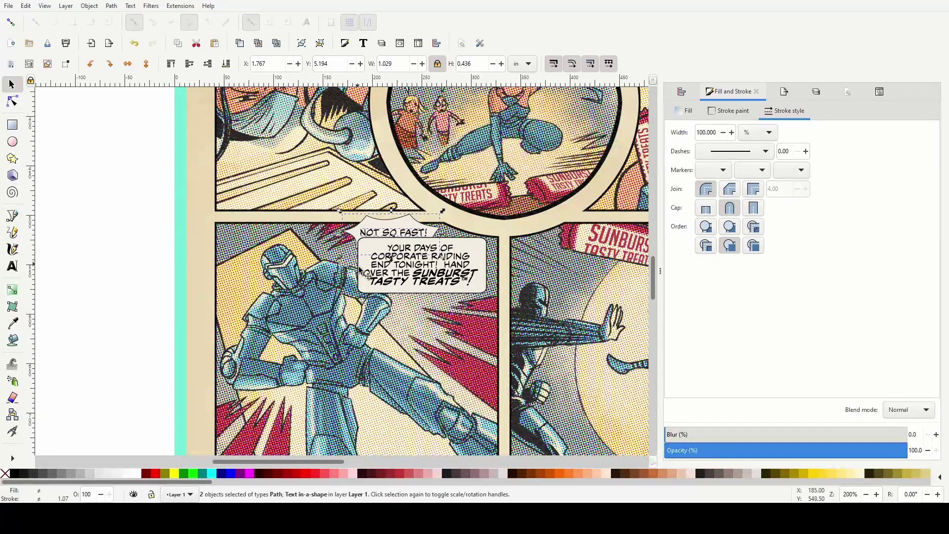
{"action": "scroll", "coordinate": [387, 360], "scroll_direction": "up", "scroll_amount": 2}
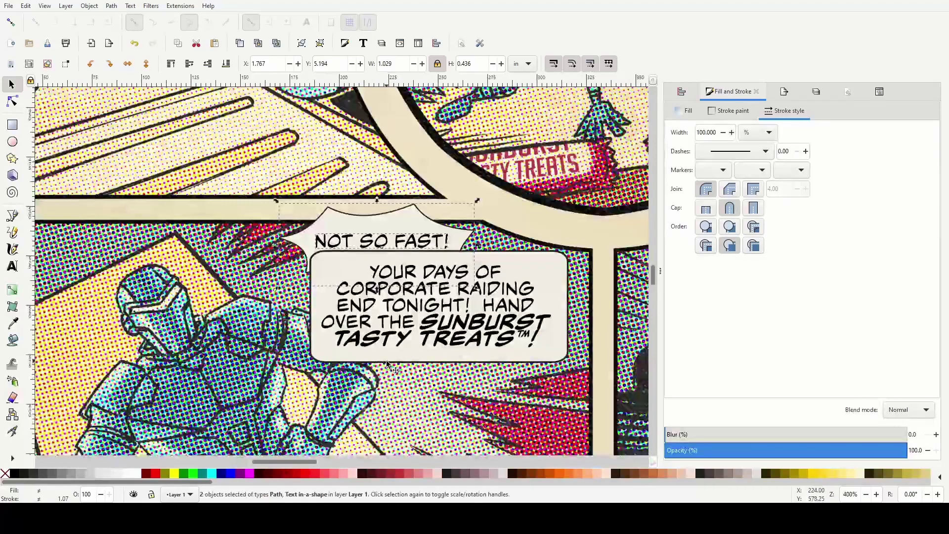
{"action": "left_click_drag", "start_coordinate": [404, 225], "coordinate": [433, 227]}
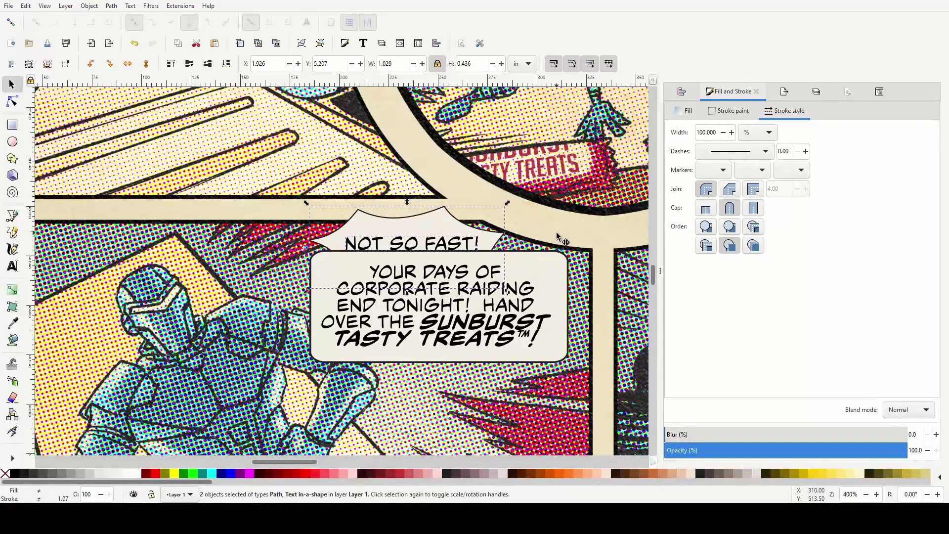
Unite the burst and the rounded balloon into a single outline with the Union operation
{"action": "key", "text": "ctrl+g"}
{"action": "left_click", "coordinate": [545, 275], "text": "shift"}
{"action": "key", "text": "ctrl+plus"}
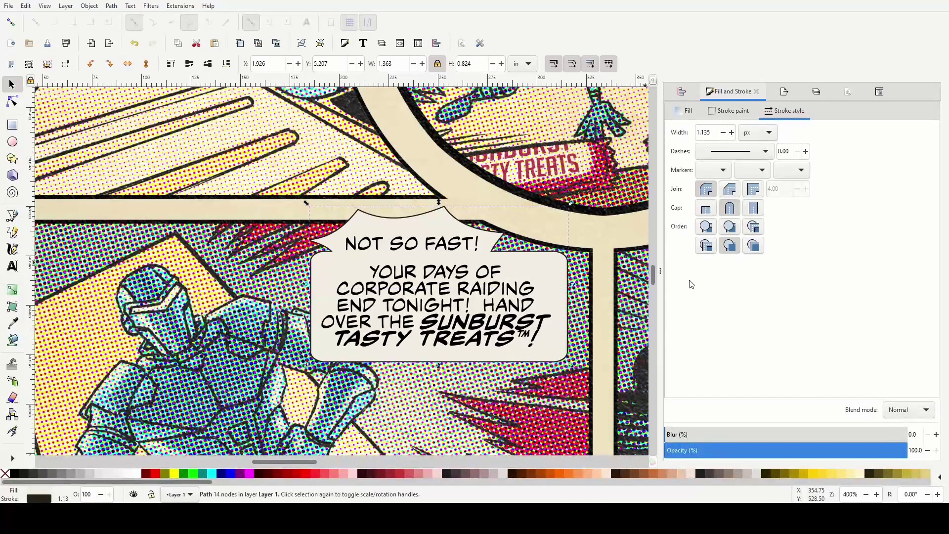
Nudge the "NOT SO FAST!" text slightly up and left and the longer dialogue slightly down within the joined balloon
{"action": "left_click", "coordinate": [424, 245]}
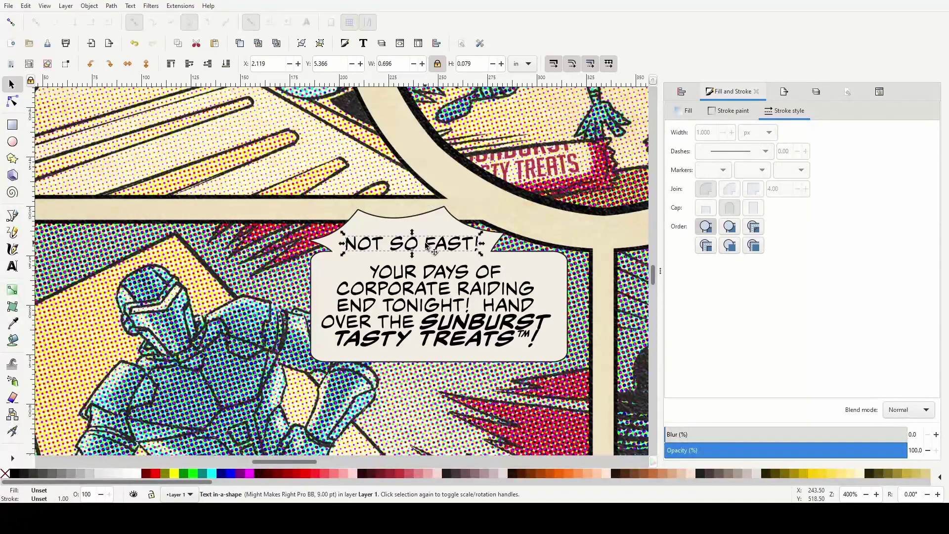
{"action": "scroll", "coordinate": [416, 244], "scroll_direction": "up", "scroll_amount": 1, "text": "ctrl"}
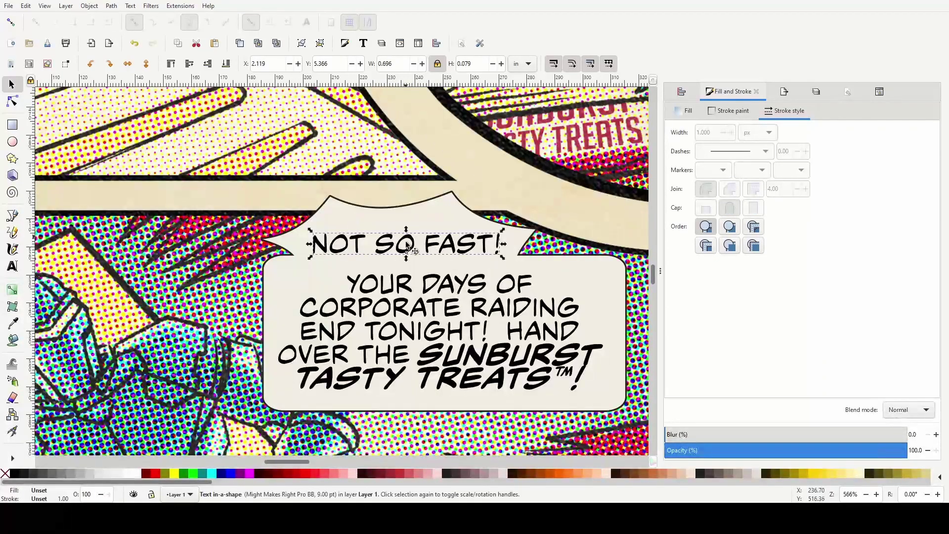
{"action": "left_click_drag", "start_coordinate": [407, 252], "coordinate": [398, 250]}
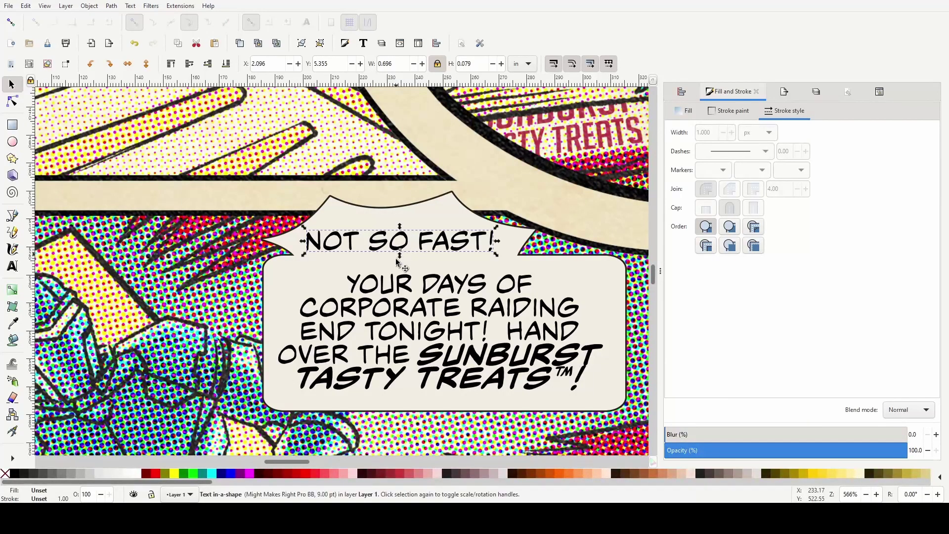
{"action": "scroll", "coordinate": [412, 282], "scroll_direction": "down", "scroll_amount": 1, "text": "ctrl"}
{"action": "left_click", "coordinate": [448, 341]}
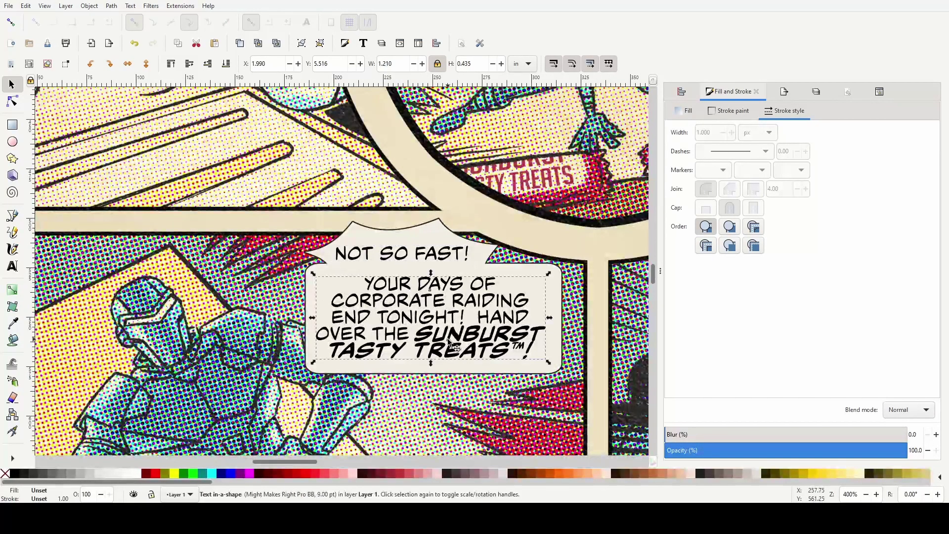
{"action": "left_click_drag", "start_coordinate": [446, 331], "coordinate": [447, 331]}
{"action": "scroll", "coordinate": [438, 422], "scroll_direction": "down", "scroll_amount": 1, "text": "ctrl"}
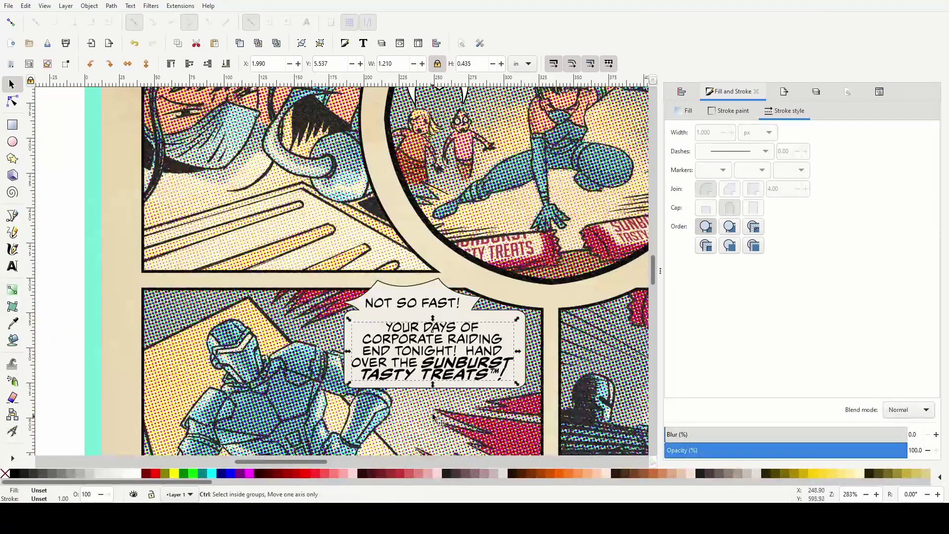
Examine how the joined balloon and its dialogue sit in the robot panel and on the page overall
{"action": "left_click", "coordinate": [334, 370]}
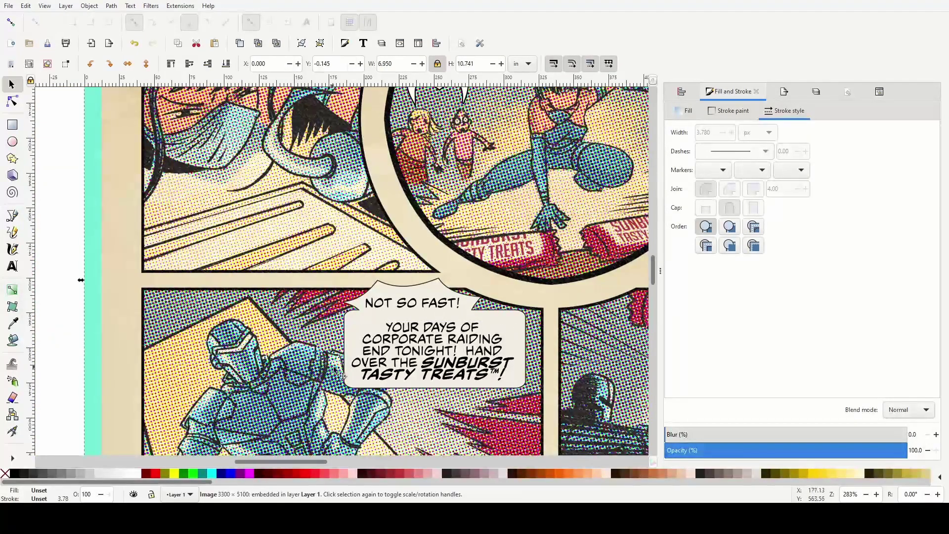
{"action": "left_click", "coordinate": [528, 342]}
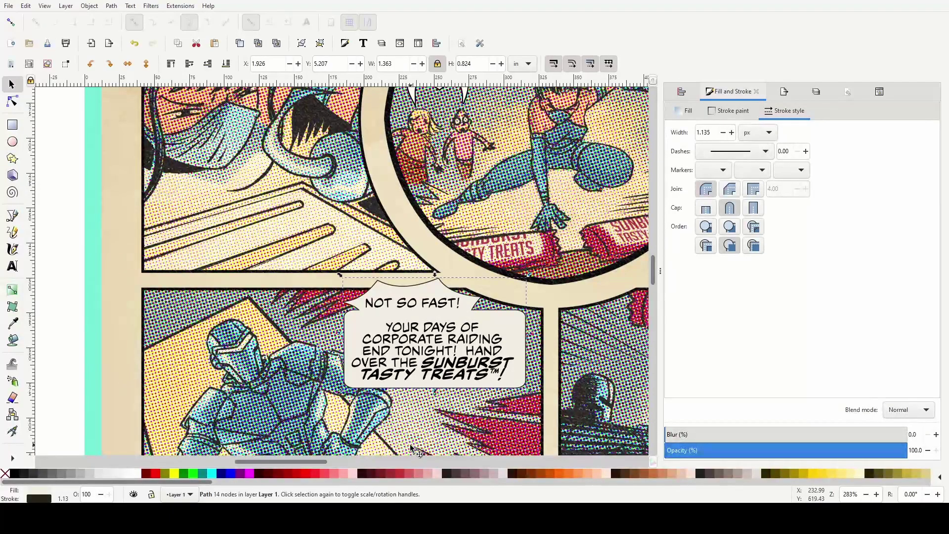
{"action": "scroll", "coordinate": [410, 450], "scroll_direction": "down", "scroll_amount": 1, "text": "ctrl"}
{"action": "scroll", "coordinate": [410, 437], "scroll_direction": "down", "scroll_amount": 4}
{"action": "scroll", "coordinate": [409, 426], "scroll_direction": "down", "scroll_amount": 4}
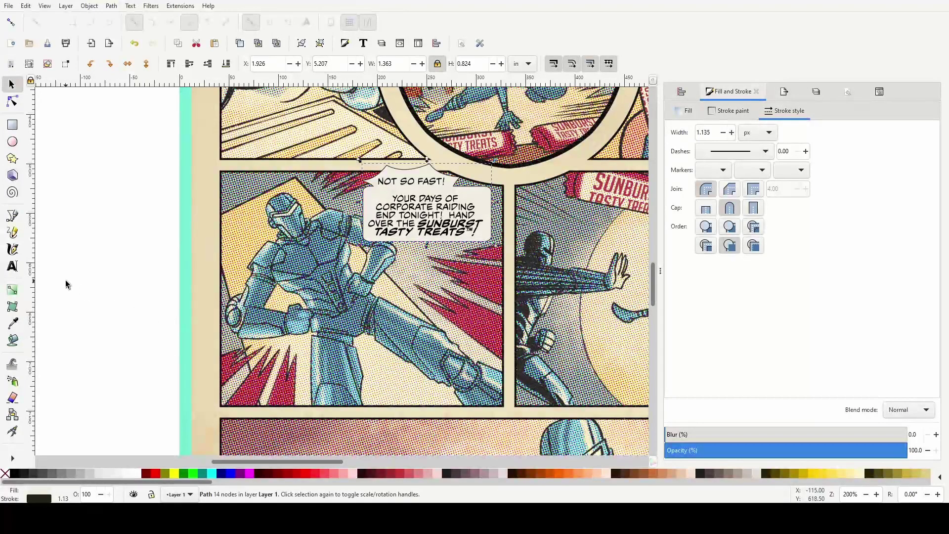
{"action": "left_click", "coordinate": [104, 276]}
{"action": "scroll", "coordinate": [104, 276], "scroll_direction": "down", "scroll_amount": 2, "text": "ctrl"}
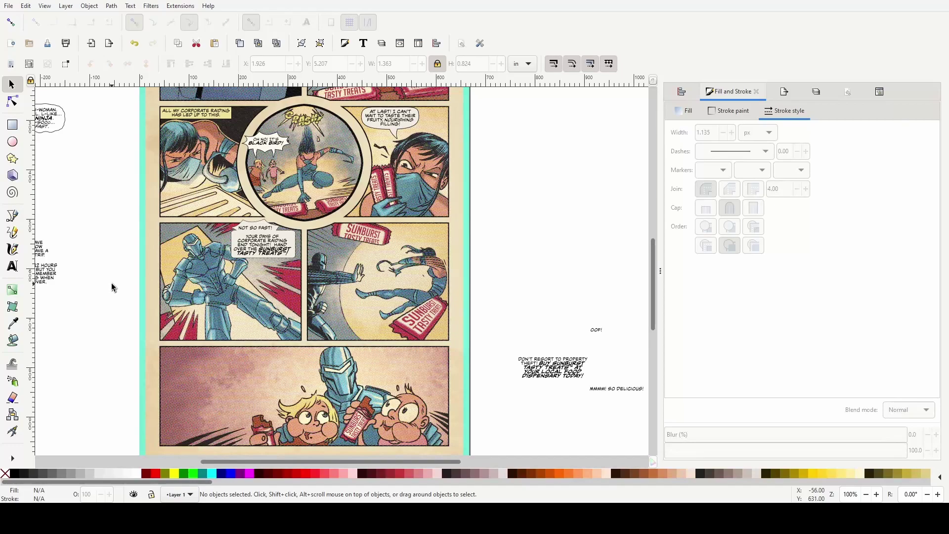
{"action": "scroll", "coordinate": [111, 283], "scroll_direction": "up", "scroll_amount": 1, "text": "ctrl"}
{"action": "scroll", "coordinate": [168, 257], "scroll_direction": "up", "scroll_amount": 6}
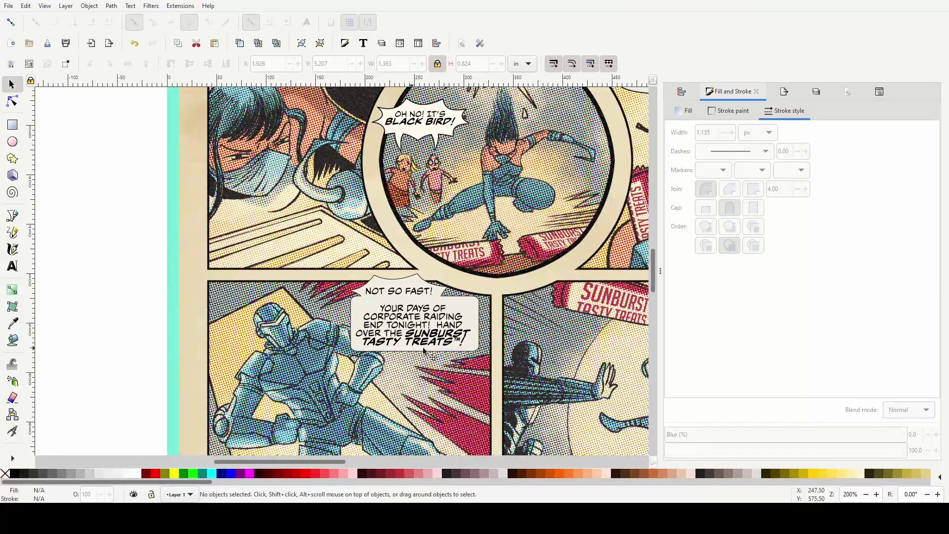
Remove the words "DAYS OF" from the longer dialogue so it begins "YOUR CORPORATE RAIDING"
{"action": "left_click", "coordinate": [422, 326]}
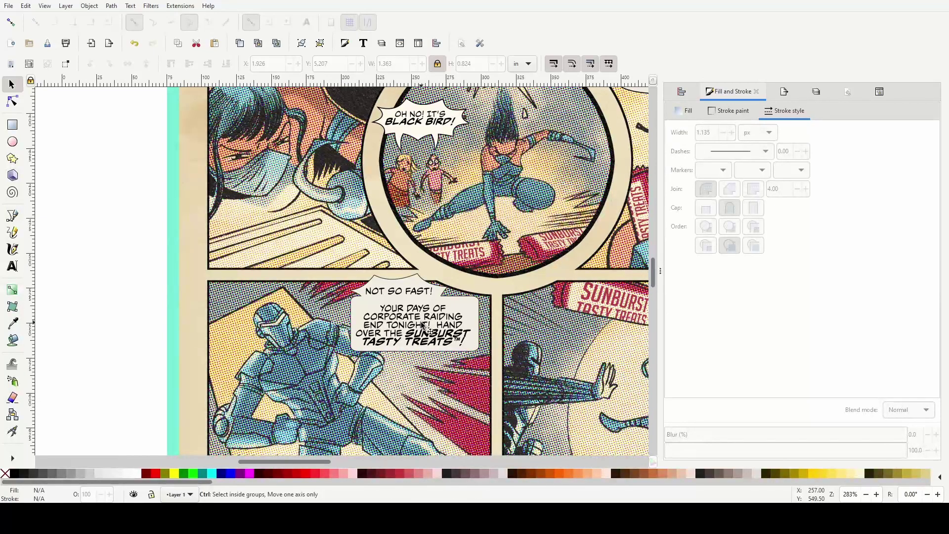
{"action": "scroll", "coordinate": [426, 326], "scroll_direction": "up", "scroll_amount": 1}
{"action": "key", "text": "t"}
{"action": "left_click", "coordinate": [400, 302]}
{"action": "key", "text": "shift+Right"}
{"action": "key", "text": "shift+Right"}
{"action": "key", "text": "shift+Right"}
{"action": "key", "text": "shift+Right"}
{"action": "key", "text": "shift+Right"}
{"action": "key", "text": "shift+Right"}
{"action": "key", "text": "Delete"}
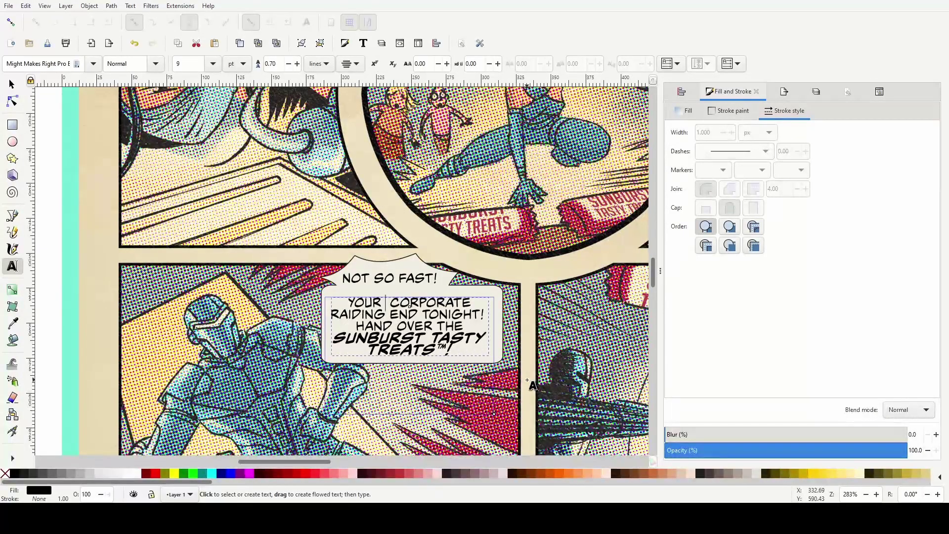
{"action": "key", "text": "Delete"}
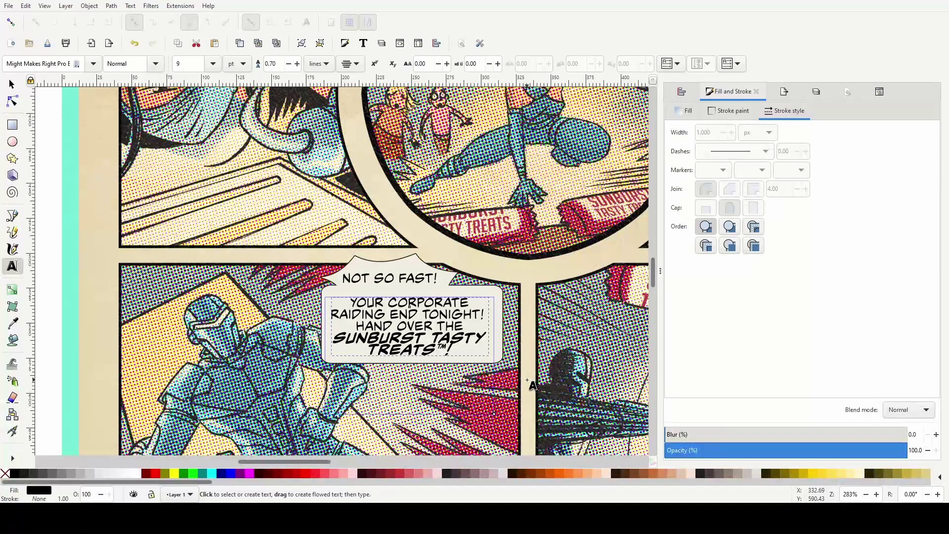
Change "END" to "ENDS" in the longer dialogue and nudge the text block right to about X 2.01 in
{"action": "key", "text": "Right"}
{"action": "type", "text": "S"}
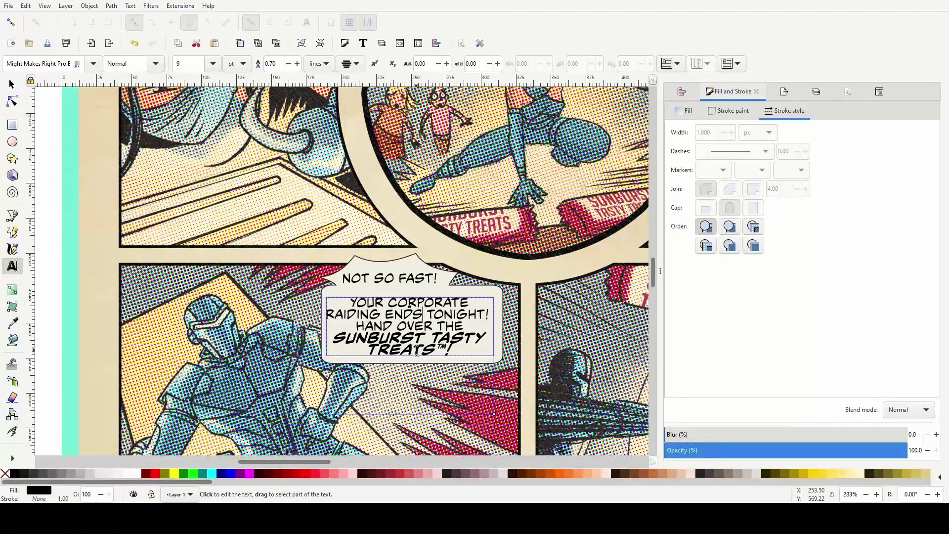
{"action": "left_click", "coordinate": [12, 84]}
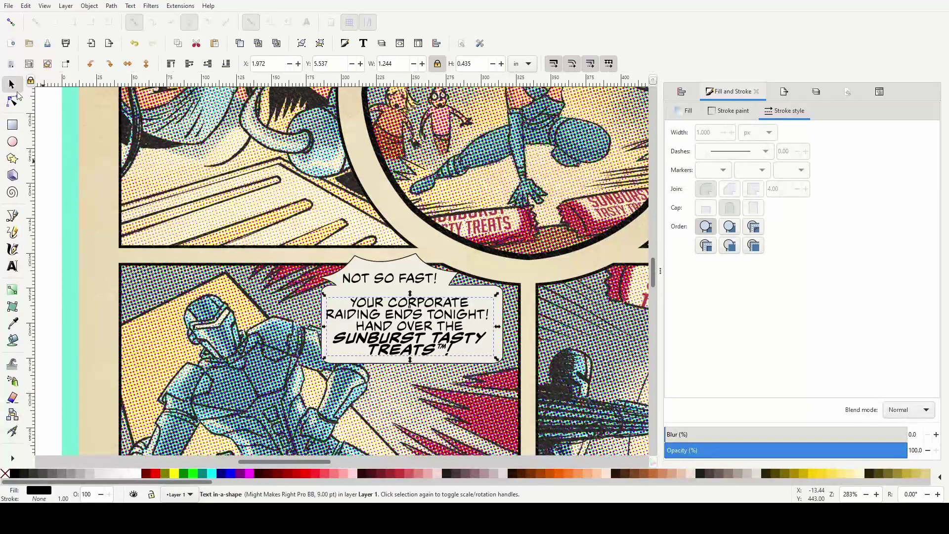
{"action": "key", "text": "Right"}
{"action": "key", "text": "Right"}
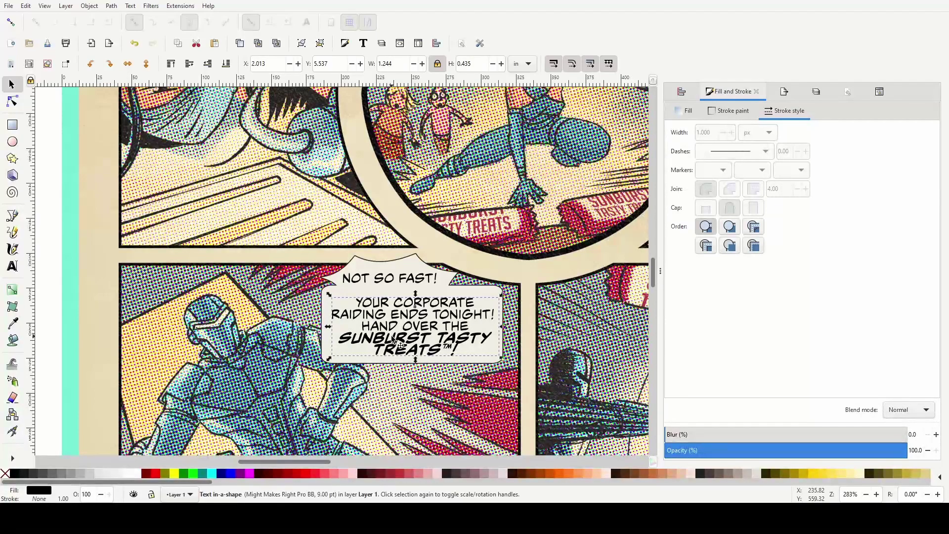
Raise the left spike of the joined balloon's burst to about Y 515 px and adjust the curve above it
{"action": "left_click", "coordinate": [390, 279]}
{"action": "scroll", "coordinate": [390, 279], "scroll_direction": "up", "scroll_amount": 2}
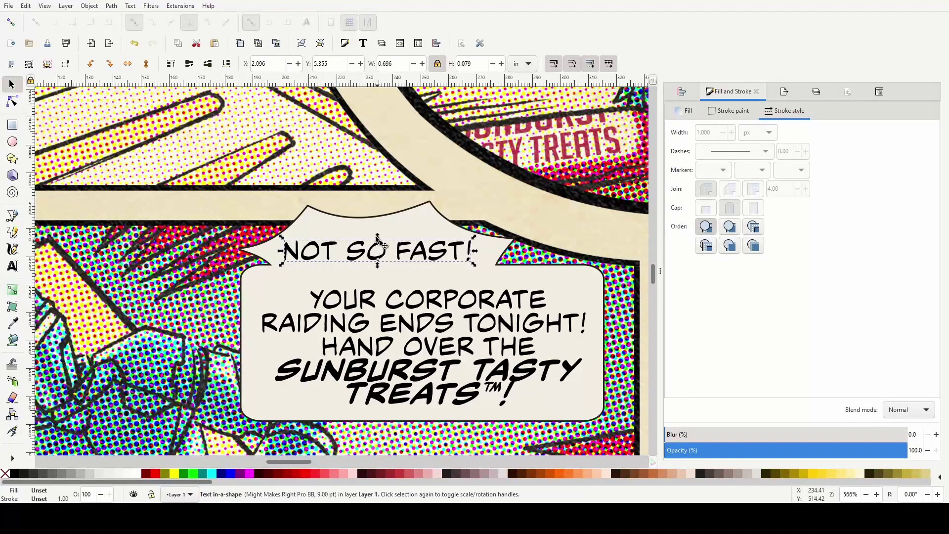
{"action": "left_click", "coordinate": [349, 218]}
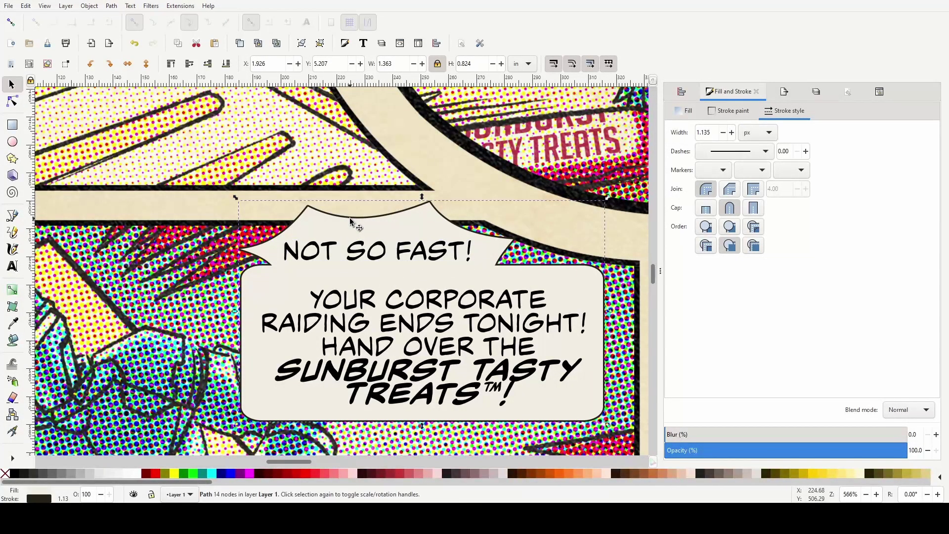
{"action": "double_click", "coordinate": [348, 257]}
{"action": "scroll", "coordinate": [336, 283], "scroll_direction": "up", "scroll_amount": 1}
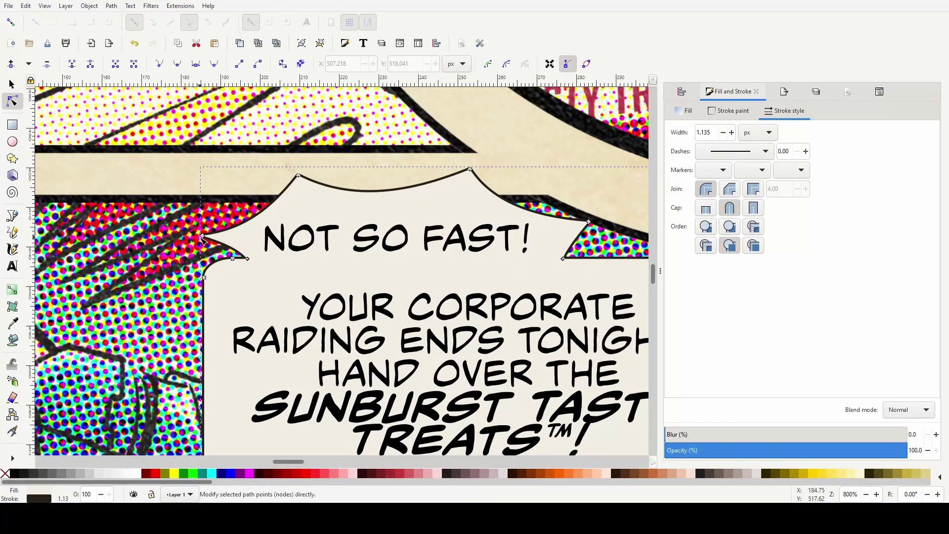
{"action": "left_click_drag", "start_coordinate": [203, 236], "coordinate": [249, 247]}
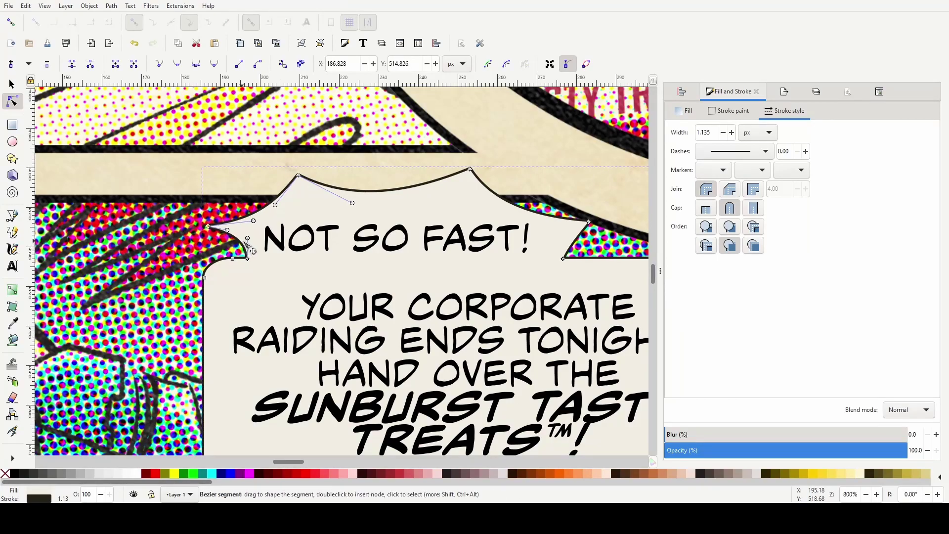
{"action": "left_click_drag", "start_coordinate": [275, 204], "coordinate": [273, 217]}
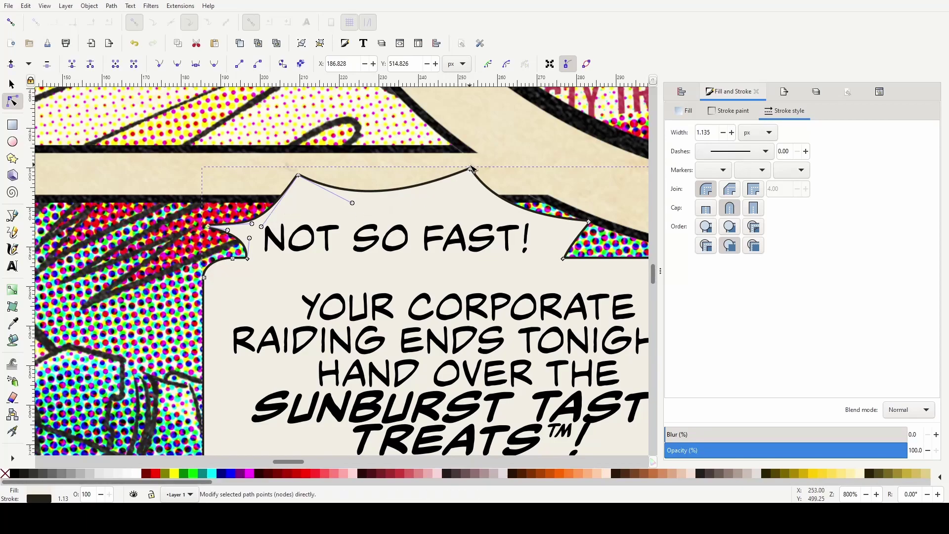
{"action": "left_click_drag", "start_coordinate": [470, 171], "coordinate": [468, 178]}
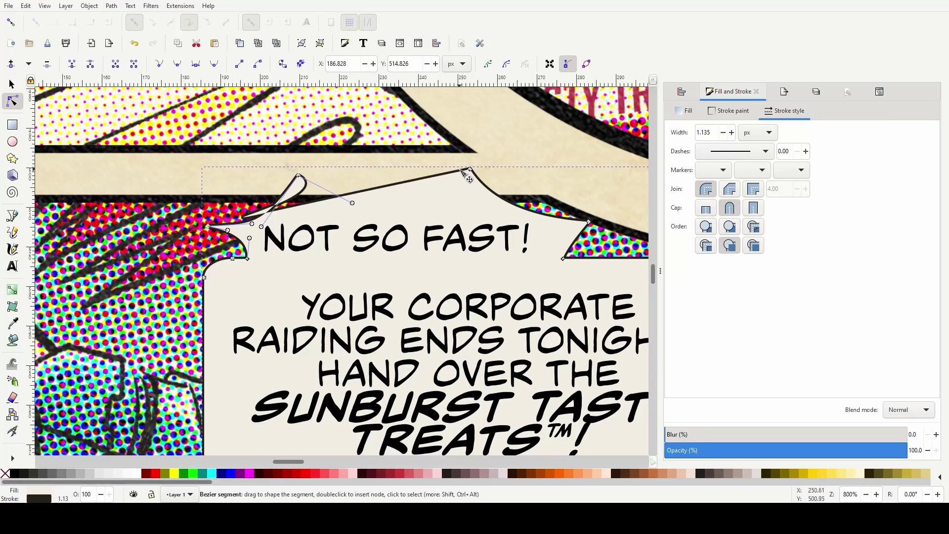
{"action": "key", "text": "ctrl+z"}
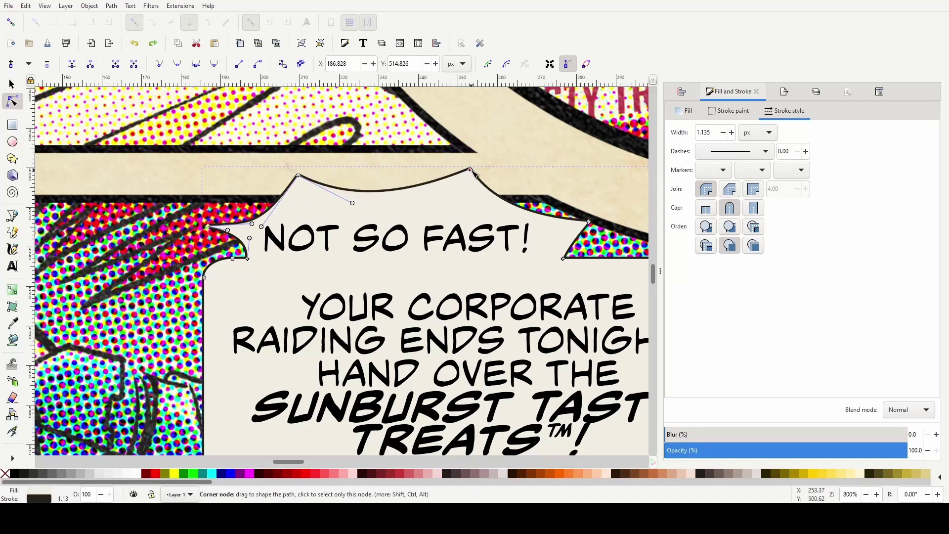
Move the burst's second upper spike left to about X 246, Y 501 px and adjust its adjoining curve
{"action": "left_click_drag", "start_coordinate": [471, 171], "coordinate": [442, 172]}
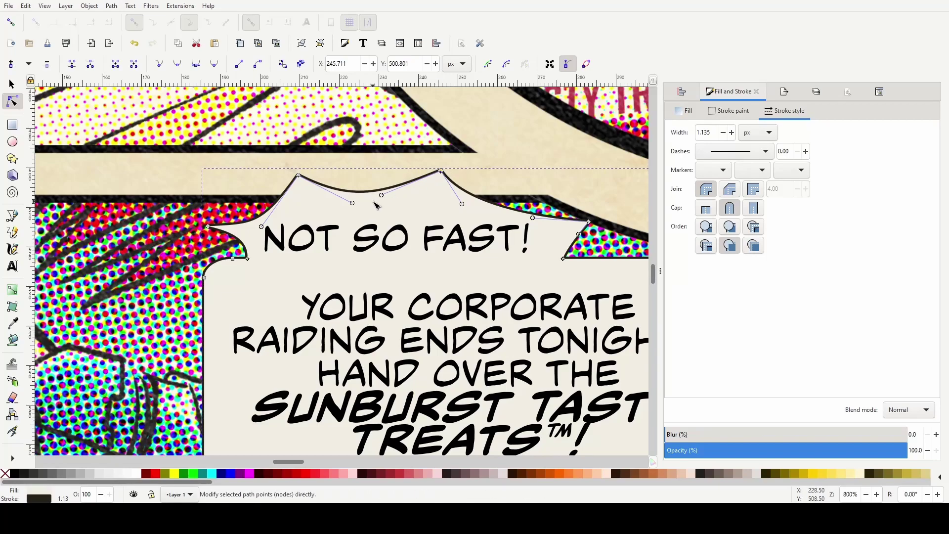
{"action": "mouse_move", "coordinate": [382, 196]}
{"action": "left_mouse_down"}
{"action": "mouse_move", "coordinate": [387, 219]}
{"action": "mouse_move", "coordinate": [370, 202]}
{"action": "left_mouse_up"}
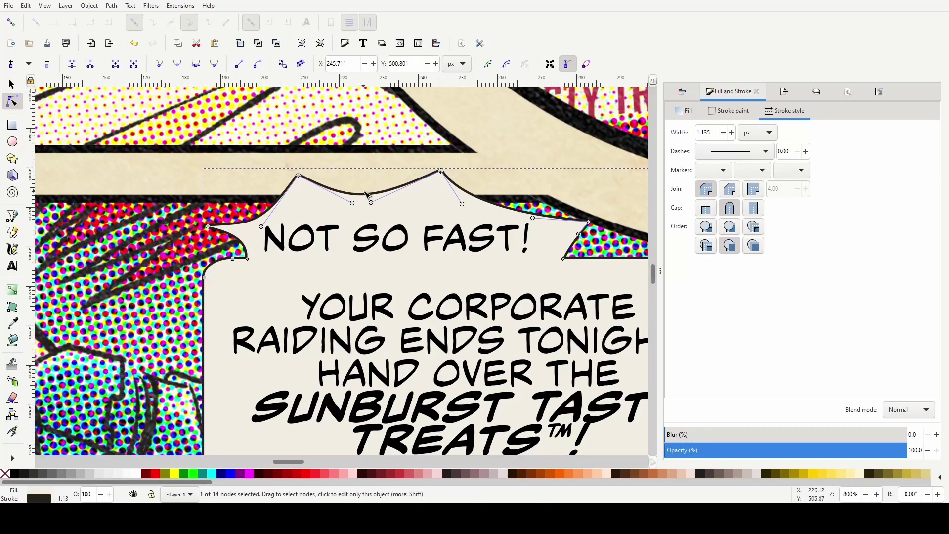
{"action": "left_click", "coordinate": [367, 204]}
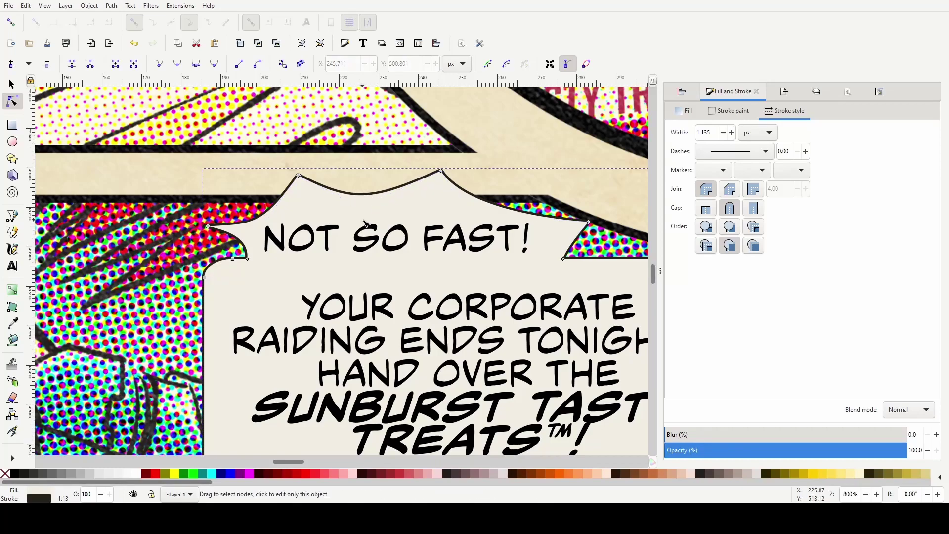
Deepen the curve between the burst's two upper spikes and raise its left spike to about X 187, Y 512 px
{"action": "scroll", "coordinate": [367, 207], "scroll_direction": "up", "scroll_amount": 1}
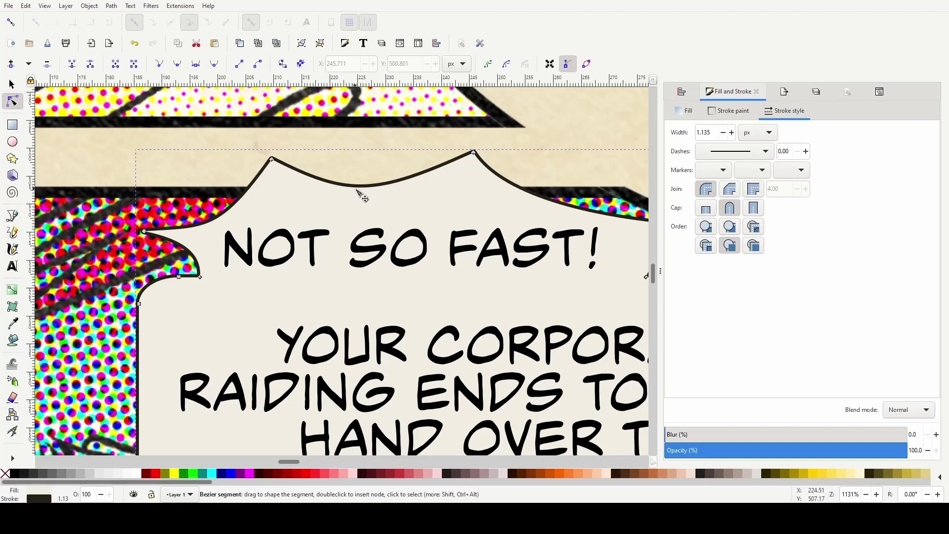
{"action": "left_click_drag", "start_coordinate": [359, 186], "coordinate": [367, 204]}
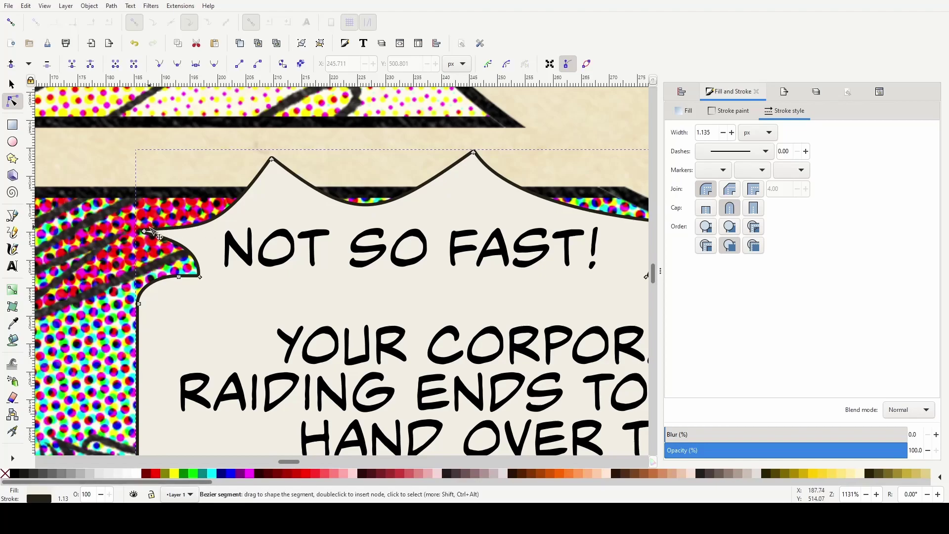
{"action": "left_click_drag", "start_coordinate": [143, 230], "coordinate": [253, 223]}
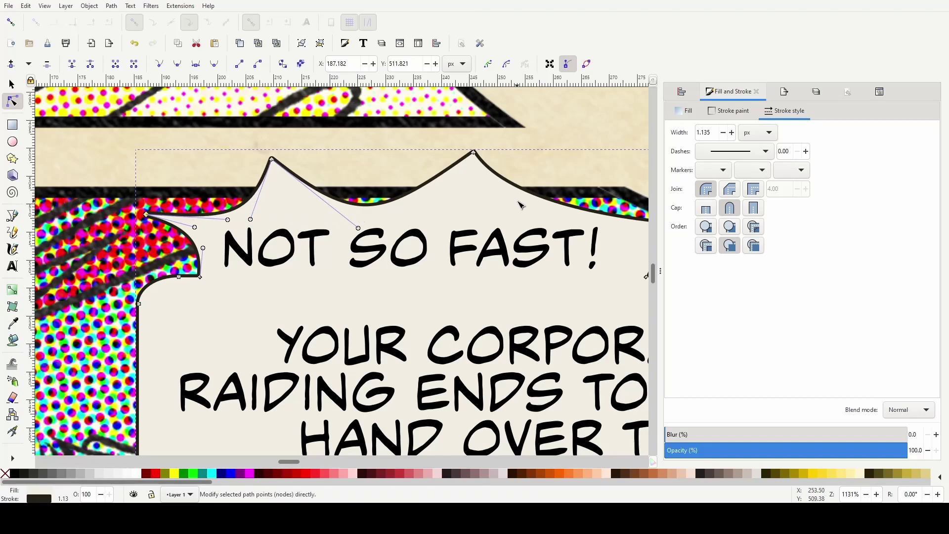
Raise the burst's right spike to about X 283, Y 506 px and curve both of its edges inward
{"action": "scroll", "coordinate": [519, 203], "scroll_direction": "right", "scroll_amount": 2}
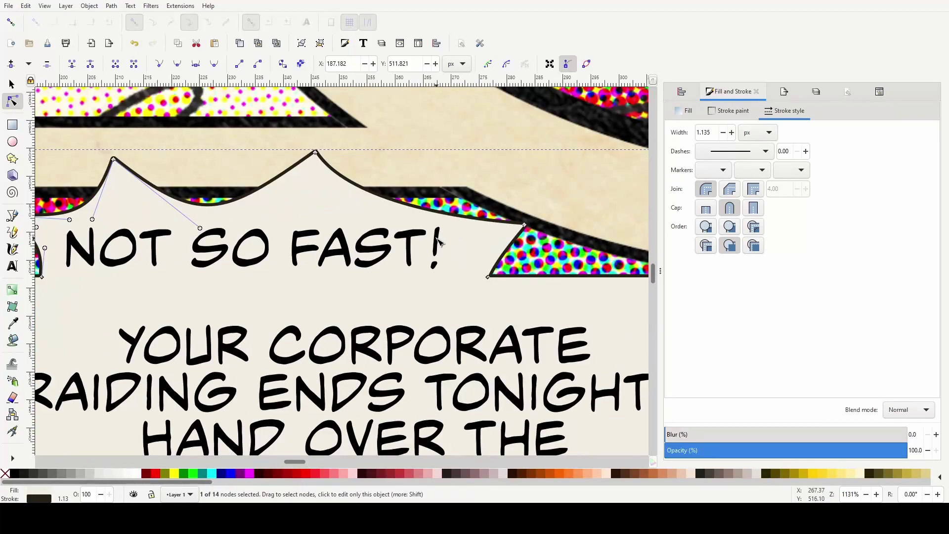
{"action": "left_click_drag", "start_coordinate": [416, 208], "coordinate": [418, 208]}
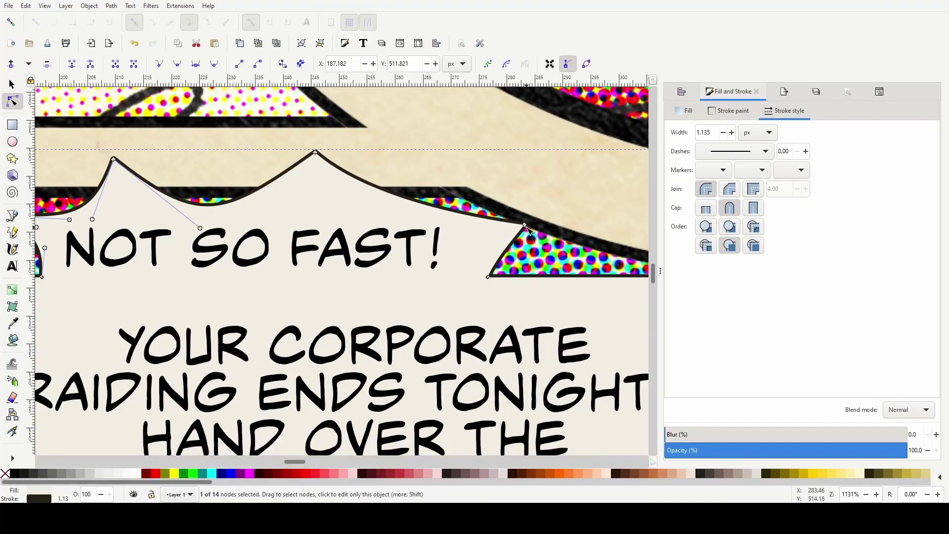
{"action": "left_click_drag", "start_coordinate": [527, 228], "coordinate": [525, 183]}
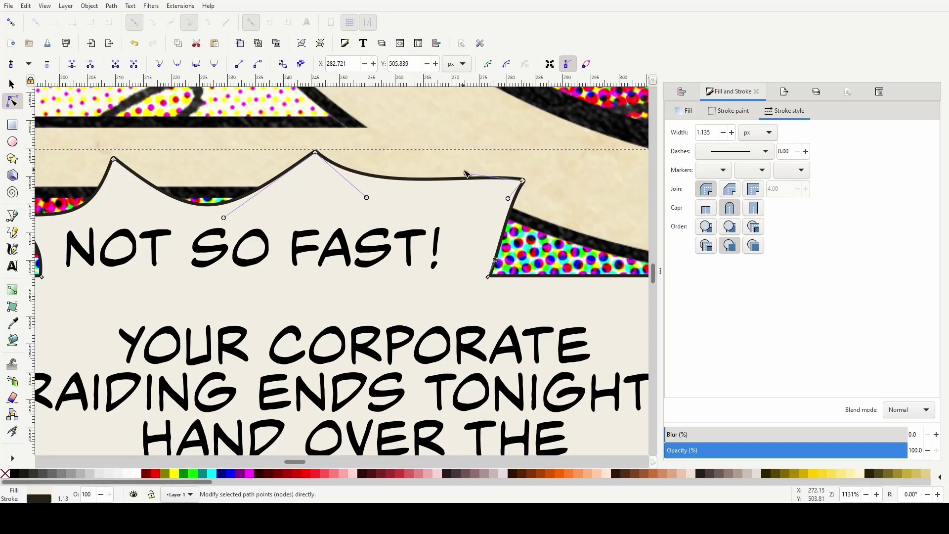
{"action": "left_click_drag", "start_coordinate": [466, 174], "coordinate": [414, 227]}
{"action": "left_click_drag", "start_coordinate": [508, 199], "coordinate": [477, 256]}
{"action": "scroll", "coordinate": [442, 311], "scroll_direction": "down", "scroll_amount": 4}
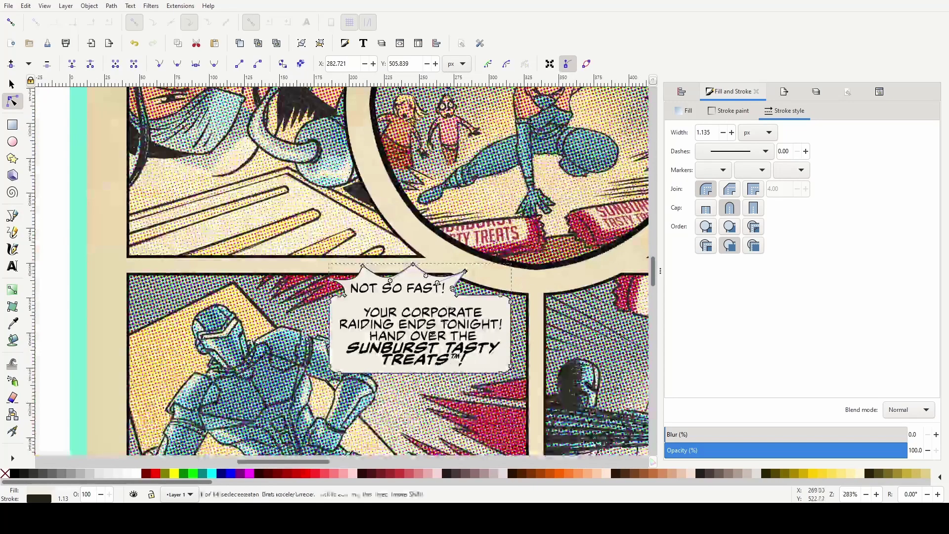
Delete the joined burst and rounded balloon shape from behind the two dialogue texts
{"action": "left_click", "coordinate": [12, 84]}
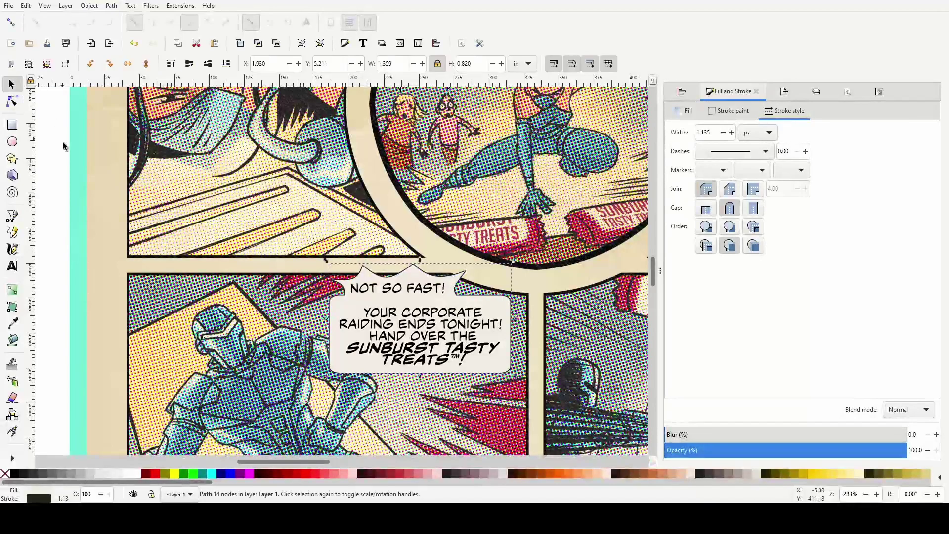
{"action": "left_click", "coordinate": [63, 257]}
{"action": "scroll", "coordinate": [70, 318], "scroll_direction": "down", "scroll_amount": 3}
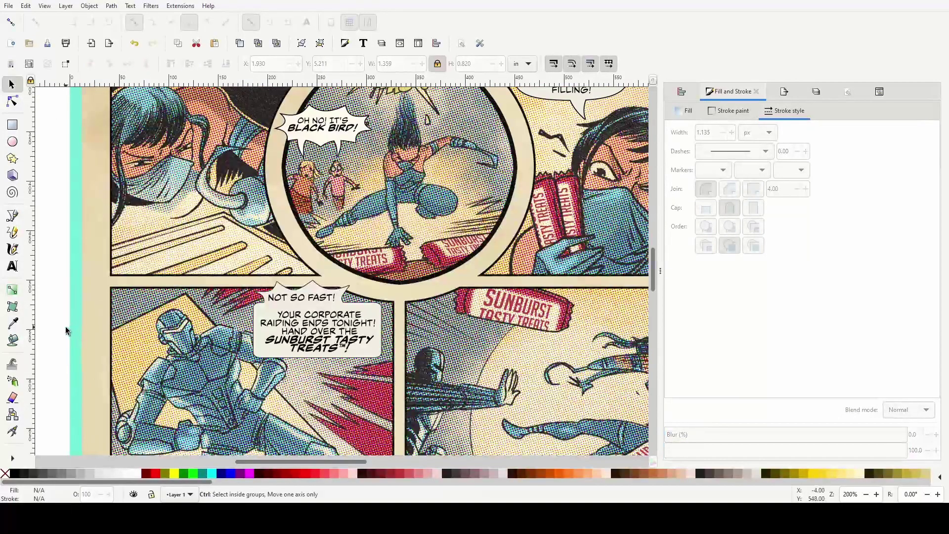
{"action": "scroll", "coordinate": [60, 327], "scroll_direction": "down", "scroll_amount": 2}
{"action": "scroll", "coordinate": [60, 328], "scroll_direction": "up", "scroll_amount": 5}
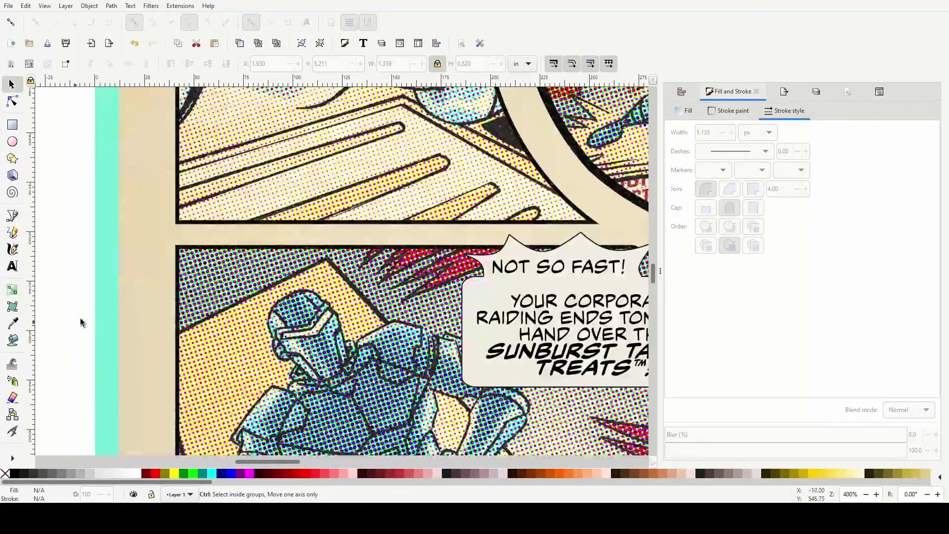
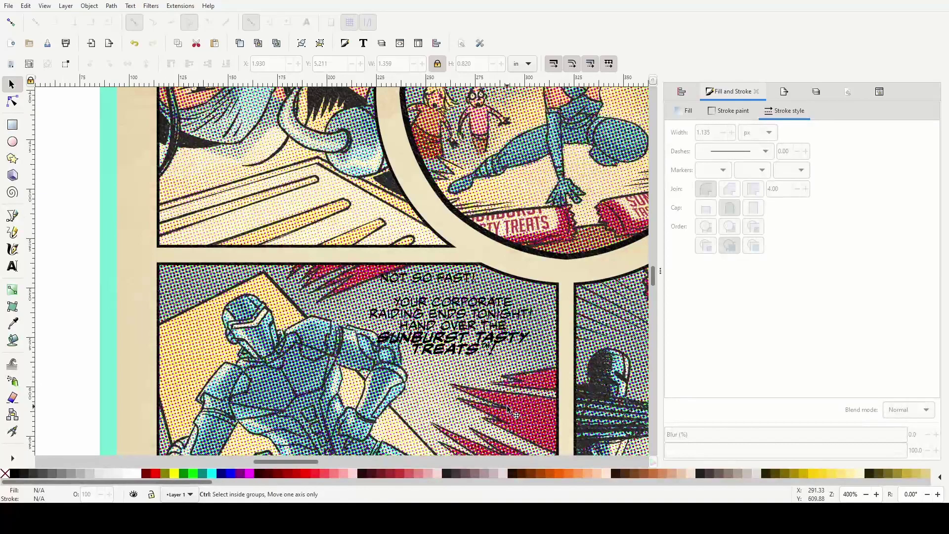
Move the text "NOT SO FAST!" from its separate text object to the start of the "YOUR CORPORATE RAIDING ENDS TONIGHT!" dialogue
{"action": "scroll", "coordinate": [490, 398], "scroll_direction": "up", "scroll_amount": 1, "text": "ctrl"}
{"action": "left_click", "coordinate": [452, 279]}
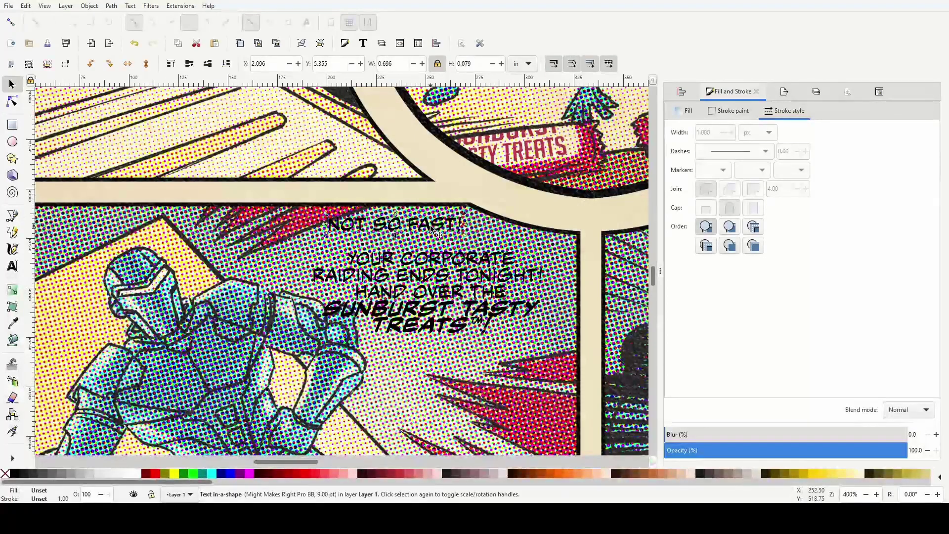
{"action": "double_click", "coordinate": [432, 229]}
{"action": "key", "text": "ctrl+a"}
{"action": "key", "text": "ctrl+c"}
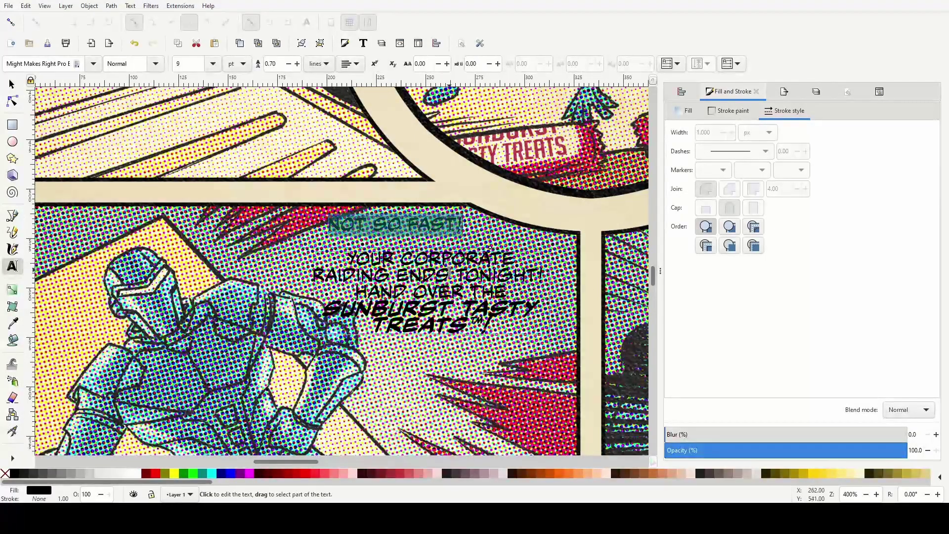
{"action": "key", "text": "Delete"}
{"action": "left_click", "coordinate": [417, 262]}
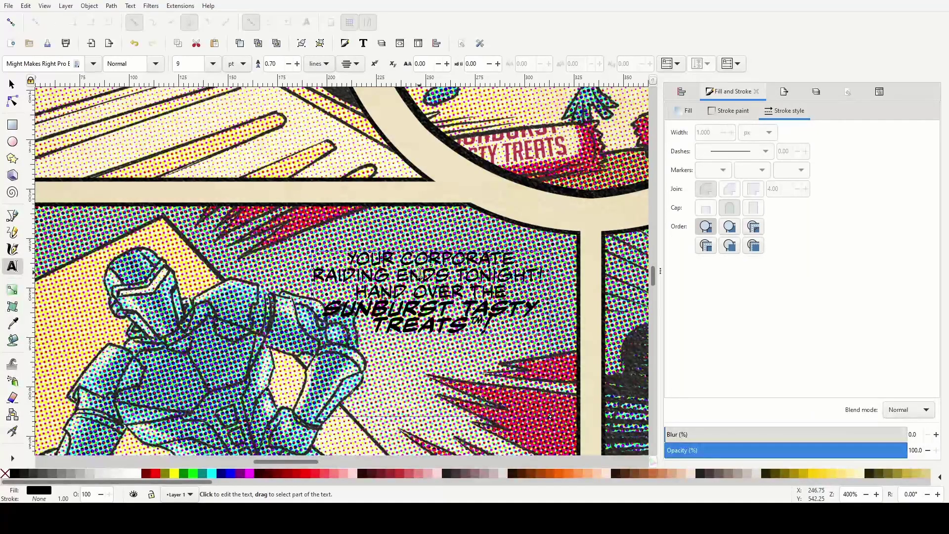
{"action": "key", "text": "ctrl+v"}
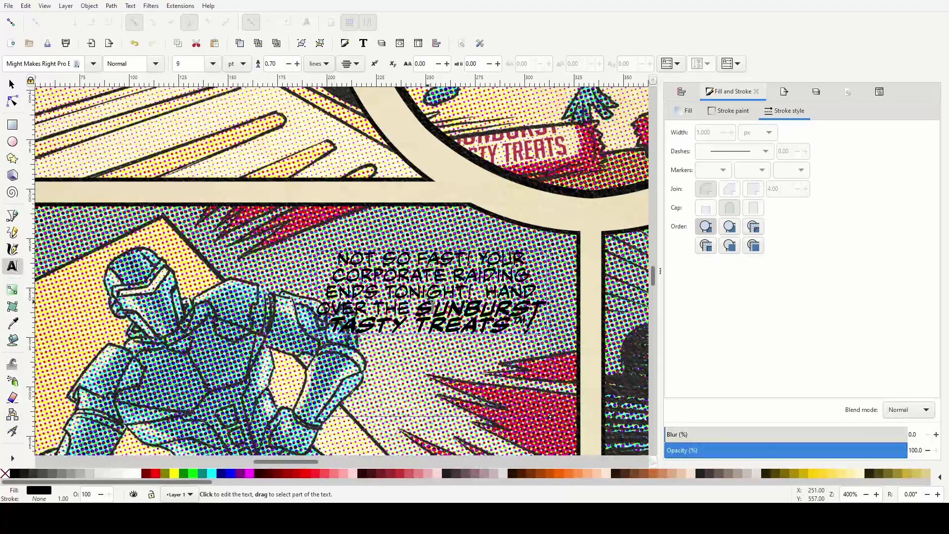
Draw a rounded rectangle about 122.5 × 57 px behind the combined dialogue and shift it to about X 1.991, Y 5.450 in
{"action": "left_click", "coordinate": [12, 125]}
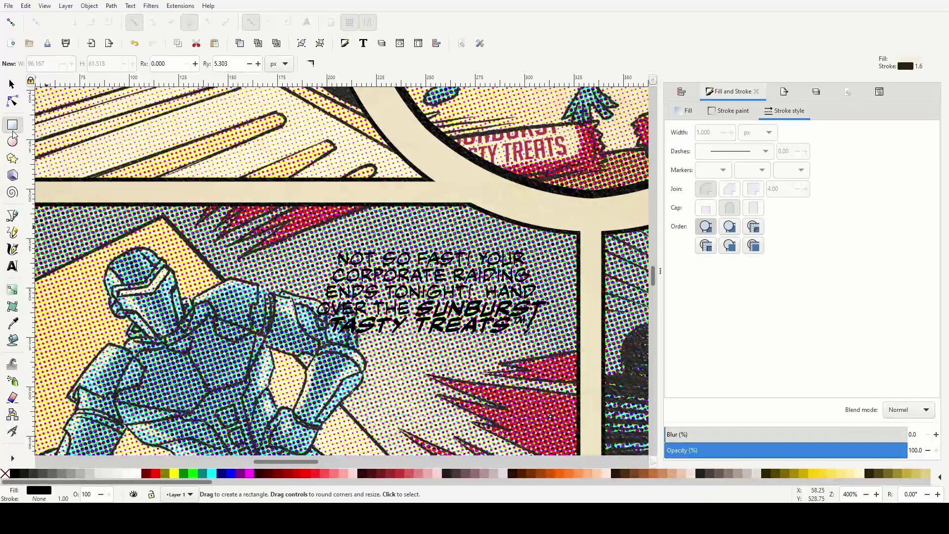
{"action": "left_click_drag", "start_coordinate": [317, 240], "coordinate": [560, 353]}
{"action": "key", "text": "Page_Down"}
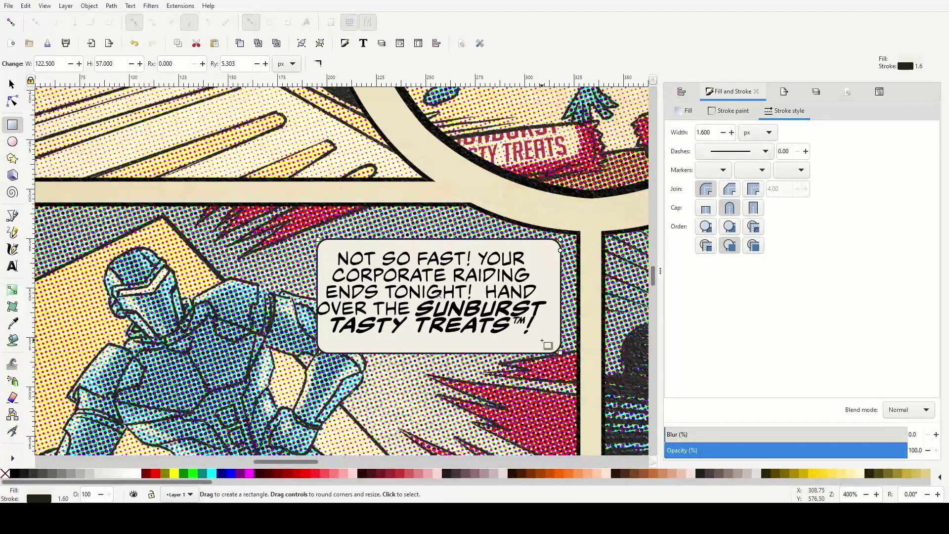
{"action": "scroll", "coordinate": [541, 341], "scroll_direction": "up", "scroll_amount": 1}
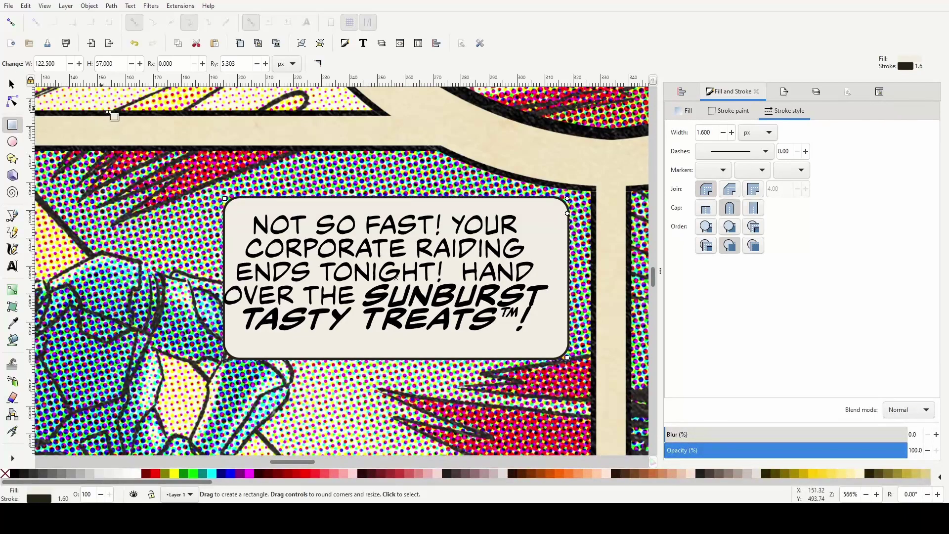
{"action": "left_click", "coordinate": [13, 85]}
{"action": "left_click", "coordinate": [554, 264]}
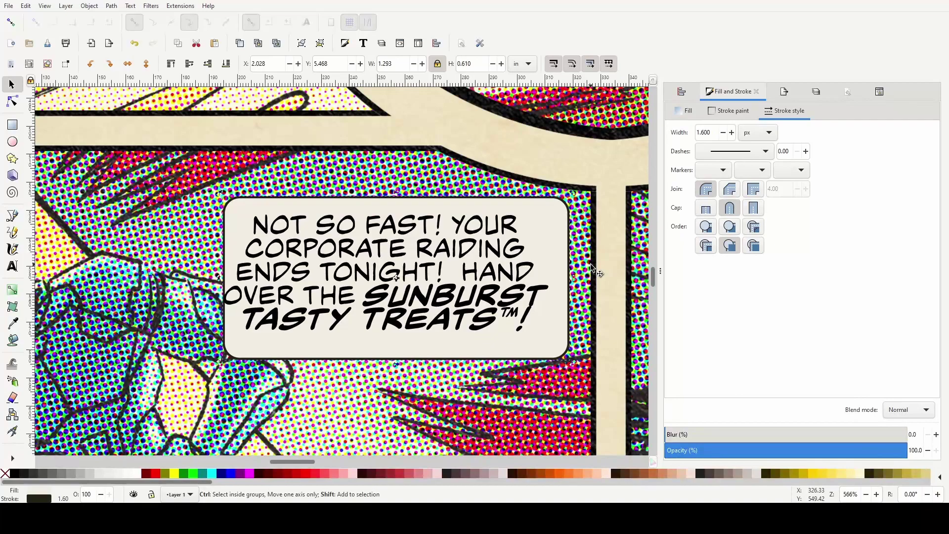
{"action": "left_click_drag", "start_coordinate": [234, 210], "coordinate": [225, 204]}
Centre the dialogue text and the rounded balloon on each other horizontally and vertically
{"action": "left_click", "coordinate": [355, 272]}
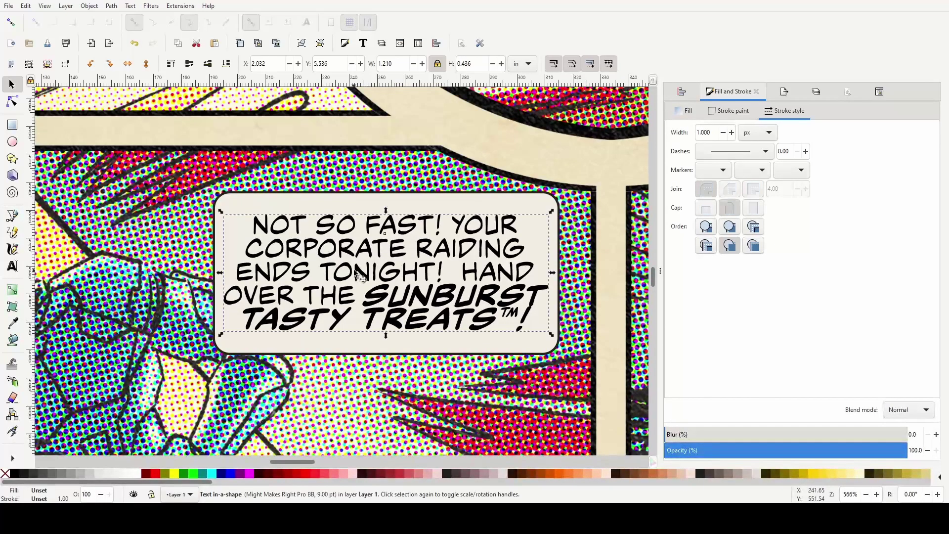
{"action": "left_click", "coordinate": [485, 197], "text": "shift"}
{"action": "left_click", "coordinate": [687, 91]}
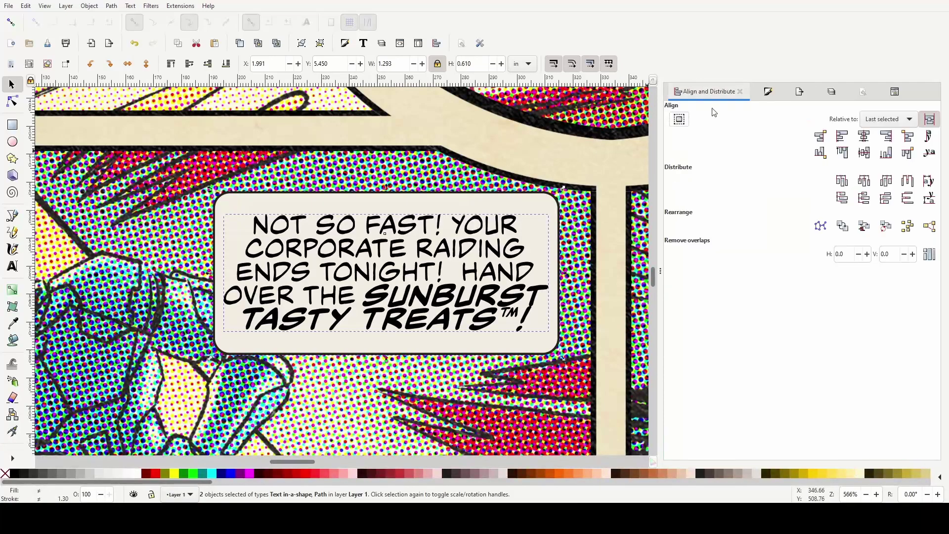
{"action": "left_click", "coordinate": [863, 136]}
{"action": "left_click", "coordinate": [864, 153]}
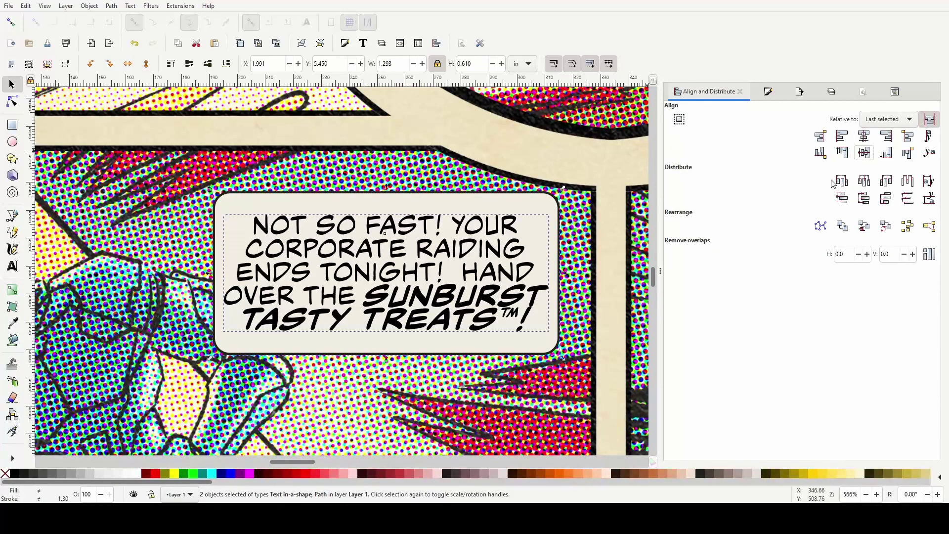
Nudge the dialogue text and its balloon together up and slightly left to X 1.970, Y 5.366 in
{"action": "scroll", "coordinate": [457, 281], "scroll_direction": "down", "scroll_amount": 1, "text": "ctrl"}
{"action": "left_click", "coordinate": [420, 398]}
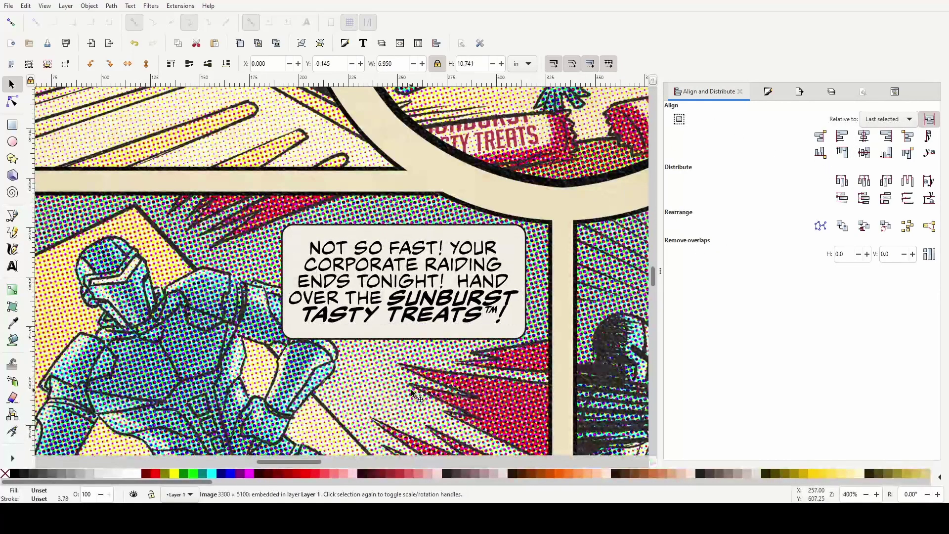
{"action": "scroll", "coordinate": [386, 330], "scroll_direction": "down", "scroll_amount": 1, "text": "ctrl"}
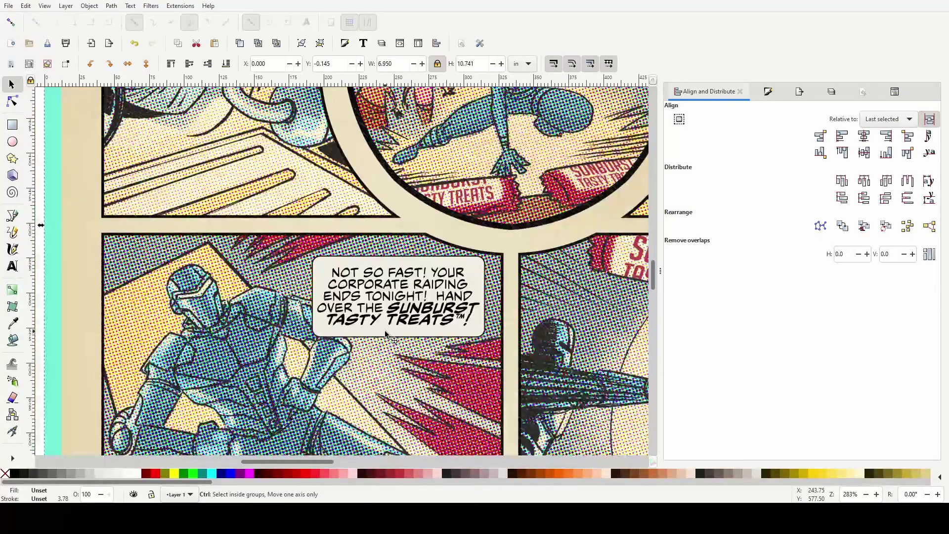
{"action": "scroll", "coordinate": [353, 352], "scroll_direction": "up", "scroll_amount": 2}
{"action": "scroll", "coordinate": [365, 407], "scroll_direction": "up", "scroll_amount": 1, "text": "ctrl"}
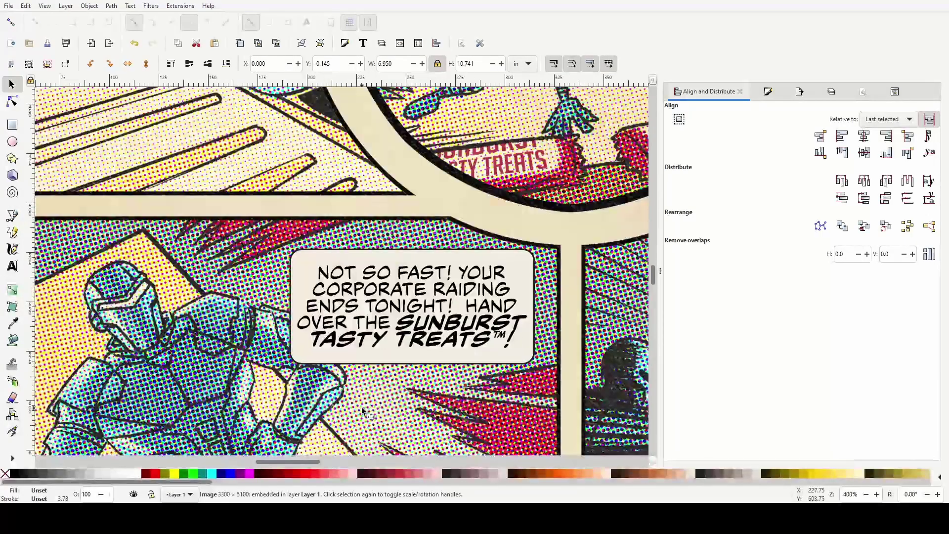
{"action": "left_click", "coordinate": [366, 322]}
{"action": "left_click", "coordinate": [354, 261], "text": "shift"}
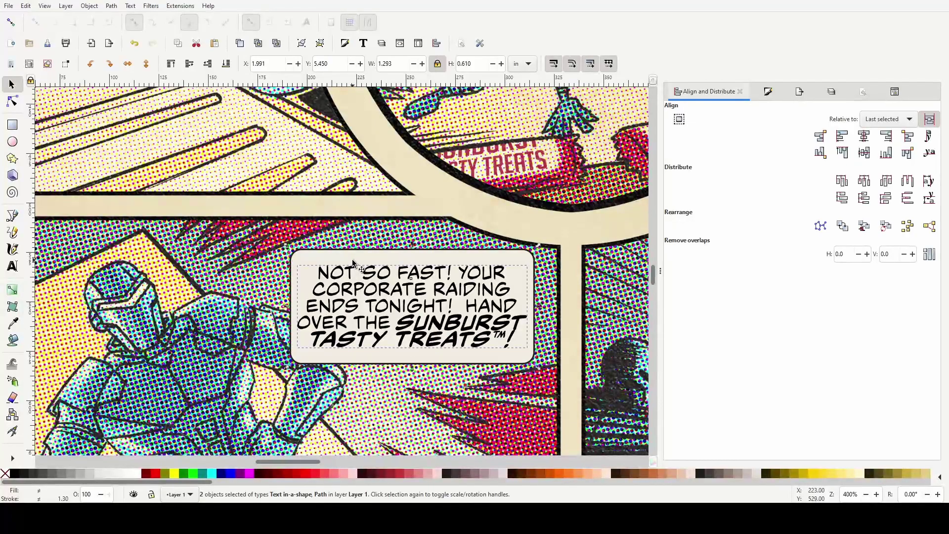
{"action": "key", "text": "Up"}
{"action": "key", "text": "Up"}
{"action": "key", "text": "Up"}
{"action": "key", "text": "Up"}
{"action": "key", "text": "Left"}
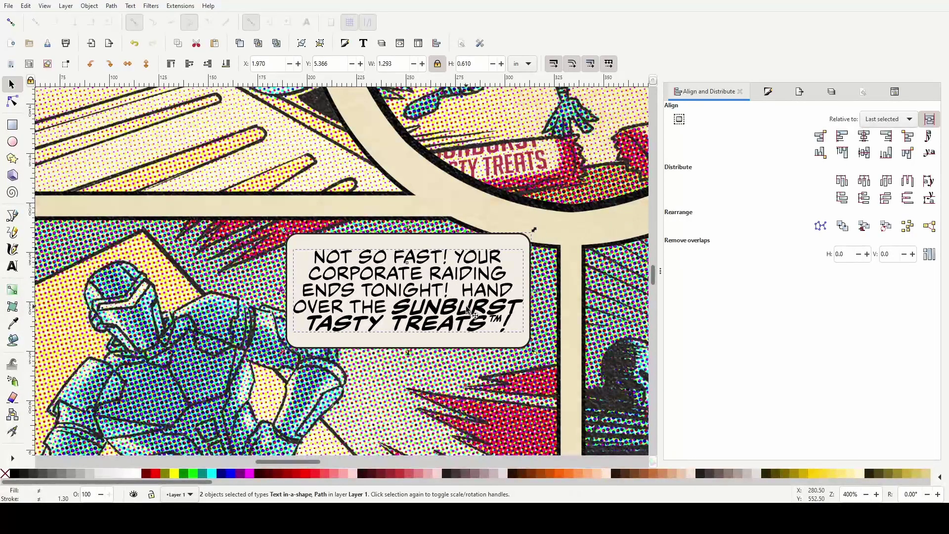
{"action": "left_click", "coordinate": [431, 384]}
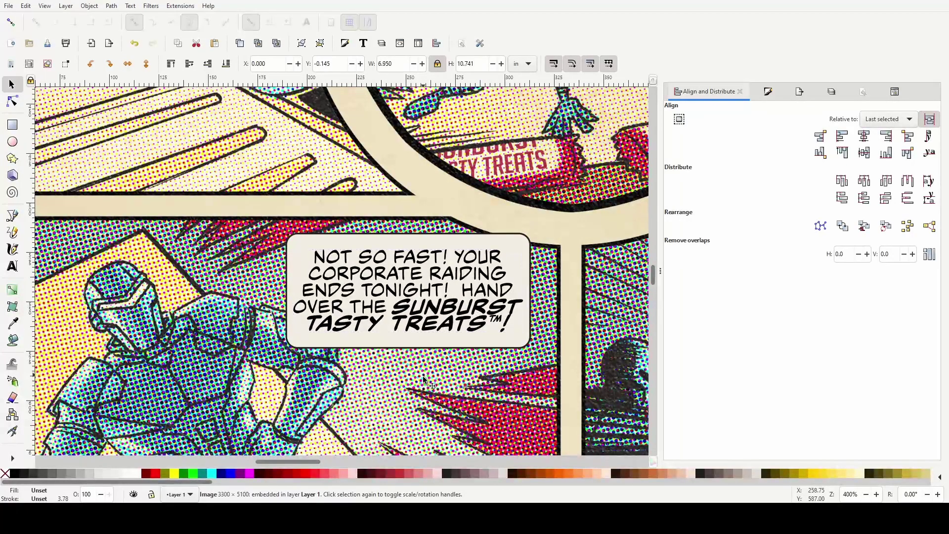
{"action": "scroll", "coordinate": [392, 426], "scroll_direction": "up", "scroll_amount": 1, "text": "ctrl"}
{"action": "left_click", "coordinate": [386, 309]}
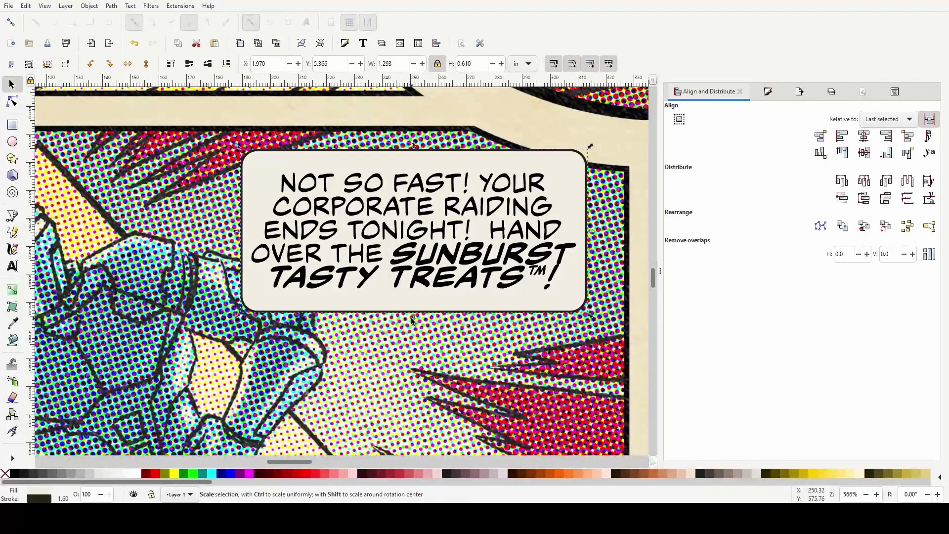
{"action": "left_click_drag", "start_coordinate": [412, 317], "coordinate": [405, 311]}
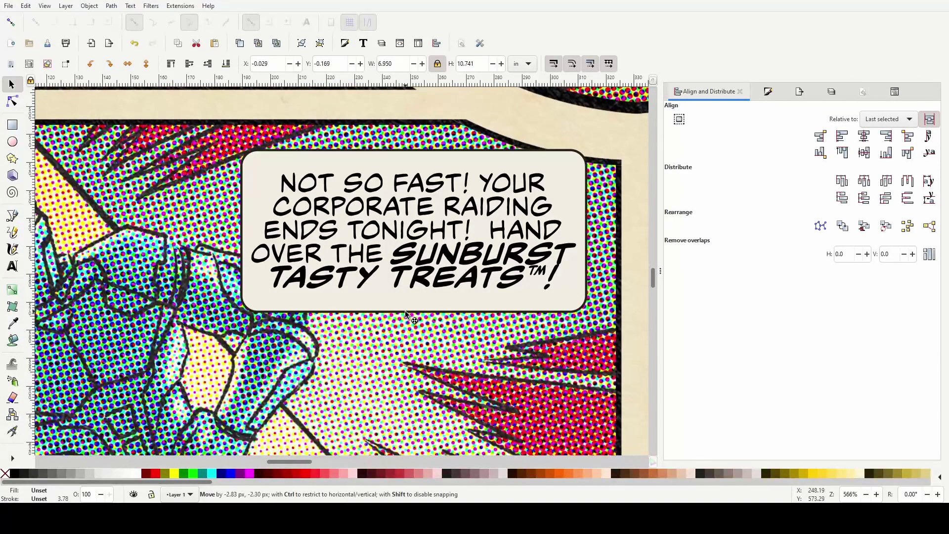
{"action": "key", "text": "ctrl+z"}
Resize the rounded balloon around the dialogue to about 1.317 in wide and 0.585 in high
{"action": "left_click", "coordinate": [395, 309]}
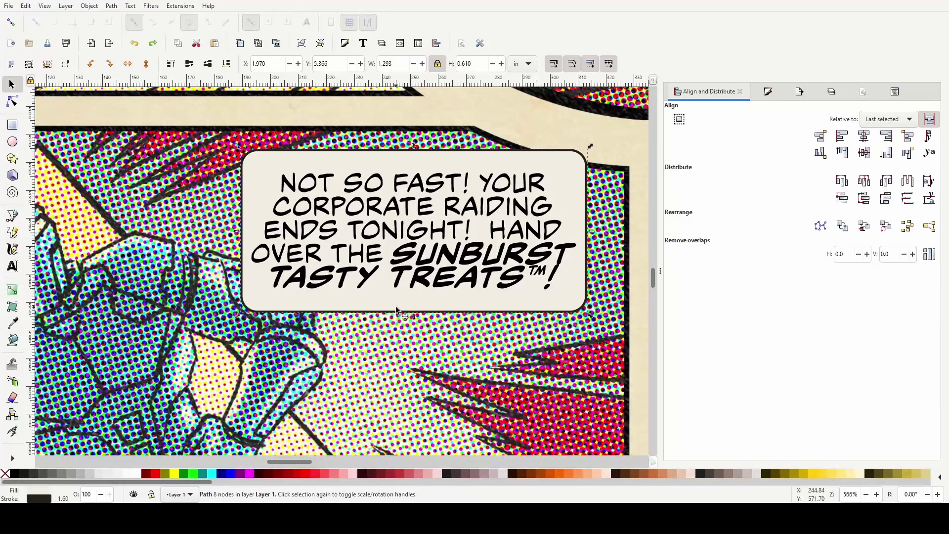
{"action": "left_click_drag", "start_coordinate": [414, 316], "coordinate": [414, 310]}
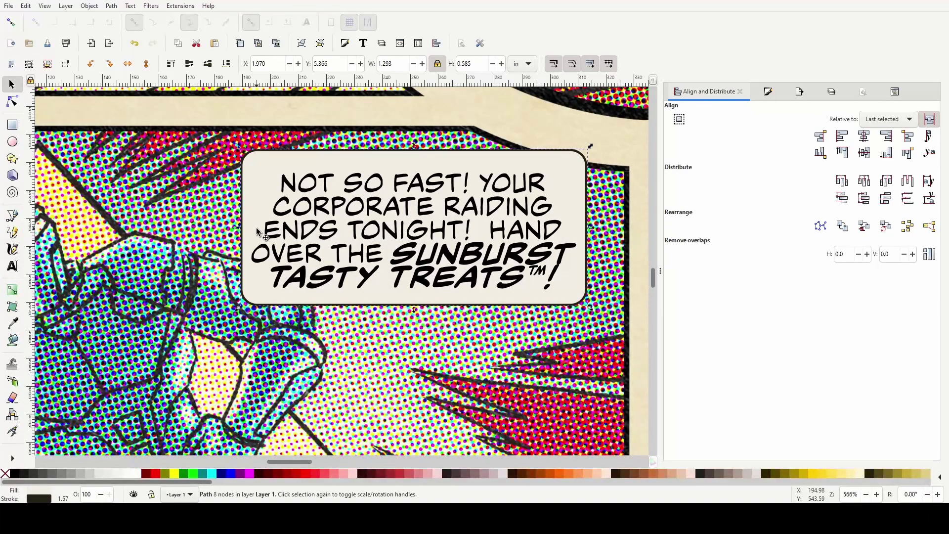
{"action": "left_click_drag", "start_coordinate": [237, 229], "coordinate": [233, 229]}
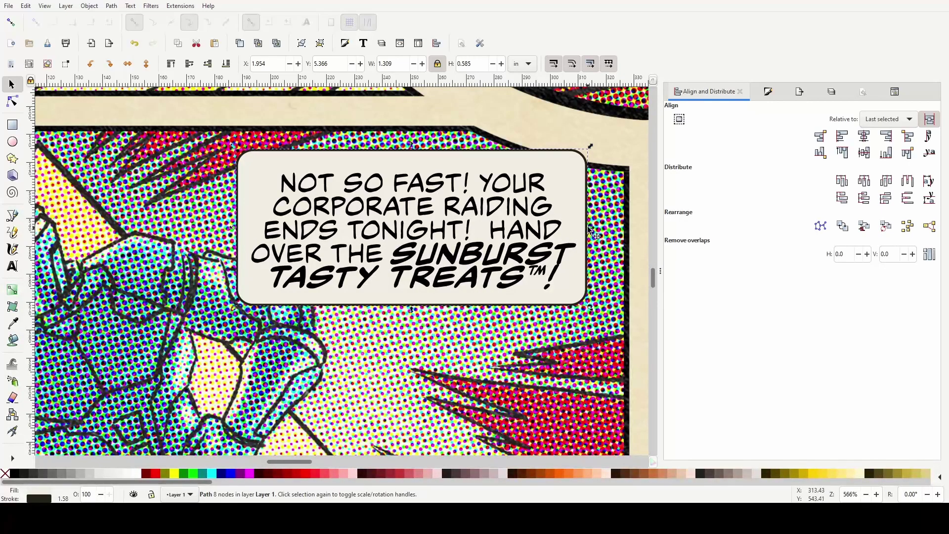
{"action": "left_click_drag", "start_coordinate": [591, 231], "coordinate": [592, 232]}
Nudge the dialogue text up to Y 5.433 in and raise the balloon's lower edge for a height of about 0.564 in
{"action": "left_click", "coordinate": [417, 204]}
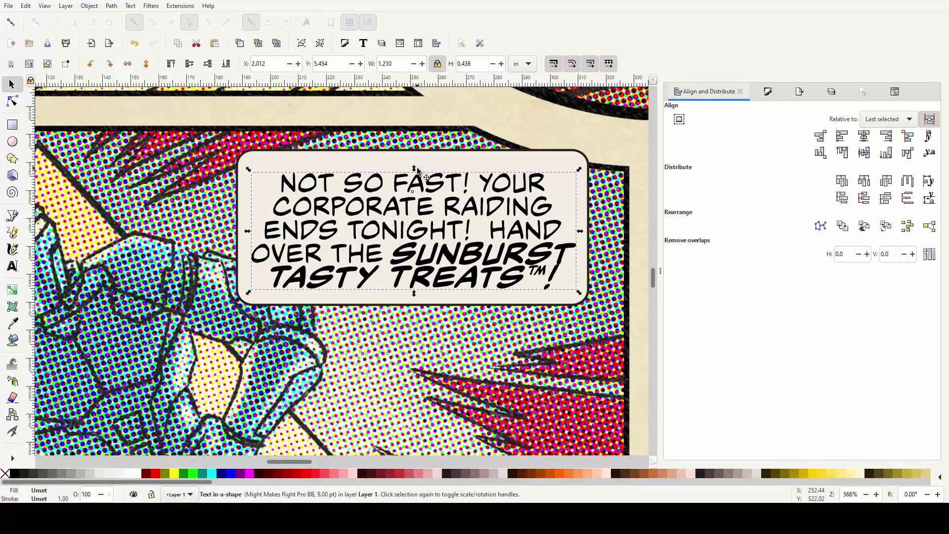
{"action": "key", "text": "Up"}
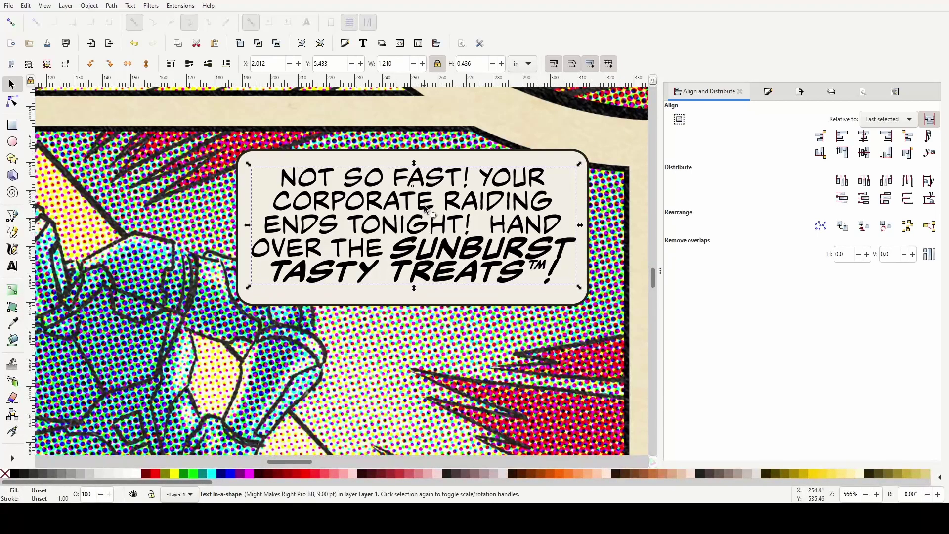
{"action": "left_click", "coordinate": [411, 369]}
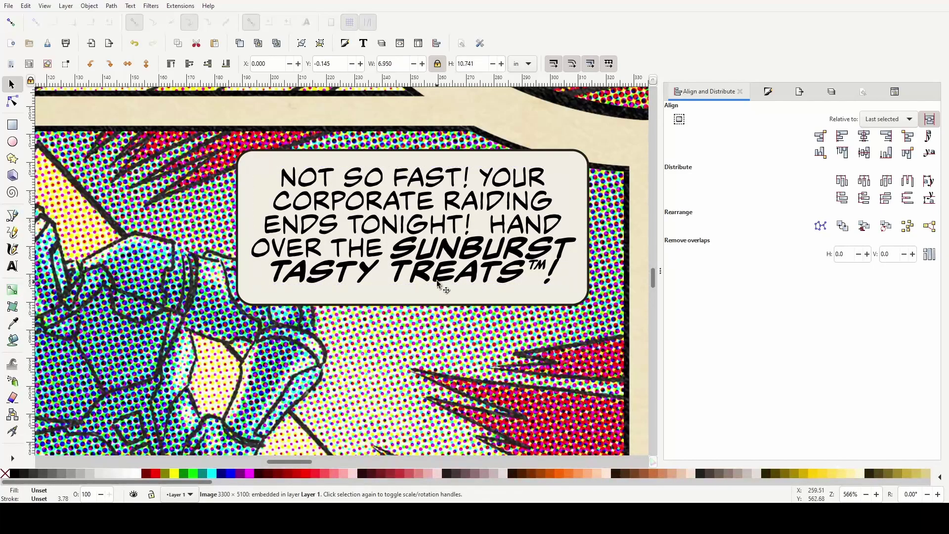
{"action": "left_click", "coordinate": [401, 301]}
{"action": "scroll", "coordinate": [410, 360], "scroll_direction": "up", "scroll_amount": 1}
{"action": "left_click_drag", "start_coordinate": [417, 289], "coordinate": [417, 280]}
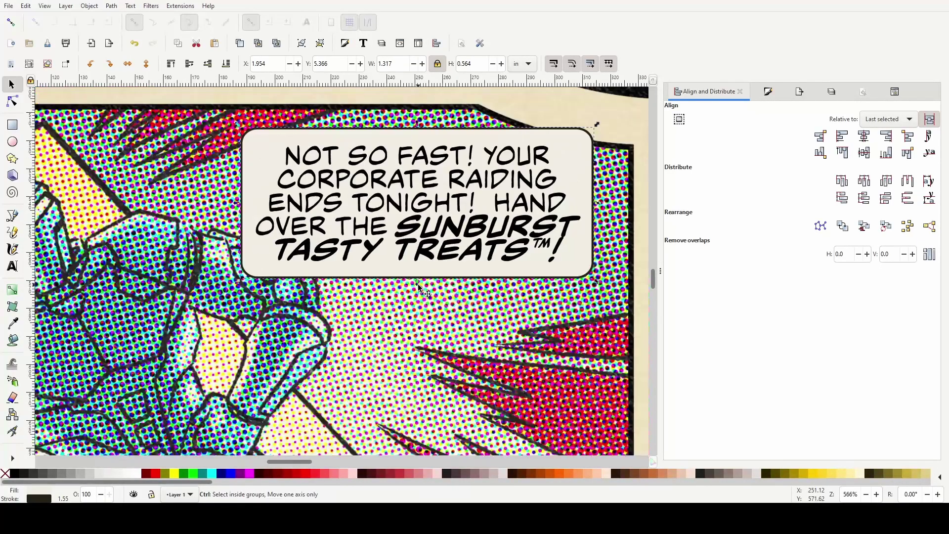
Centre the resized balloon and the dialogue text on each other along both axes
{"action": "scroll", "coordinate": [417, 284], "scroll_direction": "down", "scroll_amount": 1}
{"action": "left_click", "coordinate": [430, 202], "text": "shift"}
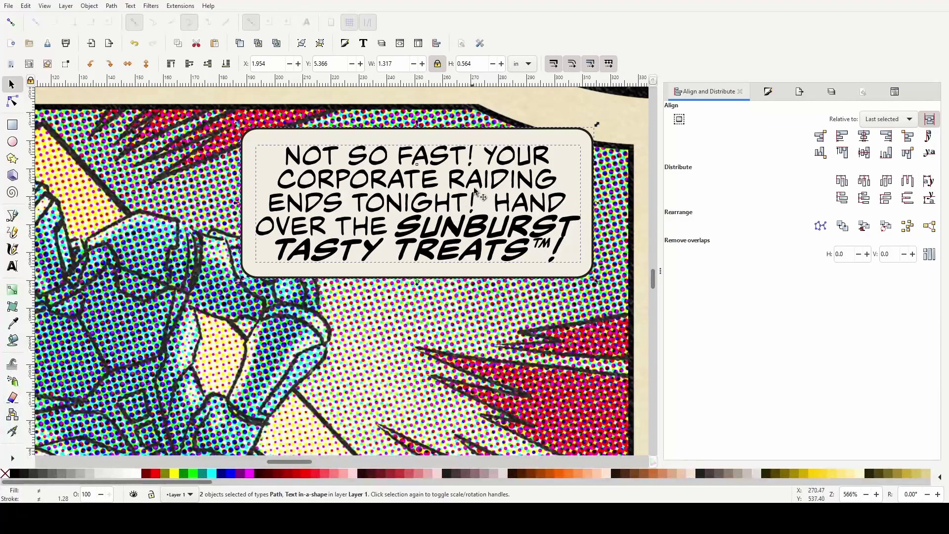
{"action": "left_click", "coordinate": [863, 139]}
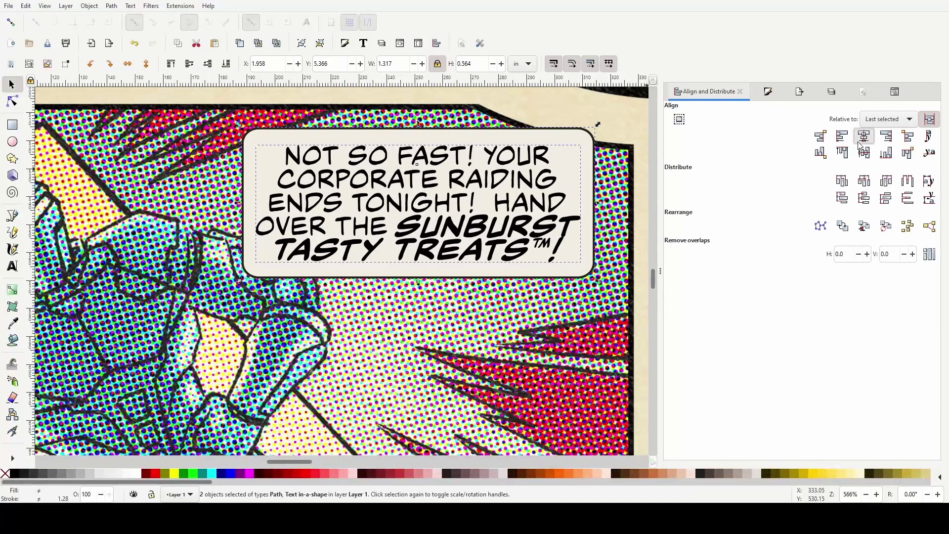
{"action": "key", "text": "ctrl+alt+t"}
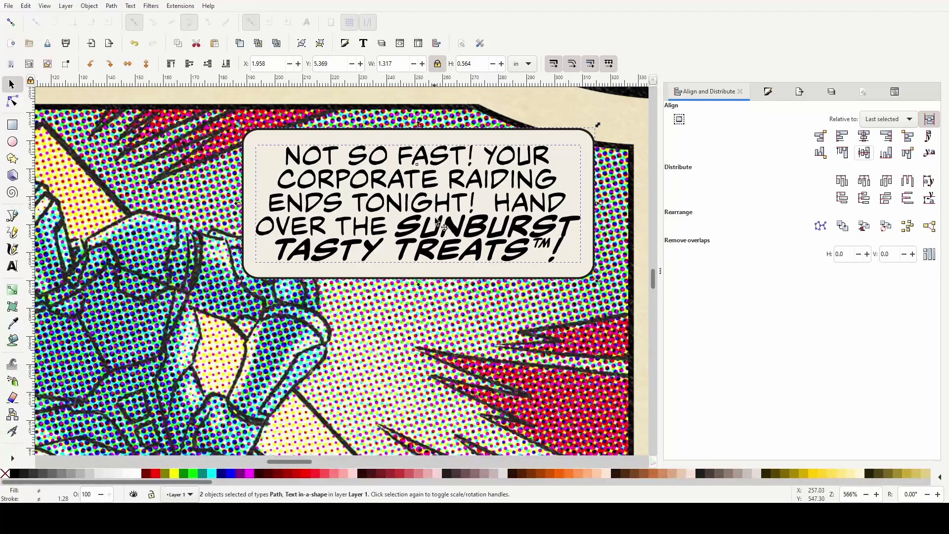
Nudge the dialogue and balloon together up and right to X 2.000, Y 5.348 in
{"action": "scroll", "coordinate": [390, 375], "scroll_direction": "down", "scroll_amount": 1, "text": "ctrl"}
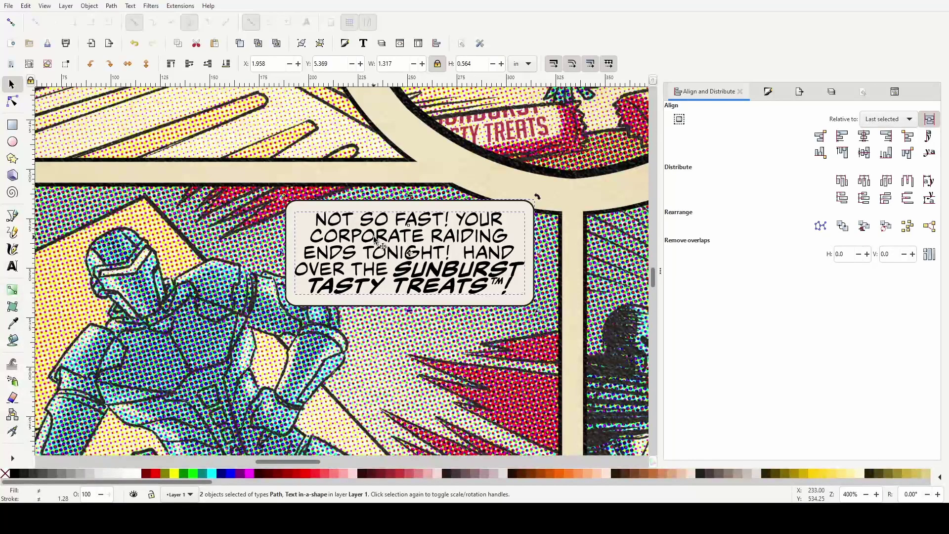
{"action": "left_click", "coordinate": [514, 305], "text": "shift"}
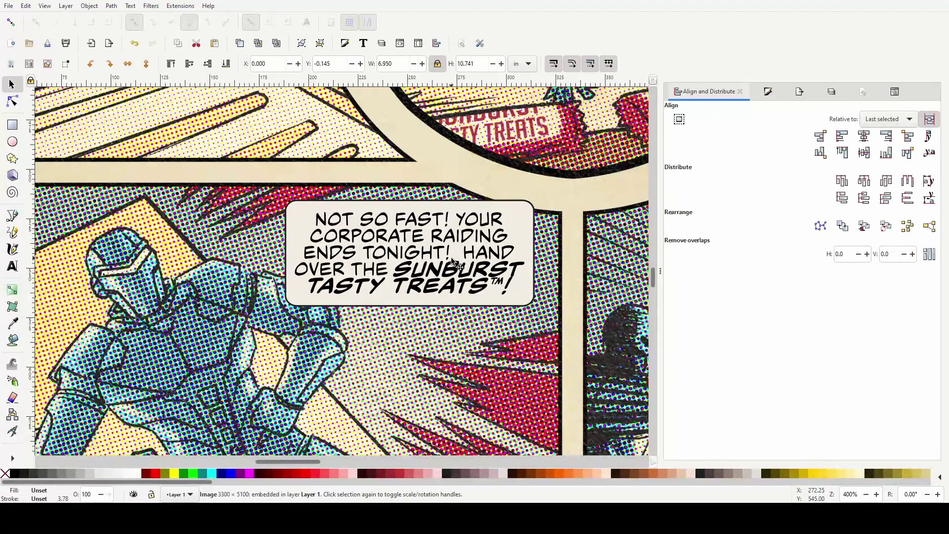
{"action": "left_click", "coordinate": [511, 208], "text": "shift"}
{"action": "key", "text": "Up"}
{"action": "key", "text": "Right"}
{"action": "key", "text": "Right"}
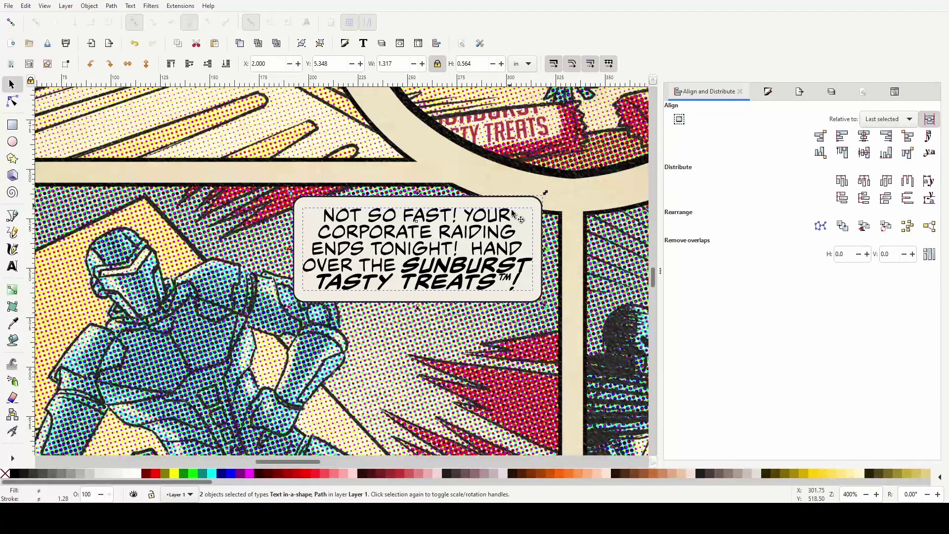
{"action": "left_click", "coordinate": [569, 296]}
Set the dialogue balloon's outline width to 1.6 px
{"action": "left_click", "coordinate": [539, 242]}
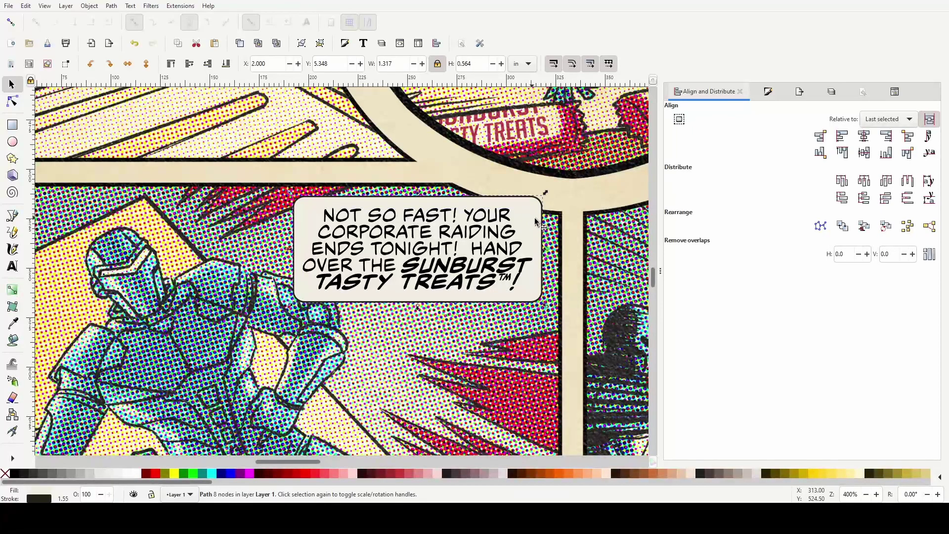
{"action": "left_click", "coordinate": [769, 91]}
{"action": "left_click_drag", "start_coordinate": [716, 133], "coordinate": [702, 133]}
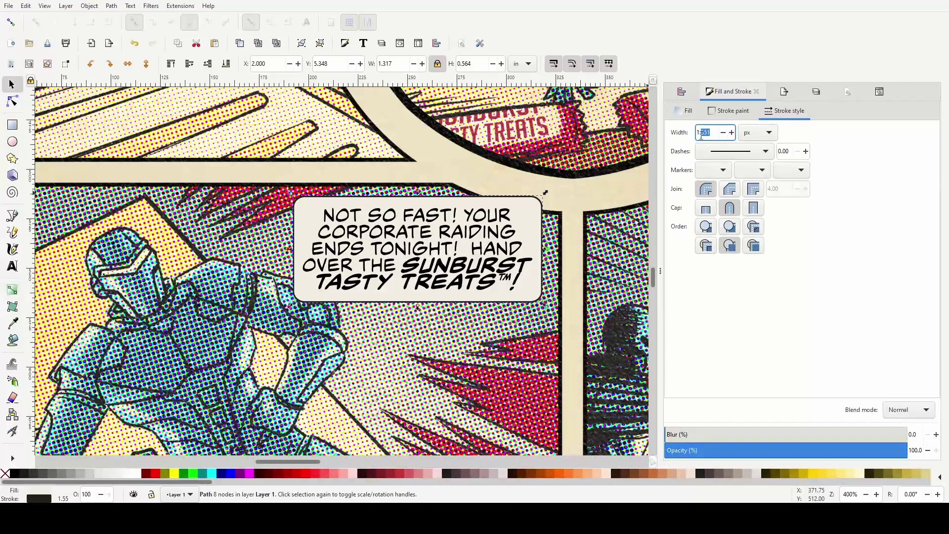
{"action": "type", "text": ".6"}
{"action": "key", "text": "Return"}
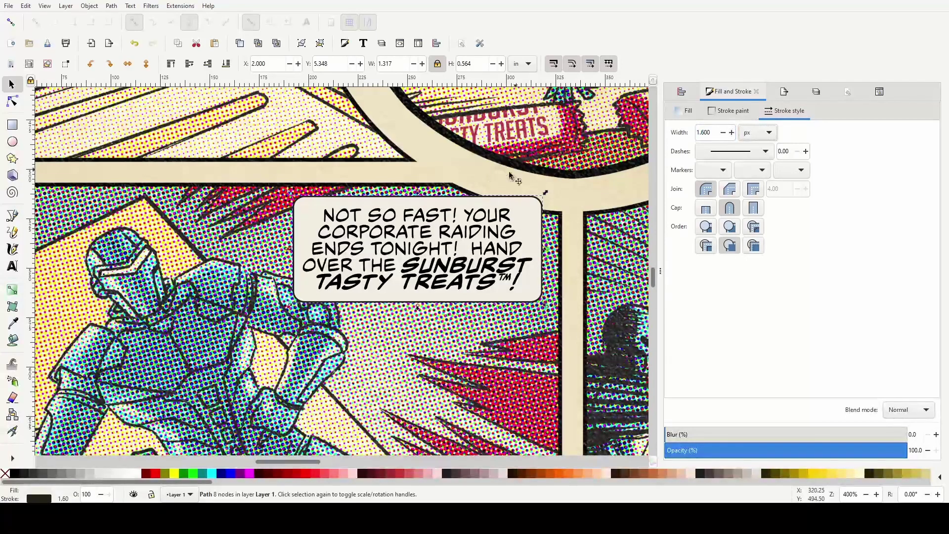
Set all of the dialogue text in the robot's balloon to the Italic font style
{"action": "left_click", "coordinate": [462, 280]}
{"action": "double_click", "coordinate": [455, 274]}
{"action": "key", "text": "ctrl+a"}
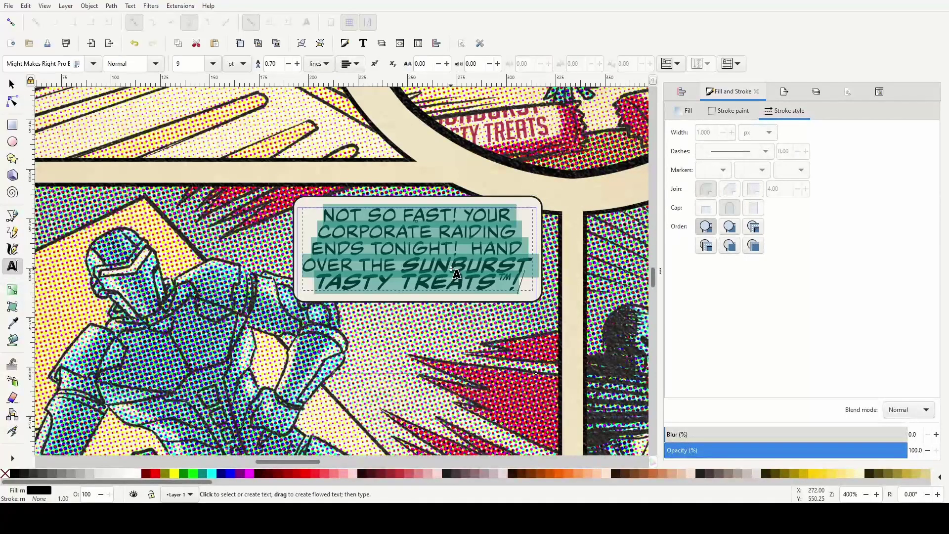
{"action": "key", "text": "ctrl+i"}
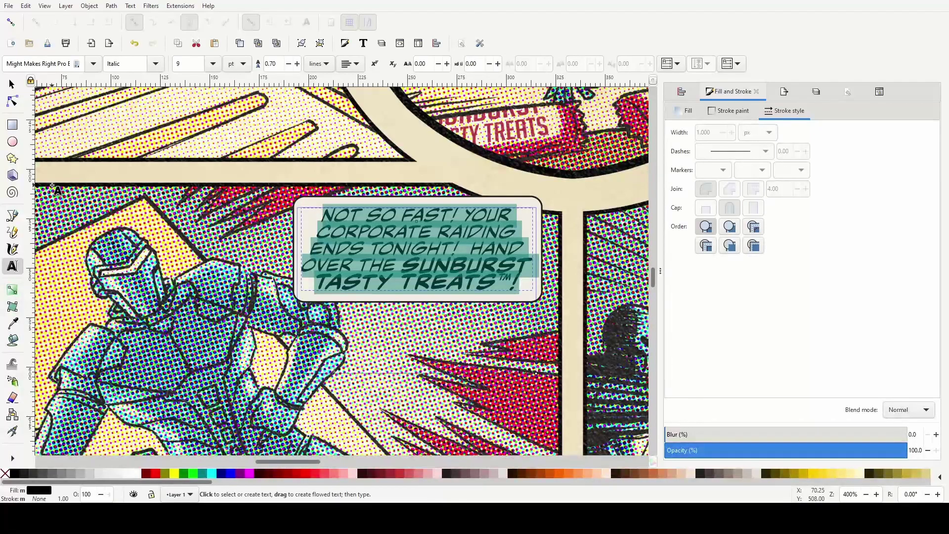
{"action": "left_click", "coordinate": [11, 84]}
{"action": "left_click", "coordinate": [415, 374]}
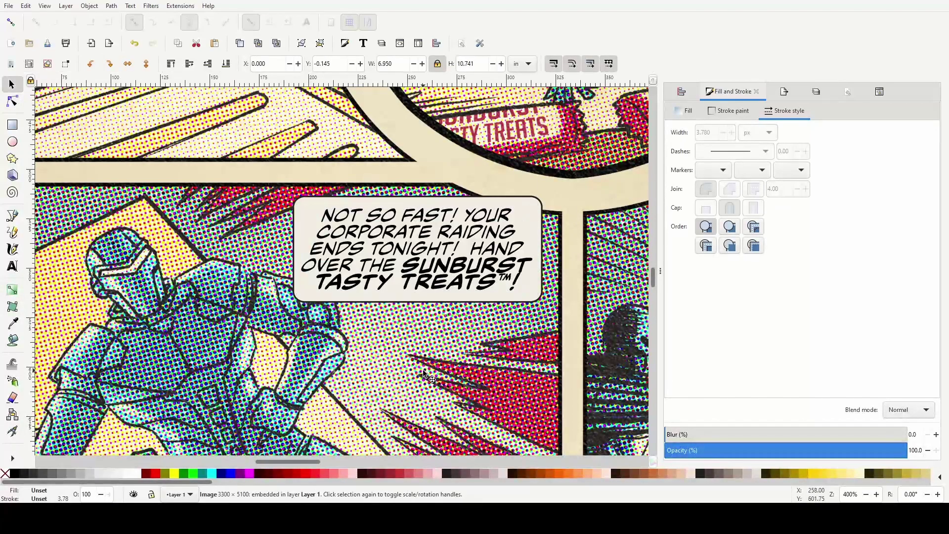
Draw a pointed straight-sided tail about 63 px long with the Pen tool, from the balloon's left edge toward the robot's head
{"action": "scroll", "coordinate": [415, 374], "scroll_direction": "down", "scroll_amount": 2}
{"action": "scroll", "coordinate": [370, 397], "scroll_direction": "up", "scroll_amount": 2}
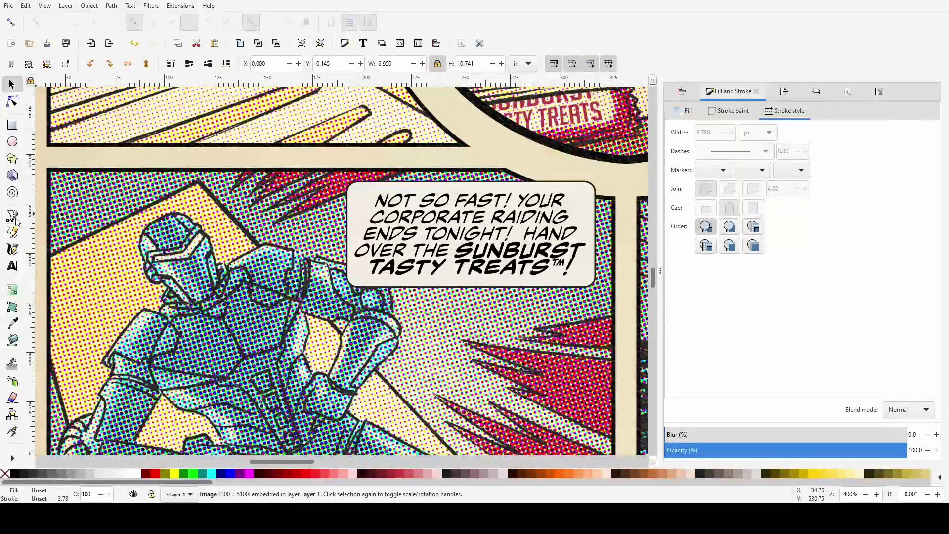
{"action": "left_click", "coordinate": [14, 218]}
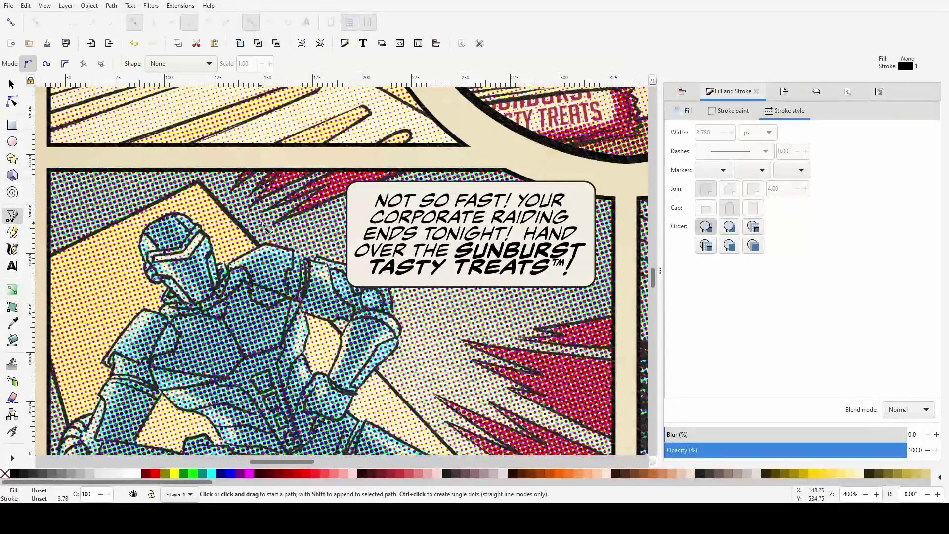
{"action": "left_click", "coordinate": [350, 211]}
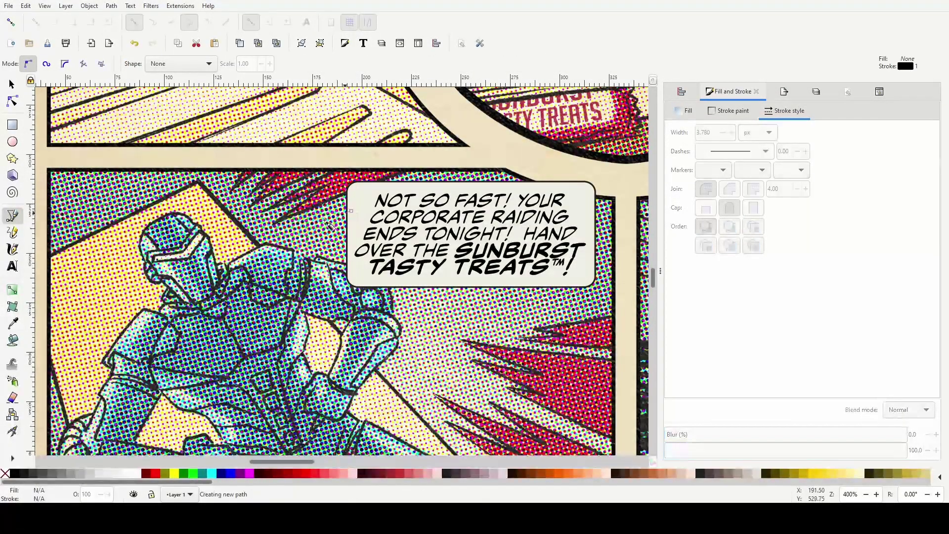
{"action": "left_click", "coordinate": [233, 242]}
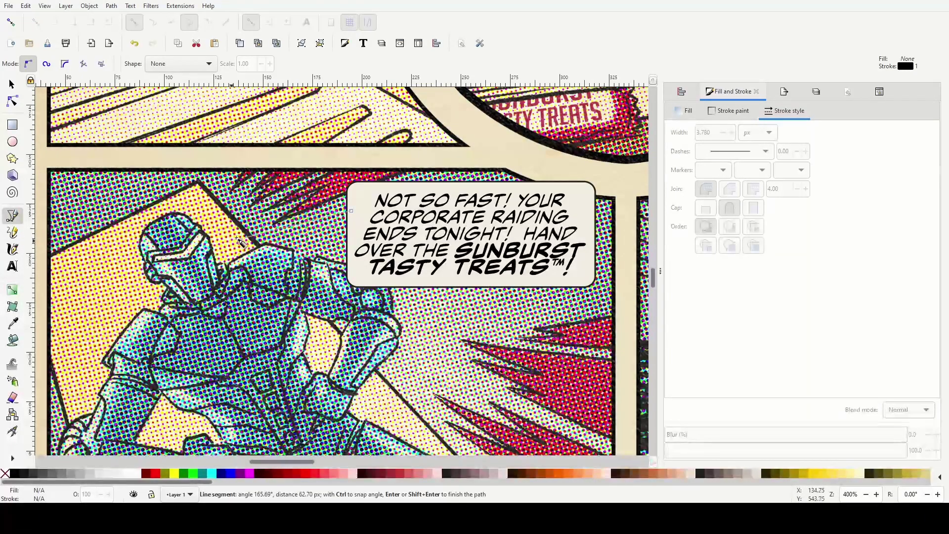
{"action": "left_click", "coordinate": [353, 230]}
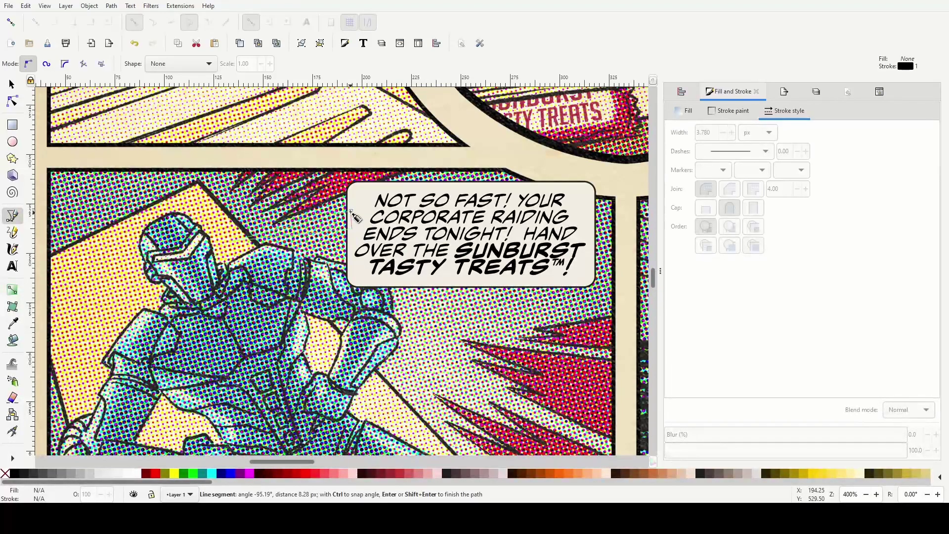
Finish the triangular tail pointing at the armoured figure's head and fill it with the speech balloon's off-white color using the Dropper
{"action": "left_click", "coordinate": [351, 212]}
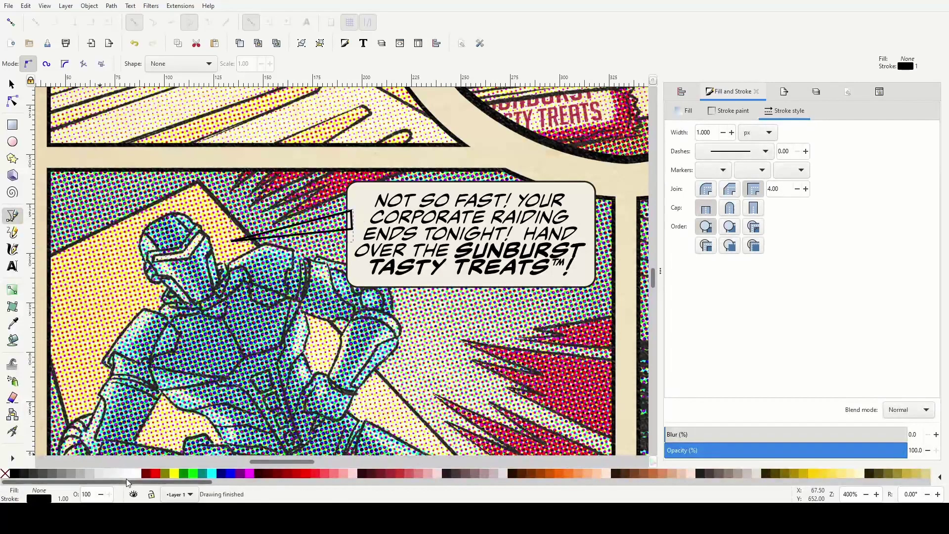
{"action": "left_click", "coordinate": [13, 324]}
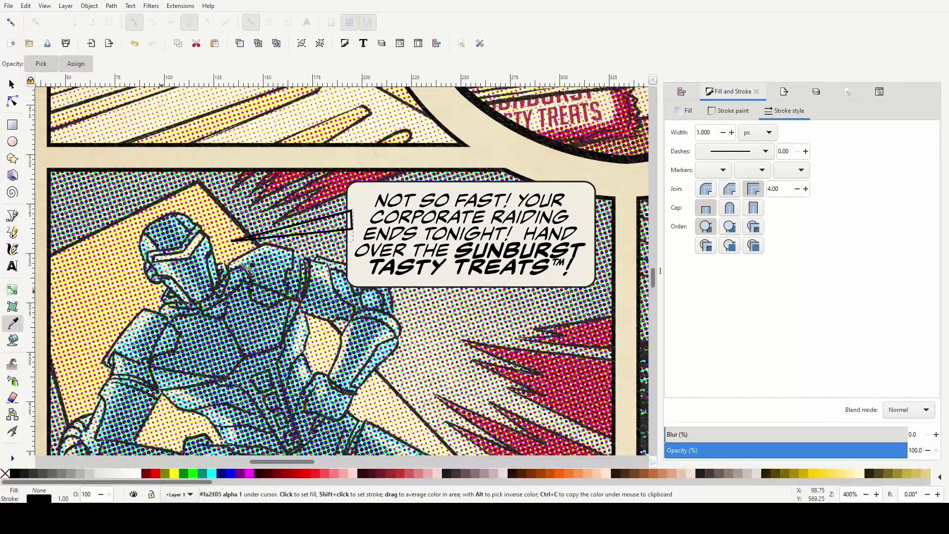
{"action": "left_click", "coordinate": [359, 193]}
{"action": "scroll", "coordinate": [300, 271], "scroll_direction": "up", "scroll_amount": 1}
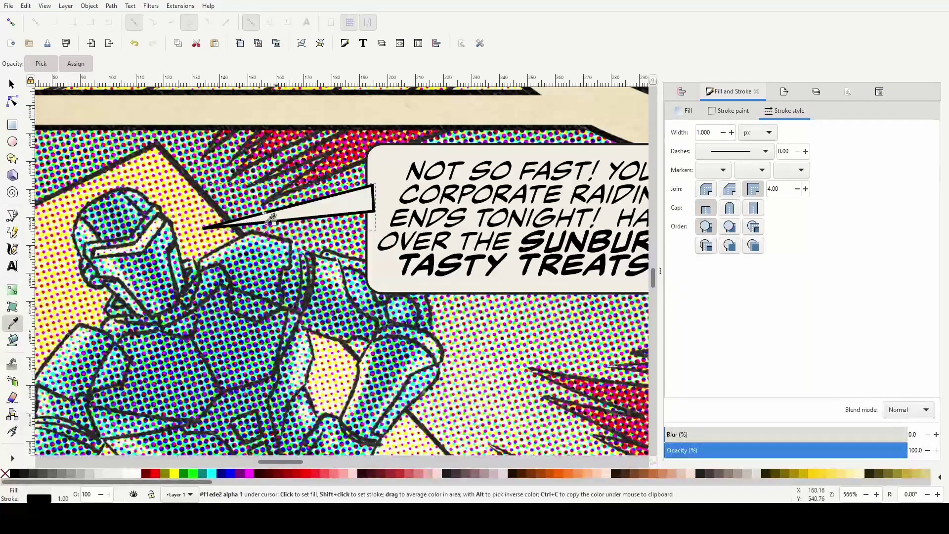
Bend the tail's upper and lower edges downward into gentle curves by reshaping their segments
{"action": "left_click", "coordinate": [12, 101]}
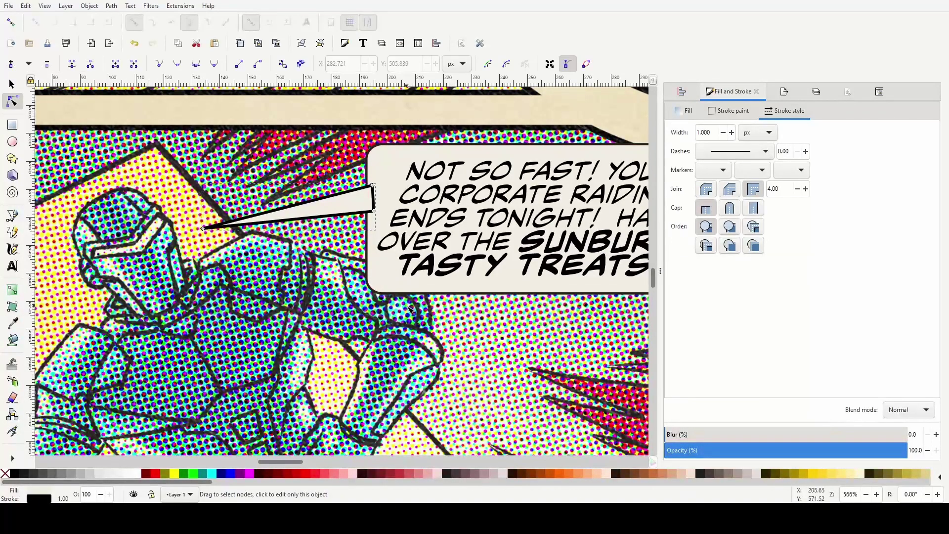
{"action": "scroll", "coordinate": [349, 263], "scroll_direction": "up", "scroll_amount": 1}
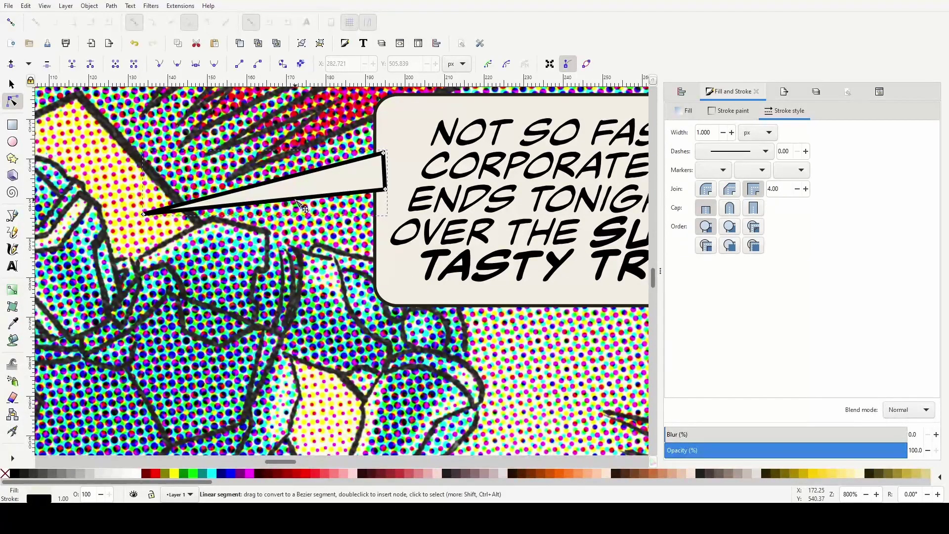
{"action": "mouse_move", "coordinate": [295, 201]}
{"action": "left_mouse_down"}
{"action": "mouse_move", "coordinate": [300, 222]}
{"action": "mouse_move", "coordinate": [293, 209]}
{"action": "left_mouse_up"}
{"action": "key", "text": "ctrl+z"}
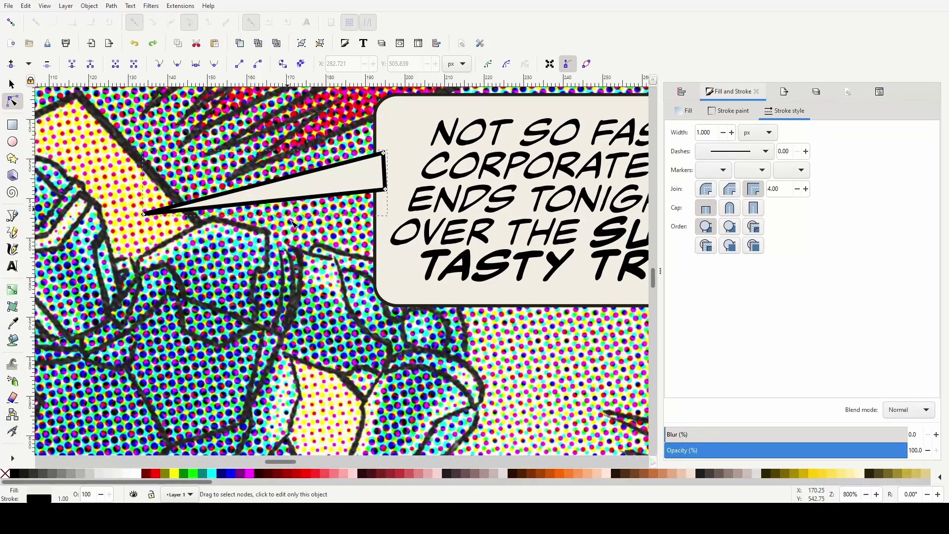
{"action": "scroll", "coordinate": [293, 221], "scroll_direction": "up", "scroll_amount": 1}
{"action": "left_click_drag", "start_coordinate": [294, 190], "coordinate": [276, 201]}
{"action": "mouse_move", "coordinate": [282, 159]}
{"action": "left_mouse_down"}
{"action": "mouse_move", "coordinate": [289, 168]}
{"action": "mouse_move", "coordinate": [279, 170]}
{"action": "left_mouse_up"}
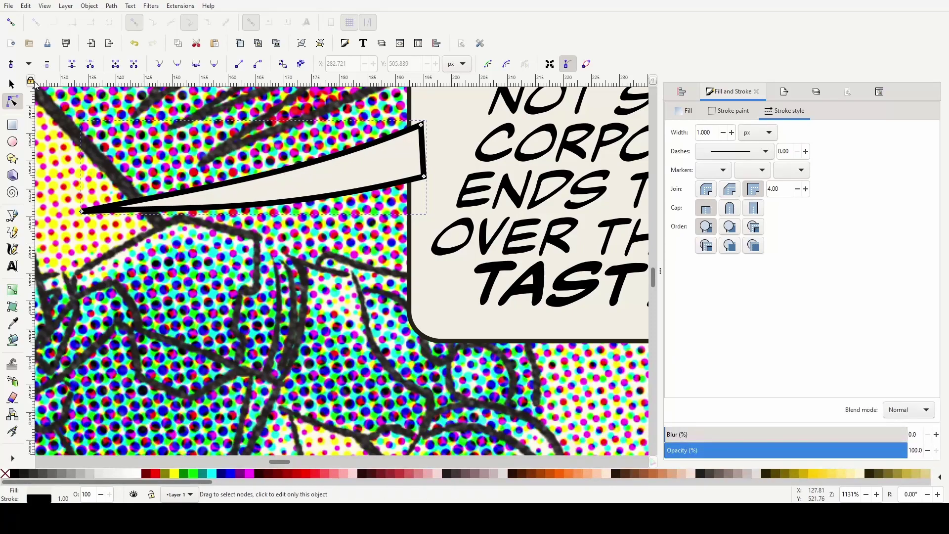
Merge the curved tail and the "NOT SO FAST!" speech balloon into one shape with Union
{"action": "left_click", "coordinate": [12, 85]}
{"action": "scroll", "coordinate": [217, 163], "scroll_direction": "down", "scroll_amount": 2}
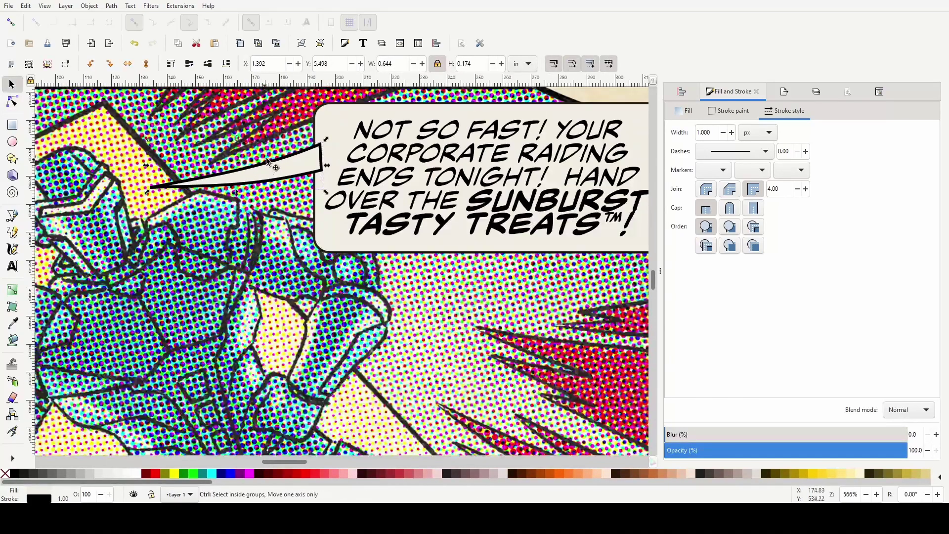
{"action": "left_click", "coordinate": [519, 105], "text": "shift"}
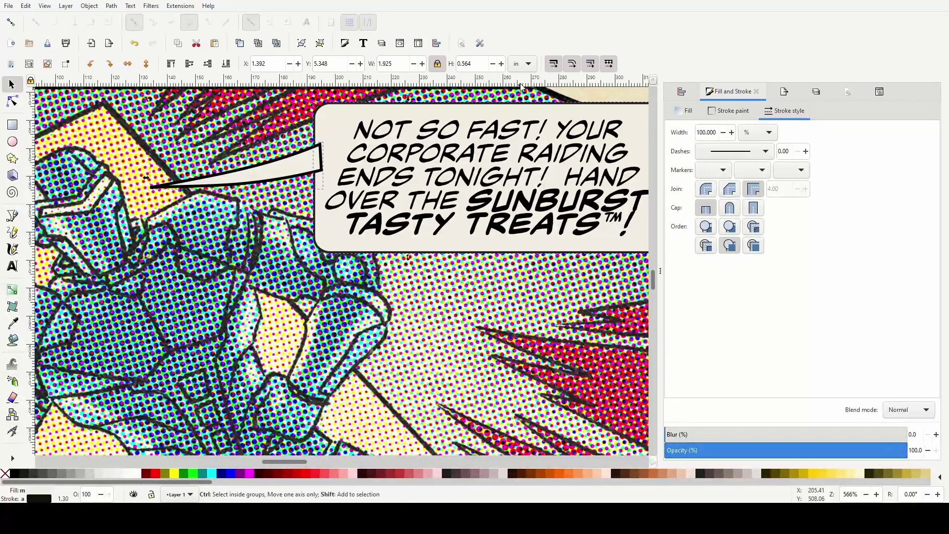
{"action": "key", "text": "ctrl+plus"}
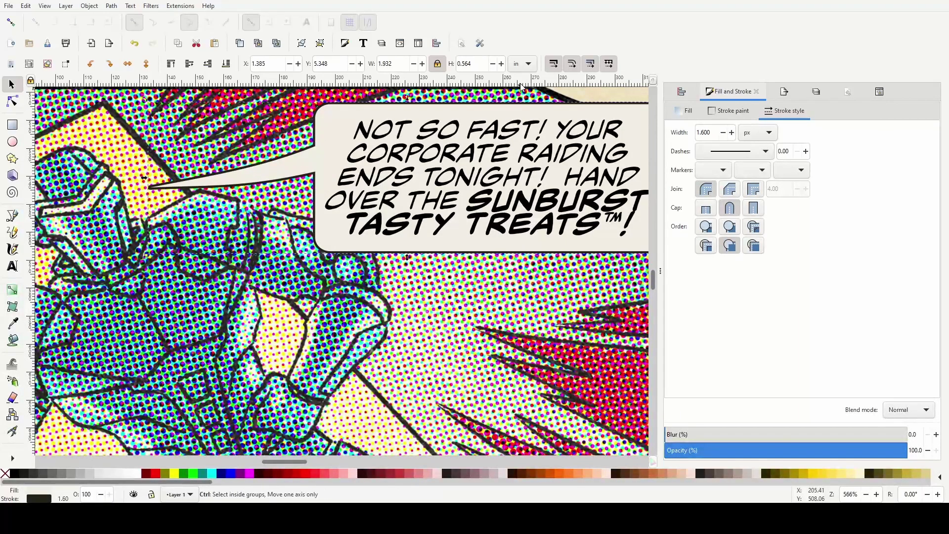
{"action": "scroll", "coordinate": [460, 168], "scroll_direction": "down", "scroll_amount": 2}
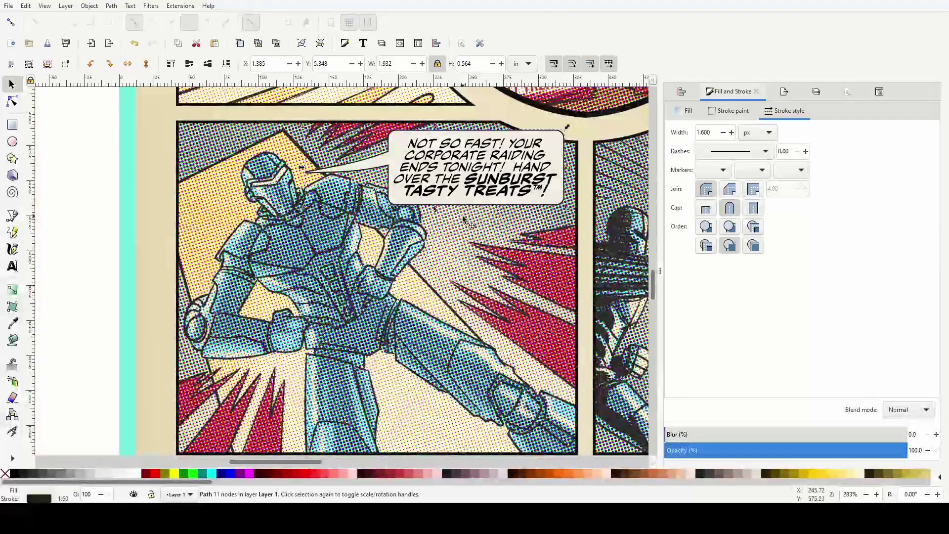
{"action": "scroll", "coordinate": [464, 220], "scroll_direction": "down", "scroll_amount": 1}
{"action": "left_click", "coordinate": [191, 244]}
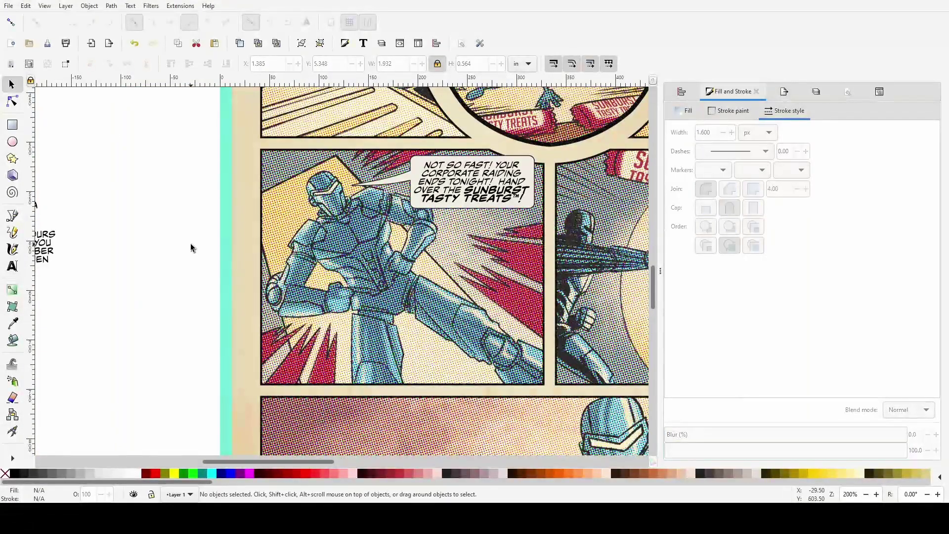
Move the loose "POW!" and "OOF!" texts beside the comic page closer to the page
{"action": "scroll", "coordinate": [191, 245], "scroll_direction": "down", "scroll_amount": 2}
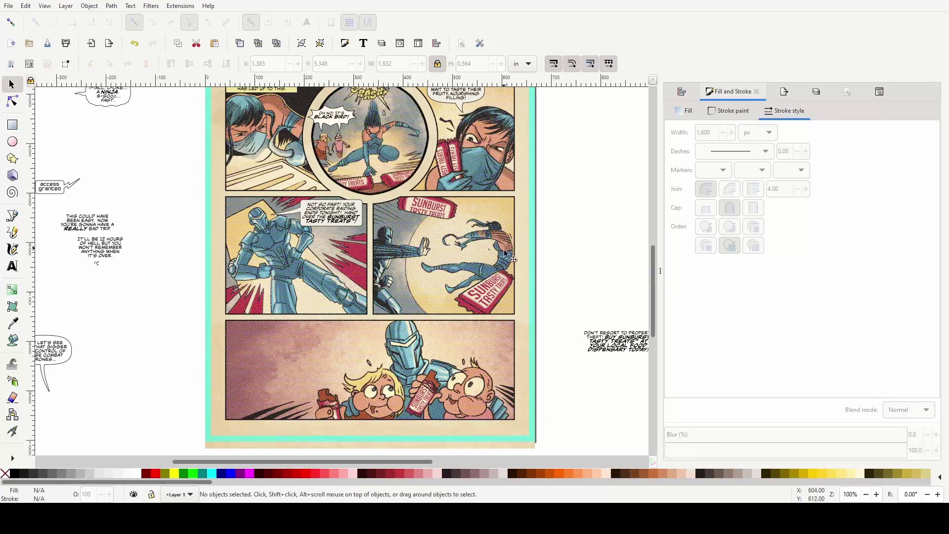
{"action": "scroll", "coordinate": [583, 254], "scroll_direction": "down", "scroll_amount": 5}
{"action": "scroll", "coordinate": [582, 254], "scroll_direction": "up", "scroll_amount": 5}
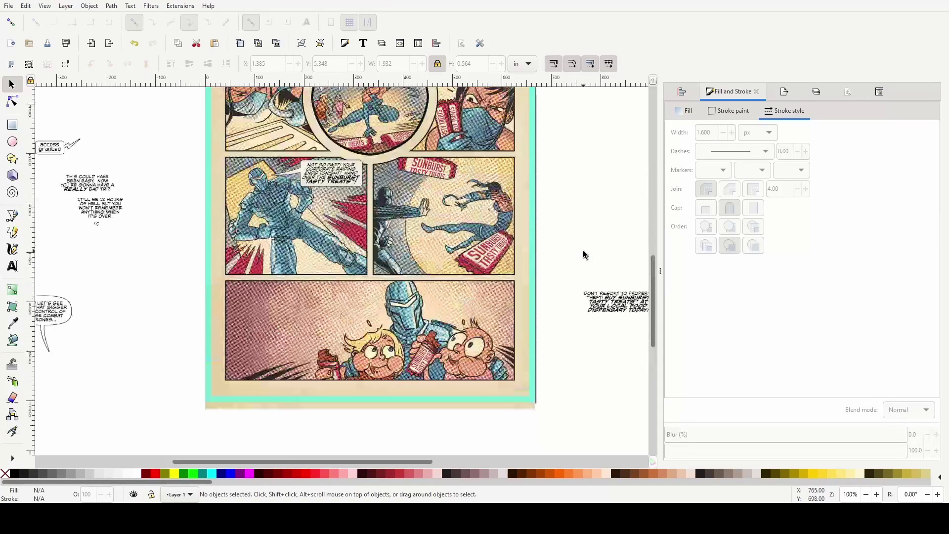
{"action": "scroll", "coordinate": [582, 254], "scroll_direction": "down", "scroll_amount": 2, "text": "ctrl"}
{"action": "scroll", "coordinate": [579, 252], "scroll_direction": "down", "scroll_amount": 4}
{"action": "scroll", "coordinate": [581, 249], "scroll_direction": "up", "scroll_amount": 6}
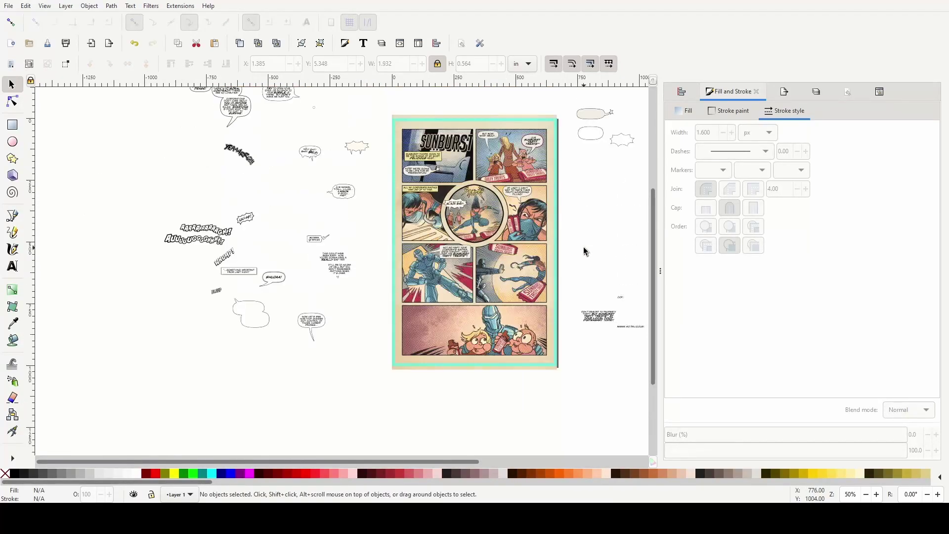
{"action": "scroll", "coordinate": [596, 239], "scroll_direction": "right", "scroll_amount": 4}
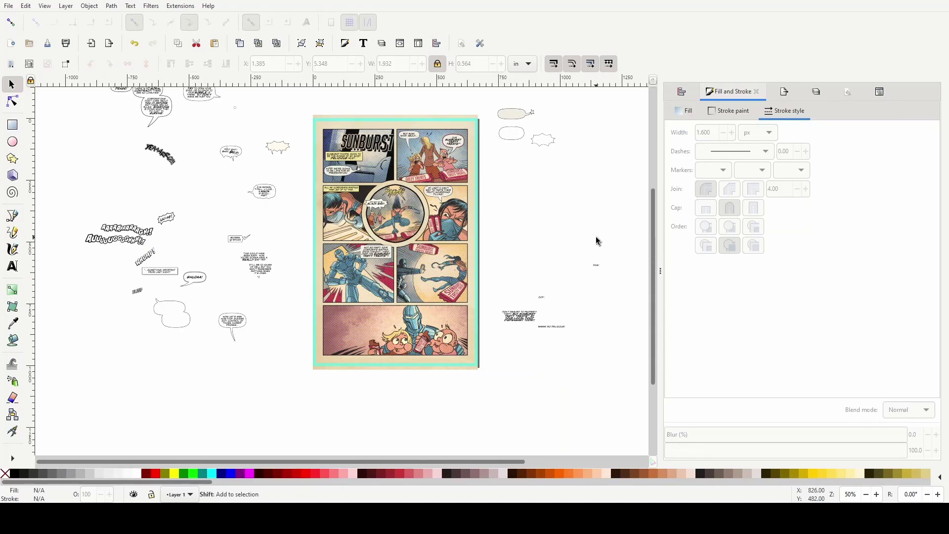
{"action": "scroll", "coordinate": [519, 281], "scroll_direction": "up", "scroll_amount": 2, "text": "ctrl"}
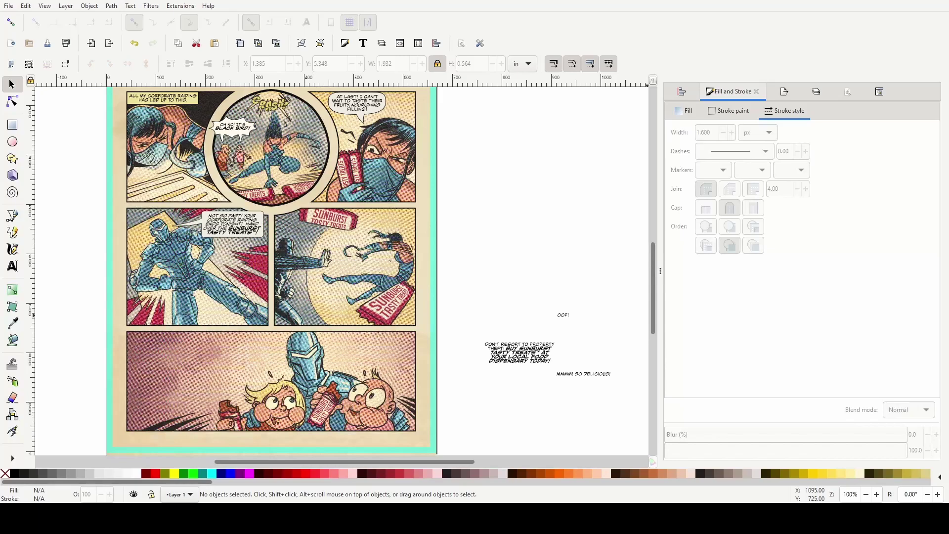
{"action": "scroll", "coordinate": [535, 268], "scroll_direction": "right", "scroll_amount": 4}
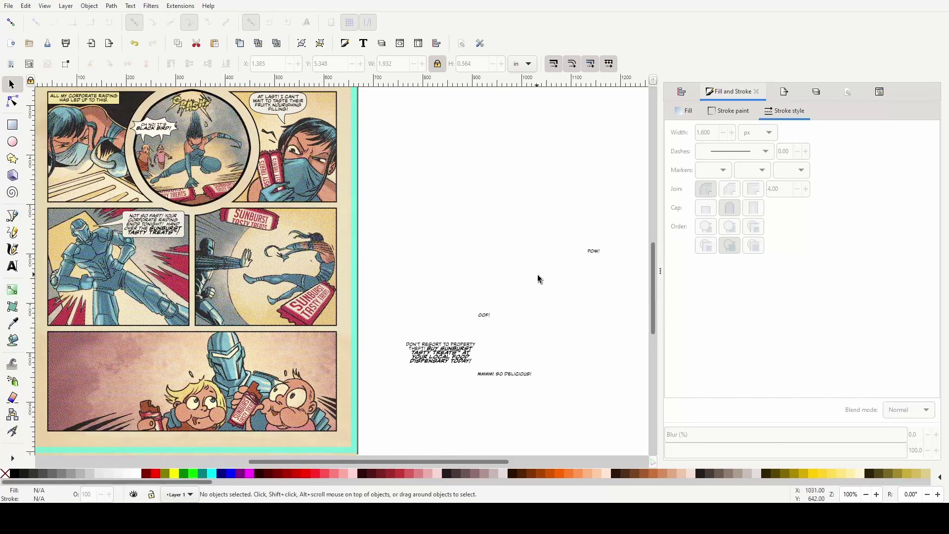
{"action": "left_click", "coordinate": [593, 253]}
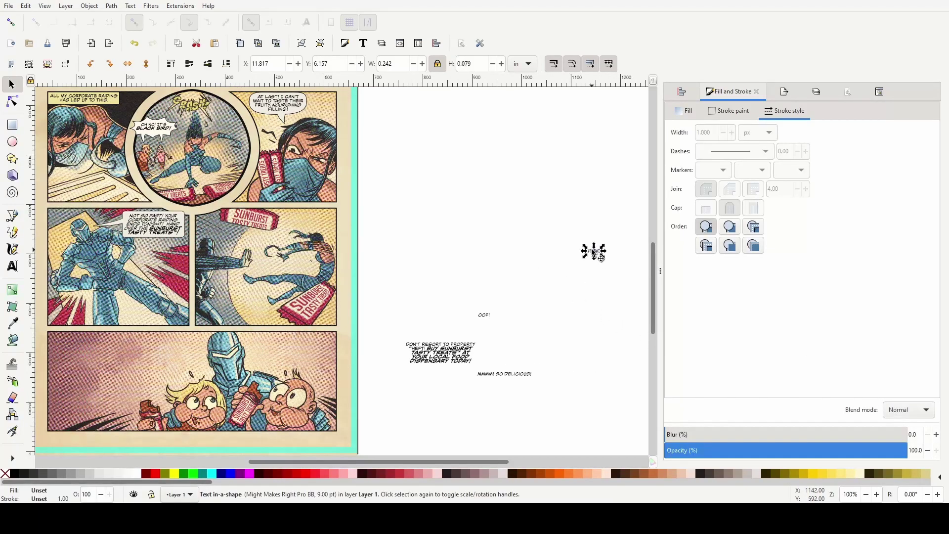
{"action": "left_click_drag", "start_coordinate": [593, 253], "coordinate": [432, 243]}
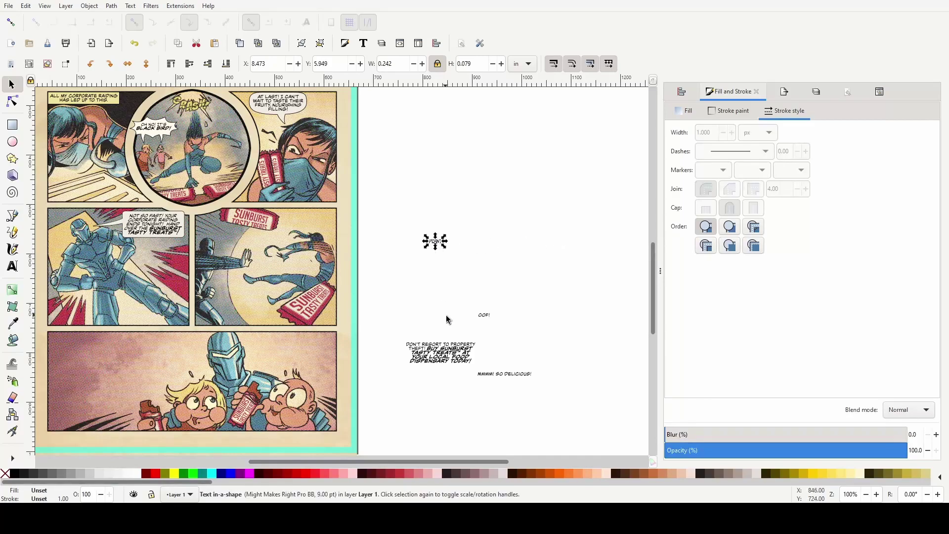
{"action": "left_click", "coordinate": [488, 317]}
{"action": "left_click_drag", "start_coordinate": [488, 317], "coordinate": [460, 278]}
{"action": "left_click", "coordinate": [428, 287]}
Raise the jagged burst balloon of the "ULLGF!" lettering above its text
{"action": "scroll", "coordinate": [412, 301], "scroll_direction": "left", "scroll_amount": 8}
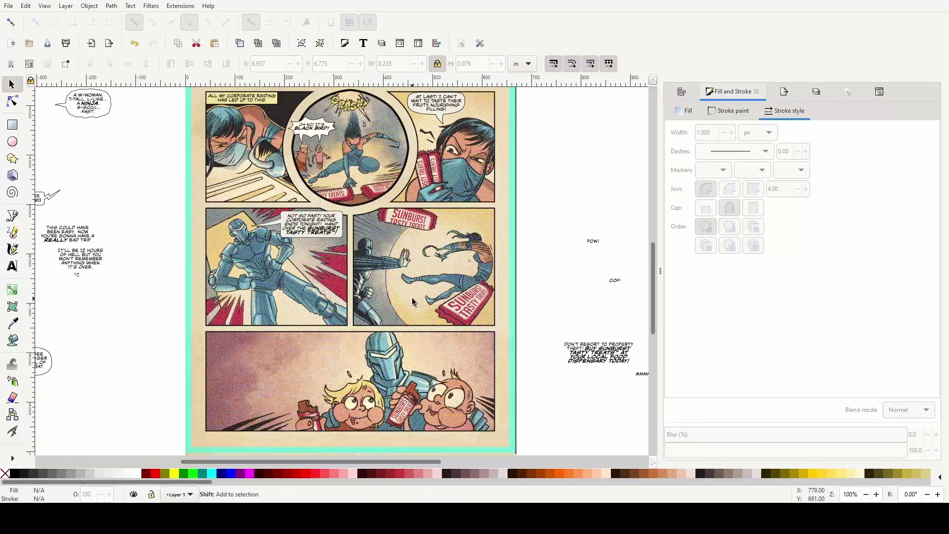
{"action": "scroll", "coordinate": [412, 301], "scroll_direction": "left", "scroll_amount": 16}
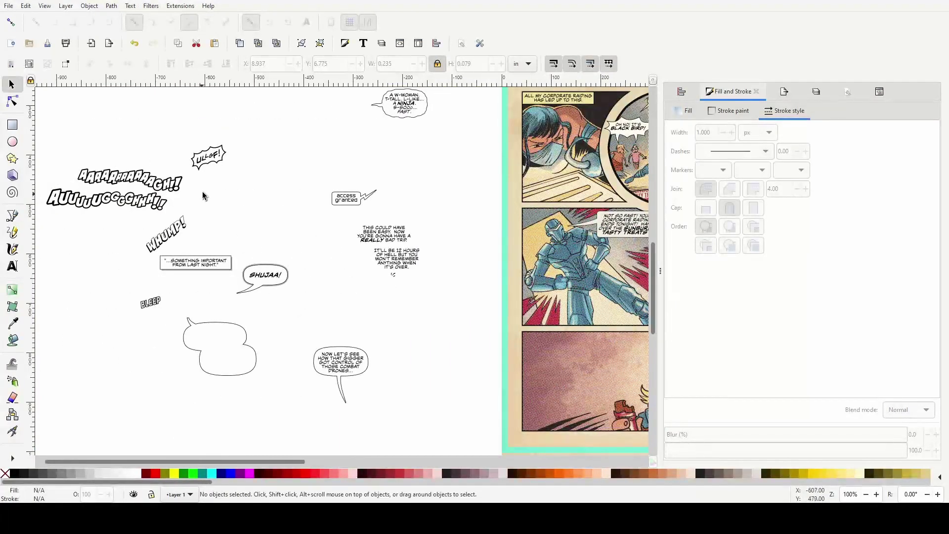
{"action": "left_click", "coordinate": [205, 167]}
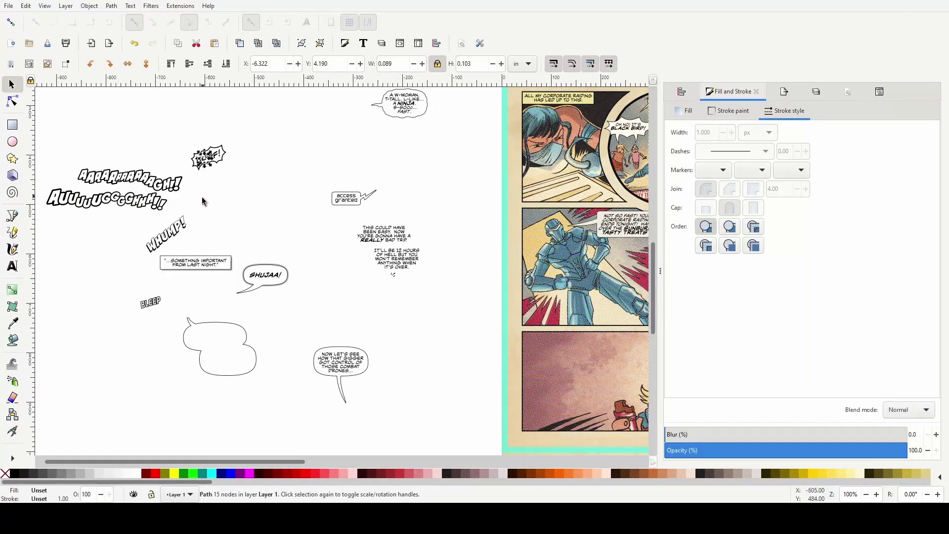
{"action": "scroll", "coordinate": [203, 198], "scroll_direction": "up", "scroll_amount": 2, "text": "ctrl"}
{"action": "left_click", "coordinate": [246, 189]}
{"action": "scroll", "coordinate": [247, 193], "scroll_direction": "up", "scroll_amount": 6}
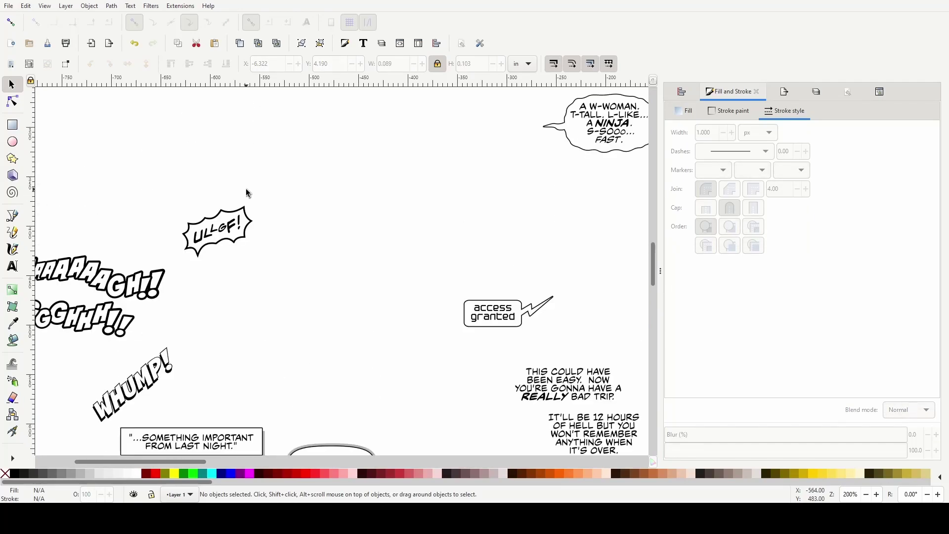
{"action": "left_click", "coordinate": [251, 225]}
{"action": "key", "text": "Page_Up"}
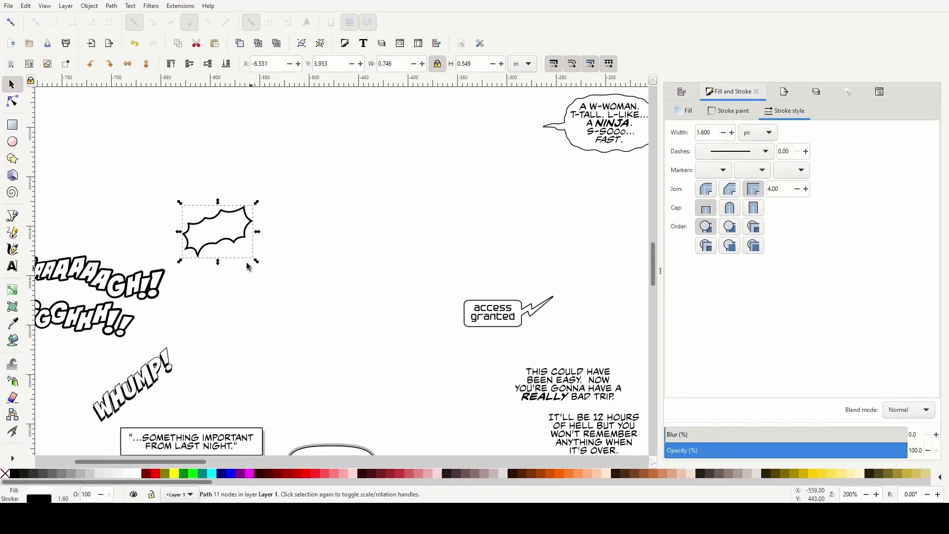
Move the burst balloon across the comic page and place it around the "OOF!" text
{"action": "scroll", "coordinate": [294, 291], "scroll_direction": "down", "scroll_amount": 3, "text": "ctrl"}
{"action": "left_click_drag", "start_coordinate": [267, 262], "coordinate": [616, 318]}
{"action": "scroll", "coordinate": [621, 320], "scroll_direction": "right", "scroll_amount": 4}
{"action": "scroll", "coordinate": [621, 320], "scroll_direction": "right", "scroll_amount": 8}
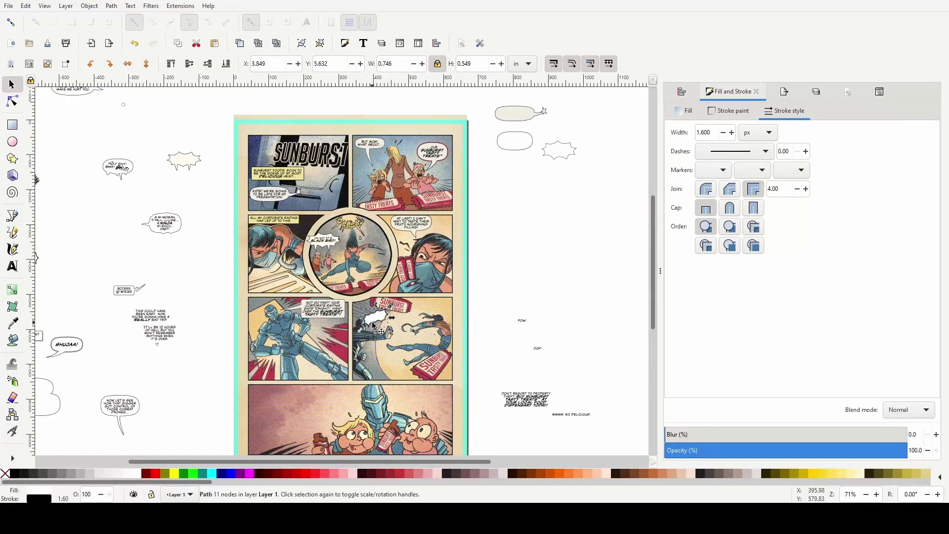
{"action": "left_click_drag", "start_coordinate": [383, 322], "coordinate": [544, 356]}
{"action": "scroll", "coordinate": [564, 359], "scroll_direction": "up", "scroll_amount": 4}
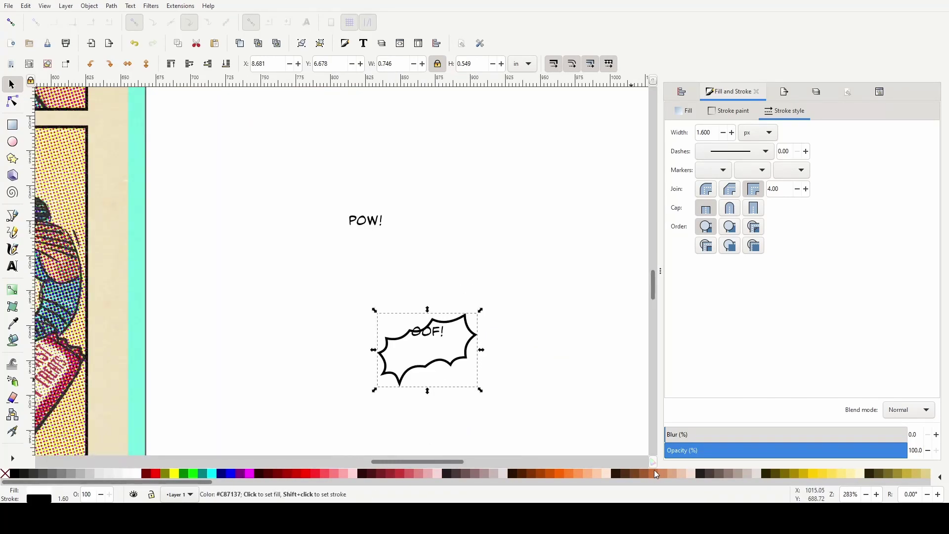
{"action": "scroll", "coordinate": [546, 360], "scroll_direction": "up", "scroll_amount": 4}
{"action": "scroll", "coordinate": [546, 341], "scroll_direction": "down", "scroll_amount": 6}
{"action": "scroll", "coordinate": [544, 306], "scroll_direction": "up", "scroll_amount": 2}
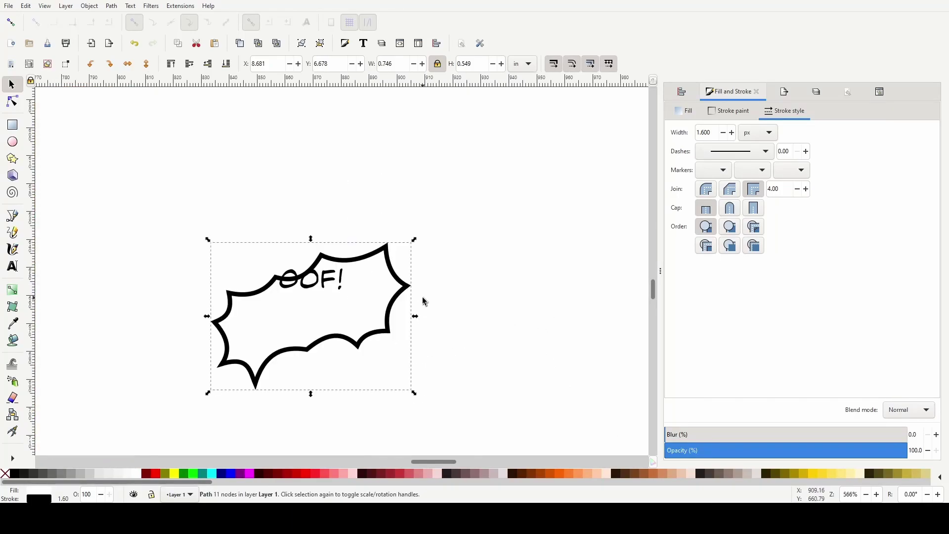
{"action": "left_click_drag", "start_coordinate": [361, 309], "coordinate": [370, 257]}
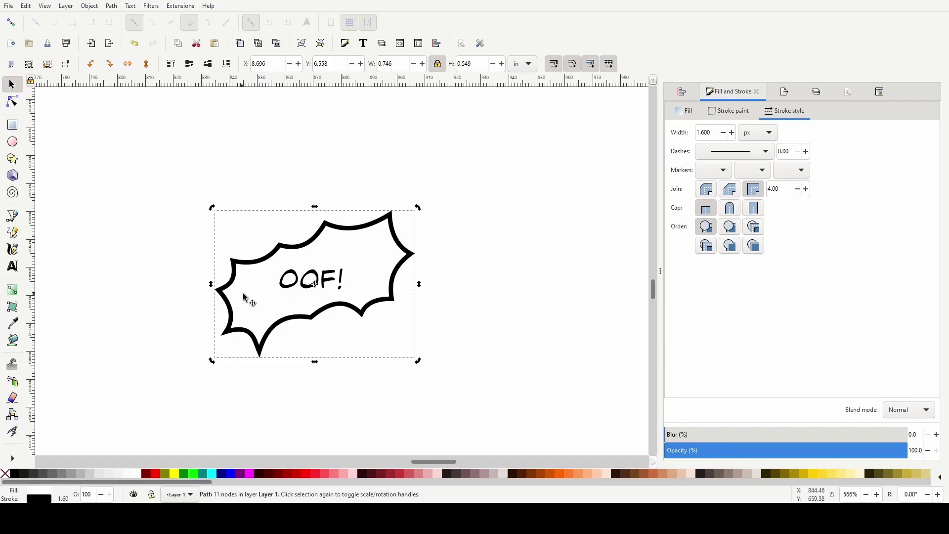
Make the burst balloon narrower and shorter so it fits the "OOF!" text more closely
{"action": "left_click_drag", "start_coordinate": [211, 285], "coordinate": [239, 292]}
{"action": "left_click", "coordinate": [298, 319]}
{"action": "left_click_drag", "start_coordinate": [326, 364], "coordinate": [325, 348]}
Rotate the "OOF!" text upward to match the burst balloon's slant and enlarge it to about 11.49 pt
{"action": "left_click", "coordinate": [329, 277]}
{"action": "left_click", "coordinate": [330, 280]}
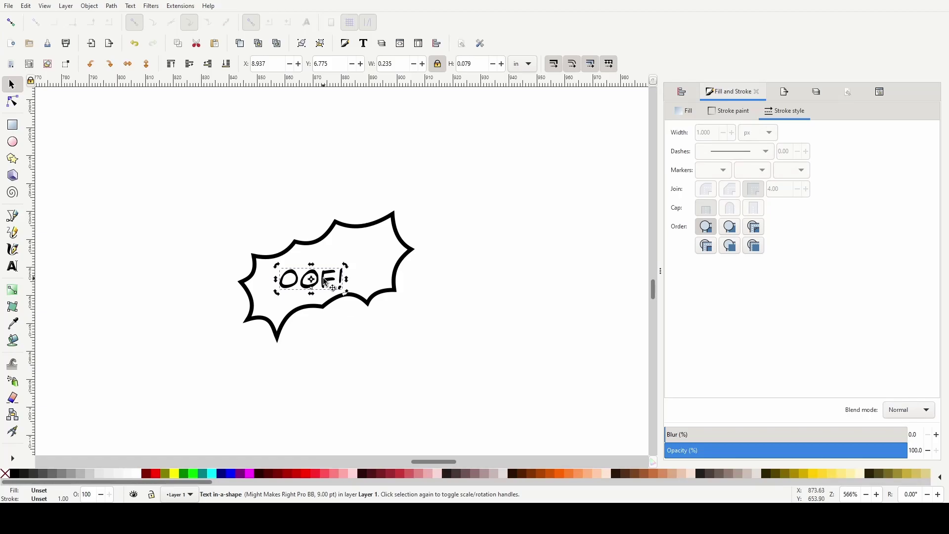
{"action": "left_click_drag", "start_coordinate": [345, 267], "coordinate": [365, 247]}
{"action": "left_click", "coordinate": [328, 274]}
Set all of the "OOF!" text to italic after trying bold
{"action": "key", "text": "t"}
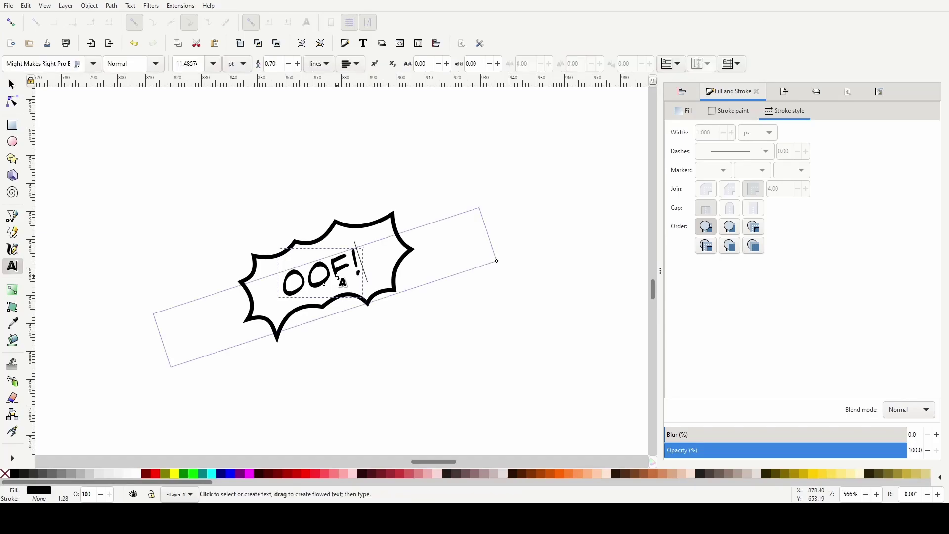
{"action": "key", "text": "ctrl+a"}
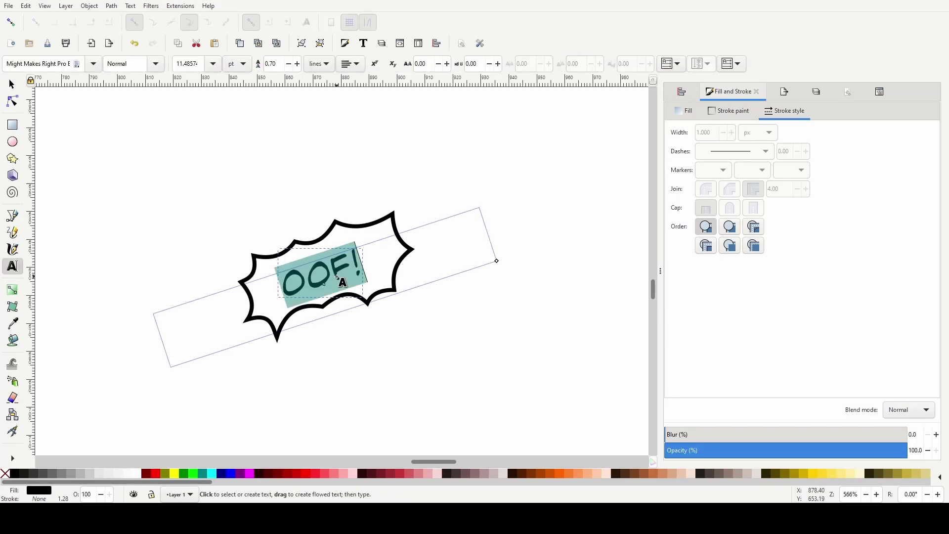
{"action": "key", "text": "ctrl+b"}
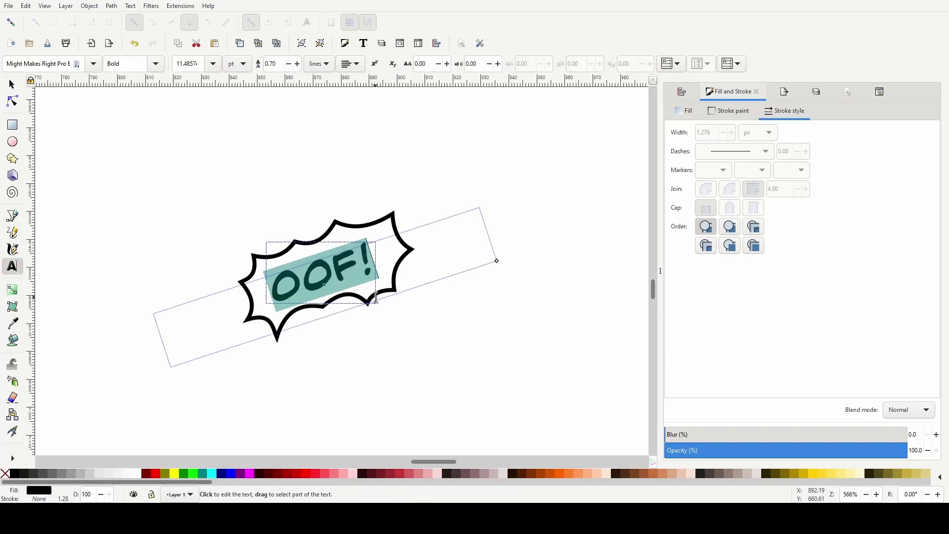
{"action": "key", "text": "ctrl+b"}
{"action": "key", "text": "ctrl+i"}
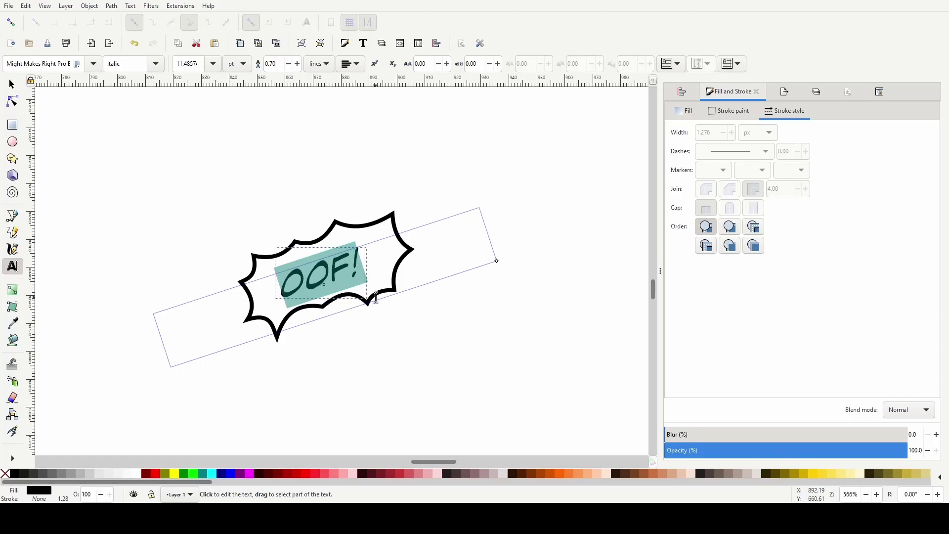
{"action": "left_click", "coordinate": [9, 91]}
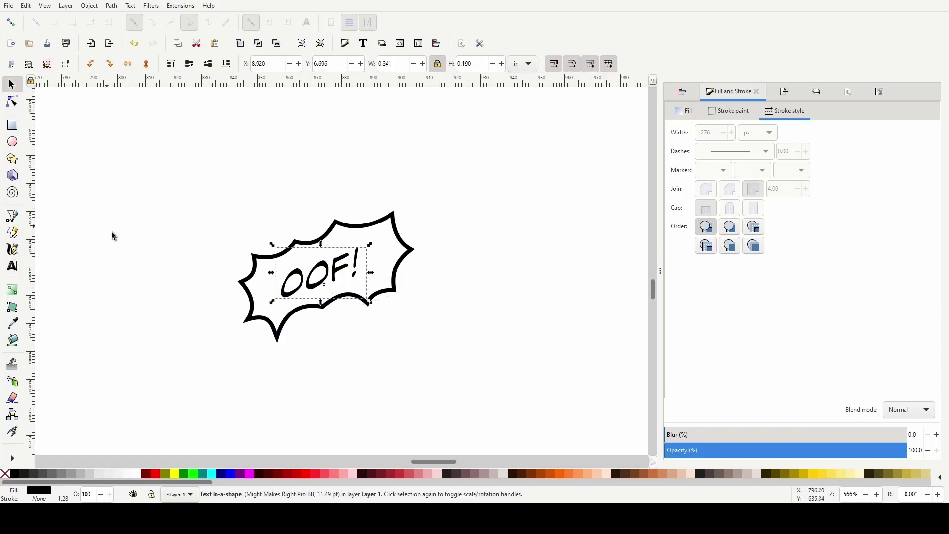
Shrink the burst balloon around "OOF!" slightly, to about 0.64 in wide and 0.48 in tall
{"action": "left_click", "coordinate": [324, 375]}
{"action": "scroll", "coordinate": [318, 351], "scroll_direction": "up", "scroll_amount": 2}
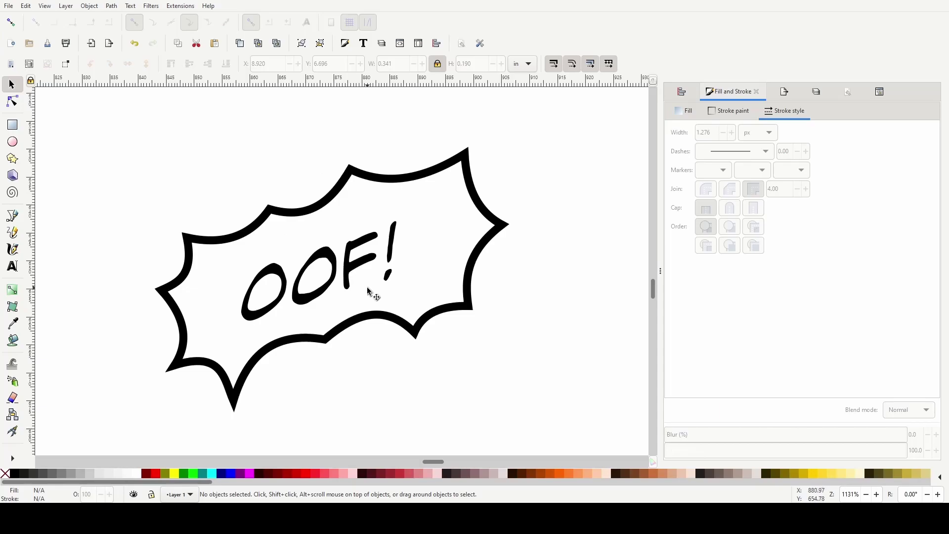
{"action": "left_click", "coordinate": [497, 233]}
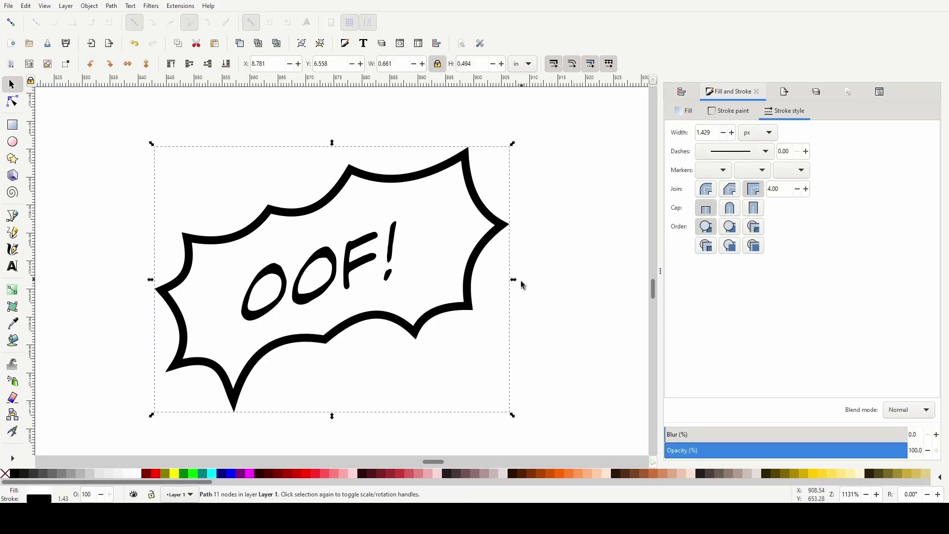
{"action": "left_click_drag", "start_coordinate": [516, 147], "coordinate": [504, 152]}
Nudge the "OOF!" text slightly right and up to centre it within the burst balloon
{"action": "left_click", "coordinate": [327, 289]}
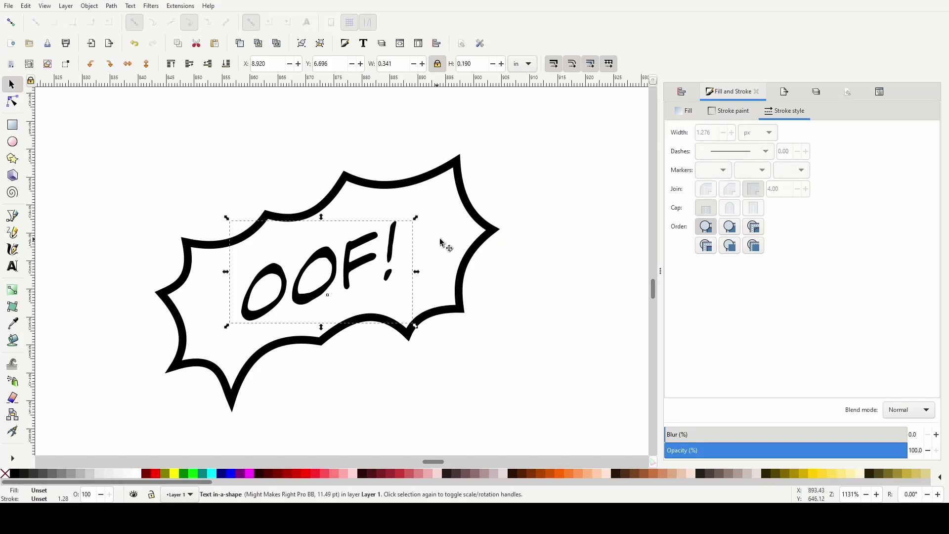
{"action": "left_click", "coordinate": [461, 236], "text": "shift"}
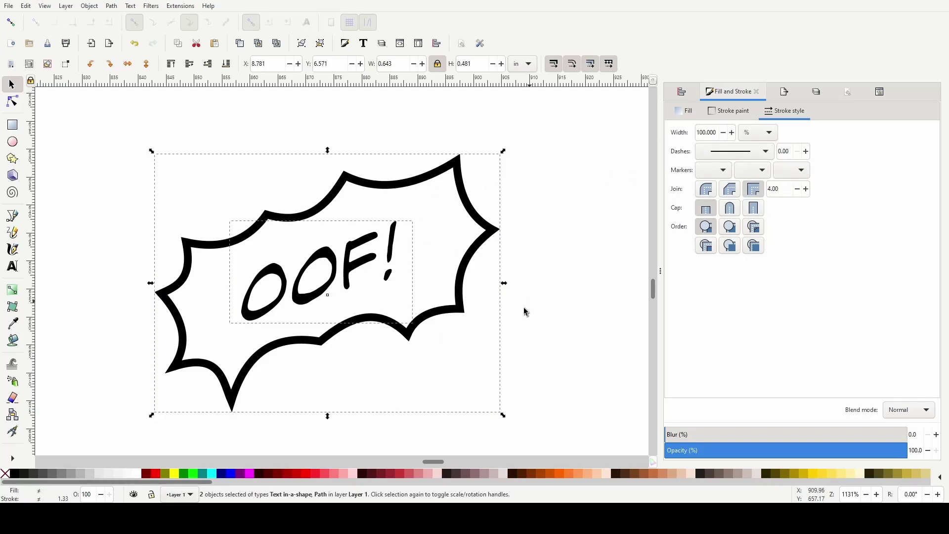
{"action": "left_click", "coordinate": [533, 392]}
{"action": "left_click", "coordinate": [352, 277]}
{"action": "left_click_drag", "start_coordinate": [349, 275], "coordinate": [354, 272]}
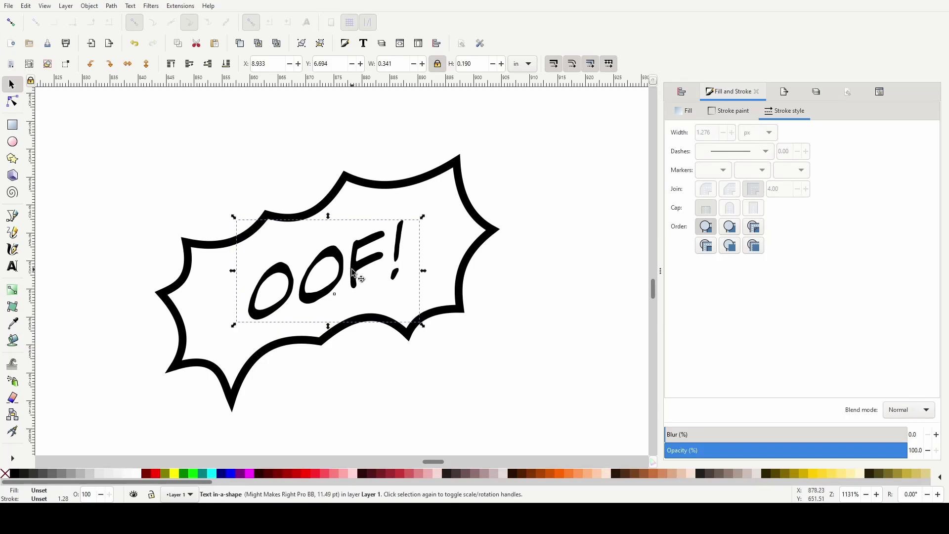
{"action": "left_click", "coordinate": [484, 400]}
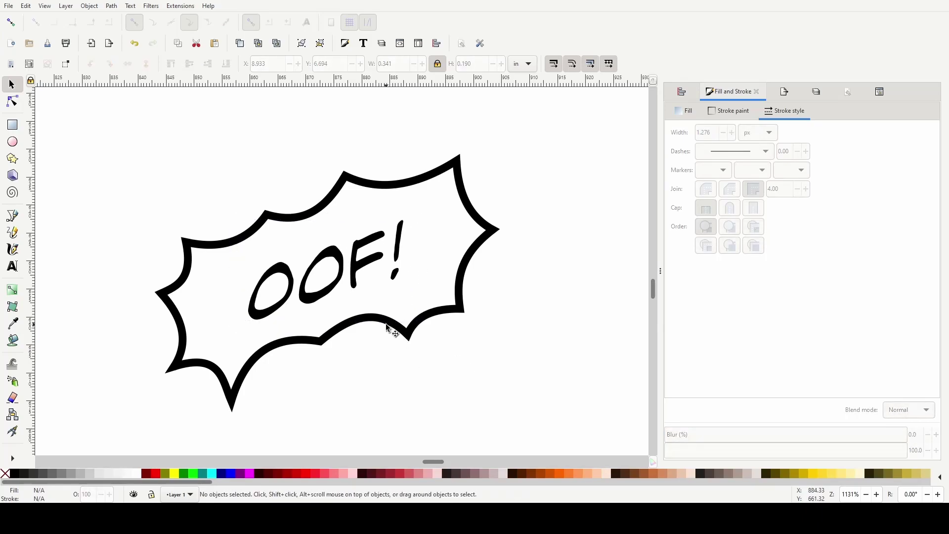
Enlarge only the first "O" of "OOF!" to about 12.49 pt
{"action": "left_click", "coordinate": [387, 327]}
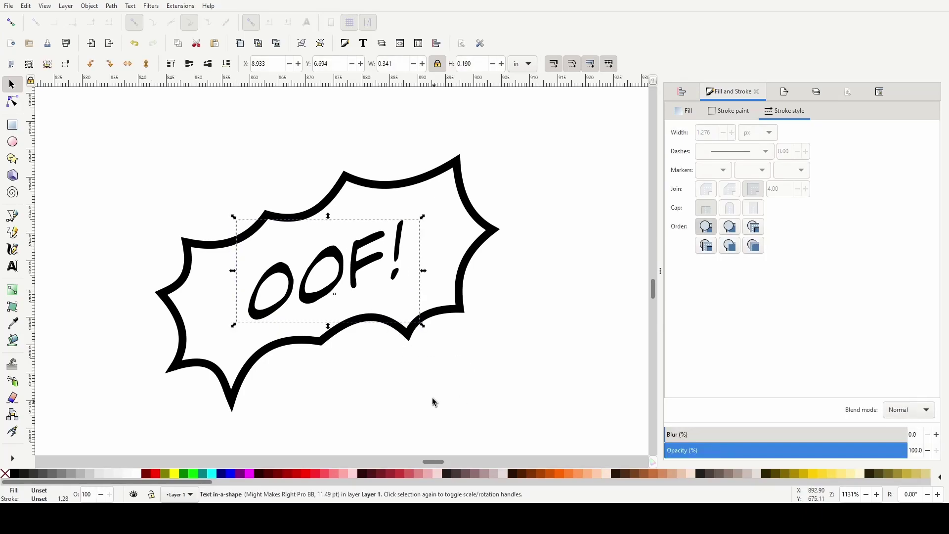
{"action": "double_click", "coordinate": [287, 284]}
{"action": "left_click", "coordinate": [288, 284]}
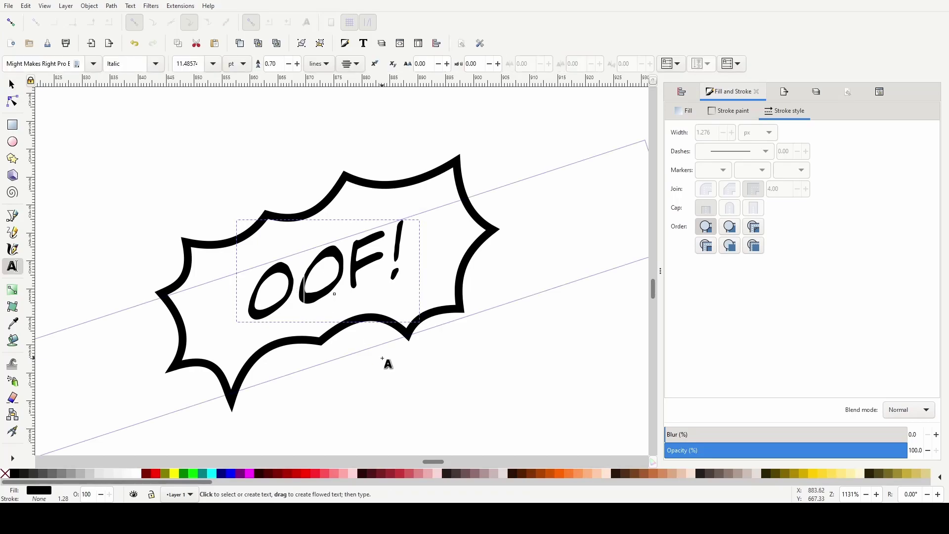
{"action": "key", "text": "shift+Left"}
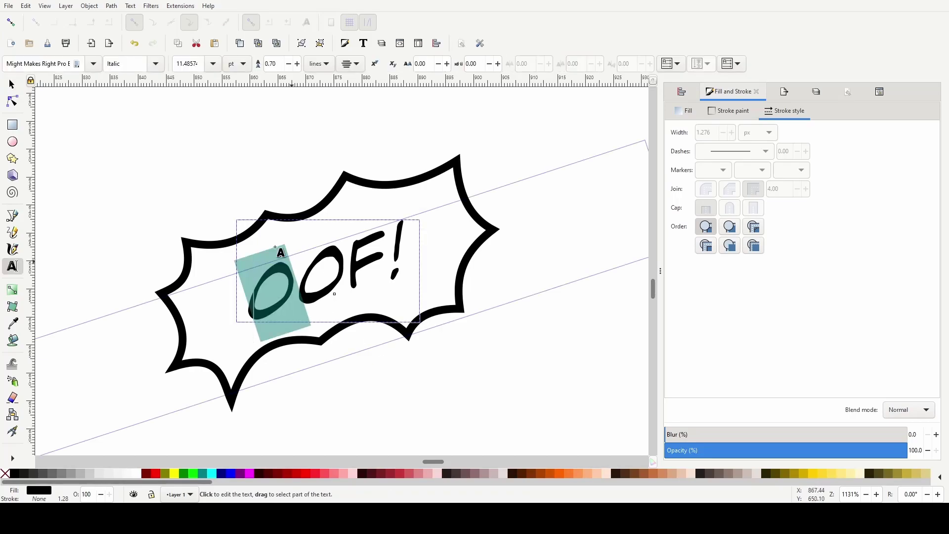
{"action": "left_click", "coordinate": [184, 64]}
{"action": "key", "text": "BackSpace"}
{"action": "type", "text": "2"}
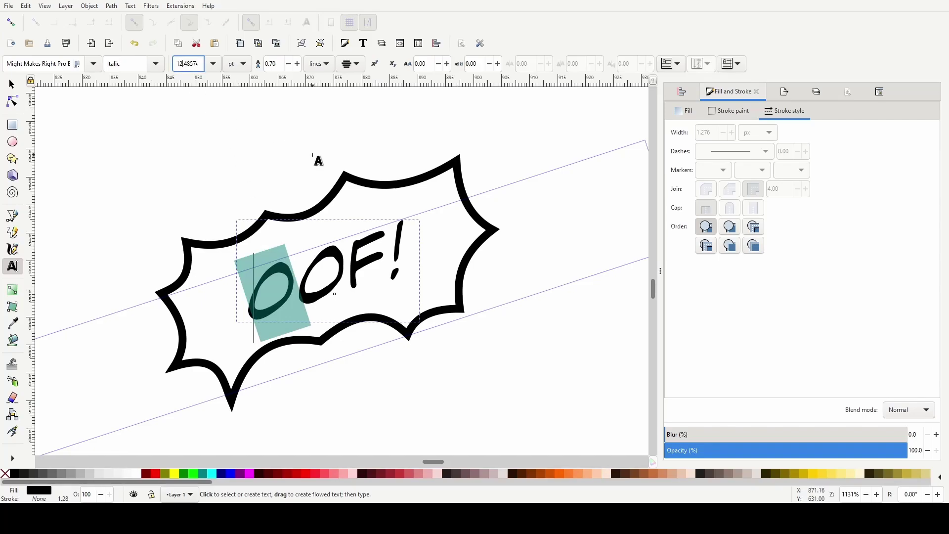
{"action": "key", "text": "Return"}
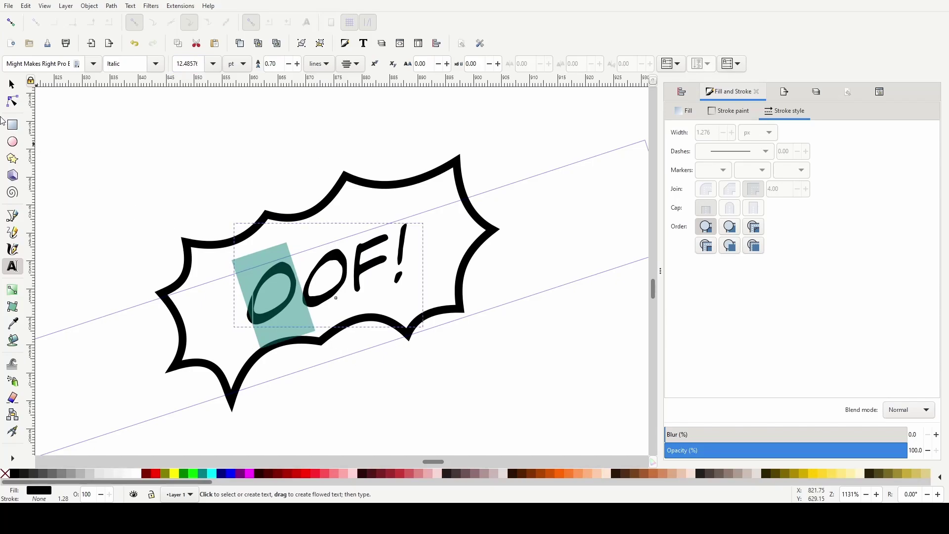
Shift the whole "OOF!" text slightly up and left to recentre it in the burst balloon
{"action": "left_click", "coordinate": [11, 85]}
{"action": "left_click_drag", "start_coordinate": [342, 279], "coordinate": [338, 275]}
{"action": "left_click", "coordinate": [493, 379]}
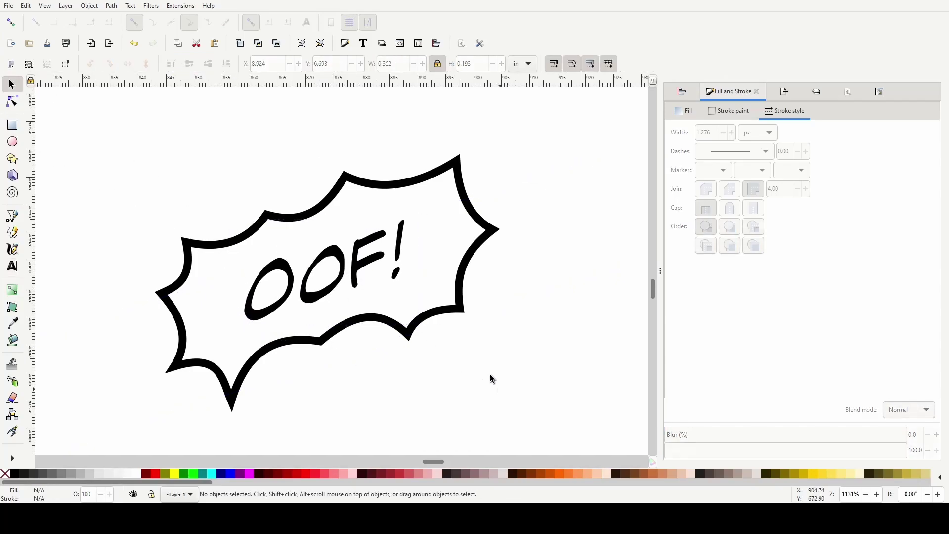
Select the burst balloon together with its "OOF!" text and rotate both slightly clockwise
{"action": "left_click", "coordinate": [439, 318]}
{"action": "scroll", "coordinate": [504, 380], "scroll_direction": "down", "scroll_amount": 6}
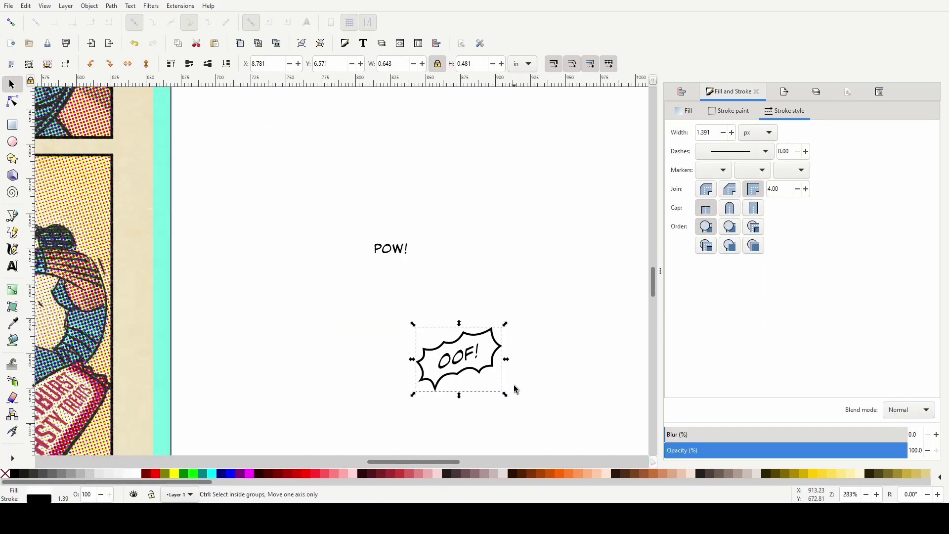
{"action": "scroll", "coordinate": [514, 384], "scroll_direction": "up", "scroll_amount": 4}
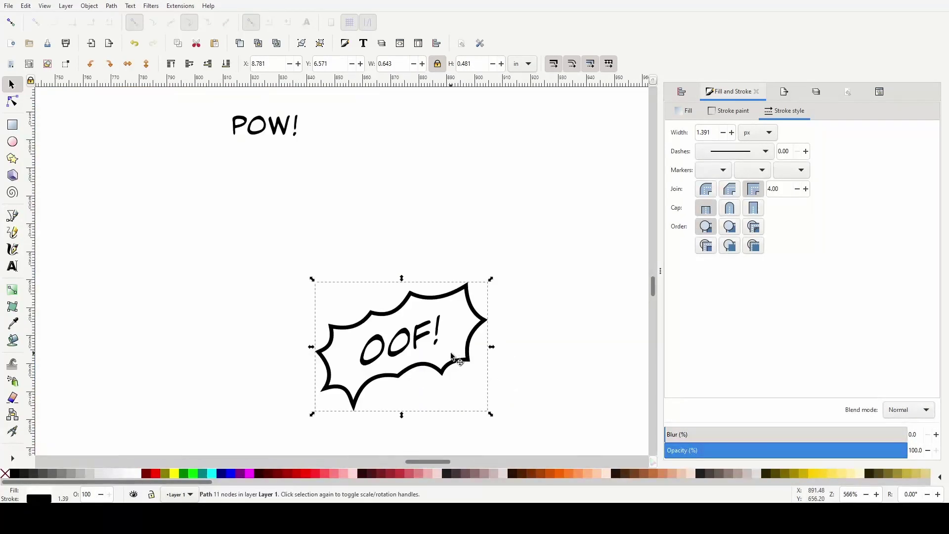
{"action": "left_click", "coordinate": [456, 355]}
{"action": "left_click_drag", "start_coordinate": [279, 270], "coordinate": [514, 418]}
{"action": "left_click", "coordinate": [472, 352]}
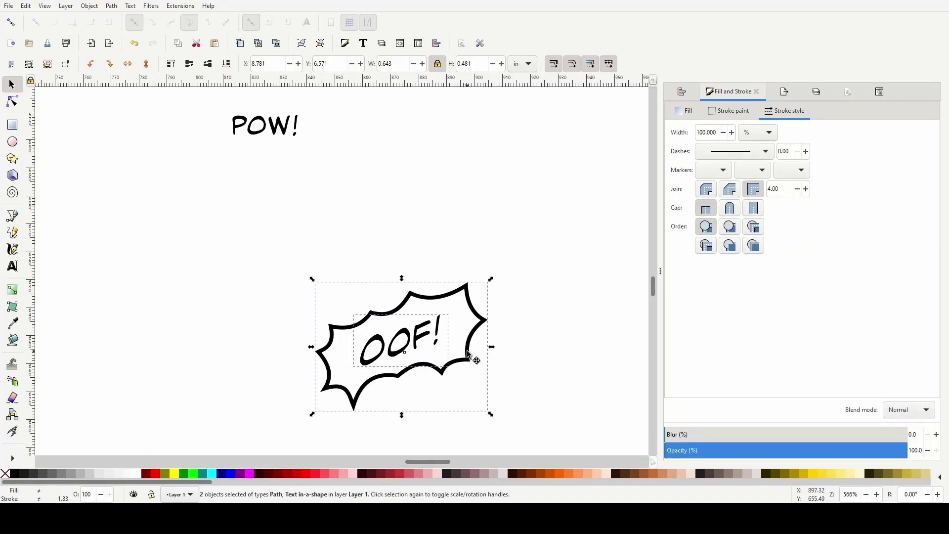
{"action": "left_click_drag", "start_coordinate": [491, 281], "coordinate": [501, 284]}
{"action": "scroll", "coordinate": [519, 366], "scroll_direction": "down", "scroll_amount": 4}
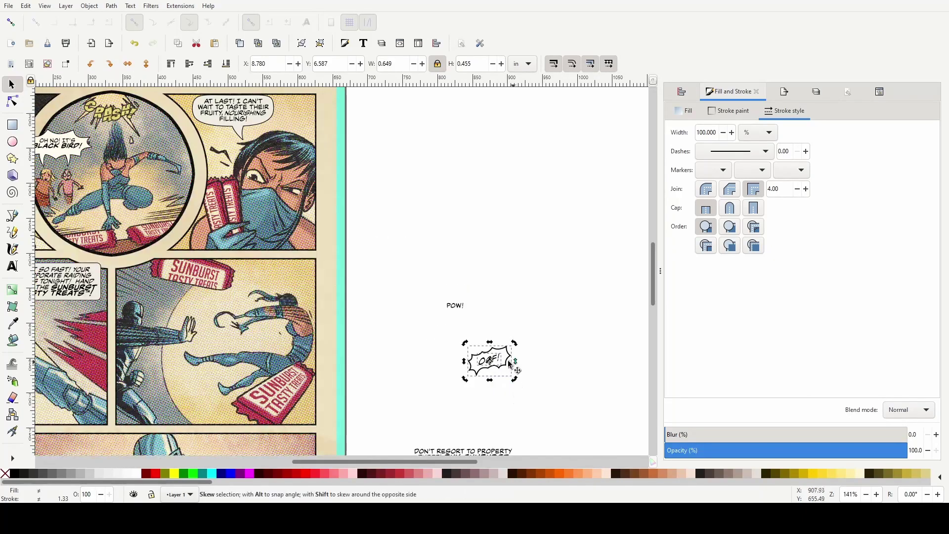
Move the "OOF!" balloon and text into the kick panel, between the falling woman's arm and leg
{"action": "left_click", "coordinate": [523, 389]}
{"action": "mouse_move", "coordinate": [445, 338]}
{"action": "left_mouse_down"}
{"action": "mouse_move", "coordinate": [511, 381]}
{"action": "mouse_move", "coordinate": [270, 352]}
{"action": "mouse_move", "coordinate": [264, 341]}
{"action": "left_mouse_up"}
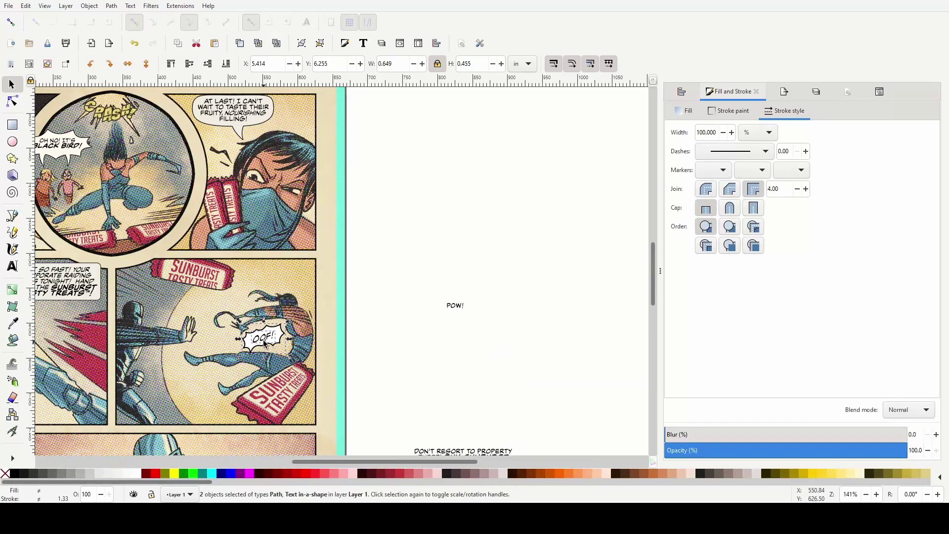
{"action": "left_click", "coordinate": [416, 372]}
Scale the "OOF!" balloon and text down together to about 0.58 in wide so they clear the woman's leg
{"action": "scroll", "coordinate": [494, 375], "scroll_direction": "up", "scroll_amount": 1}
{"action": "scroll", "coordinate": [523, 381], "scroll_direction": "up", "scroll_amount": 1}
{"action": "scroll", "coordinate": [492, 376], "scroll_direction": "up", "scroll_amount": 1}
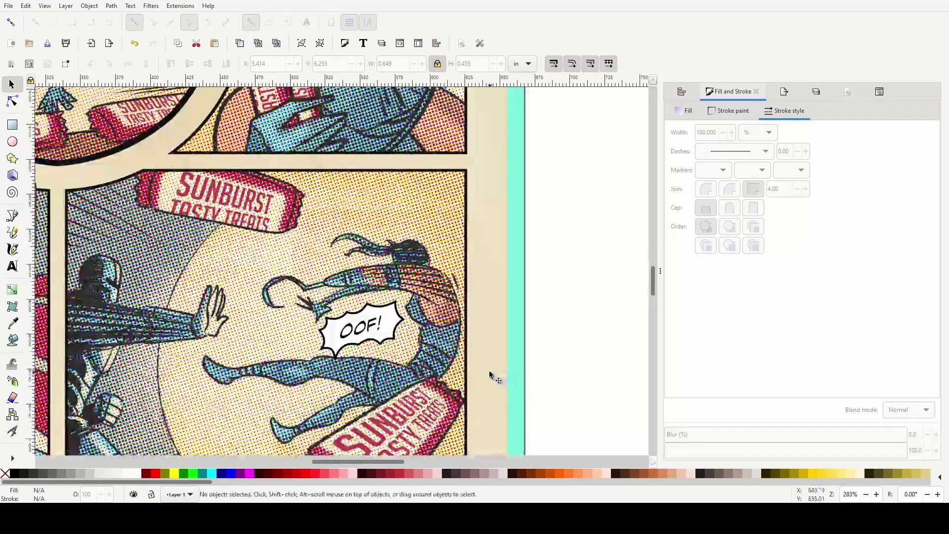
{"action": "scroll", "coordinate": [469, 356], "scroll_direction": "up", "scroll_amount": 1}
{"action": "left_click", "coordinate": [323, 341]}
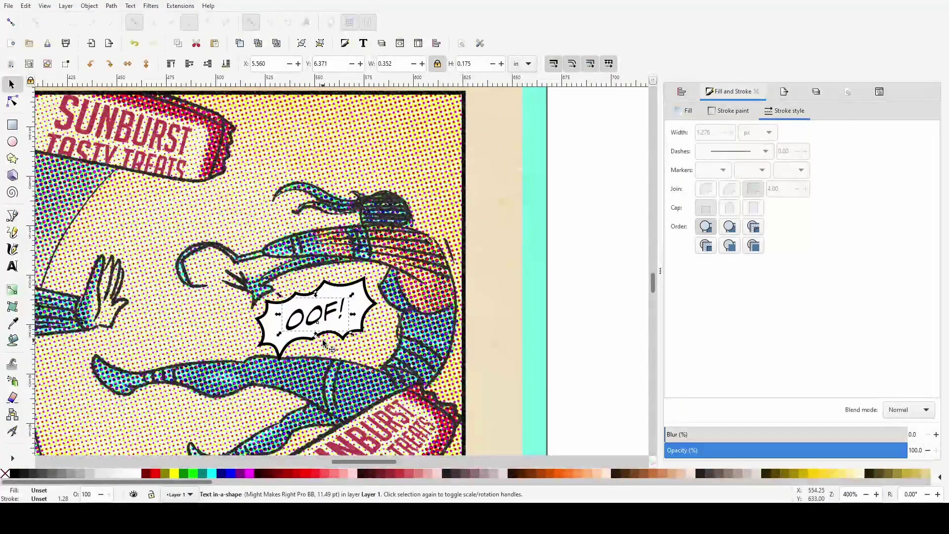
{"action": "left_click", "coordinate": [294, 349], "text": "shift"}
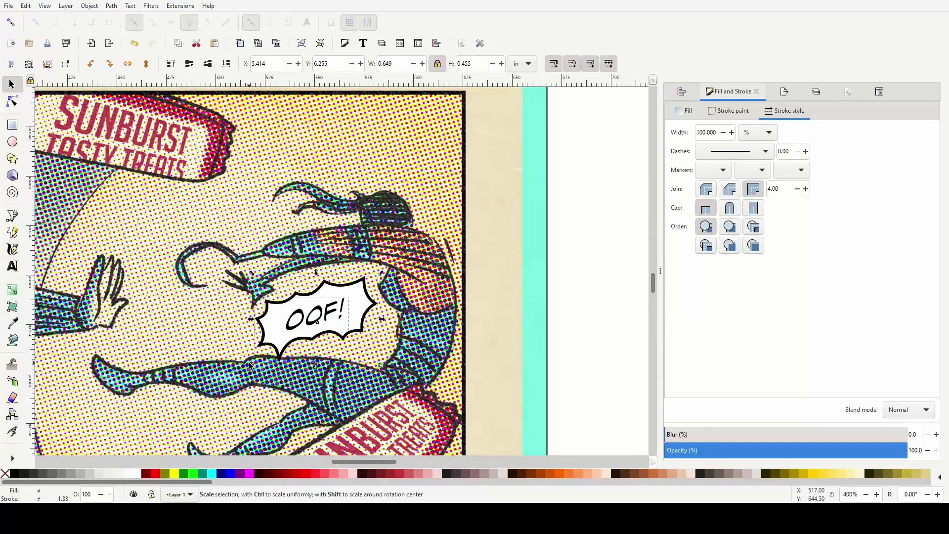
{"action": "scroll", "coordinate": [249, 364], "scroll_direction": "up", "scroll_amount": 1}
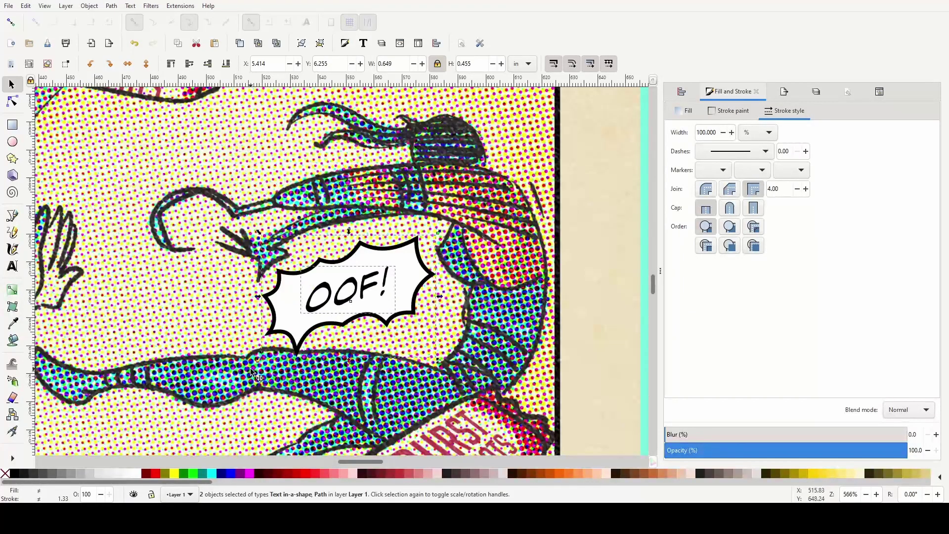
{"action": "left_click_drag", "start_coordinate": [258, 364], "coordinate": [265, 343]}
{"action": "left_click", "coordinate": [615, 340]}
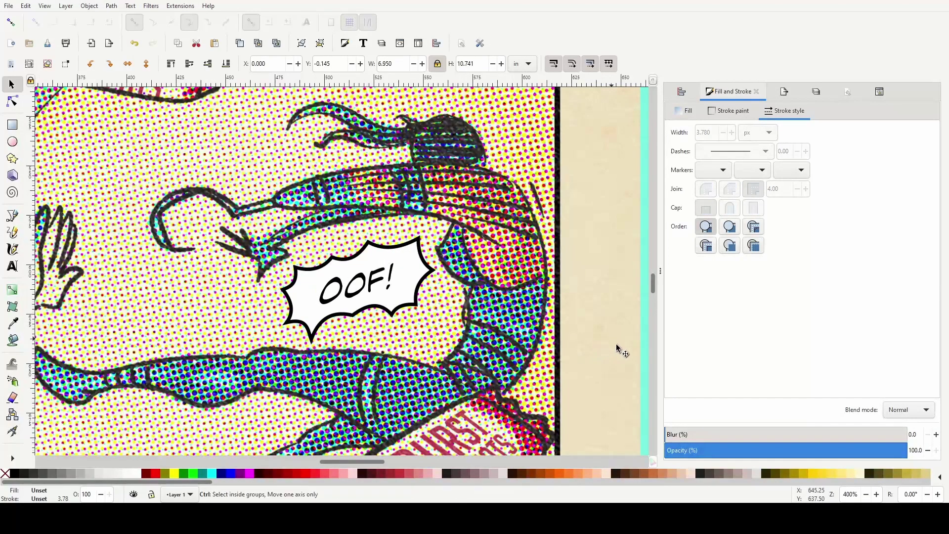
Fill the "OOF!" burst balloon with the off-white colour sampled from the "AT LAST!" speech balloon
{"action": "scroll", "coordinate": [615, 342], "scroll_direction": "down", "scroll_amount": 3}
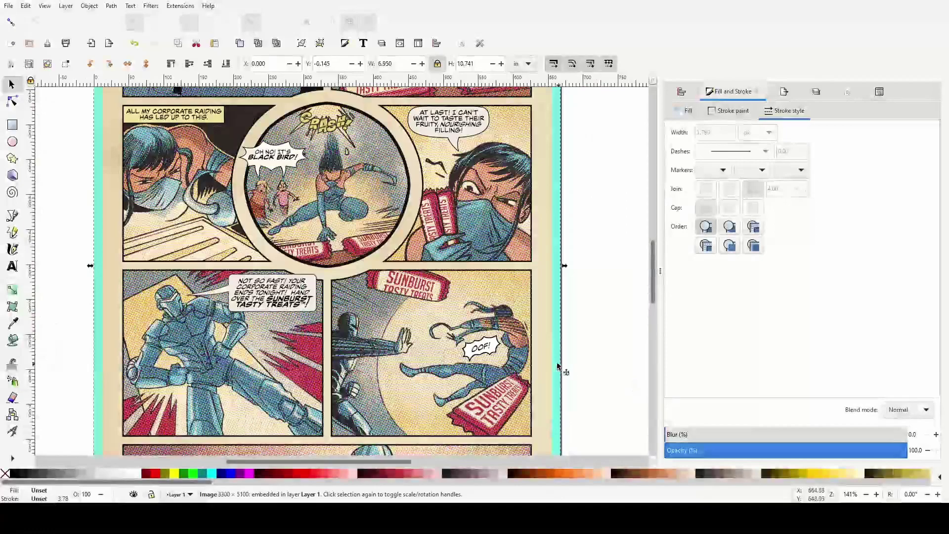
{"action": "left_click", "coordinate": [498, 348]}
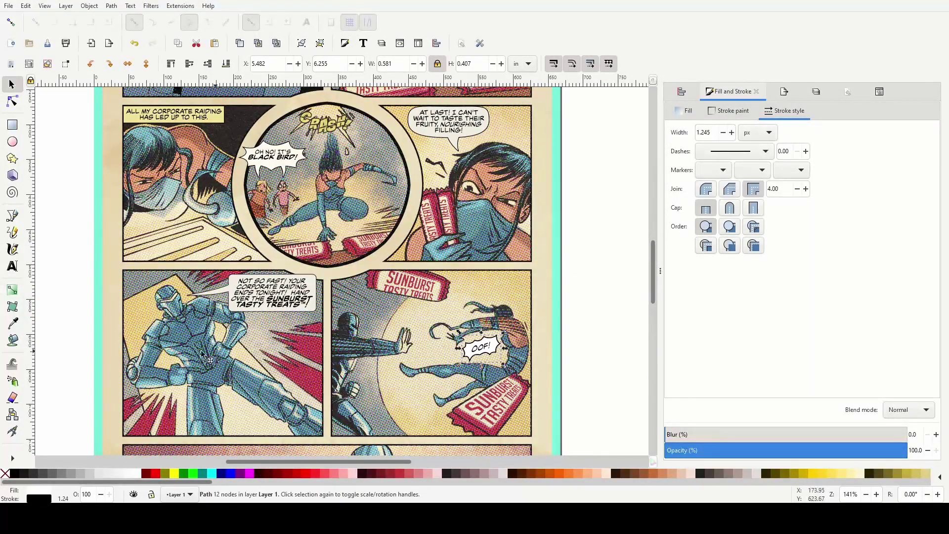
{"action": "left_click", "coordinate": [13, 324]}
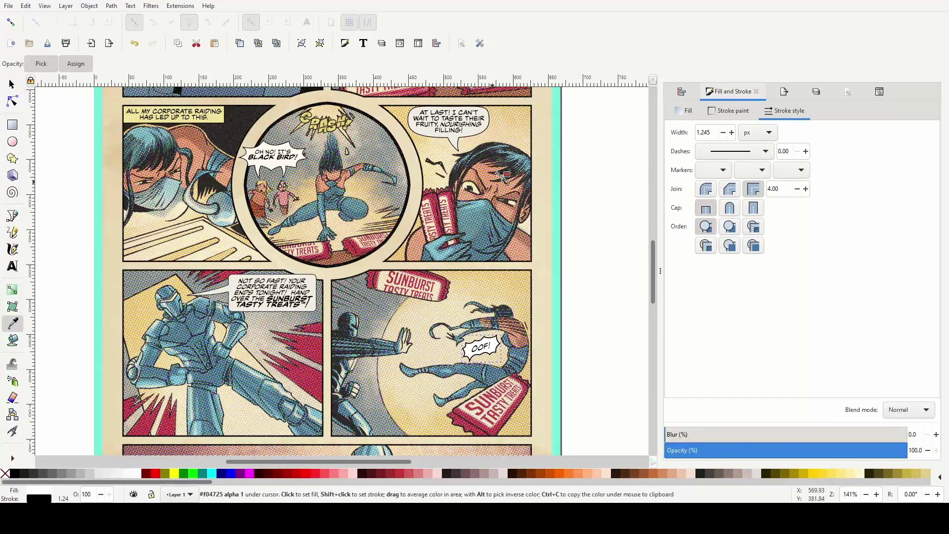
{"action": "left_click", "coordinate": [471, 132]}
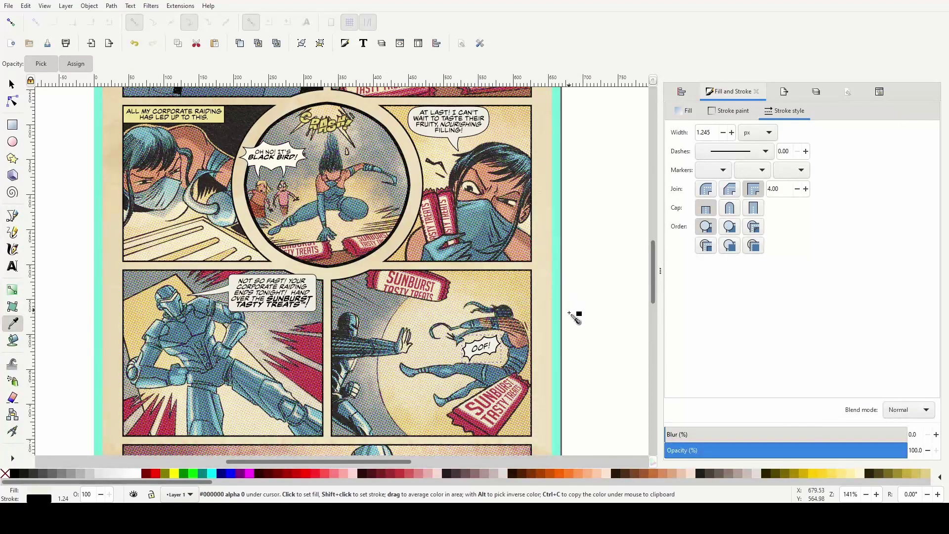
{"action": "left_click", "coordinate": [12, 86]}
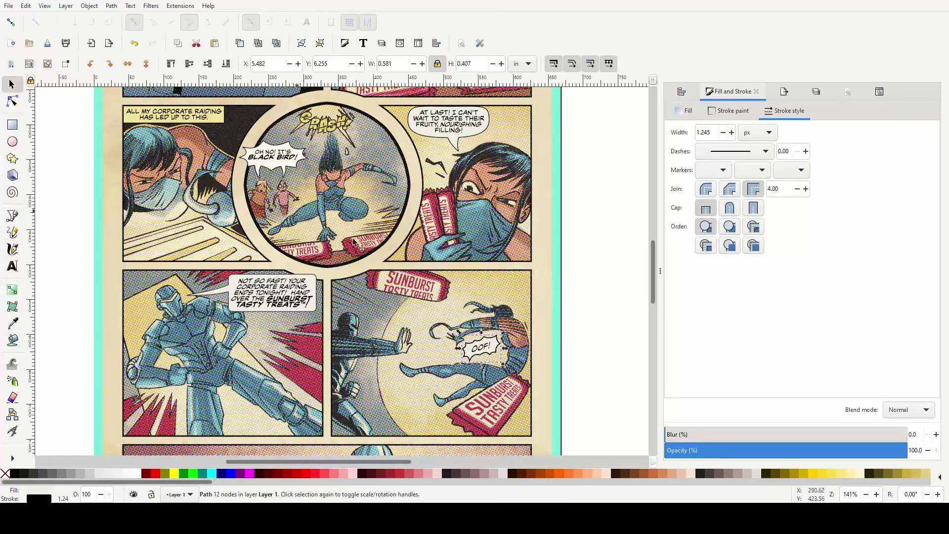
{"action": "left_click", "coordinate": [575, 313]}
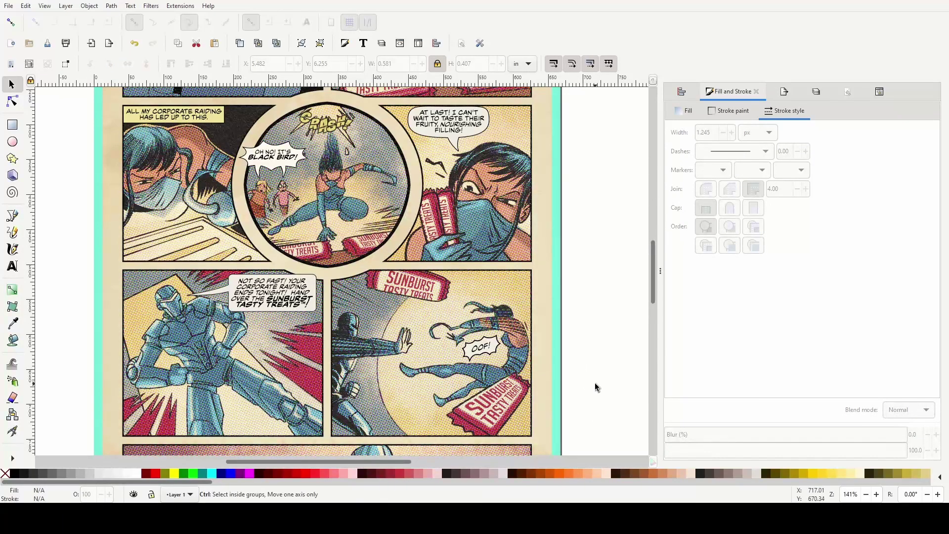
{"action": "scroll", "coordinate": [595, 383], "scroll_direction": "down", "scroll_amount": 5}
{"action": "scroll", "coordinate": [593, 377], "scroll_direction": "up", "scroll_amount": 4}
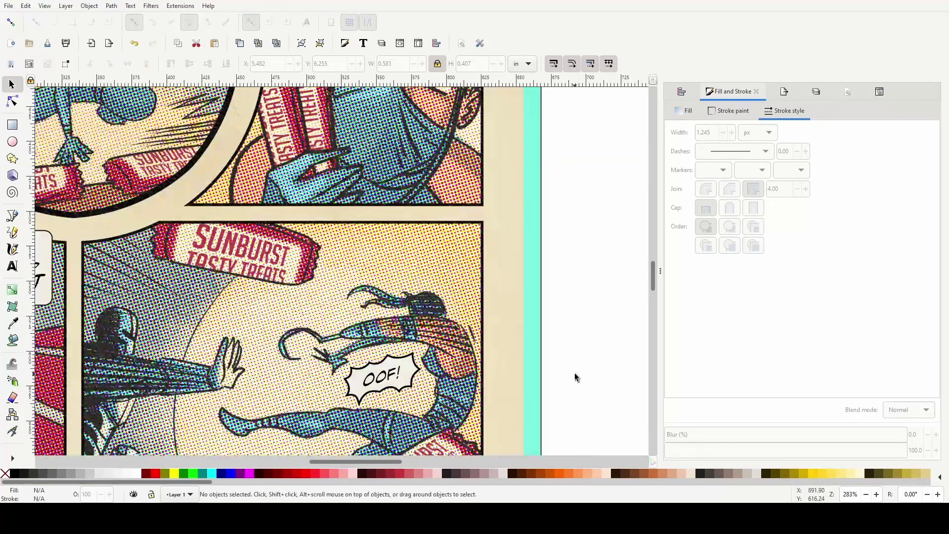
{"action": "scroll", "coordinate": [575, 377], "scroll_direction": "down", "scroll_amount": 3}
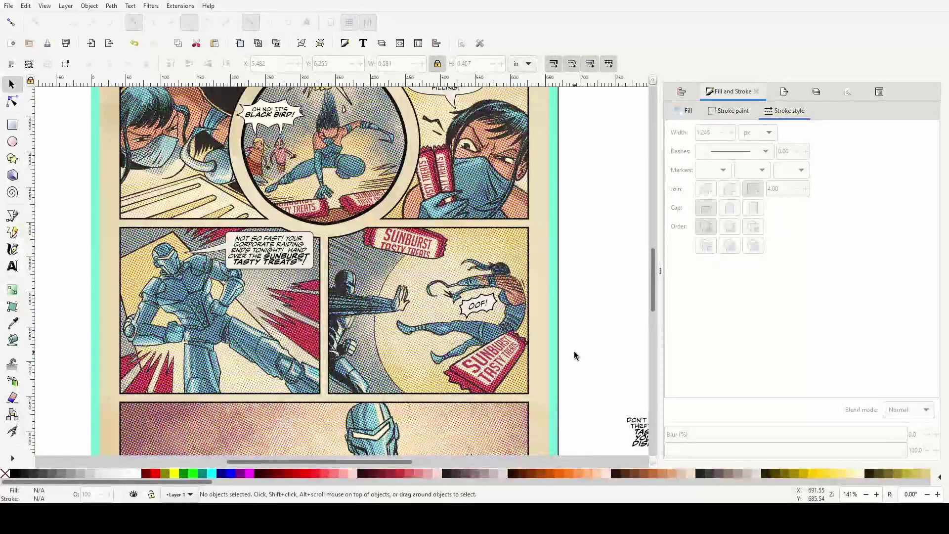
{"action": "scroll", "coordinate": [574, 355], "scroll_direction": "right", "scroll_amount": 5}
{"action": "left_click", "coordinate": [547, 275]}
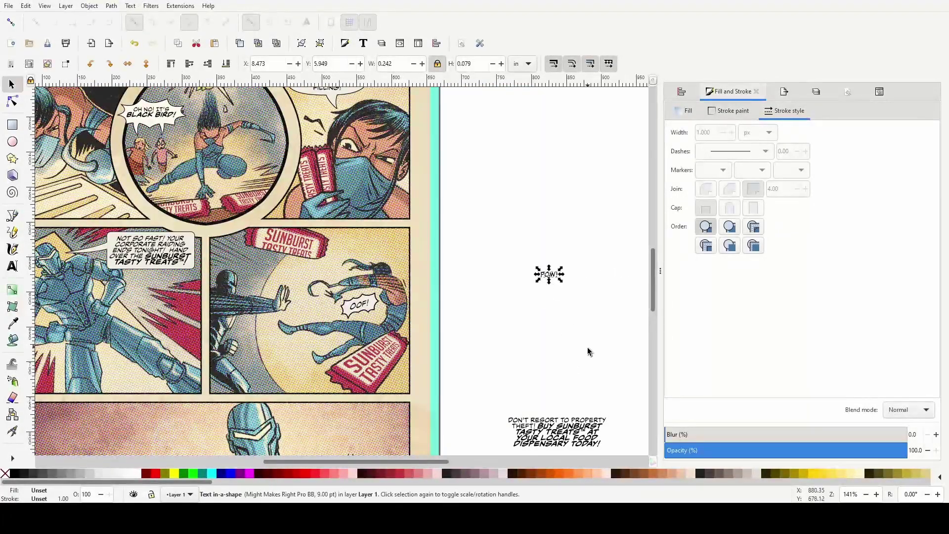
{"action": "key", "text": "t"}
{"action": "key", "text": "Escape"}
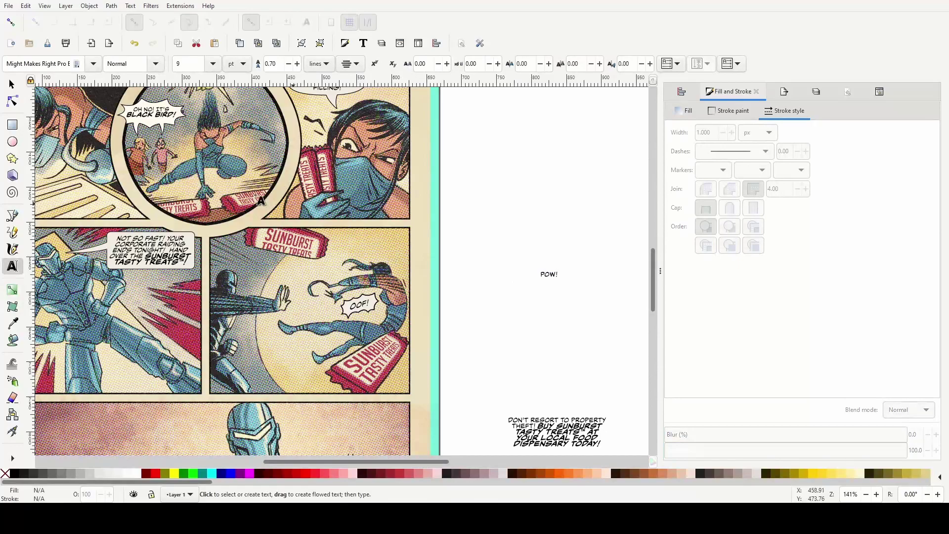
{"action": "left_click", "coordinate": [17, 85]}
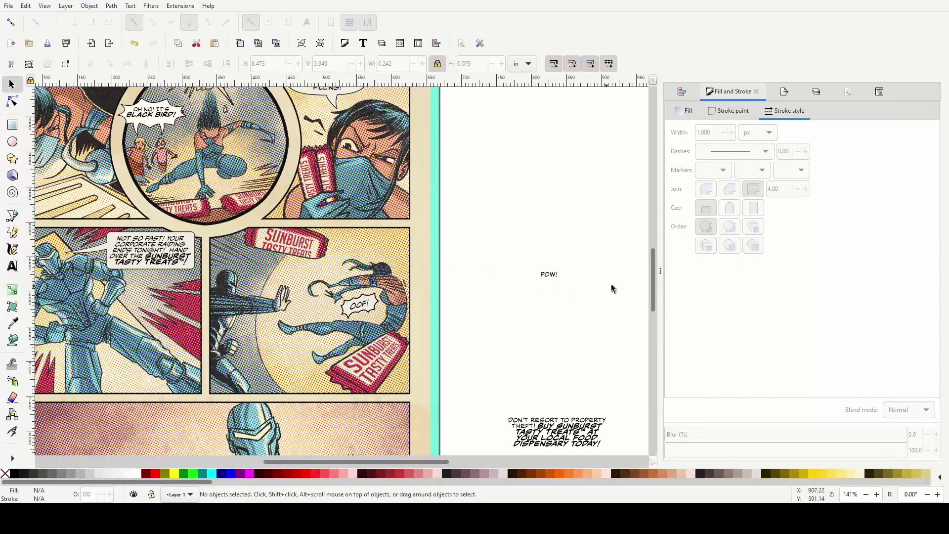
Enlarge the "POW!" text beside the page to about 0.77 in wide and 0.25 in tall
{"action": "left_click", "coordinate": [547, 275]}
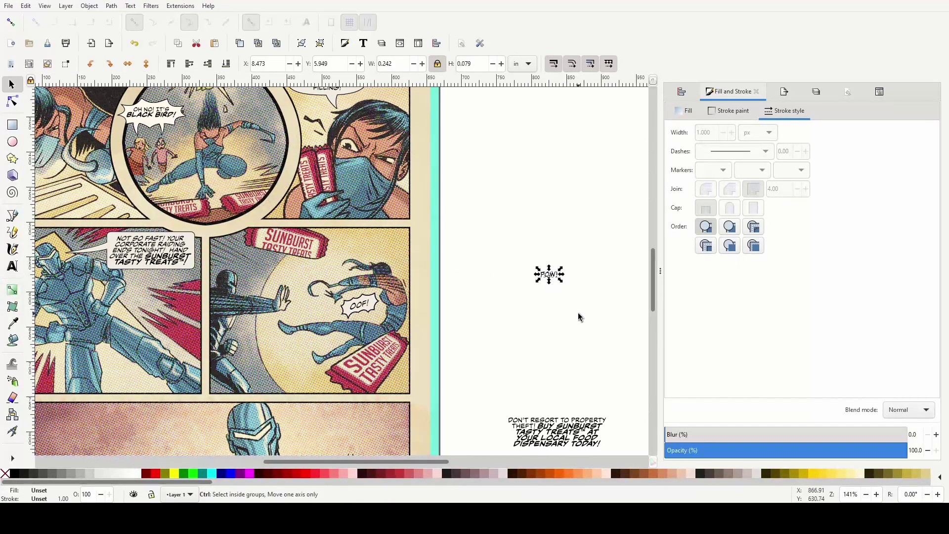
{"action": "scroll", "coordinate": [578, 313], "scroll_direction": "up", "scroll_amount": 4}
{"action": "left_click_drag", "start_coordinate": [500, 171], "coordinate": [639, 324]}
{"action": "scroll", "coordinate": [632, 321], "scroll_direction": "down", "scroll_amount": 4}
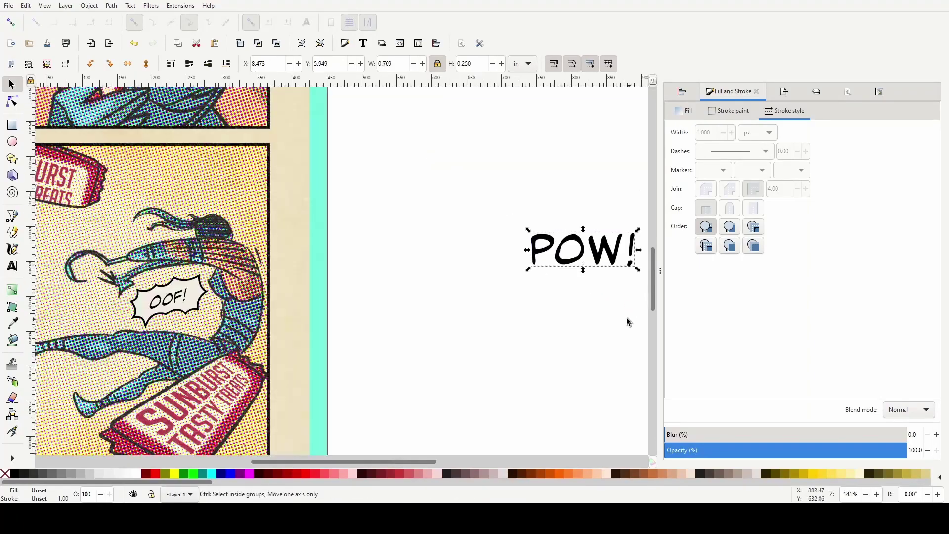
Move the "POW!" text closer to the page edge beside the kick panel and set its font to CCSmash
{"action": "left_click_drag", "start_coordinate": [606, 290], "coordinate": [540, 291]}
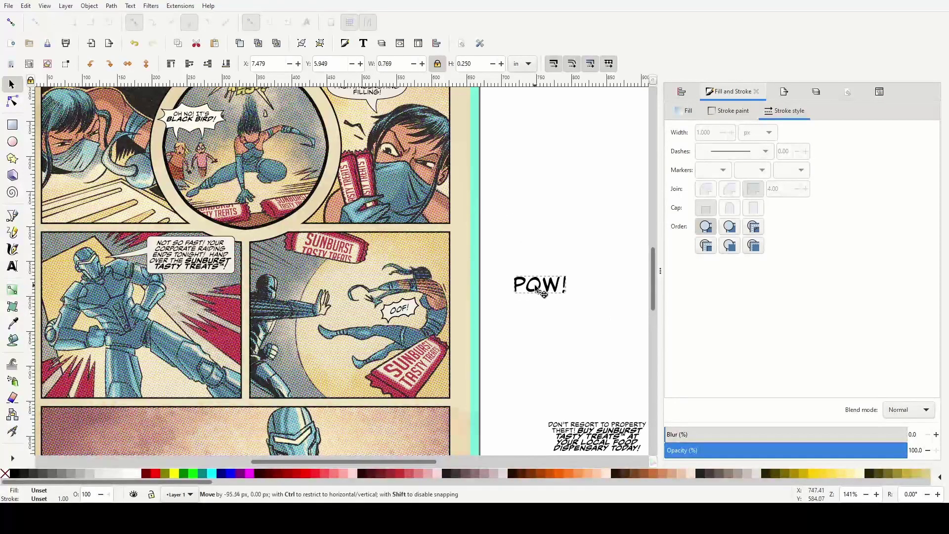
{"action": "key", "text": "Escape"}
{"action": "left_click", "coordinate": [549, 295]}
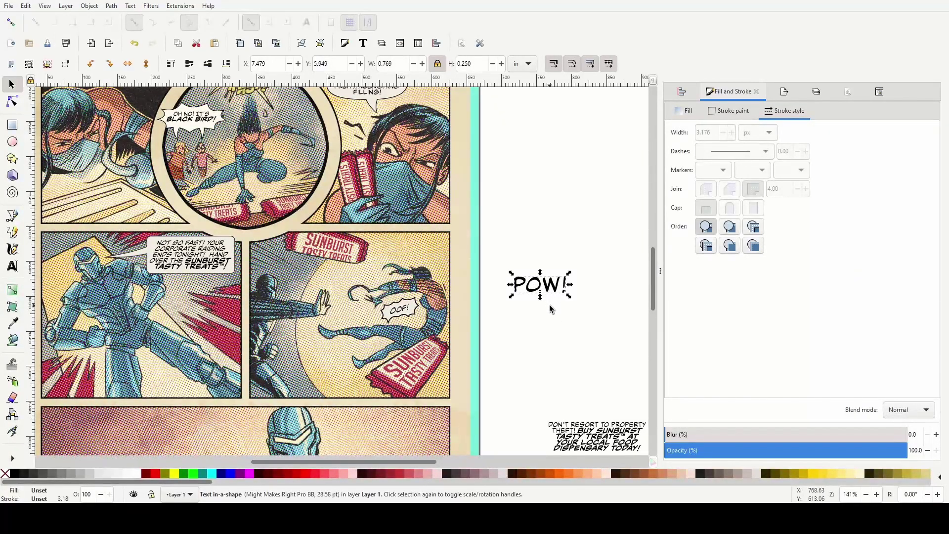
{"action": "key", "text": "t"}
{"action": "key", "text": "ctrl+a"}
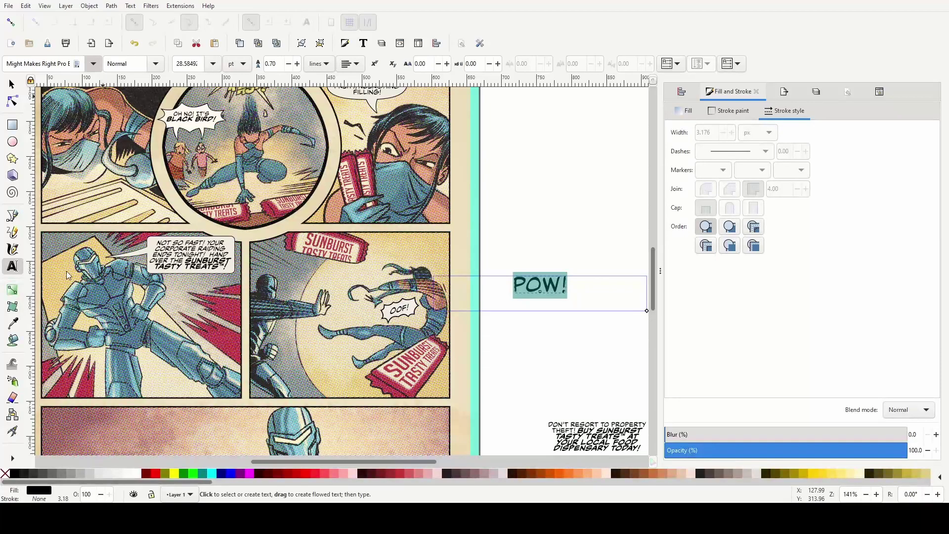
{"action": "key", "text": "Up"}
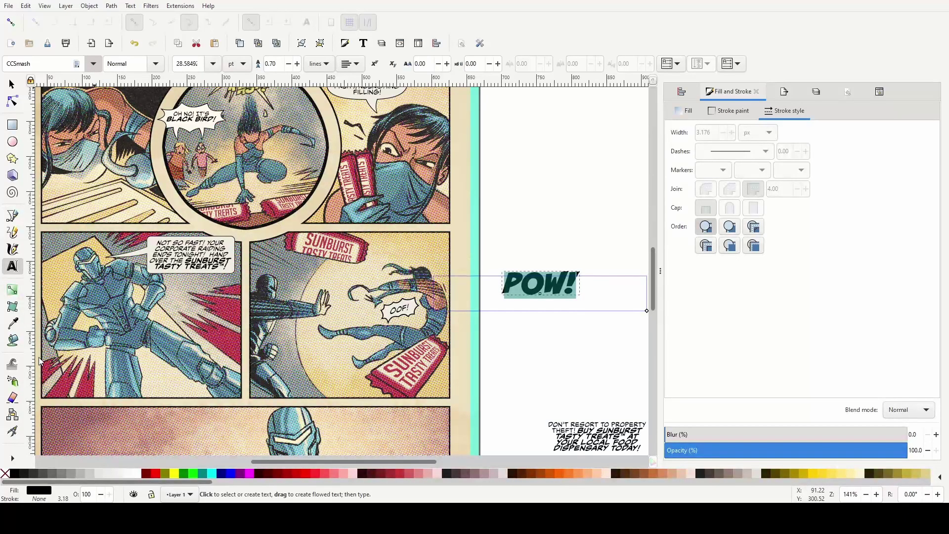
Try other display fonts on the "POW!" text, such as Fawn Script, Impact, Piedra and Motion Control, and return to CCSmash
{"action": "left_click", "coordinate": [48, 314]}
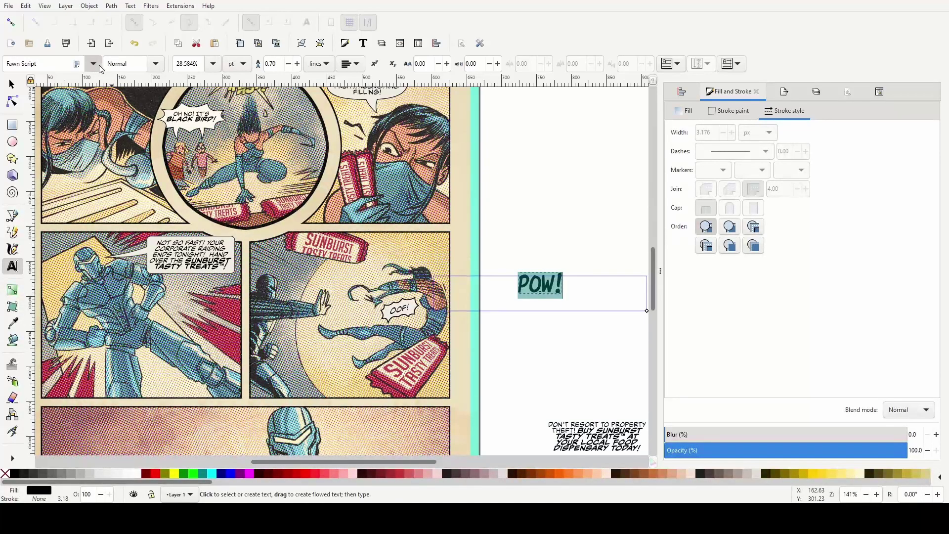
{"action": "left_click", "coordinate": [61, 261]}
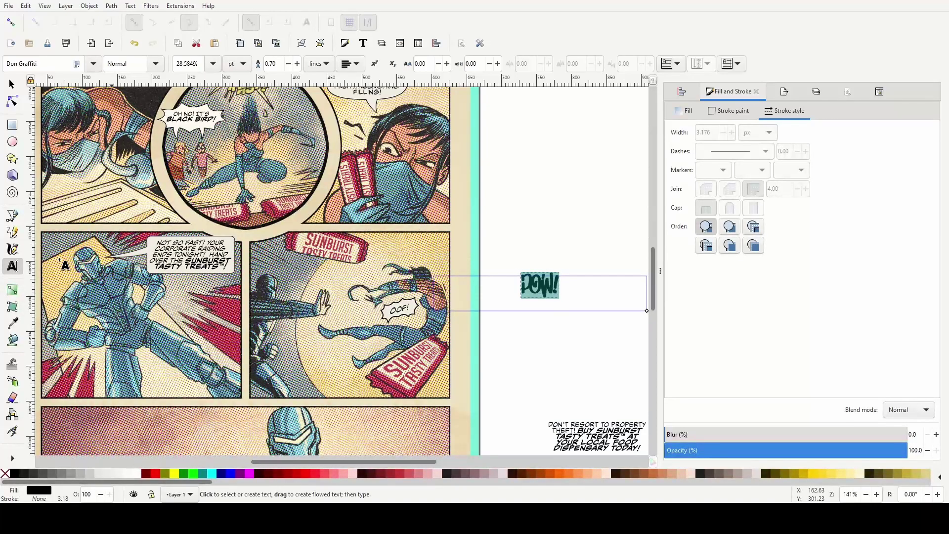
{"action": "left_click", "coordinate": [96, 66]}
{"action": "left_click", "coordinate": [70, 291]}
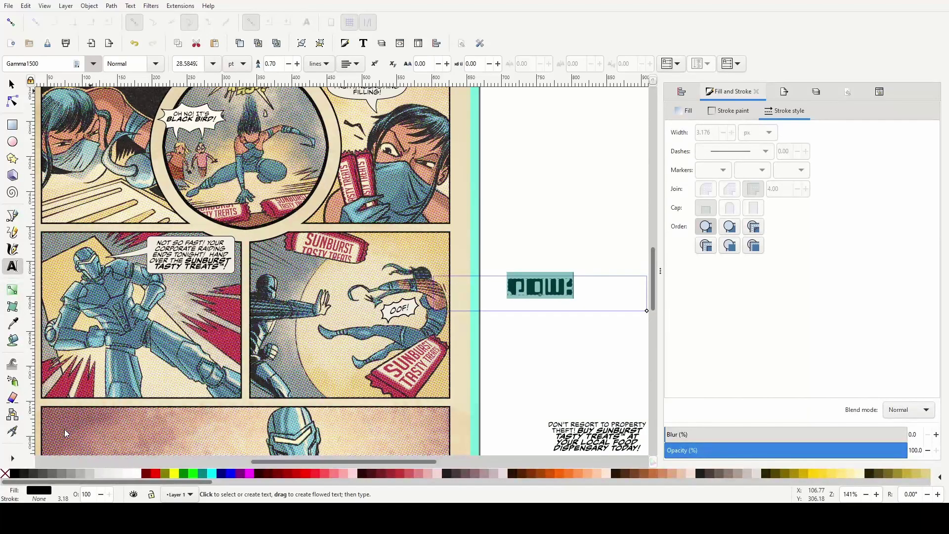
{"action": "left_click", "coordinate": [56, 418]}
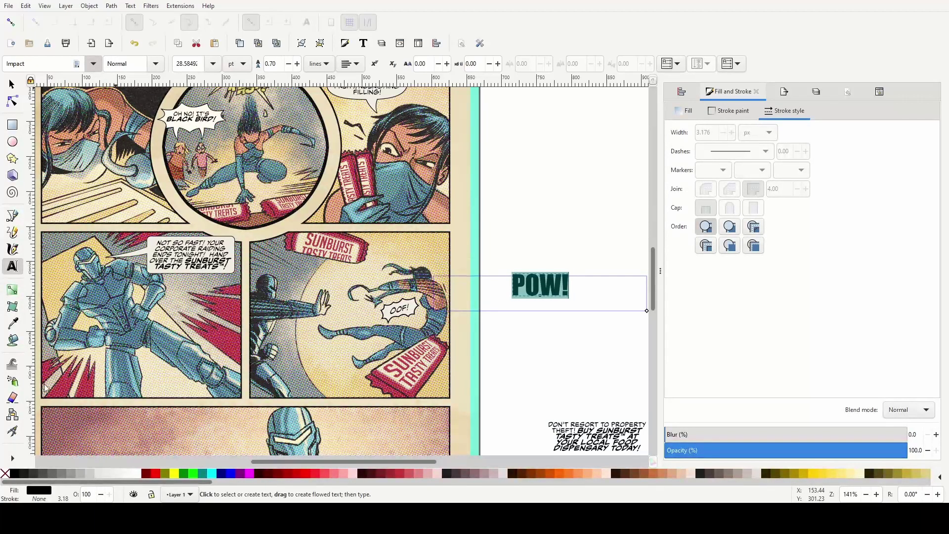
{"action": "key", "text": "Down"}
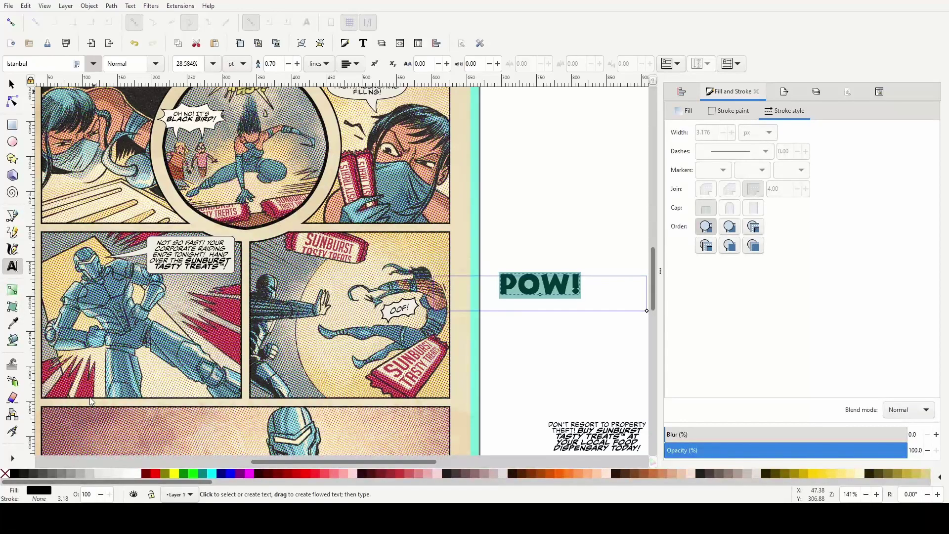
{"action": "key", "text": "Down"}
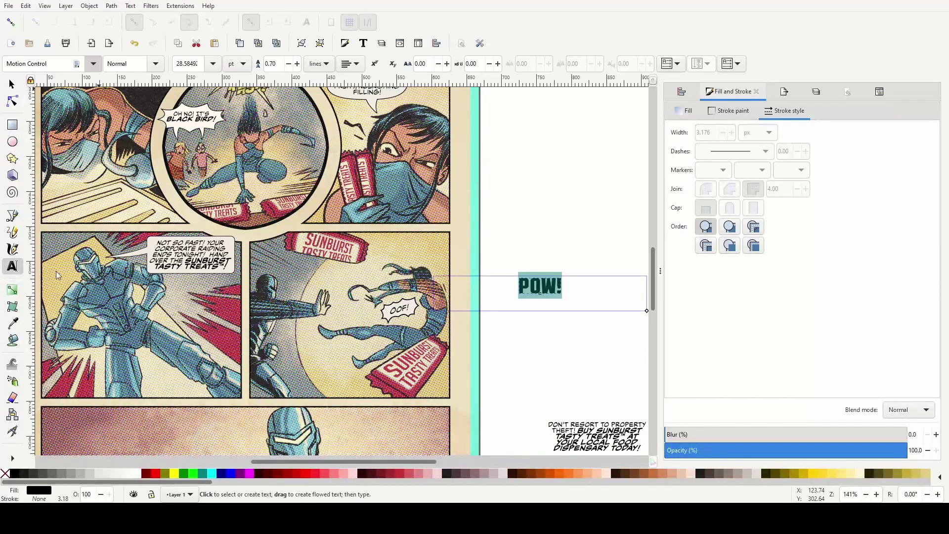
{"action": "left_click", "coordinate": [87, 233]}
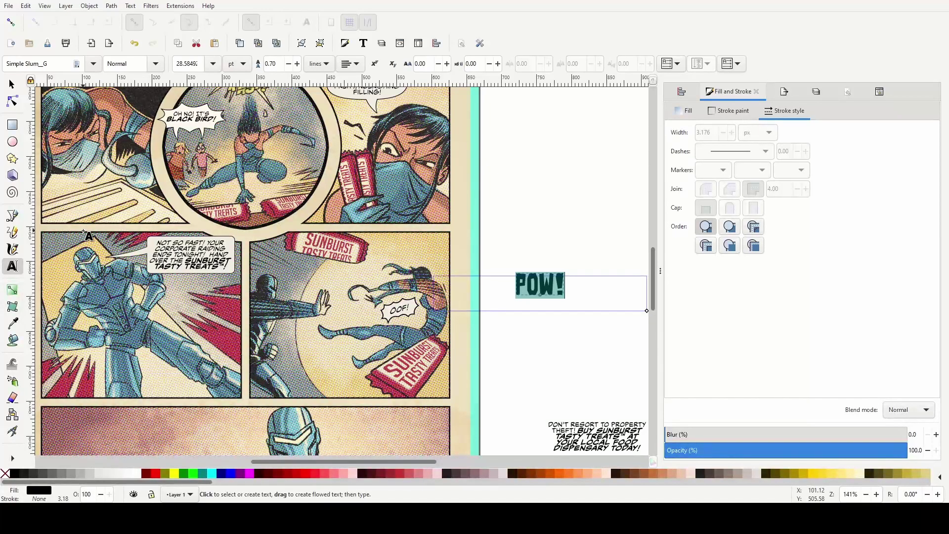
{"action": "left_click", "coordinate": [94, 64]}
{"action": "left_click", "coordinate": [88, 408]}
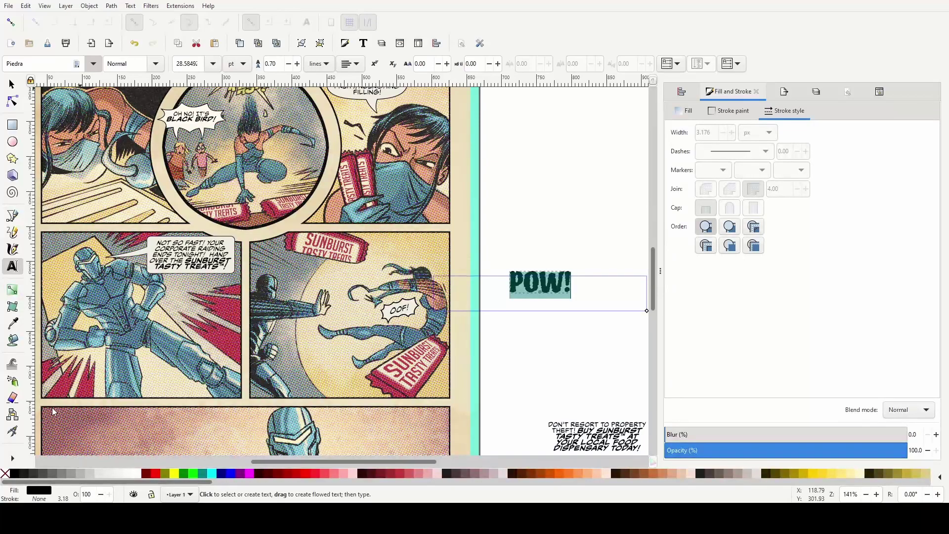
{"action": "left_click", "coordinate": [40, 354]}
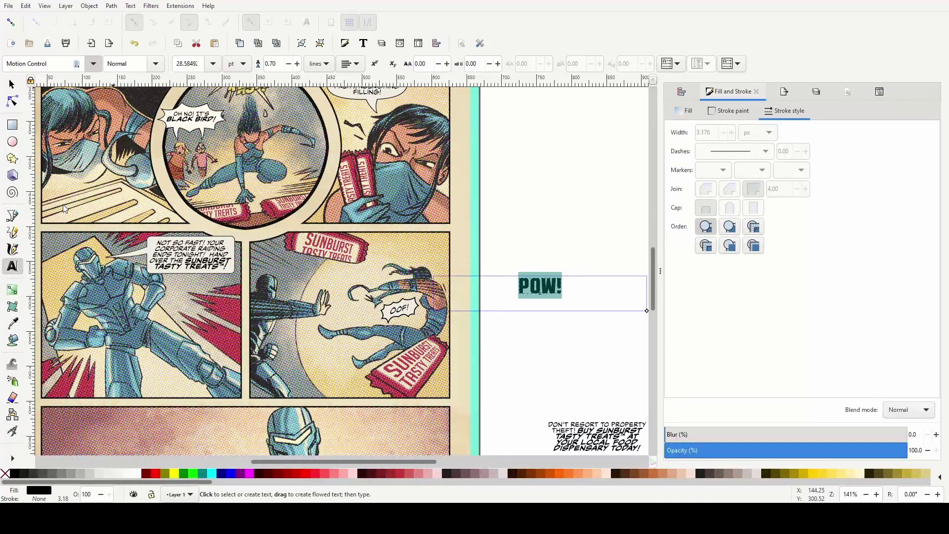
{"action": "key", "text": "ctrl+z"}
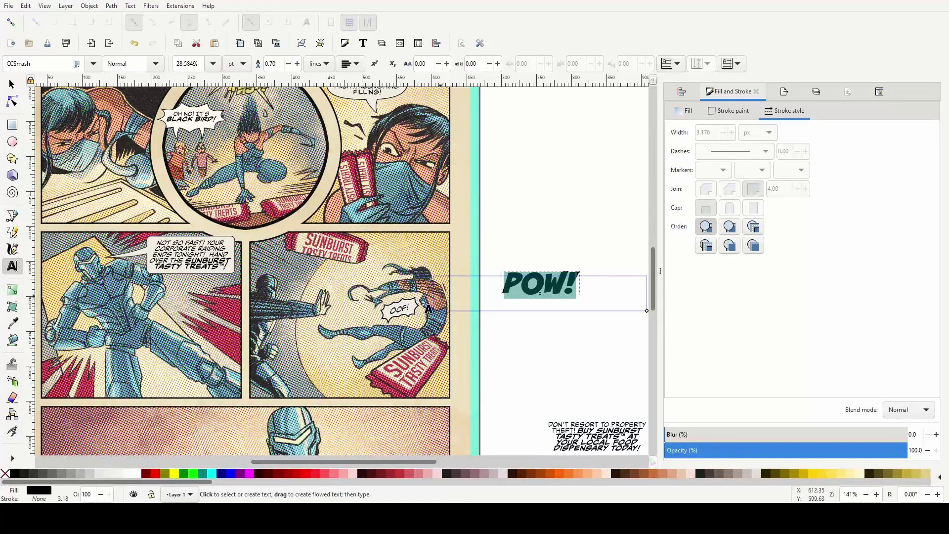
Examine the warped, shadowed lettering in the dripping speech balloon and the other sample sound effects and balloons beside the page
{"action": "left_click", "coordinate": [12, 85]}
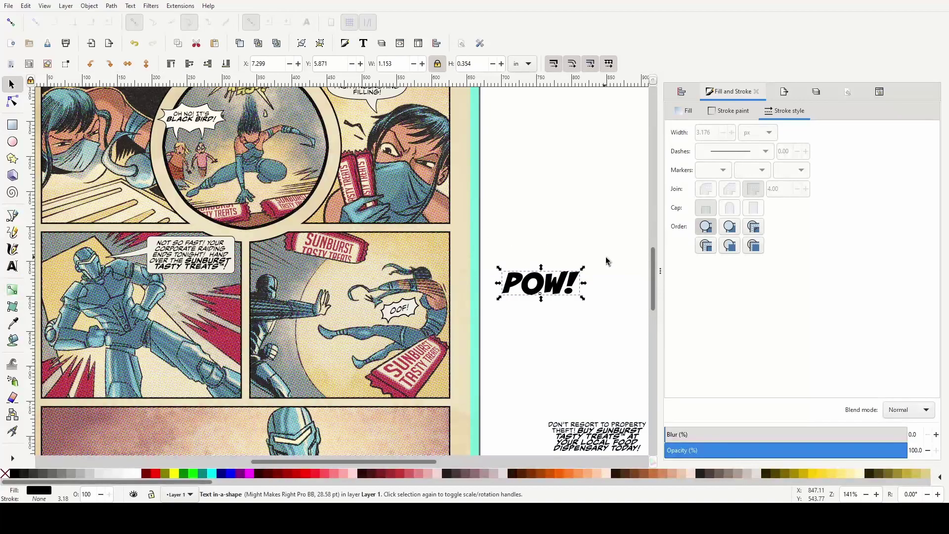
{"action": "left_click", "coordinate": [572, 237]}
{"action": "scroll", "coordinate": [460, 250], "scroll_direction": "left", "scroll_amount": 15}
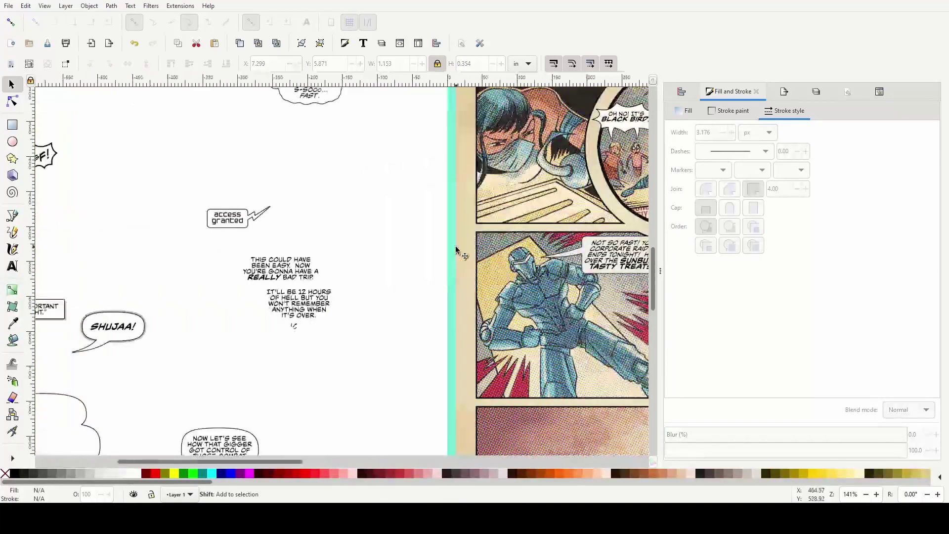
{"action": "scroll", "coordinate": [361, 222], "scroll_direction": "up", "scroll_amount": 10}
{"action": "scroll", "coordinate": [299, 318], "scroll_direction": "up", "scroll_amount": 6, "text": "ctrl"}
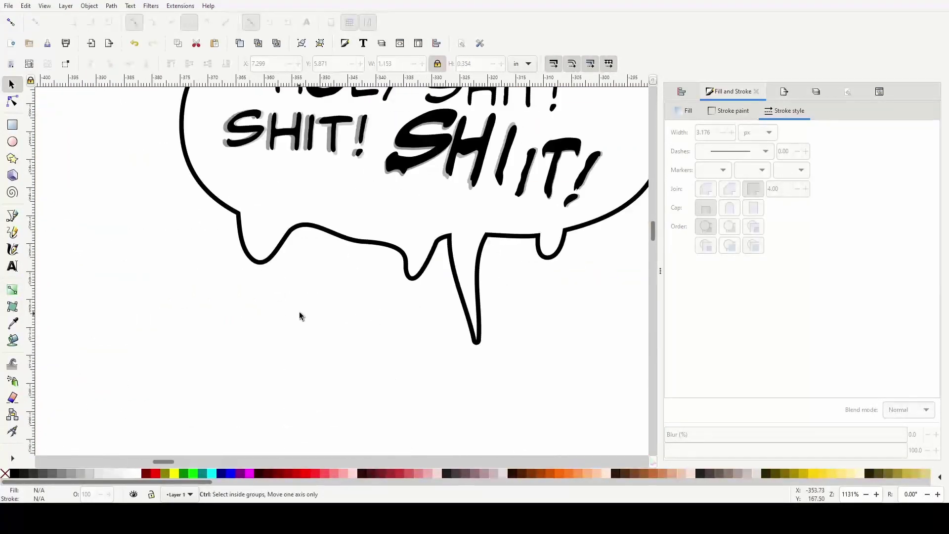
{"action": "scroll", "coordinate": [429, 216], "scroll_direction": "up", "scroll_amount": 4}
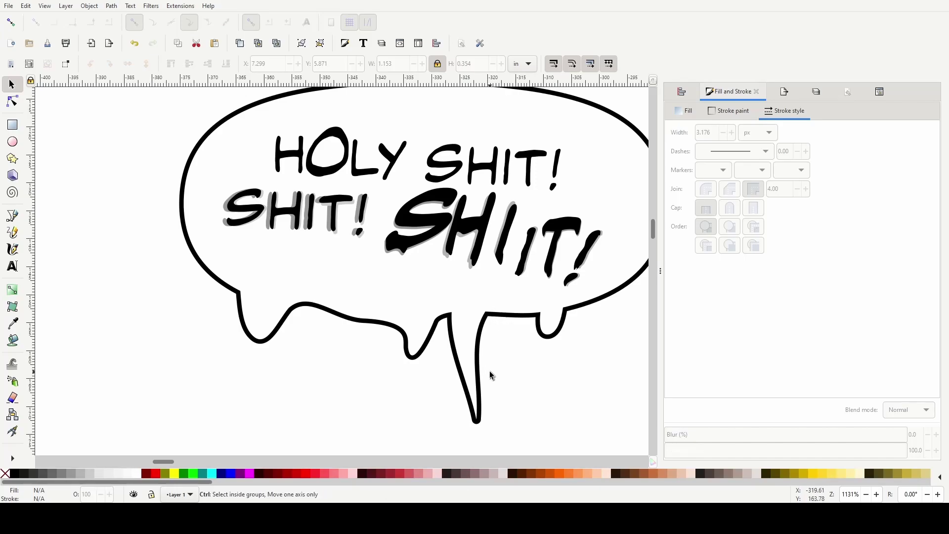
{"action": "scroll", "coordinate": [489, 371], "scroll_direction": "down", "scroll_amount": 6}
{"action": "scroll", "coordinate": [492, 374], "scroll_direction": "down", "scroll_amount": 3}
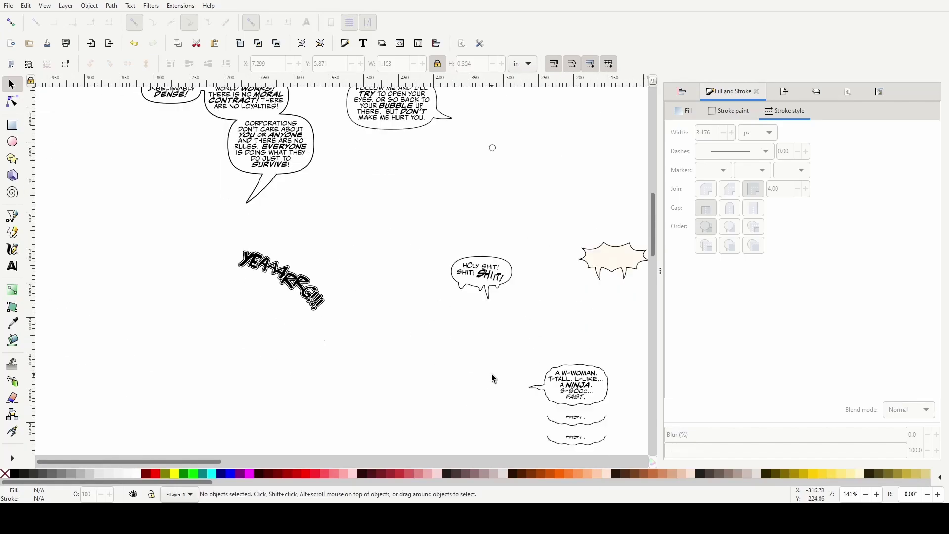
{"action": "scroll", "coordinate": [491, 374], "scroll_direction": "down", "scroll_amount": 3}
{"action": "scroll", "coordinate": [495, 385], "scroll_direction": "down", "scroll_amount": 2}
{"action": "scroll", "coordinate": [494, 384], "scroll_direction": "down", "scroll_amount": 5}
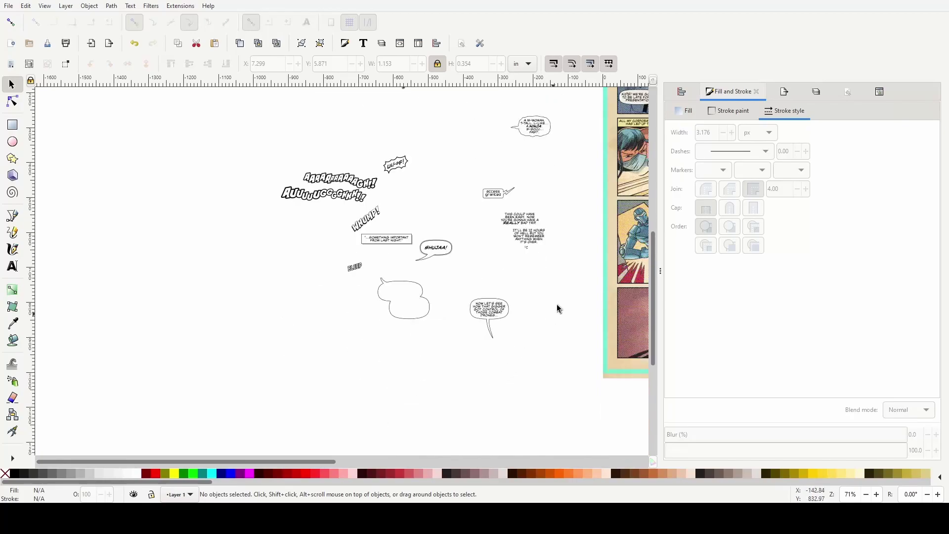
{"action": "scroll", "coordinate": [551, 244], "scroll_direction": "right", "scroll_amount": 15}
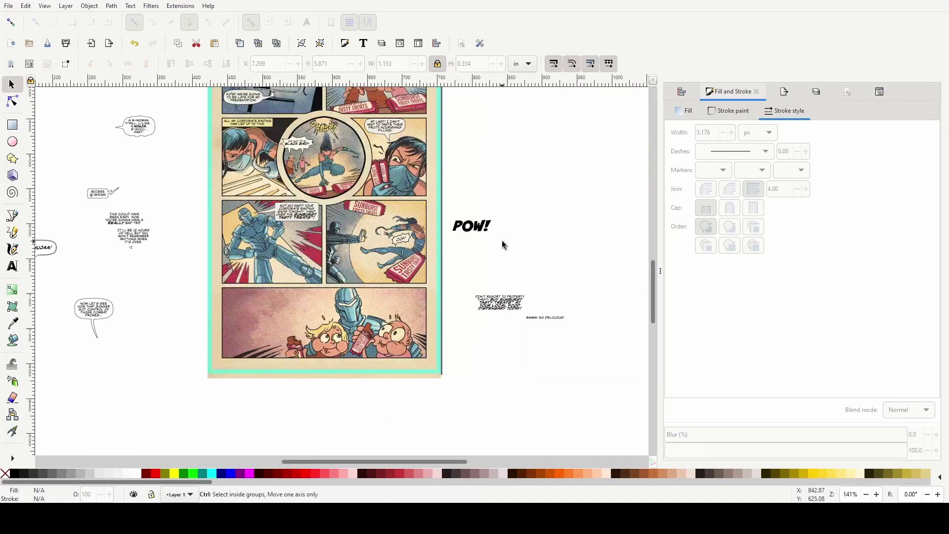
Convert the "POW!" text to paths and ungroup it into separate letters
{"action": "scroll", "coordinate": [502, 240], "scroll_direction": "up", "scroll_amount": 4}
{"action": "scroll", "coordinate": [478, 232], "scroll_direction": "up", "scroll_amount": 5}
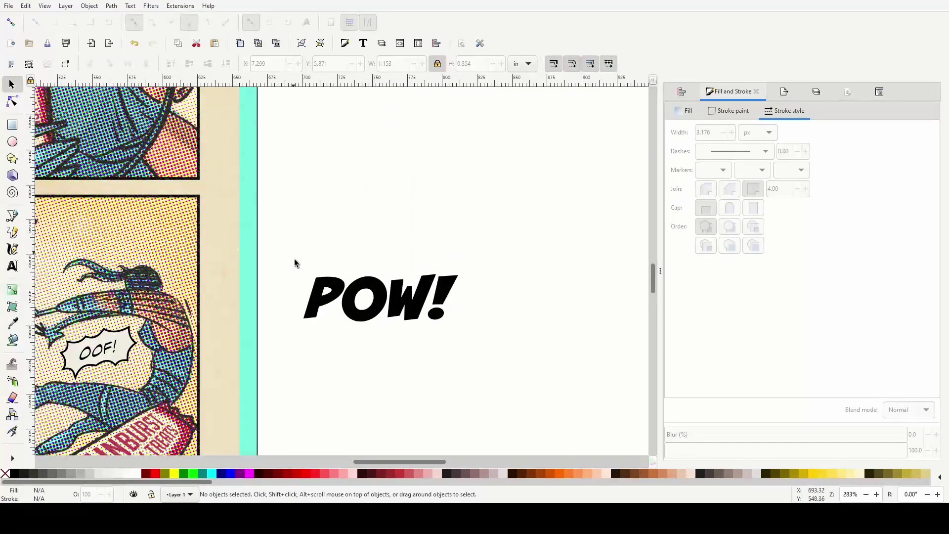
{"action": "left_click", "coordinate": [320, 297]}
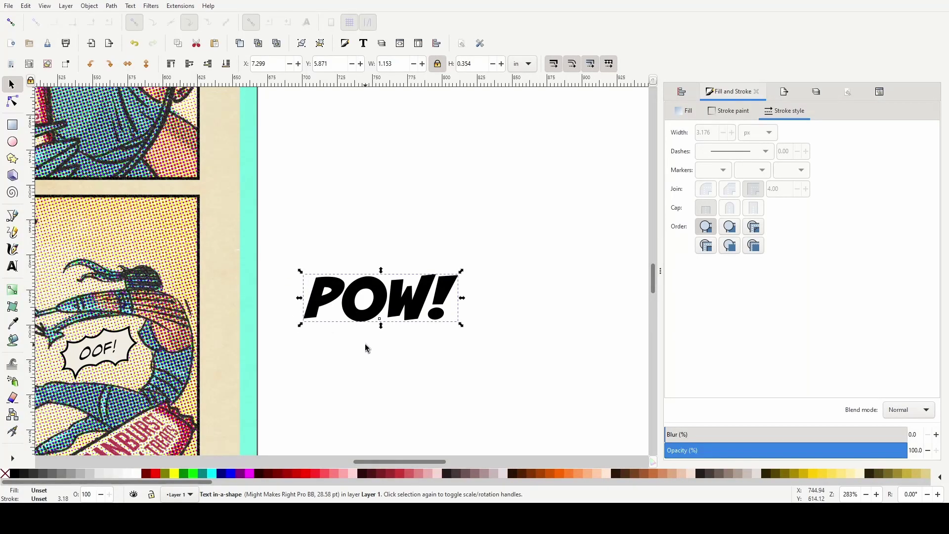
{"action": "key", "text": "shift+ctrl+c"}
{"action": "key", "text": "shift+ctrl+g"}
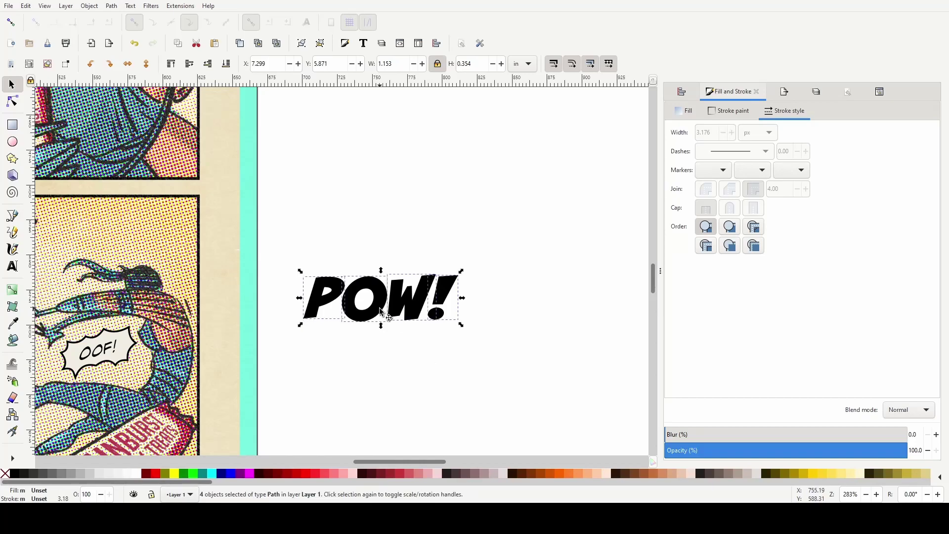
Stack the P, O, W and exclamation mark vertically in the kick panel, between the outstretched hand and the falling woman
{"action": "scroll", "coordinate": [321, 356], "scroll_direction": "left", "scroll_amount": 3}
{"action": "left_click", "coordinate": [477, 298]}
{"action": "left_click", "coordinate": [489, 350]}
{"action": "left_click", "coordinate": [477, 301]}
{"action": "left_click_drag", "start_coordinate": [454, 300], "coordinate": [139, 295]}
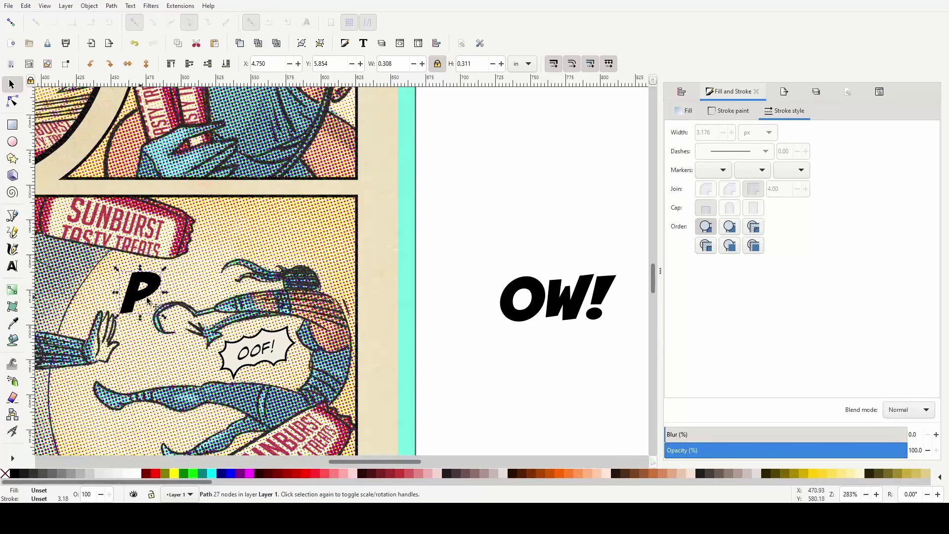
{"action": "left_click", "coordinate": [534, 309]}
{"action": "left_click_drag", "start_coordinate": [534, 310], "coordinate": [142, 354]}
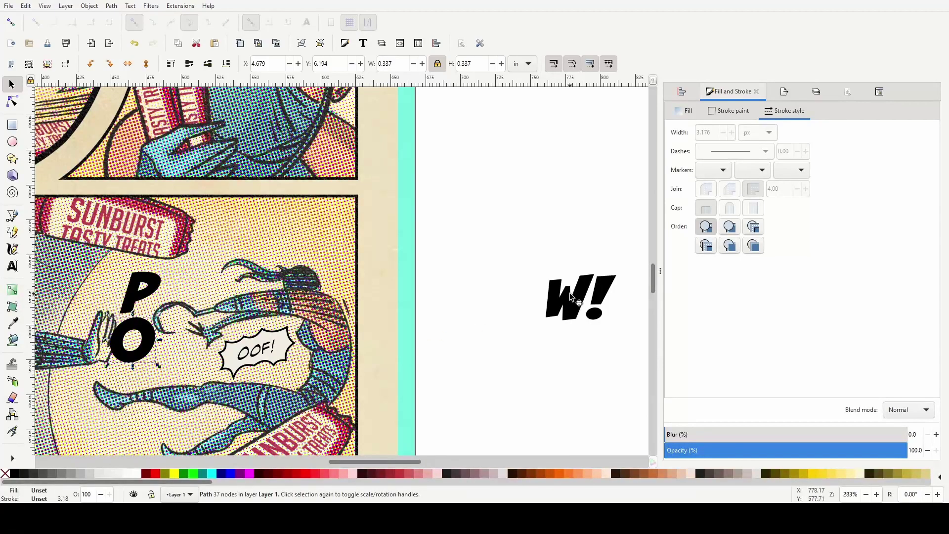
{"action": "left_click", "coordinate": [568, 298]}
{"action": "left_click_drag", "start_coordinate": [568, 298], "coordinate": [121, 390]}
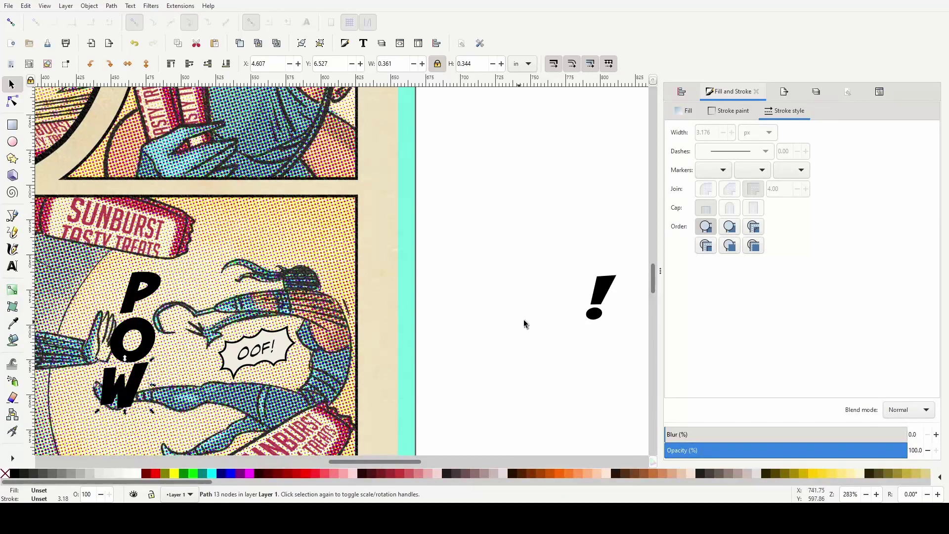
{"action": "left_click_drag", "start_coordinate": [598, 298], "coordinate": [109, 434]}
Scale the four stacked "POW!" letters down together to about 0.37 in wide and 1.06 in tall
{"action": "scroll", "coordinate": [148, 415], "scroll_direction": "down", "scroll_amount": 5}
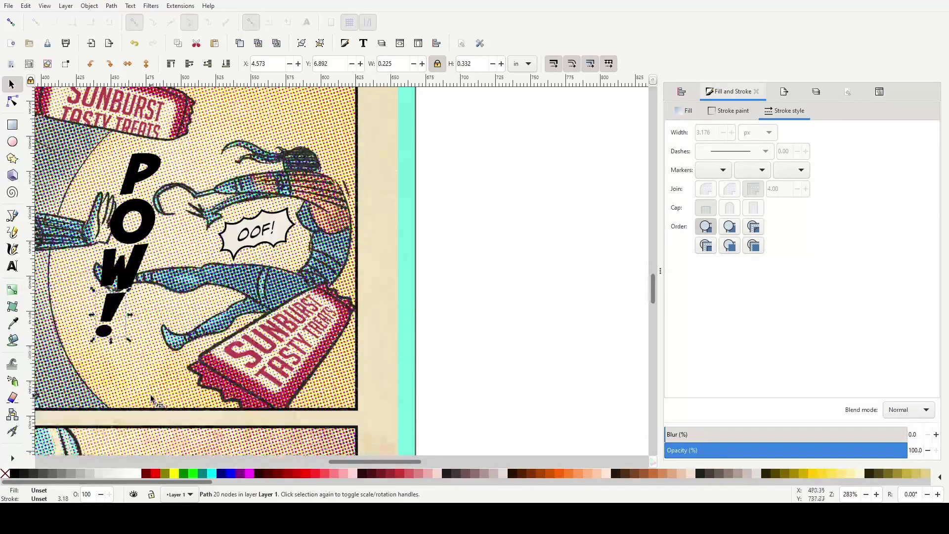
{"action": "scroll", "coordinate": [132, 375], "scroll_direction": "left", "scroll_amount": 4}
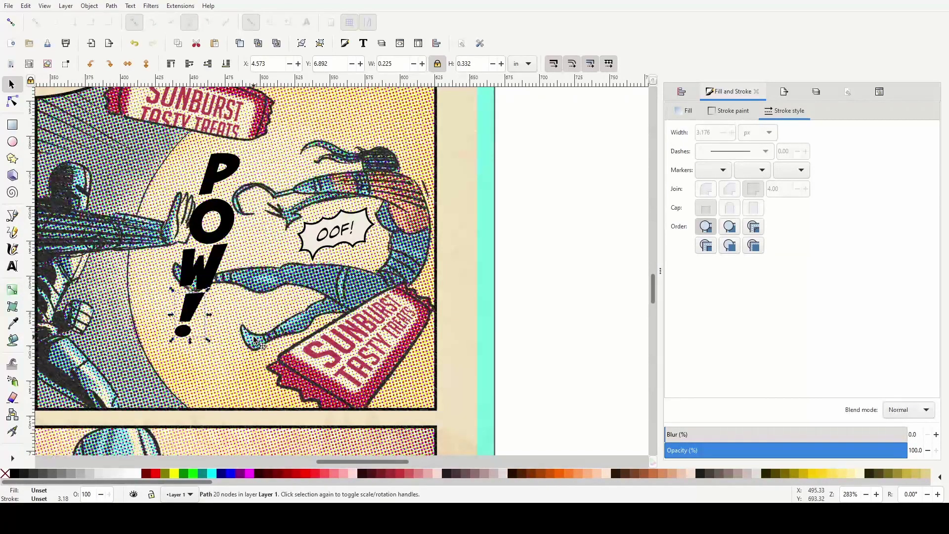
{"action": "left_click", "coordinate": [202, 278], "text": "shift"}
{"action": "left_click", "coordinate": [217, 232], "text": "shift"}
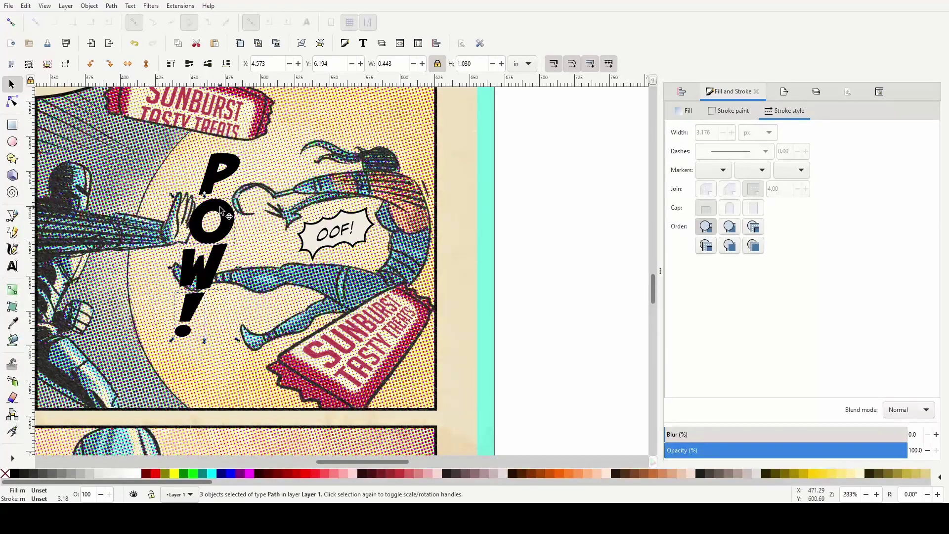
{"action": "left_click", "coordinate": [219, 182], "text": "shift"}
{"action": "key", "text": "ctrl"}
{"action": "left_click_drag", "start_coordinate": [242, 151], "coordinate": [223, 183]}
{"action": "left_click", "coordinate": [514, 293]}
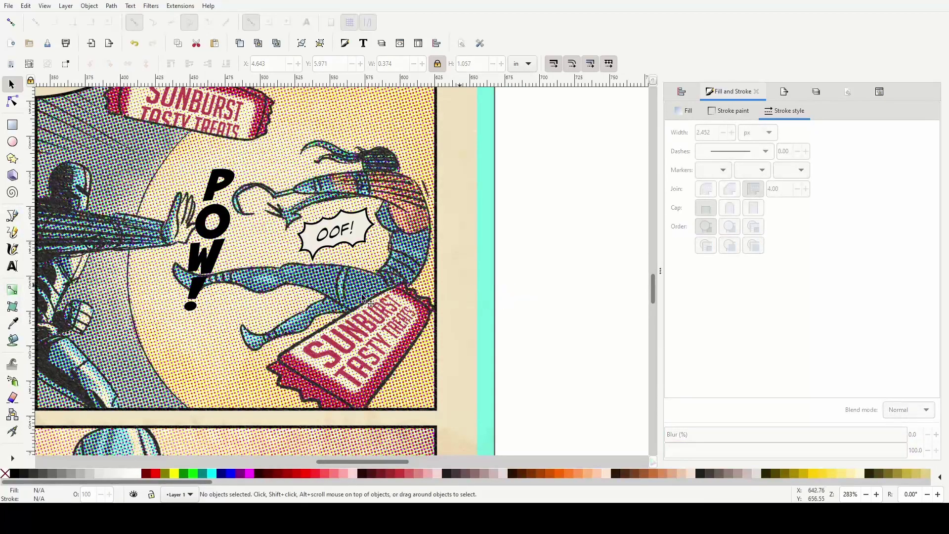
Move the exclamation mark off the page and pull the P, O and W closer together above the woman's foot
{"action": "left_click_drag", "start_coordinate": [190, 295], "coordinate": [572, 273]}
{"action": "left_click", "coordinate": [218, 192]}
{"action": "left_click_drag", "start_coordinate": [217, 187], "coordinate": [228, 205]}
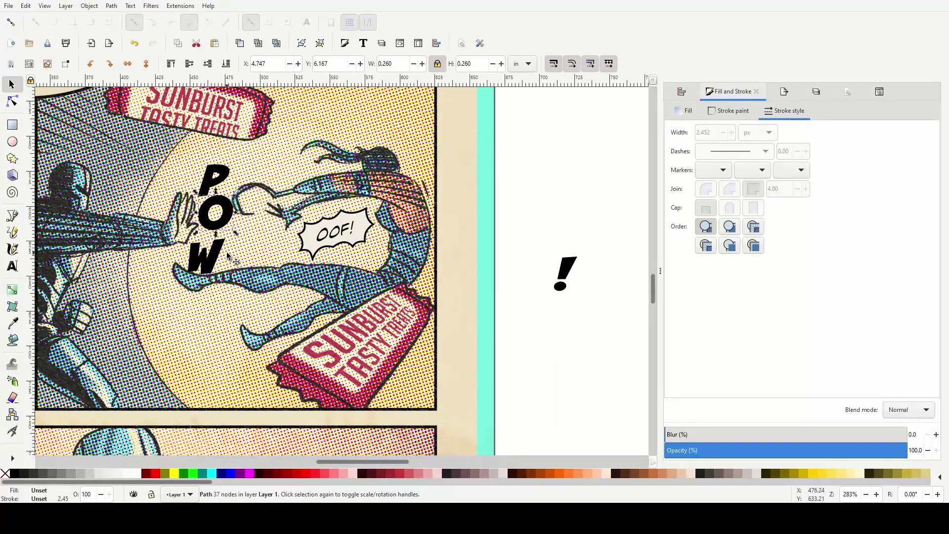
{"action": "left_click_drag", "start_coordinate": [218, 257], "coordinate": [220, 246]}
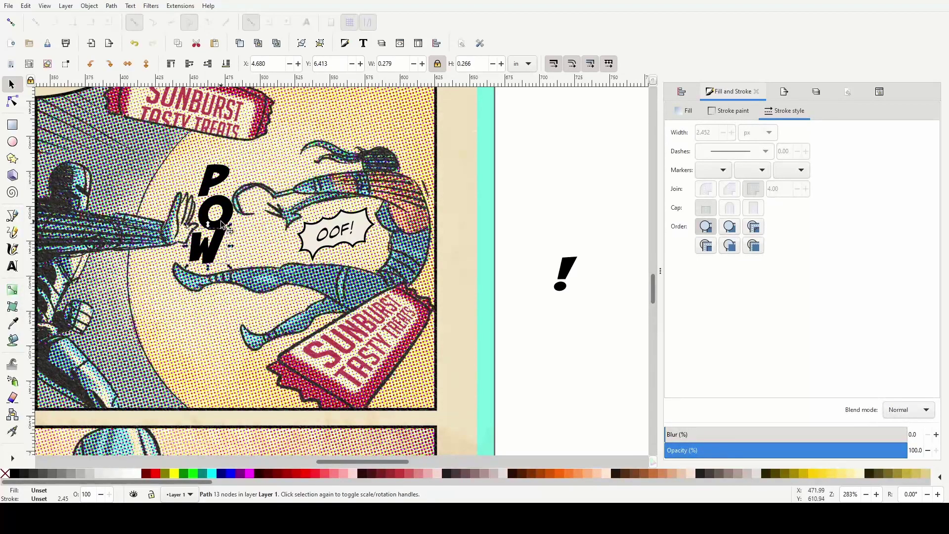
Nudge the O toward the W and the P down onto the O so the stacked letters sit tightly together
{"action": "scroll", "coordinate": [217, 271], "scroll_direction": "up", "scroll_amount": 2}
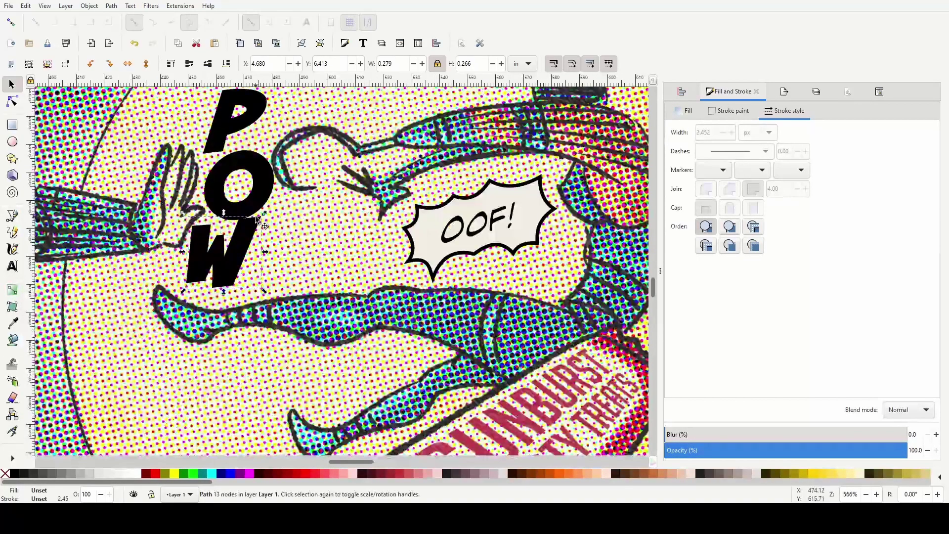
{"action": "left_click_drag", "start_coordinate": [253, 212], "coordinate": [246, 215]}
{"action": "left_click_drag", "start_coordinate": [224, 123], "coordinate": [223, 135]}
{"action": "scroll", "coordinate": [225, 136], "scroll_direction": "up", "scroll_amount": 2}
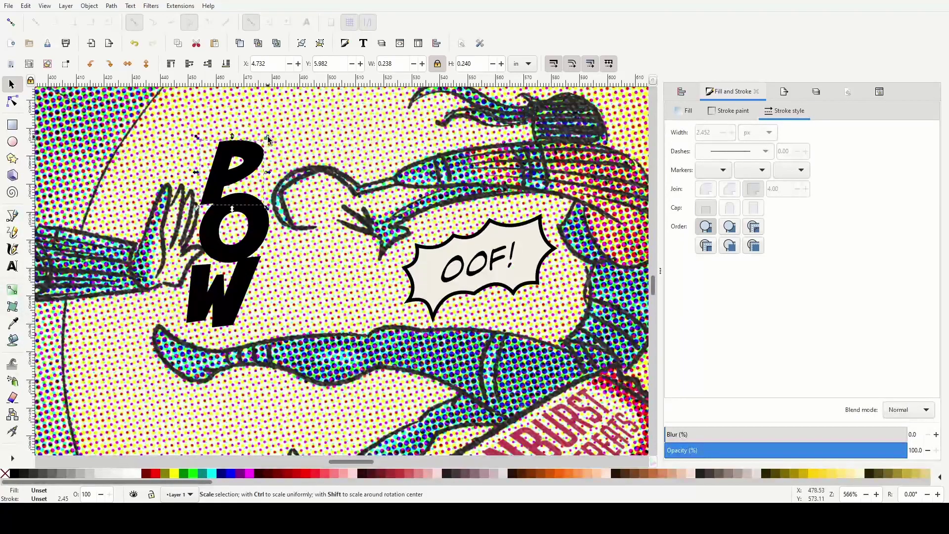
Enlarge the P proportionally to about 0.247 × 0.250 in and rotate the W slightly counterclockwise
{"action": "left_click_drag", "start_coordinate": [268, 142], "coordinate": [270, 138]}
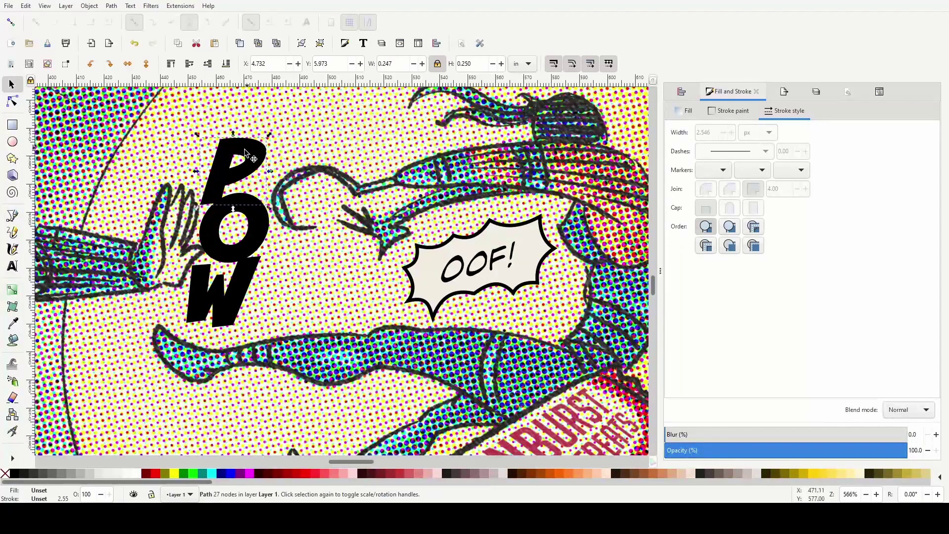
{"action": "left_click", "coordinate": [218, 307]}
{"action": "left_click", "coordinate": [219, 306]}
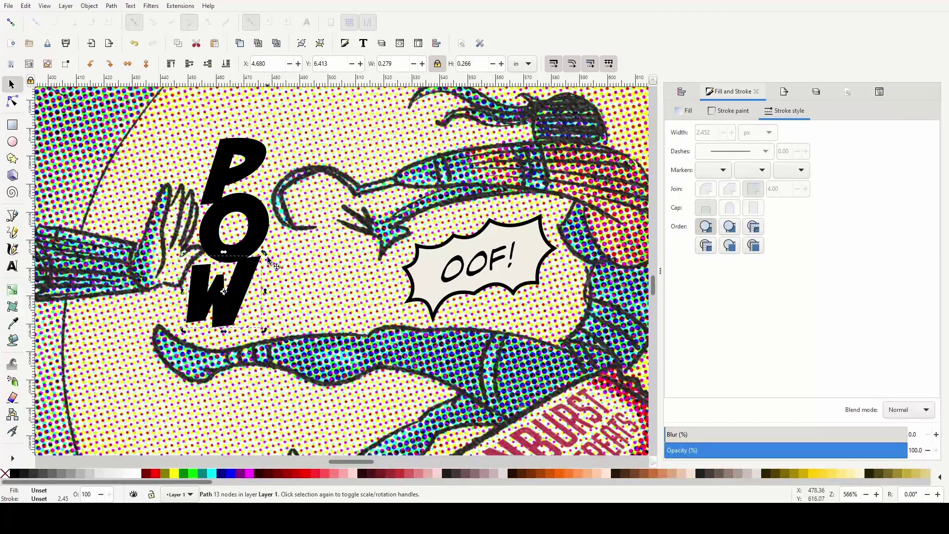
{"action": "left_click_drag", "start_coordinate": [266, 255], "coordinate": [262, 256]}
{"action": "key", "text": "Escape"}
{"action": "scroll", "coordinate": [169, 344], "scroll_direction": "down", "scroll_amount": 1}
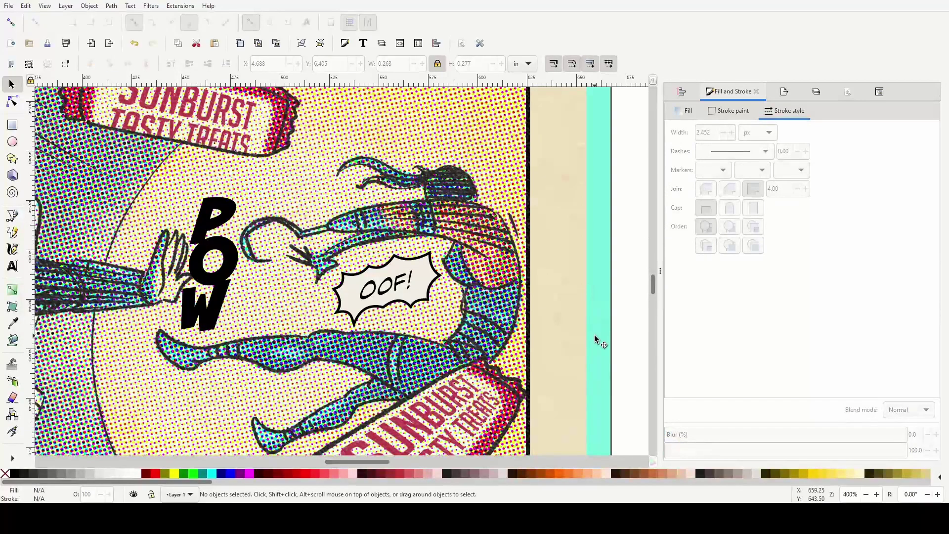
{"action": "scroll", "coordinate": [257, 292], "scroll_direction": "down", "scroll_amount": 2}
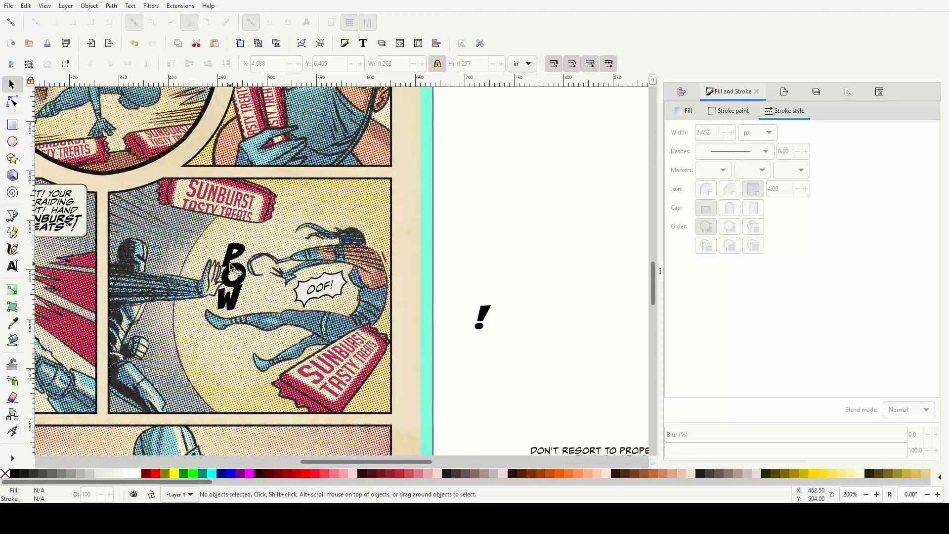
Select the P, O and W together and set their opacity to 85%
{"action": "scroll", "coordinate": [239, 272], "scroll_direction": "up", "scroll_amount": 1}
{"action": "left_click", "coordinate": [249, 240]}
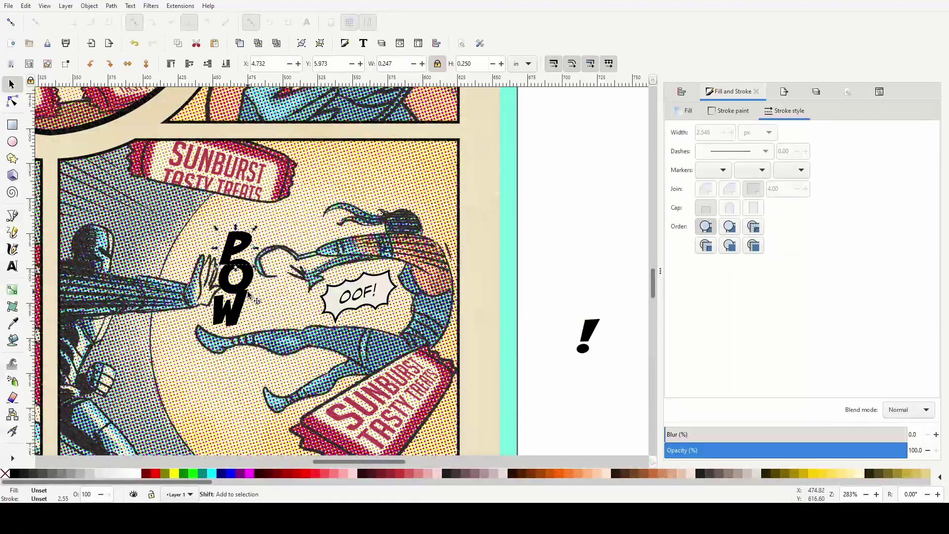
{"action": "left_click", "coordinate": [247, 288], "text": "shift"}
{"action": "left_click", "coordinate": [250, 316], "text": "shift"}
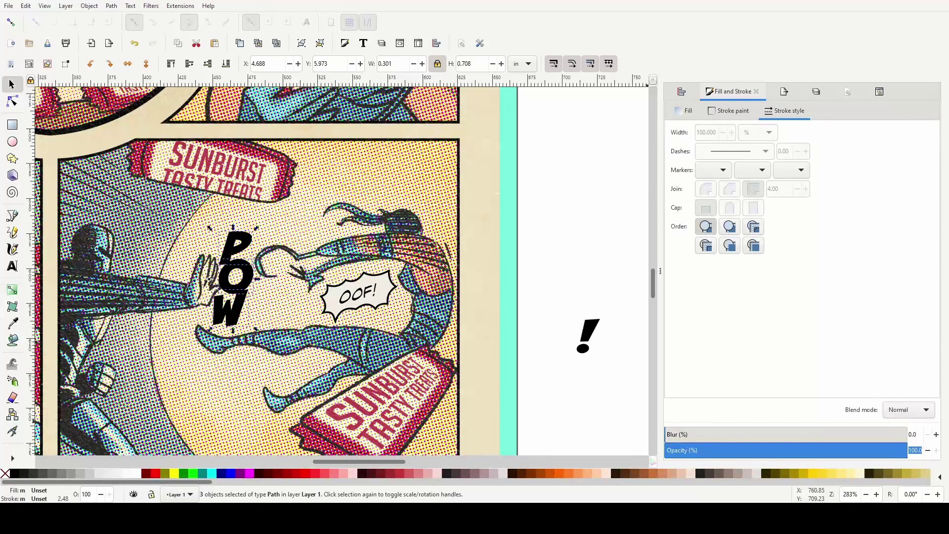
{"action": "key", "text": "Return"}
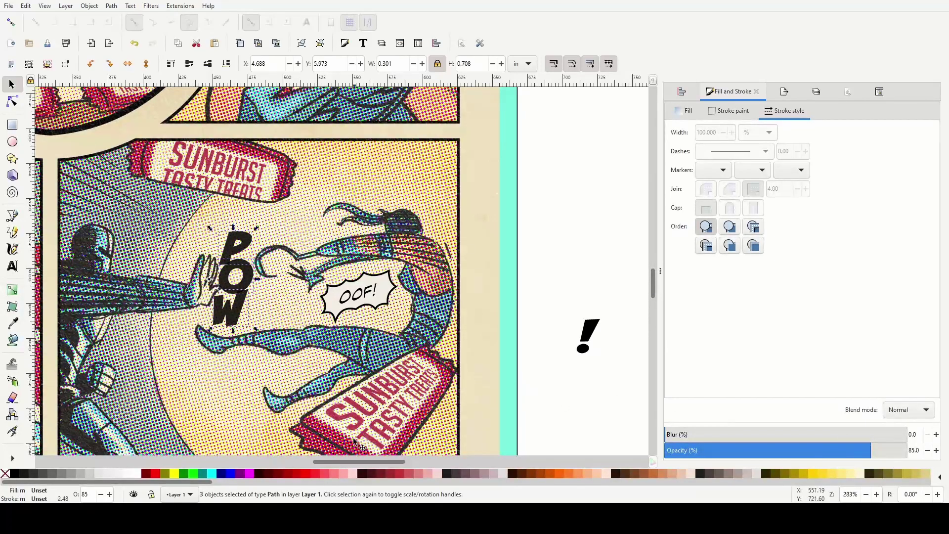
Fill the three selected letters with the dark red sampled from the lower Sunburst Tasty Treats bar
{"action": "left_click", "coordinate": [9, 328]}
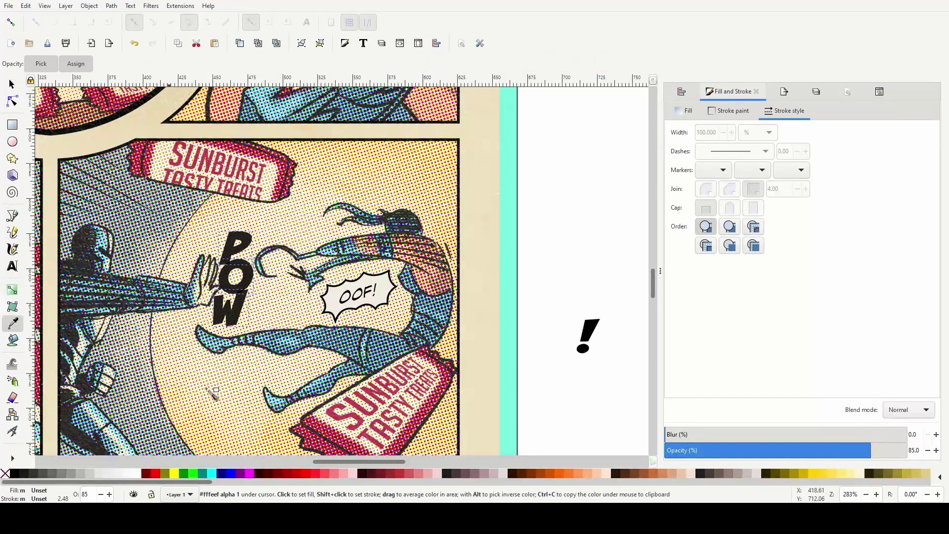
{"action": "left_click", "coordinate": [338, 417]}
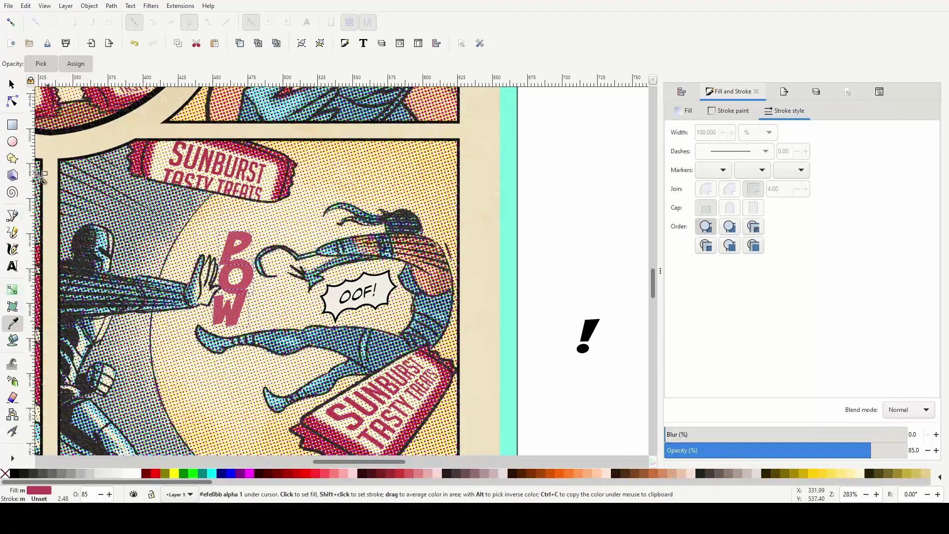
{"action": "left_click", "coordinate": [9, 85]}
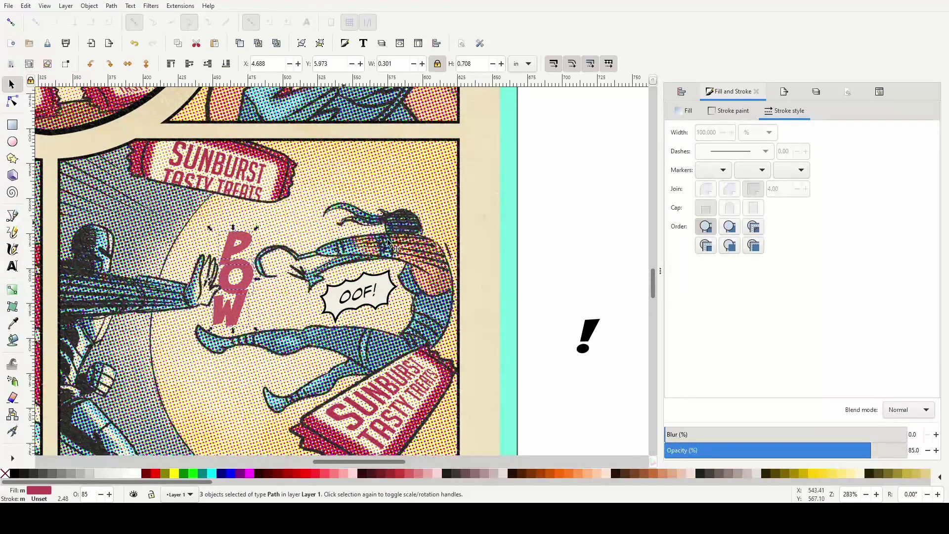
{"action": "left_click", "coordinate": [553, 229]}
Spread the stacked letters apart by moving the P up toward the hand's side, the W down and the O slightly up
{"action": "scroll", "coordinate": [554, 232], "scroll_direction": "down", "scroll_amount": 4, "text": "ctrl"}
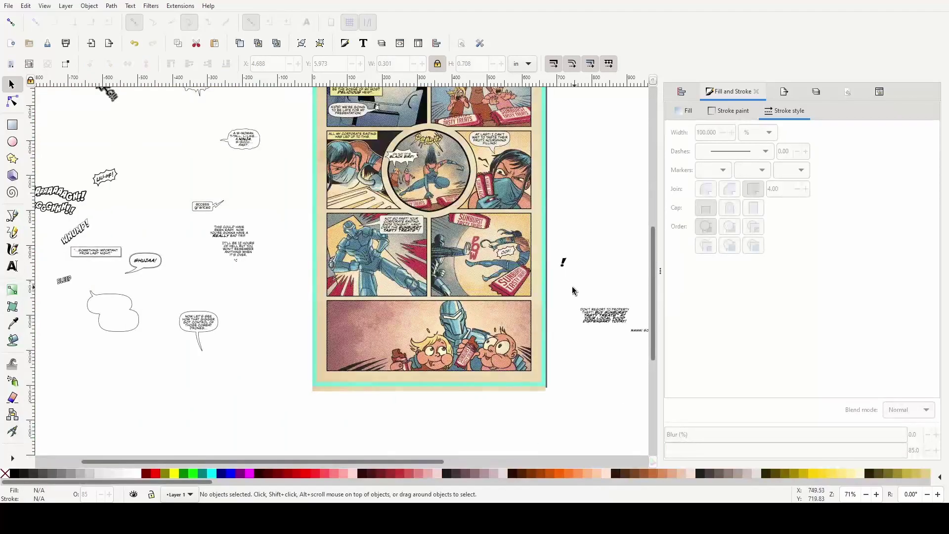
{"action": "scroll", "coordinate": [562, 280], "scroll_direction": "up", "scroll_amount": 4, "text": "ctrl"}
{"action": "scroll", "coordinate": [346, 237], "scroll_direction": "up", "scroll_amount": 2}
{"action": "scroll", "coordinate": [150, 218], "scroll_direction": "up", "scroll_amount": 2, "text": "ctrl"}
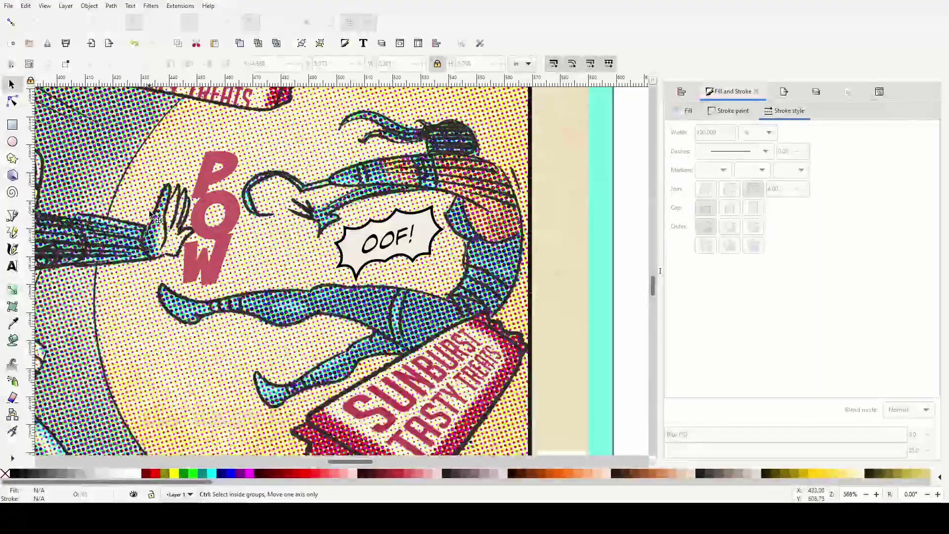
{"action": "scroll", "coordinate": [223, 247], "scroll_direction": "up", "scroll_amount": 2}
{"action": "left_click", "coordinate": [259, 266]}
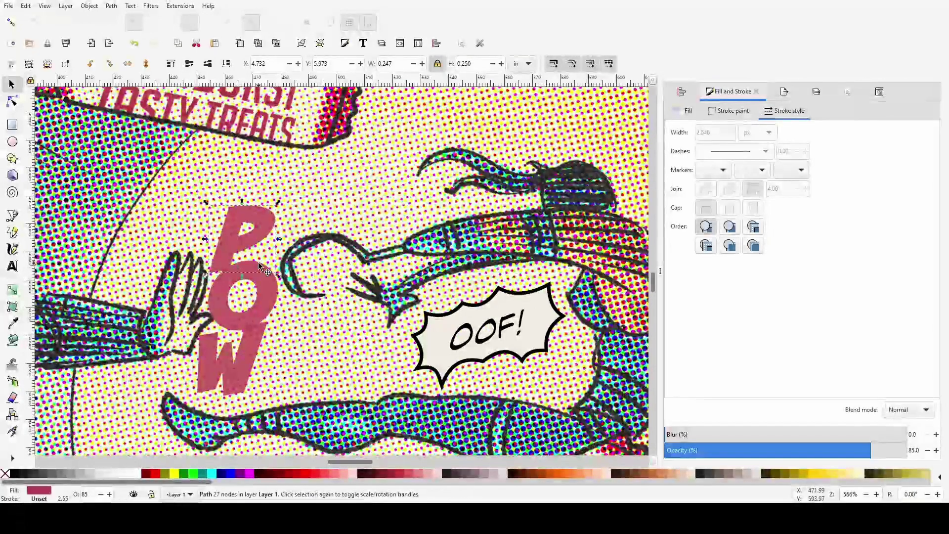
{"action": "left_click_drag", "start_coordinate": [240, 237], "coordinate": [226, 214]}
{"action": "mouse_move", "coordinate": [252, 352]}
{"action": "left_mouse_down"}
{"action": "mouse_move", "coordinate": [245, 385]}
{"action": "mouse_move", "coordinate": [248, 370]}
{"action": "left_mouse_up"}
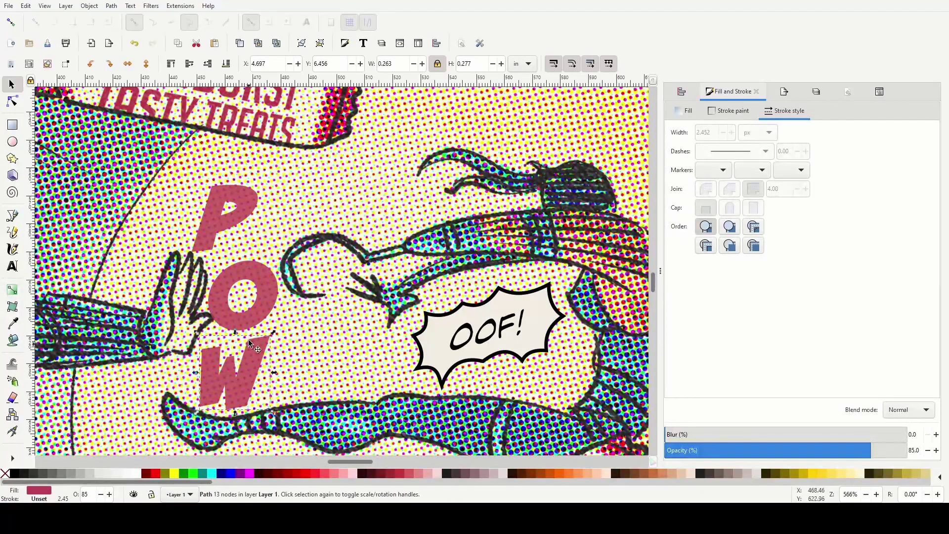
{"action": "mouse_move", "coordinate": [254, 306]}
{"action": "left_mouse_down"}
{"action": "mouse_move", "coordinate": [265, 304]}
{"action": "mouse_move", "coordinate": [260, 293]}
{"action": "left_mouse_up"}
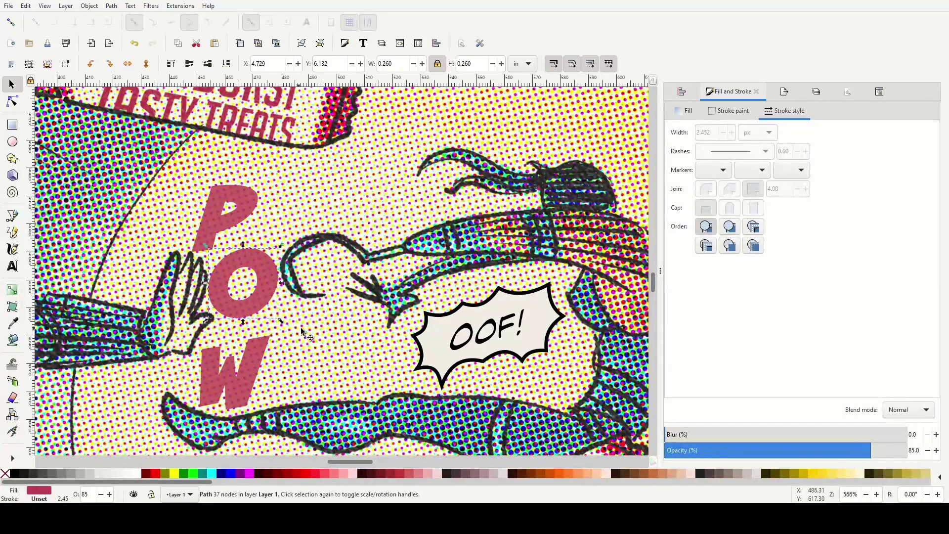
{"action": "left_click", "coordinate": [303, 339]}
Even out the letter spacing by raising the W toward the O and shifting the P over the O
{"action": "scroll", "coordinate": [304, 338], "scroll_direction": "down", "scroll_amount": 2, "text": "ctrl"}
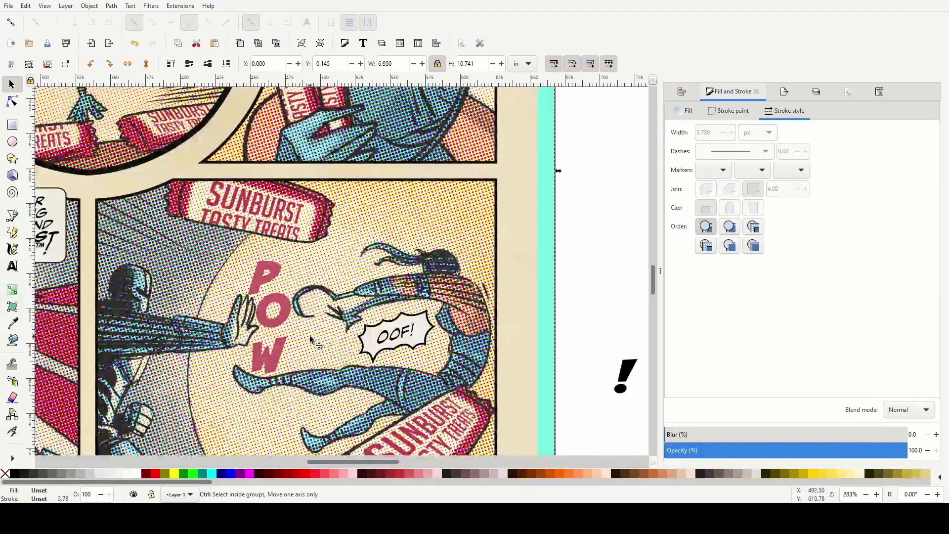
{"action": "scroll", "coordinate": [291, 350], "scroll_direction": "up", "scroll_amount": 1, "text": "ctrl"}
{"action": "left_click_drag", "start_coordinate": [280, 356], "coordinate": [275, 352]}
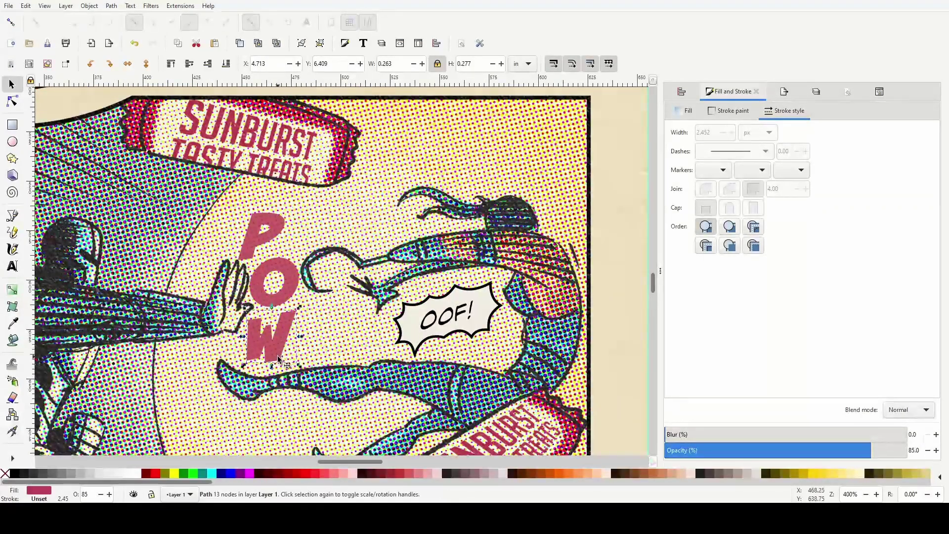
{"action": "scroll", "coordinate": [321, 335], "scroll_direction": "down", "scroll_amount": 3, "text": "ctrl"}
{"action": "left_click", "coordinate": [523, 391]}
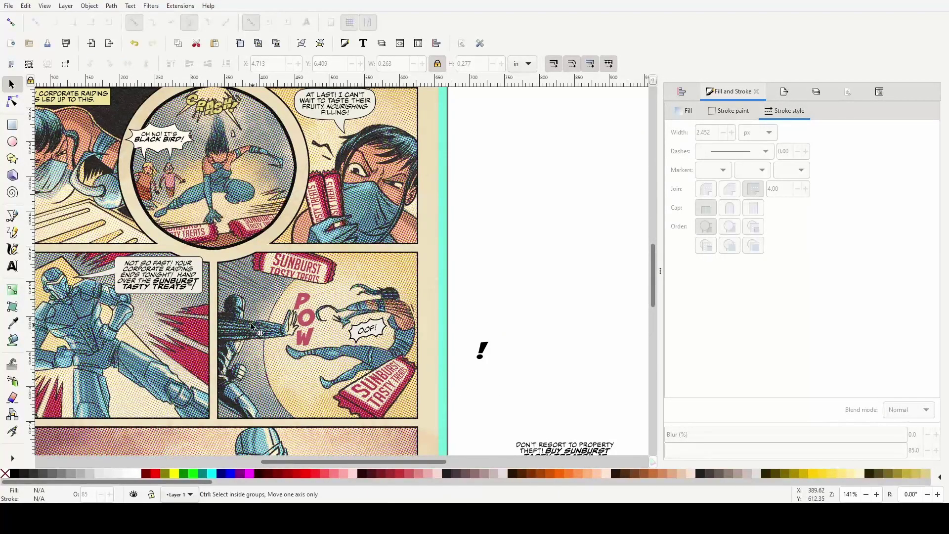
{"action": "scroll", "coordinate": [369, 296], "scroll_direction": "up", "scroll_amount": 3, "text": "ctrl"}
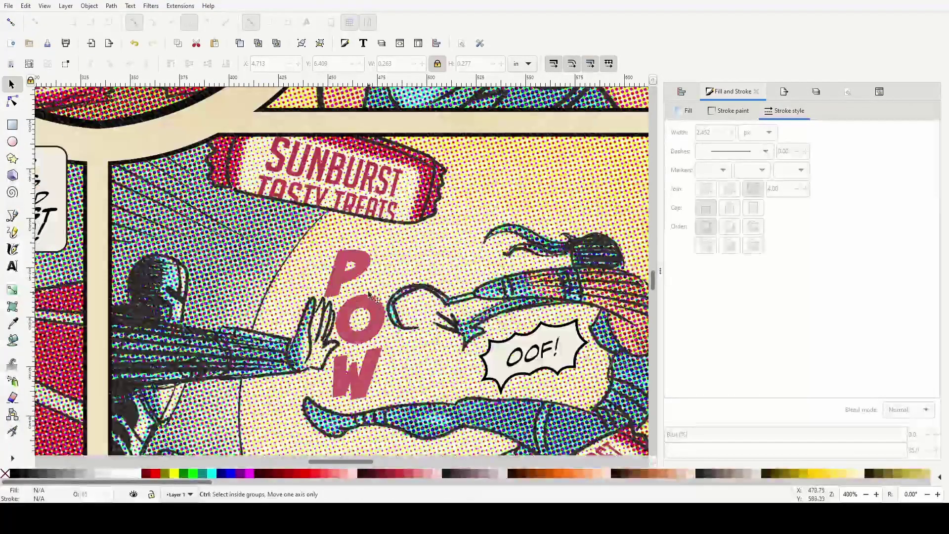
{"action": "left_click", "coordinate": [362, 262]}
{"action": "left_click_drag", "start_coordinate": [363, 255], "coordinate": [369, 252]}
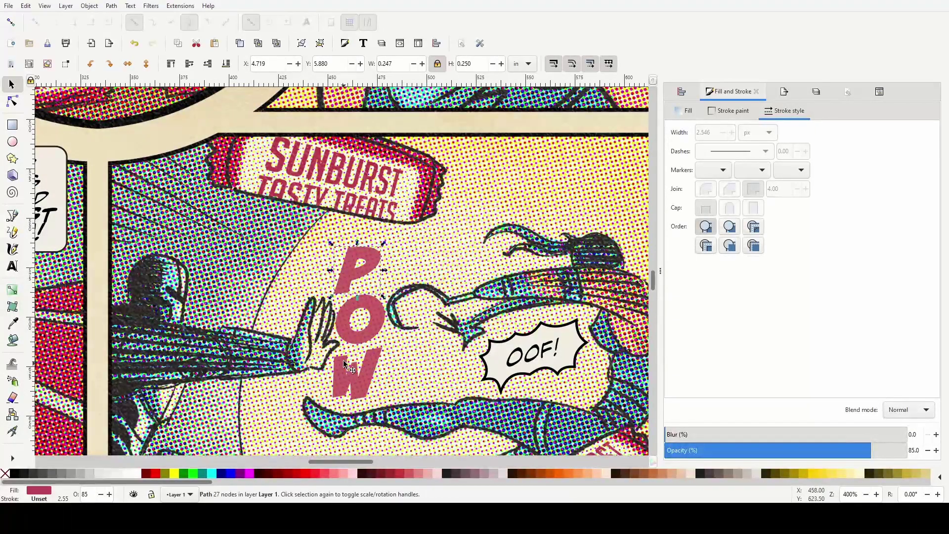
{"action": "scroll", "coordinate": [364, 340], "scroll_direction": "down", "scroll_amount": 3, "text": "ctrl"}
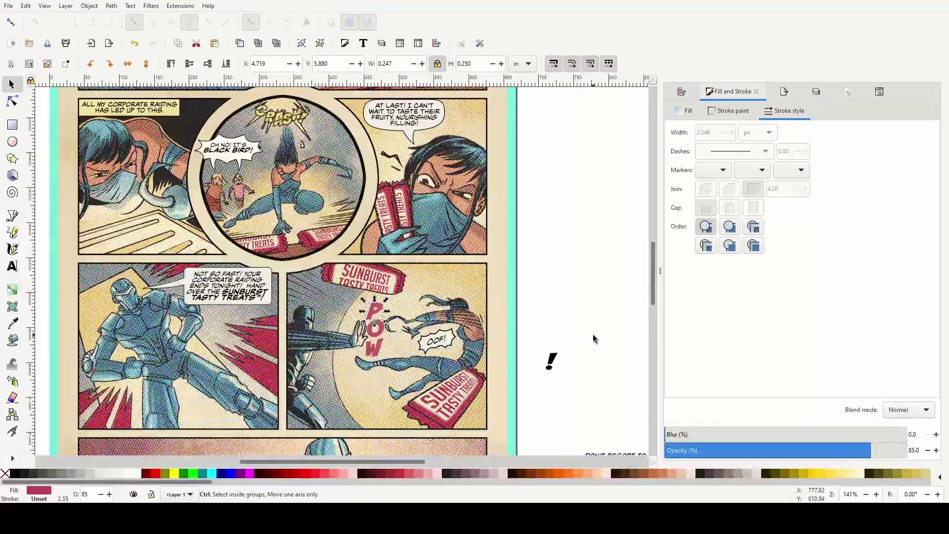
{"action": "left_click", "coordinate": [574, 310]}
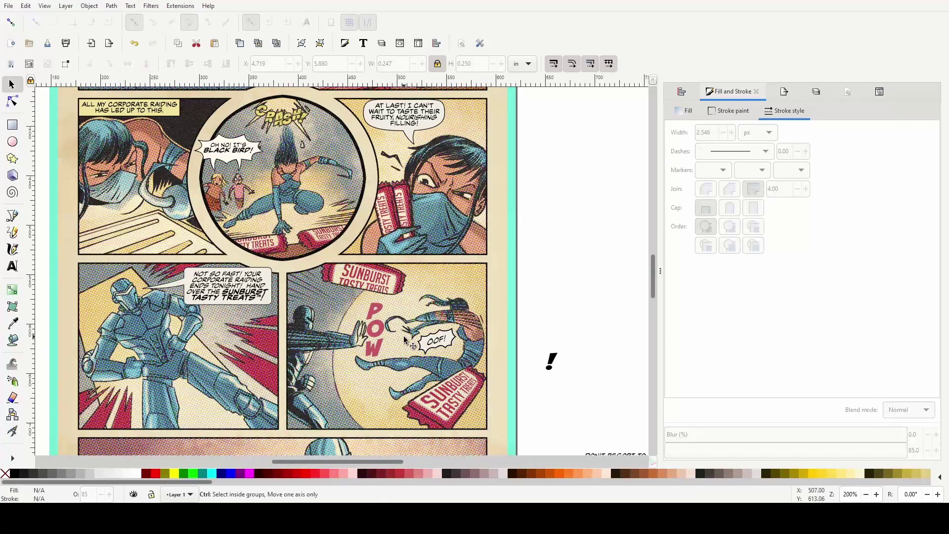
Rotate the P clockwise so that it leans toward the falling woman
{"action": "scroll", "coordinate": [404, 340], "scroll_direction": "up", "scroll_amount": 2}
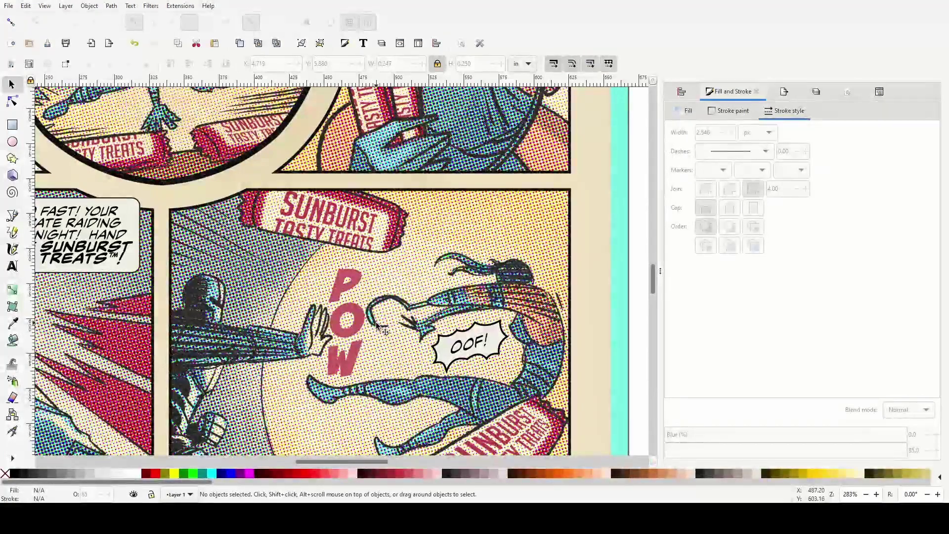
{"action": "scroll", "coordinate": [322, 341], "scroll_direction": "up", "scroll_amount": 1}
{"action": "scroll", "coordinate": [314, 326], "scroll_direction": "down", "scroll_amount": 2}
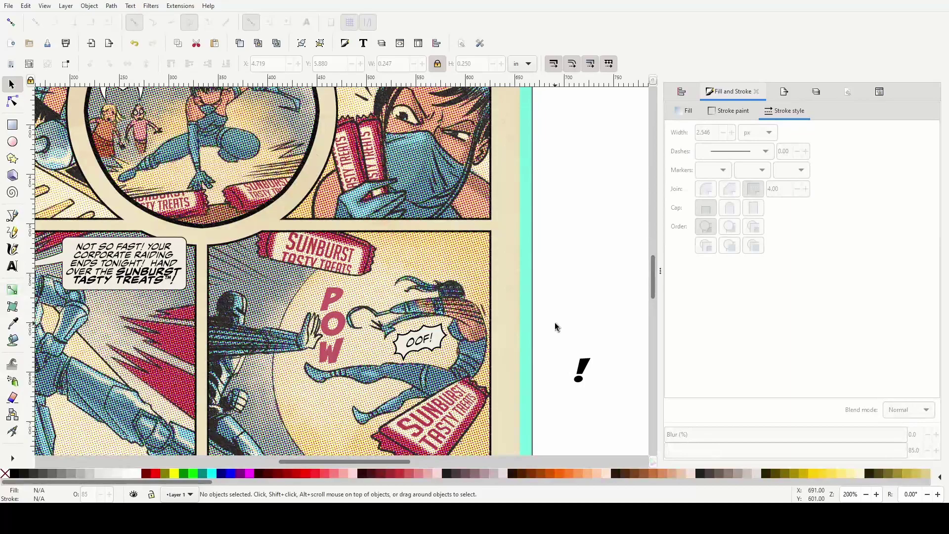
{"action": "scroll", "coordinate": [553, 328], "scroll_direction": "down", "scroll_amount": 2}
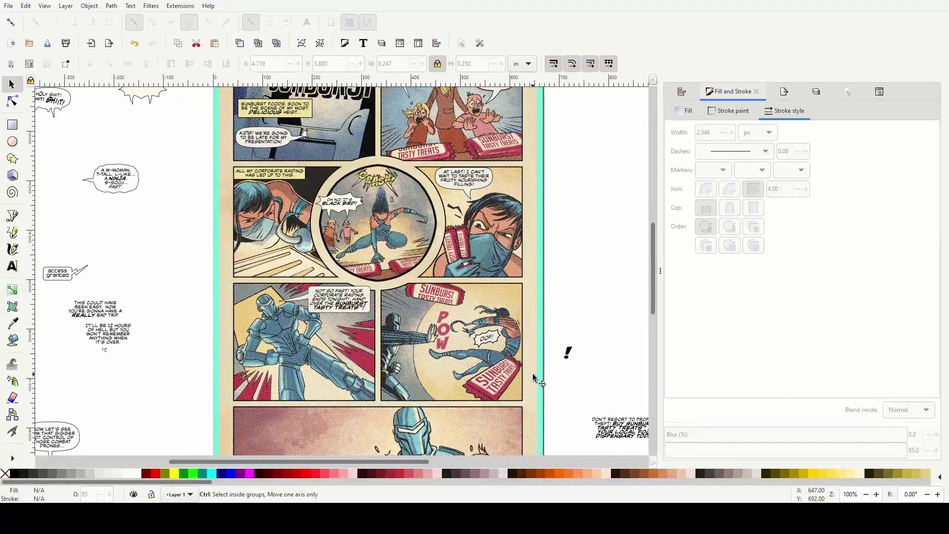
{"action": "scroll", "coordinate": [529, 364], "scroll_direction": "up", "scroll_amount": 5}
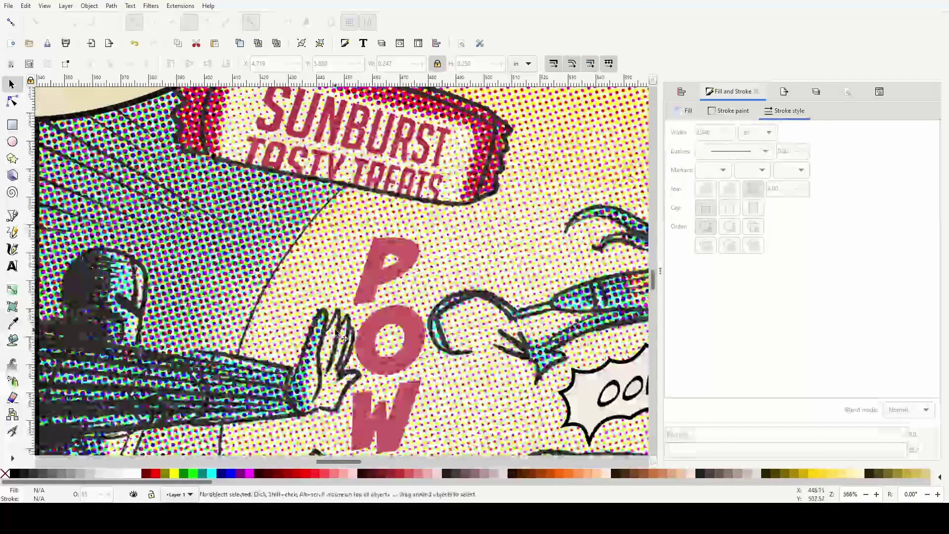
{"action": "scroll", "coordinate": [337, 330], "scroll_direction": "down", "scroll_amount": 4}
{"action": "left_click", "coordinate": [375, 208]}
{"action": "left_click", "coordinate": [375, 208]}
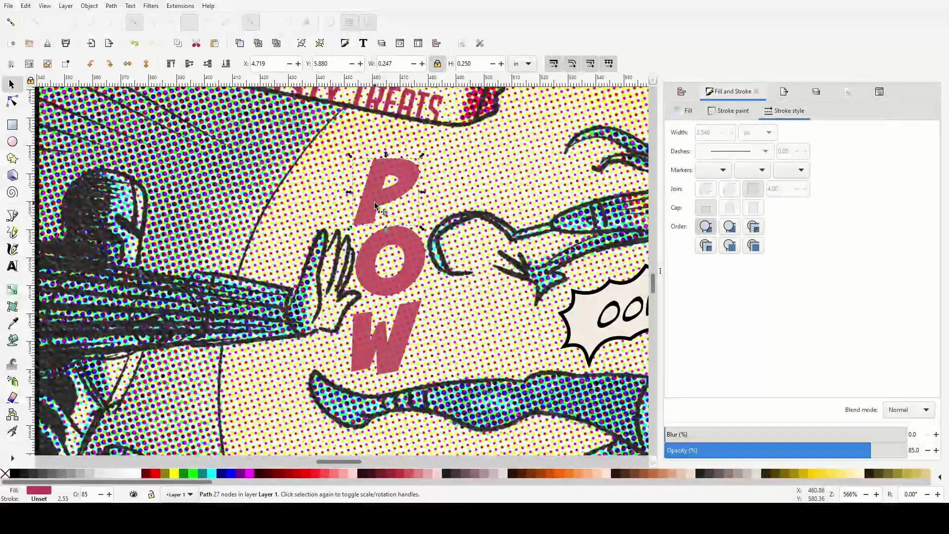
{"action": "left_click_drag", "start_coordinate": [422, 158], "coordinate": [432, 166]}
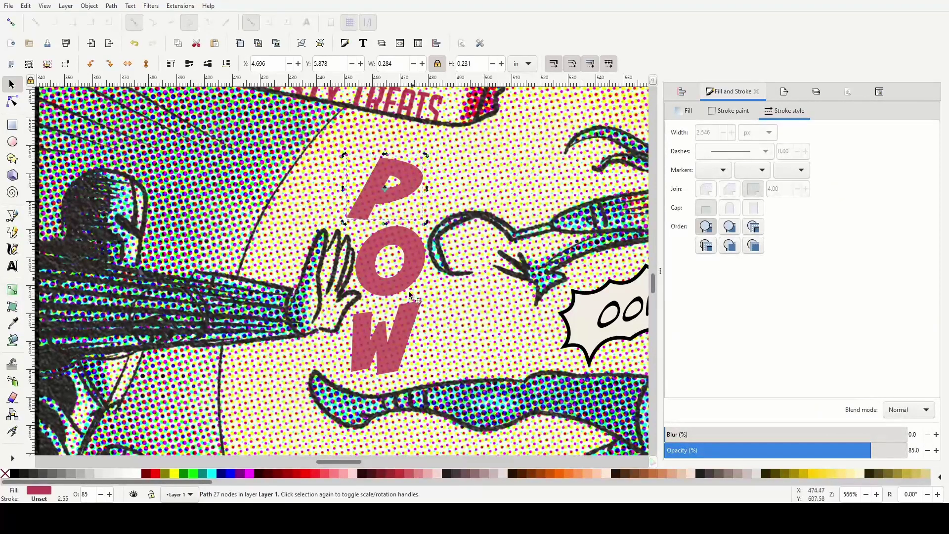
Rotate the W clockwise to match the P's lean and shift it slightly toward the falling woman, beneath the O
{"action": "double_click", "coordinate": [390, 364]}
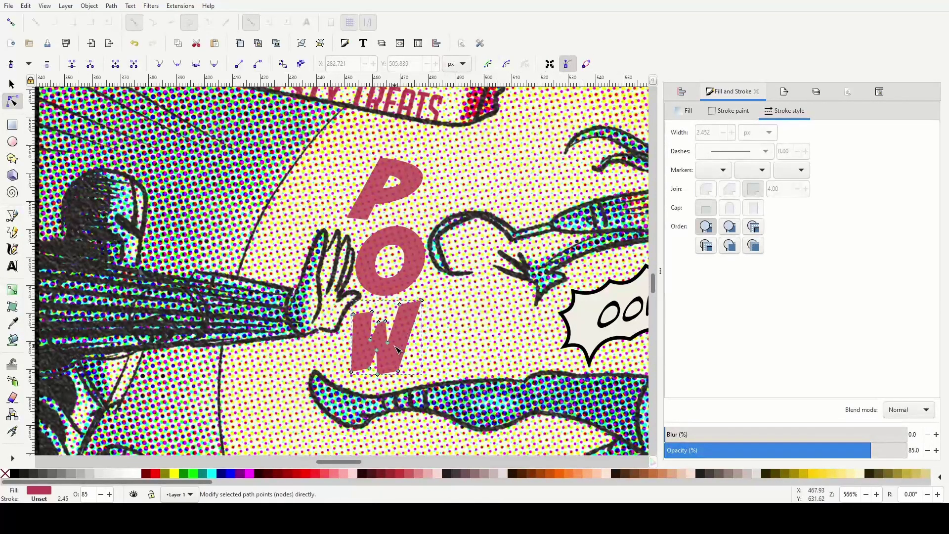
{"action": "left_click", "coordinate": [12, 84]}
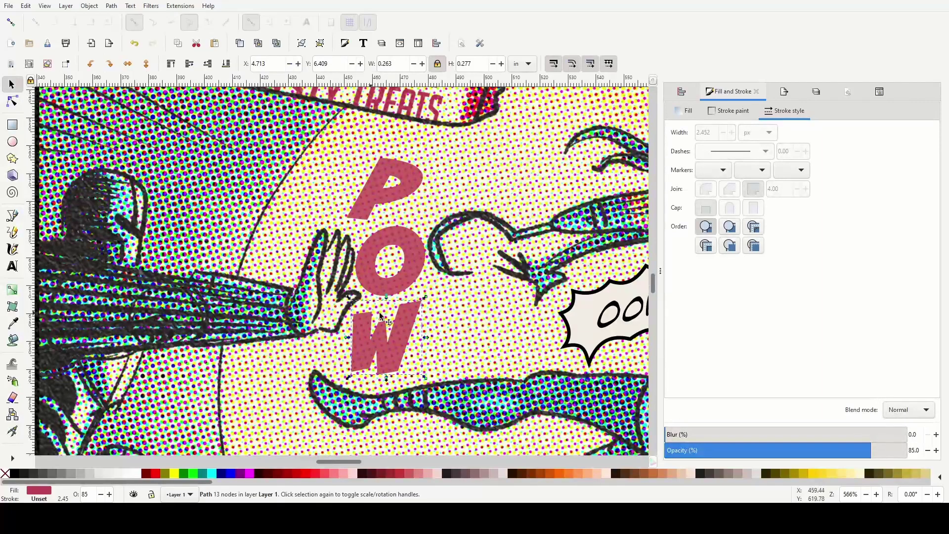
{"action": "left_click", "coordinate": [423, 304]}
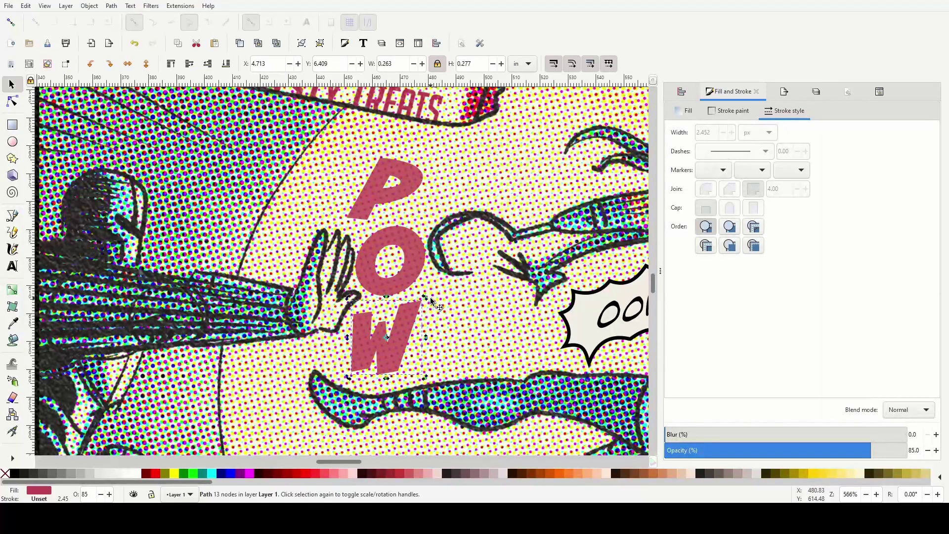
{"action": "left_click_drag", "start_coordinate": [427, 297], "coordinate": [449, 309]}
{"action": "left_click_drag", "start_coordinate": [388, 358], "coordinate": [404, 357]}
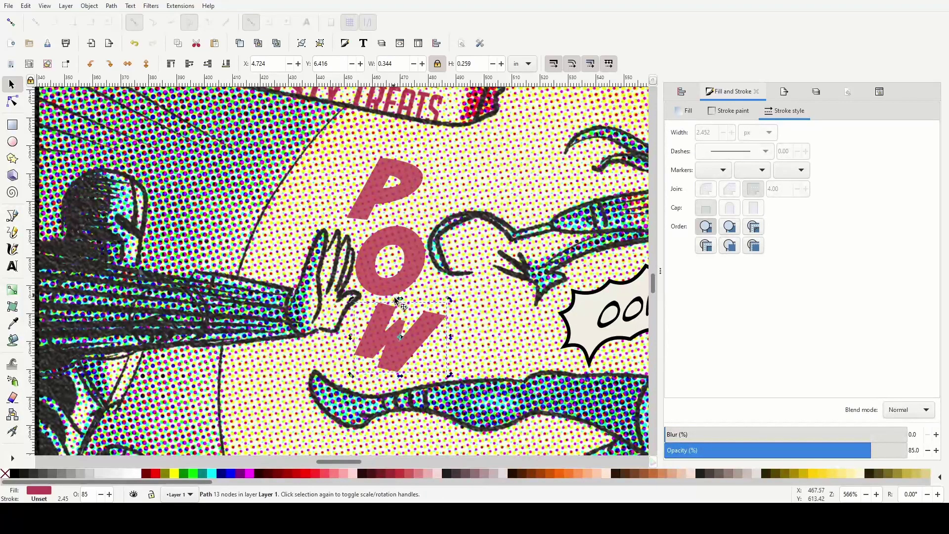
{"action": "scroll", "coordinate": [394, 297], "scroll_direction": "down", "scroll_amount": 4}
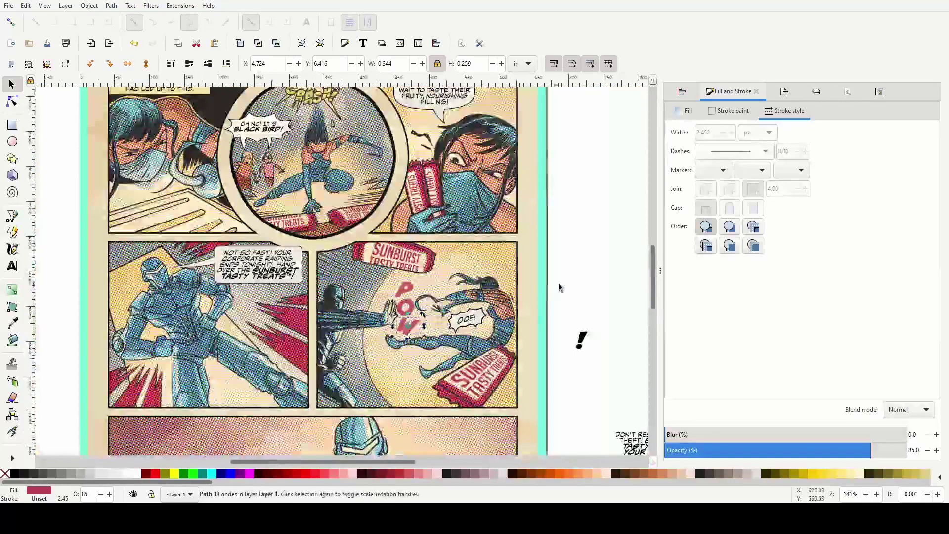
{"action": "left_click", "coordinate": [617, 280]}
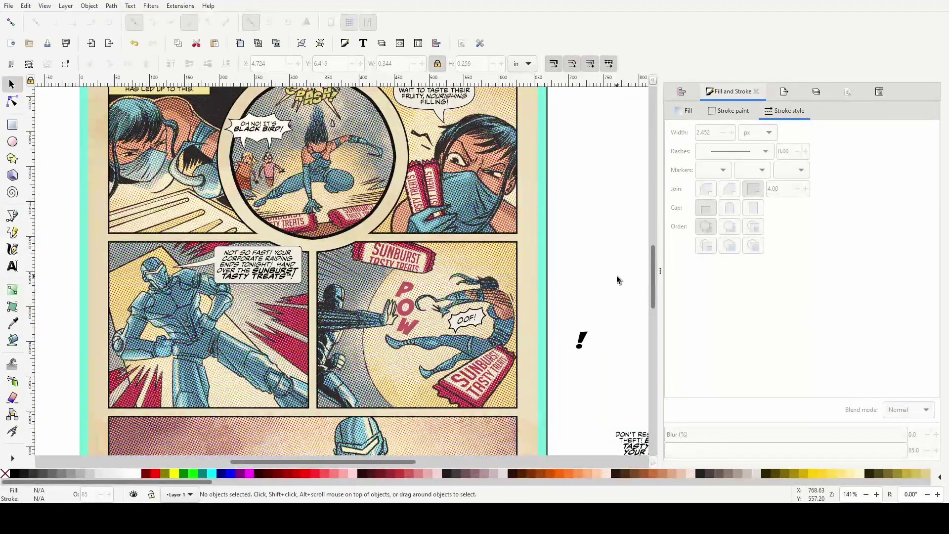
{"action": "scroll", "coordinate": [418, 317], "scroll_direction": "up", "scroll_amount": 1}
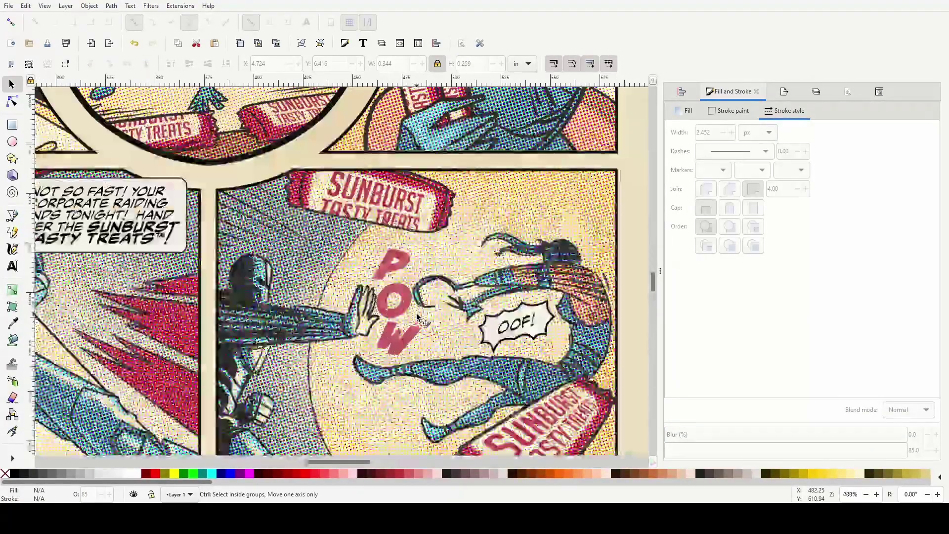
Nudge the P of the "POW" effect slightly down toward the O and deselect it
{"action": "left_click_drag", "start_coordinate": [371, 258], "coordinate": [371, 263]}
{"action": "left_click", "coordinate": [371, 263]}
{"action": "scroll", "coordinate": [455, 307], "scroll_direction": "down", "scroll_amount": 2}
{"action": "left_click", "coordinate": [636, 301]}
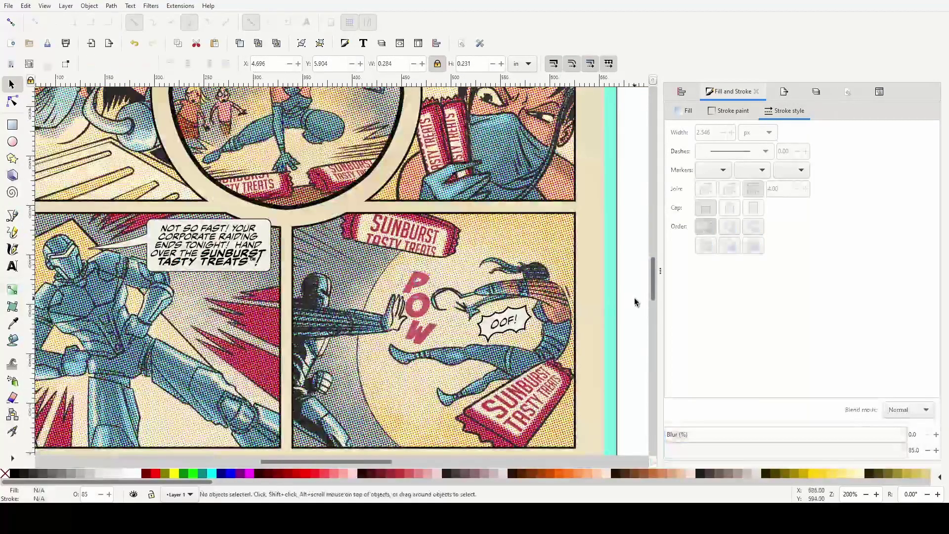
Delete the leftover exclamation mark lying beside the page
{"action": "scroll", "coordinate": [631, 321], "scroll_direction": "down", "scroll_amount": 2}
{"action": "scroll", "coordinate": [630, 330], "scroll_direction": "down", "scroll_amount": 1}
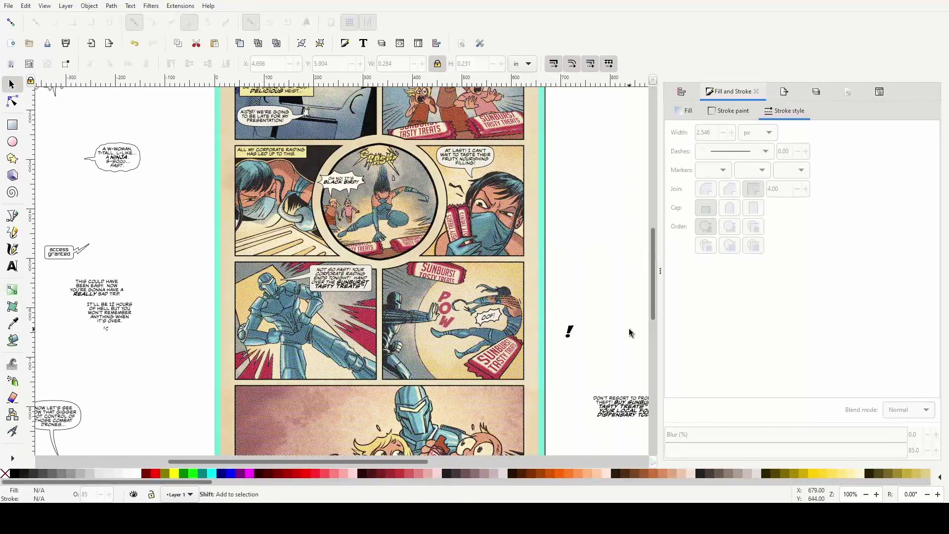
{"action": "scroll", "coordinate": [601, 340], "scroll_direction": "down", "scroll_amount": 1}
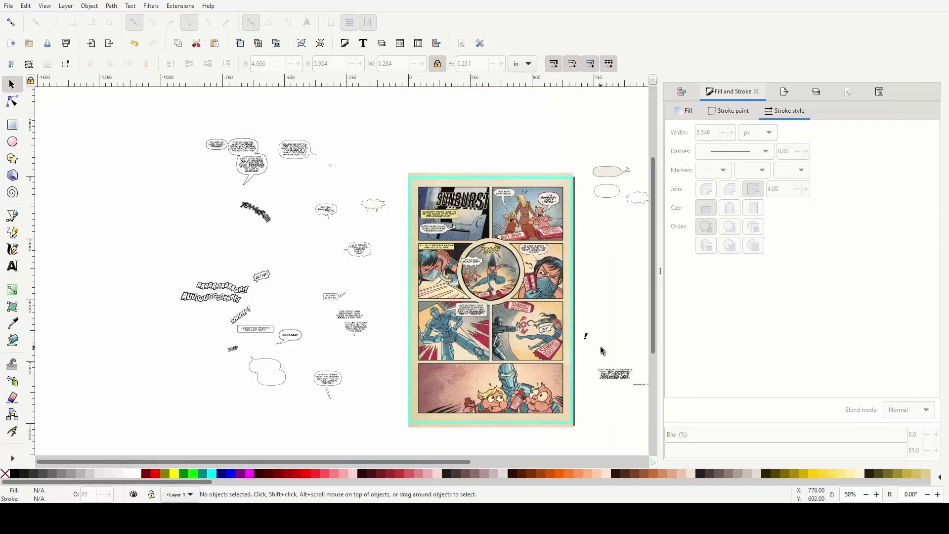
{"action": "scroll", "coordinate": [599, 343], "scroll_direction": "up", "scroll_amount": 4}
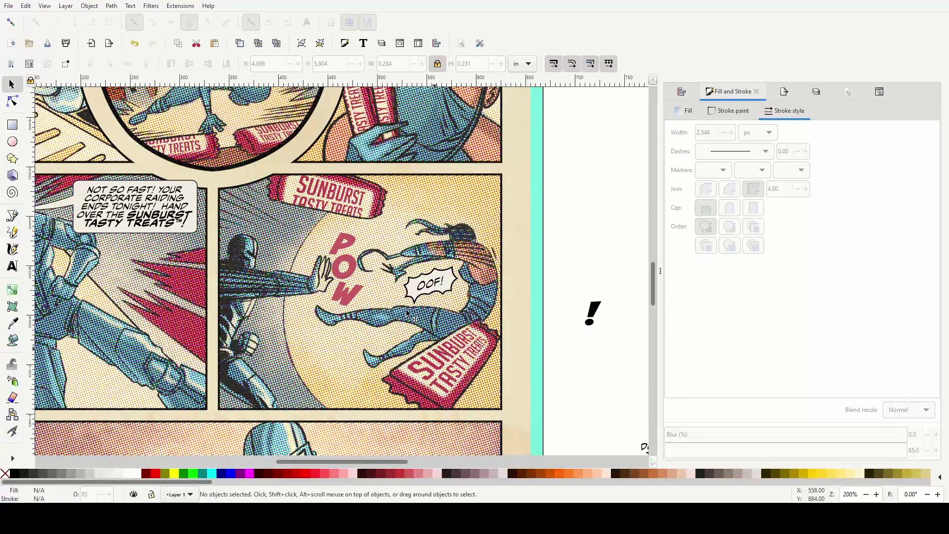
{"action": "mouse_move", "coordinate": [562, 292]}
{"action": "left_mouse_down"}
{"action": "mouse_move", "coordinate": [591, 354]}
{"action": "mouse_move", "coordinate": [624, 346]}
{"action": "left_mouse_up"}
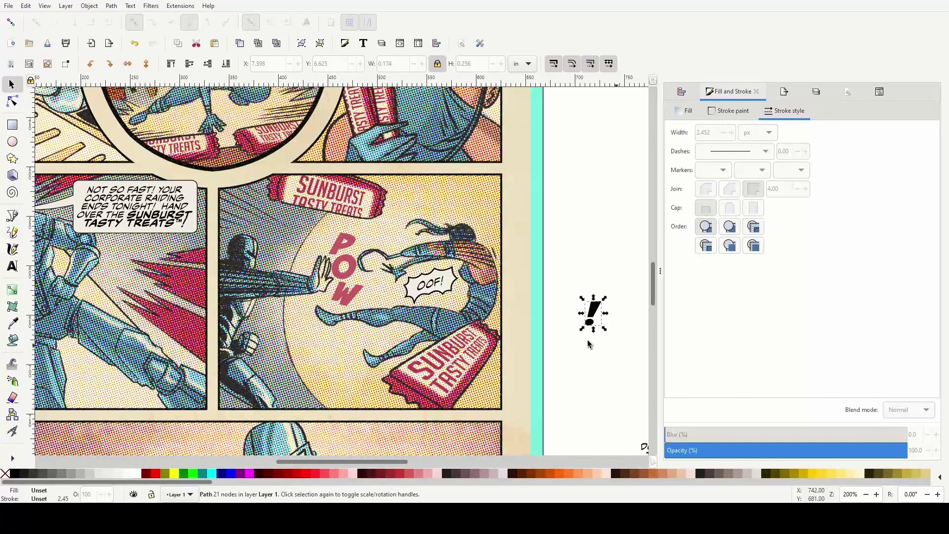
{"action": "key", "text": "Delete"}
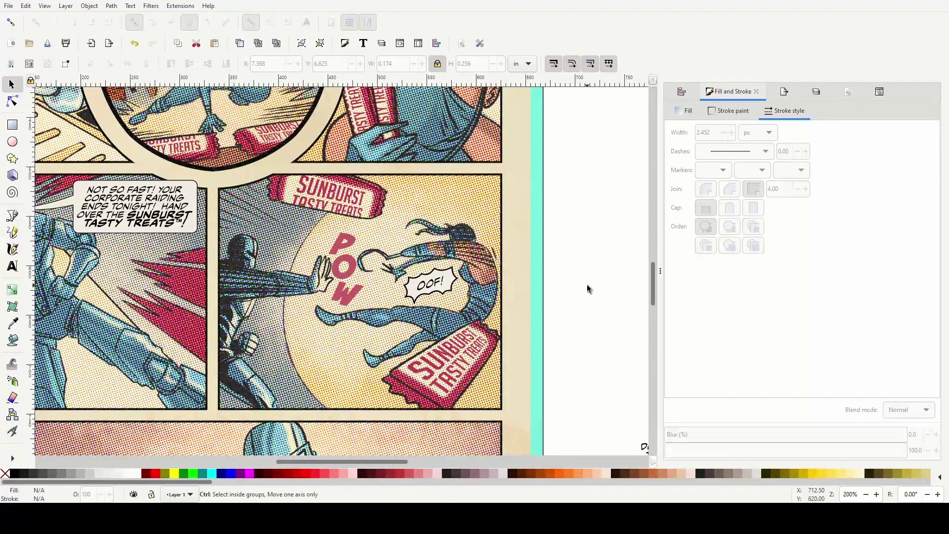
{"action": "scroll", "coordinate": [587, 289], "scroll_direction": "down", "scroll_amount": 2}
{"action": "scroll", "coordinate": [587, 289], "scroll_direction": "down", "scroll_amount": 2}
{"action": "scroll", "coordinate": [587, 294], "scroll_direction": "right", "scroll_amount": 5}
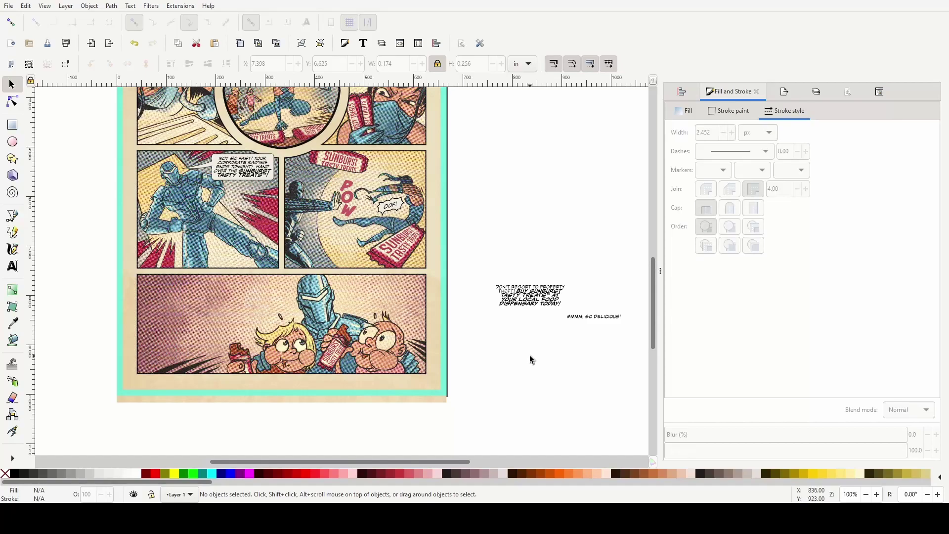
{"action": "scroll", "coordinate": [520, 347], "scroll_direction": "up", "scroll_amount": 4, "text": "ctrl"}
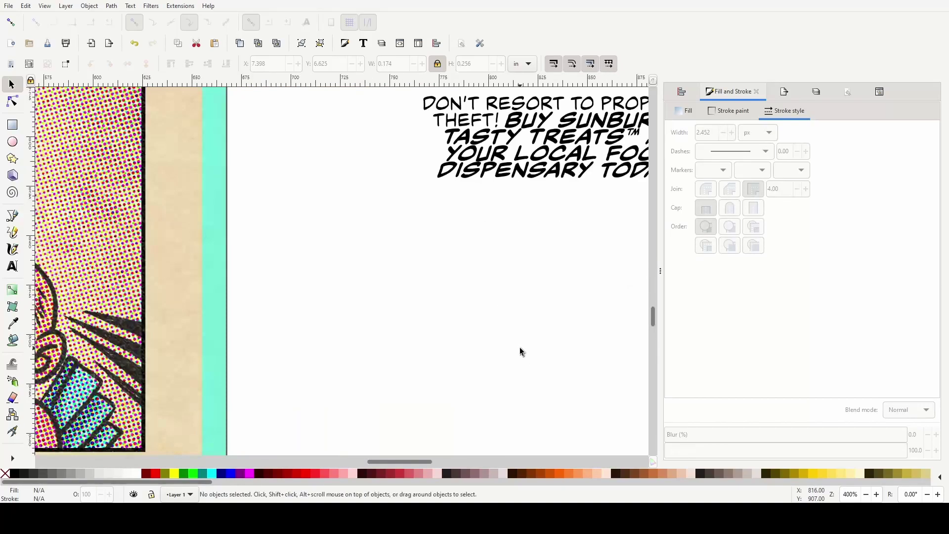
{"action": "scroll", "coordinate": [520, 347], "scroll_direction": "down", "scroll_amount": 4, "text": "ctrl"}
{"action": "scroll", "coordinate": [520, 347], "scroll_direction": "left", "scroll_amount": 2}
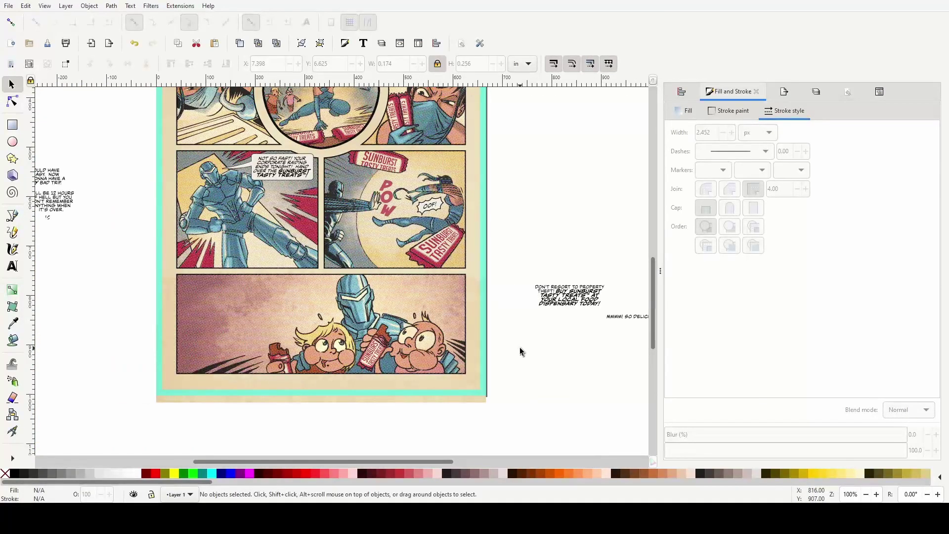
{"action": "left_click", "coordinate": [558, 307]}
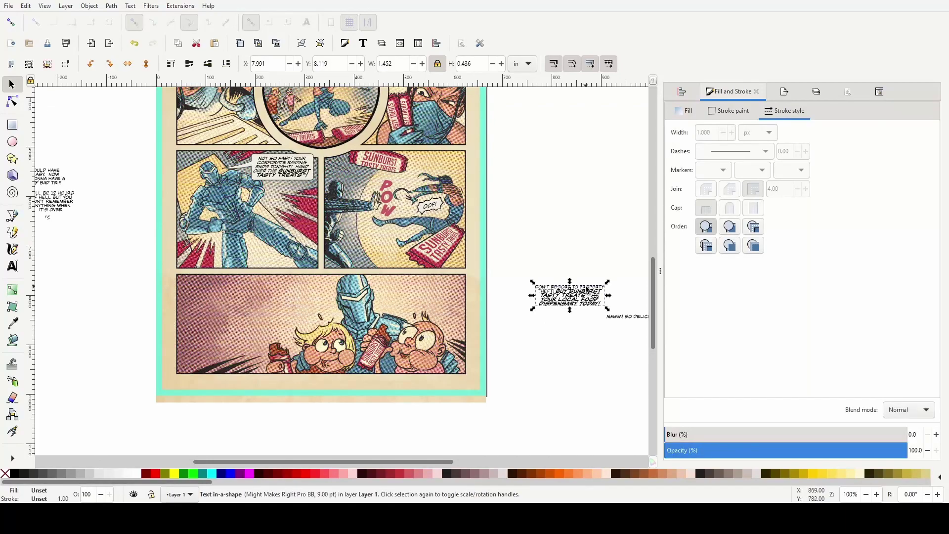
{"action": "left_click_drag", "start_coordinate": [565, 281], "coordinate": [242, 293]}
{"action": "scroll", "coordinate": [242, 294], "scroll_direction": "up", "scroll_amount": 2, "text": "ctrl"}
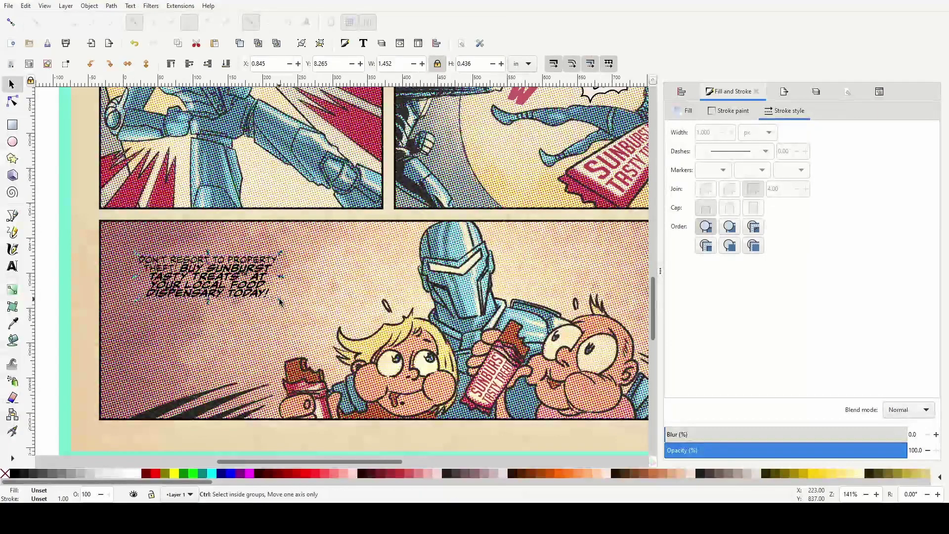
{"action": "scroll", "coordinate": [241, 303], "scroll_direction": "down", "scroll_amount": 2, "text": "ctrl"}
{"action": "left_click_drag", "start_coordinate": [238, 297], "coordinate": [570, 243]}
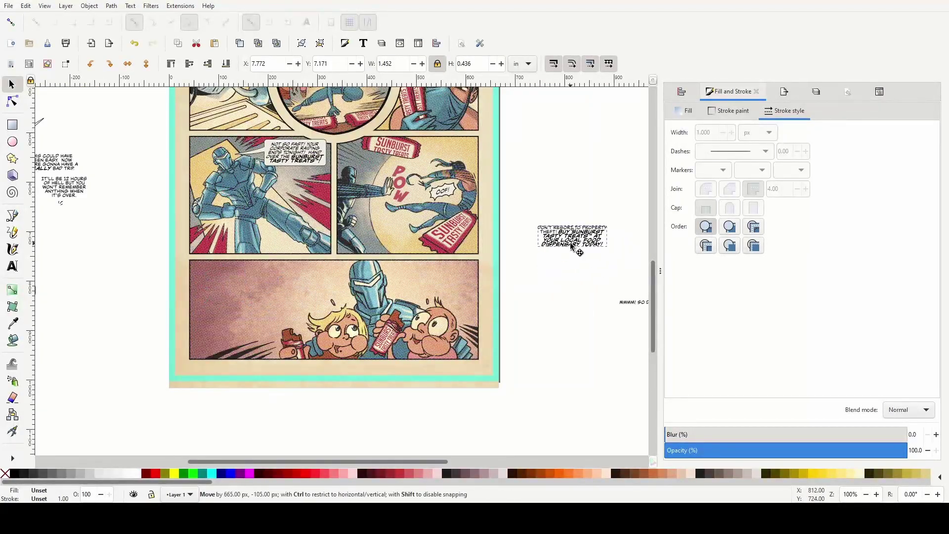
{"action": "left_click", "coordinate": [567, 280]}
Move the "MMMM! SO DELICIOUS!" text into the last panel, above the bald boy's head beside the robot
{"action": "scroll", "coordinate": [507, 330], "scroll_direction": "right", "scroll_amount": 4}
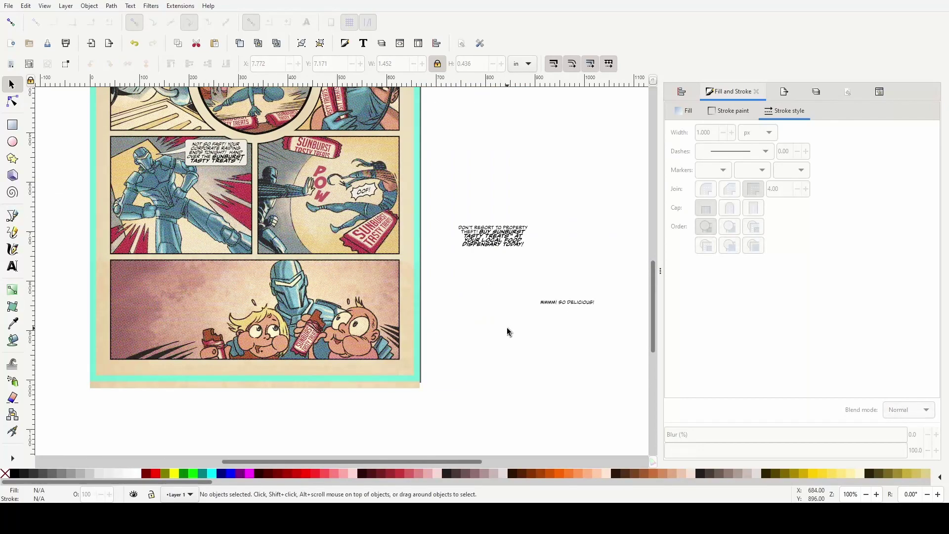
{"action": "left_click_drag", "start_coordinate": [527, 283], "coordinate": [595, 321]}
{"action": "left_click_drag", "start_coordinate": [526, 290], "coordinate": [605, 326]}
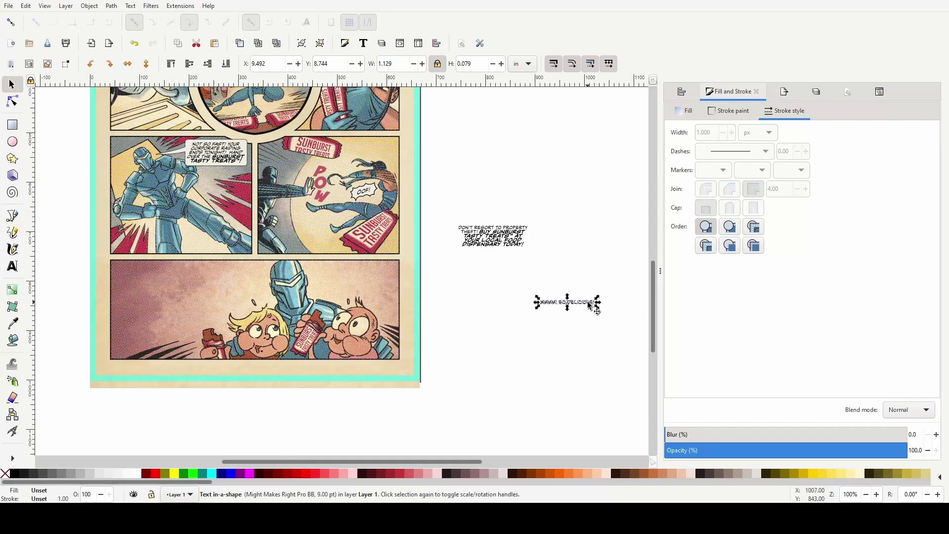
{"action": "left_click_drag", "start_coordinate": [586, 307], "coordinate": [366, 279]}
{"action": "left_click", "coordinate": [462, 307]}
Duplicate the blank rounded balloon beside the page and place the copy behind the "MMMM! SO DELICIOUS!" text
{"action": "scroll", "coordinate": [462, 307], "scroll_direction": "up", "scroll_amount": 10}
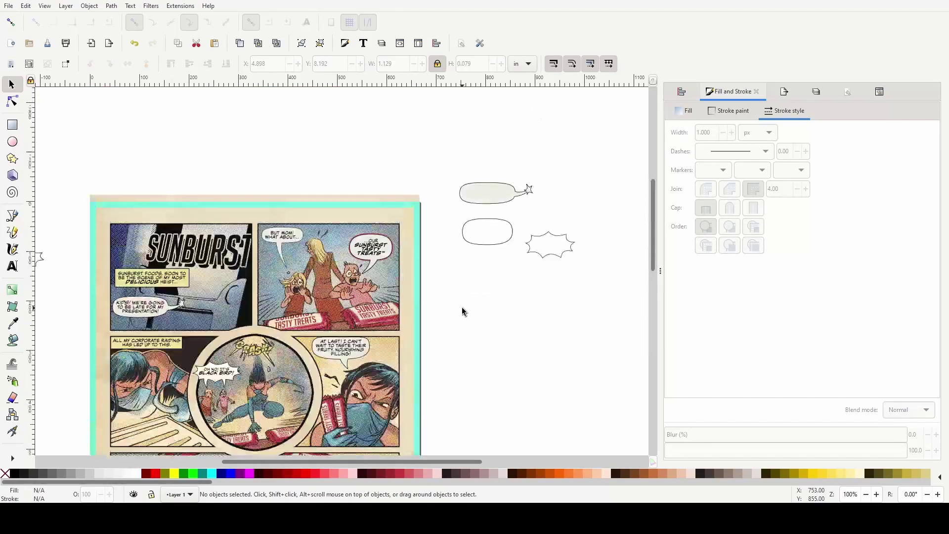
{"action": "left_click", "coordinate": [491, 242]}
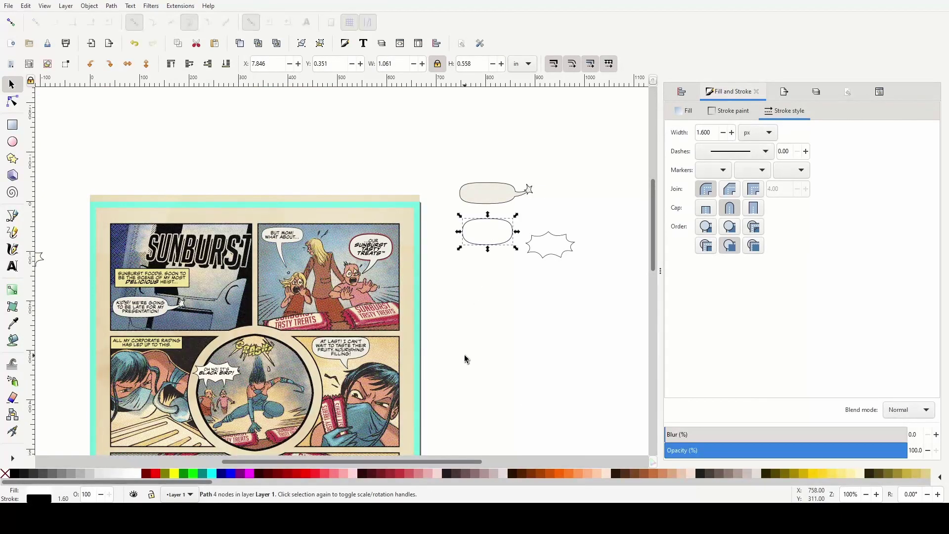
{"action": "scroll", "coordinate": [464, 353], "scroll_direction": "down", "scroll_amount": 4}
{"action": "key", "text": "ctrl+d"}
{"action": "left_click_drag", "start_coordinate": [491, 123], "coordinate": [468, 398]}
{"action": "scroll", "coordinate": [446, 399], "scroll_direction": "down", "scroll_amount": 5}
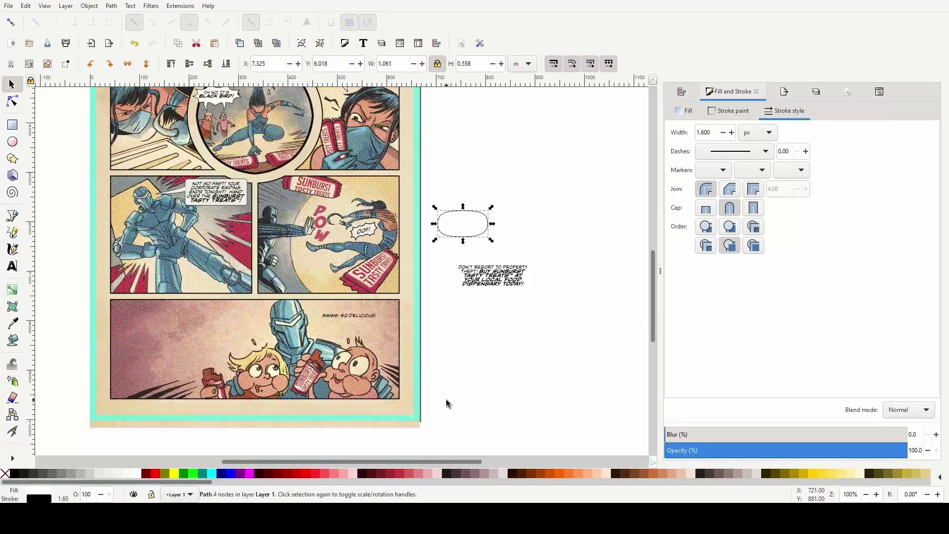
{"action": "left_click_drag", "start_coordinate": [468, 223], "coordinate": [346, 315]}
Widen and flatten the balloon around "MMMM! SO DELICIOUS!" to about 1.40 by 0.37 in
{"action": "scroll", "coordinate": [352, 354], "scroll_direction": "up", "scroll_amount": 3}
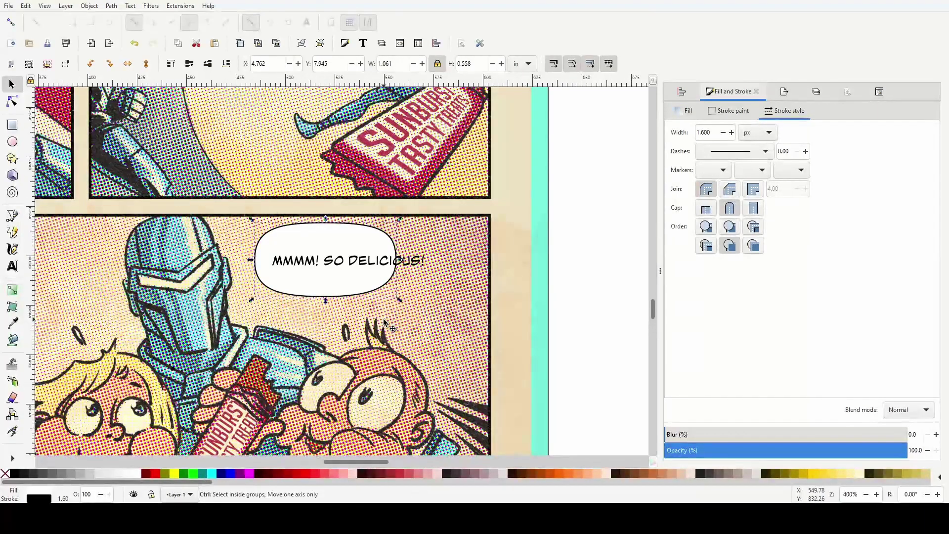
{"action": "scroll", "coordinate": [385, 322], "scroll_direction": "up", "scroll_amount": 1}
{"action": "left_click_drag", "start_coordinate": [403, 240], "coordinate": [465, 241]}
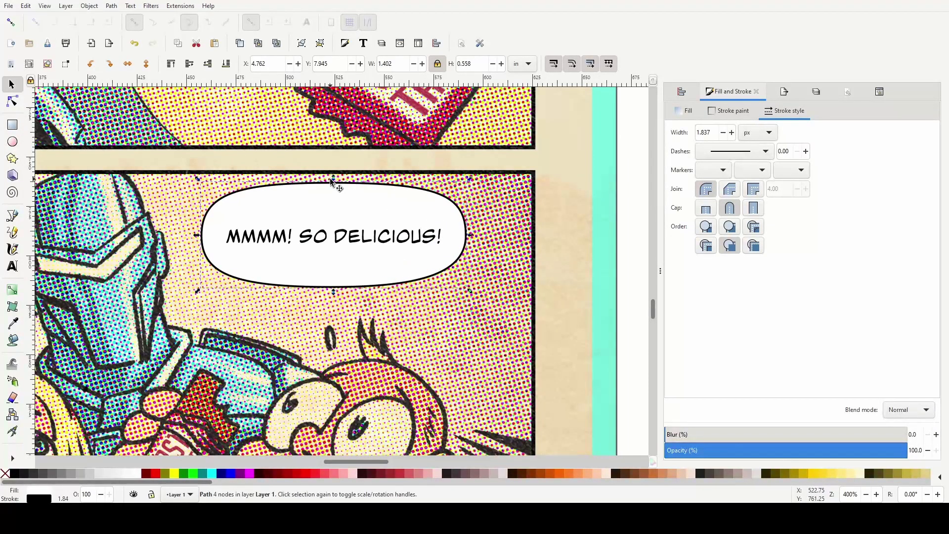
{"action": "left_click_drag", "start_coordinate": [334, 177], "coordinate": [334, 198]}
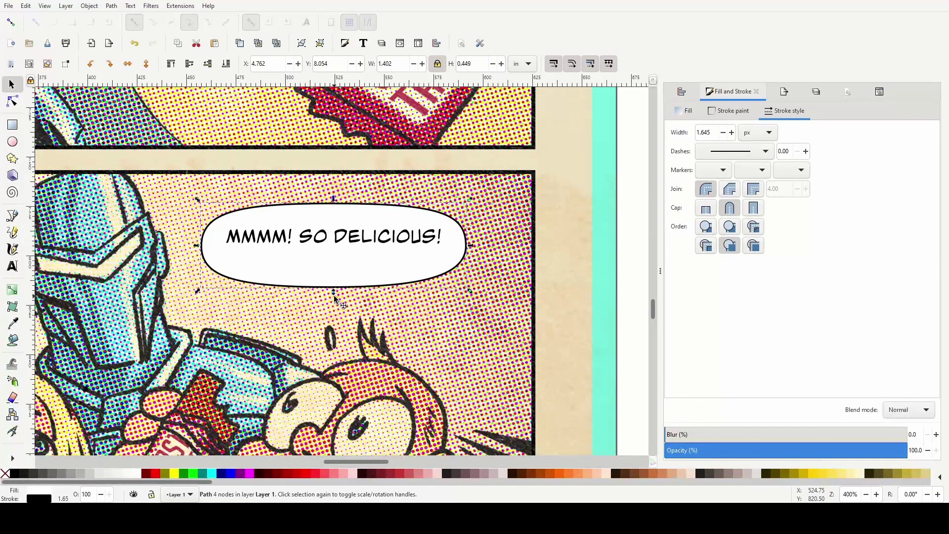
{"action": "left_click_drag", "start_coordinate": [335, 293], "coordinate": [343, 280]}
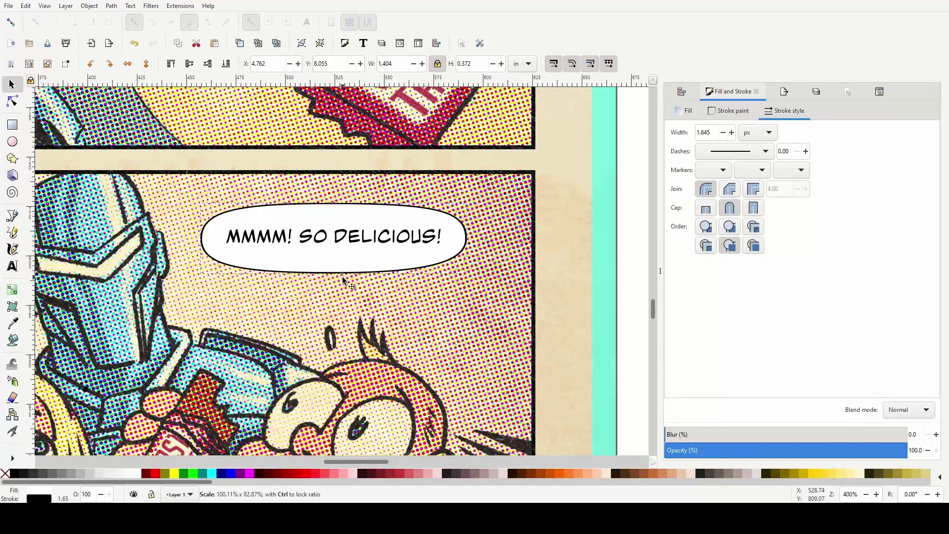
Centre the "MMMM! SO DELICIOUS!" text horizontally and vertically in its balloon, aligning relative to the last selected object
{"action": "left_click", "coordinate": [321, 242]}
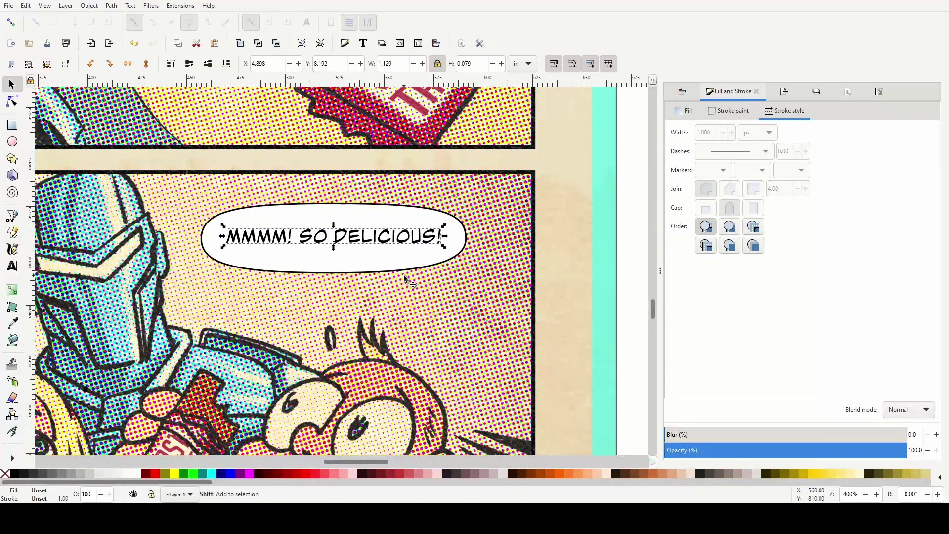
{"action": "left_click", "coordinate": [346, 267], "text": "shift"}
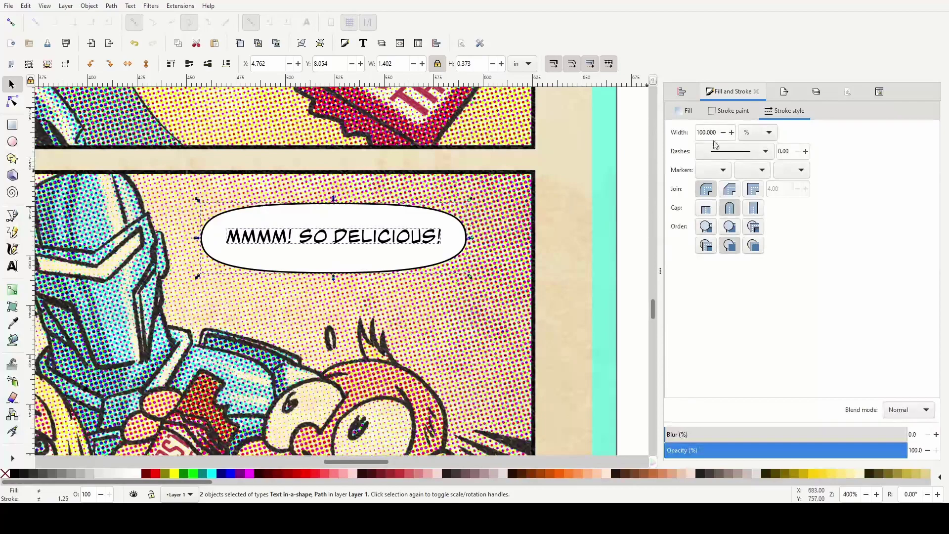
{"action": "left_click", "coordinate": [689, 93]}
{"action": "left_click", "coordinate": [868, 138]}
{"action": "left_click", "coordinate": [864, 152]}
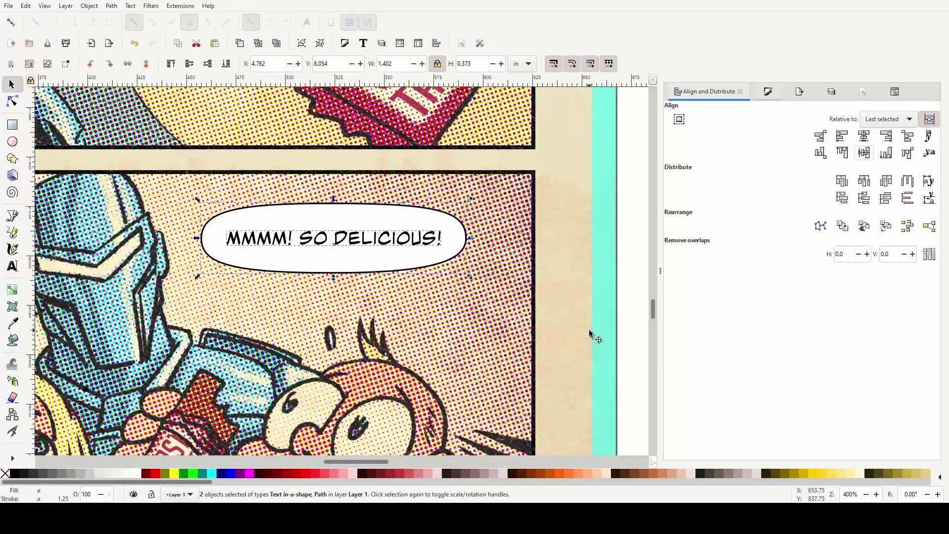
{"action": "key", "text": "Escape"}
Fill the "MMMM! SO DELICIOUS!" balloon with the off-white sampled from the "OOF!" burst balloon
{"action": "scroll", "coordinate": [637, 307], "scroll_direction": "down", "scroll_amount": 2, "text": "ctrl"}
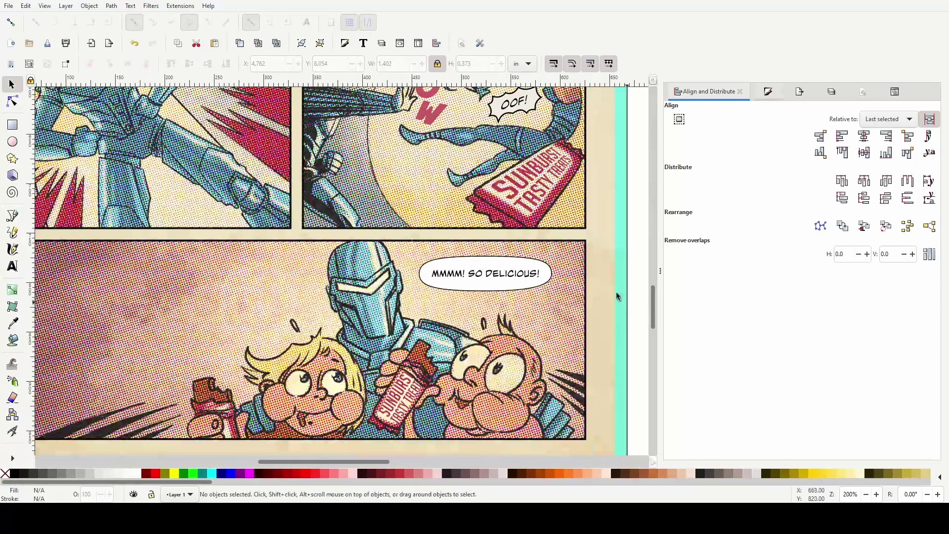
{"action": "left_click", "coordinate": [523, 268]}
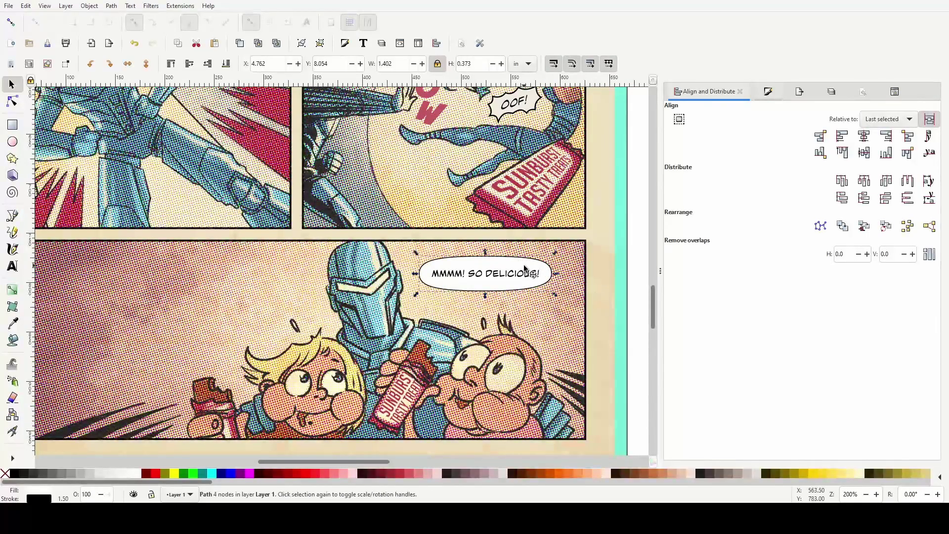
{"action": "scroll", "coordinate": [523, 267], "scroll_direction": "up", "scroll_amount": 4}
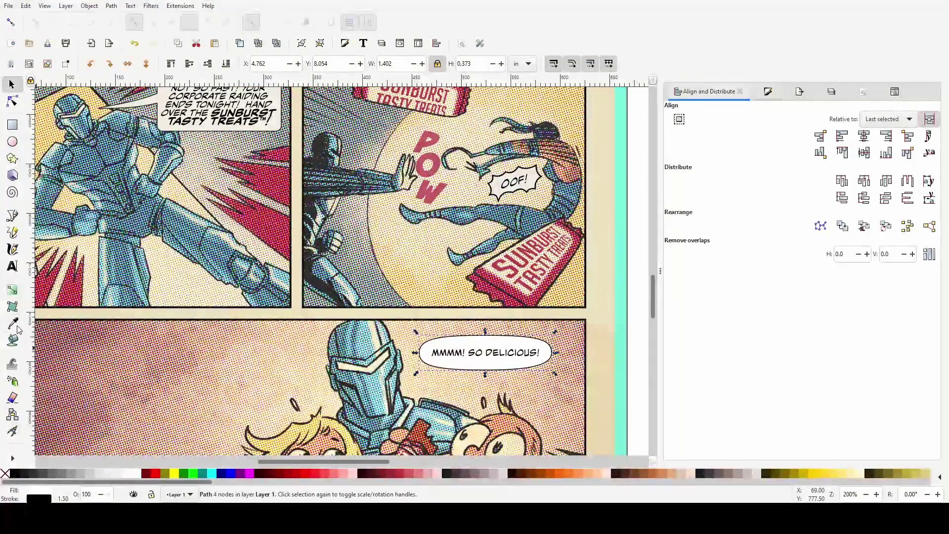
{"action": "left_click", "coordinate": [13, 323]}
{"action": "left_click", "coordinate": [533, 175]}
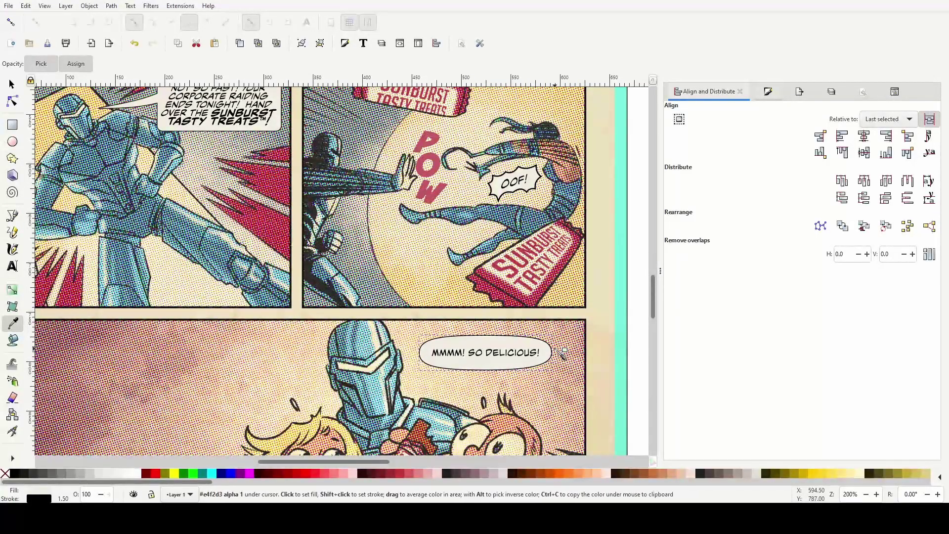
{"action": "scroll", "coordinate": [317, 200], "scroll_direction": "up", "scroll_amount": 6}
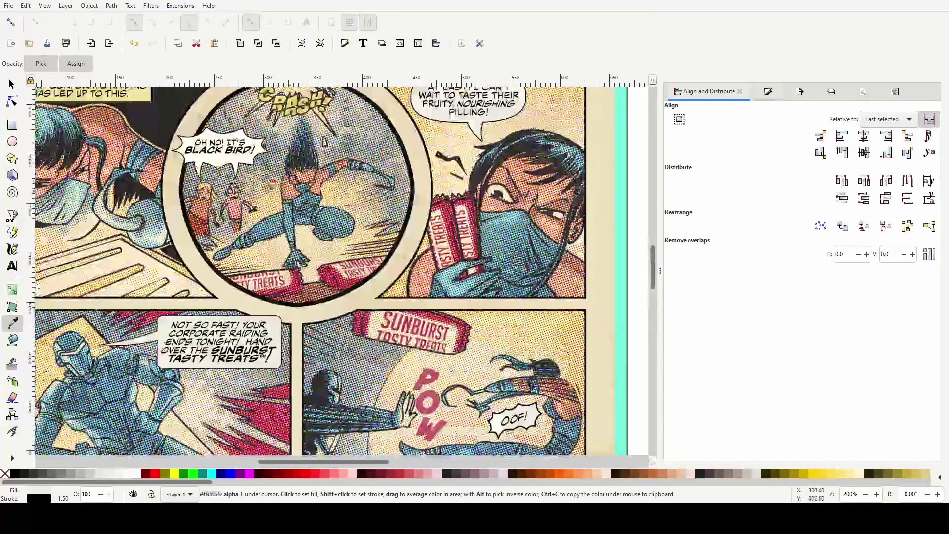
{"action": "scroll", "coordinate": [369, 338], "scroll_direction": "down", "scroll_amount": 3}
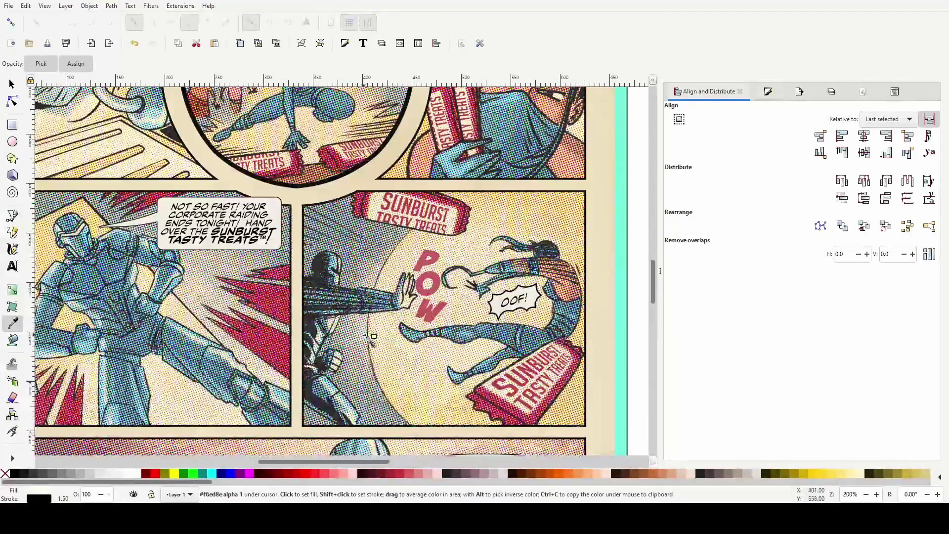
{"action": "scroll", "coordinate": [370, 339], "scroll_direction": "down", "scroll_amount": 4}
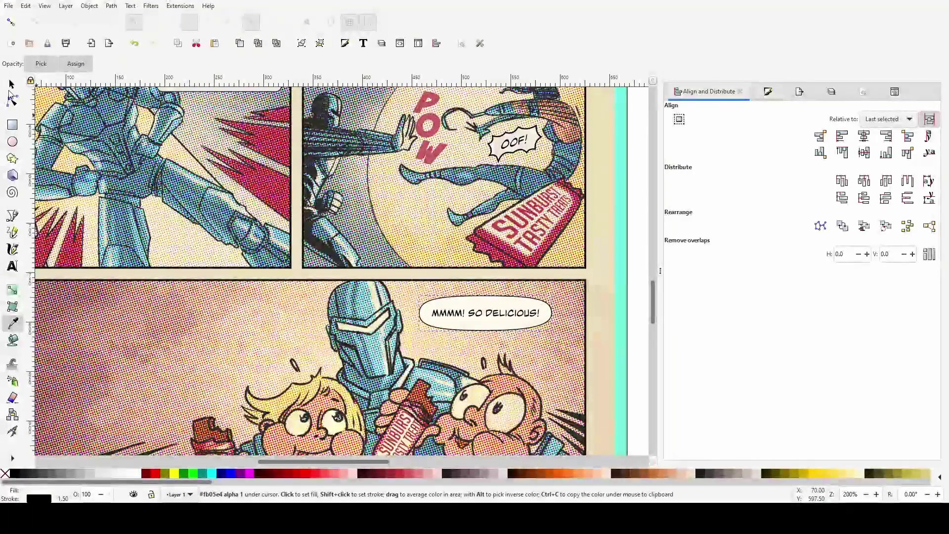
{"action": "left_click", "coordinate": [12, 84]}
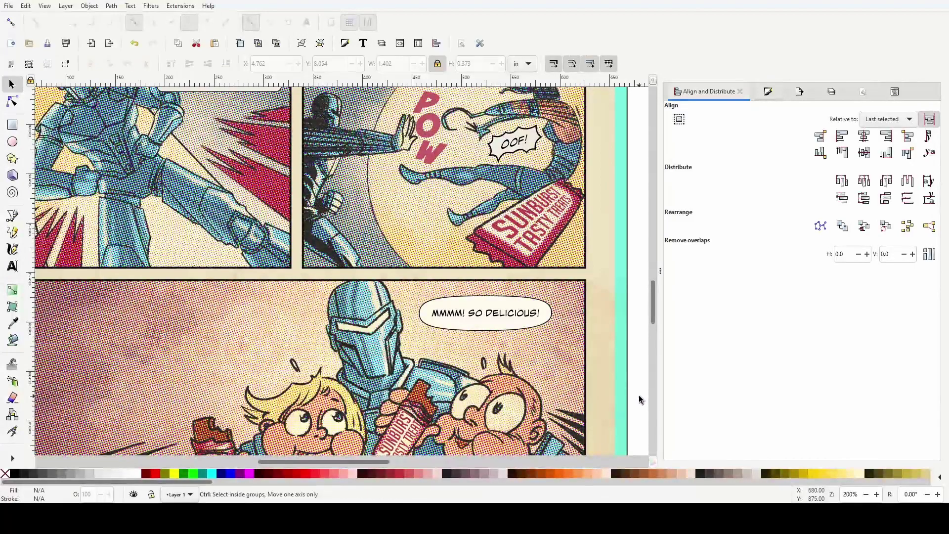
{"action": "scroll", "coordinate": [639, 396], "scroll_direction": "down", "scroll_amount": 4}
{"action": "scroll", "coordinate": [638, 395], "scroll_direction": "right", "scroll_amount": 4}
{"action": "scroll", "coordinate": [616, 381], "scroll_direction": "right", "scroll_amount": 2}
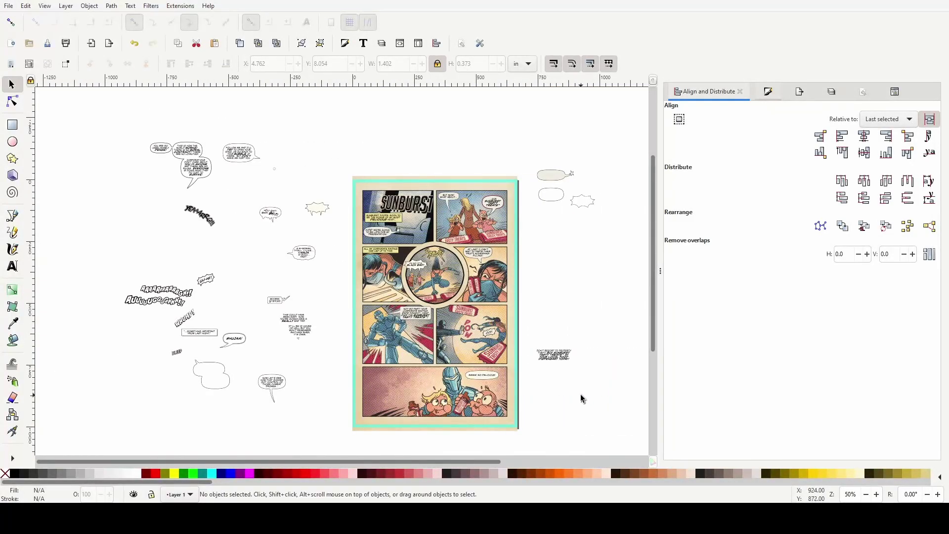
{"action": "scroll", "coordinate": [578, 393], "scroll_direction": "up", "scroll_amount": 2}
{"action": "scroll", "coordinate": [520, 360], "scroll_direction": "up", "scroll_amount": 1}
{"action": "scroll", "coordinate": [520, 359], "scroll_direction": "down", "scroll_amount": 2}
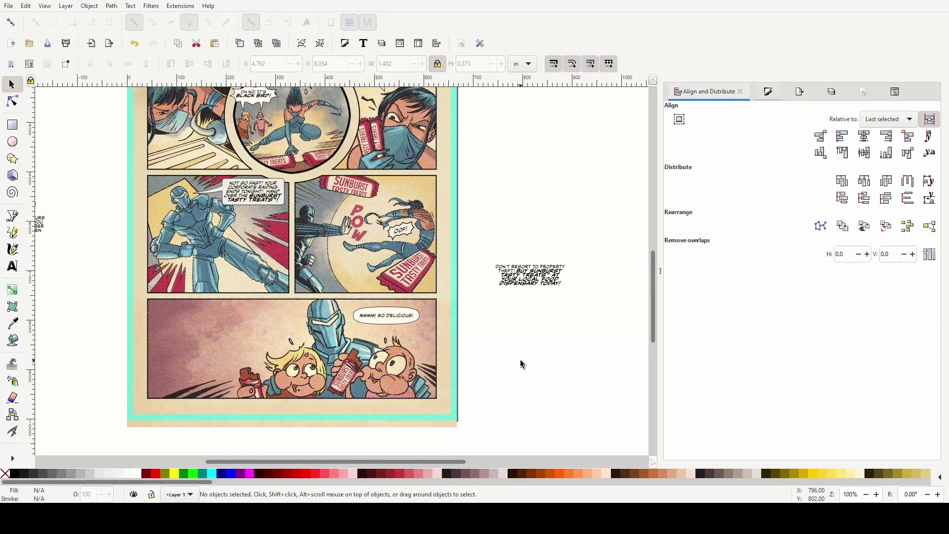
{"action": "scroll", "coordinate": [534, 385], "scroll_direction": "up", "scroll_amount": 2}
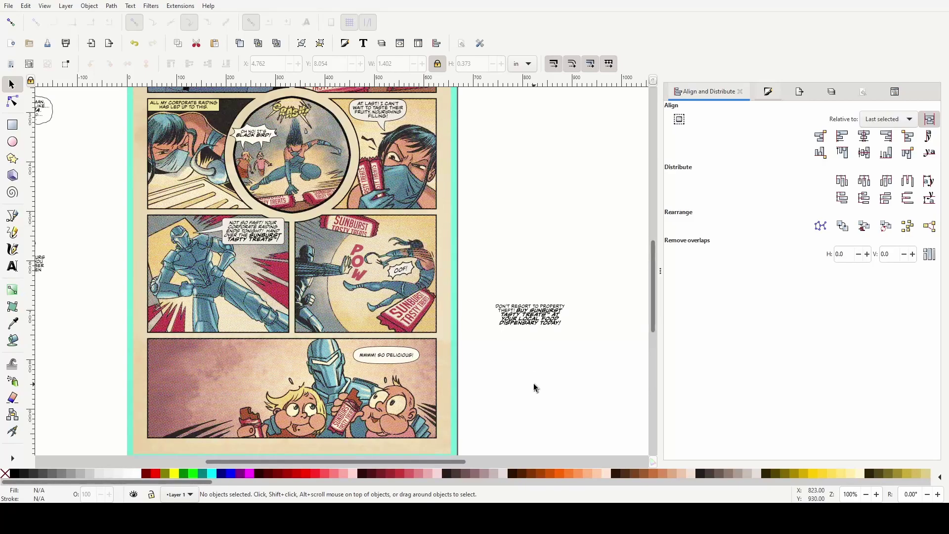
Draw a triangular tail from the lower edge of the "MMMM! SO DELICIOUS!" balloon toward the bald child and fill it with the balloon's off-white
{"action": "scroll", "coordinate": [517, 372], "scroll_direction": "up", "scroll_amount": 2}
{"action": "scroll", "coordinate": [494, 364], "scroll_direction": "down", "scroll_amount": 4}
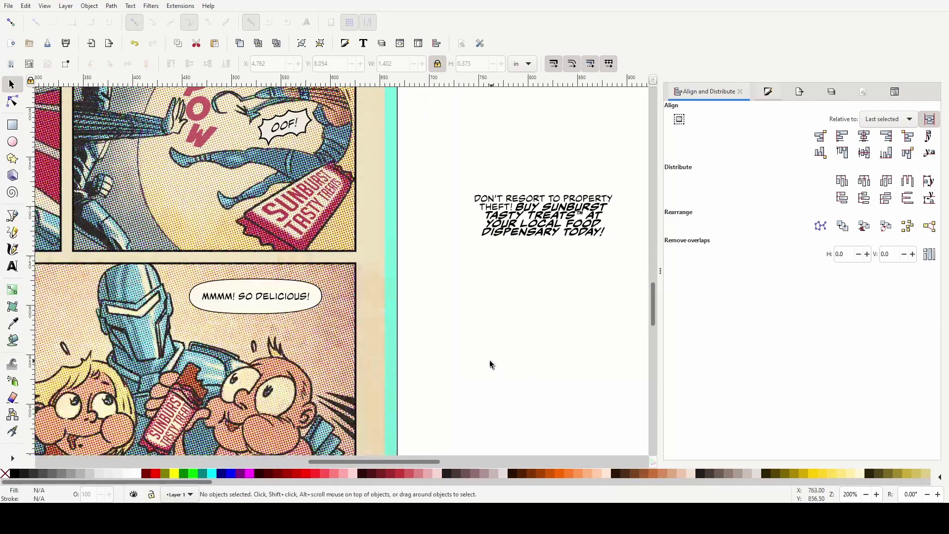
{"action": "left_click", "coordinate": [12, 217]}
{"action": "scroll", "coordinate": [129, 306], "scroll_direction": "up", "scroll_amount": 2}
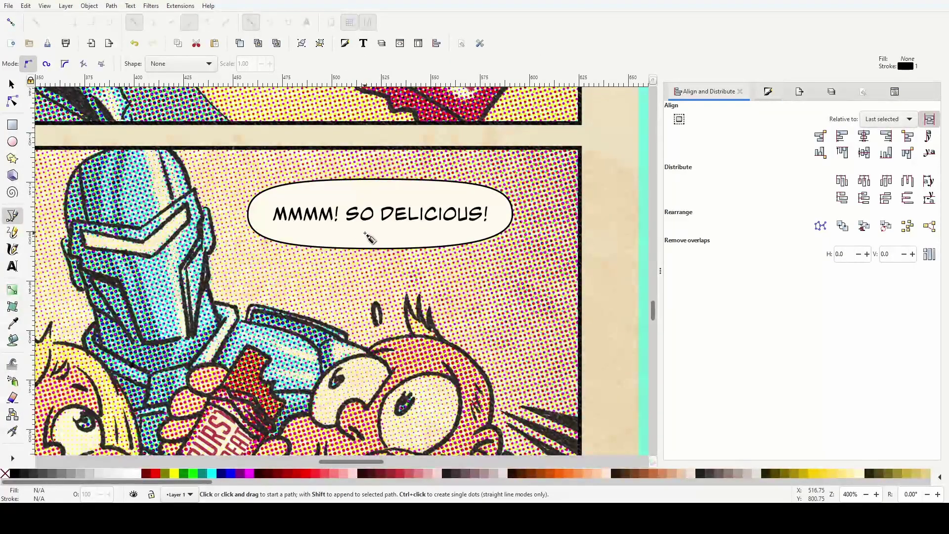
{"action": "left_click", "coordinate": [398, 243]}
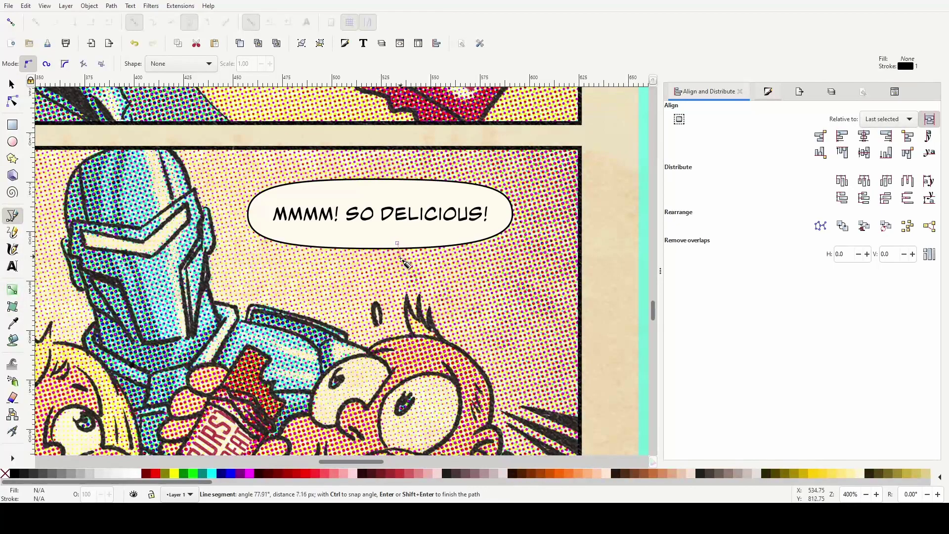
{"action": "left_click", "coordinate": [402, 285]}
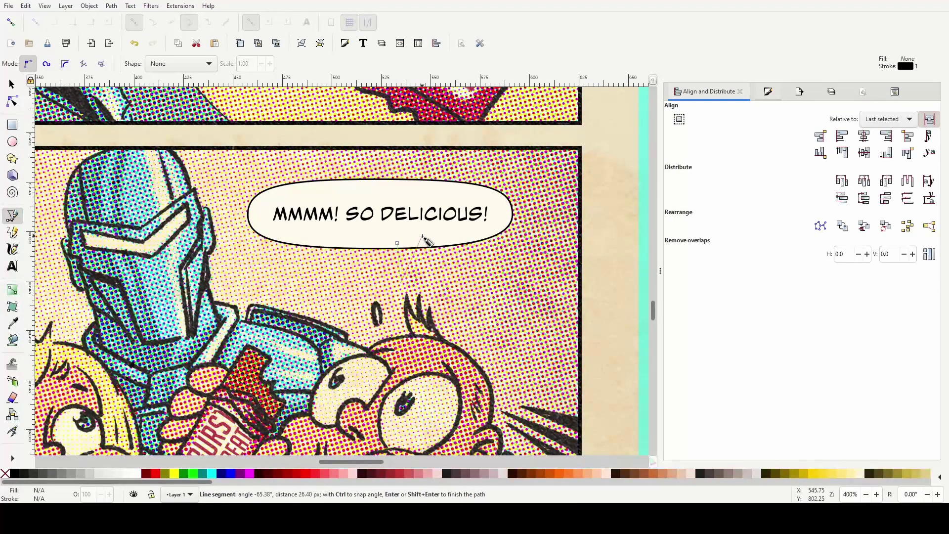
{"action": "left_click", "coordinate": [422, 240]}
{"action": "left_click", "coordinate": [397, 243]}
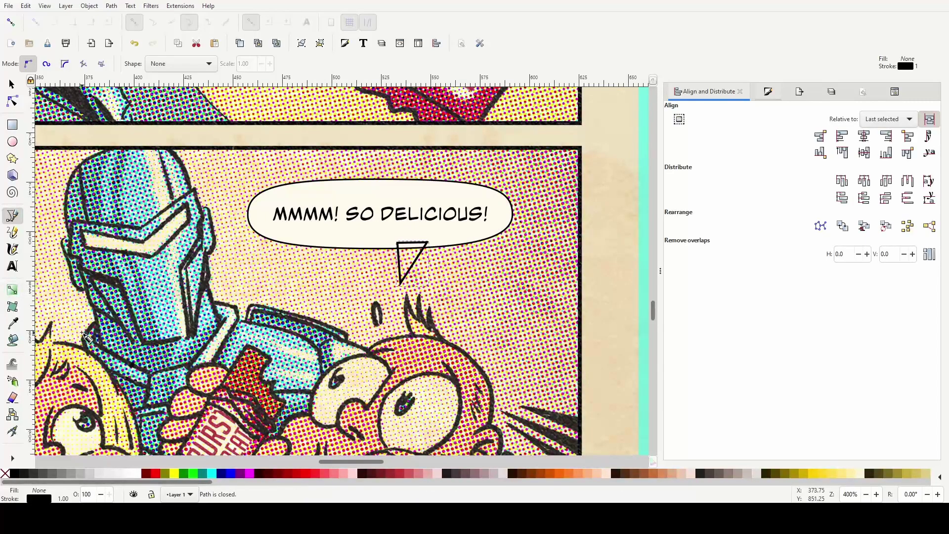
{"action": "left_click", "coordinate": [12, 324]}
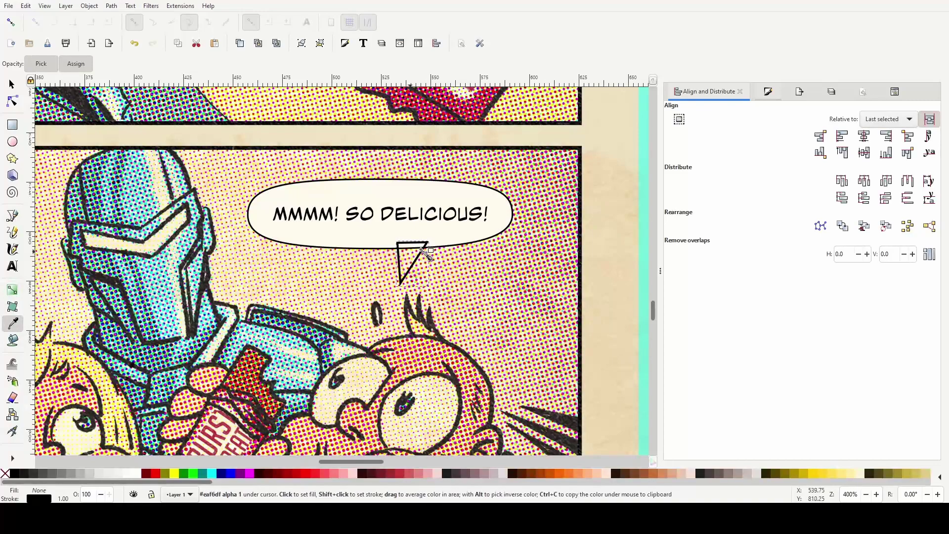
{"action": "left_click", "coordinate": [460, 235]}
Draw a second triangular tail from the balloon's lower-left edge, slanting down toward the blond child, and give it the same off-white fill
{"action": "scroll", "coordinate": [365, 336], "scroll_direction": "down", "scroll_amount": 4}
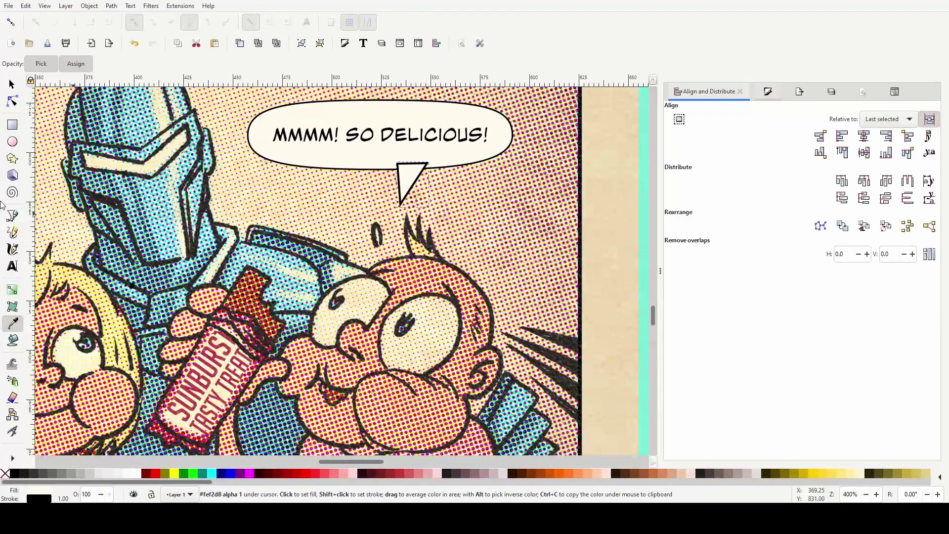
{"action": "left_click", "coordinate": [12, 215]}
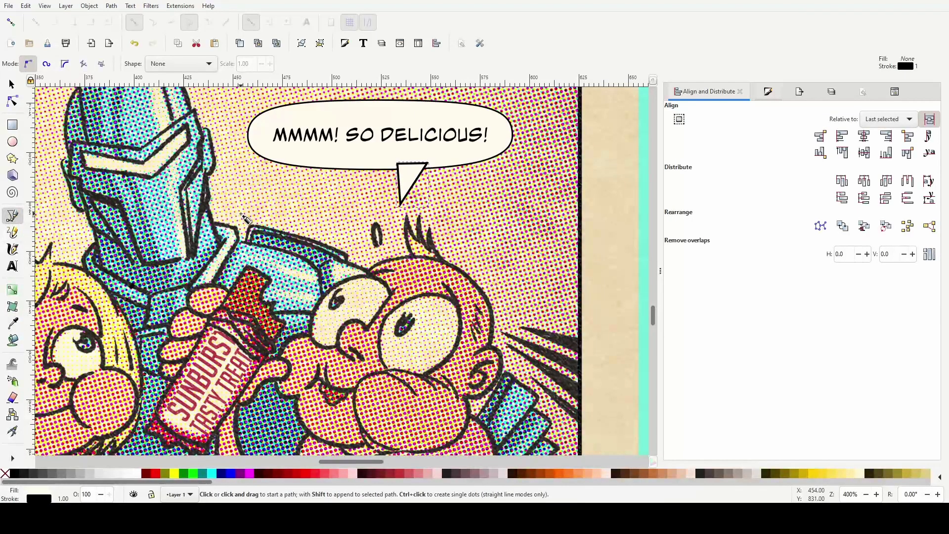
{"action": "scroll", "coordinate": [243, 216], "scroll_direction": "left", "scroll_amount": 4}
{"action": "left_click", "coordinate": [362, 158]}
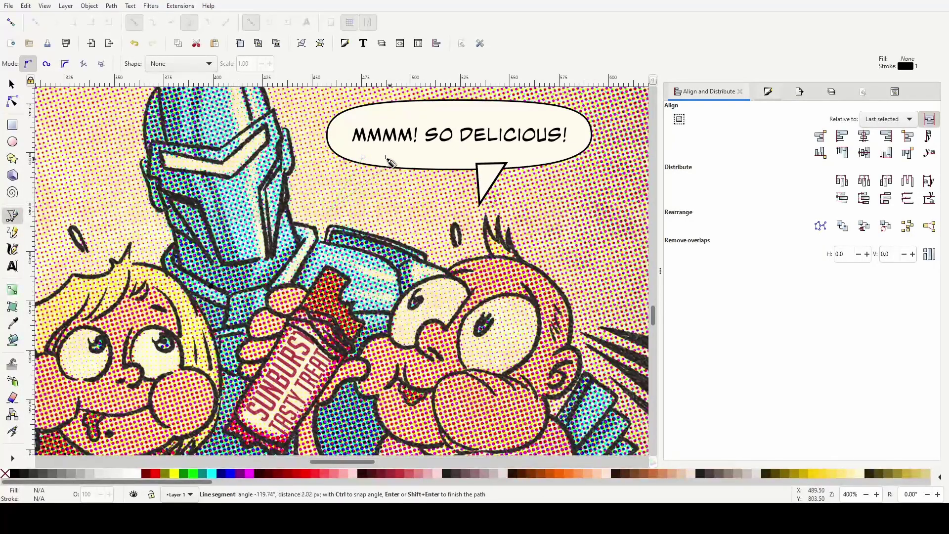
{"action": "left_click", "coordinate": [366, 158]}
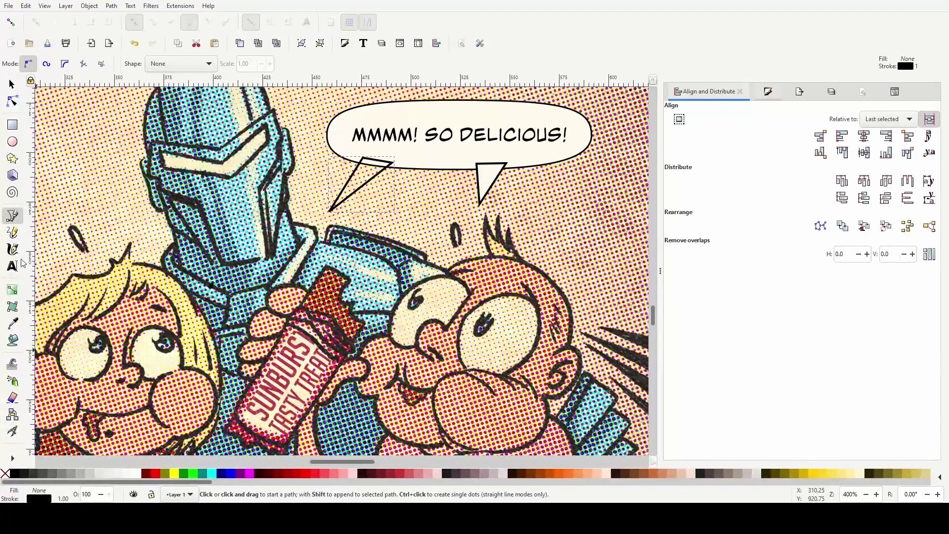
{"action": "left_click", "coordinate": [12, 323]}
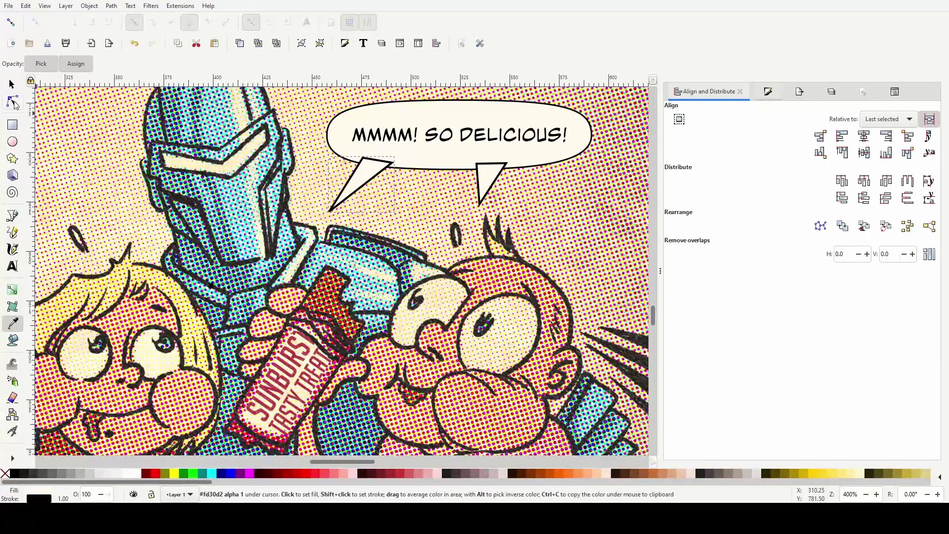
Bend the straight sides of both balloon tails into gentle curves
{"action": "left_click", "coordinate": [12, 102]}
{"action": "scroll", "coordinate": [356, 205], "scroll_direction": "up", "scroll_amount": 2}
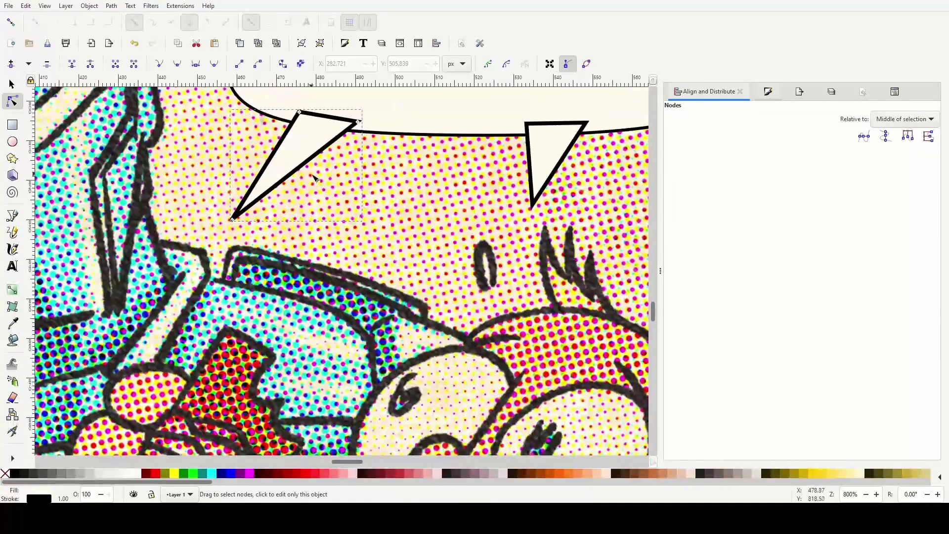
{"action": "left_click_drag", "start_coordinate": [304, 168], "coordinate": [305, 183]}
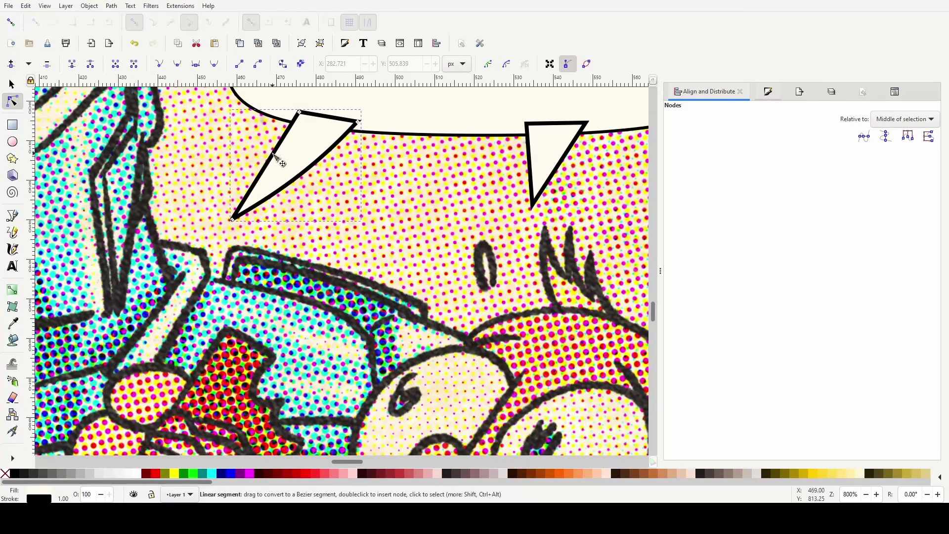
{"action": "left_click_drag", "start_coordinate": [275, 154], "coordinate": [279, 156]}
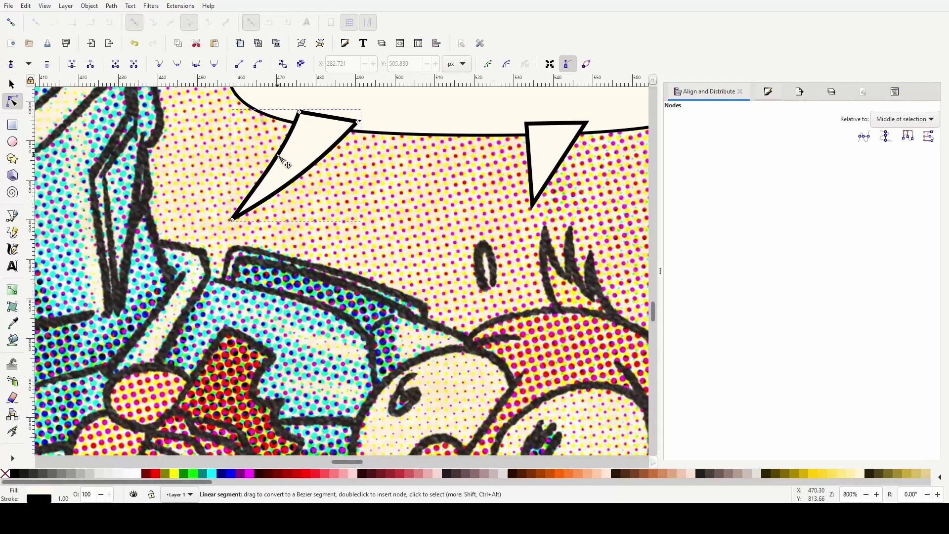
{"action": "left_click", "coordinate": [547, 172]}
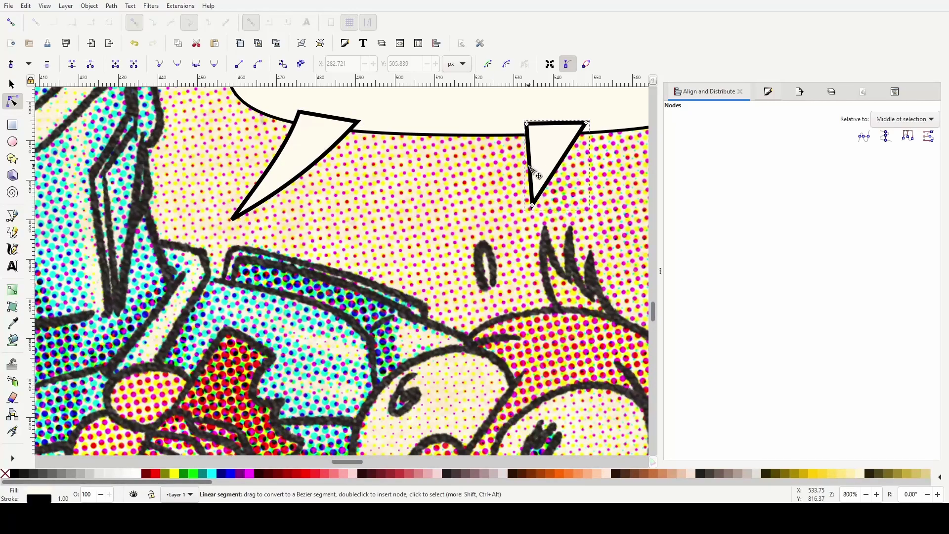
{"action": "left_click_drag", "start_coordinate": [529, 167], "coordinate": [536, 169]}
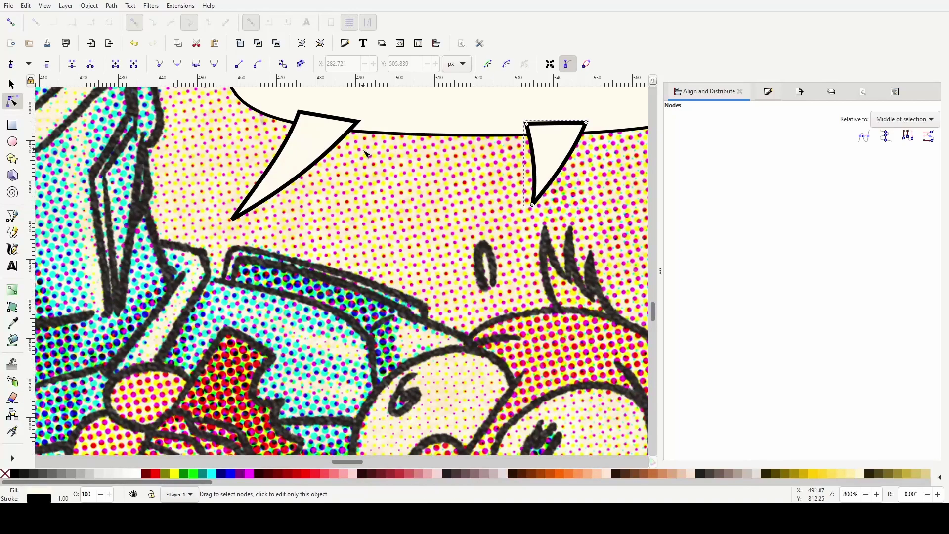
Unite both tails with the "MMMM! SO DELICIOUS!" balloon into a single shape
{"action": "scroll", "coordinate": [372, 160], "scroll_direction": "down", "scroll_amount": 2}
{"action": "key", "text": "s"}
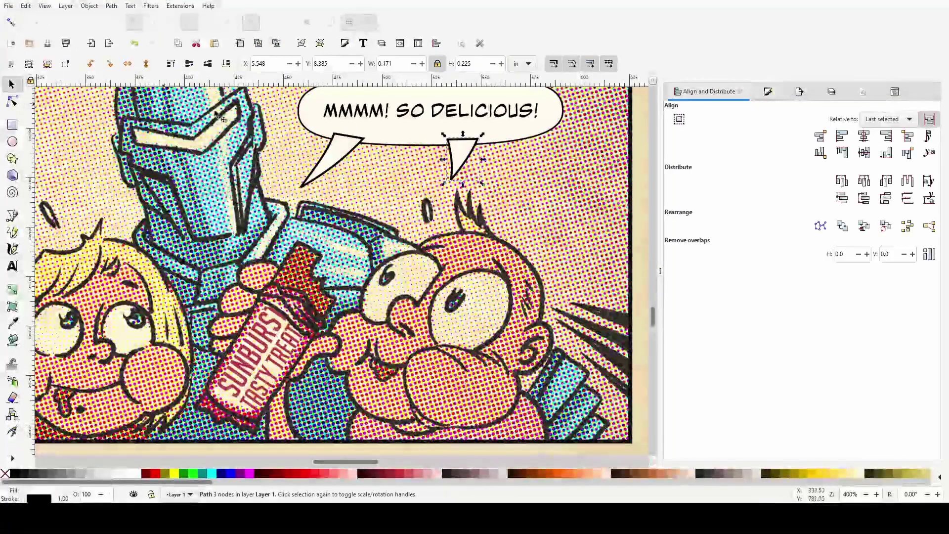
{"action": "left_click", "coordinate": [340, 154], "text": "shift"}
{"action": "left_click", "coordinate": [535, 139], "text": "shift"}
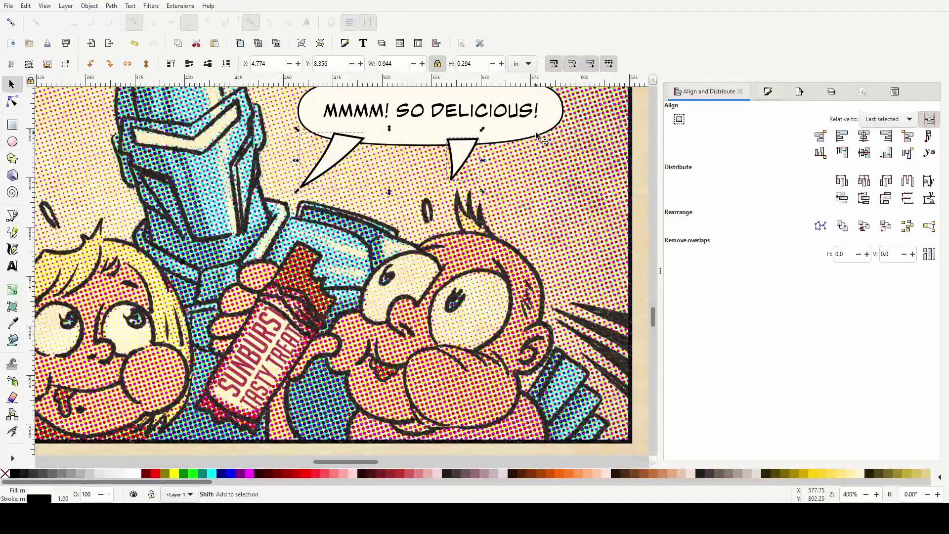
{"action": "key", "text": "ctrl+plus"}
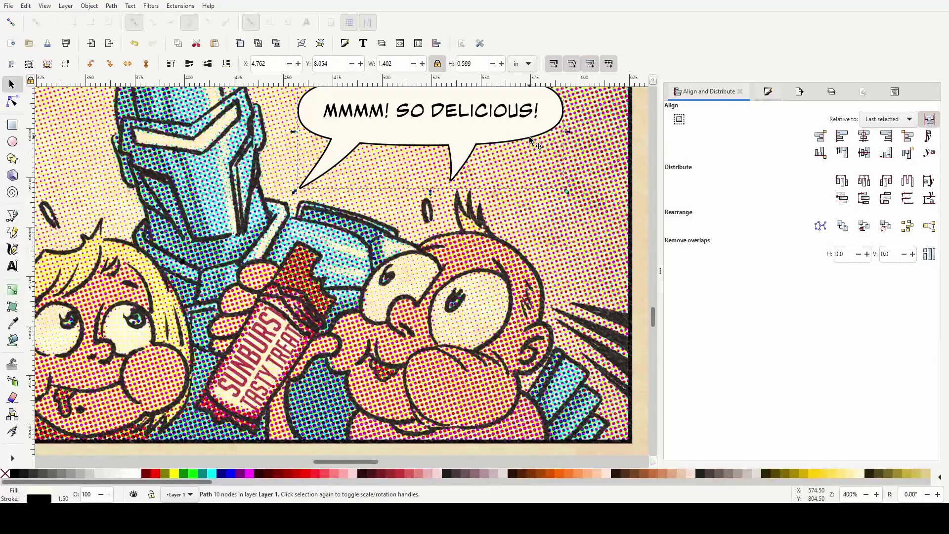
Undo the union of the balloon and its tails, and delete the left tail
{"action": "scroll", "coordinate": [531, 140], "scroll_direction": "down", "scroll_amount": 2}
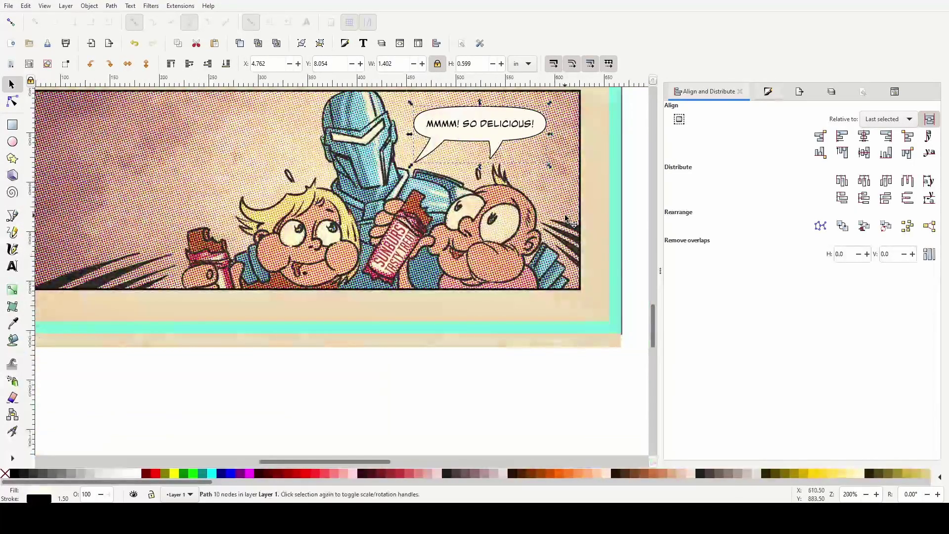
{"action": "scroll", "coordinate": [562, 116], "scroll_direction": "up", "scroll_amount": 1}
{"action": "key", "text": "ctrl+z"}
{"action": "scroll", "coordinate": [471, 119], "scroll_direction": "up", "scroll_amount": 3}
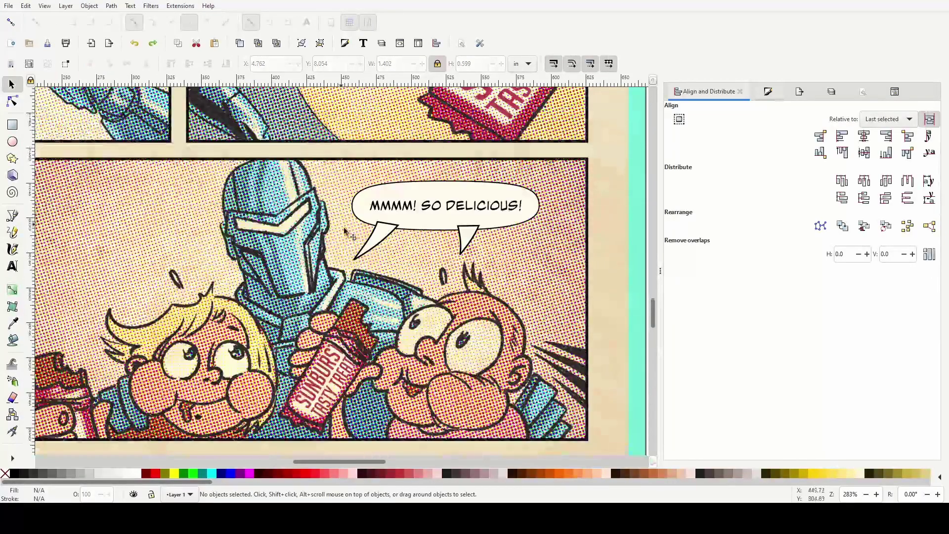
{"action": "left_click", "coordinate": [381, 239]}
{"action": "key", "text": "Delete"}
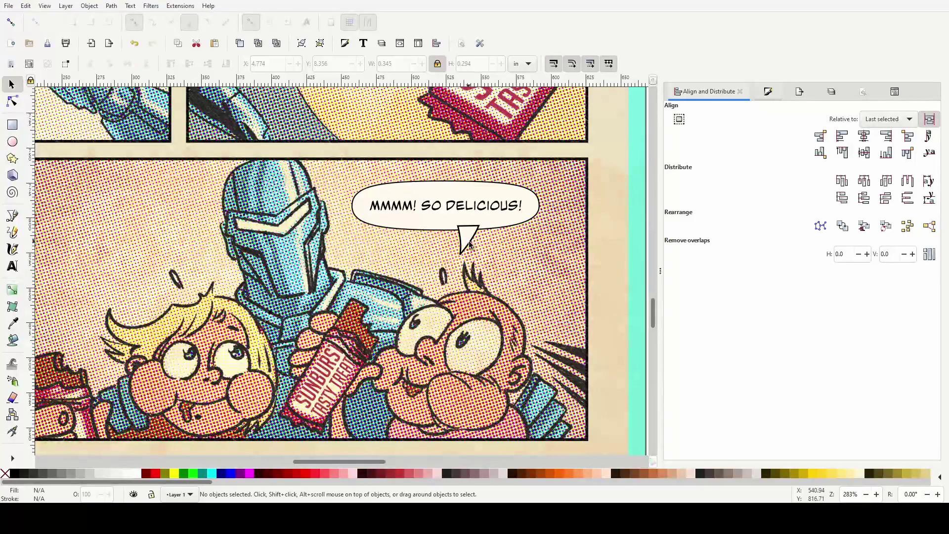
Try moving the remaining tail toward the left half of the balloon and mirroring it horizontally, and undo both changes
{"action": "left_click_drag", "start_coordinate": [467, 242], "coordinate": [419, 240]}
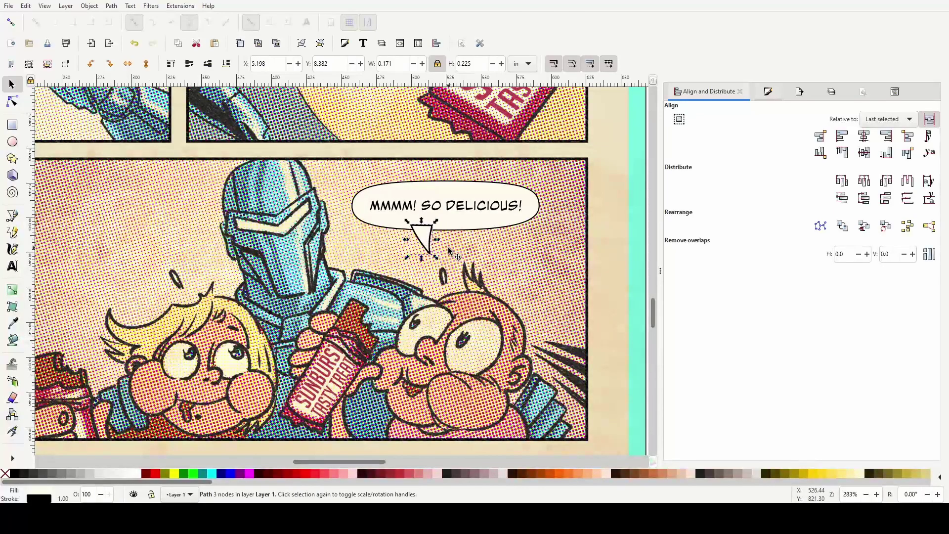
{"action": "scroll", "coordinate": [457, 259], "scroll_direction": "up", "scroll_amount": 1}
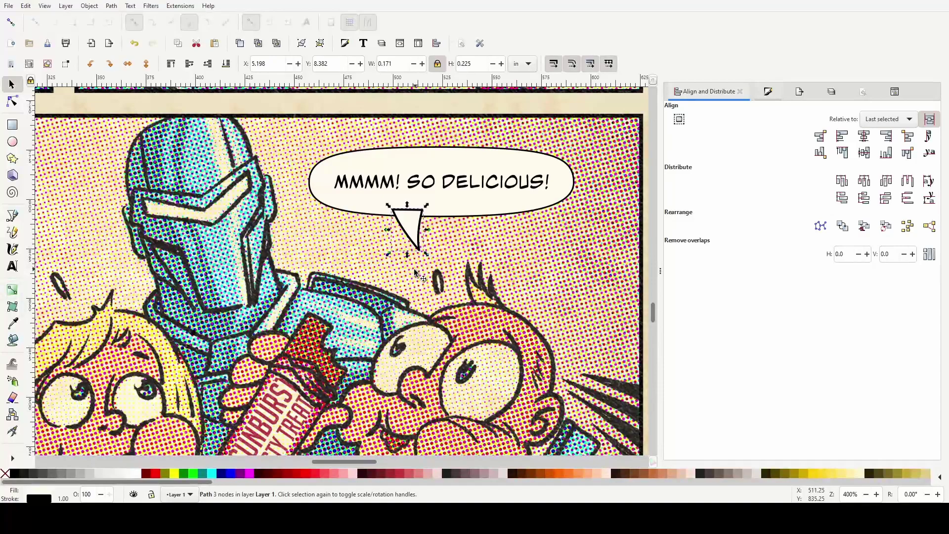
{"action": "key", "text": "ctrl+z"}
{"action": "key", "text": "ctrl+z"}
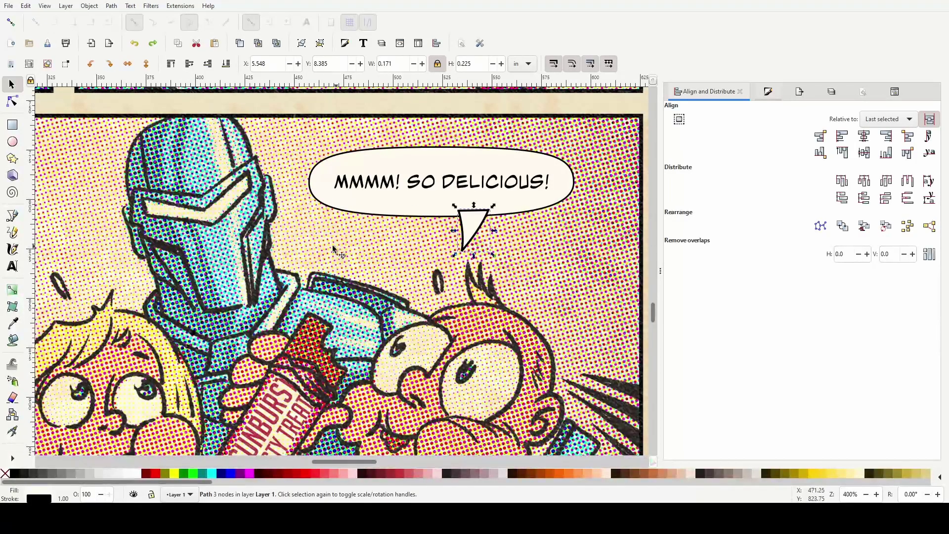
Try reshaping the curved left side of the remaining tail, and delete that tail
{"action": "scroll", "coordinate": [418, 271], "scroll_direction": "up", "scroll_amount": 1}
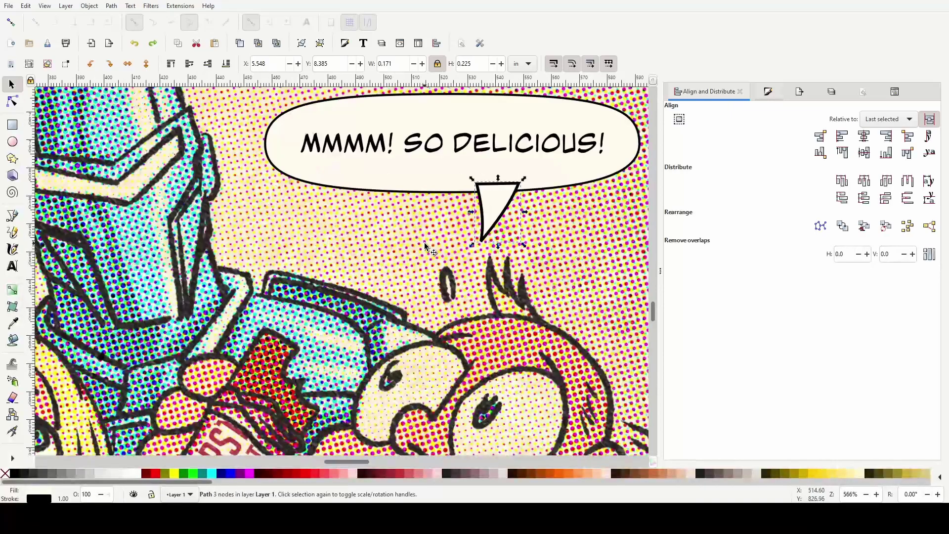
{"action": "double_click", "coordinate": [498, 218]}
{"action": "scroll", "coordinate": [552, 235], "scroll_direction": "up", "scroll_amount": 2}
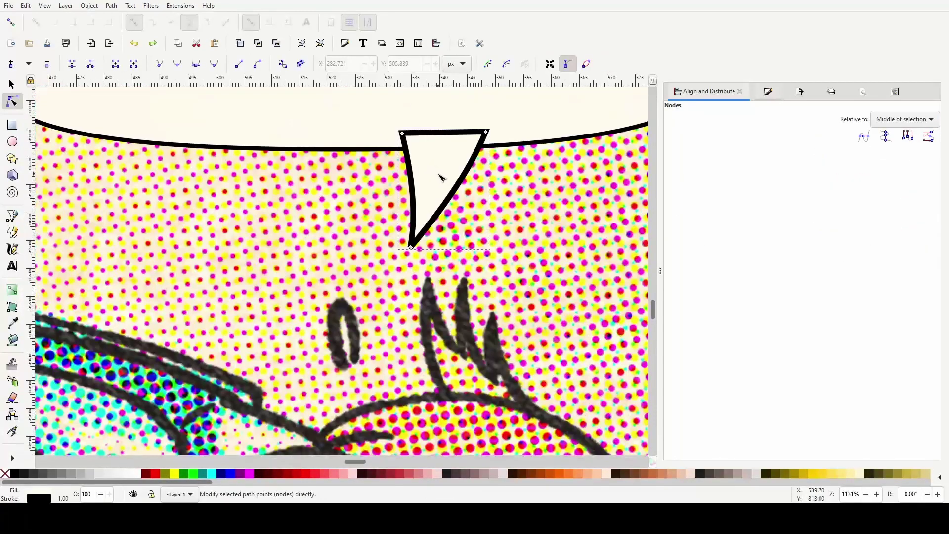
{"action": "mouse_move", "coordinate": [411, 181]}
{"action": "left_mouse_down"}
{"action": "mouse_move", "coordinate": [394, 195]}
{"action": "mouse_move", "coordinate": [409, 188]}
{"action": "left_mouse_up"}
{"action": "key", "text": "s"}
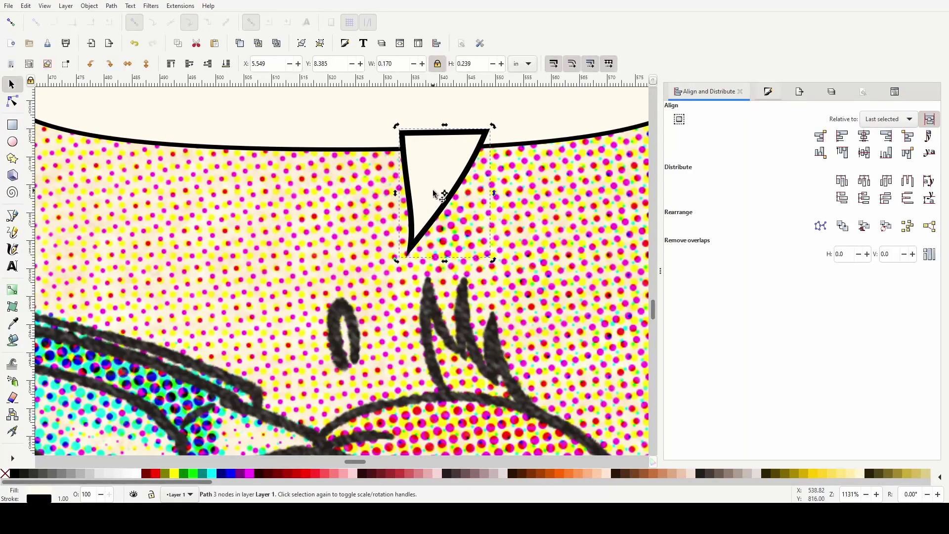
{"action": "key", "text": "Delete"}
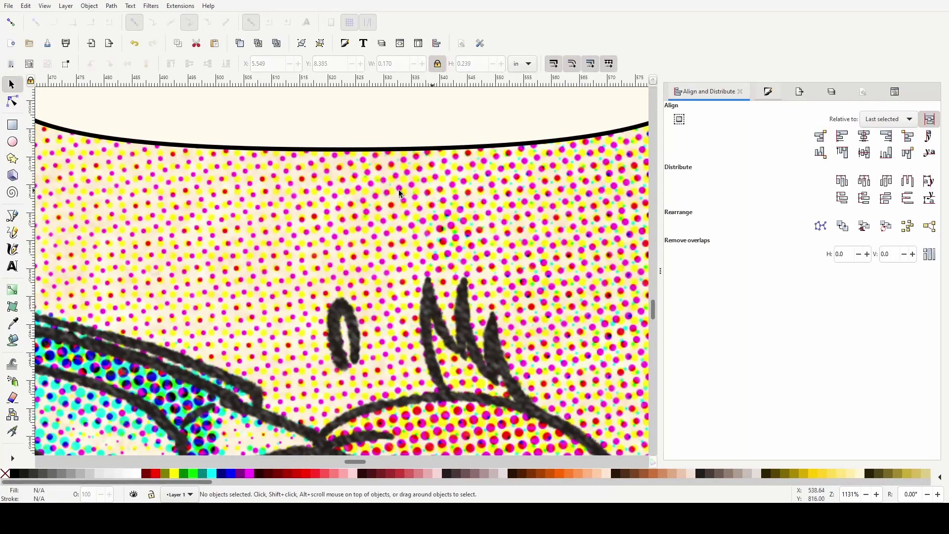
Draw a single downward-pointing triangular tail left of the balloon's centre and fill it with the balloon's off-white
{"action": "left_click", "coordinate": [14, 216]}
{"action": "scroll", "coordinate": [227, 272], "scroll_direction": "down", "scroll_amount": 2}
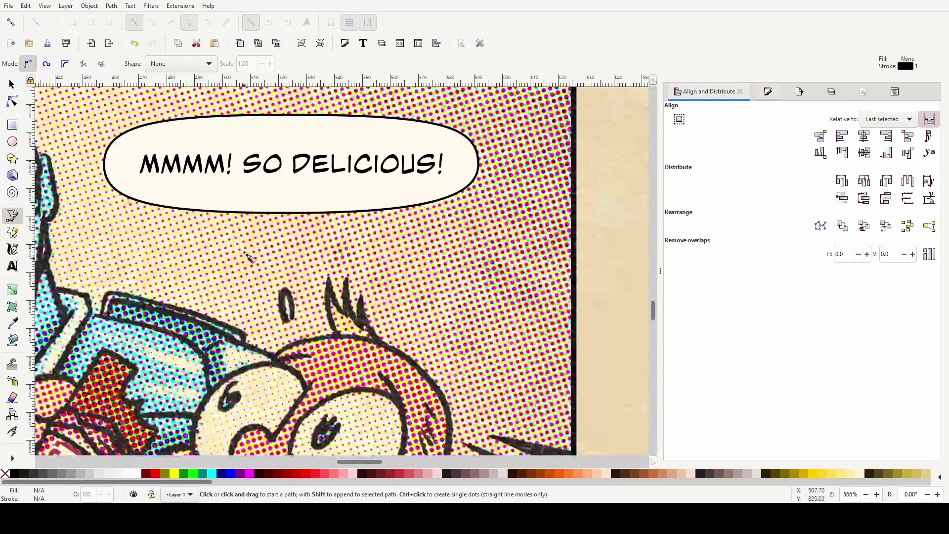
{"action": "scroll", "coordinate": [202, 213], "scroll_direction": "down", "scroll_amount": 2}
{"action": "left_click", "coordinate": [219, 220]}
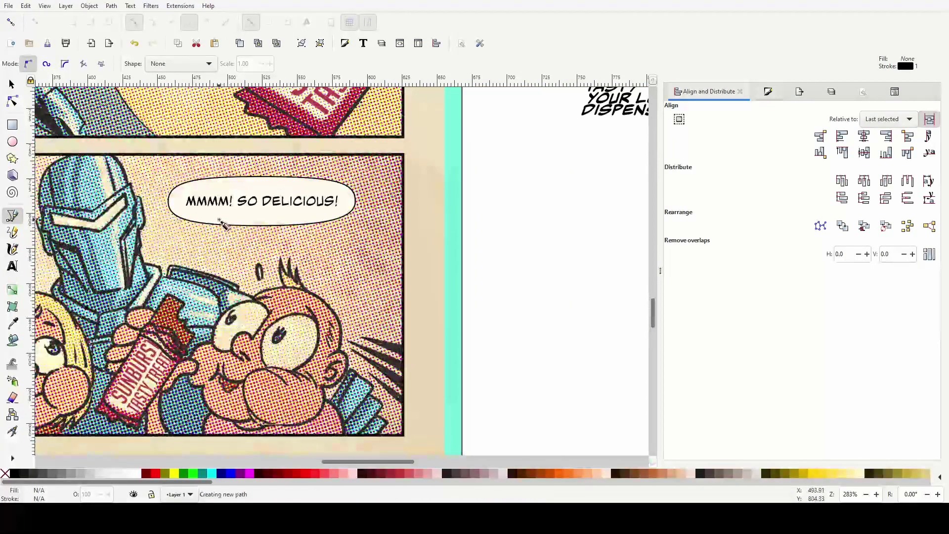
{"action": "left_click", "coordinate": [232, 267]}
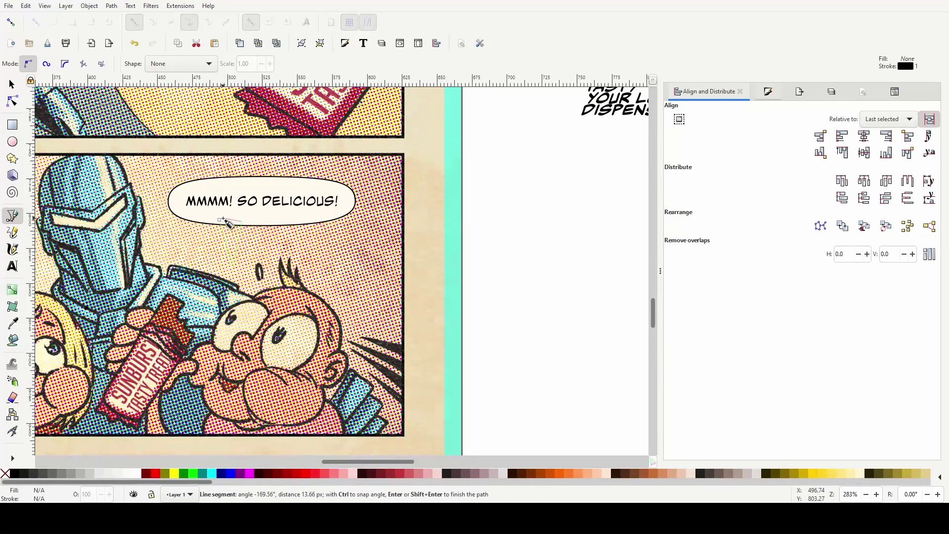
{"action": "left_click", "coordinate": [220, 221]}
{"action": "key", "text": "m"}
{"action": "left_click", "coordinate": [15, 329]}
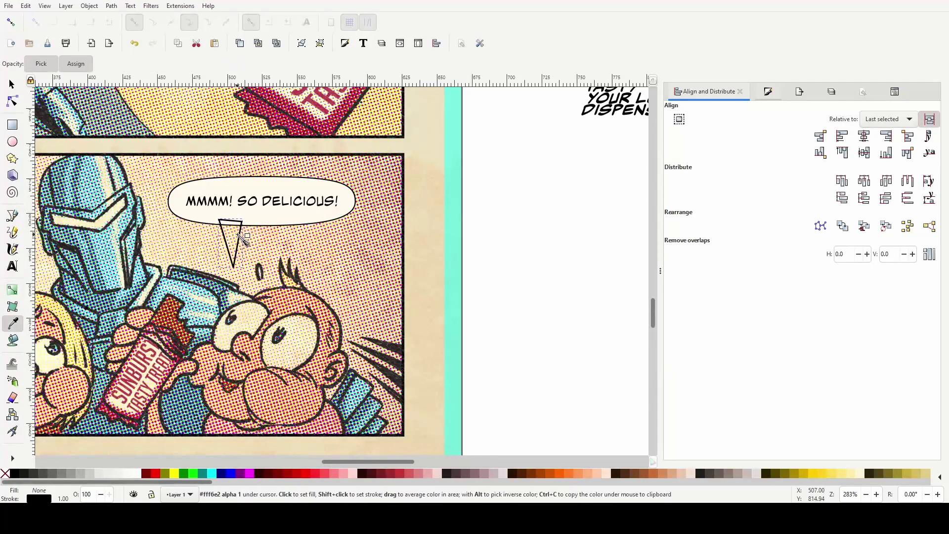
Bend both long sides of the triangular tail into curves that sweep down to its tip
{"action": "key", "text": "n"}
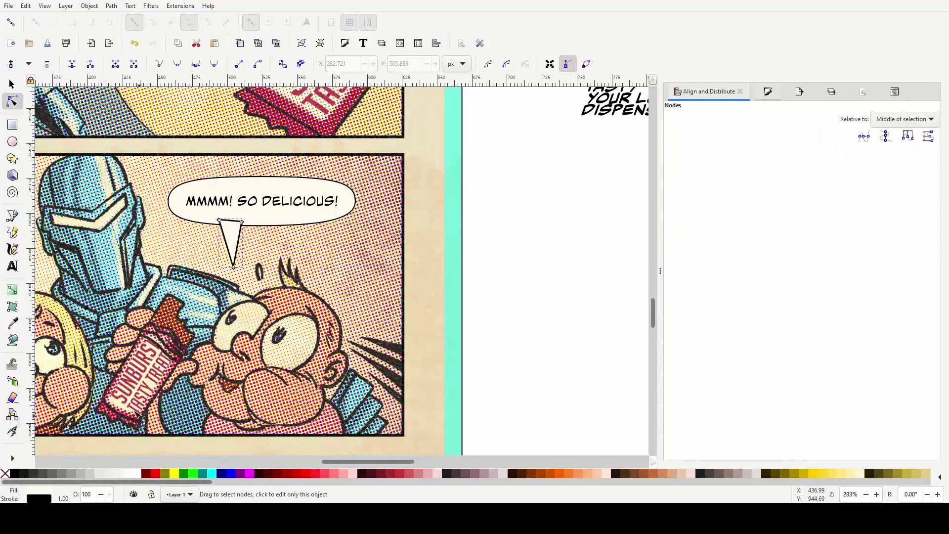
{"action": "key", "text": "plus"}
{"action": "key", "text": "plus"}
{"action": "scroll", "coordinate": [341, 271], "scroll_direction": "up", "scroll_amount": 2}
{"action": "key", "text": "plus"}
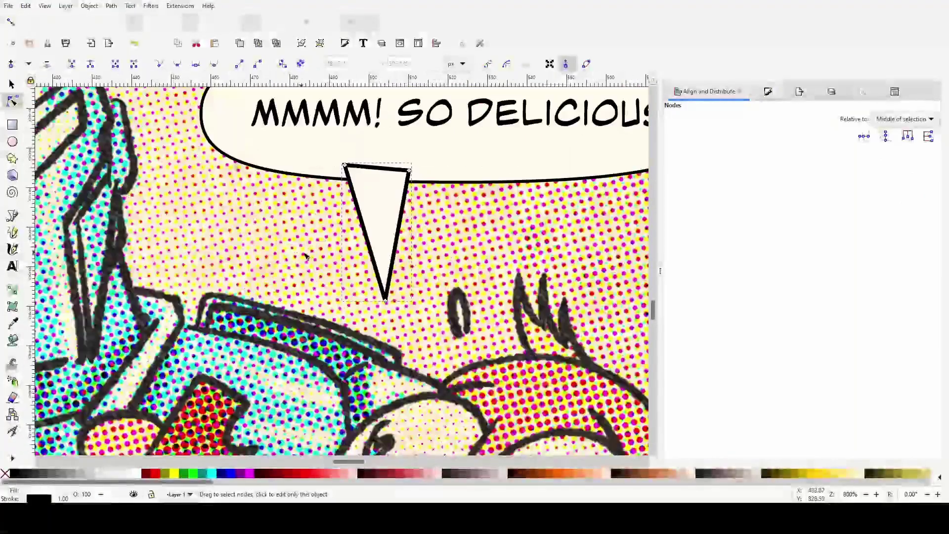
{"action": "left_click_drag", "start_coordinate": [370, 246], "coordinate": [382, 230]}
Unite the curved tail with the "MMMM! SO DELICIOUS!" balloon into a single shape
{"action": "left_click", "coordinate": [6, 86]}
{"action": "left_click", "coordinate": [494, 163], "text": "shift"}
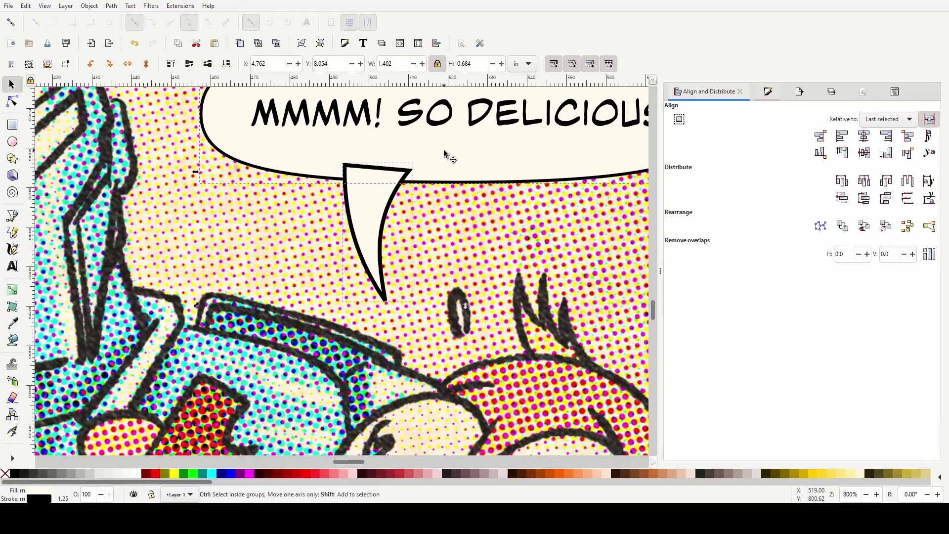
{"action": "key", "text": "ctrl+plus"}
{"action": "scroll", "coordinate": [445, 154], "scroll_direction": "down", "scroll_amount": 4}
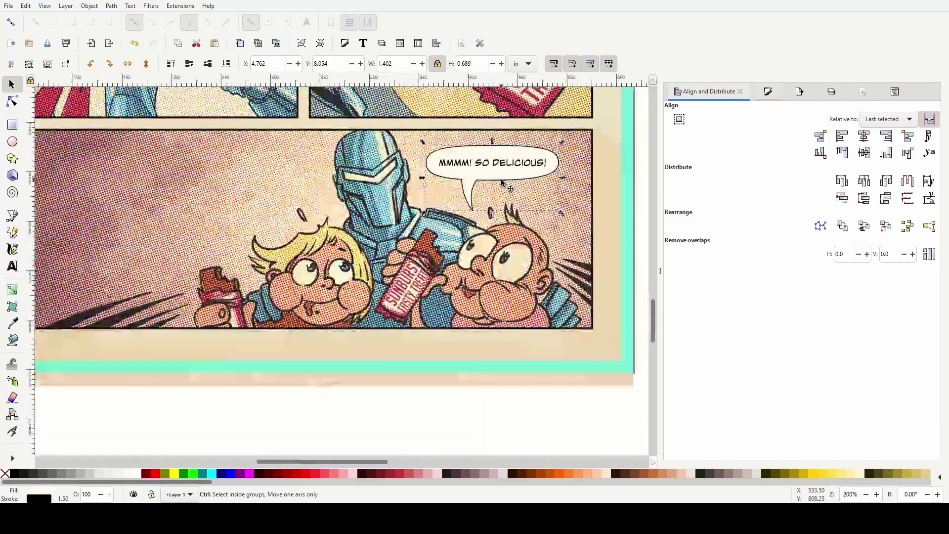
{"action": "scroll", "coordinate": [493, 389], "scroll_direction": "down", "scroll_amount": 2}
{"action": "left_click", "coordinate": [509, 433]}
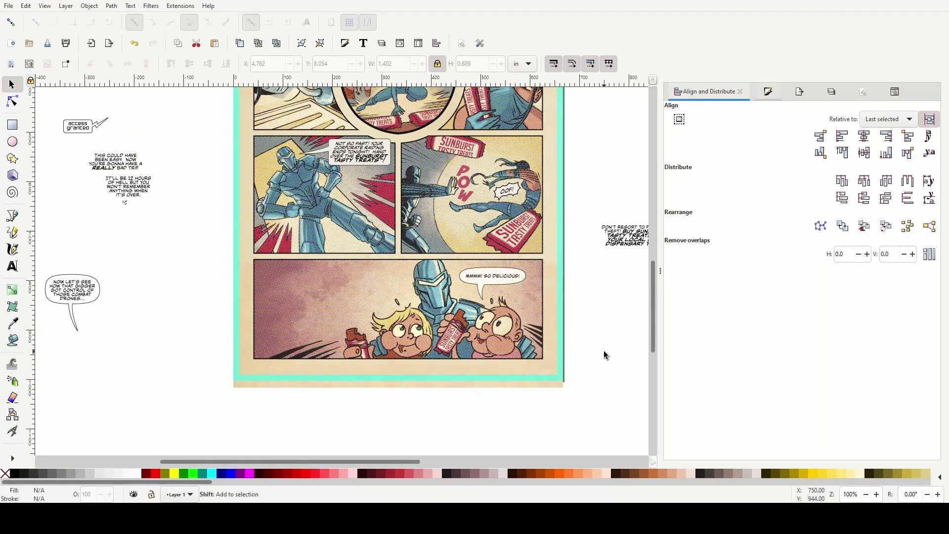
Copy the bold italic "BUY SUNBURST TASTY TREATS™ AT YOUR LOCAL FOOD DISPENSARY TODAY!" out of the off-page dialogue and delete it there
{"action": "scroll", "coordinate": [604, 355], "scroll_direction": "right", "scroll_amount": 4}
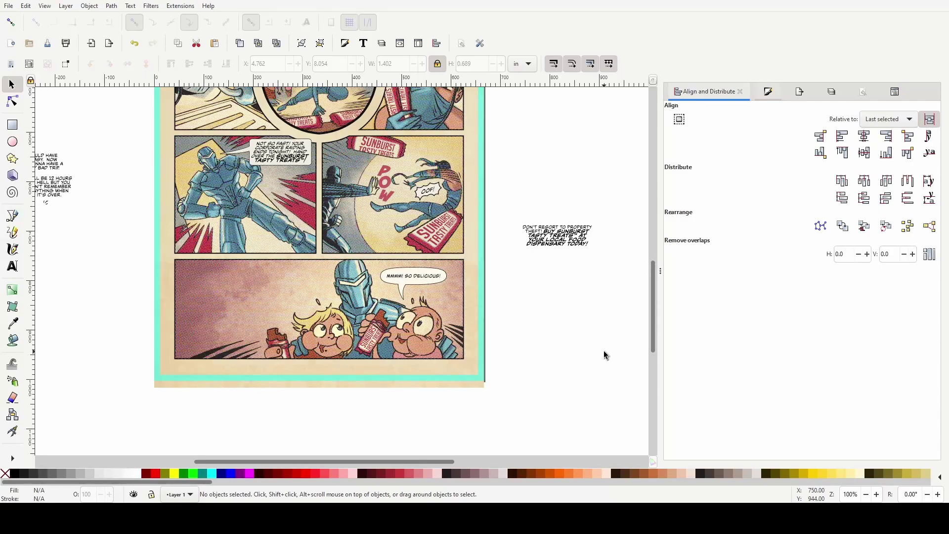
{"action": "scroll", "coordinate": [557, 236], "scroll_direction": "up", "scroll_amount": 2}
{"action": "left_click", "coordinate": [563, 238]}
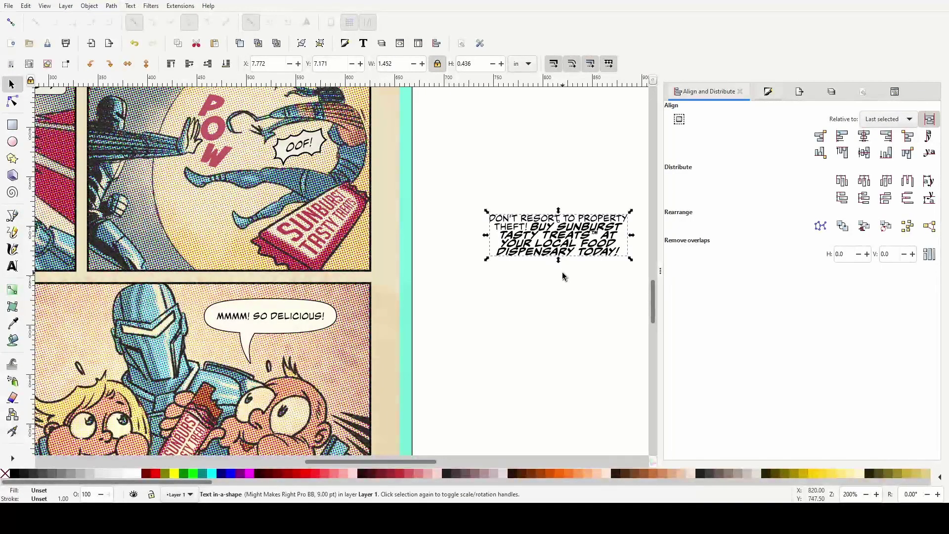
{"action": "key", "text": "t"}
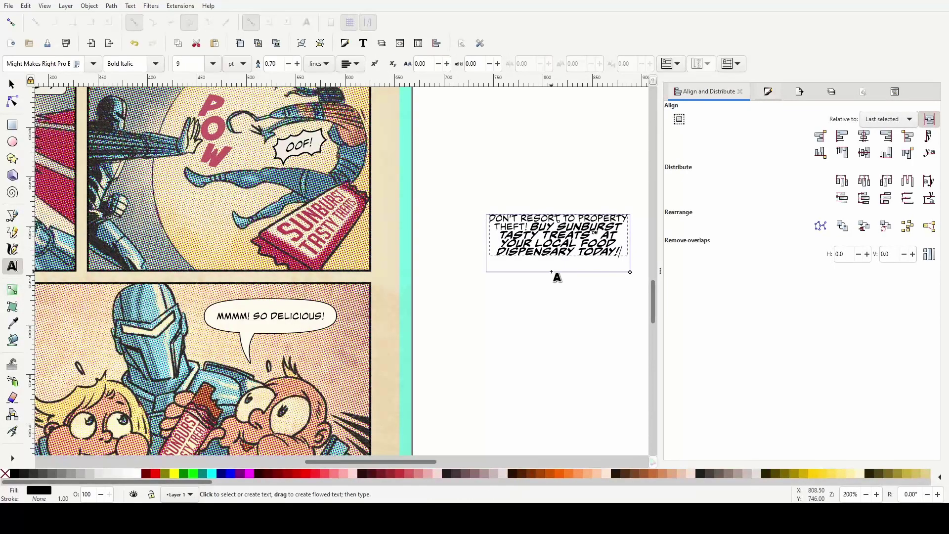
{"action": "left_click_drag", "start_coordinate": [530, 228], "coordinate": [631, 272]}
{"action": "key", "text": "ctrl+c"}
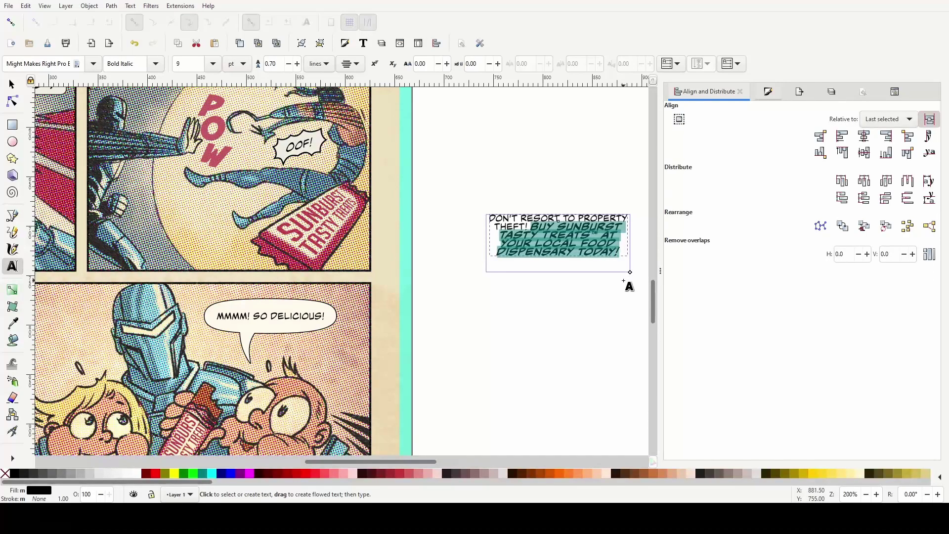
{"action": "key", "text": "BackSpace"}
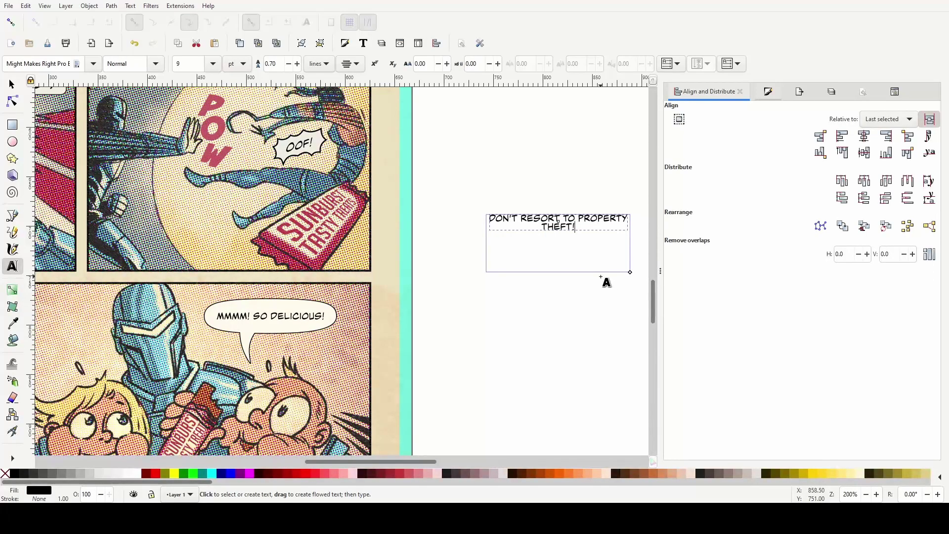
Narrow the remaining dialogue's text frame so "DON'T RESORT TO" and "PROPERTY THEFT!" fall on two lines
{"action": "scroll", "coordinate": [629, 257], "scroll_direction": "right", "scroll_amount": 2}
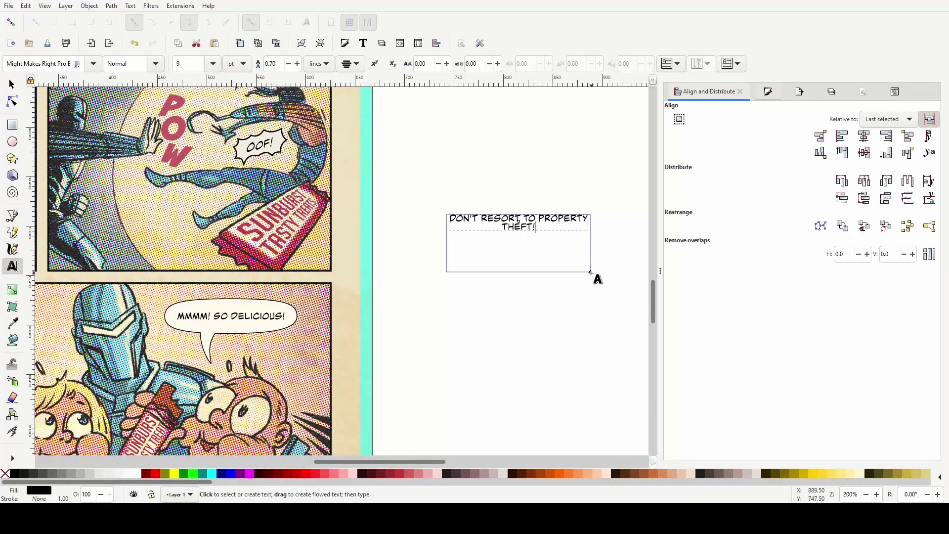
{"action": "left_click_drag", "start_coordinate": [592, 272], "coordinate": [569, 265]}
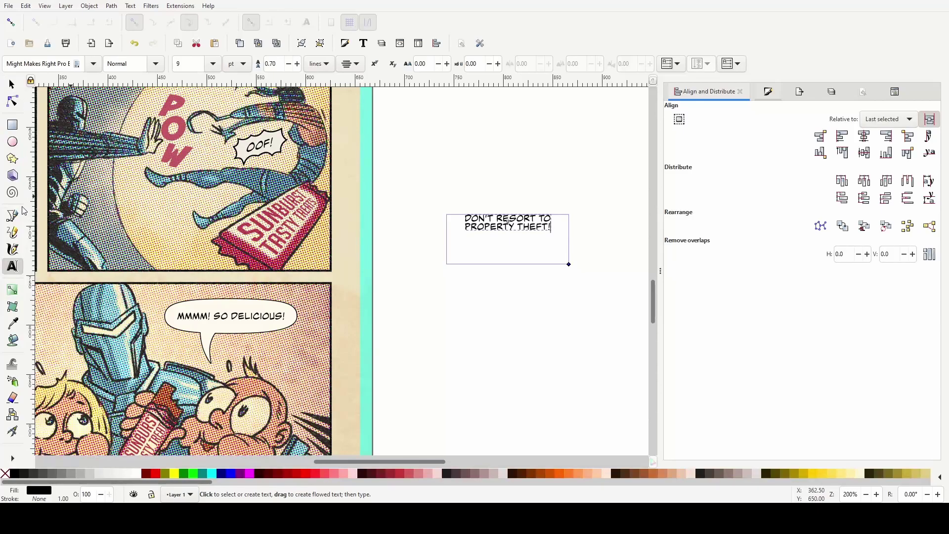
{"action": "left_click", "coordinate": [11, 85]}
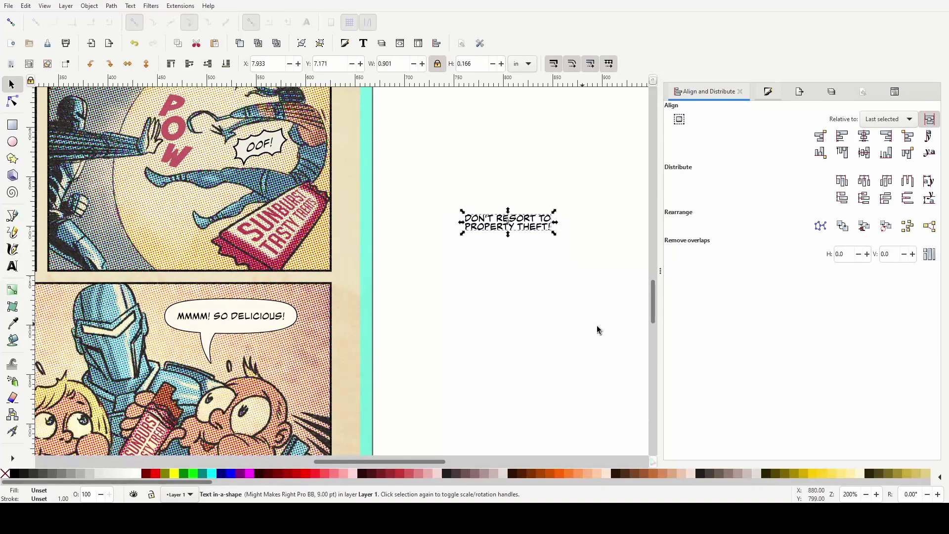
Duplicate the two-line dialogue below the original and replace the copy's text with the copied "BUY SUNBURST TASTY TREATS™" slogan
{"action": "key", "text": "ctrl+d"}
{"action": "left_click_drag", "start_coordinate": [542, 231], "coordinate": [557, 339]}
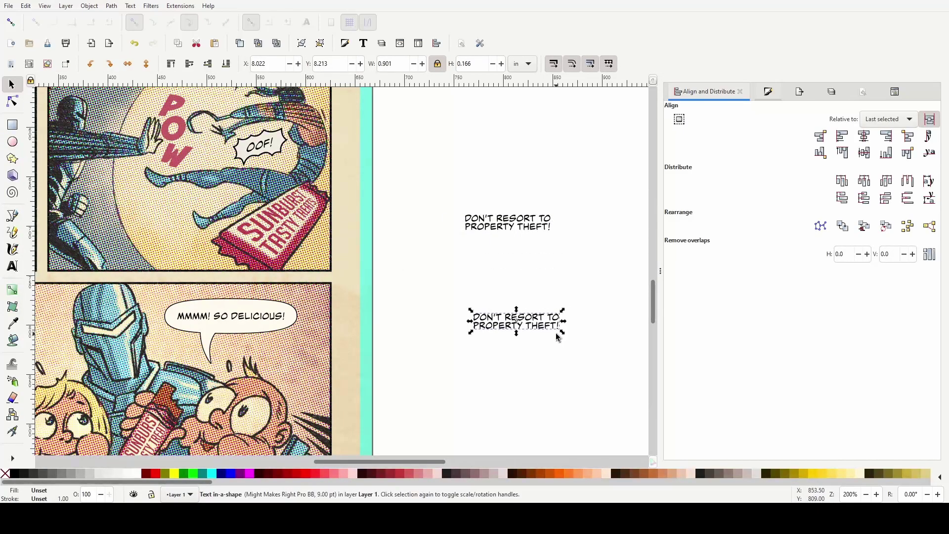
{"action": "double_click", "coordinate": [562, 352]}
{"action": "key", "text": "ctrl+a"}
{"action": "key", "text": "ctrl+v"}
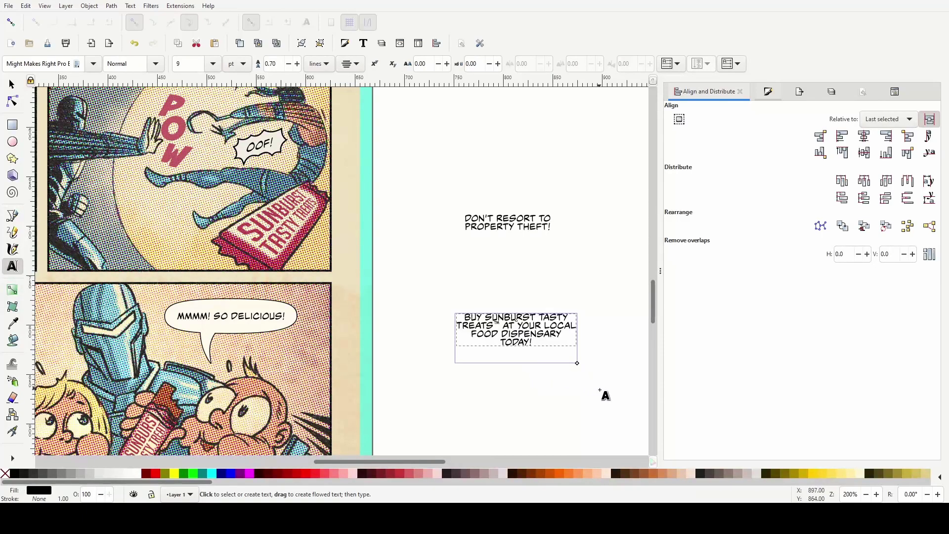
Make the slogan text bold italic and widen its frame so it wraps onto three lines
{"action": "key", "text": "ctrl+a"}
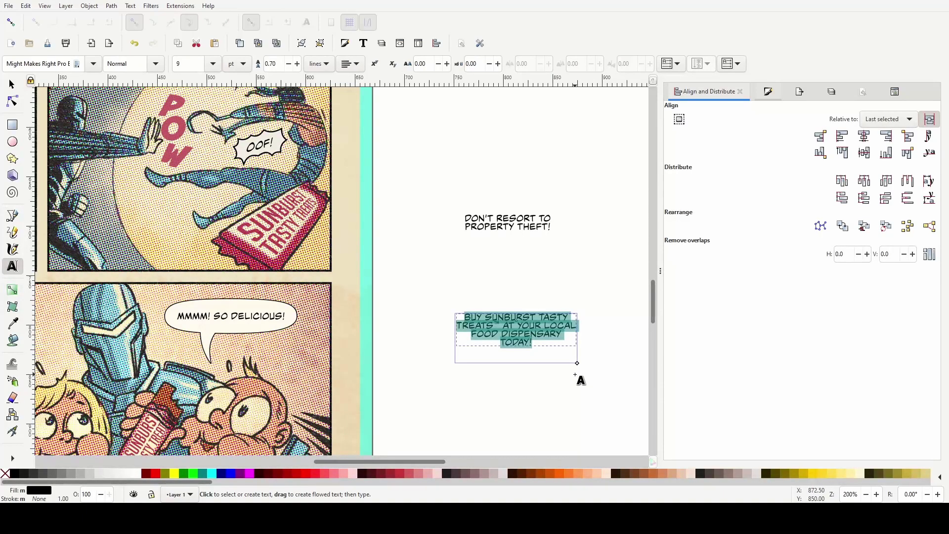
{"action": "key", "text": "ctrl+b"}
{"action": "key", "text": "ctrl+i"}
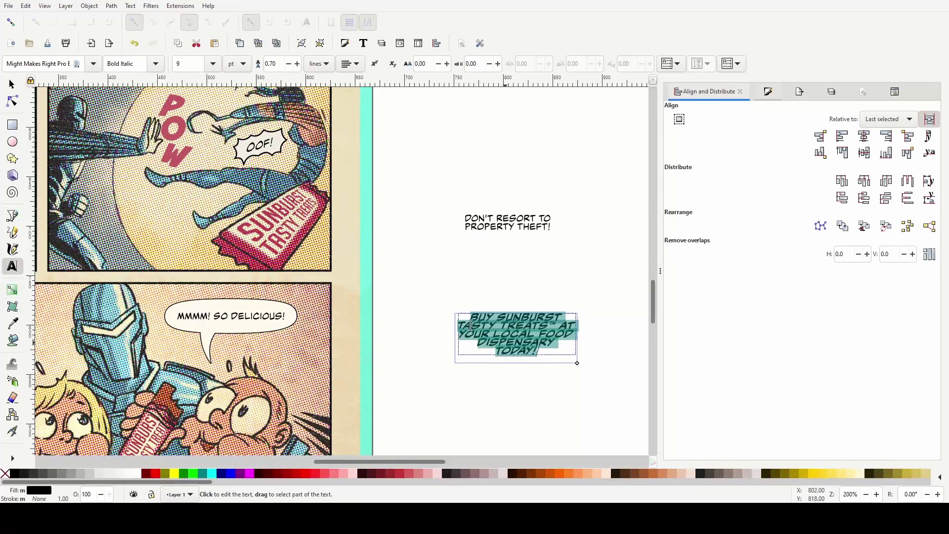
{"action": "left_click", "coordinate": [494, 328]}
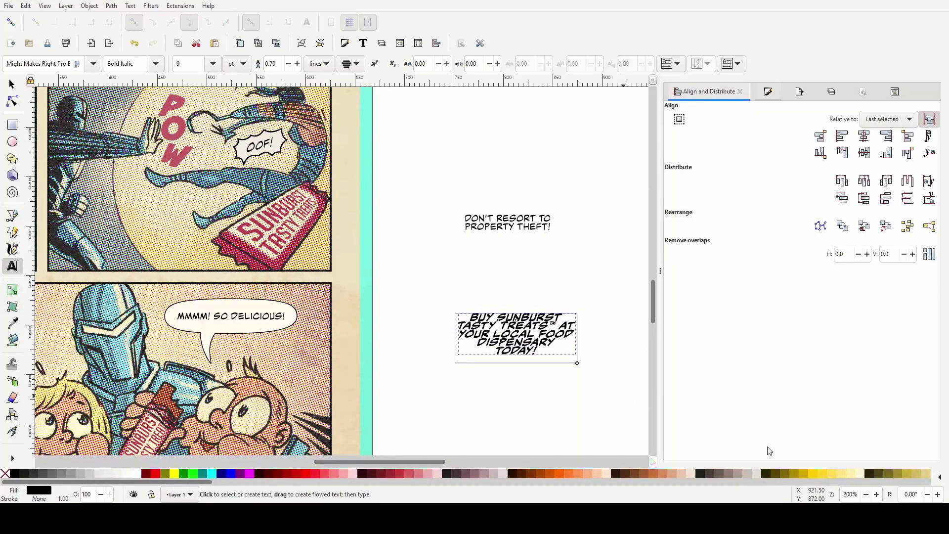
{"action": "scroll", "coordinate": [618, 357], "scroll_direction": "up", "scroll_amount": 2, "text": "ctrl"}
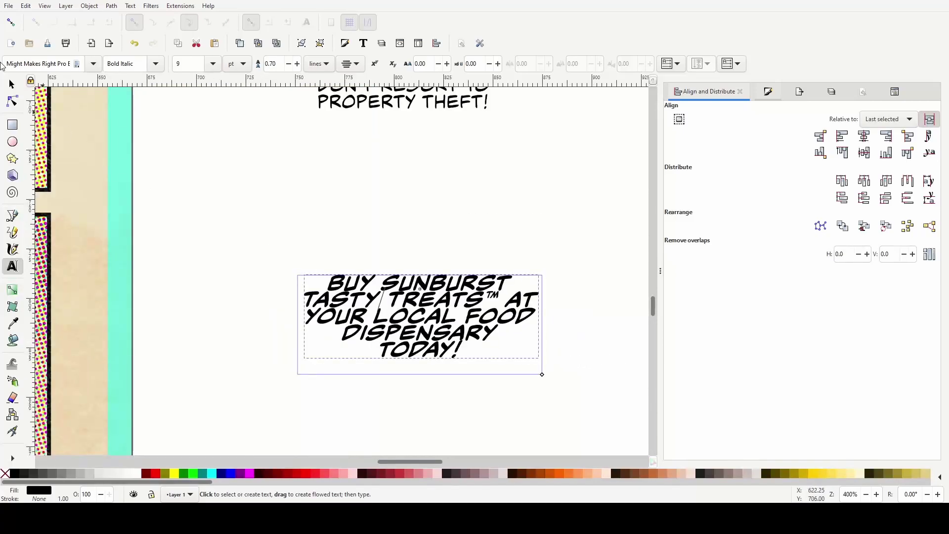
{"action": "scroll", "coordinate": [581, 384], "scroll_direction": "down", "scroll_amount": 2, "text": "ctrl"}
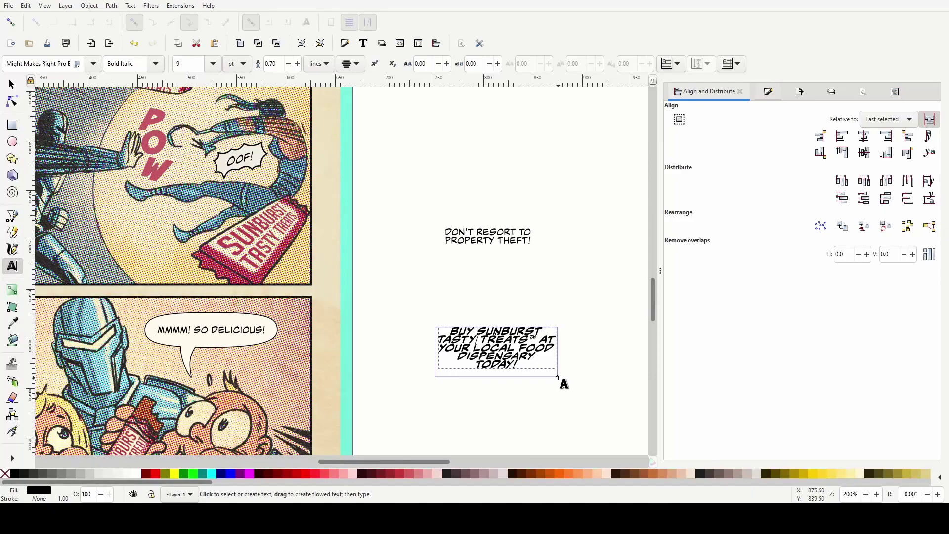
{"action": "left_click_drag", "start_coordinate": [558, 377], "coordinate": [621, 380]}
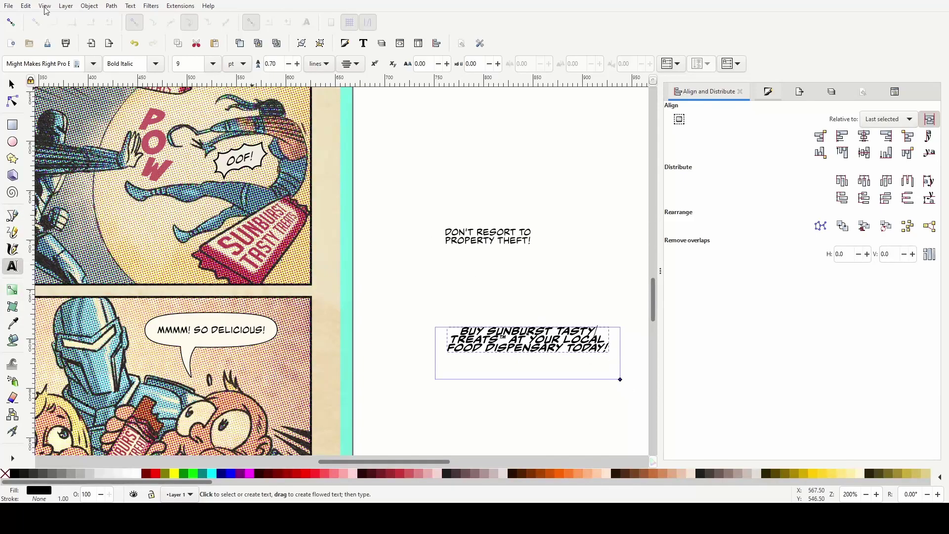
Set the slogan's font size to 11 pt and widen its frame so it wraps onto three lines
{"action": "key", "text": "ctrl+a"}
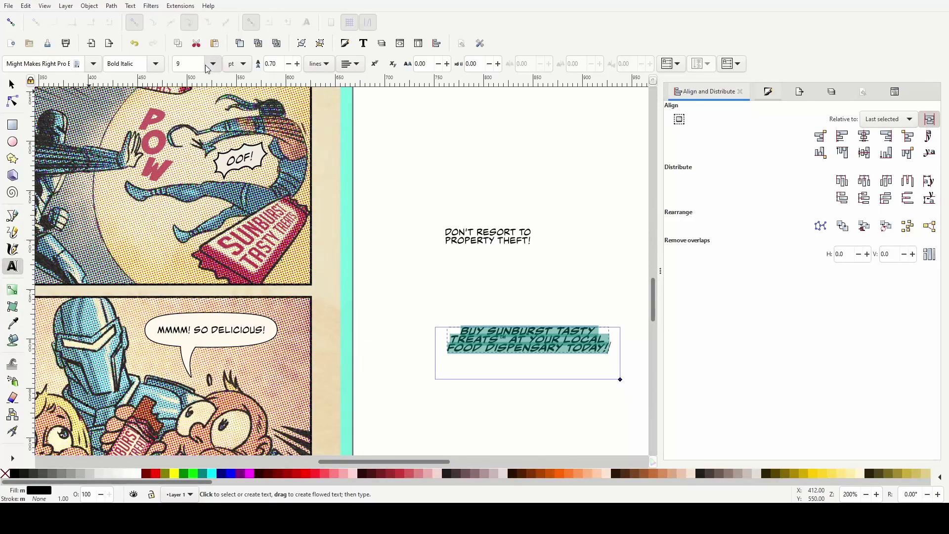
{"action": "key", "text": "ctrl+greater"}
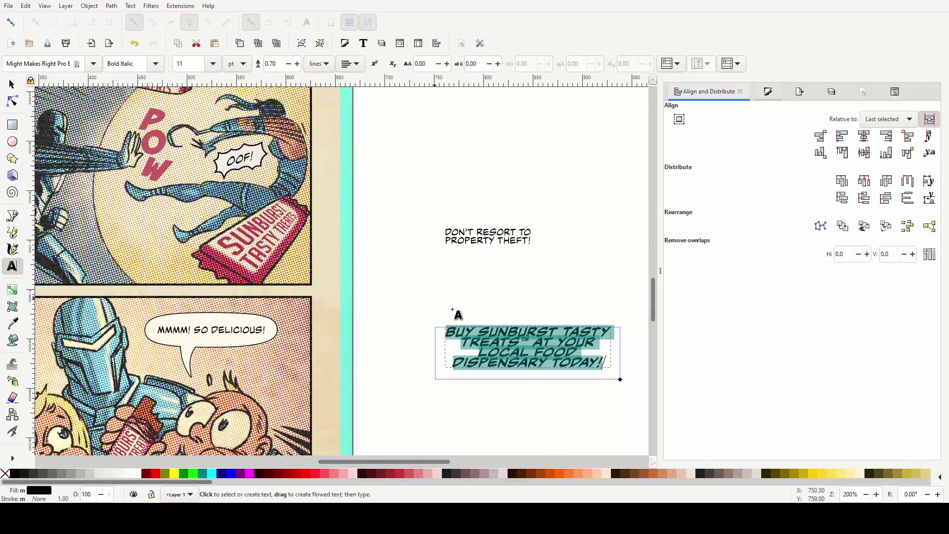
{"action": "scroll", "coordinate": [517, 322], "scroll_direction": "right", "scroll_amount": 5}
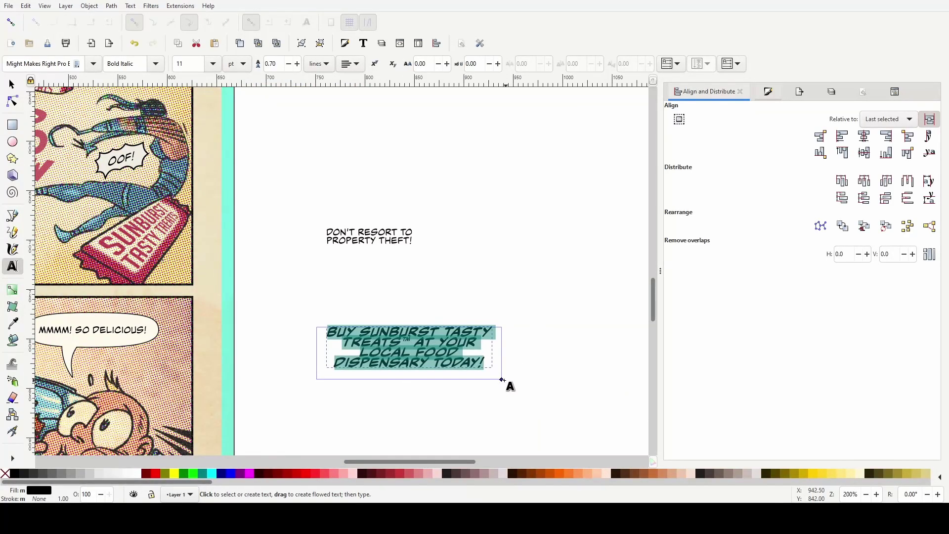
{"action": "left_click_drag", "start_coordinate": [501, 380], "coordinate": [524, 379]}
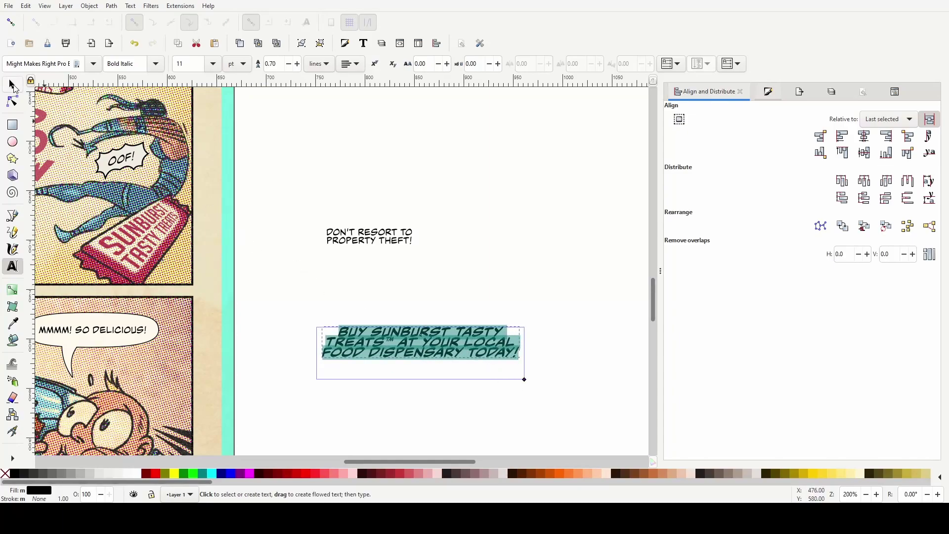
{"action": "left_click", "coordinate": [12, 86]}
Move the slogan onto the page, into the empty left area of the last panel above the blond boy's candy bar
{"action": "scroll", "coordinate": [488, 380], "scroll_direction": "down", "scroll_amount": 4}
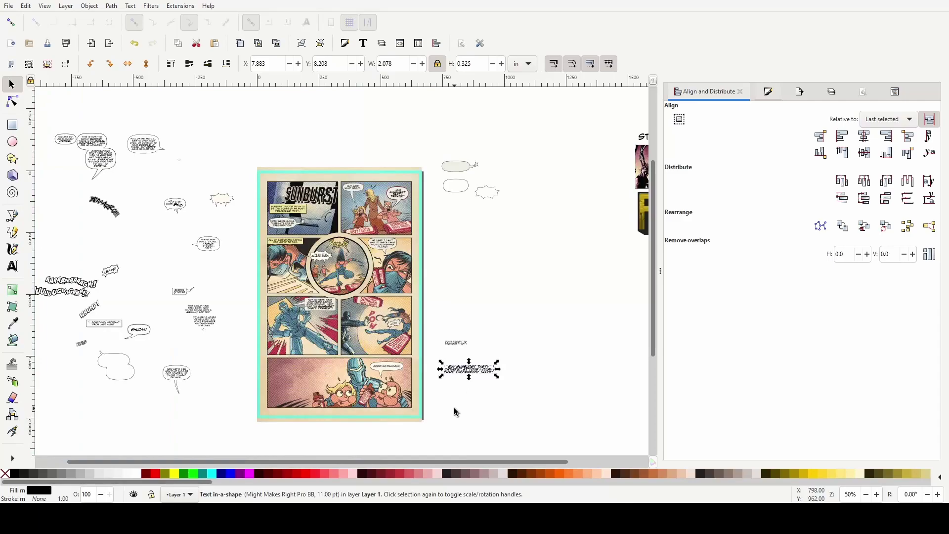
{"action": "scroll", "coordinate": [465, 396], "scroll_direction": "left", "scroll_amount": 4}
{"action": "scroll", "coordinate": [484, 382], "scroll_direction": "up", "scroll_amount": 2}
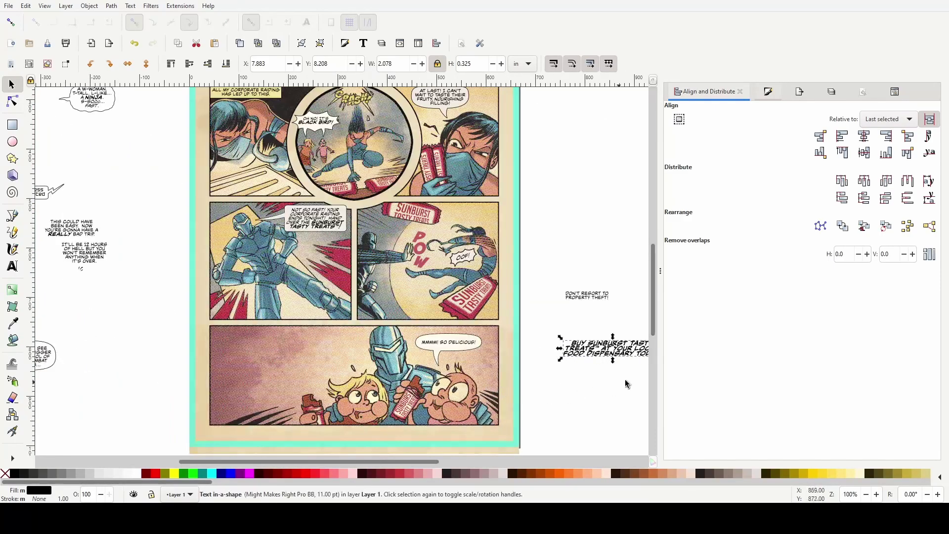
{"action": "left_click_drag", "start_coordinate": [616, 364], "coordinate": [277, 376]}
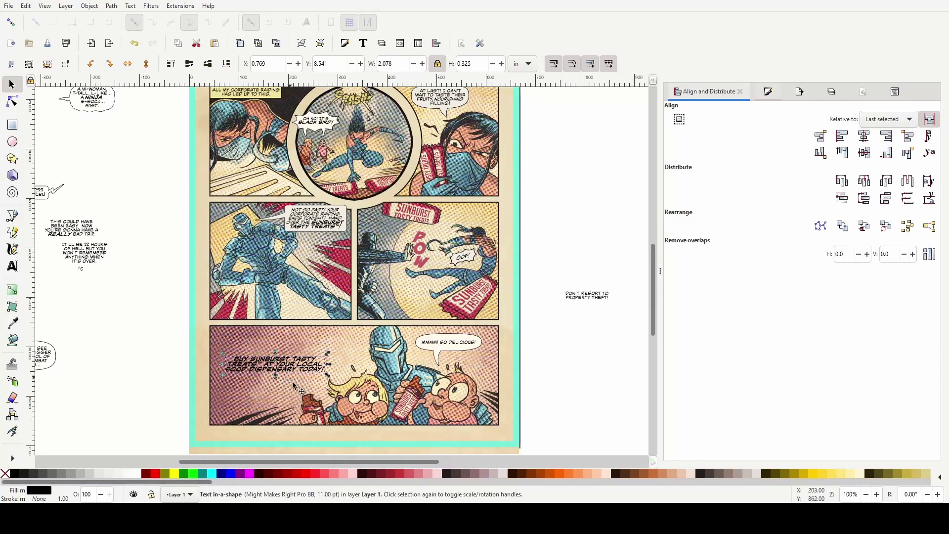
Enlarge the slogan to 12 pt in a slightly wider three-line frame, and nudge it a little down and left
{"action": "scroll", "coordinate": [364, 393], "scroll_direction": "up", "scroll_amount": 1}
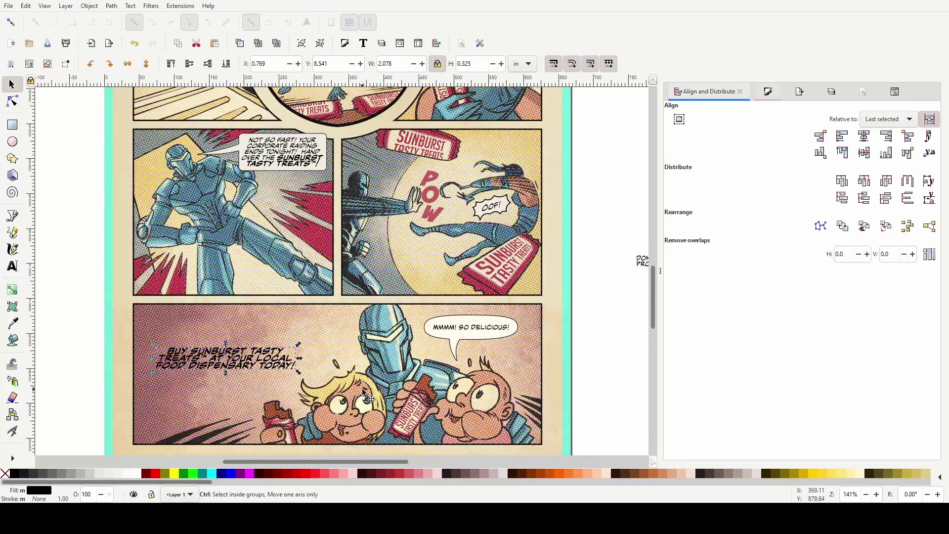
{"action": "scroll", "coordinate": [303, 397], "scroll_direction": "up", "scroll_amount": 2}
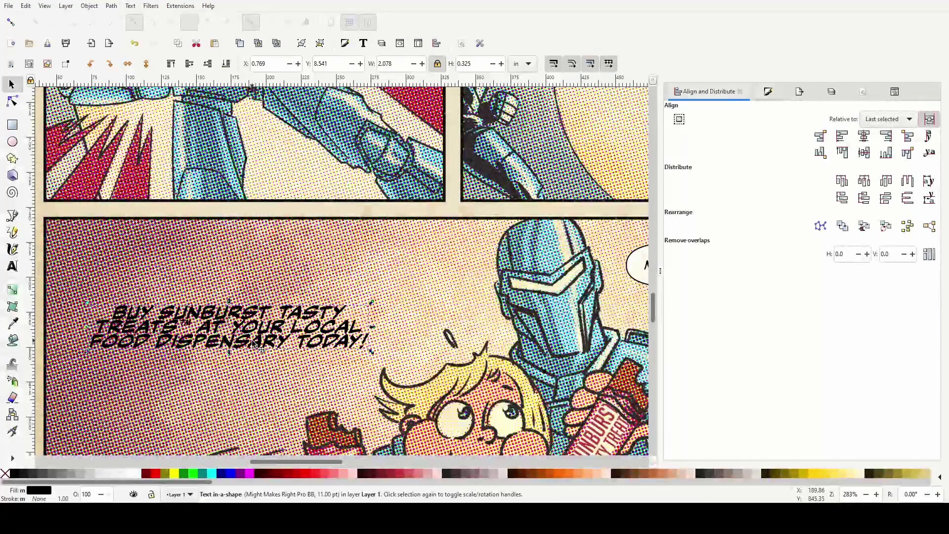
{"action": "double_click", "coordinate": [252, 342]}
{"action": "key", "text": "ctrl+a"}
{"action": "scroll", "coordinate": [217, 64], "scroll_direction": "up", "scroll_amount": 1}
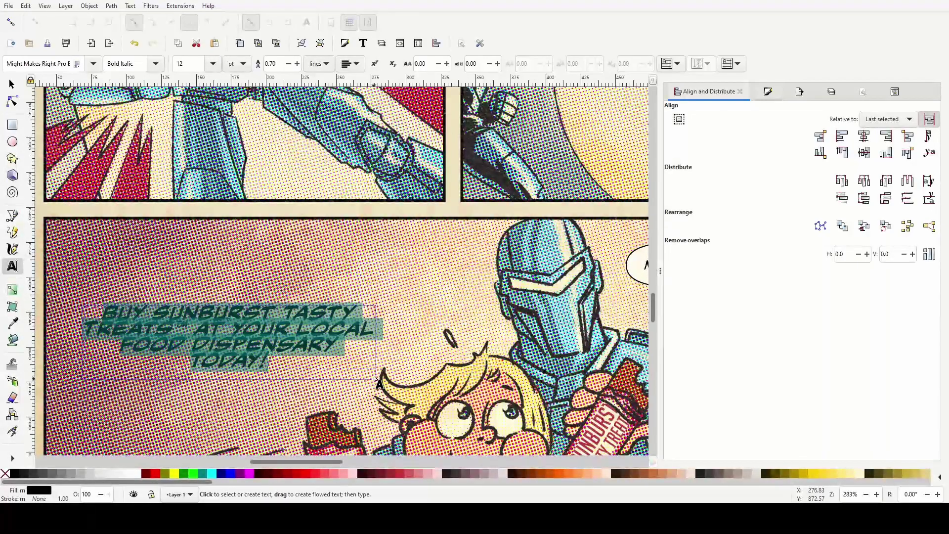
{"action": "left_click_drag", "start_coordinate": [376, 380], "coordinate": [386, 379]}
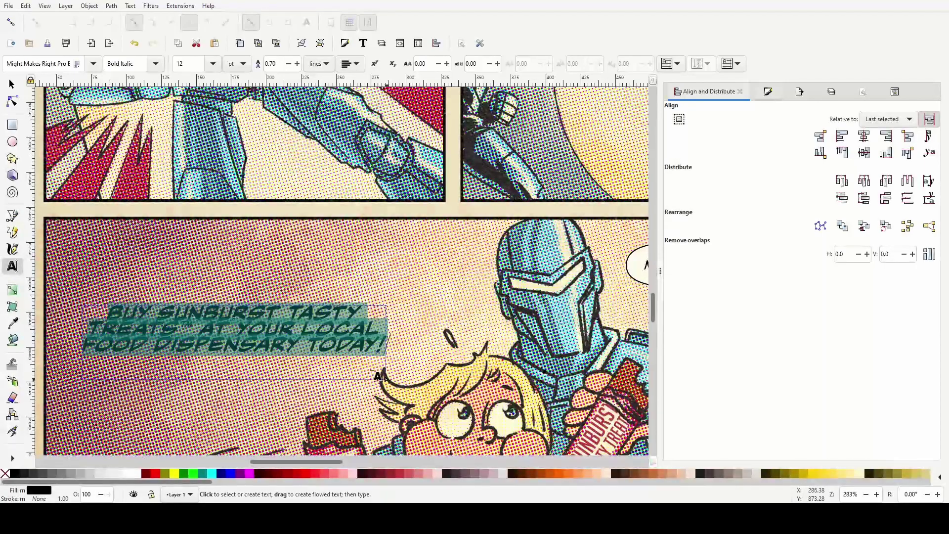
{"action": "left_click", "coordinate": [12, 85]}
{"action": "mouse_move", "coordinate": [259, 323]}
{"action": "left_mouse_down"}
{"action": "mouse_move", "coordinate": [247, 348]}
{"action": "mouse_move", "coordinate": [250, 332]}
{"action": "left_mouse_up"}
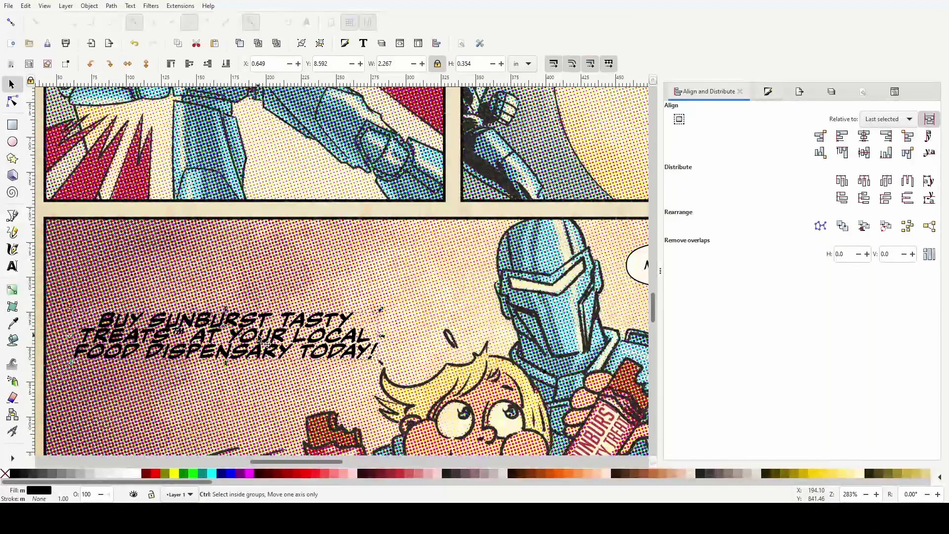
Move the "DON'T RESORT TO PROPERTY THEFT!" text into the last panel, just left of the armoured figure's helmet
{"action": "scroll", "coordinate": [250, 331], "scroll_direction": "down", "scroll_amount": 1}
{"action": "scroll", "coordinate": [598, 299], "scroll_direction": "right", "scroll_amount": 10}
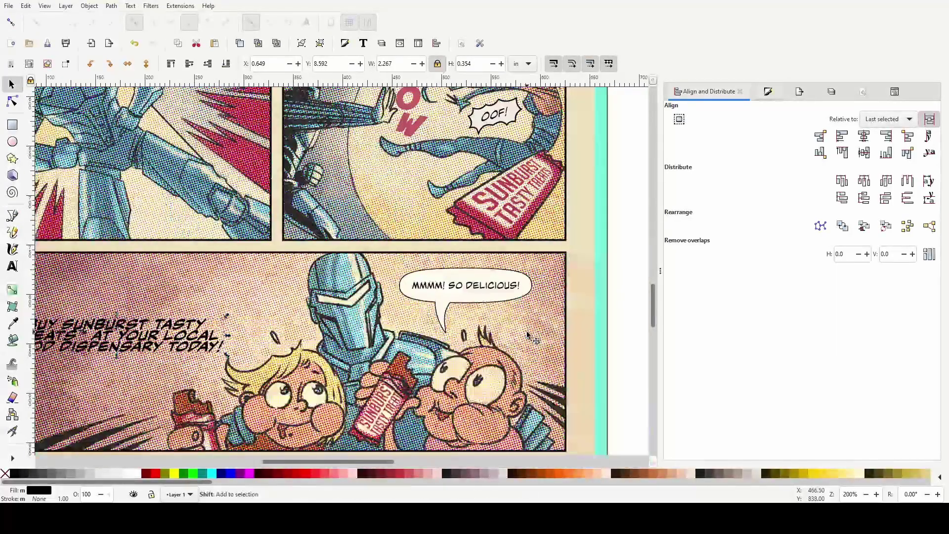
{"action": "left_click", "coordinate": [573, 196]}
{"action": "left_click_drag", "start_coordinate": [573, 196], "coordinate": [88, 284]}
{"action": "scroll", "coordinate": [75, 303], "scroll_direction": "left", "scroll_amount": 5}
{"action": "scroll", "coordinate": [75, 303], "scroll_direction": "left", "scroll_amount": 4}
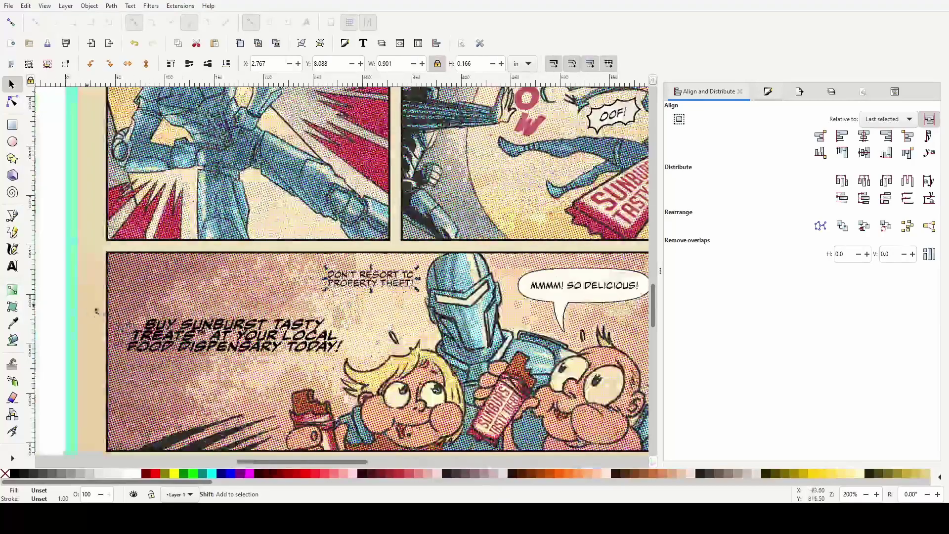
Move the "DON'T RESORT TO PROPERTY THEFT!" text to the last panel's upper-left corner and draw a rounded rectangle about 101 × 29 px over it
{"action": "left_click_drag", "start_coordinate": [373, 287], "coordinate": [185, 290]}
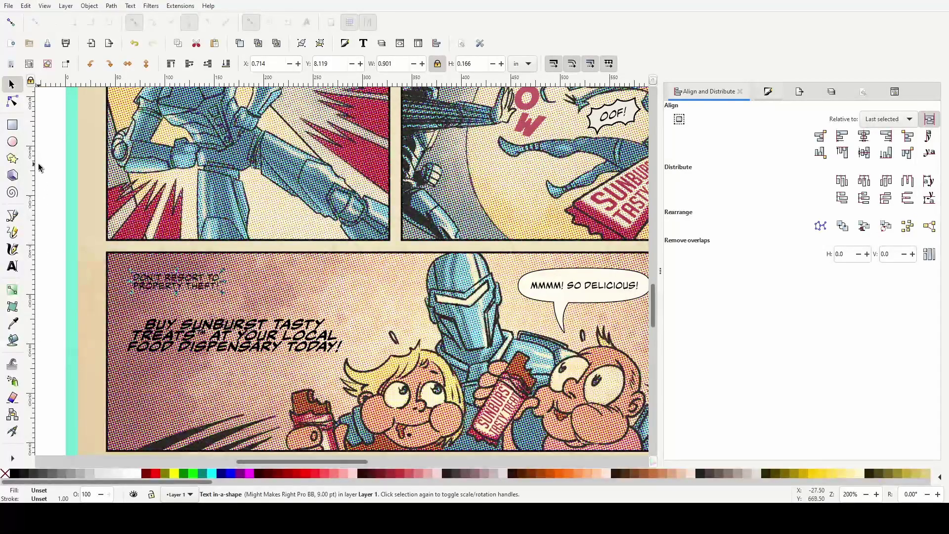
{"action": "left_click", "coordinate": [15, 126]}
{"action": "scroll", "coordinate": [91, 291], "scroll_direction": "up", "scroll_amount": 1, "text": "ctrl"}
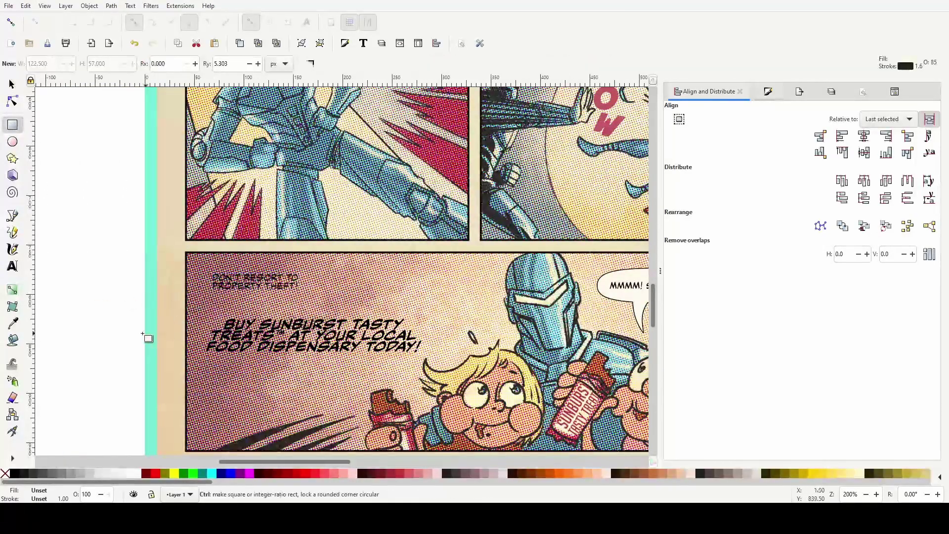
{"action": "scroll", "coordinate": [249, 289], "scroll_direction": "up", "scroll_amount": 1, "text": "ctrl"}
{"action": "left_click_drag", "start_coordinate": [267, 205], "coordinate": [467, 262]}
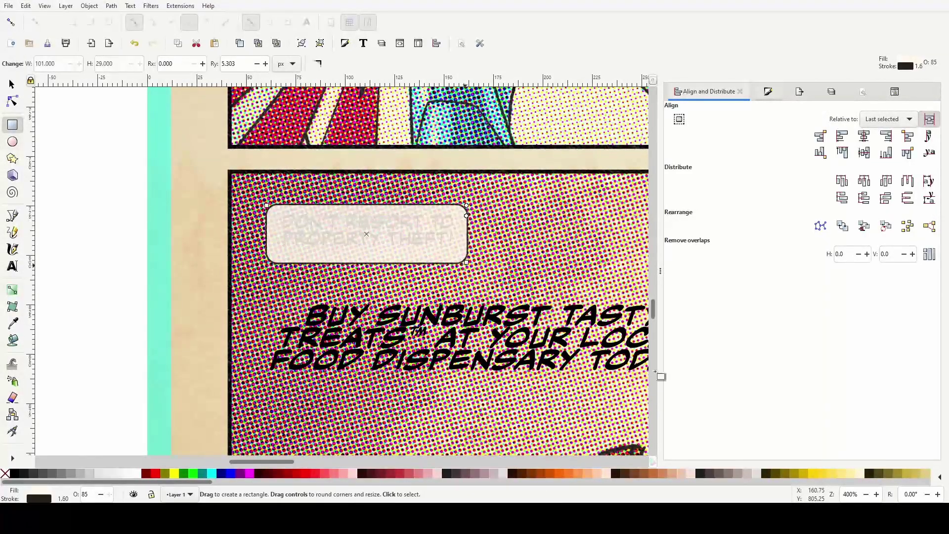
Set the rounded rectangle's opacity to 100% and, converted to a path, lower it behind the "DON'T RESORT TO PROPERTY THEFT!" text
{"action": "left_click", "coordinate": [768, 92]}
{"action": "left_click_drag", "start_coordinate": [855, 448], "coordinate": [945, 450]}
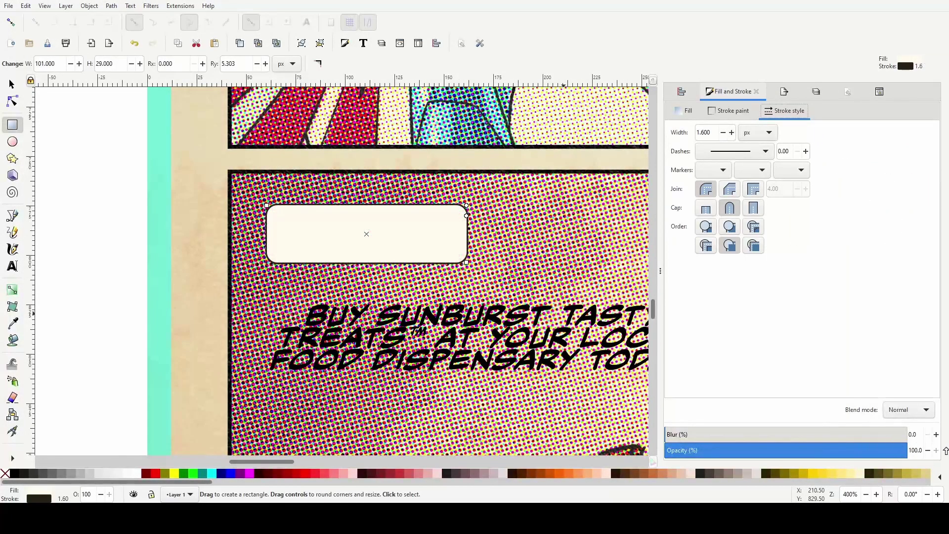
{"action": "left_click", "coordinate": [12, 85]}
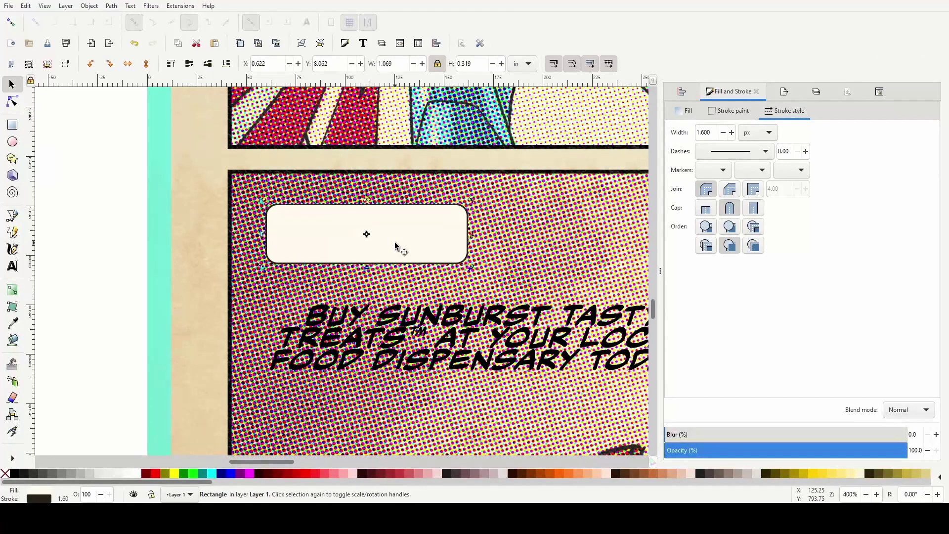
{"action": "key", "text": "ctrl+shift+c"}
{"action": "key", "text": "Page_Down"}
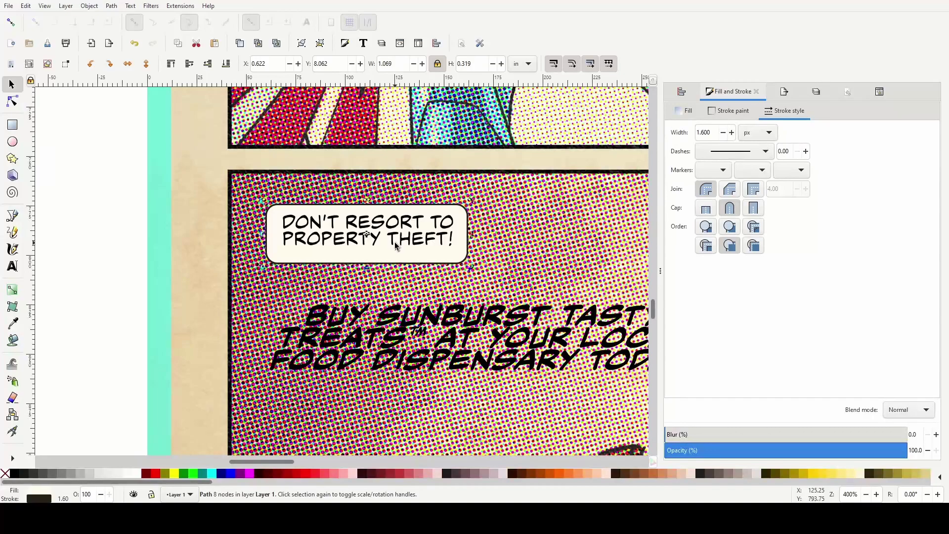
Center the "DON'T RESORT TO PROPERTY THEFT!" text horizontally and vertically on its balloon
{"action": "left_click", "coordinate": [402, 247], "text": "shift"}
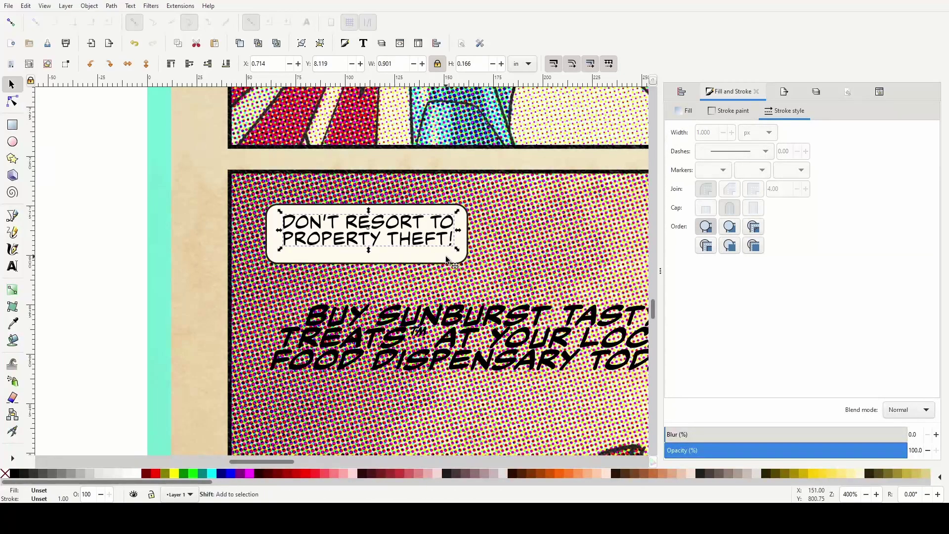
{"action": "left_click", "coordinate": [682, 91]}
{"action": "left_click", "coordinate": [864, 137]}
{"action": "left_click", "coordinate": [864, 153]}
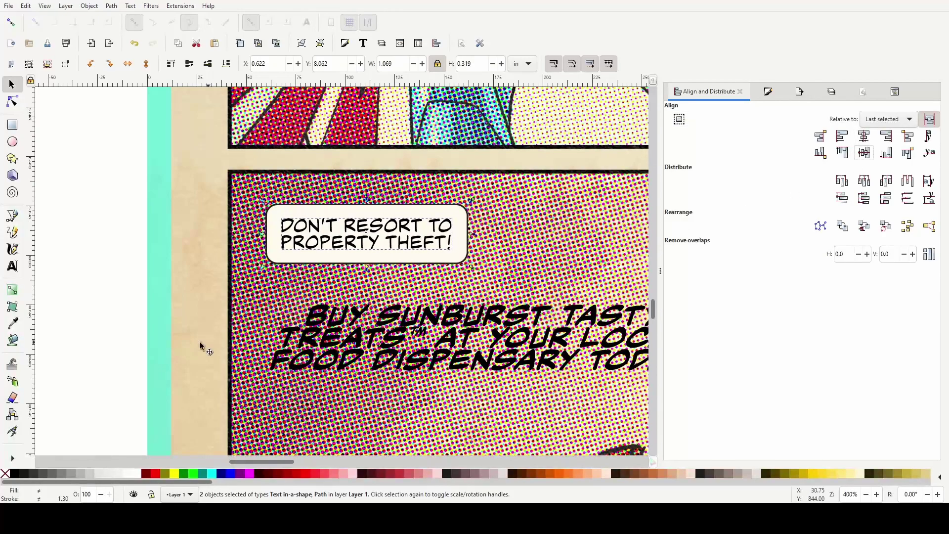
{"action": "left_click", "coordinate": [82, 262]}
Shrink the "DON'T RESORT" balloon from its bottom, top and right edges to about 1.061 × 0.289 in
{"action": "left_click", "coordinate": [382, 237]}
{"action": "scroll", "coordinate": [382, 237], "scroll_direction": "up", "scroll_amount": 1}
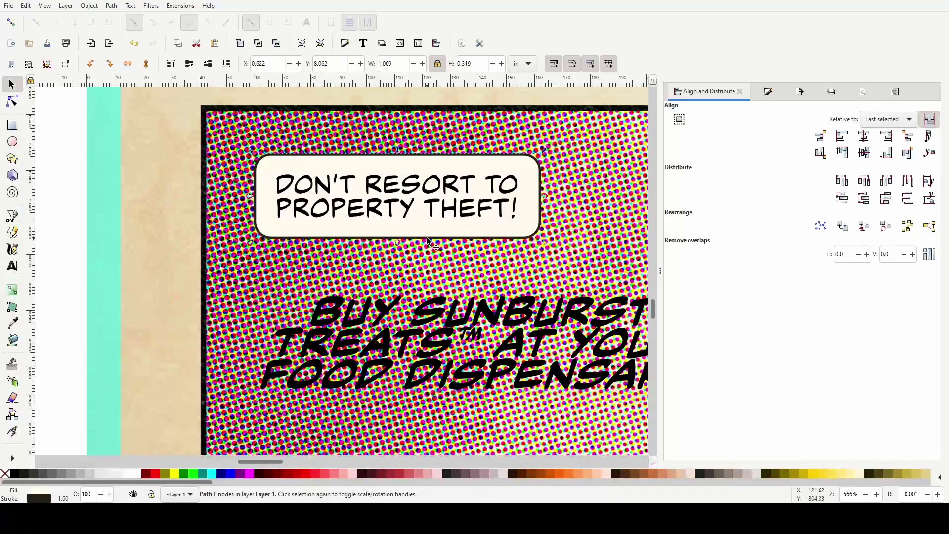
{"action": "left_click_drag", "start_coordinate": [398, 241], "coordinate": [392, 235]}
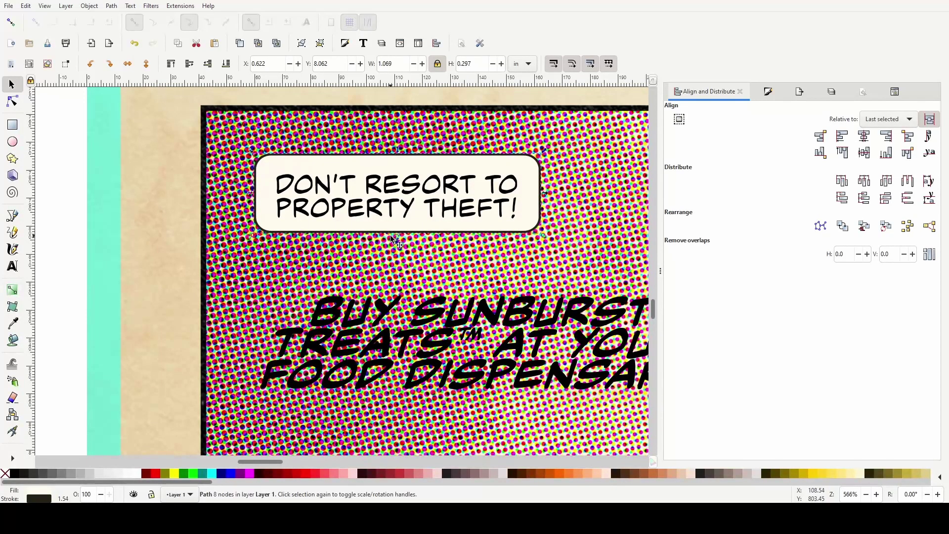
{"action": "left_click", "coordinate": [396, 152]}
{"action": "left_click", "coordinate": [394, 163]}
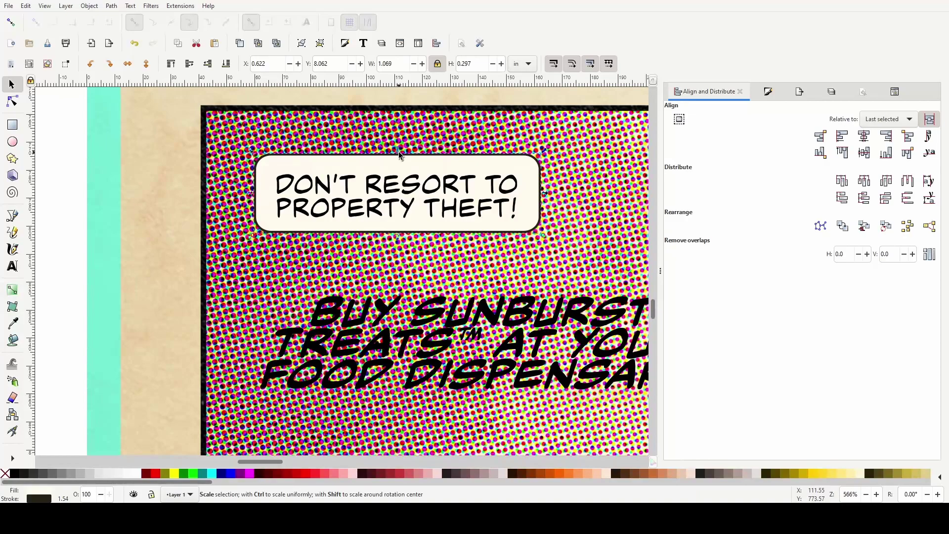
{"action": "left_click_drag", "start_coordinate": [399, 155], "coordinate": [399, 158]}
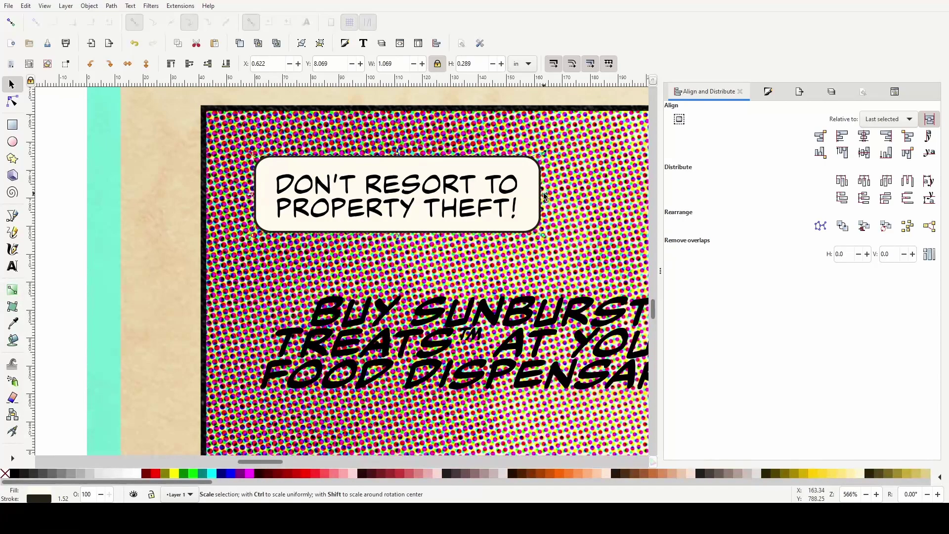
{"action": "left_click_drag", "start_coordinate": [544, 196], "coordinate": [540, 197]}
Re-center the "DON'T RESORT TO PROPERTY THEFT!" text on both axes within the trimmed balloon
{"action": "left_click", "coordinate": [442, 204], "text": "shift"}
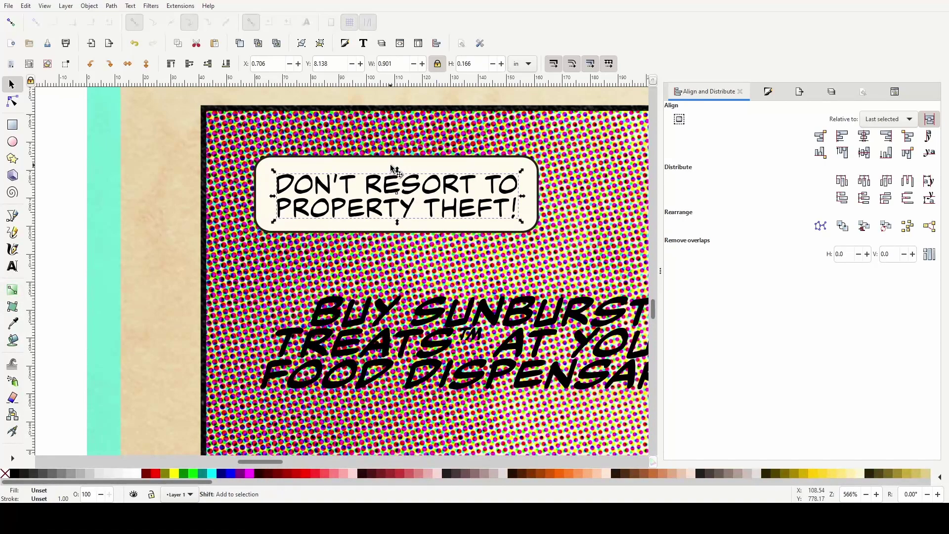
{"action": "left_click", "coordinate": [867, 137]}
{"action": "left_click", "coordinate": [864, 153]}
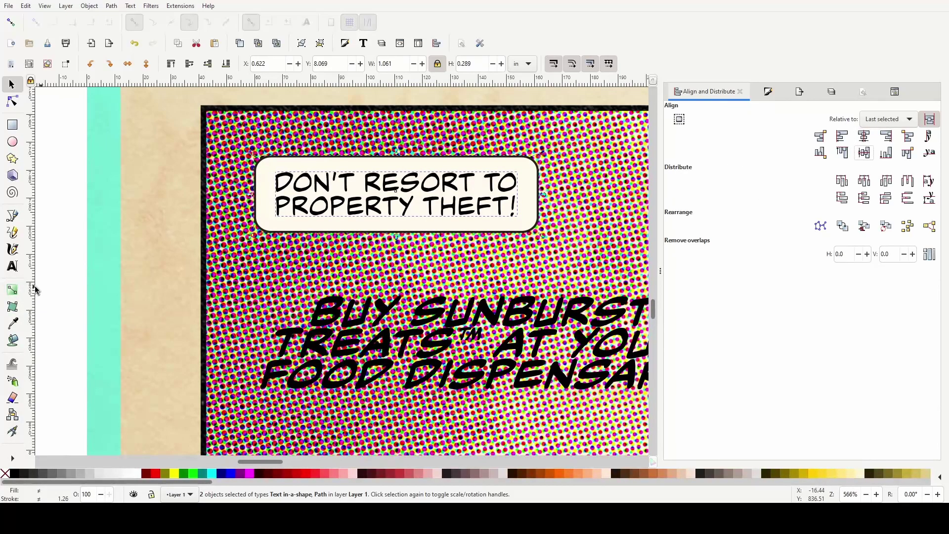
{"action": "left_click", "coordinate": [53, 279]}
{"action": "scroll", "coordinate": [53, 228], "scroll_direction": "down", "scroll_amount": 2, "text": "ctrl"}
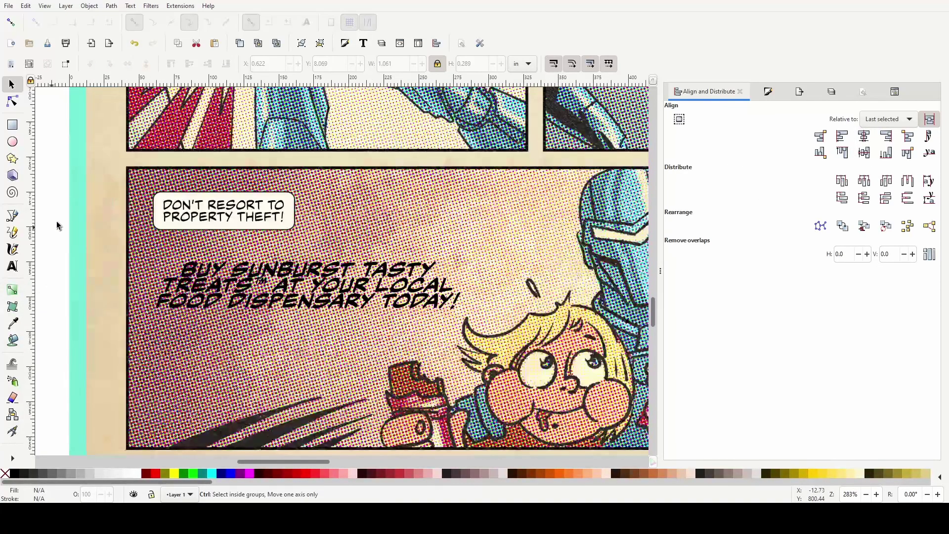
Move the "DON'T RESORT" balloon and its text together slightly up and left, closer to the last panel's corner
{"action": "left_click_drag", "start_coordinate": [57, 196], "coordinate": [144, 209]}
{"action": "left_click_drag", "start_coordinate": [49, 184], "coordinate": [307, 244]}
{"action": "scroll", "coordinate": [220, 257], "scroll_direction": "up", "scroll_amount": 1, "text": "ctrl"}
{"action": "left_click_drag", "start_coordinate": [275, 202], "coordinate": [267, 186]}
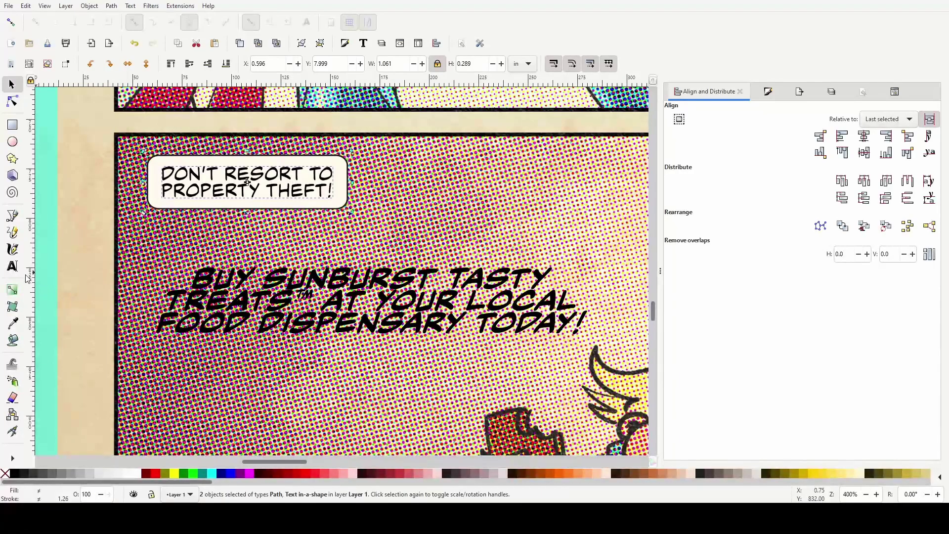
{"action": "scroll", "coordinate": [30, 277], "scroll_direction": "left", "scroll_amount": 6}
{"action": "left_click", "coordinate": [70, 261]}
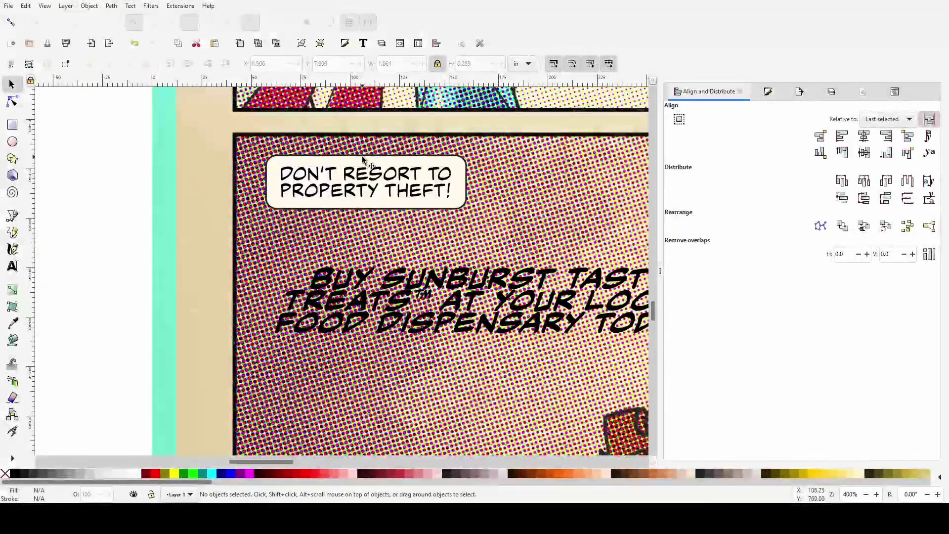
Duplicate the "DON'T RESORT" balloon shape in front of everything and place the copy over the left part of the slogan
{"action": "left_click", "coordinate": [362, 159]}
{"action": "key", "text": "Home"}
{"action": "left_click_drag", "start_coordinate": [408, 240], "coordinate": [360, 296]}
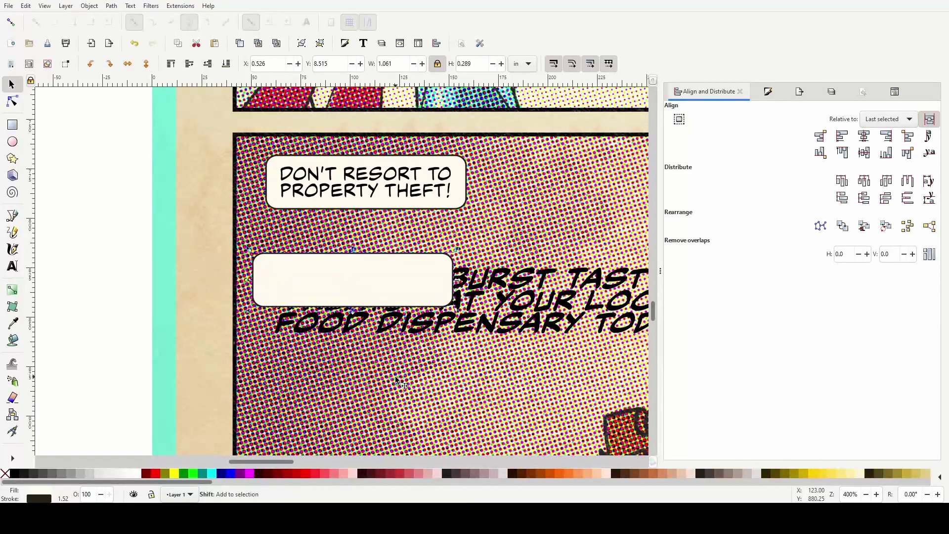
Enlarge the copied balloon to about 2.474 × 0.507 in to cover the slogan, and lower it behind the slogan text
{"action": "scroll", "coordinate": [395, 380], "scroll_direction": "down", "scroll_amount": 3, "text": "ctrl"}
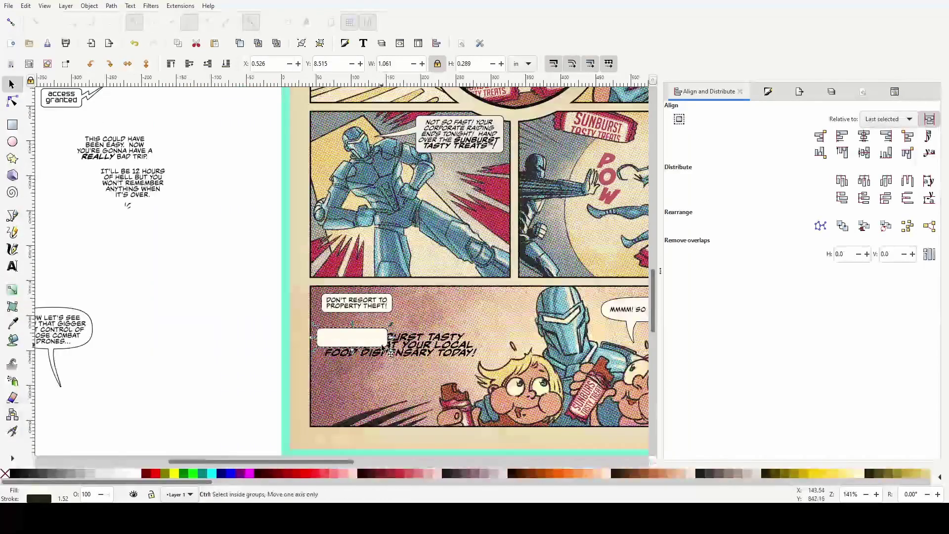
{"action": "scroll", "coordinate": [391, 354], "scroll_direction": "up", "scroll_amount": 2}
{"action": "scroll", "coordinate": [390, 353], "scroll_direction": "up", "scroll_amount": 2, "text": "ctrl"}
{"action": "scroll", "coordinate": [400, 347], "scroll_direction": "down", "scroll_amount": 2}
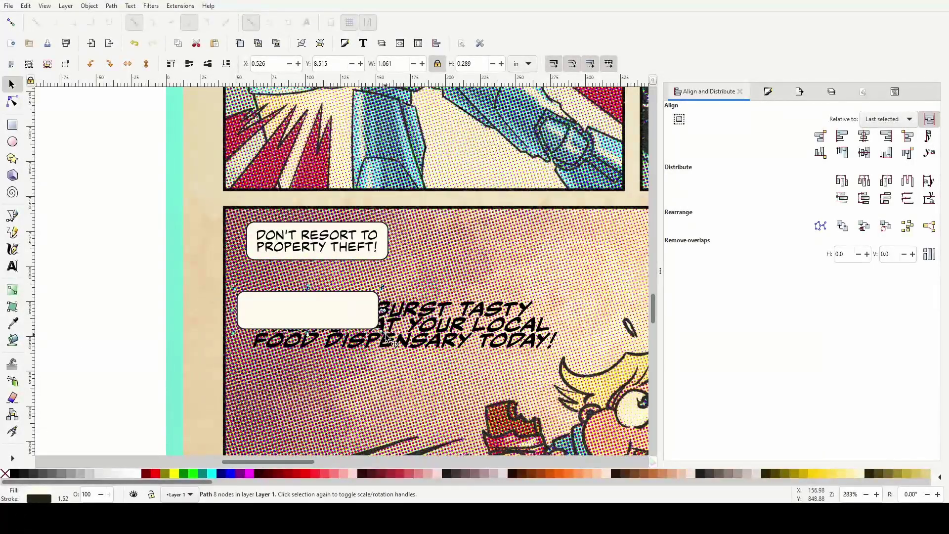
{"action": "left_click_drag", "start_coordinate": [382, 338], "coordinate": [545, 367]}
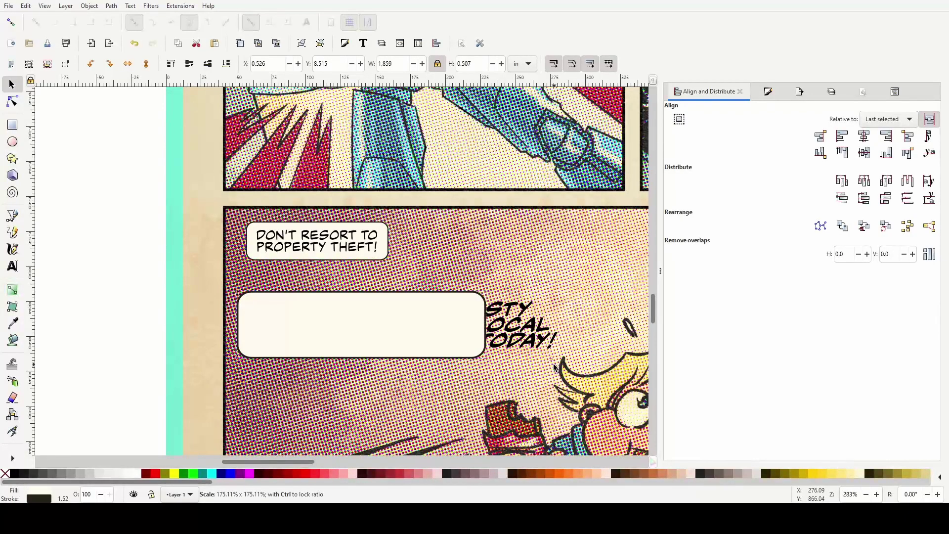
{"action": "left_click_drag", "start_coordinate": [508, 330], "coordinate": [573, 340]}
{"action": "key", "text": "Page_Down"}
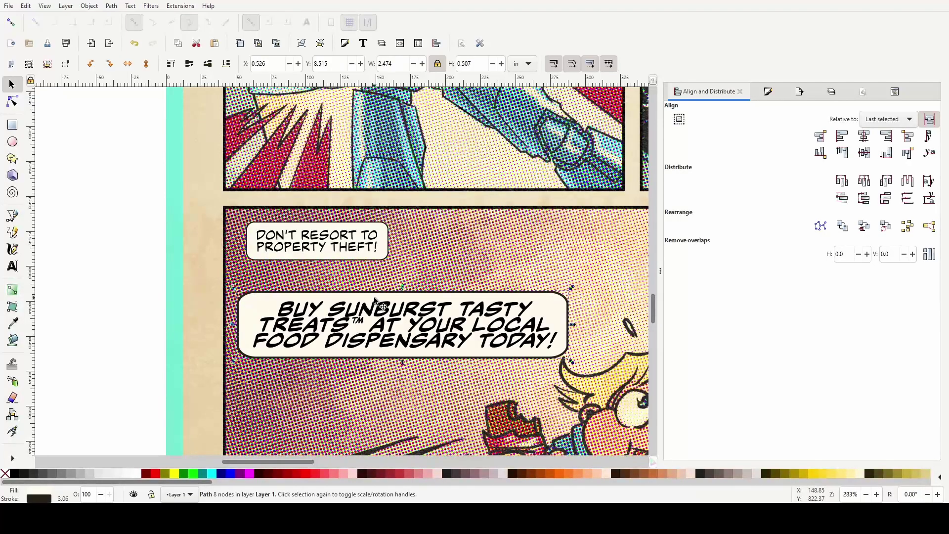
Widen the slogan's balloon slightly at its right edge to about 2.492 in
{"action": "scroll", "coordinate": [537, 362], "scroll_direction": "right", "scroll_amount": 2}
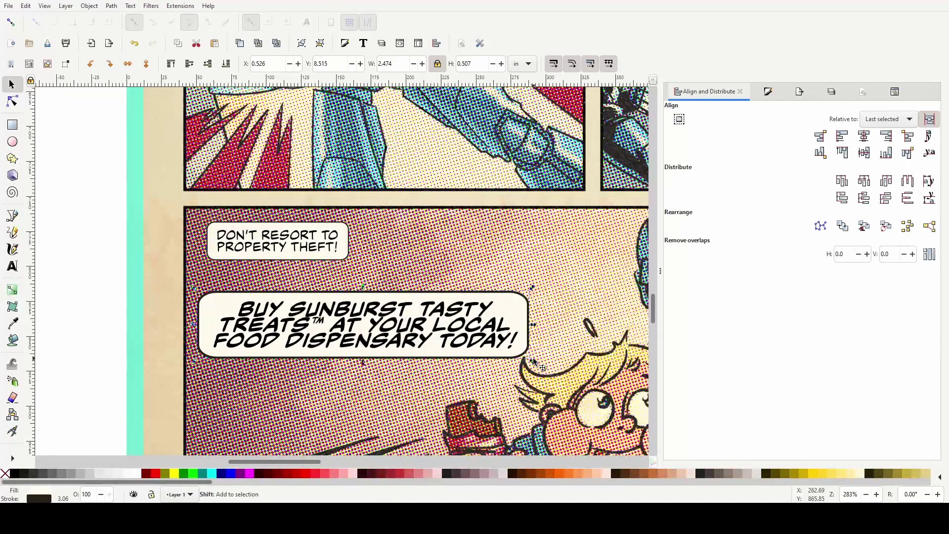
{"action": "scroll", "coordinate": [450, 366], "scroll_direction": "up", "scroll_amount": 1}
{"action": "scroll", "coordinate": [410, 371], "scroll_direction": "up", "scroll_amount": 2}
{"action": "scroll", "coordinate": [398, 371], "scroll_direction": "down", "scroll_amount": 2}
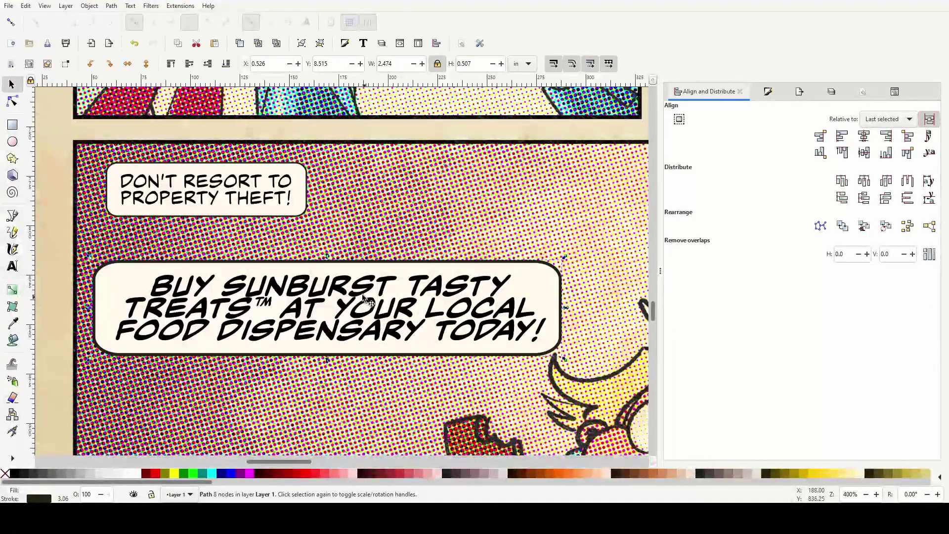
{"action": "left_click", "coordinate": [312, 268]}
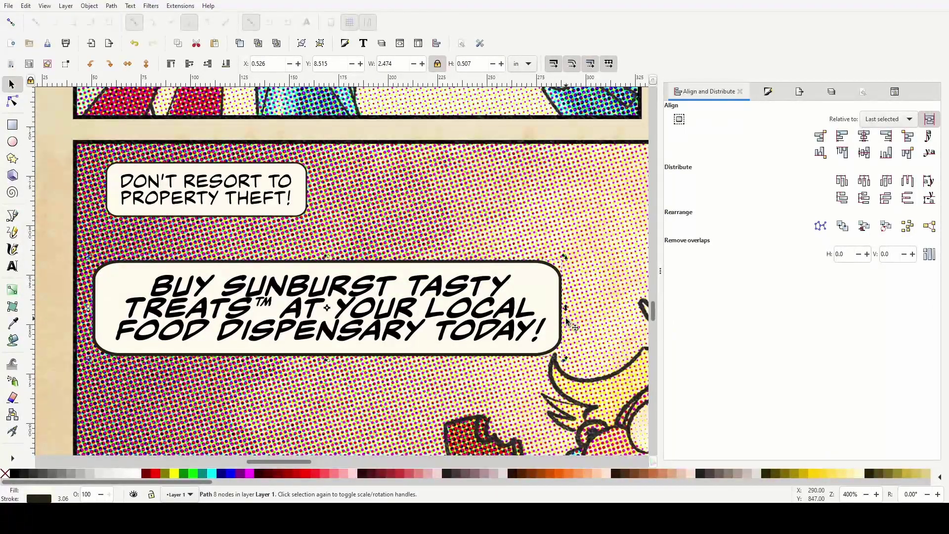
{"action": "left_click", "coordinate": [556, 283]}
{"action": "mouse_move", "coordinate": [566, 312]}
{"action": "left_mouse_down"}
{"action": "mouse_move", "coordinate": [576, 312]}
{"action": "mouse_move", "coordinate": [568, 315]}
{"action": "left_mouse_up"}
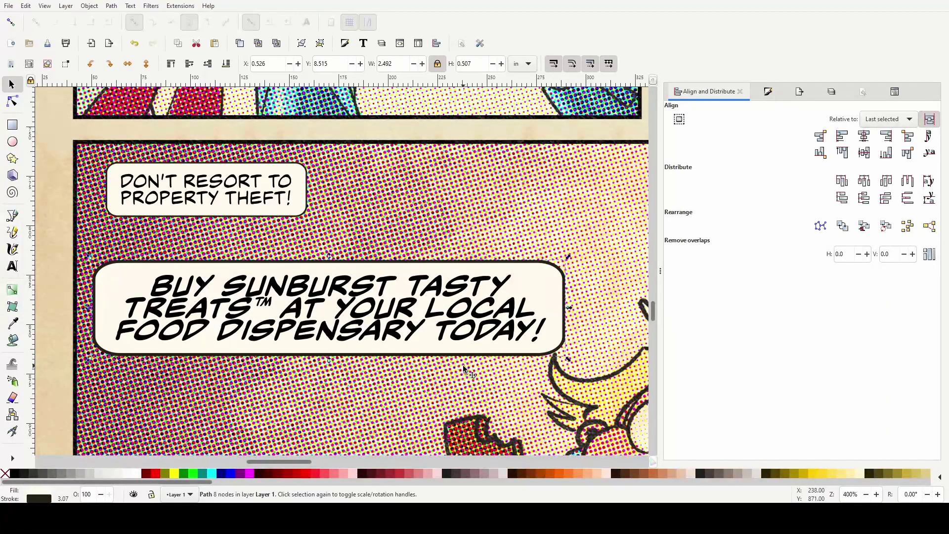
Center the slogan text horizontally and vertically on its balloon
{"action": "left_click", "coordinate": [326, 324]}
{"action": "left_click", "coordinate": [428, 269], "text": "shift"}
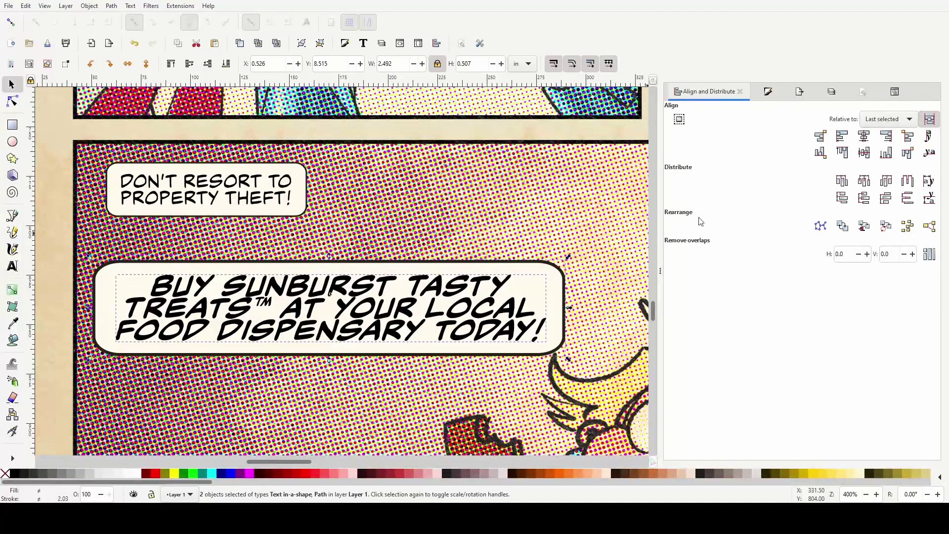
{"action": "left_click", "coordinate": [864, 152]}
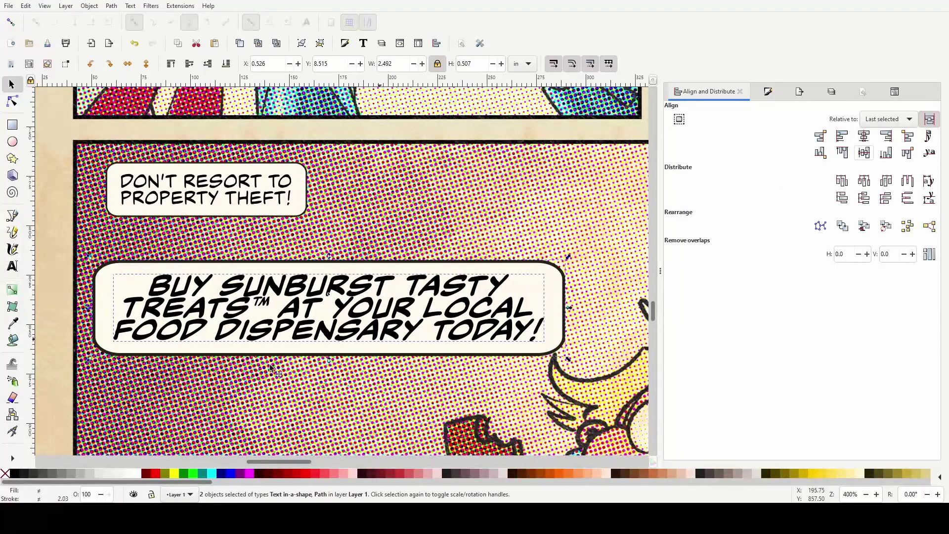
Move the slogan and its balloon up and right, just below the "DON'T RESORT" balloon
{"action": "scroll", "coordinate": [141, 385], "scroll_direction": "down", "scroll_amount": 1, "text": "ctrl"}
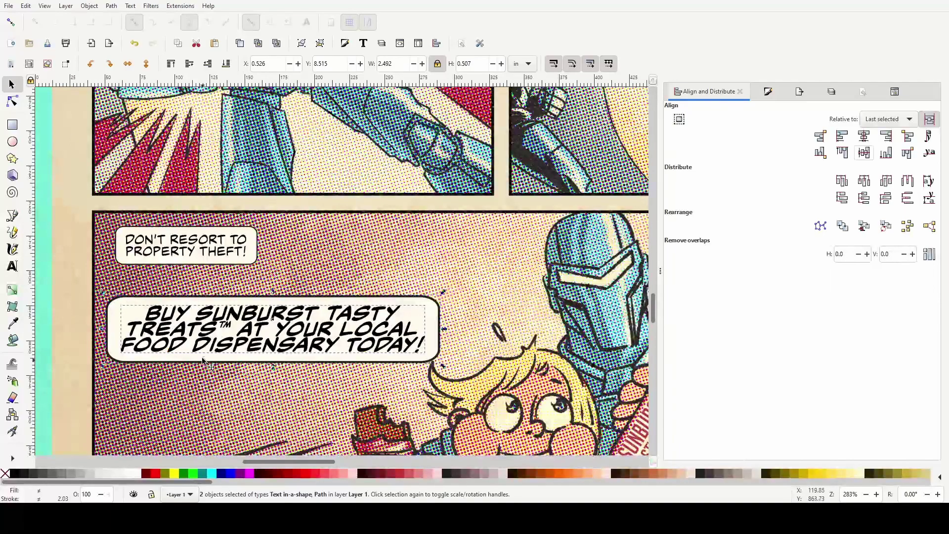
{"action": "left_click_drag", "start_coordinate": [243, 343], "coordinate": [277, 327]}
{"action": "scroll", "coordinate": [210, 408], "scroll_direction": "down", "scroll_amount": 1, "text": "ctrl"}
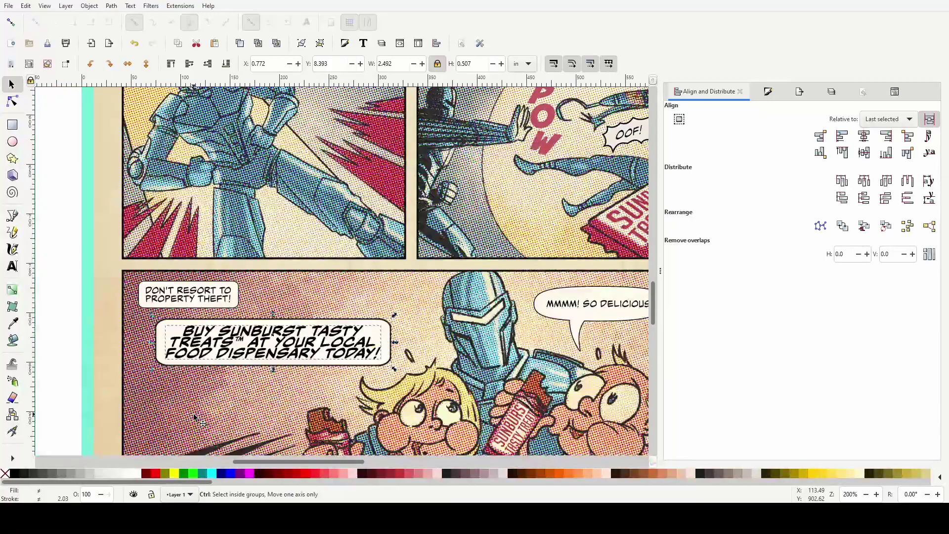
{"action": "left_click", "coordinate": [61, 342]}
Draw a closed four-sided connector from the bottom edge of the "DON'T RESORT" balloon to the top edge of the slogan balloon
{"action": "scroll", "coordinate": [79, 469], "scroll_direction": "down", "scroll_amount": 5}
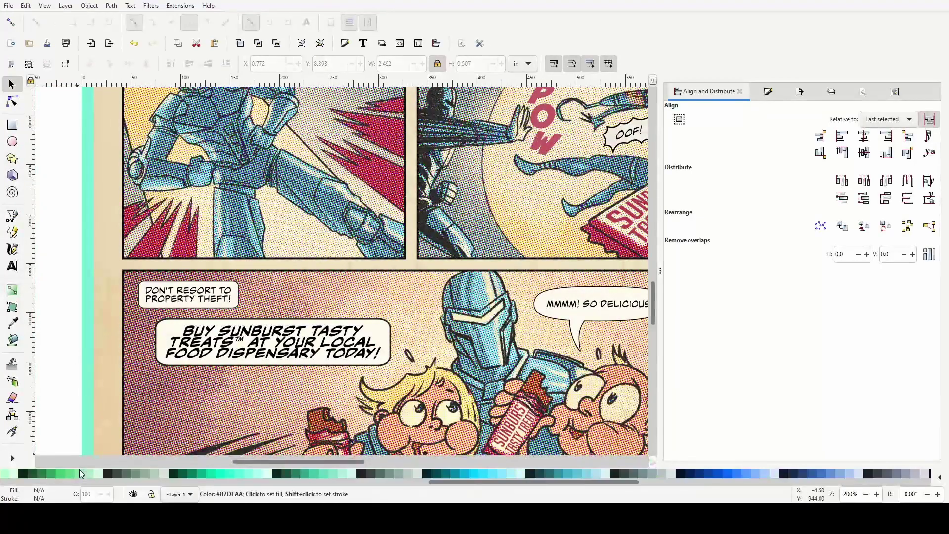
{"action": "scroll", "coordinate": [60, 412], "scroll_direction": "down", "scroll_amount": 2}
{"action": "scroll", "coordinate": [60, 411], "scroll_direction": "down", "scroll_amount": 2}
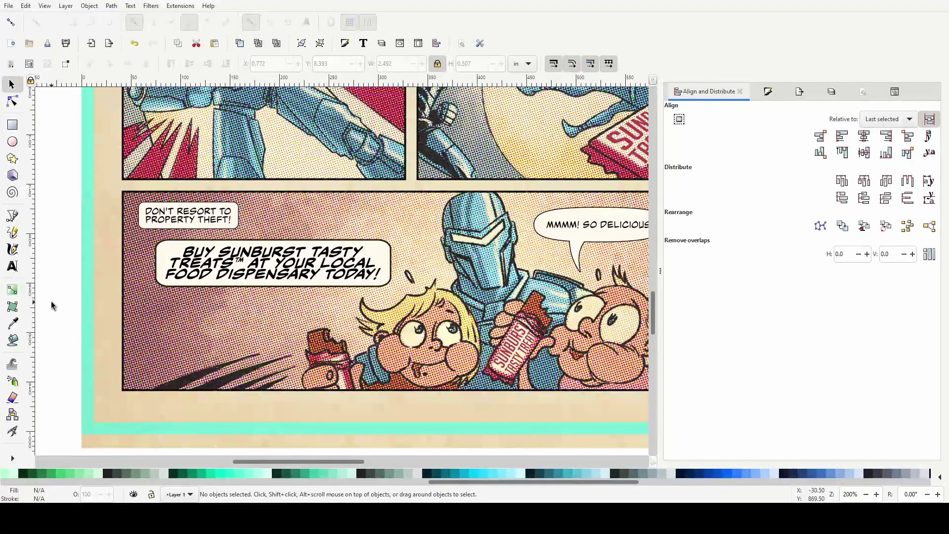
{"action": "scroll", "coordinate": [54, 296], "scroll_direction": "up", "scroll_amount": 2}
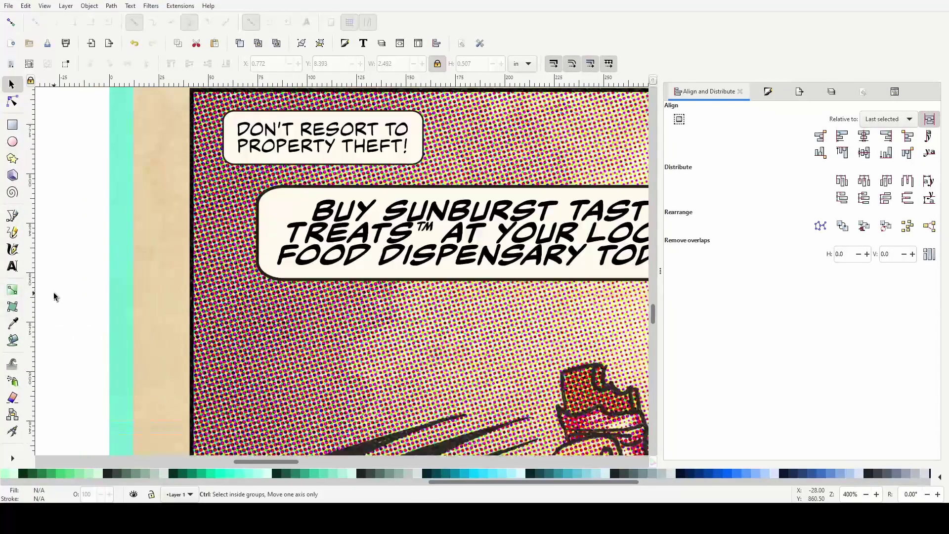
{"action": "left_click", "coordinate": [12, 216]}
{"action": "scroll", "coordinate": [465, 196], "scroll_direction": "up", "scroll_amount": 1}
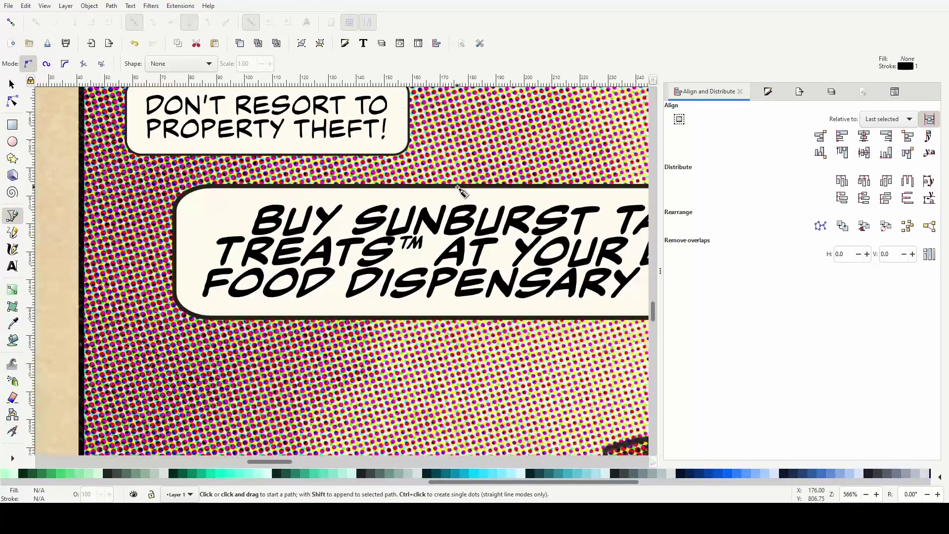
{"action": "scroll", "coordinate": [461, 191], "scroll_direction": "up", "scroll_amount": 2}
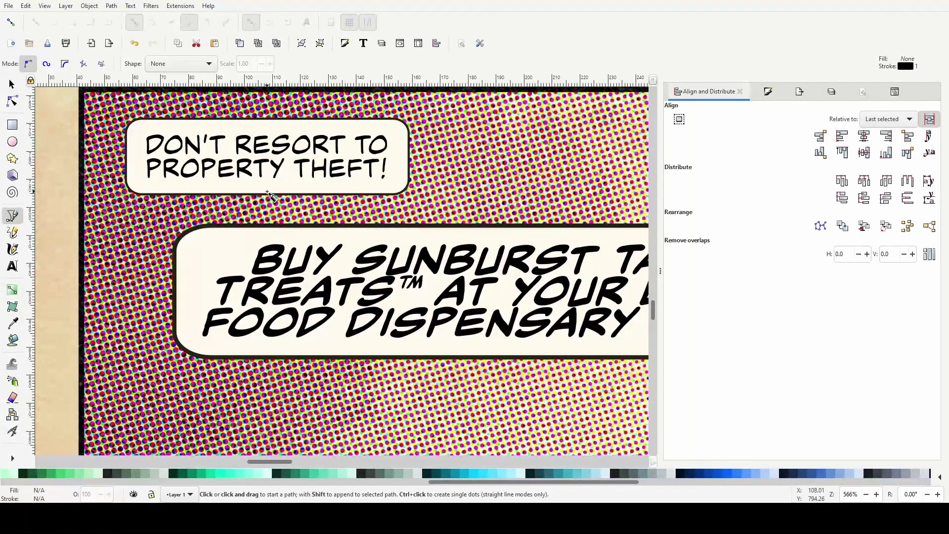
{"action": "left_click", "coordinate": [267, 191]}
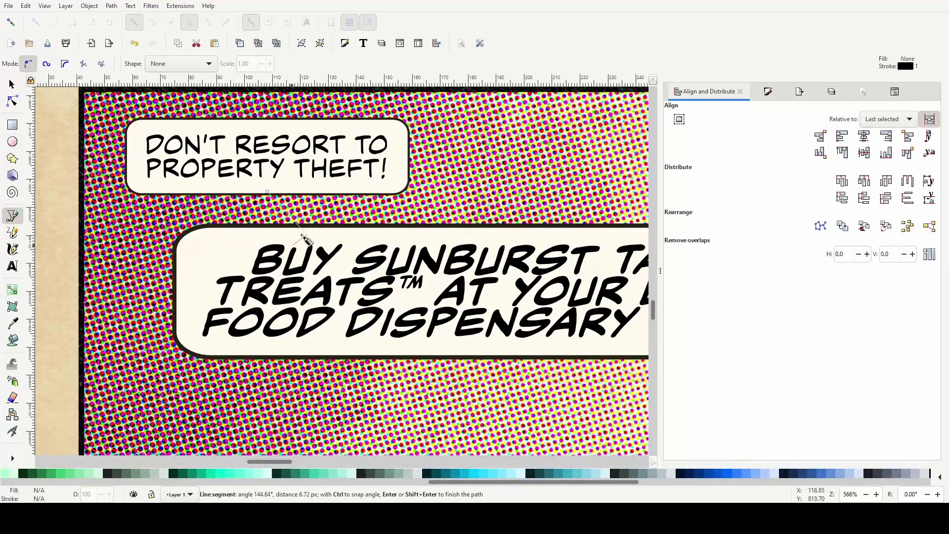
{"action": "scroll", "coordinate": [339, 232], "scroll_direction": "up", "scroll_amount": 1}
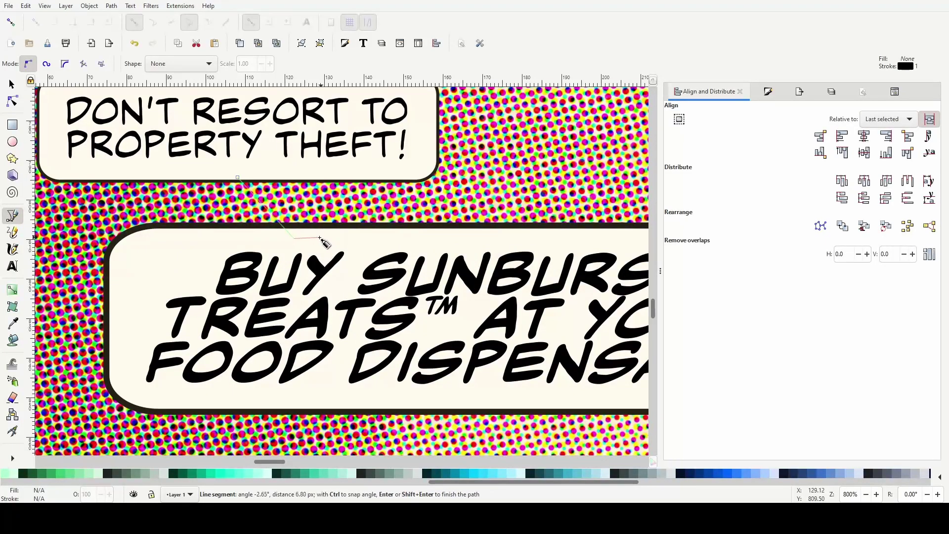
{"action": "left_click", "coordinate": [317, 236]}
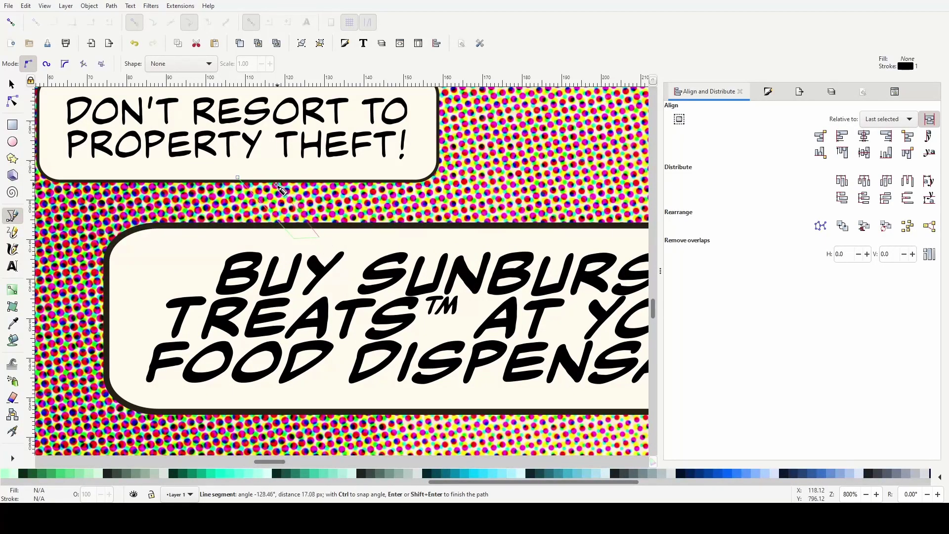
{"action": "left_click", "coordinate": [263, 174]}
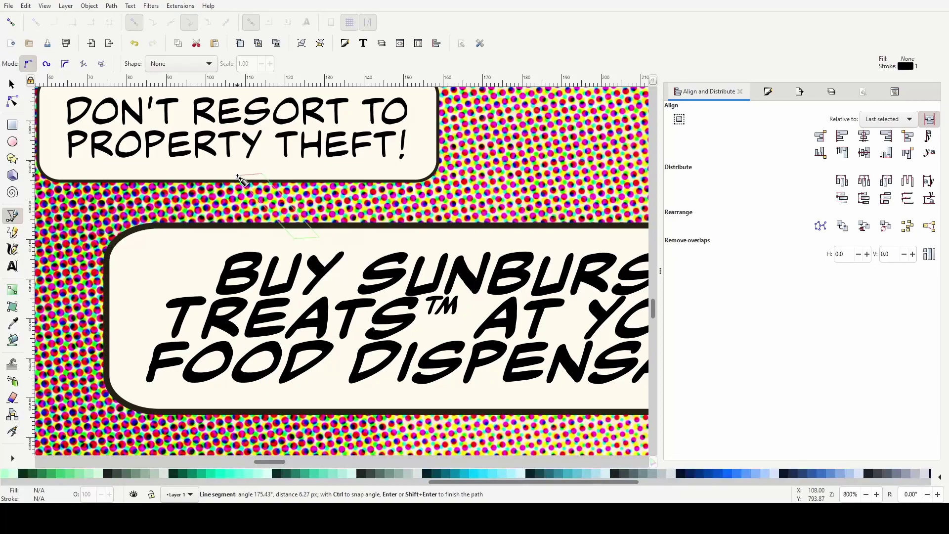
{"action": "left_click", "coordinate": [238, 177]}
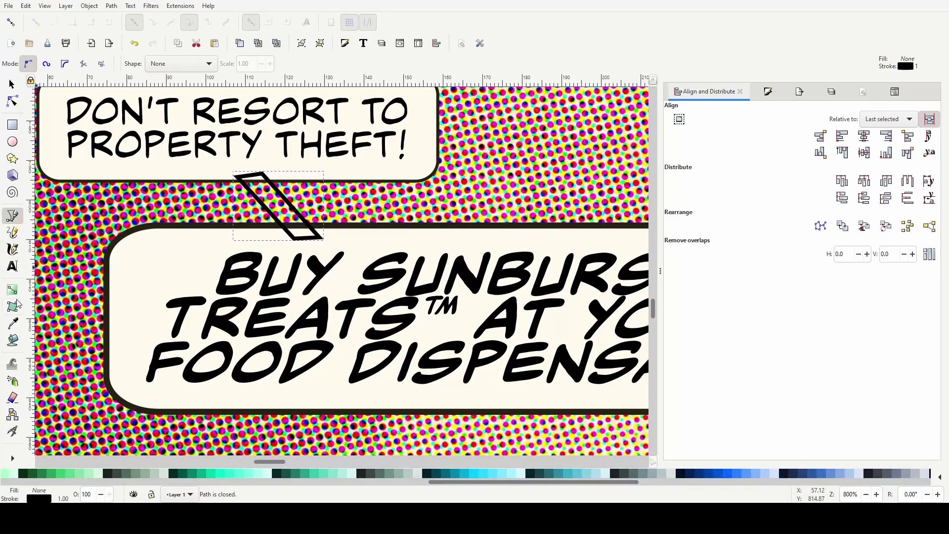
Fill the connector with the balloons' cream colour and bend its long sides into a curve
{"action": "left_click", "coordinate": [13, 323]}
{"action": "left_click", "coordinate": [251, 280]}
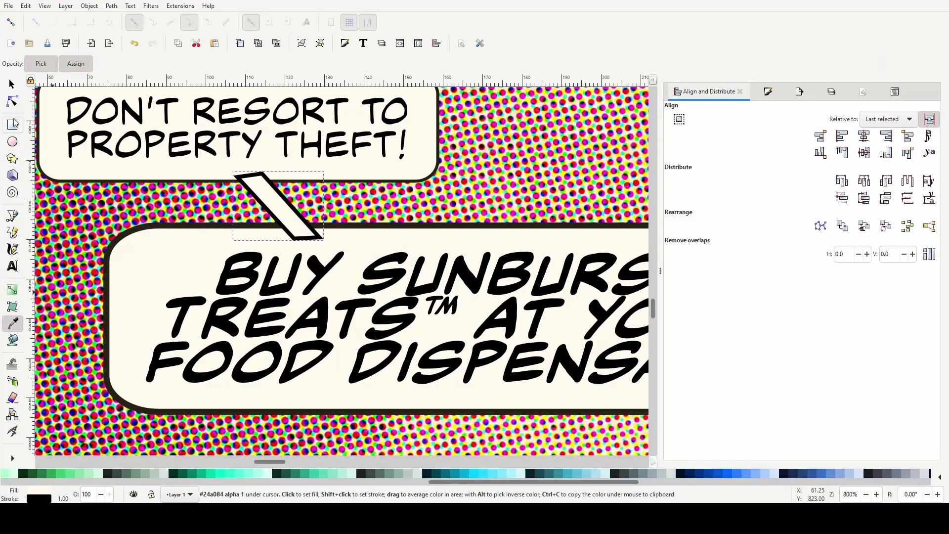
{"action": "left_click", "coordinate": [12, 101]}
{"action": "scroll", "coordinate": [277, 213], "scroll_direction": "up", "scroll_amount": 1, "text": "ctrl"}
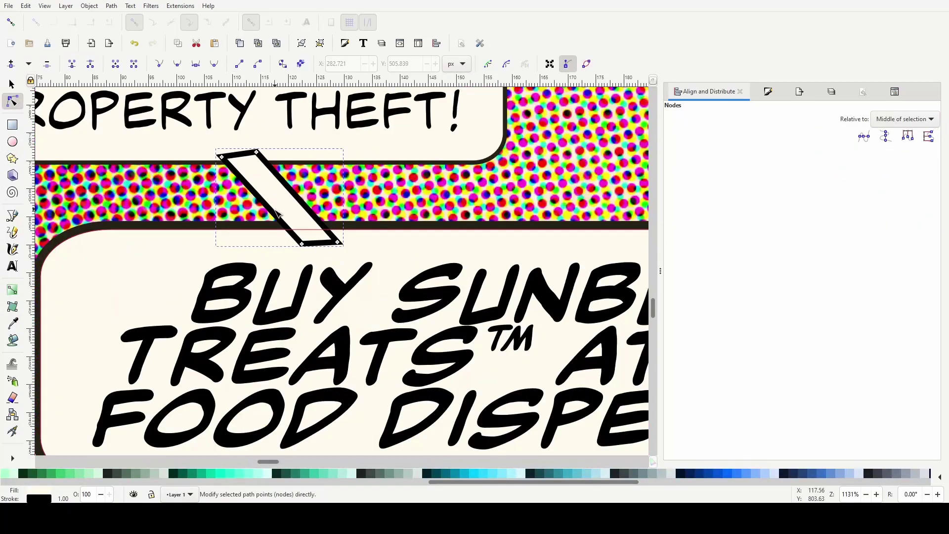
{"action": "left_click_drag", "start_coordinate": [277, 216], "coordinate": [307, 202]}
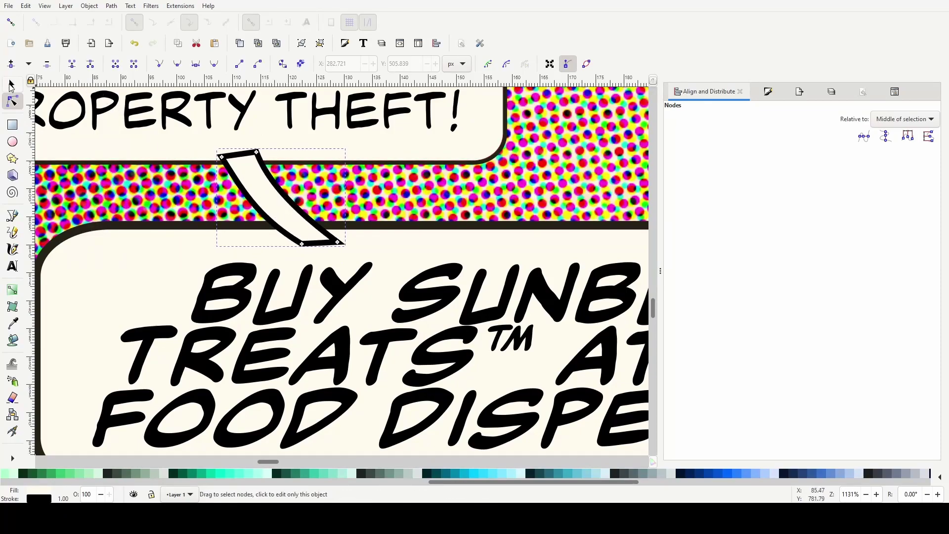
Unite the connector with the "DON'T RESORT" and slogan balloons into one shape
{"action": "left_click", "coordinate": [11, 87]}
{"action": "key", "text": "ctrl+a"}
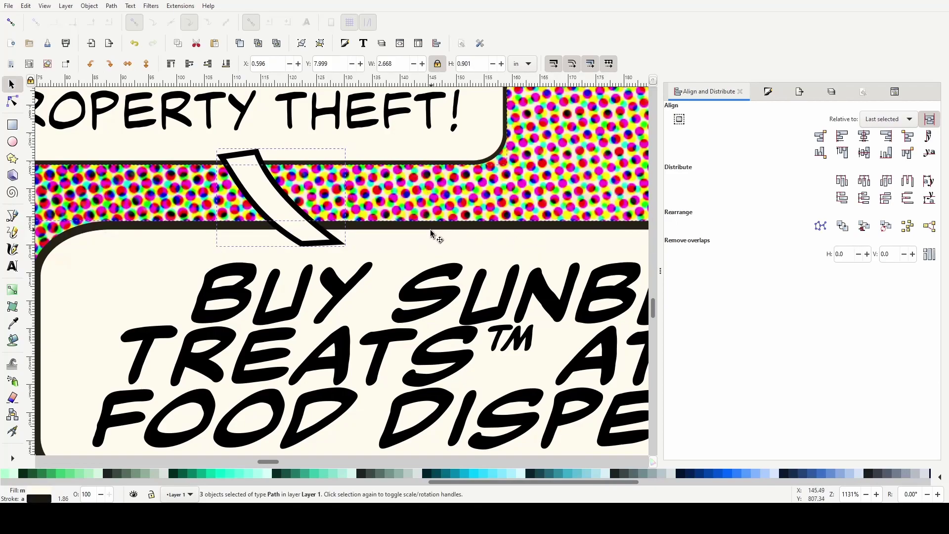
{"action": "key", "text": "ctrl+minus"}
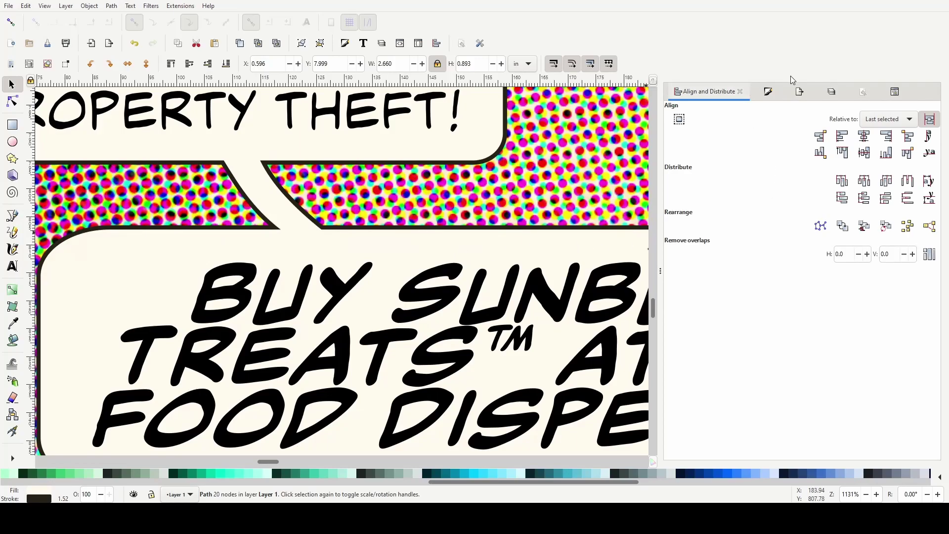
Set the joined balloons' stroke width to 2.2 px
{"action": "left_click", "coordinate": [768, 91]}
{"action": "left_click", "coordinate": [711, 134]}
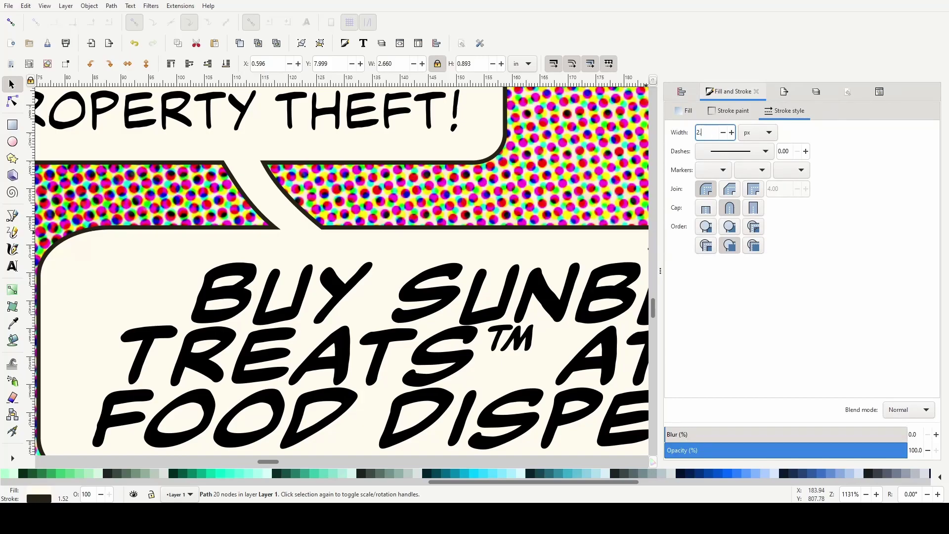
{"action": "key", "text": "Return"}
Draw a closed triangular tail from the slogan balloon's right edge to a point beside the armoured figure's helmet
{"action": "scroll", "coordinate": [604, 203], "scroll_direction": "down", "scroll_amount": 5}
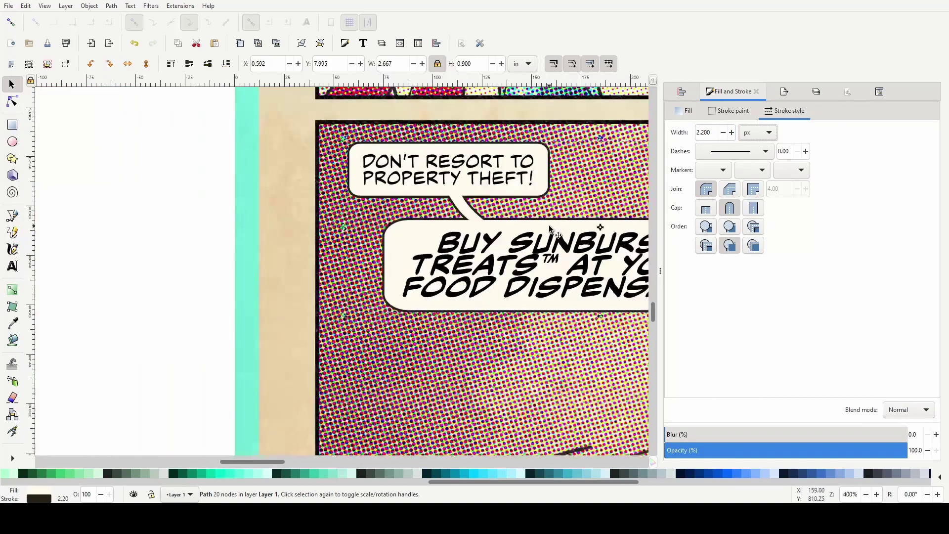
{"action": "scroll", "coordinate": [534, 256], "scroll_direction": "up", "scroll_amount": 3}
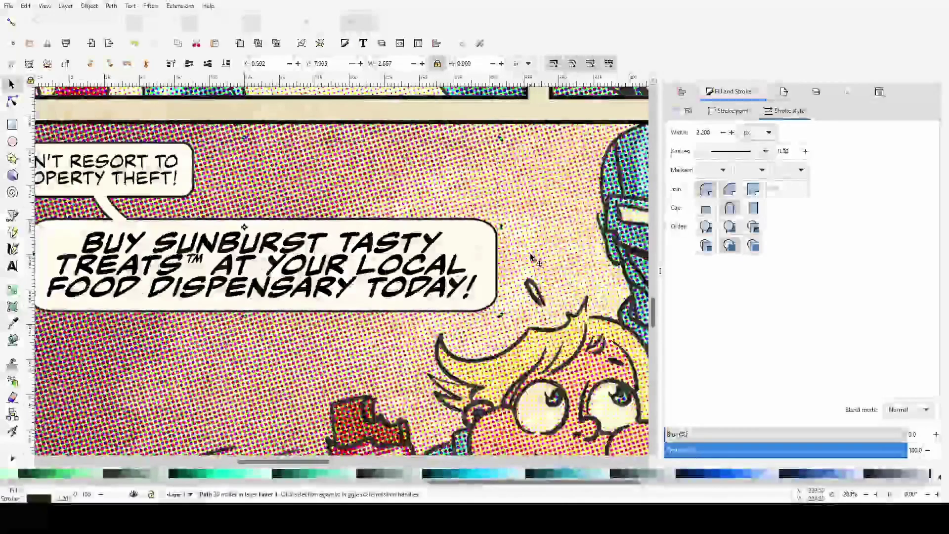
{"action": "scroll", "coordinate": [533, 256], "scroll_direction": "down", "scroll_amount": 2}
{"action": "scroll", "coordinate": [534, 257], "scroll_direction": "right", "scroll_amount": 2}
{"action": "scroll", "coordinate": [99, 340], "scroll_direction": "down", "scroll_amount": 1}
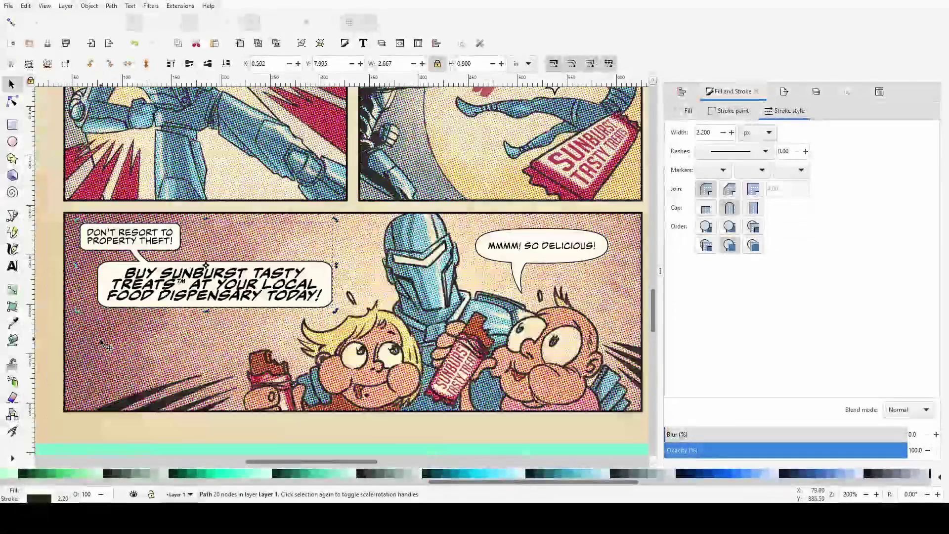
{"action": "key", "text": "b"}
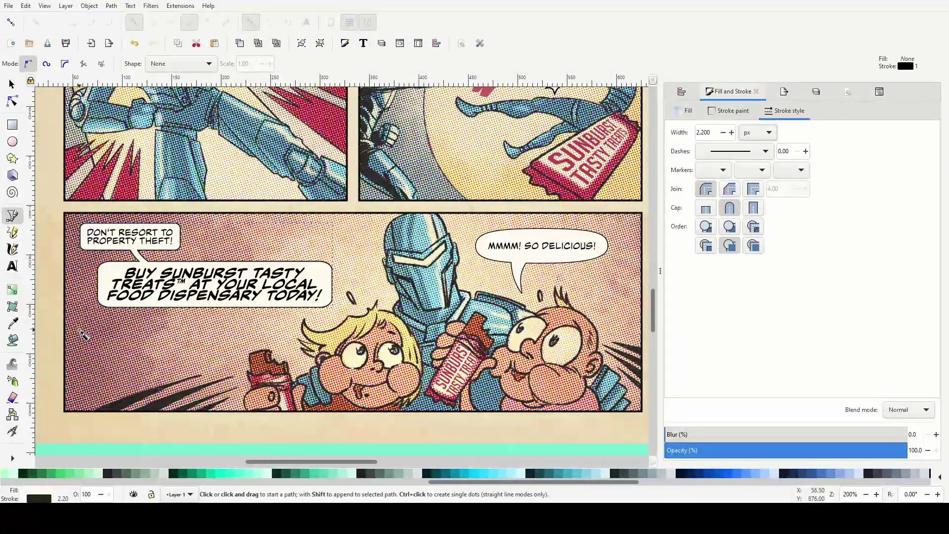
{"action": "scroll", "coordinate": [85, 336], "scroll_direction": "left", "scroll_amount": 3}
{"action": "key", "text": "s"}
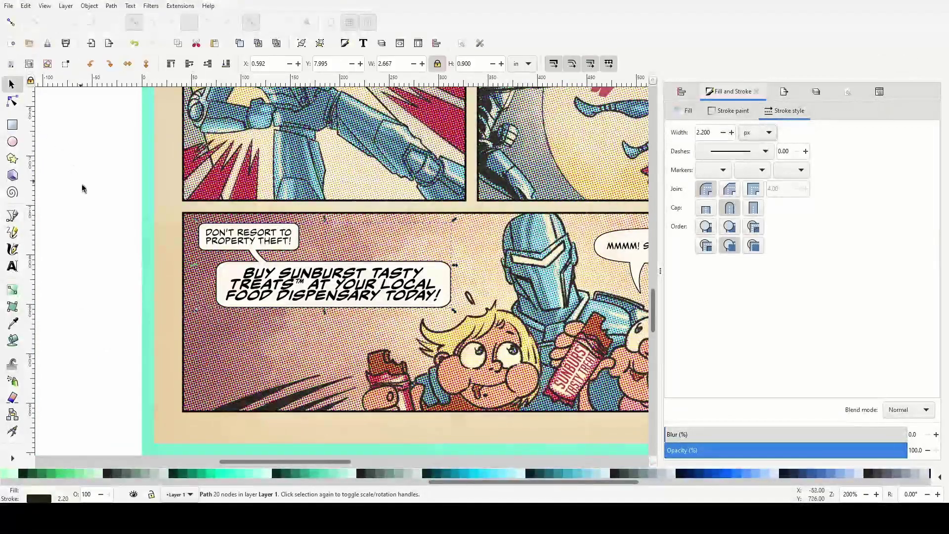
{"action": "key", "text": "Escape"}
{"action": "left_click", "coordinate": [13, 215]}
{"action": "scroll", "coordinate": [283, 290], "scroll_direction": "up", "scroll_amount": 2}
{"action": "scroll", "coordinate": [395, 309], "scroll_direction": "right", "scroll_amount": 6}
{"action": "left_click", "coordinate": [374, 266]}
{"action": "left_click", "coordinate": [491, 287]}
{"action": "left_click", "coordinate": [373, 284]}
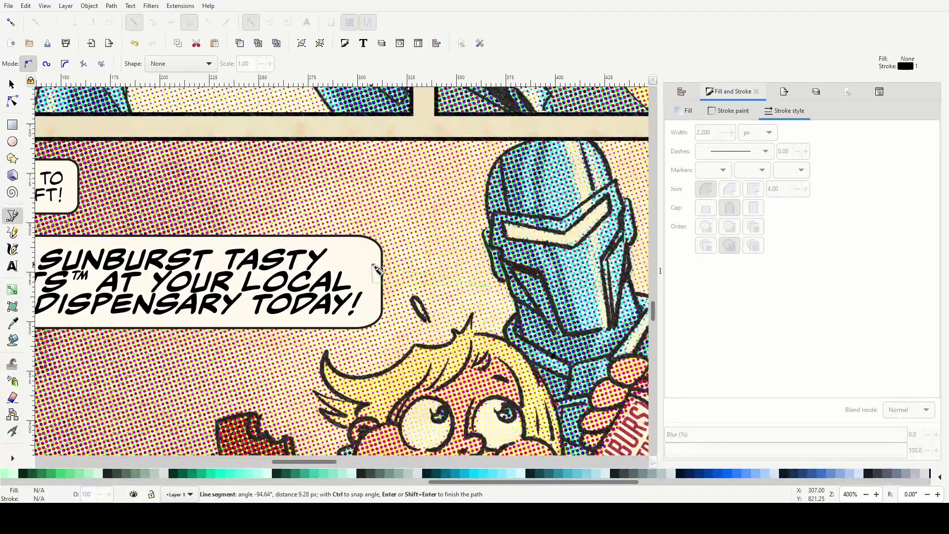
{"action": "left_click", "coordinate": [374, 267]}
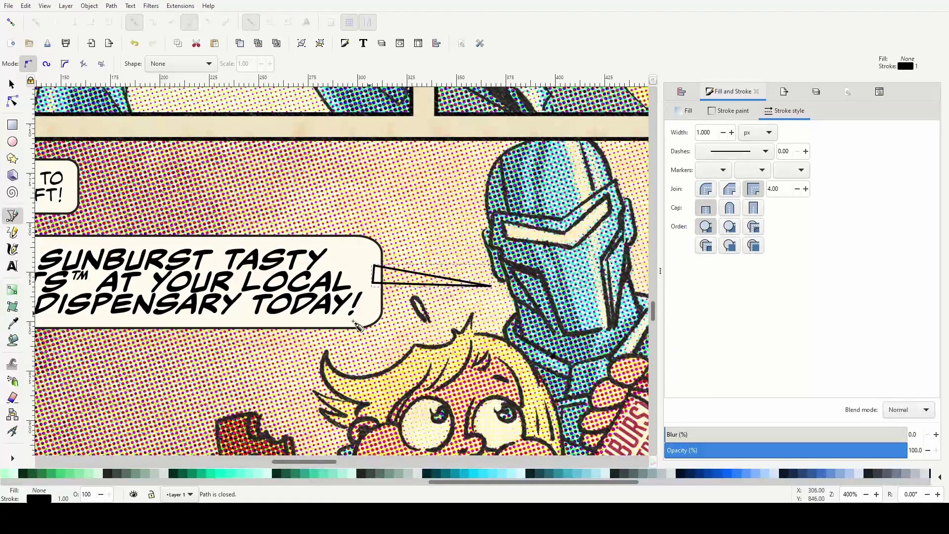
Fill the tail with the balloon's cream colour #fffaed and bow both long sides downward into a curve
{"action": "key", "text": "d"}
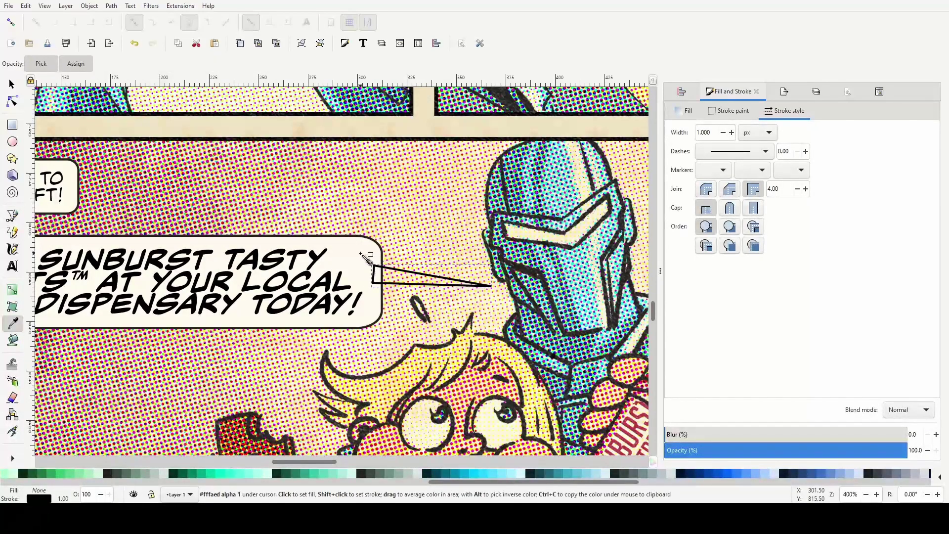
{"action": "left_click", "coordinate": [363, 256]}
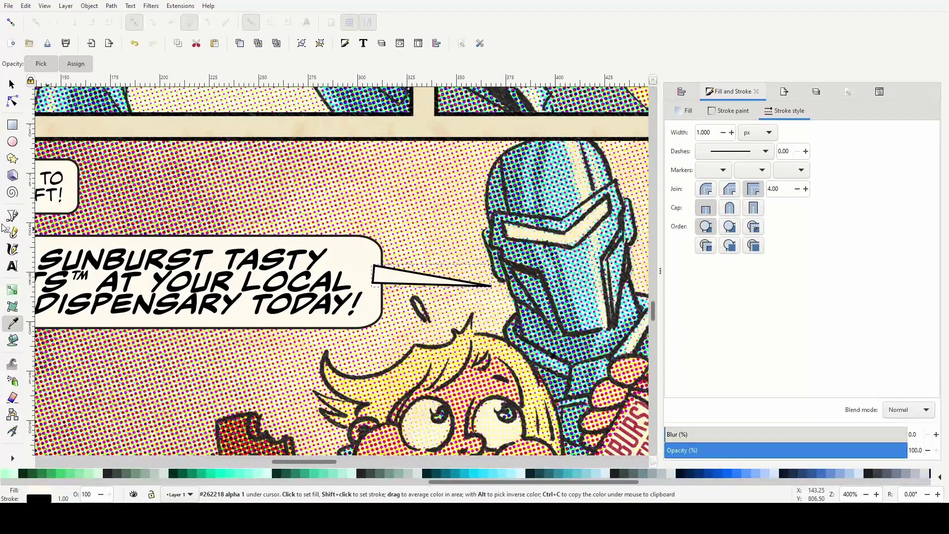
{"action": "left_click", "coordinate": [12, 101]}
{"action": "scroll", "coordinate": [432, 286], "scroll_direction": "up", "scroll_amount": 2}
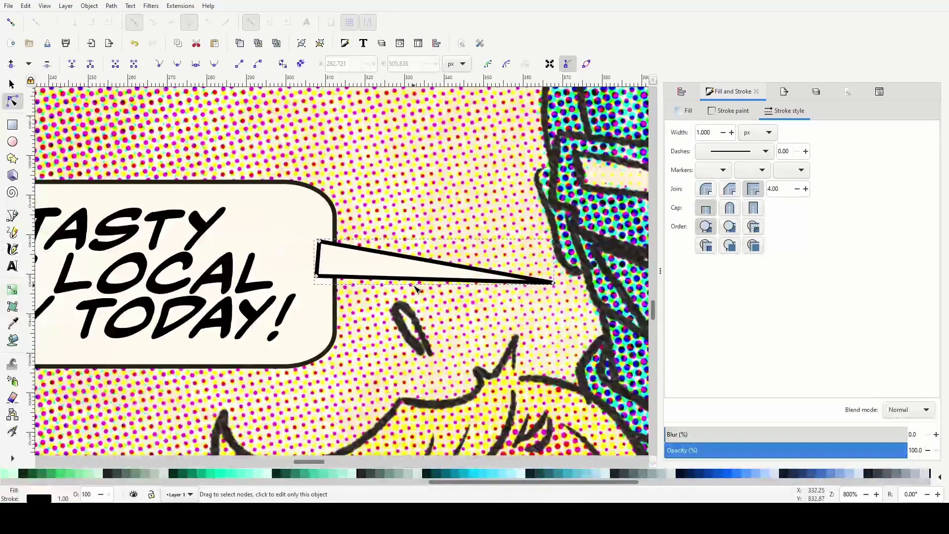
{"action": "scroll", "coordinate": [442, 300], "scroll_direction": "up", "scroll_amount": 1}
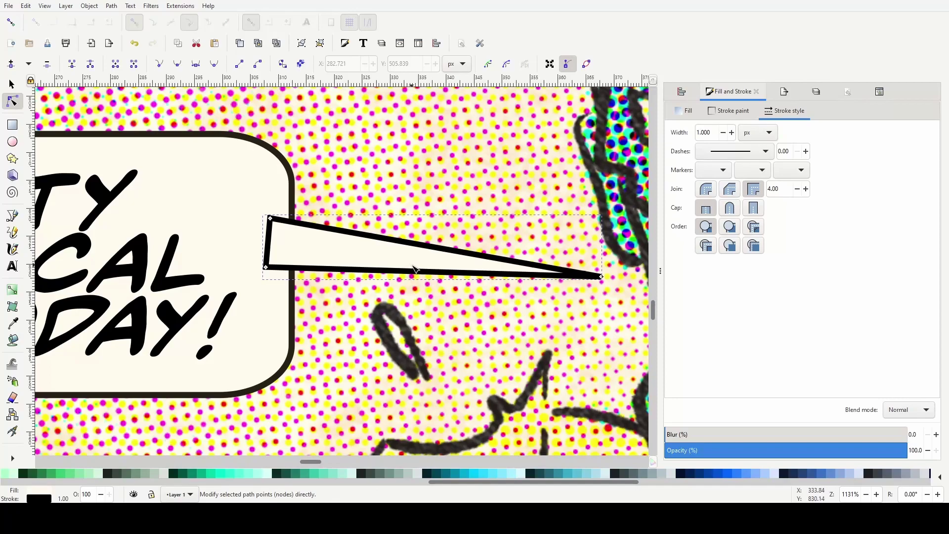
{"action": "left_click_drag", "start_coordinate": [409, 272], "coordinate": [416, 282]}
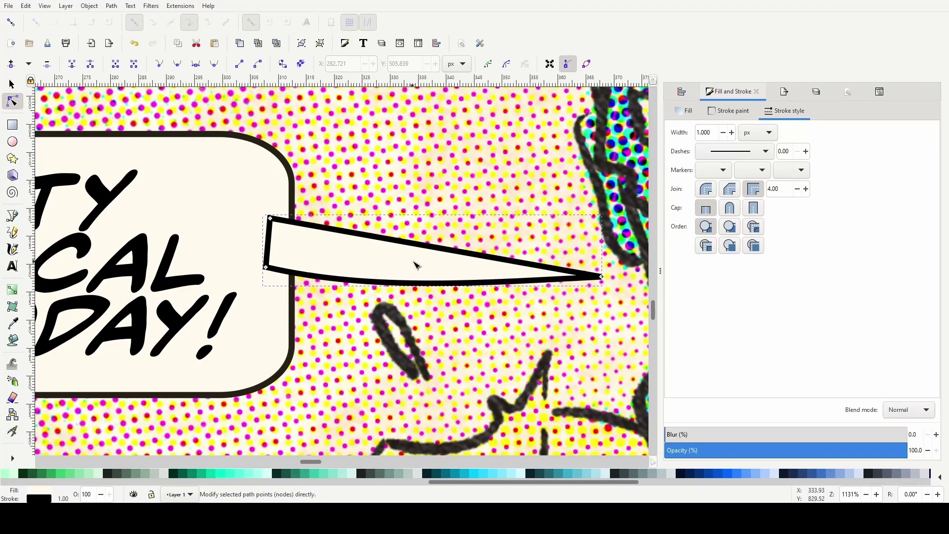
{"action": "left_click_drag", "start_coordinate": [410, 248], "coordinate": [423, 267]}
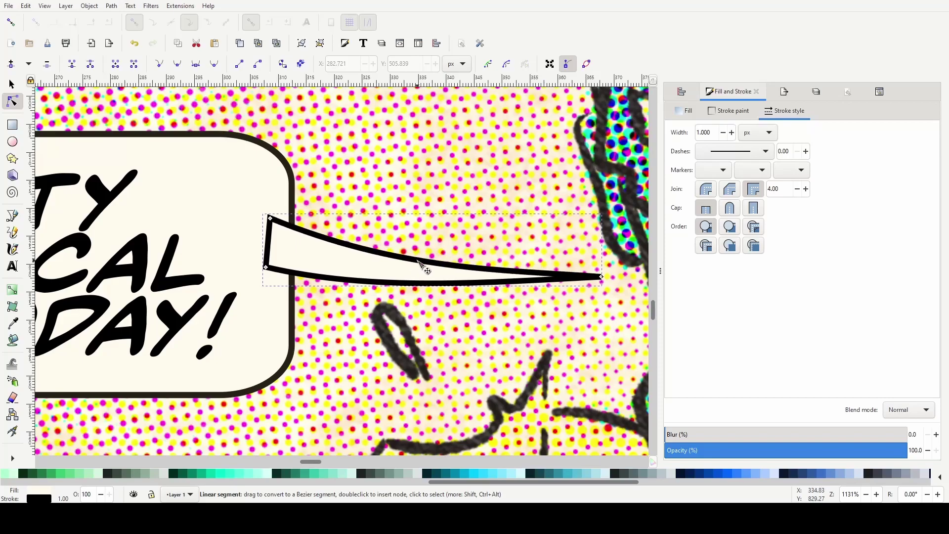
Unite the curved tail with the joined slogan balloon shape and deselect it
{"action": "left_click", "coordinate": [19, 89]}
{"action": "left_click", "coordinate": [261, 184], "text": "shift"}
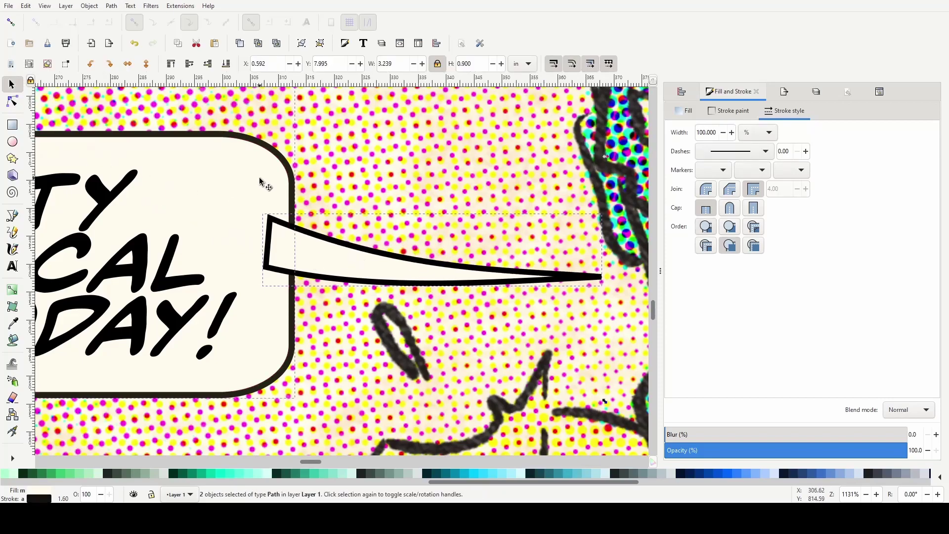
{"action": "key", "text": "ctrl+plus"}
{"action": "scroll", "coordinate": [260, 183], "scroll_direction": "down", "scroll_amount": 5, "text": "ctrl"}
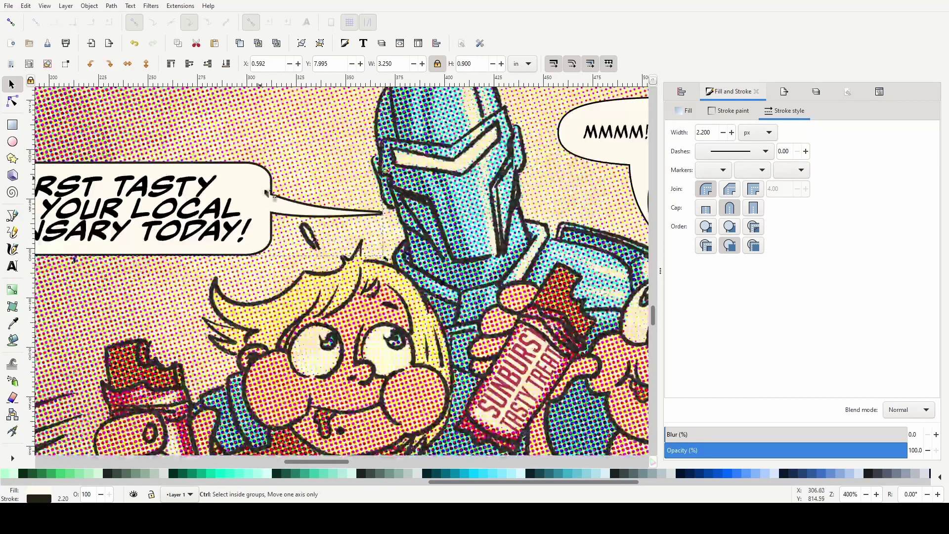
{"action": "left_click", "coordinate": [346, 445]}
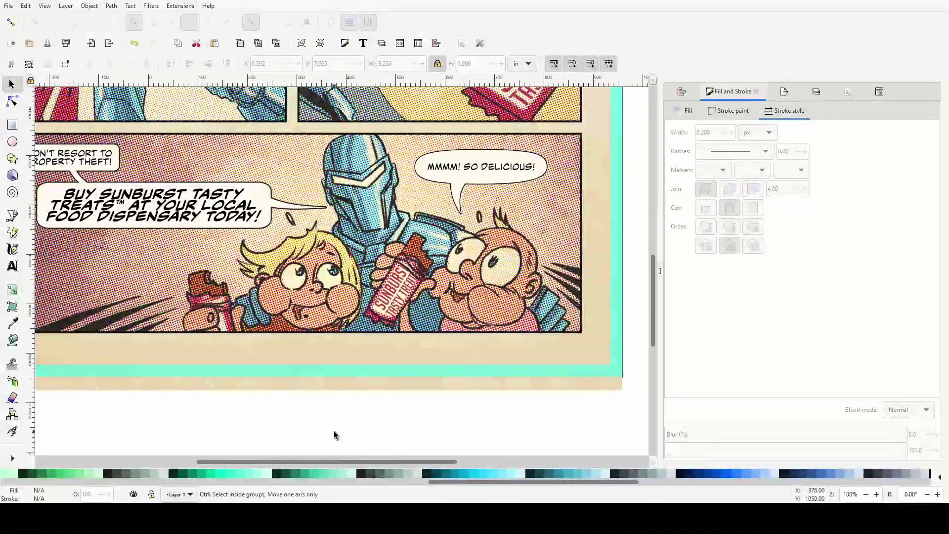
Create a text frame in the empty area beside the comic page containing "FAKE ADVERTISEMENT"
{"action": "scroll", "coordinate": [328, 426], "scroll_direction": "down", "scroll_amount": 2, "text": "ctrl"}
{"action": "scroll", "coordinate": [330, 430], "scroll_direction": "down", "scroll_amount": 1, "text": "ctrl"}
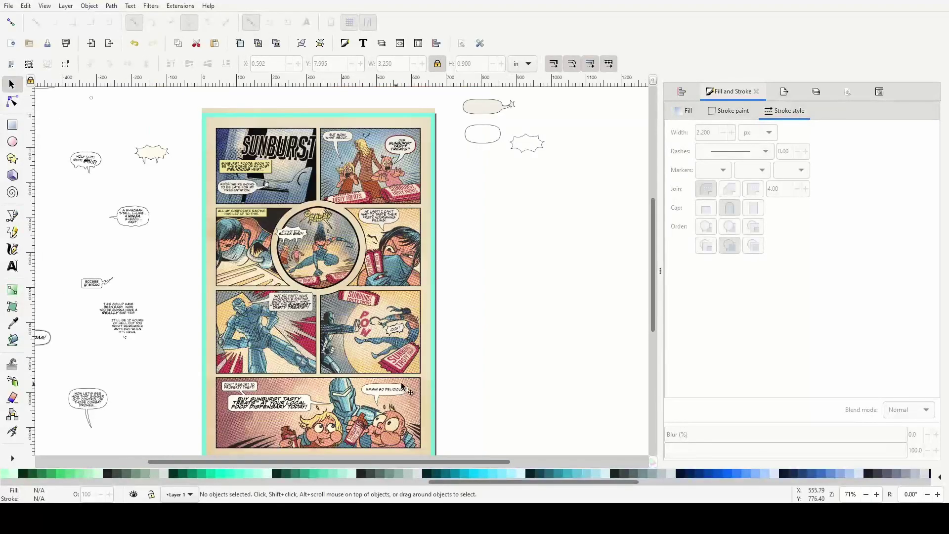
{"action": "scroll", "coordinate": [511, 350], "scroll_direction": "down", "scroll_amount": 2}
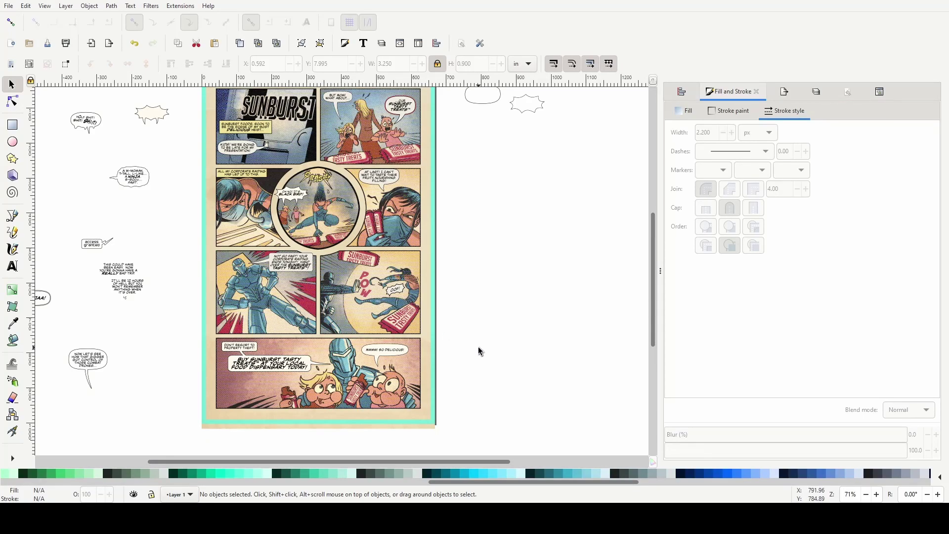
{"action": "left_click", "coordinate": [13, 266]}
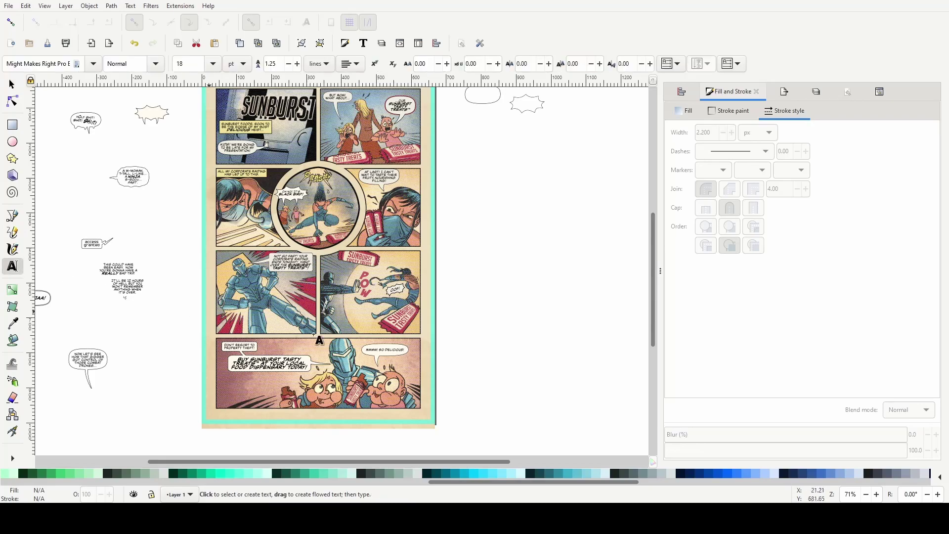
{"action": "left_click_drag", "start_coordinate": [473, 236], "coordinate": [623, 299]}
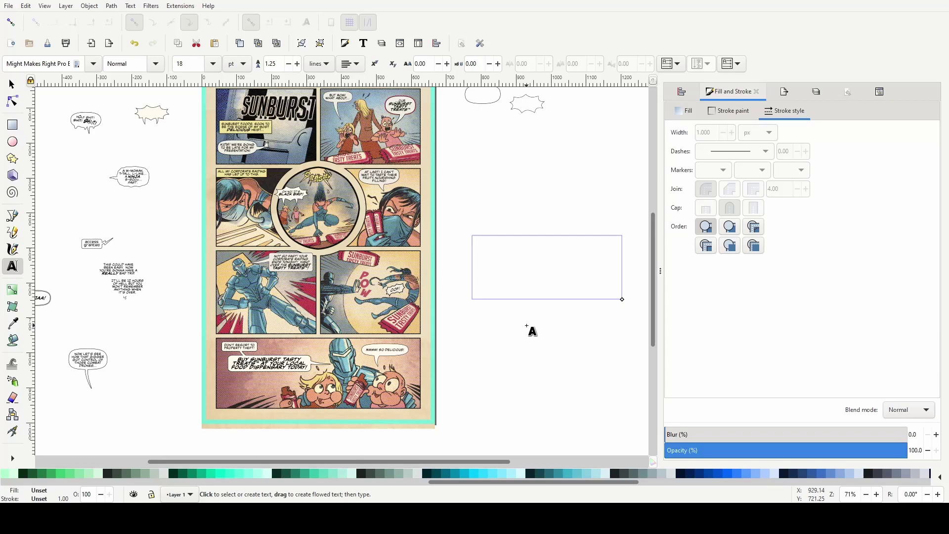
{"action": "type", "text": "ADY"}
{"action": "type", "text": "ERTISEMENT"}
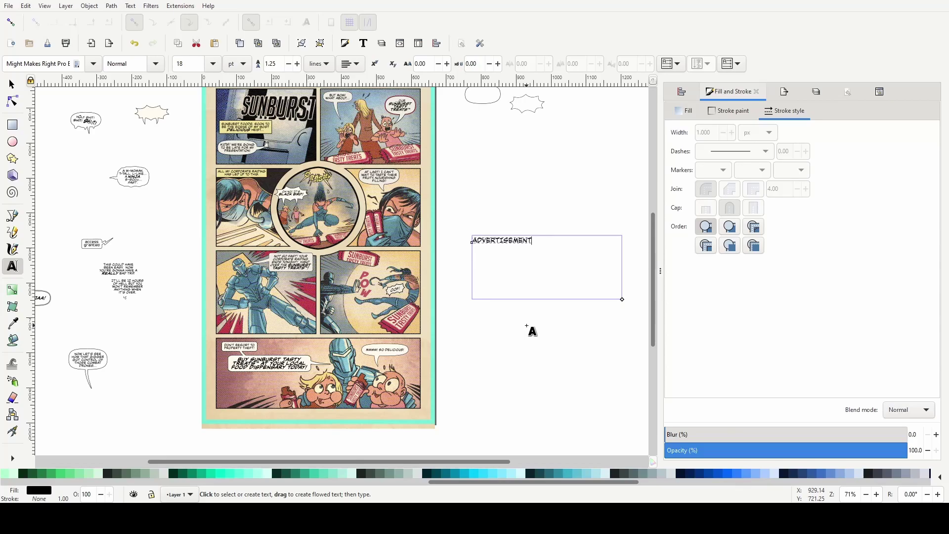
{"action": "key", "text": "Home"}
{"action": "type", "text": "FAKE"}
Set the font of the whole "FAKE ADVERTISEMENT" text to Source Sans Pro
{"action": "key", "text": "ctrl+a"}
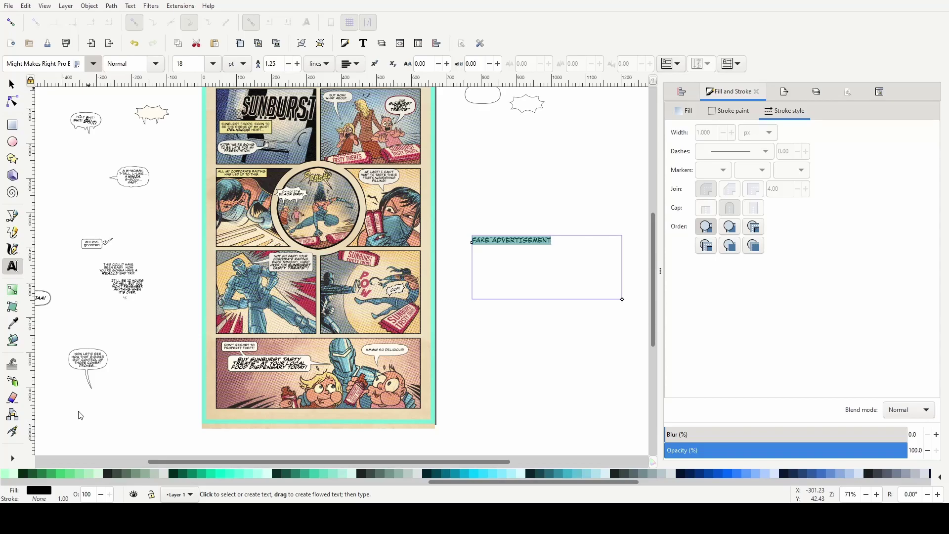
{"action": "key", "text": "ctrl+z"}
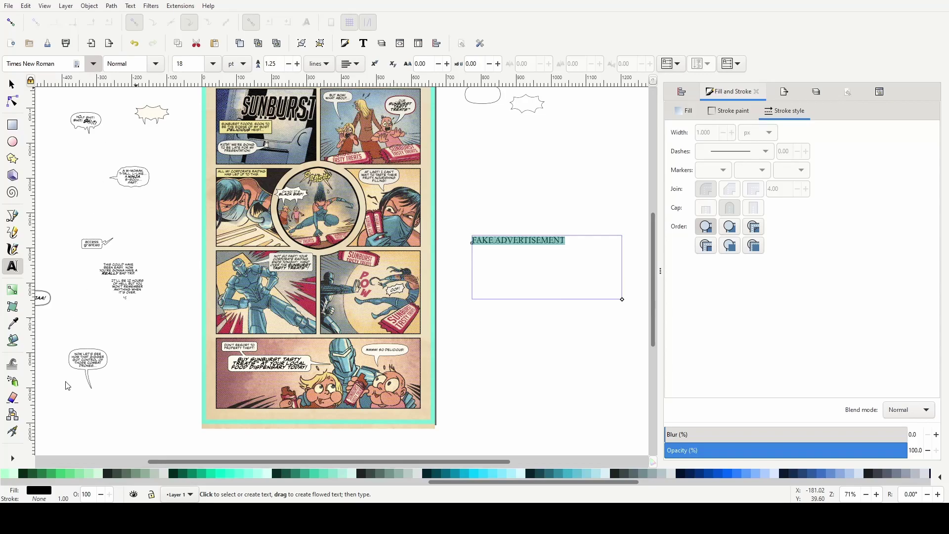
{"action": "scroll", "coordinate": [58, 65], "scroll_direction": "up", "scroll_amount": 1}
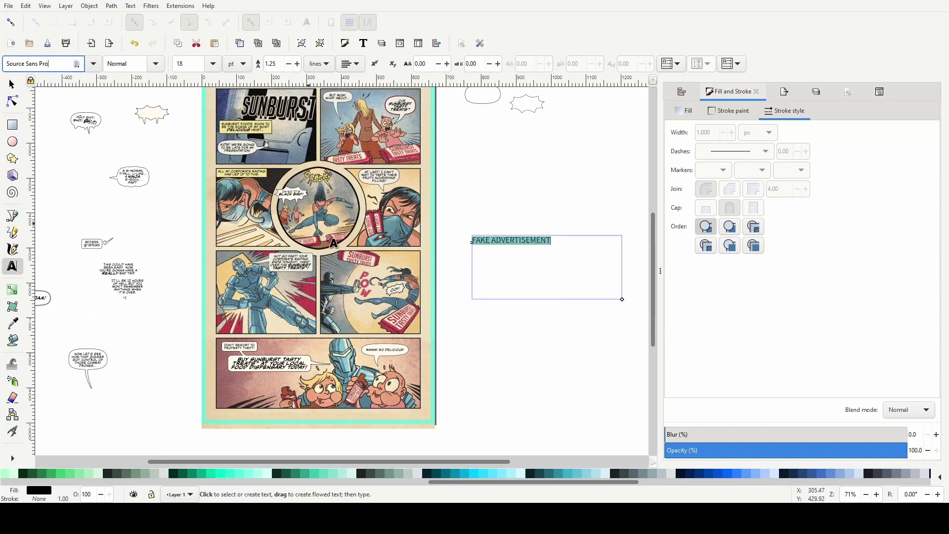
{"action": "scroll", "coordinate": [513, 282], "scroll_direction": "up", "scroll_amount": 4, "text": "ctrl"}
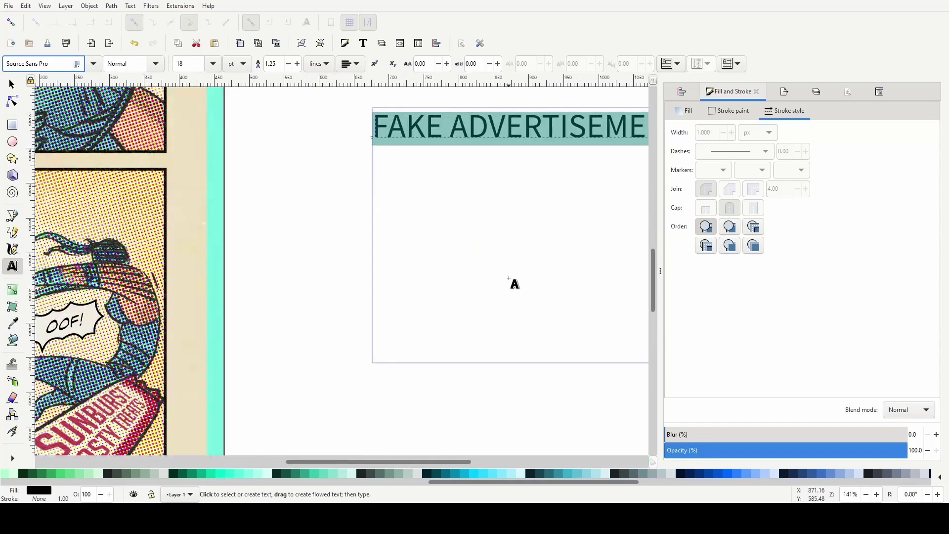
{"action": "scroll", "coordinate": [513, 281], "scroll_direction": "down", "scroll_amount": 4, "text": "ctrl"}
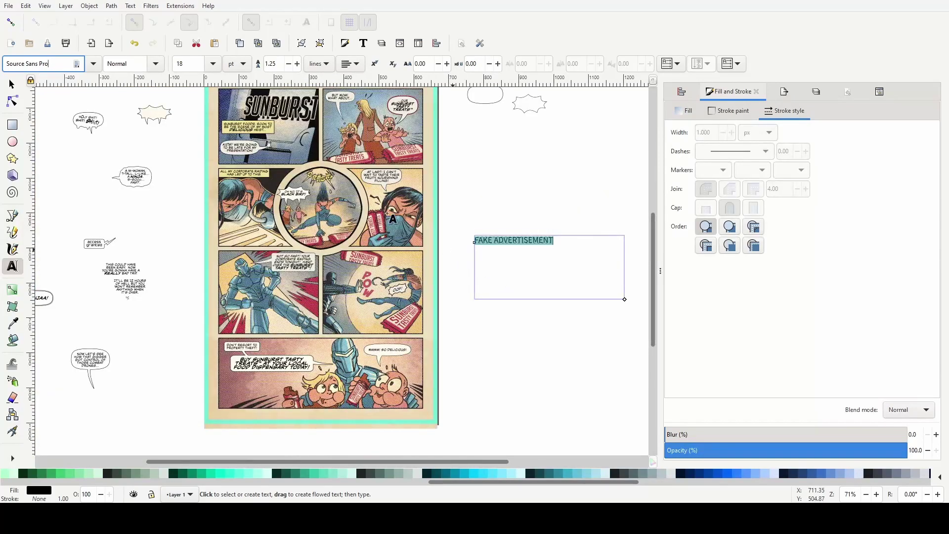
Move the disclaimer text into the margin beneath the last panel and scale it down proportionally to about 1.66 in wide
{"action": "left_click", "coordinate": [11, 91]}
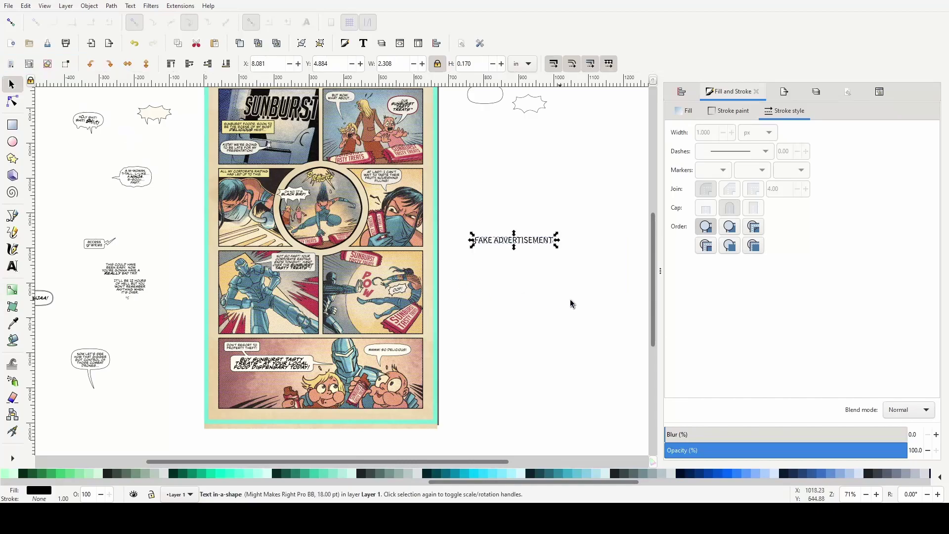
{"action": "left_click_drag", "start_coordinate": [546, 249], "coordinate": [334, 431]}
{"action": "scroll", "coordinate": [362, 430], "scroll_direction": "up", "scroll_amount": 2, "text": "ctrl"}
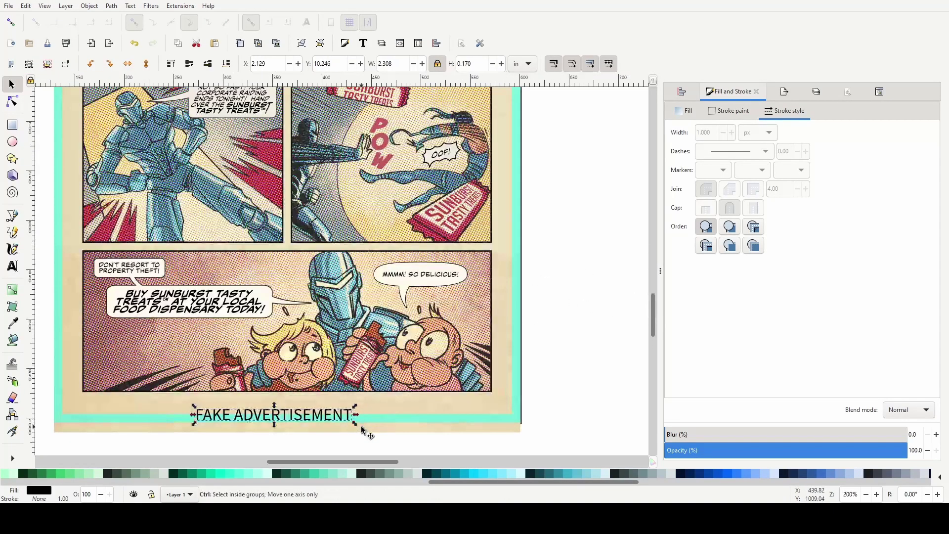
{"action": "scroll", "coordinate": [362, 426], "scroll_direction": "up", "scroll_amount": 2, "text": "ctrl"}
{"action": "left_click_drag", "start_coordinate": [255, 403], "coordinate": [317, 380]}
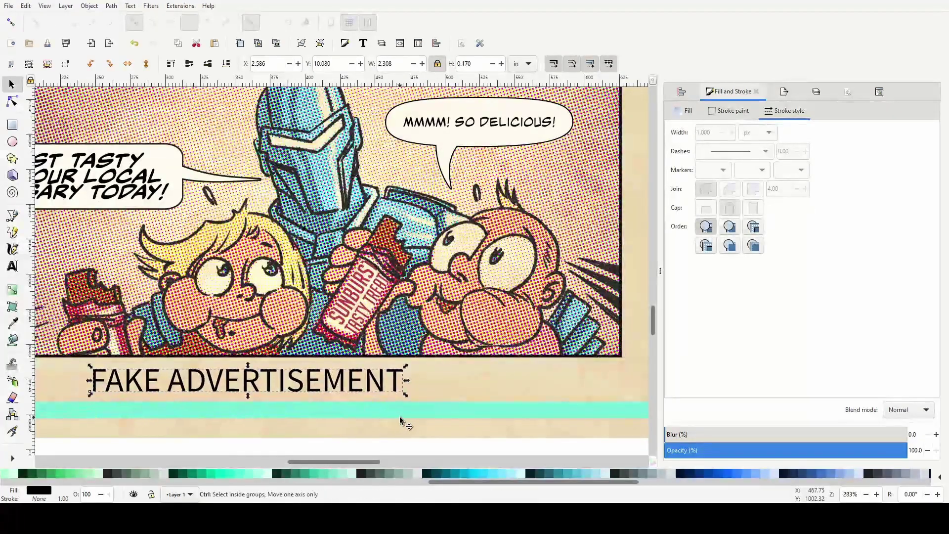
{"action": "left_click_drag", "start_coordinate": [405, 393], "coordinate": [384, 390]}
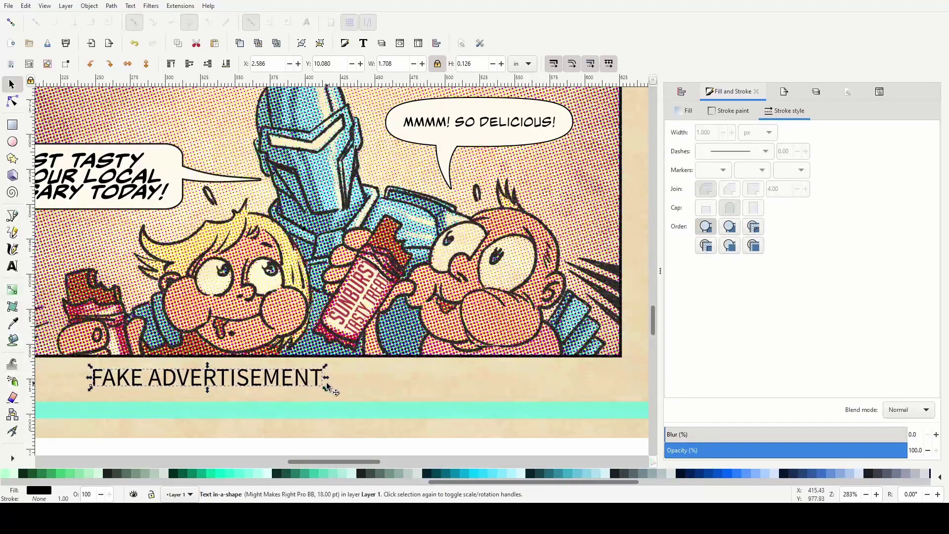
{"action": "left_click_drag", "start_coordinate": [327, 392], "coordinate": [321, 389]}
{"action": "left_click", "coordinate": [286, 375]}
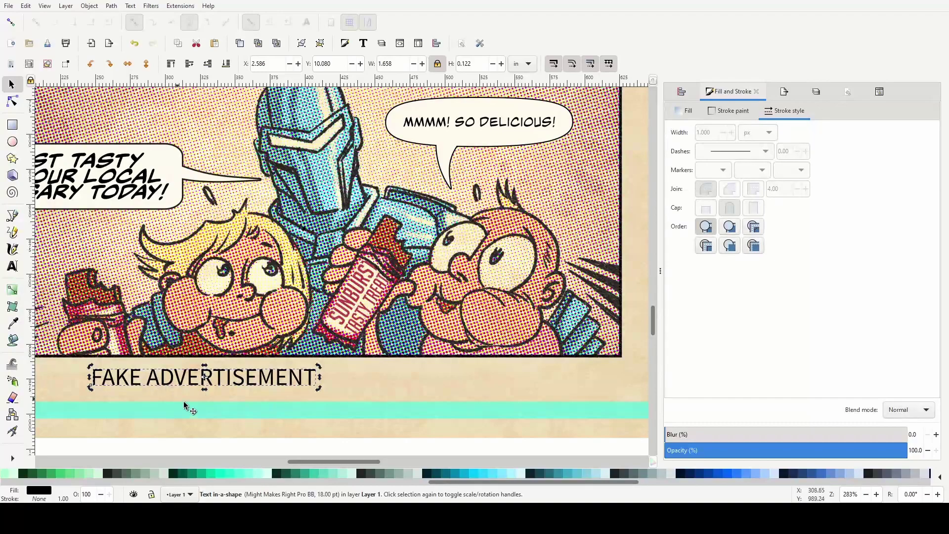
{"action": "left_click", "coordinate": [463, 377], "text": "shift"}
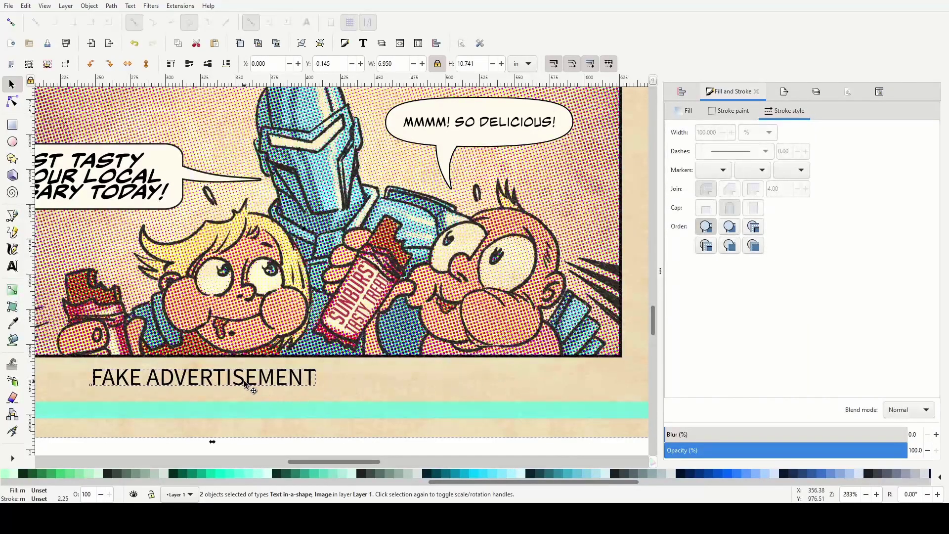
{"action": "scroll", "coordinate": [378, 446], "scroll_direction": "down", "scroll_amount": 4, "text": "ctrl"}
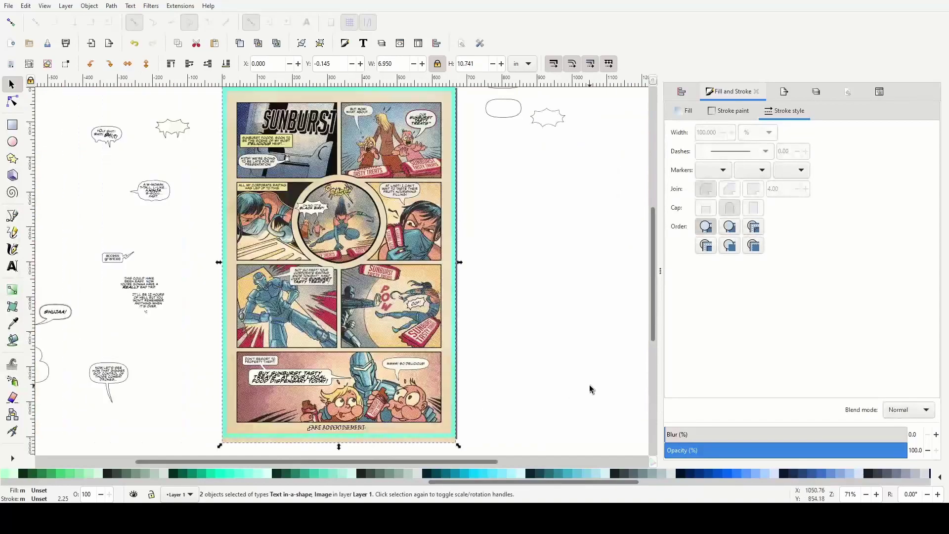
{"action": "left_click", "coordinate": [475, 413]}
Scale the disclaimer text below the last panel down proportionally to about 1.2 in wide
{"action": "left_click", "coordinate": [335, 429]}
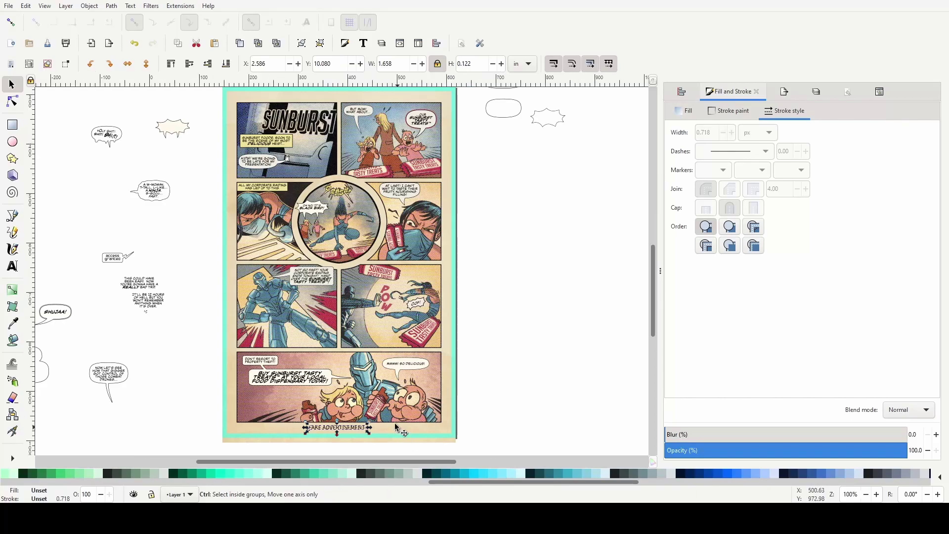
{"action": "scroll", "coordinate": [340, 430], "scroll_direction": "up", "scroll_amount": 3, "text": "ctrl"}
{"action": "scroll", "coordinate": [279, 436], "scroll_direction": "down", "scroll_amount": 3}
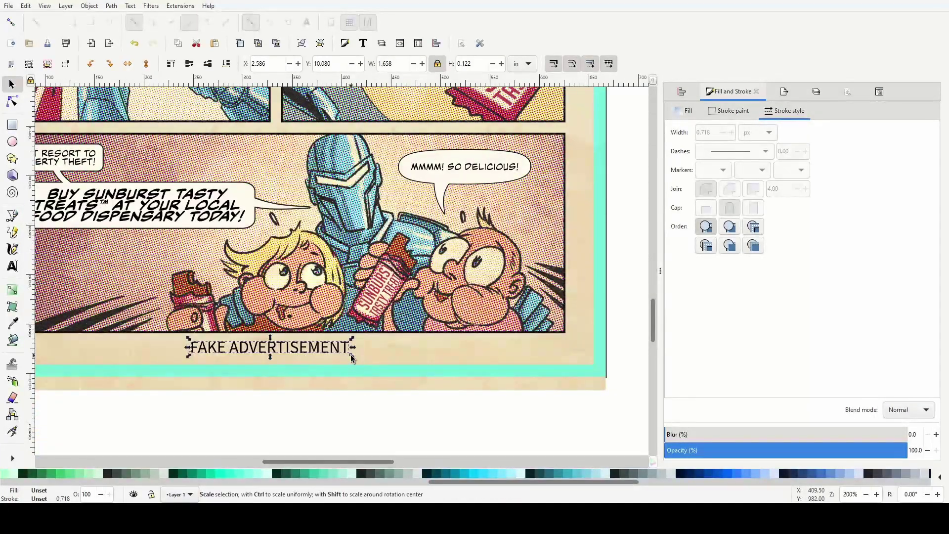
{"action": "scroll", "coordinate": [333, 364], "scroll_direction": "up", "scroll_amount": 2, "text": "ctrl"}
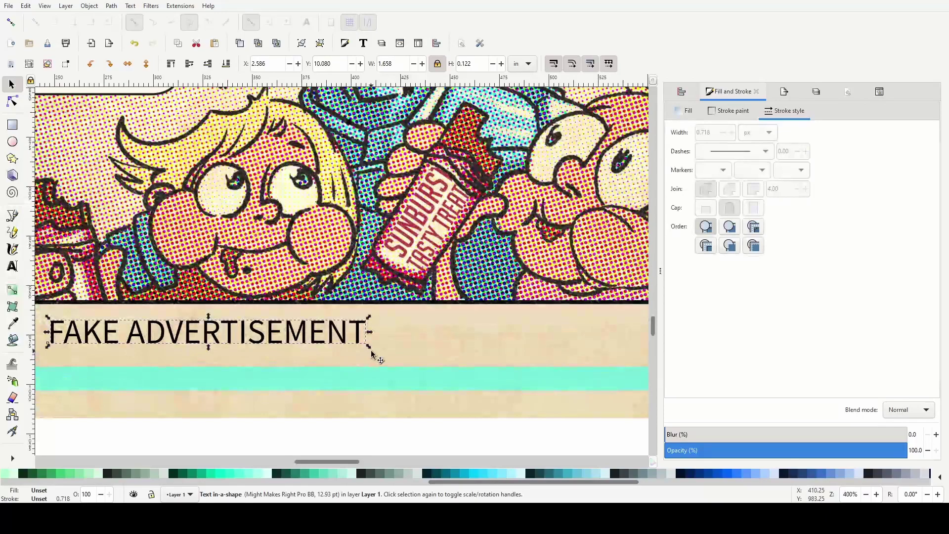
{"action": "left_click_drag", "start_coordinate": [369, 346], "coordinate": [347, 340]}
{"action": "scroll", "coordinate": [347, 346], "scroll_direction": "down", "scroll_amount": 2, "text": "ctrl"}
{"action": "scroll", "coordinate": [344, 367], "scroll_direction": "left", "scroll_amount": 3}
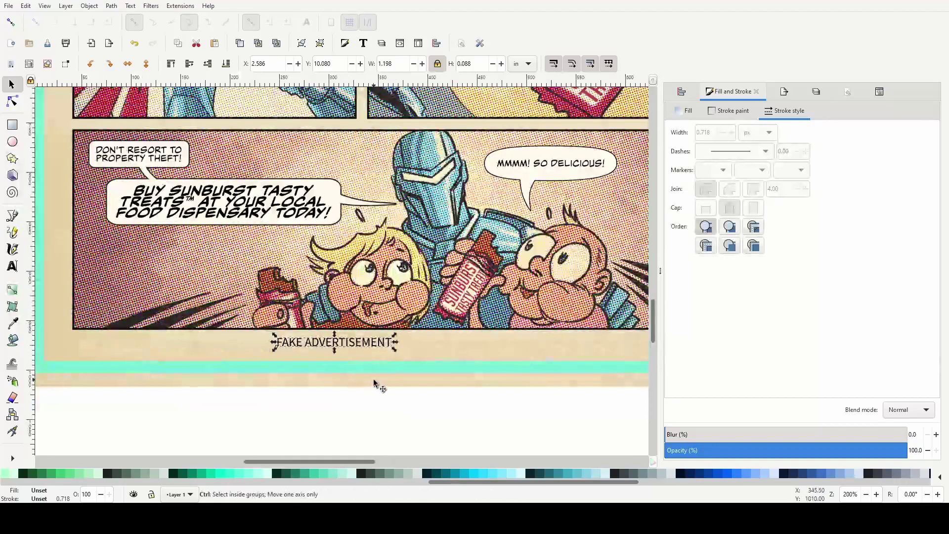
{"action": "scroll", "coordinate": [373, 383], "scroll_direction": "down", "scroll_amount": 1, "text": "ctrl"}
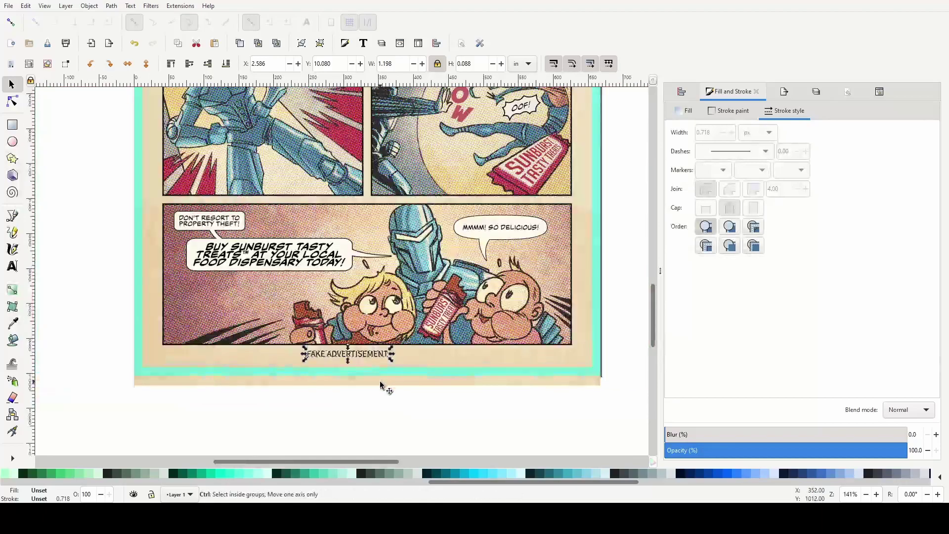
Center the disclaimer text horizontally relative to the page and deselect it
{"action": "left_click", "coordinate": [683, 91]}
{"action": "left_click", "coordinate": [888, 119]}
{"action": "left_click", "coordinate": [885, 170]}
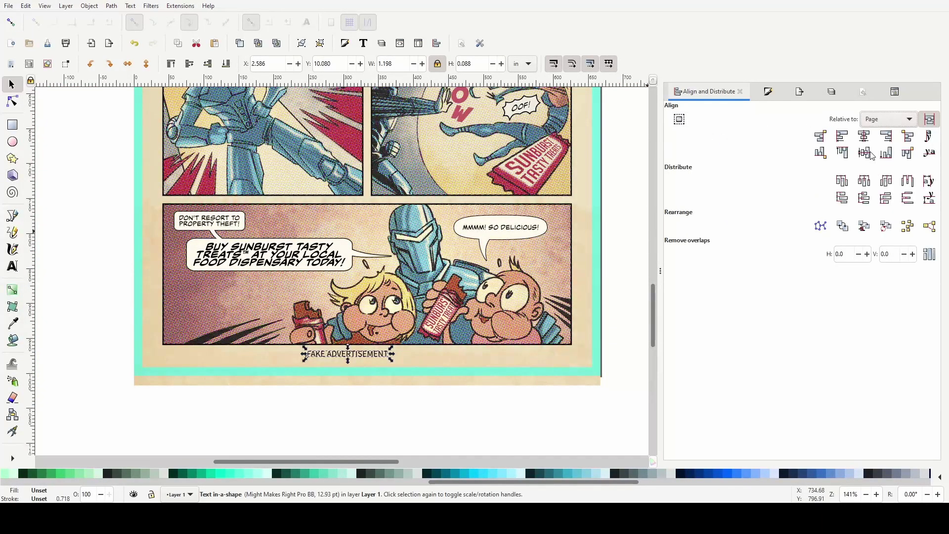
{"action": "left_click", "coordinate": [864, 136]}
{"action": "left_click", "coordinate": [629, 359]}
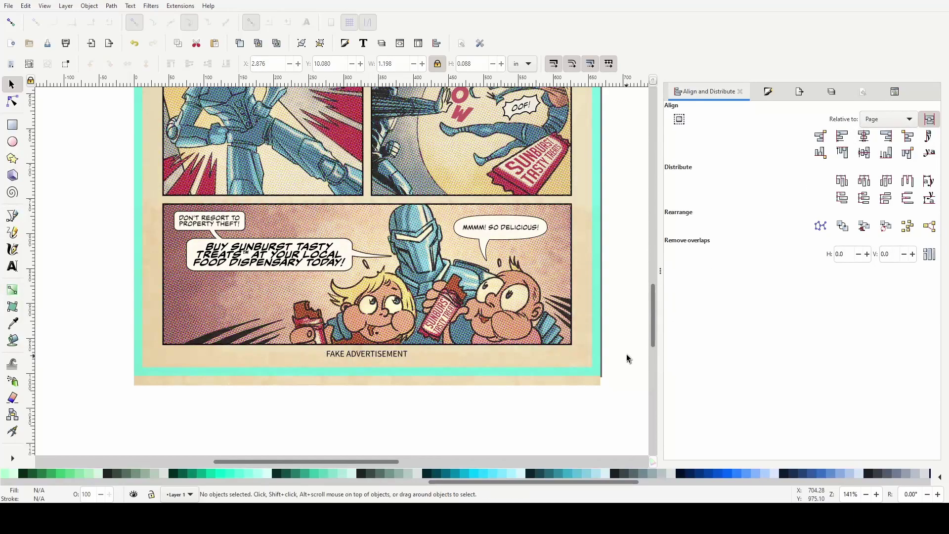
Nudge the disclaimer text slightly down in the bottom margin to Y 10.101 in and deselect it
{"action": "left_click", "coordinate": [392, 349]}
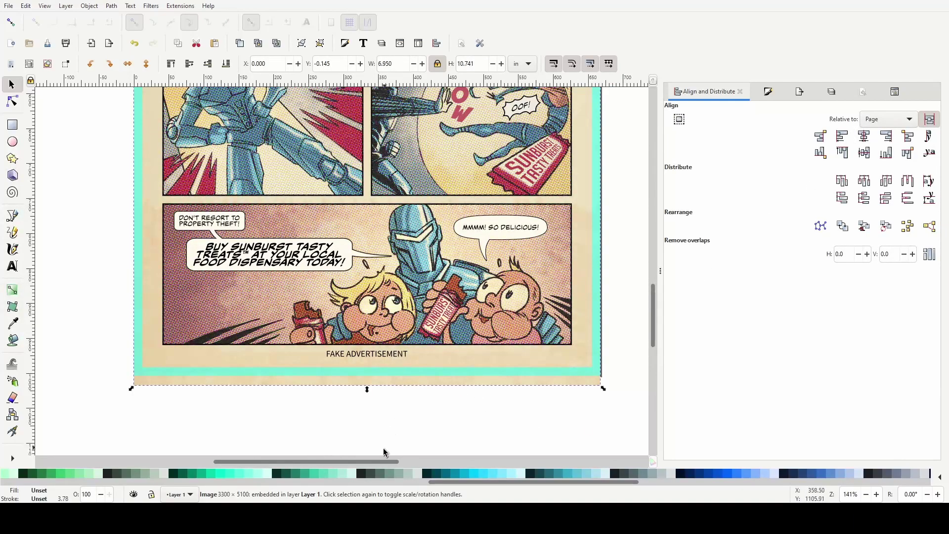
{"action": "left_click", "coordinate": [402, 428]}
{"action": "left_click", "coordinate": [379, 357]}
{"action": "key", "text": "Down"}
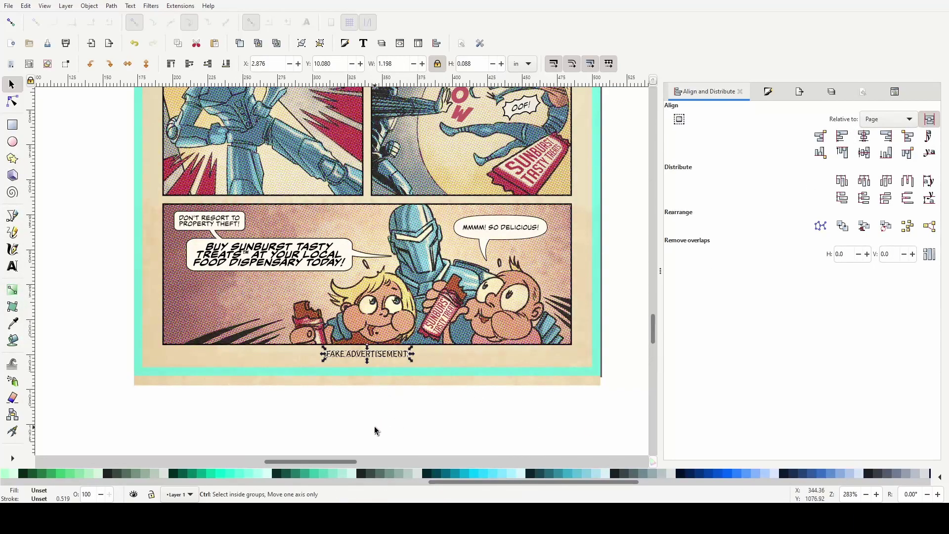
{"action": "scroll", "coordinate": [375, 426], "scroll_direction": "up", "scroll_amount": 2, "text": "ctrl"}
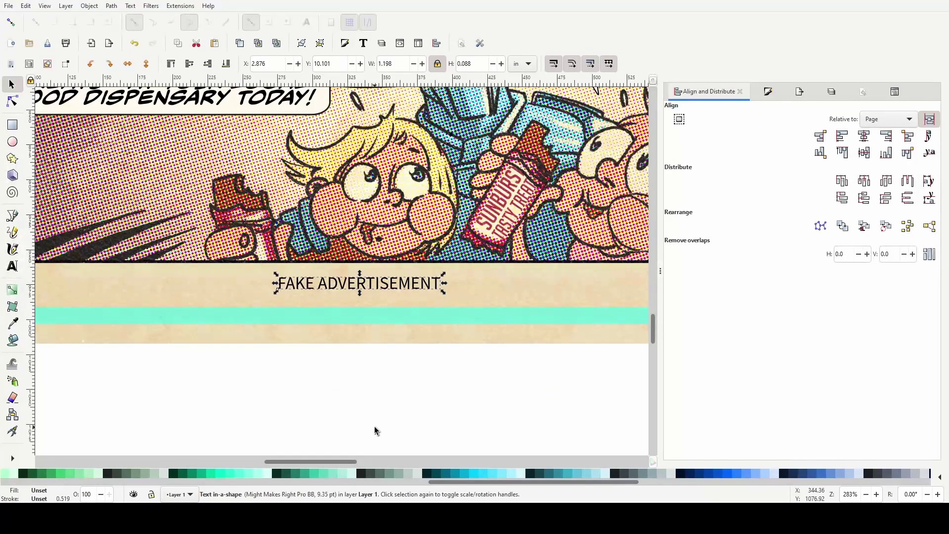
{"action": "left_click", "coordinate": [320, 405]}
Examine the complete lettered page, checking the balloons, sound effects and the disclaimer line
{"action": "scroll", "coordinate": [319, 405], "scroll_direction": "down", "scroll_amount": 6, "text": "ctrl"}
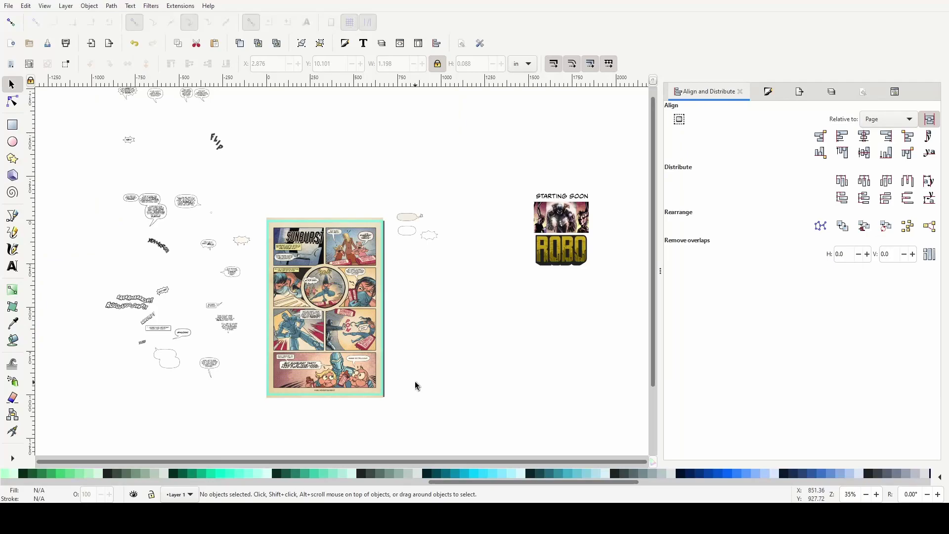
{"action": "scroll", "coordinate": [414, 381], "scroll_direction": "up", "scroll_amount": 2, "text": "ctrl"}
{"action": "scroll", "coordinate": [415, 382], "scroll_direction": "down", "scroll_amount": 2}
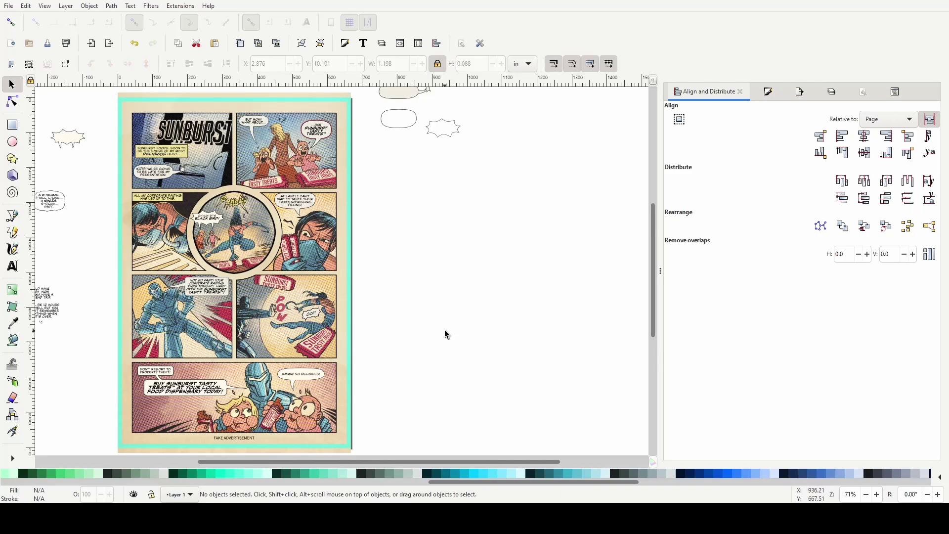
{"action": "scroll", "coordinate": [443, 330], "scroll_direction": "up", "scroll_amount": 2}
{"action": "scroll", "coordinate": [444, 330], "scroll_direction": "down", "scroll_amount": 2}
{"action": "scroll", "coordinate": [455, 289], "scroll_direction": "left", "scroll_amount": 2}
{"action": "scroll", "coordinate": [455, 289], "scroll_direction": "down", "scroll_amount": 2}
{"action": "scroll", "coordinate": [455, 289], "scroll_direction": "up", "scroll_amount": 2}
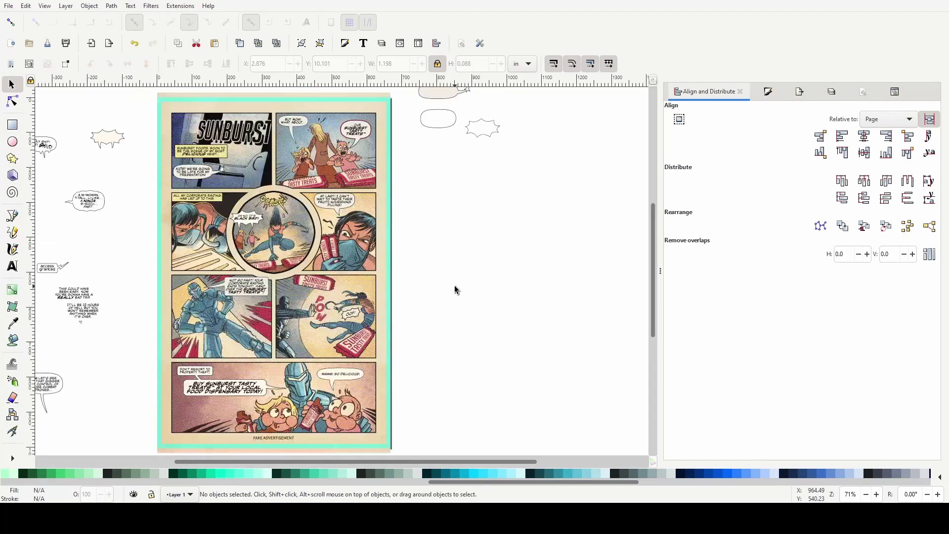
Move the cyan border guide off the page to about X -15.88 in, Y 1.83 in, and deselect it
{"action": "left_click", "coordinate": [386, 113]}
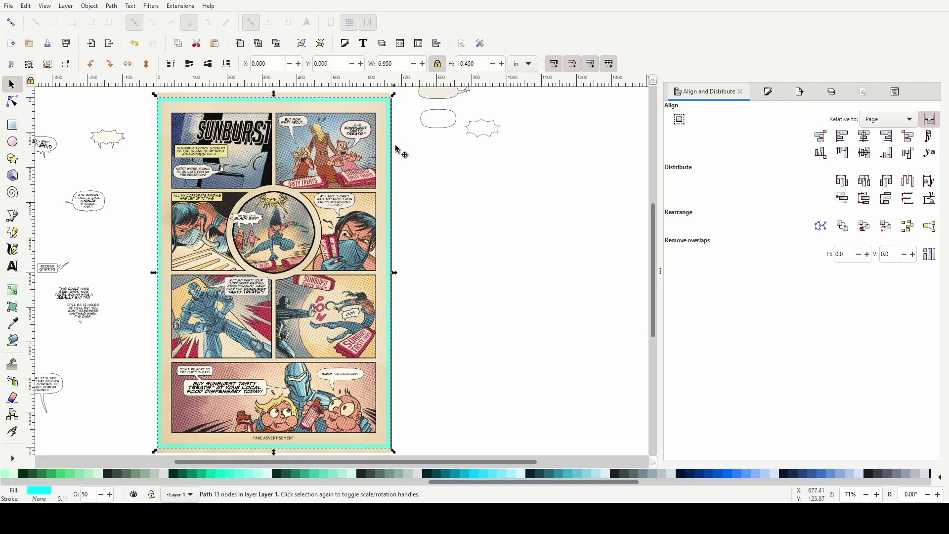
{"action": "scroll", "coordinate": [414, 226], "scroll_direction": "down", "scroll_amount": 2}
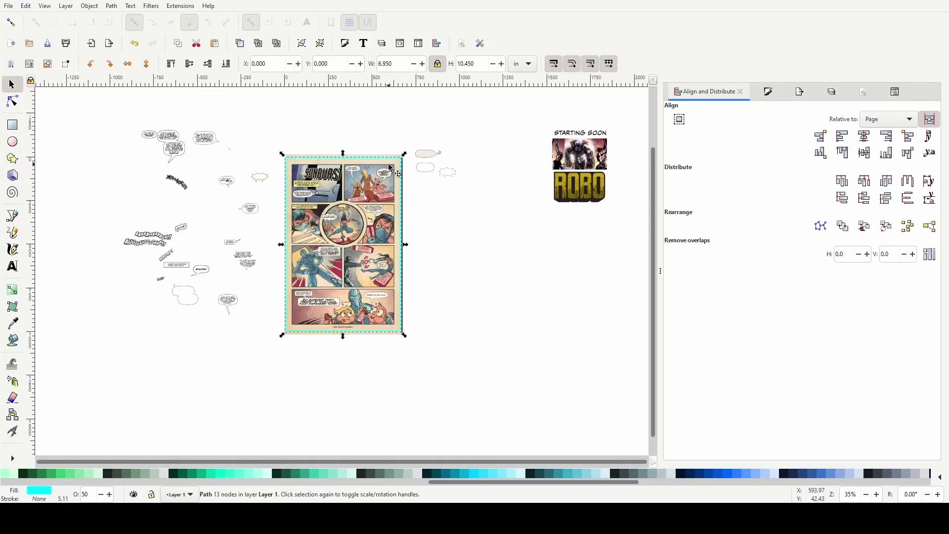
{"action": "left_click_drag", "start_coordinate": [376, 161], "coordinate": [110, 190]}
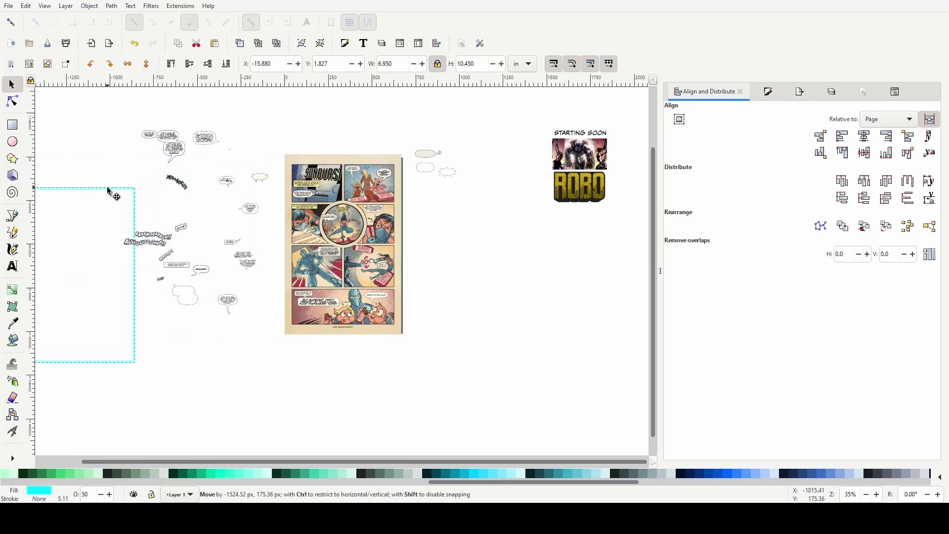
{"action": "left_click", "coordinate": [416, 382]}
Export the page area as a PNG named Robo003_Cover04.png in the Robo 3 folder
{"action": "left_click", "coordinate": [798, 97]}
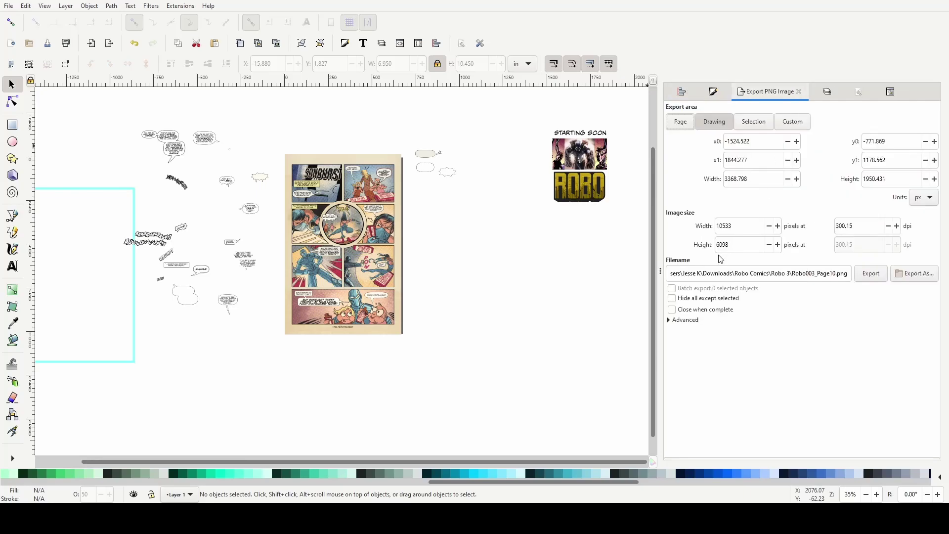
{"action": "left_click", "coordinate": [686, 128]}
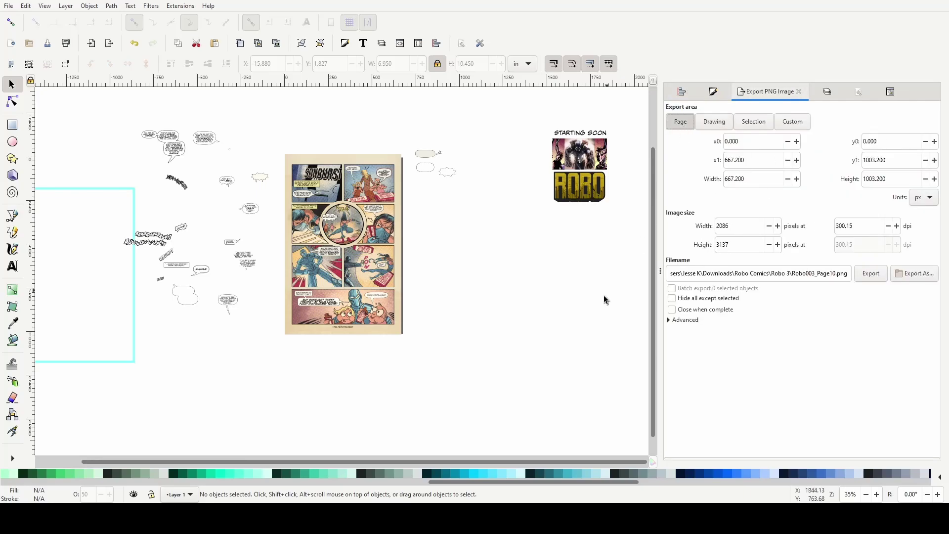
{"action": "left_click", "coordinate": [863, 275]}
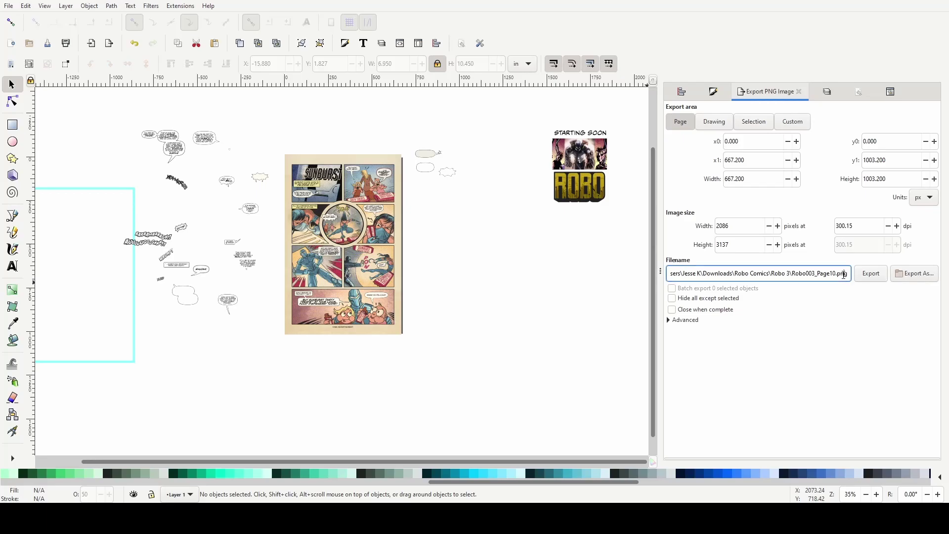
{"action": "left_click", "coordinate": [903, 277]}
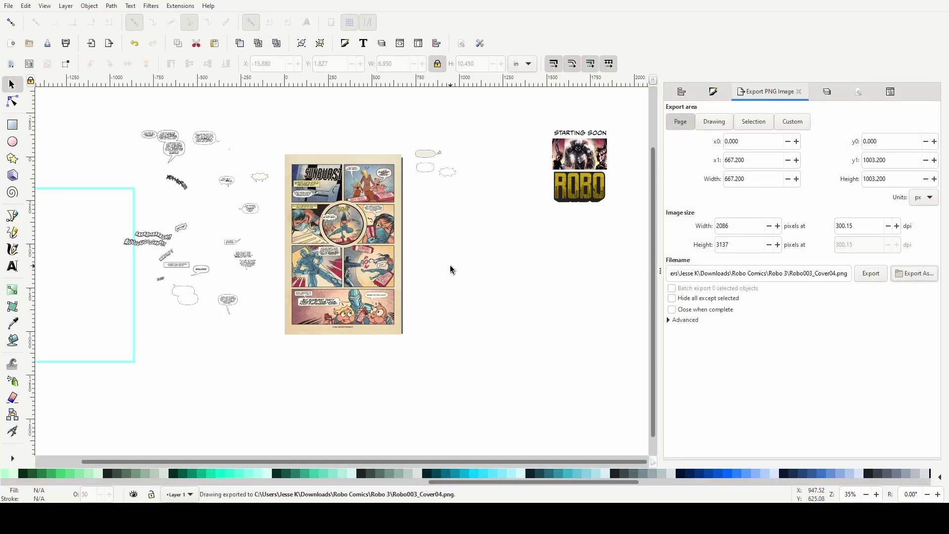
Save the lettered comic page document
{"action": "scroll", "coordinate": [435, 251], "scroll_direction": "up", "scroll_amount": 2, "text": "ctrl"}
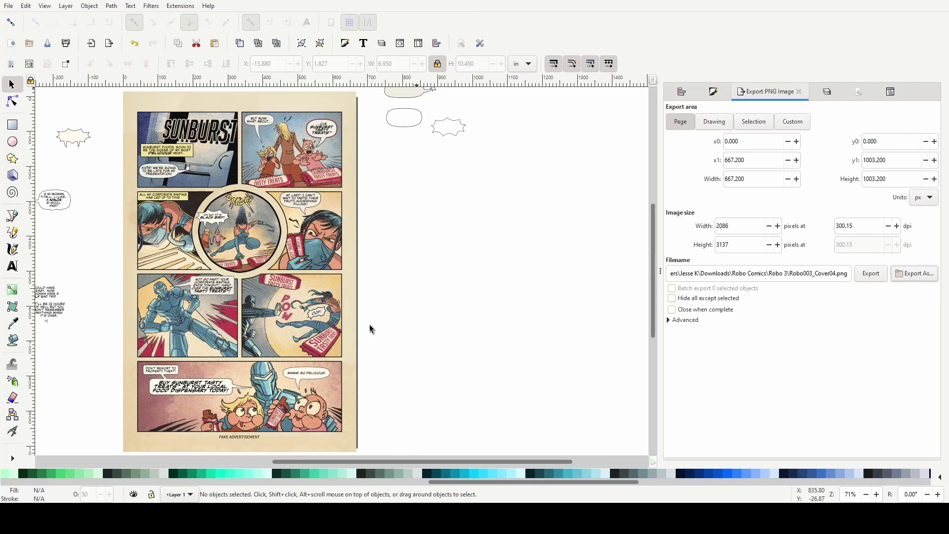
{"action": "key", "text": "ctrl+s"}
{"action": "left_click", "coordinate": [914, 274]}
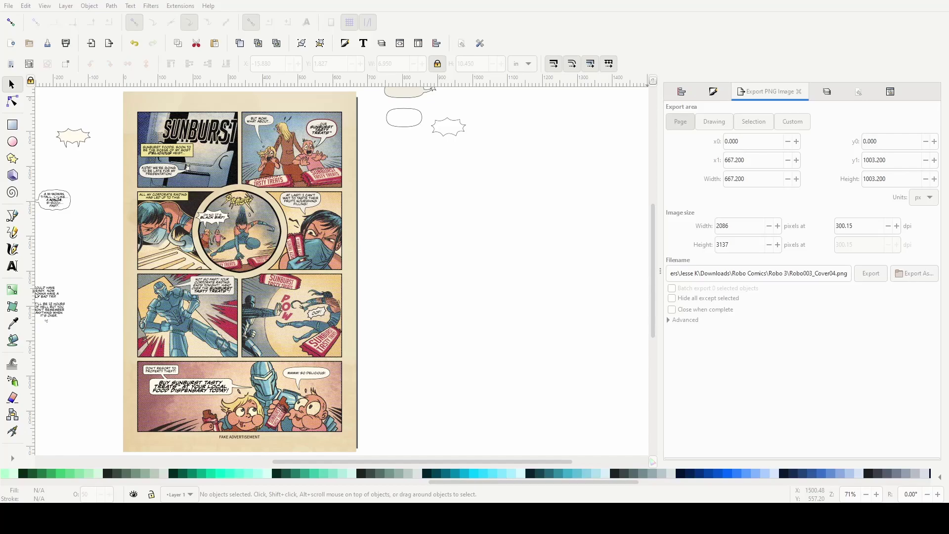
Delete the STARTING SOON text above the robot picture and ROBO logo beside the page
{"action": "key", "text": "4"}
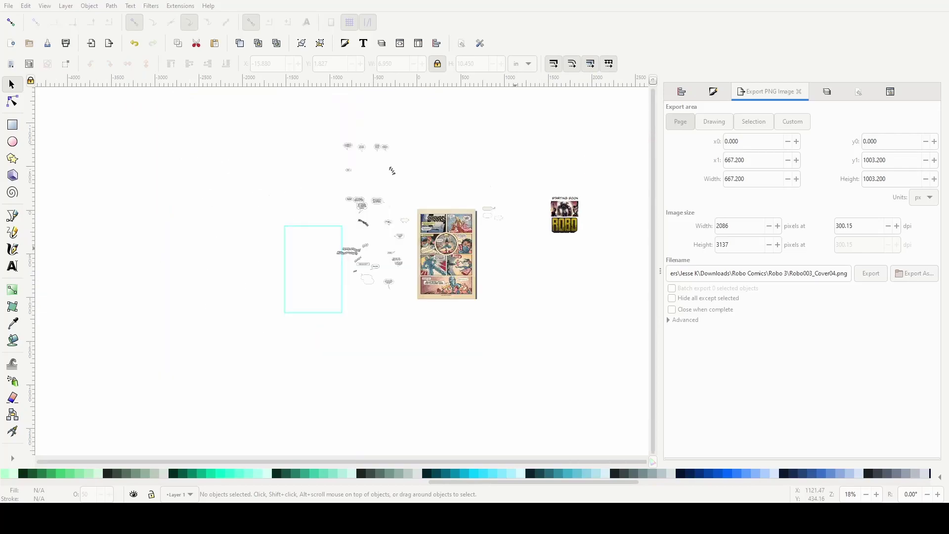
{"action": "scroll", "coordinate": [606, 211], "scroll_direction": "up", "scroll_amount": 6, "text": "ctrl"}
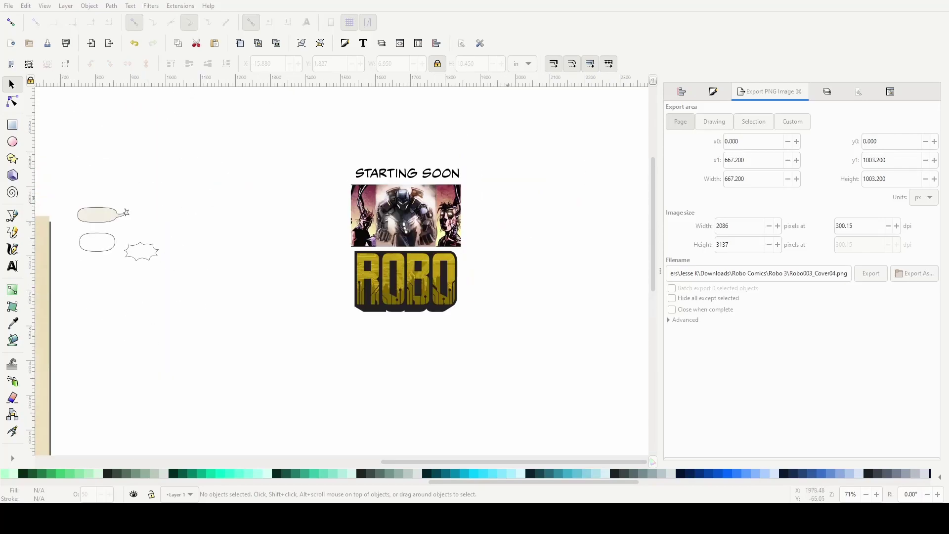
{"action": "scroll", "coordinate": [321, 267], "scroll_direction": "up", "scroll_amount": 2}
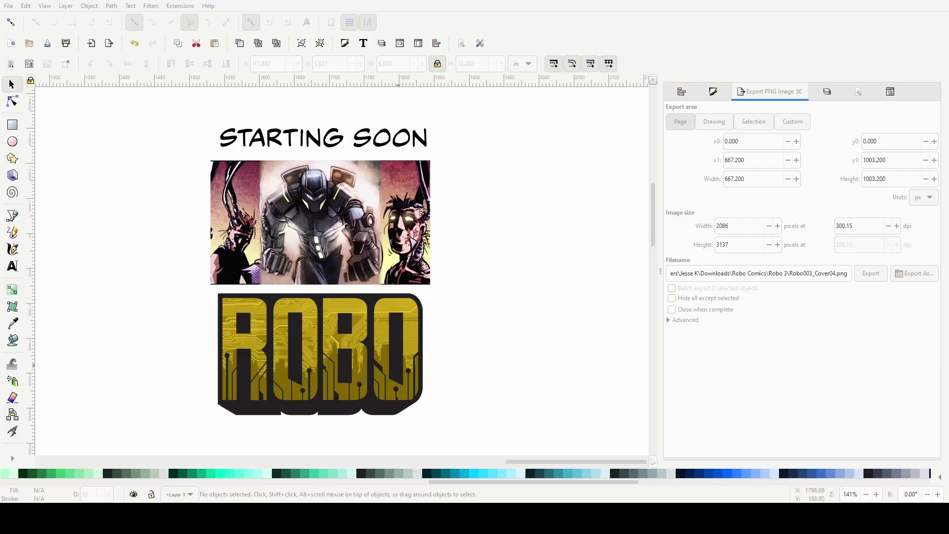
{"action": "left_click", "coordinate": [361, 136]}
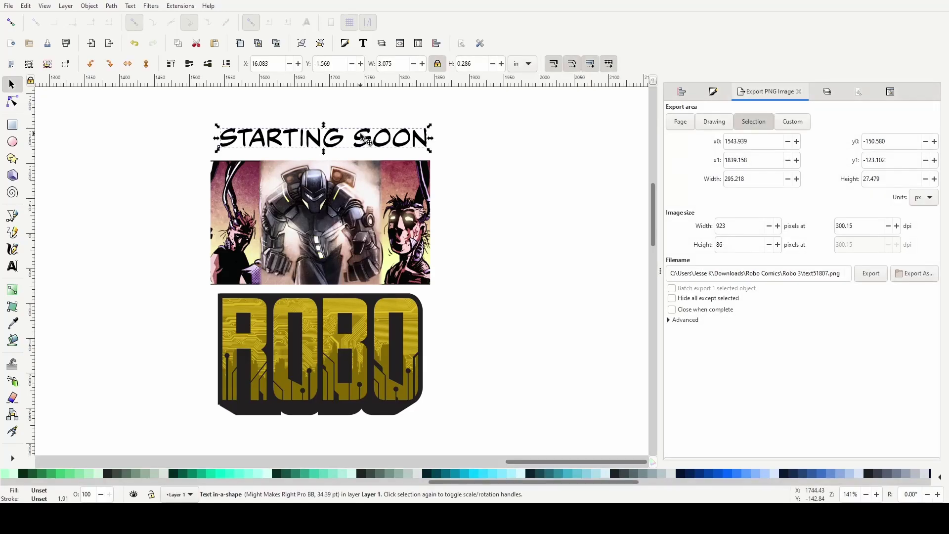
{"action": "key", "text": "Delete"}
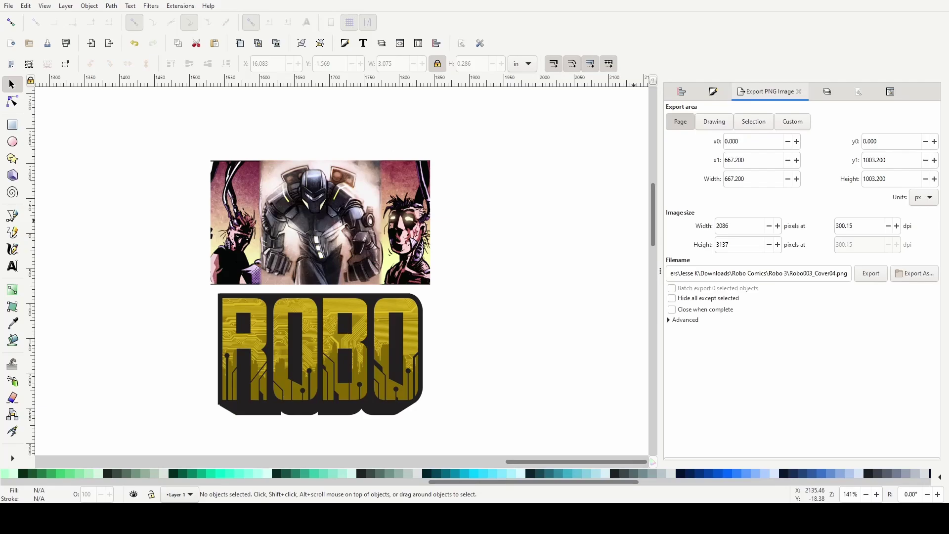